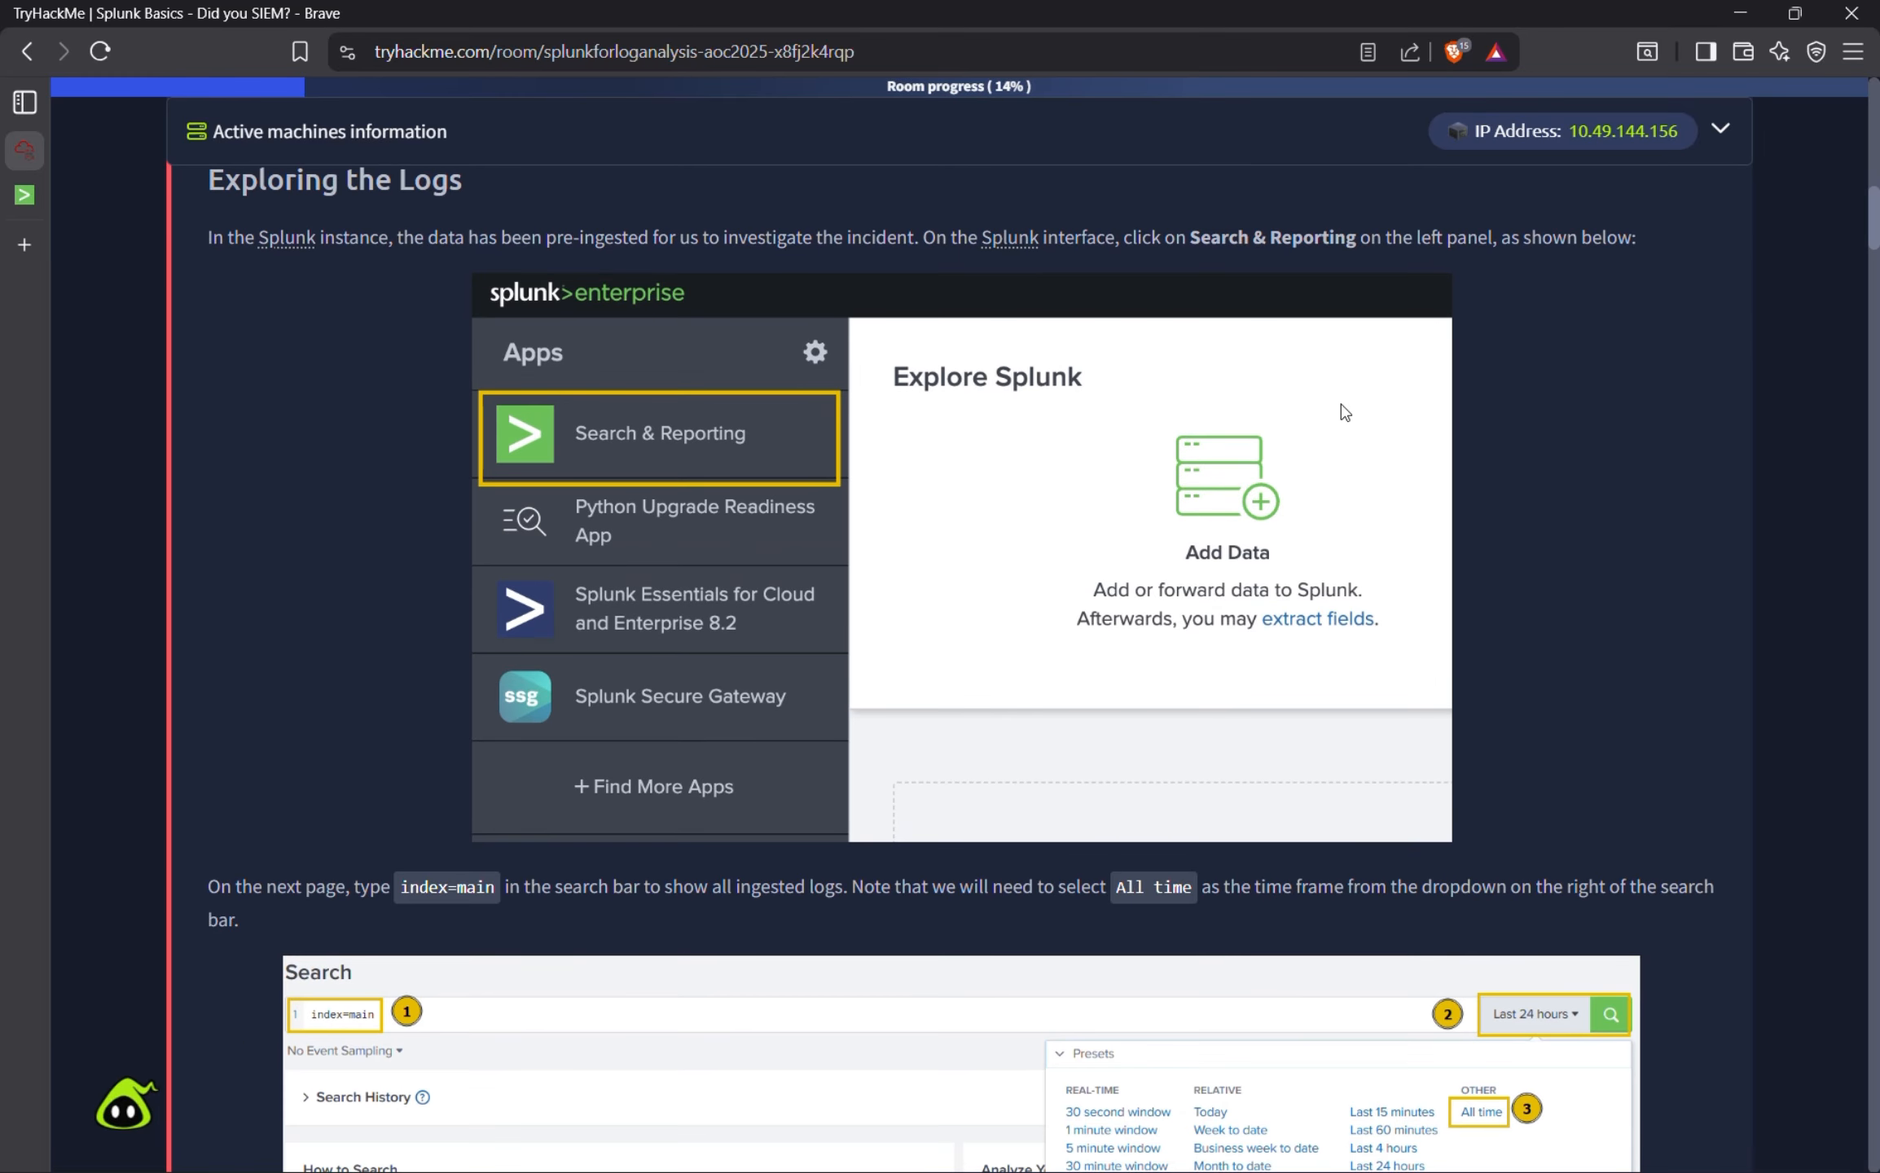
# Switch to the Splunk home page and open the Search & Reporting app.
pyautogui.moveTo(32, 281)
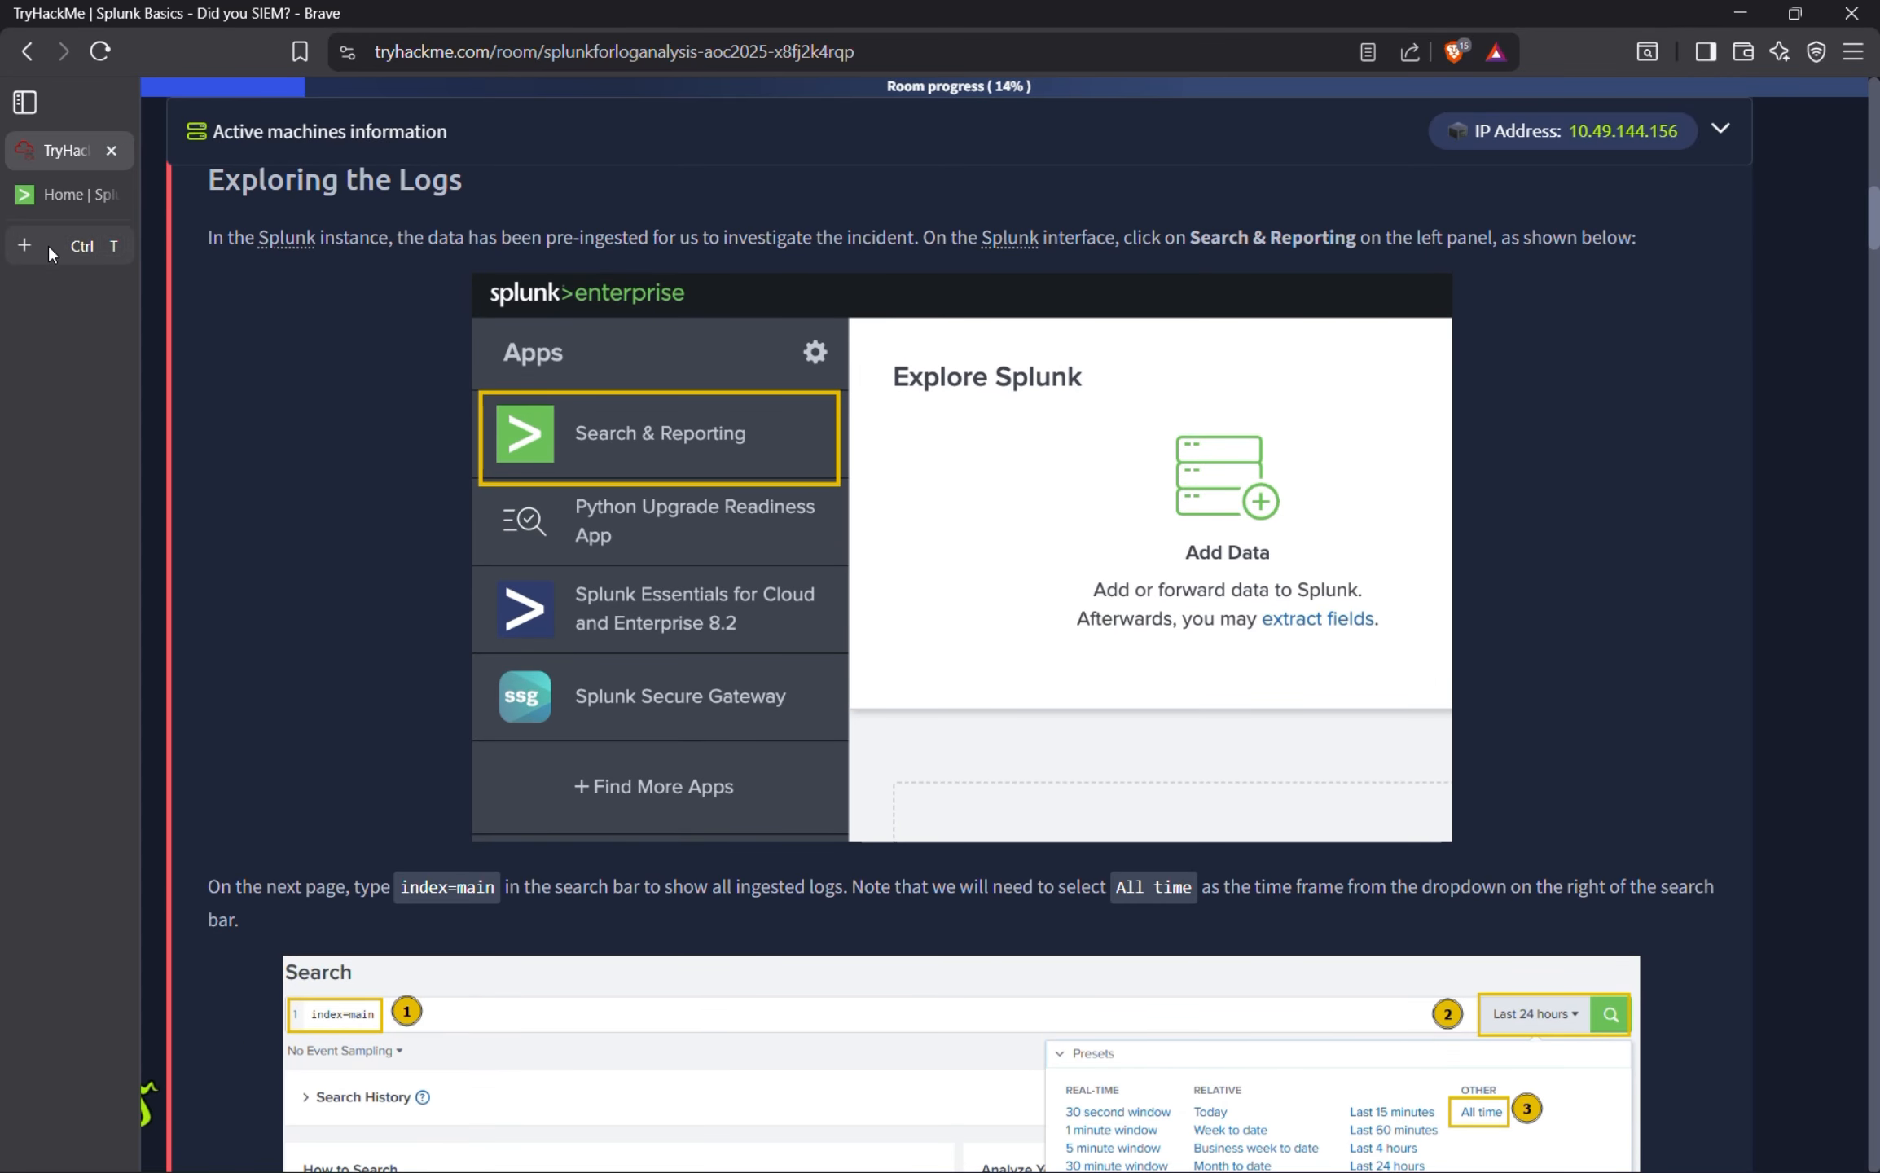
pyautogui.click(48, 195)
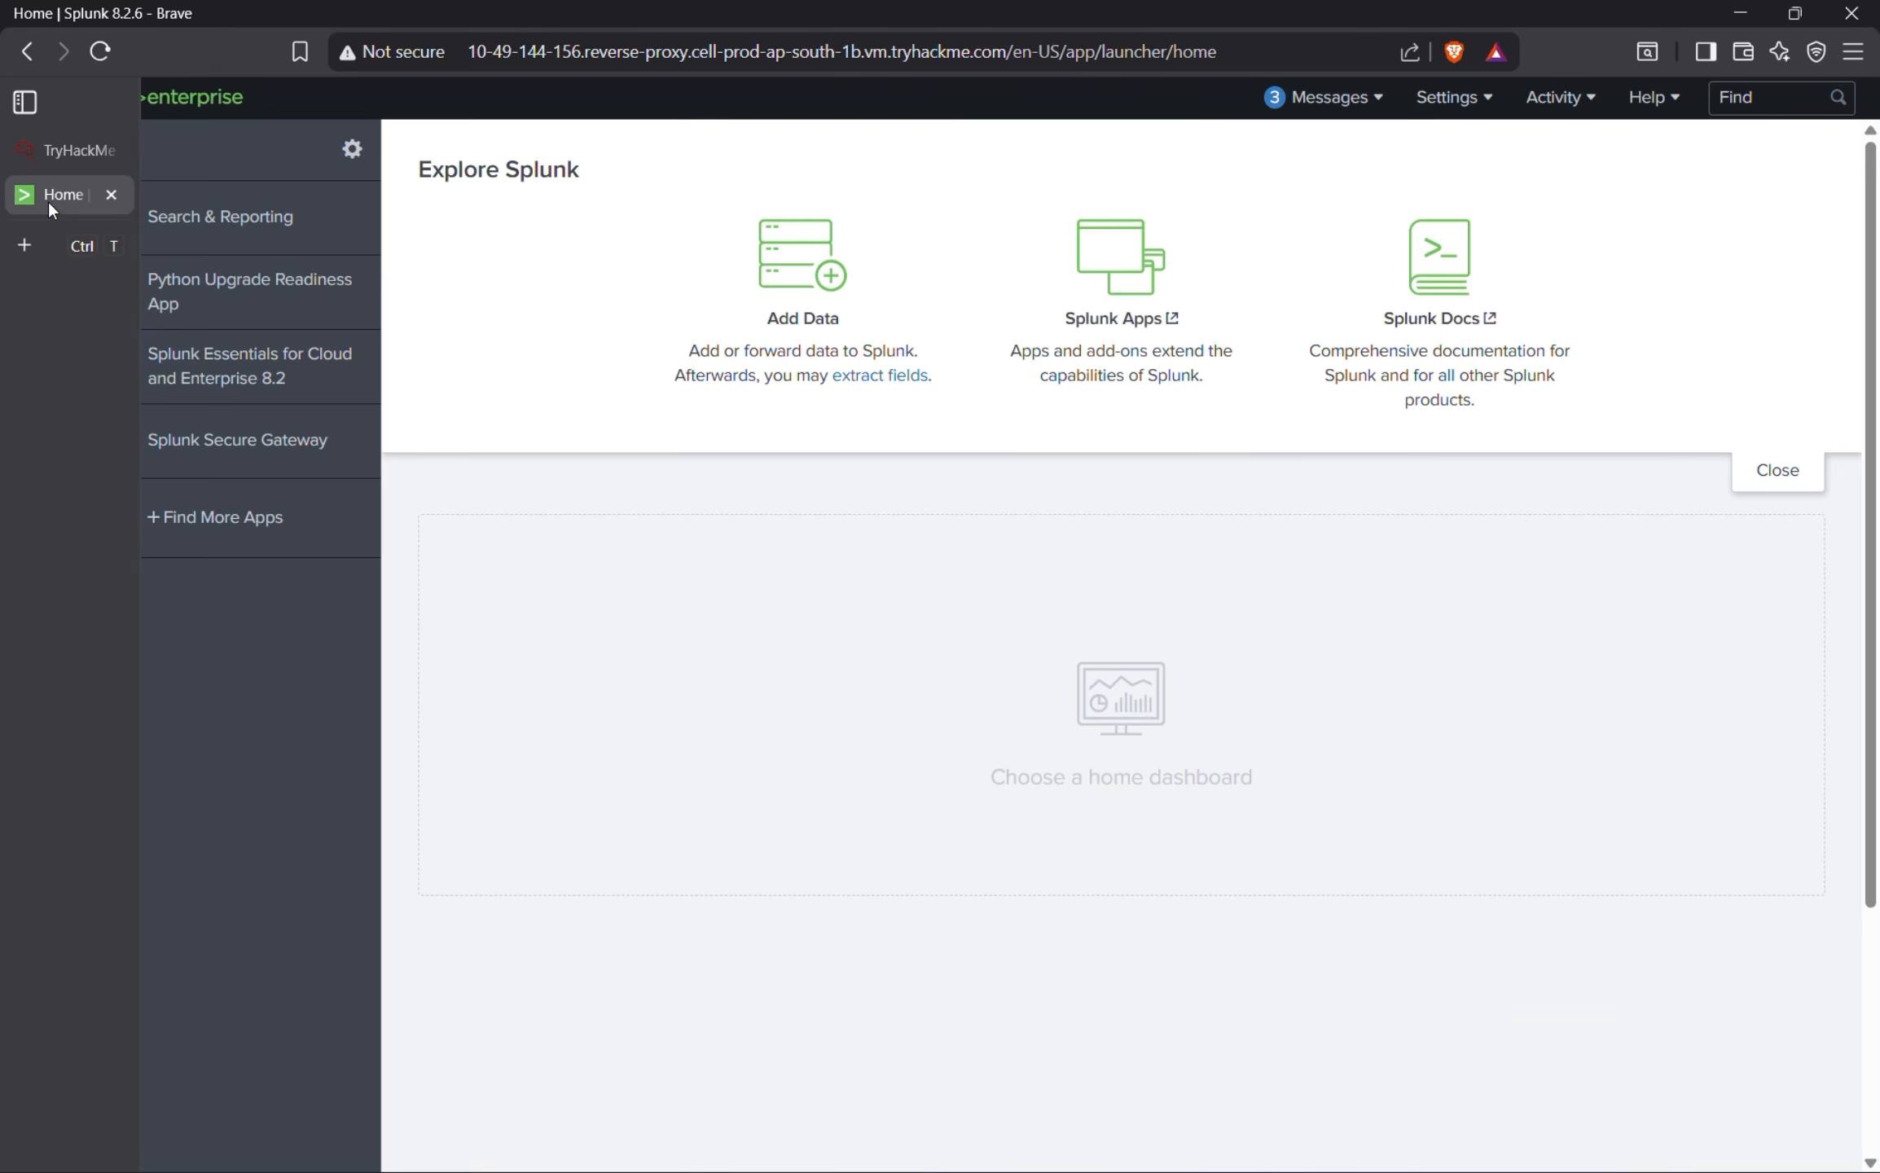
pyautogui.click(205, 219)
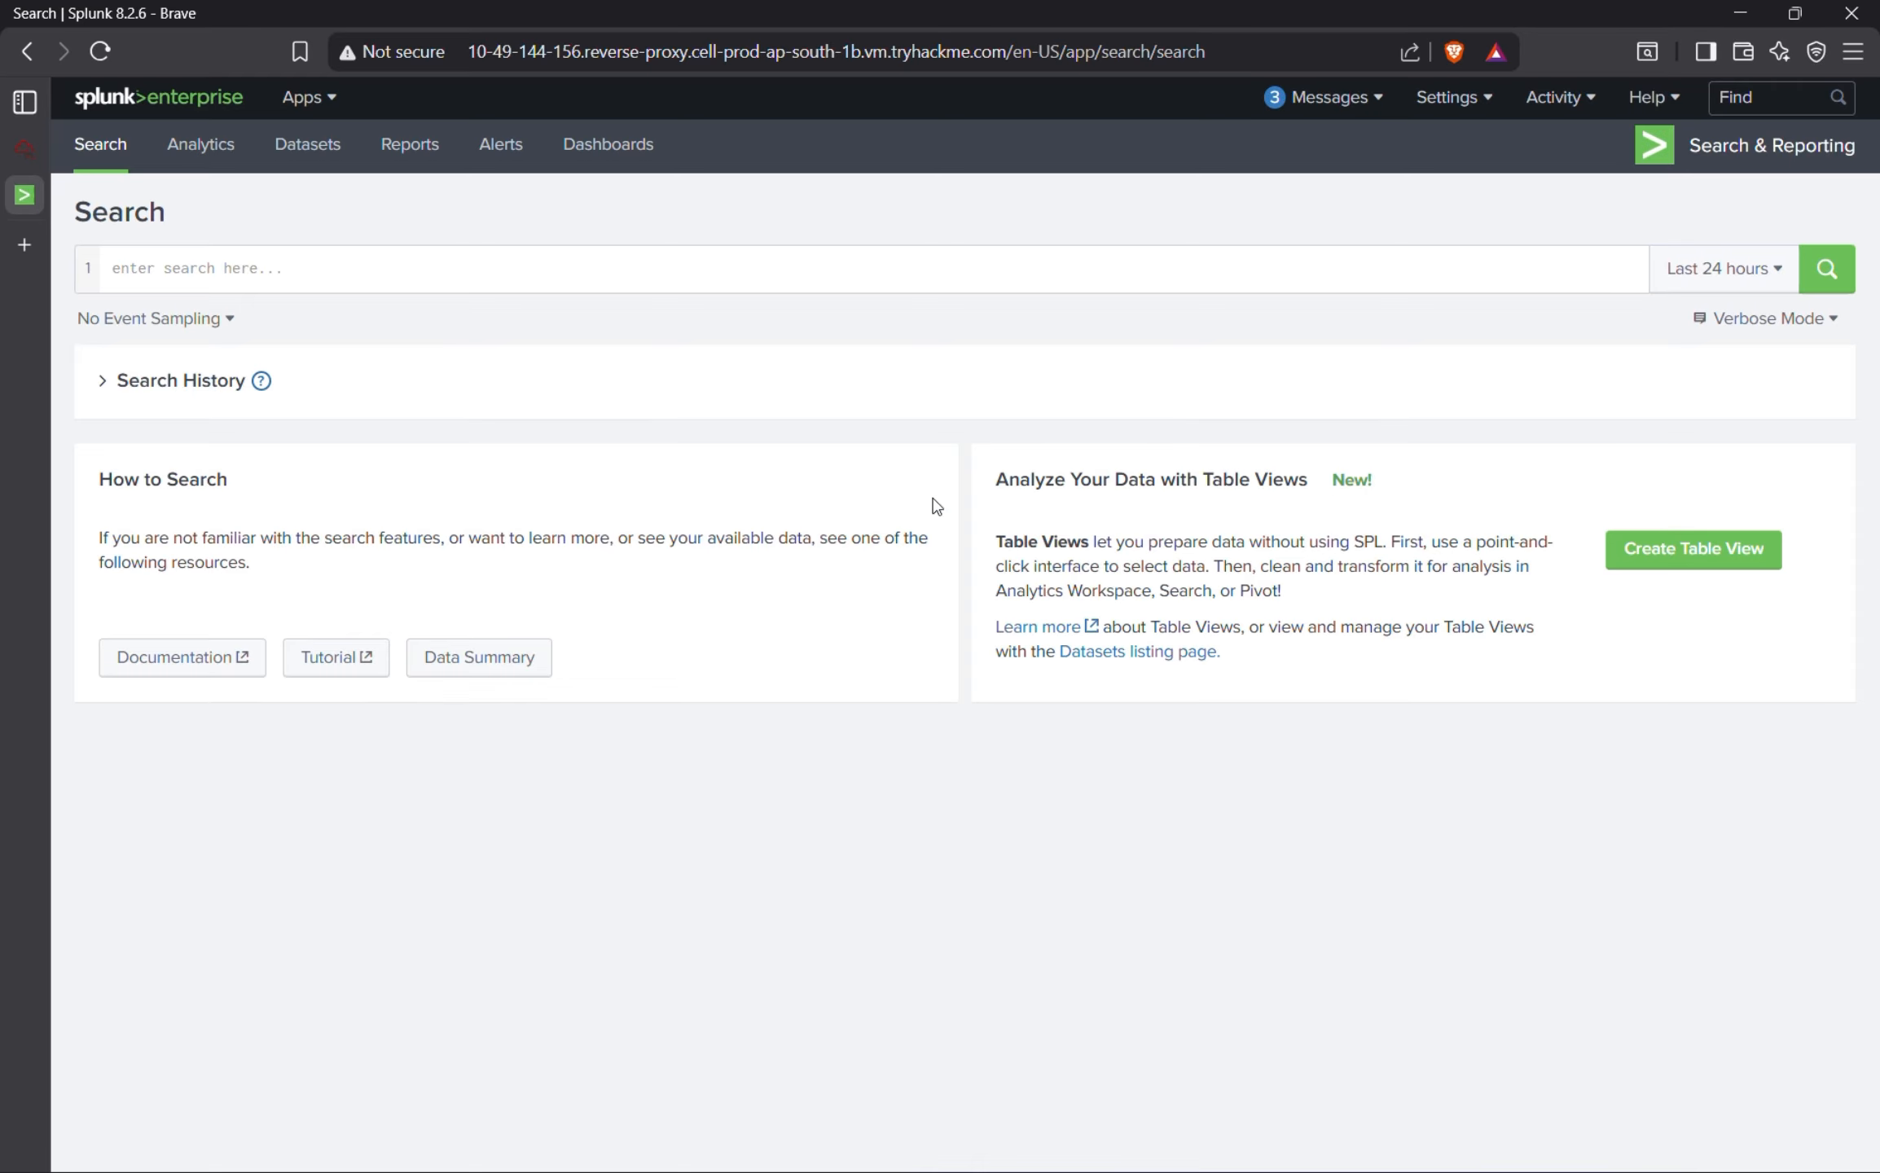
# Return to the TryHackMe room and copy the query index=main from the Exploring the Logs instructions.
pyautogui.moveTo(33, 193)
pyautogui.click(61, 149)
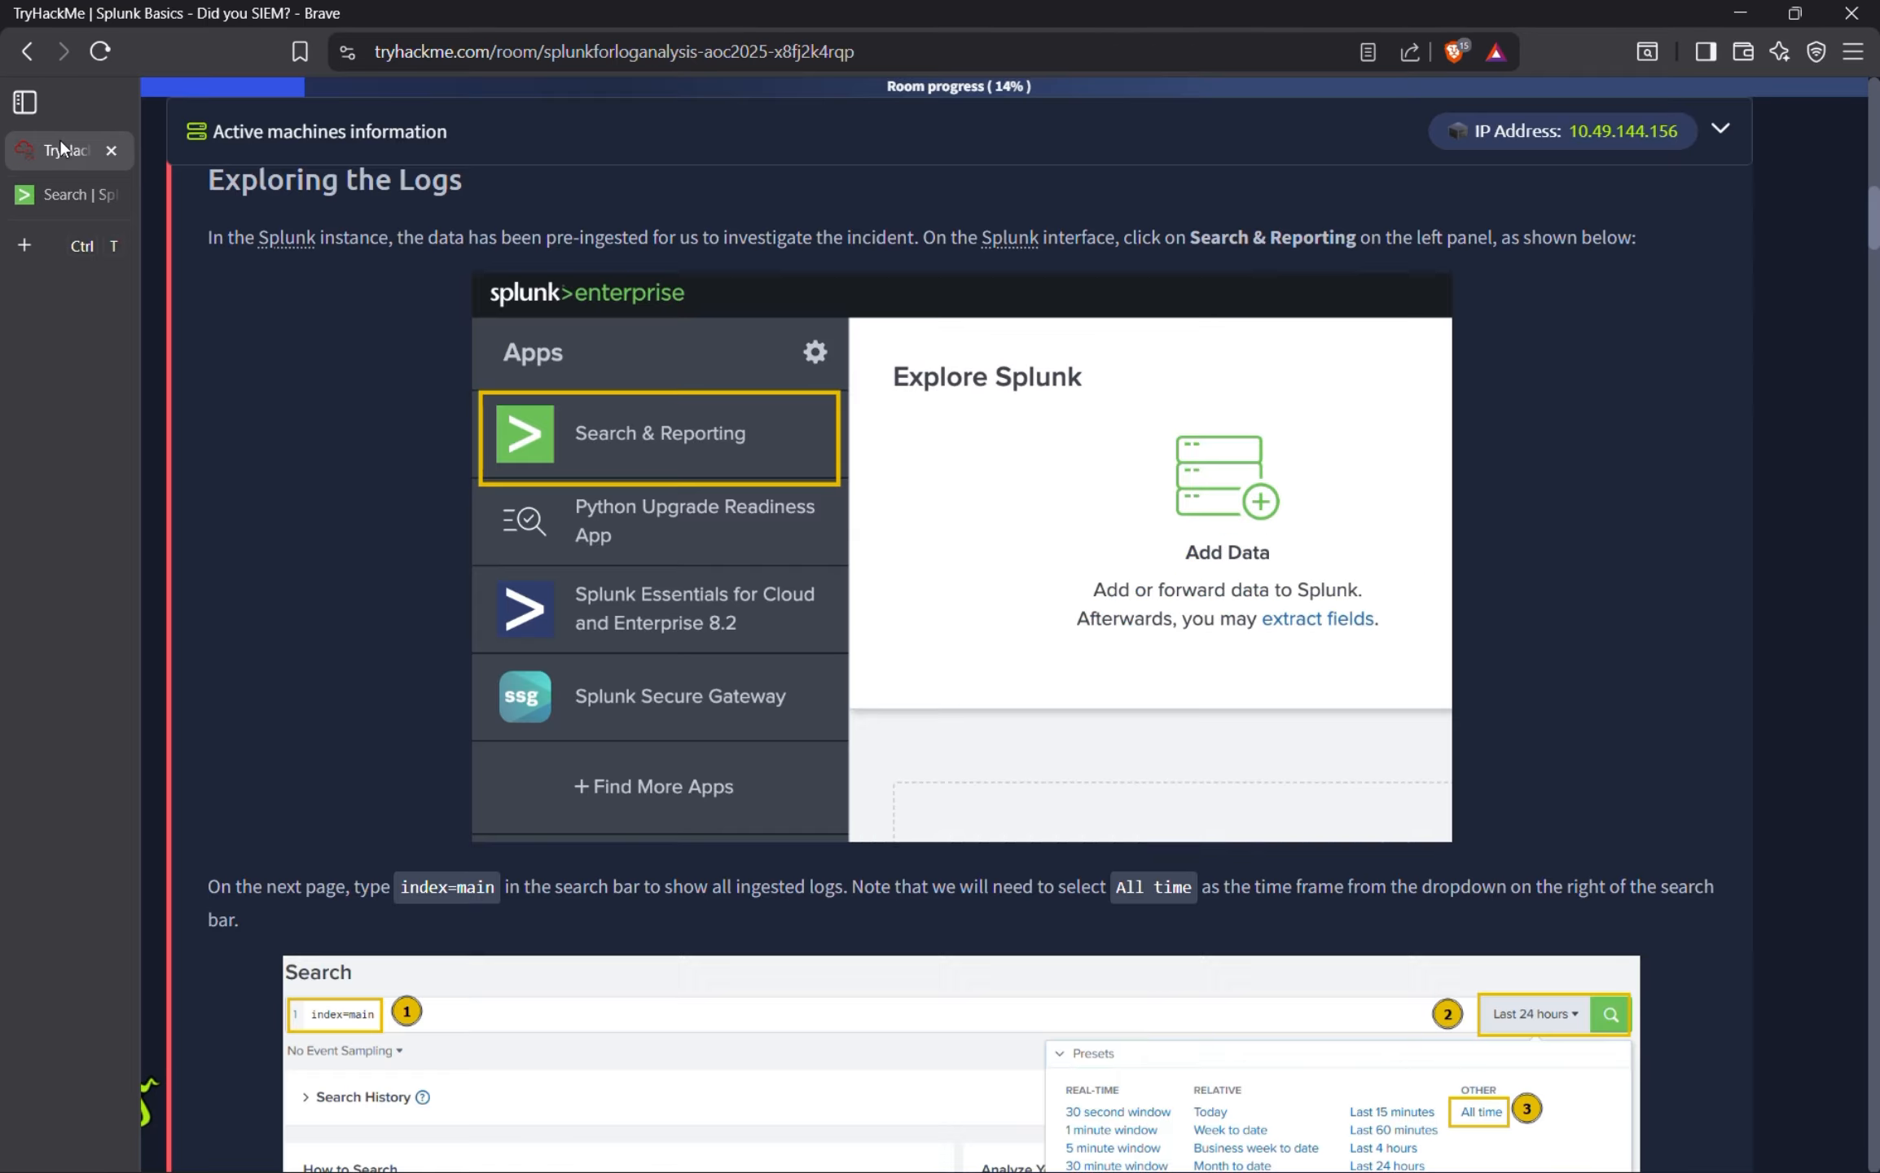
pyautogui.scroll(-4, 631, 758)
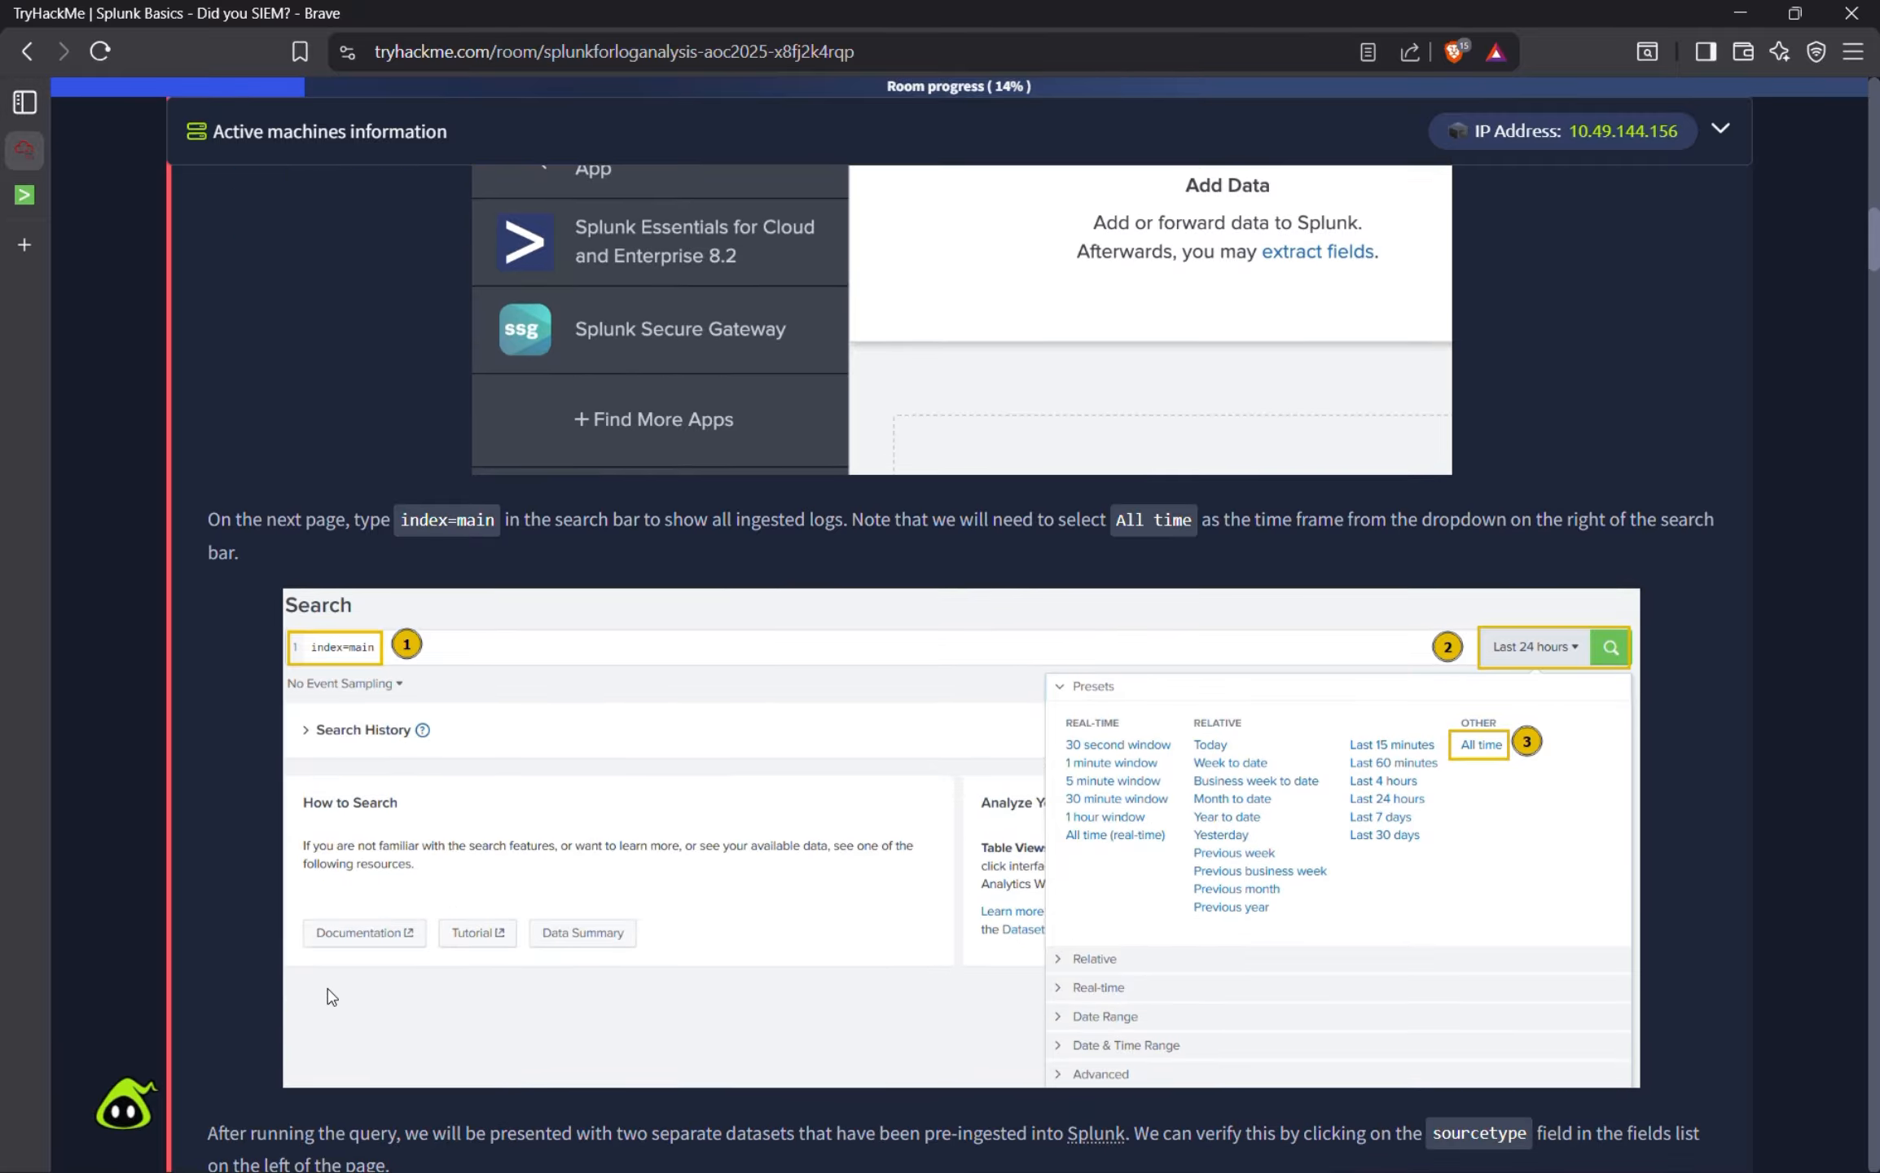
pyautogui.scroll(-3, 330, 996)
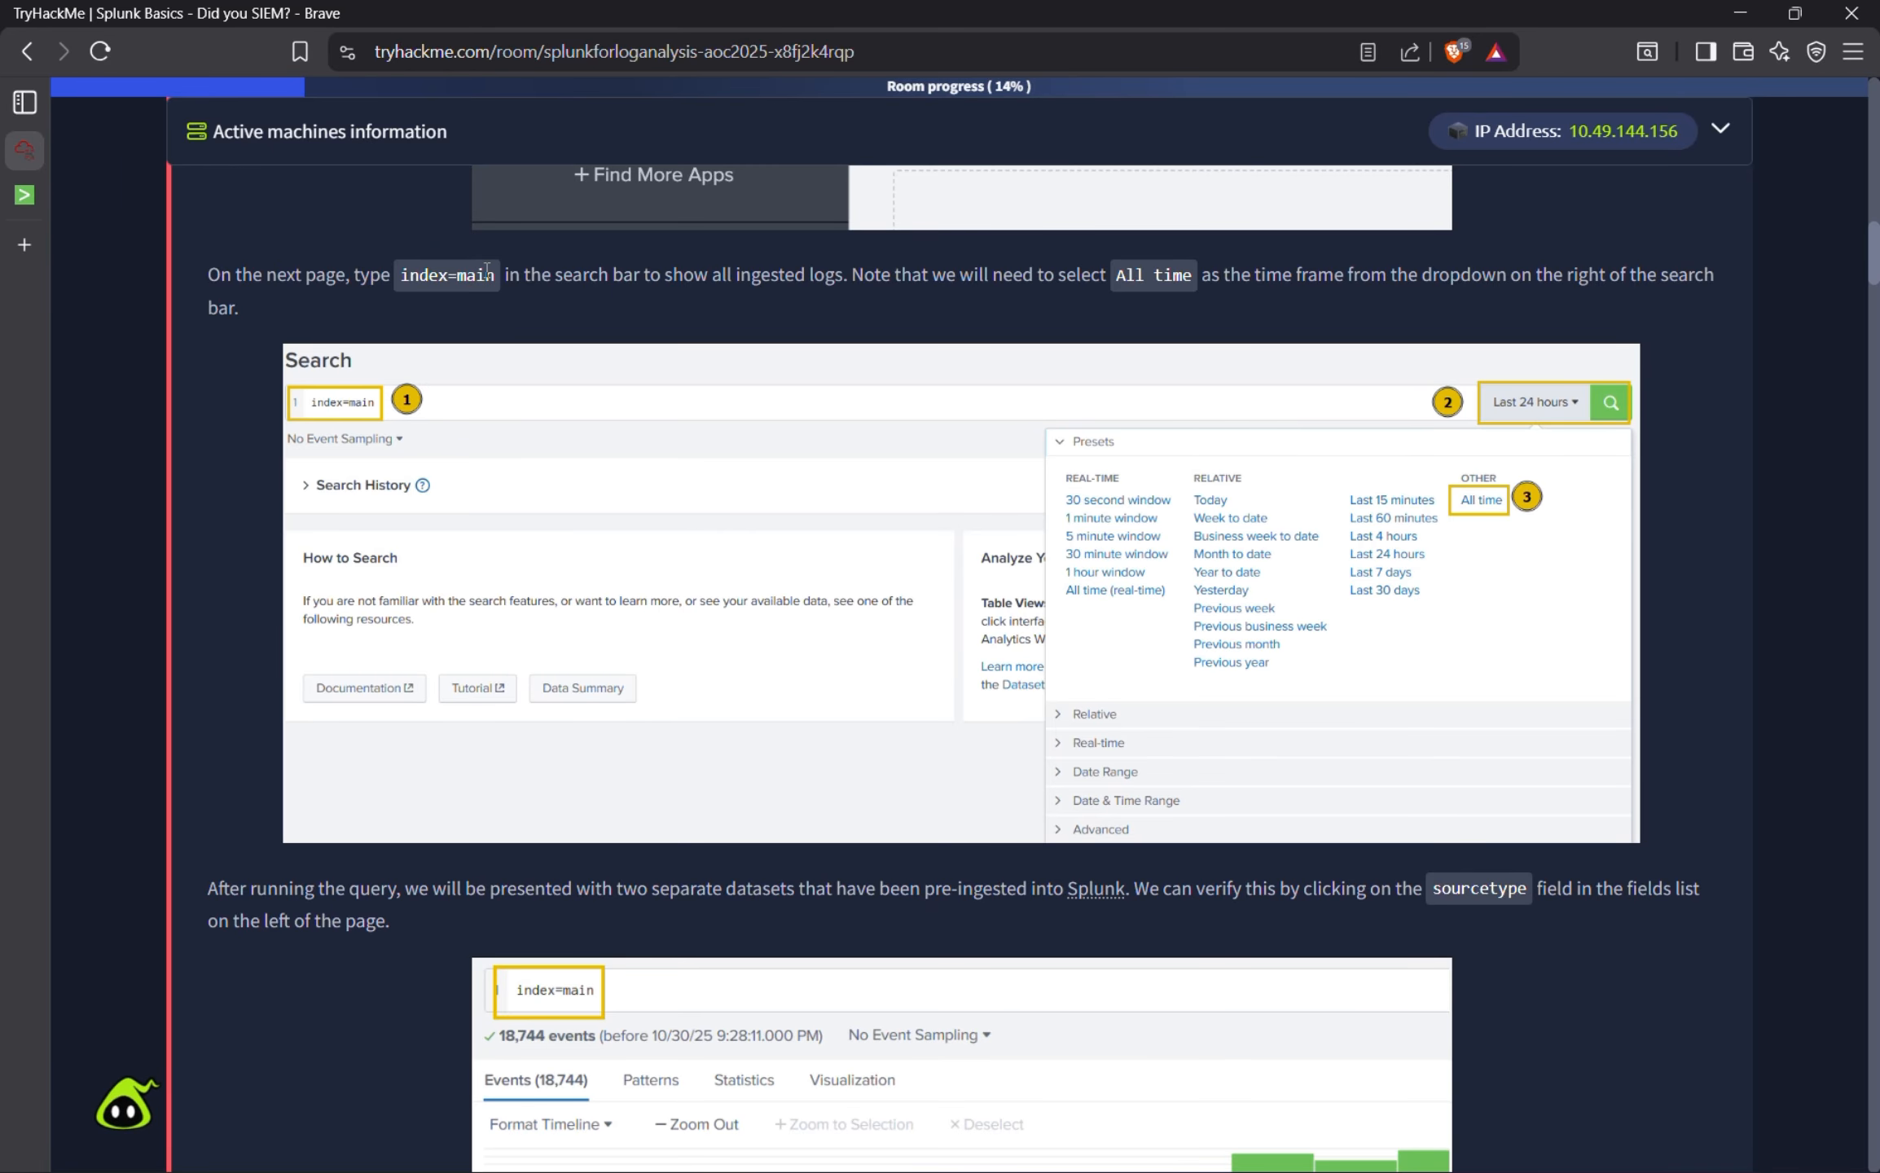
pyautogui.moveTo(495, 273); pyautogui.dragTo(399, 284)
pyautogui.hotkey('ctrl', 'c')
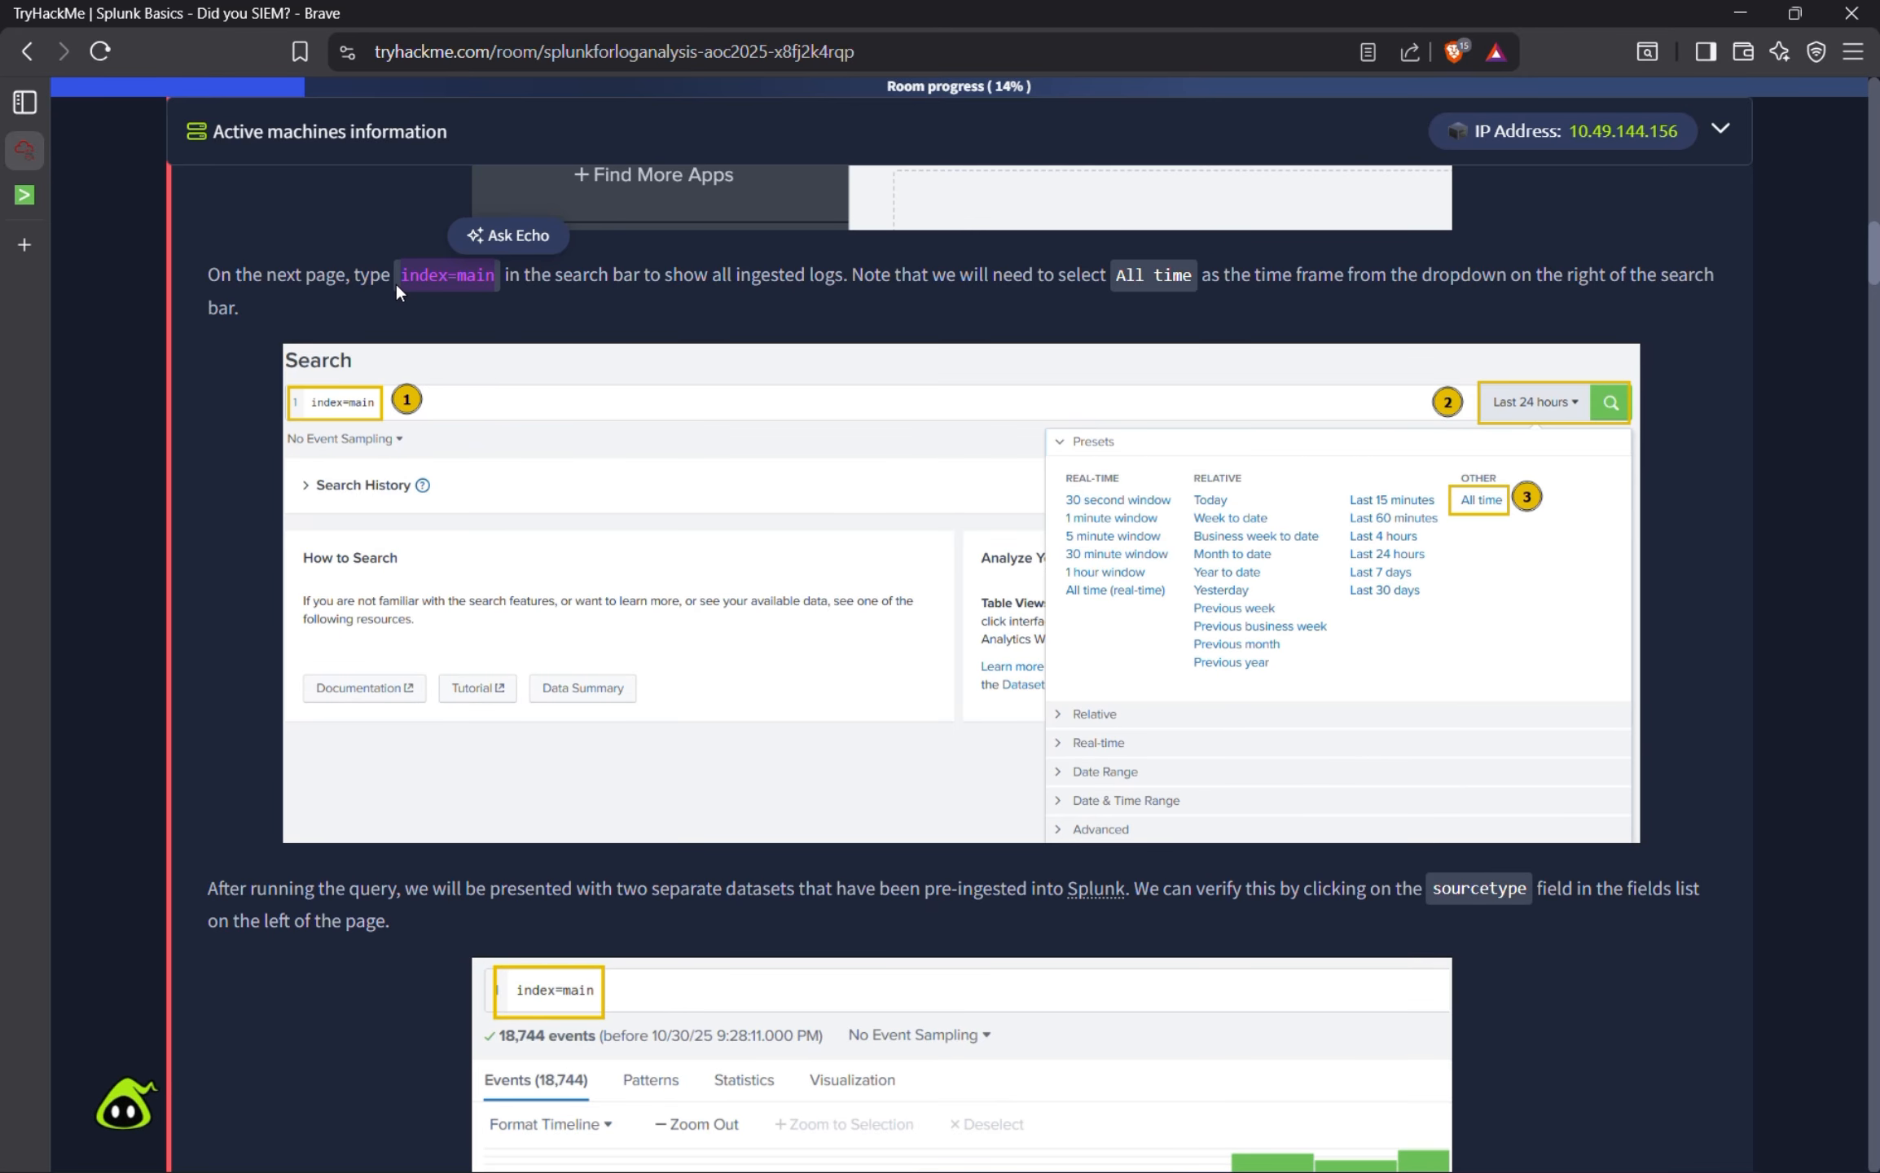
# Switch to Splunk and run the copied query index=main.
pyautogui.moveTo(6, 247)
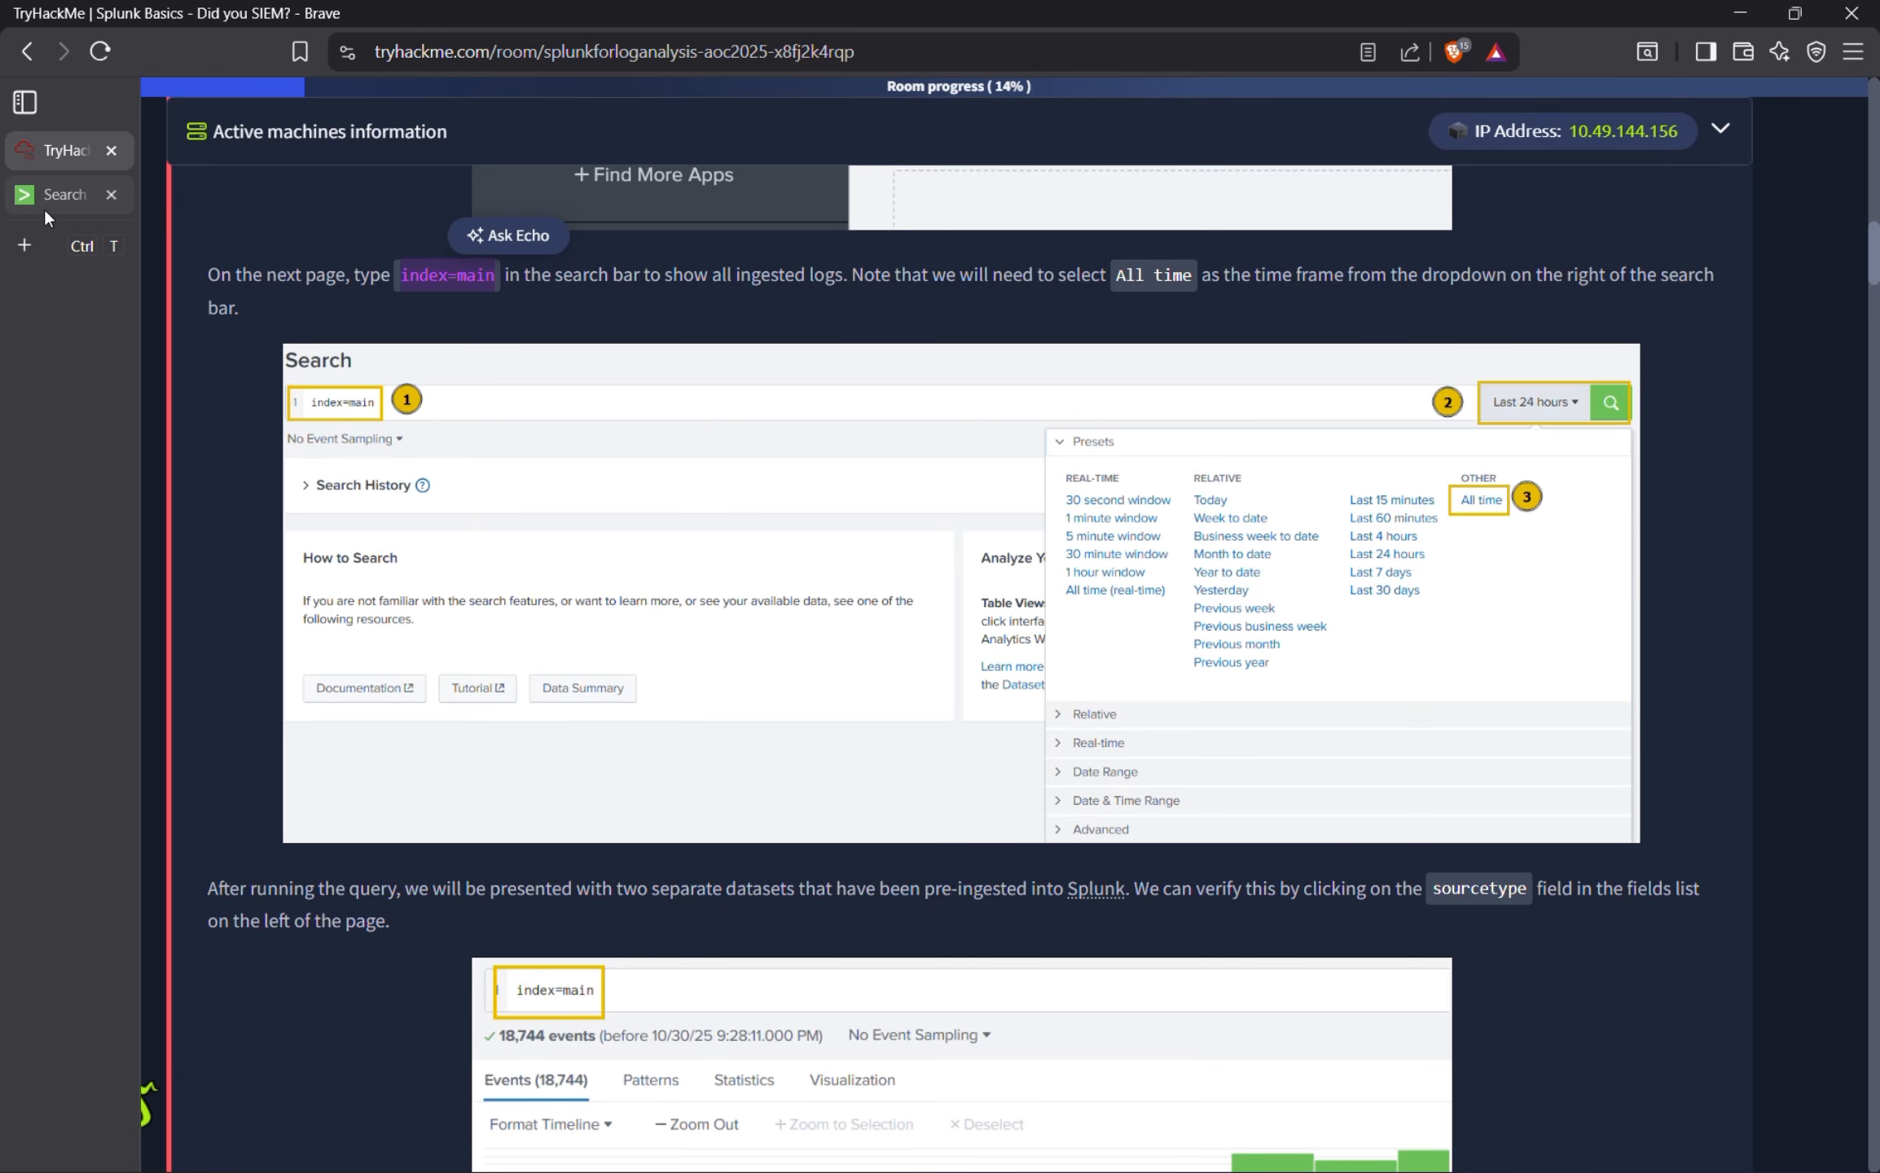
pyautogui.click(45, 183)
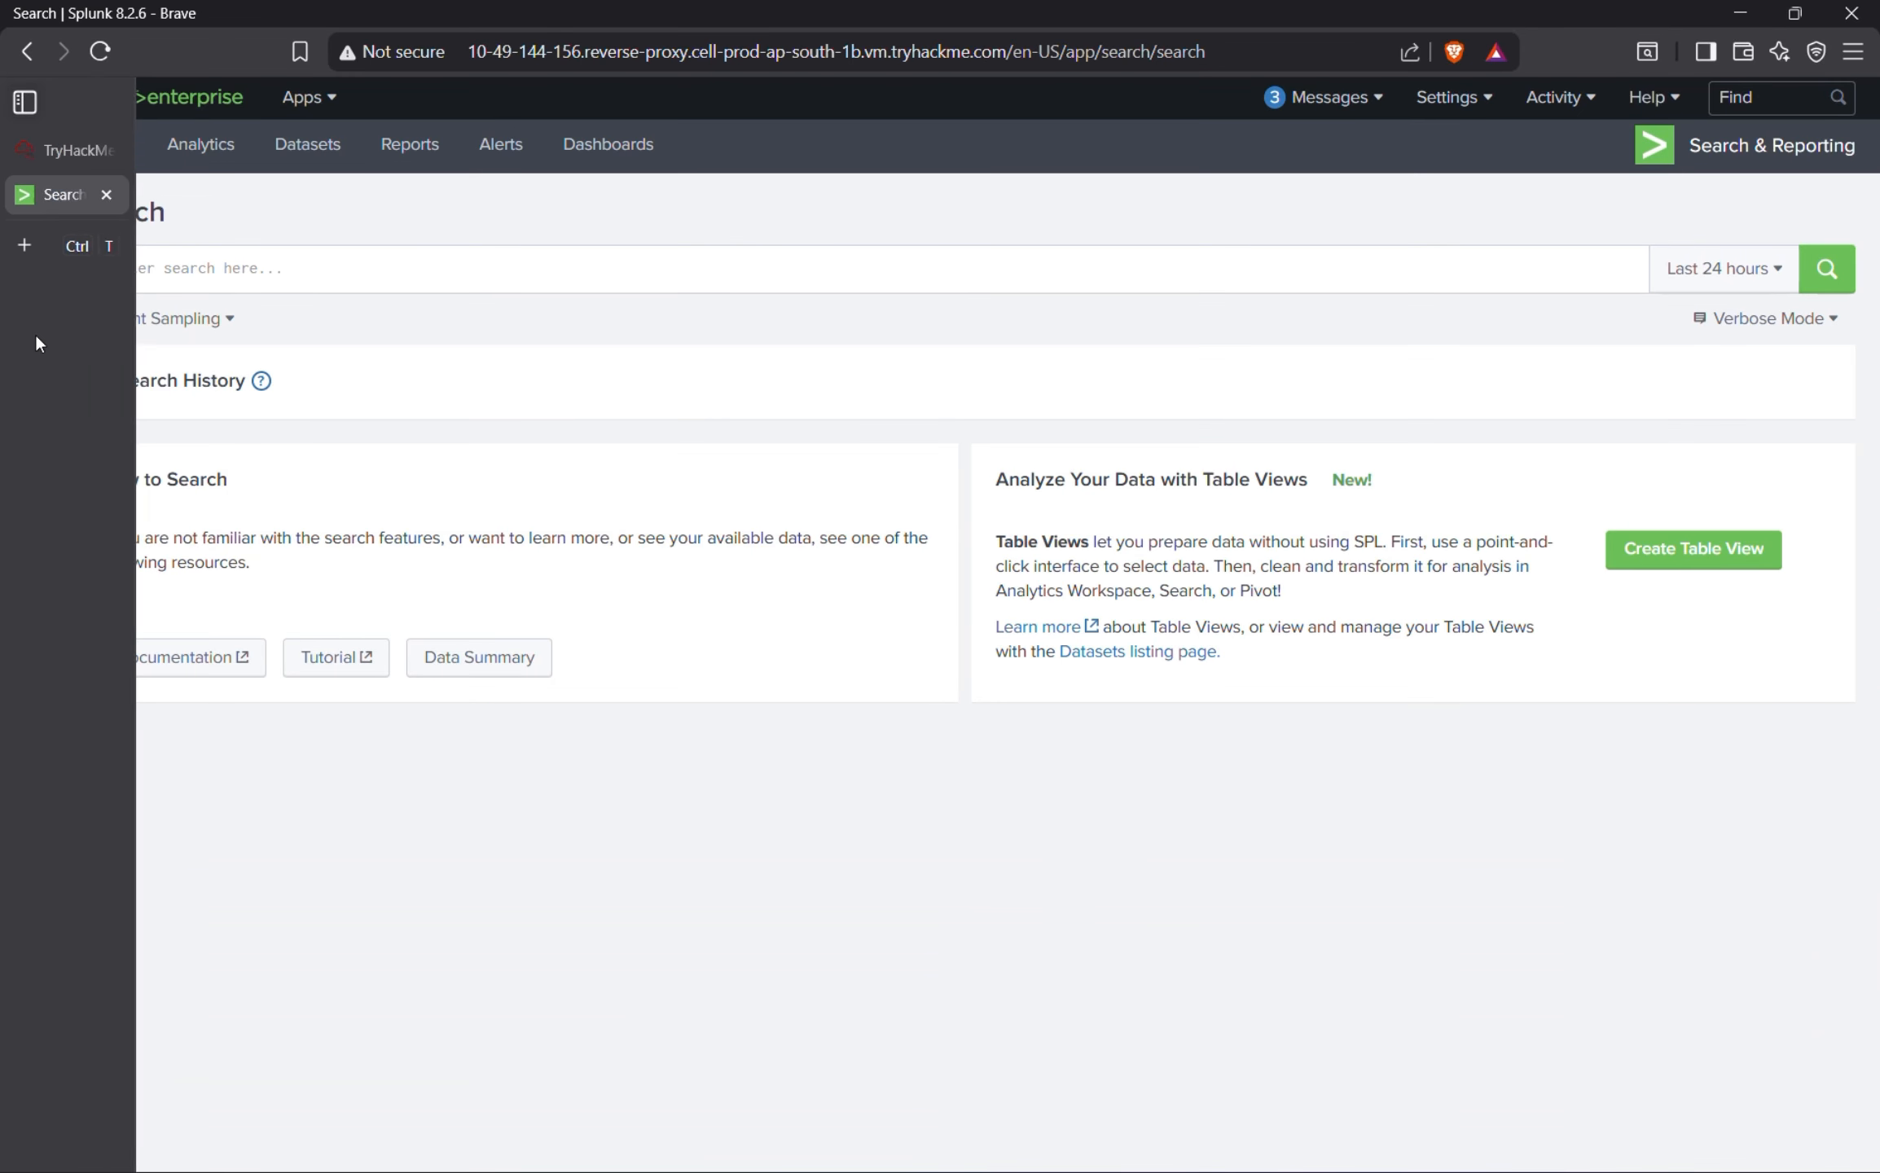
pyautogui.click(176, 278)
pyautogui.hotkey('ctrl', 'v')
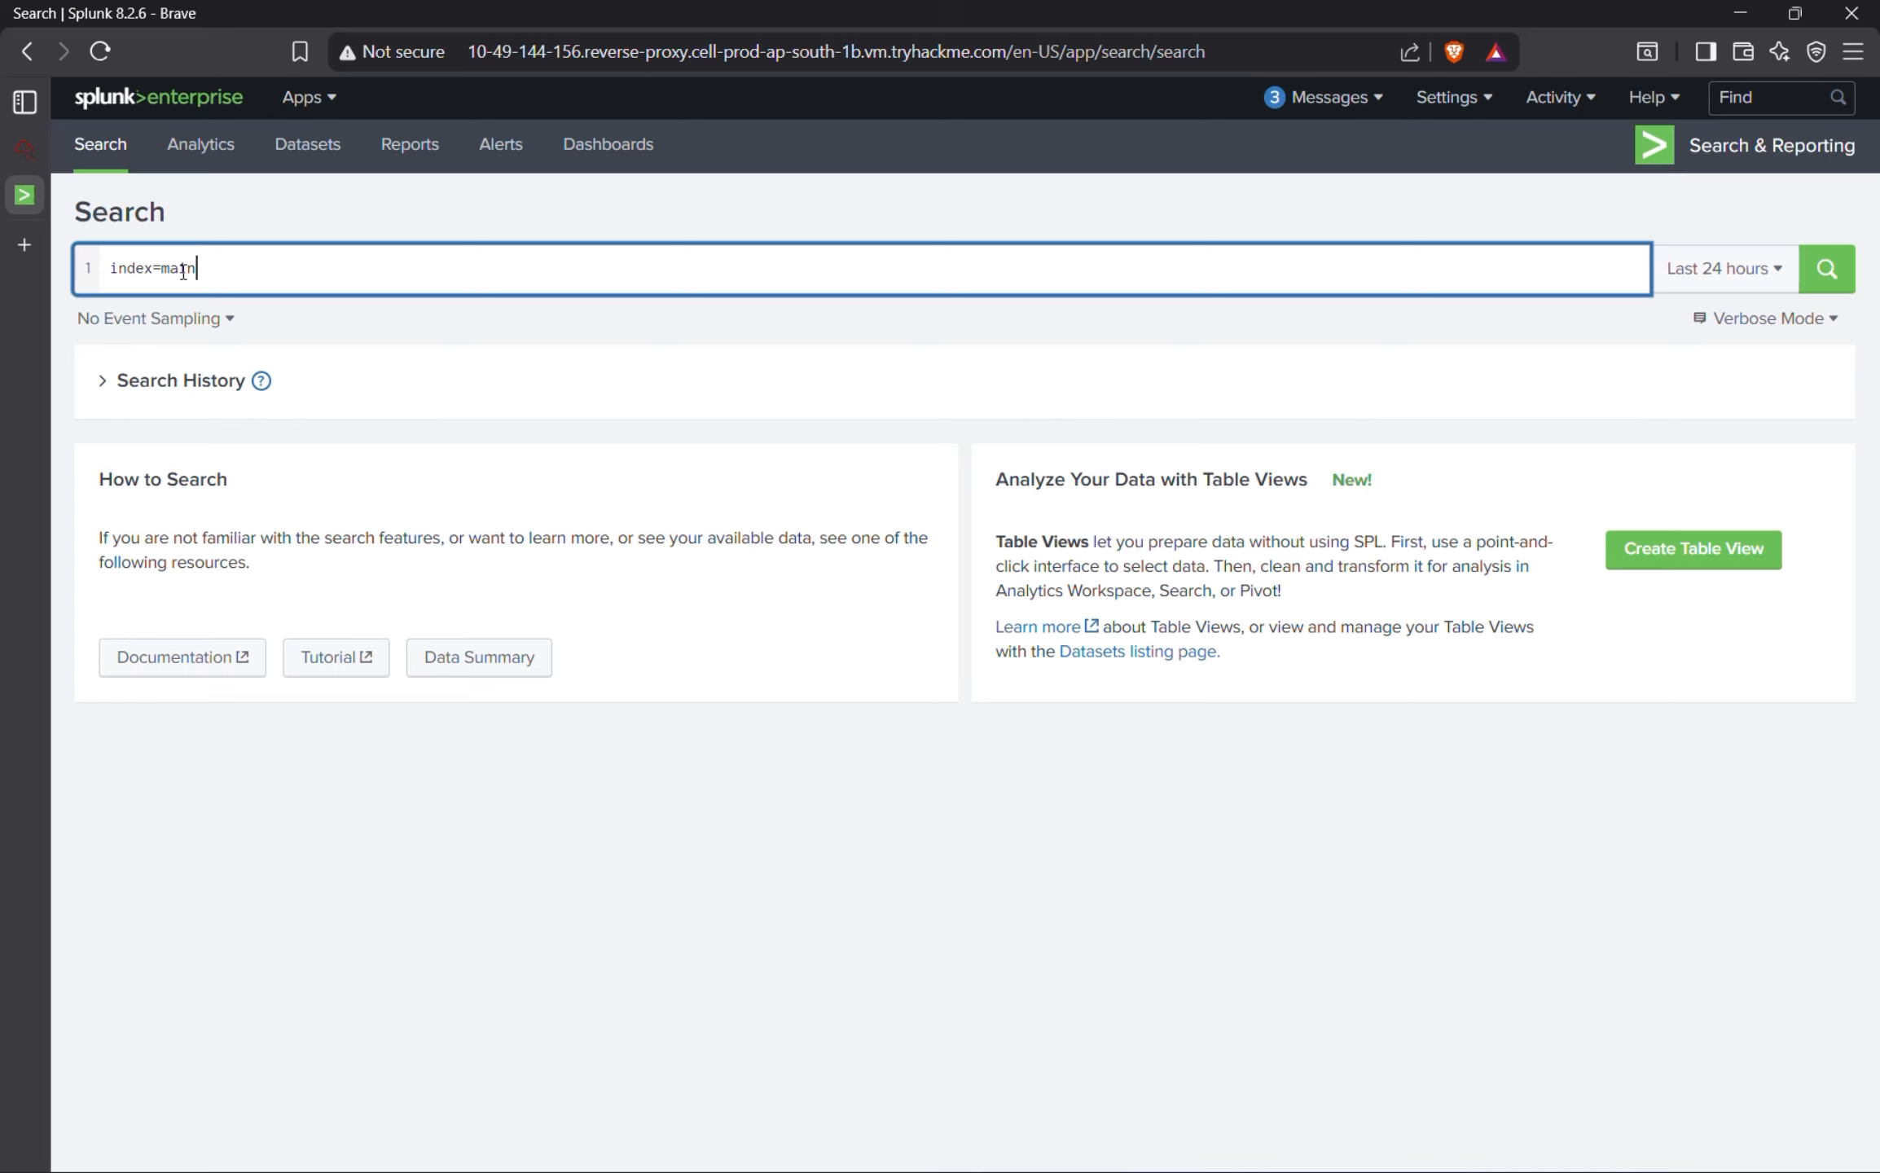
pyautogui.click(1826, 277)
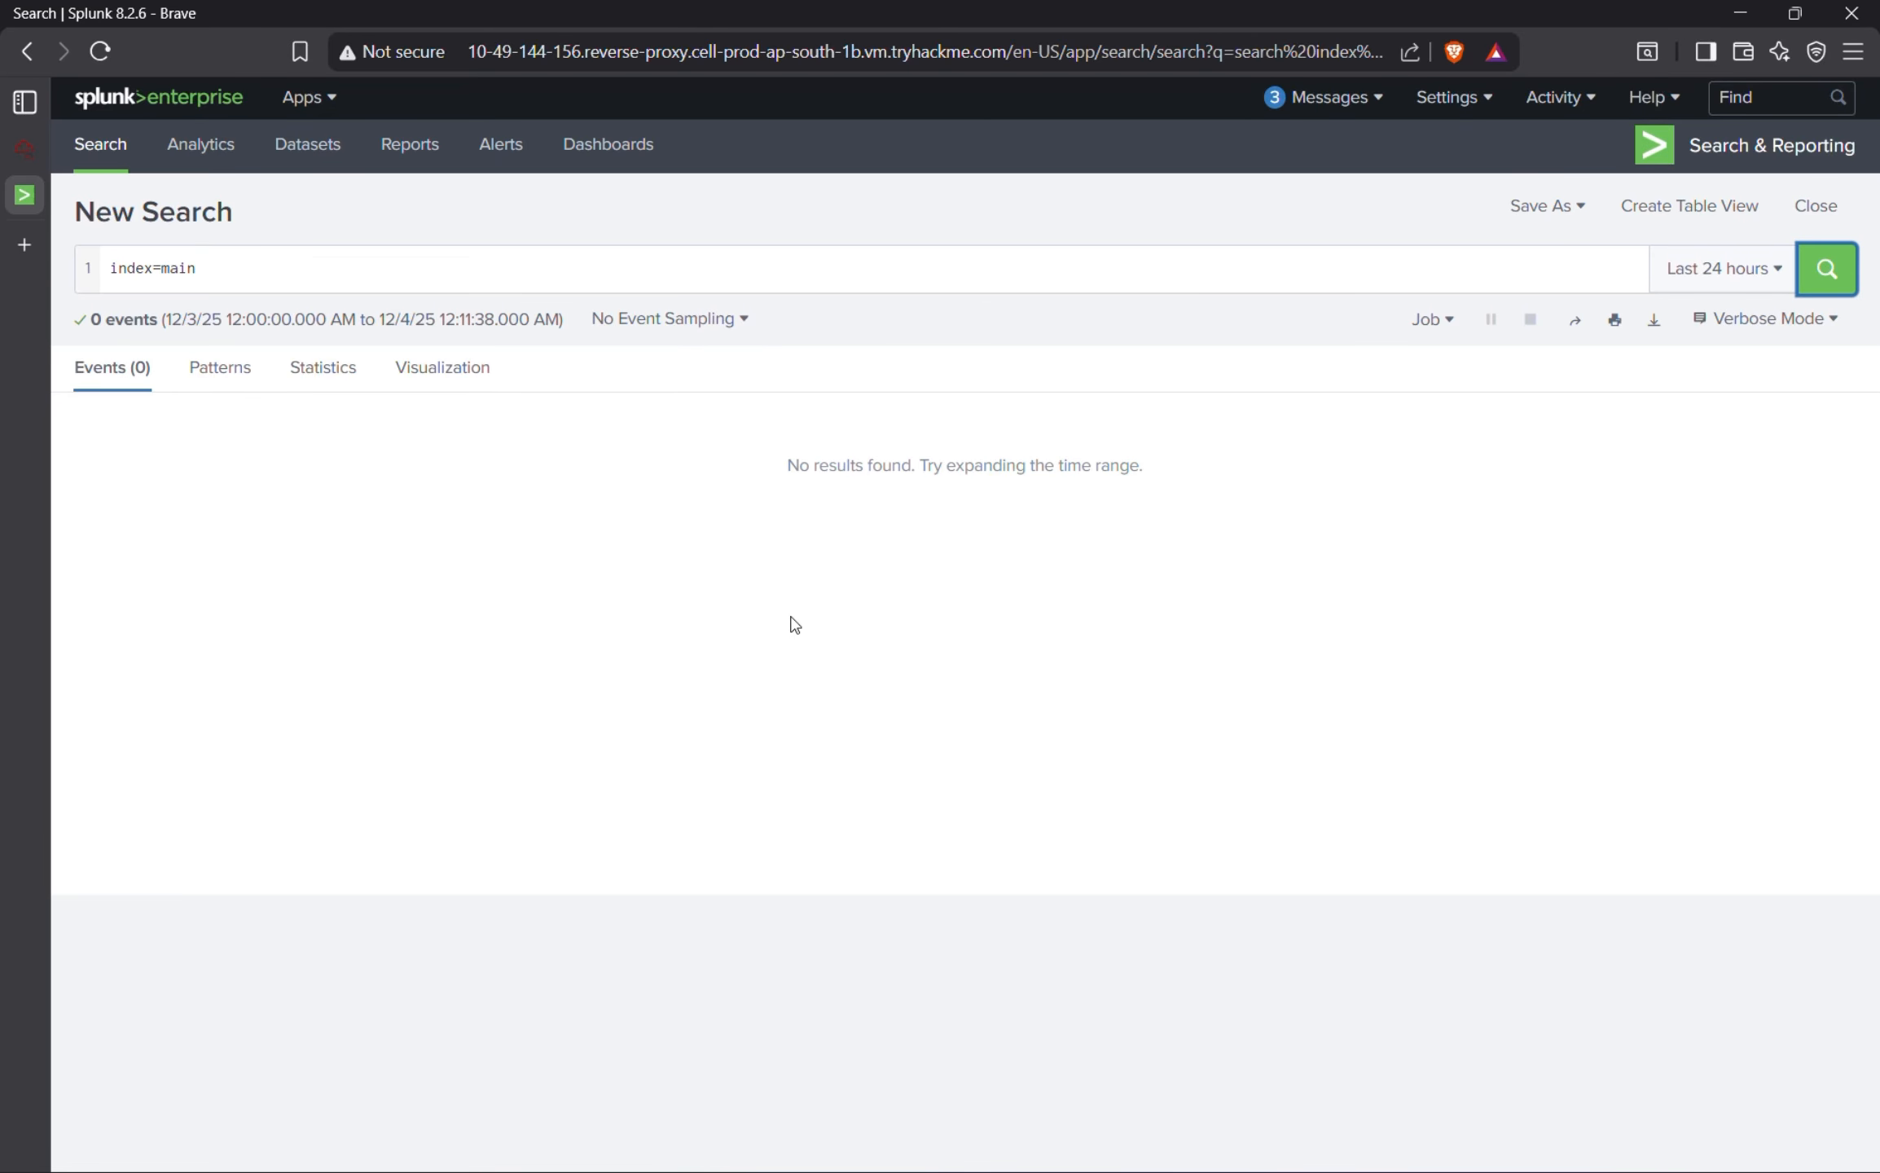
# Set the search time range to All time and run the index=main query again.
pyautogui.click(1764, 271)
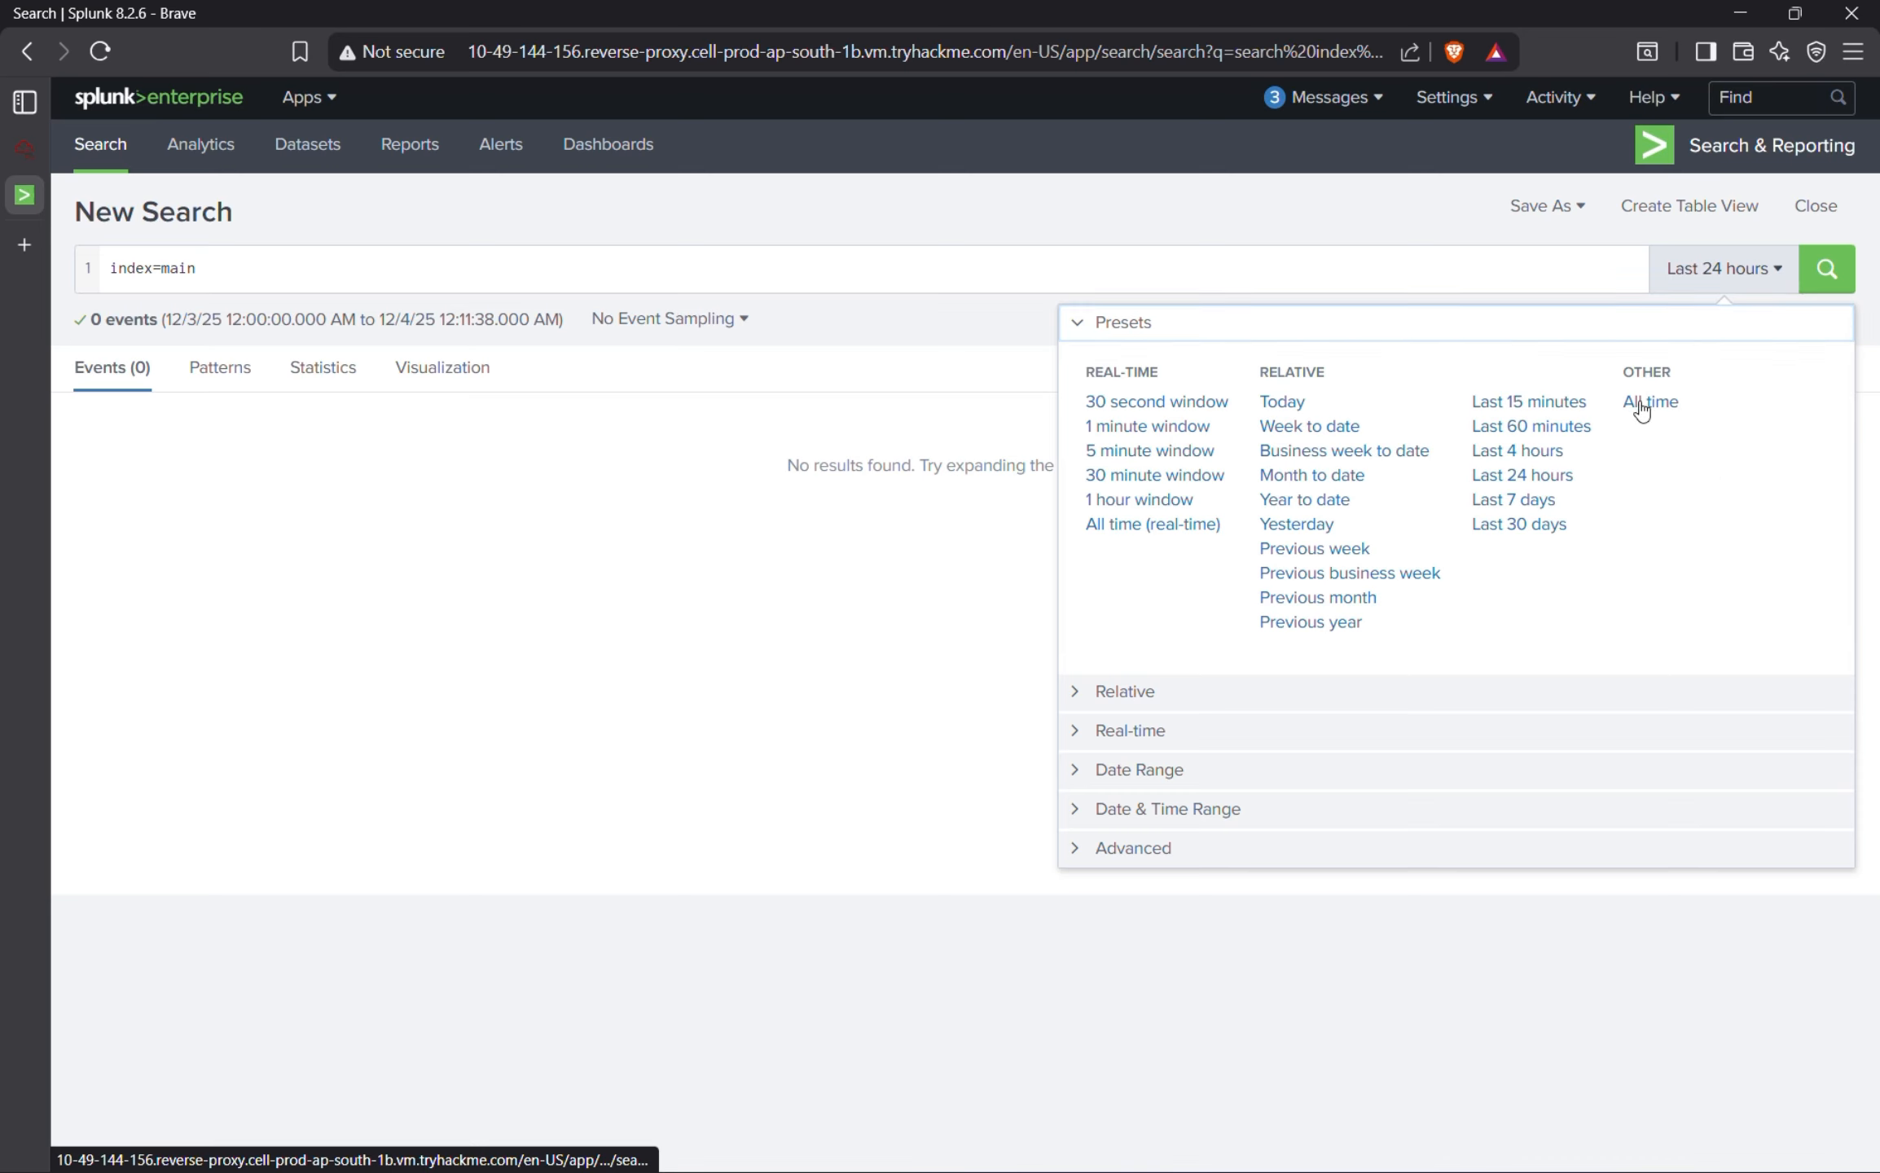
pyautogui.click(1797, 273)
pyautogui.click(1813, 273)
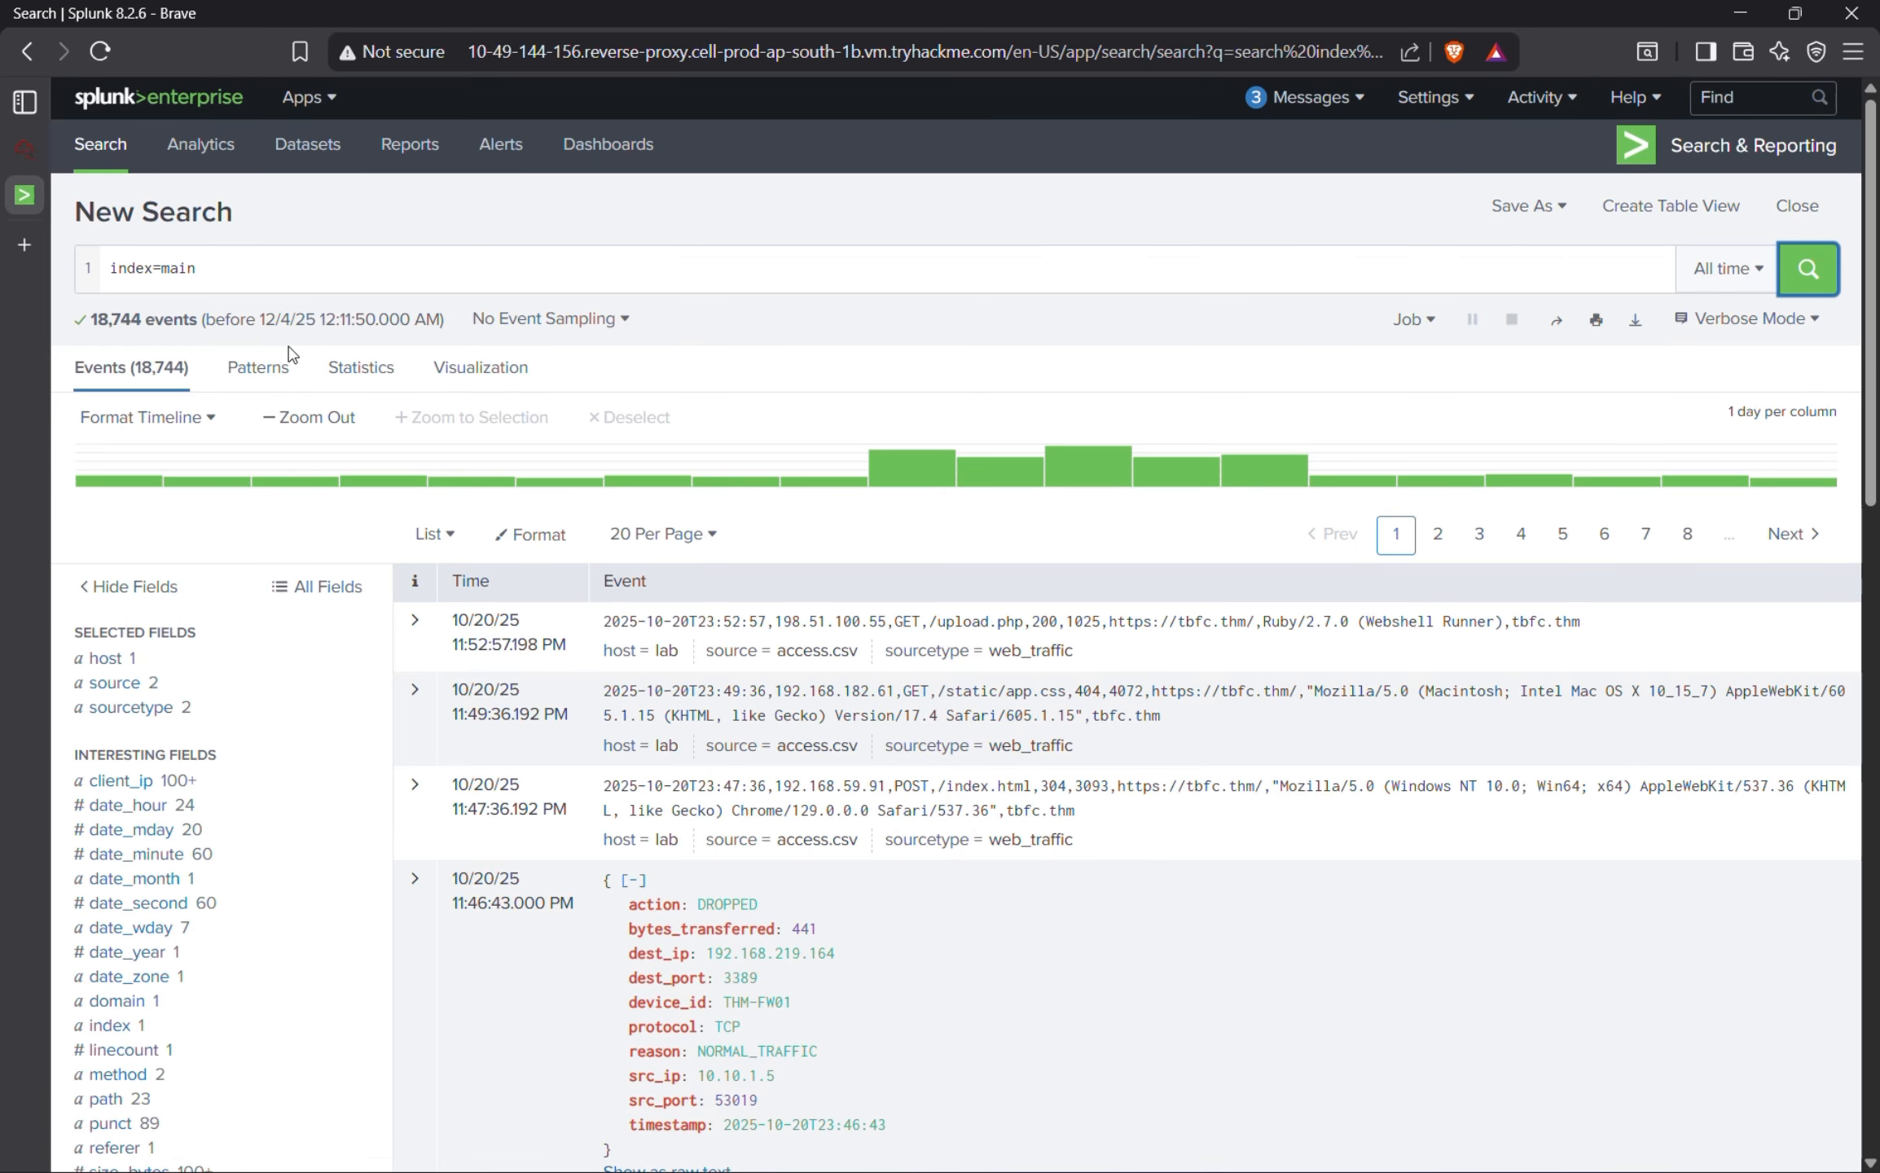
# Check the room's next instruction in TryHackMe, then view the values of the sourcetype field in the Splunk results.
pyautogui.moveTo(8, 208)
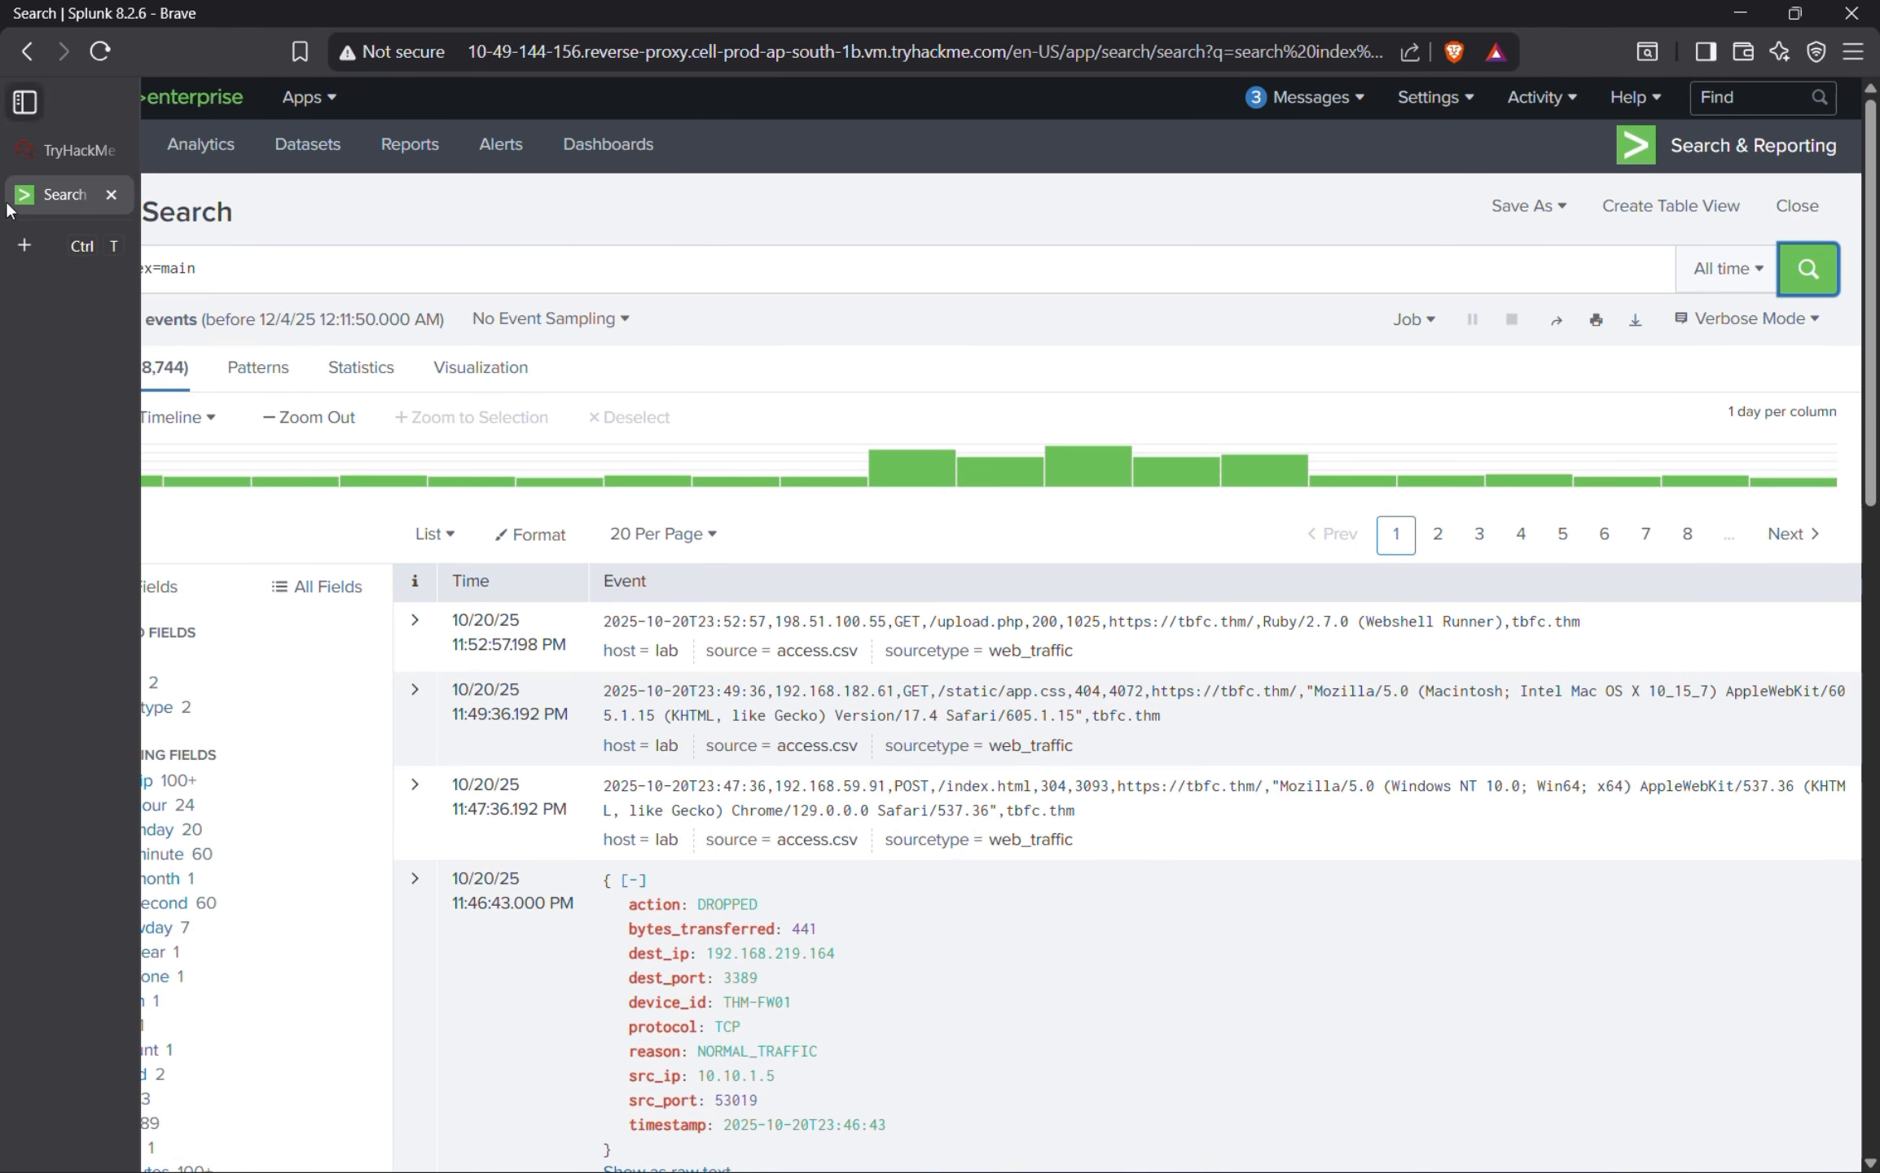
pyautogui.click(35, 153)
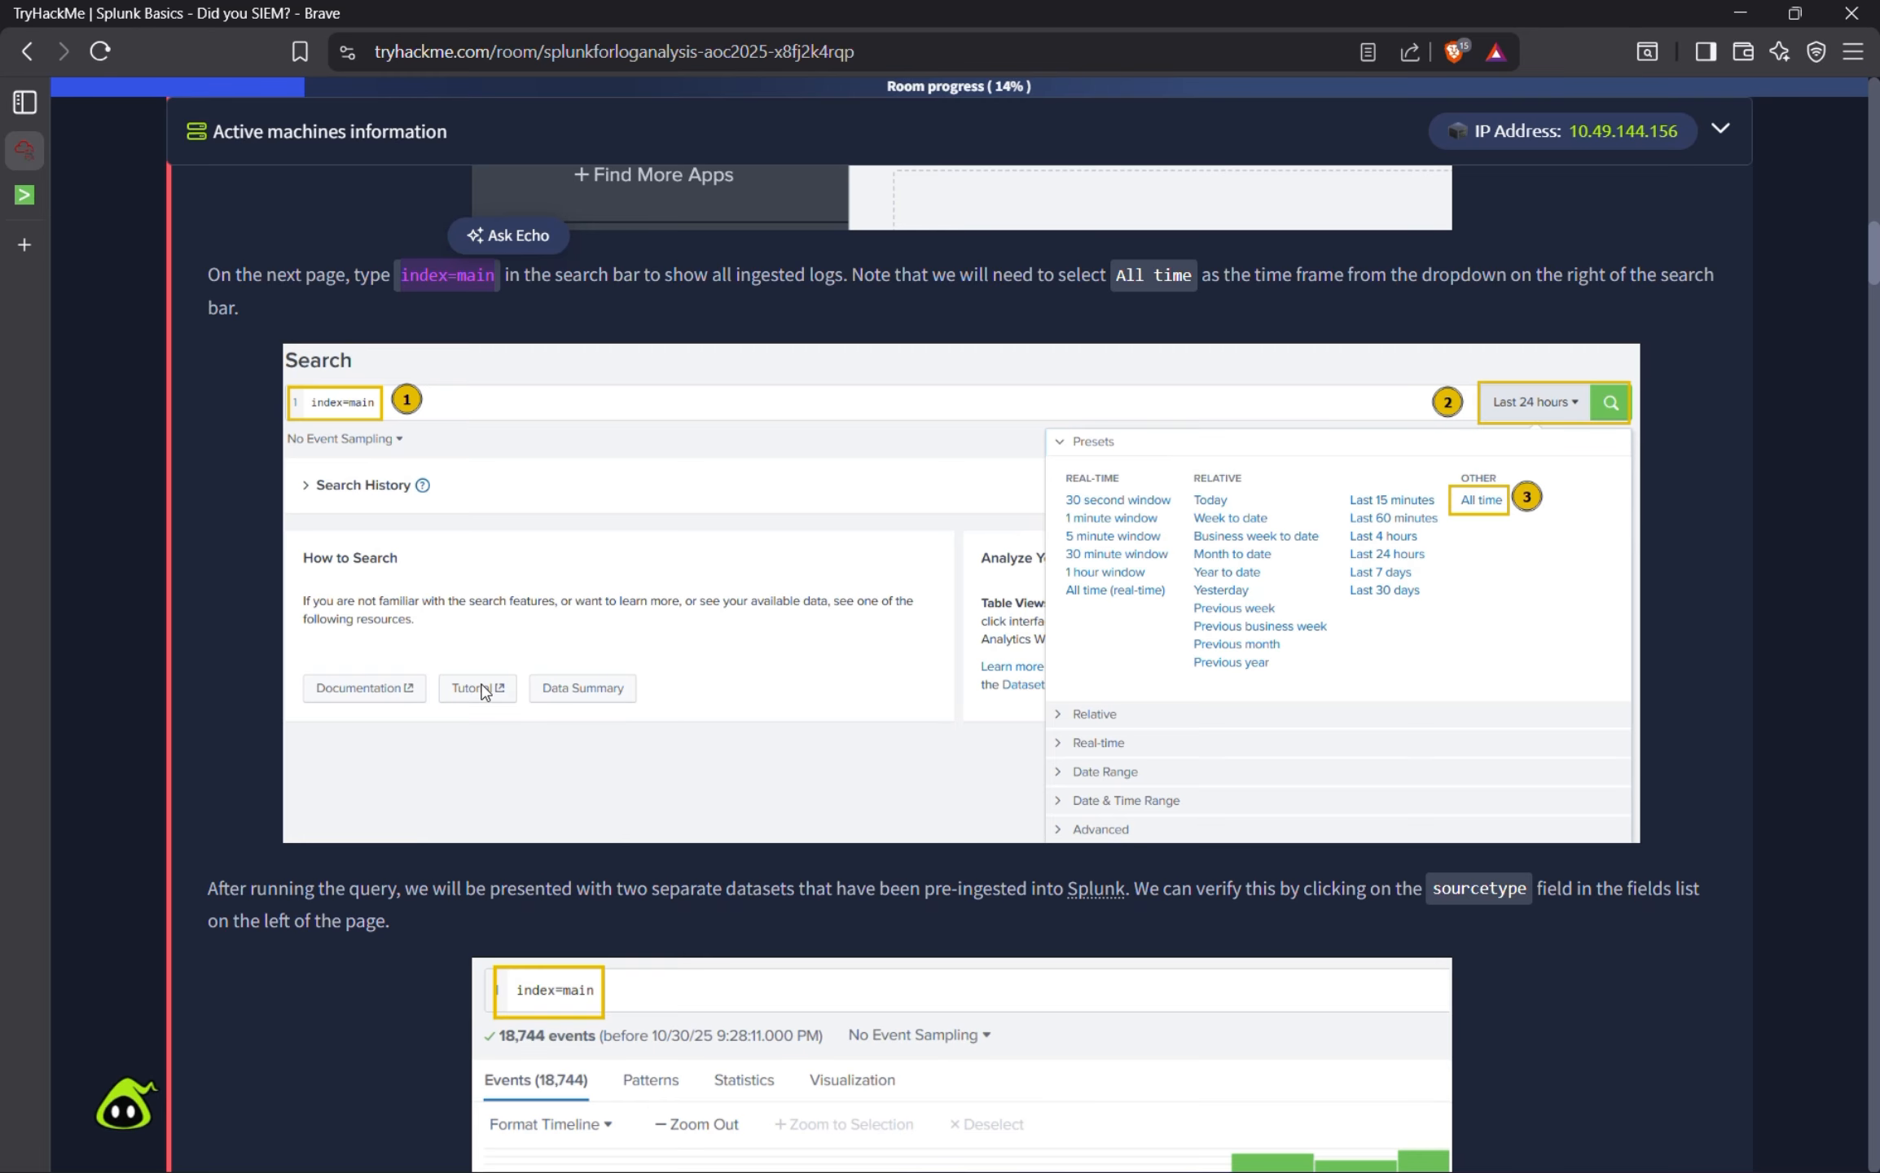
pyautogui.scroll(-3, 483, 691)
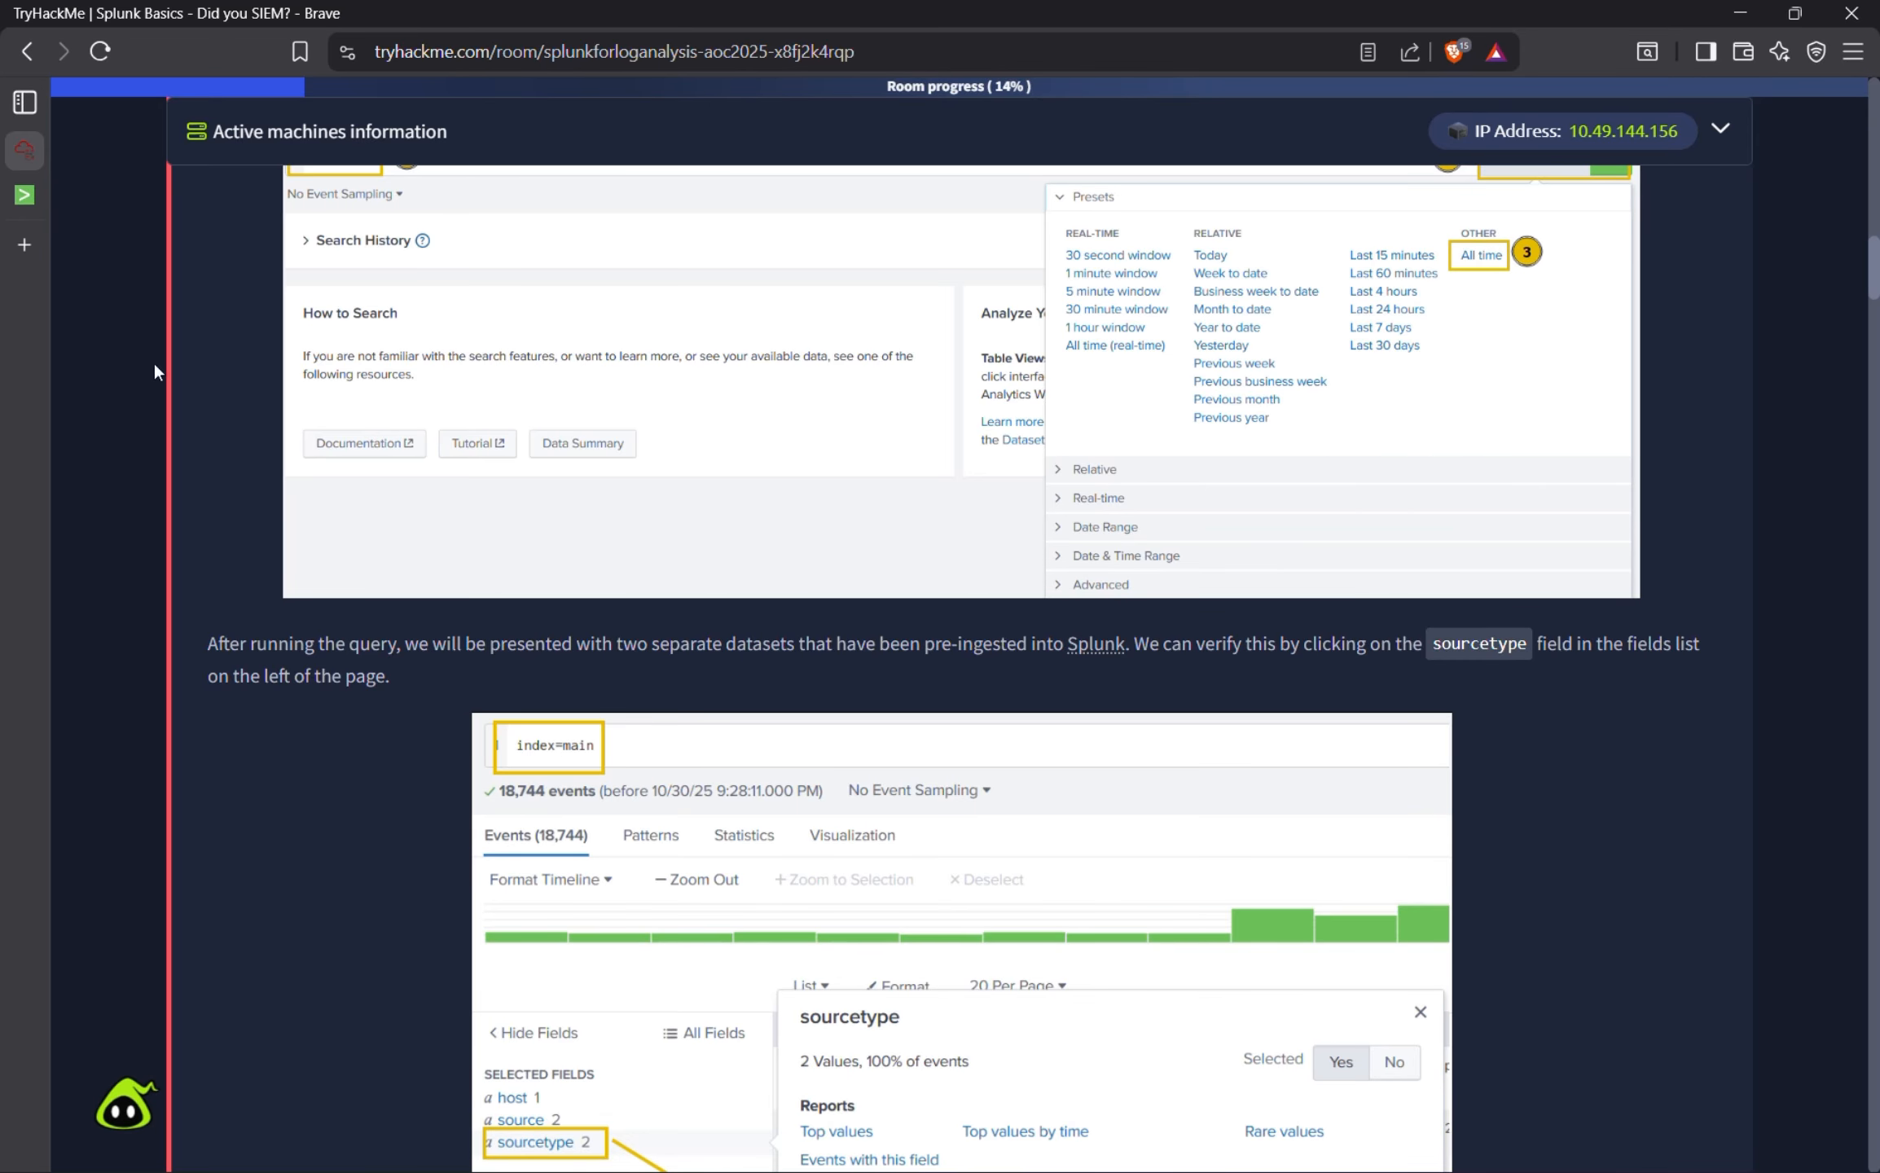
pyautogui.click(54, 195)
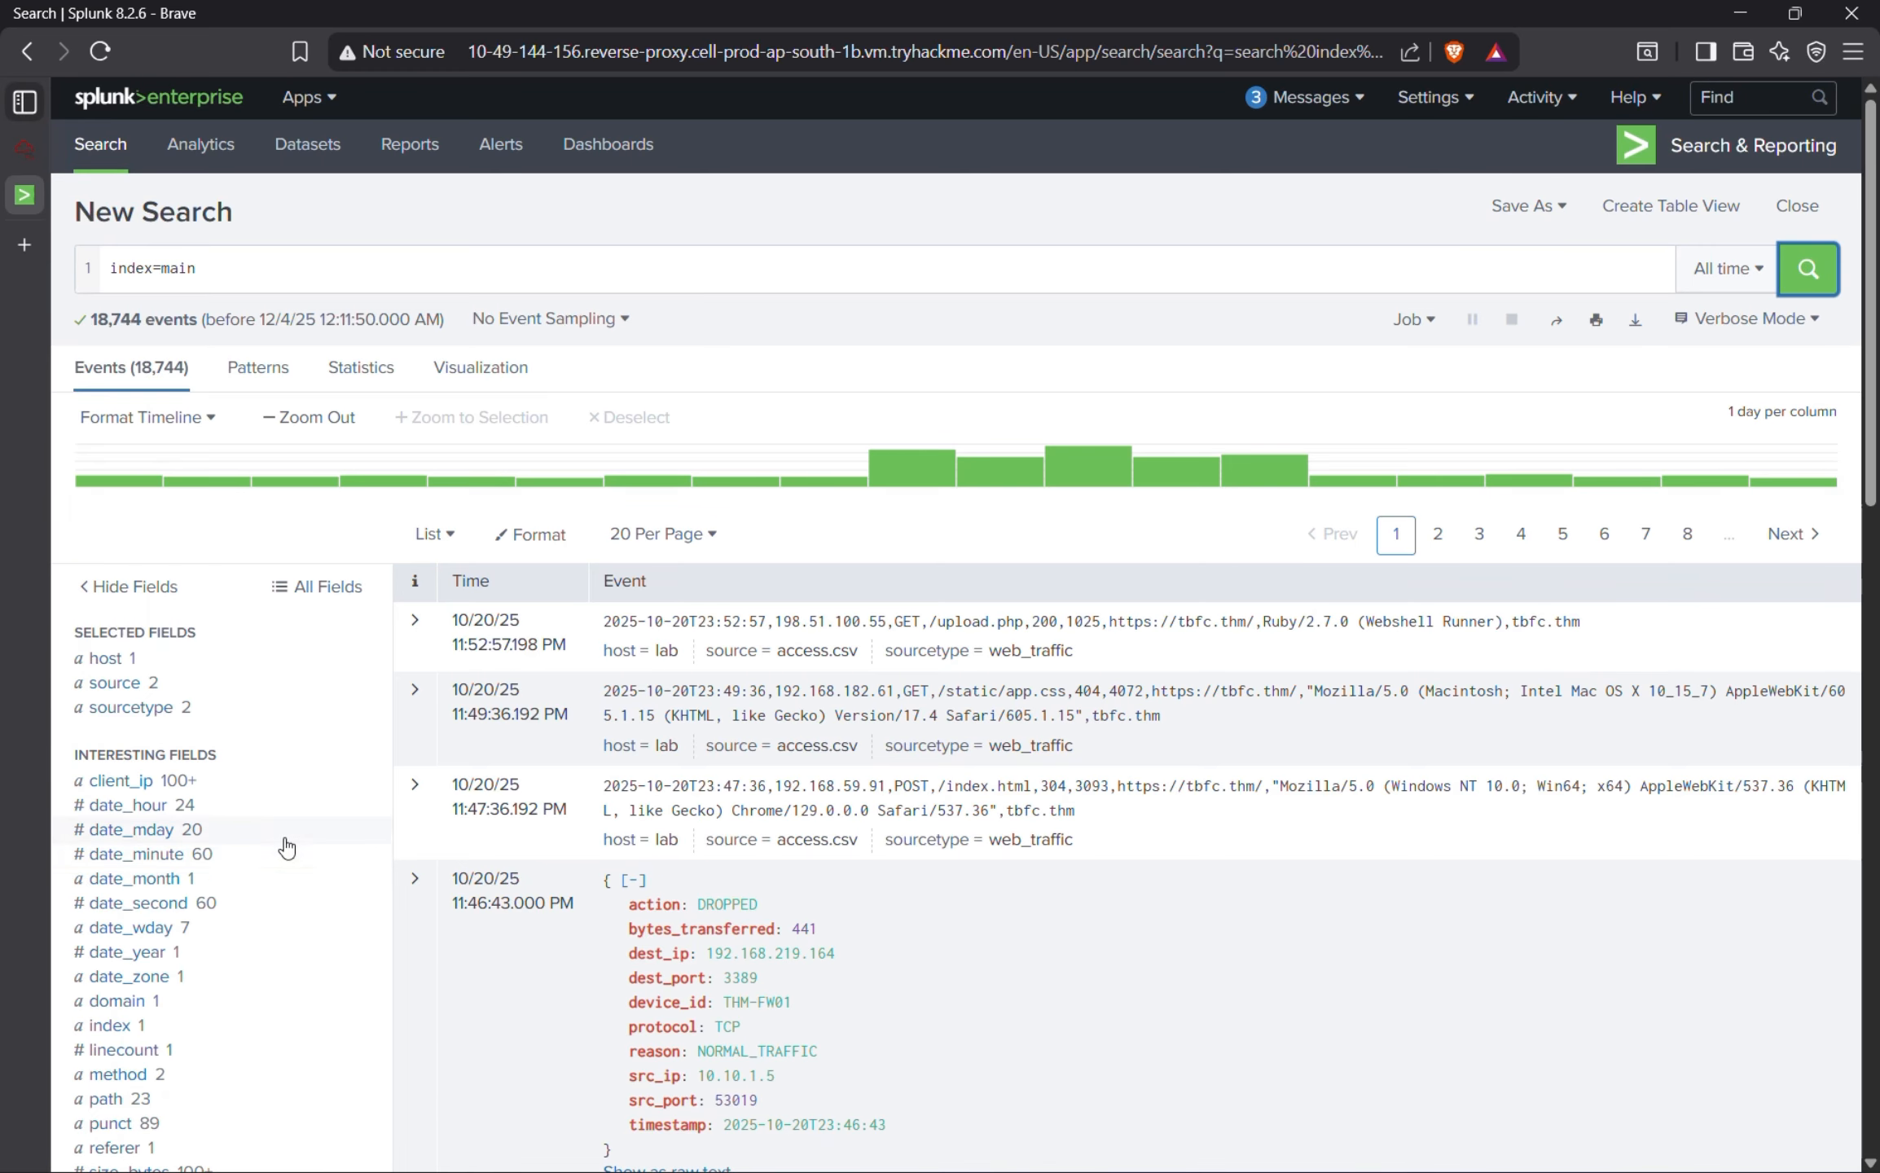
pyautogui.scroll(-7, 287, 847)
pyautogui.scroll(1, 73, 835)
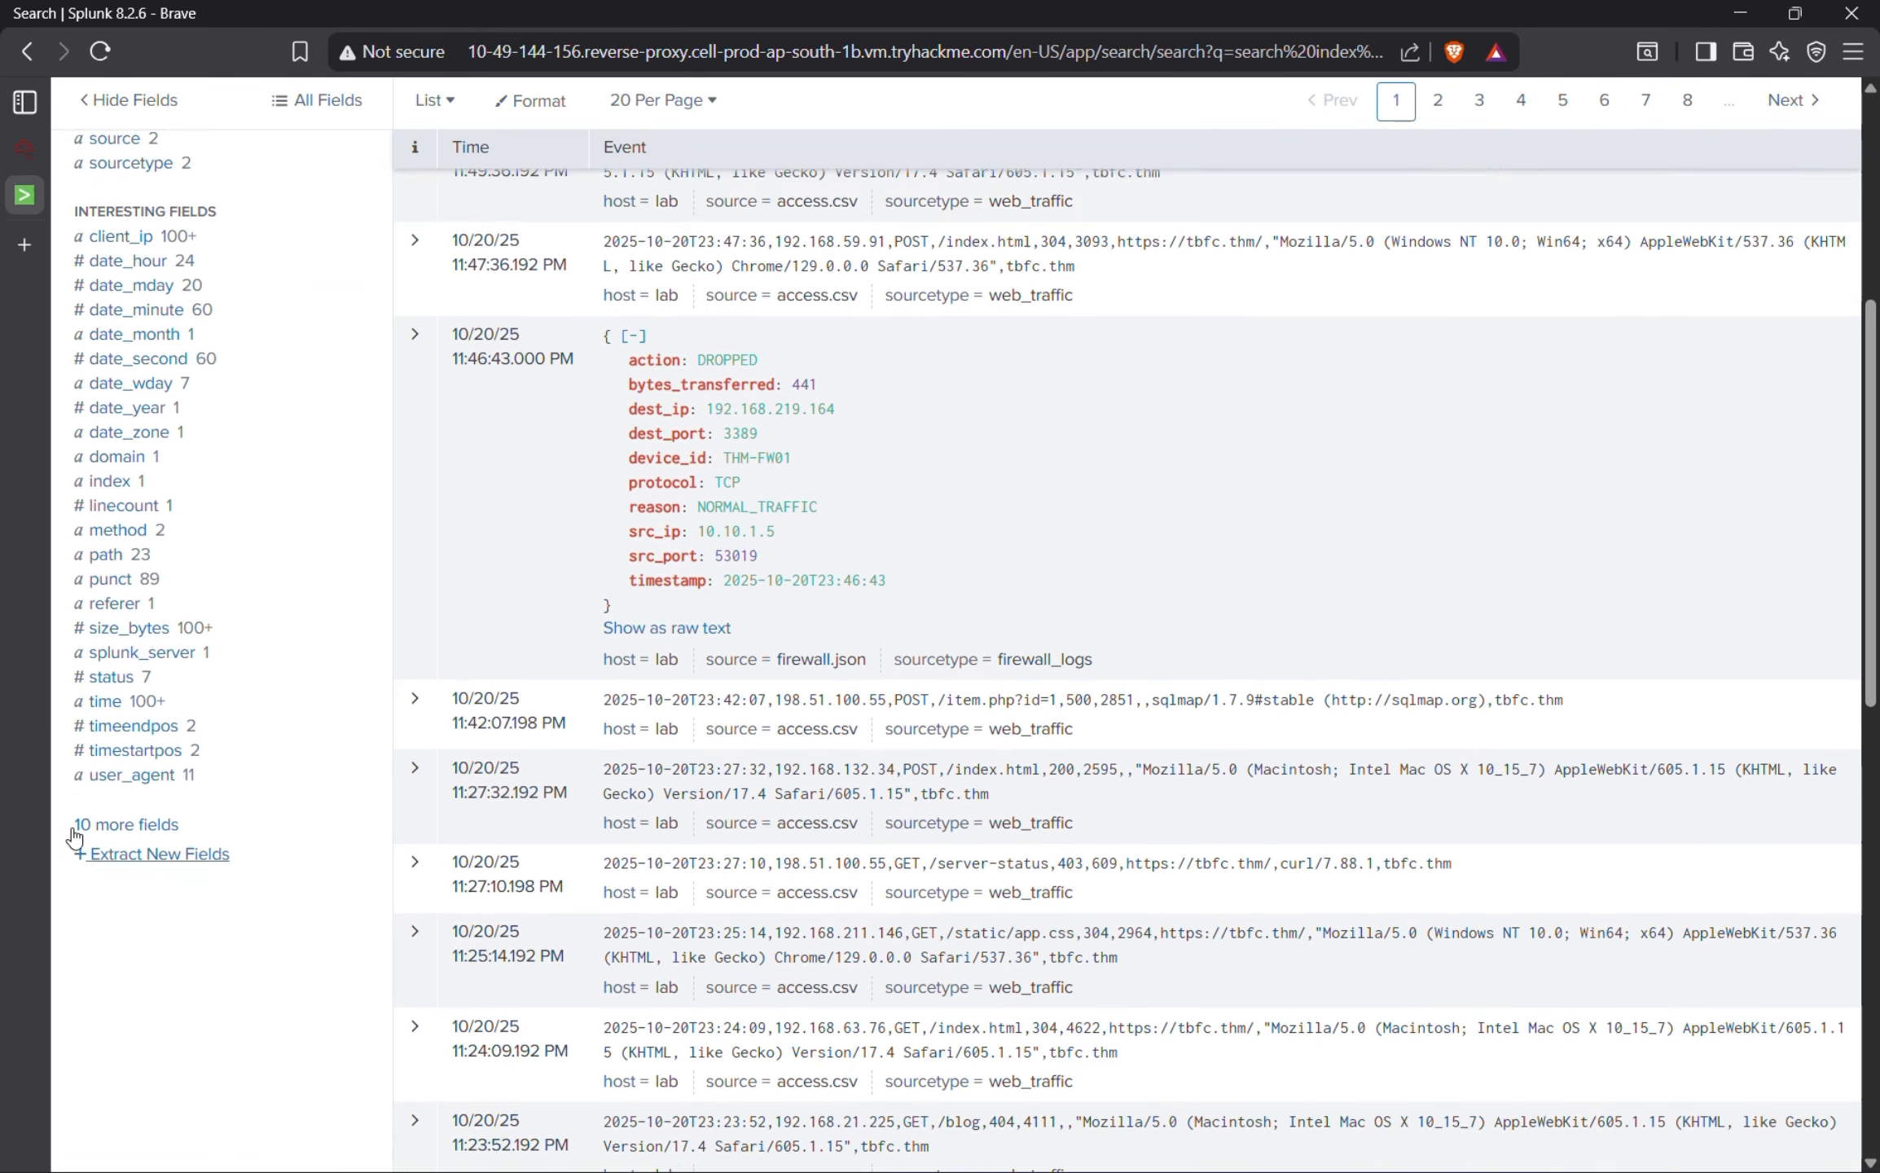
pyautogui.scroll(2, 74, 835)
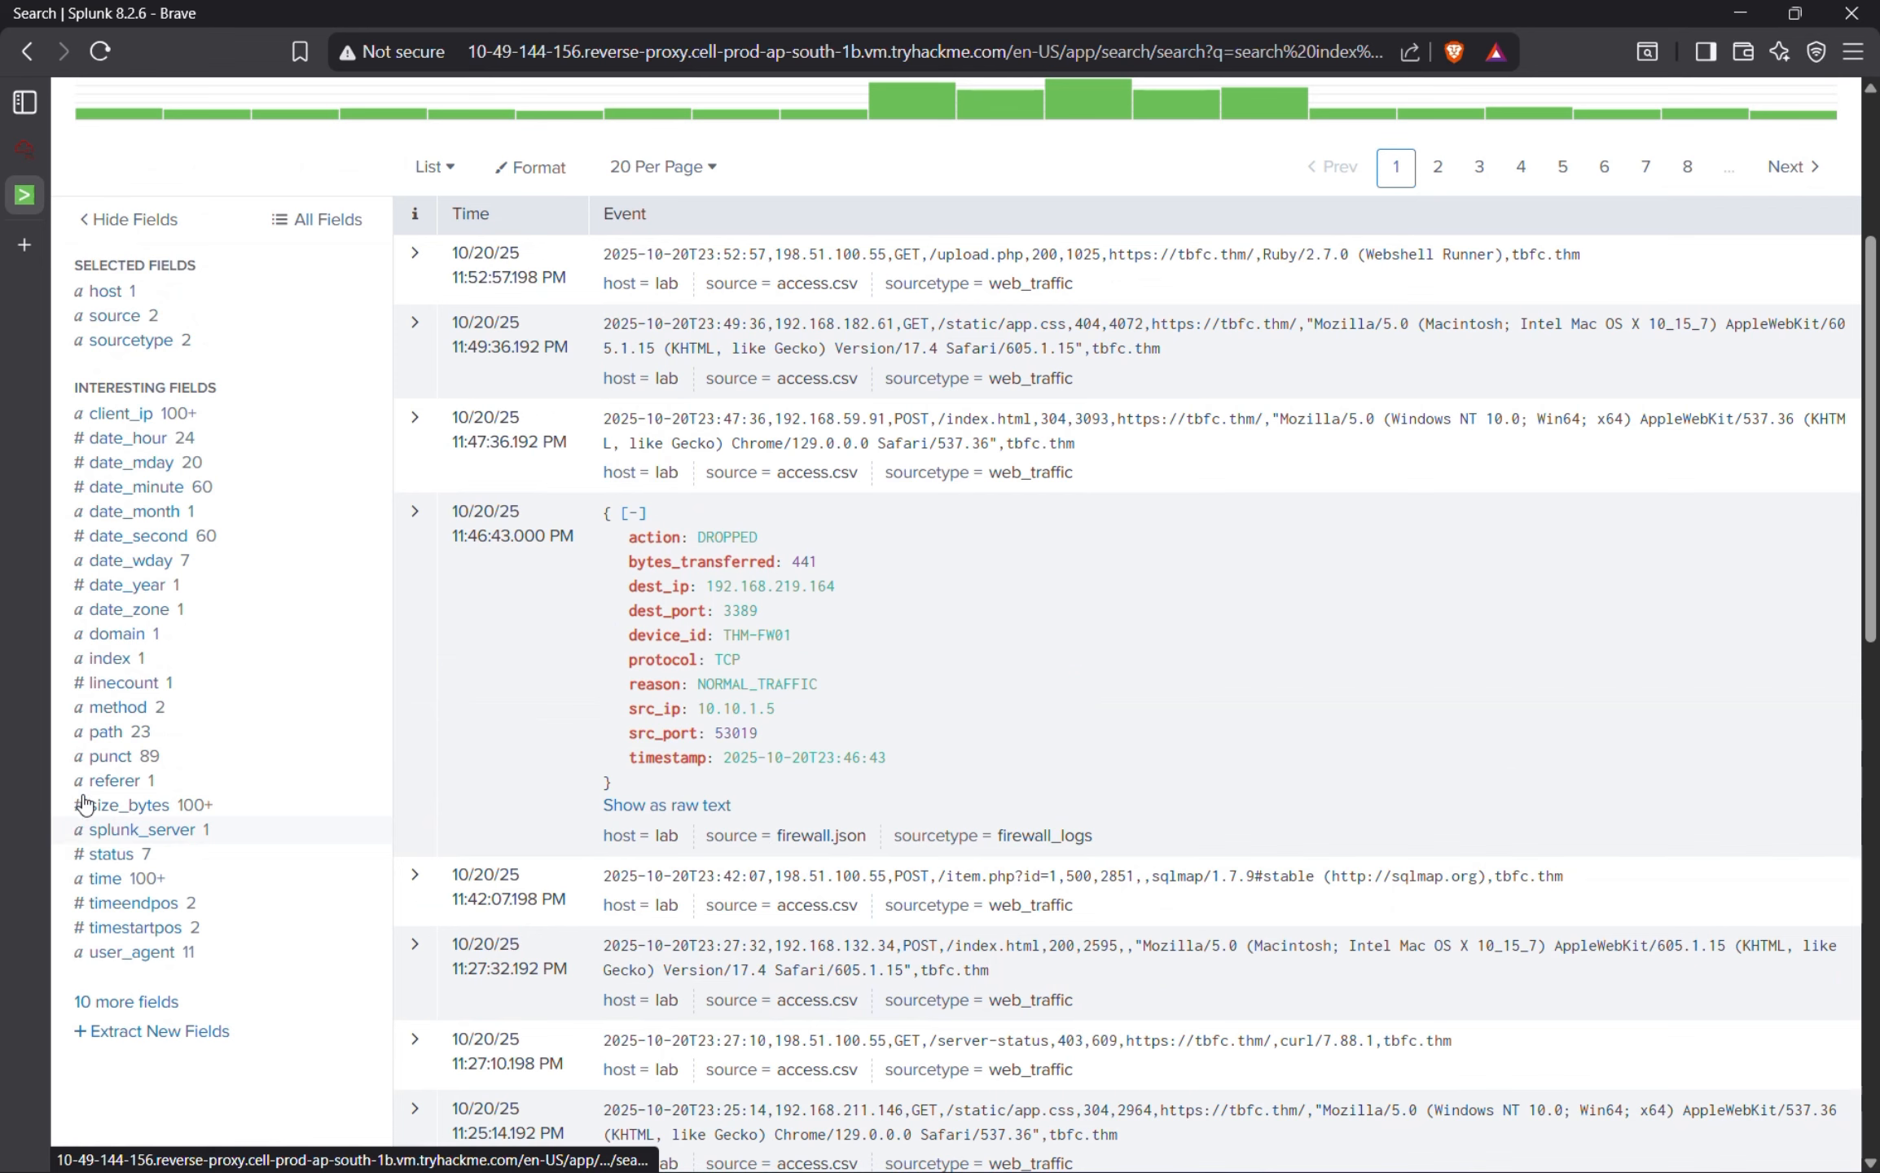
pyautogui.click(160, 355)
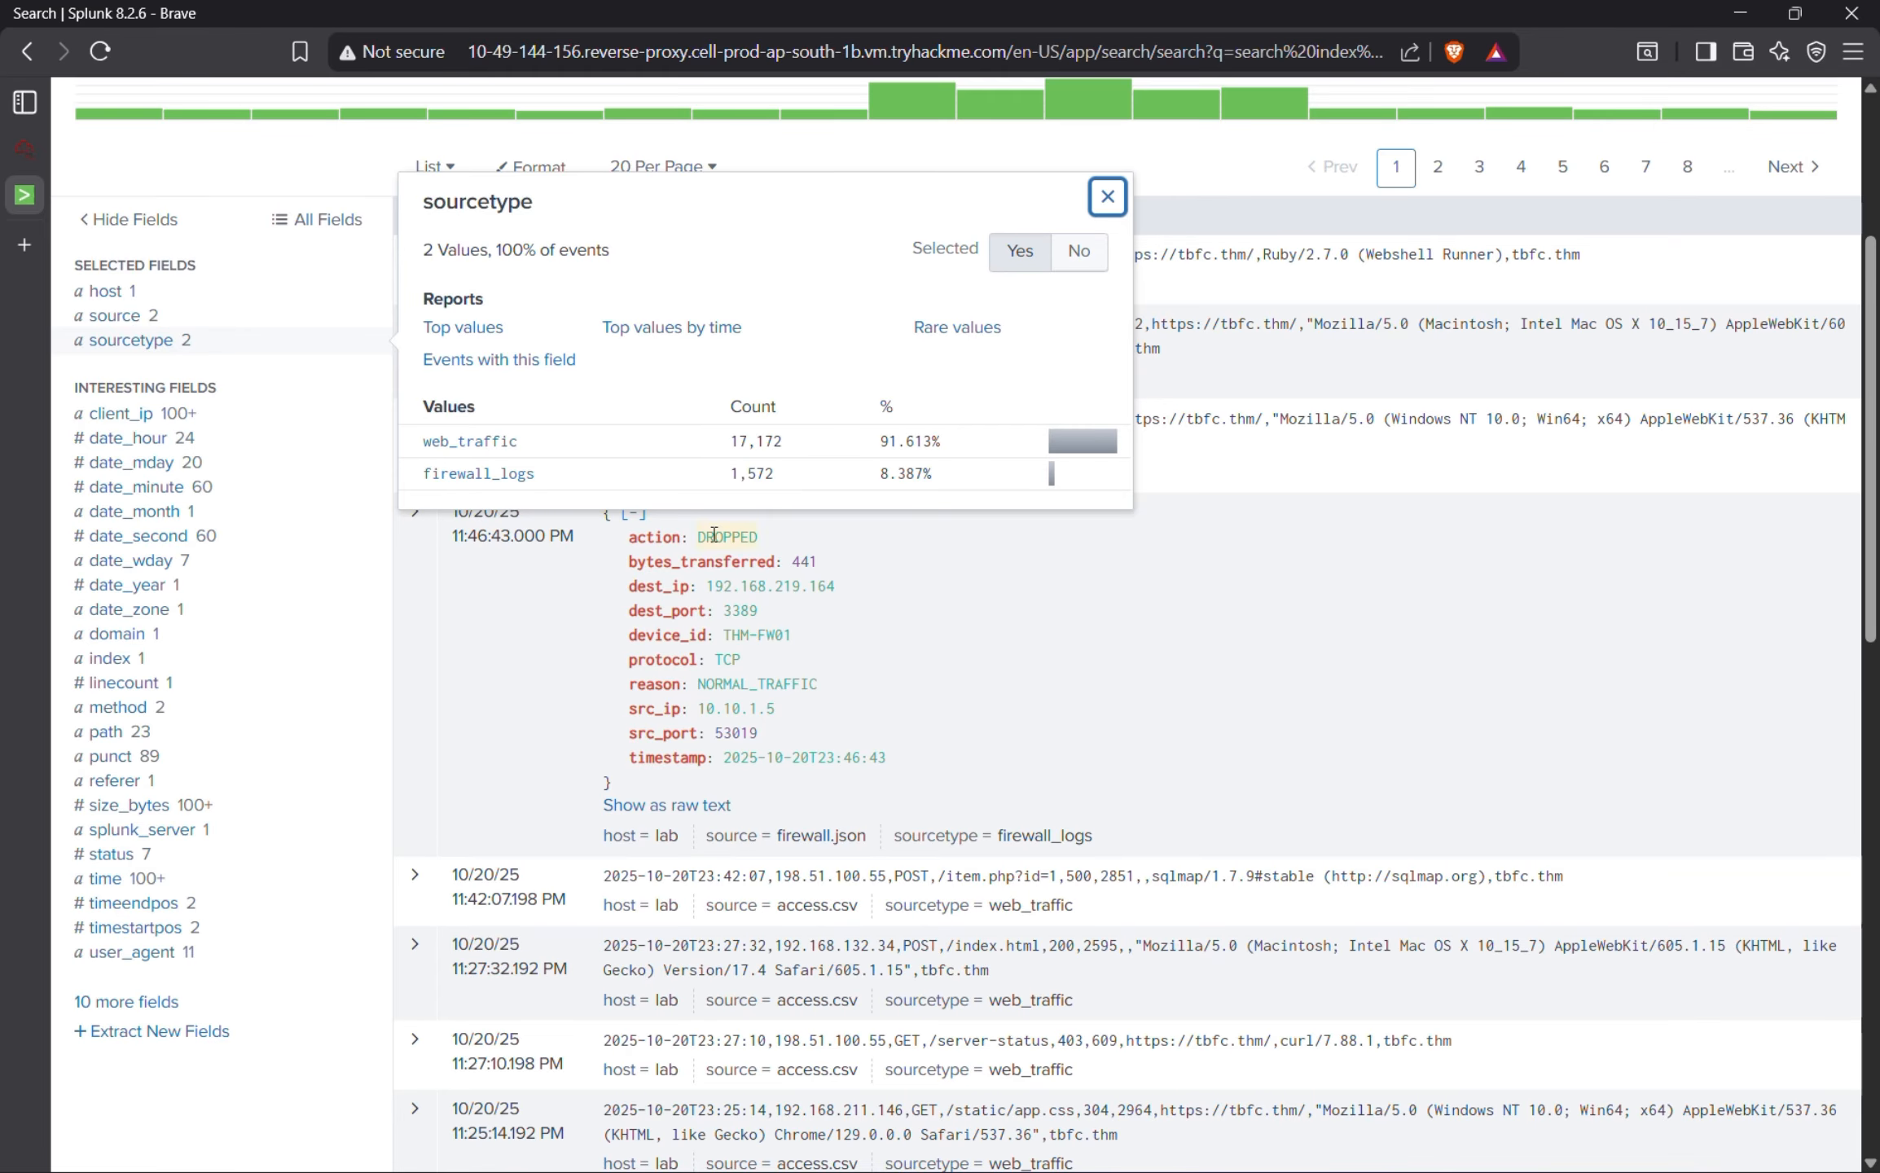
# Read the TryHackMe room's descriptions of the web_traffic and firewall_logs datasets.
pyautogui.moveTo(15, 277)
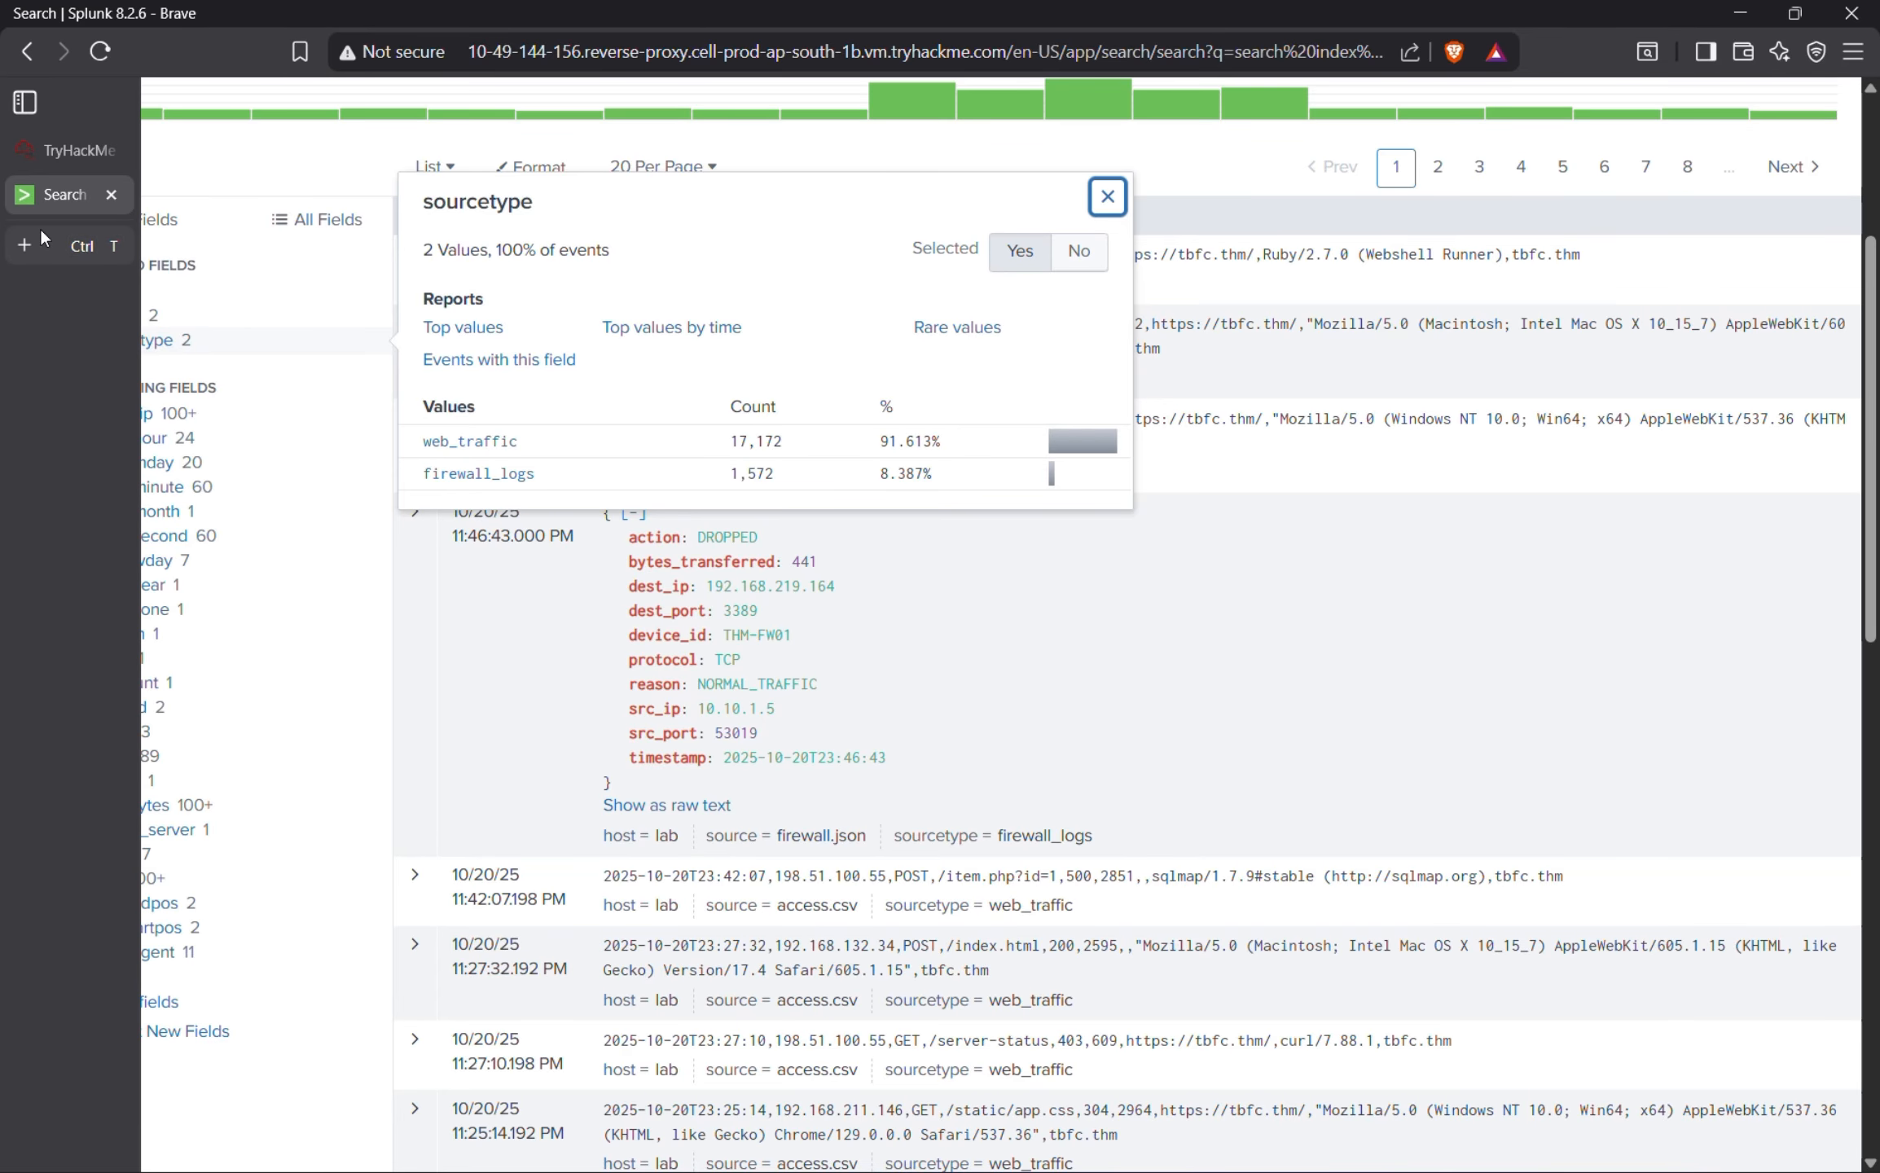
pyautogui.click(62, 150)
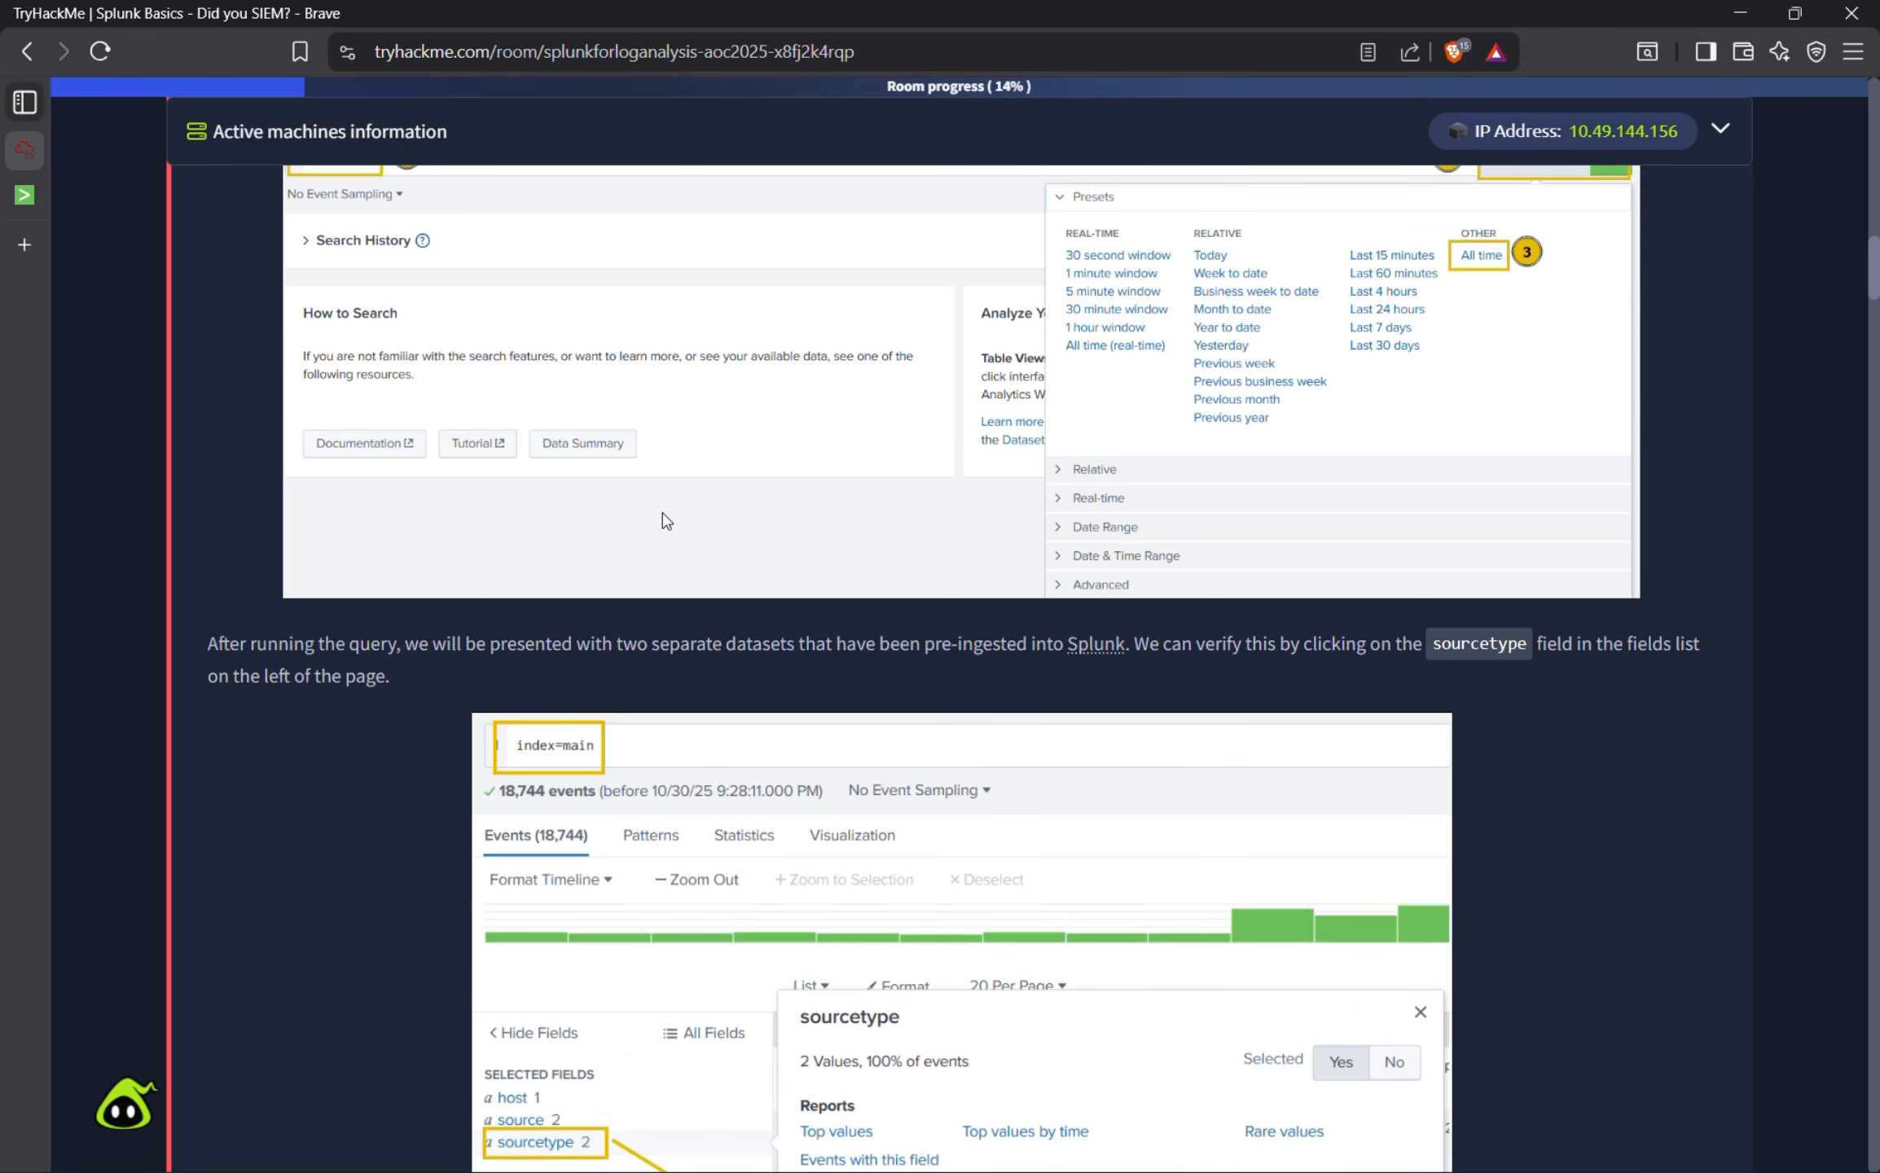
pyautogui.scroll(-4, 625, 550)
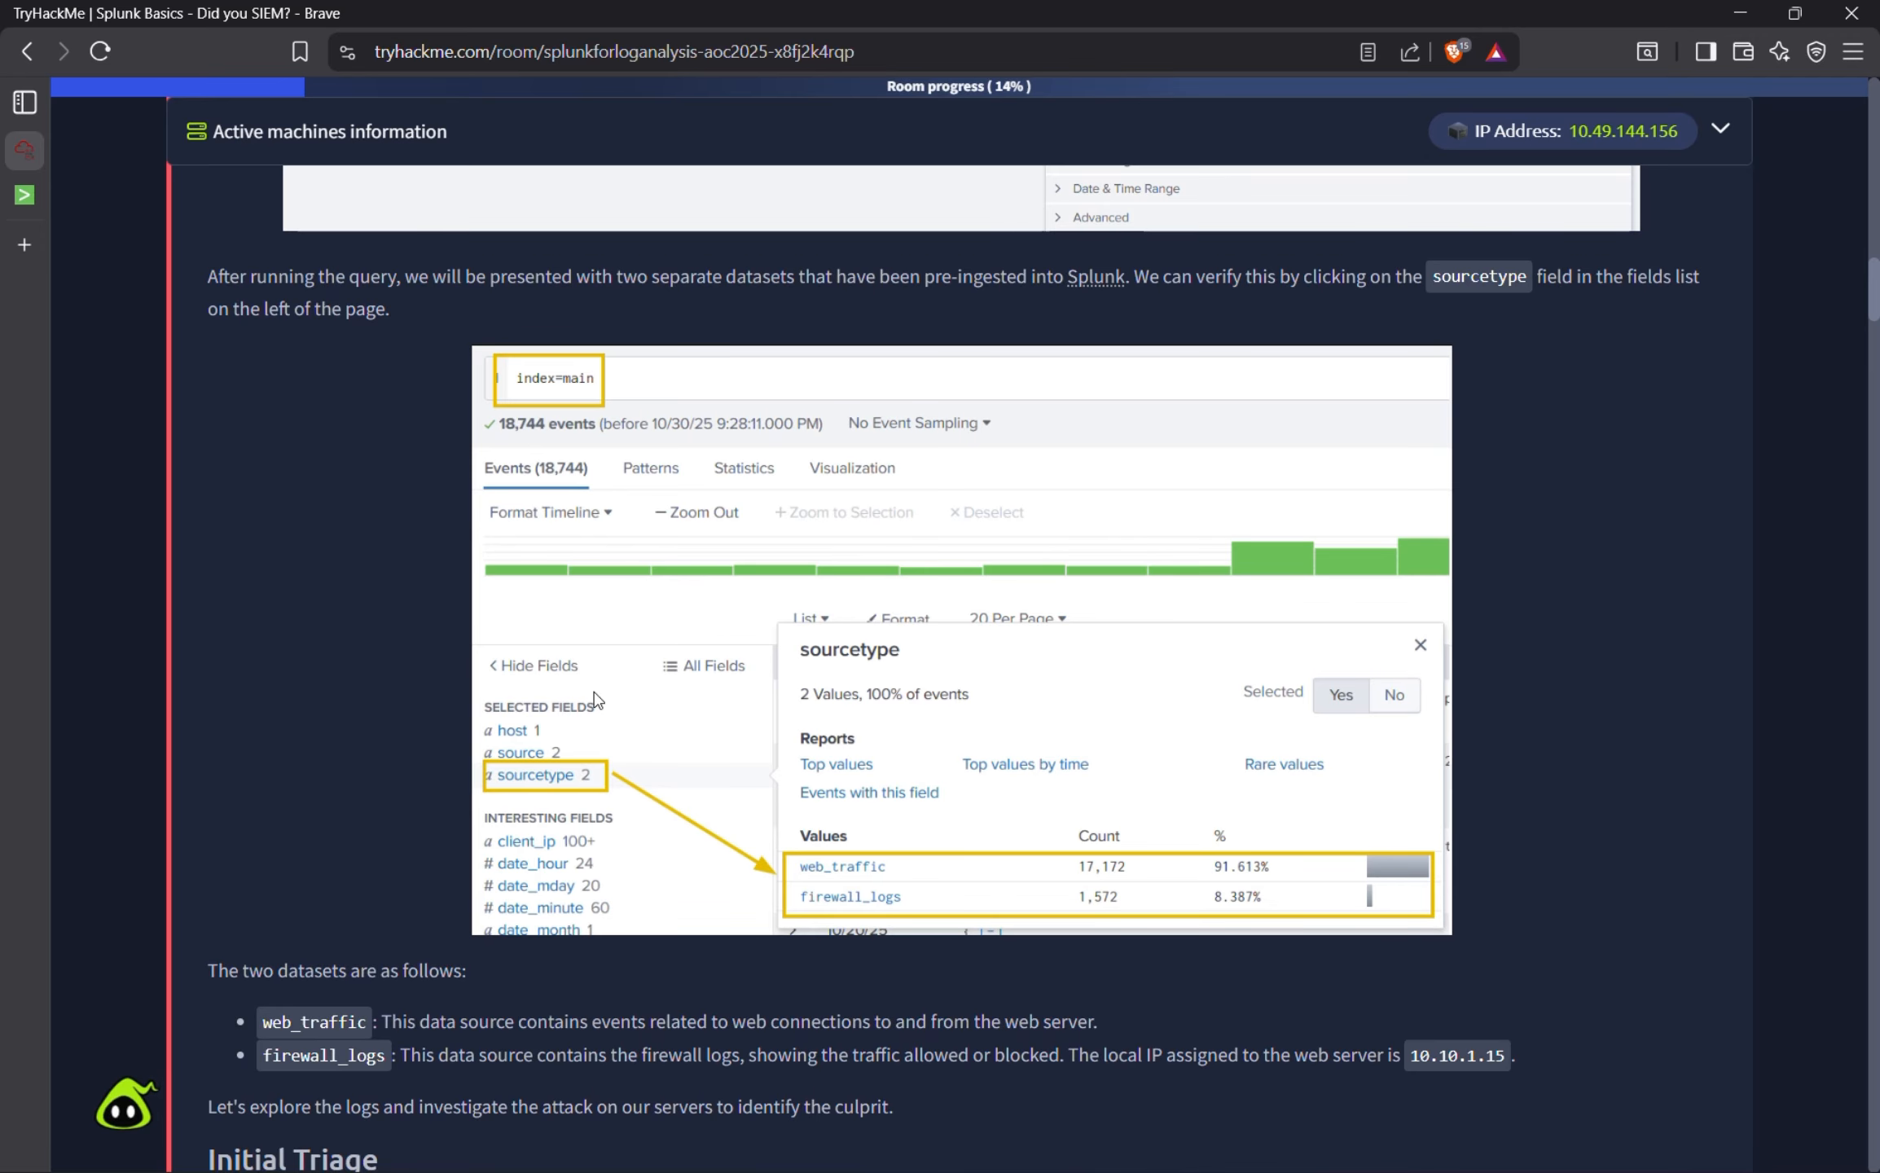
pyautogui.scroll(-3, 476, 666)
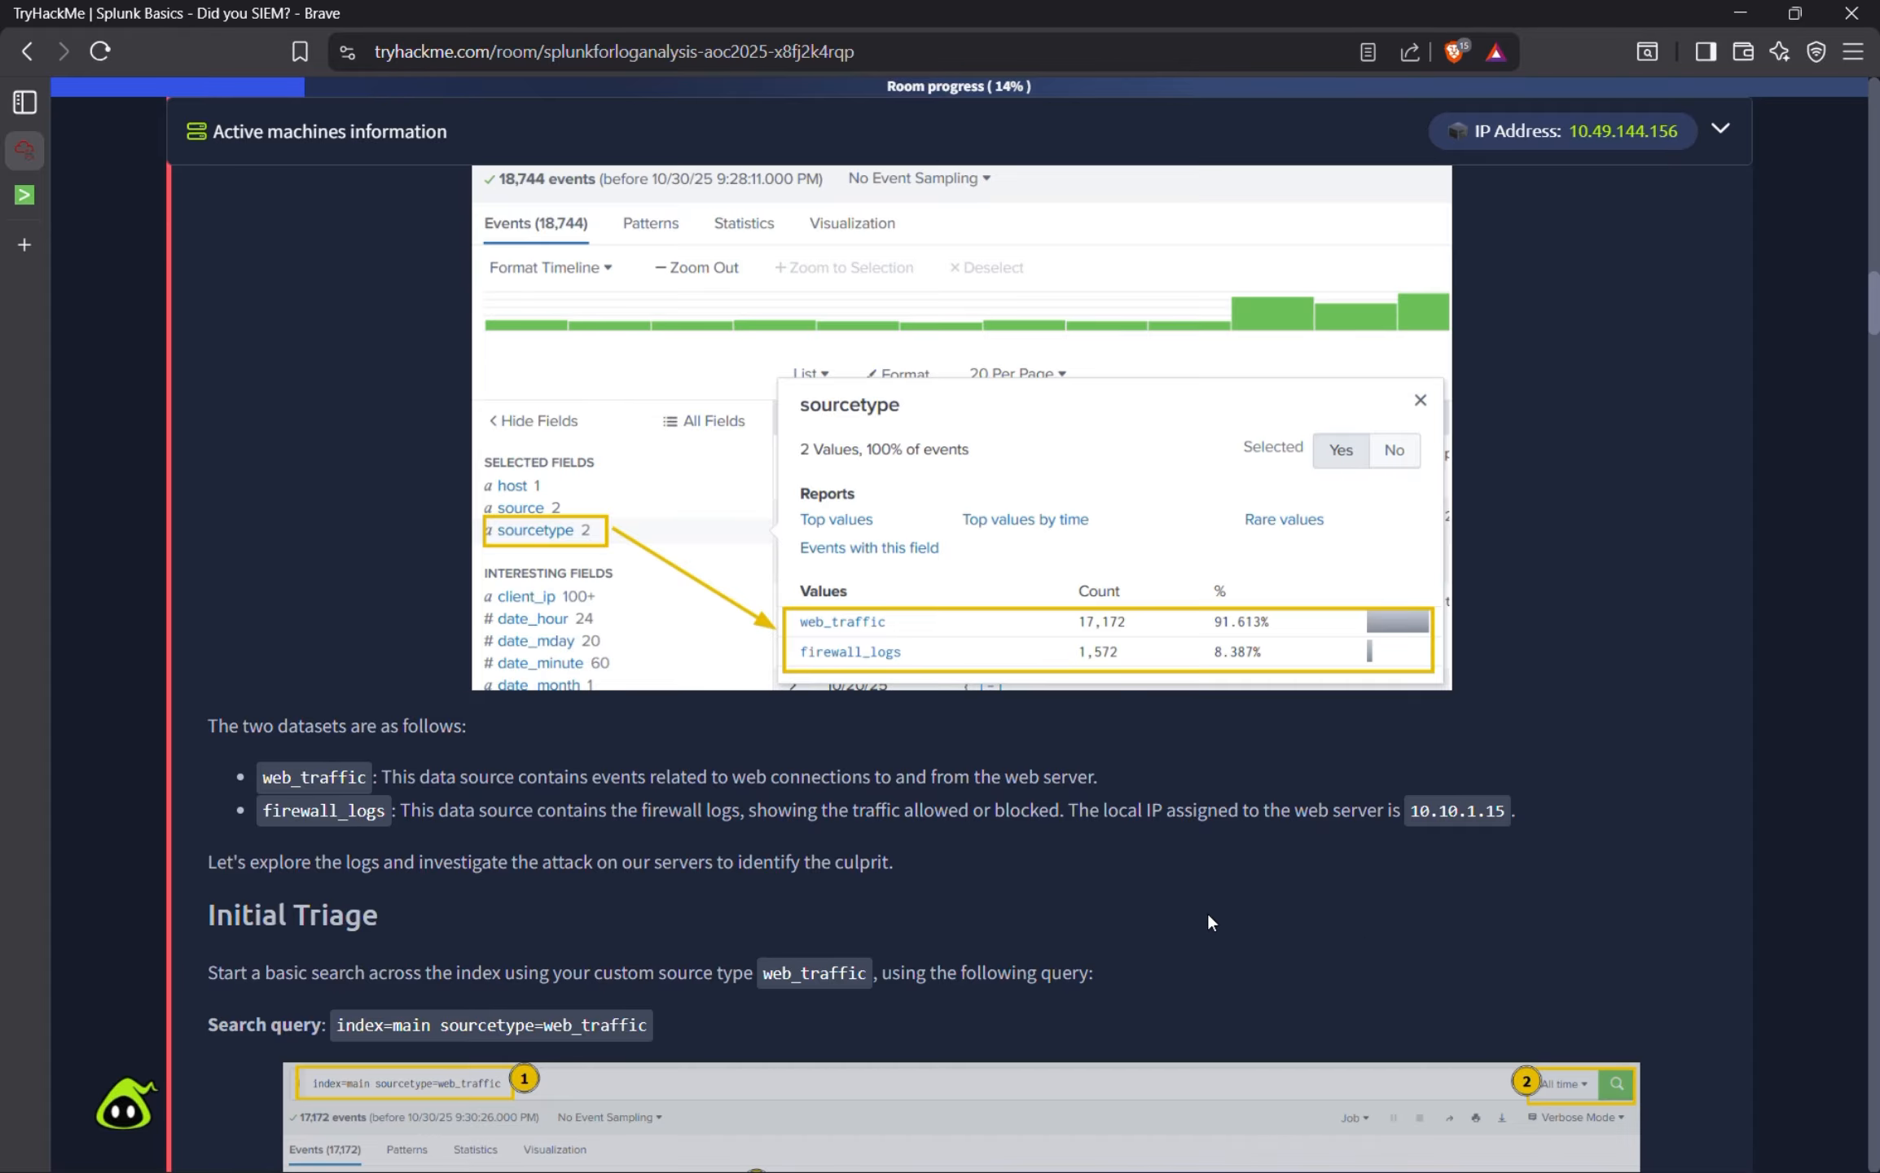
pyautogui.scroll(-5, 1209, 919)
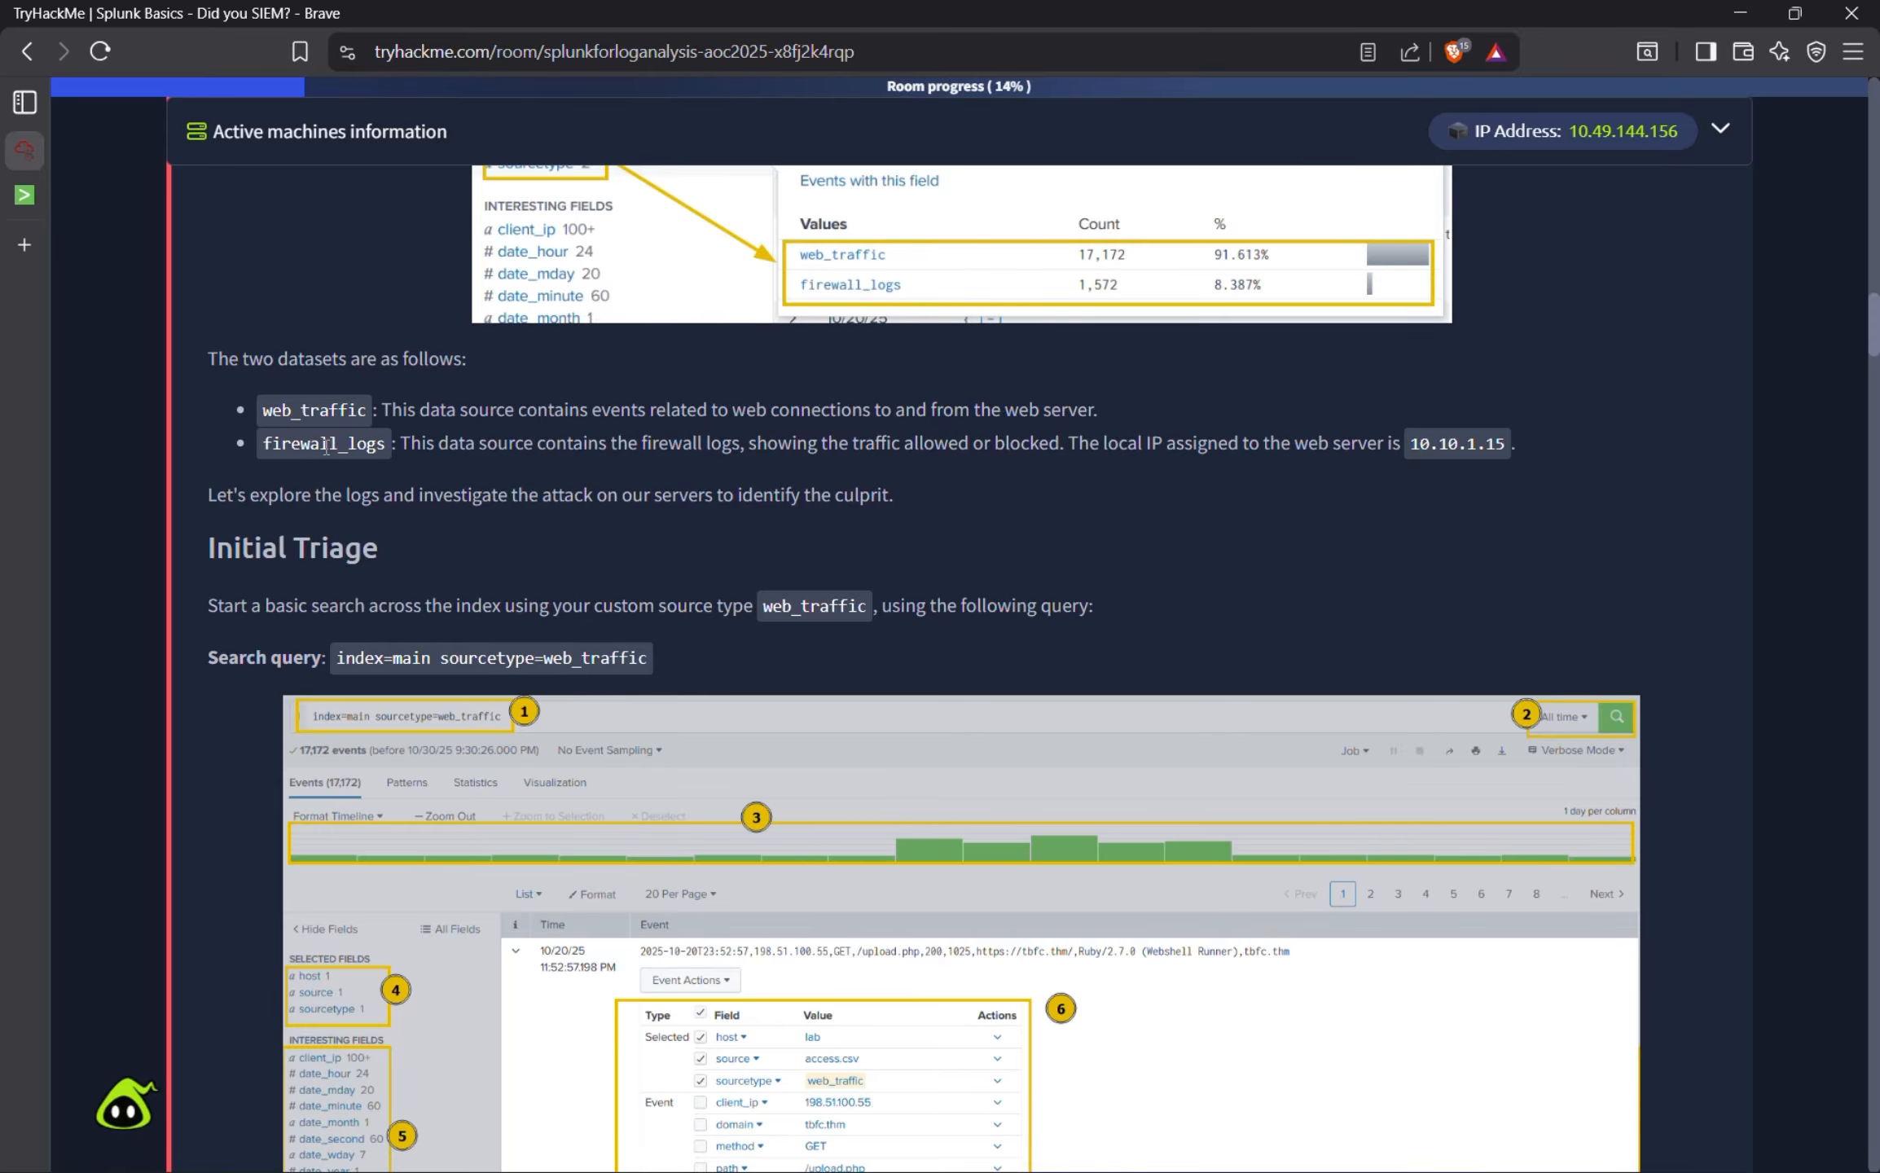
# Move the Notepad notes window below Splunk's sourcetype values and copy the web_traffic and firewall_logs rows with their counts and percentages.
pyautogui.click(53, 190)
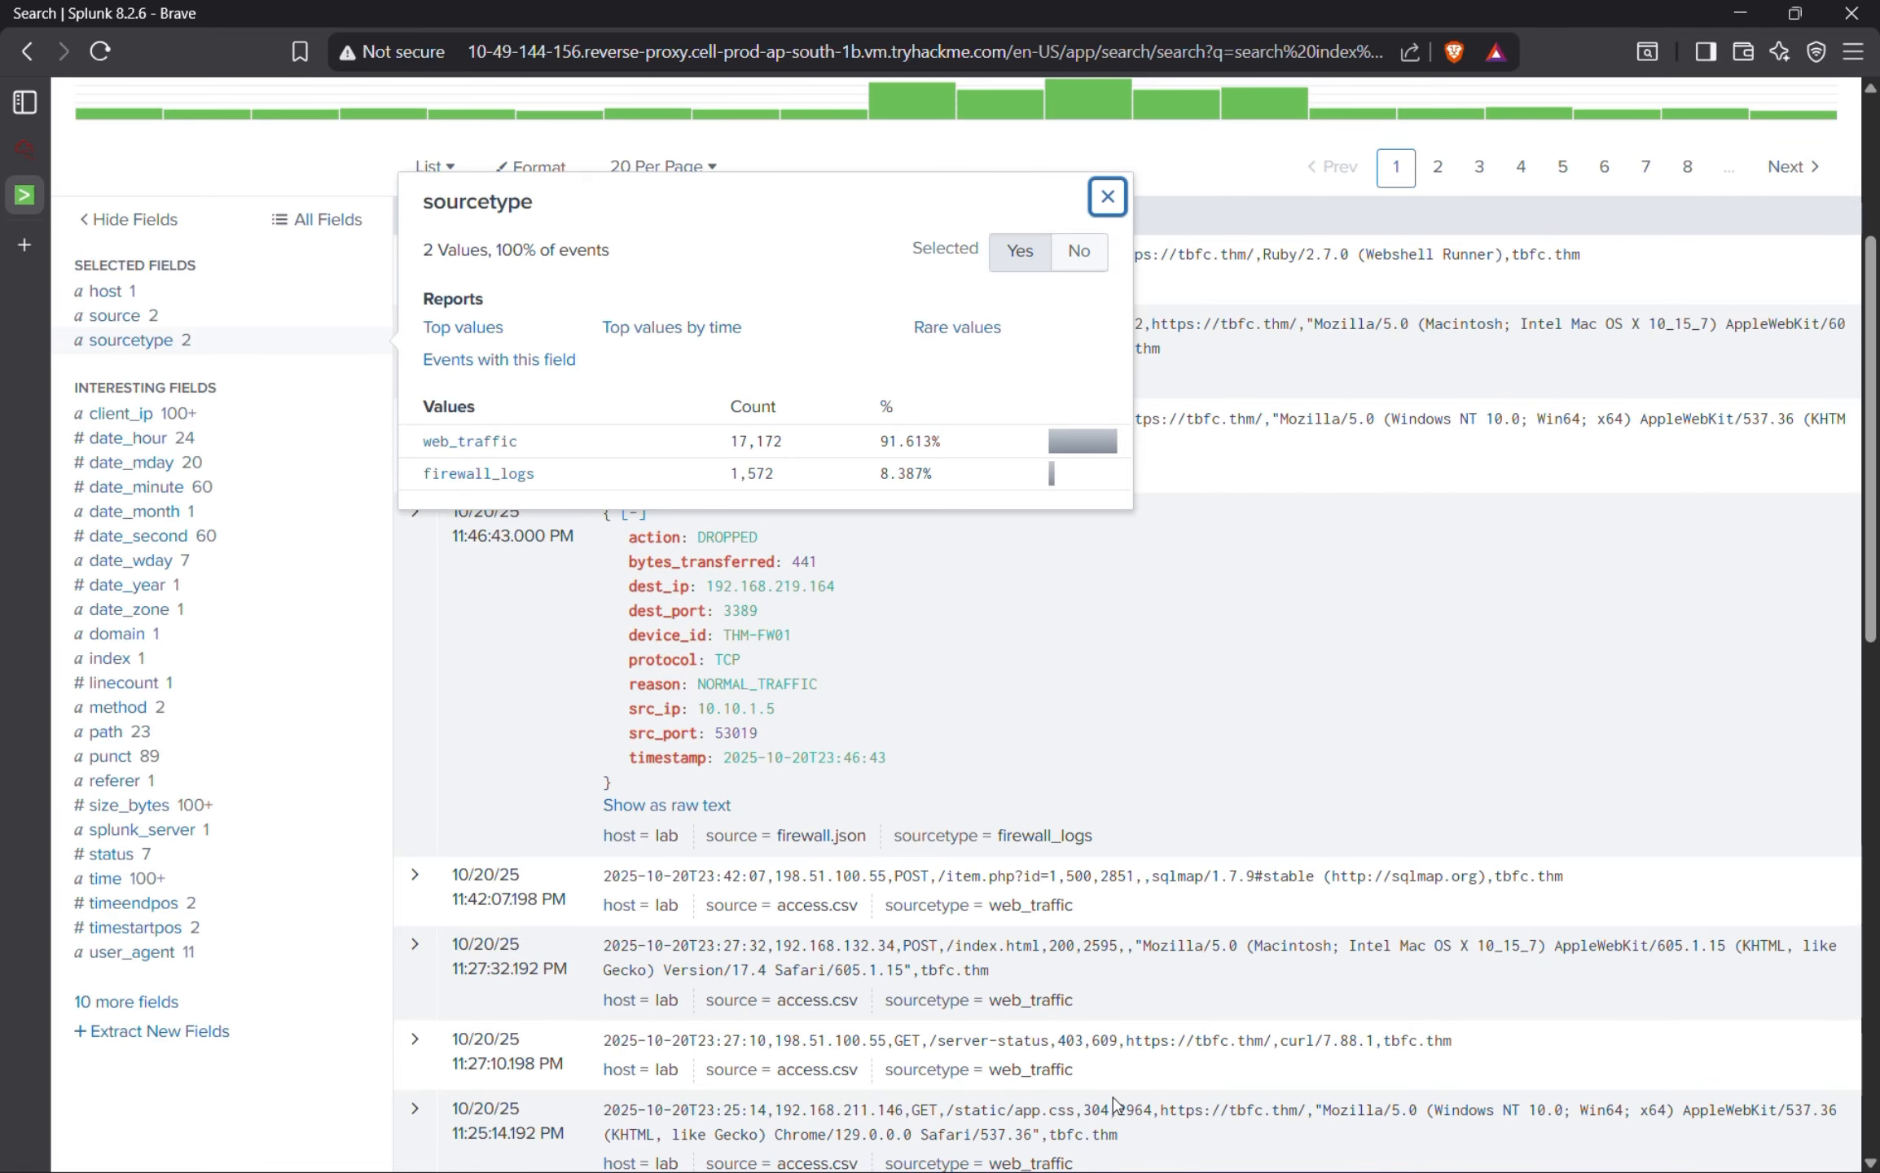
pyautogui.press('super')
pyautogui.click(1138, 1157)
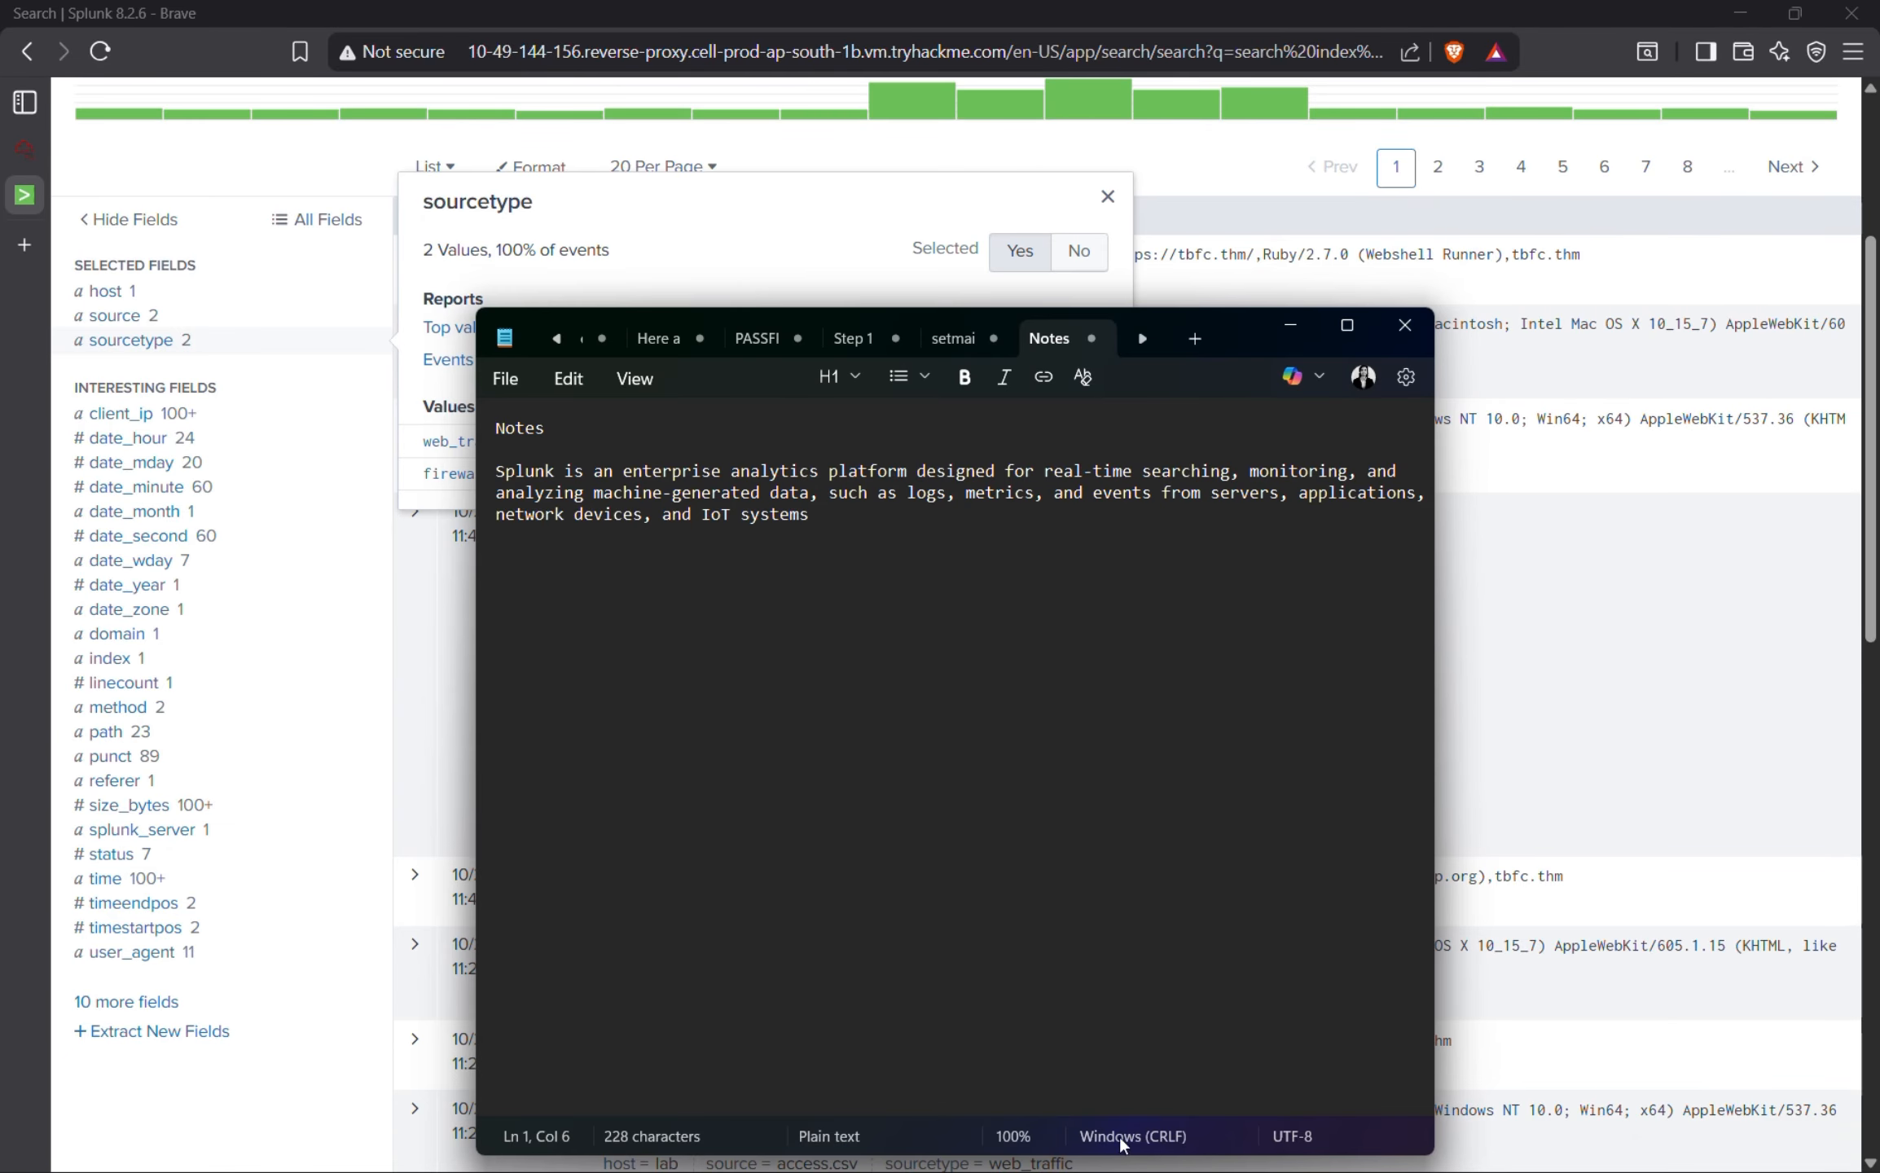
pyautogui.moveTo(1244, 340); pyautogui.dragTo(1311, 615)
pyautogui.moveTo(417, 439); pyautogui.dragTo(878, 492)
pyautogui.hotkey('ctrl', 'c')
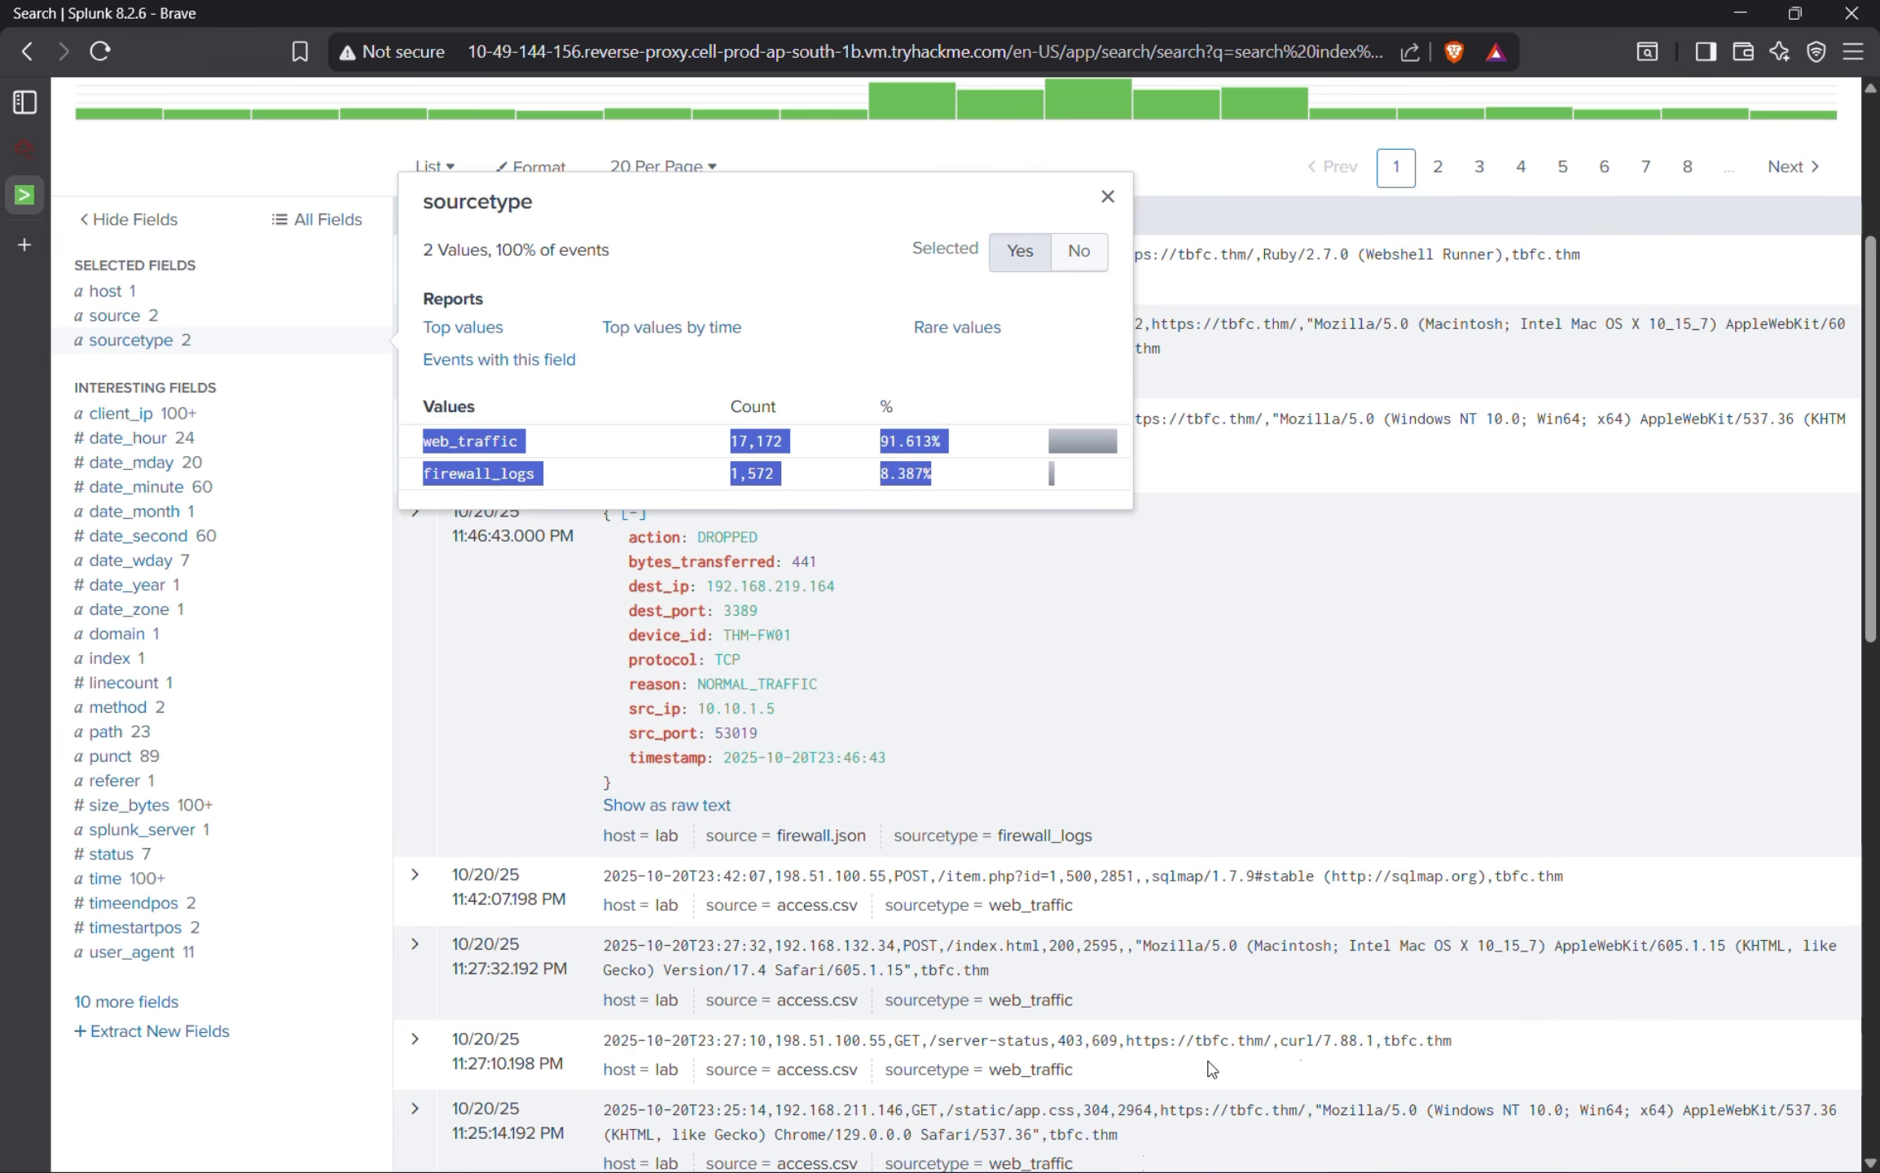
# Switch to Notepad and paste the copied sourcetype rows beneath the Splunk description in the notes.
pyautogui.press('super')
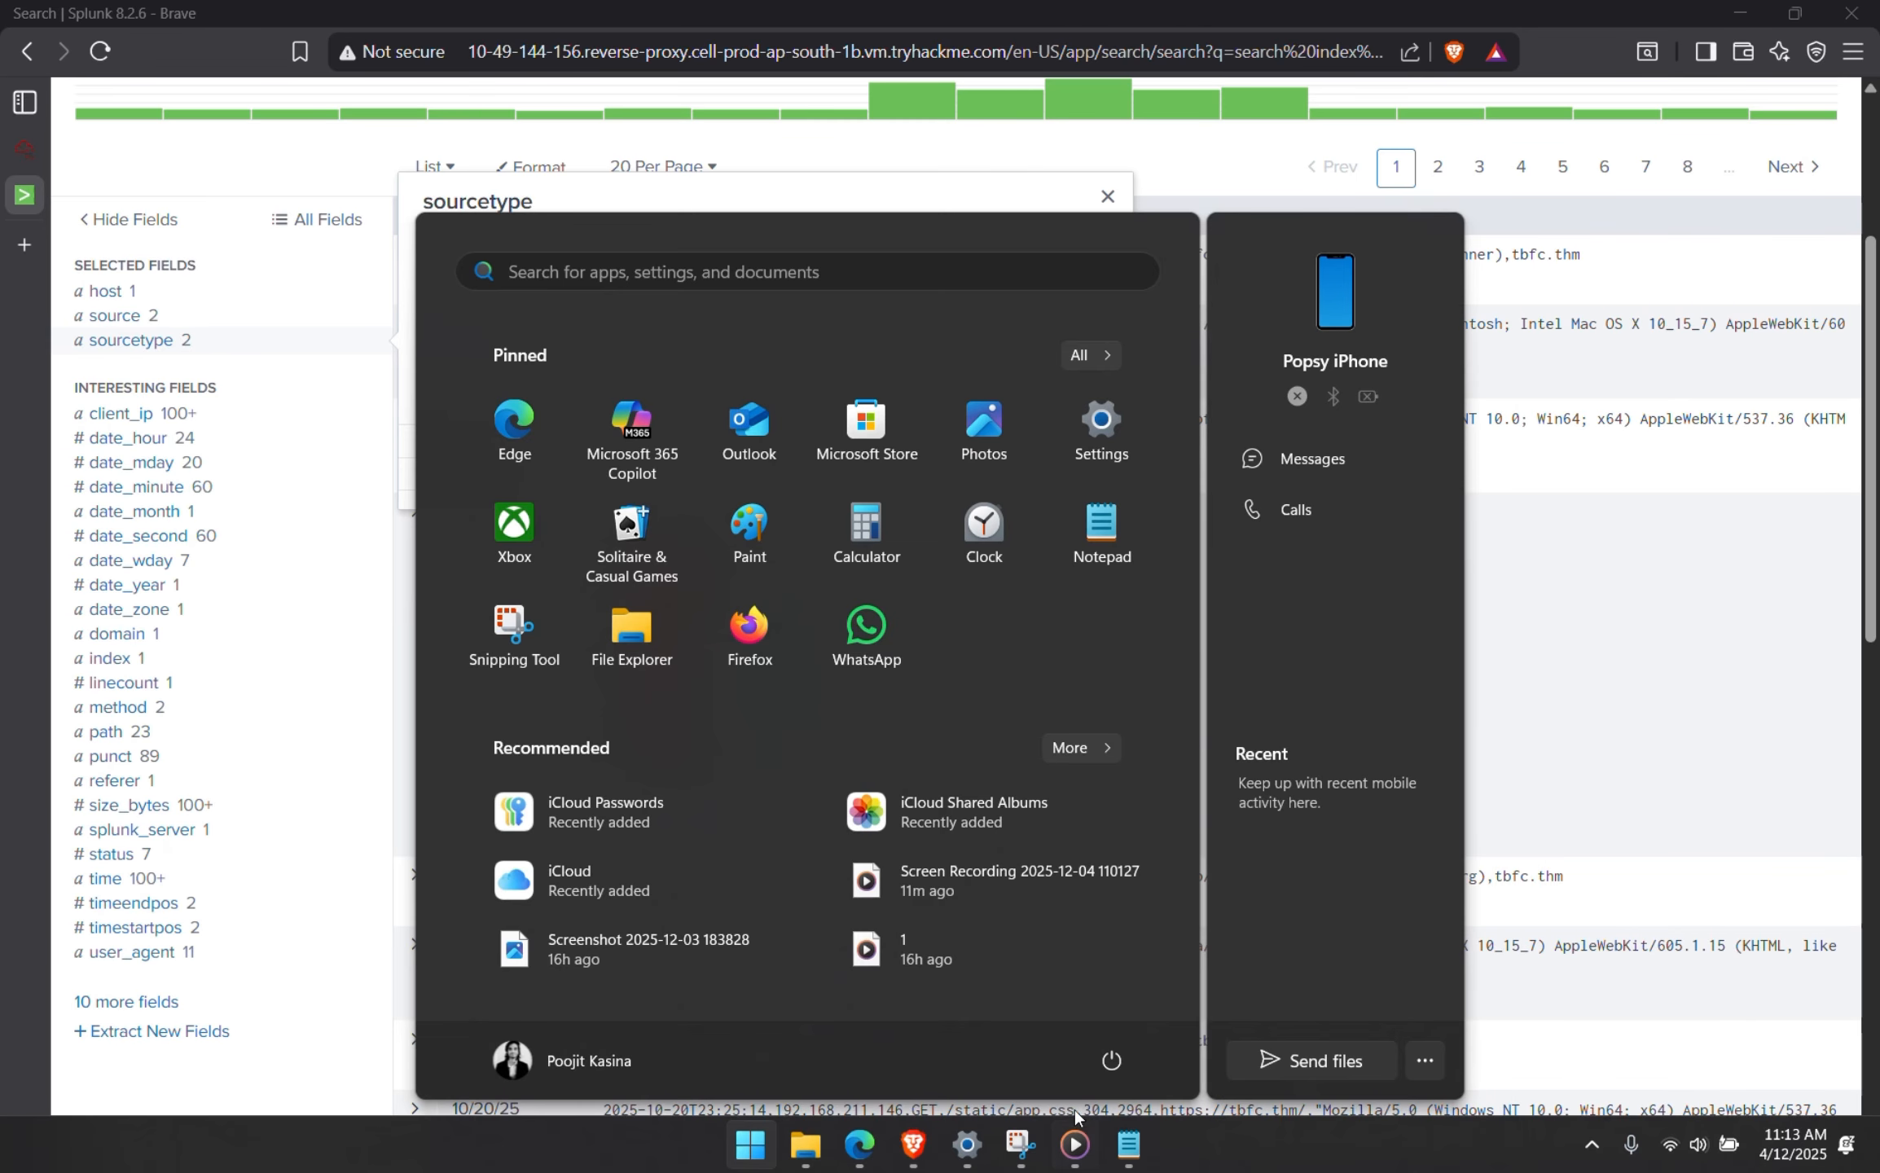
pyautogui.click(1125, 1149)
pyautogui.click(835, 826)
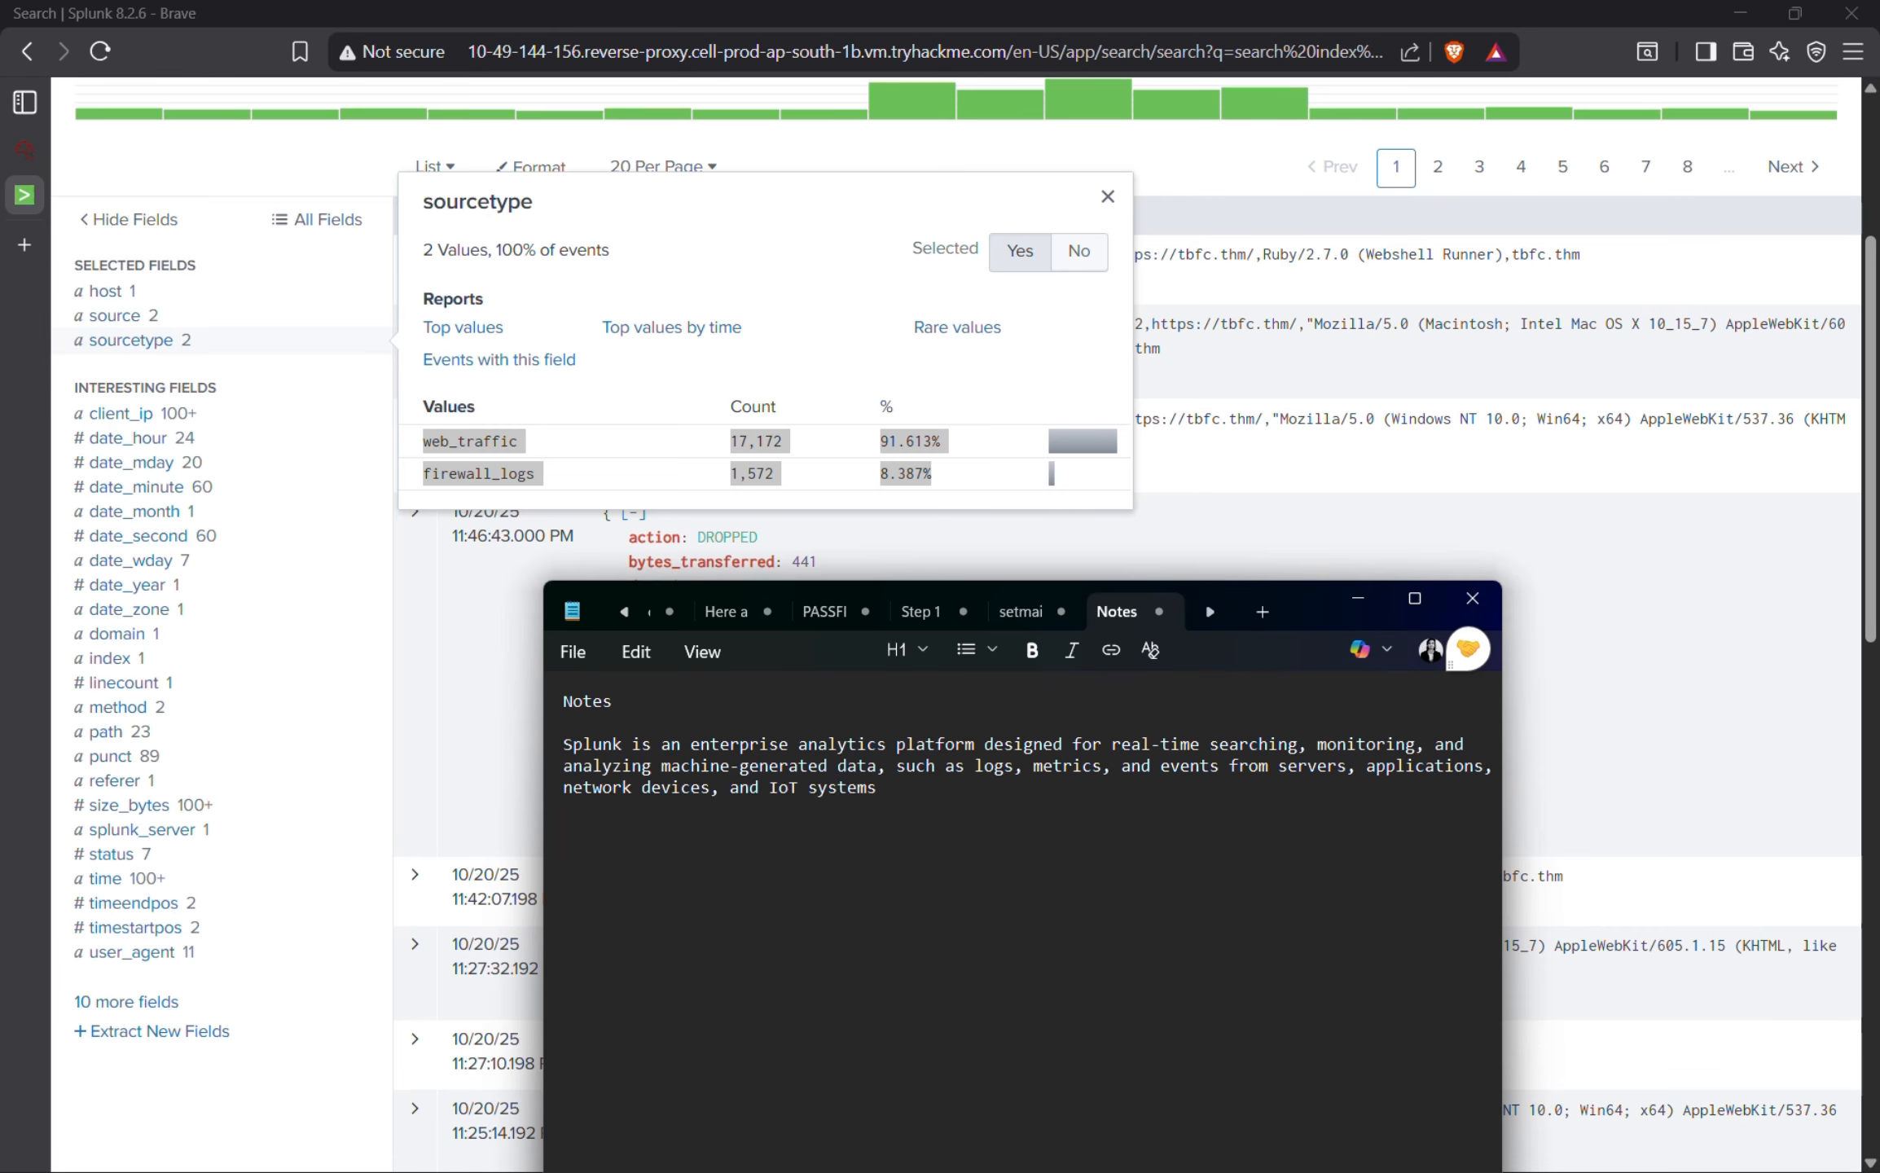
pyautogui.hotkey('ctrl', 'v')
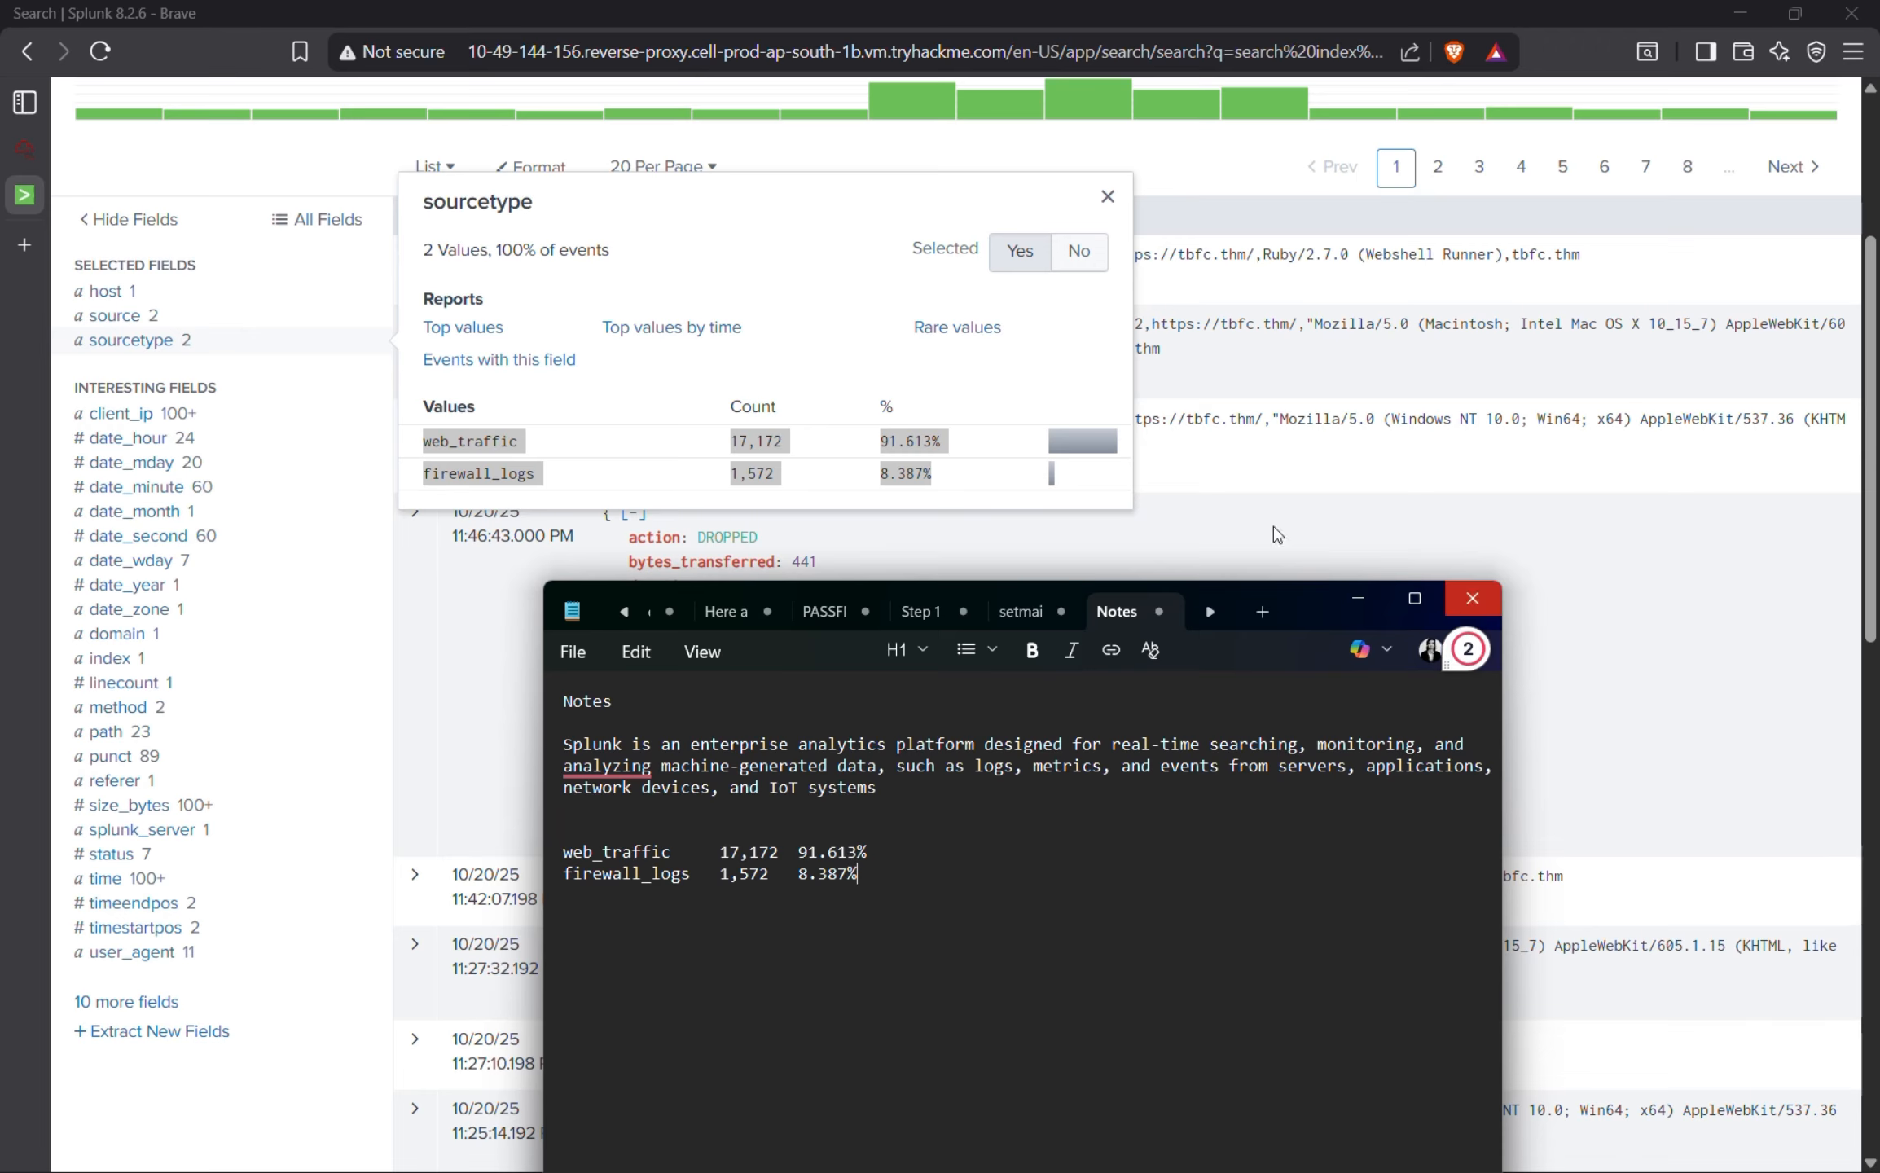
# Copy the query index=main sourcetype=web_traffic from the TryHackMe room's Initial Triage section and return to the Splunk search page.
pyautogui.click(27, 146)
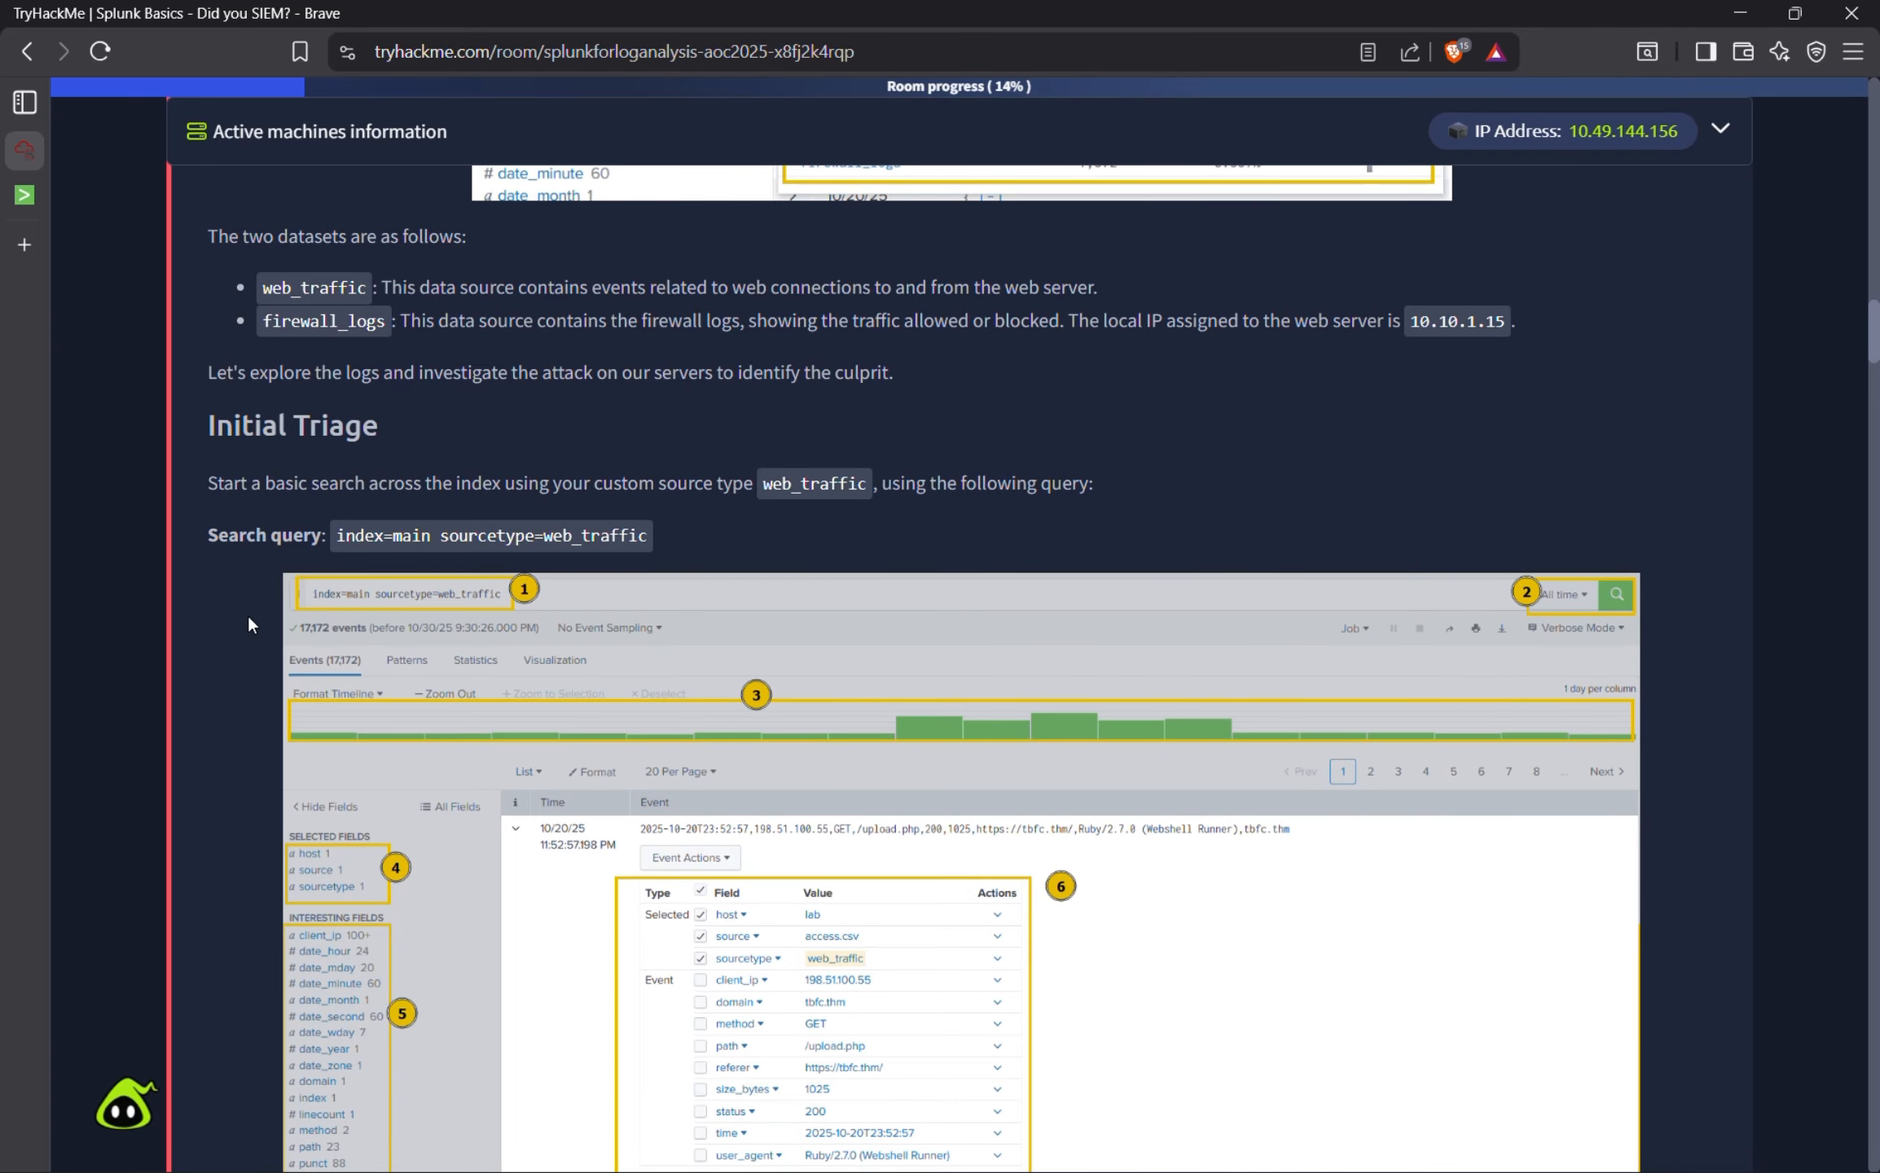
pyautogui.scroll(-3, 249, 624)
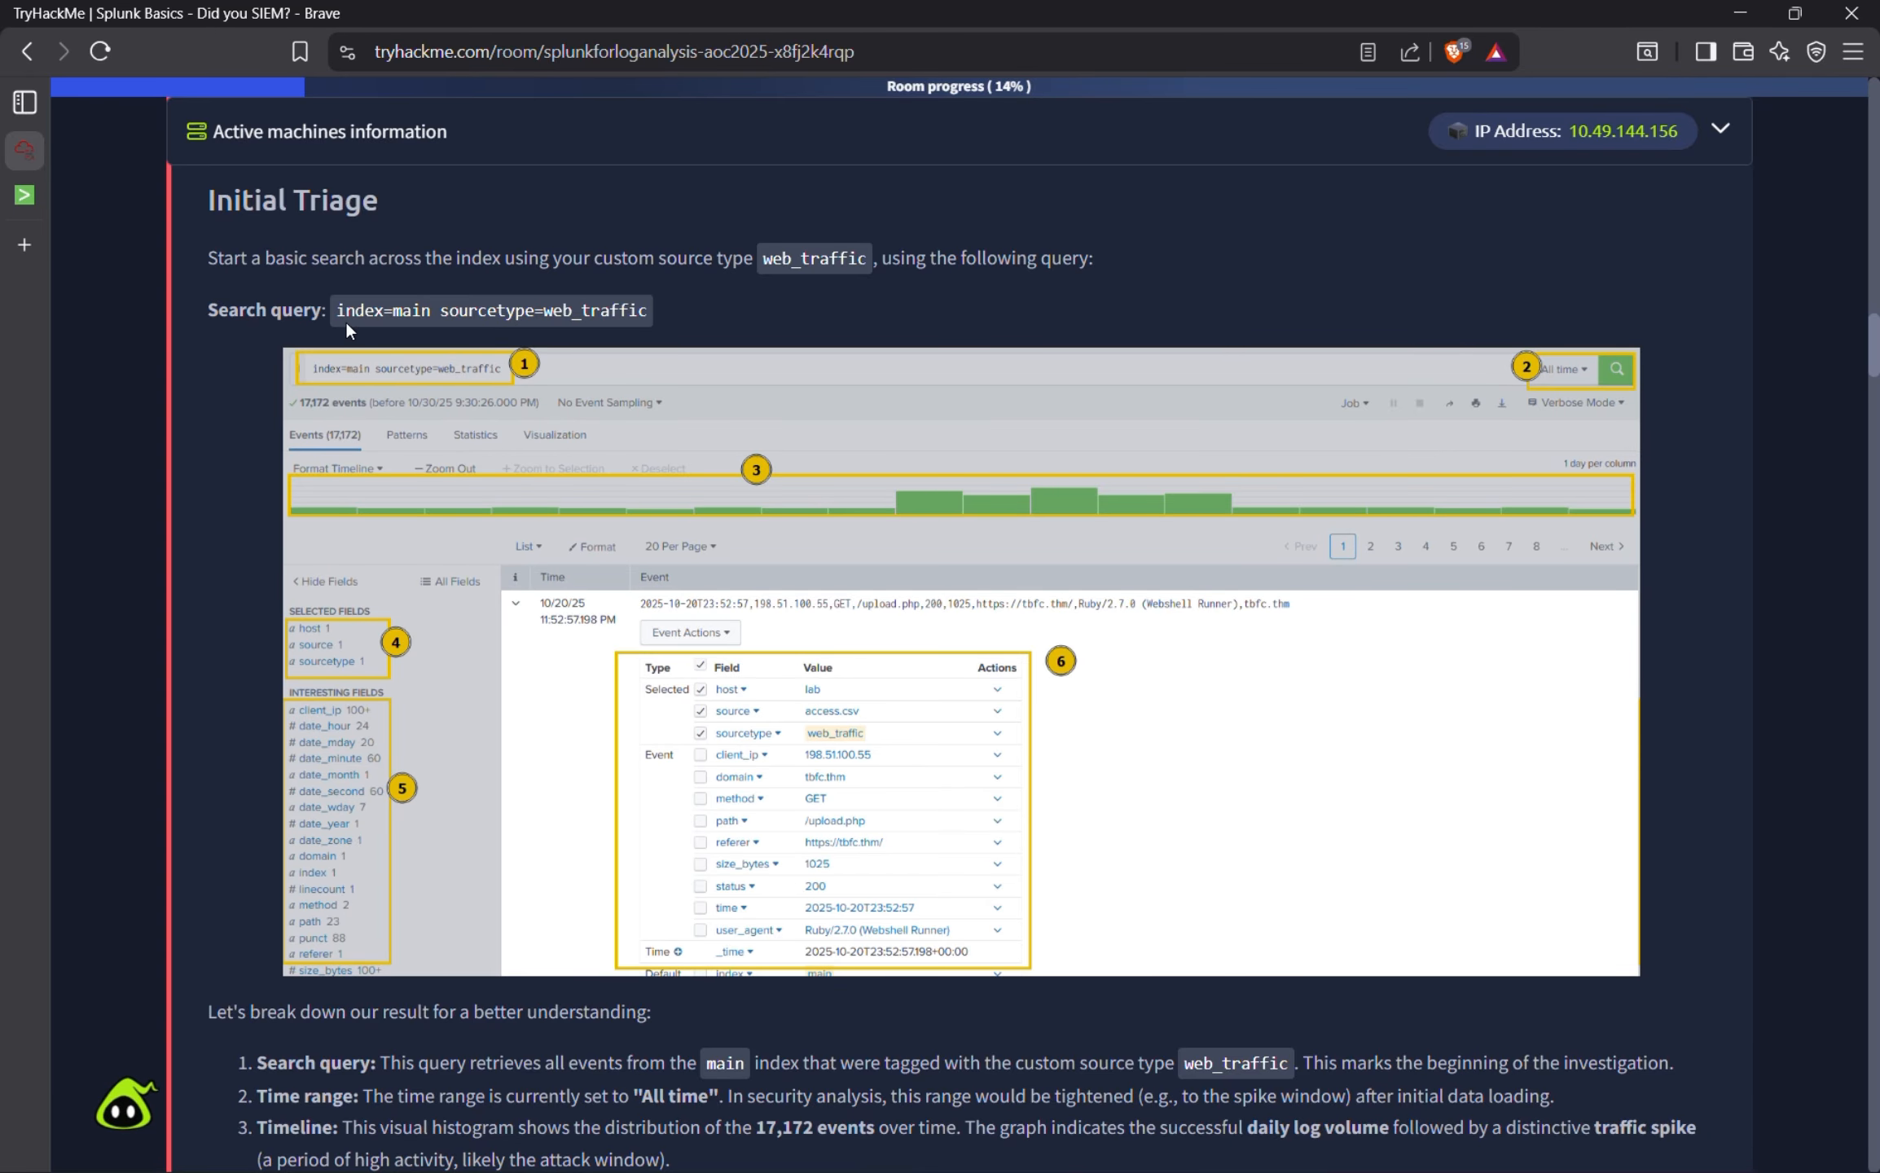
pyautogui.moveTo(342, 310); pyautogui.dragTo(640, 331)
pyautogui.hotkey('ctrl', 'c')
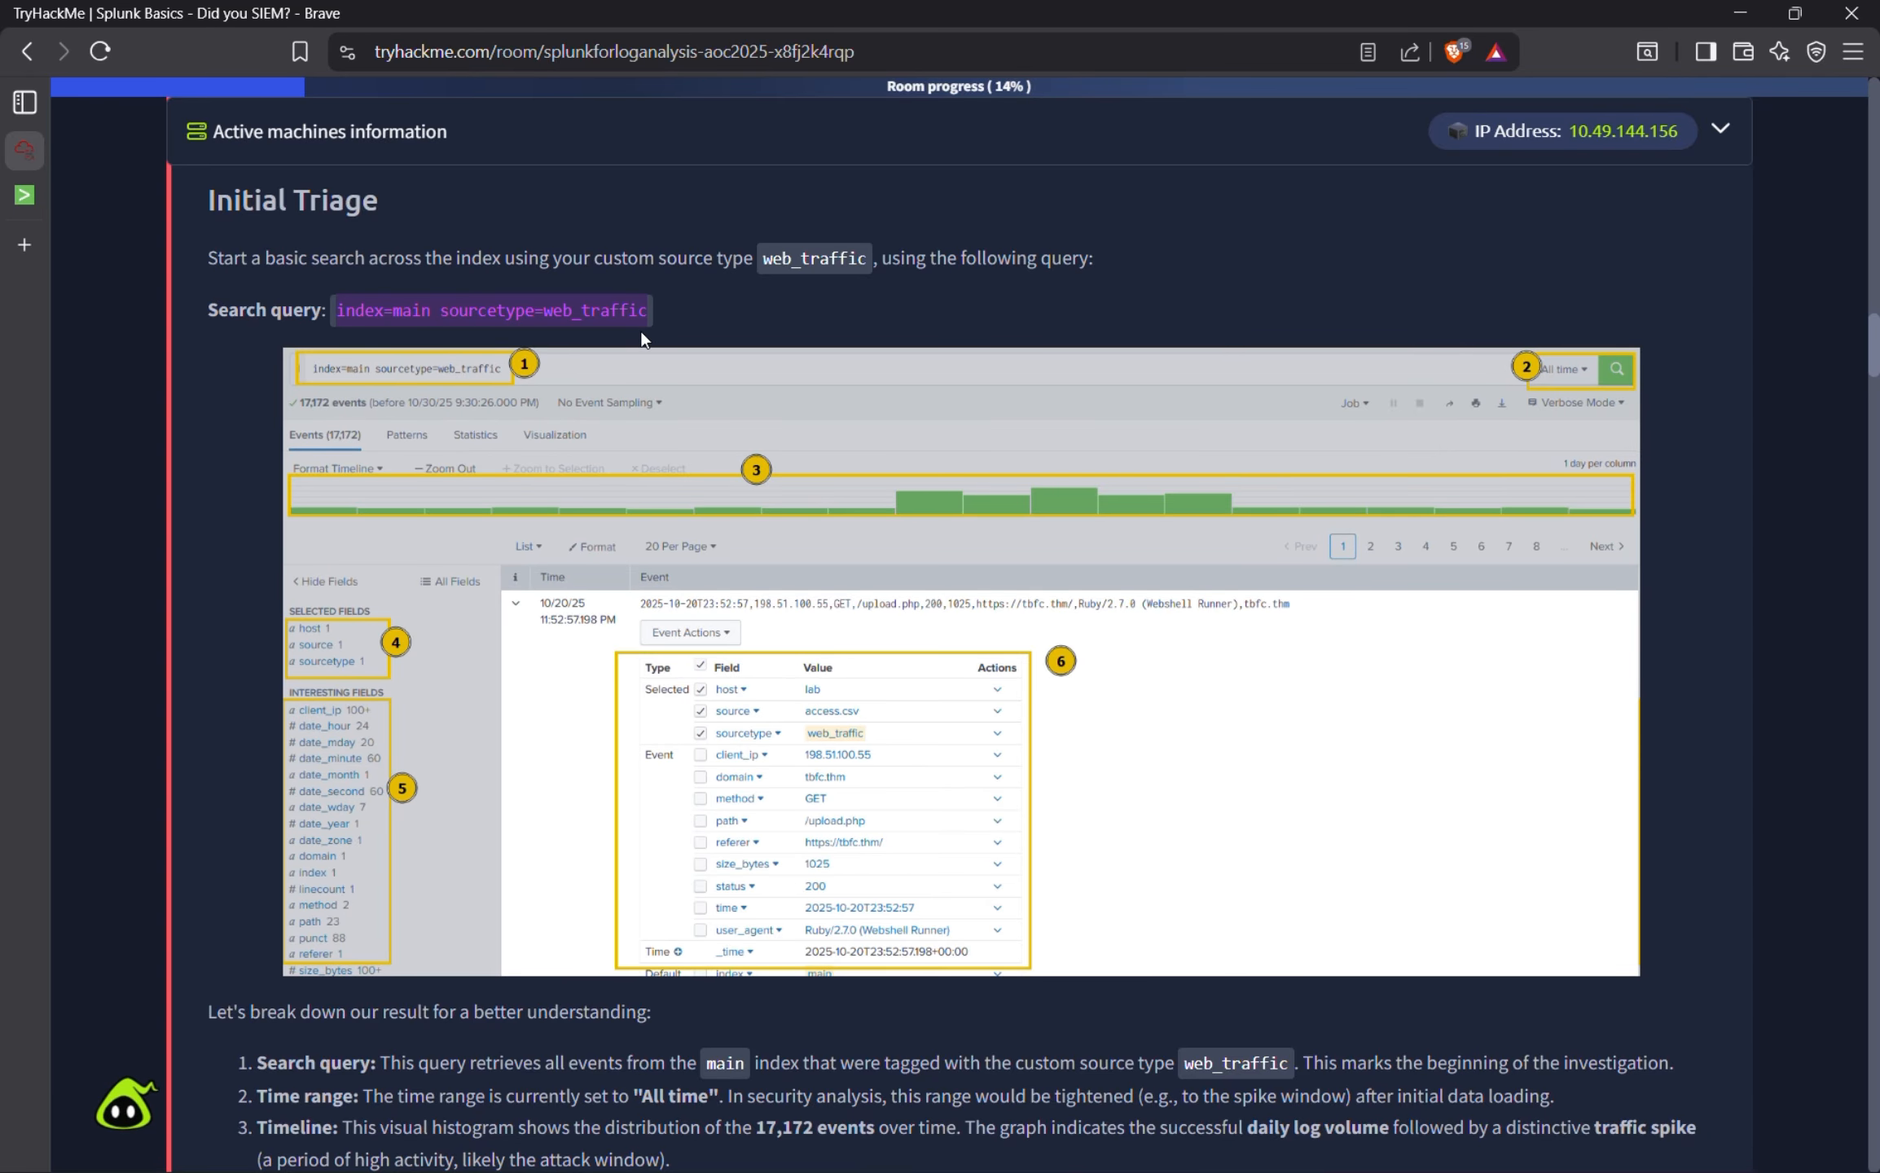
pyautogui.click(37, 195)
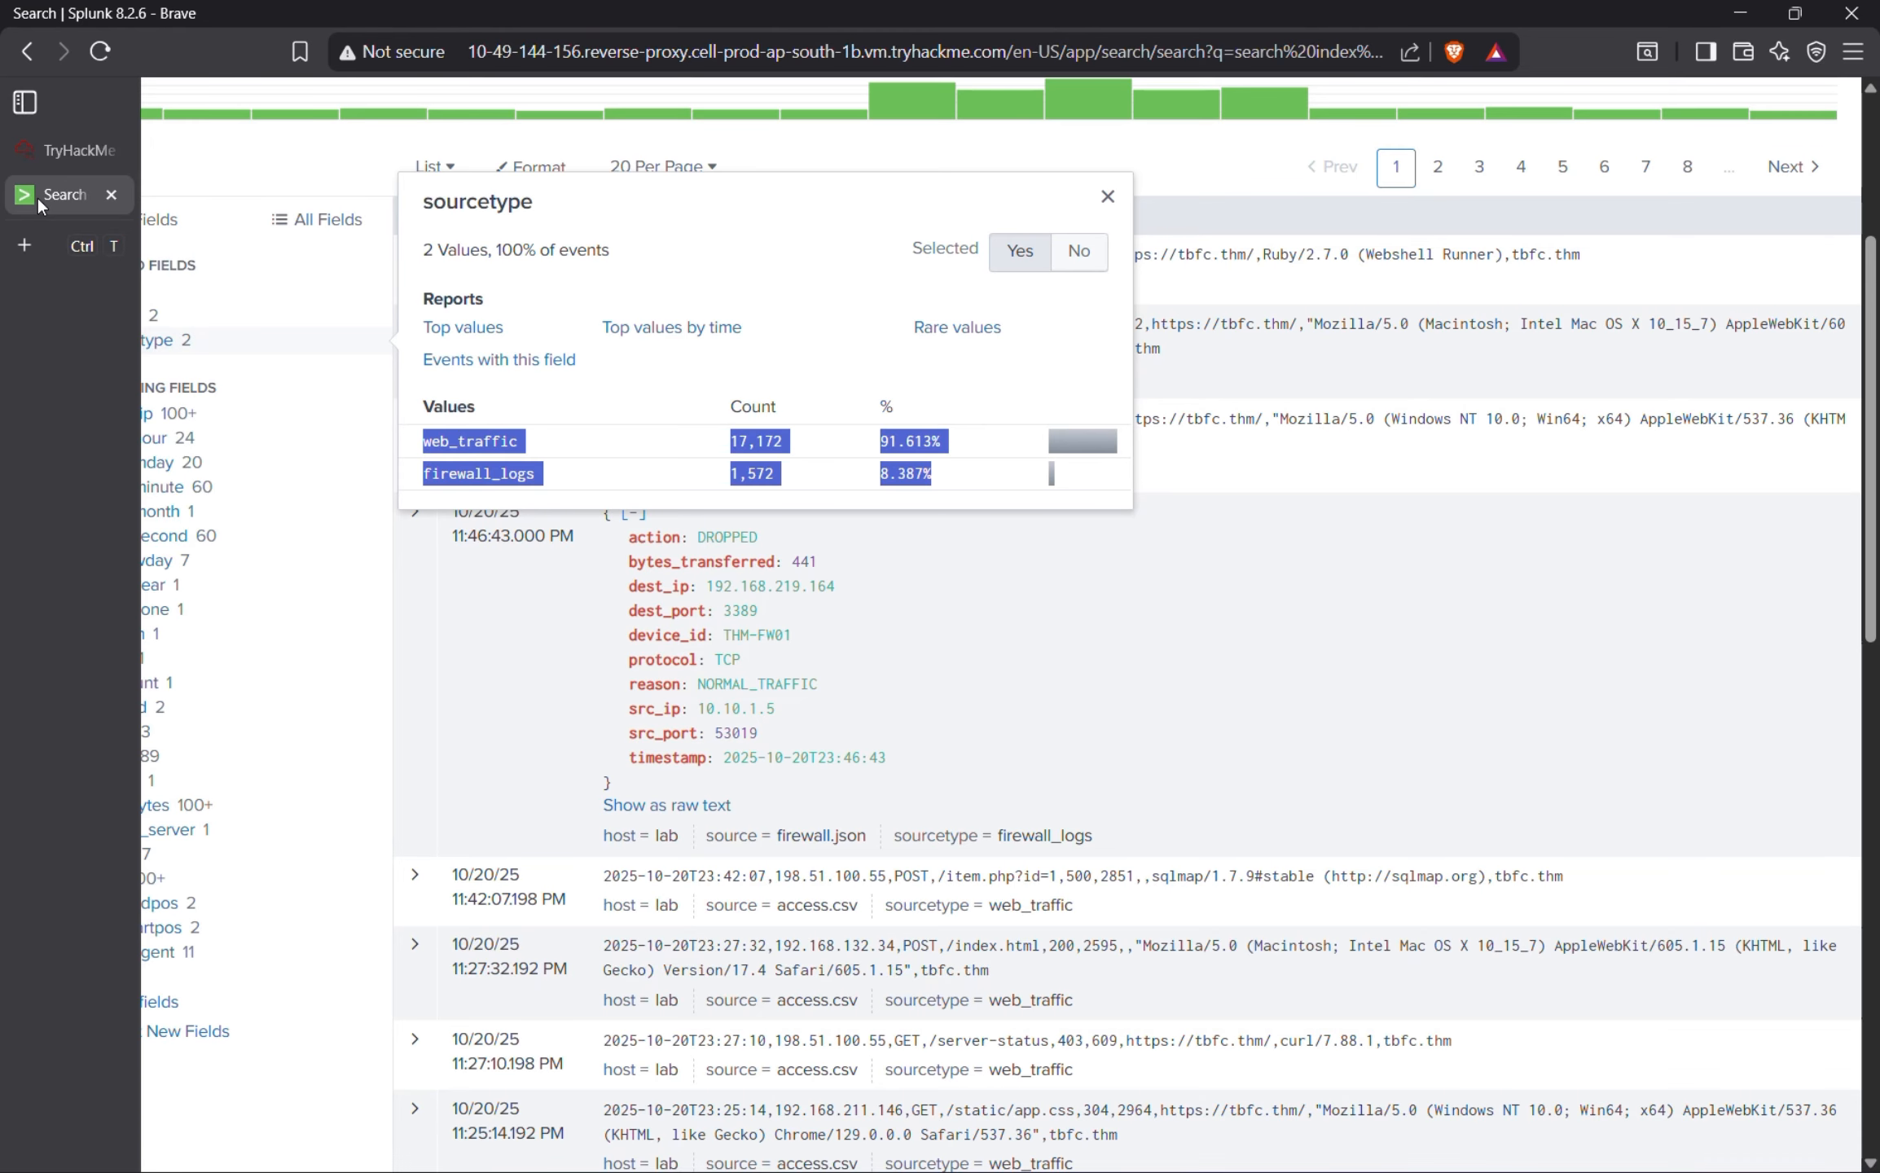
# Replace the Splunk query with index=main sourcetype=web_traffic, run it over all time and skim the returned events.
pyautogui.scroll(5, 797, 416)
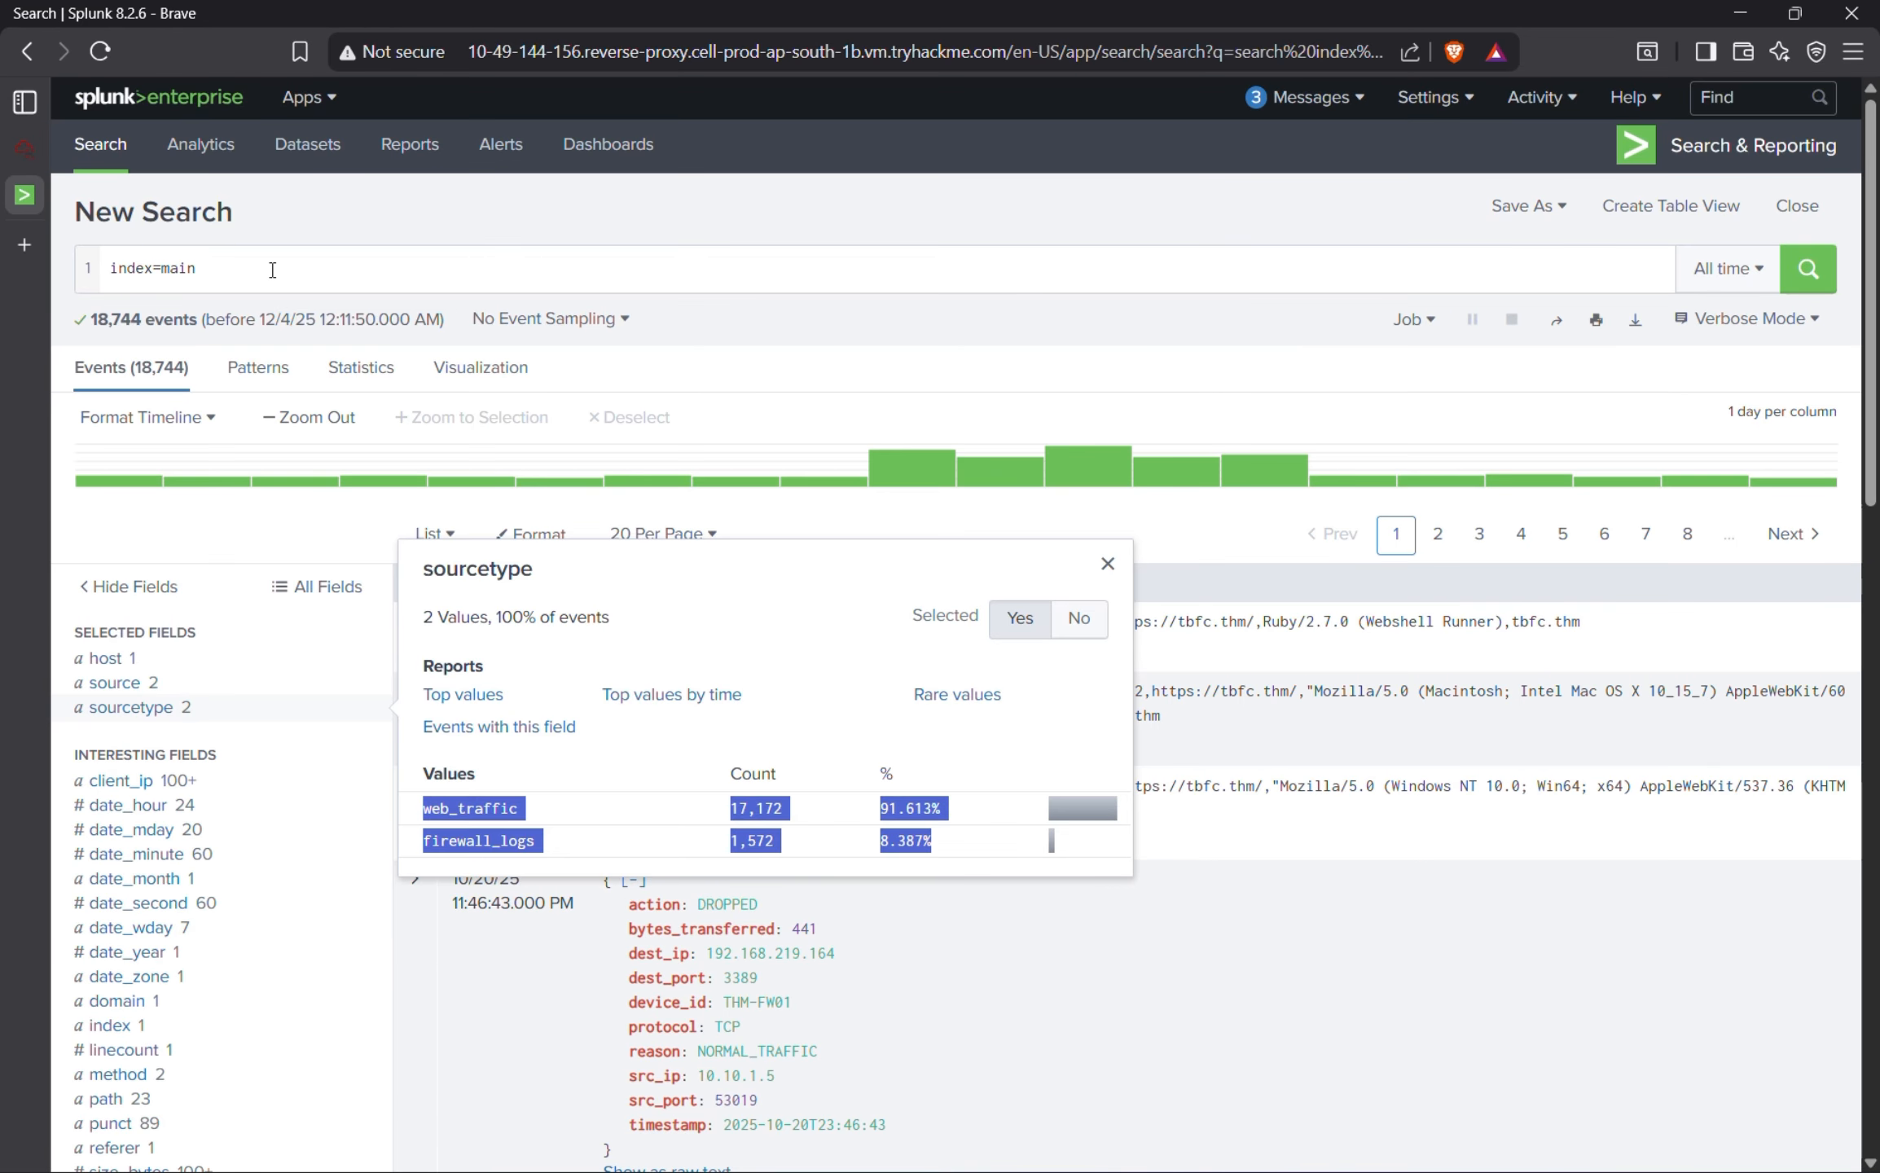
pyautogui.moveTo(273, 268); pyautogui.dragTo(4, 255)
pyautogui.hotkey('ctrl', 'v')
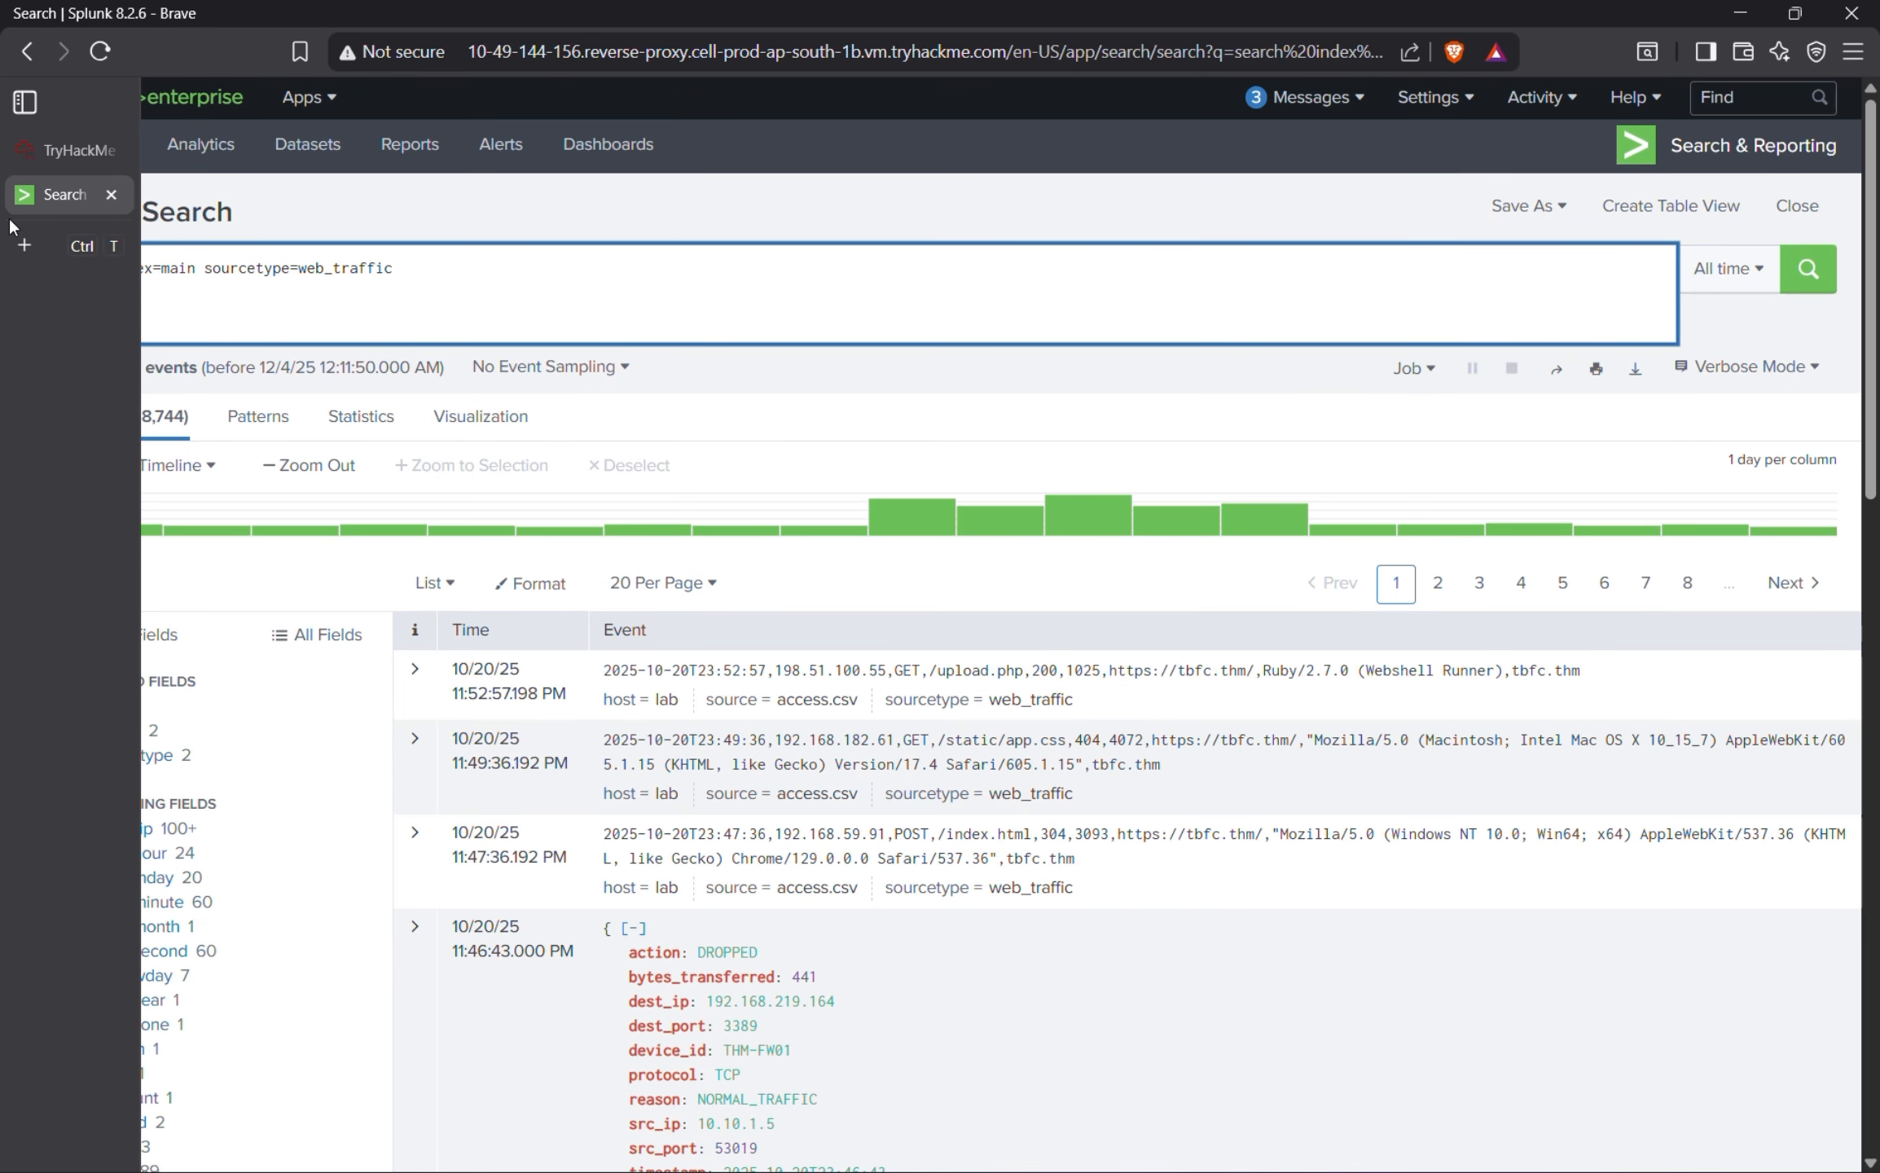
pyautogui.press('BackSpace')
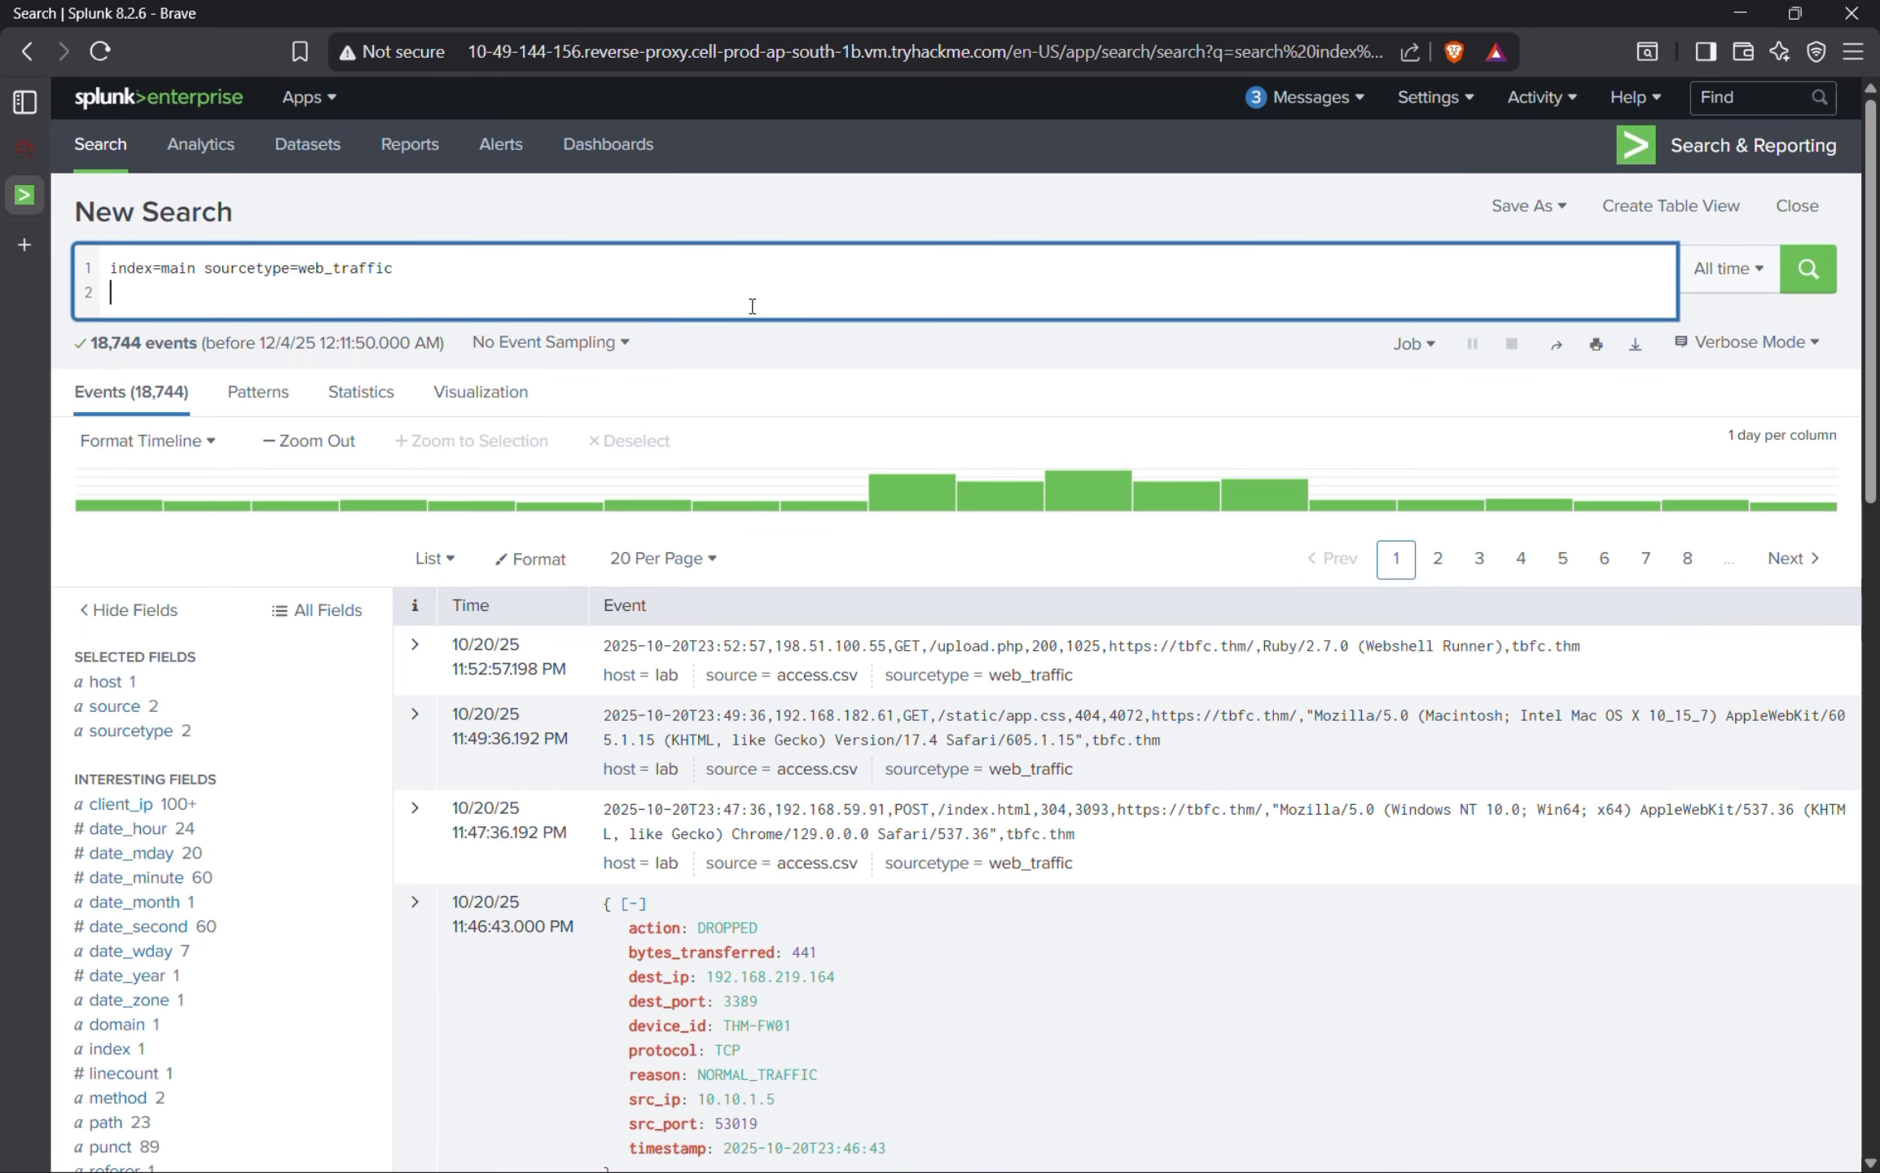
pyautogui.press('BackSpace')
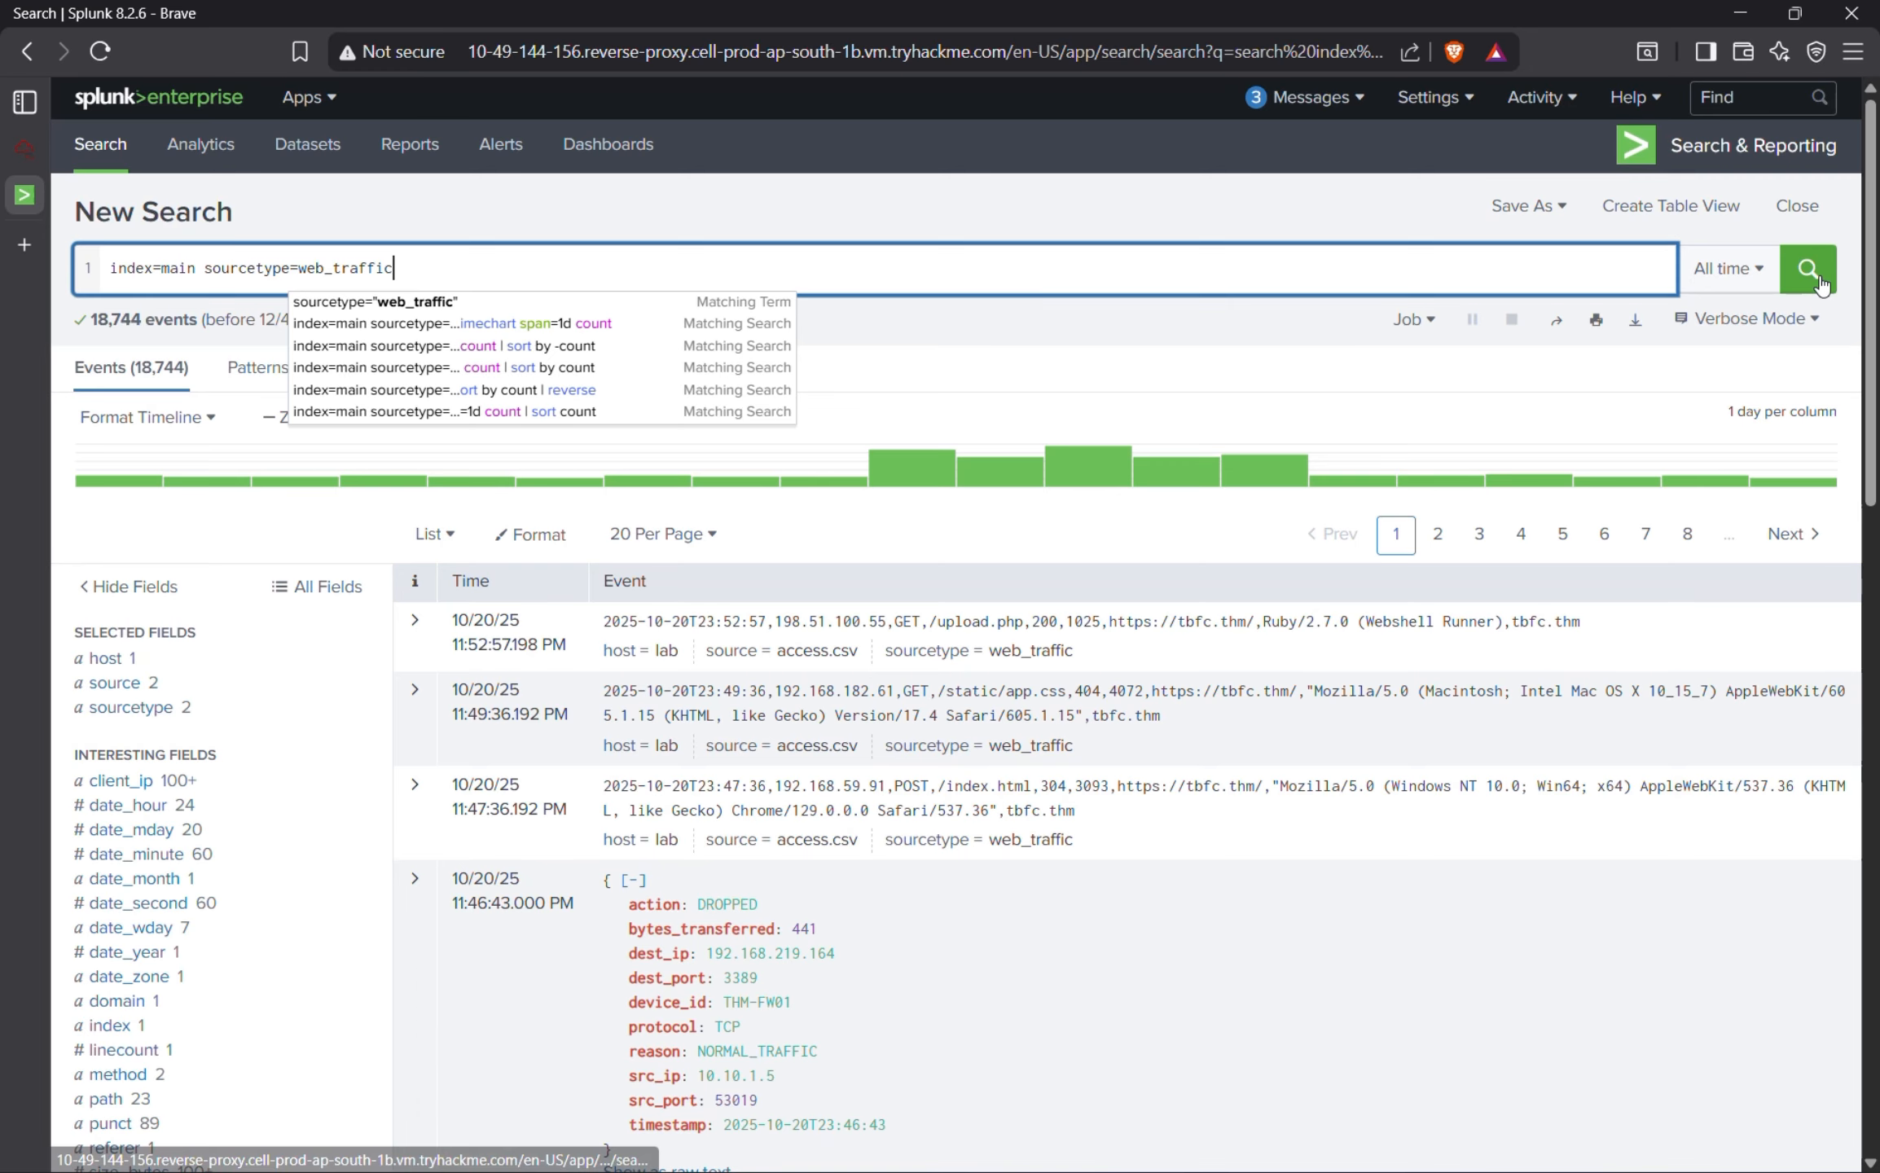
pyautogui.click(1822, 283)
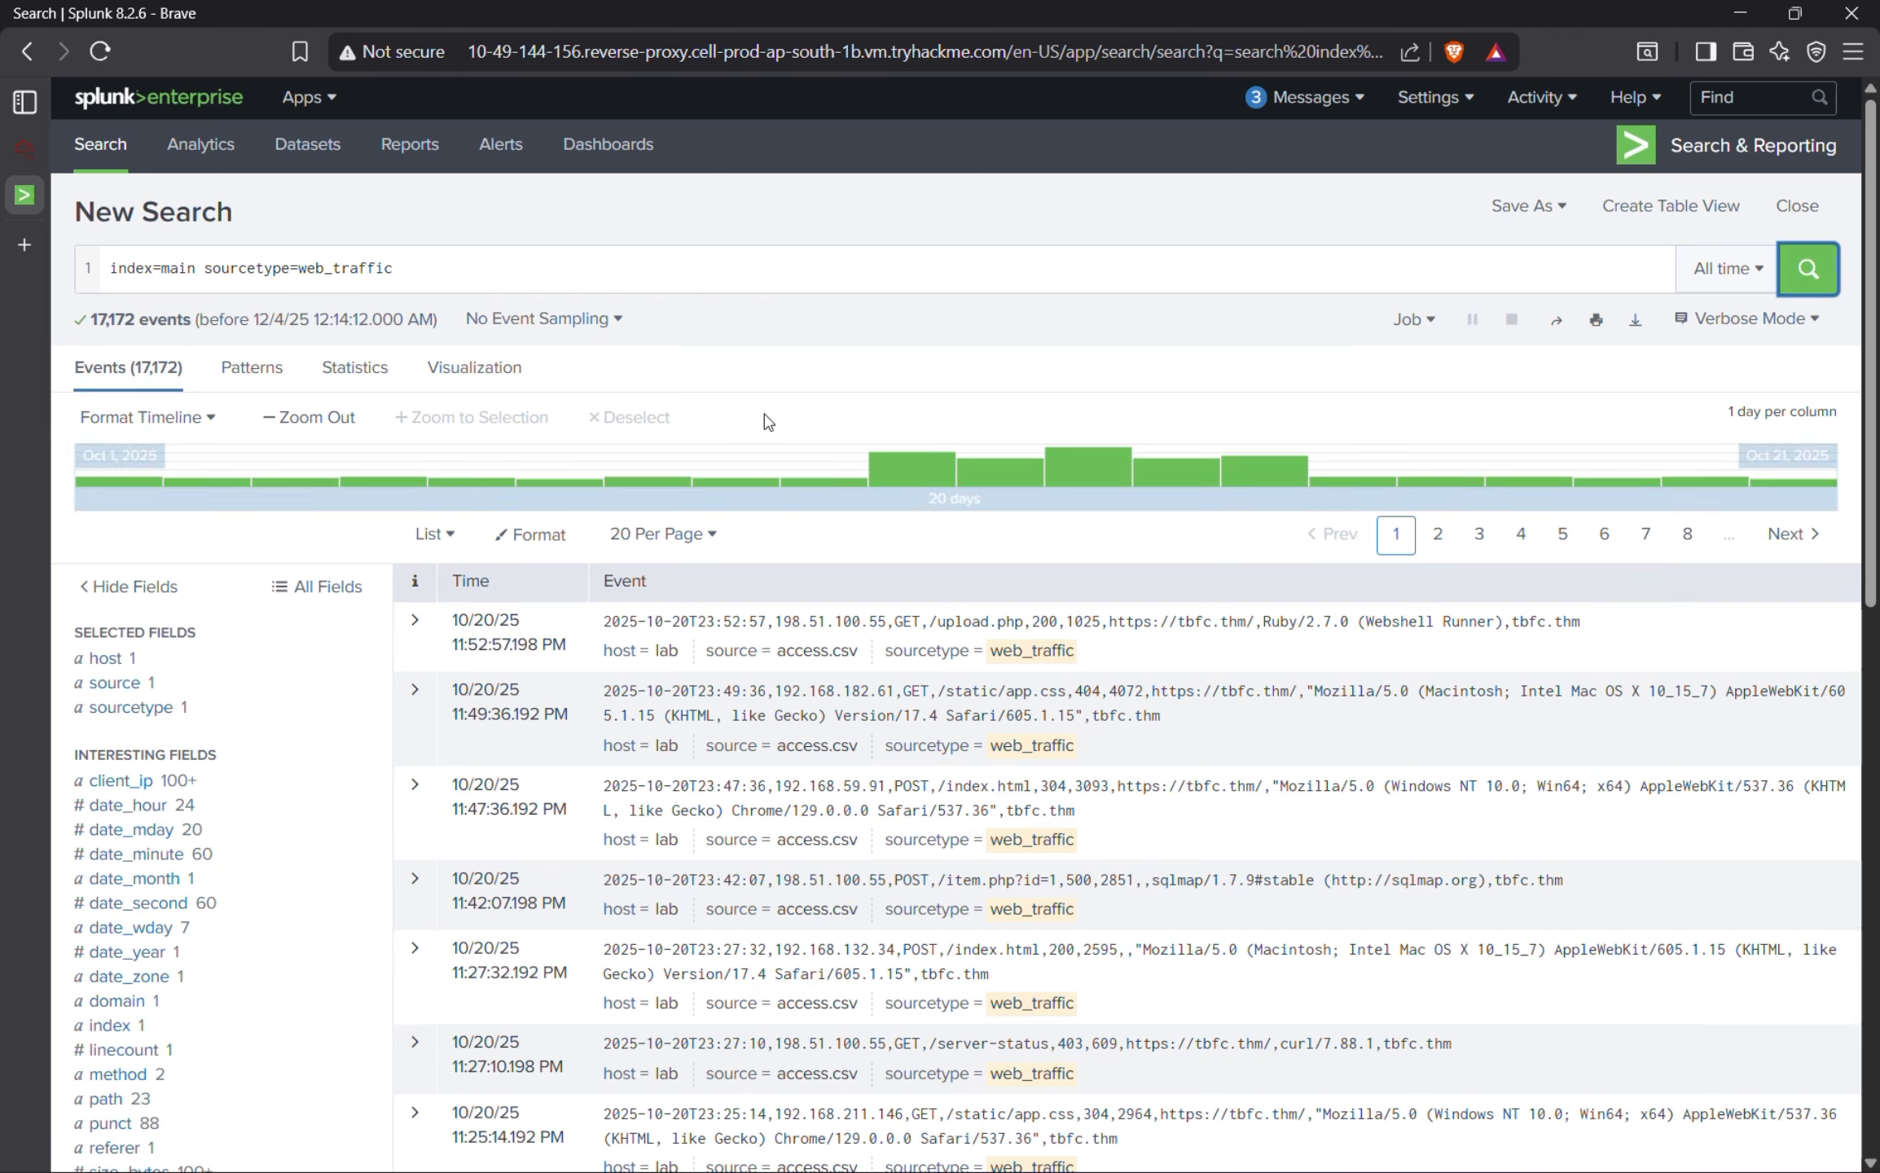
pyautogui.scroll(-3, 338, 395)
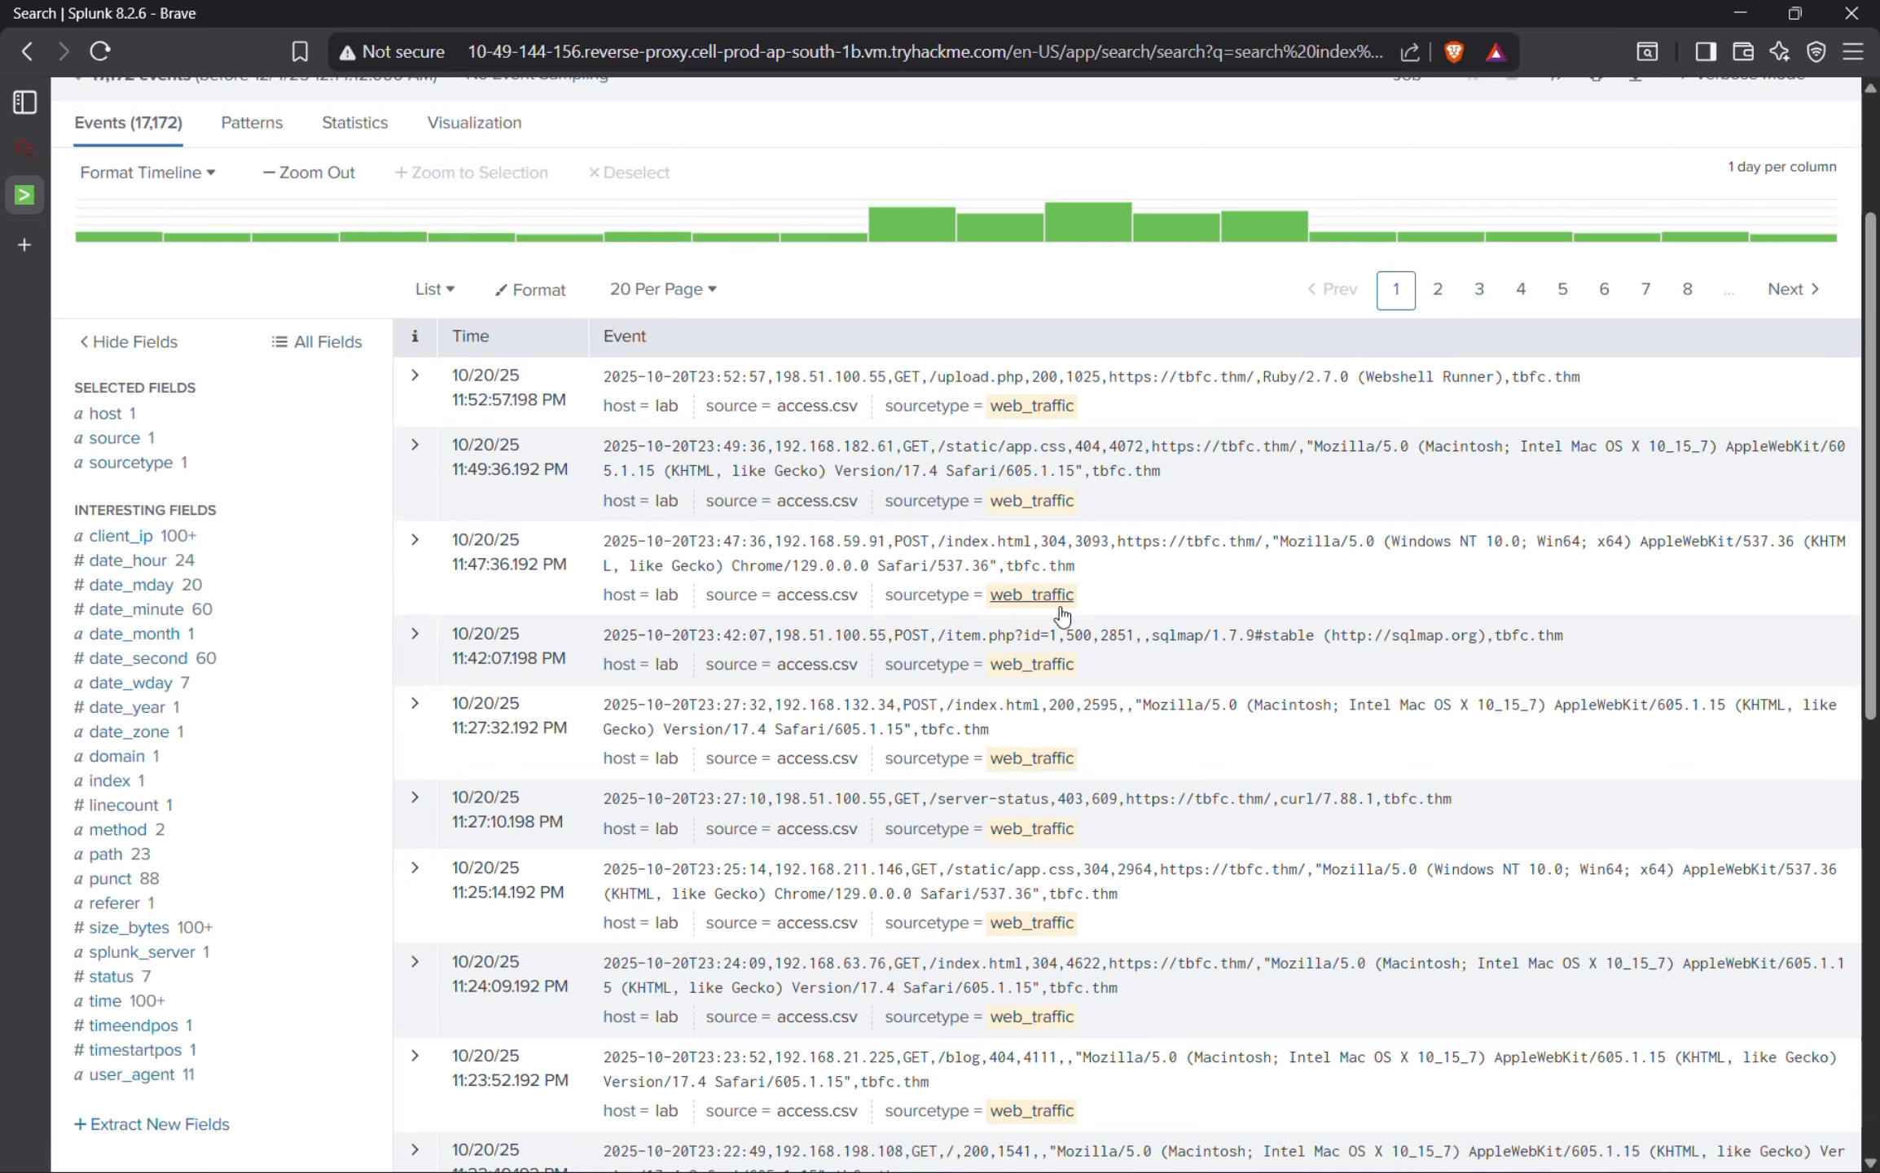
pyautogui.scroll(-5, 950, 632)
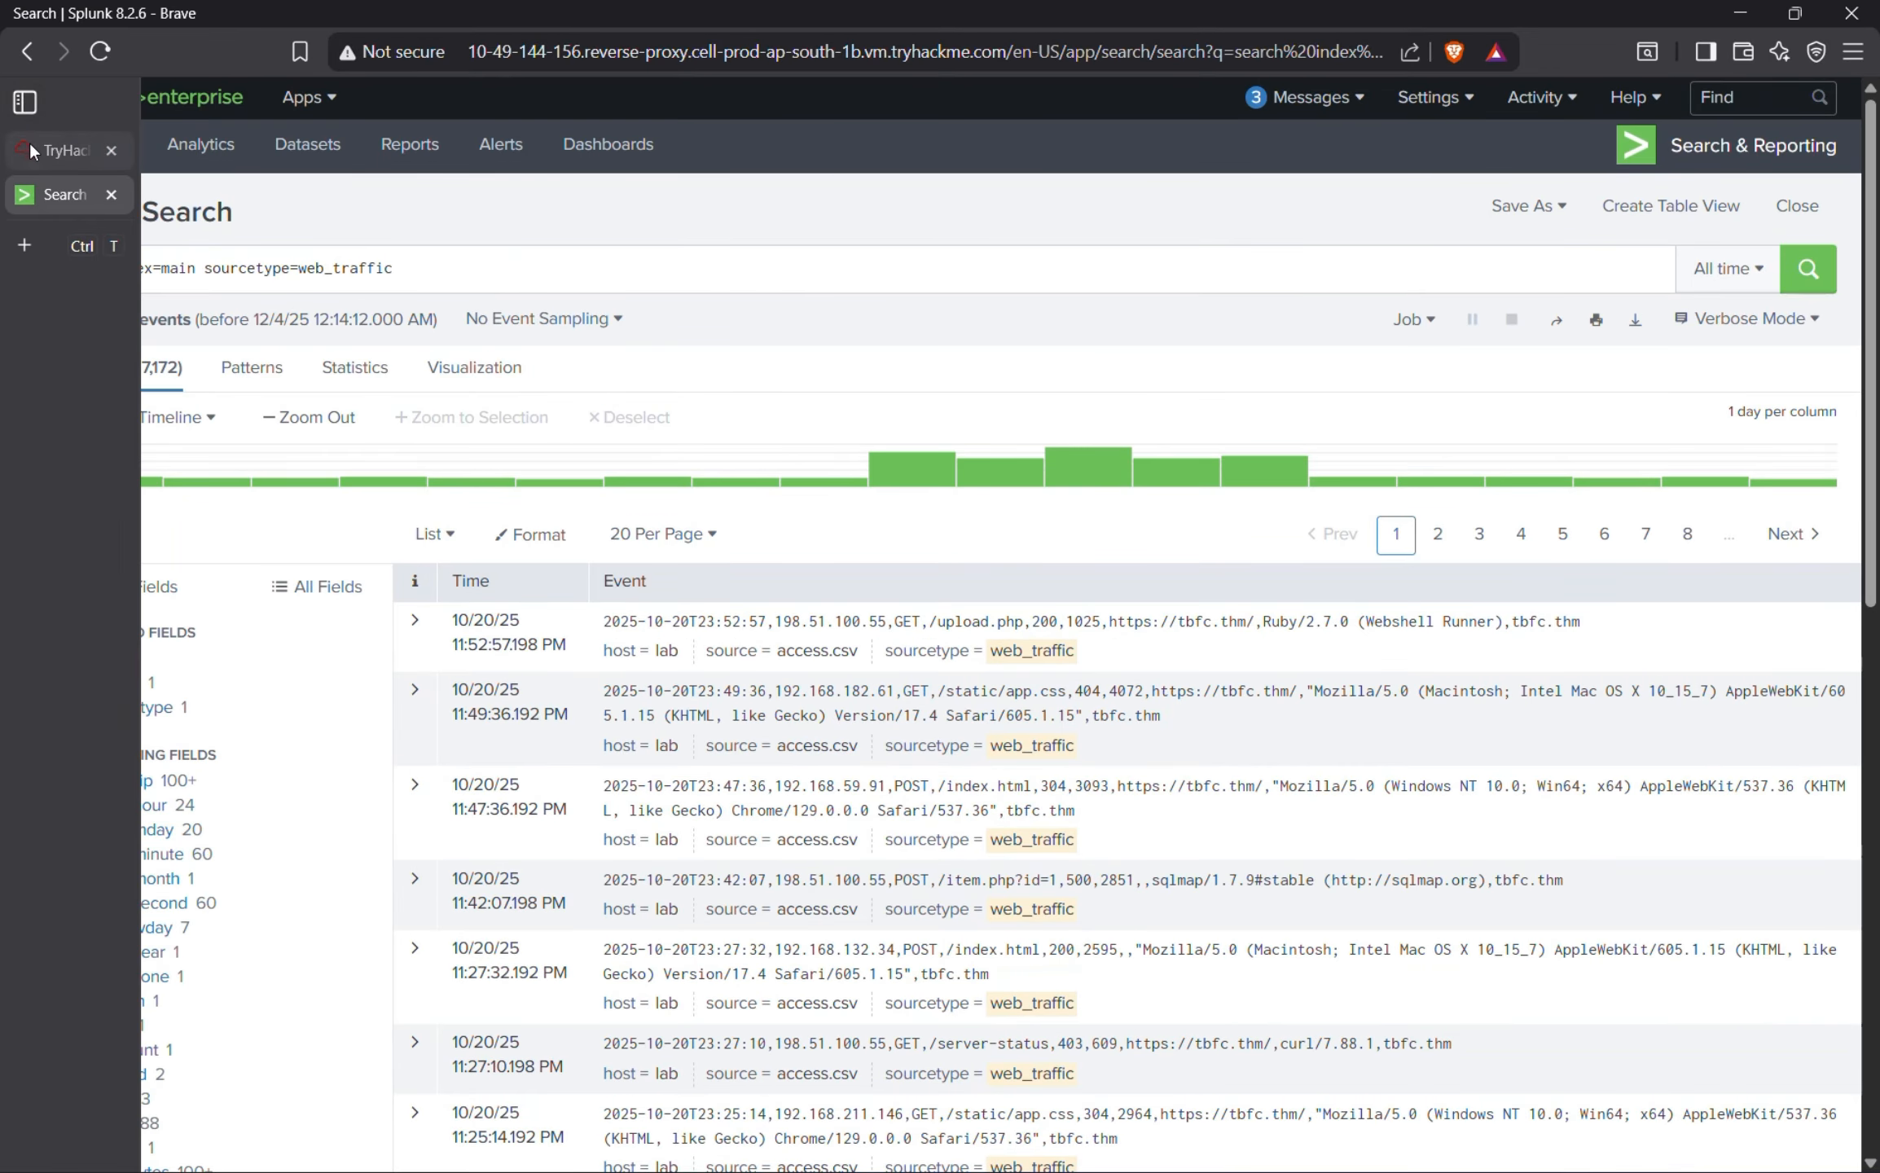
# Switch to the TryHackMe room and read its annotated screenshot and breakdown of the web_traffic search results.
pyautogui.click(30, 145)
pyautogui.scroll(-5, 706, 661)
pyautogui.scroll(-2, 705, 662)
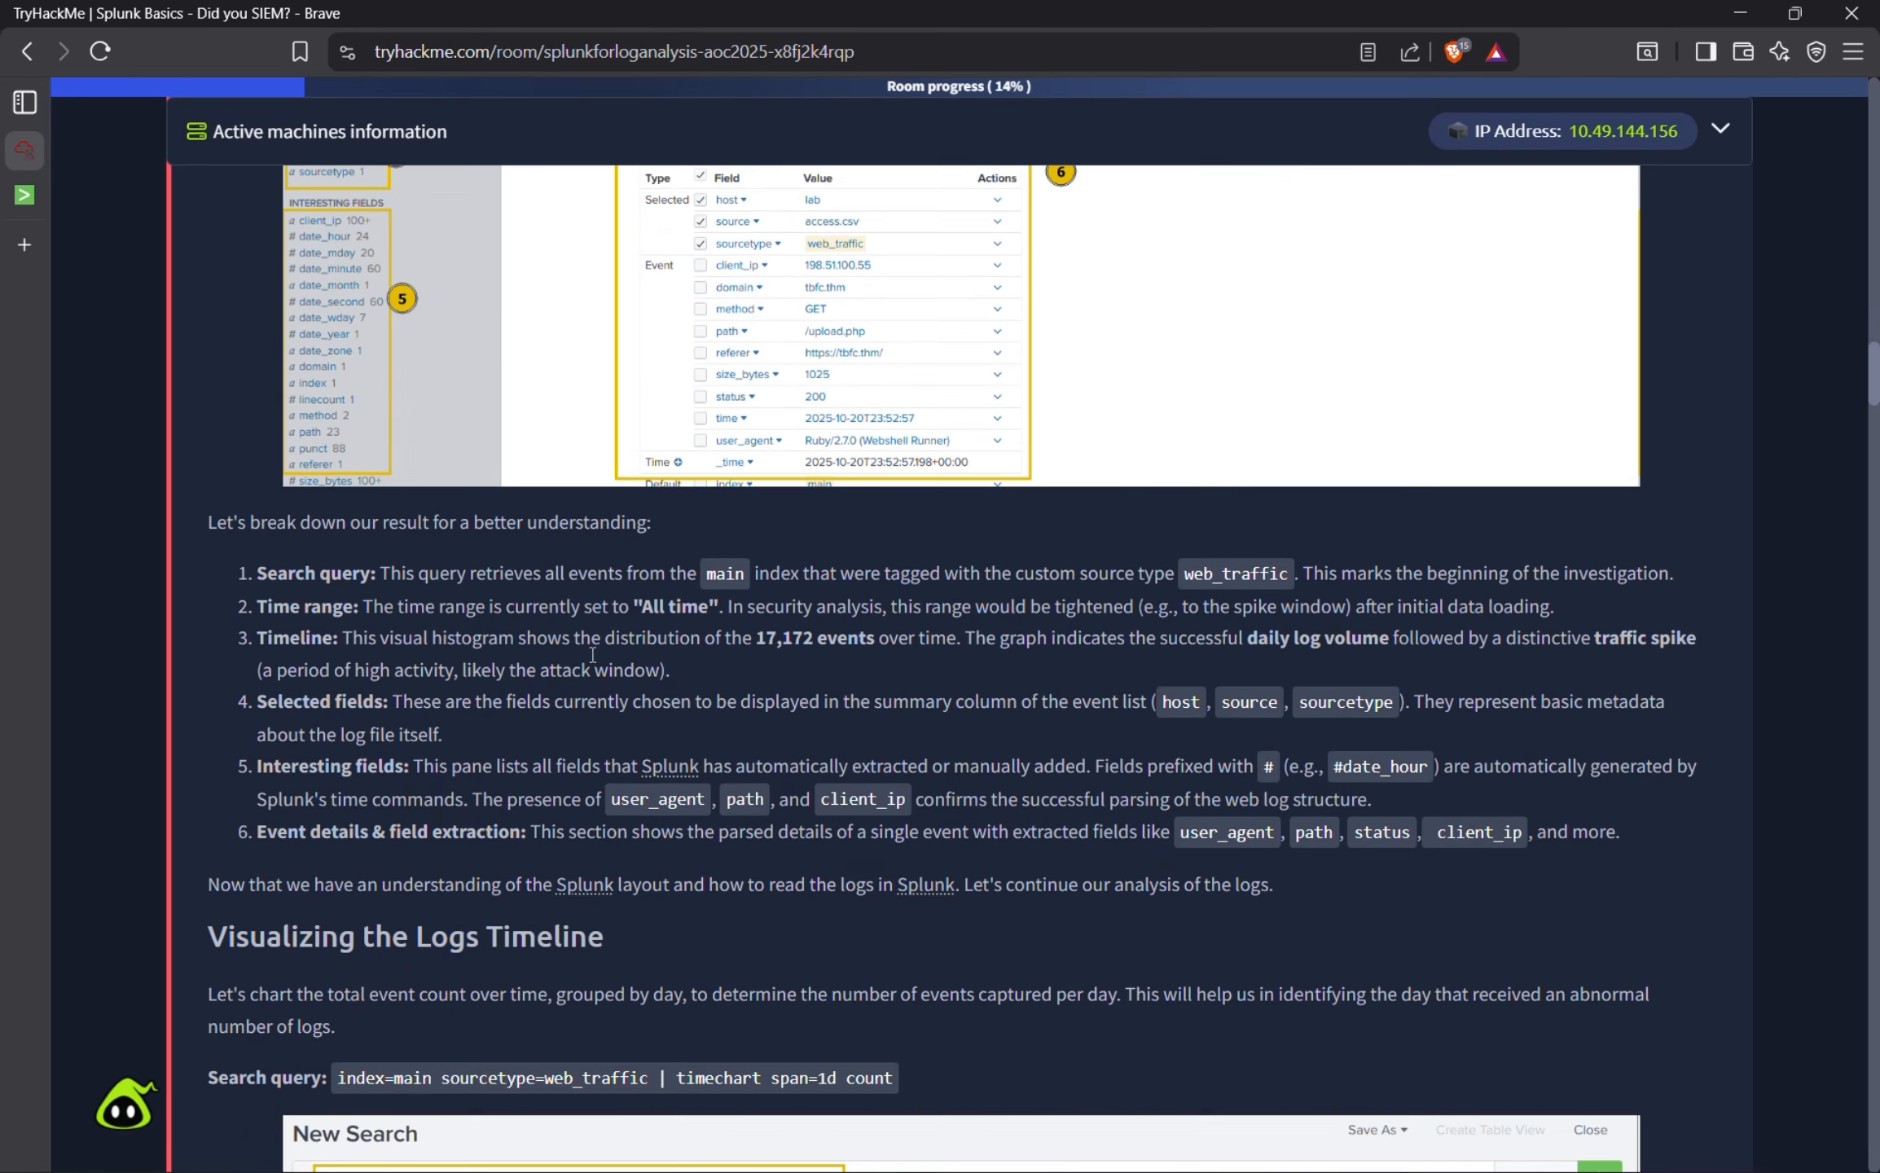
pyautogui.scroll(3, 538, 488)
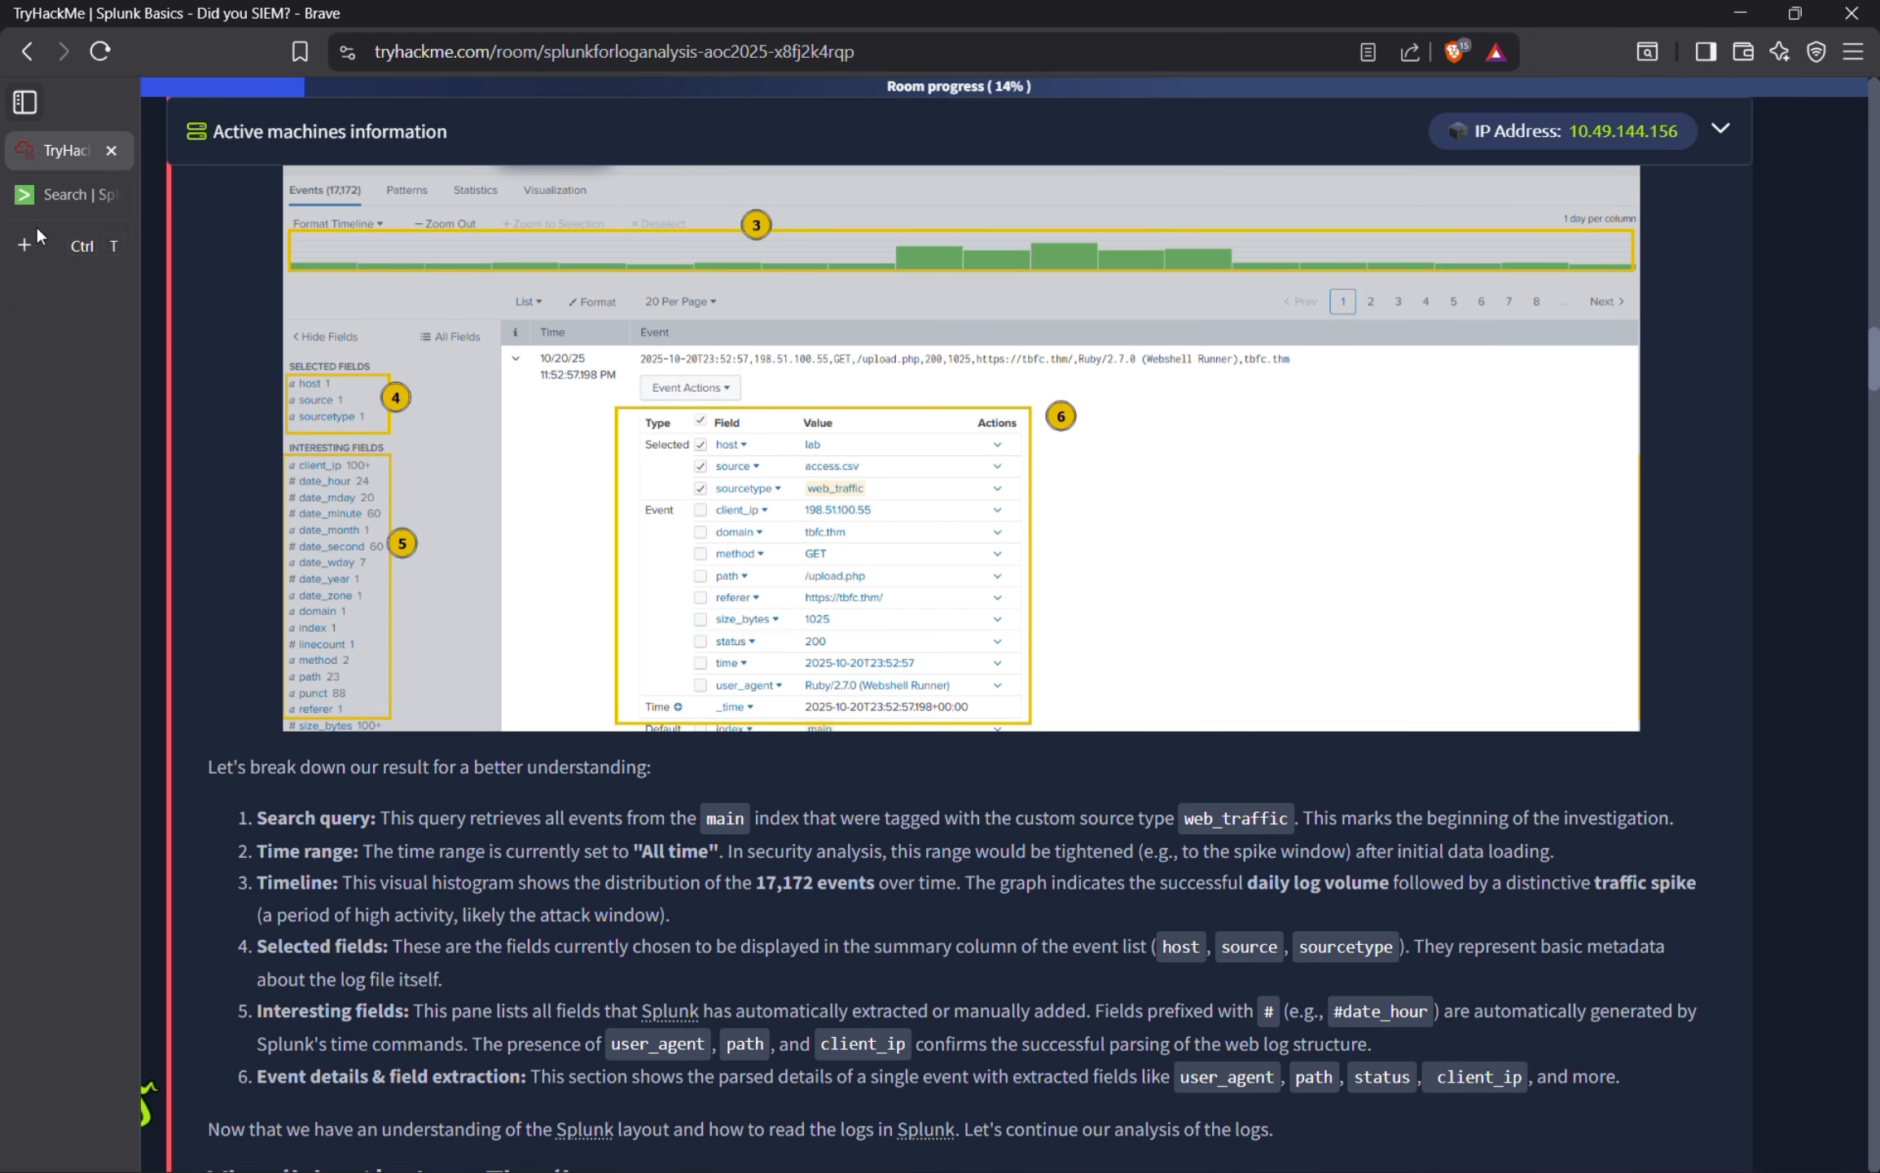
pyautogui.scroll(1, 391, 876)
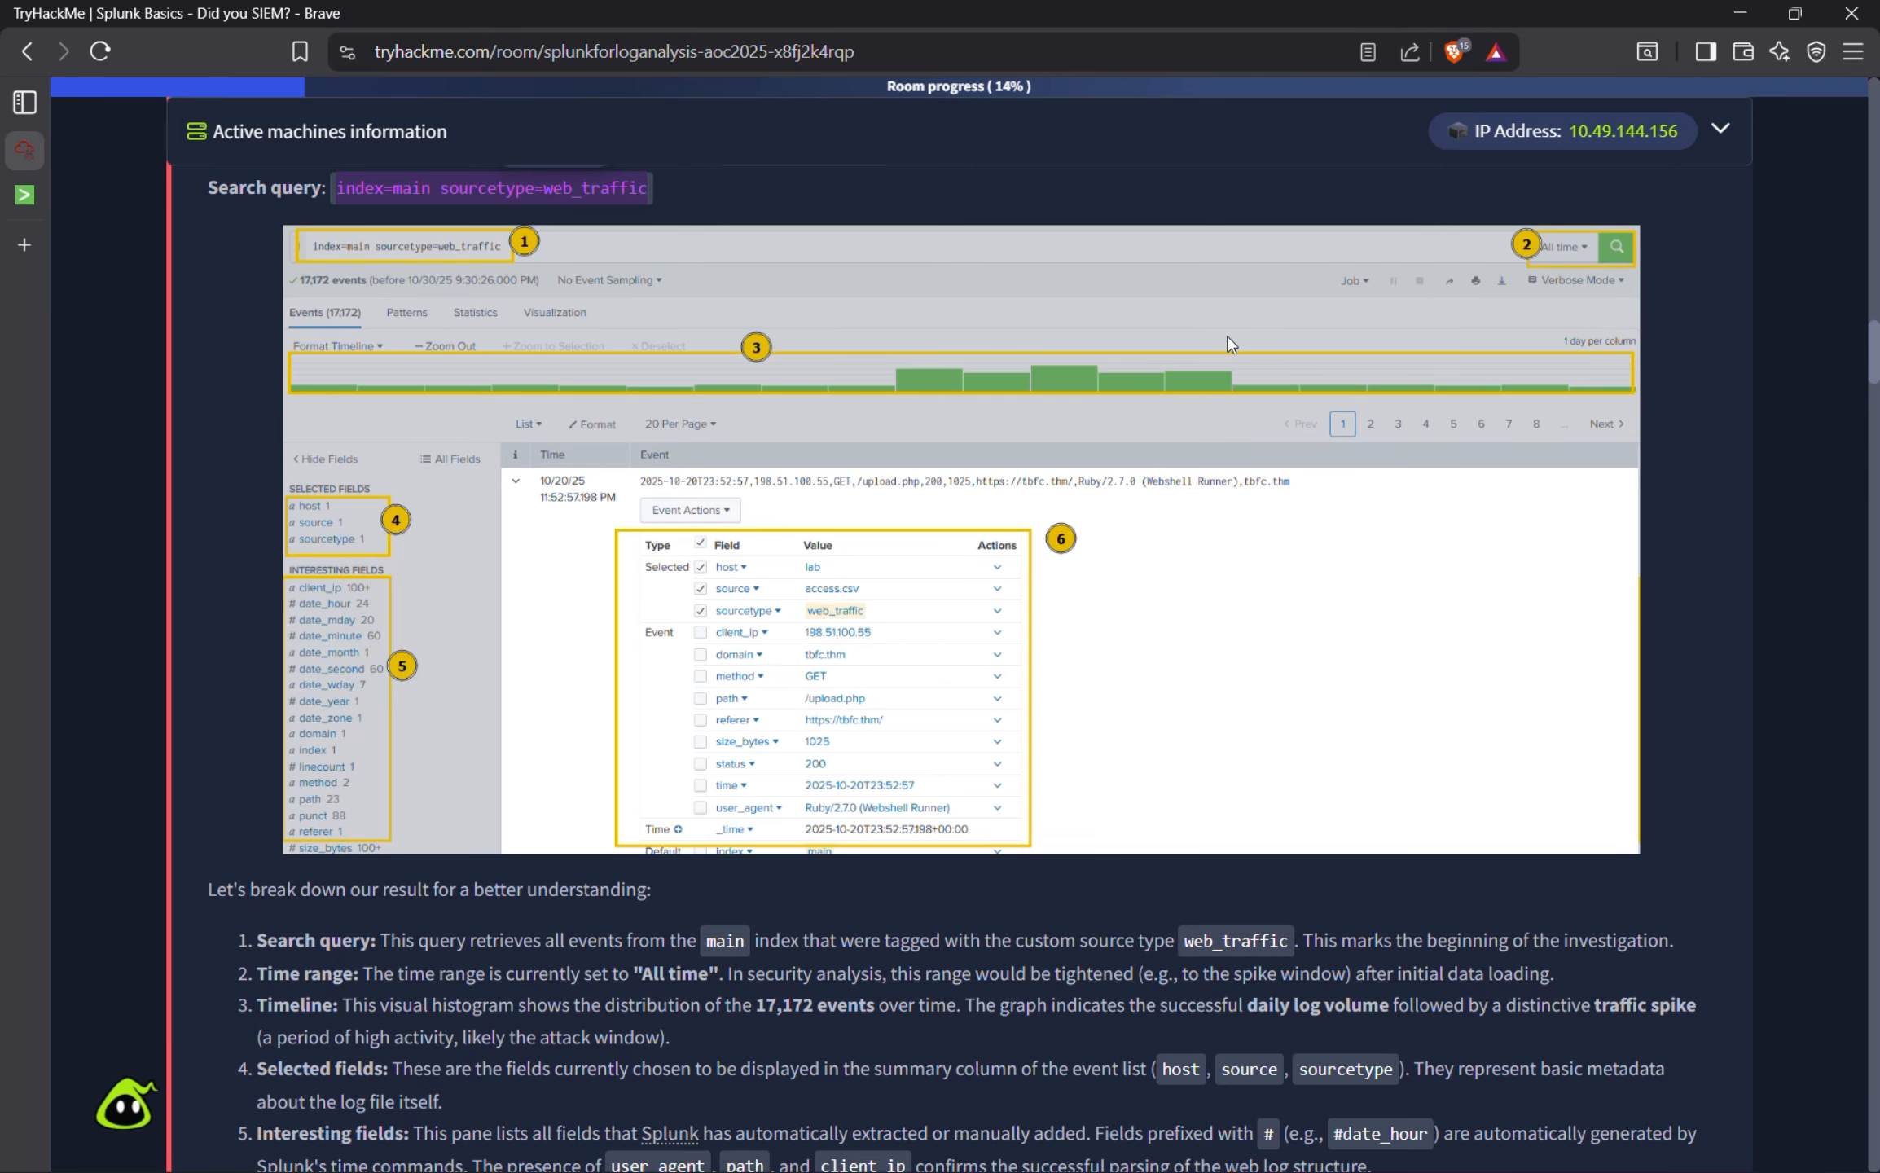
pyautogui.scroll(-2, 1246, 307)
pyautogui.scroll(2, 721, 847)
# Return to Splunk and look at the Visualization and Events views of the web_traffic search.
pyautogui.click(34, 200)
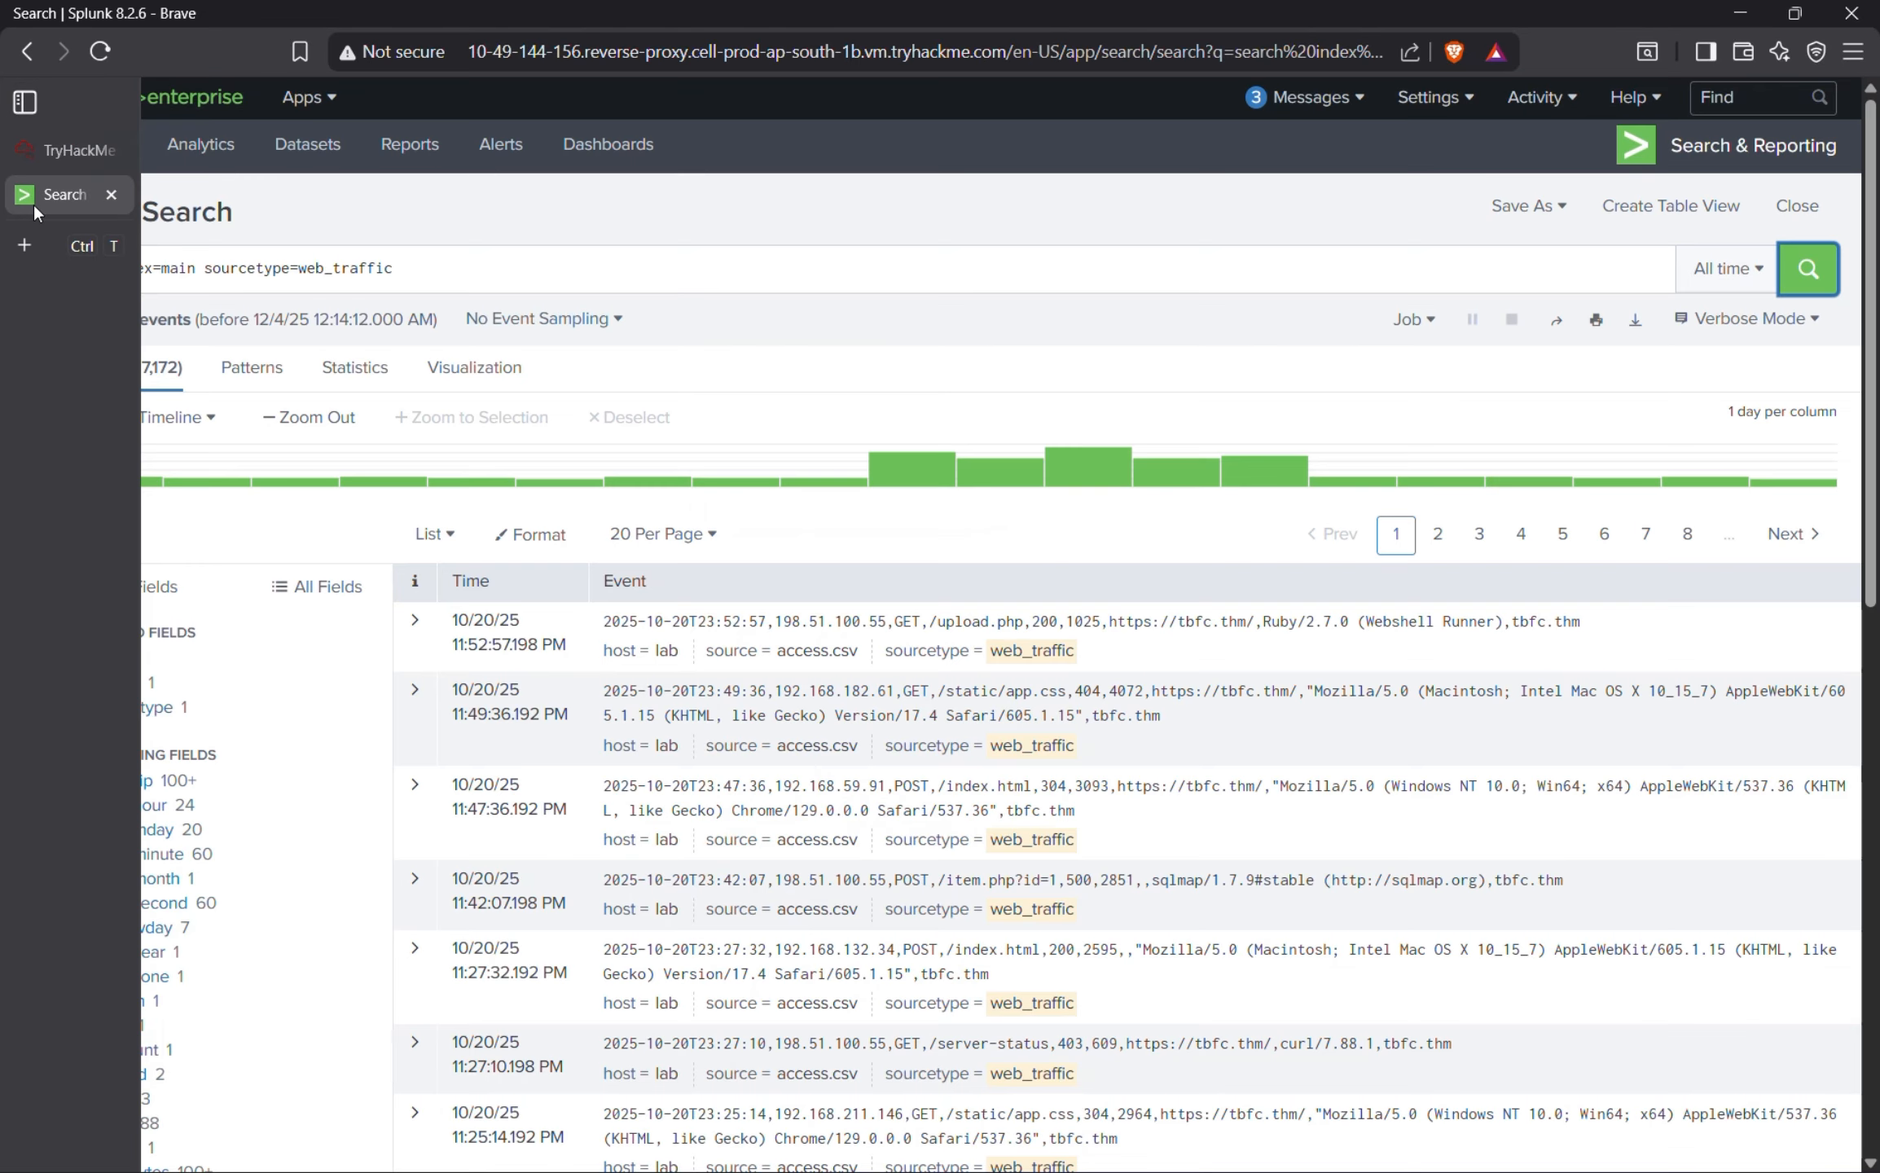
pyautogui.click(465, 368)
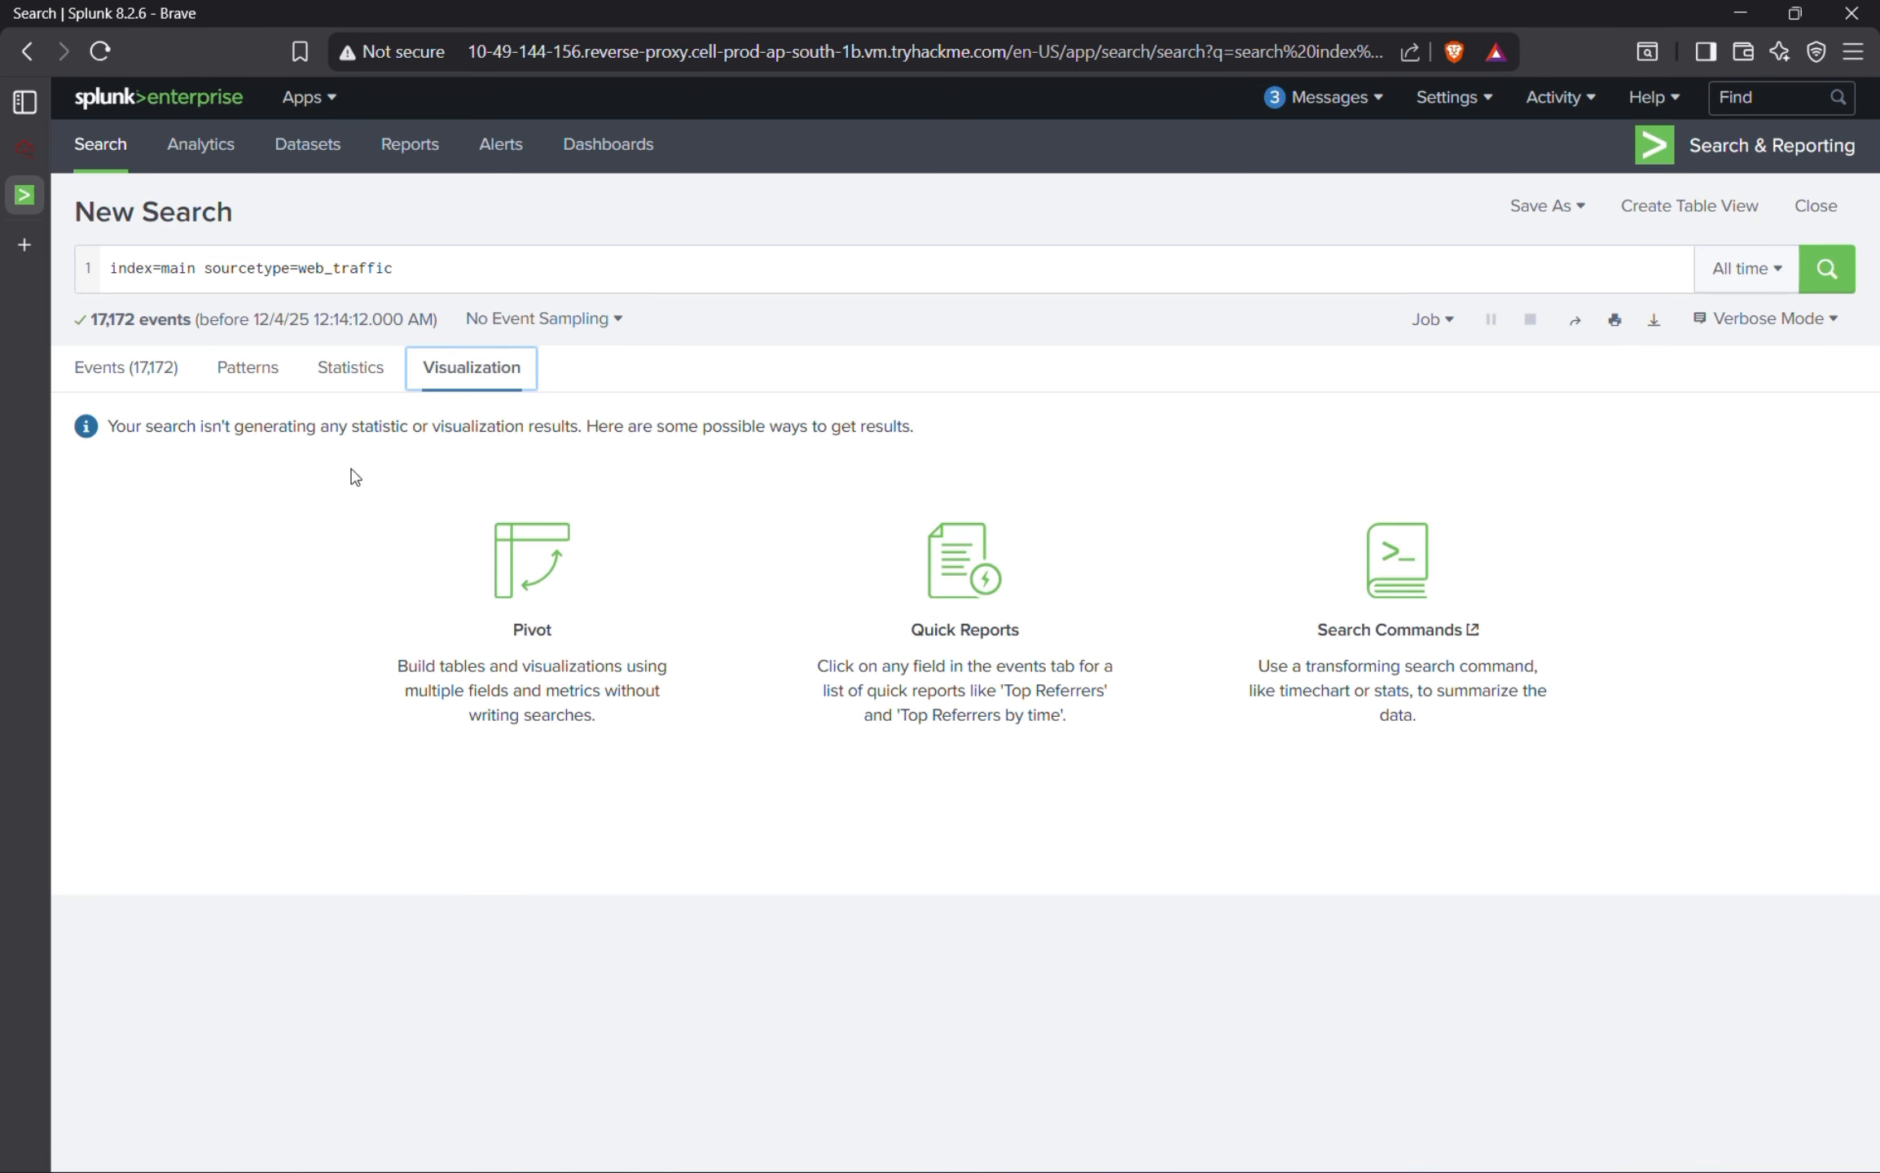
pyautogui.click(145, 371)
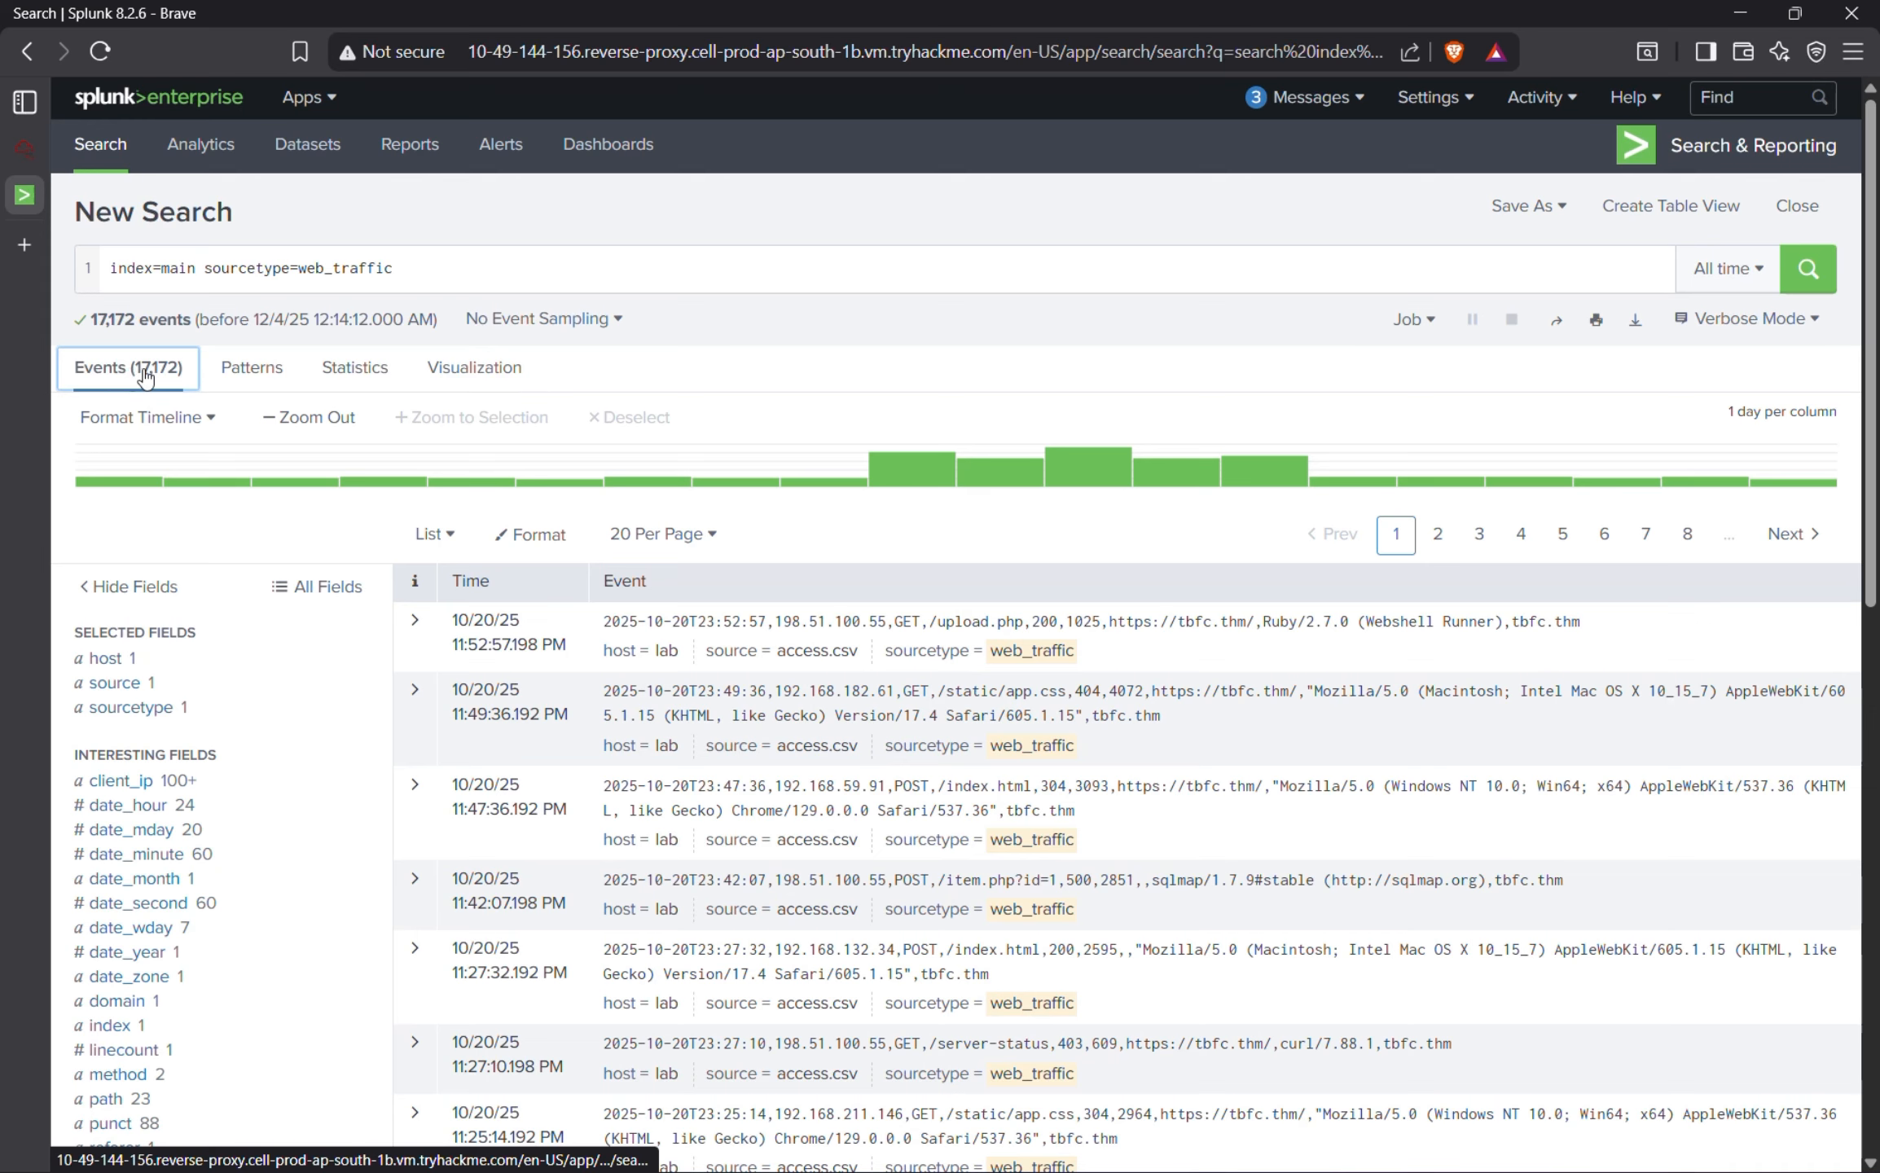
pyautogui.click(465, 382)
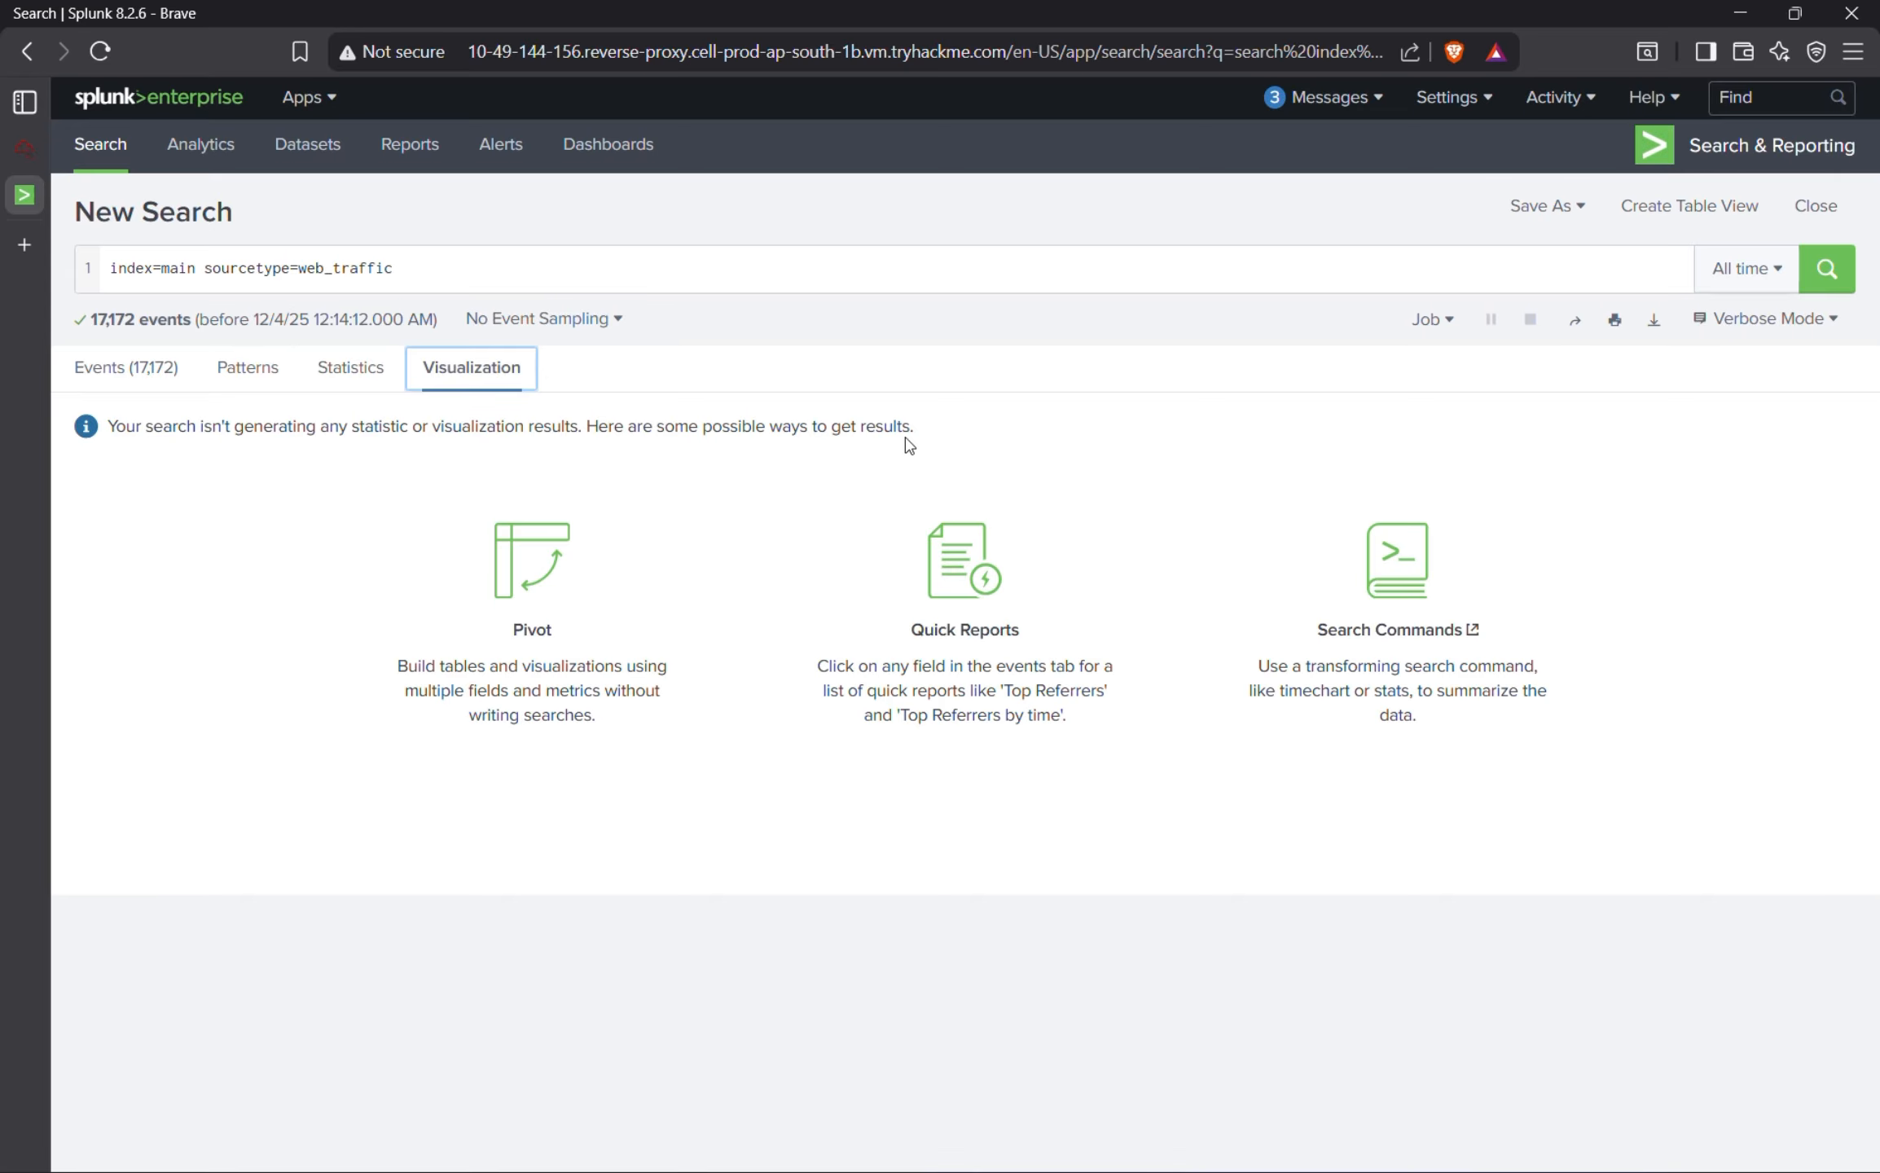
pyautogui.moveTo(57, 170)
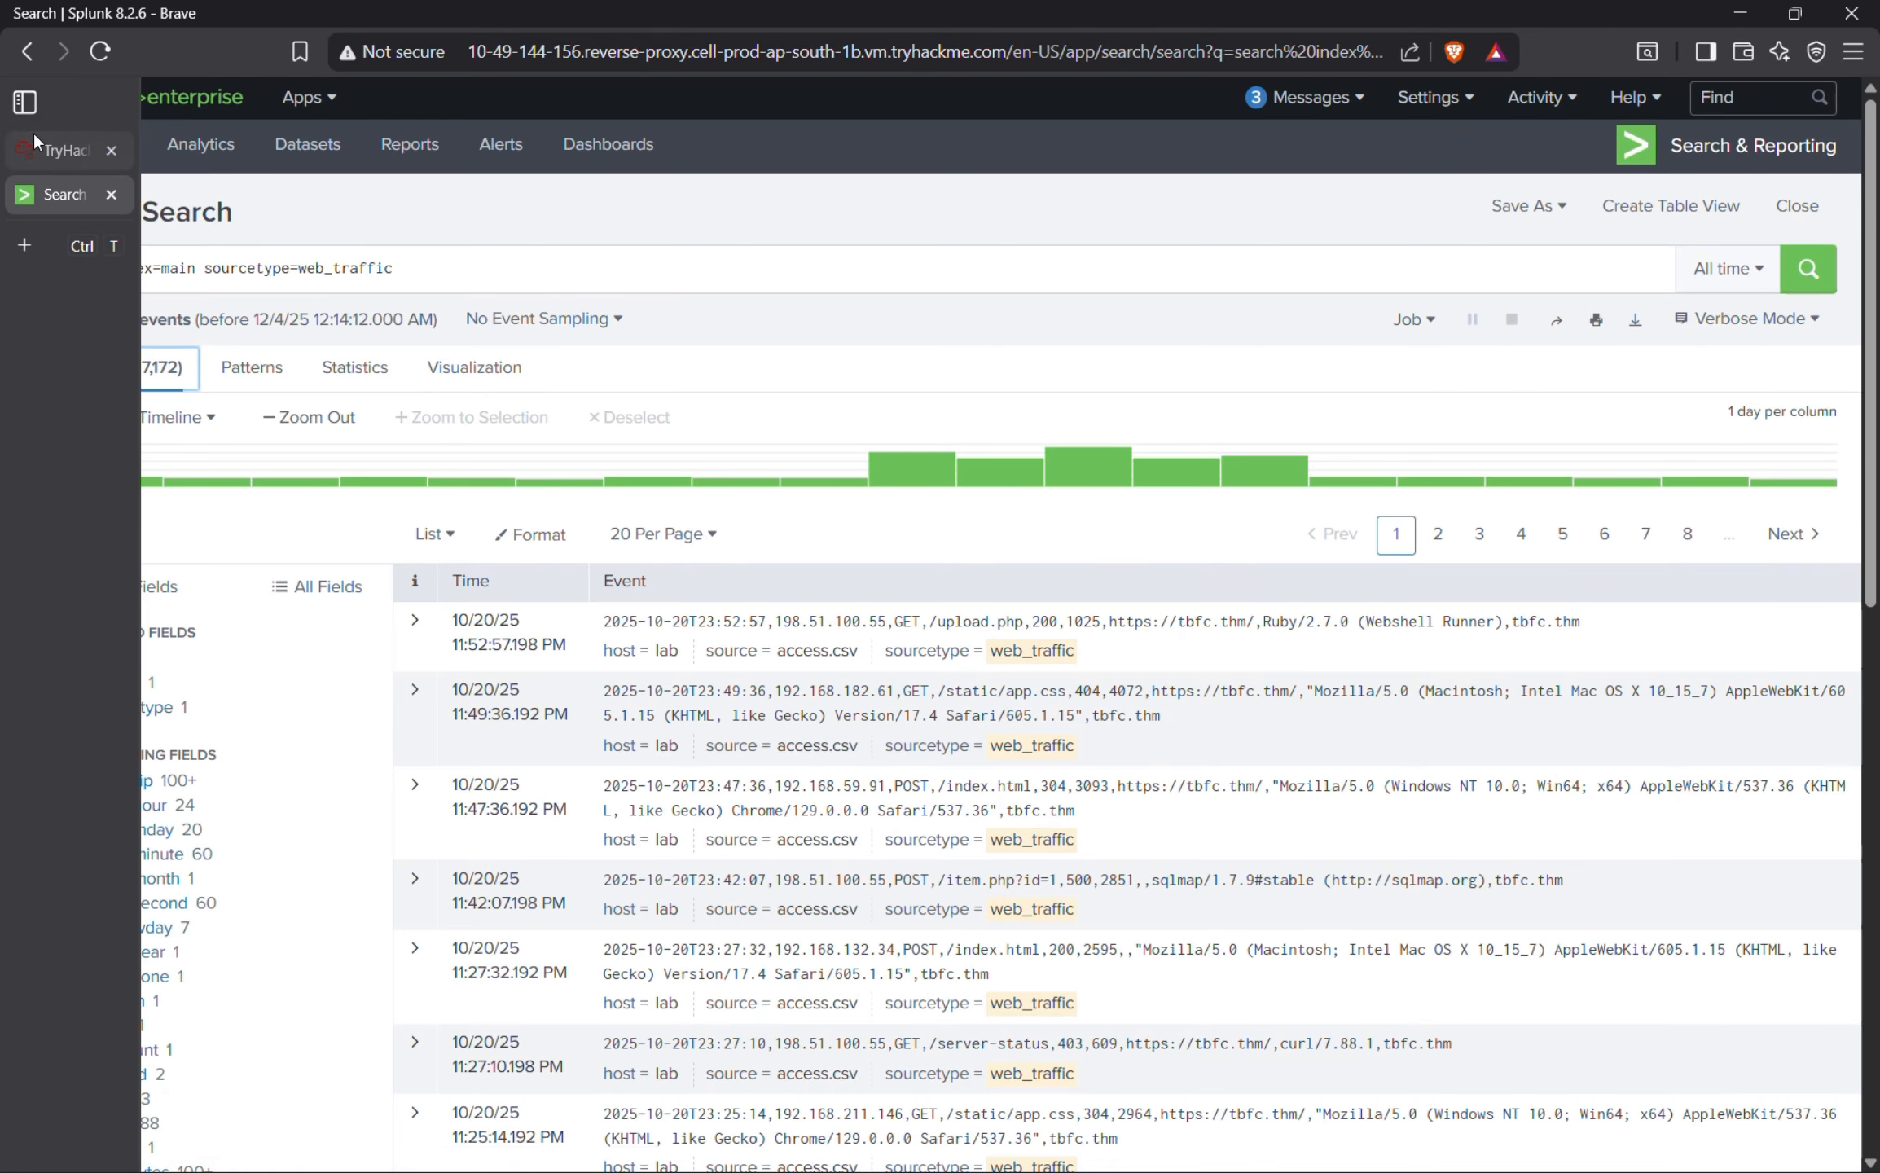
# Review the TryHackMe room's result breakdown, and expand the first event in Splunk to examine its extracted fields.
pyautogui.click(33, 134)
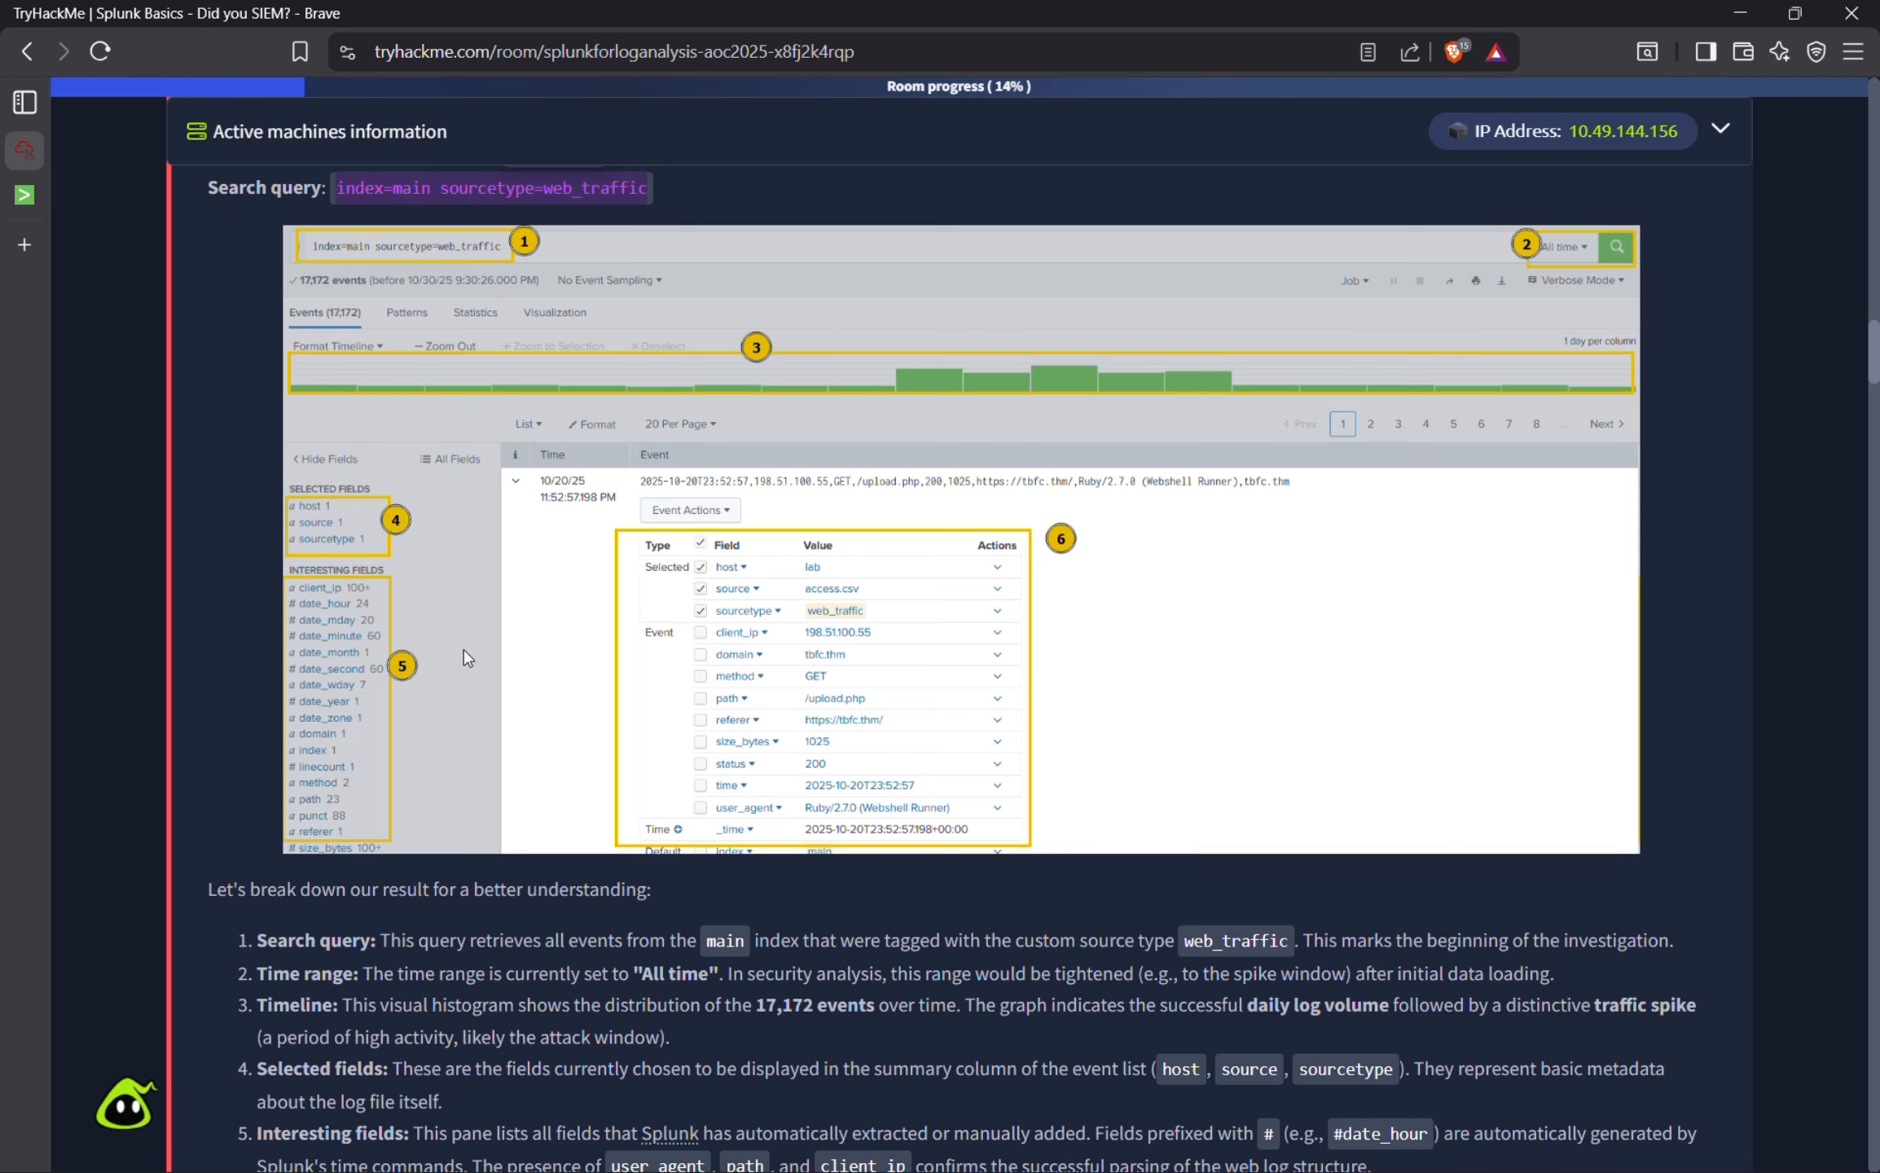
pyautogui.scroll(3, 462, 646)
pyautogui.scroll(-5, 455, 646)
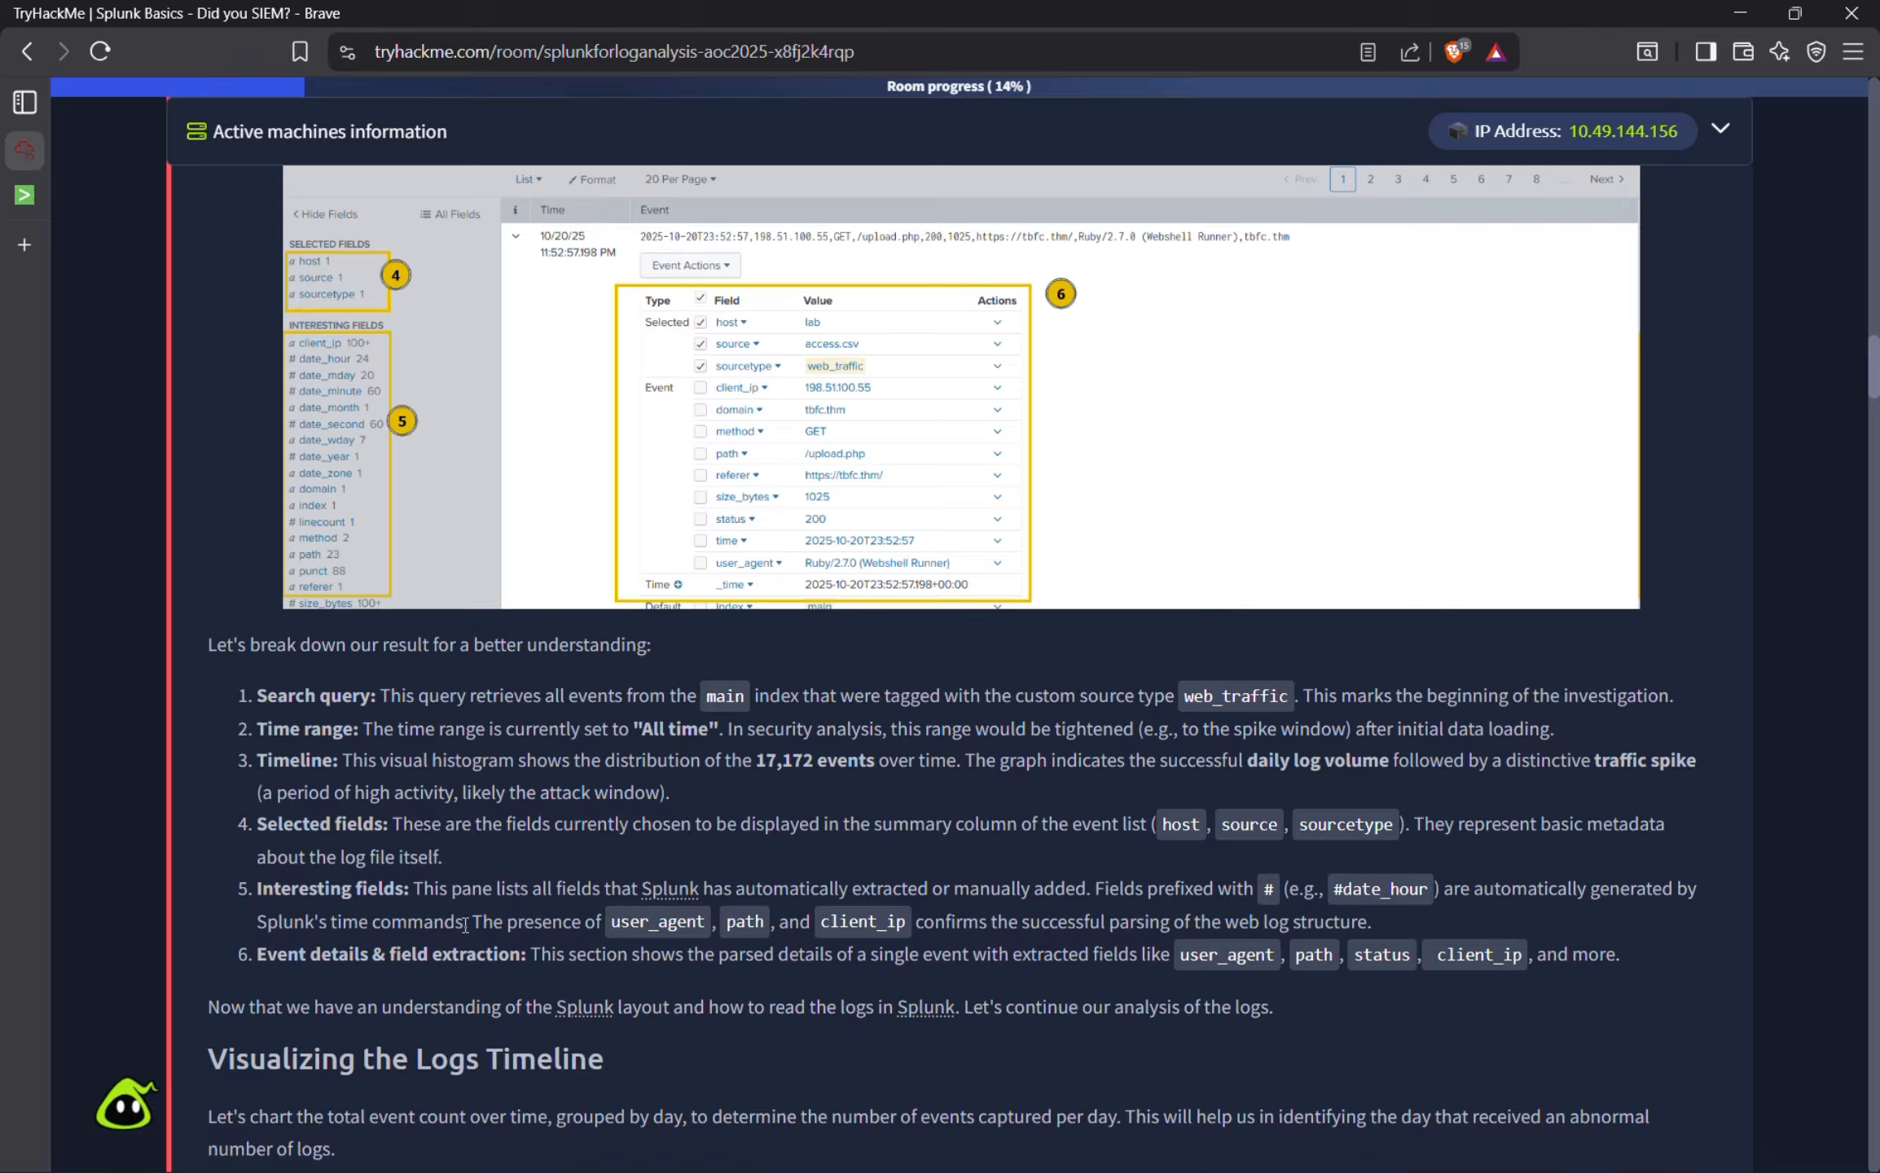
pyautogui.click(41, 191)
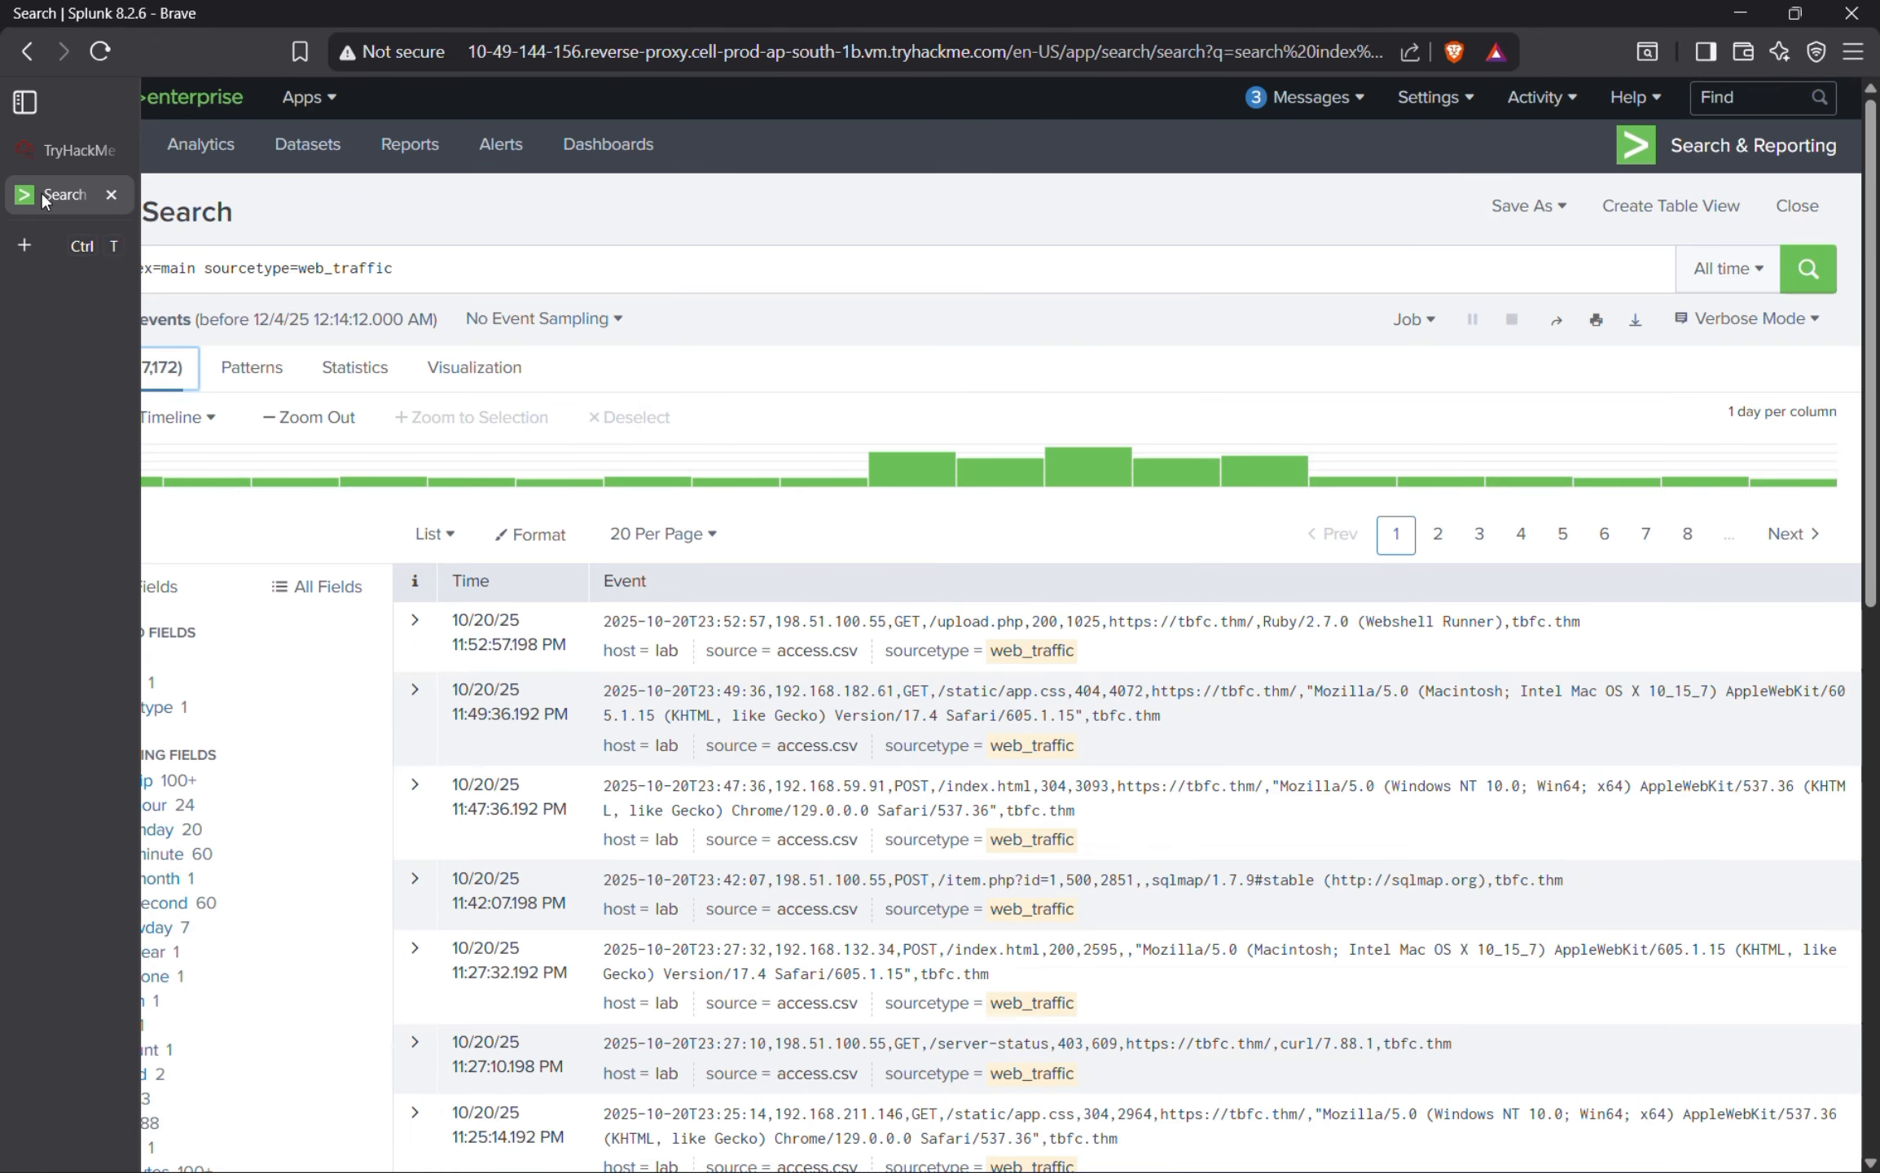
pyautogui.click(415, 620)
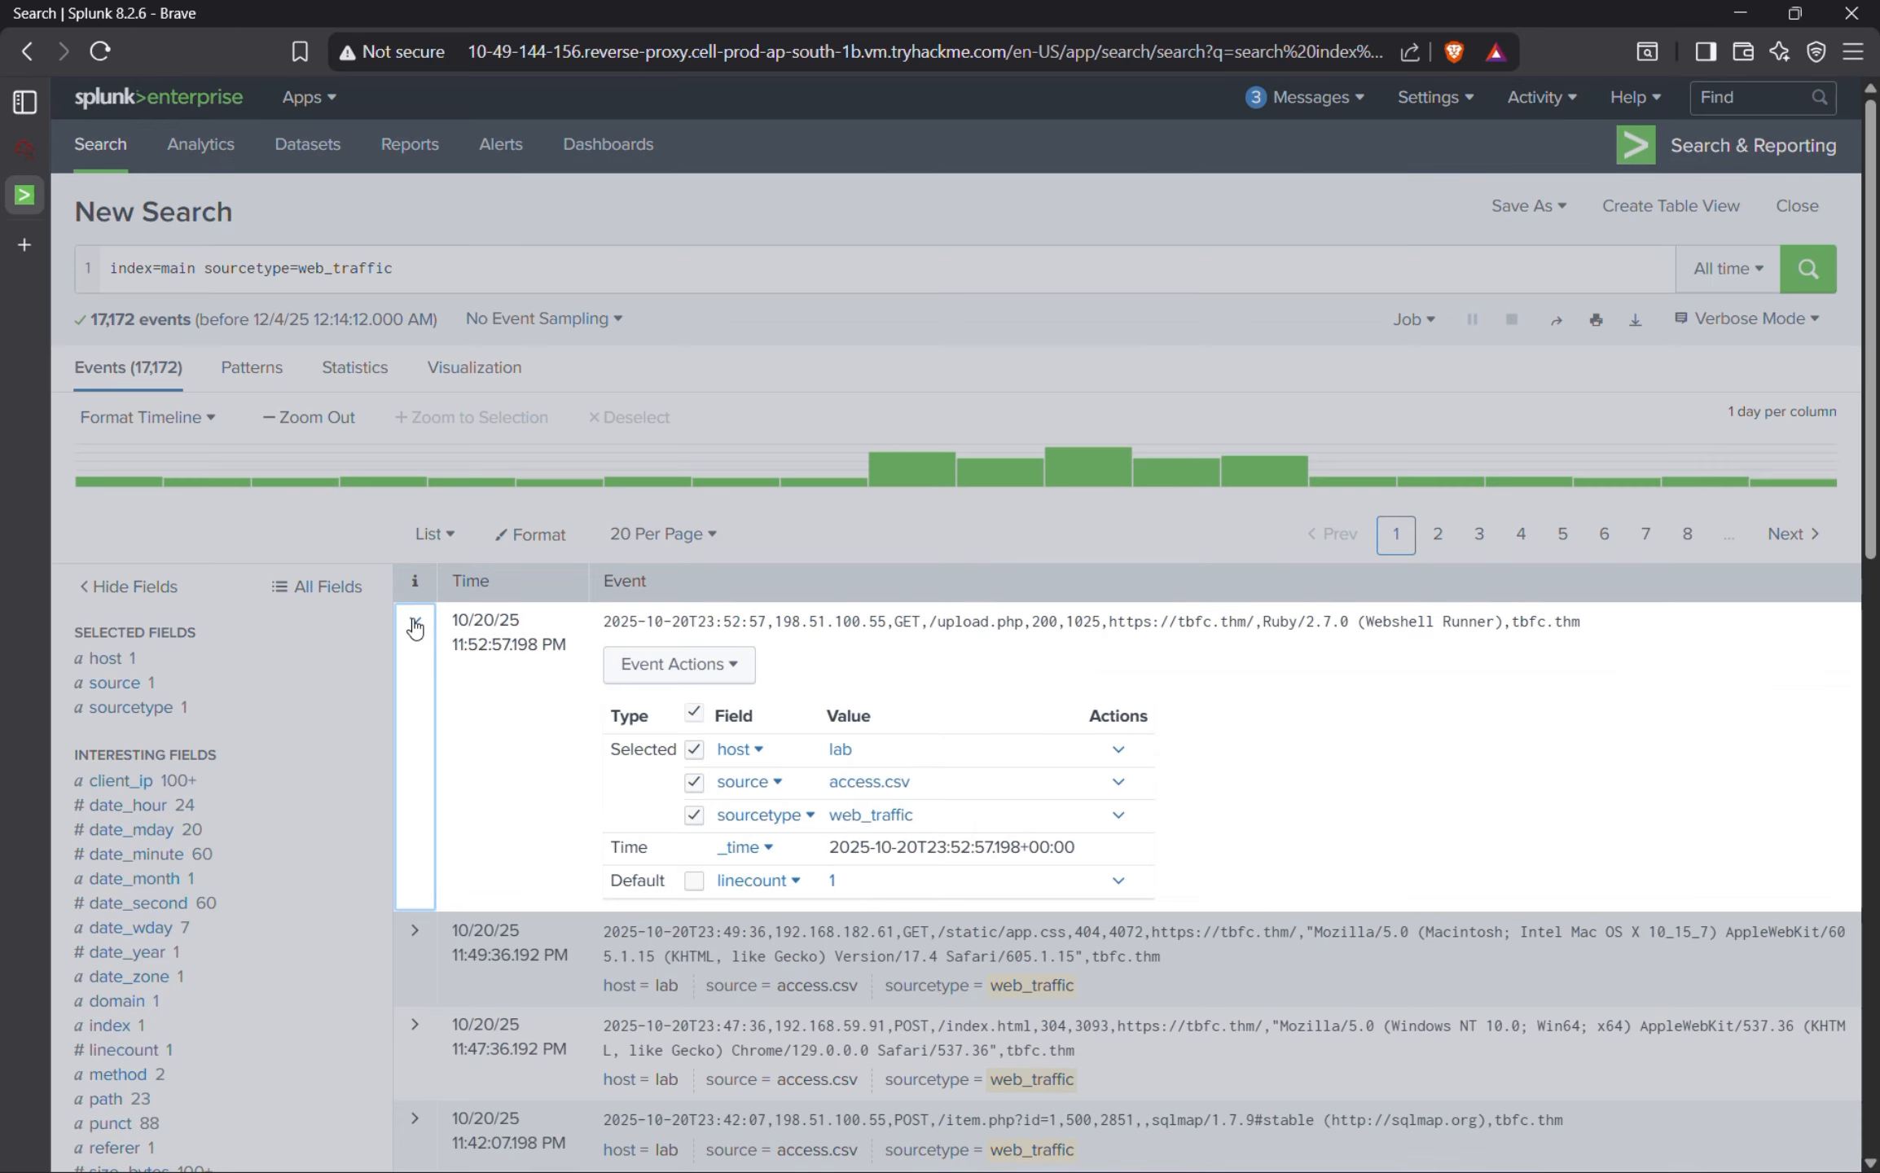
pyautogui.scroll(-5, 770, 823)
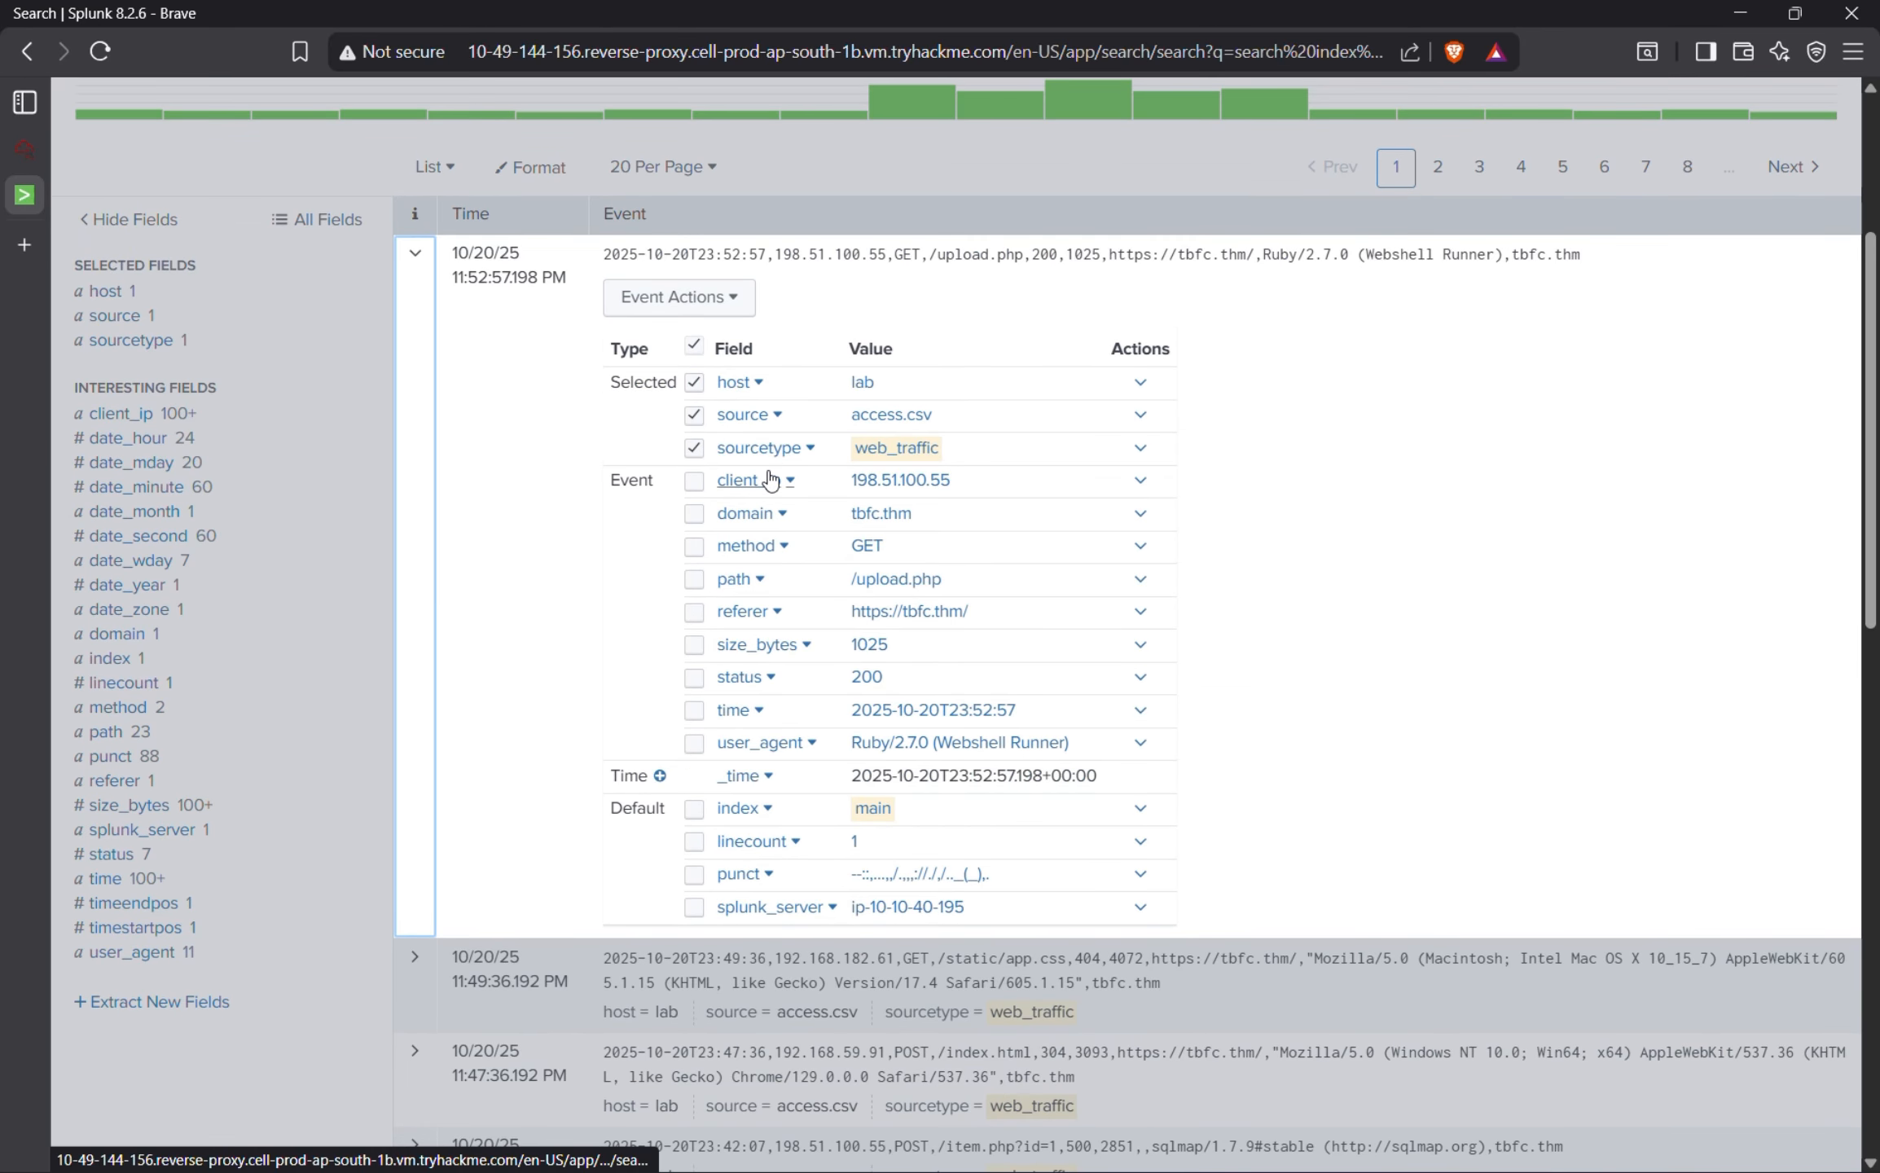
pyautogui.moveTo(36, 246)
# Read the TryHackMe room's explanation of fields and event details and the start of its Visualizing the Logs Timeline section.
pyautogui.click(59, 148)
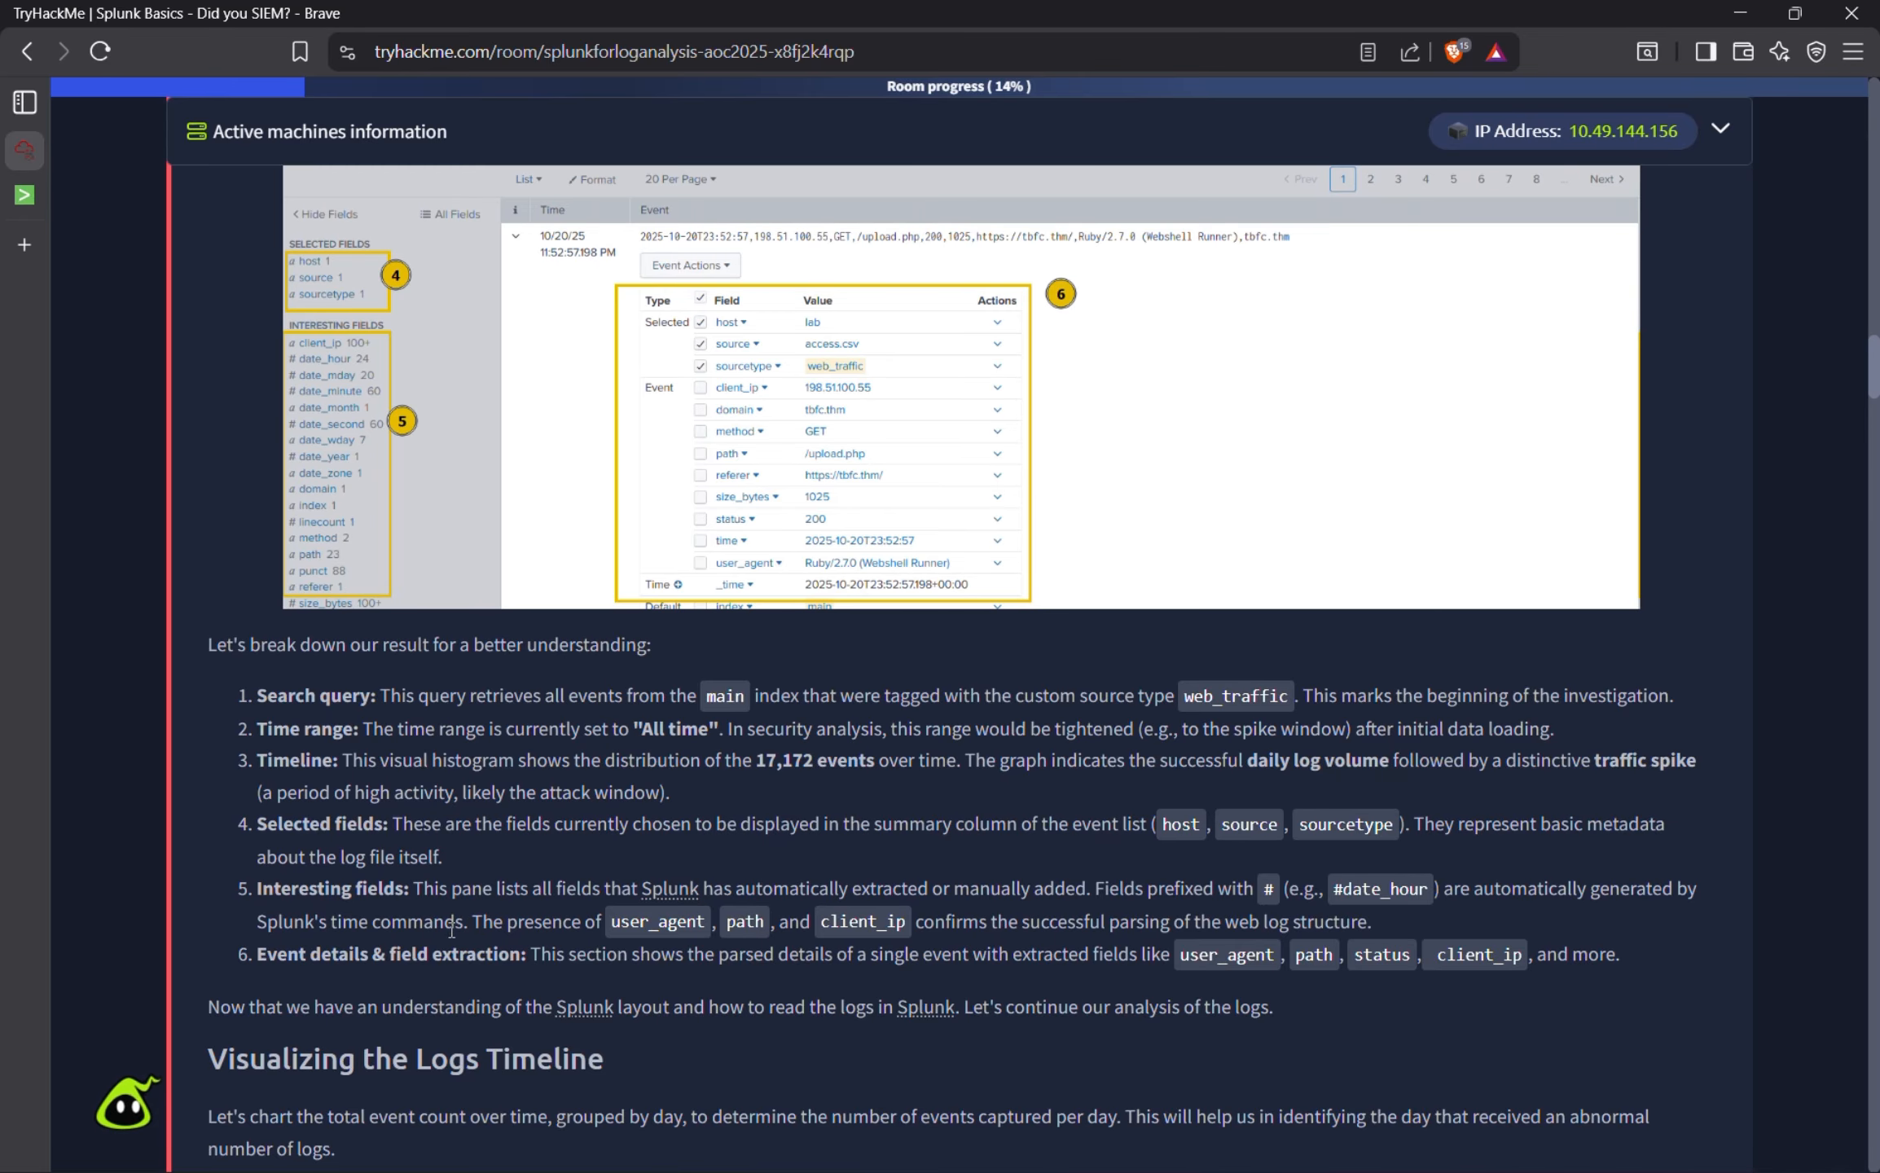
pyautogui.scroll(-1, 470, 909)
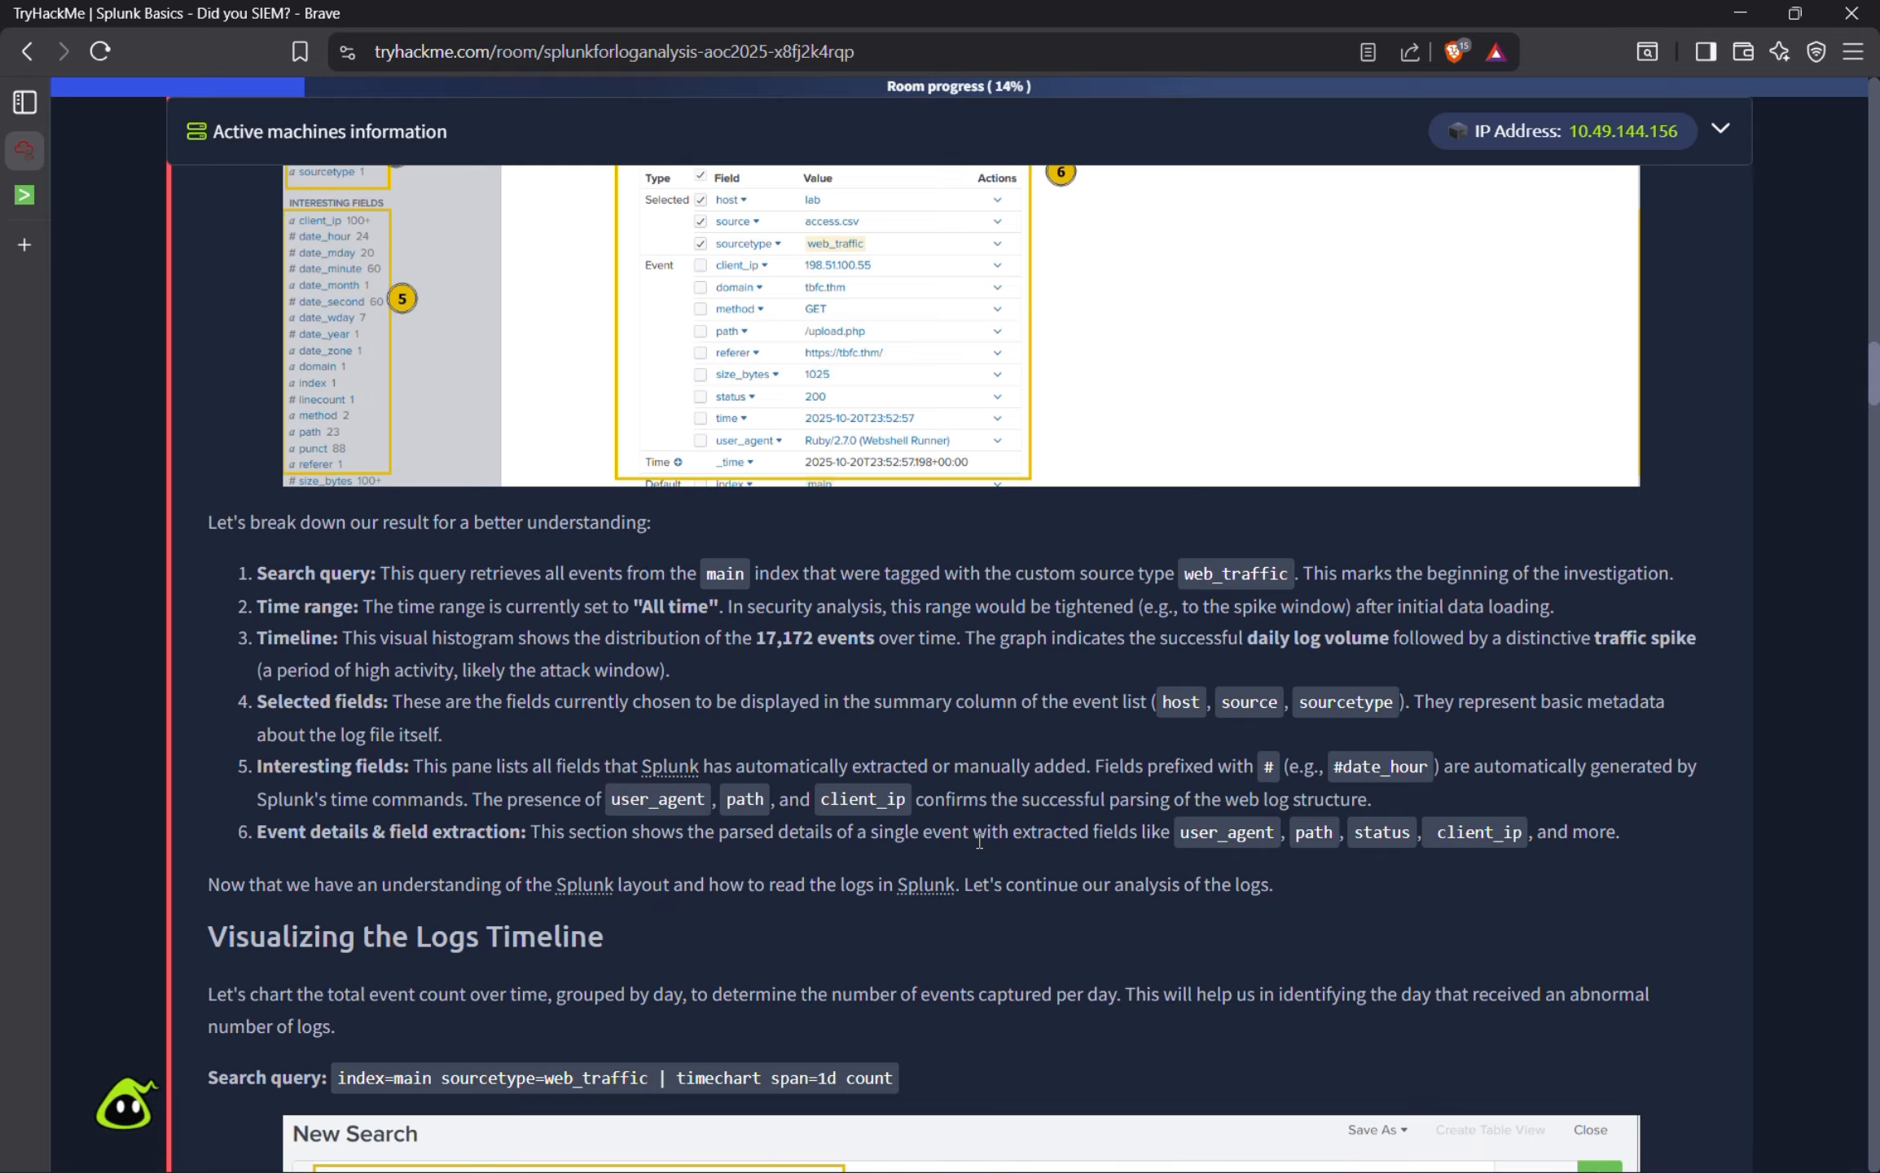
pyautogui.scroll(-3, 678, 808)
pyautogui.scroll(-2, 677, 801)
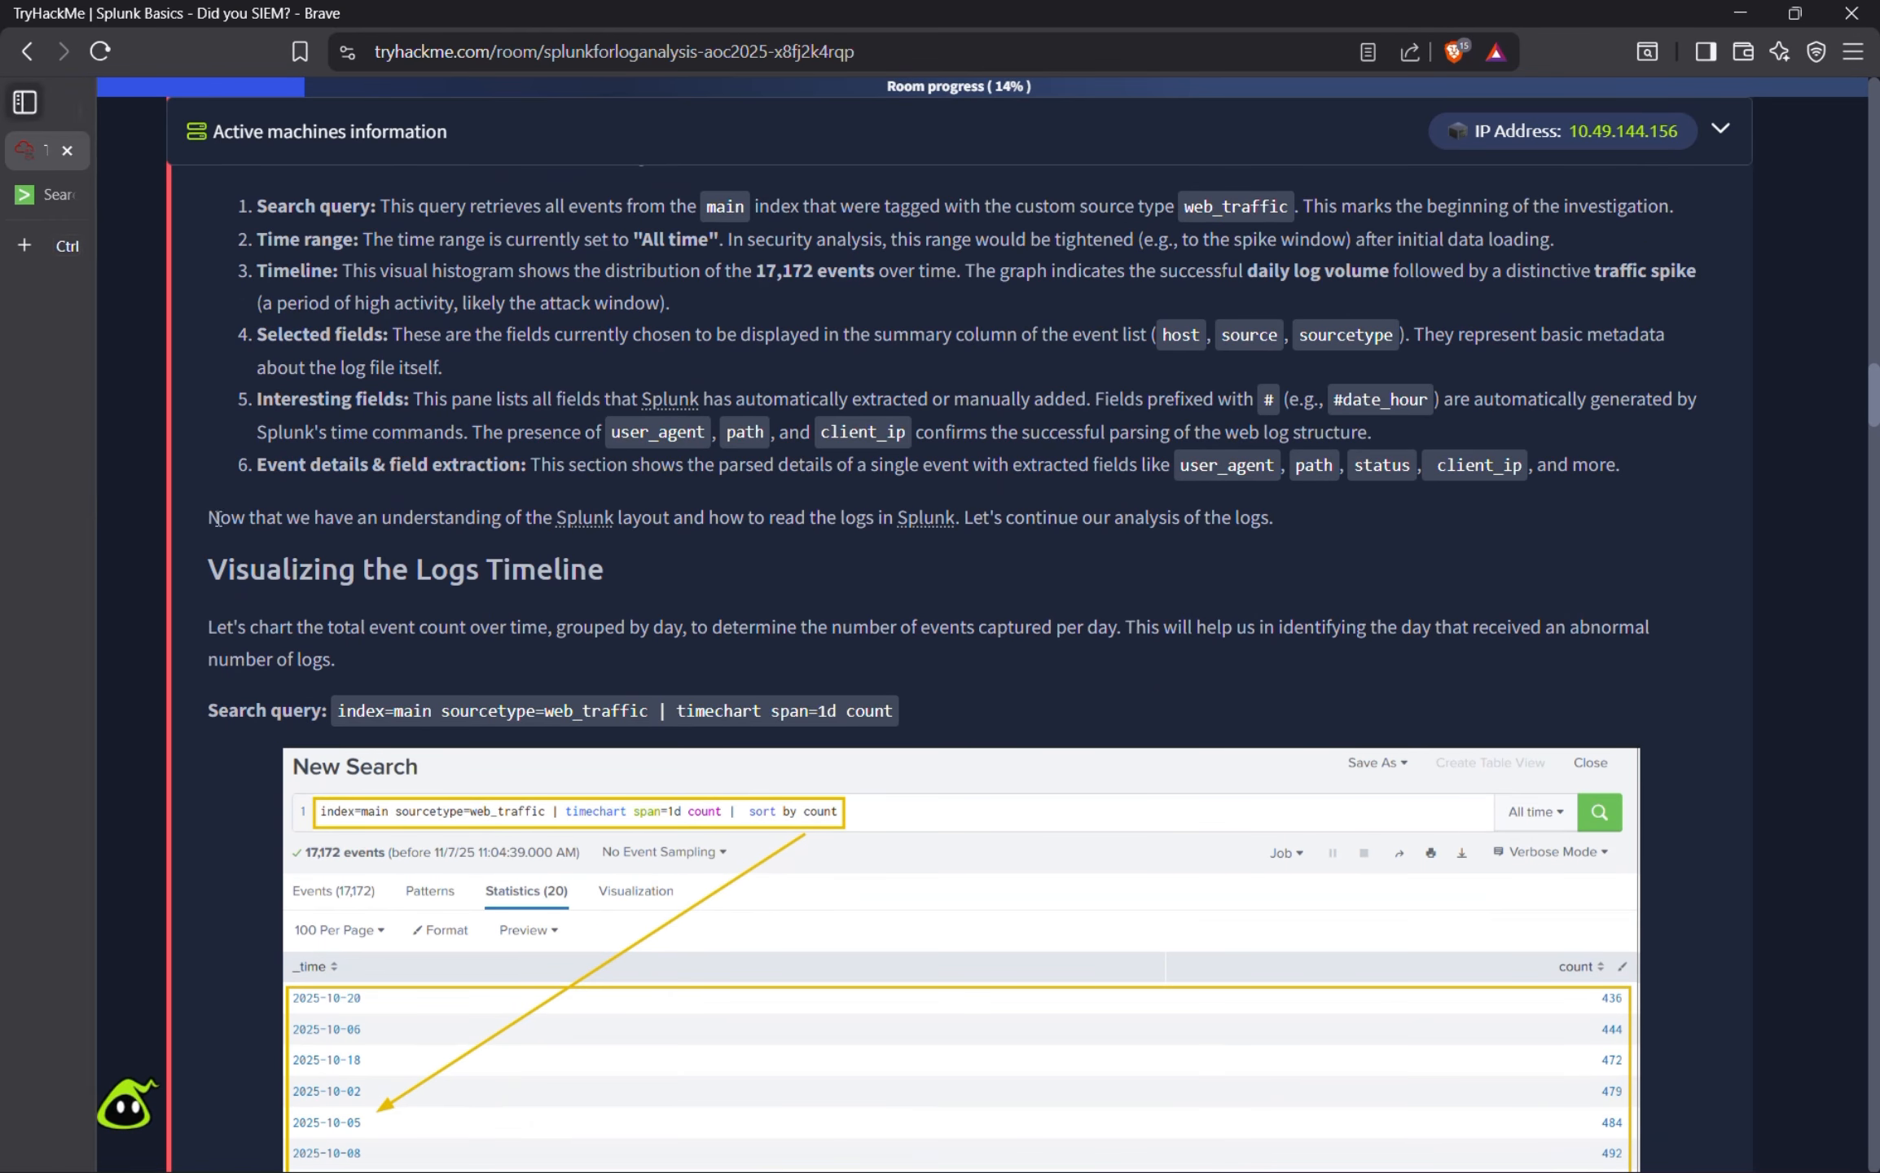
pyautogui.scroll(-2, 277, 600)
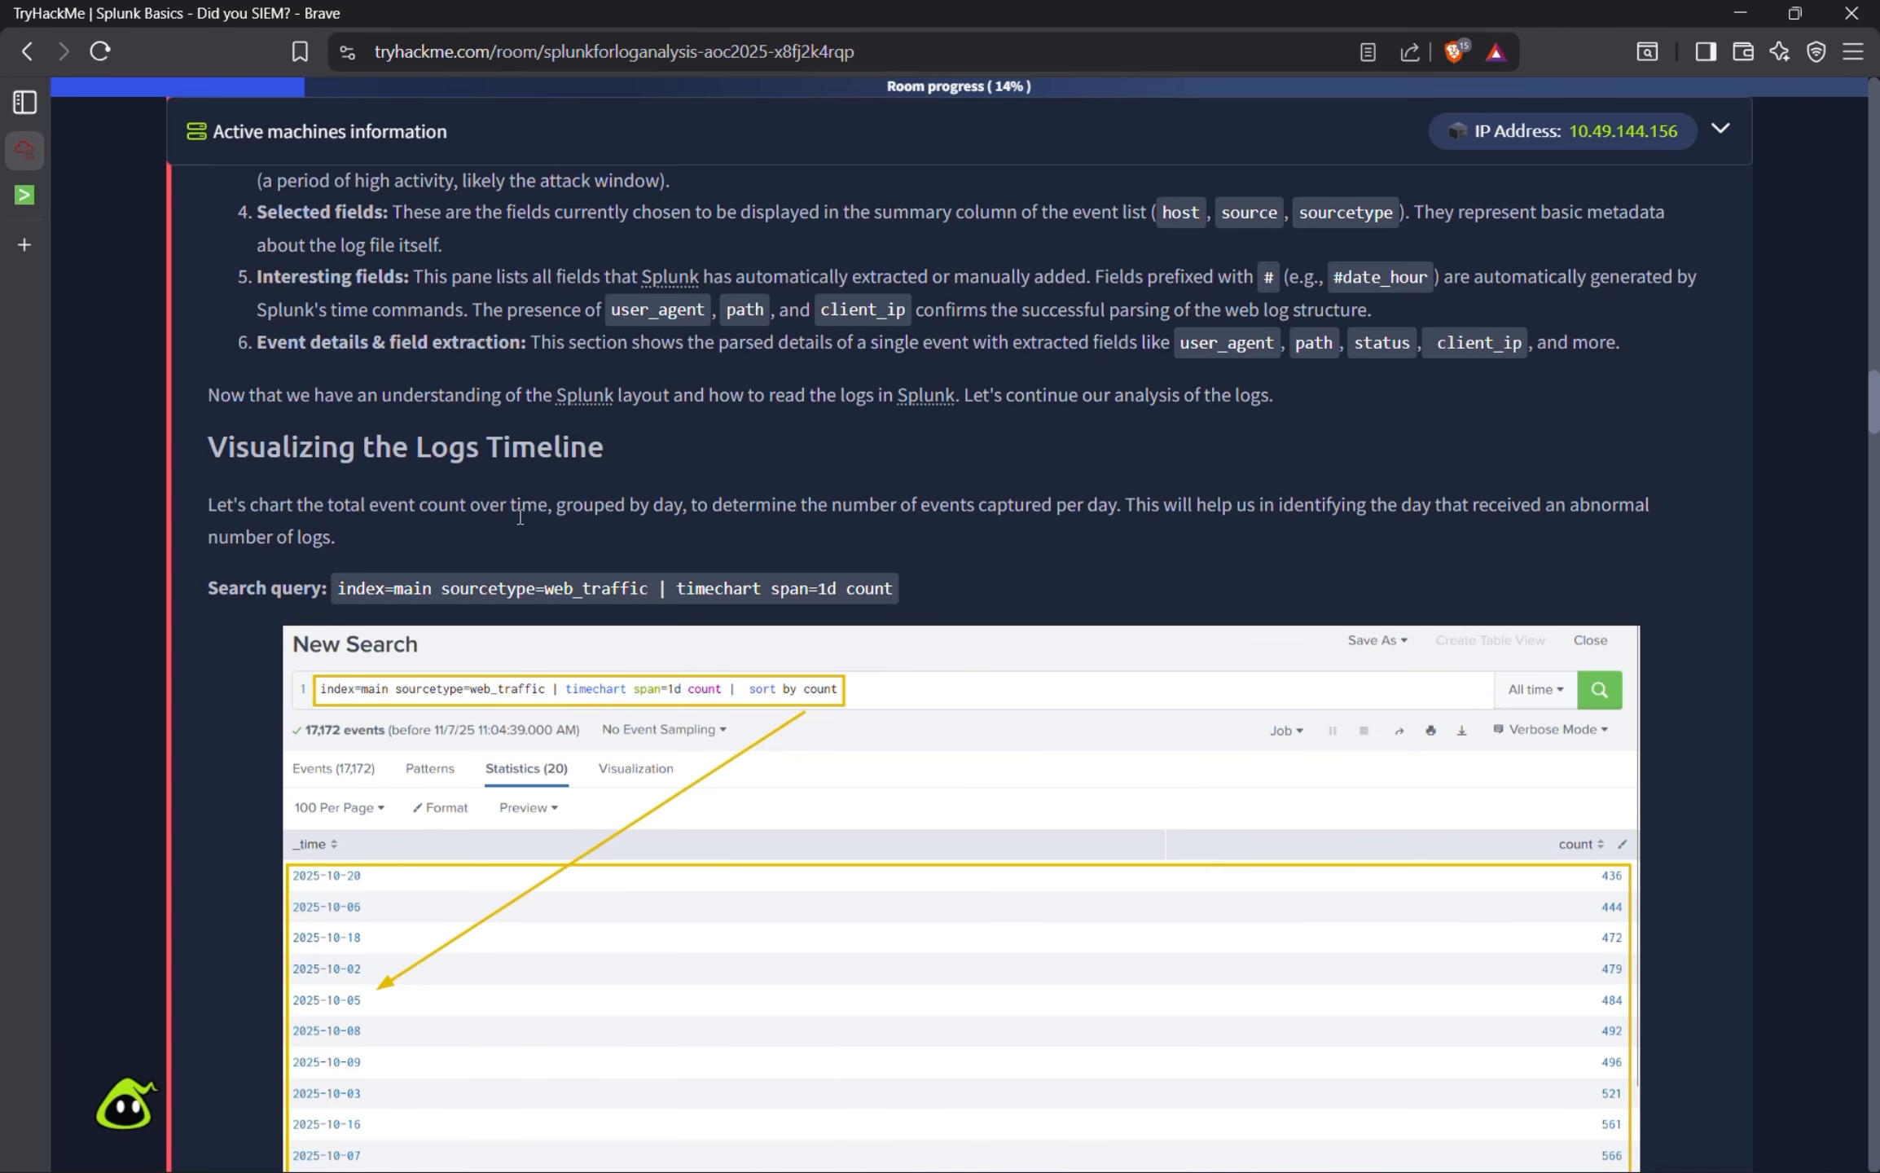
pyautogui.scroll(2, 497, 525)
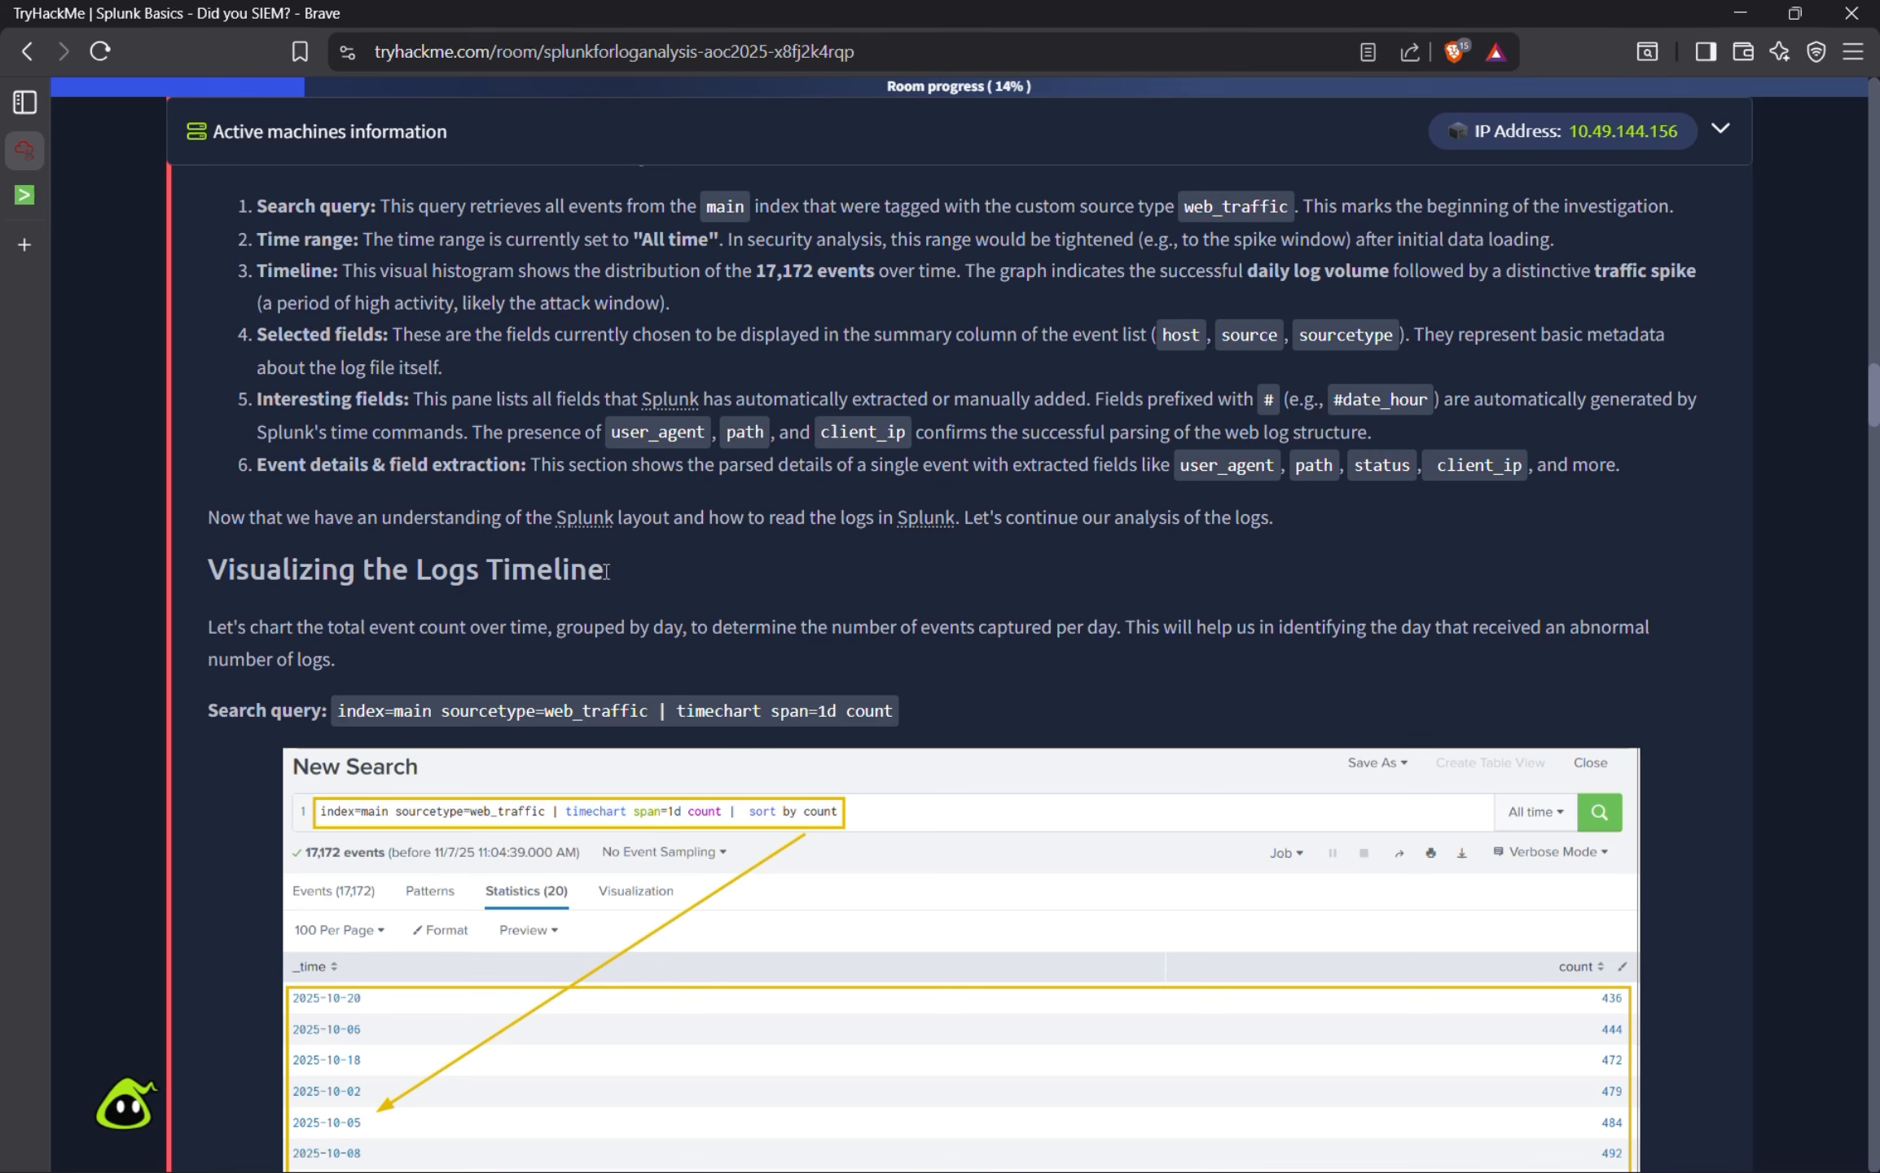
# Add an "Events -" line with the web_traffic search's total event count beneath the sourcetype rows in the Notepad notes, and minimize Notepad.
pyautogui.click(32, 194)
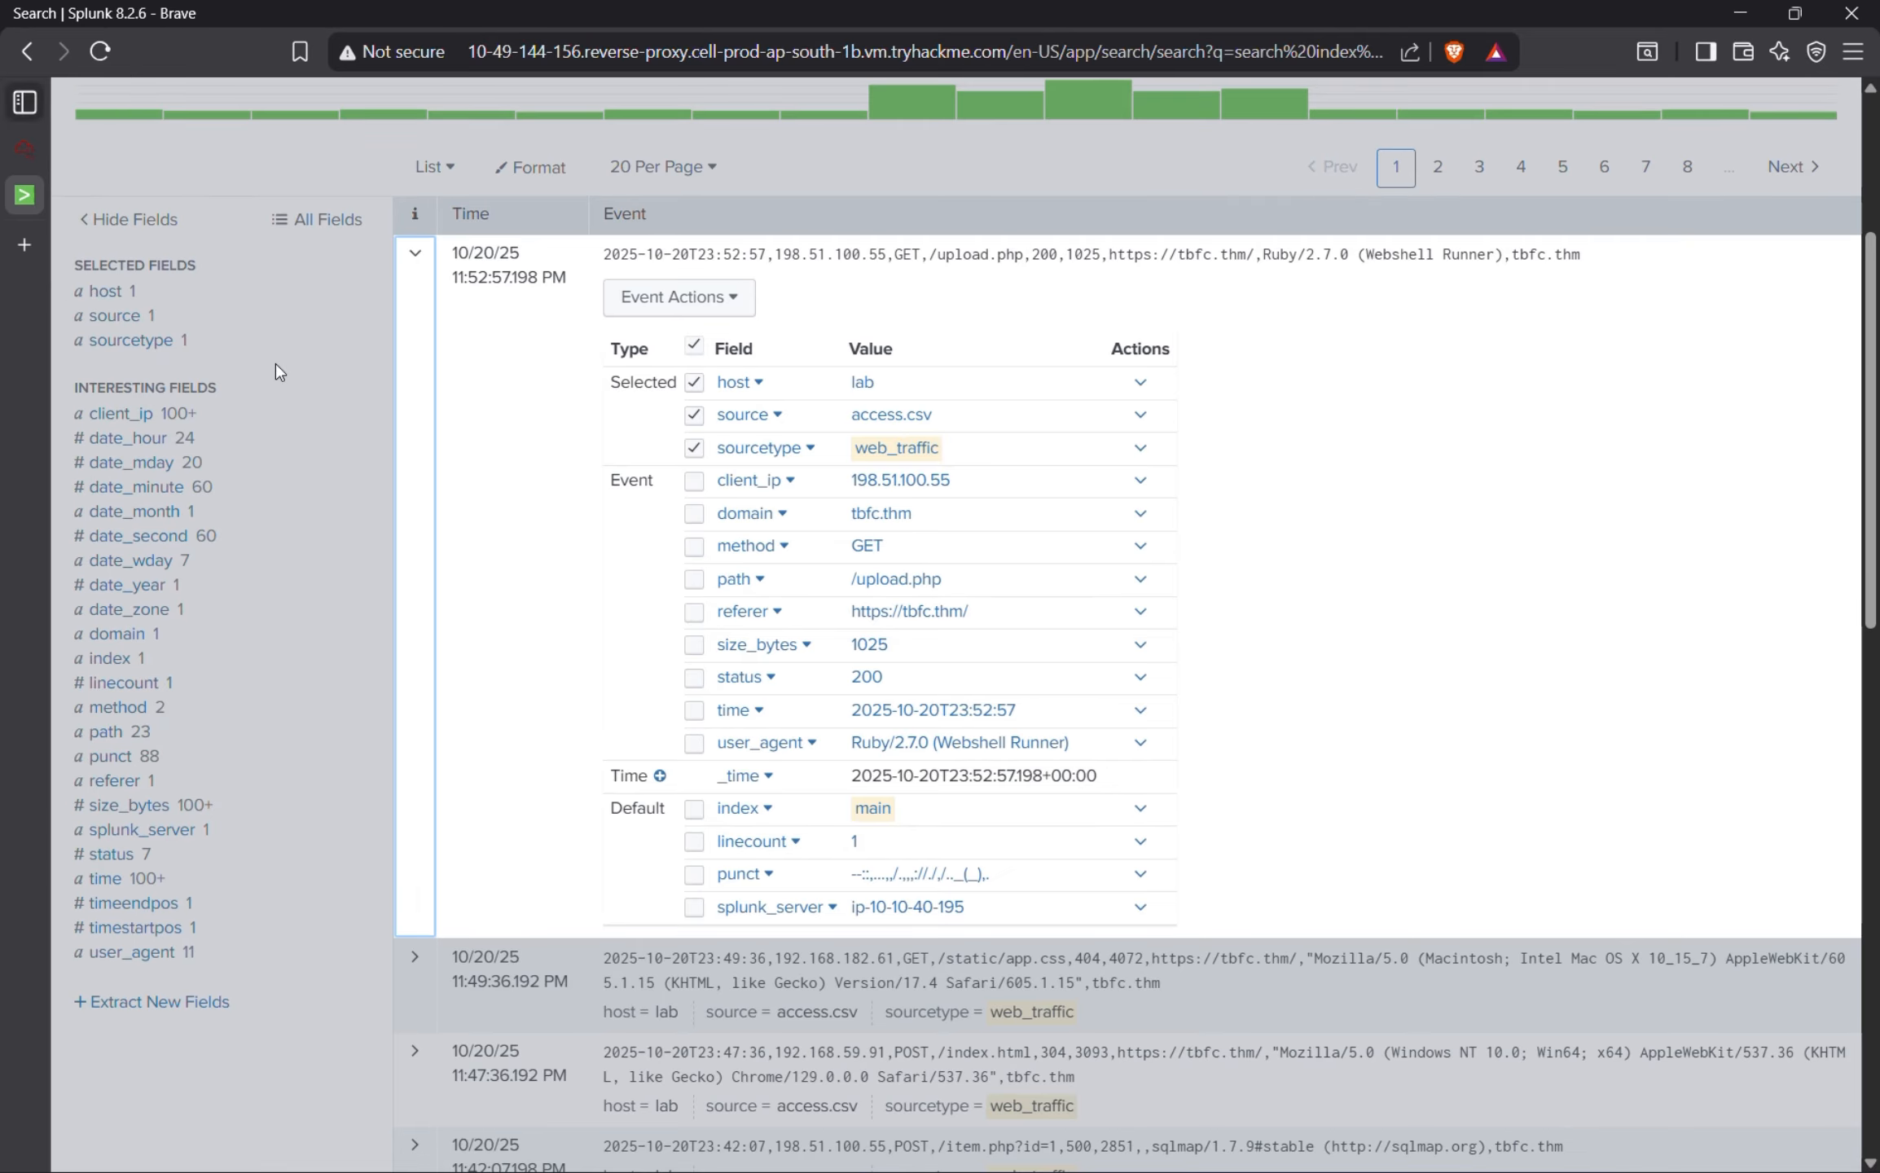
pyautogui.scroll(3, 275, 362)
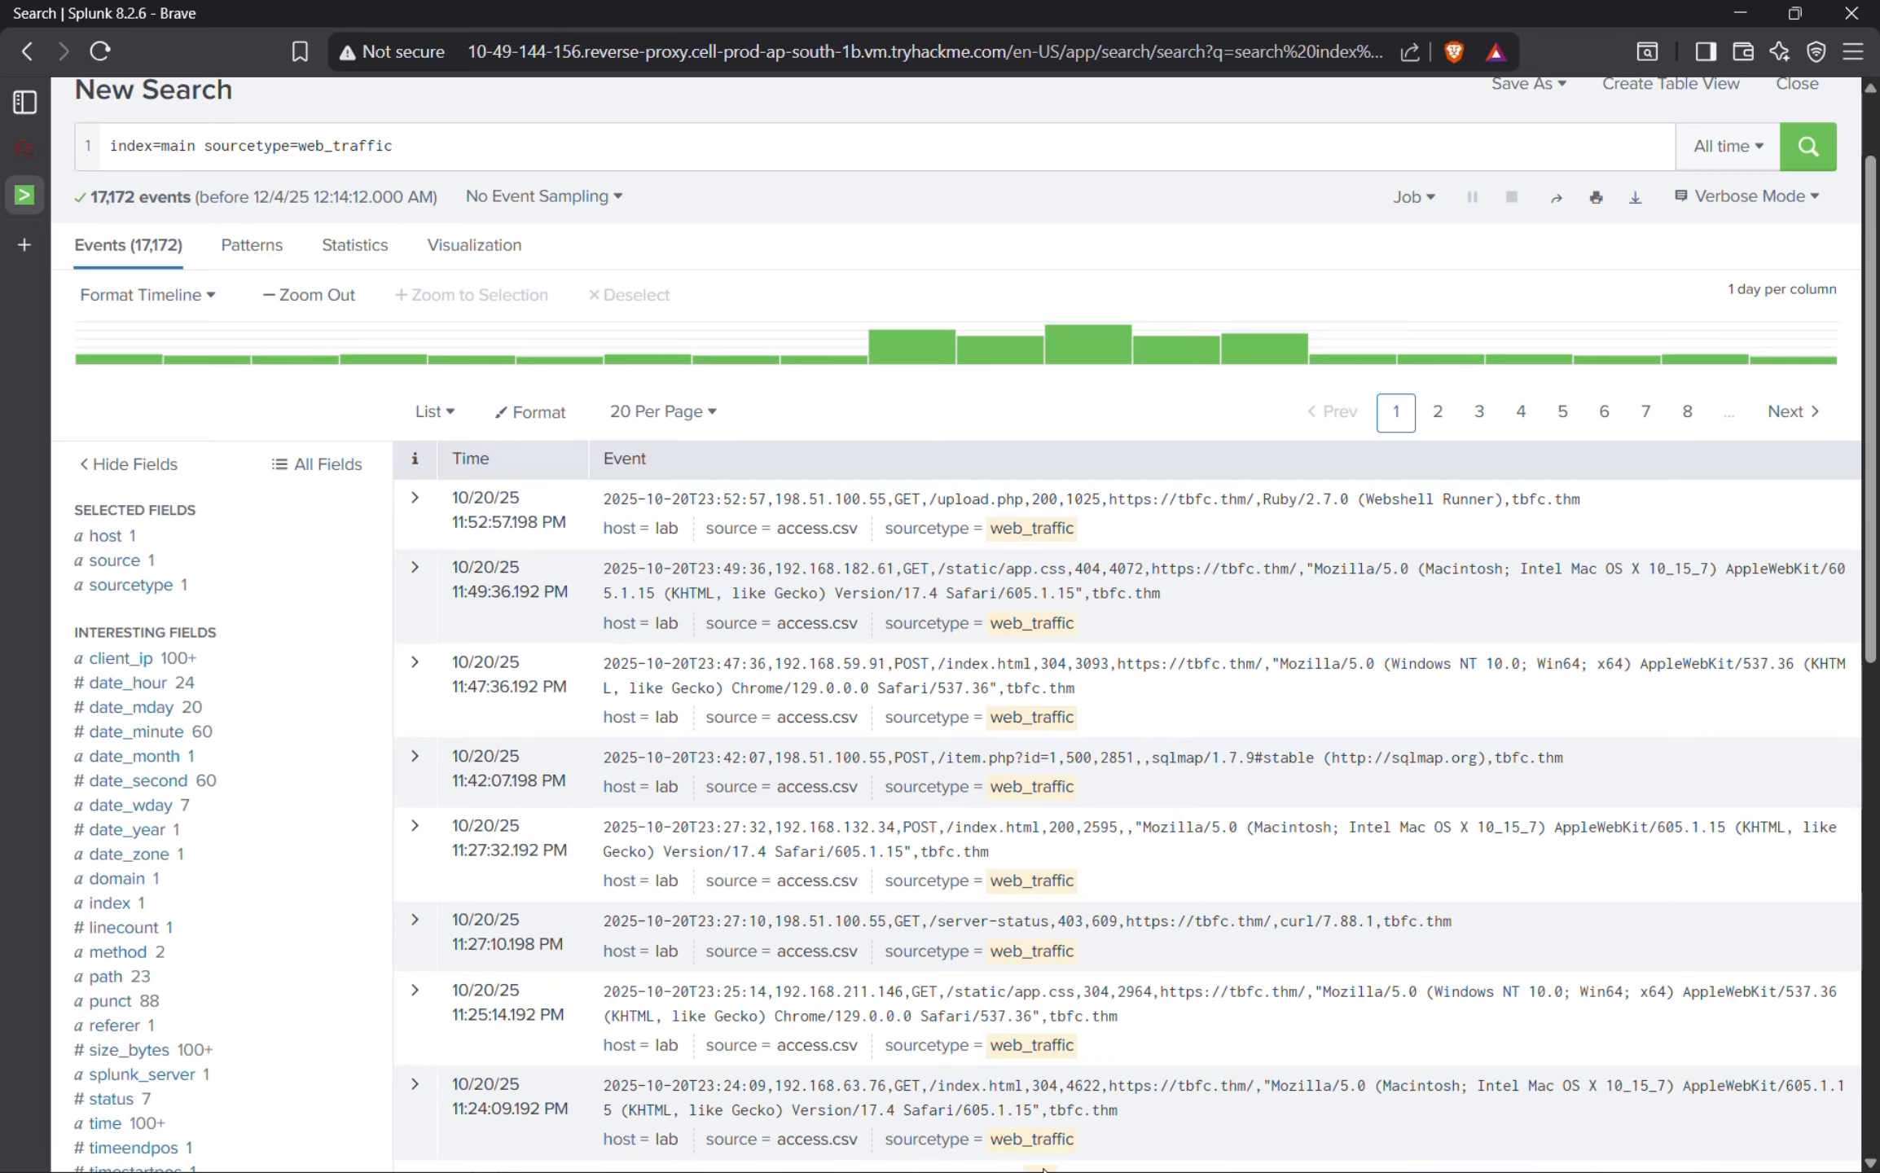
pyautogui.press('super')
pyautogui.click(1128, 1144)
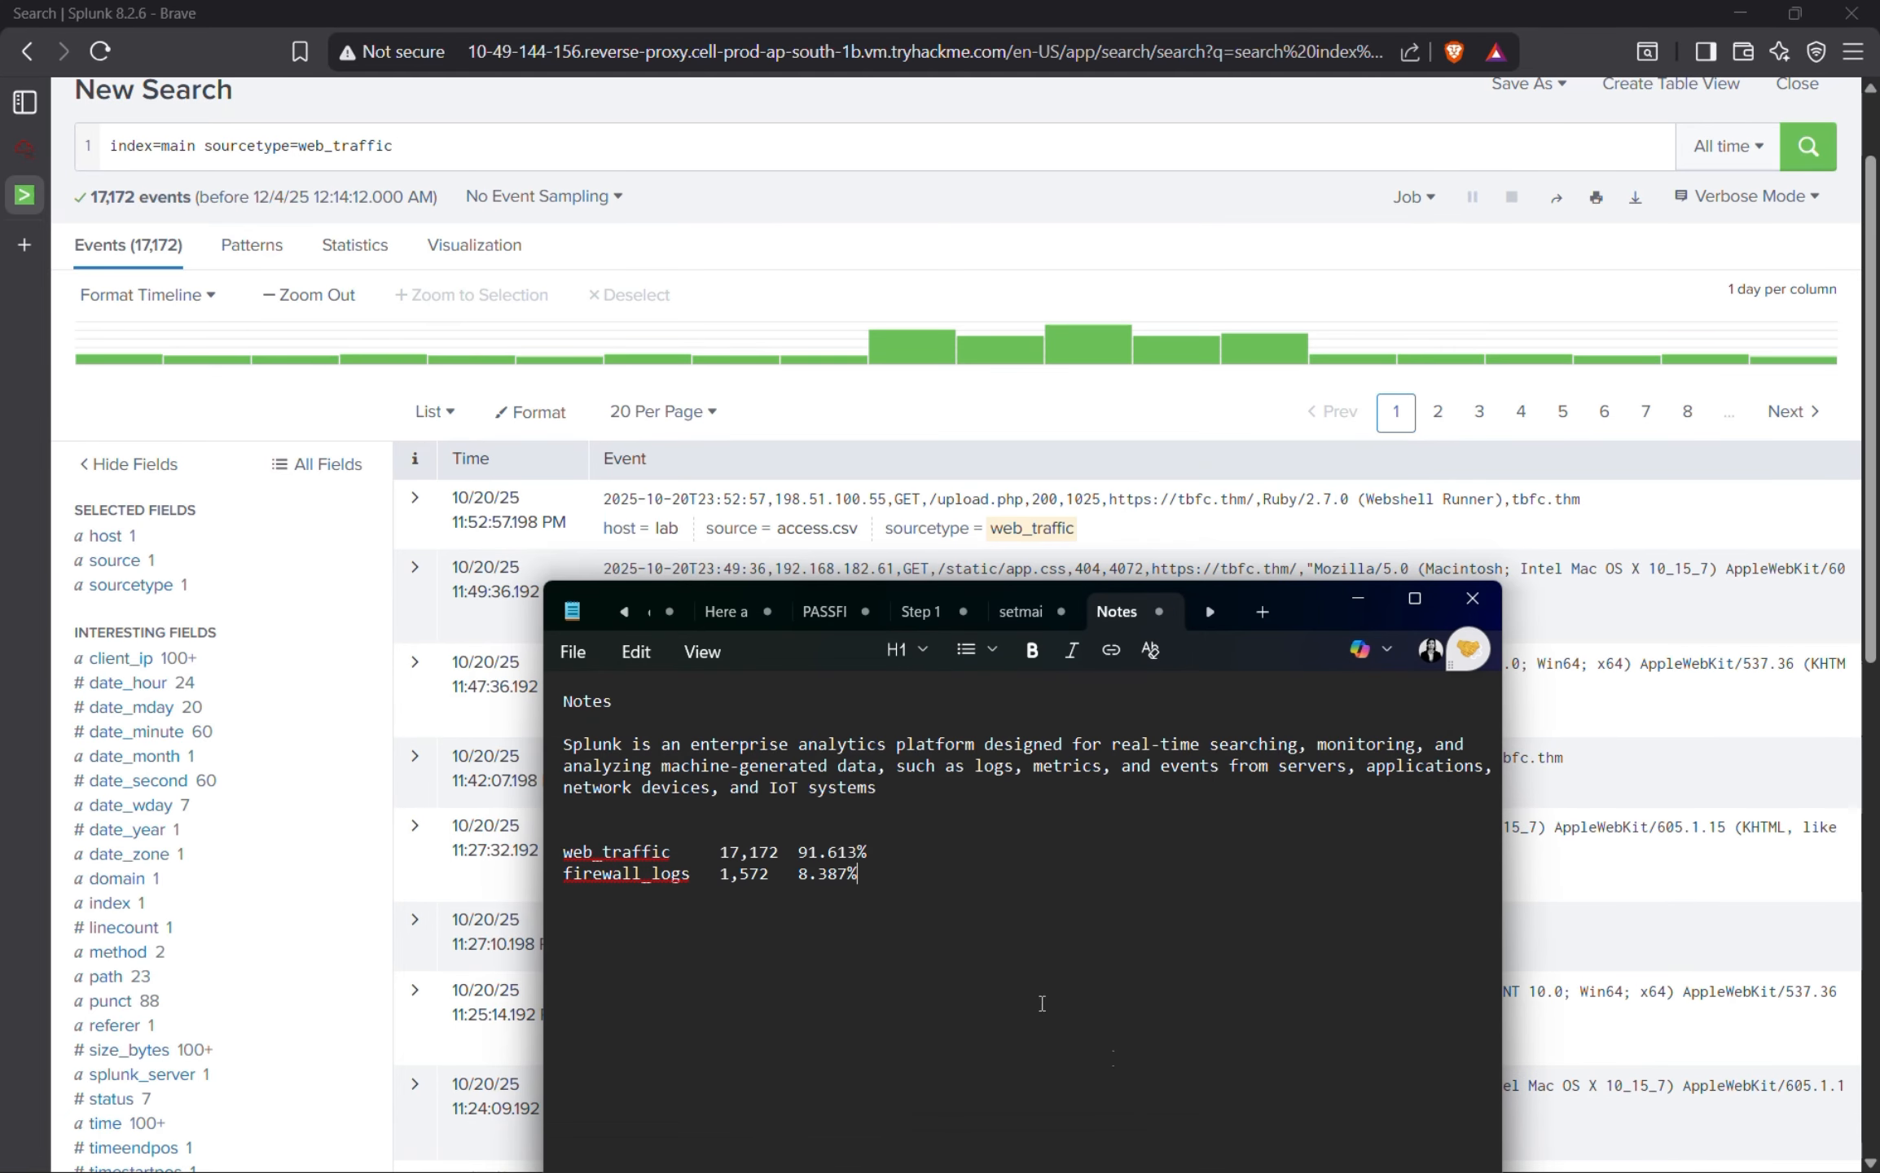
pyautogui.press('Return')
pyautogui.press('Return')
pyautogui.write('Events')
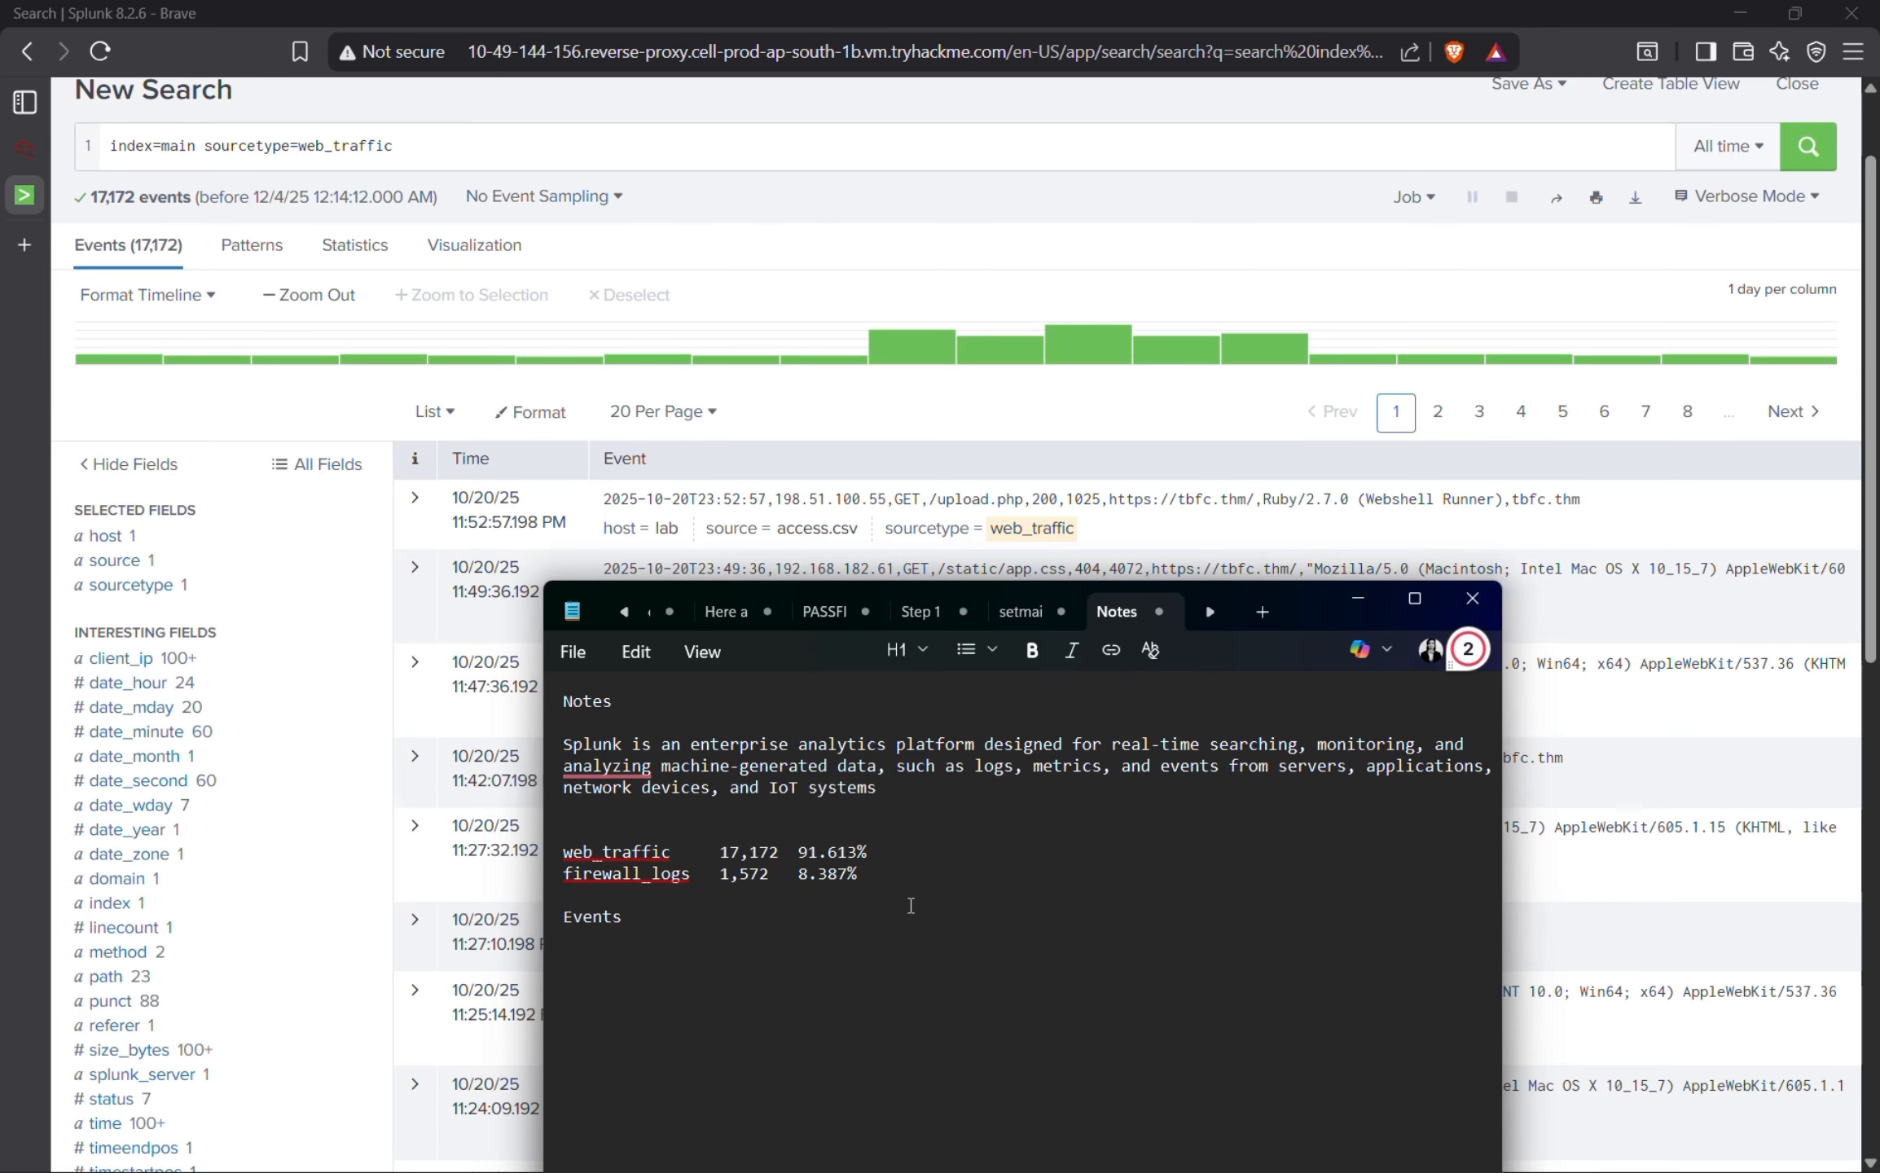
pyautogui.write(' - 17,712')
pyautogui.click(1358, 601)
# Copy timechart span=1d count from the search query in the TryHackMe room's Visualizing the Logs Timeline section.
pyautogui.click(53, 146)
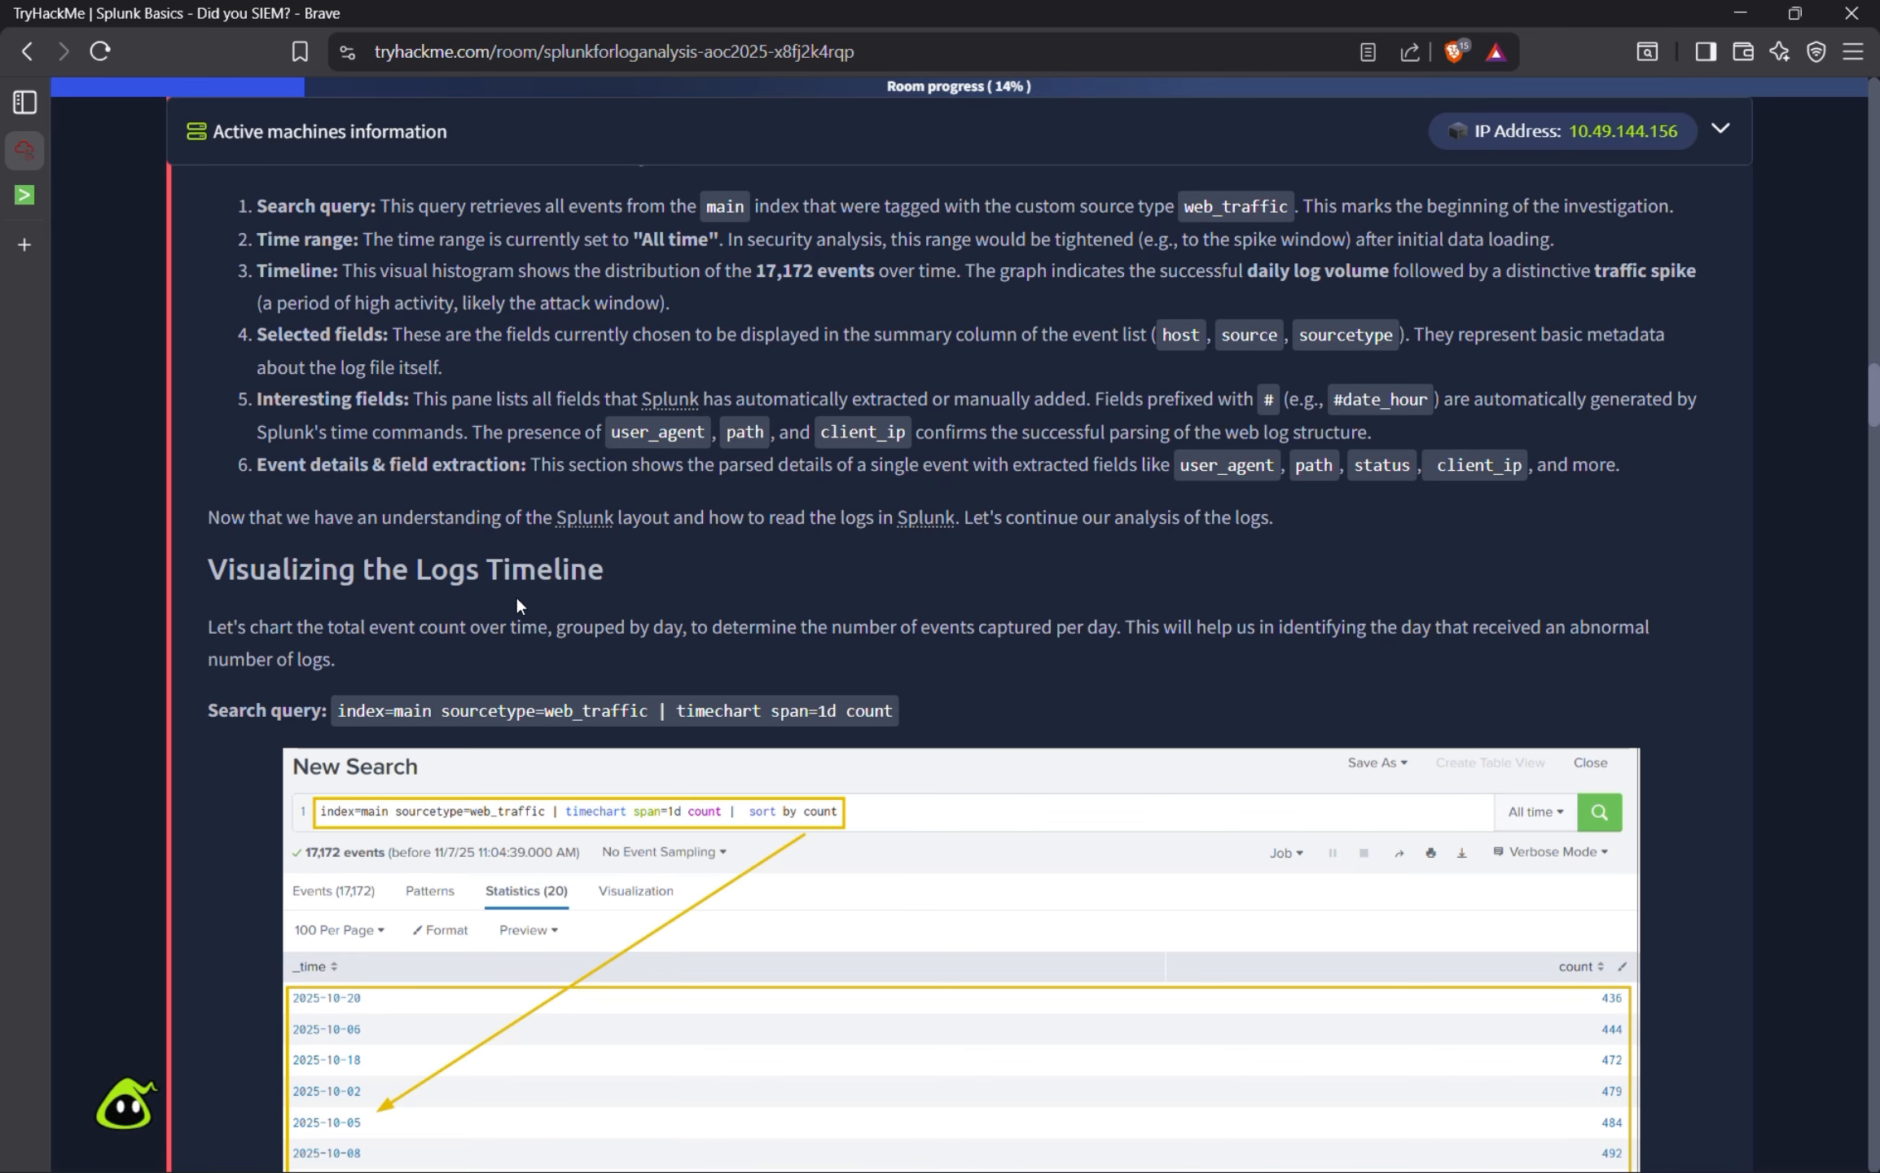
pyautogui.scroll(-3, 490, 605)
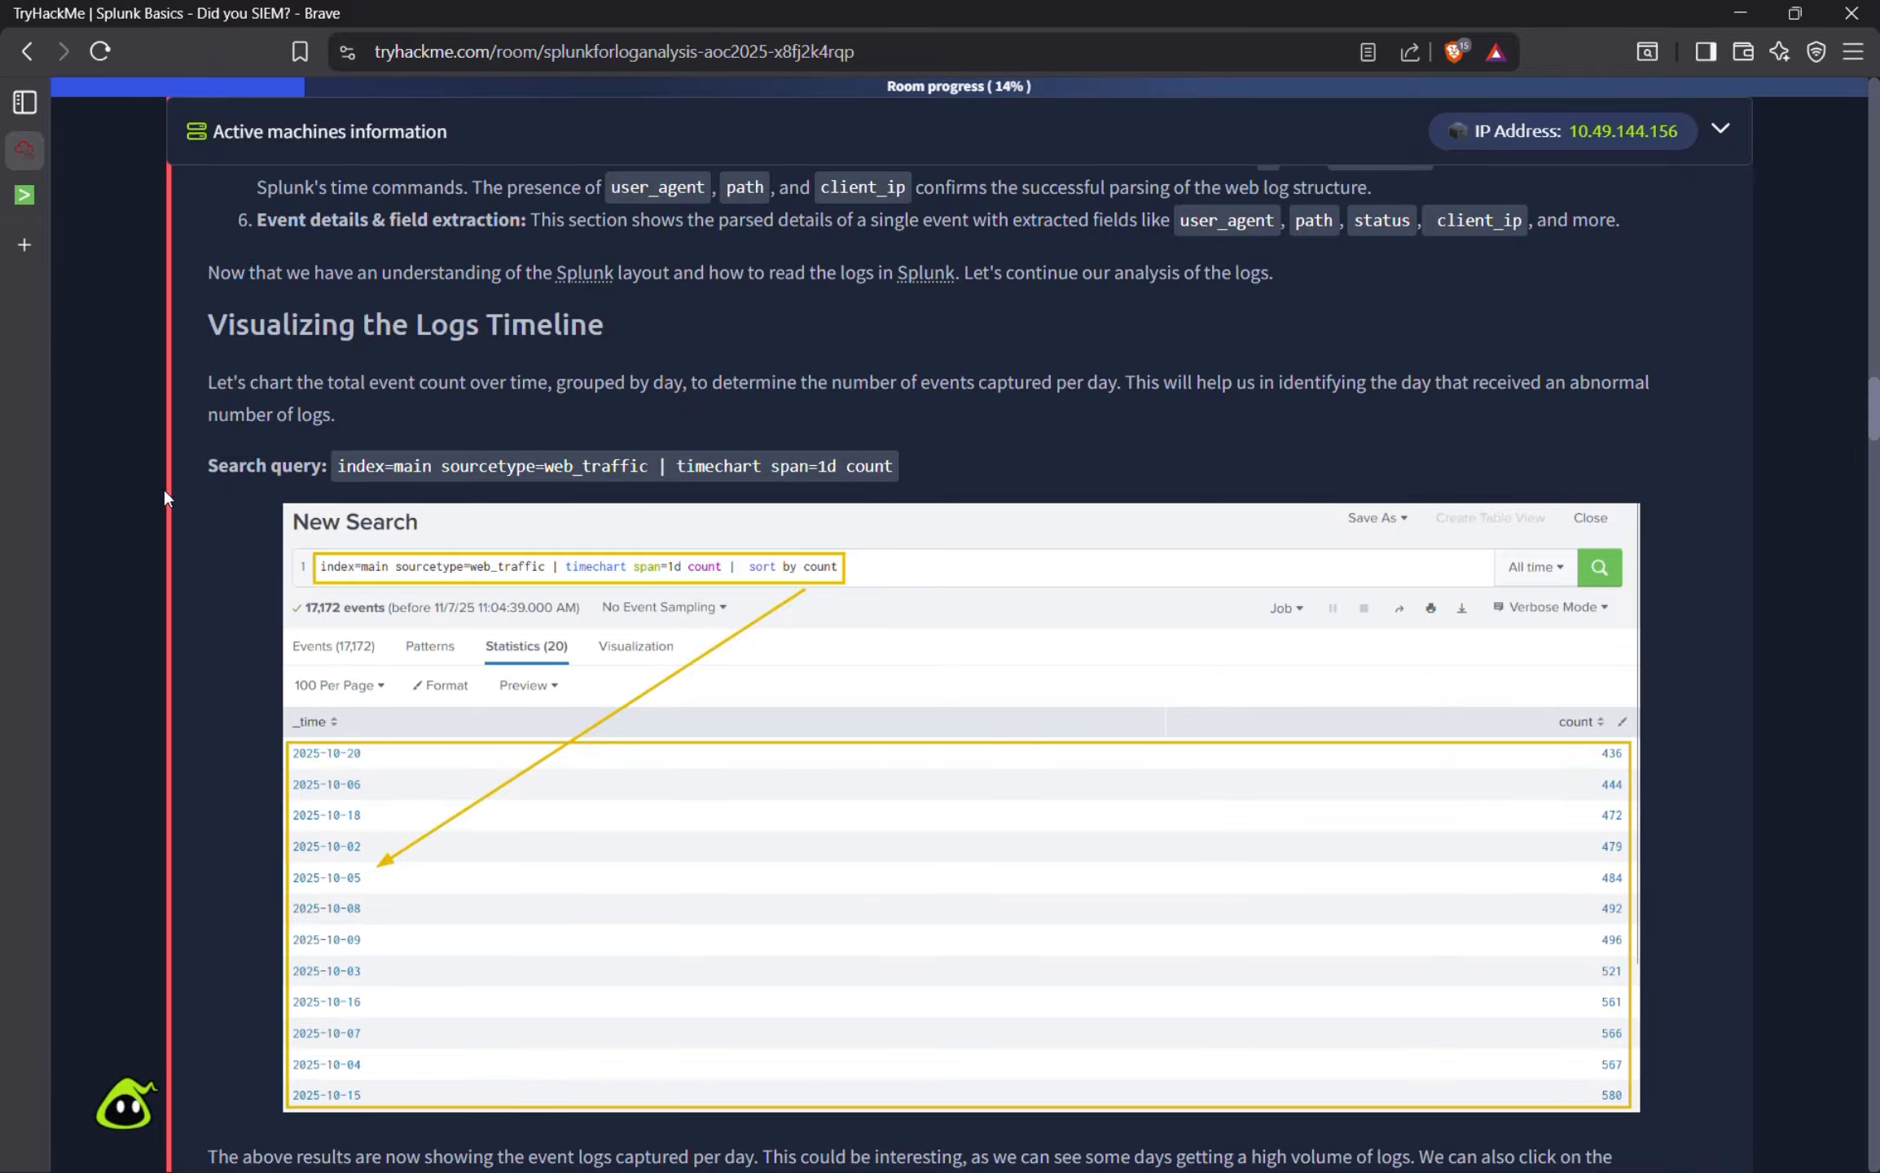
pyautogui.moveTo(681, 473); pyautogui.dragTo(900, 479)
pyautogui.hotkey('ctrl', 'c')
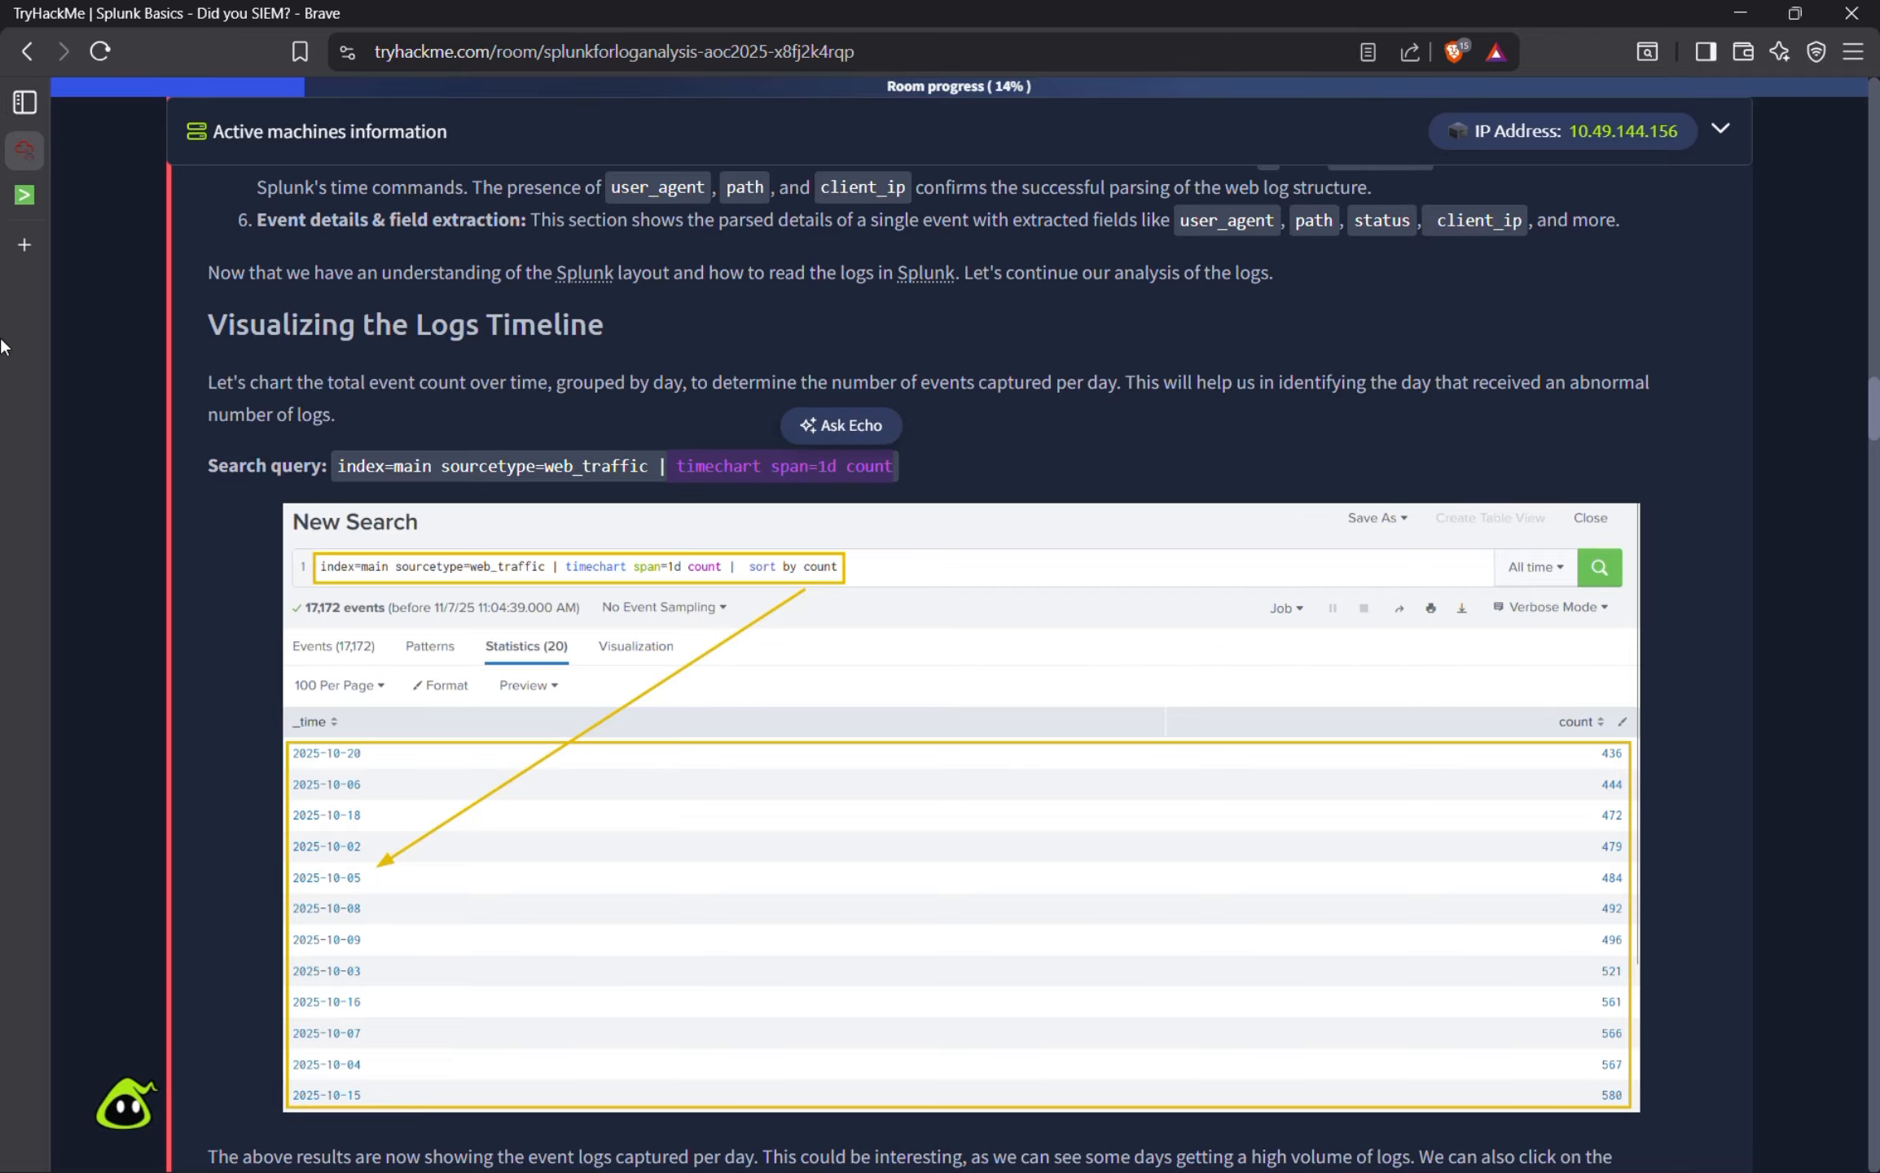
# Append | timechart span=1d count on a new line of the web_traffic search in Splunk, and run the search.
pyautogui.click(72, 191)
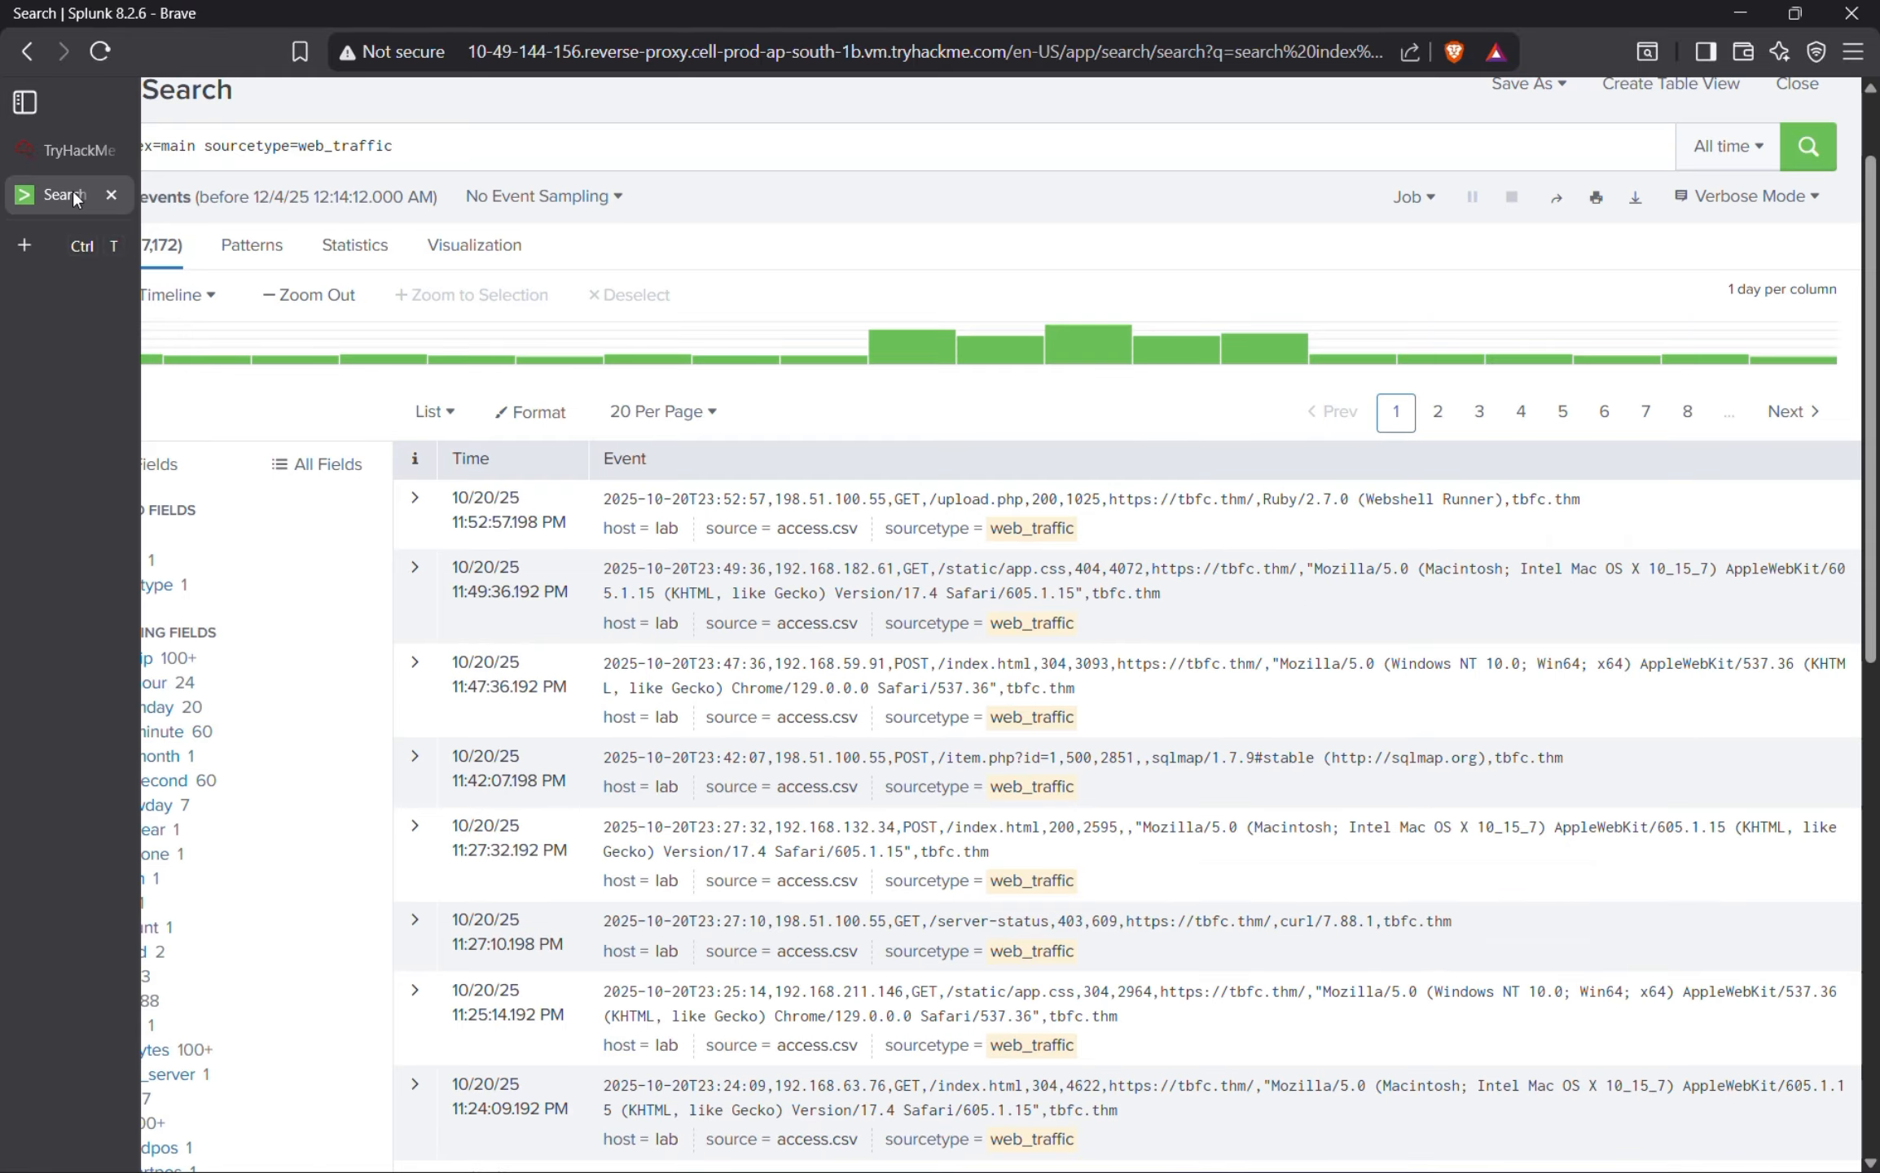
pyautogui.click(529, 165)
pyautogui.hotkey('shift', 'Return')
pyautogui.write('|')
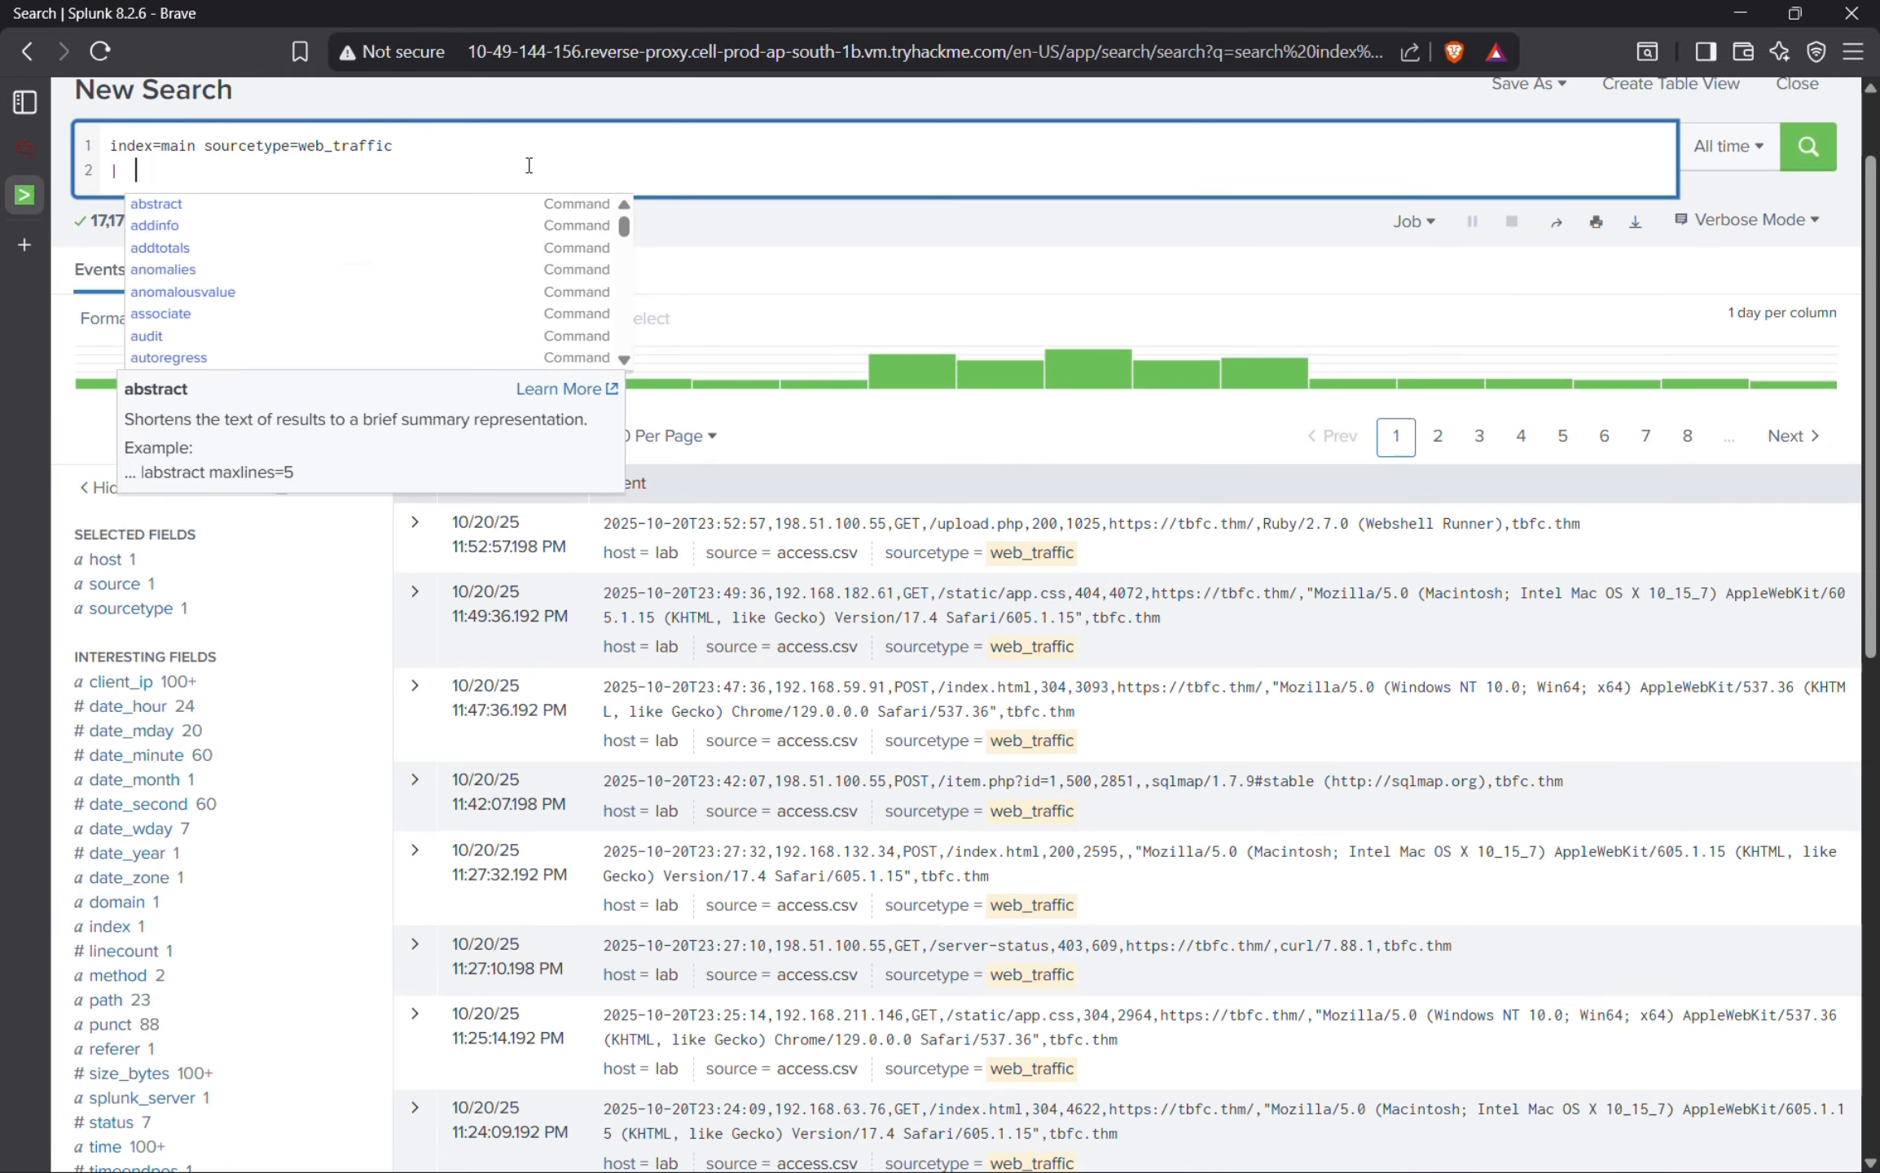
pyautogui.press('BackSpace')
pyautogui.hotkey('ctrl', 'v')
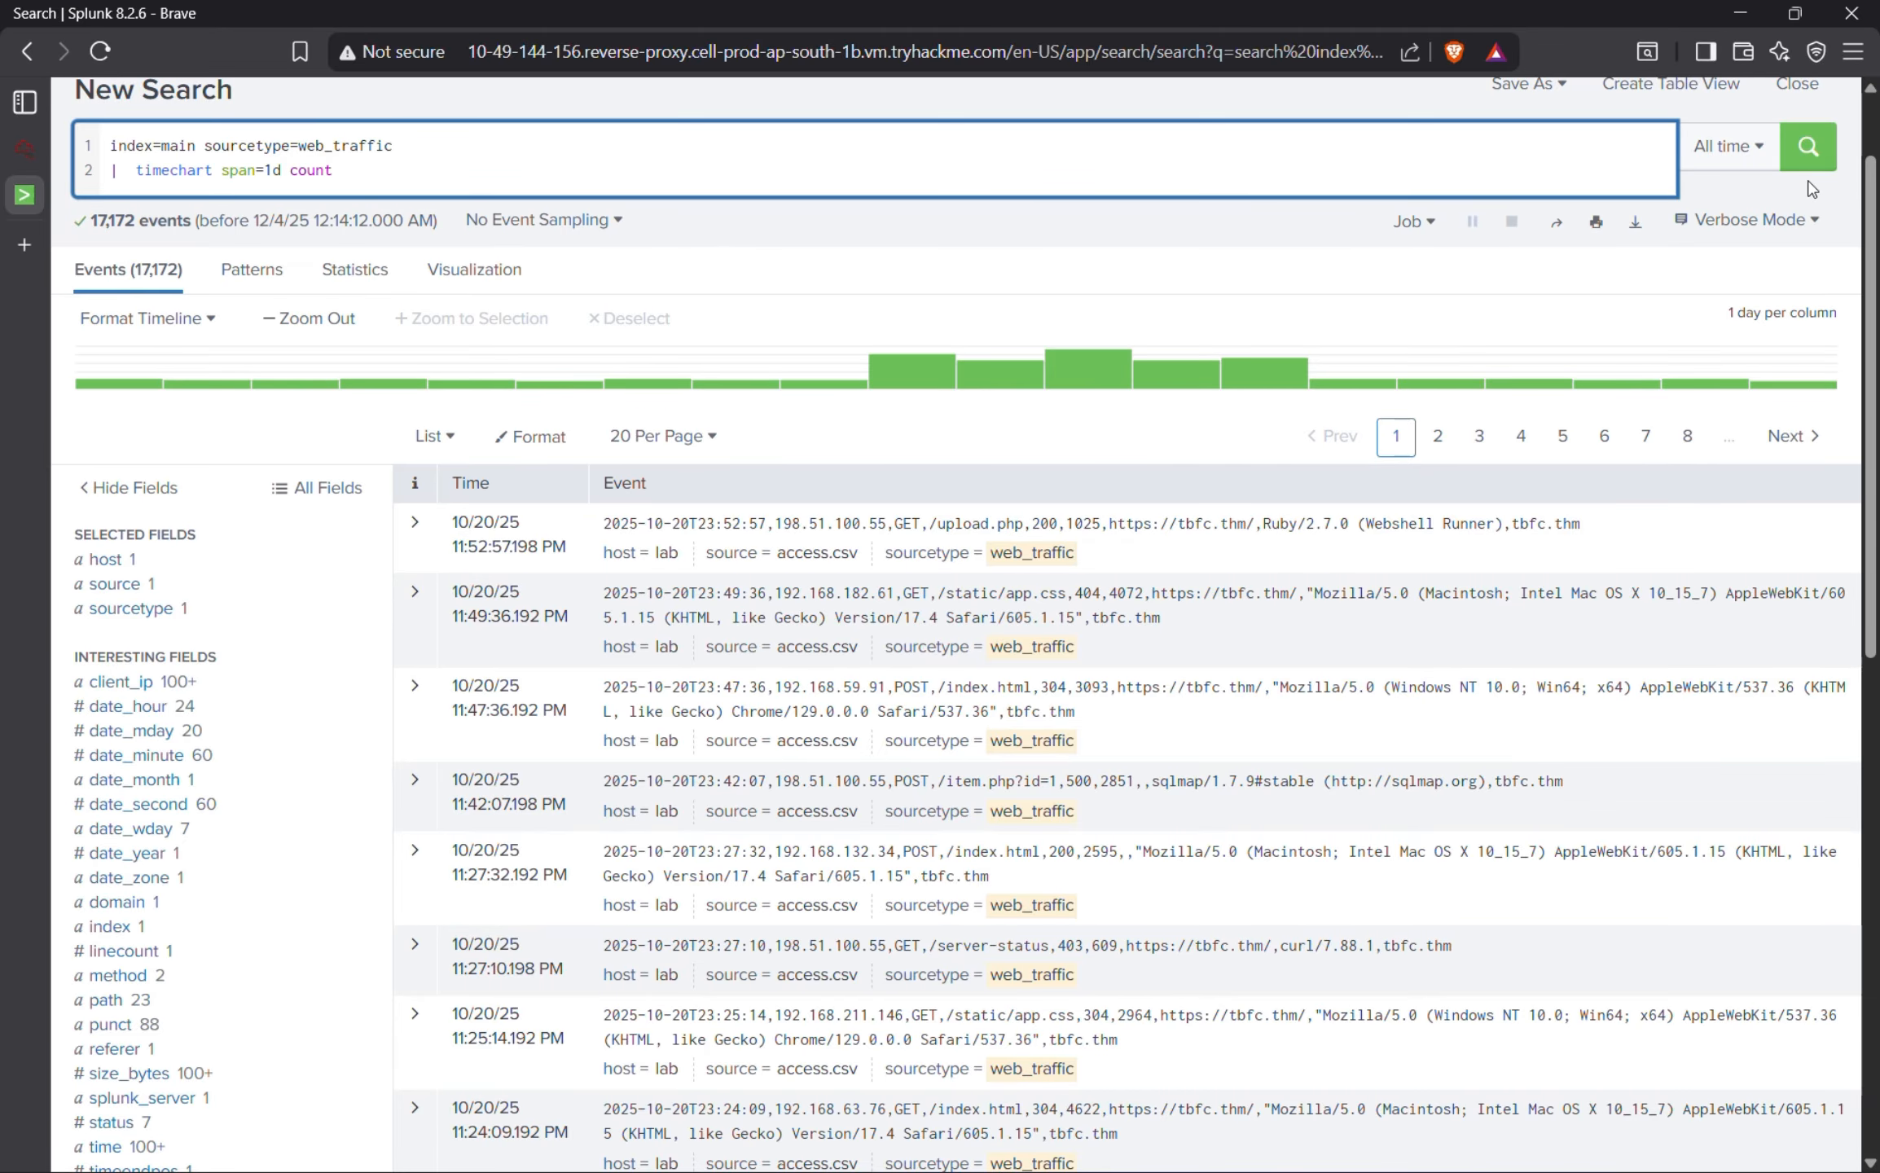
pyautogui.click(1808, 148)
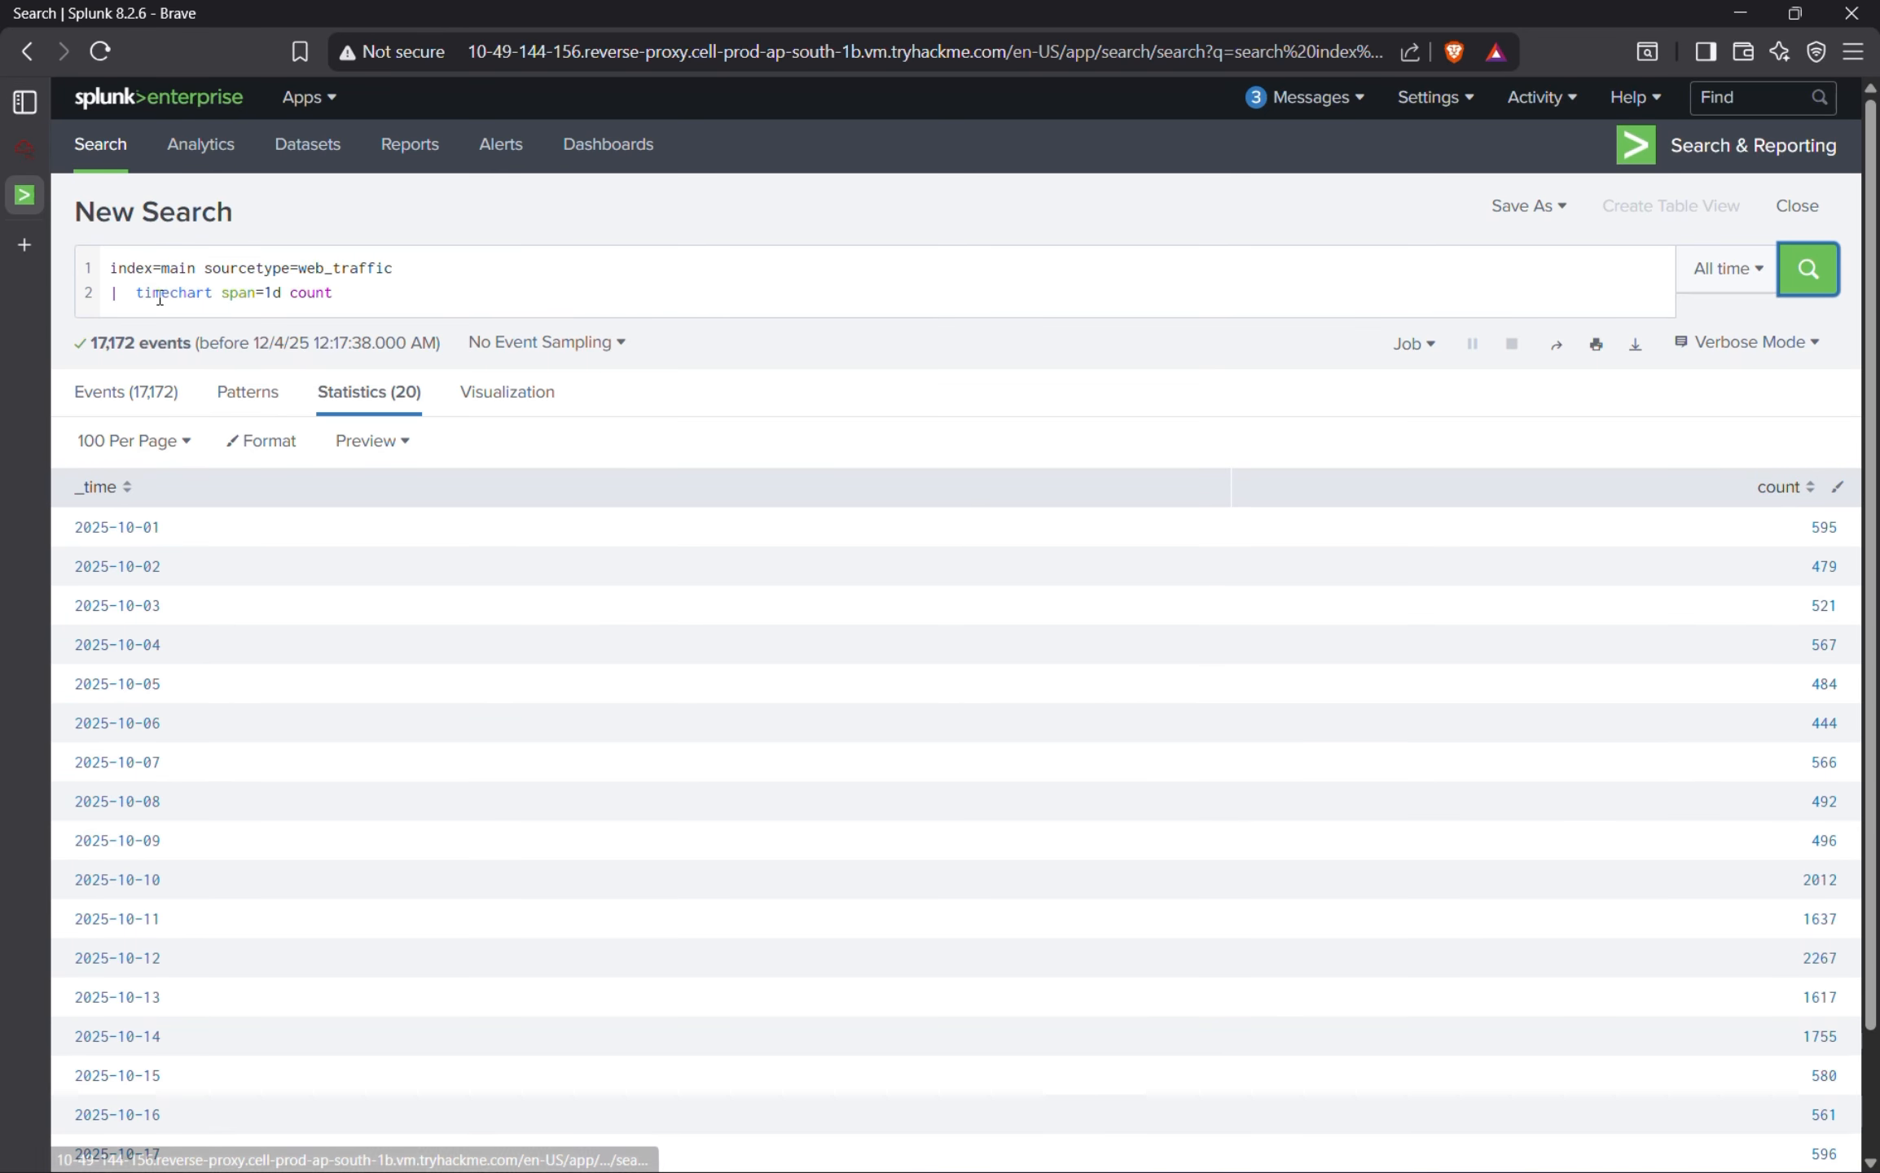
# Check the TryHackMe room's visualization instructions, and display Splunk's daily event counts as a column chart to inspect the October 10–12 bars.
pyautogui.click(30, 154)
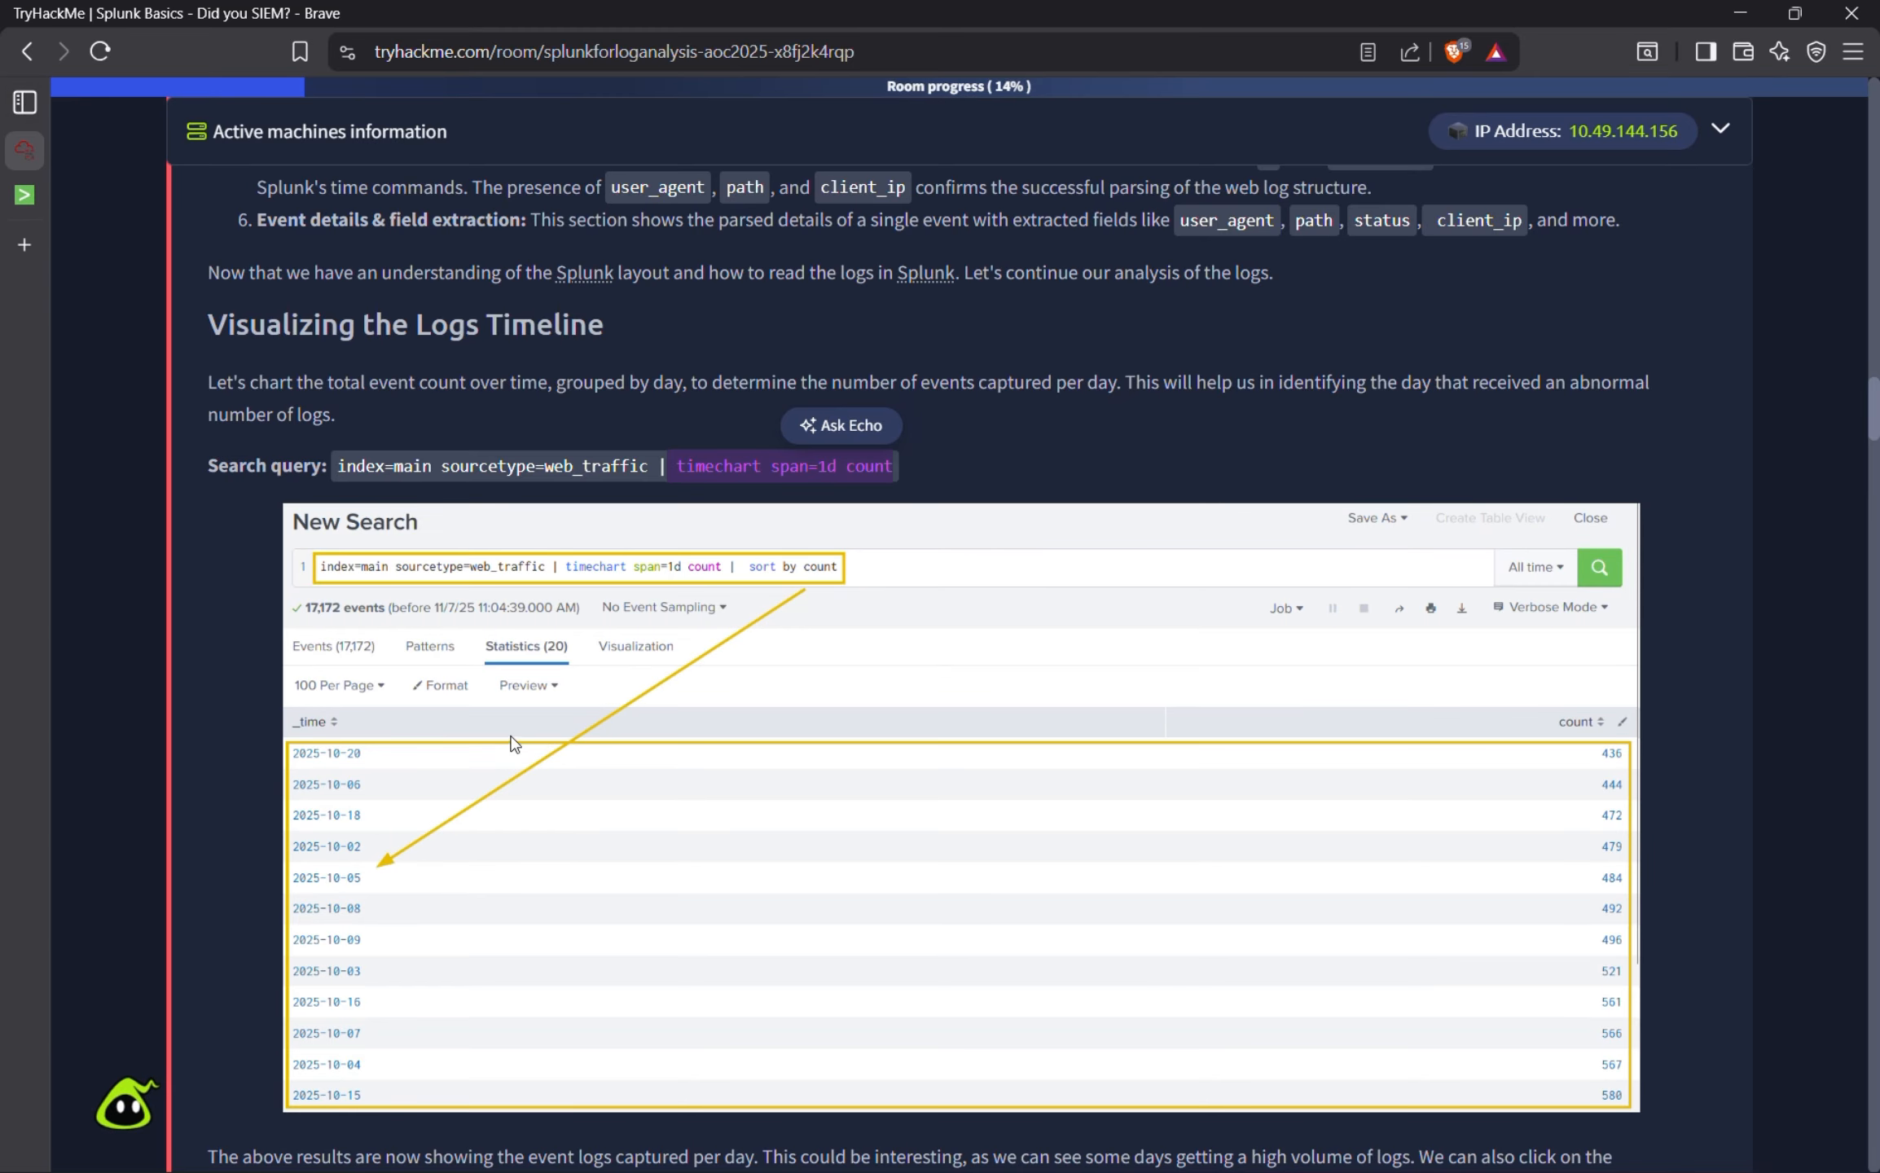
pyautogui.scroll(-5, 513, 746)
pyautogui.scroll(-1, 227, 711)
pyautogui.scroll(-1, 227, 712)
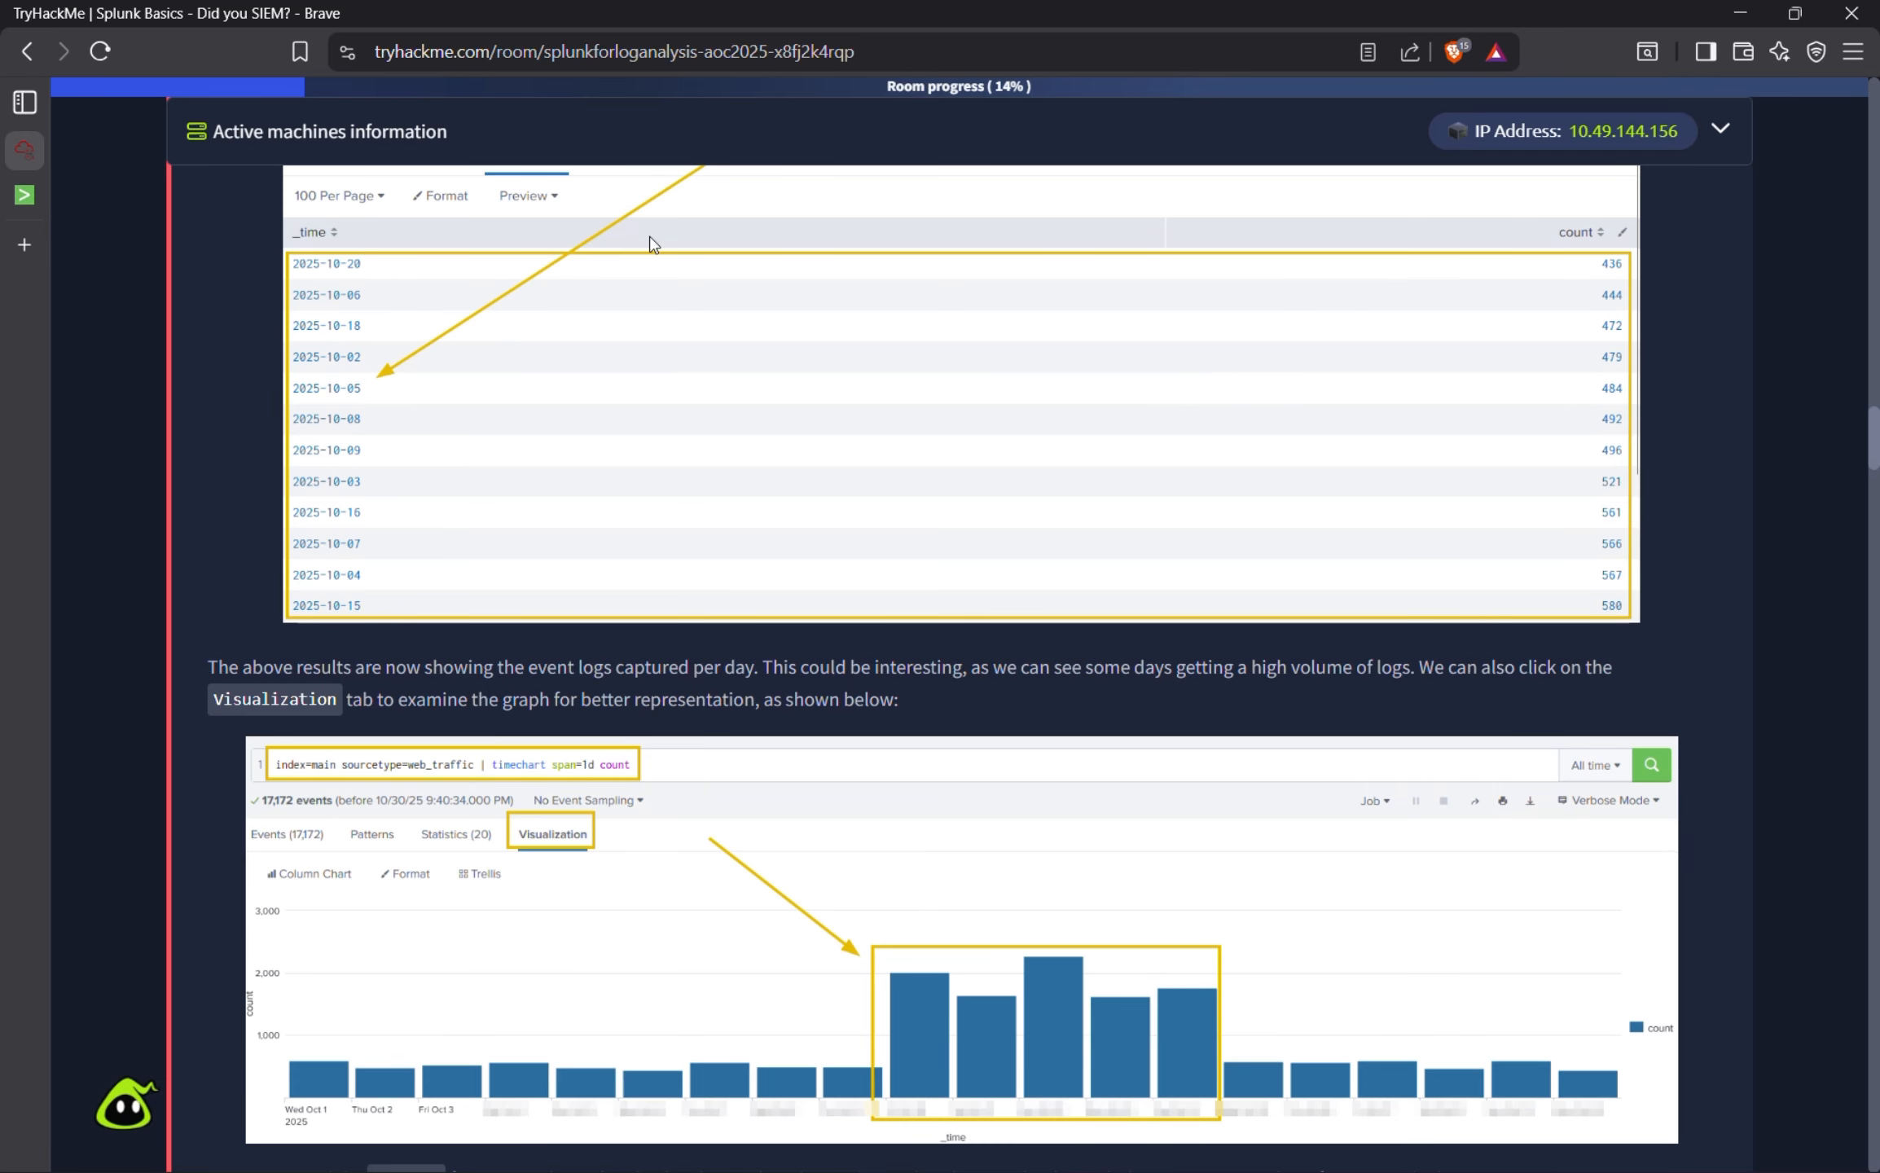
pyautogui.click(33, 199)
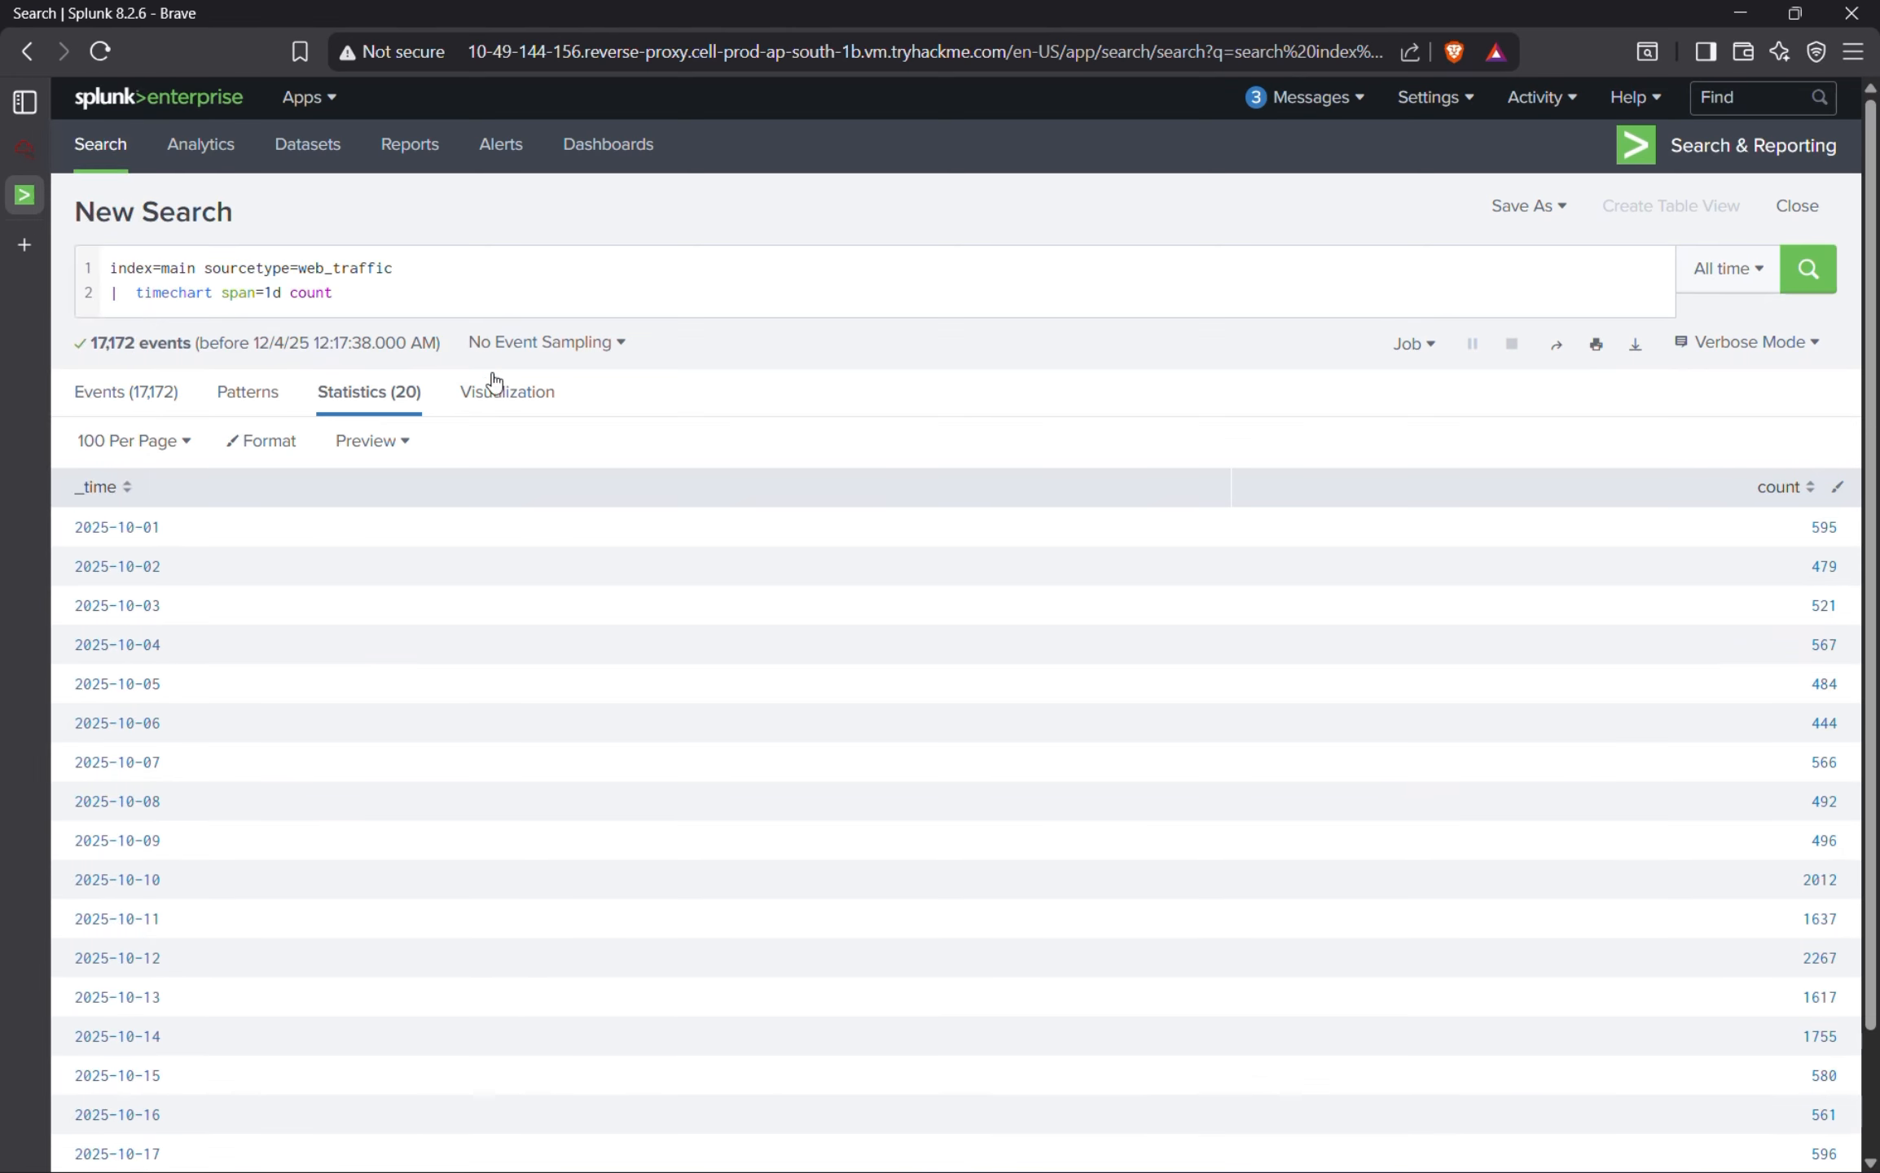
pyautogui.click(495, 392)
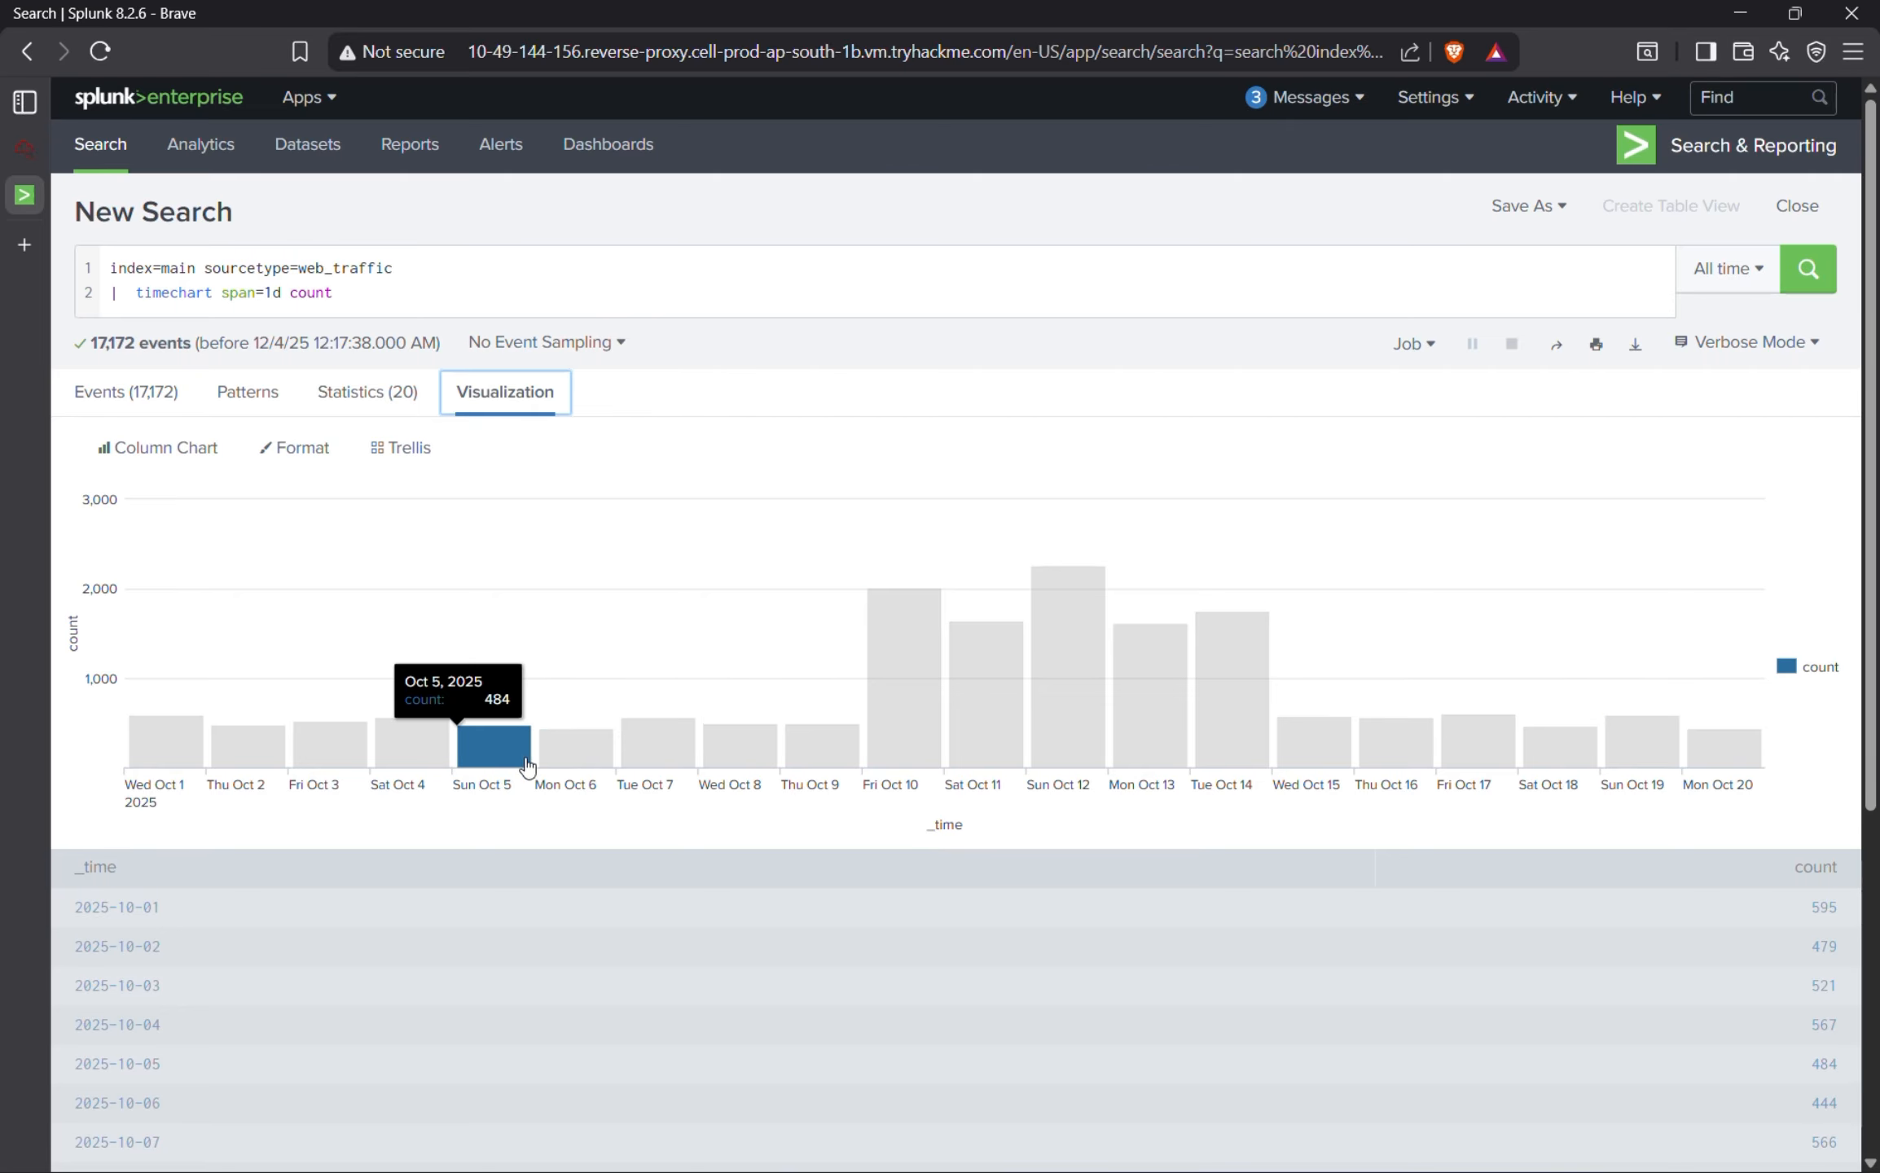
pyautogui.moveTo(922, 757)
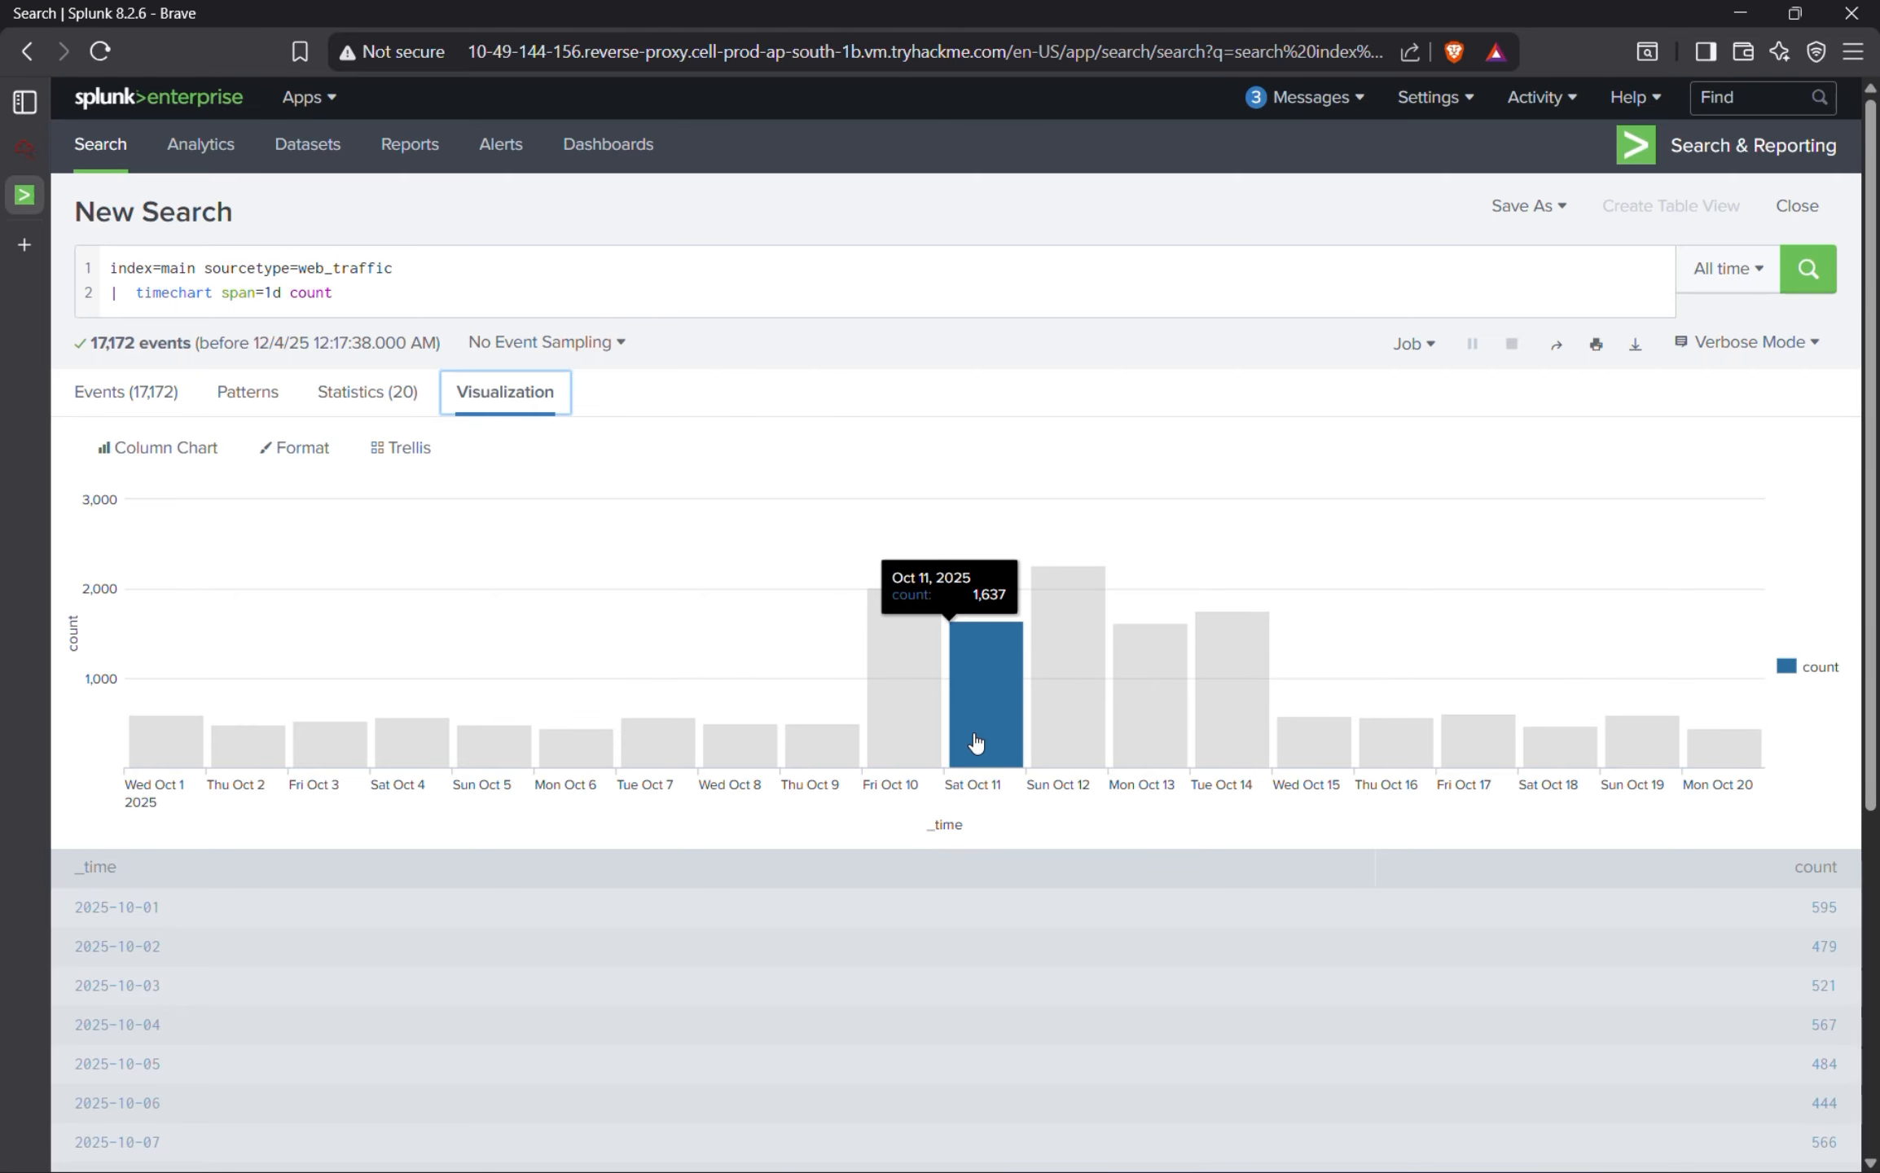
pyautogui.moveTo(1057, 731)
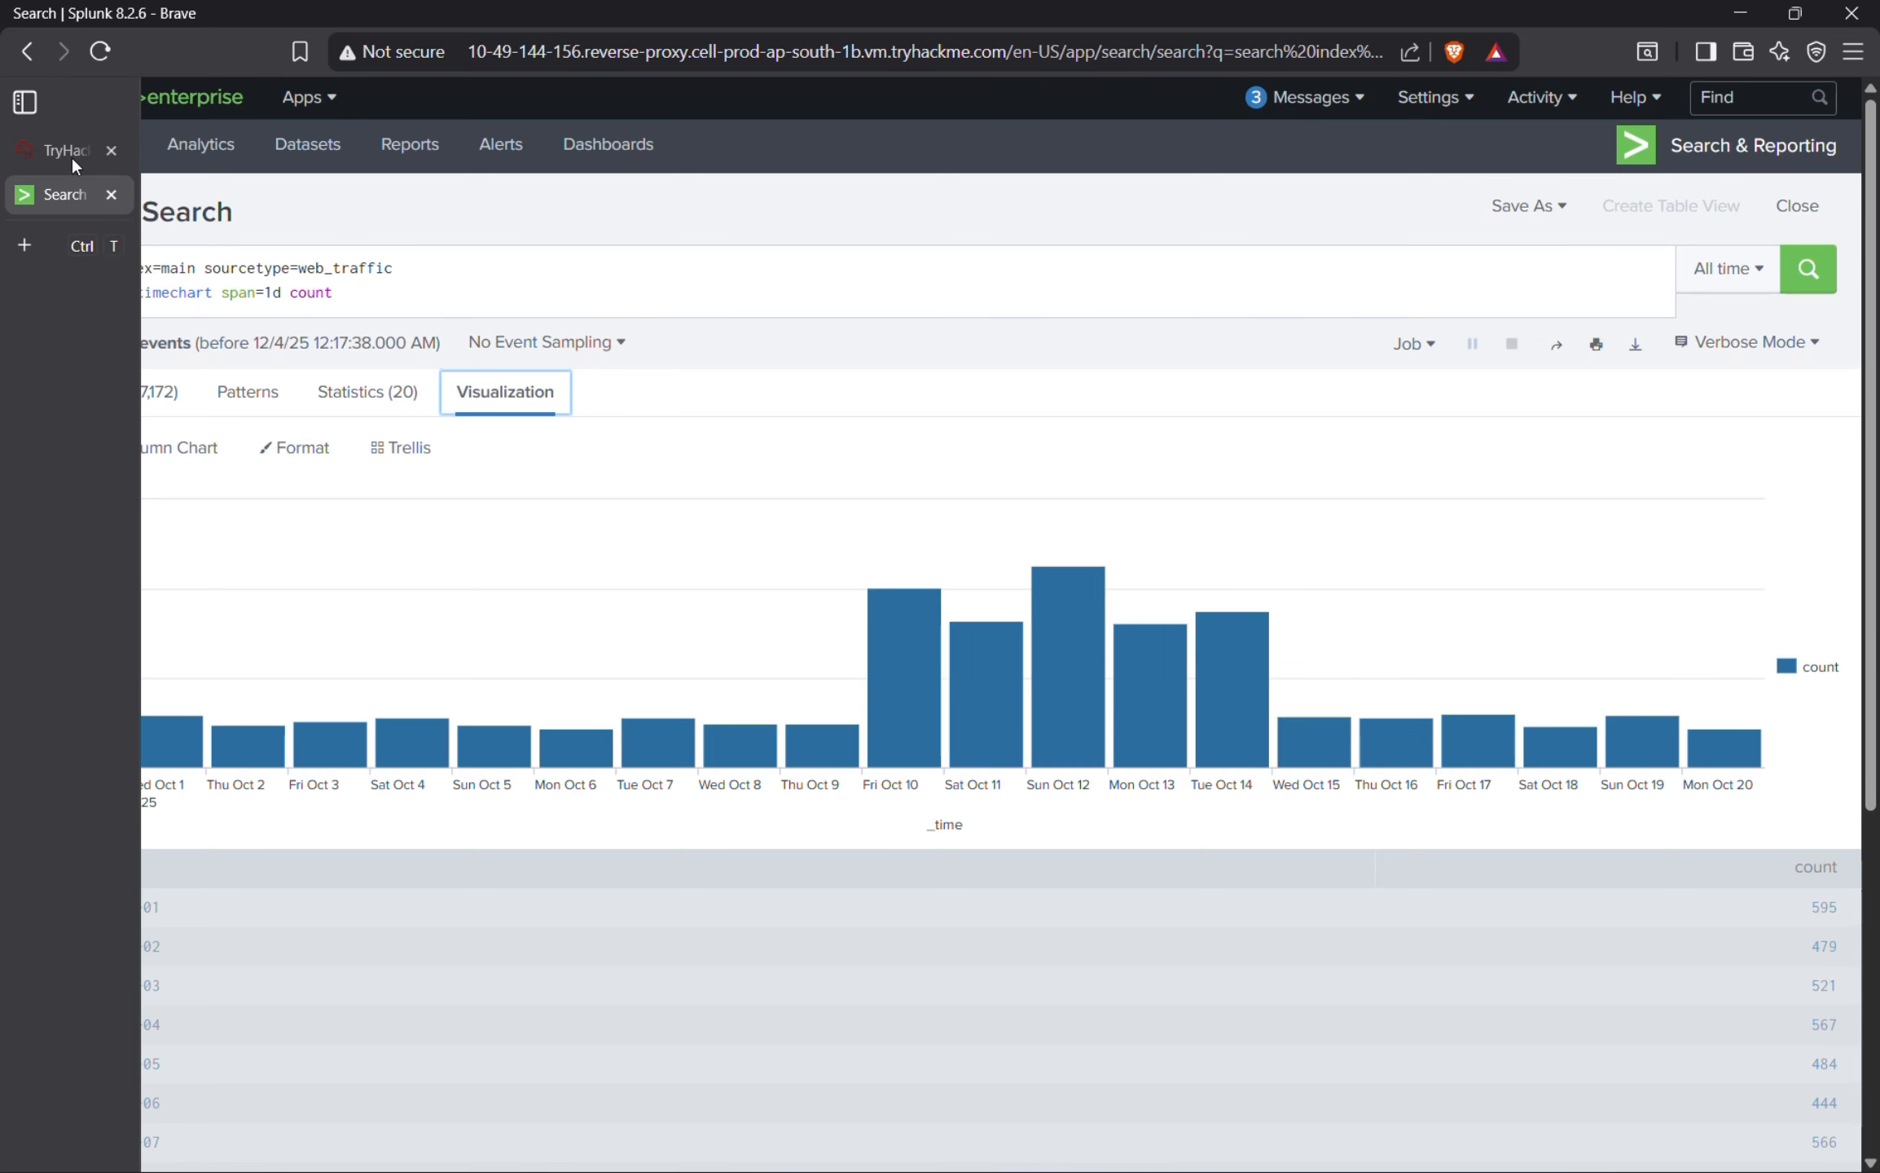
# Read the TryHackMe room's annotated daily event chart and the text beneath it, and return to the Splunk chart.
pyautogui.click(70, 151)
pyautogui.scroll(-3, 837, 778)
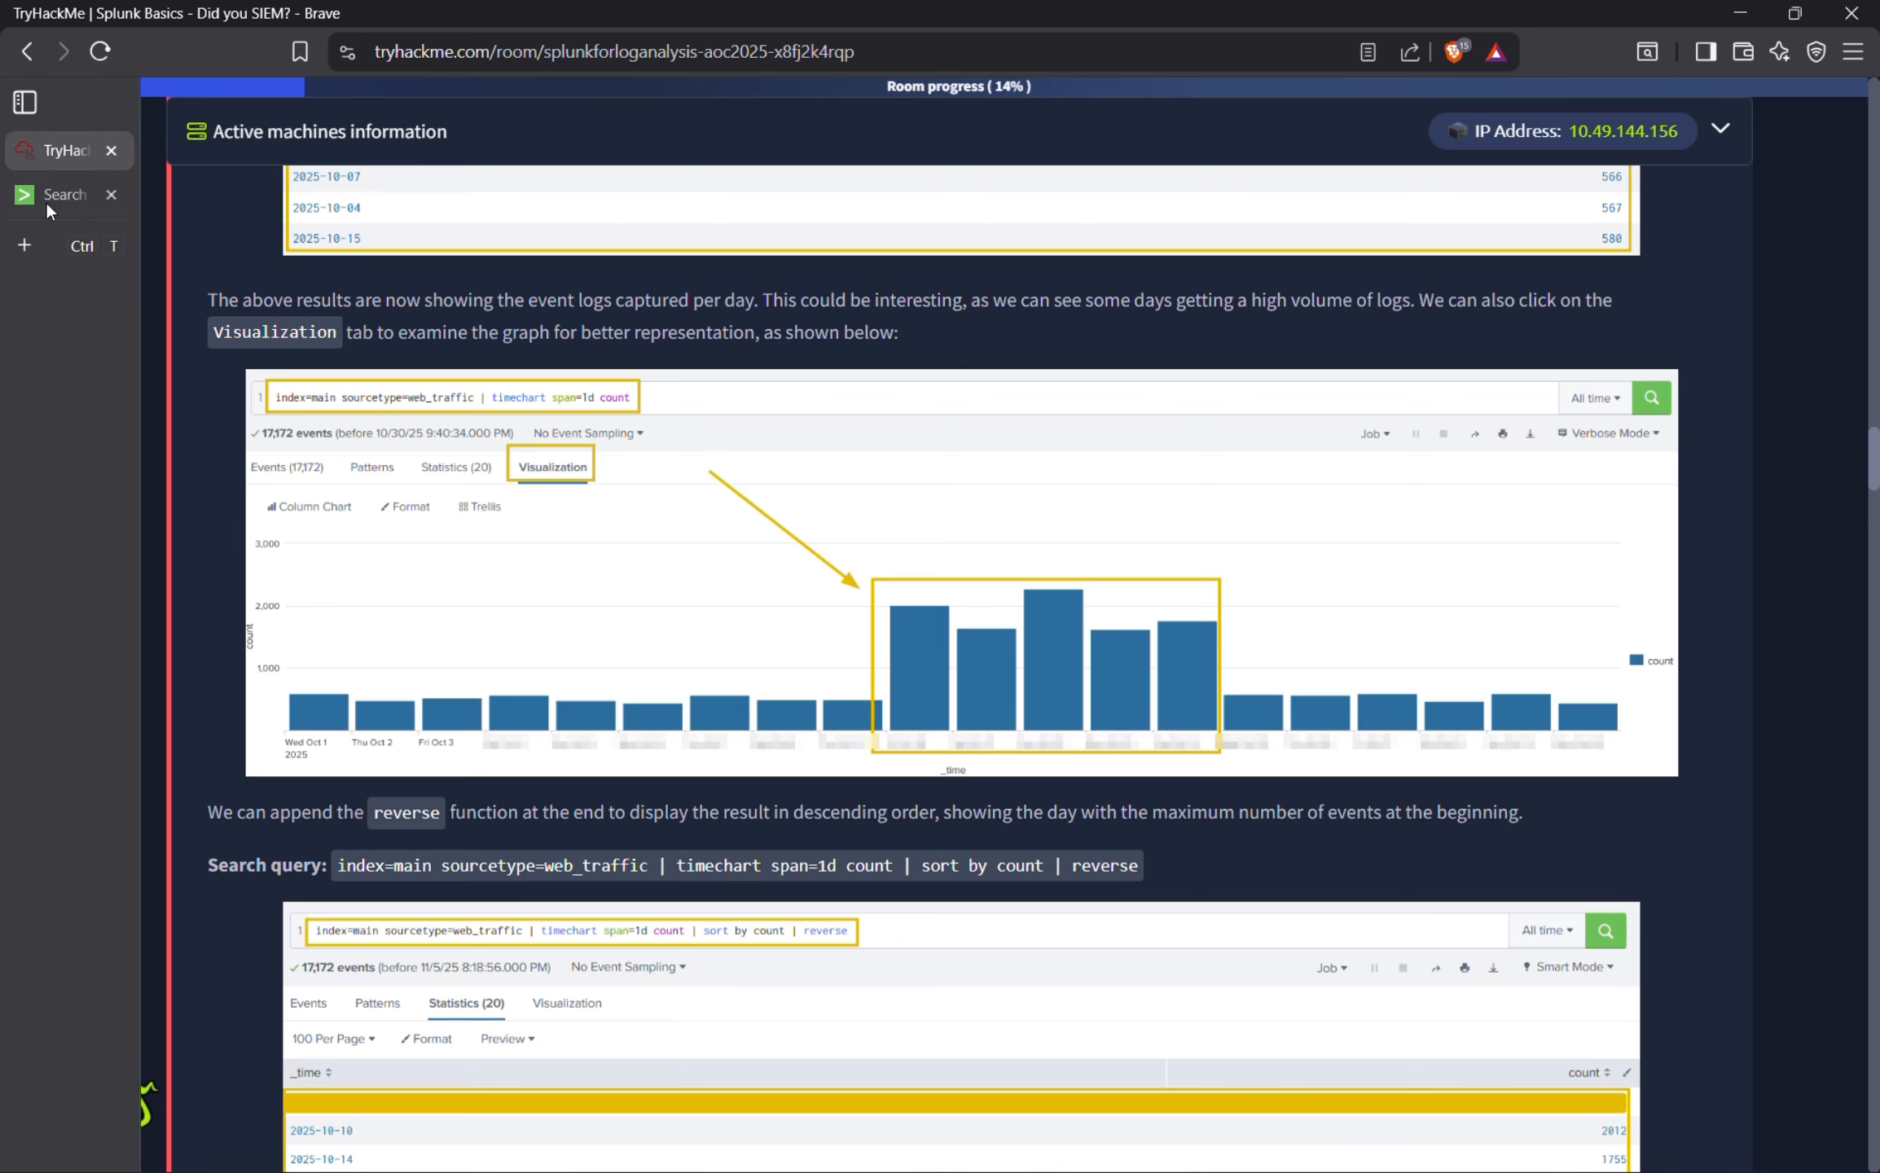
pyautogui.click(44, 200)
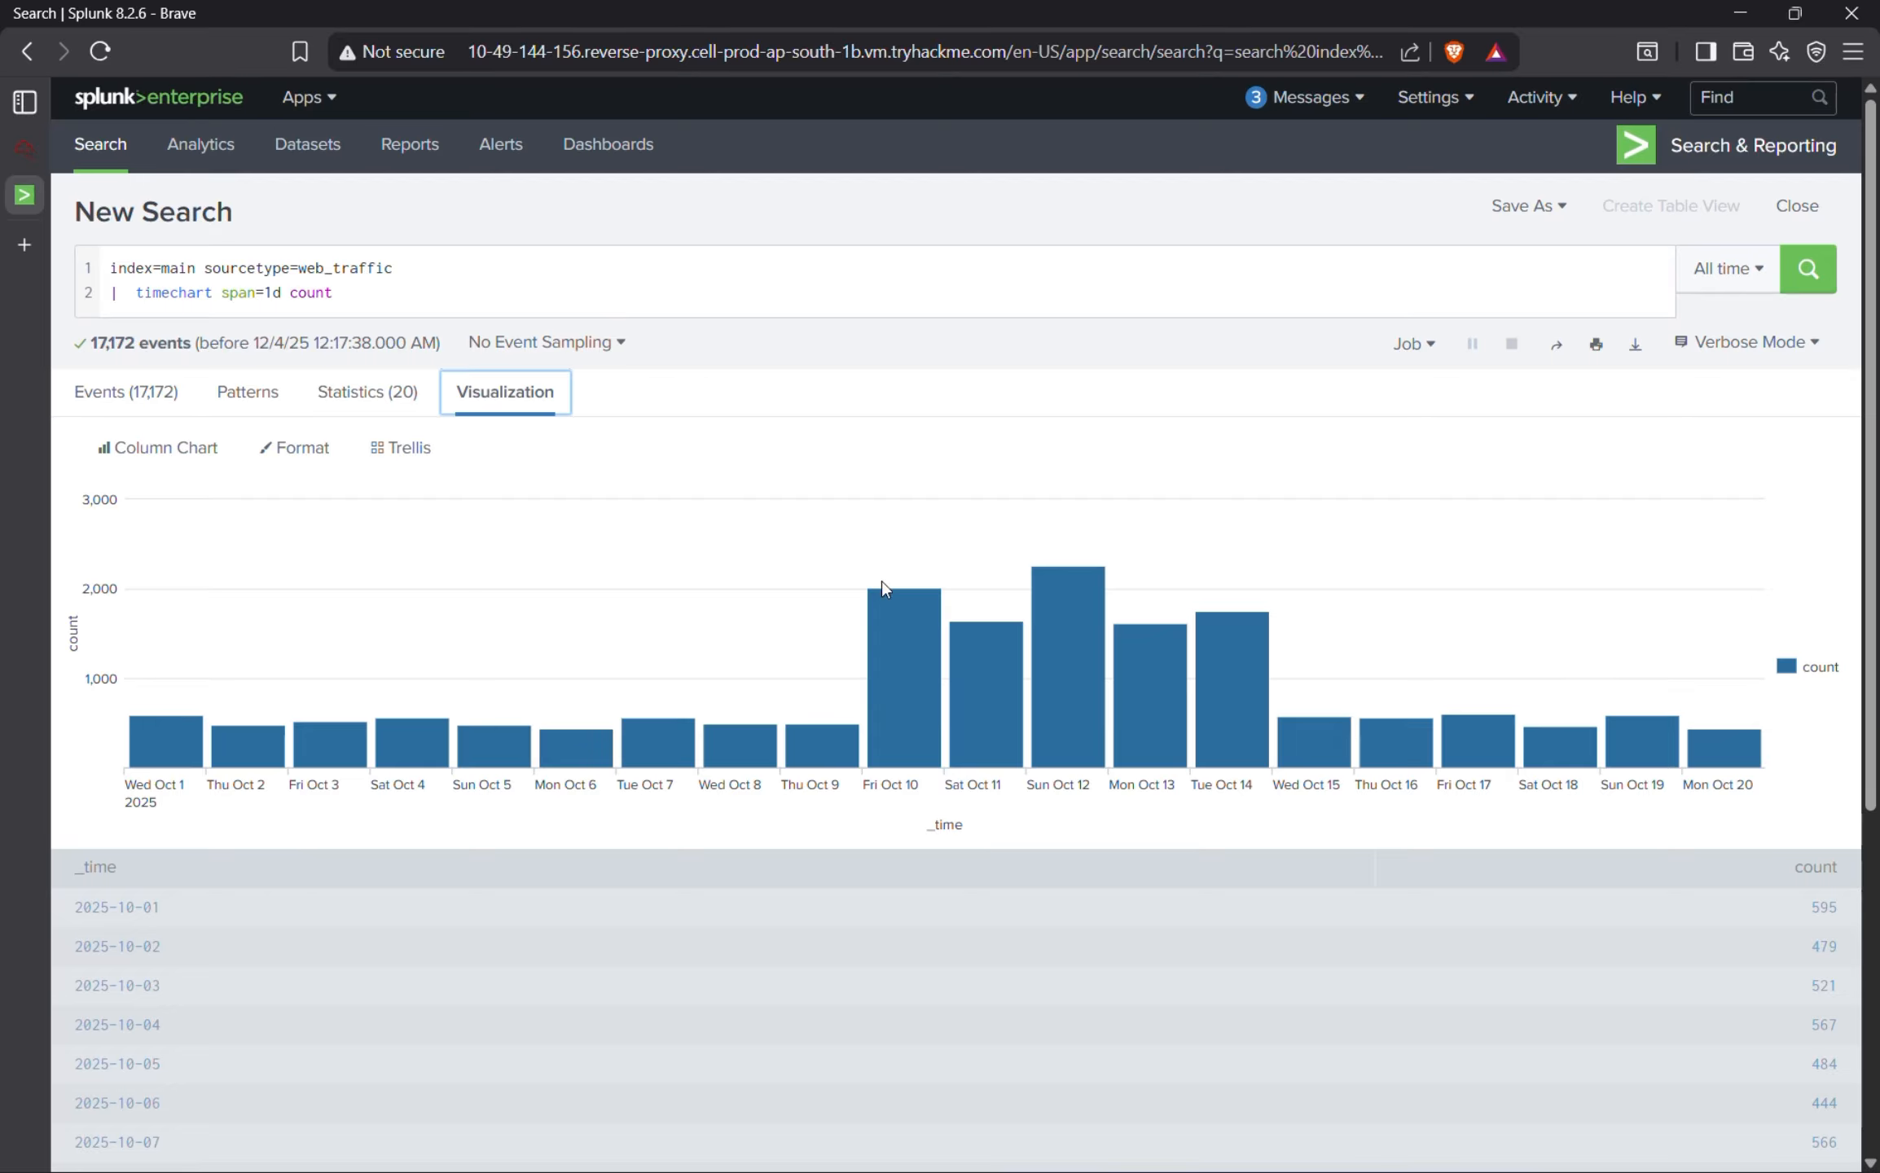
# Add the line "2025-10-12, 2,267" for the peak day beneath the Events line in the Notepad notes, and return to Splunk.
pyautogui.moveTo(1049, 658)
pyautogui.press('super')
pyautogui.click(1130, 1151)
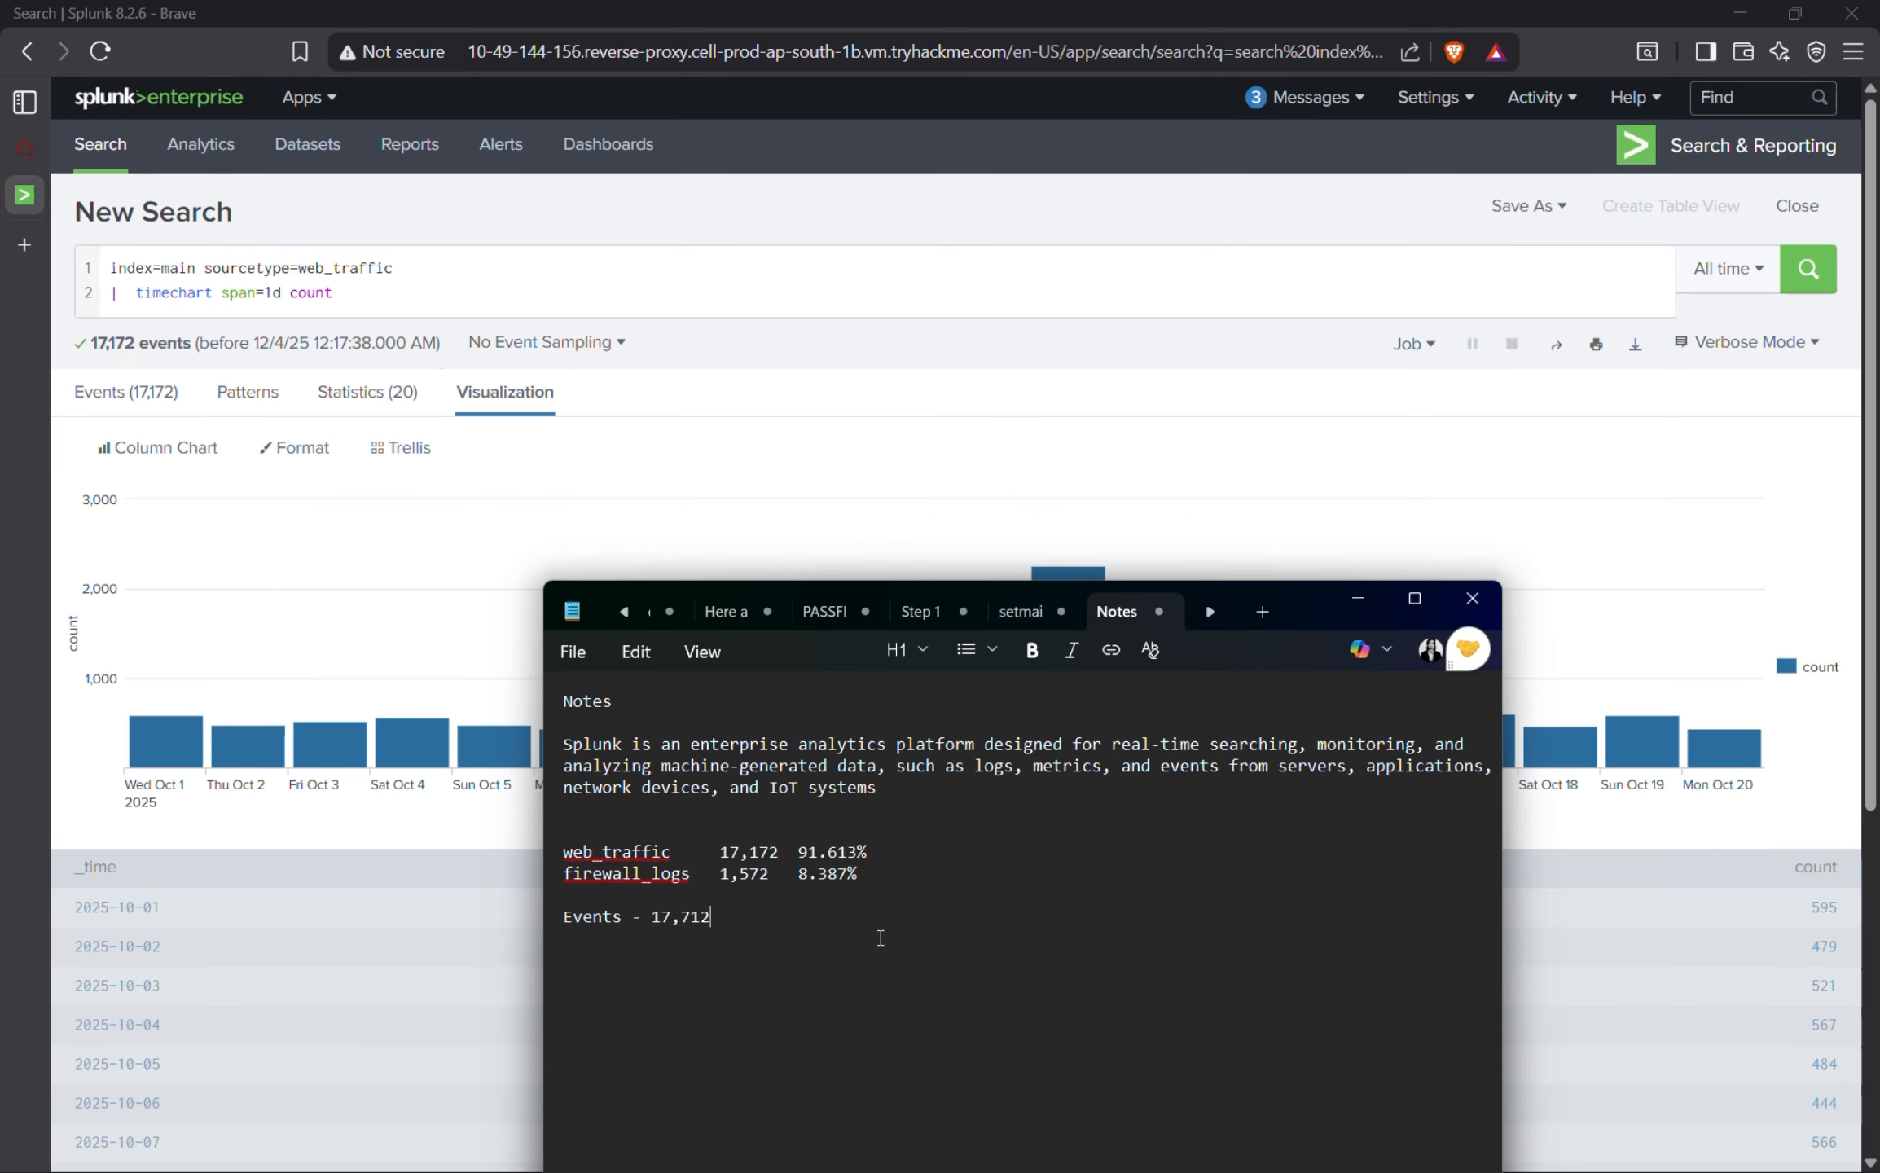
pyautogui.write('2025-10-')
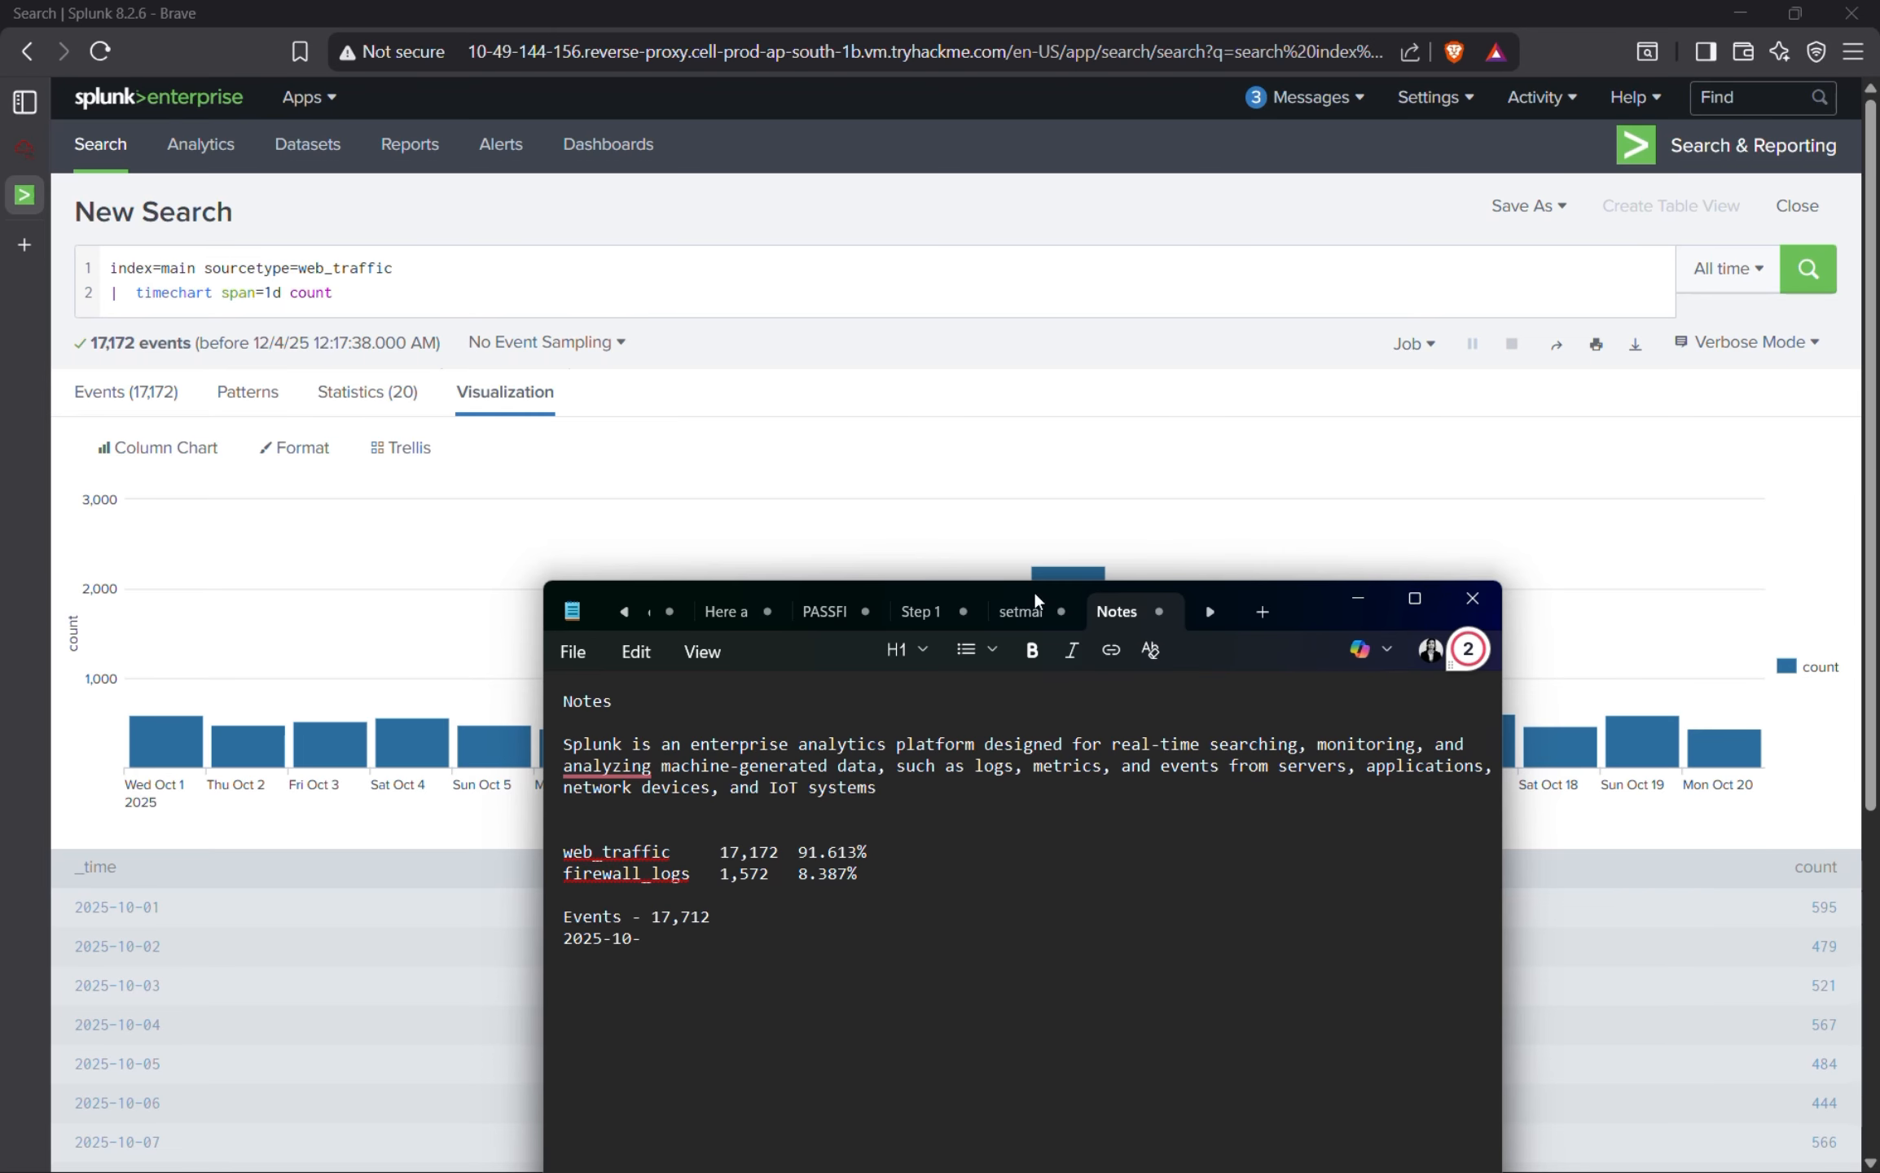
pyautogui.moveTo(1321, 600); pyautogui.dragTo(1380, 642)
pyautogui.write('-12')
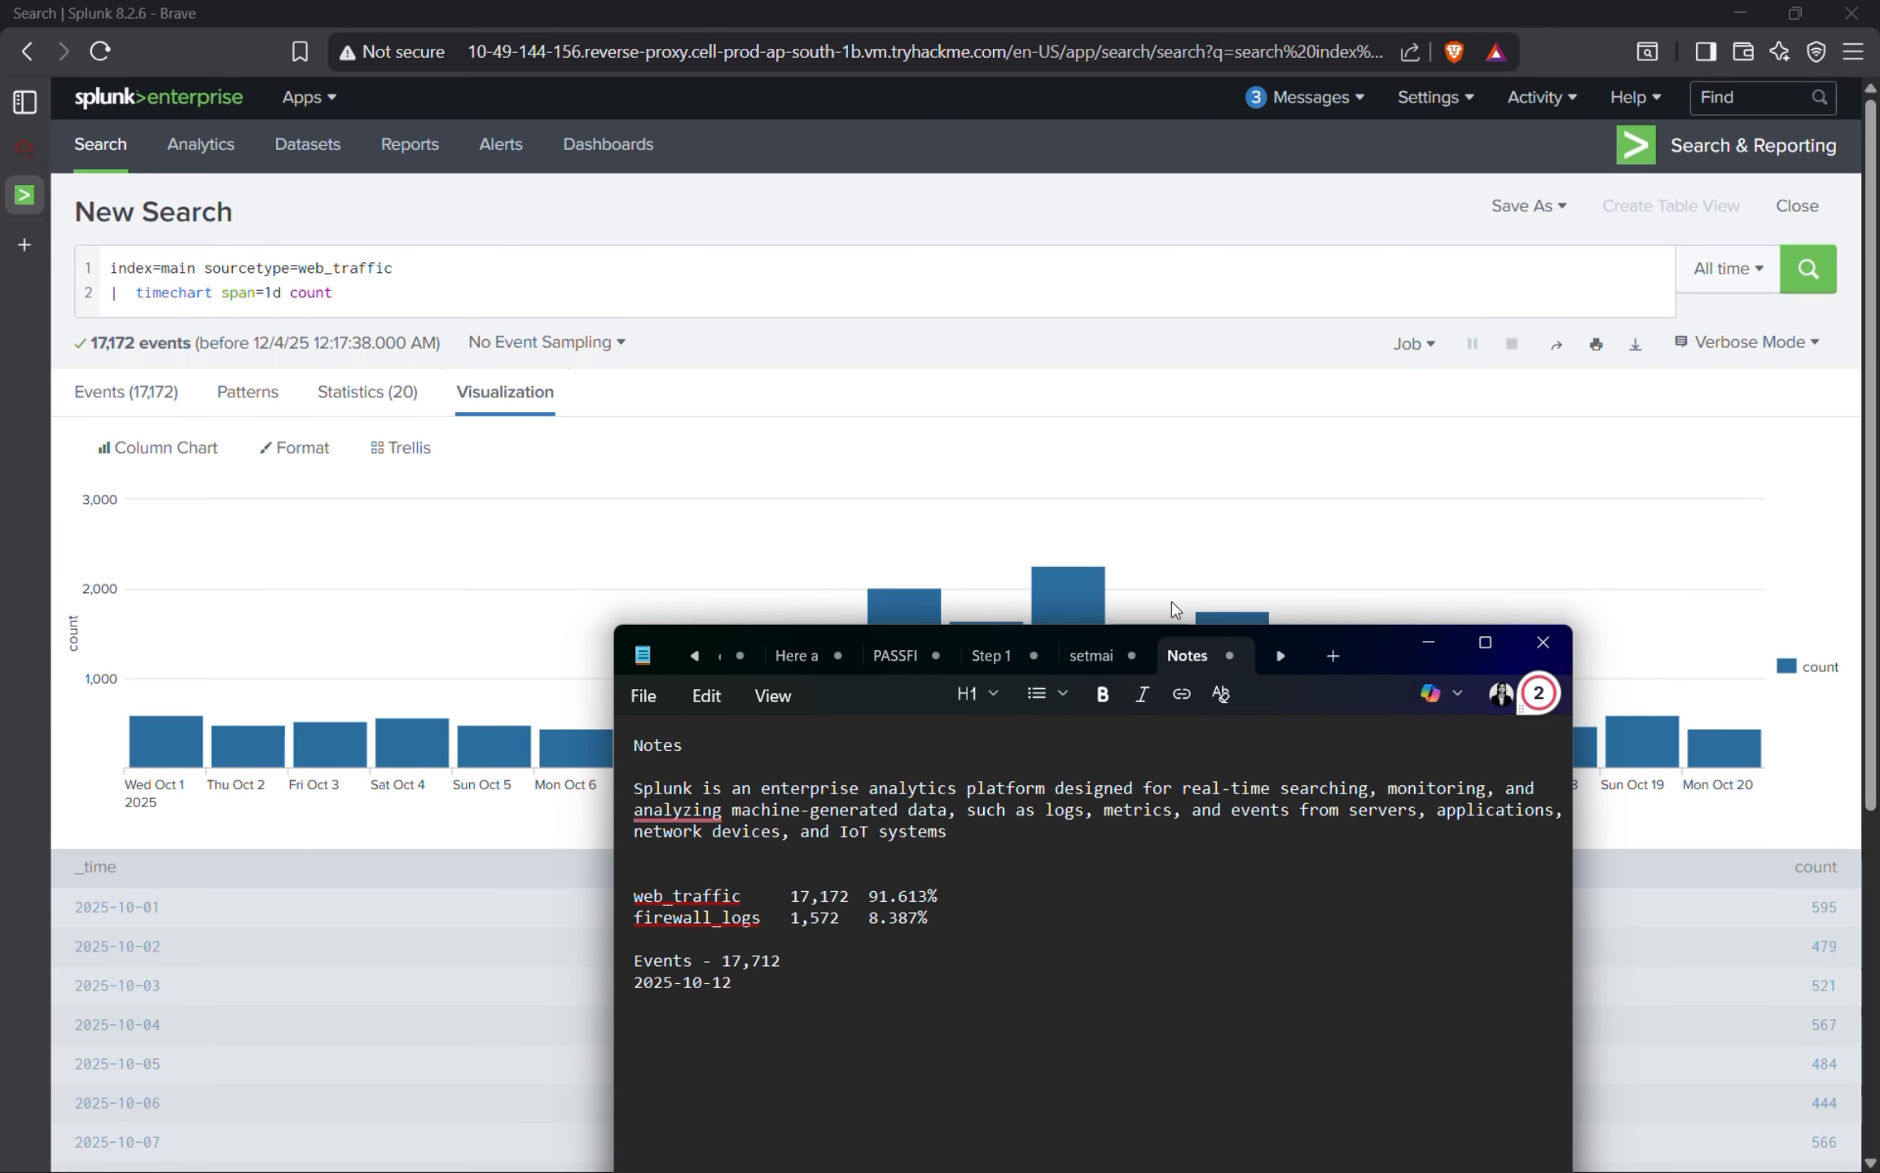
pyautogui.write(', ')
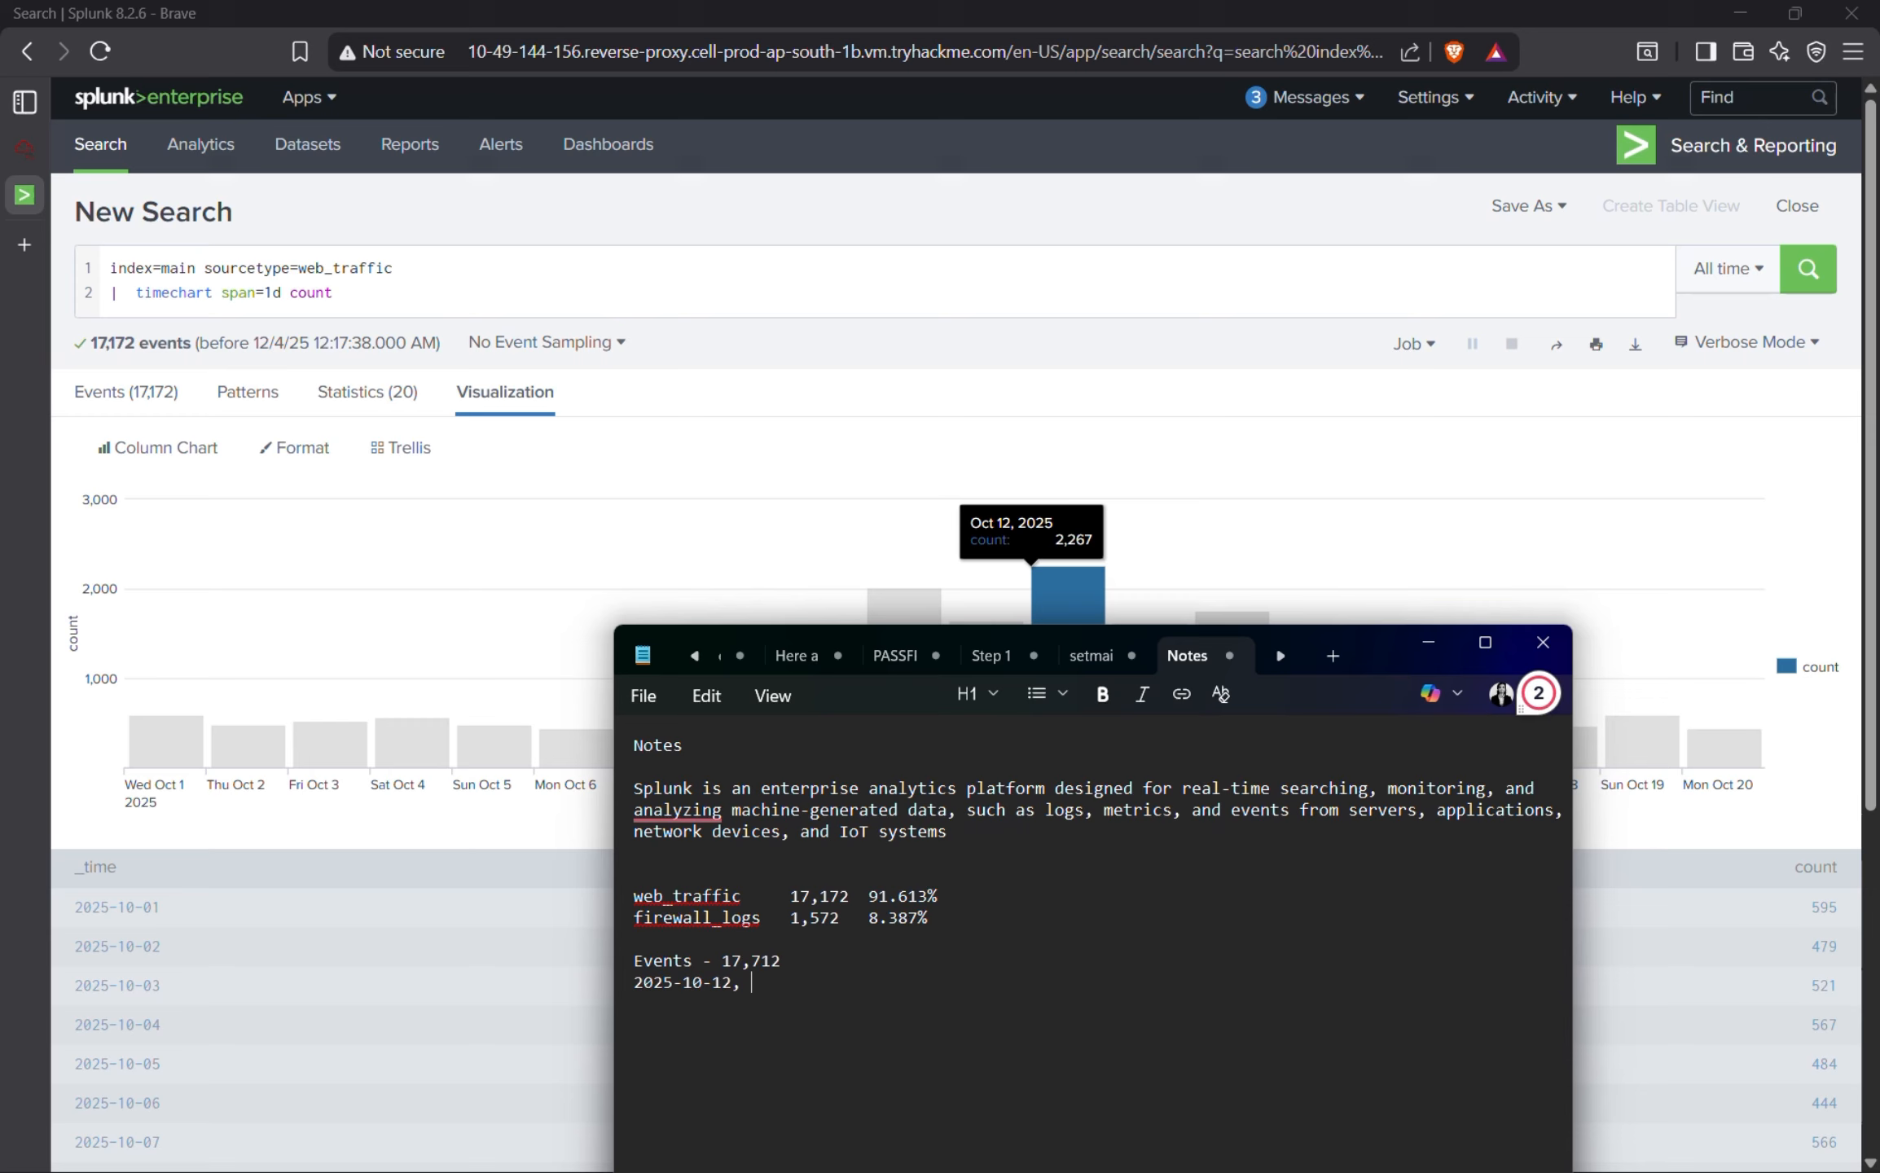
pyautogui.write('2,267')
pyautogui.click(861, 308)
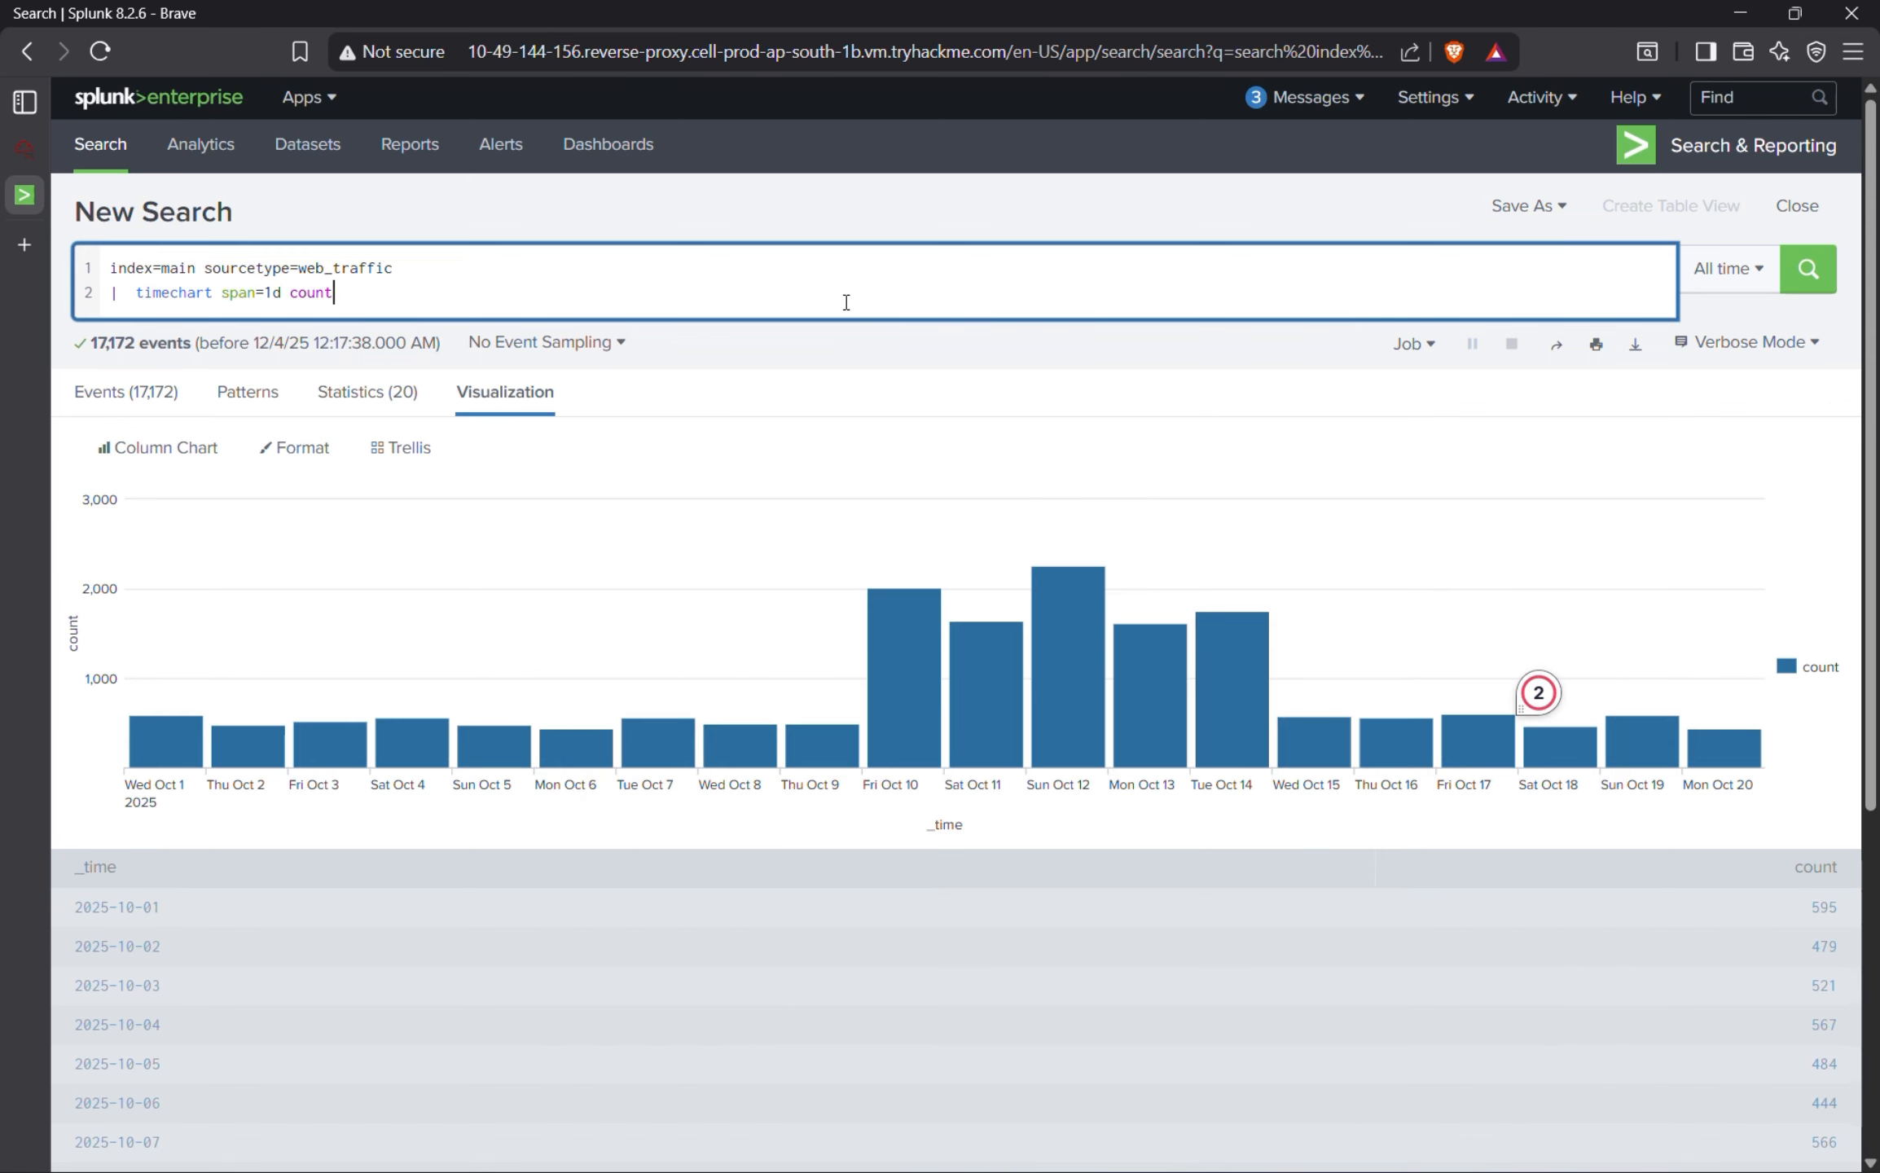
# Review the TryHackMe room's explanation of the reverse function and its example query, and return to the Splunk search.
pyautogui.click(46, 147)
pyautogui.scroll(-2, 344, 486)
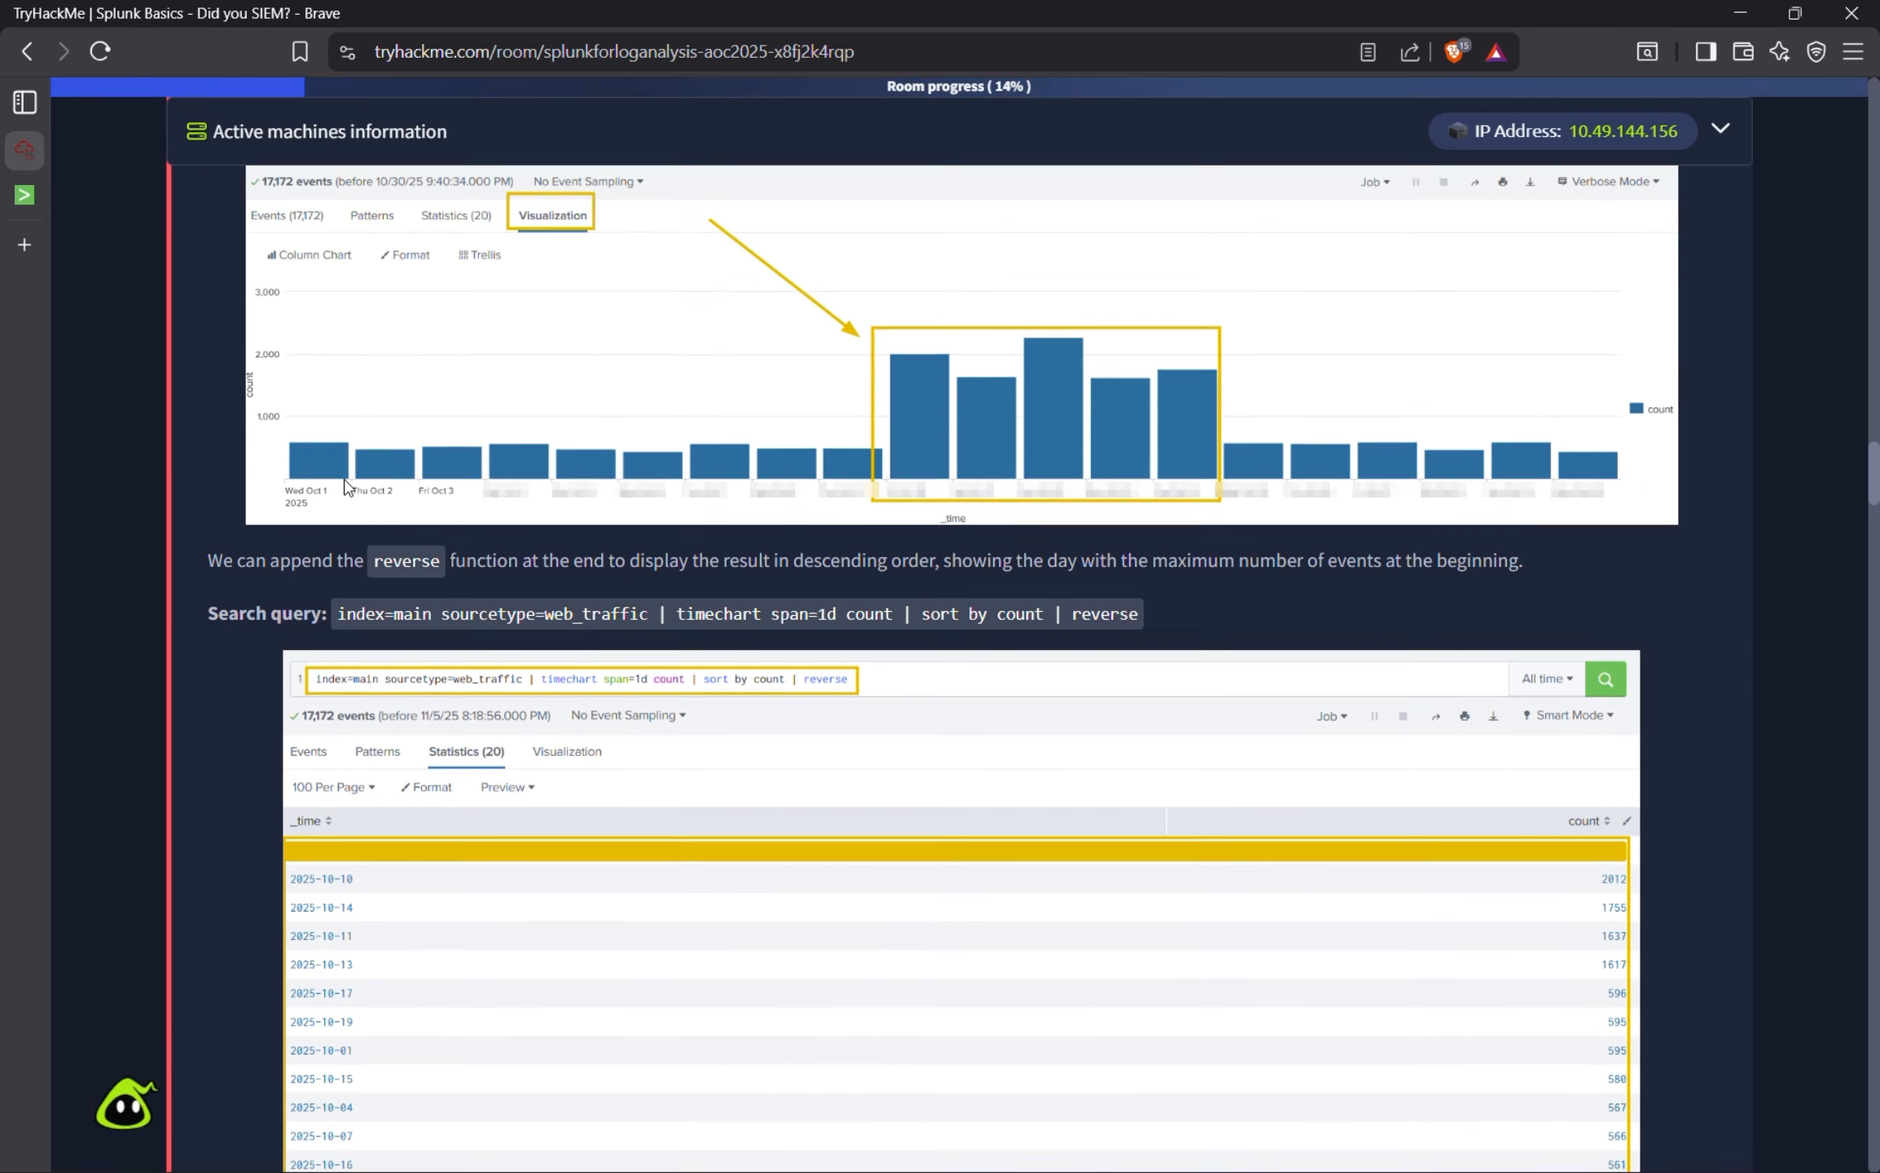
pyautogui.scroll(1, 346, 456)
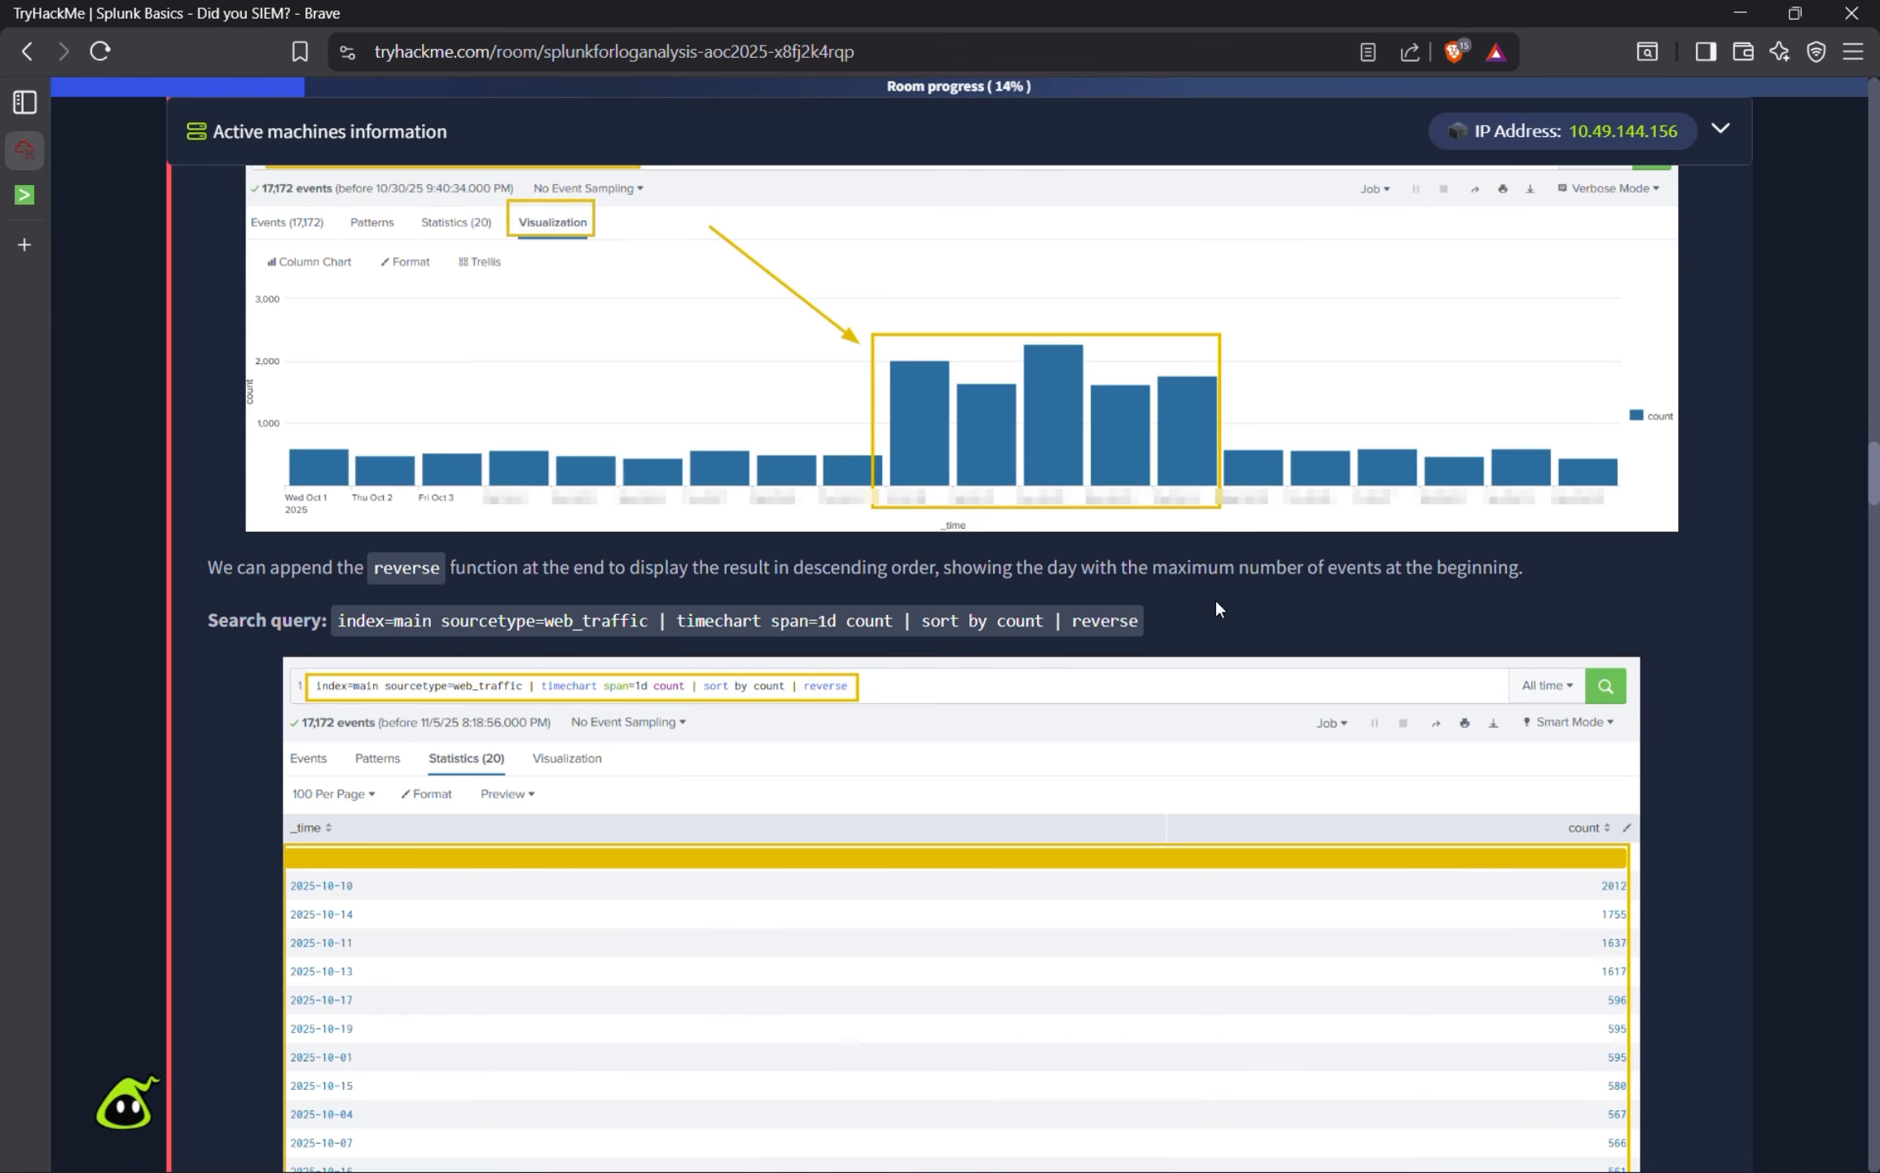
pyautogui.moveTo(4, 134)
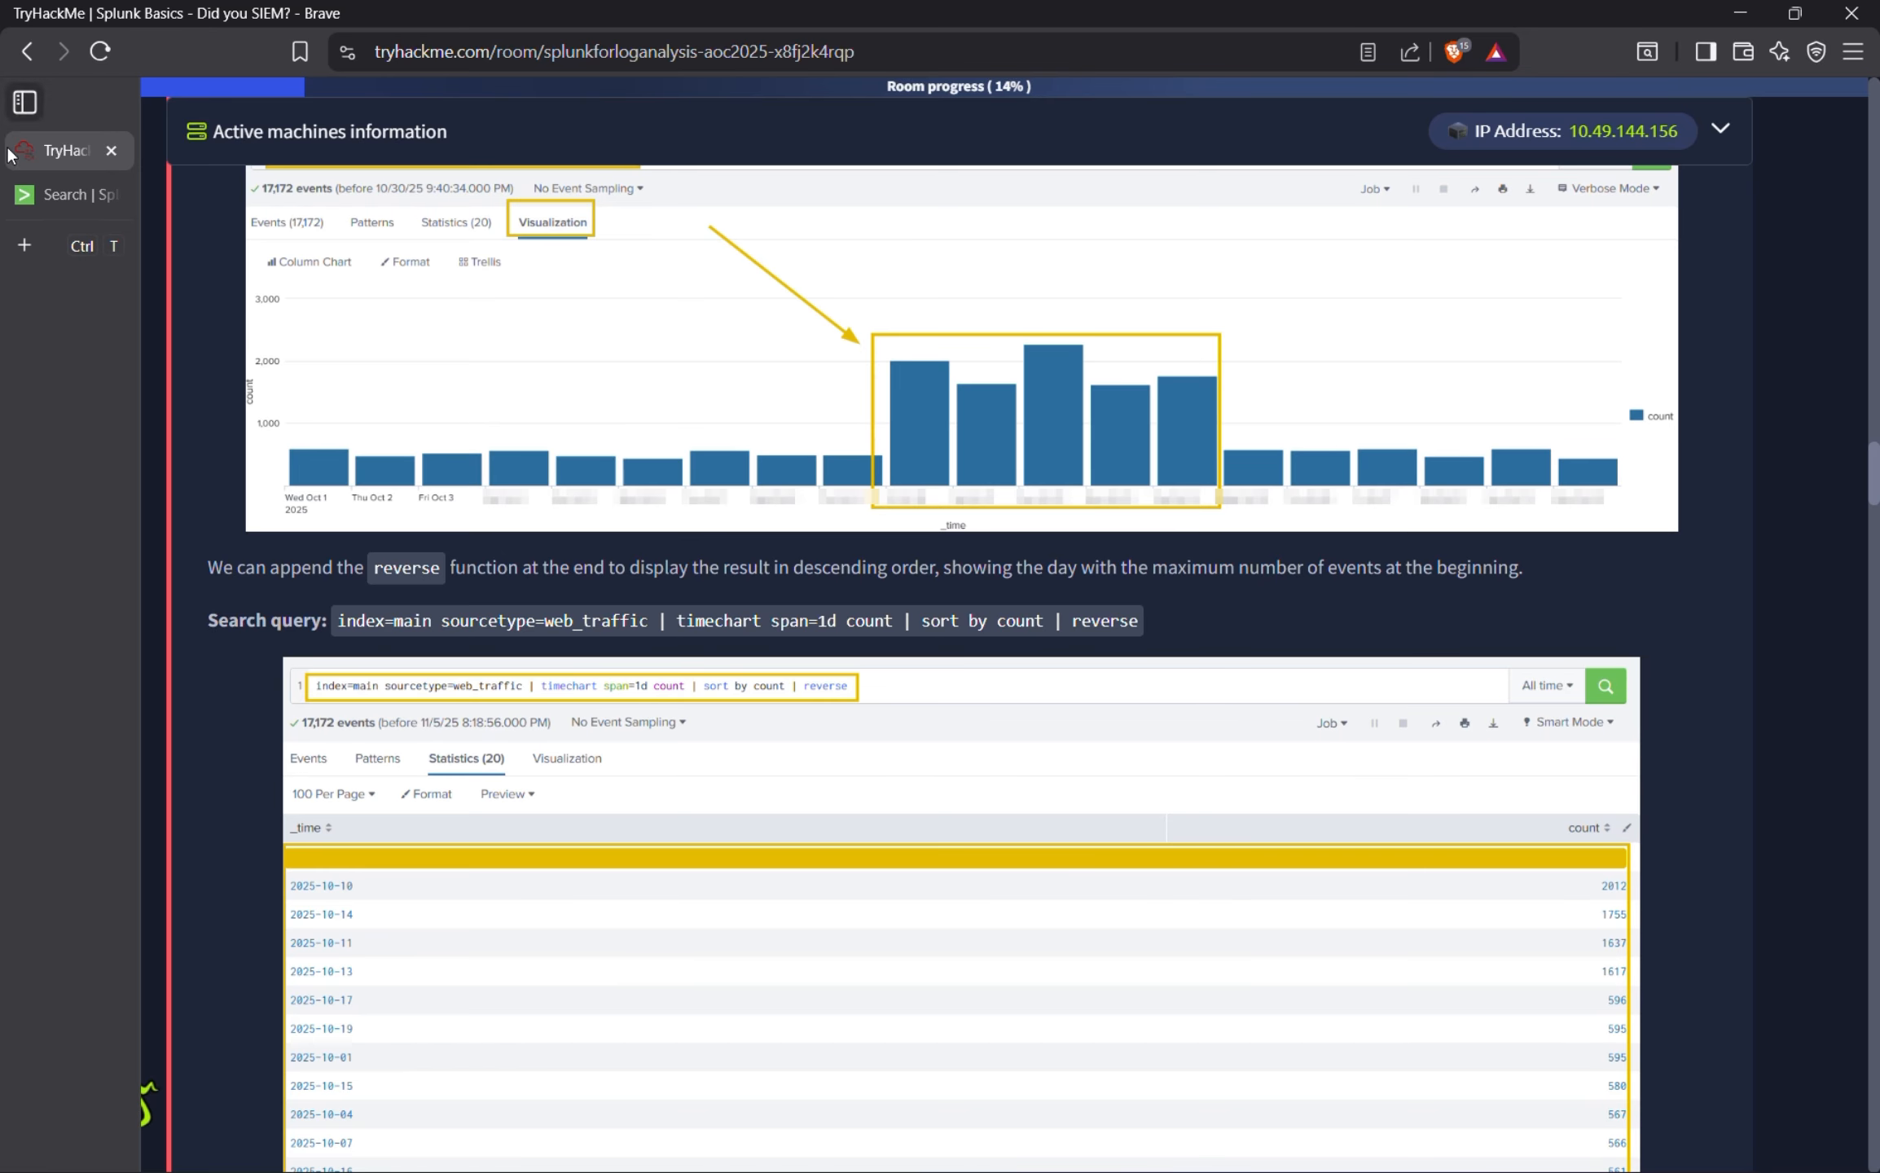
pyautogui.click(40, 189)
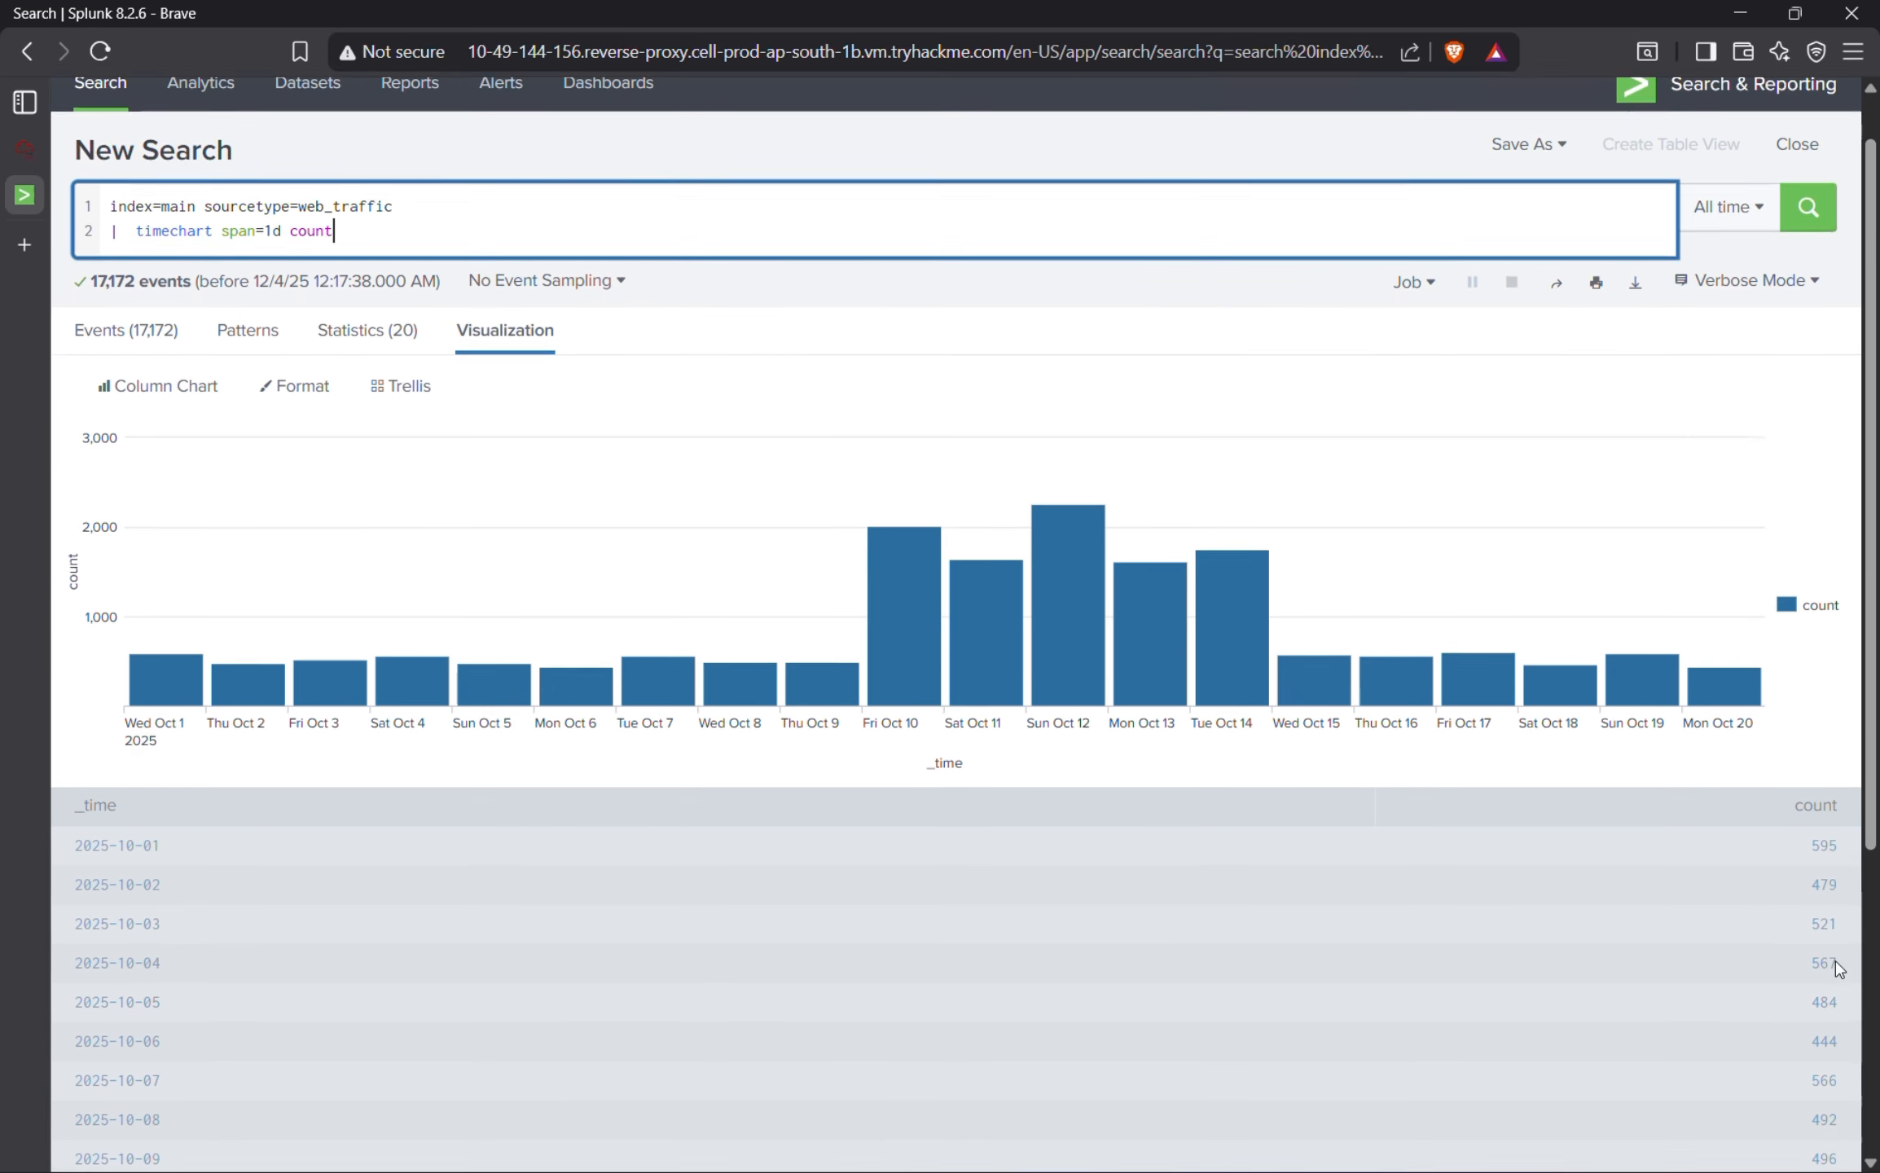
# Append | reverse as a third line of the daily timechart search, and run it.
pyautogui.scroll(-2, 1841, 864)
pyautogui.scroll(1, 1847, 812)
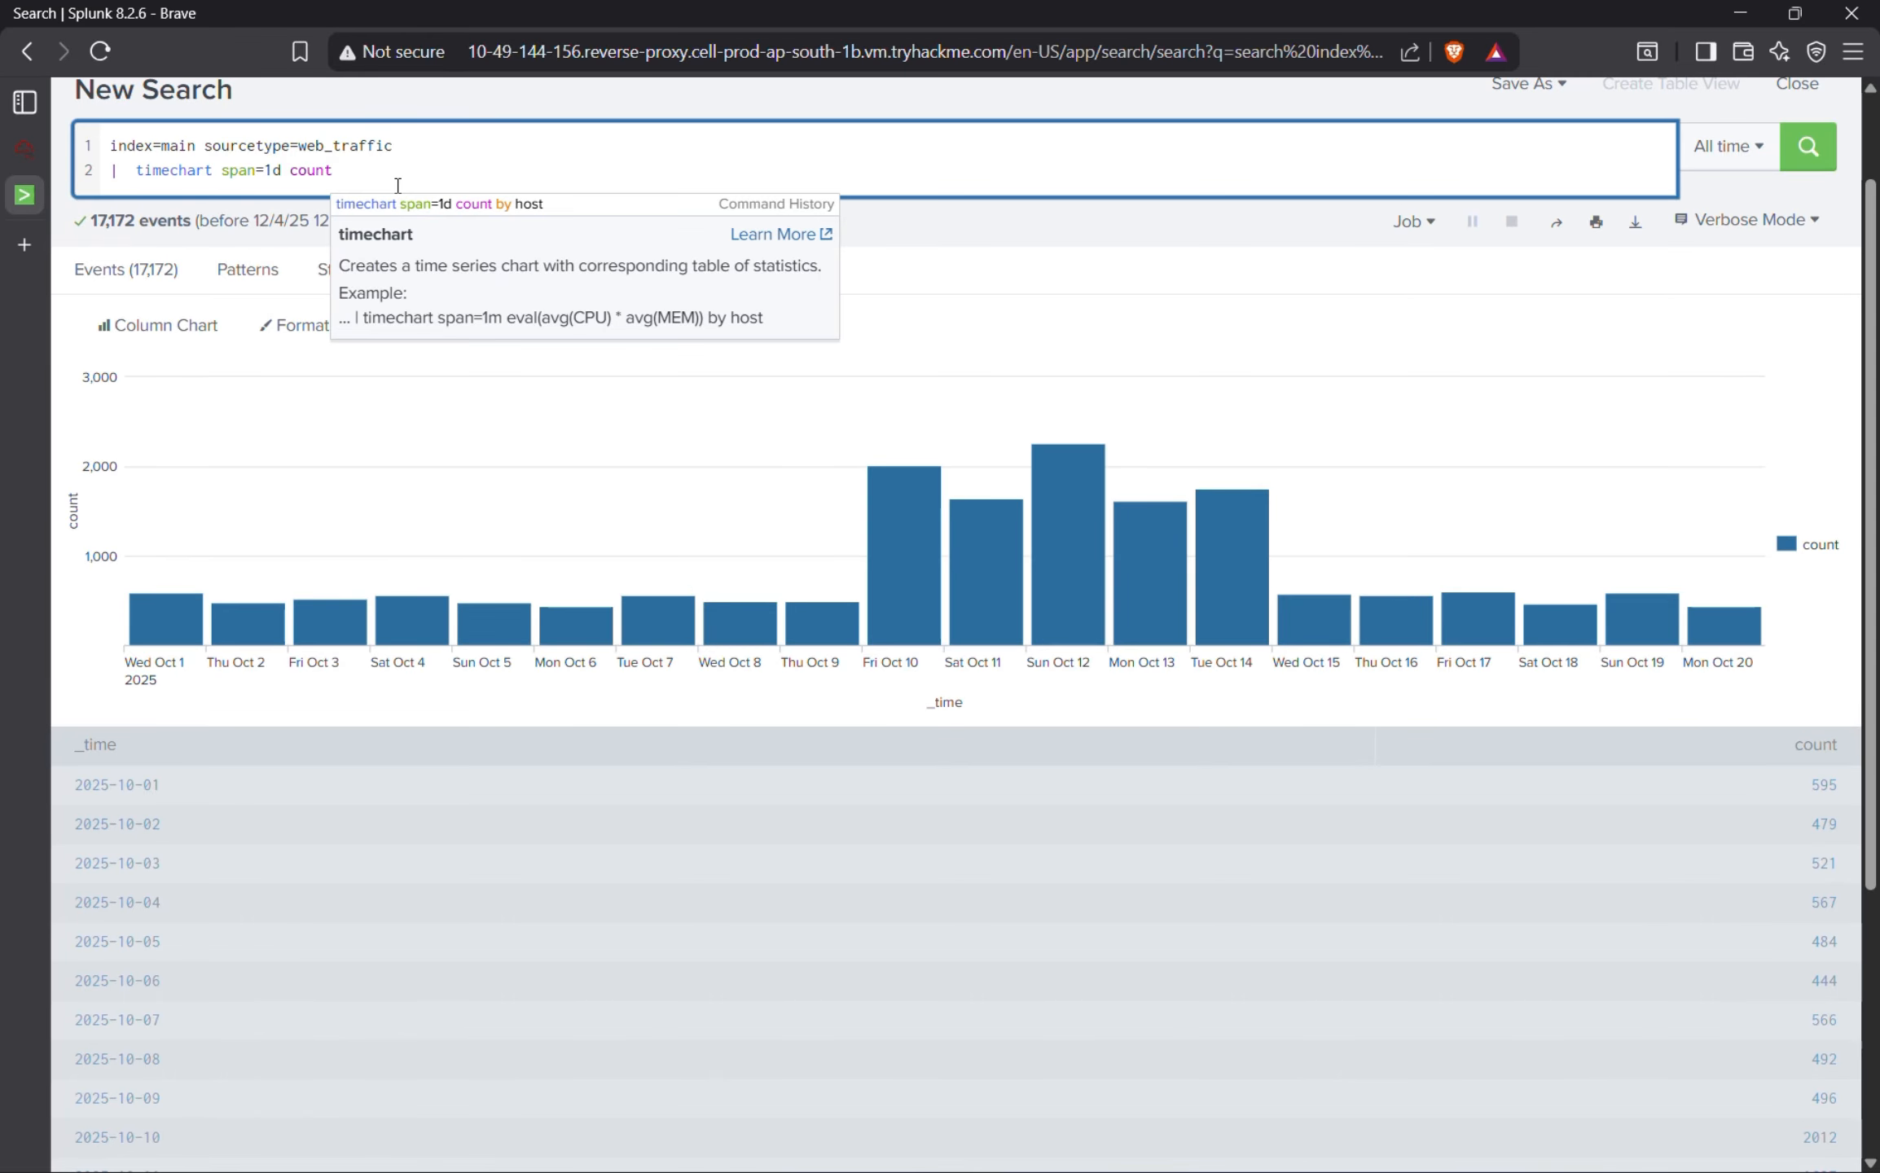
pyautogui.write('|')
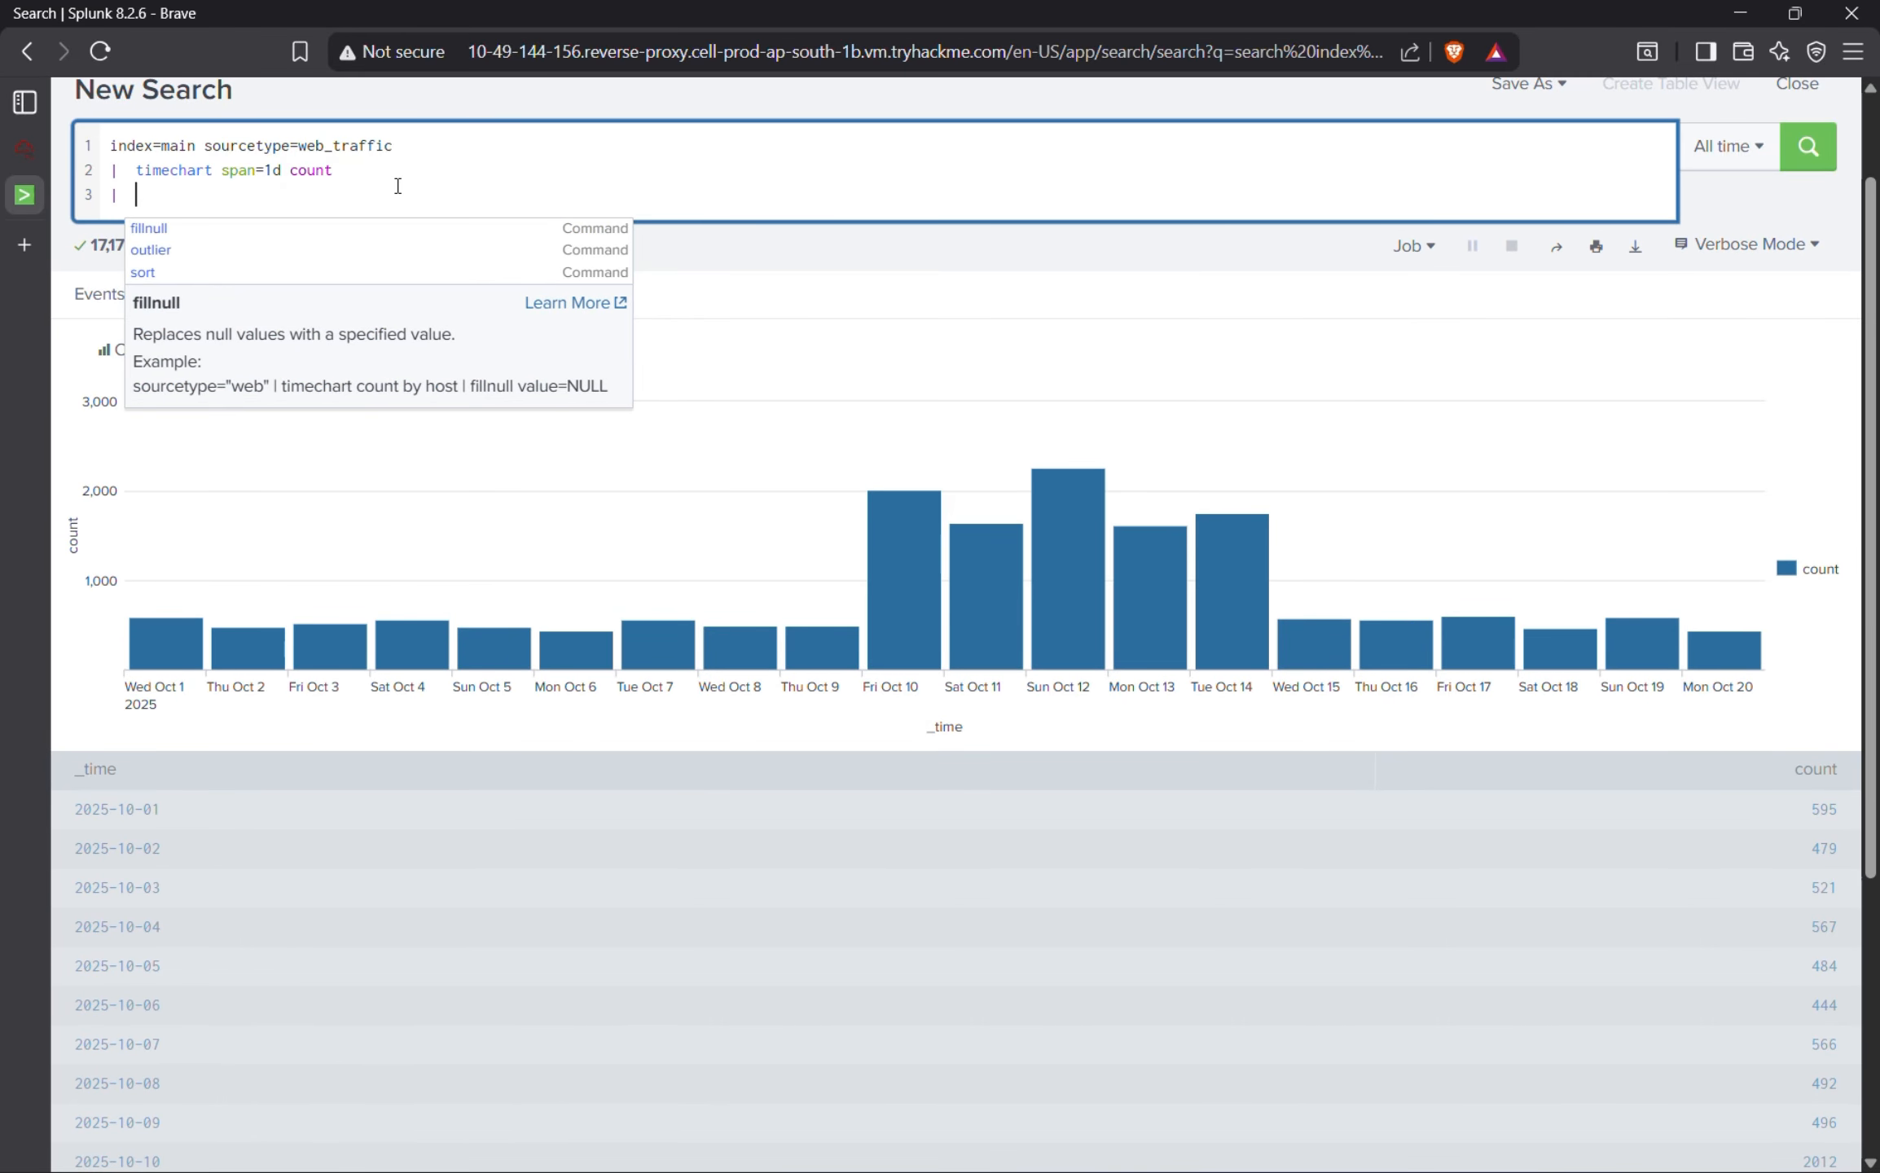
pyautogui.write('rev')
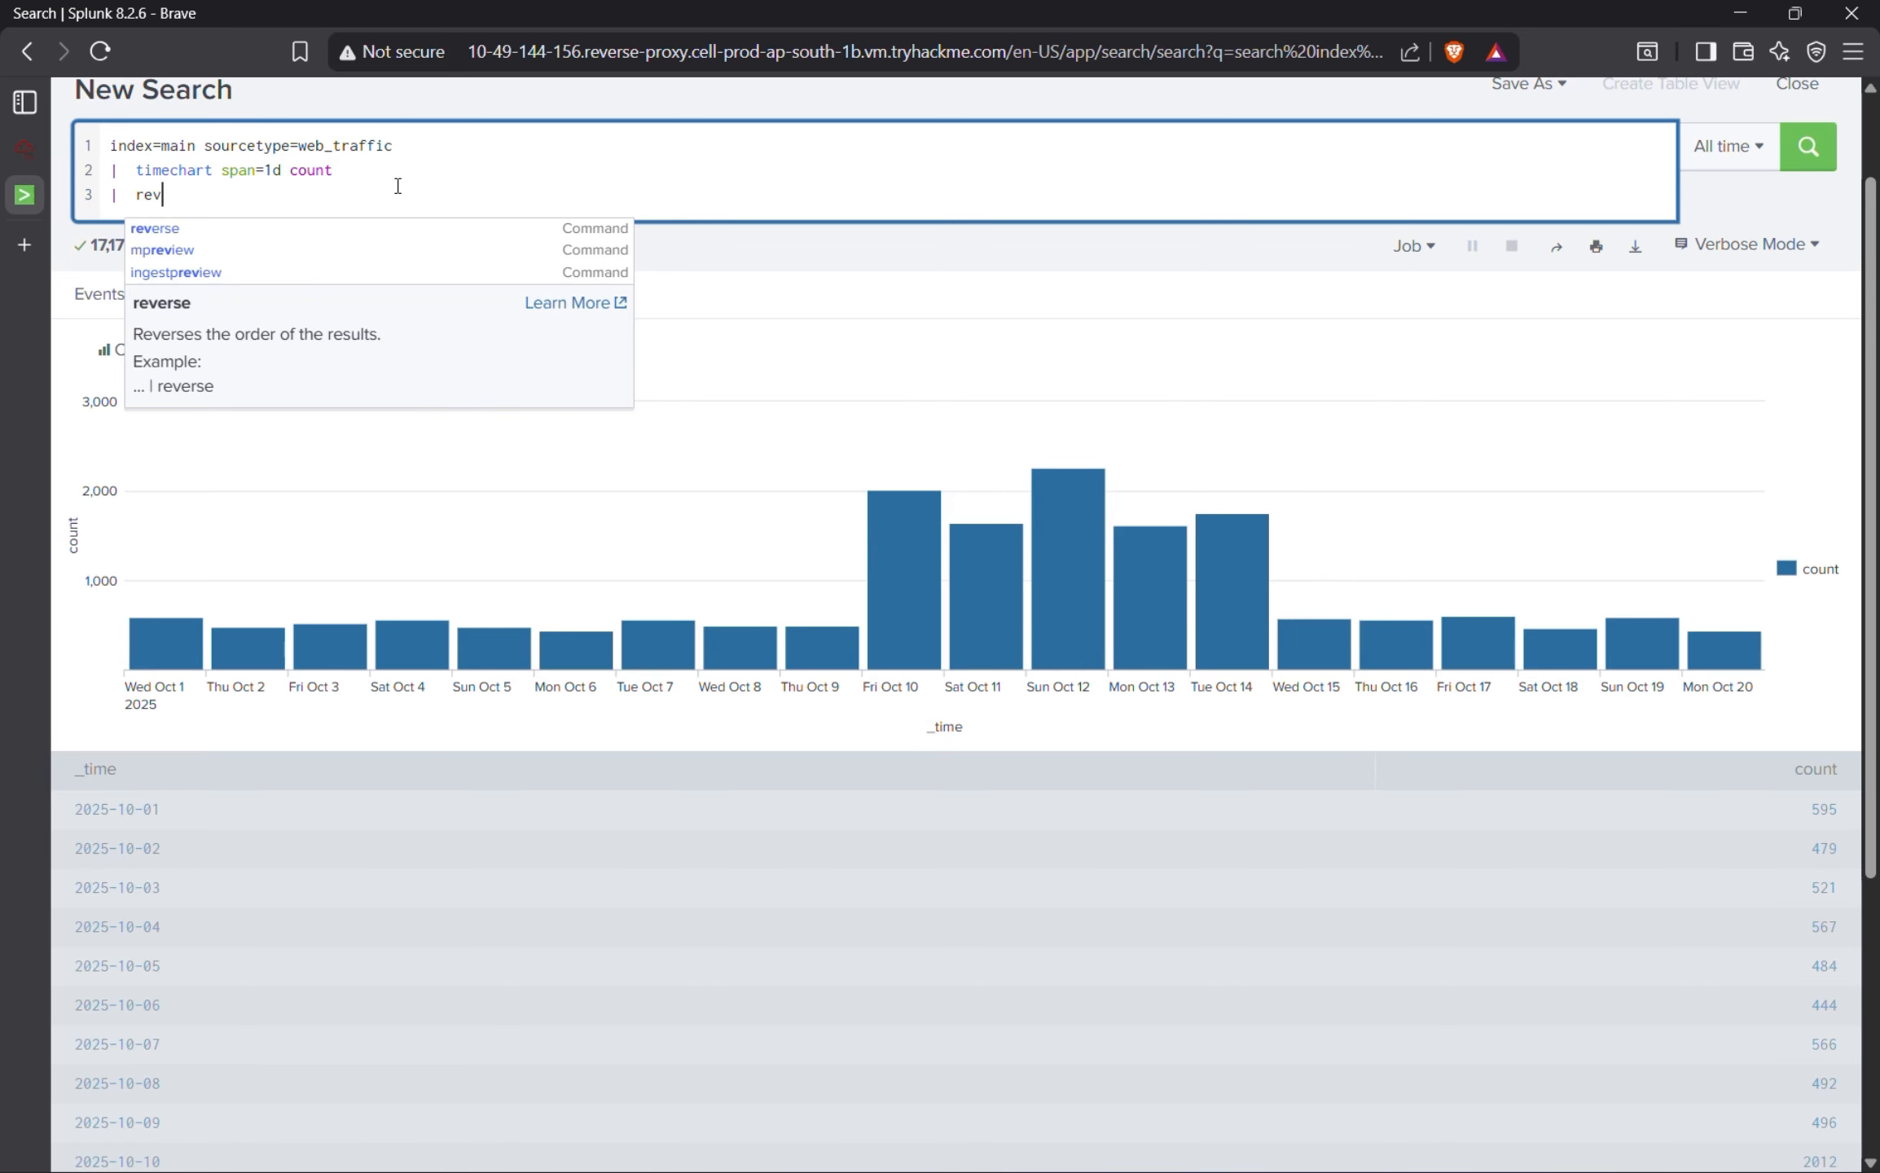
pyautogui.press('Return')
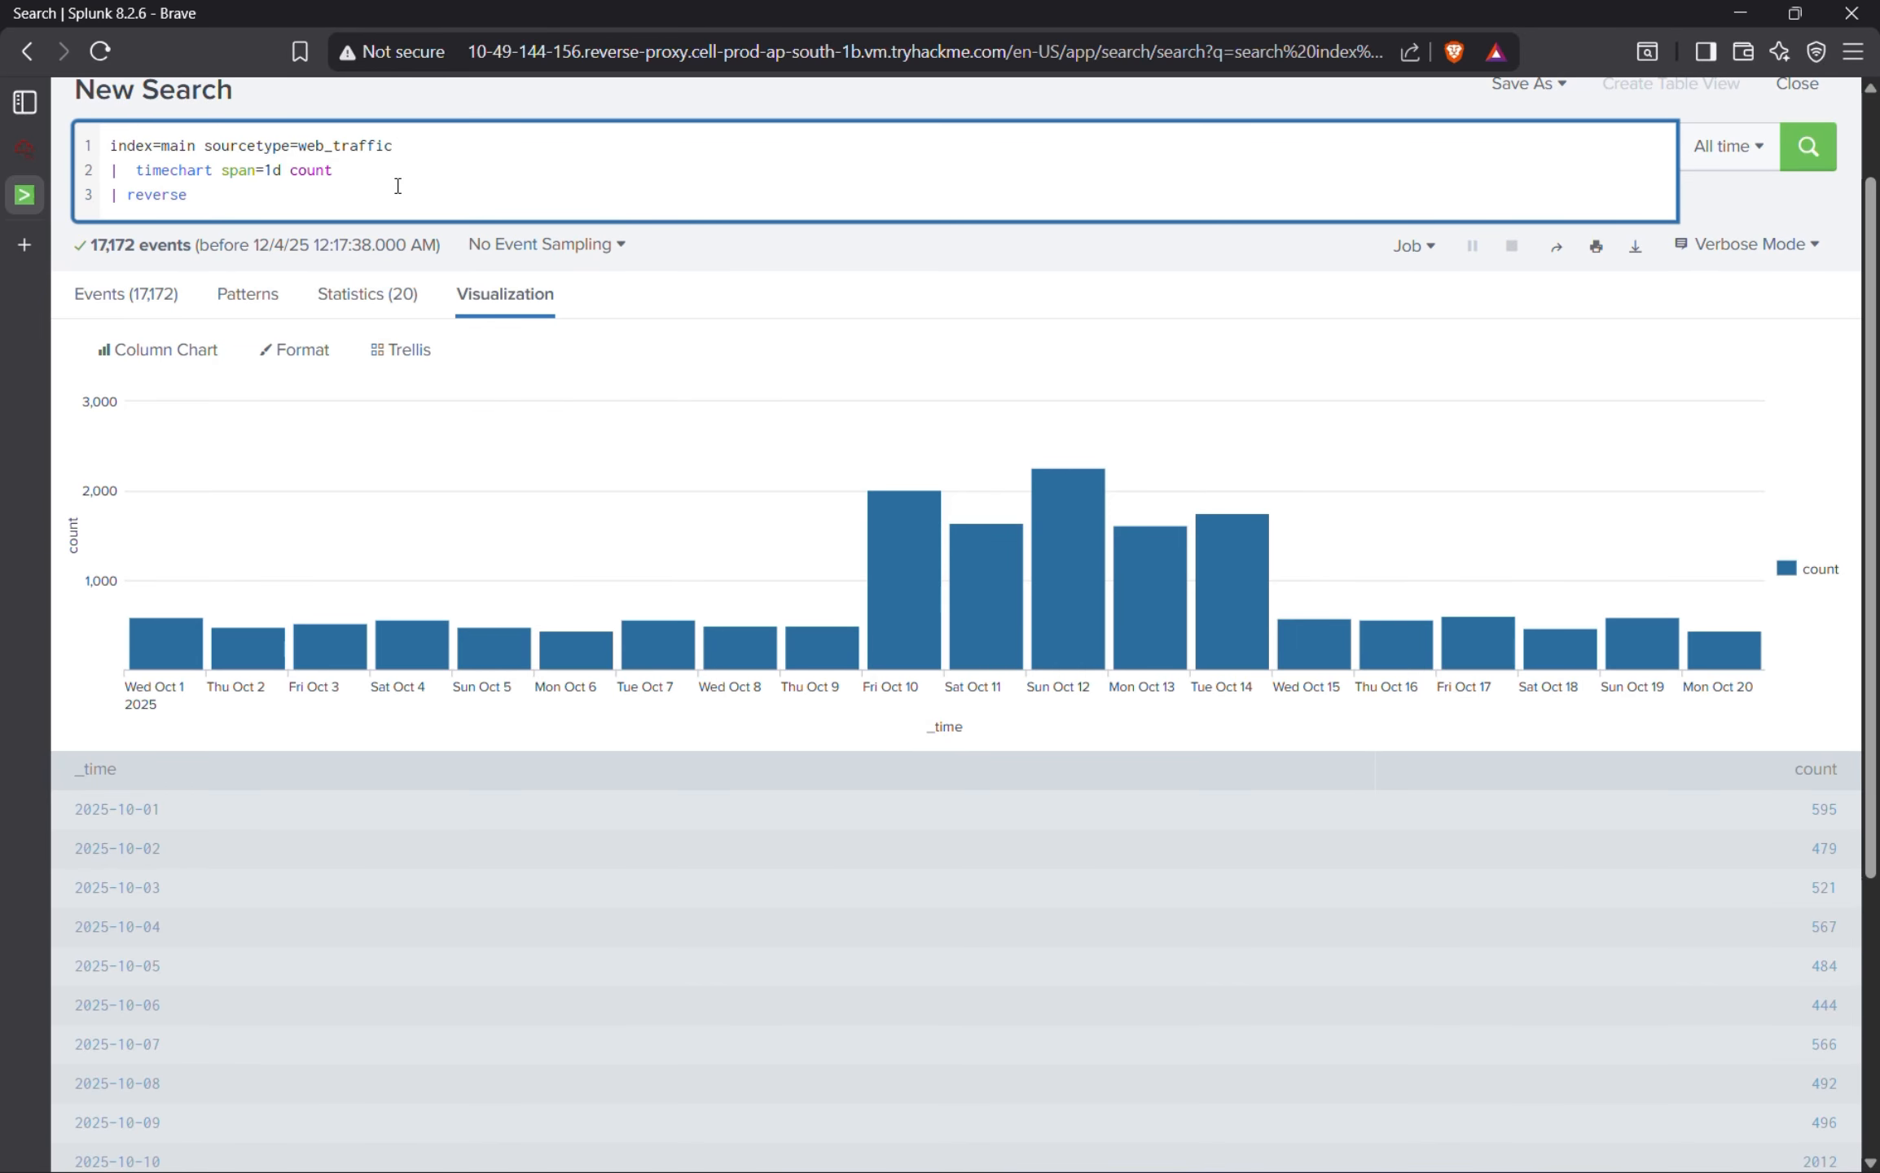
pyautogui.click(1807, 149)
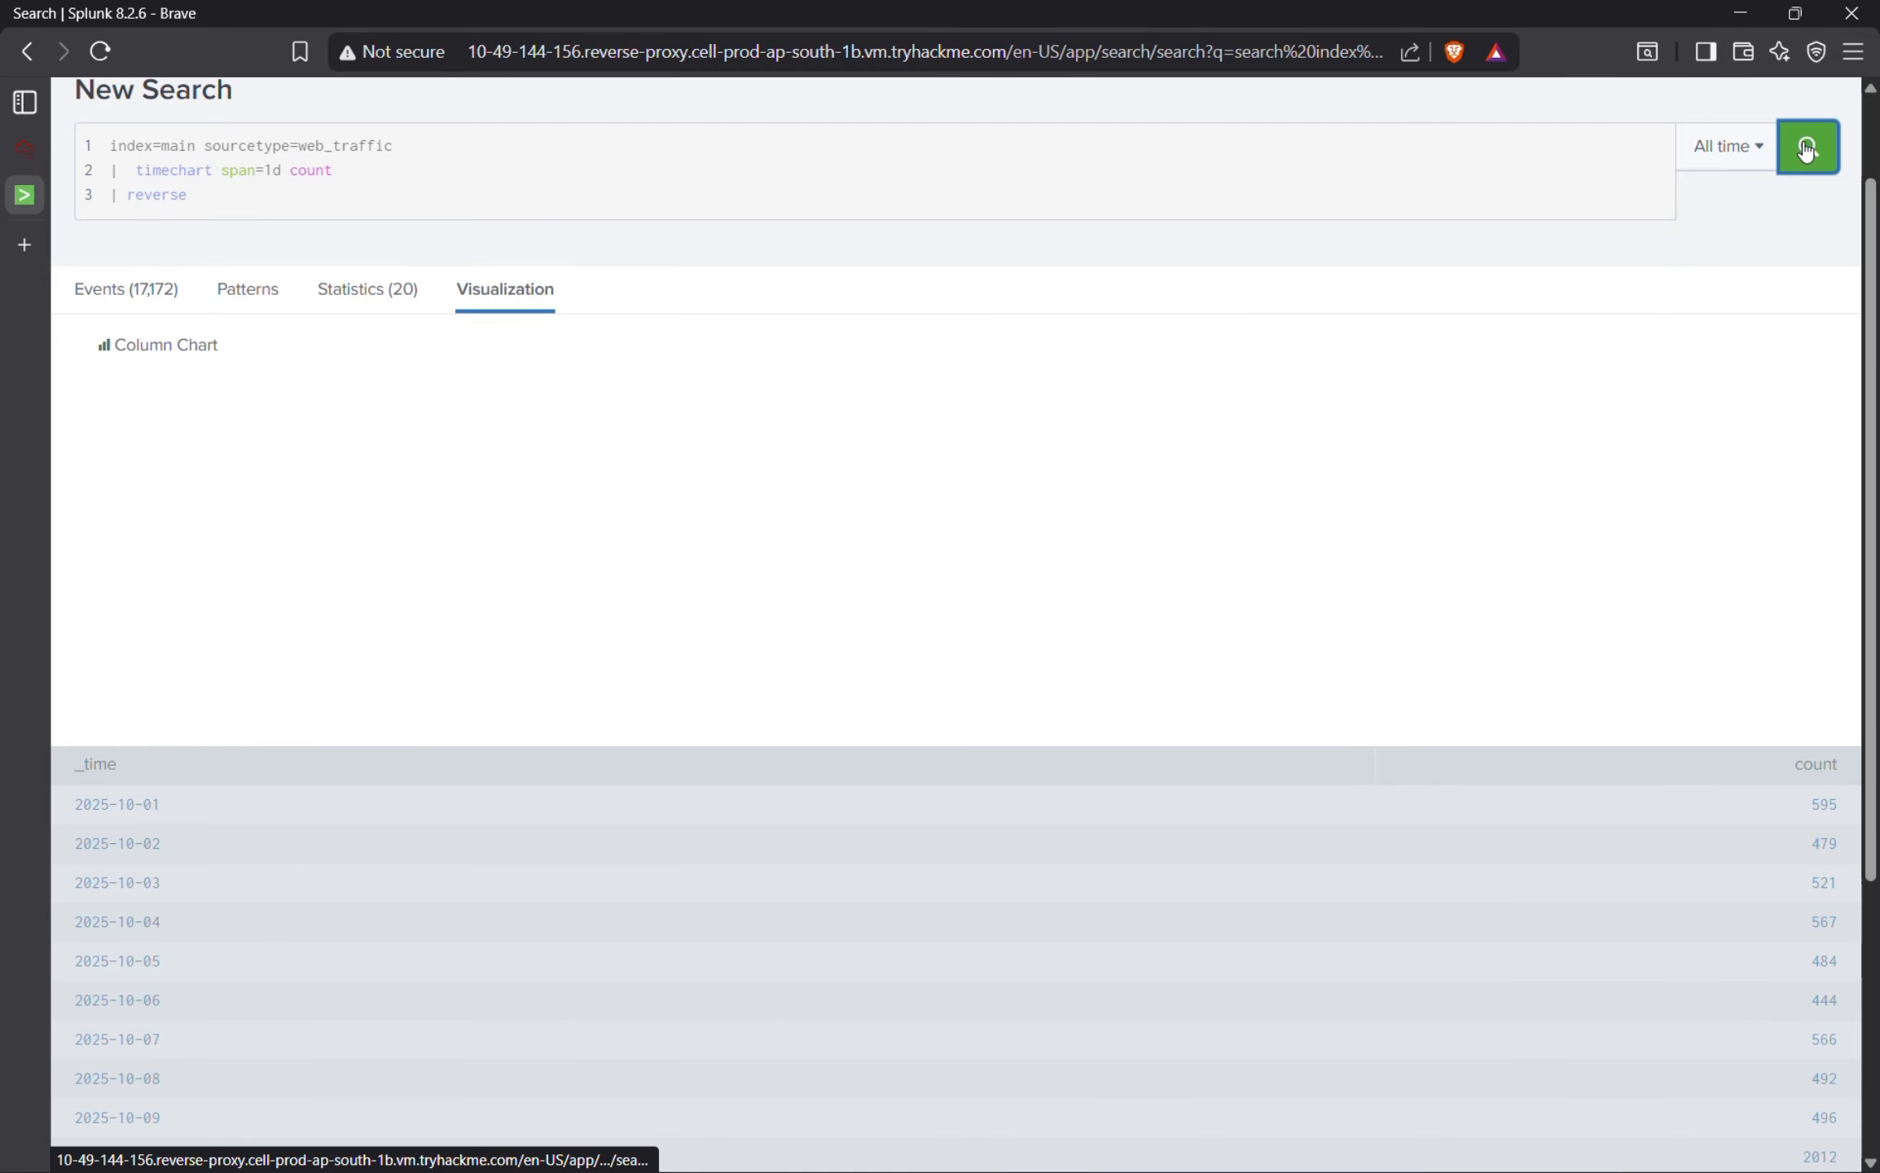
pyautogui.scroll(2, 1807, 149)
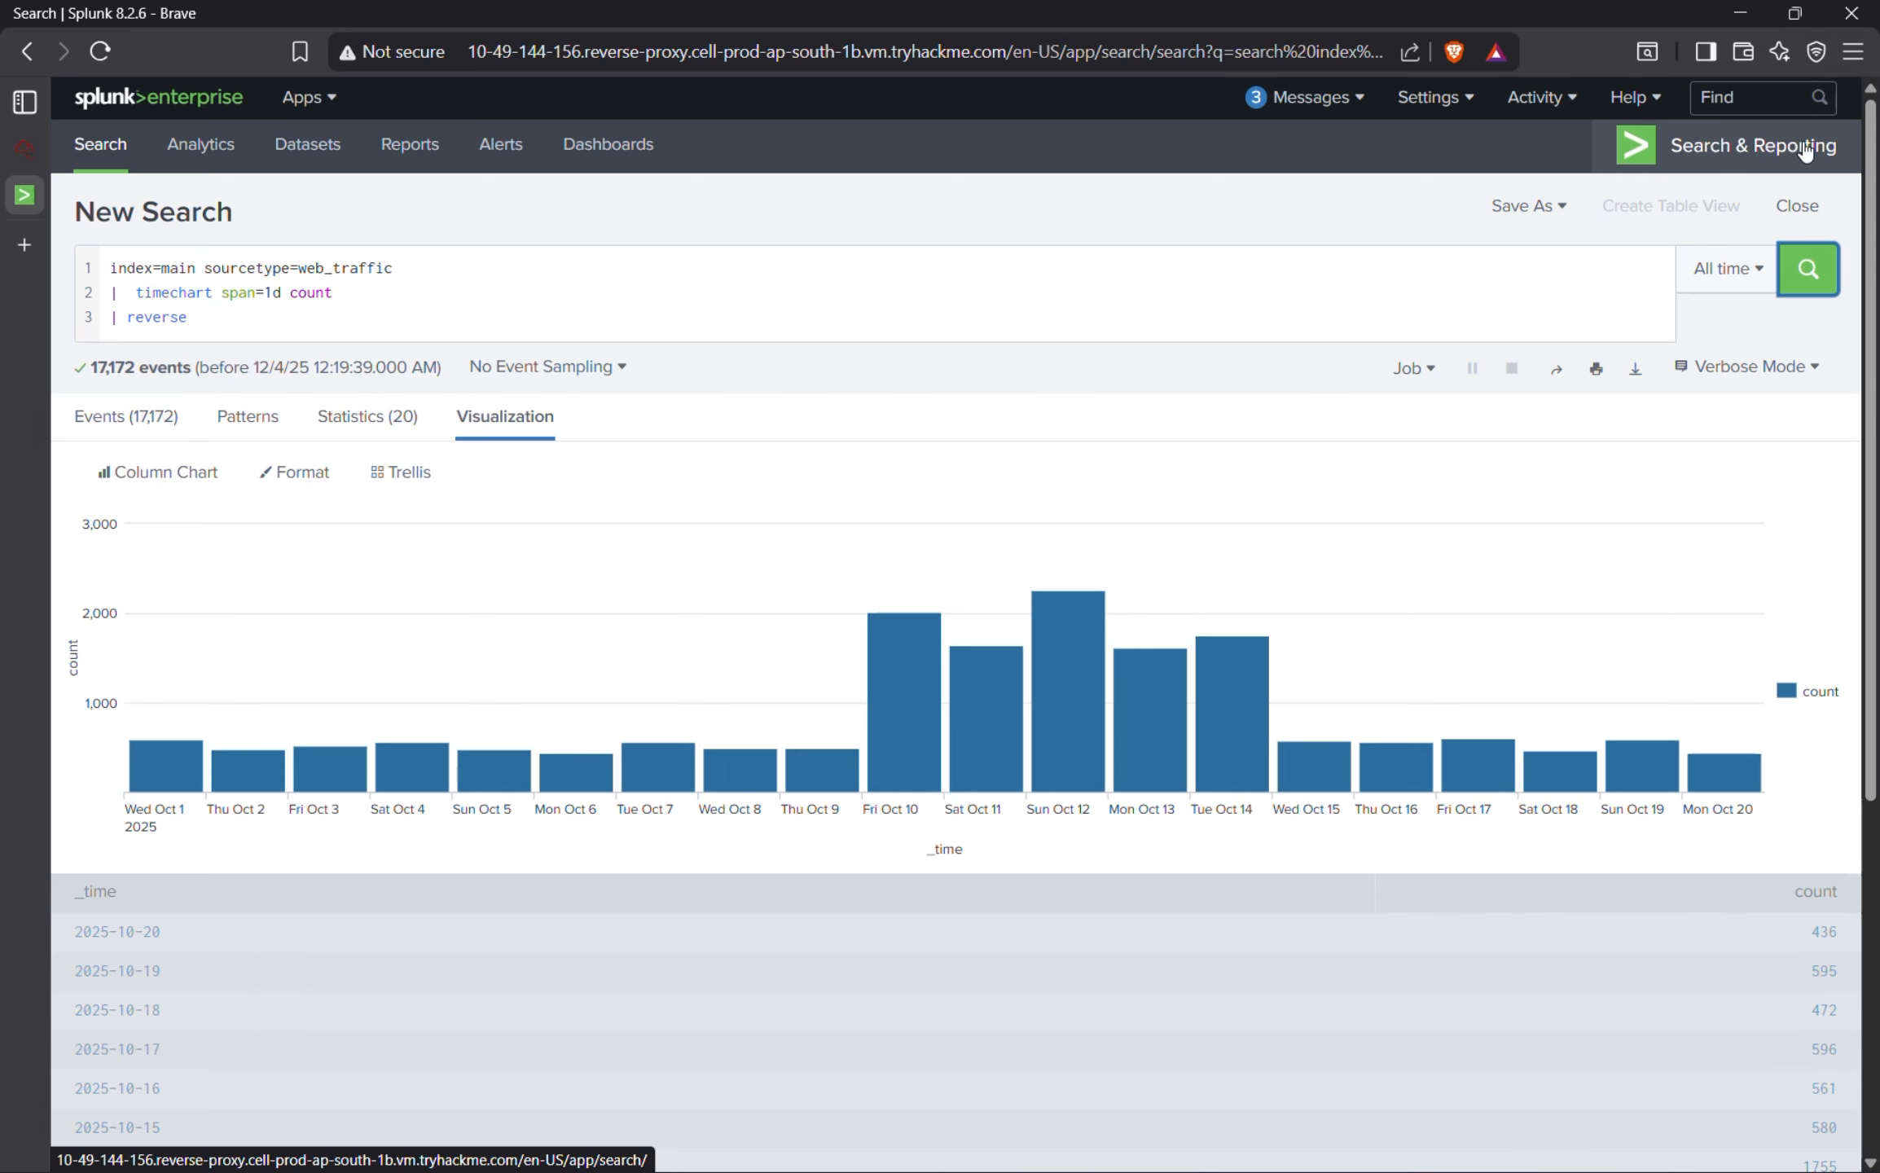
# Recheck the room's example query, insert | sort by -count before | reverse in the Splunk search, and run it.
pyautogui.click(44, 156)
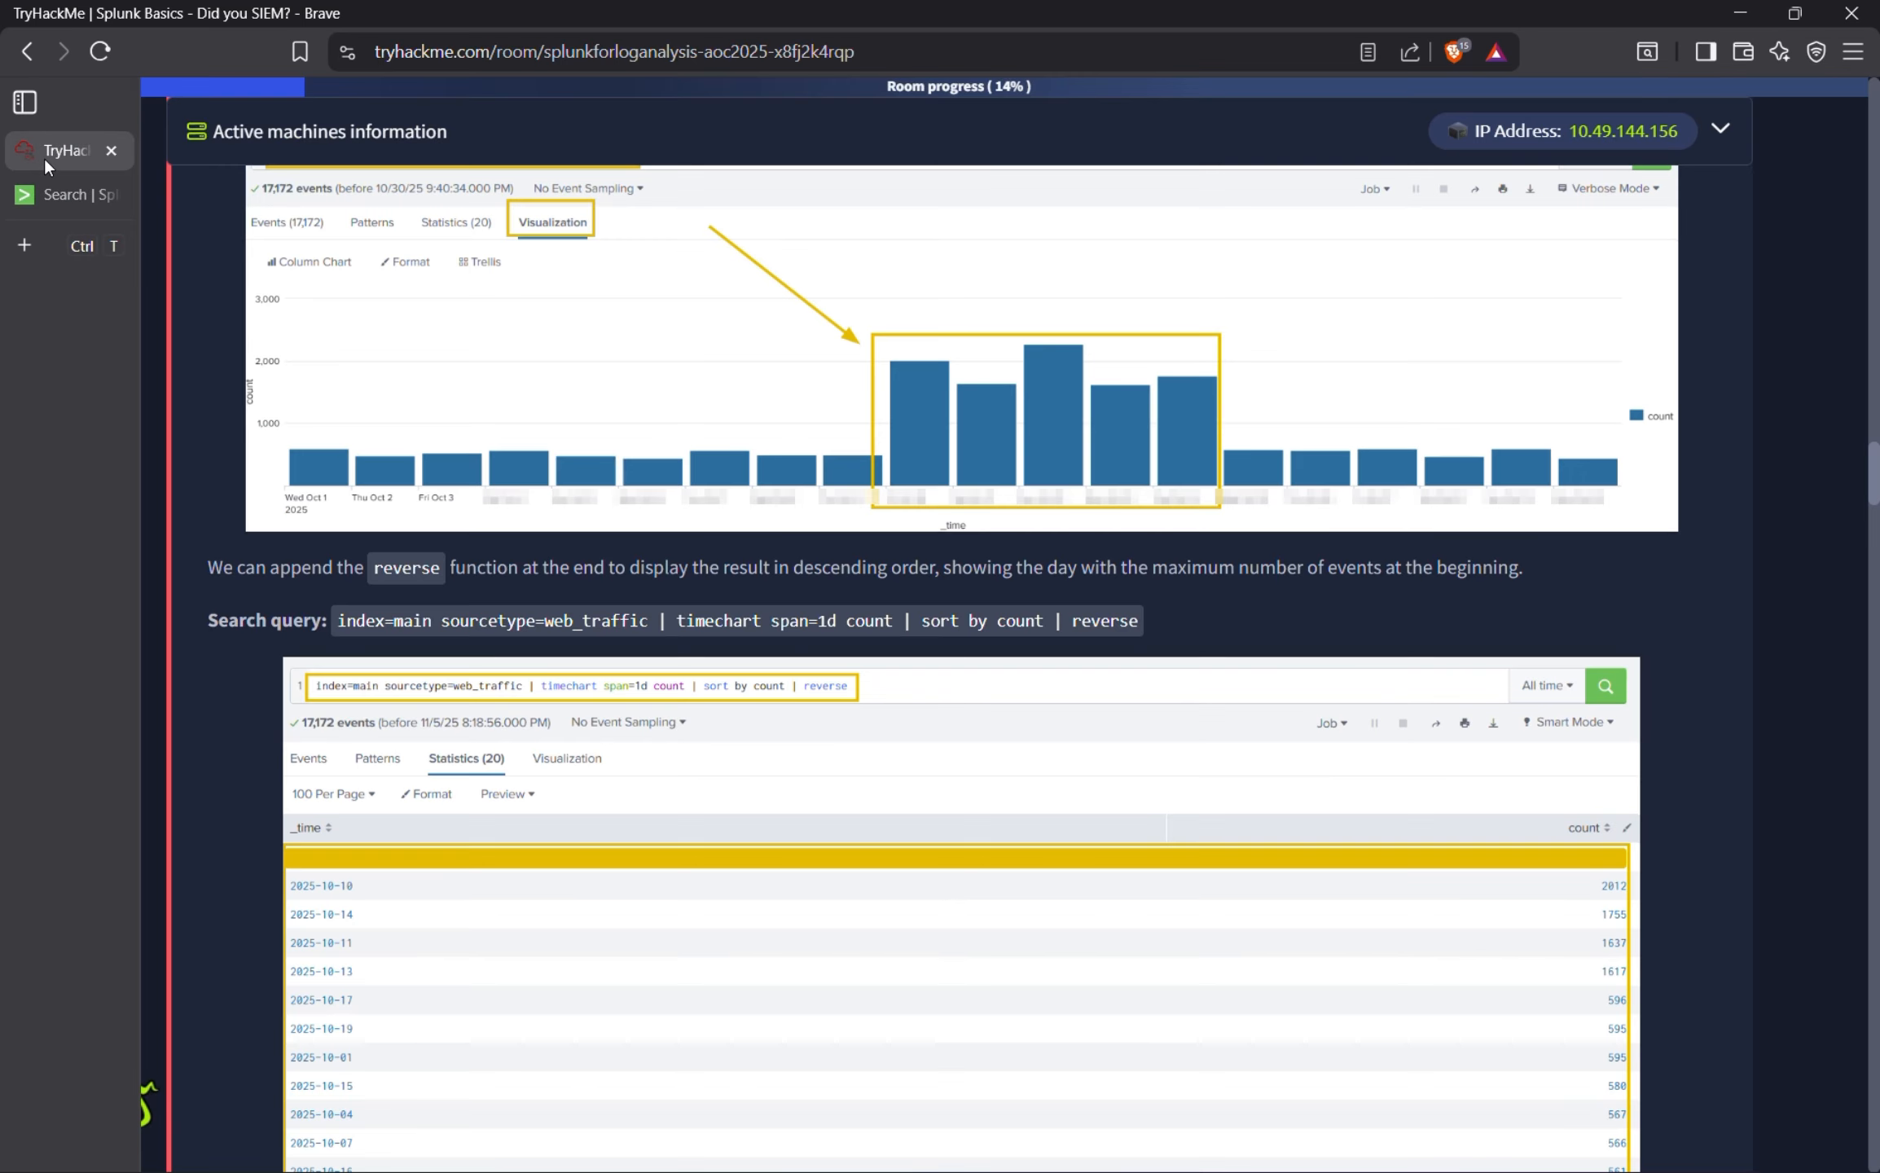
pyautogui.click(49, 199)
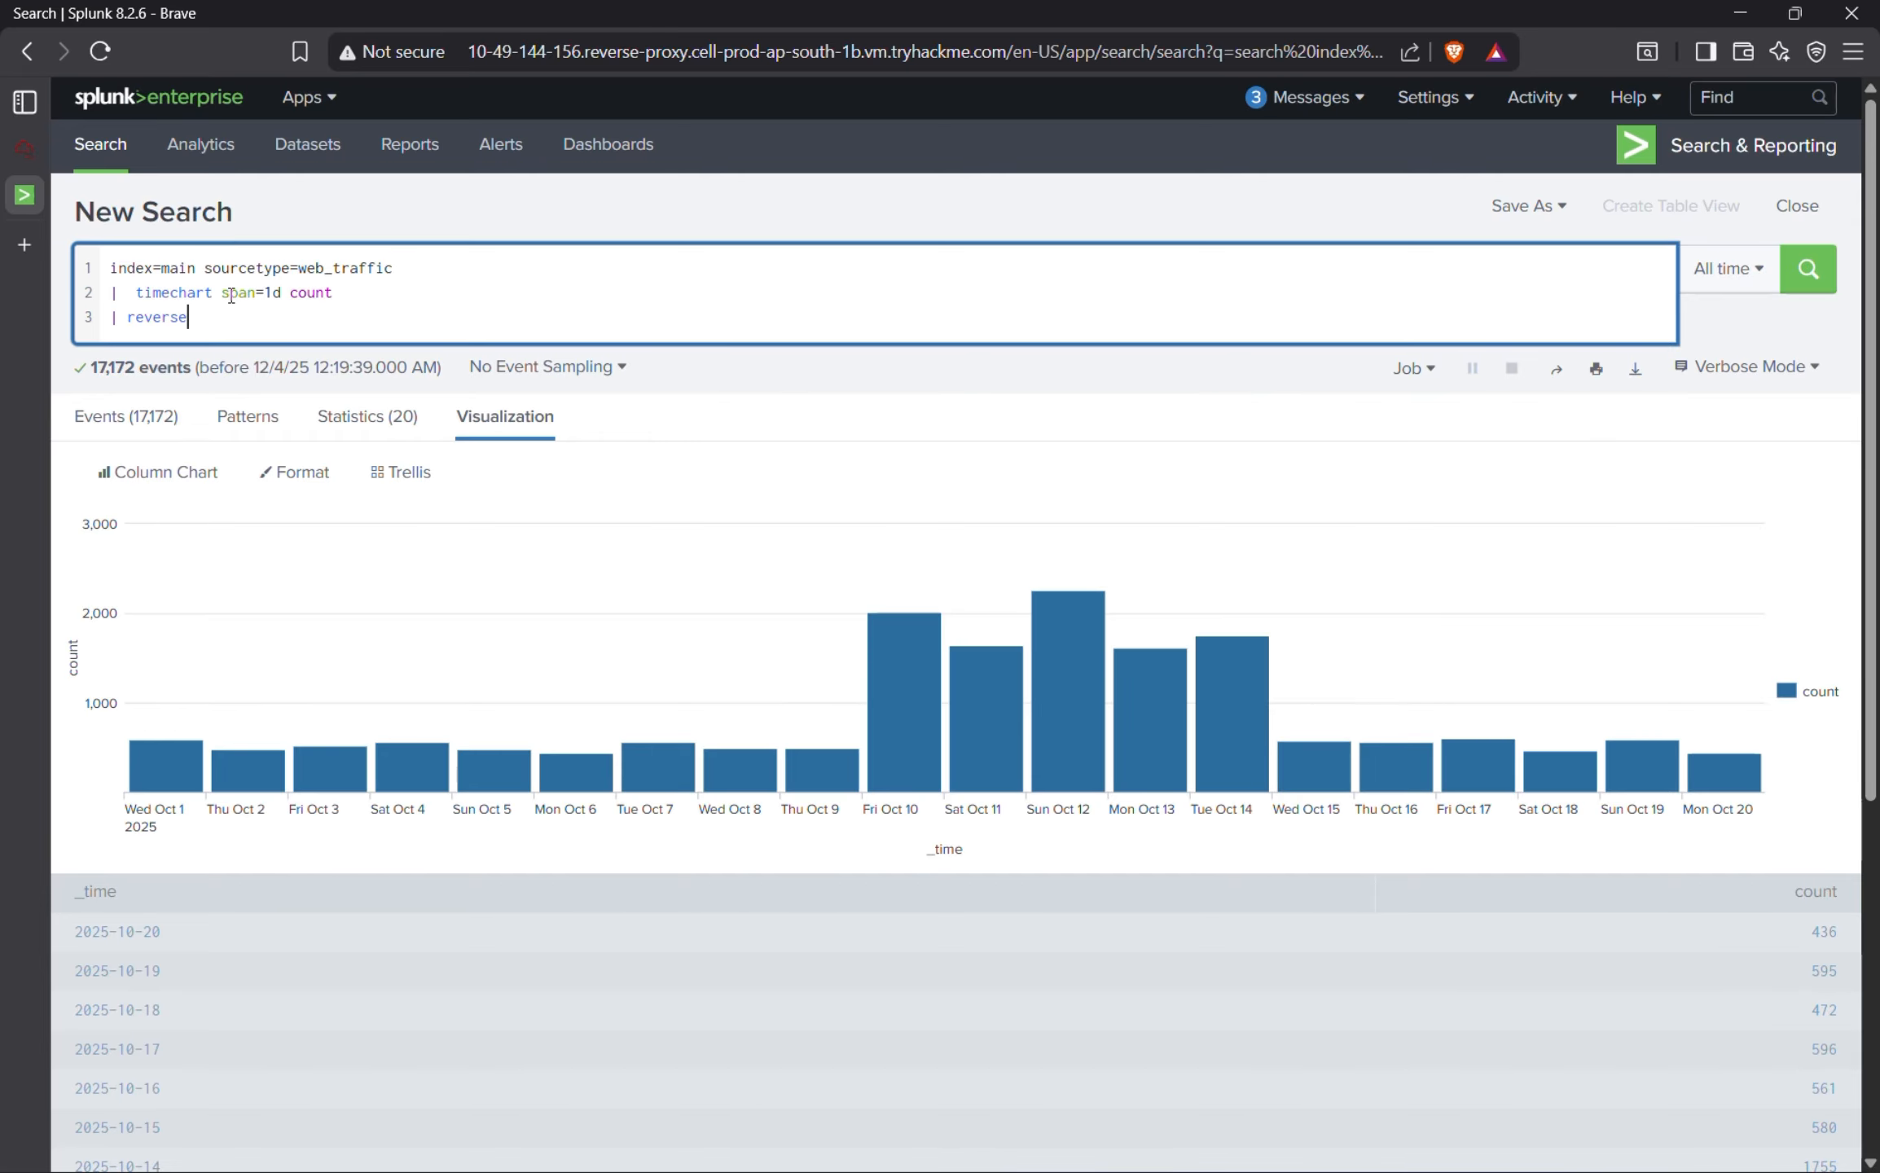
pyautogui.press('Return')
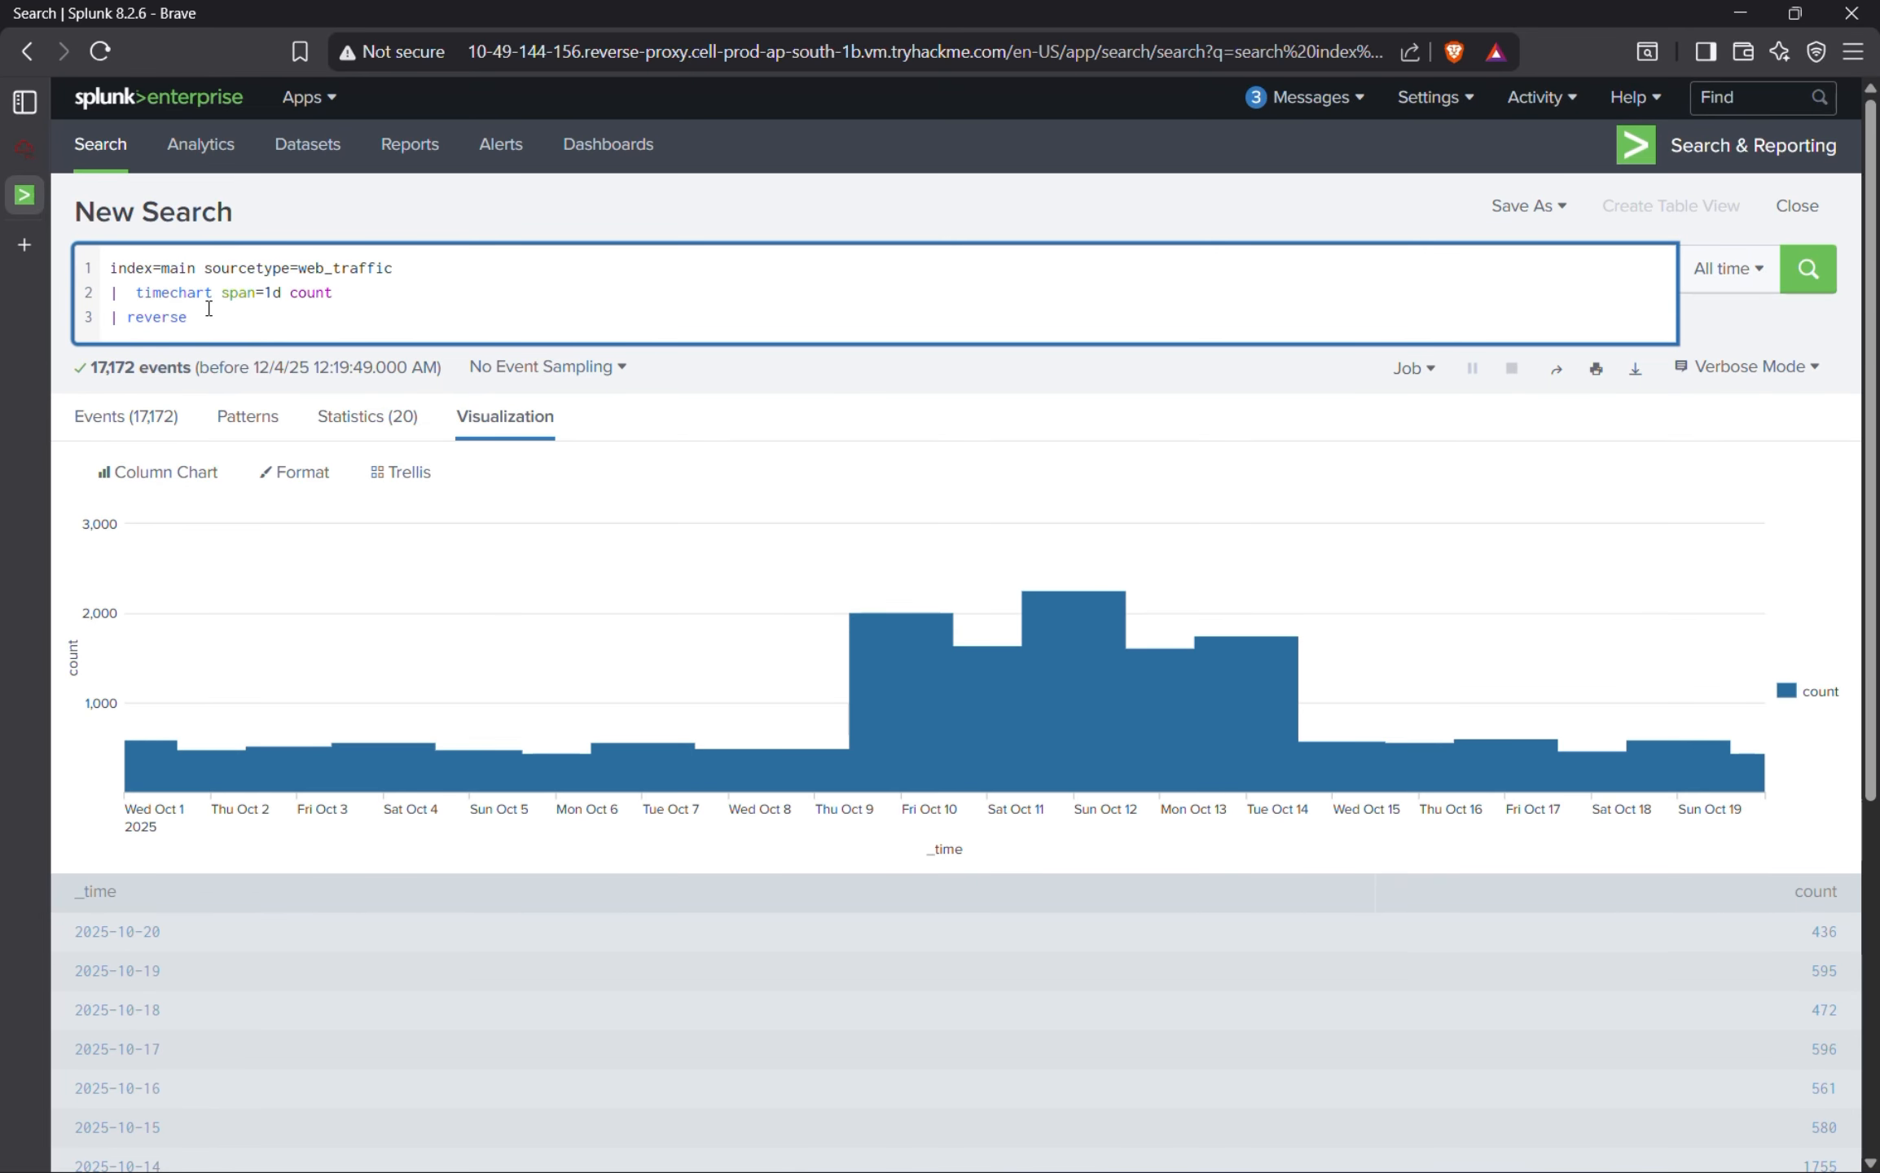
pyautogui.press('Return')
pyautogui.hotkey('shift', 'Return')
pyautogui.write('| sort bt')
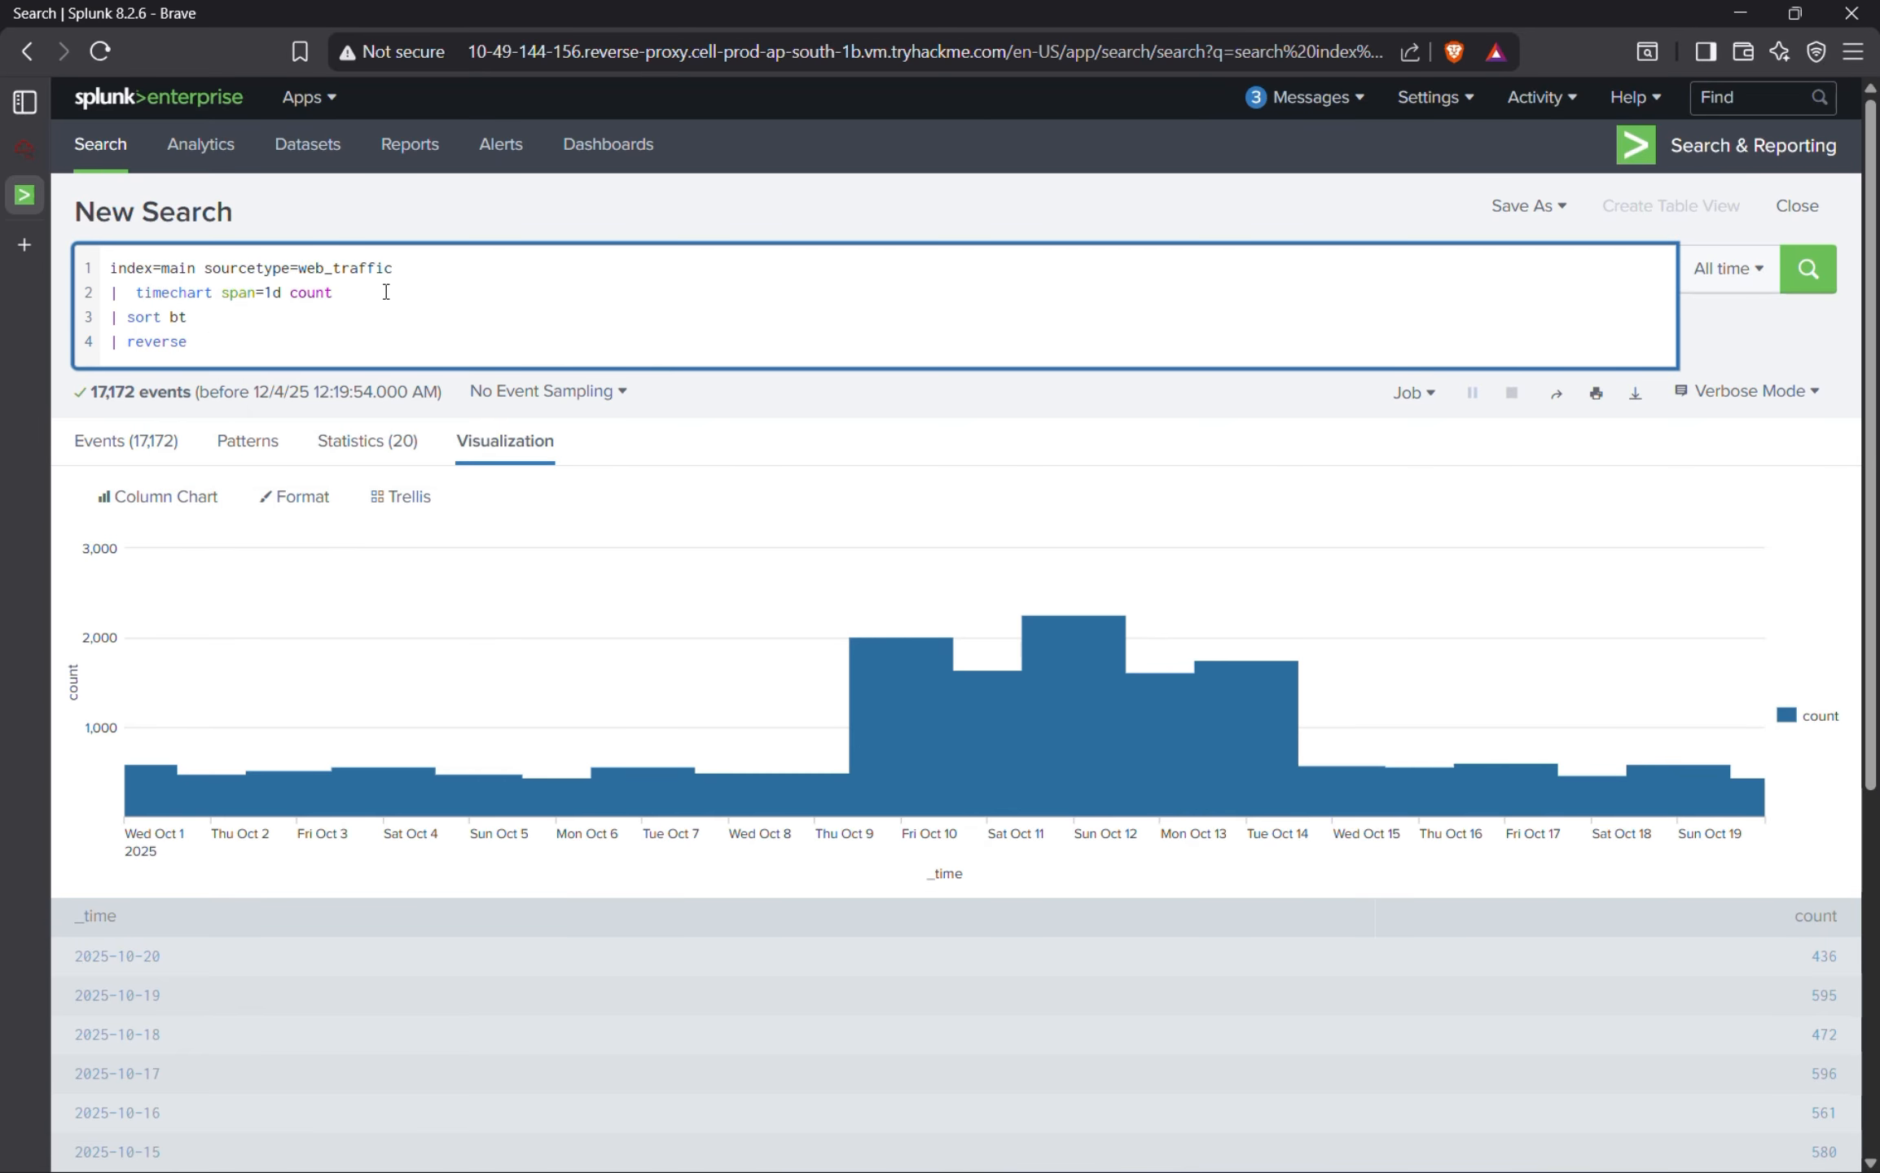
pyautogui.press('BackSpace')
pyautogui.press('BackSpace')
pyautogui.press('Return')
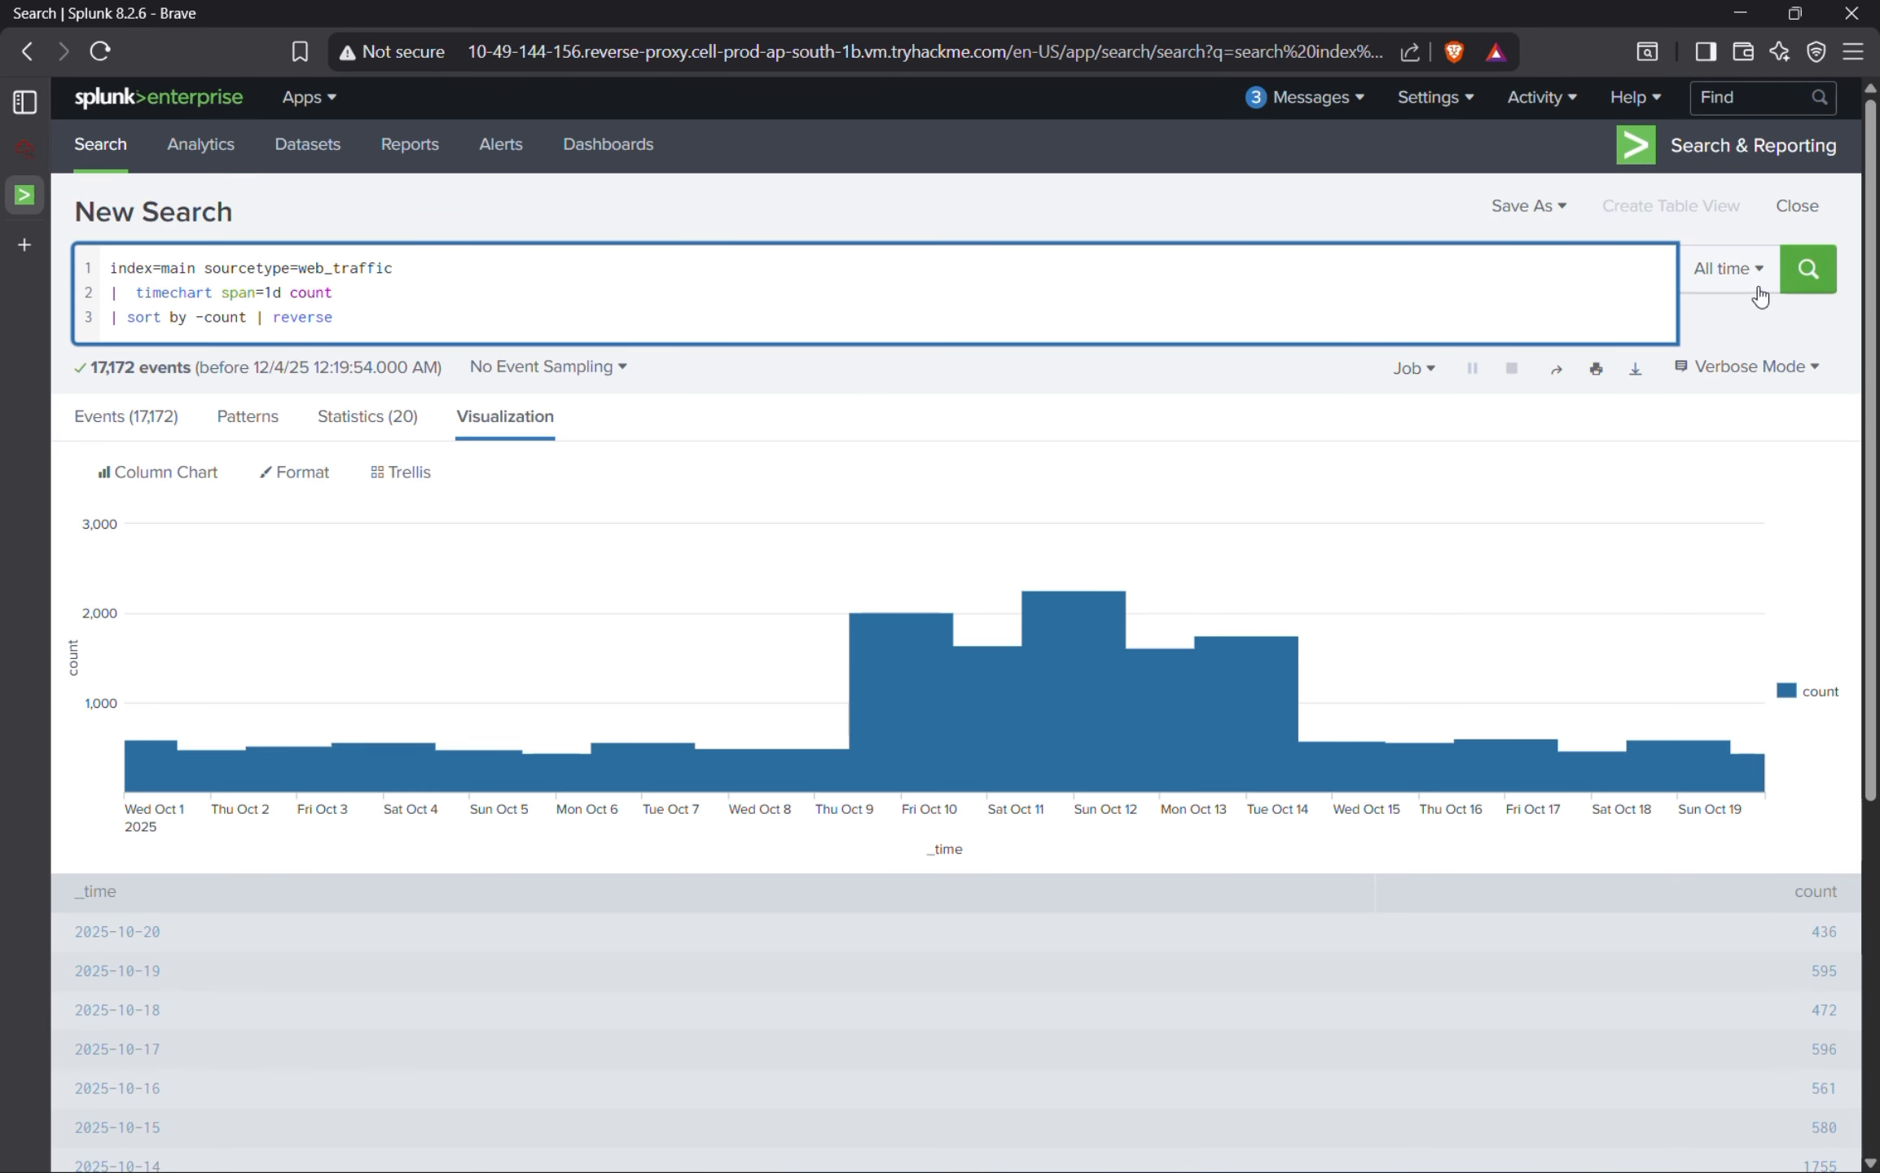
pyautogui.click(1805, 273)
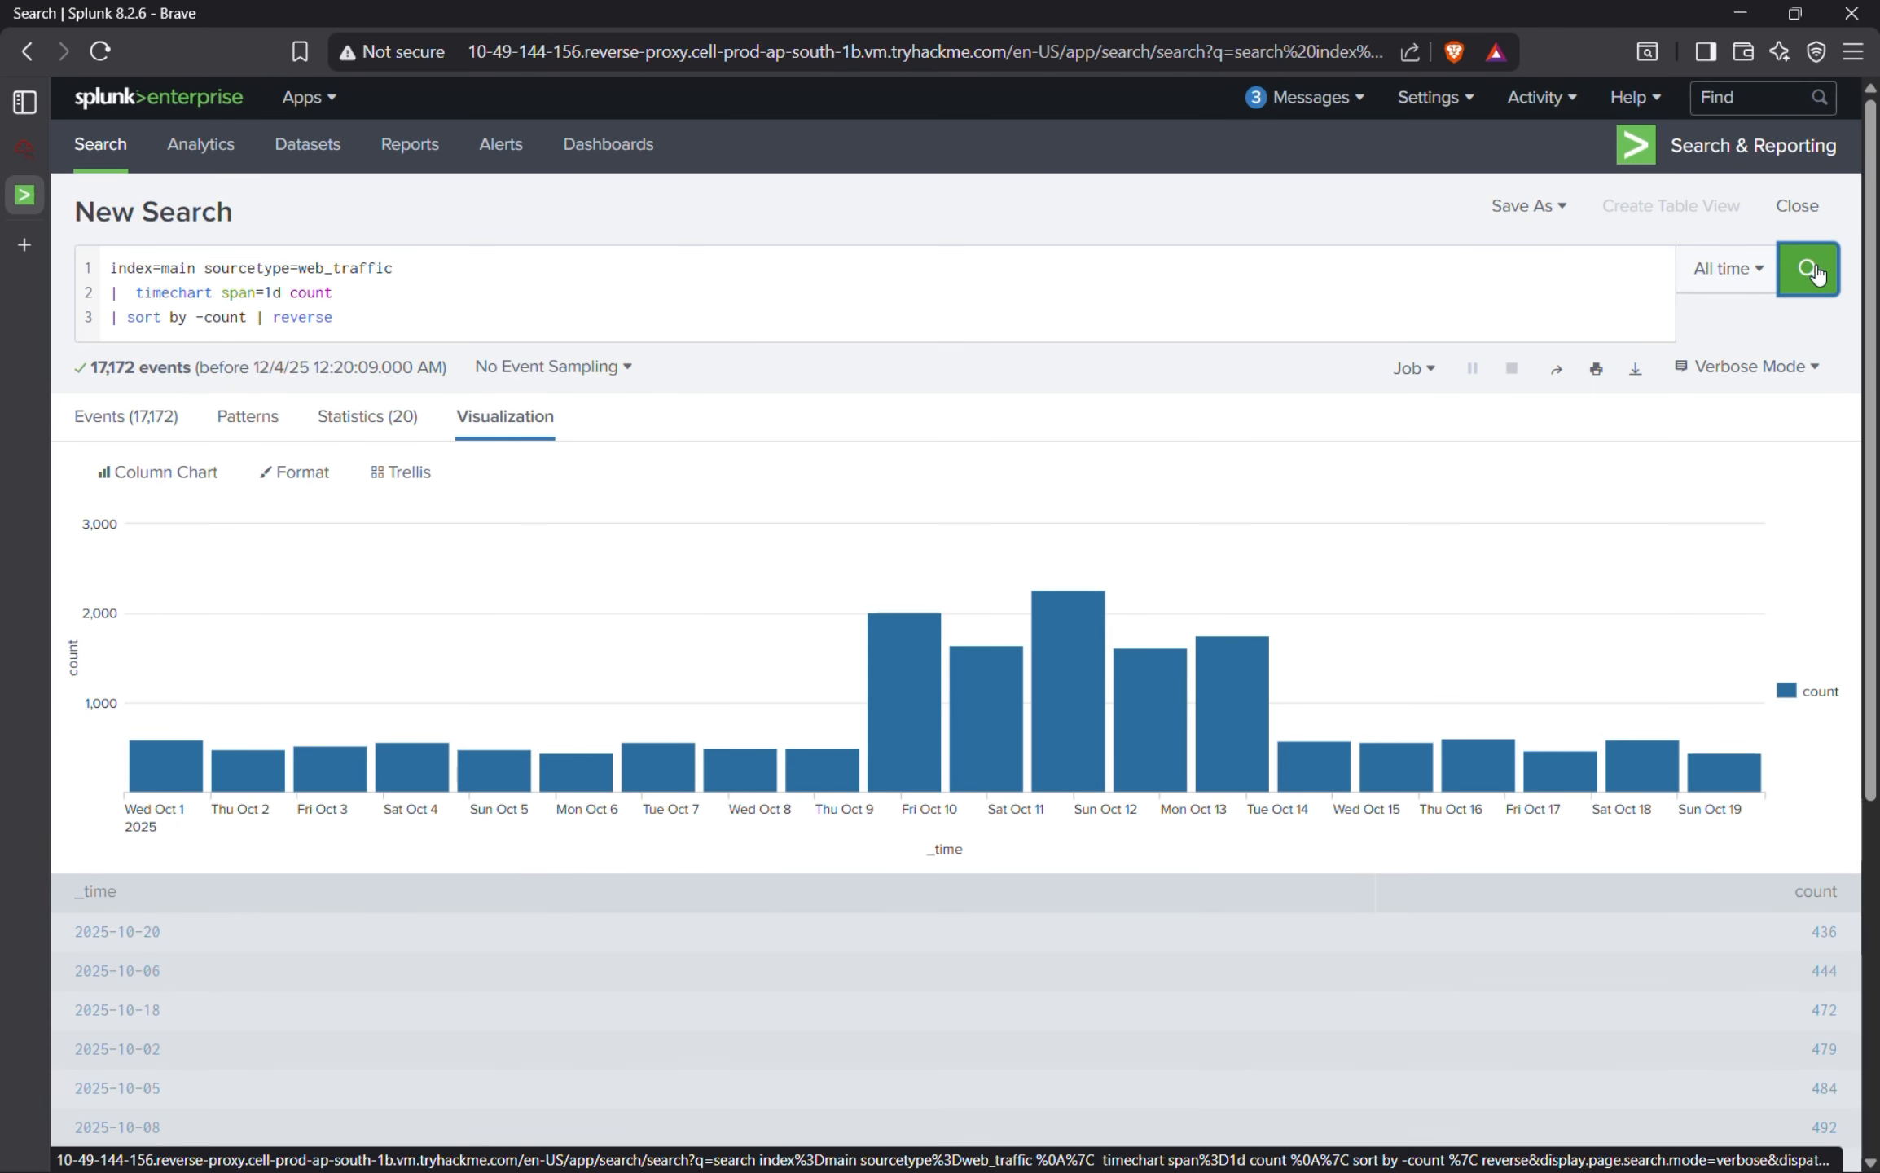
# Examine the order of the daily counts in the Splunk results, and return to the TryHackMe room's example query to compare.
pyautogui.scroll(-3, 1826, 994)
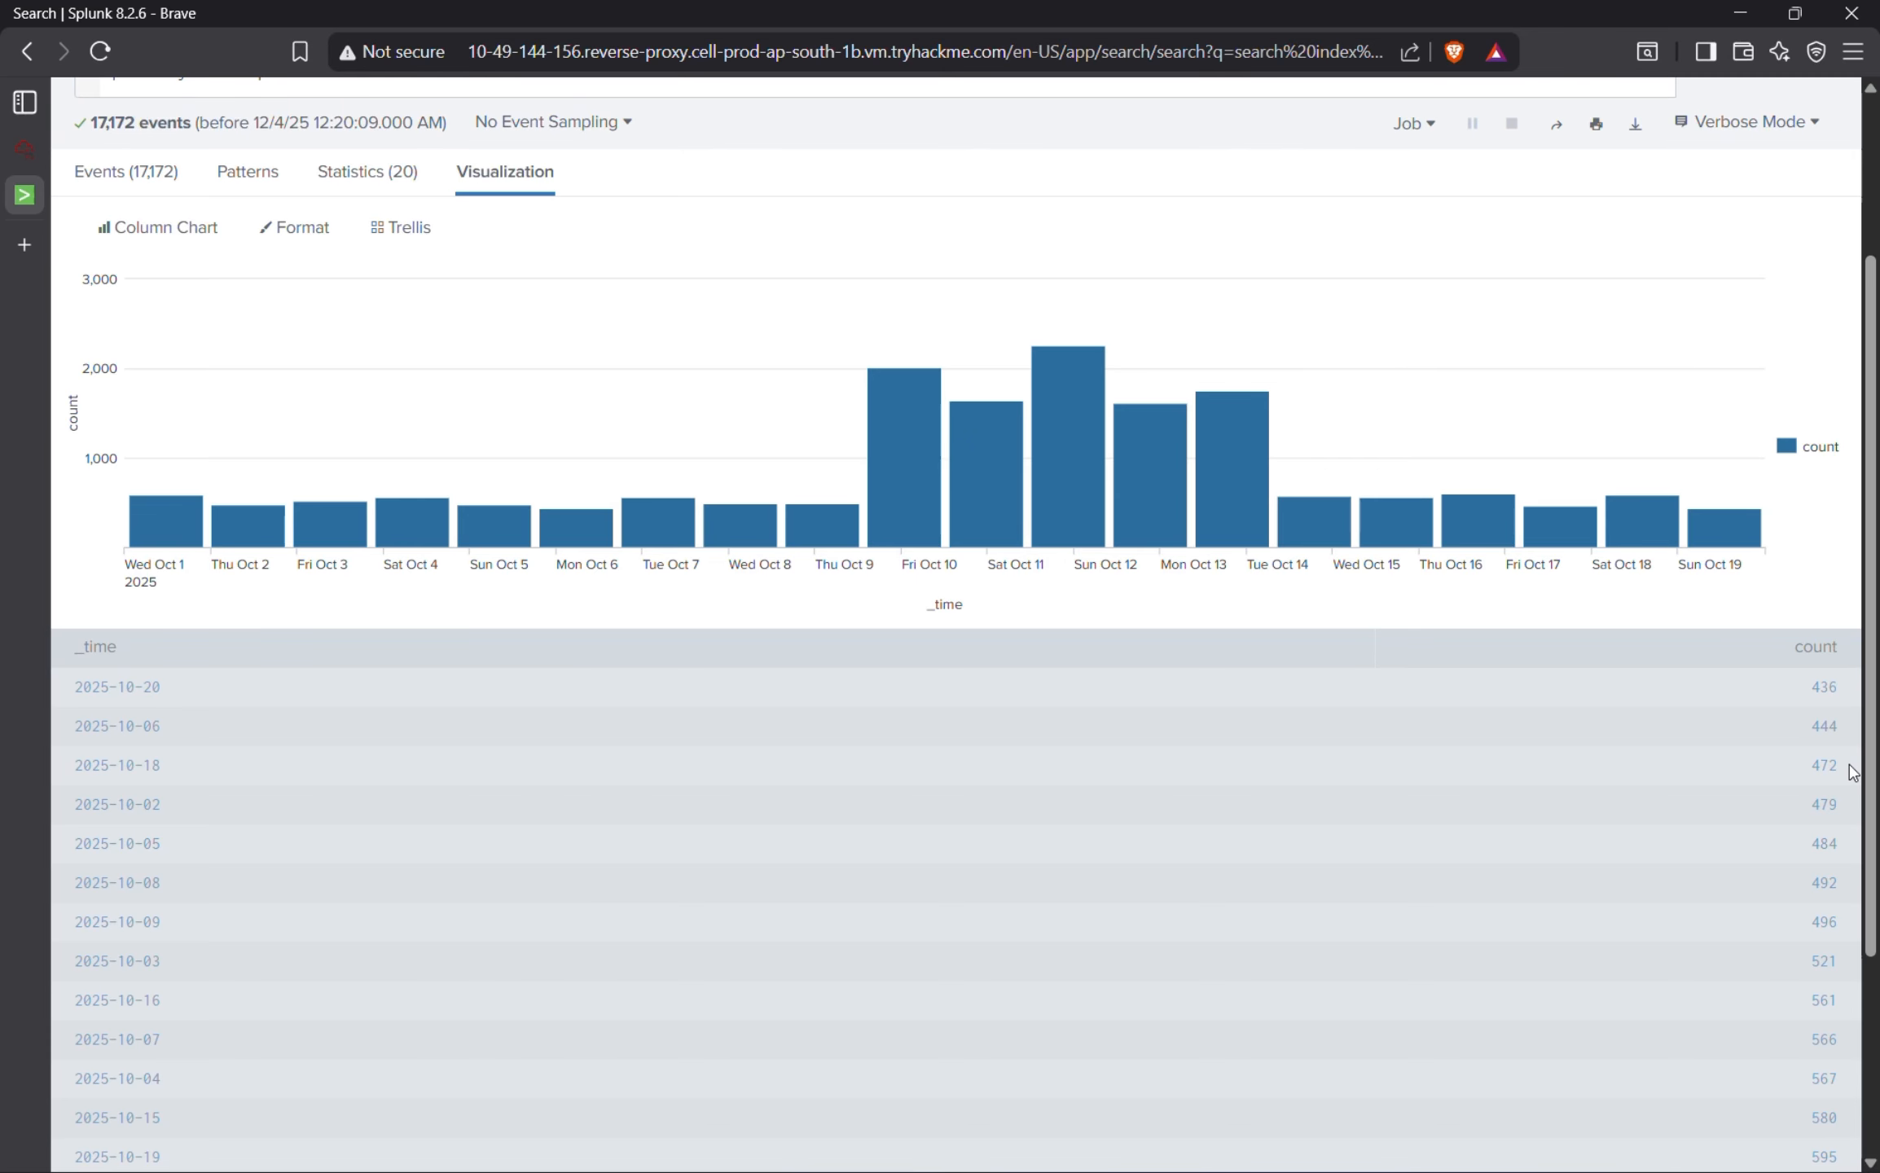
pyautogui.scroll(3, 1853, 773)
pyautogui.click(43, 147)
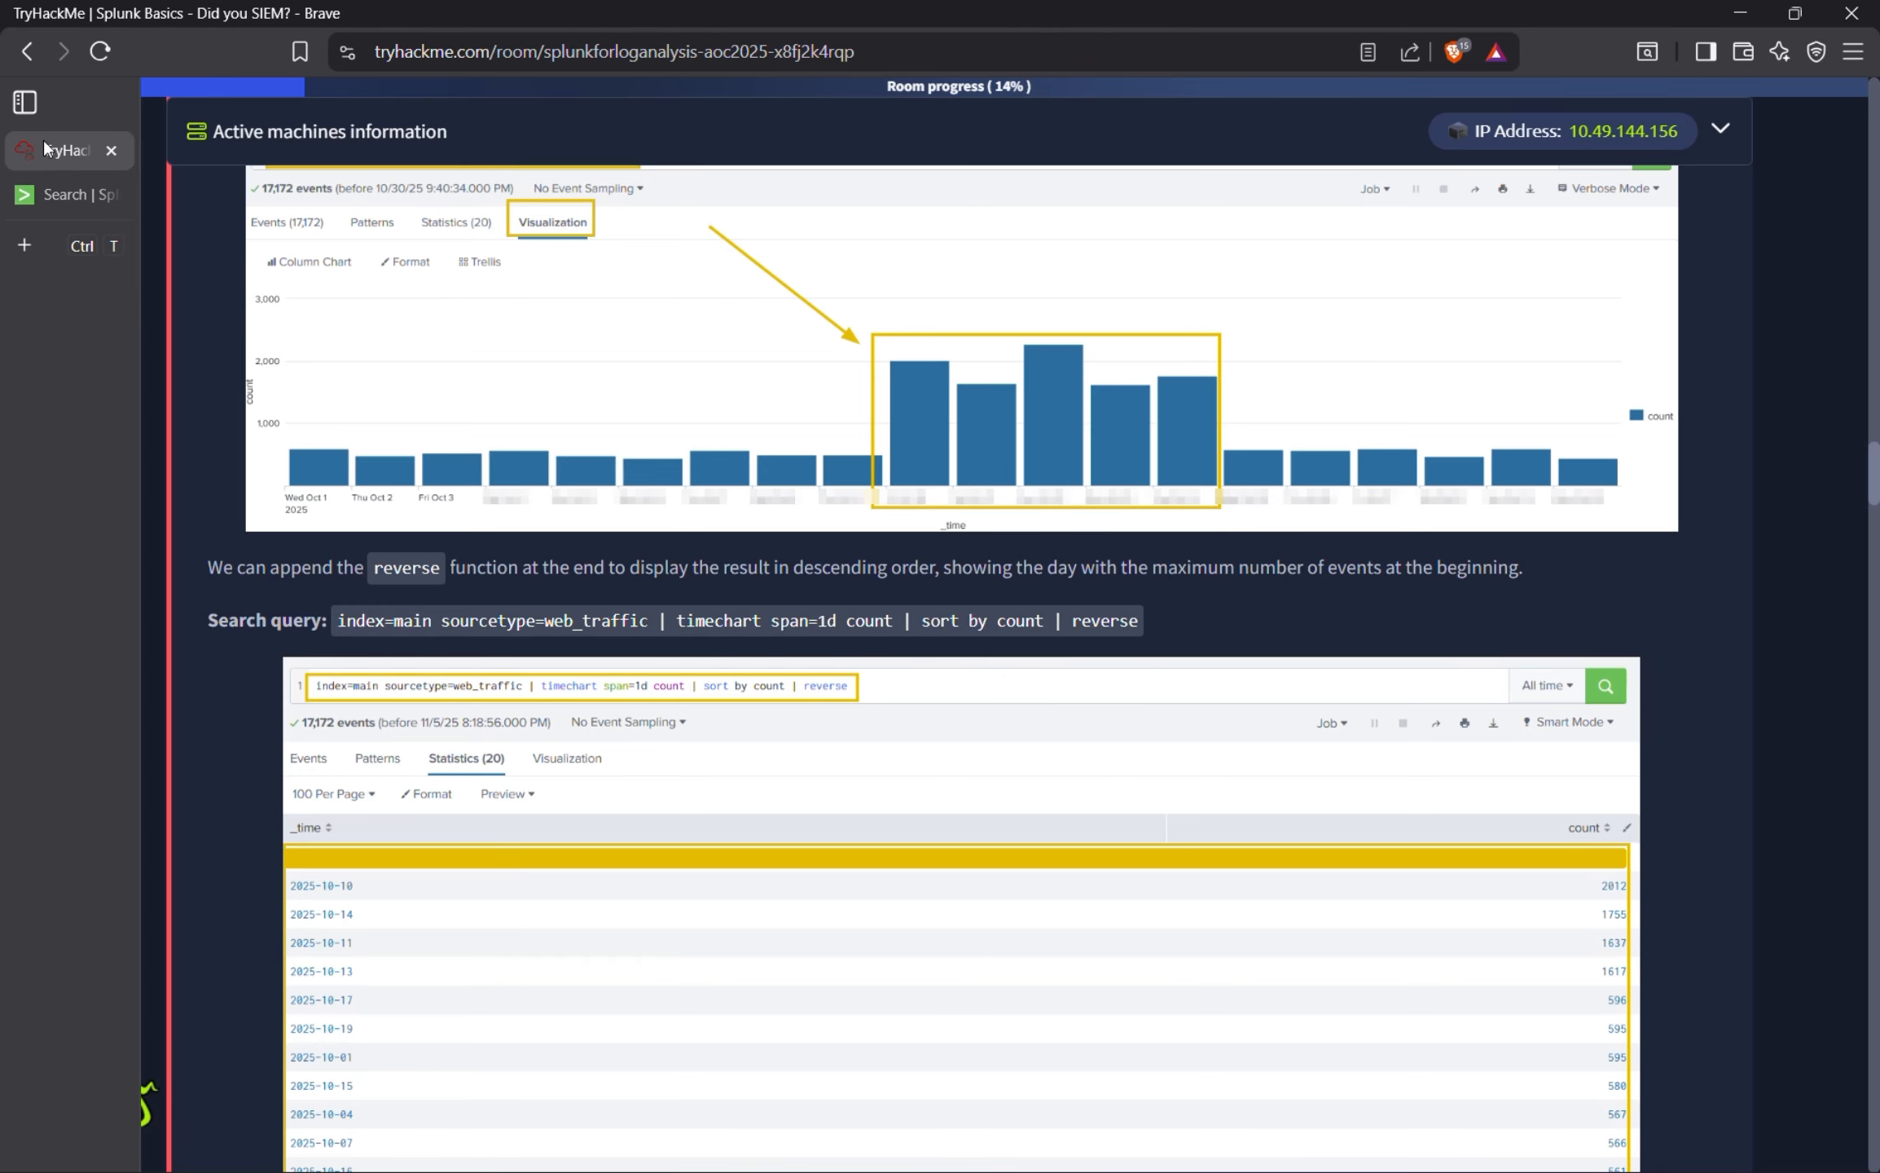
# Recheck the TryHackMe example query, change sort by -count to sort by count in the Splunk search, run it, and check the daily counts.
pyautogui.click(40, 193)
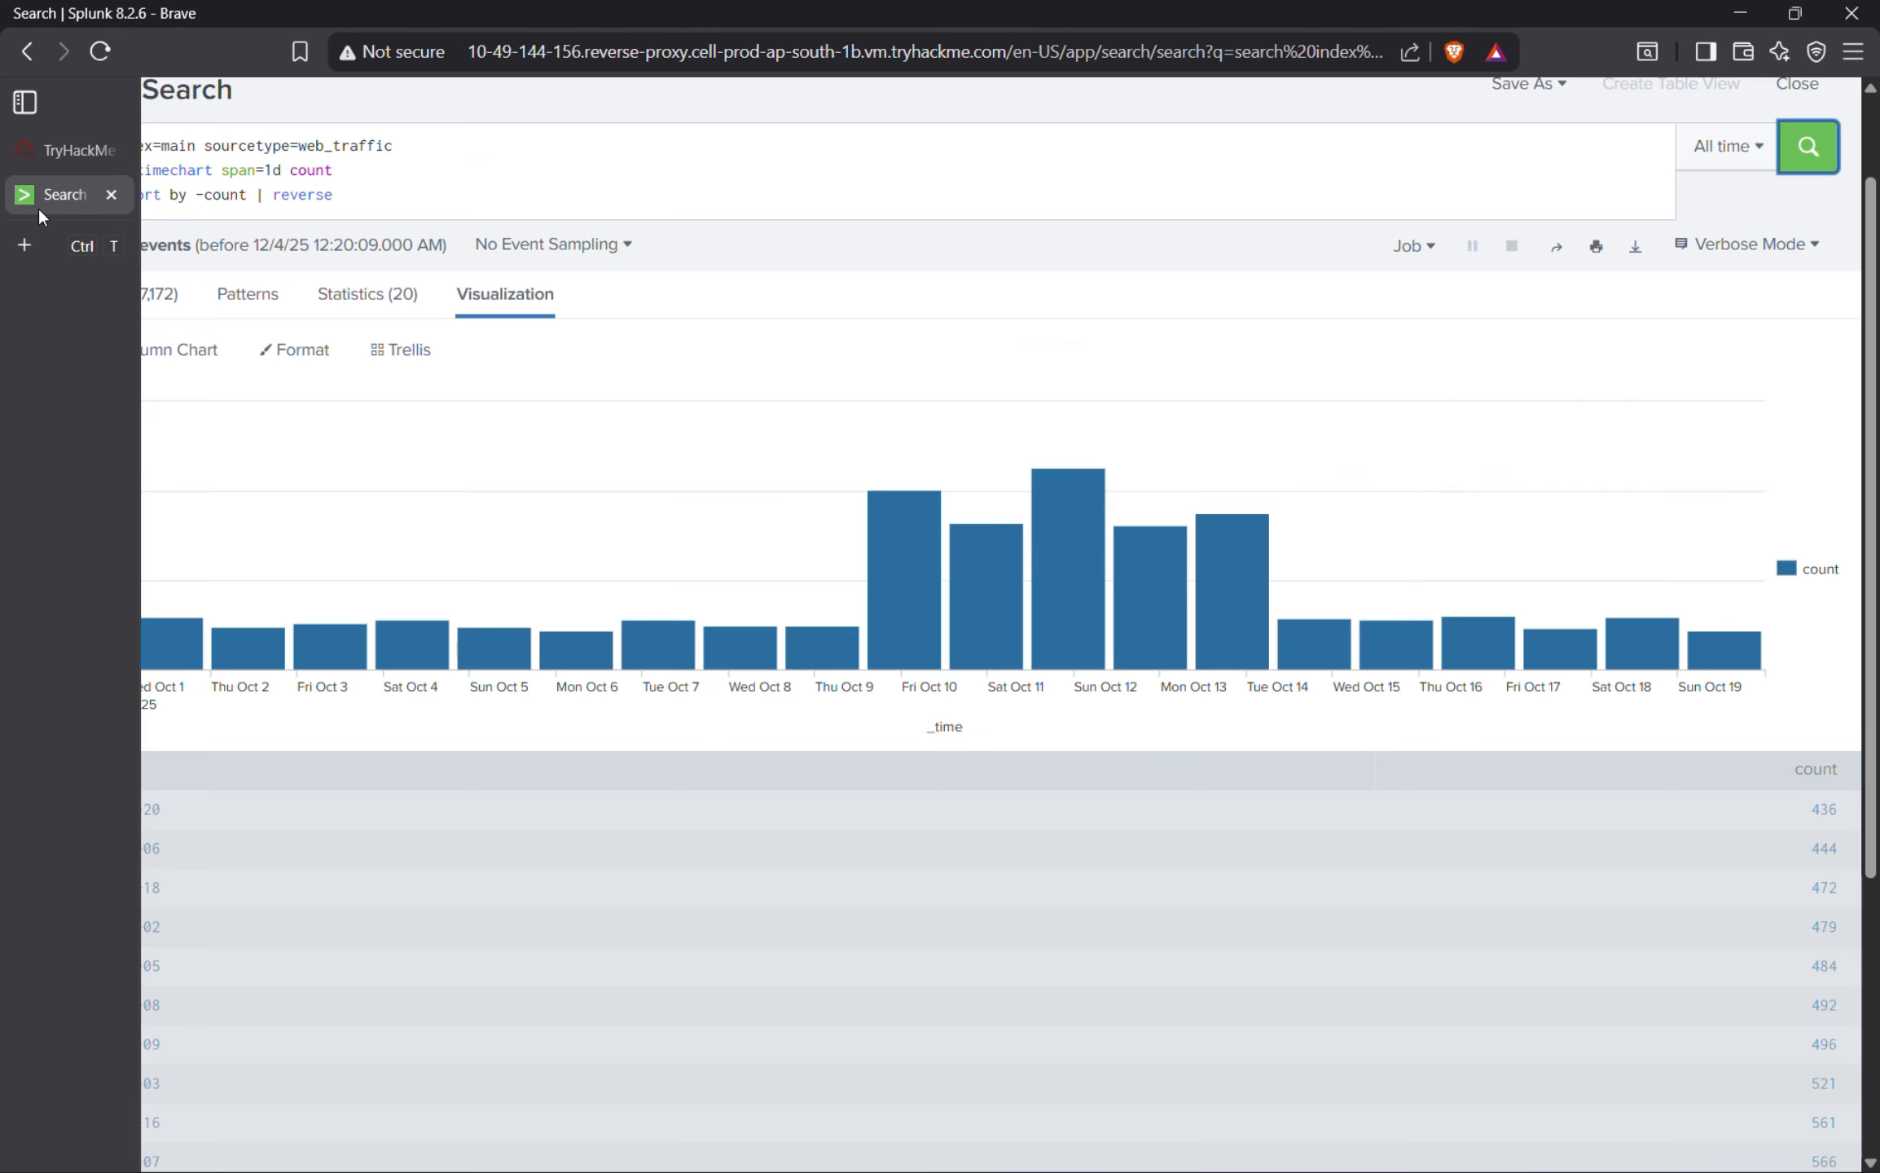
pyautogui.click(54, 150)
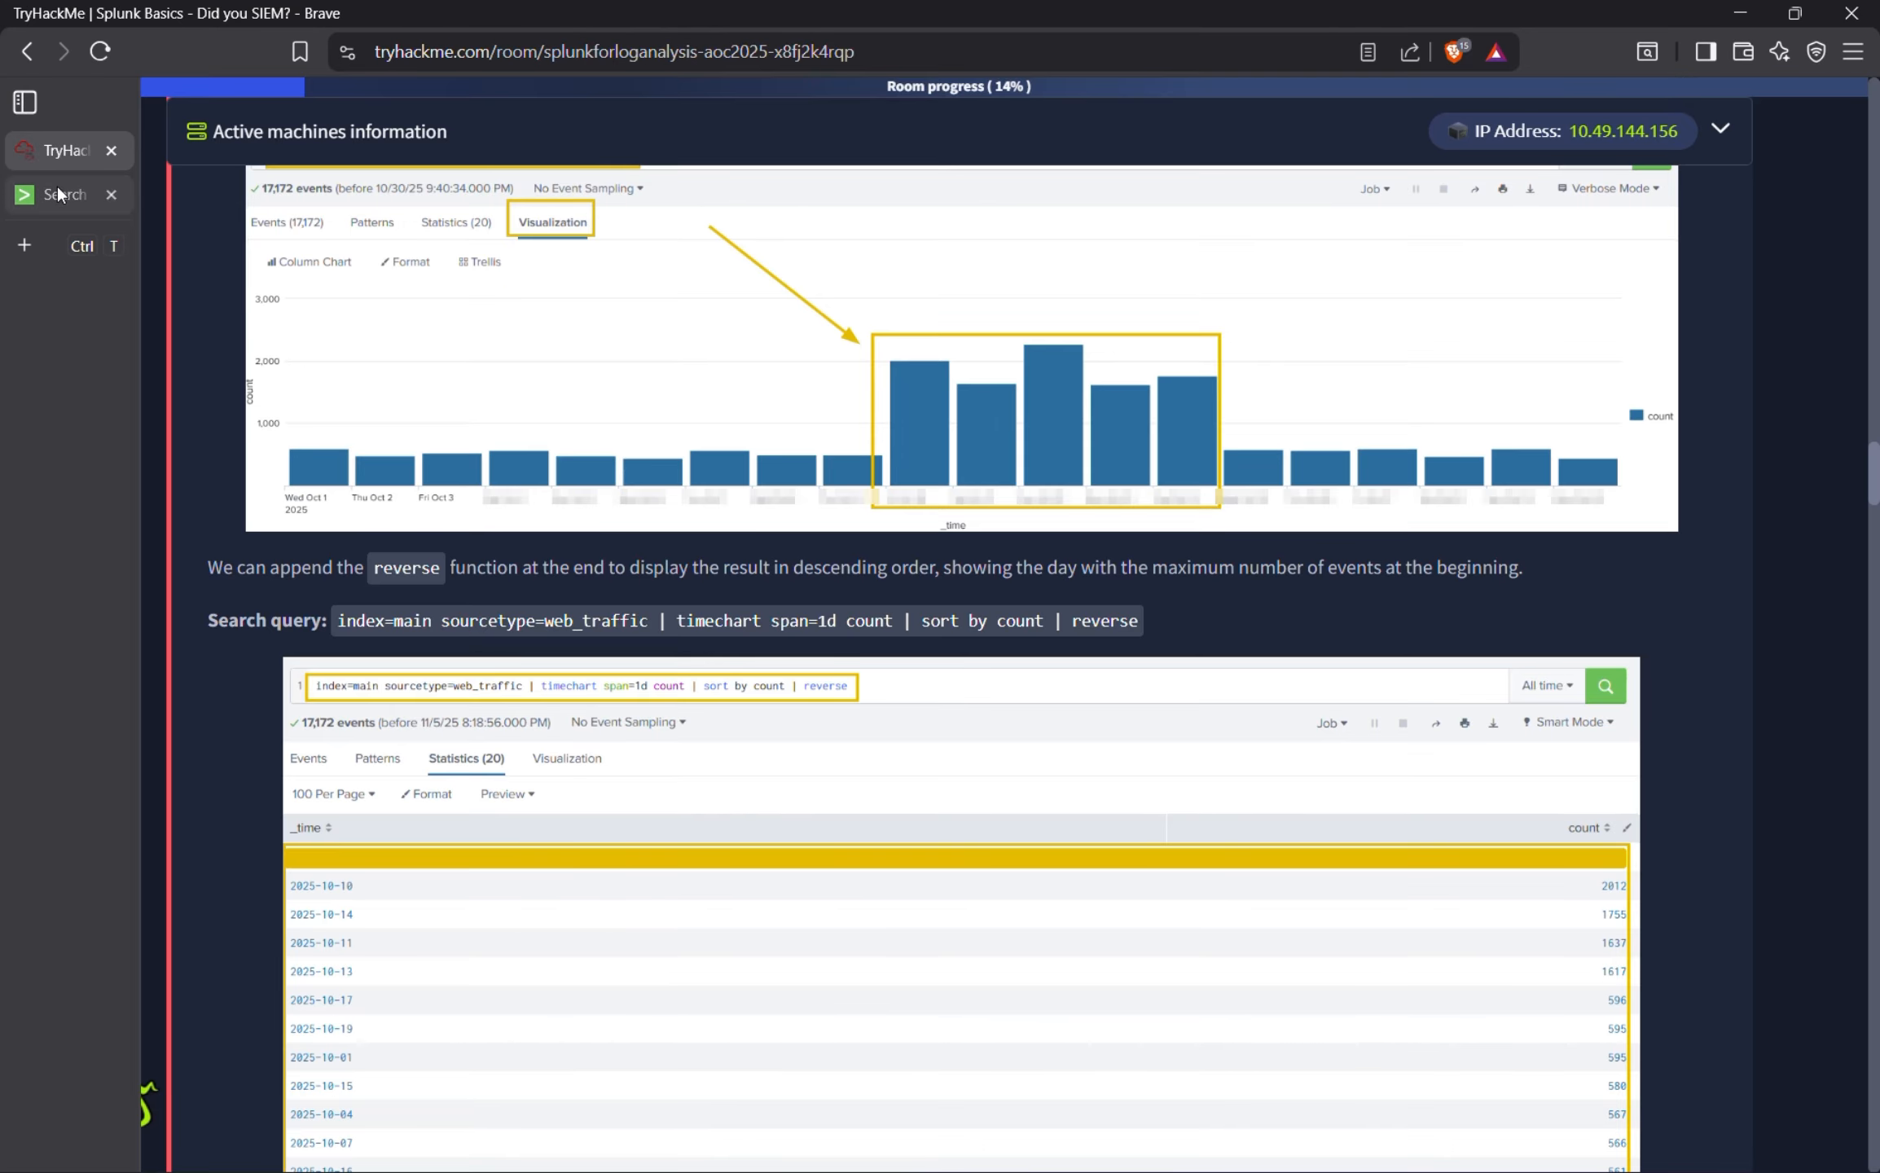
pyautogui.click(57, 185)
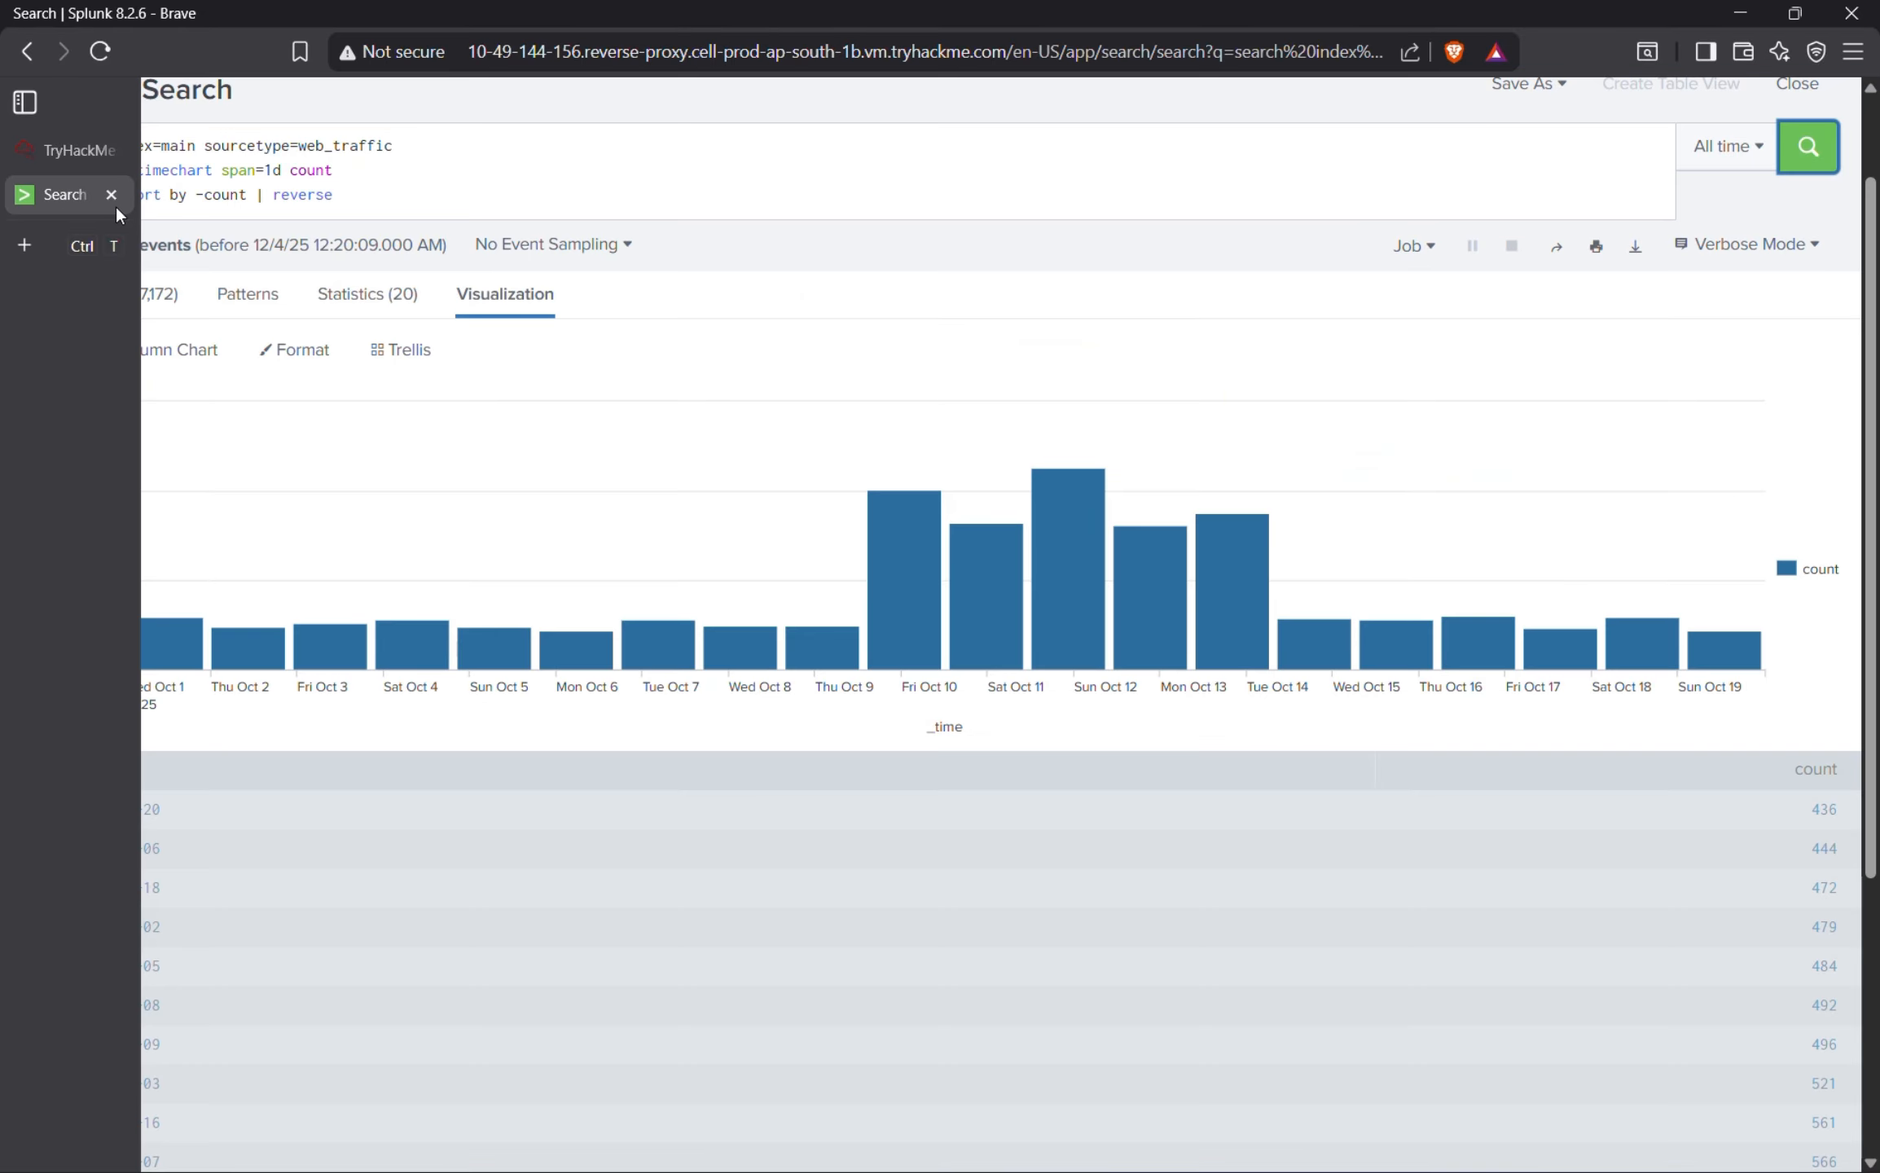
pyautogui.click(203, 200)
pyautogui.press('BackSpace')
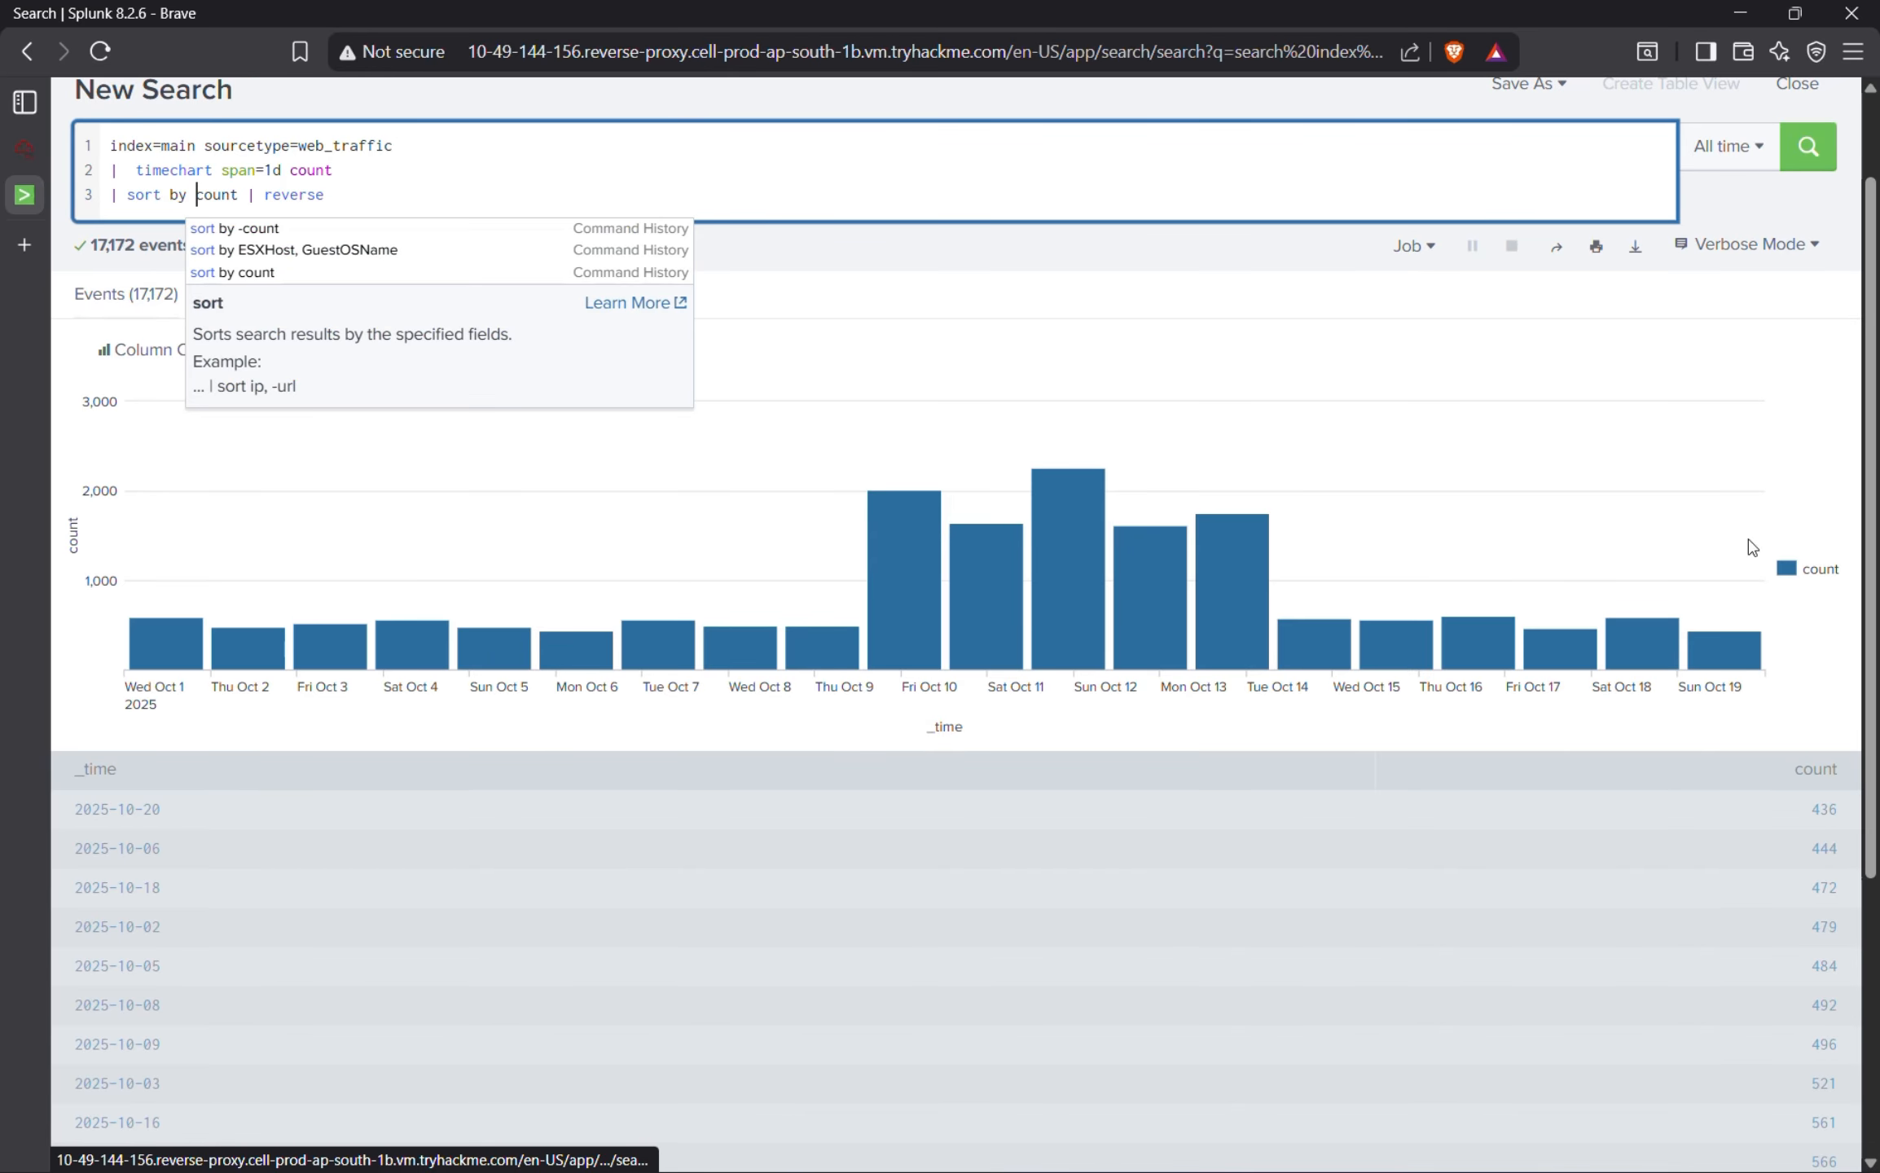
pyautogui.click(1820, 170)
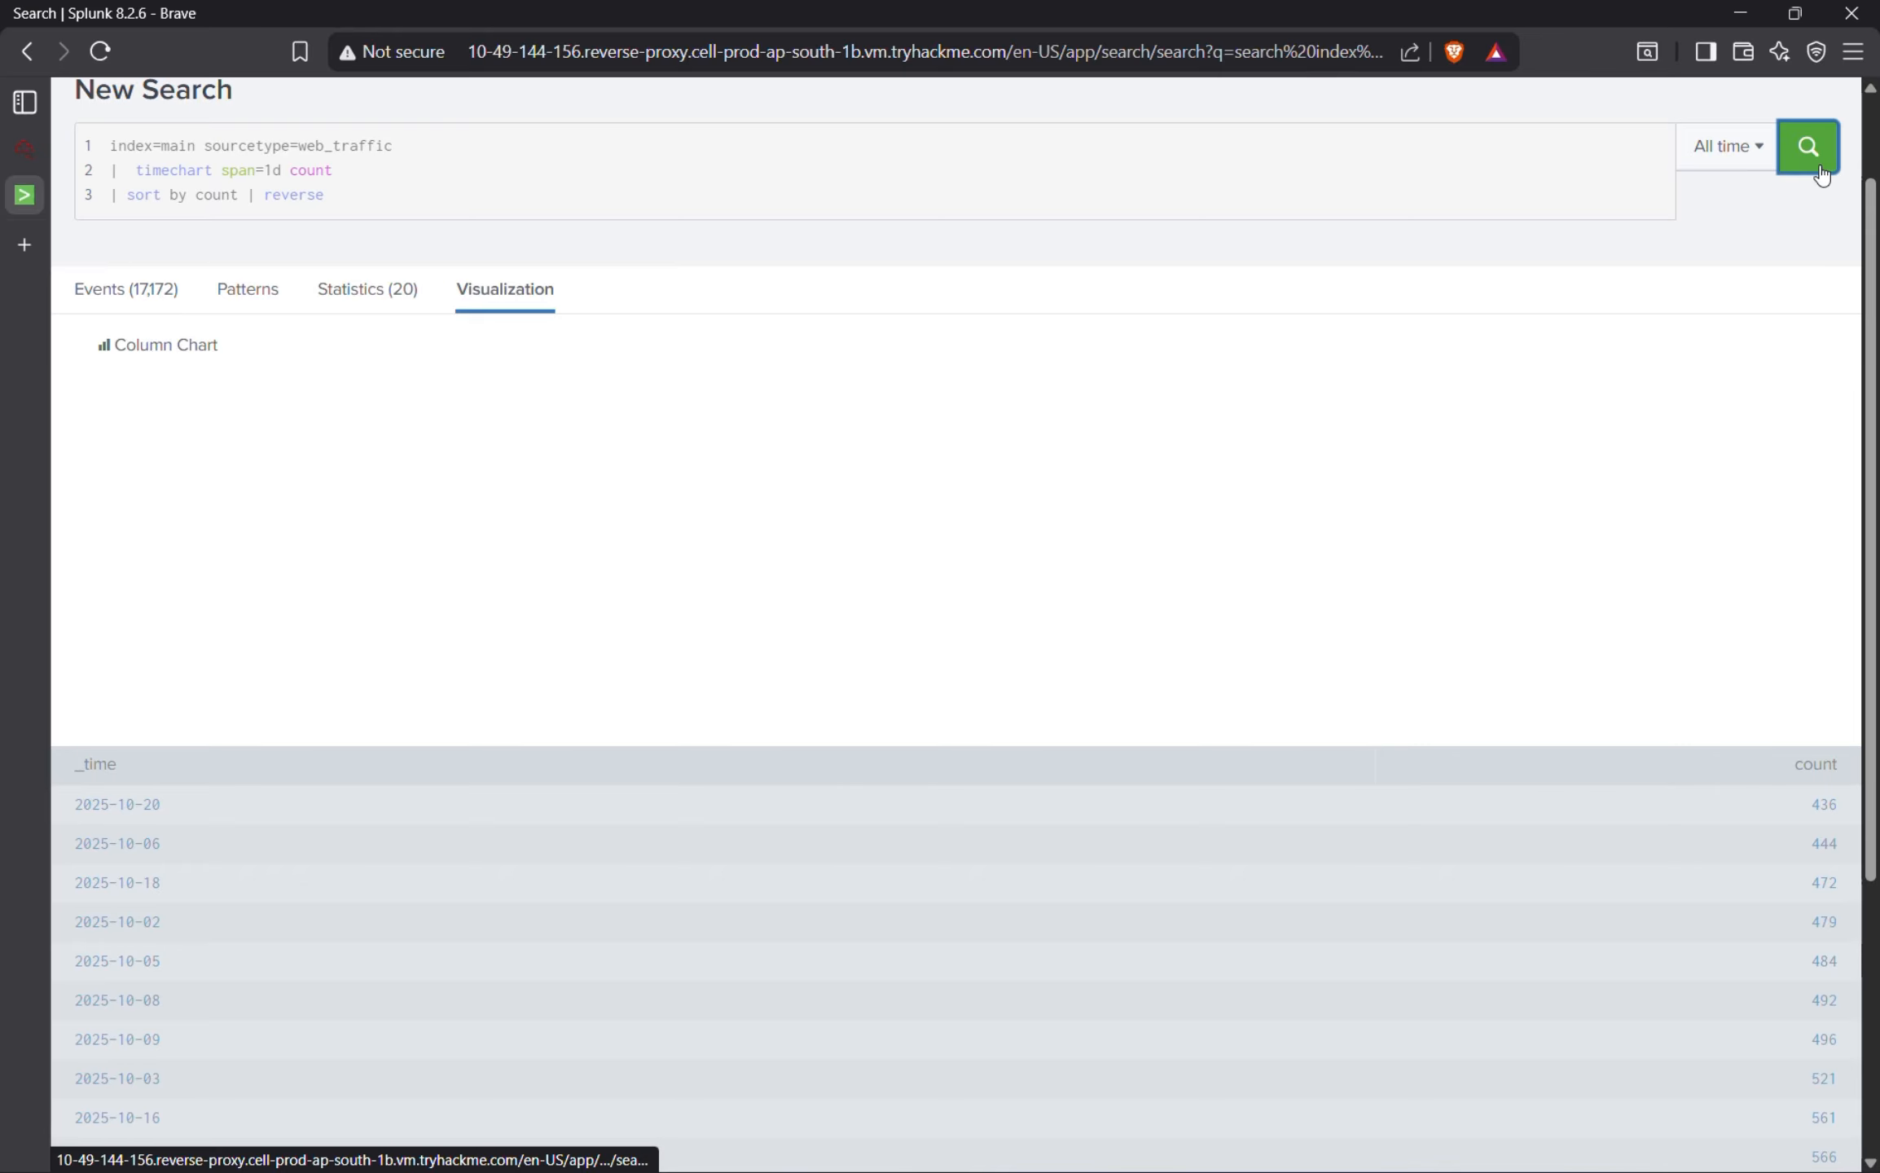
pyautogui.scroll(1, 1822, 176)
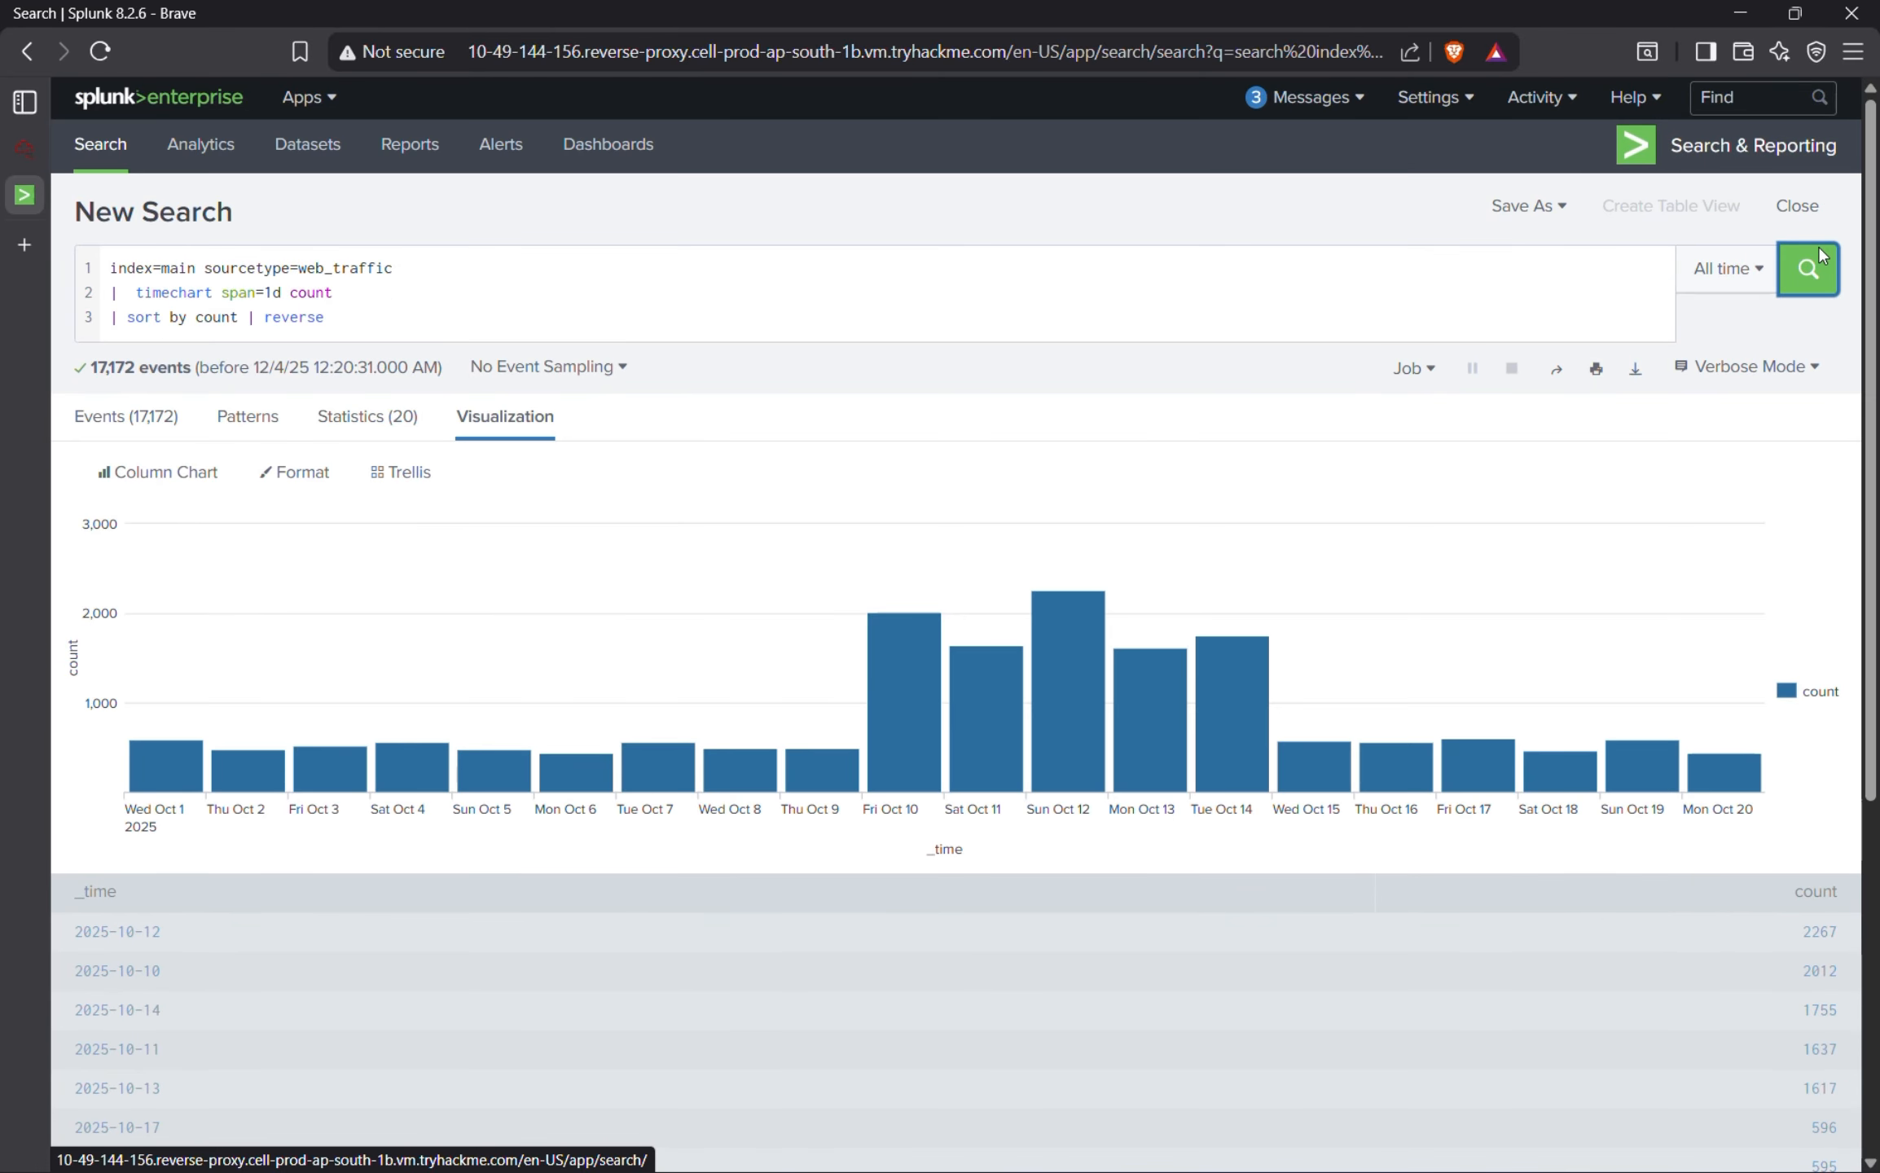
pyautogui.scroll(-3, 327, 851)
pyautogui.scroll(3, 327, 843)
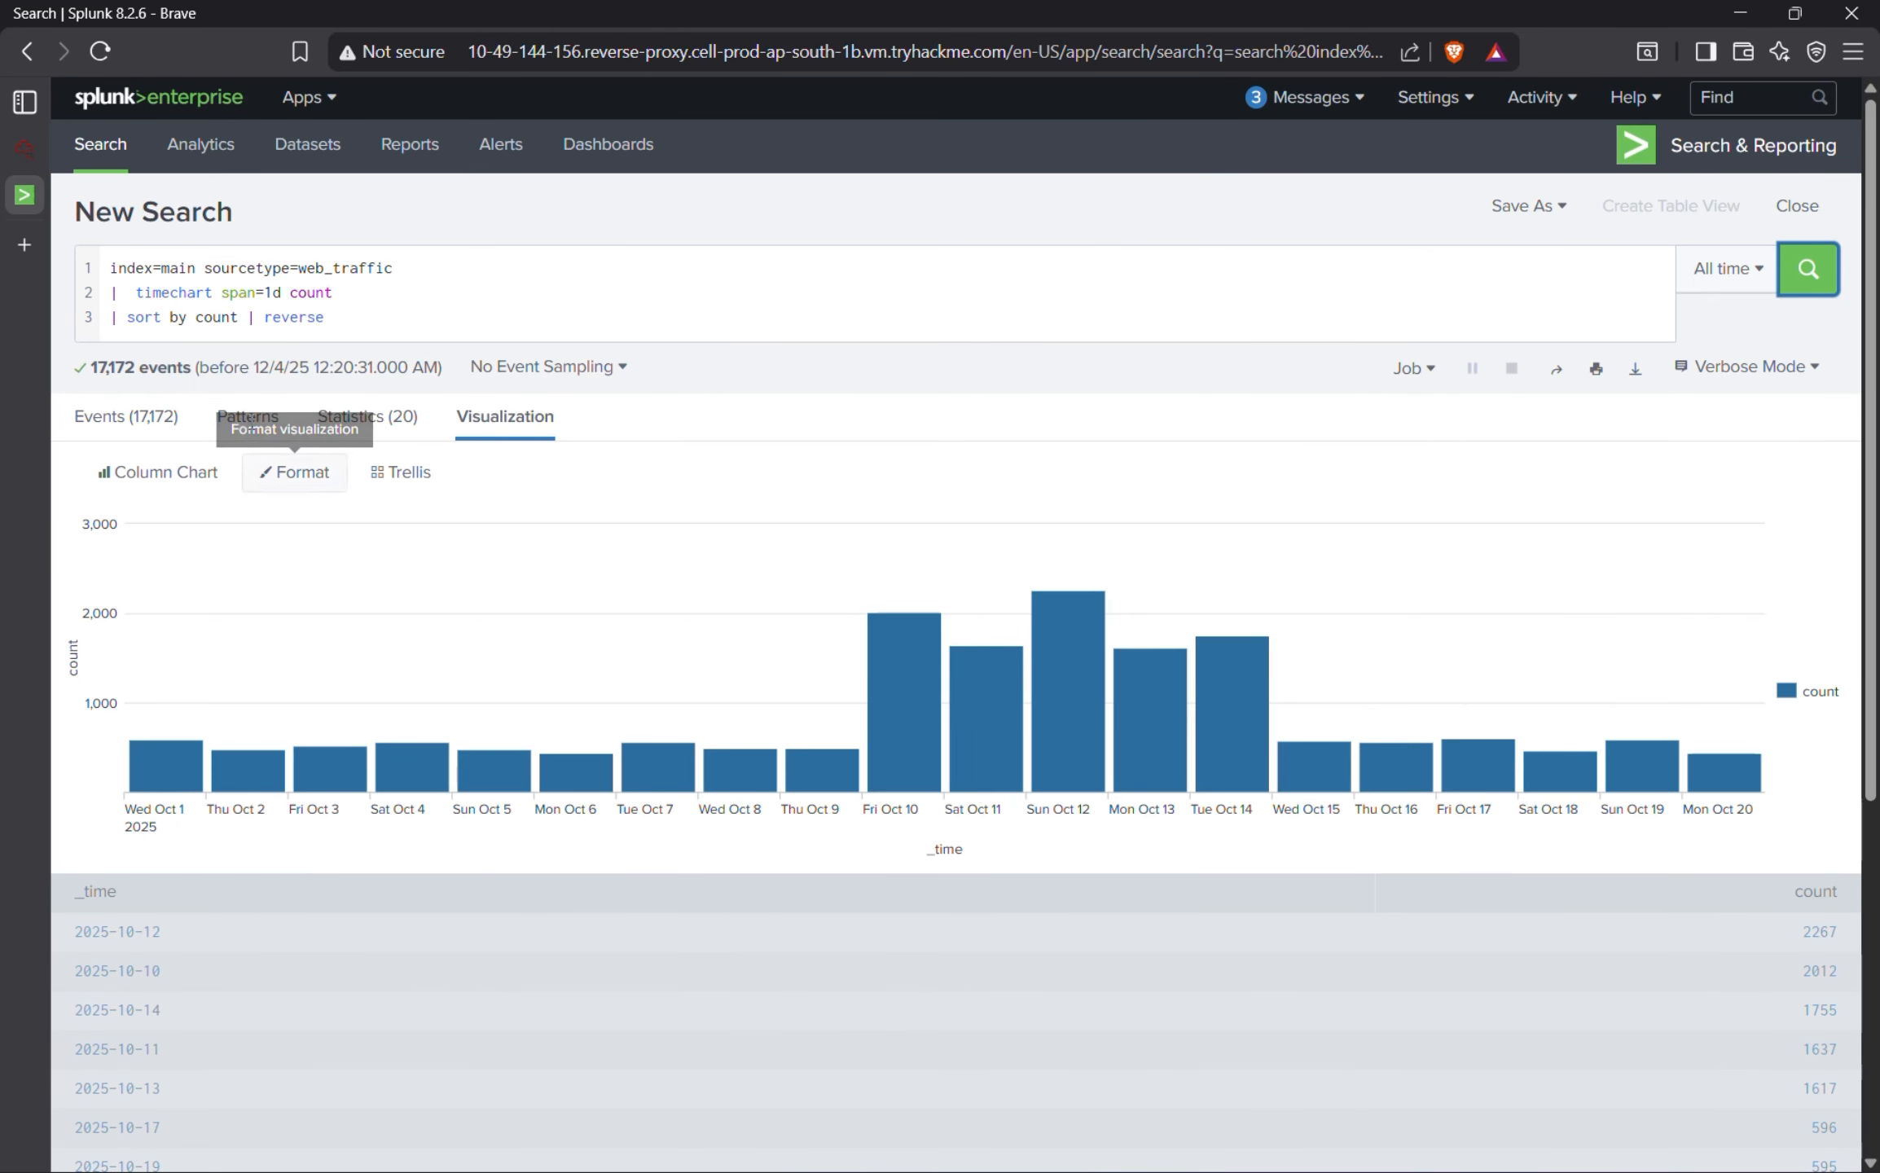
# Run the daily count search with sort by -count for comparison, and restore sort by count and rerun it.
pyautogui.click(197, 317)
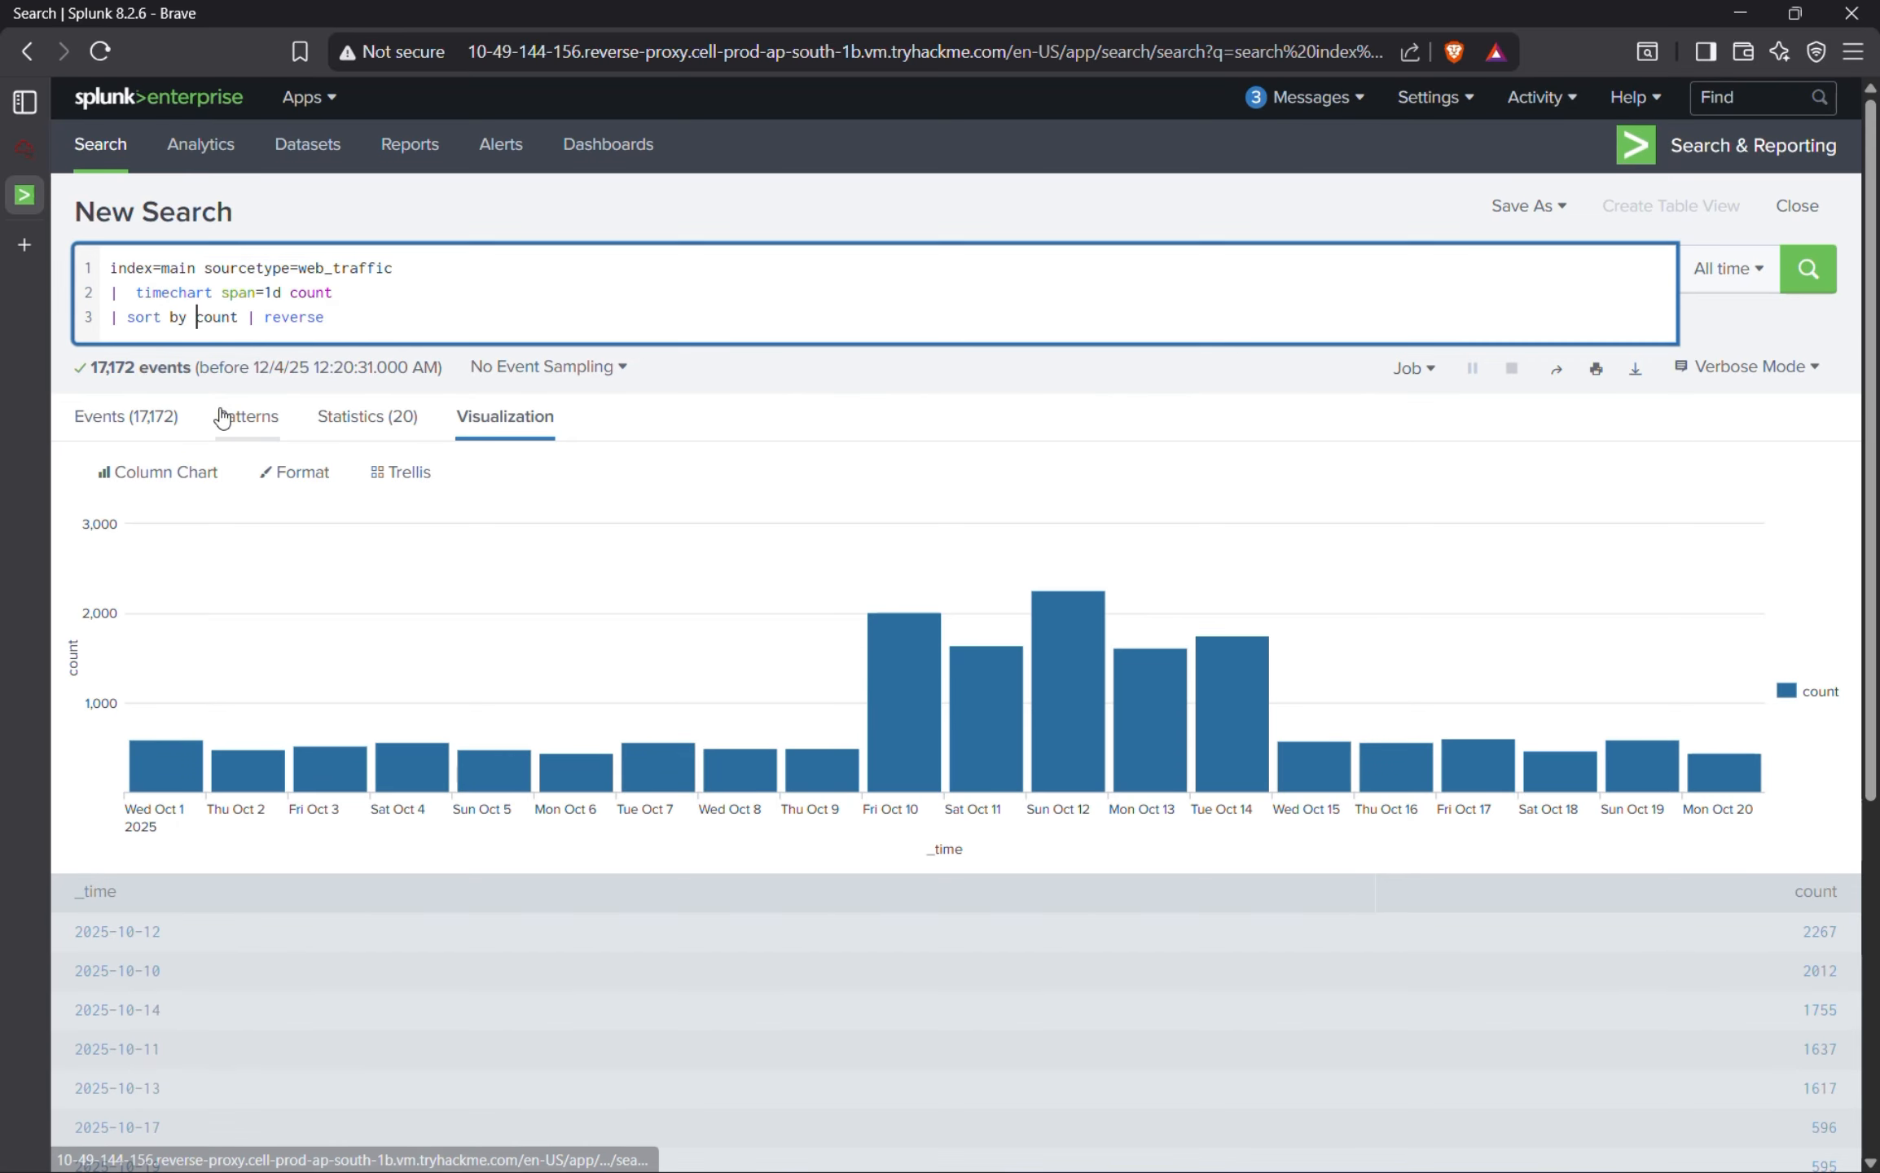
pyautogui.write('-')
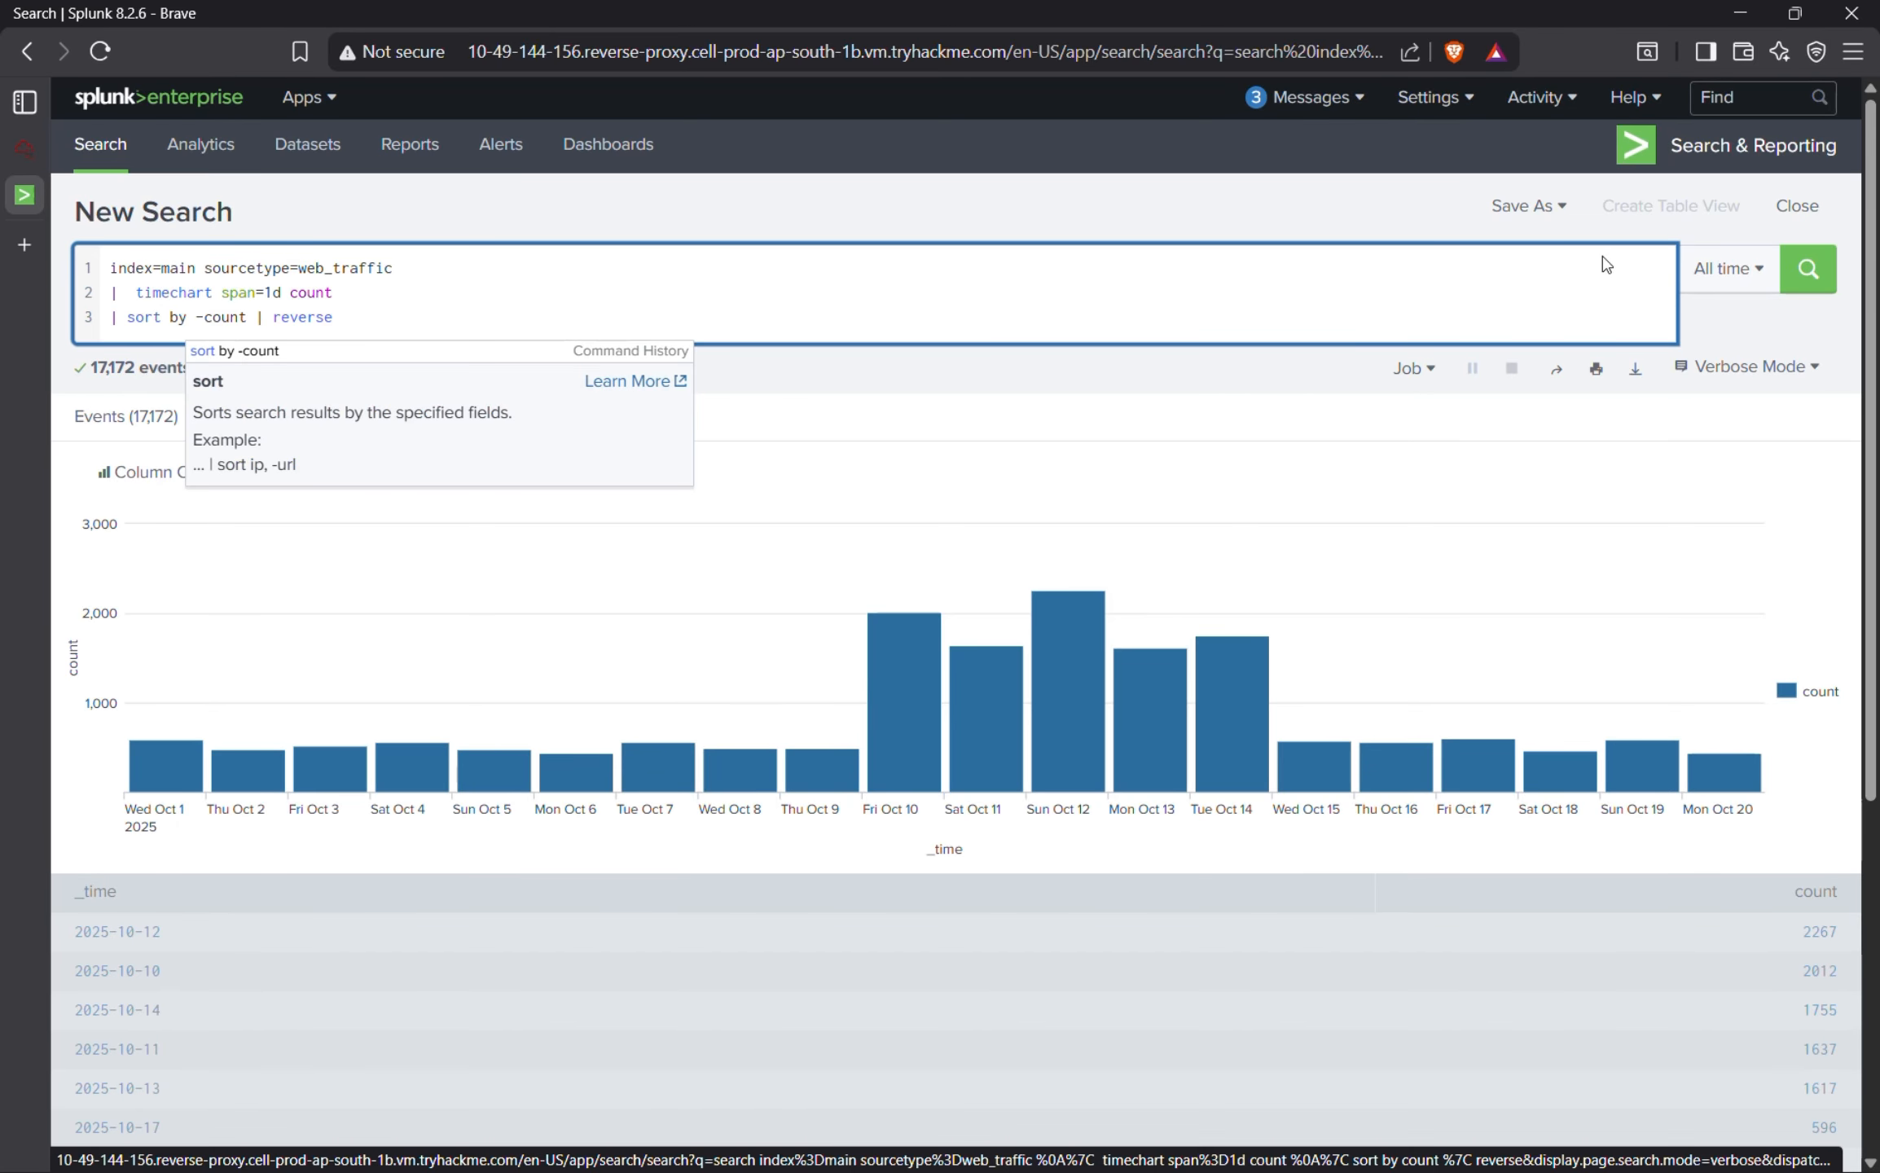
pyautogui.click(1810, 282)
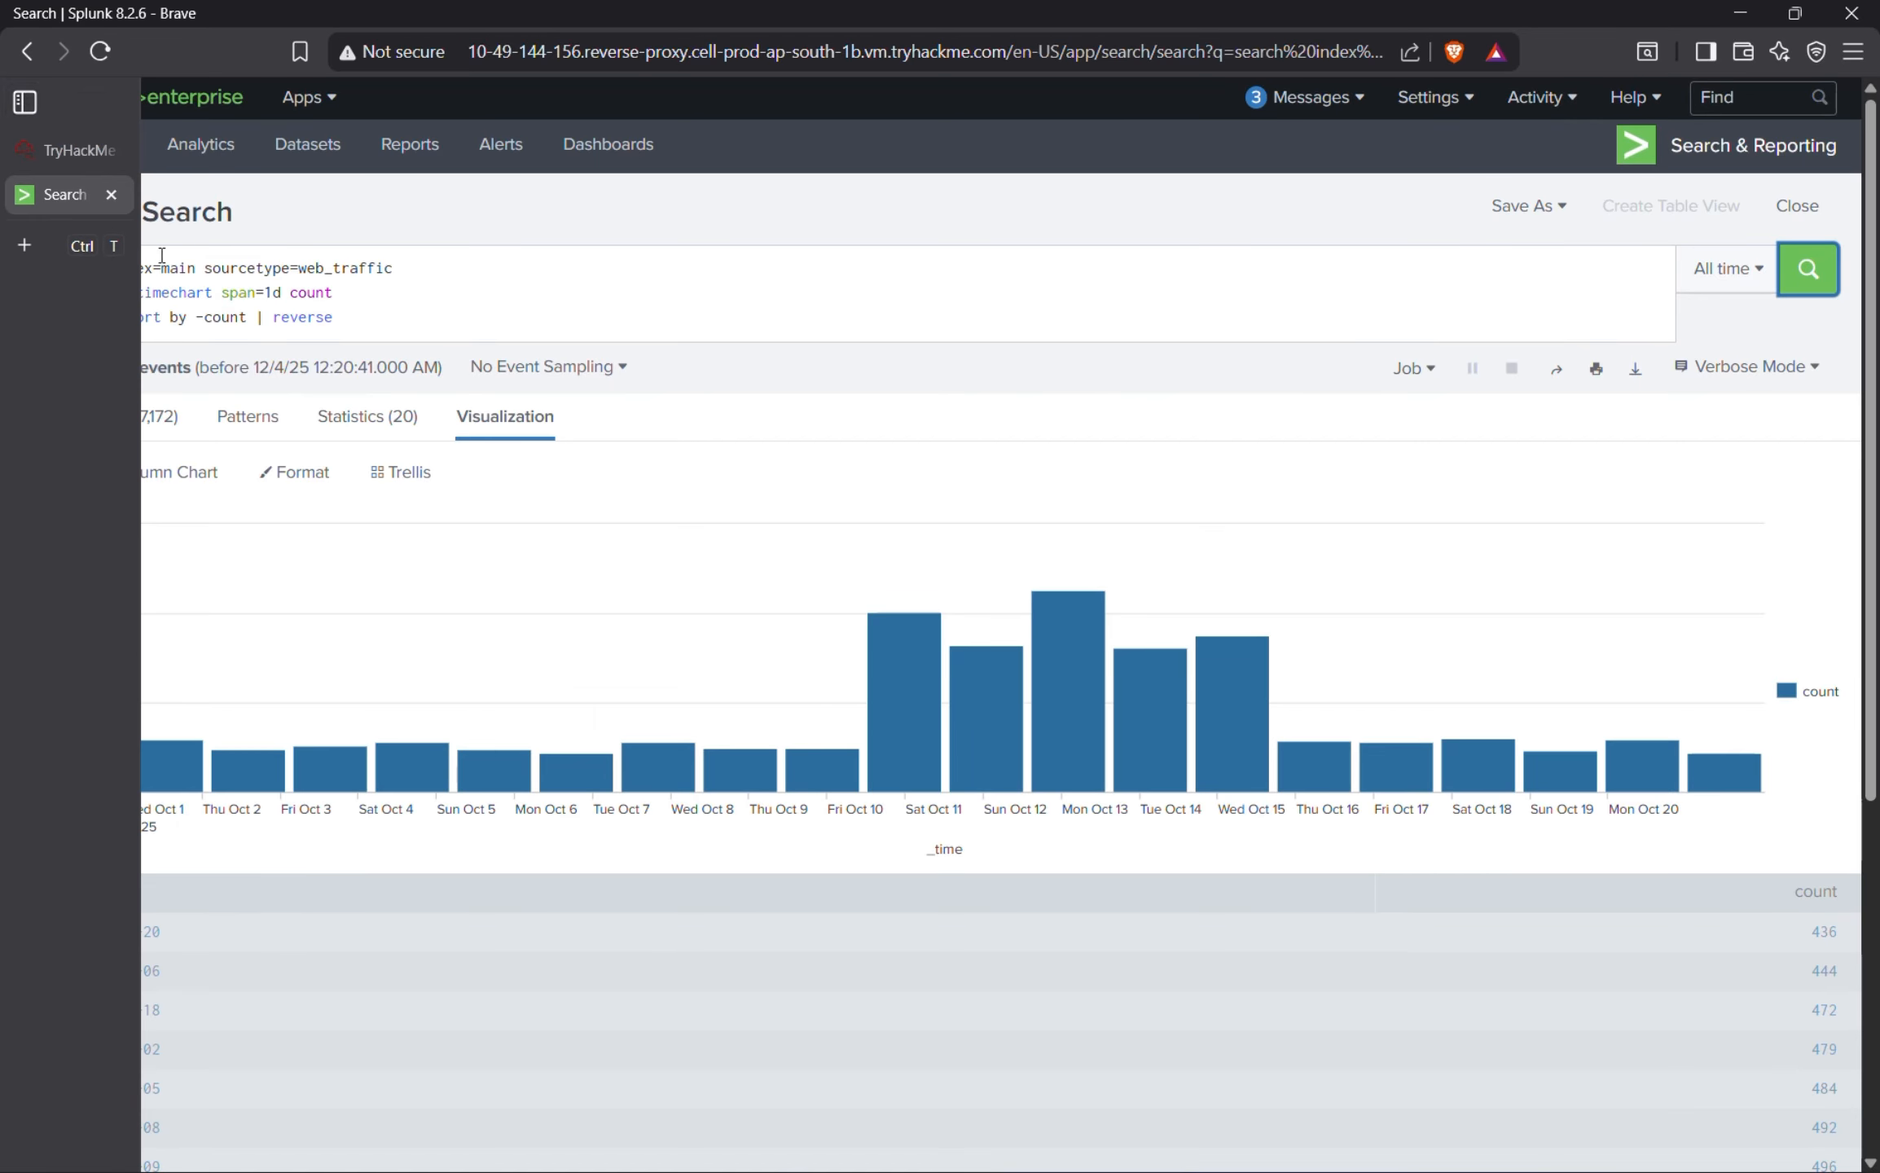
pyautogui.click(208, 314)
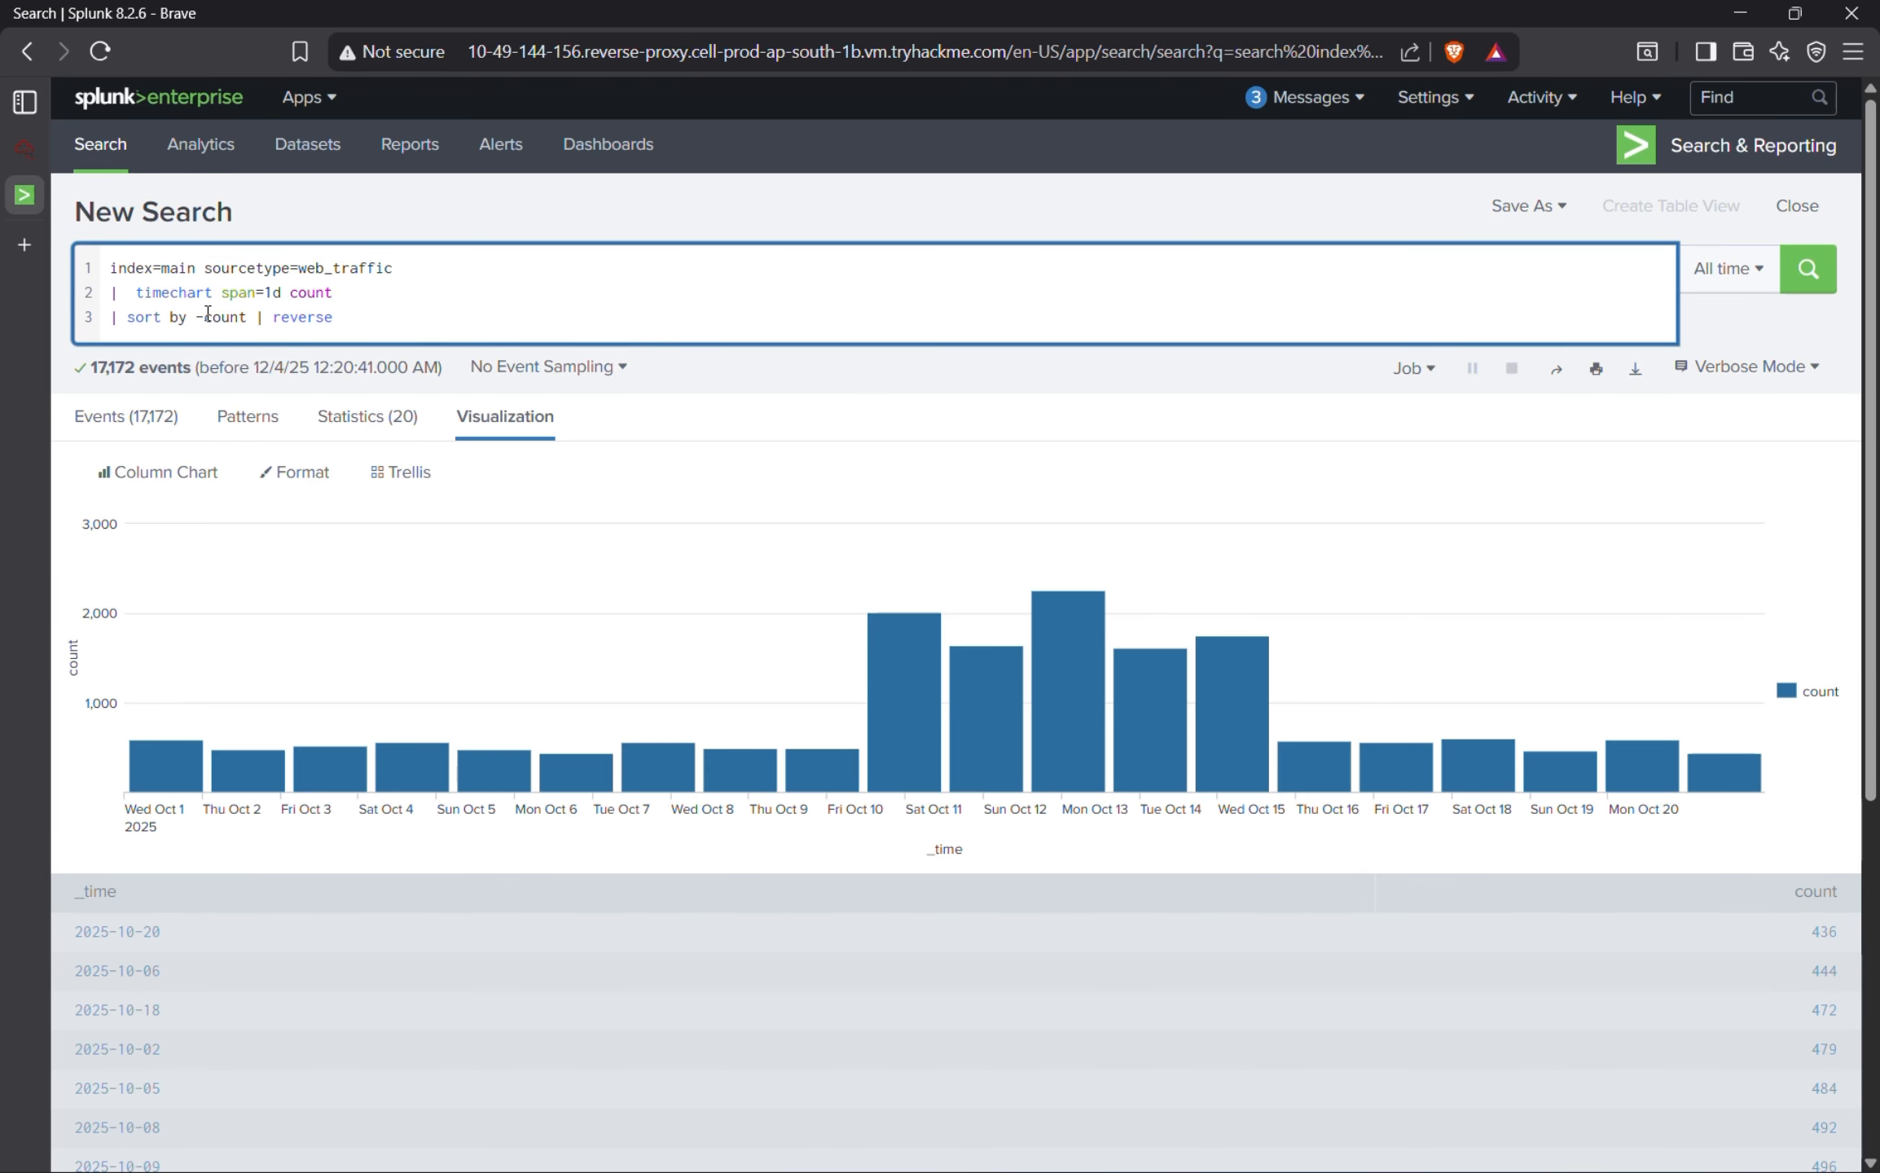
pyautogui.press('BackSpace')
pyautogui.click(1807, 277)
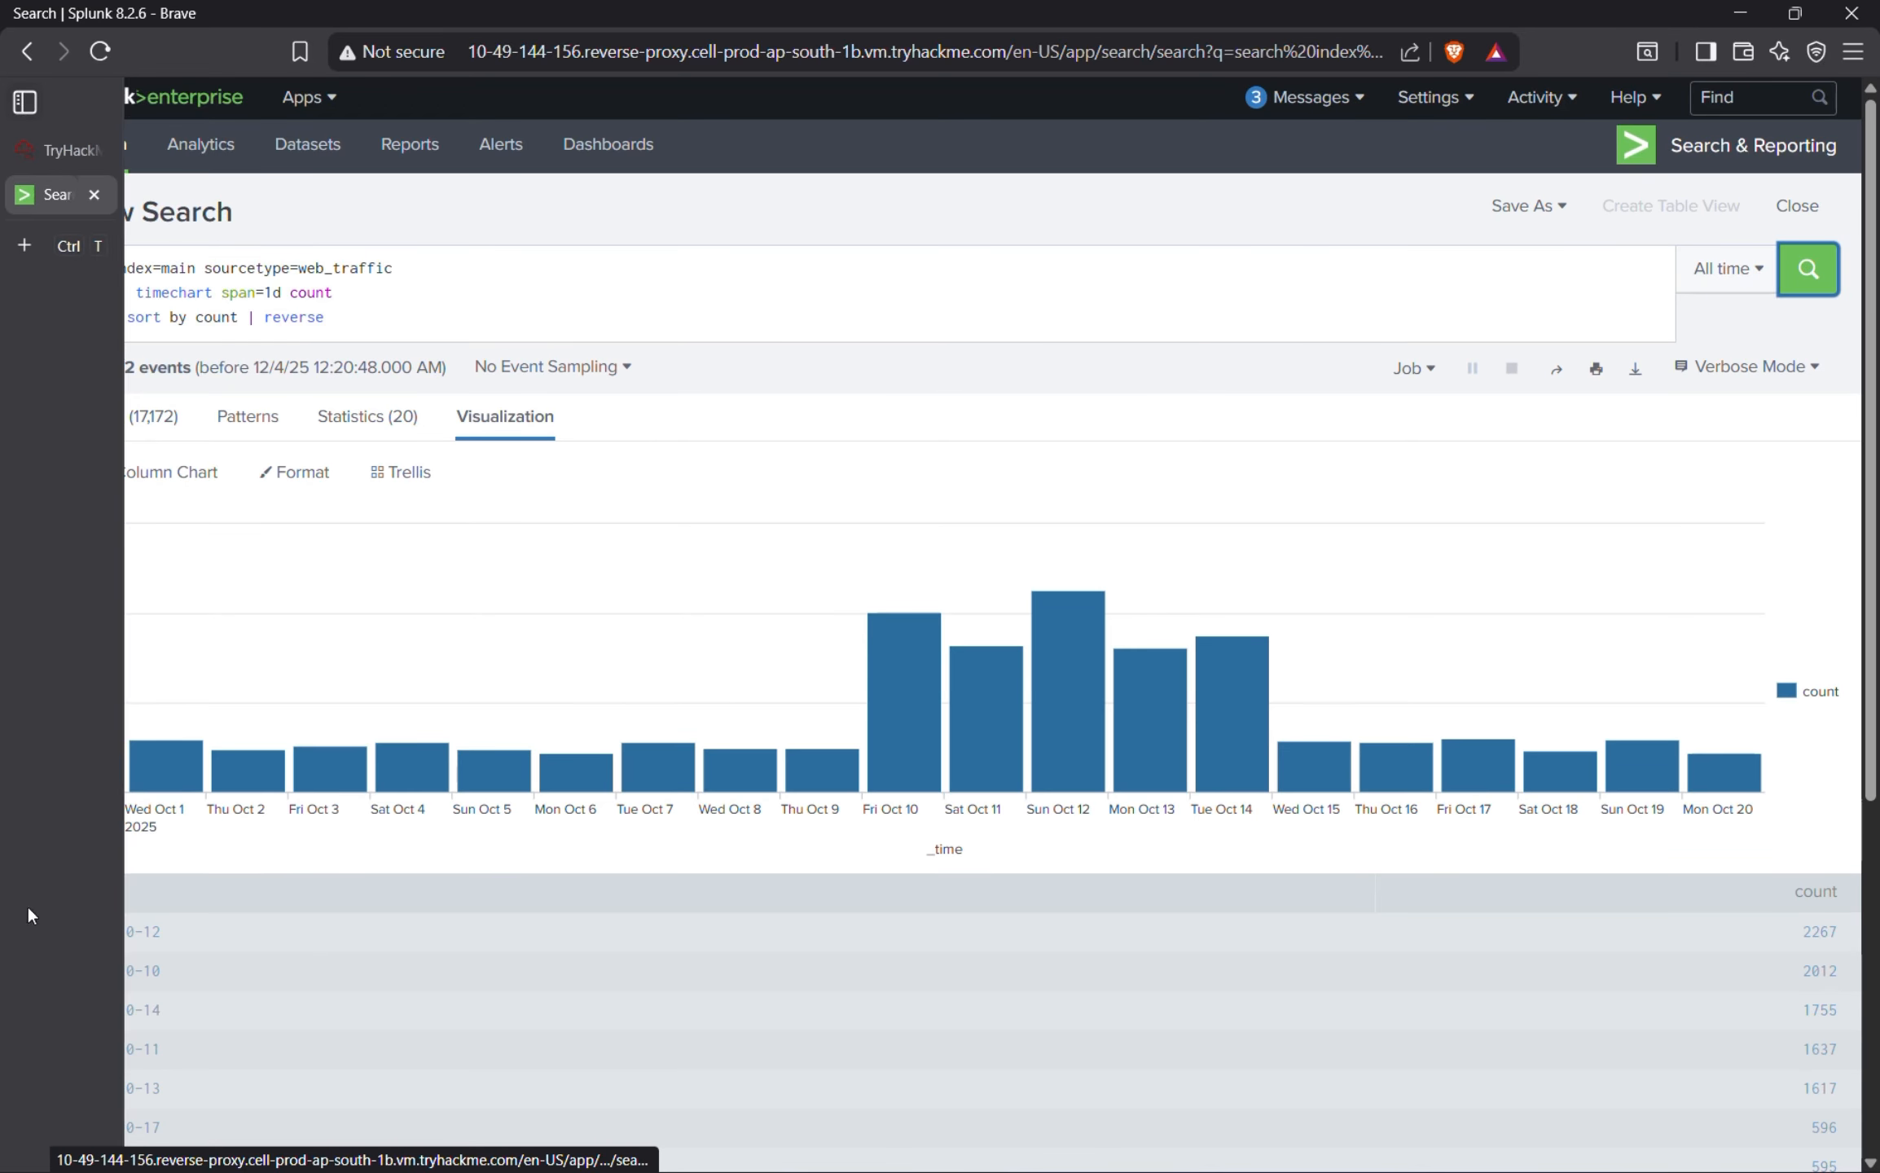
# Compare the TryHackMe room's sorted daily counts with the Splunk column chart, examining the bars of the busiest days.
pyautogui.moveTo(11, 816)
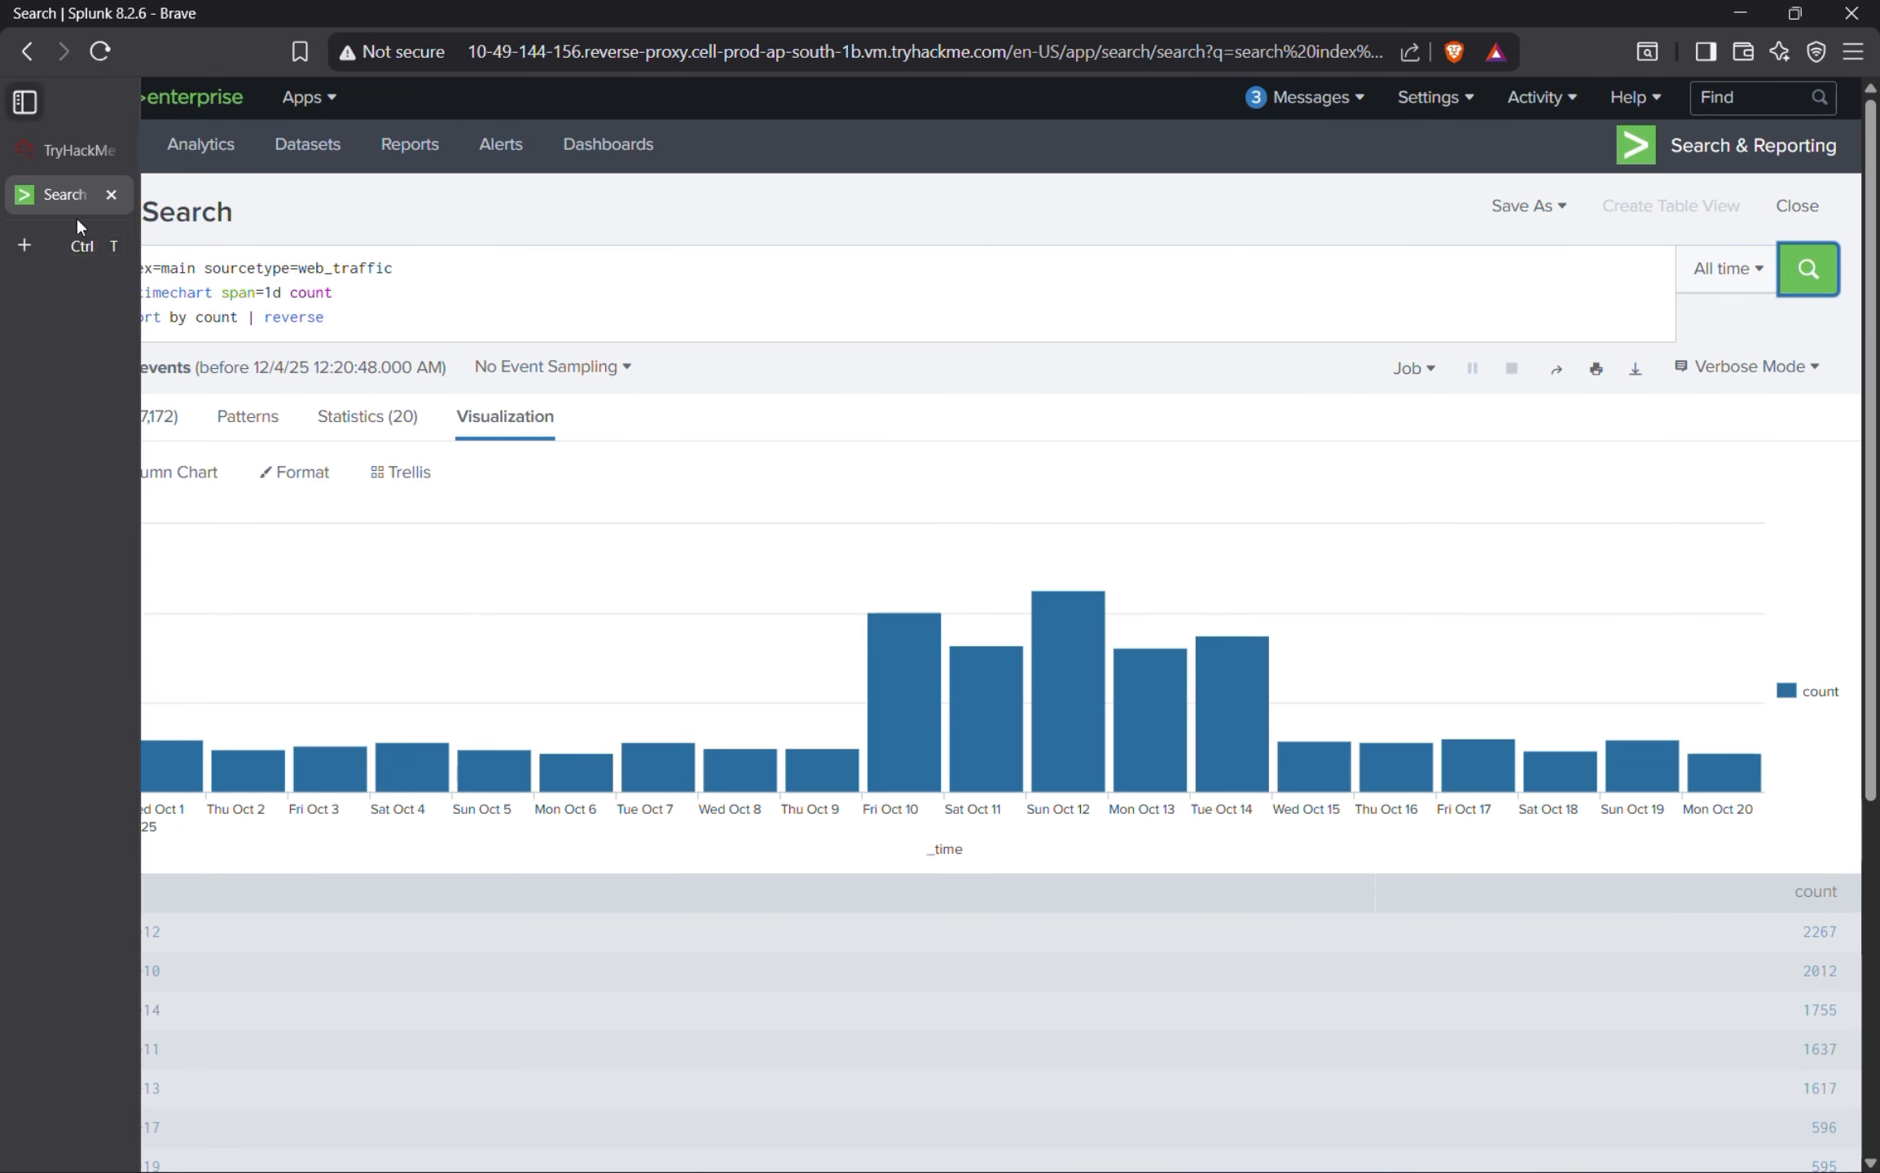
pyautogui.click(43, 148)
pyautogui.scroll(-5, 528, 607)
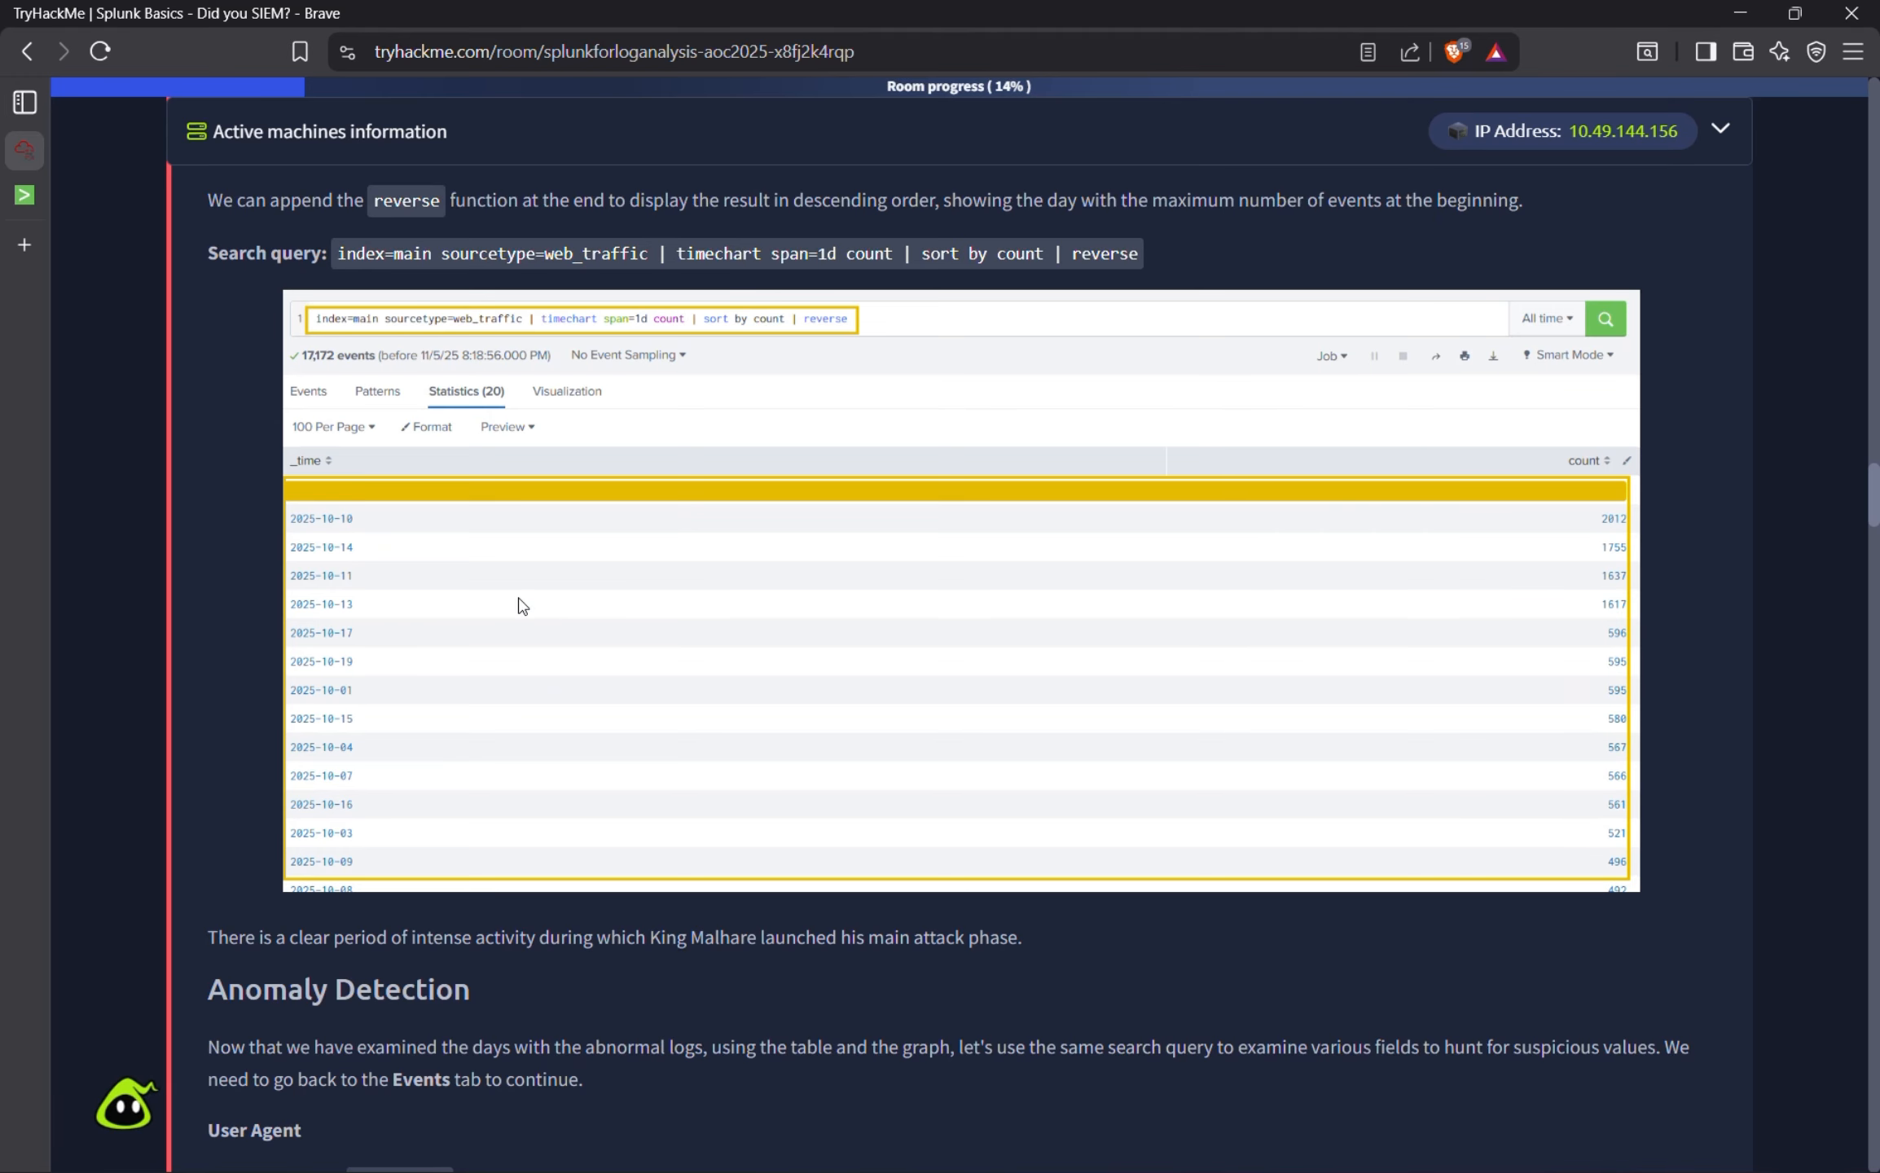
pyautogui.scroll(-3, 522, 607)
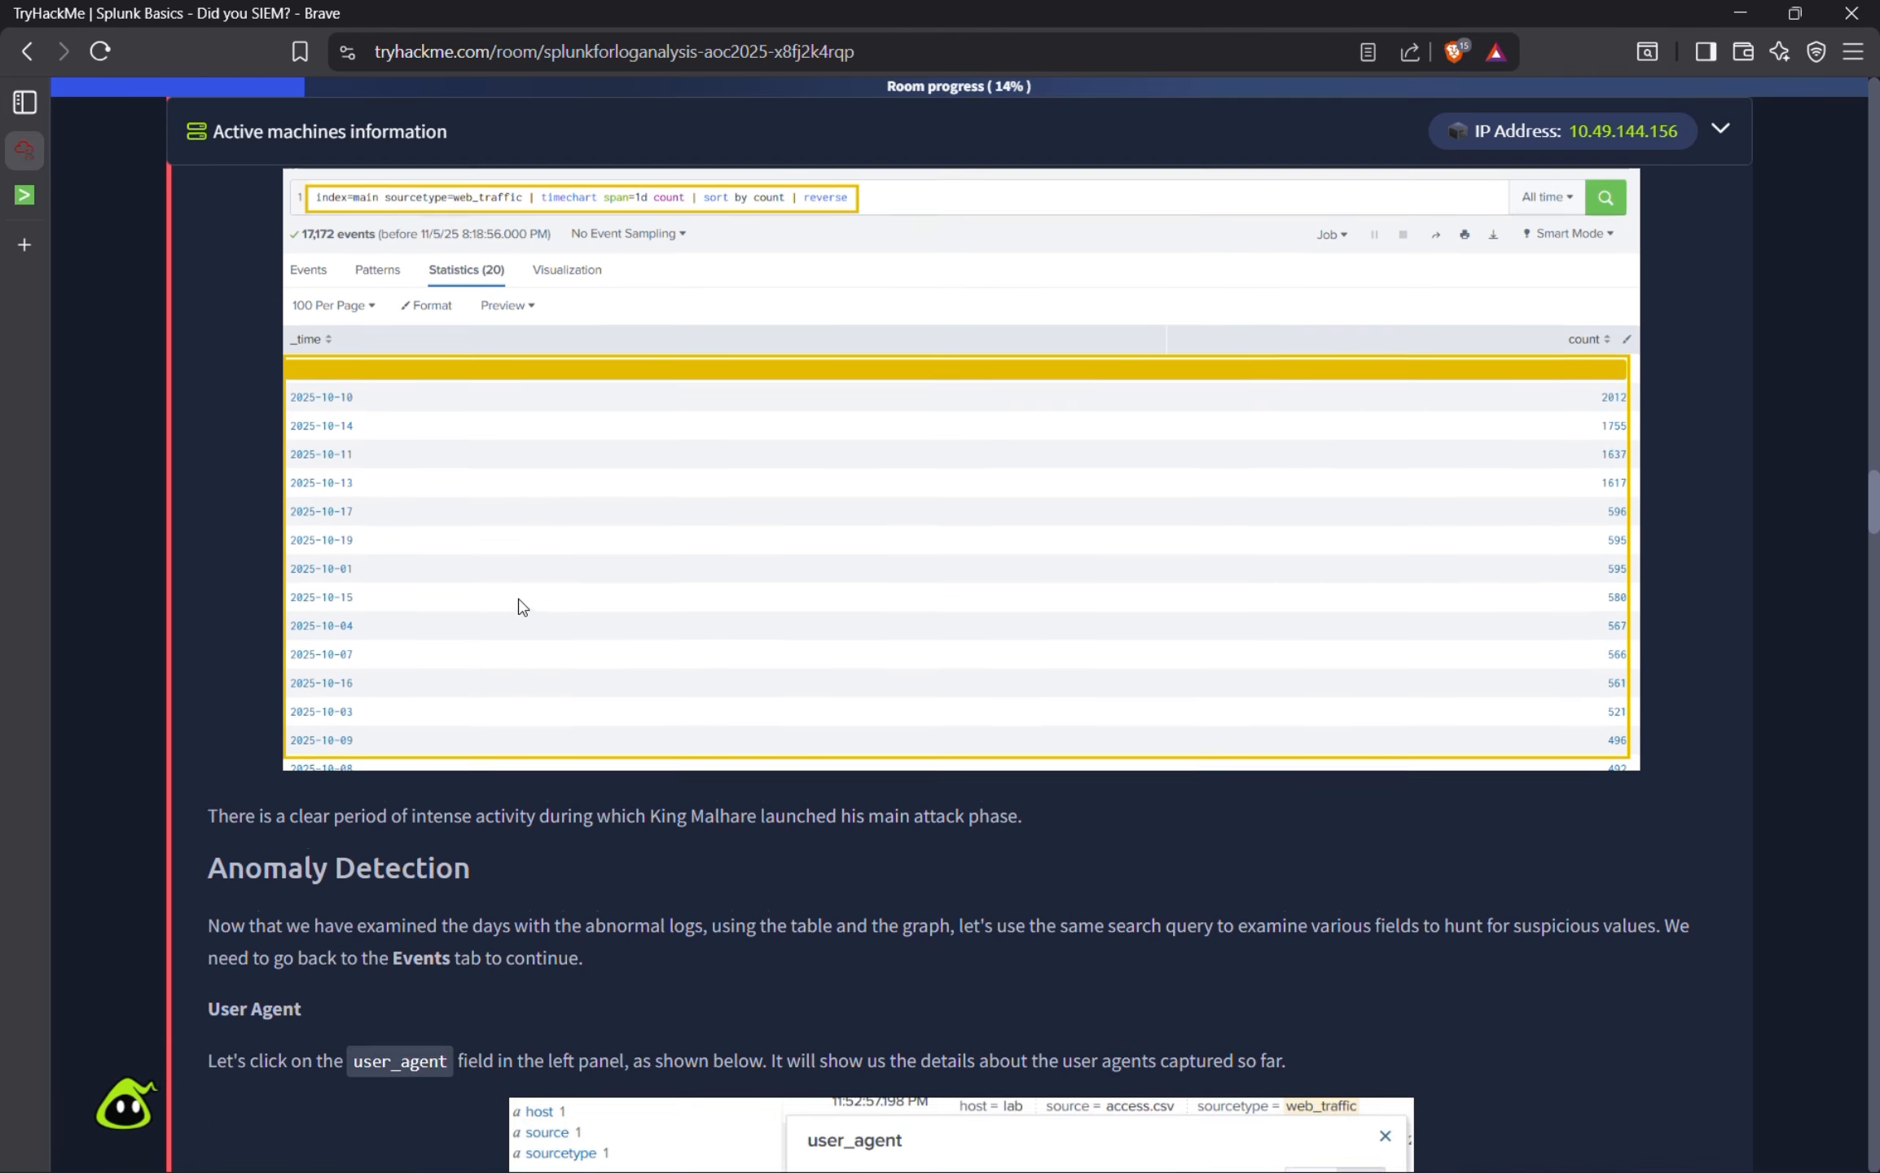
pyautogui.scroll(3, 523, 607)
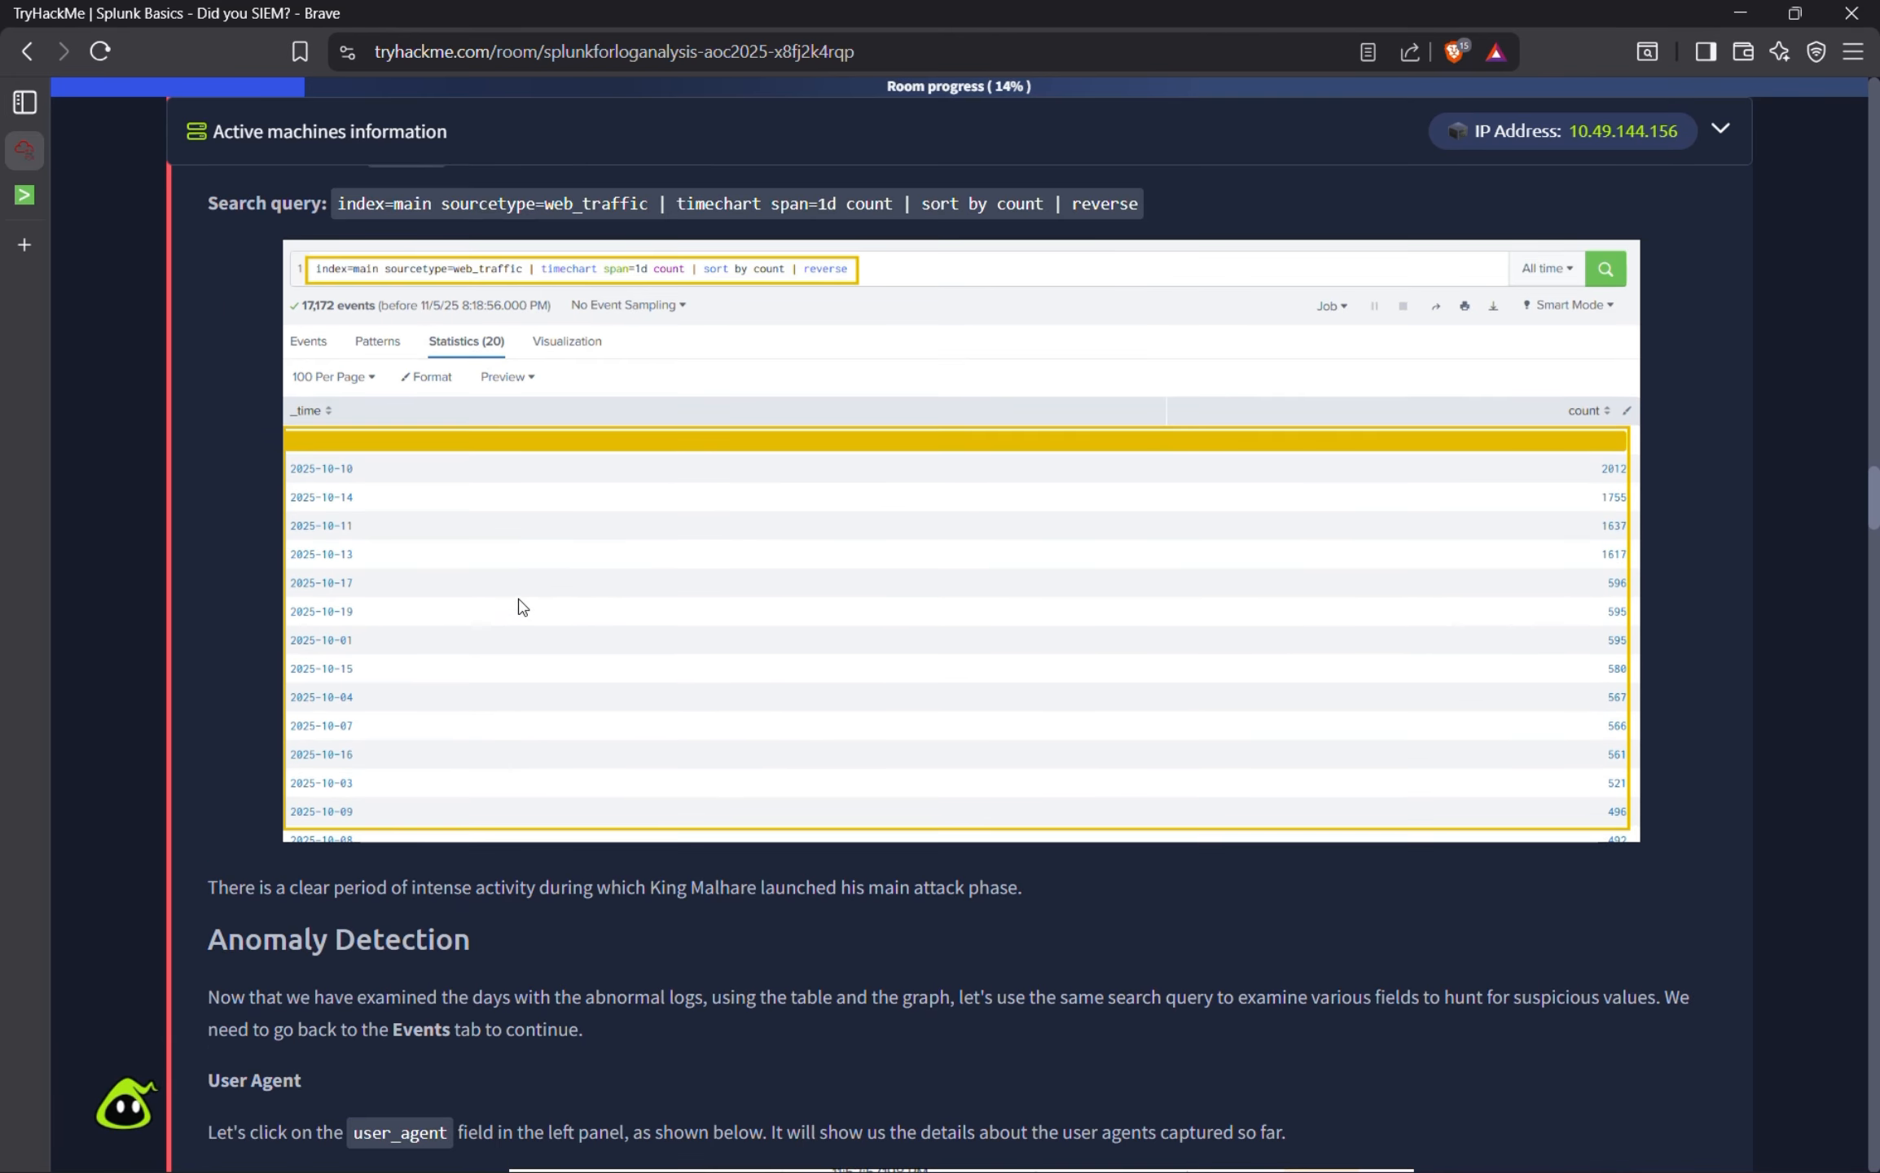
pyautogui.moveTo(26, 282)
pyautogui.moveTo(21, 440)
pyautogui.click(40, 194)
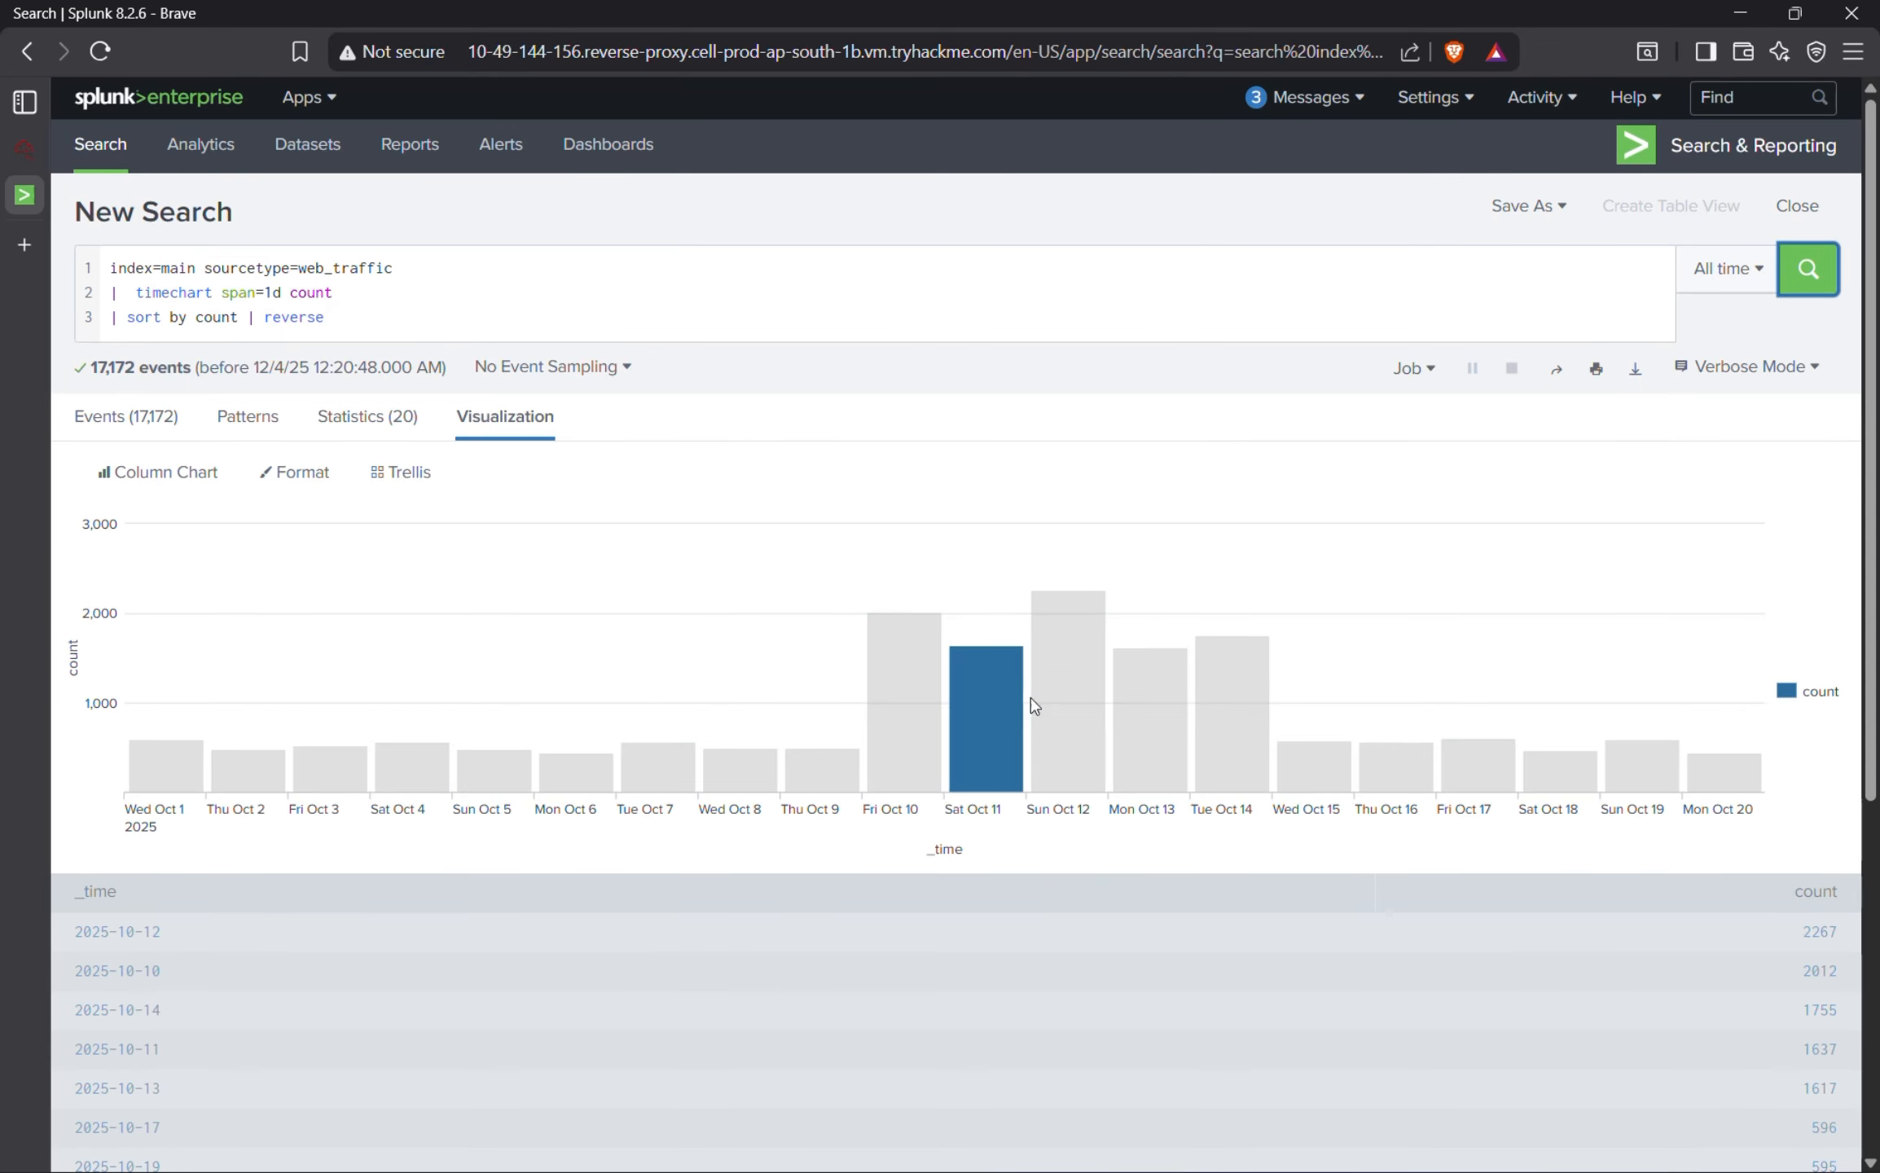
pyautogui.moveTo(1038, 707)
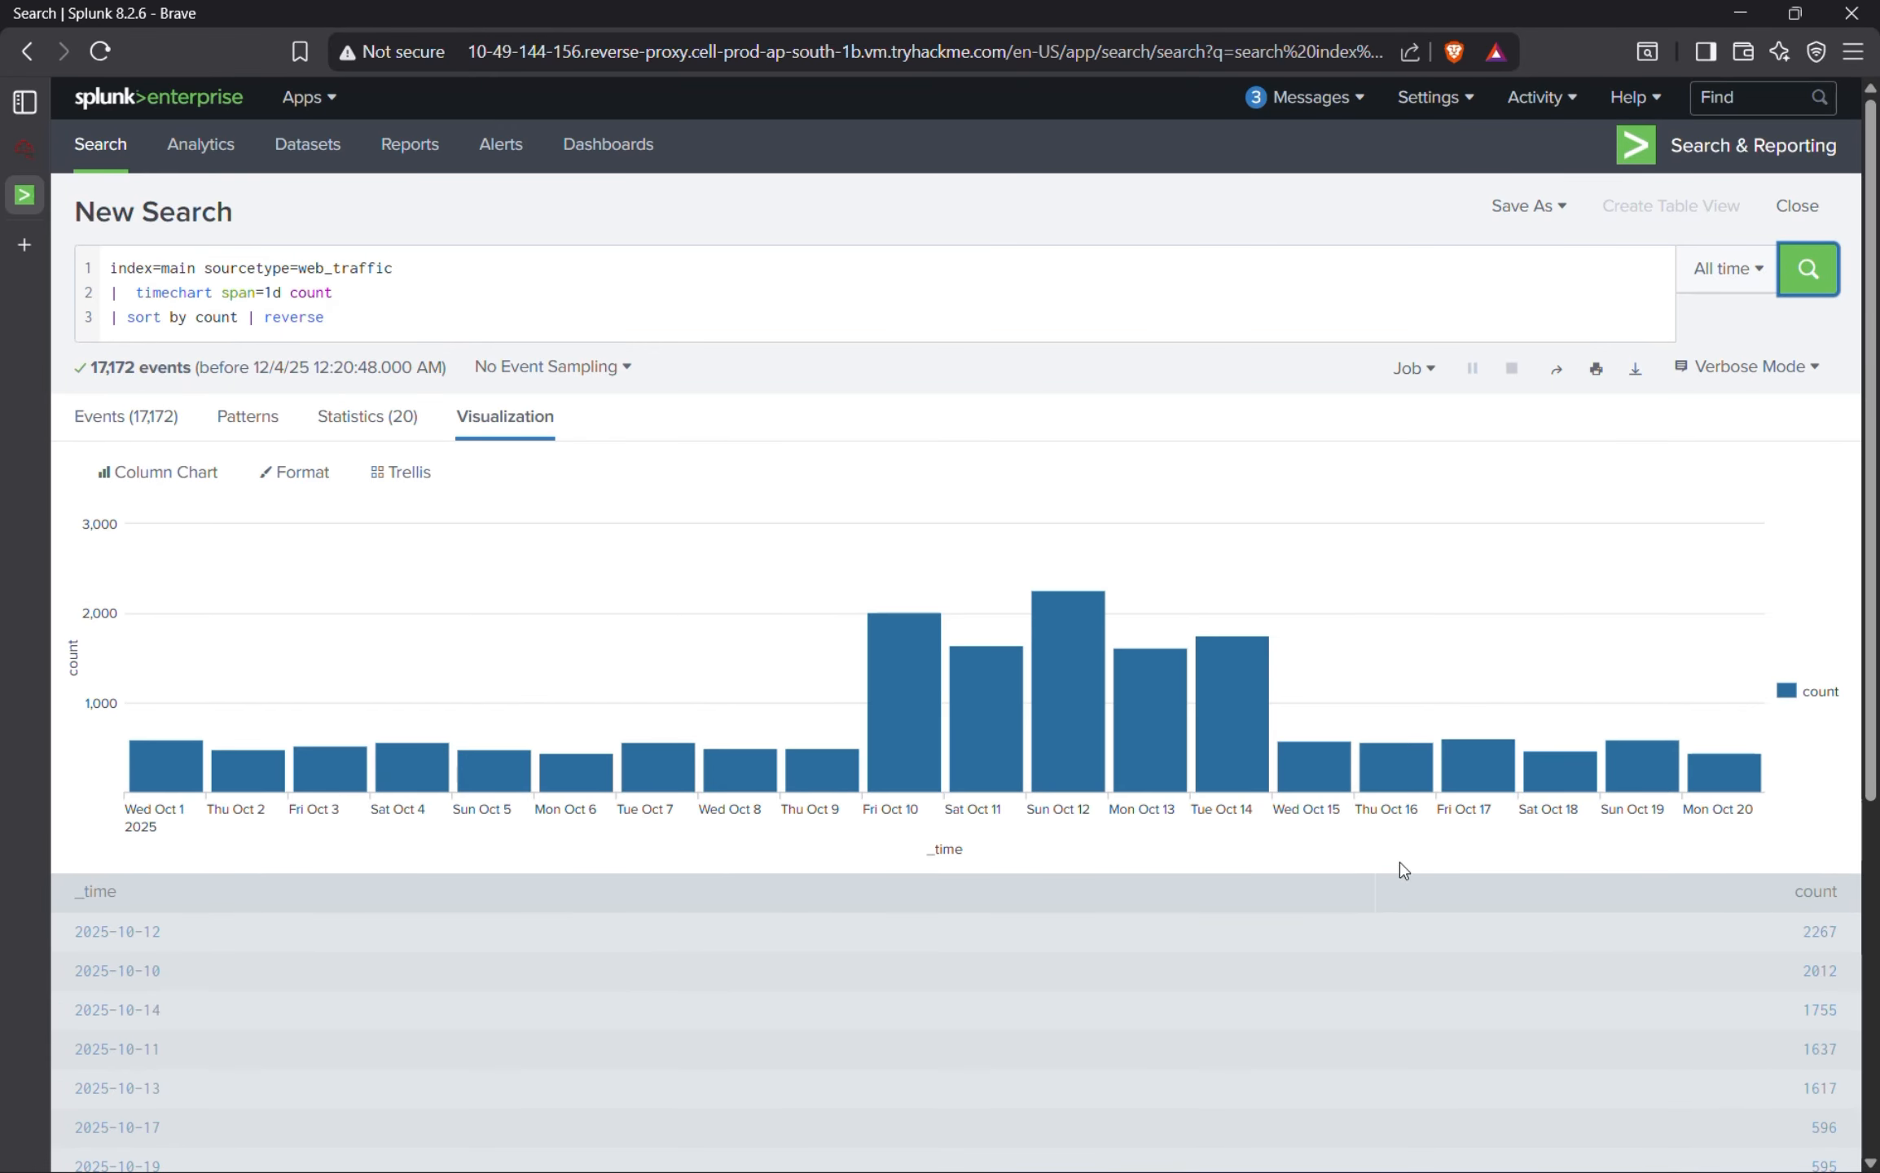
pyautogui.moveTo(1045, 743)
# Read the TryHackMe room's Anomaly Detection introduction and its User Agent instructions with the user_agent field example.
pyautogui.click(26, 151)
pyautogui.scroll(-5, 878, 725)
pyautogui.scroll(3, 878, 725)
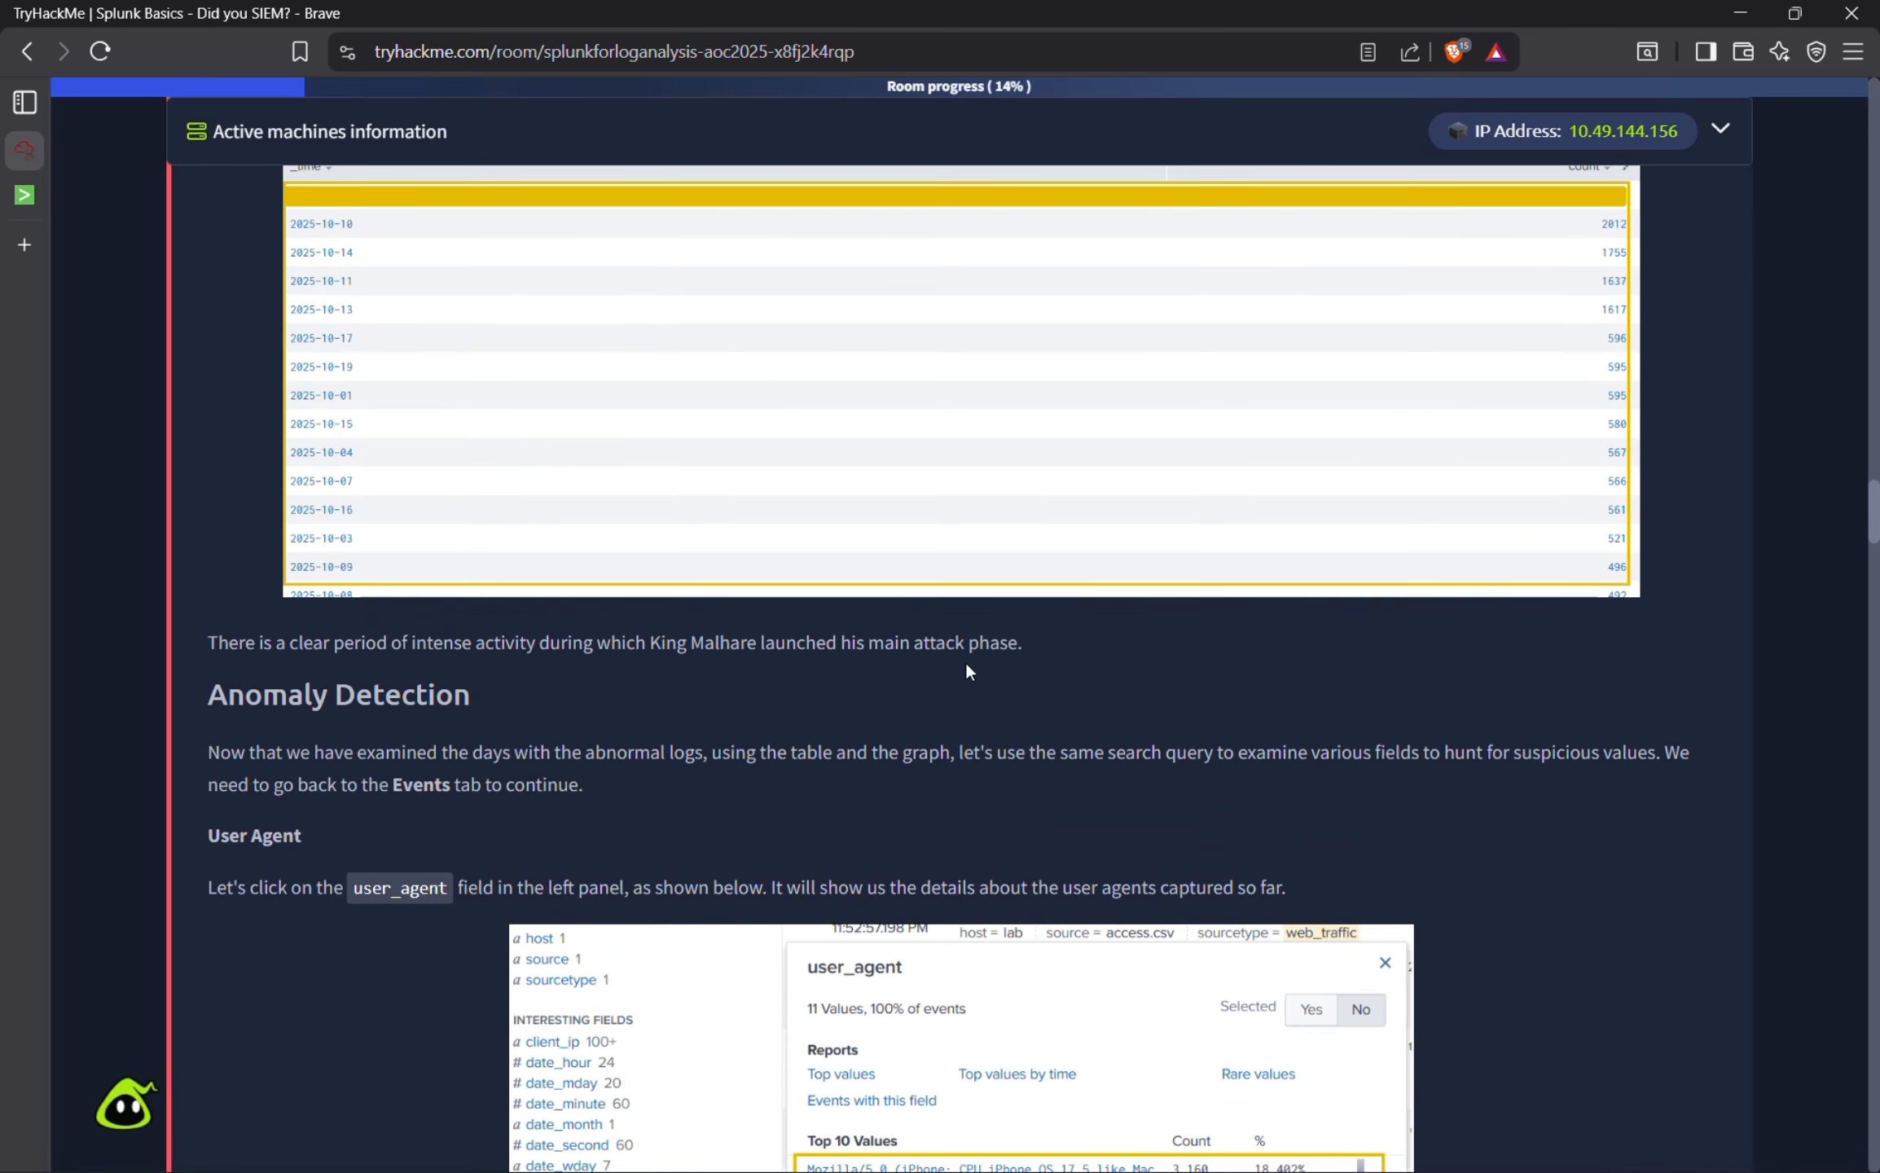
pyautogui.scroll(1, 540, 684)
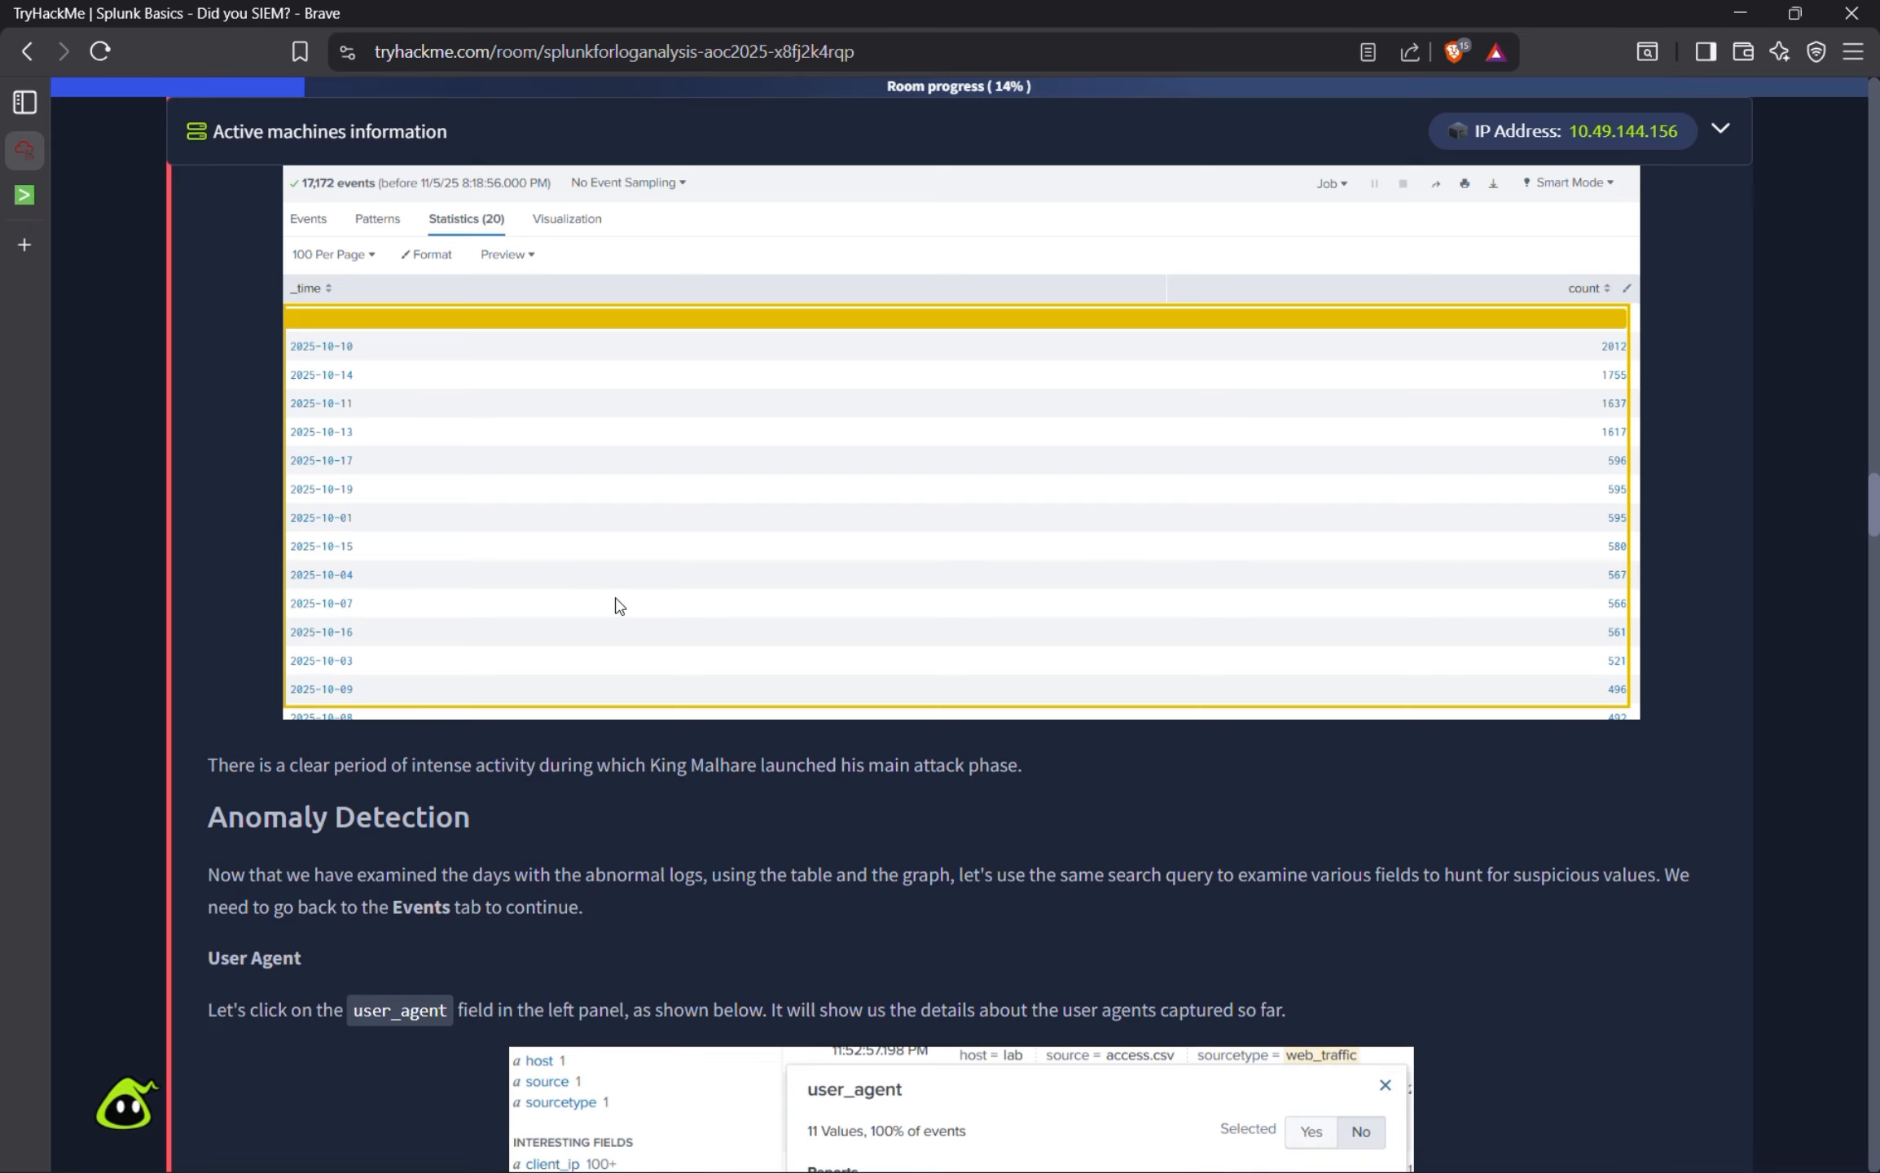
pyautogui.scroll(-1, 387, 884)
pyautogui.scroll(-4, 386, 879)
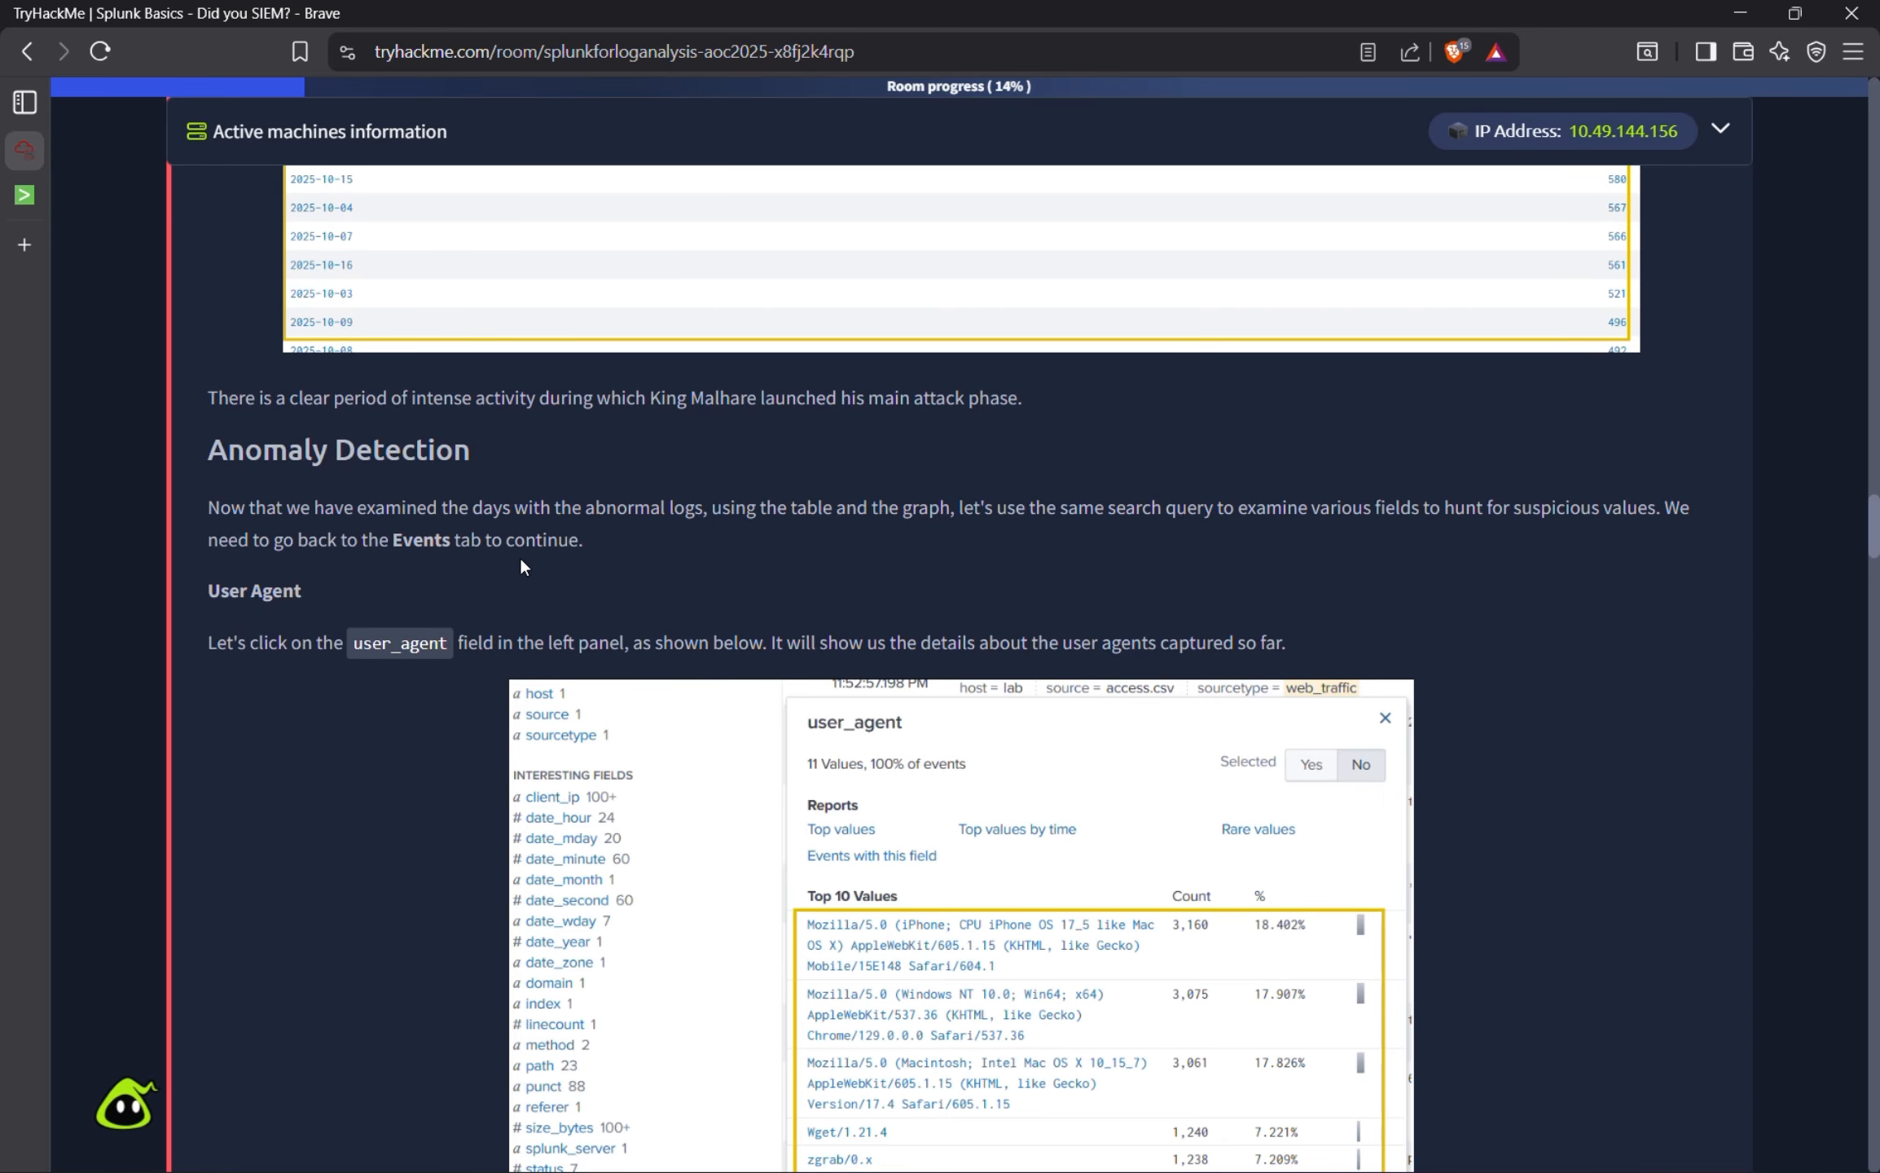
pyautogui.scroll(-3, 527, 548)
pyautogui.moveTo(57, 161)
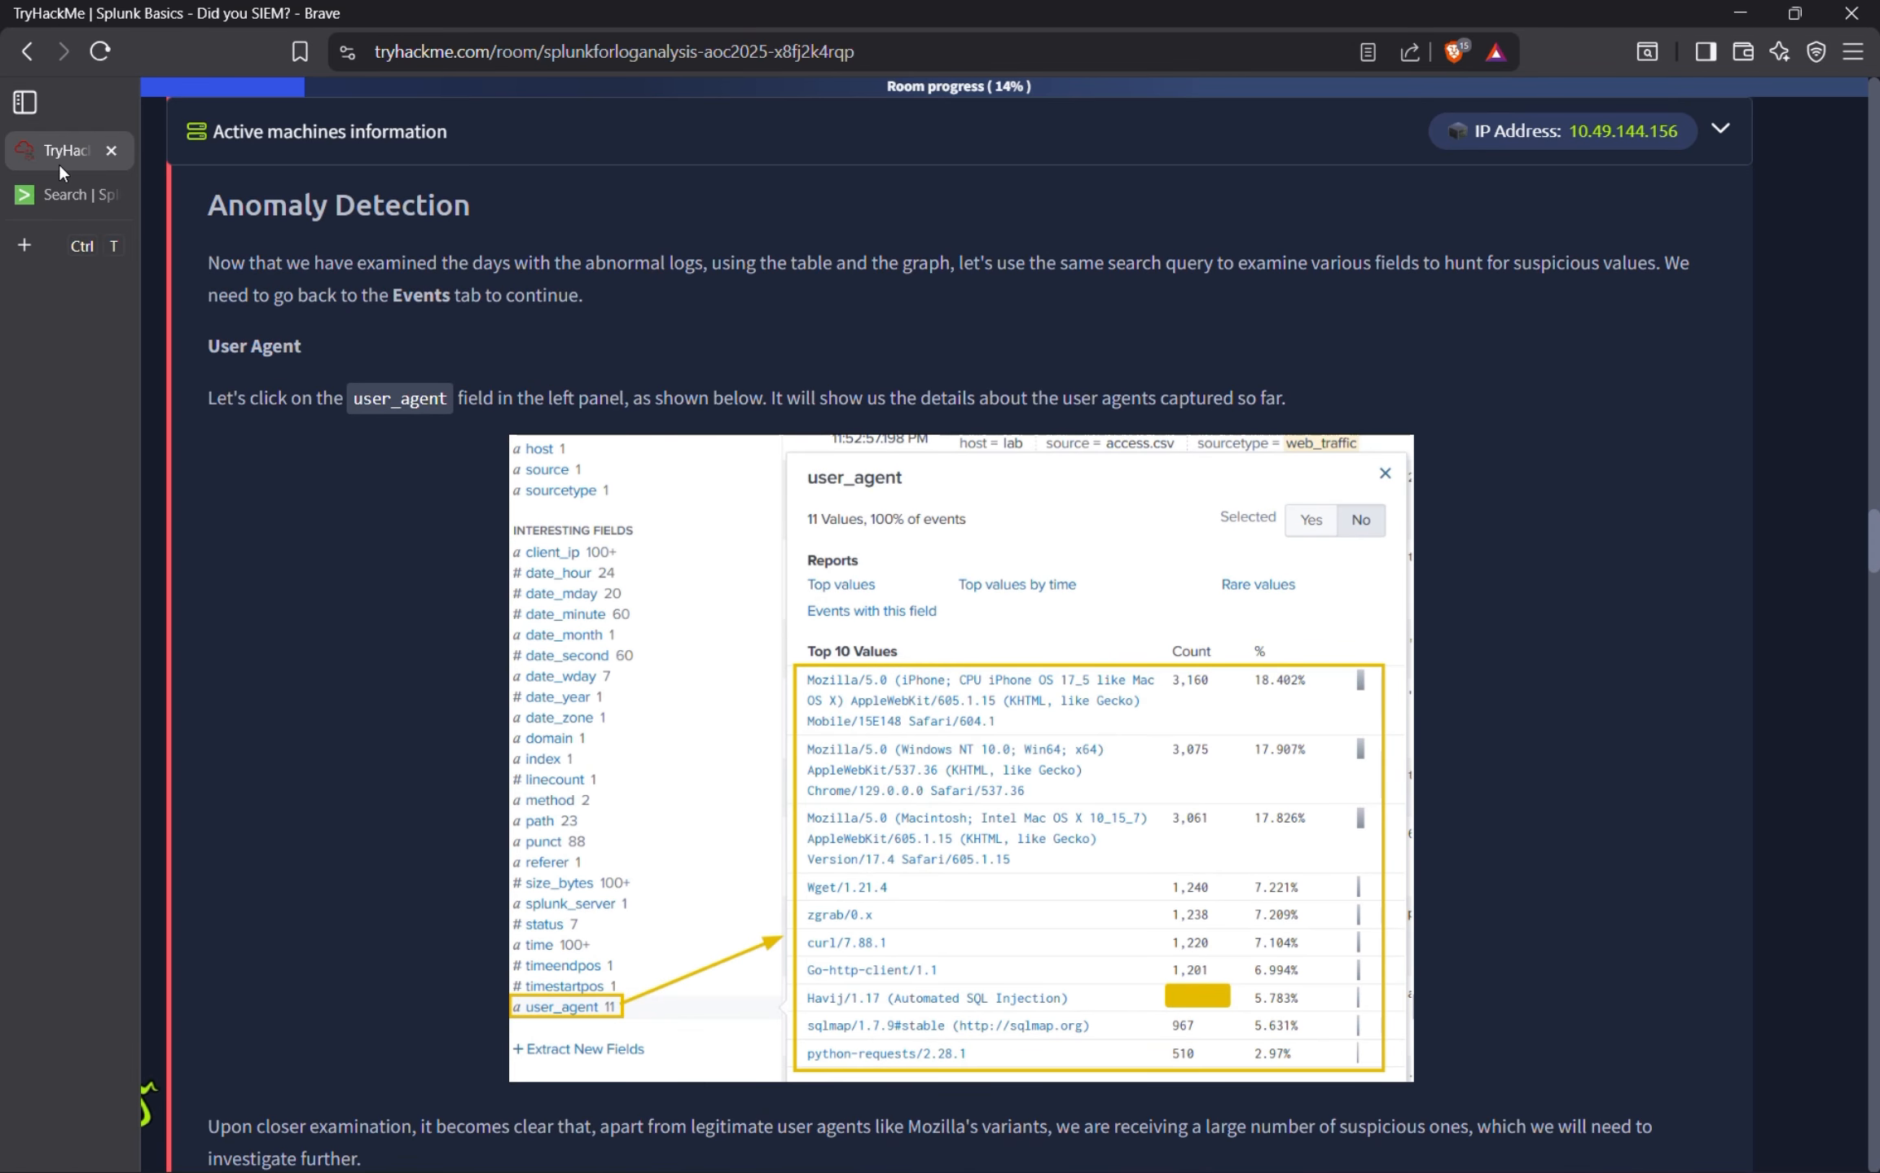
# Switch to Splunk, start a blank search, and expand the most recent web_traffic query in the Search History.
pyautogui.click(77, 199)
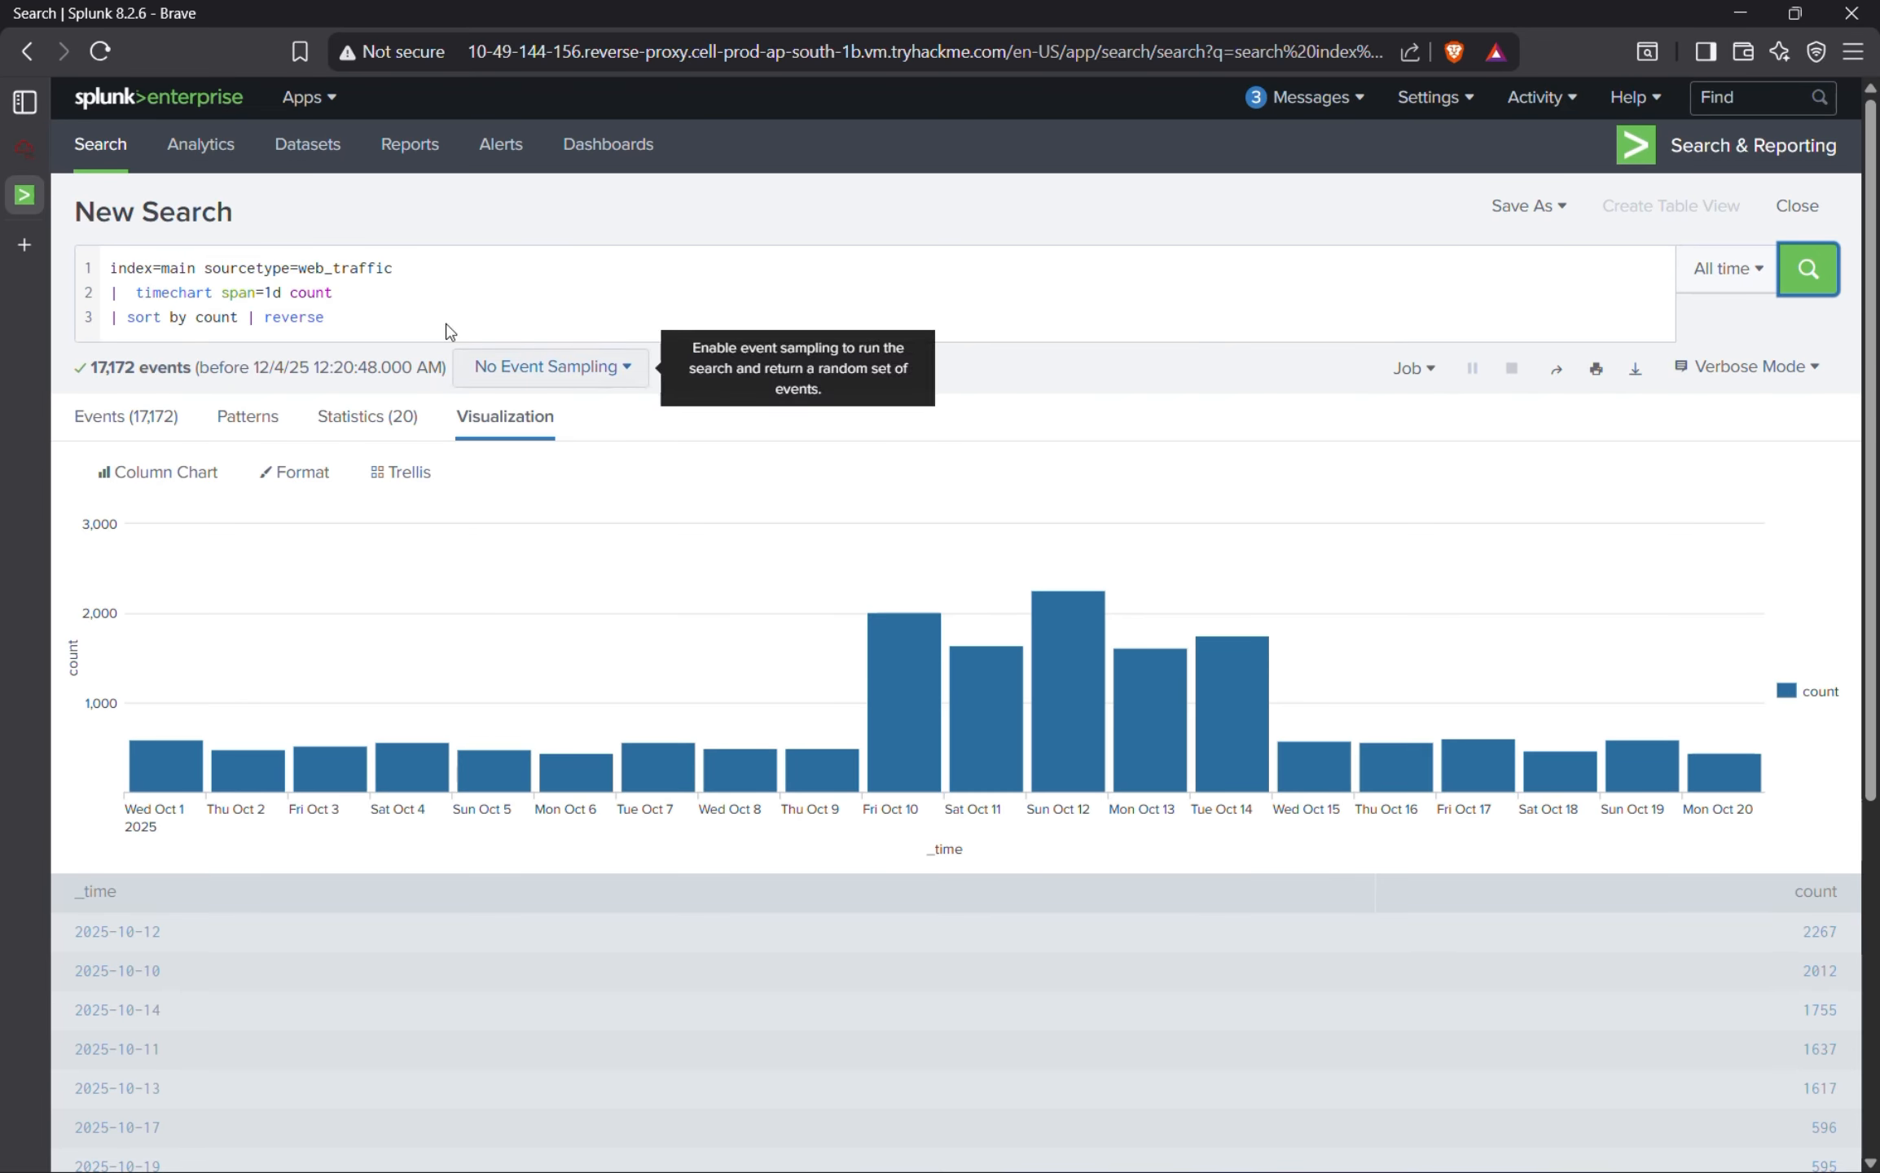
pyautogui.click(124, 157)
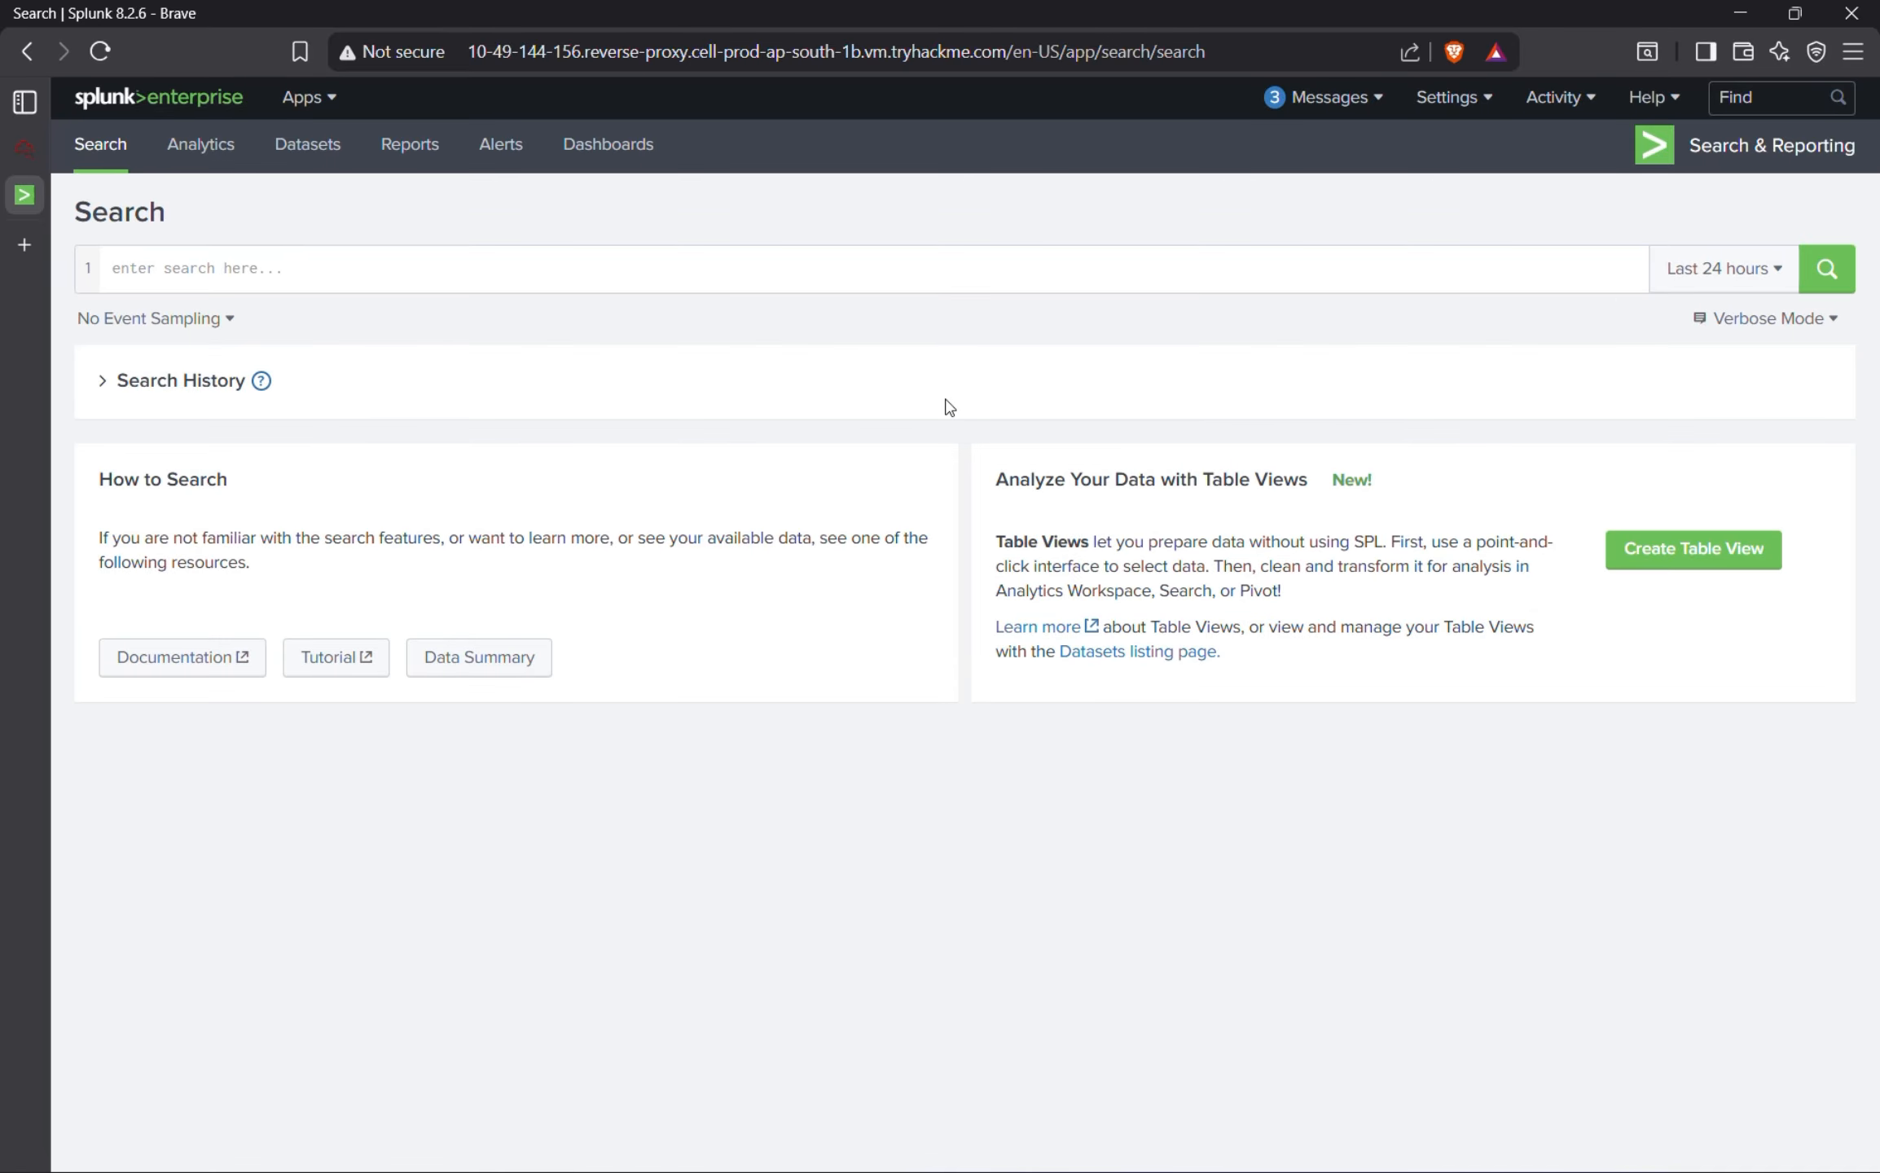
pyautogui.click(228, 284)
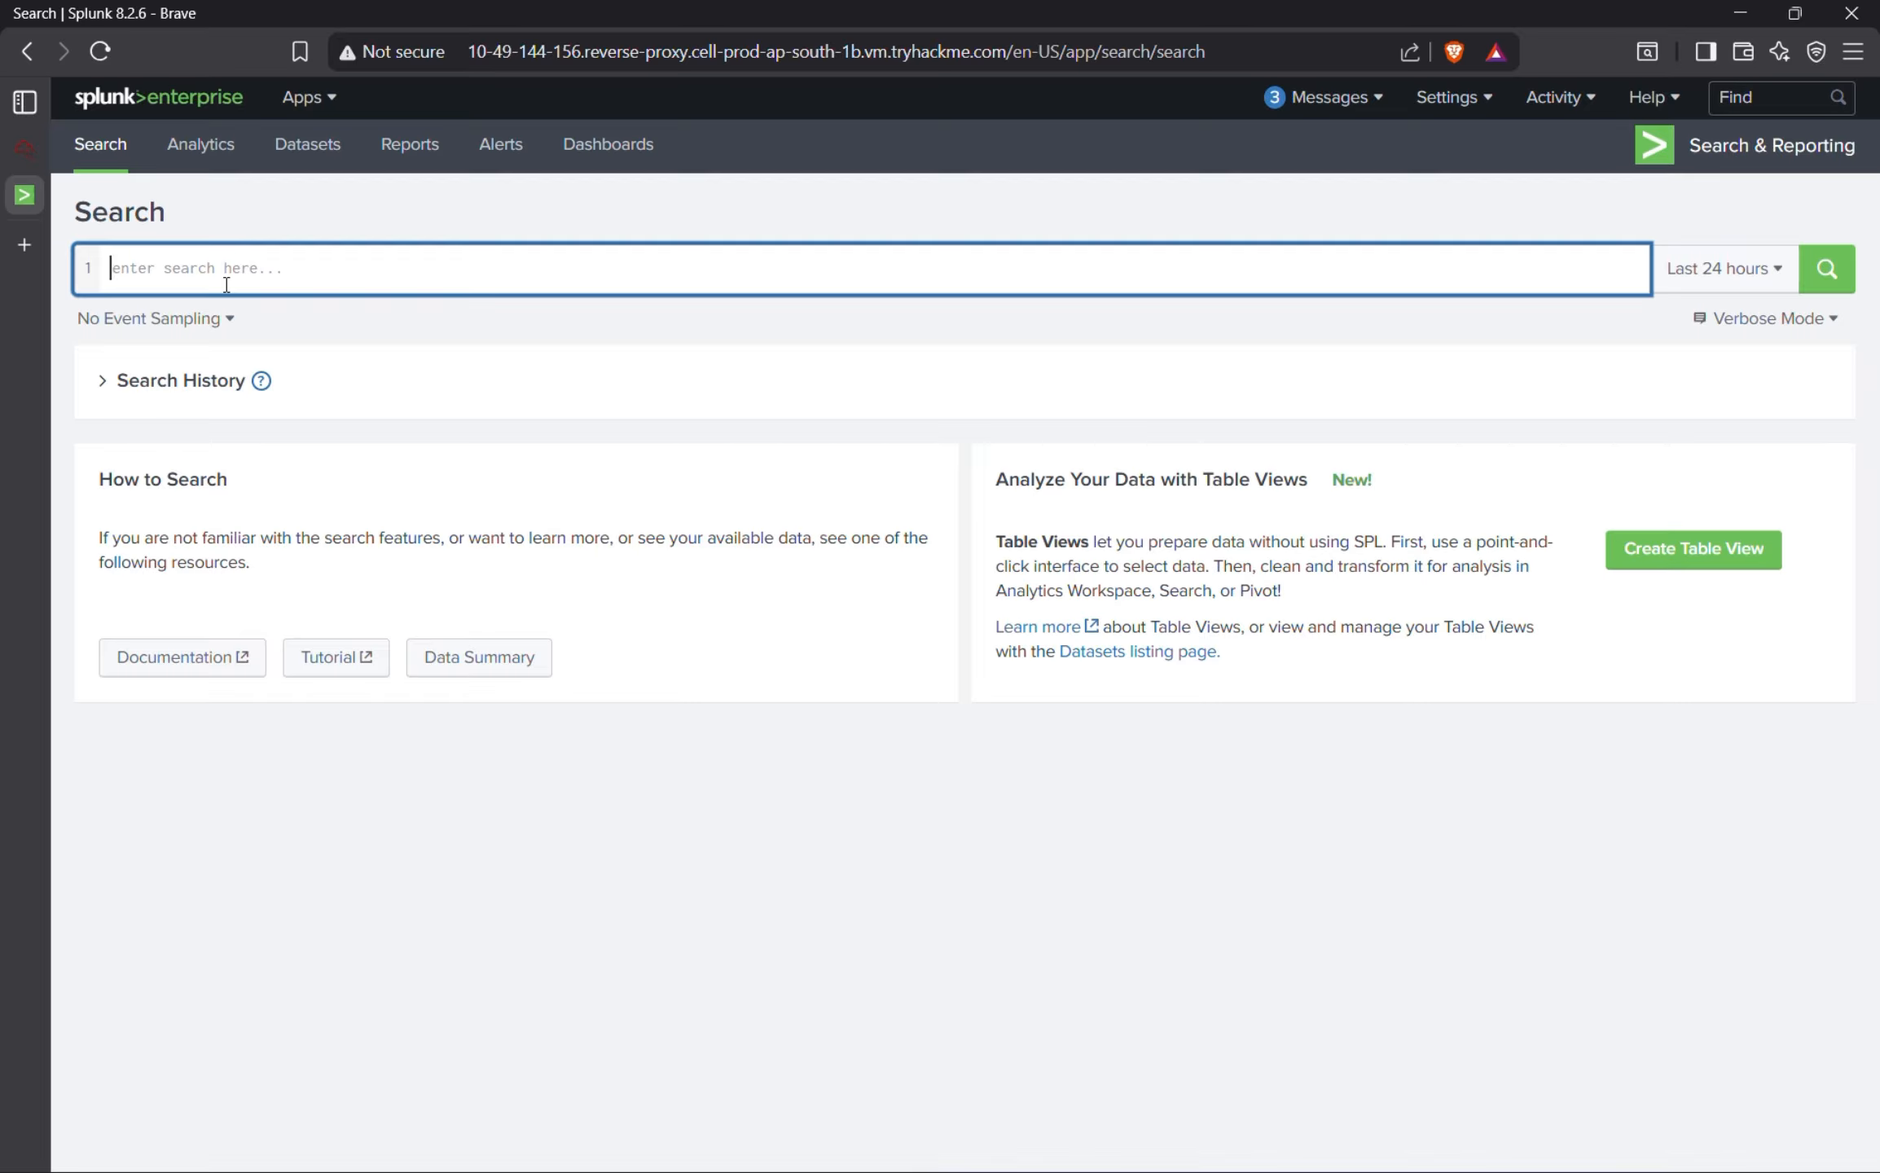
pyautogui.click(102, 387)
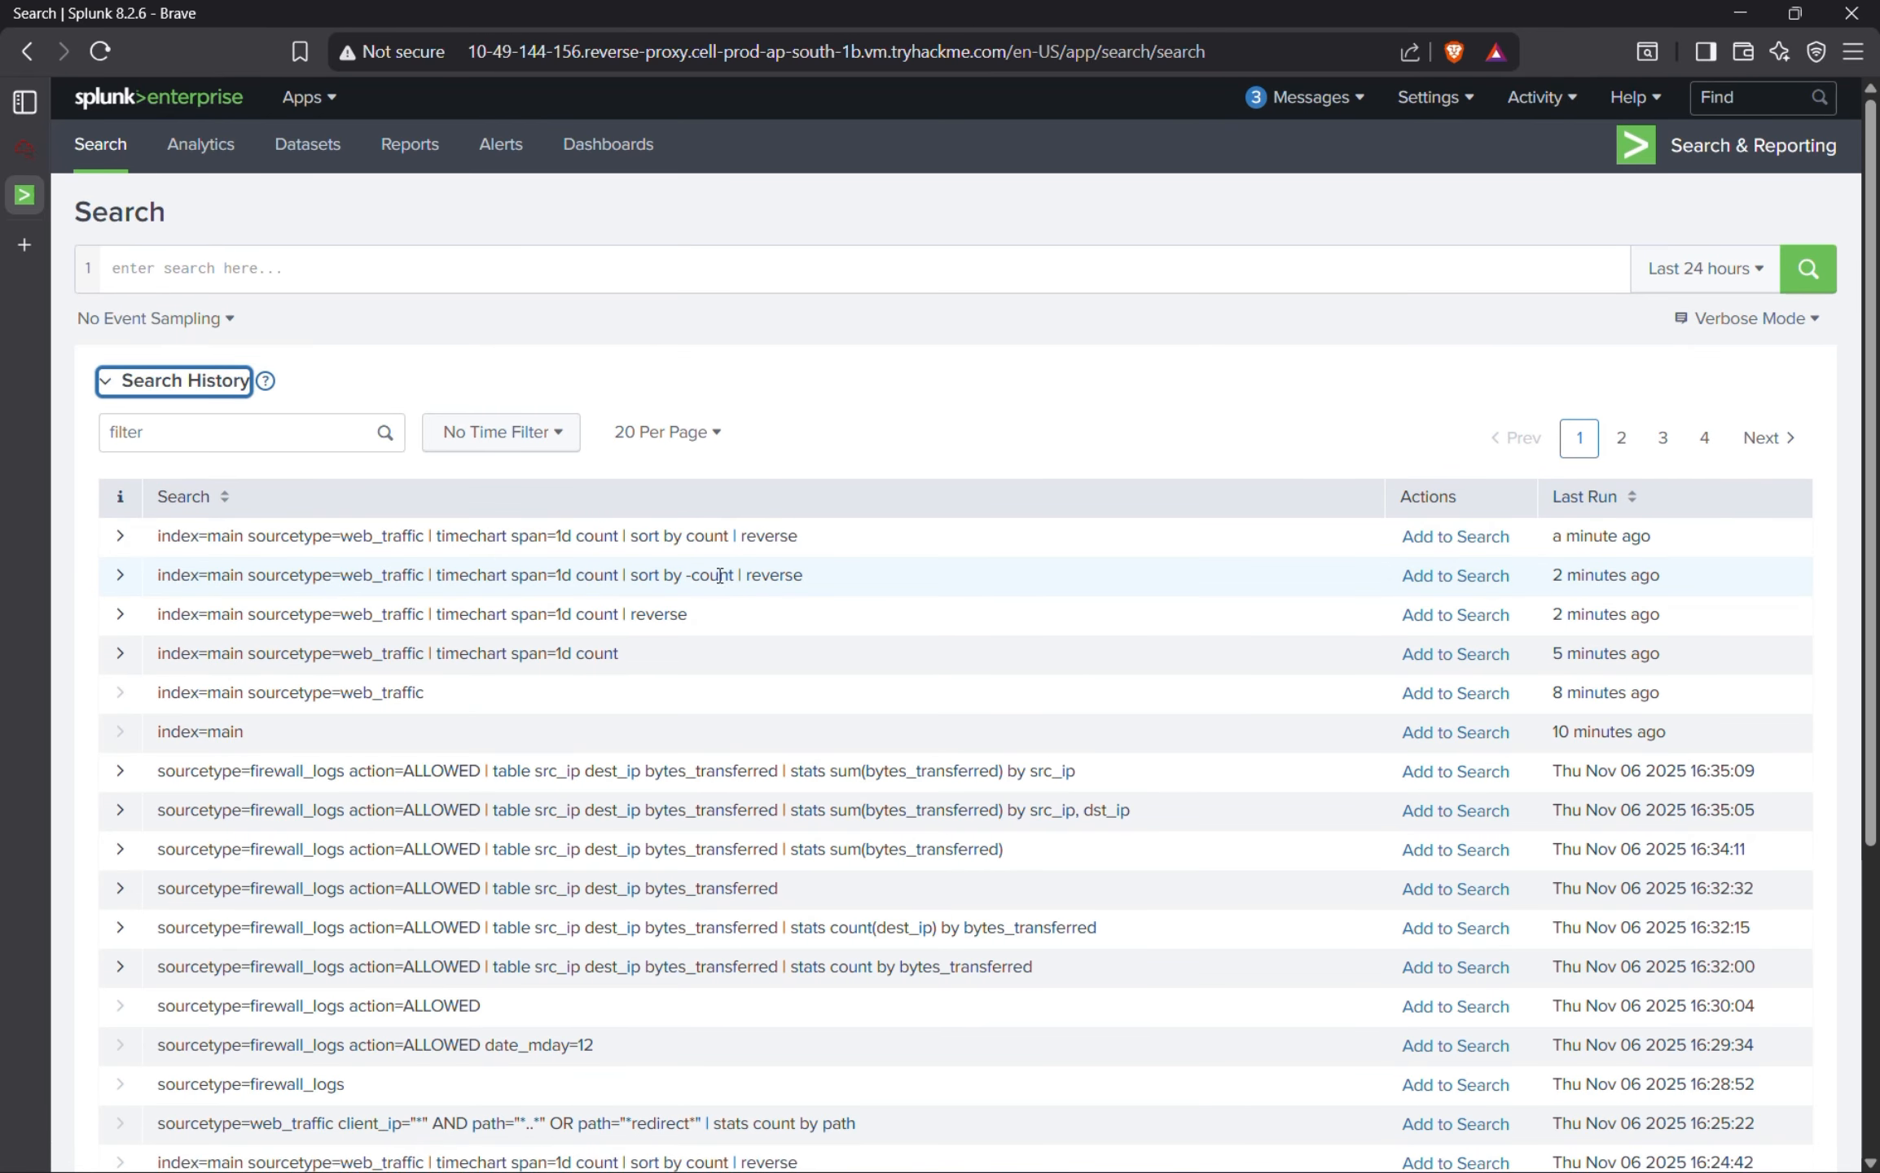
pyautogui.click(183, 537)
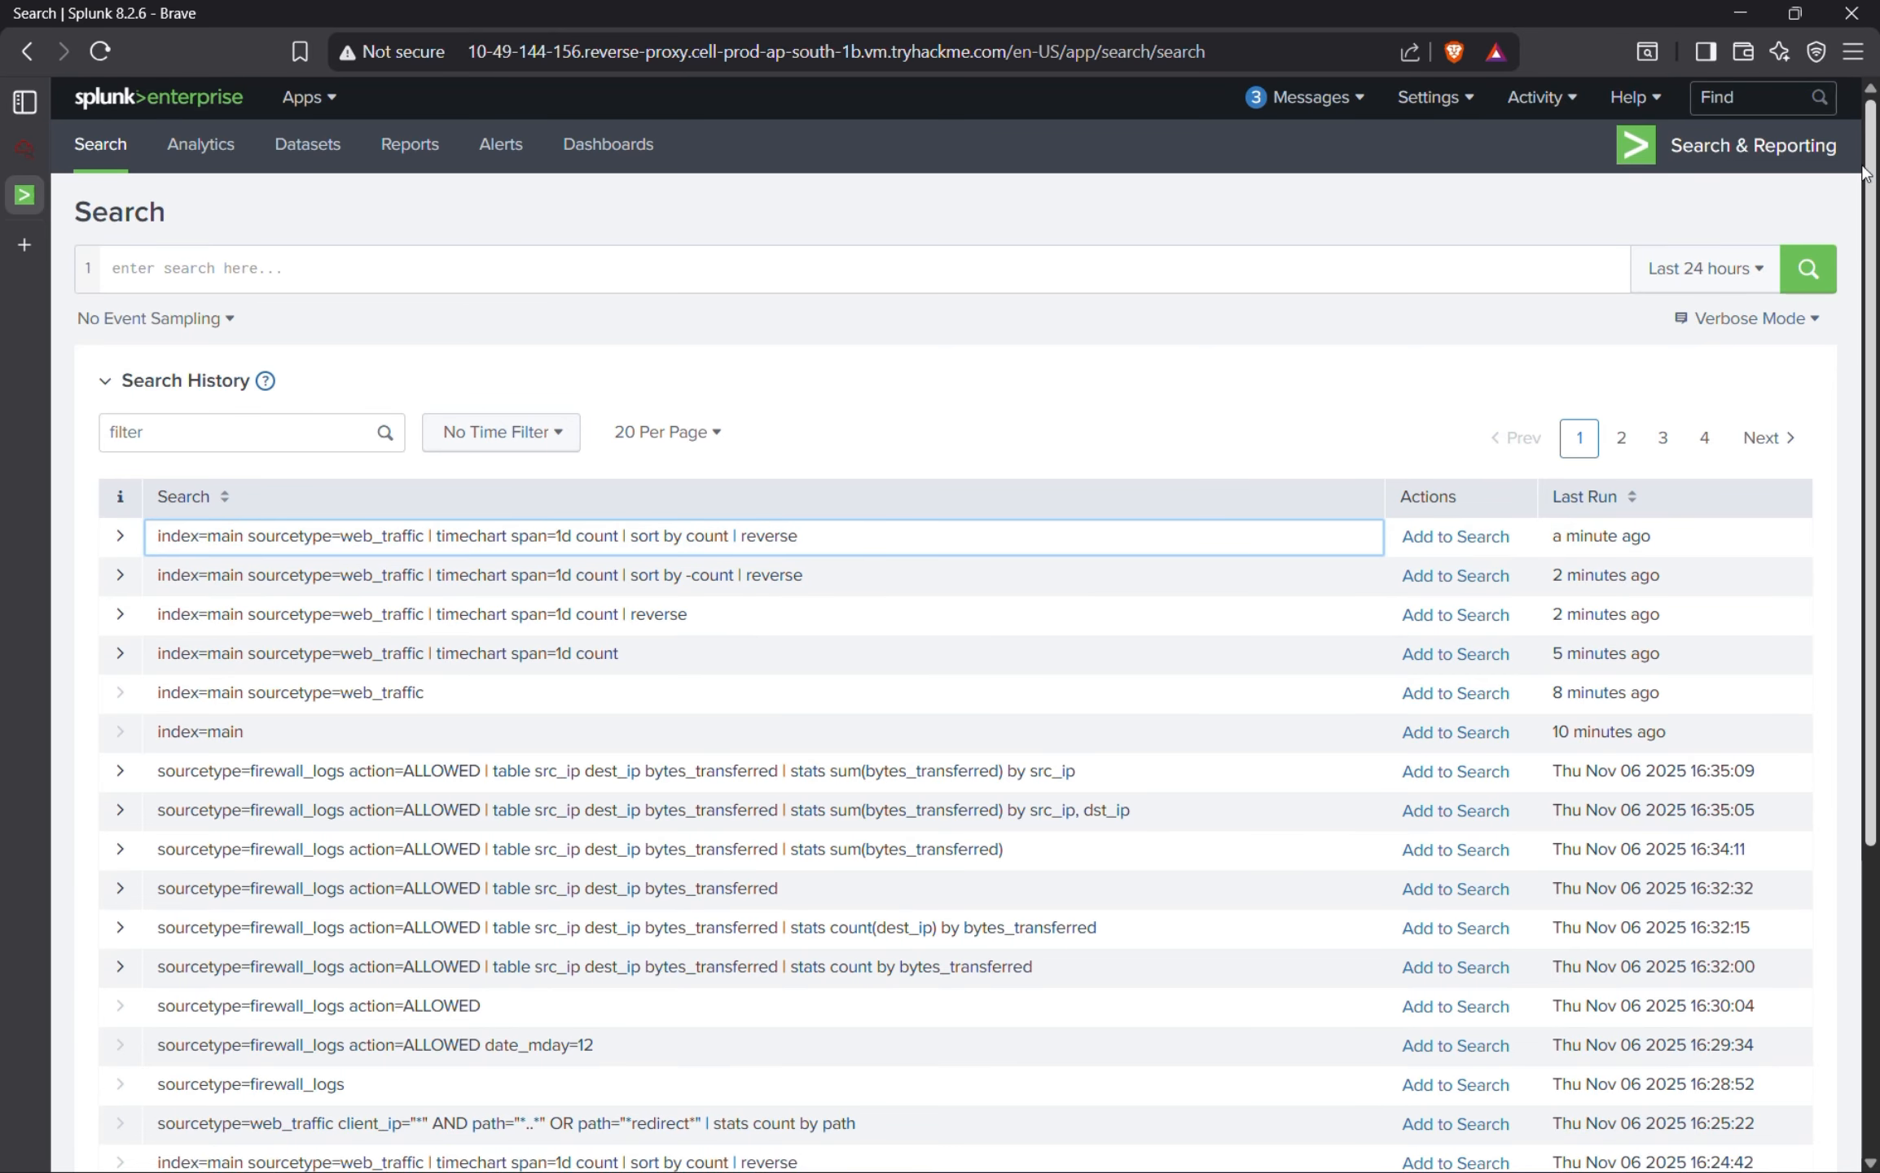
pyautogui.click(1807, 269)
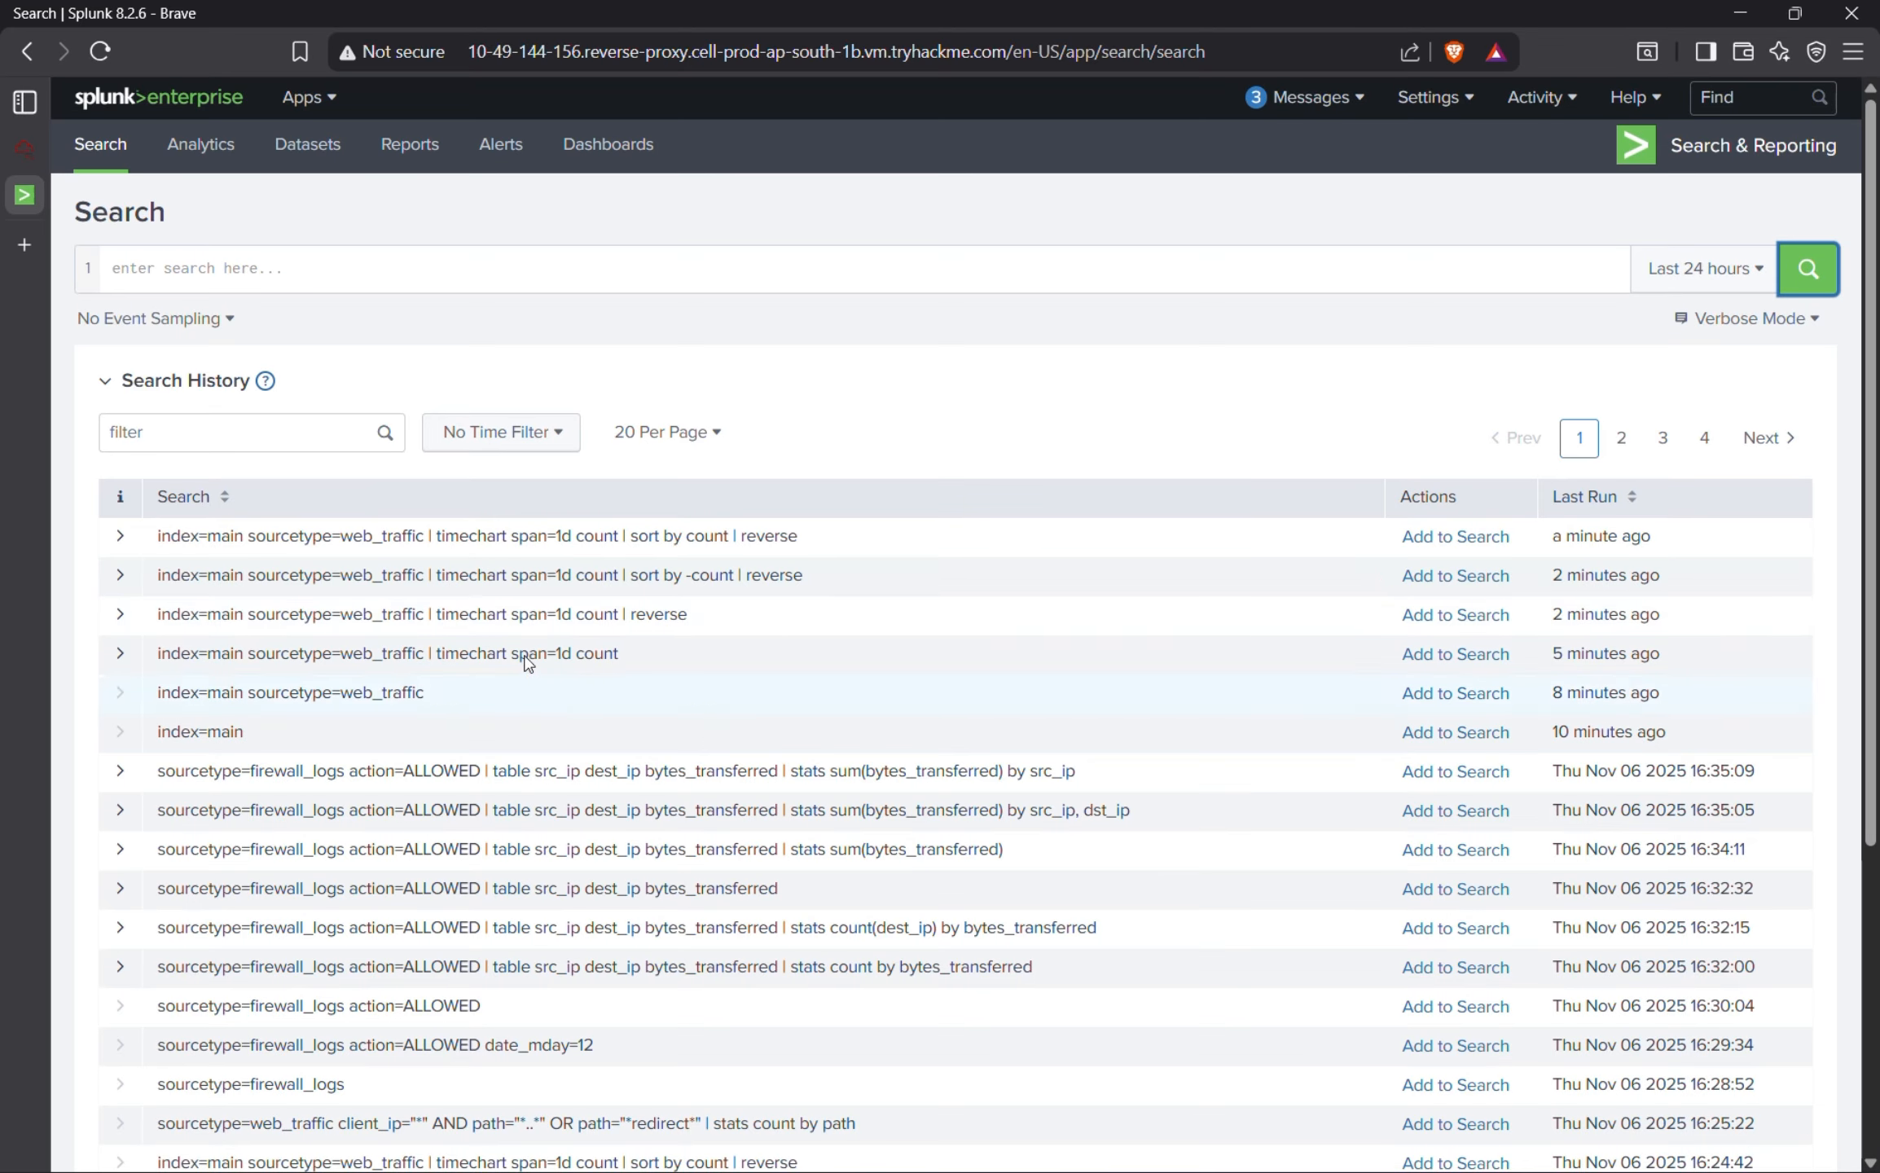
pyautogui.click(121, 546)
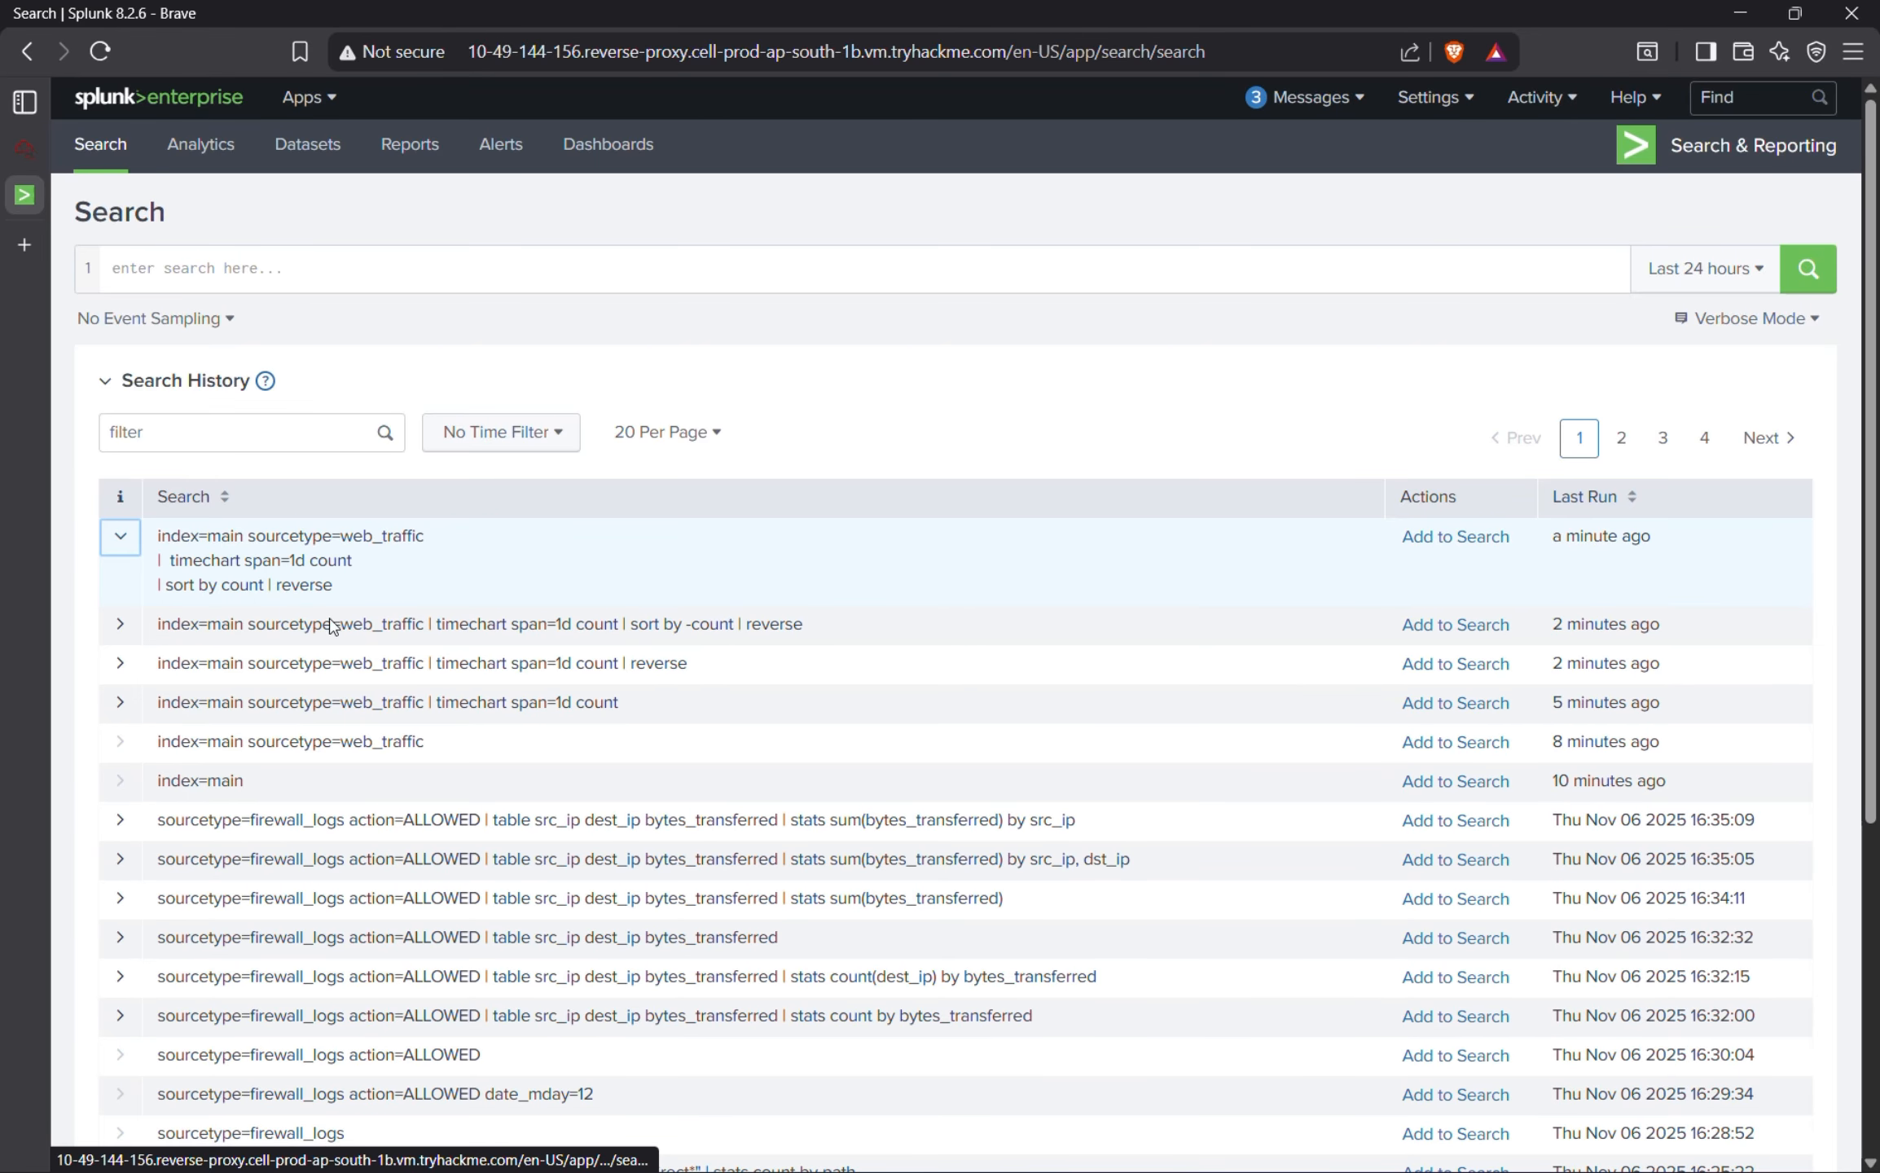
# Copy the expanded history query, timechart span=1d count with sort by count | reverse, into the search field and run it over the last 24 hours.
pyautogui.moveTo(338, 586); pyautogui.dragTo(126, 528)
pyautogui.hotkey('ctrl', 'c')
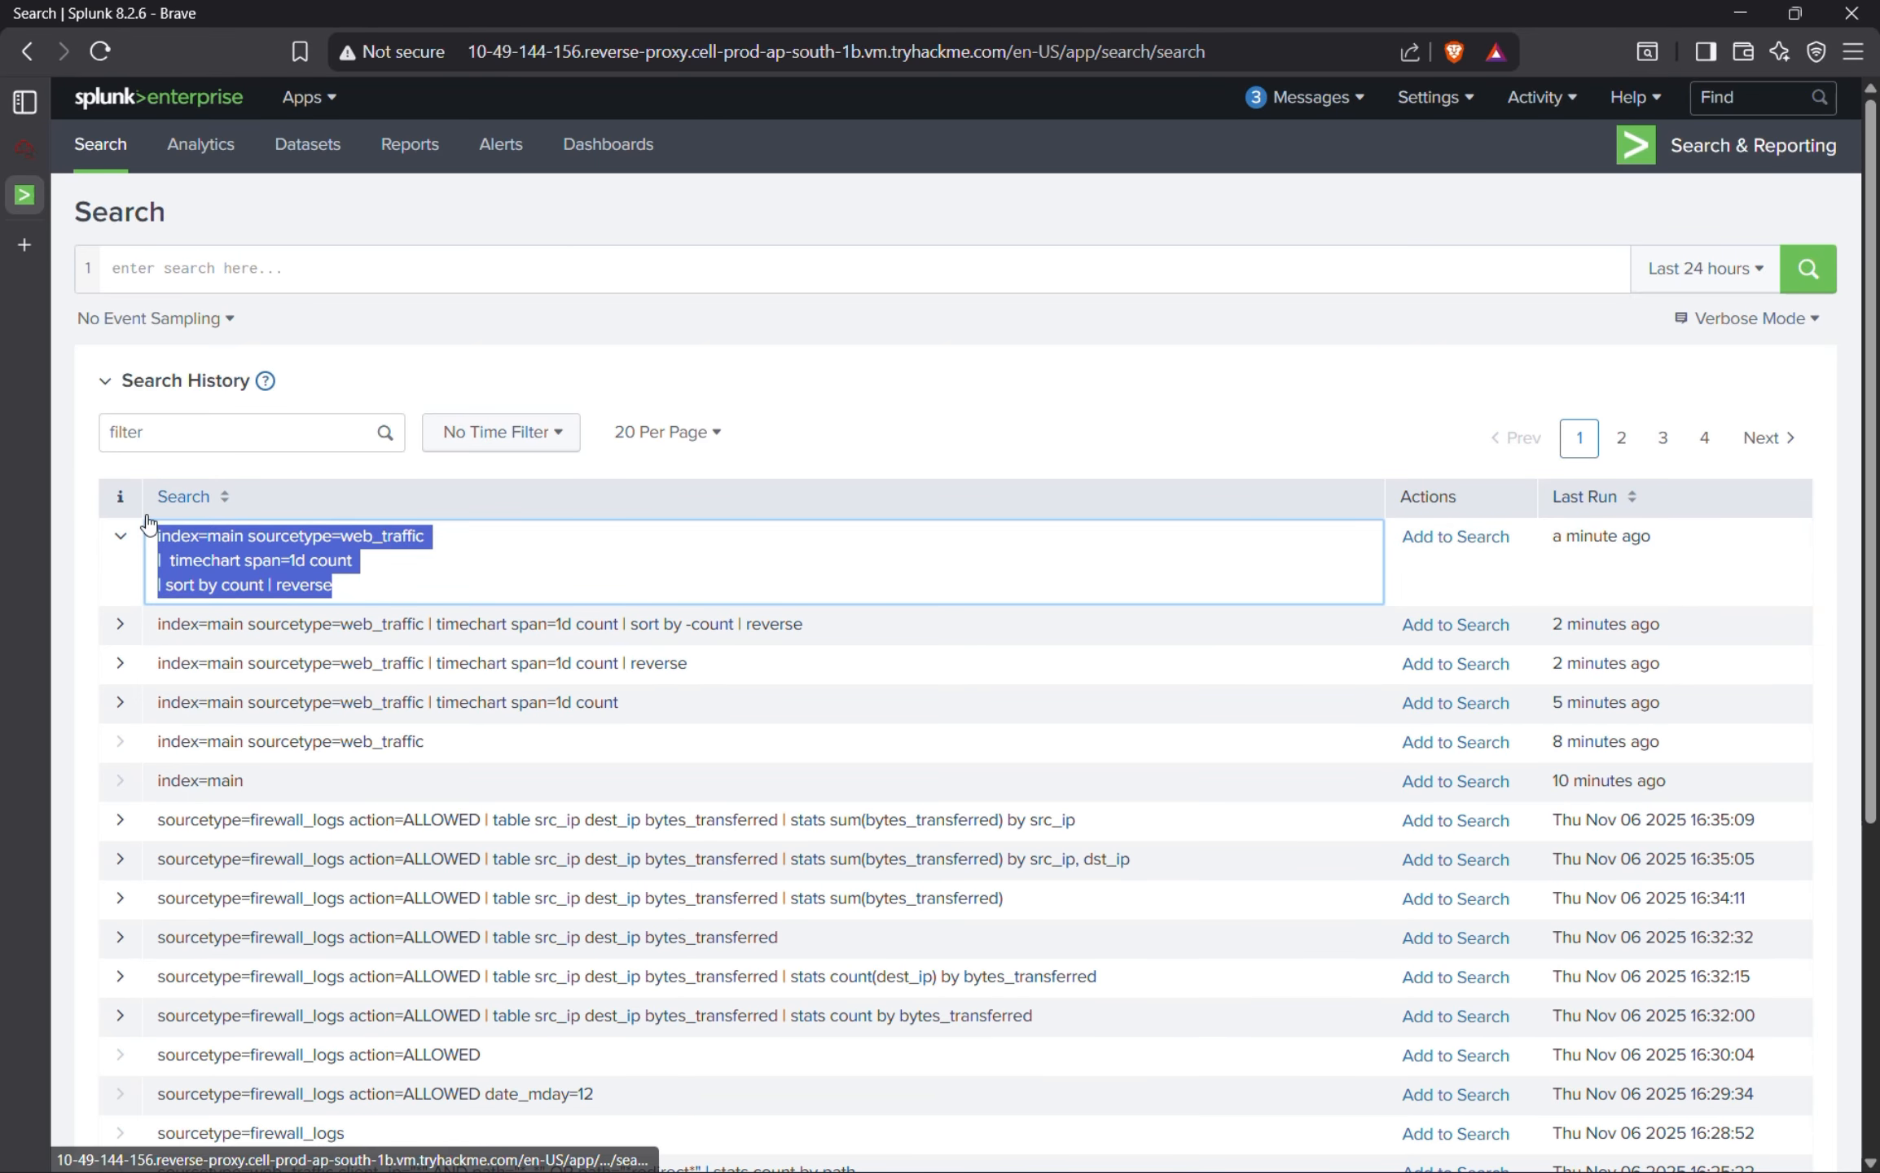
pyautogui.click(193, 277)
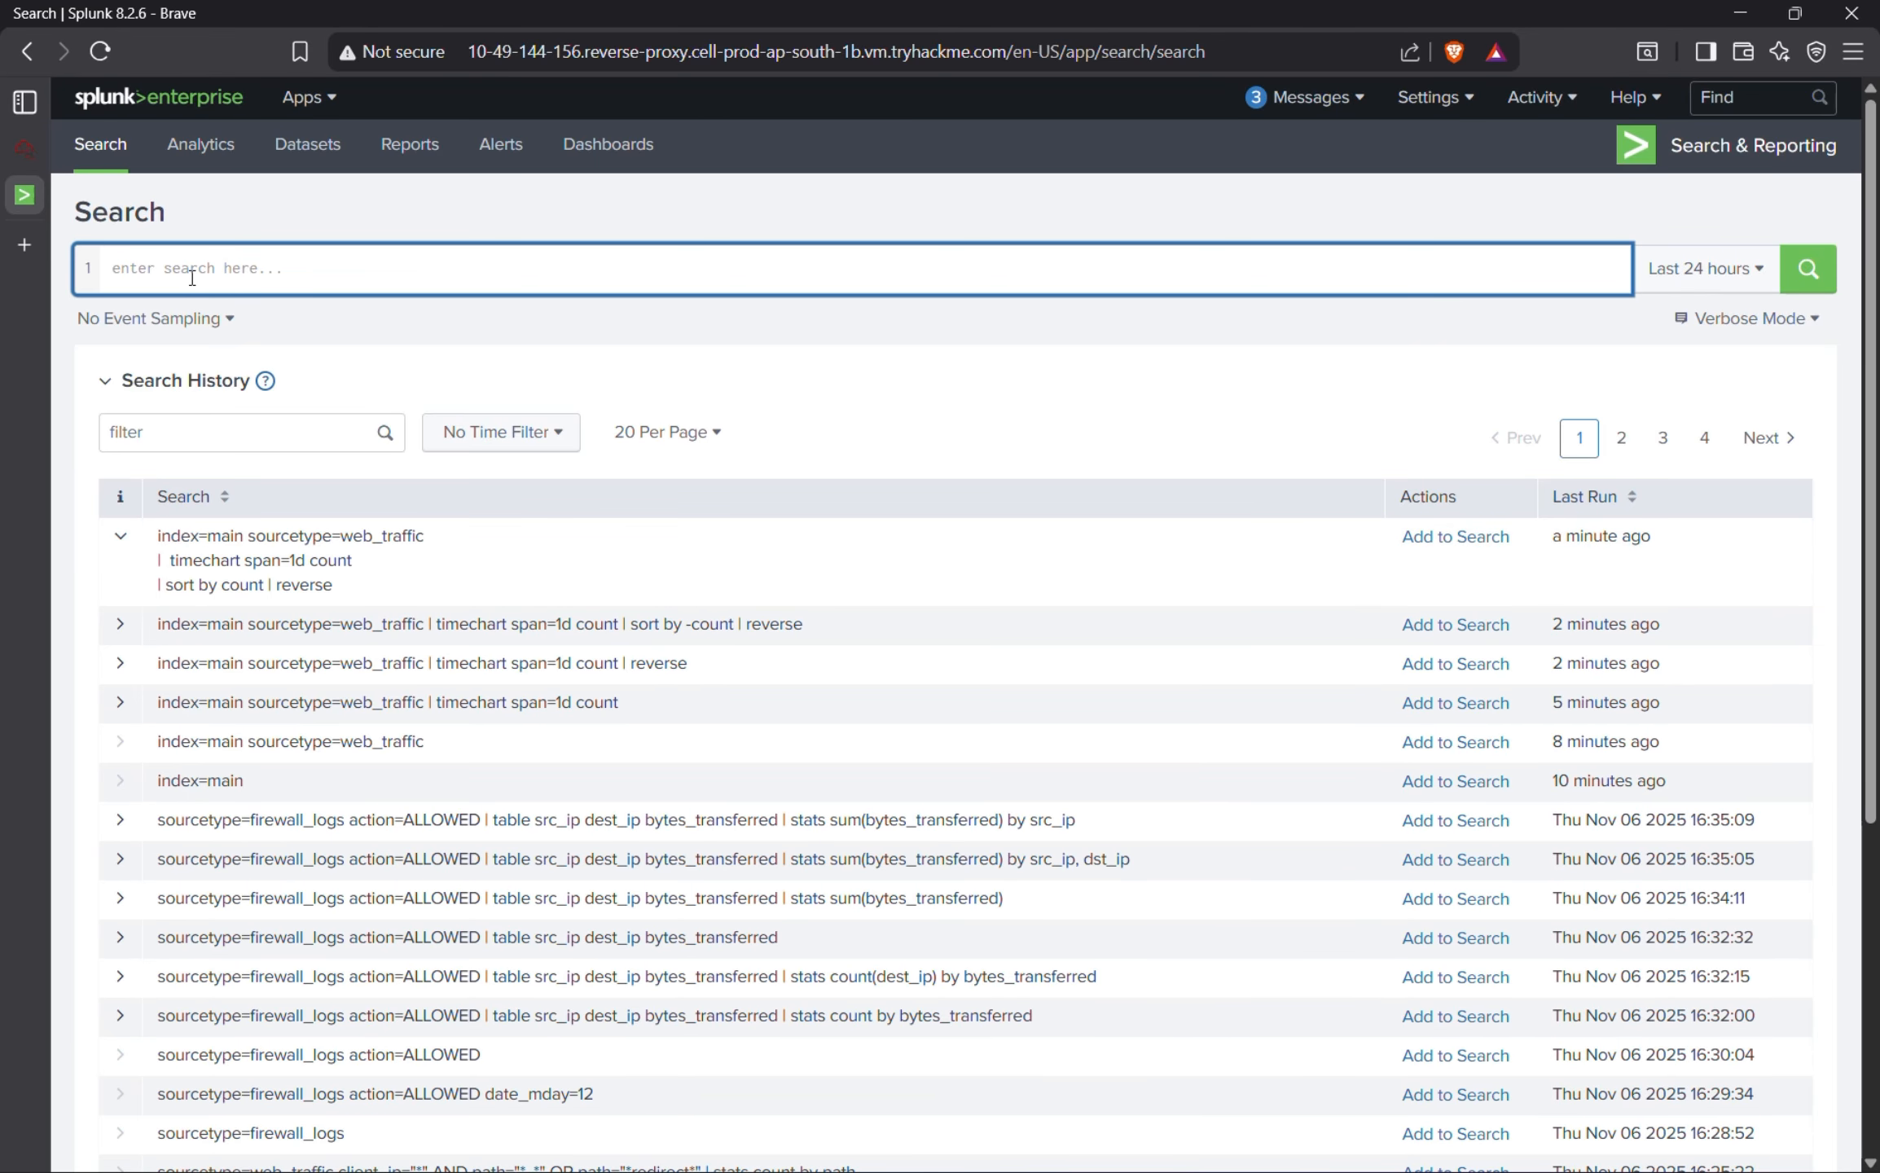
pyautogui.hotkey('ctrl', 'v')
pyautogui.click(1808, 283)
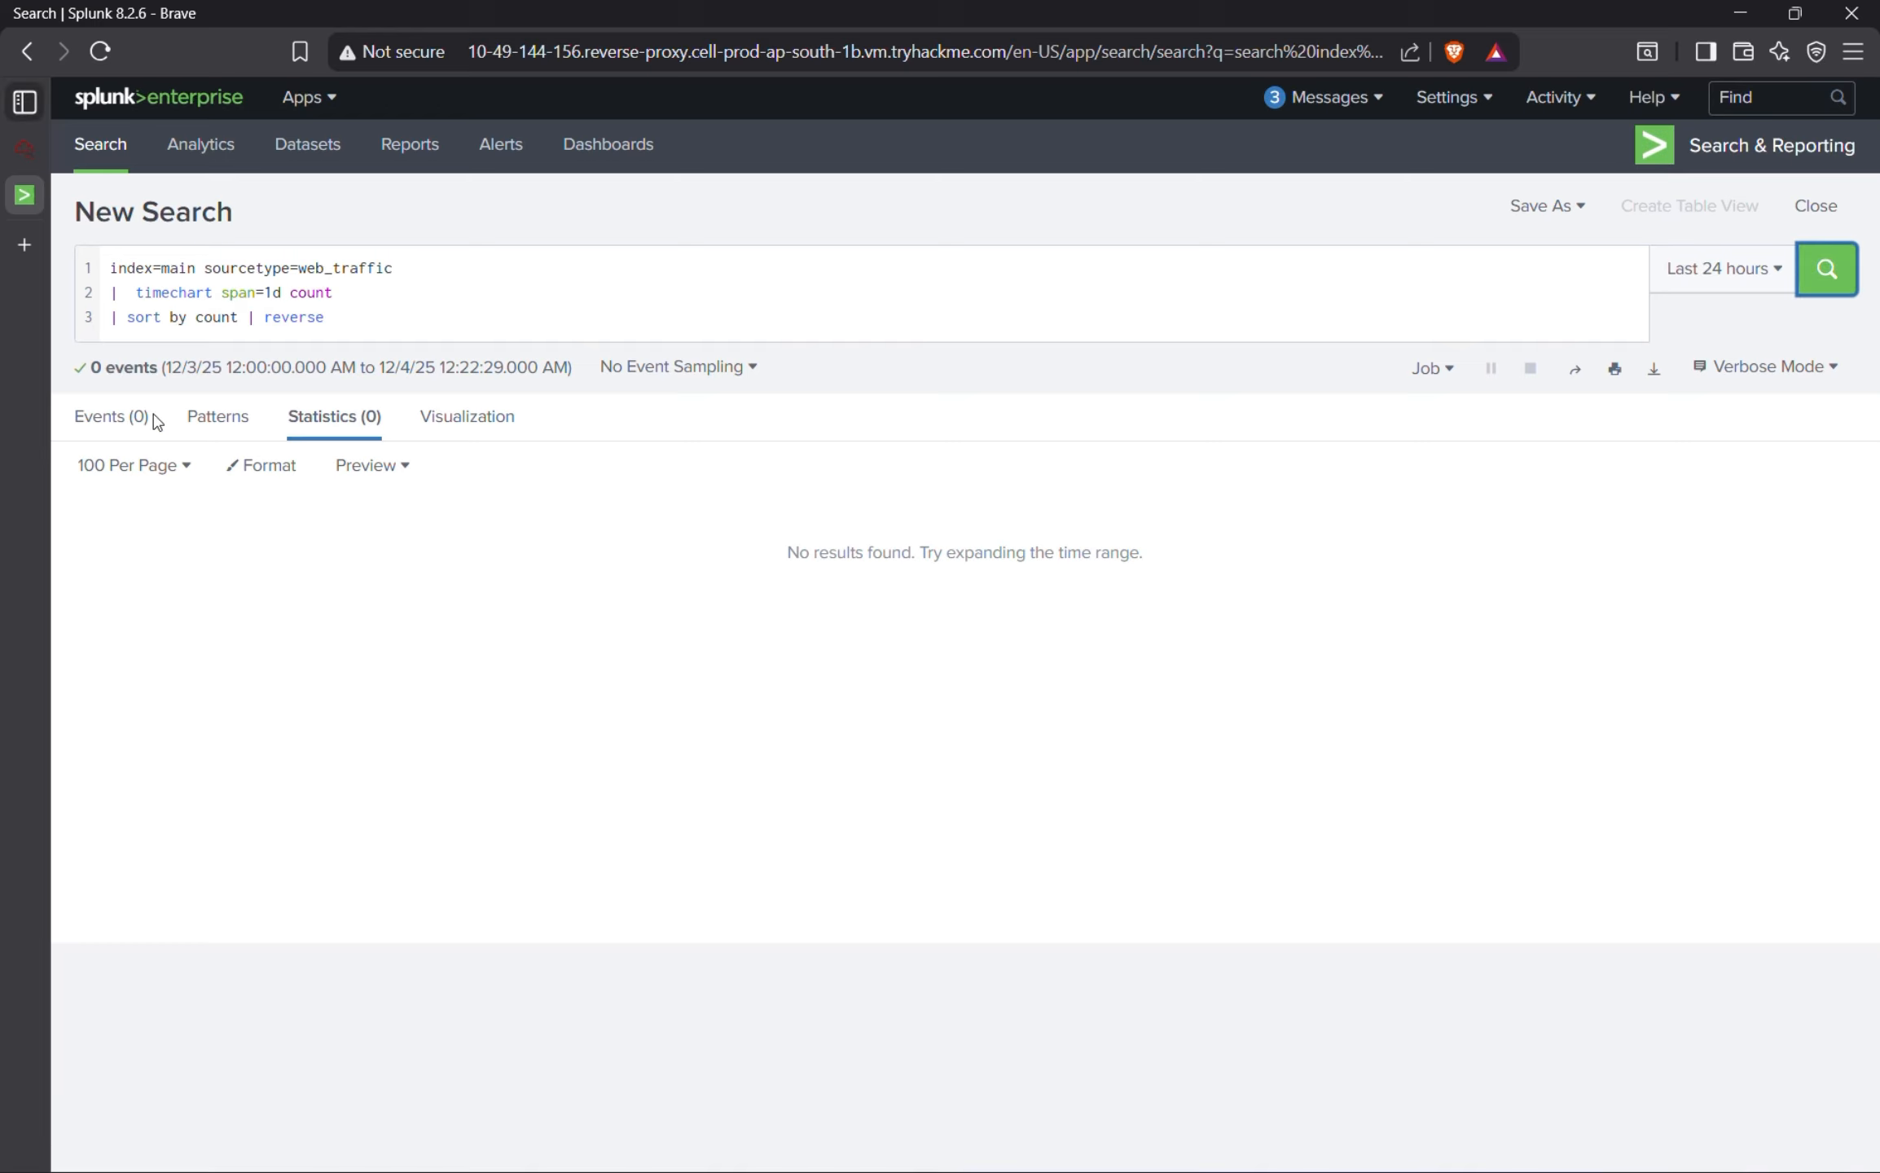
# Cut the query down to index=main sourcetype=web_traffic, run it over the last 24 hours, and close the search.
pyautogui.moveTo(326, 317); pyautogui.dragTo(101, 299)
pyautogui.hotkey('ctrl', 'c')
pyautogui.press('BackSpace')
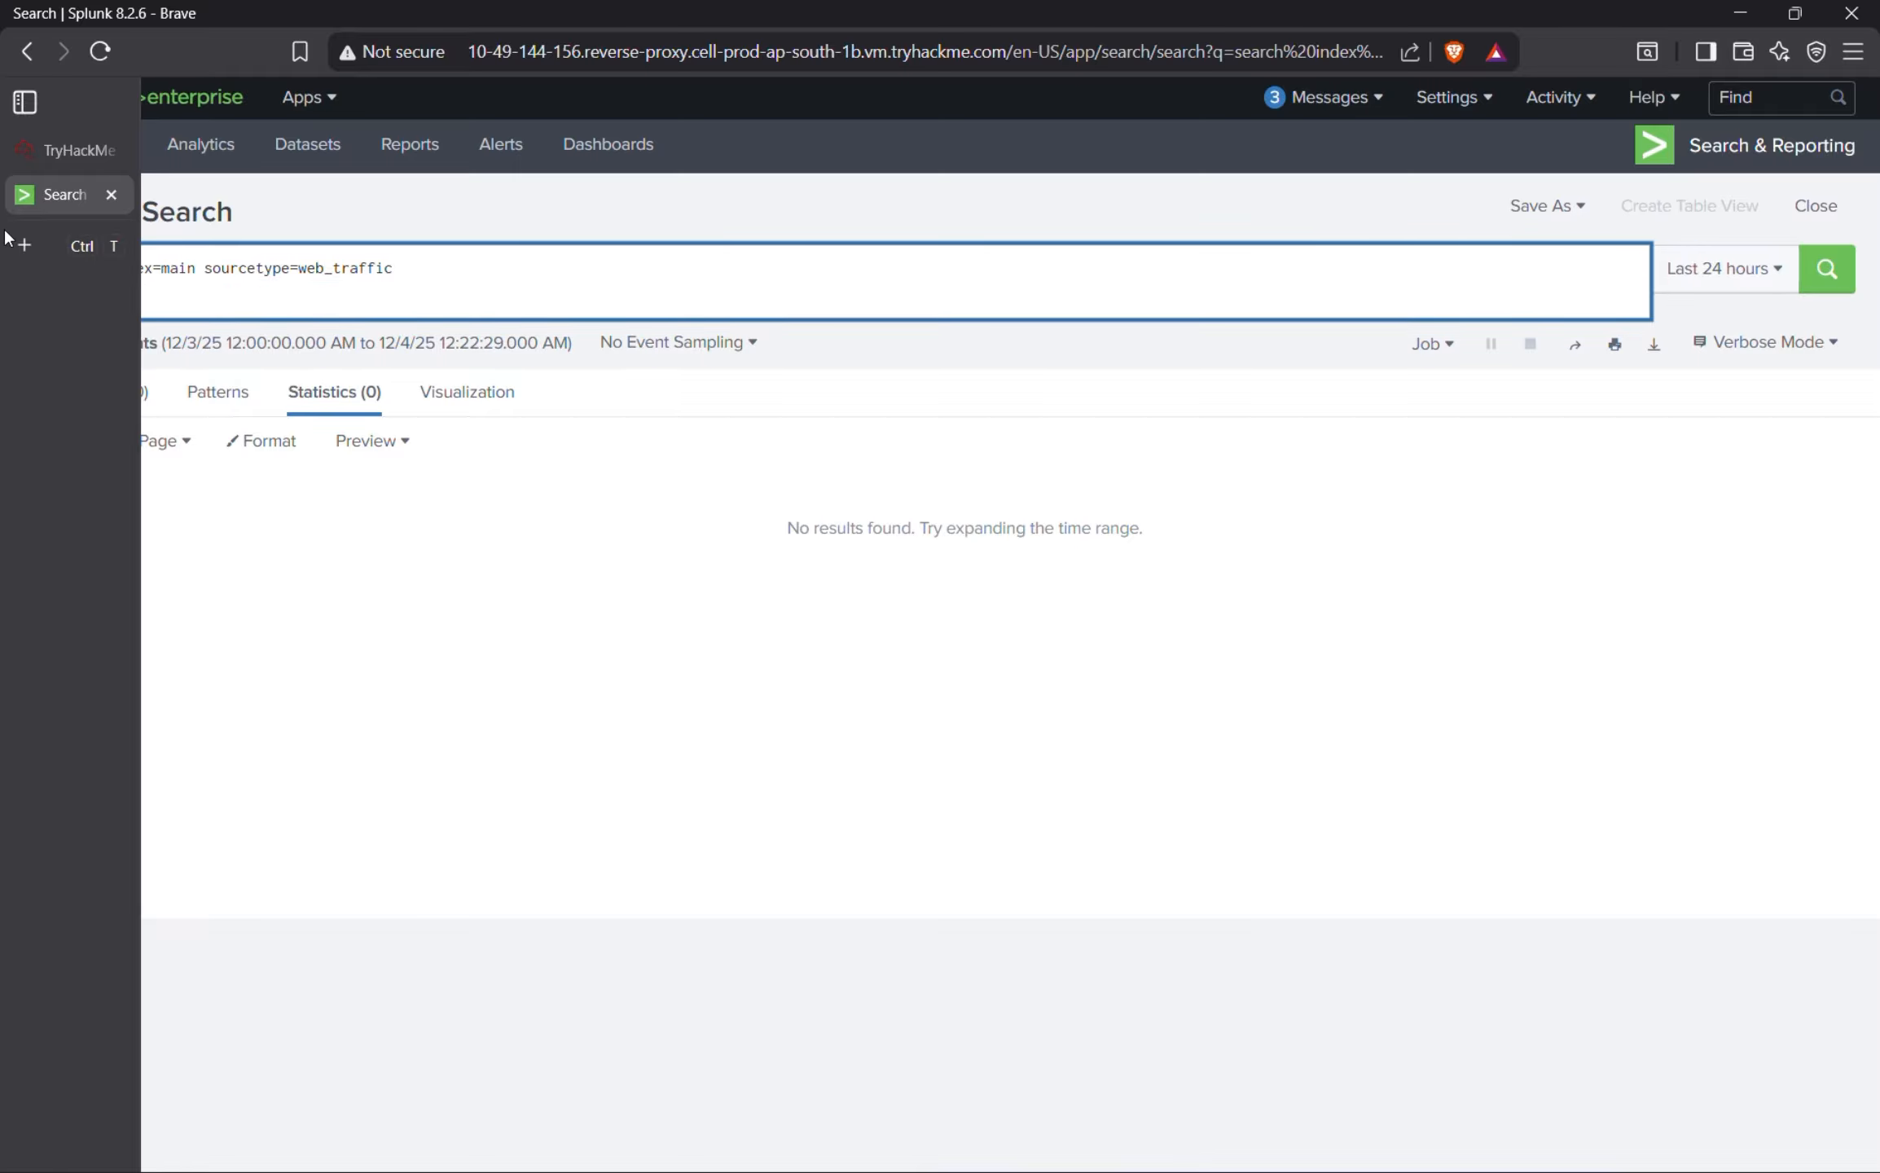
pyautogui.click(1832, 272)
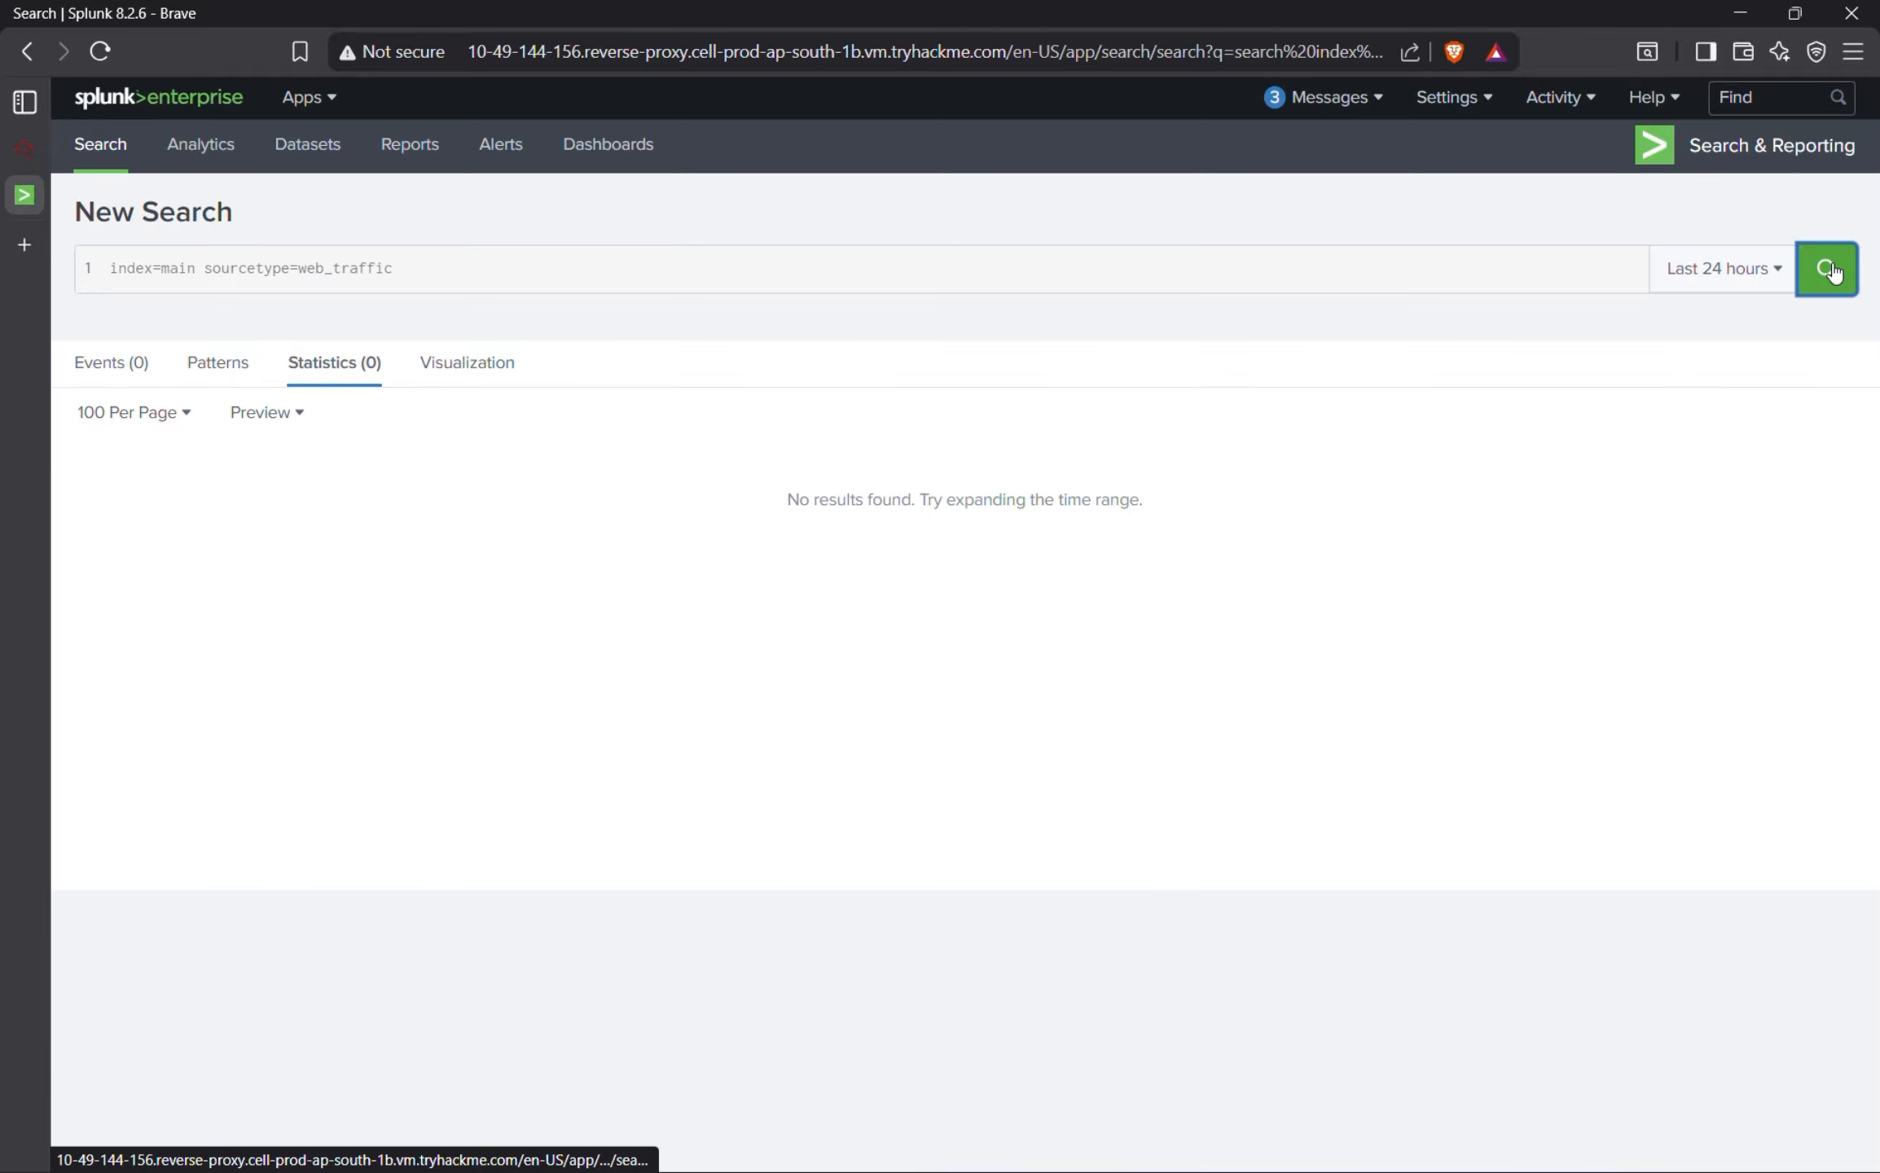
pyautogui.click(1832, 208)
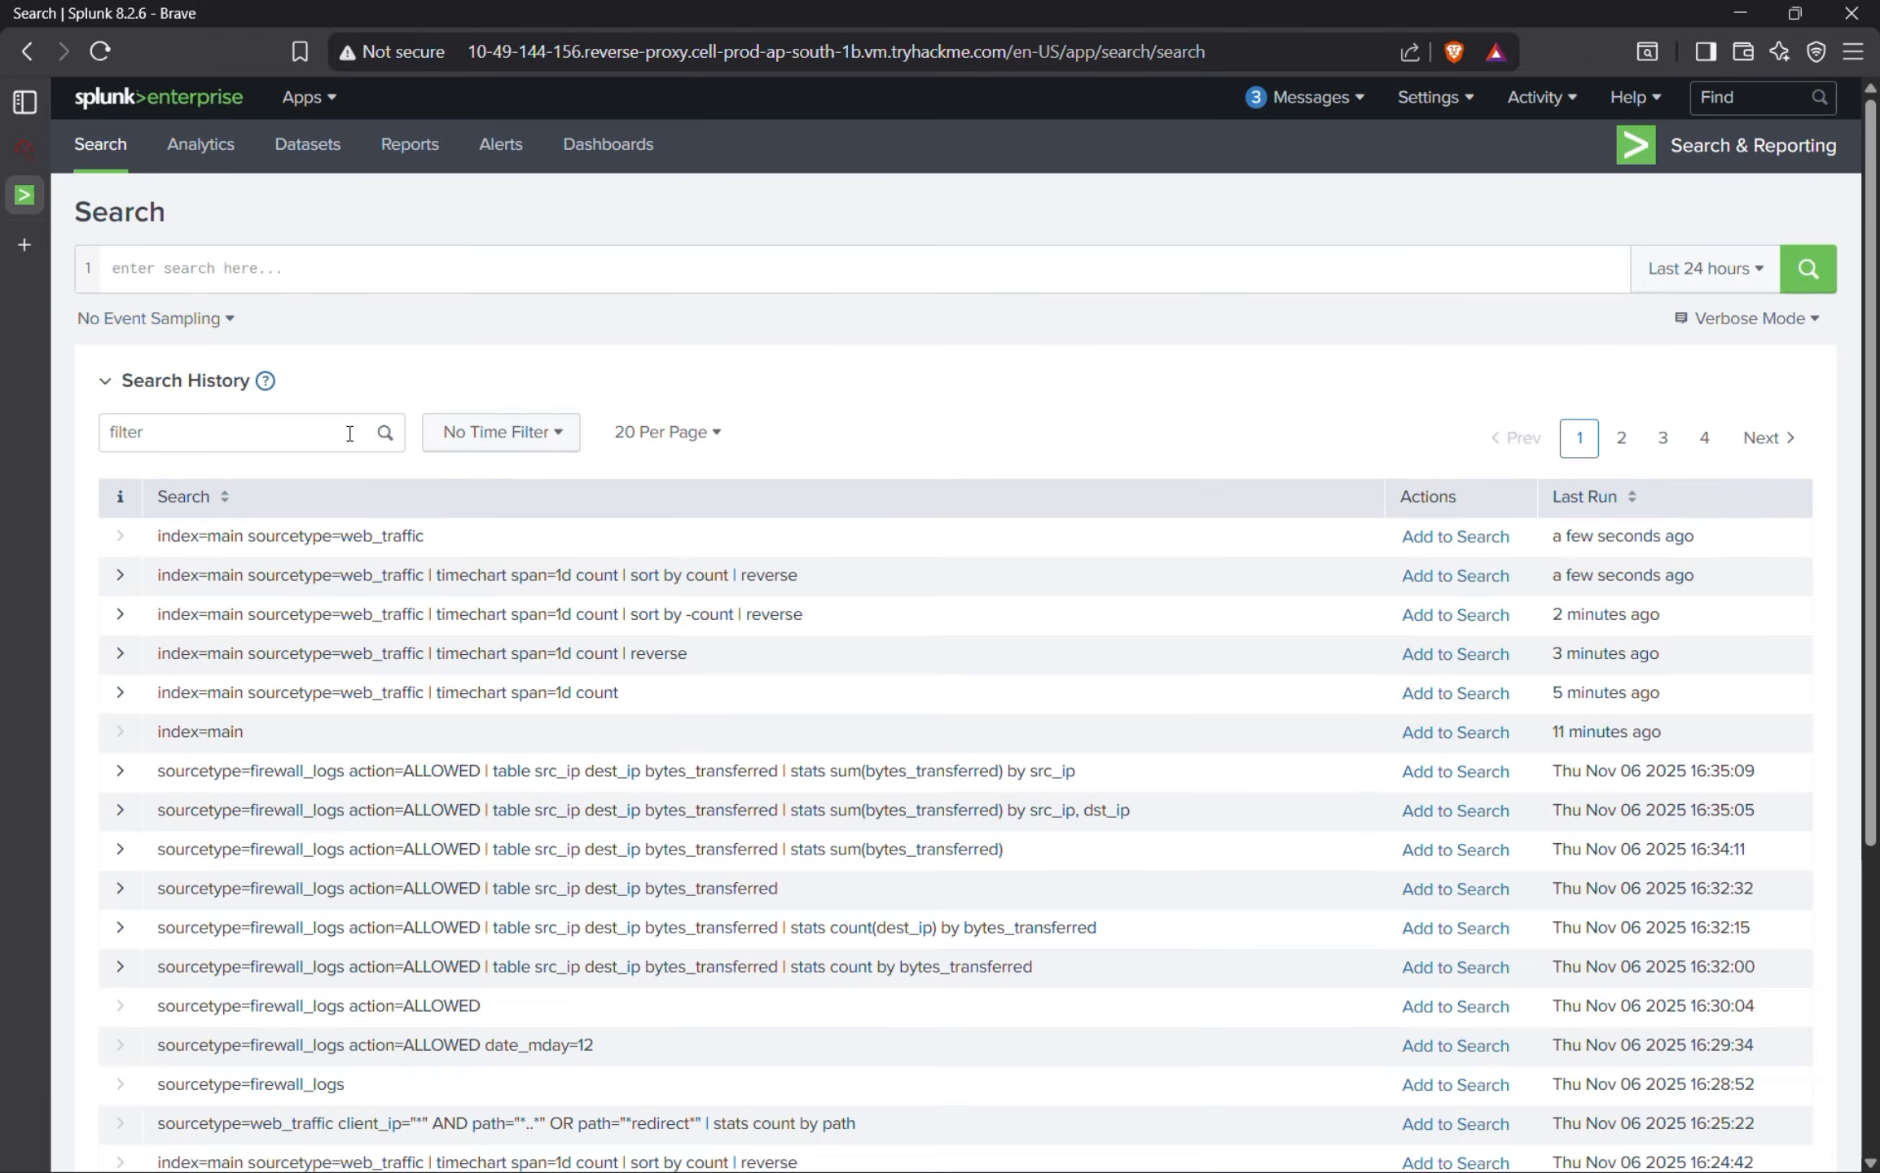
pyautogui.click(256, 266)
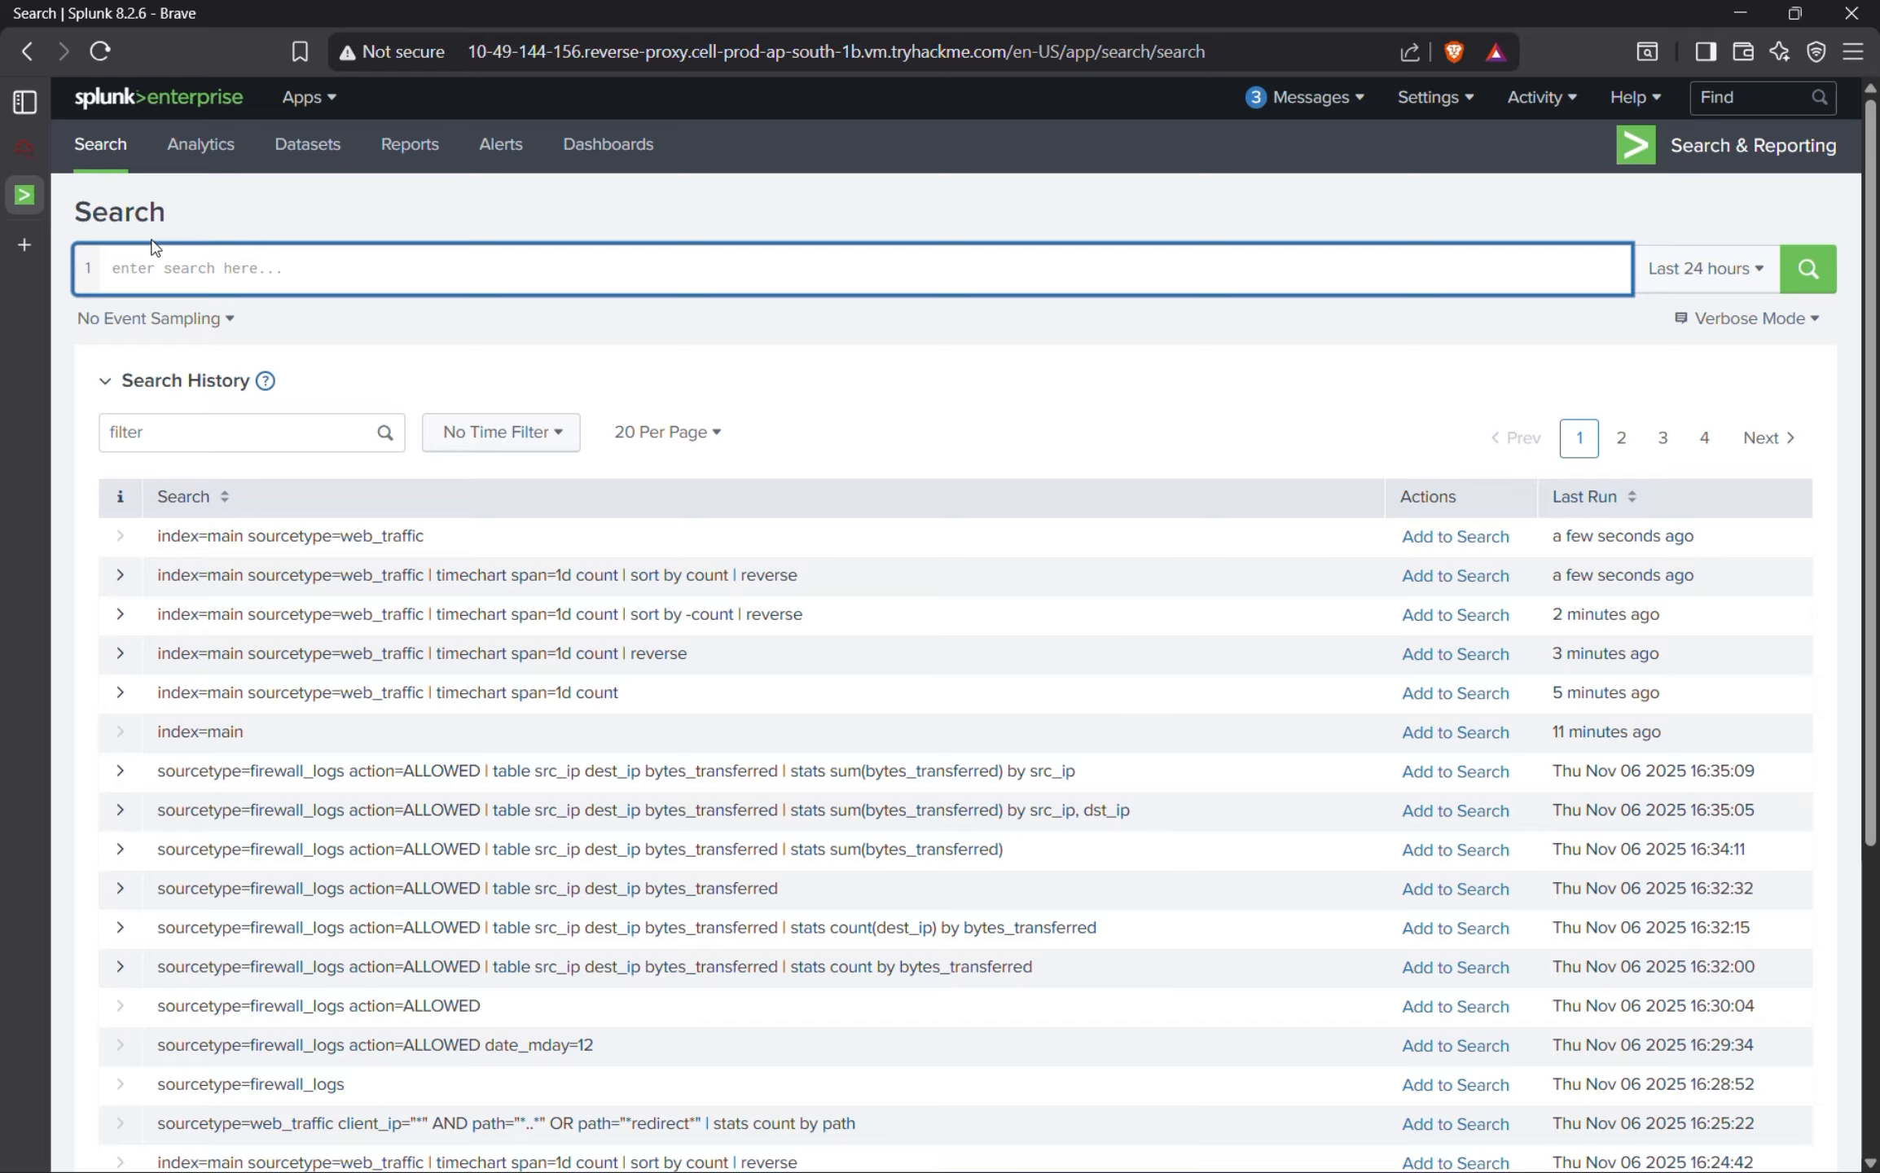
pyautogui.hotkey('ctrl', 'v')
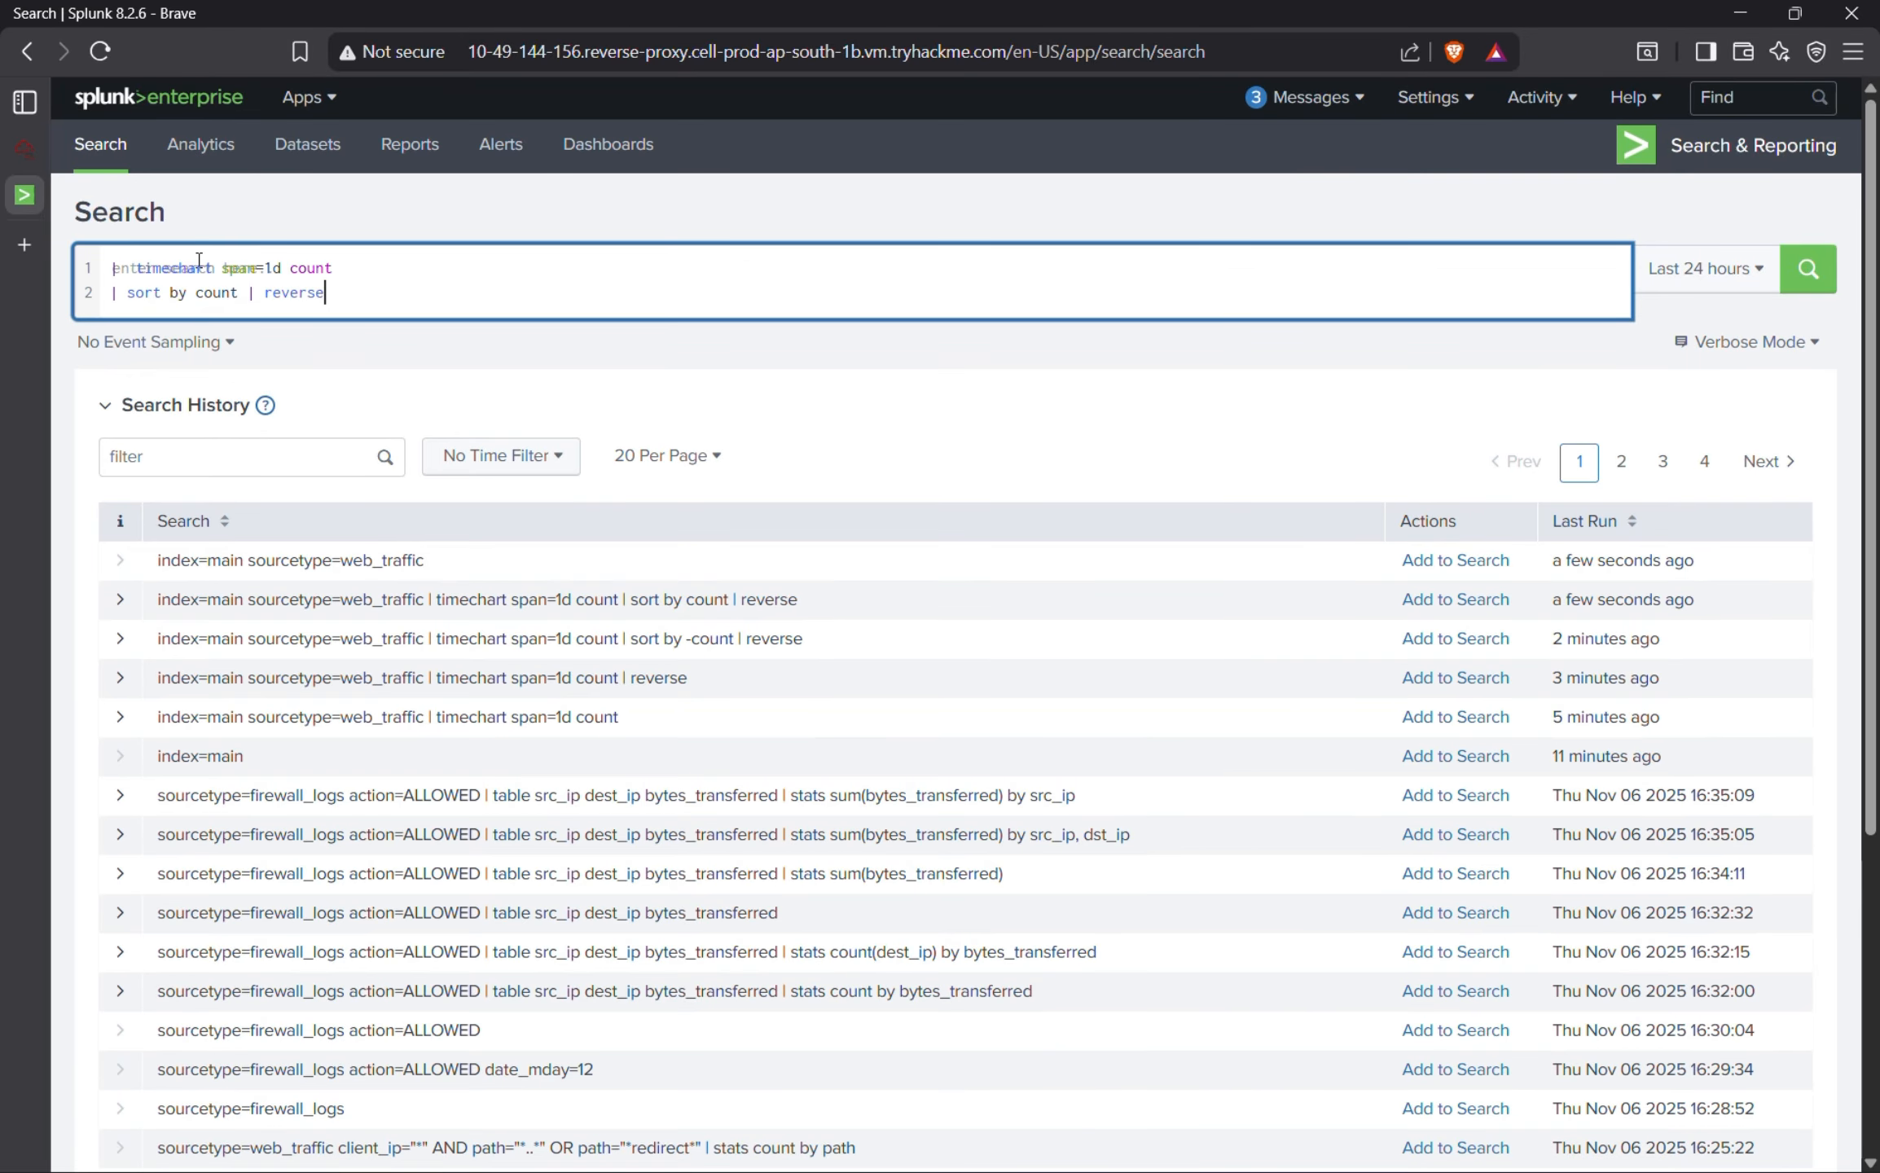
pyautogui.hotkey('ctrl', 'a')
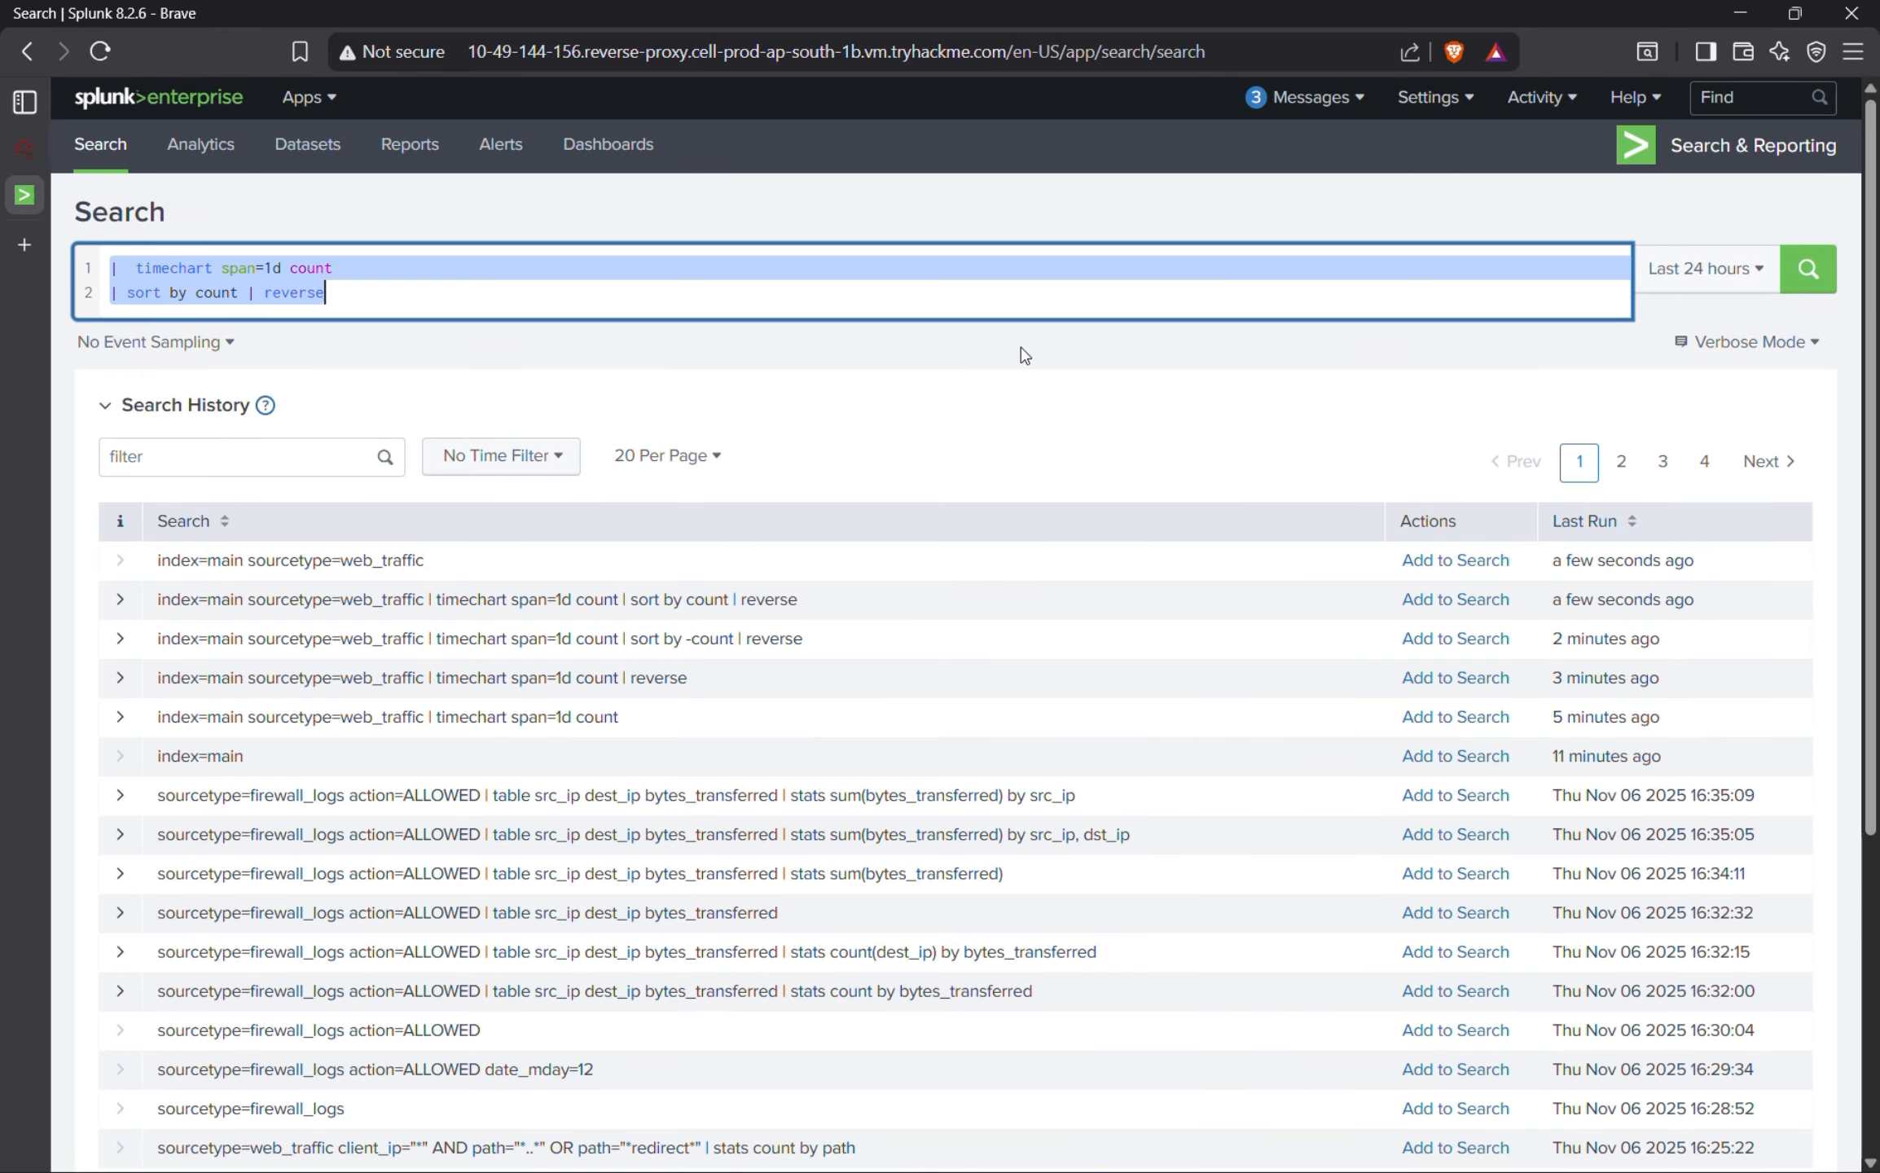
pyautogui.press('BackSpace')
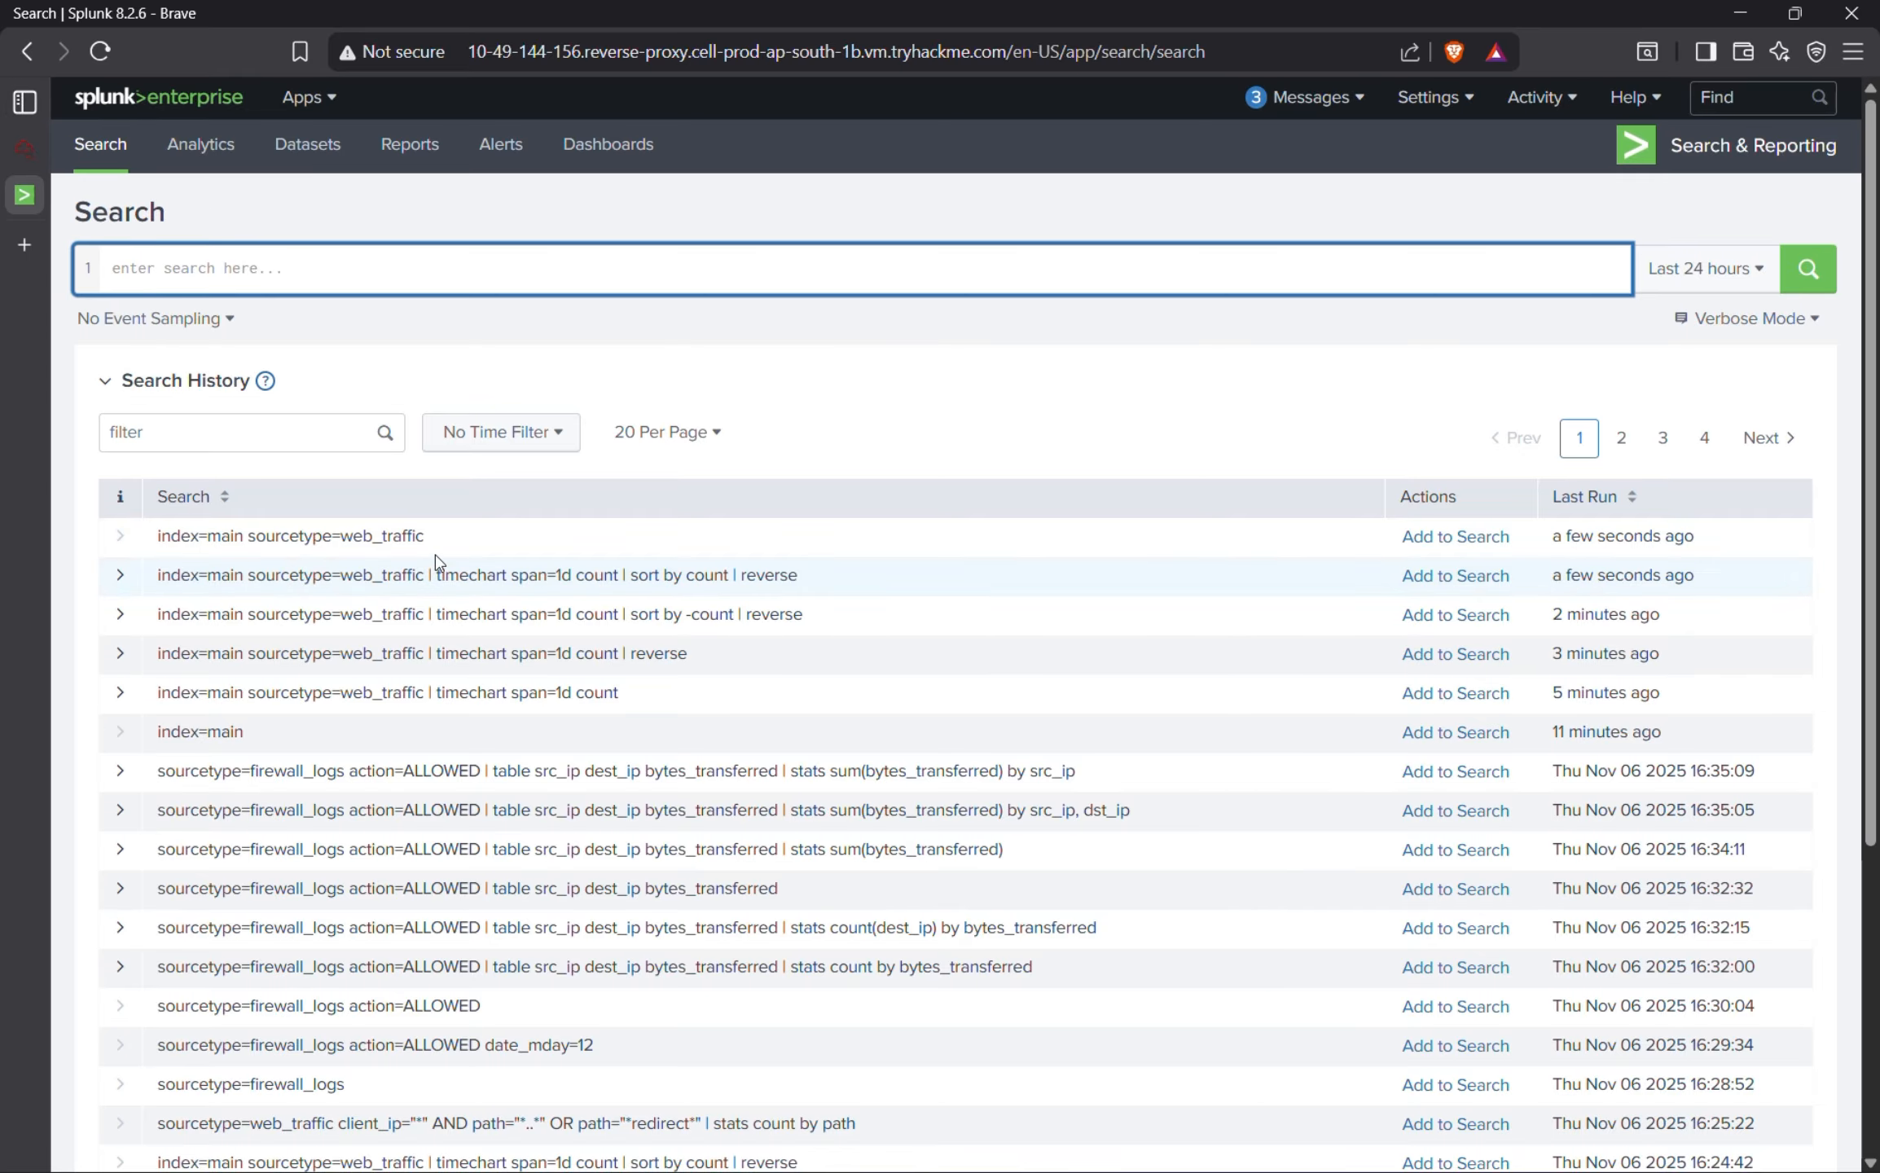
# Copy index=main sourcetype=web_traffic from the Search History into the search field and run it over all time.
pyautogui.scroll(-5, 465, 774)
pyautogui.scroll(5, 465, 774)
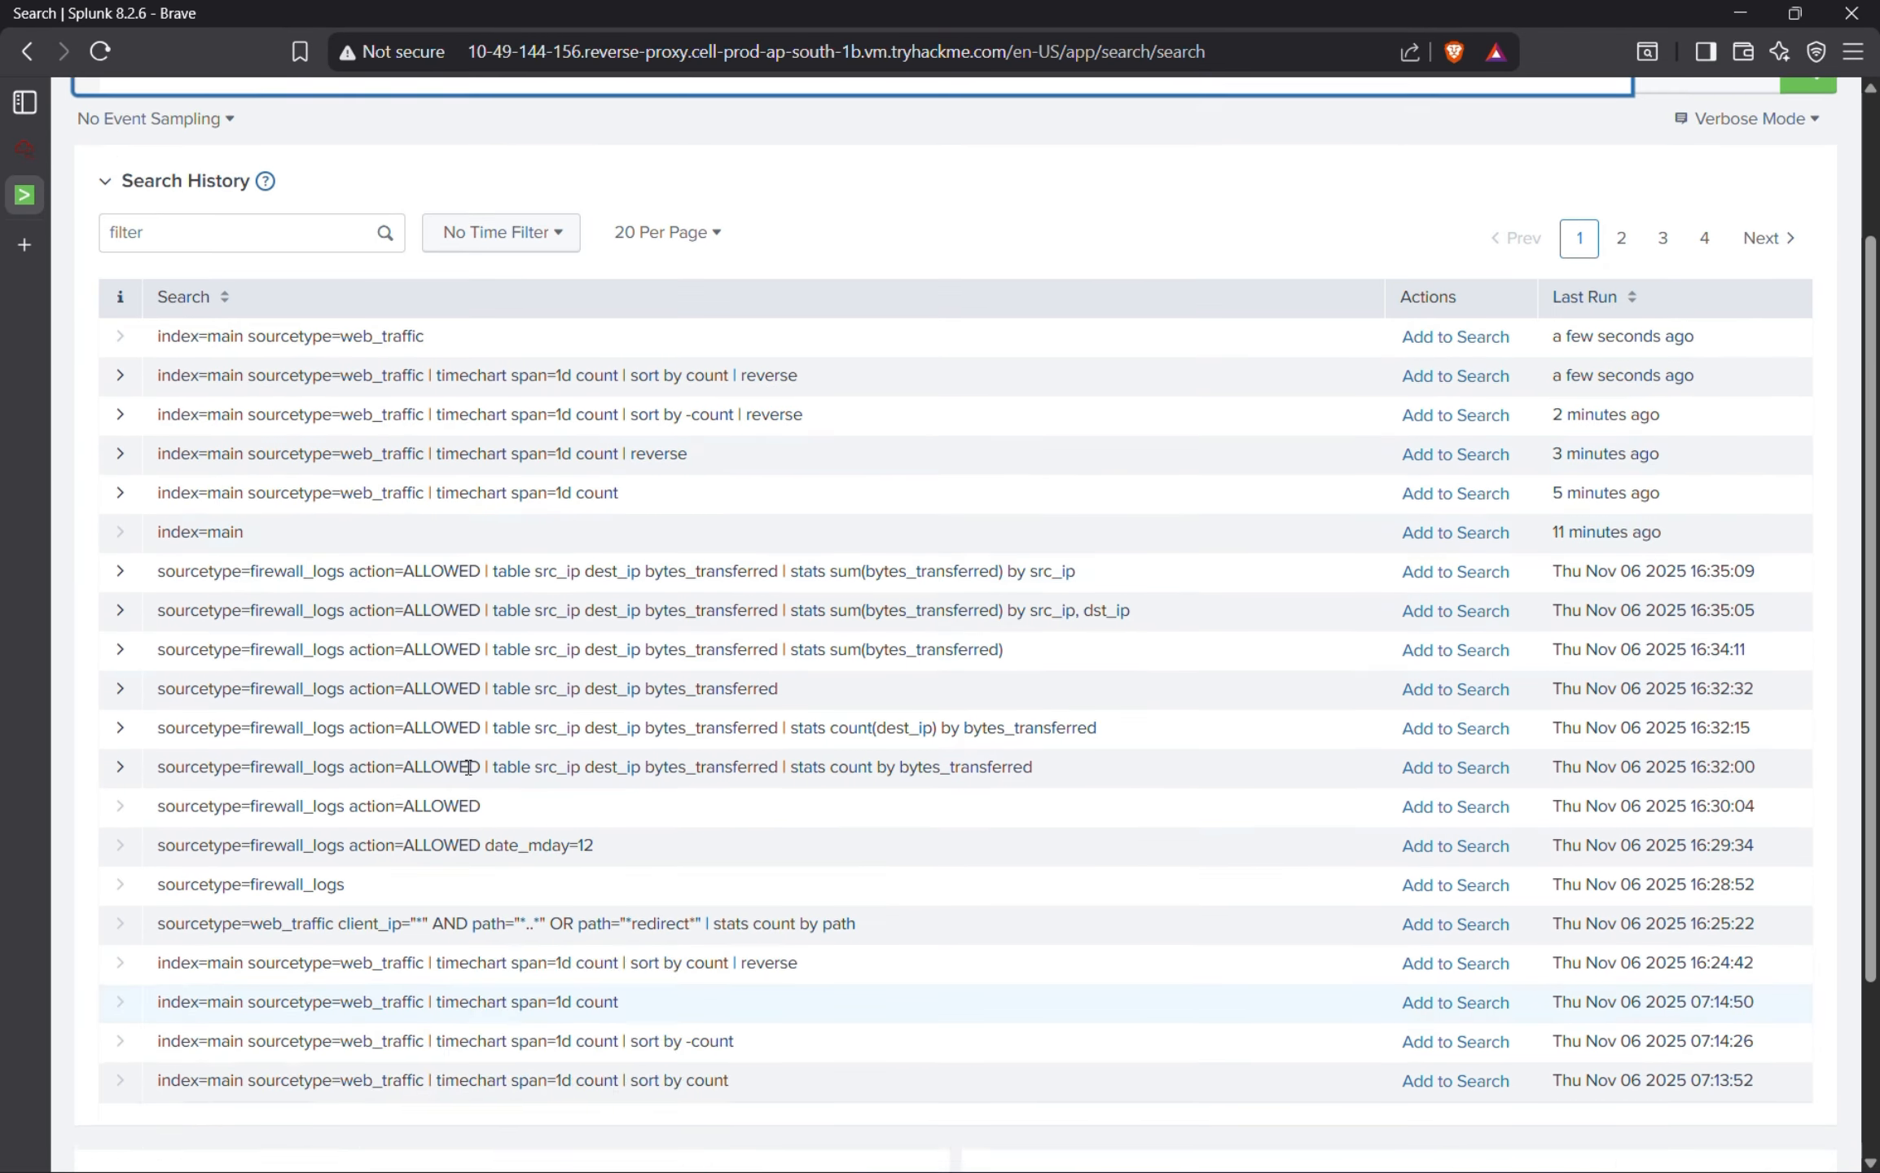
pyautogui.moveTo(430, 539); pyautogui.dragTo(149, 536)
pyautogui.hotkey('ctrl', 'c')
pyautogui.click(177, 260)
pyautogui.hotkey('ctrl', 'v')
pyautogui.click(1809, 269)
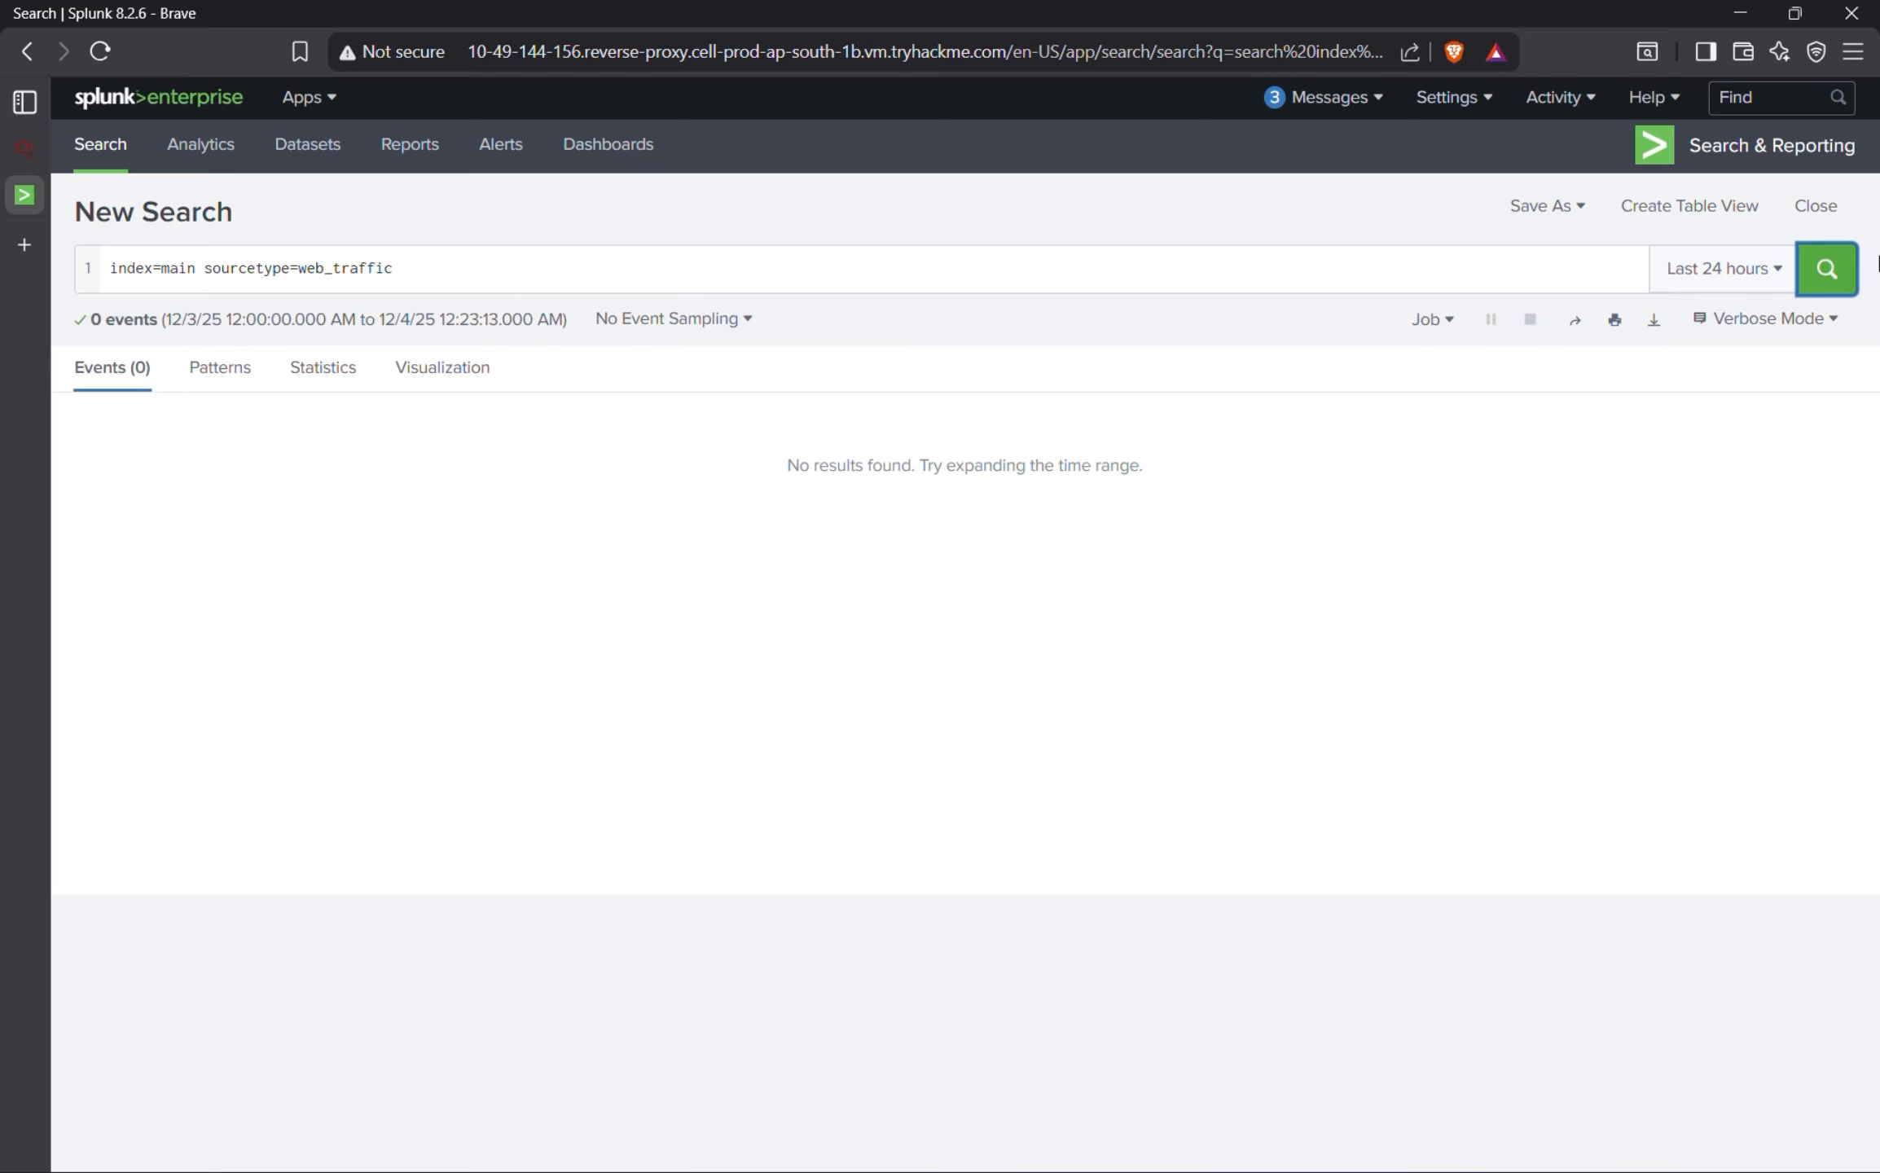
pyautogui.click(1764, 269)
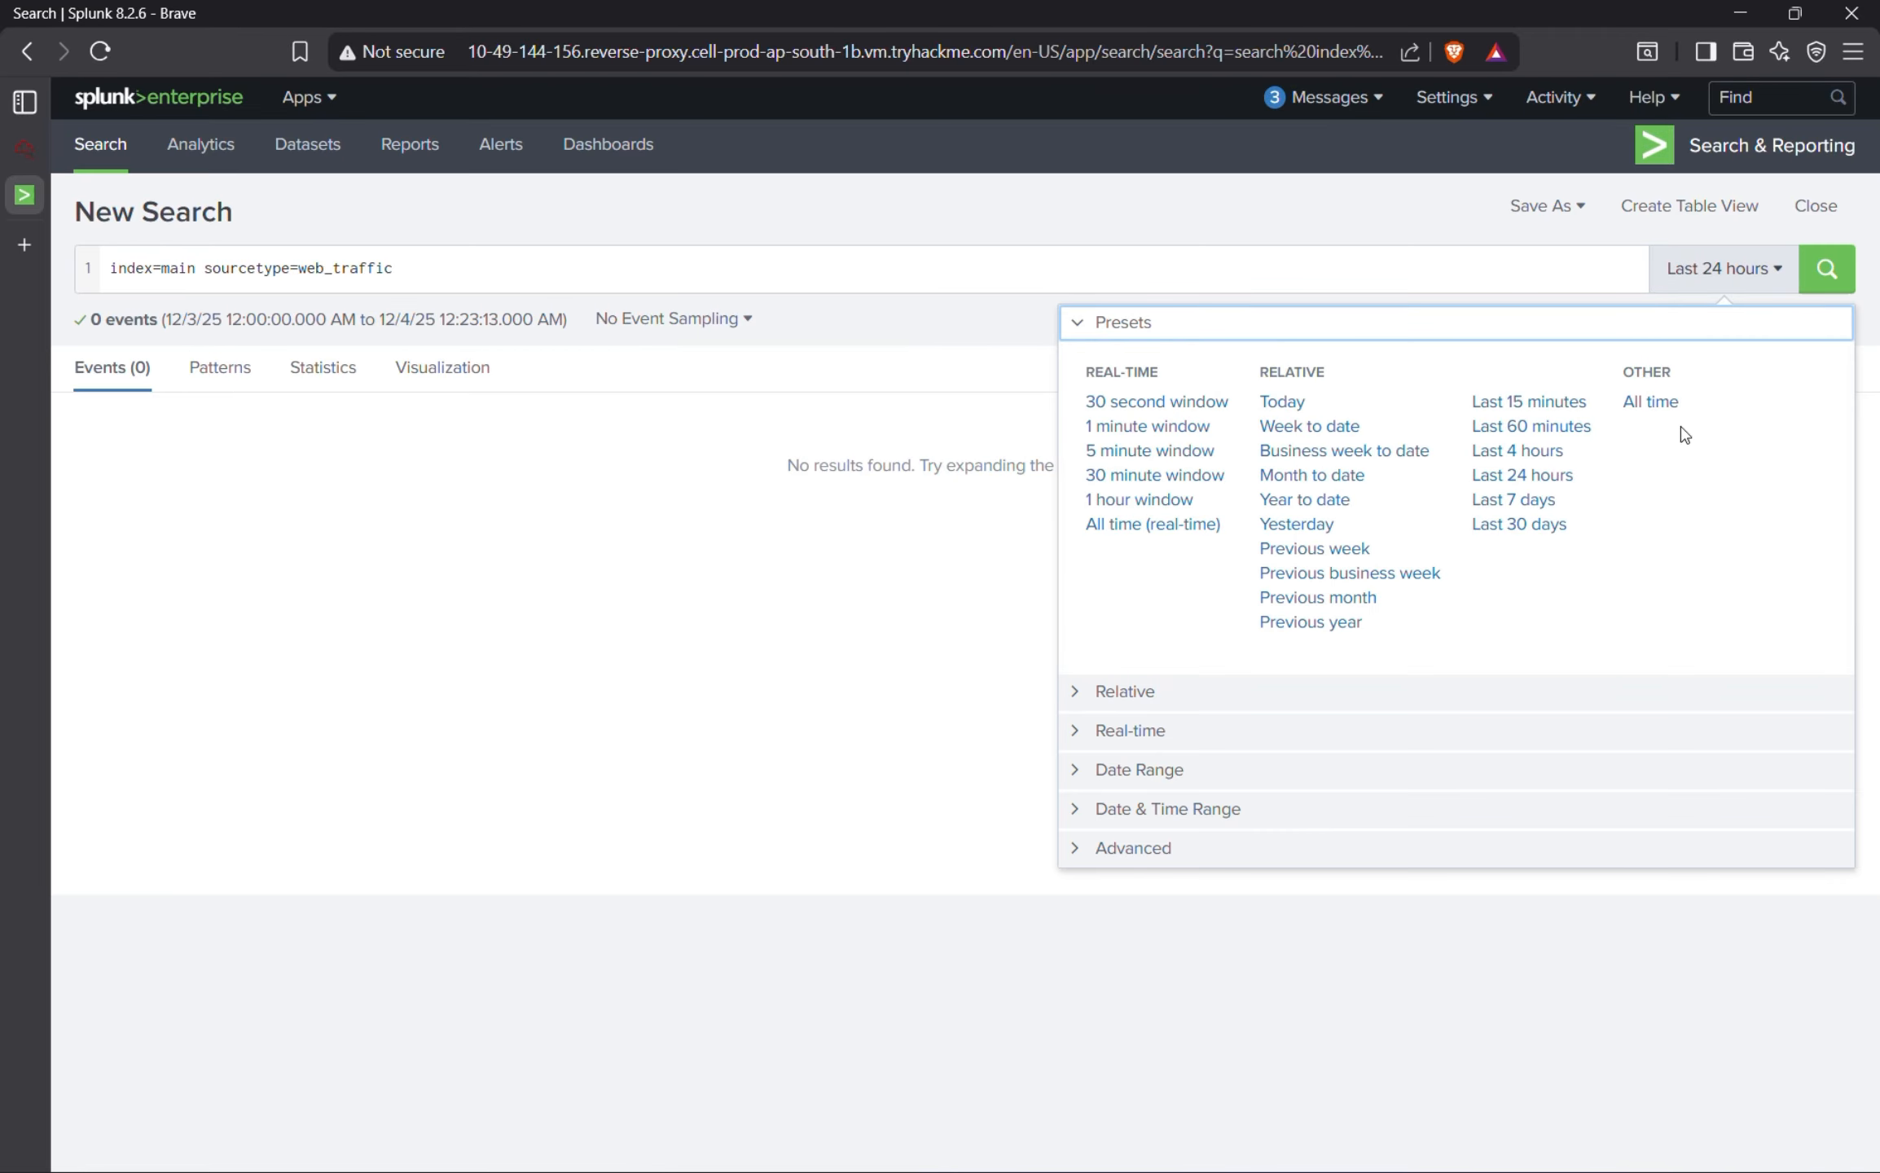
pyautogui.click(1651, 401)
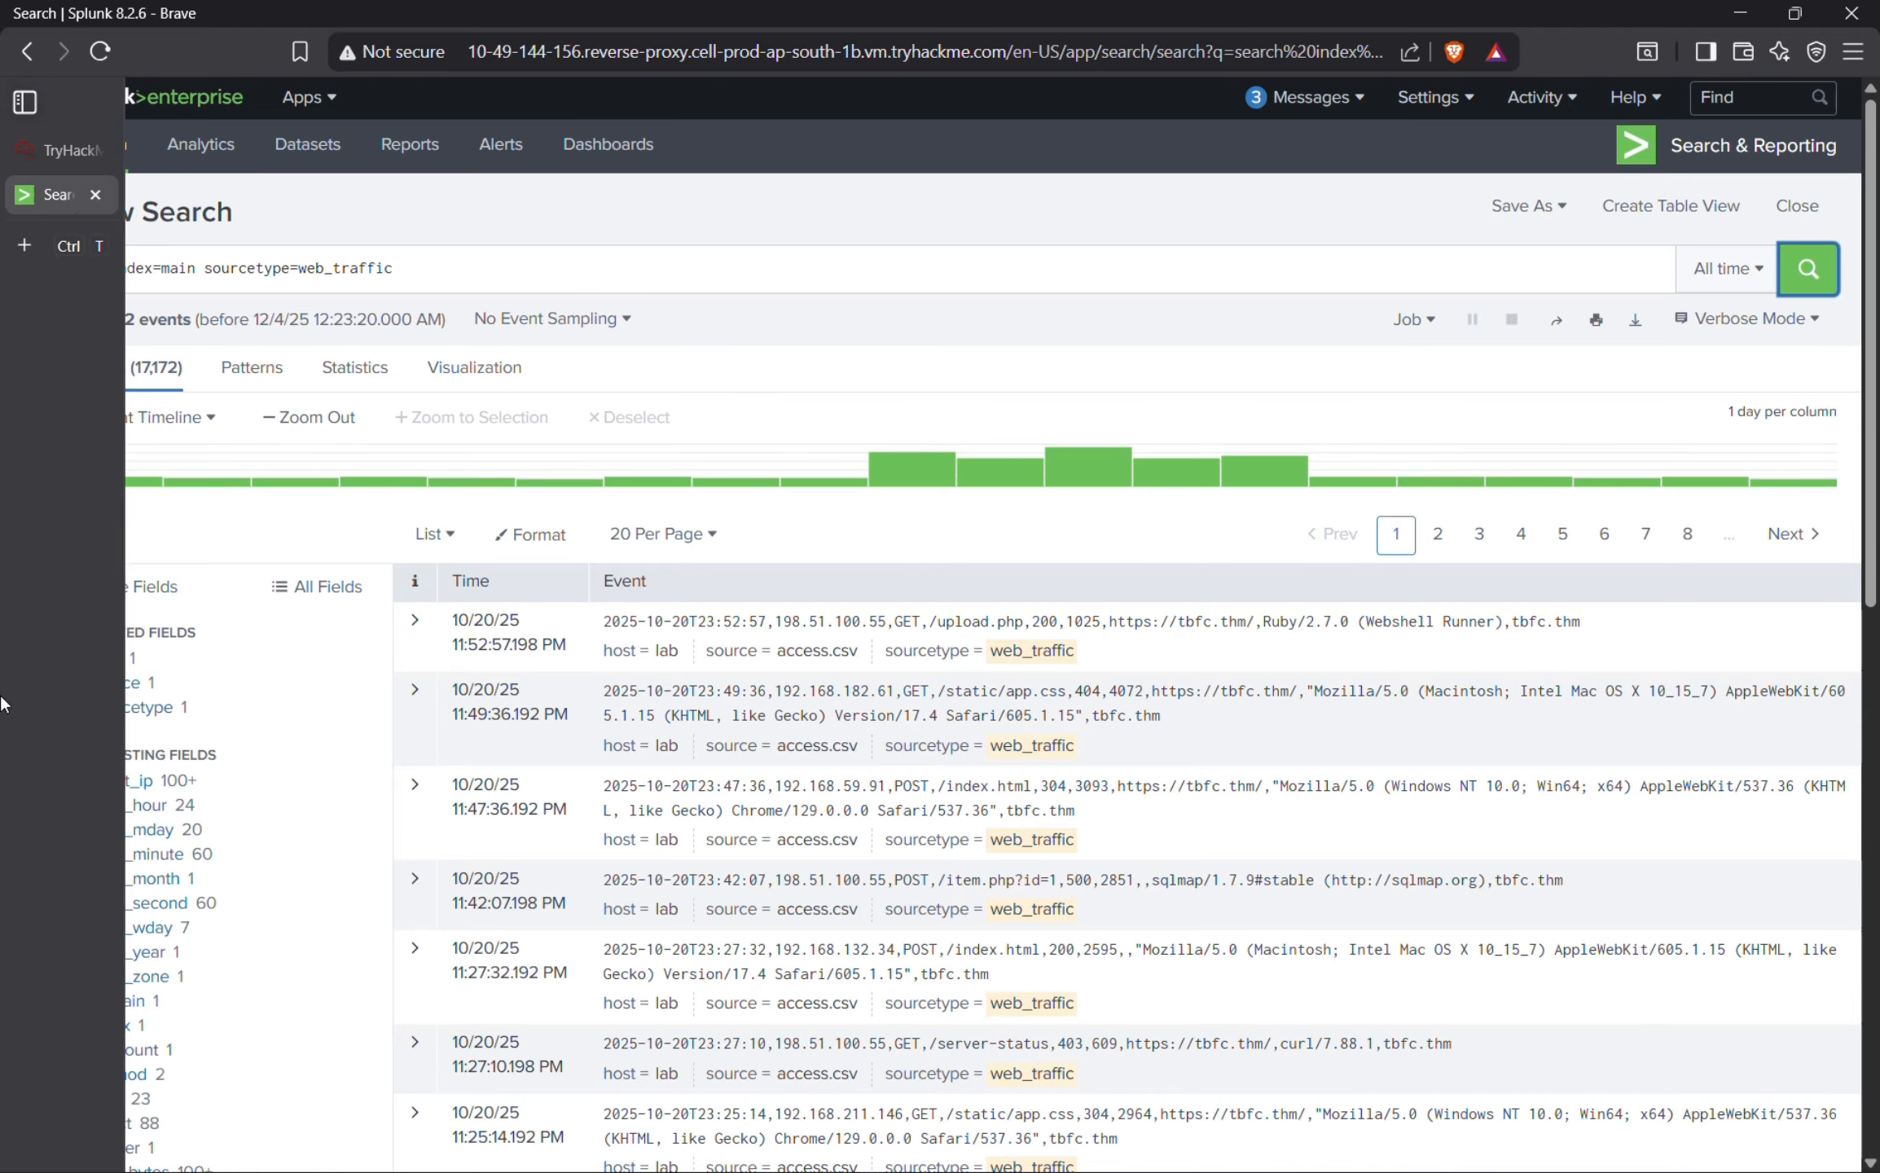
# Open the user_agent field's summary from the interesting fields and examine its top 10 values.
pyautogui.scroll(-6, 129, 797)
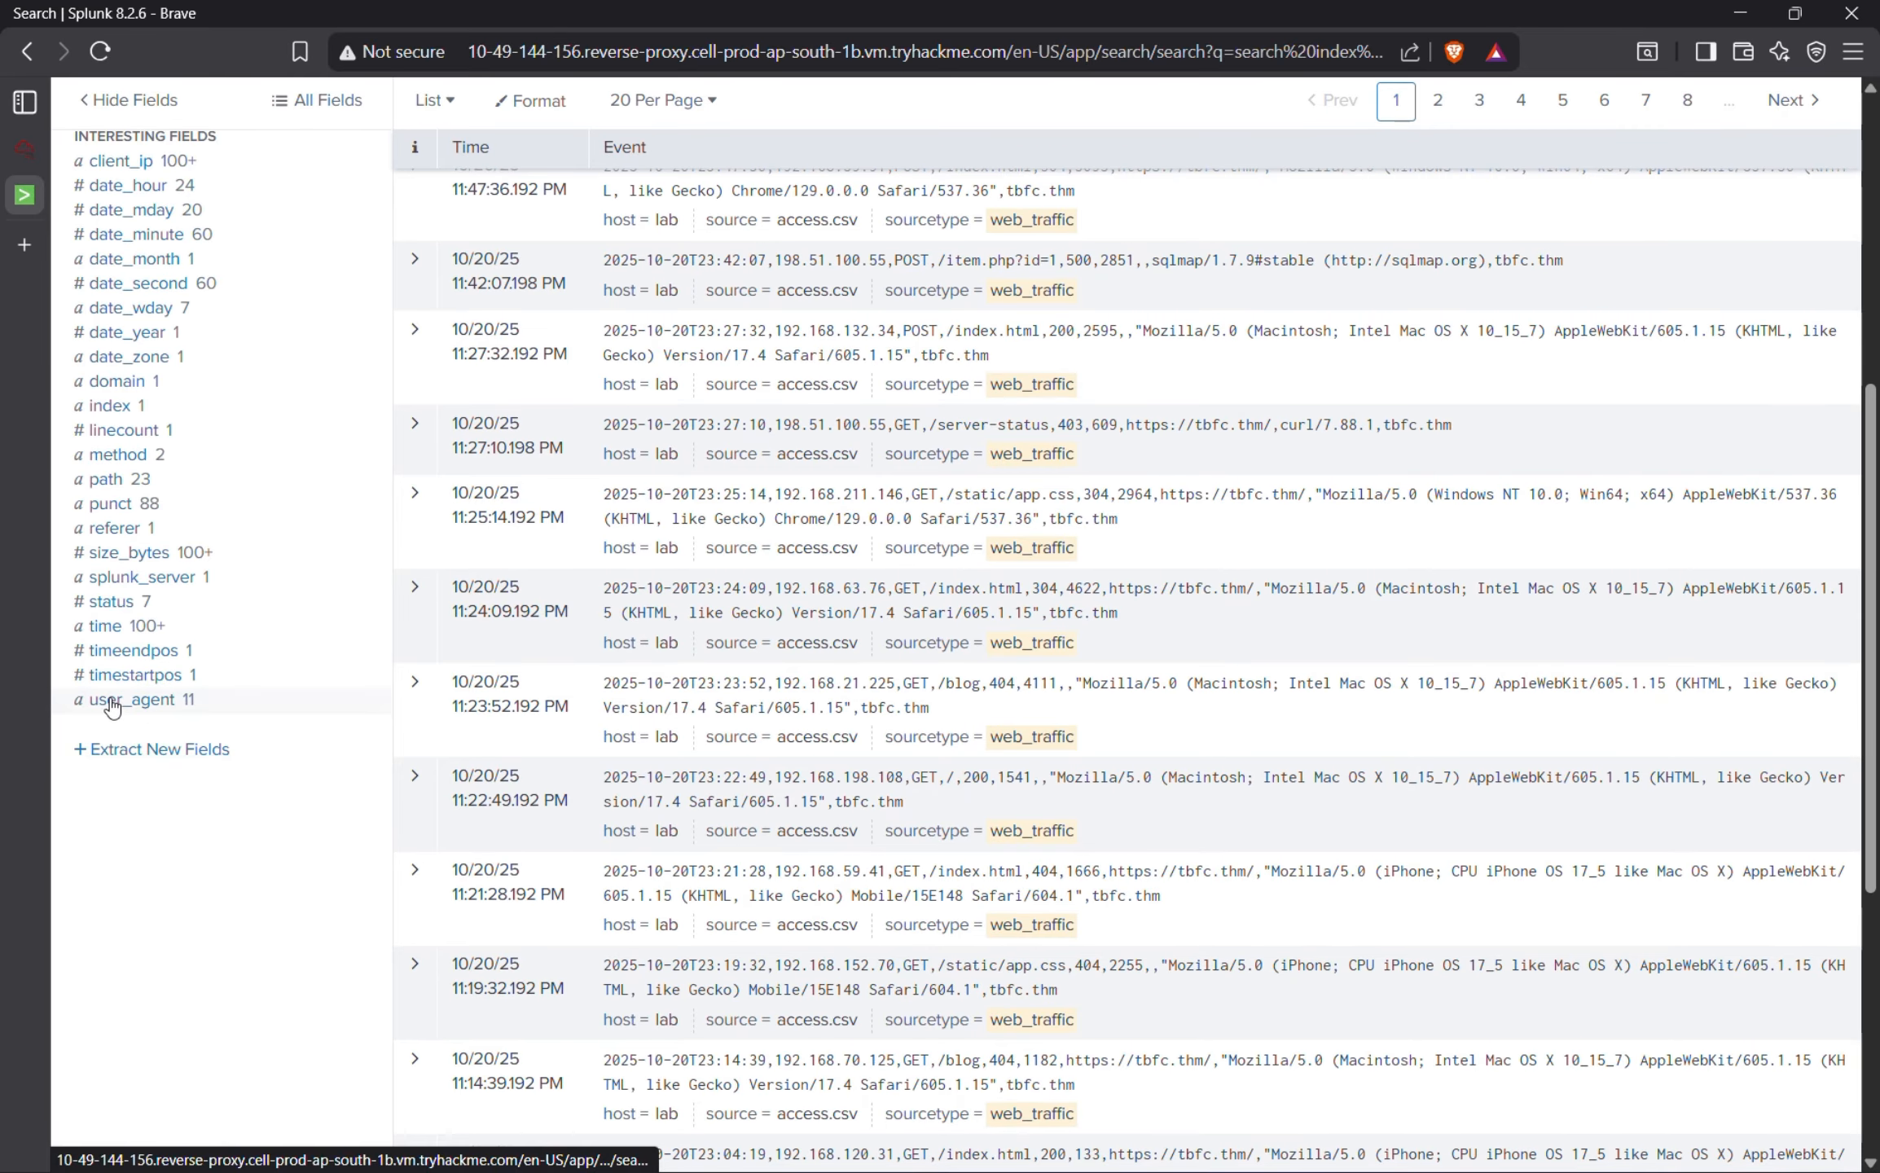
pyautogui.scroll(1, 105, 705)
pyautogui.click(129, 821)
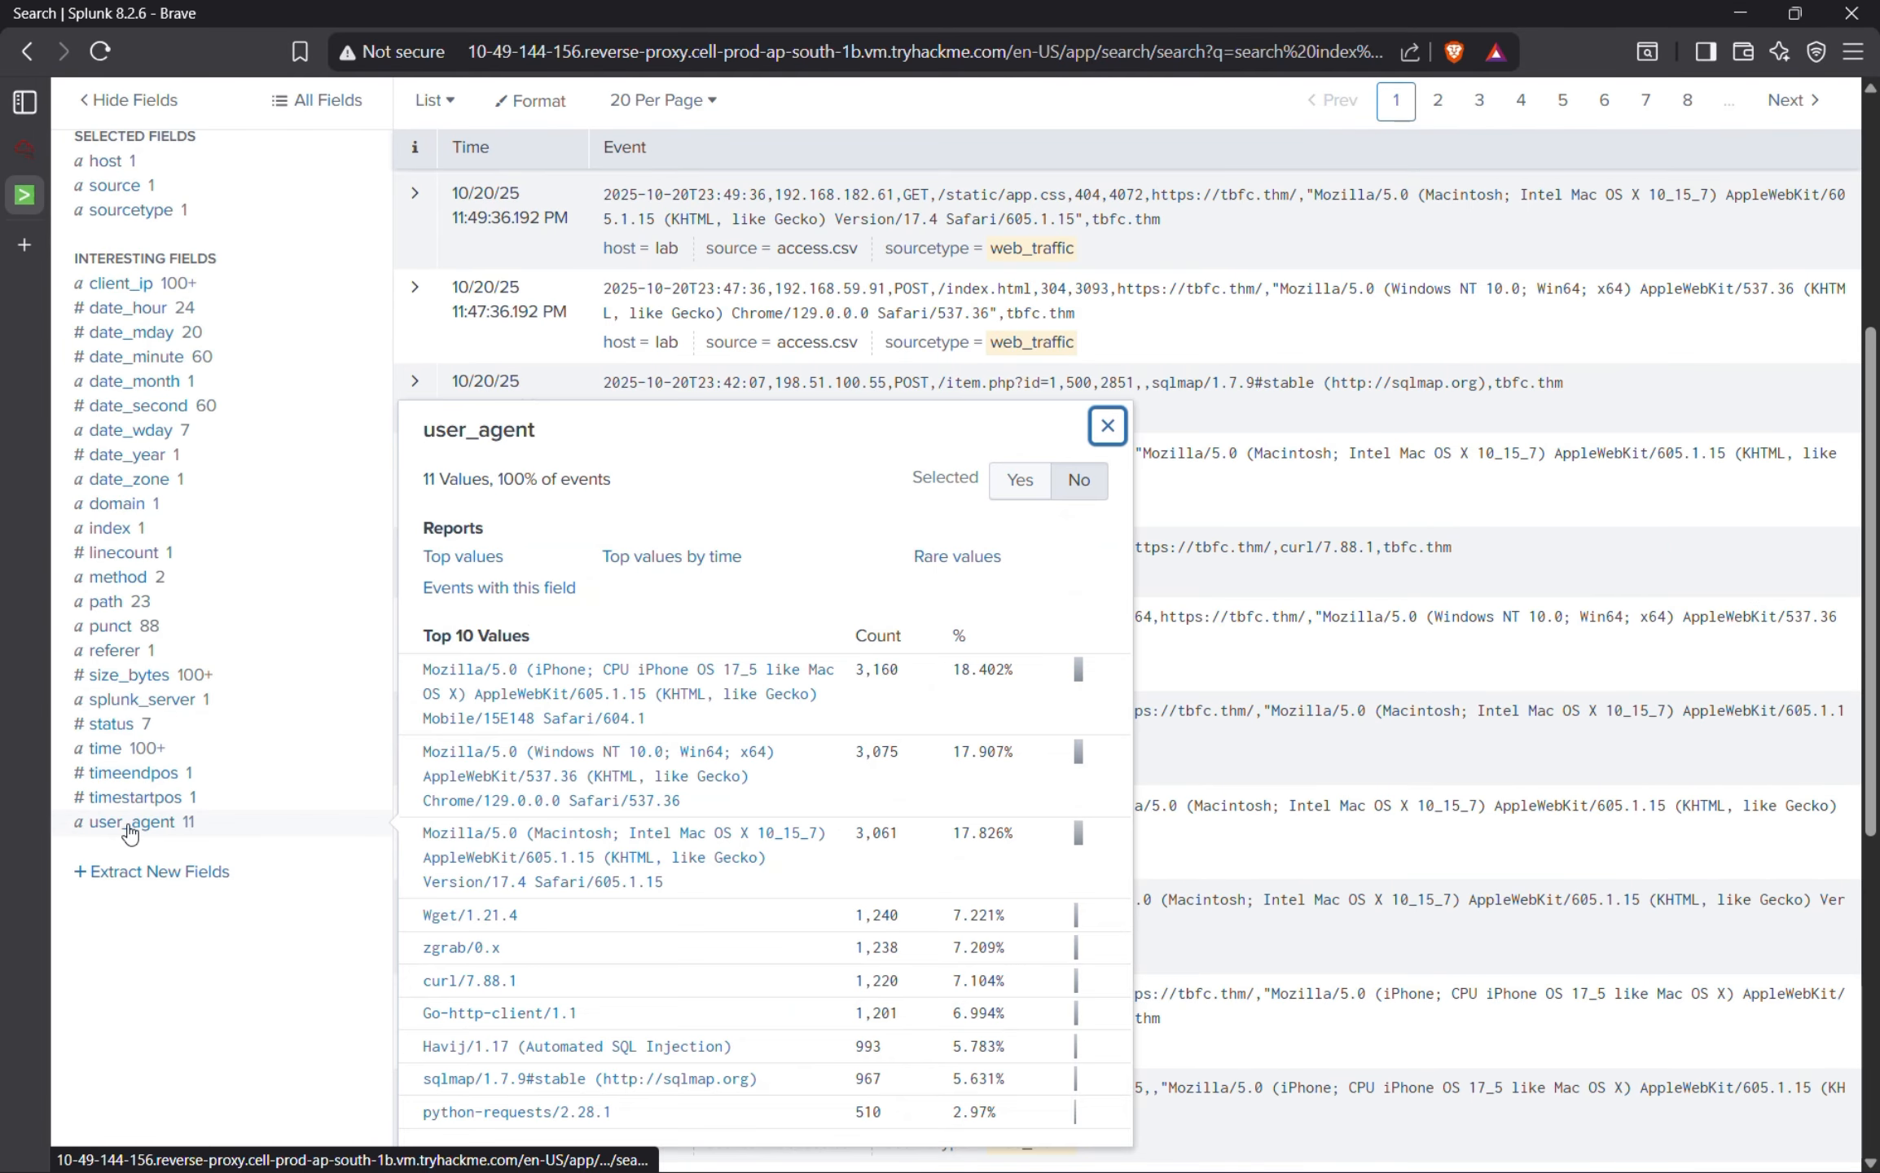
pyautogui.scroll(-2, 743, 714)
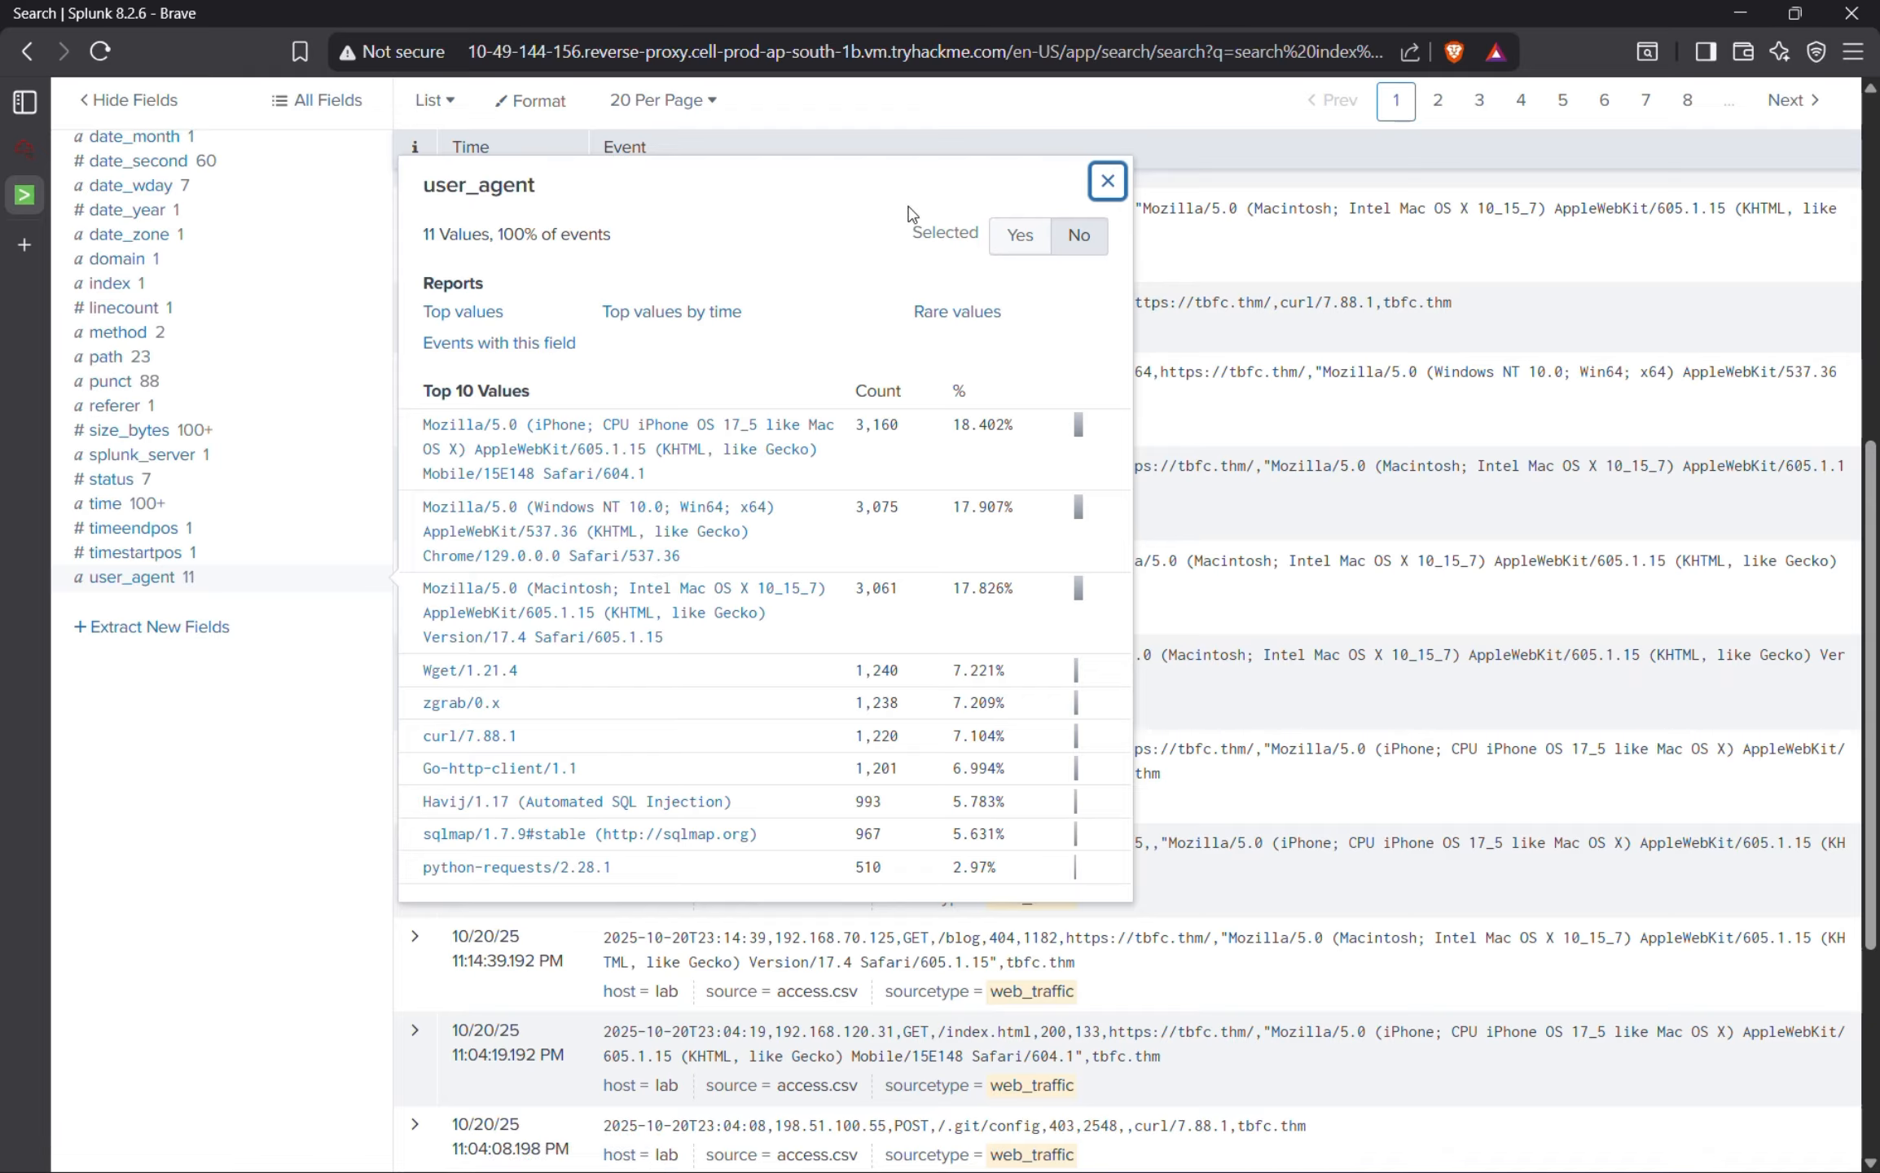
# Search the web in a new browser tab for wget,zgrab,curl,havij, taking the tool names from the user agent list.
pyautogui.click(26, 245)
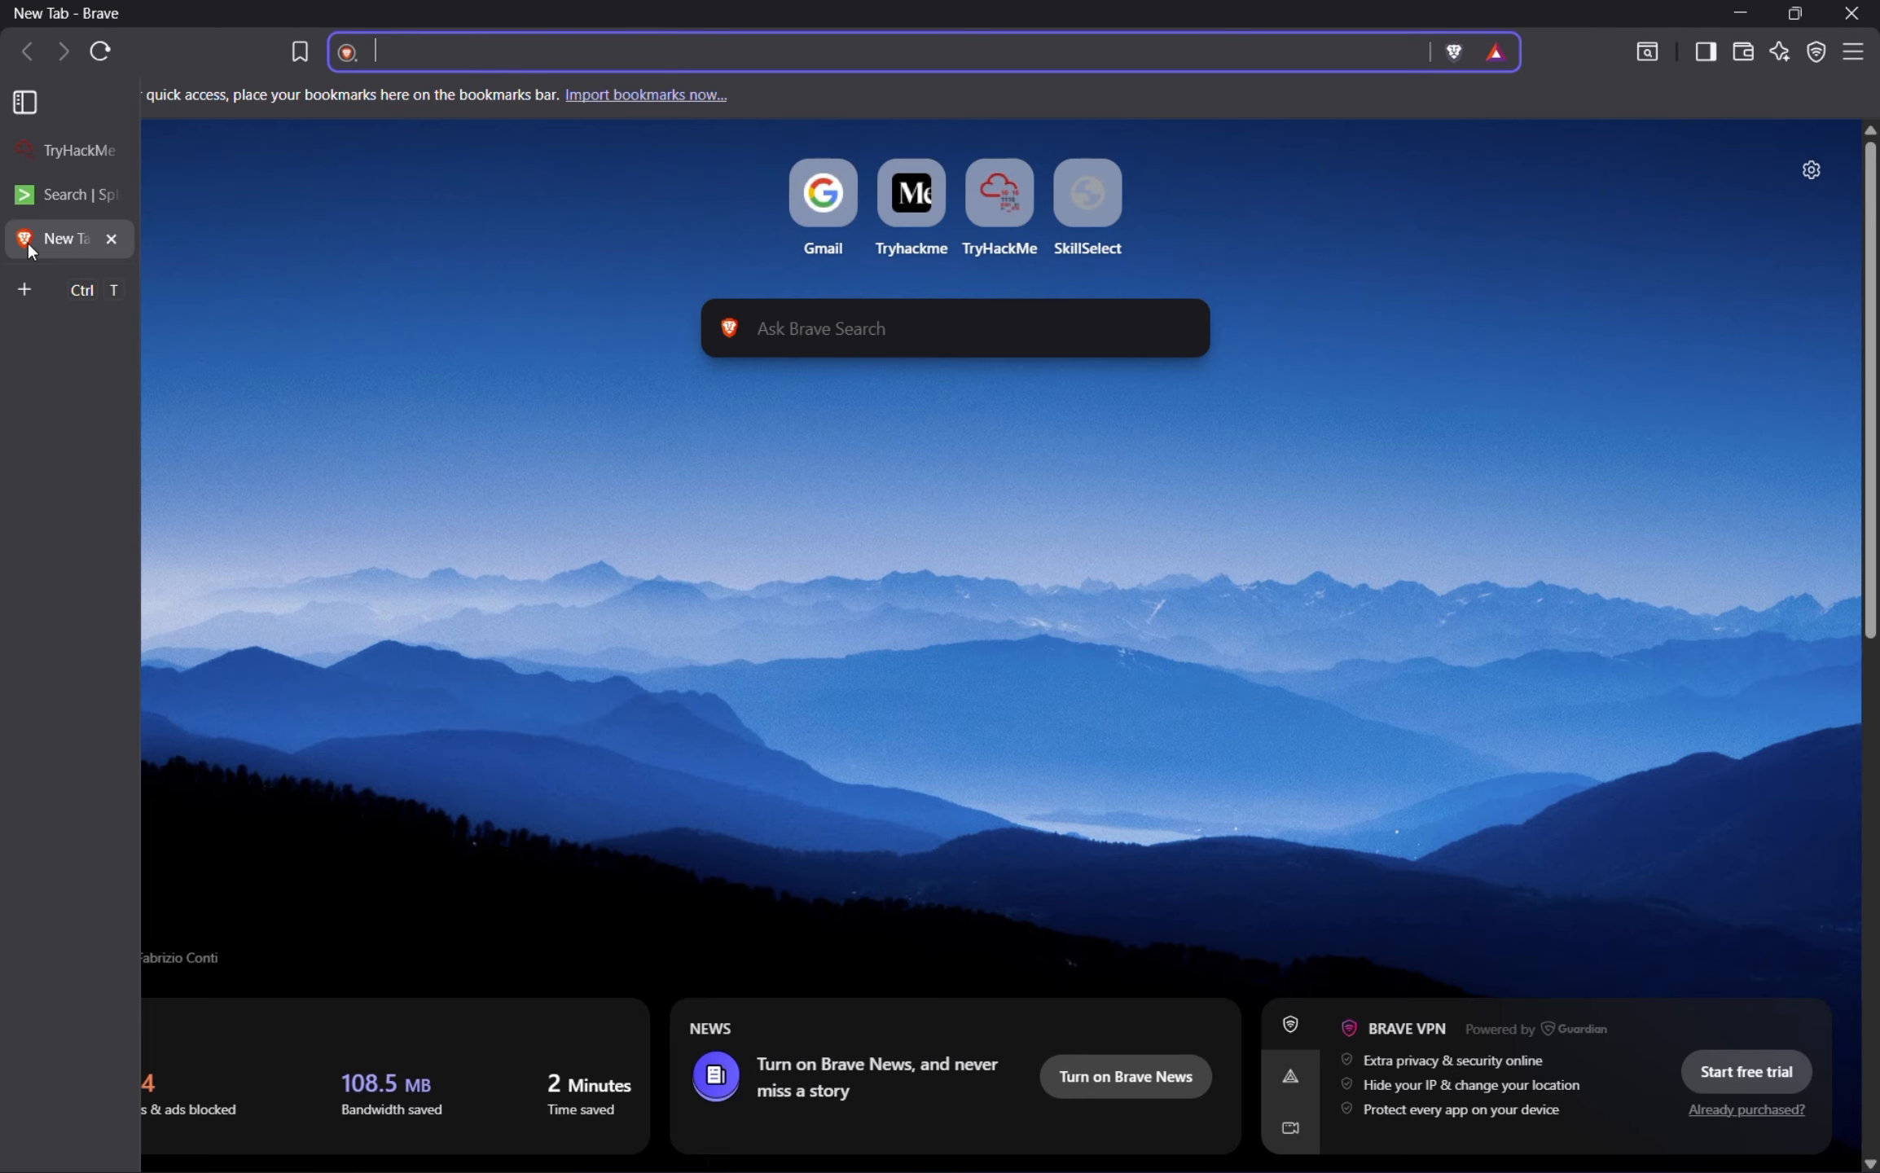
pyautogui.write('wget,')
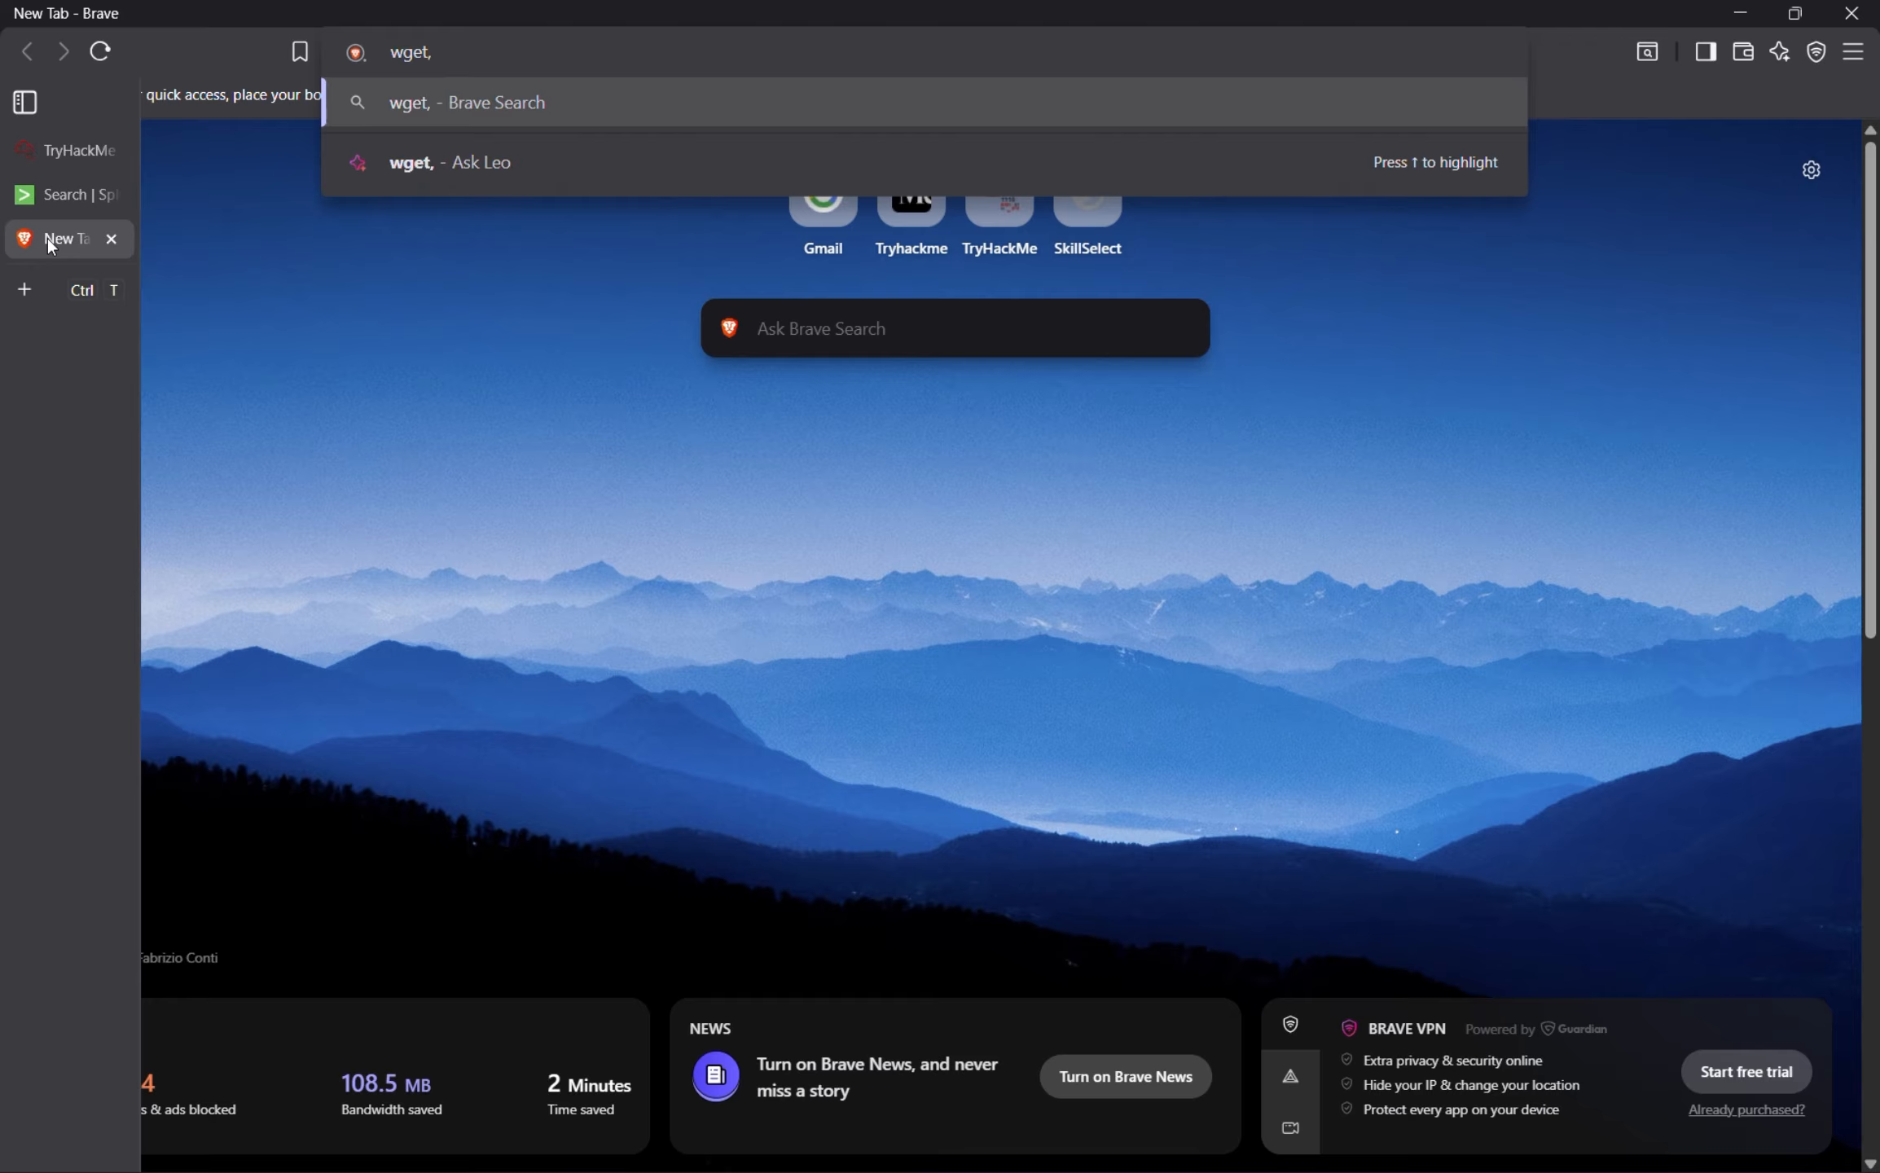
pyautogui.click(40, 211)
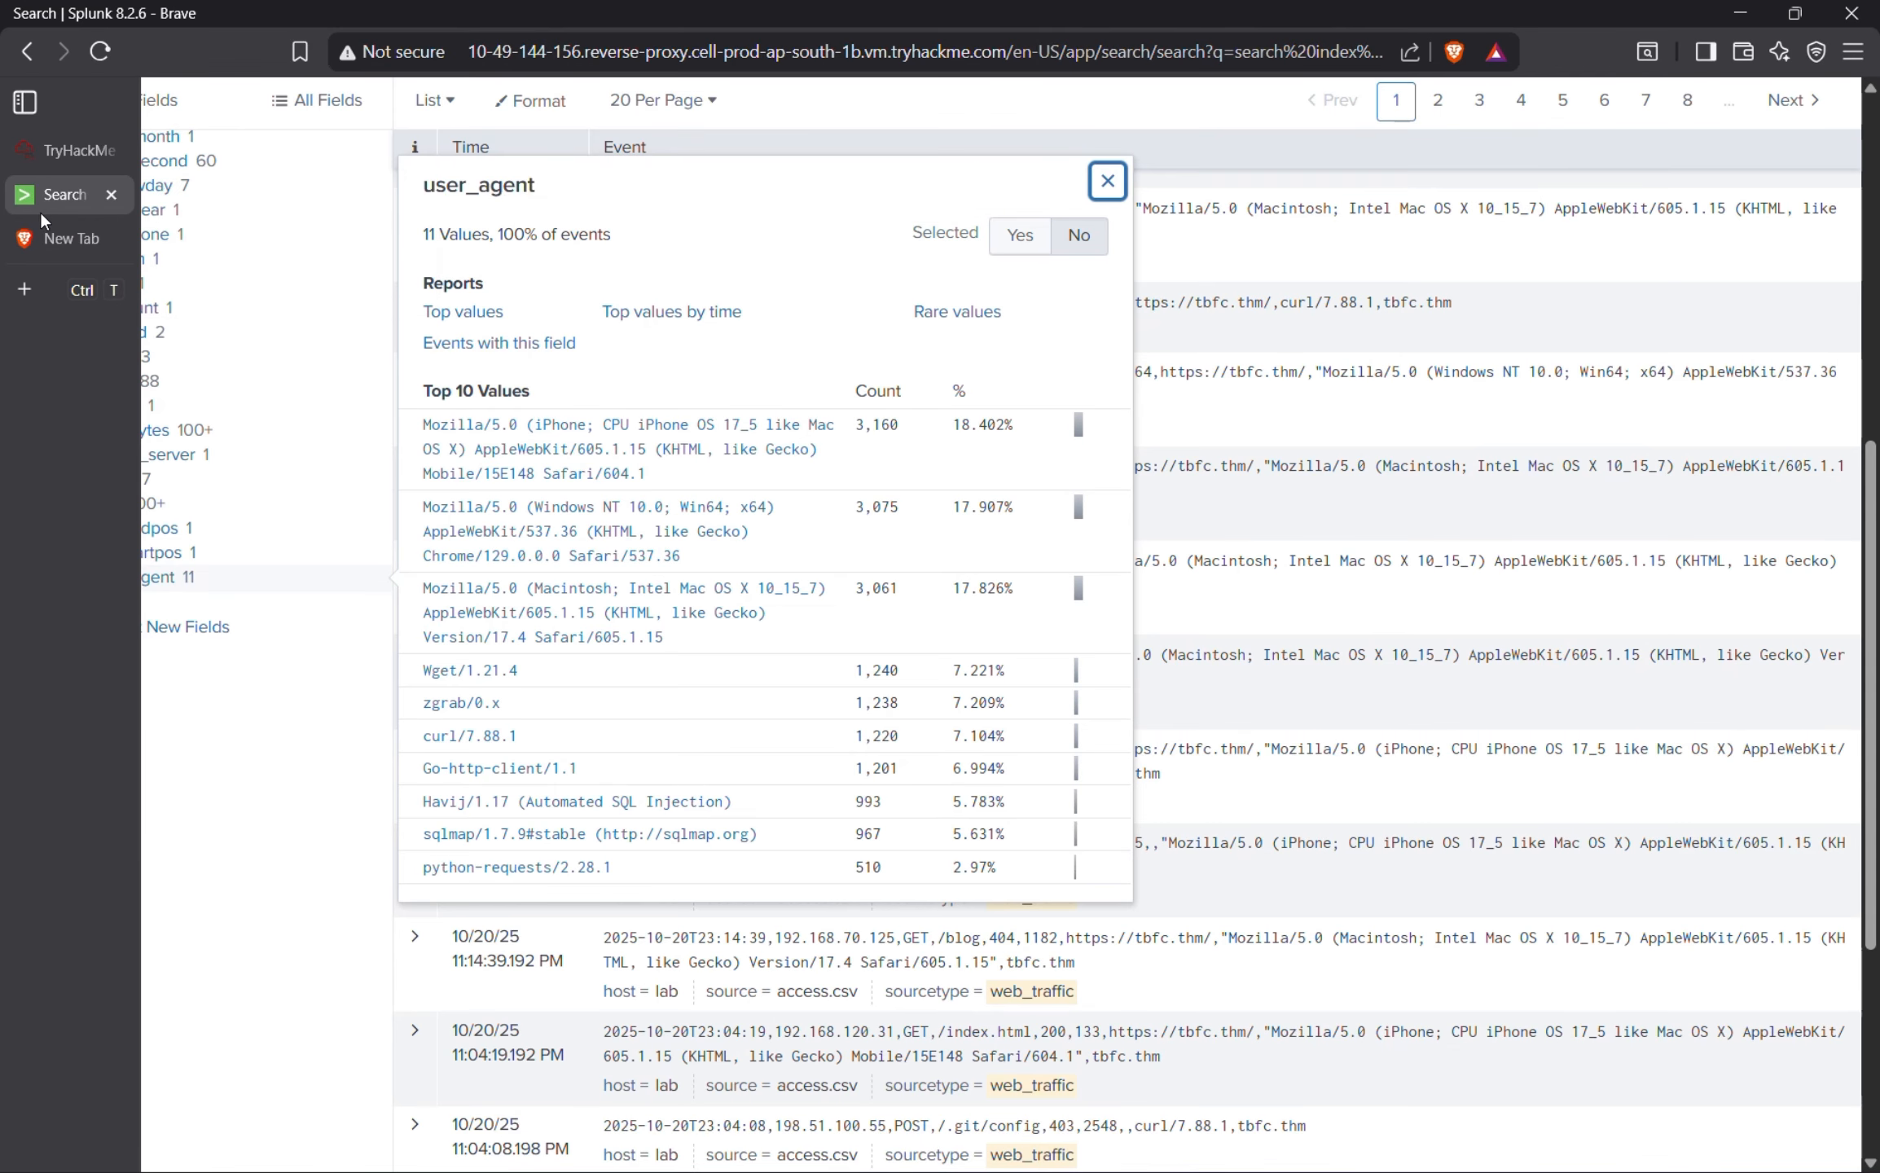
pyautogui.click(42, 244)
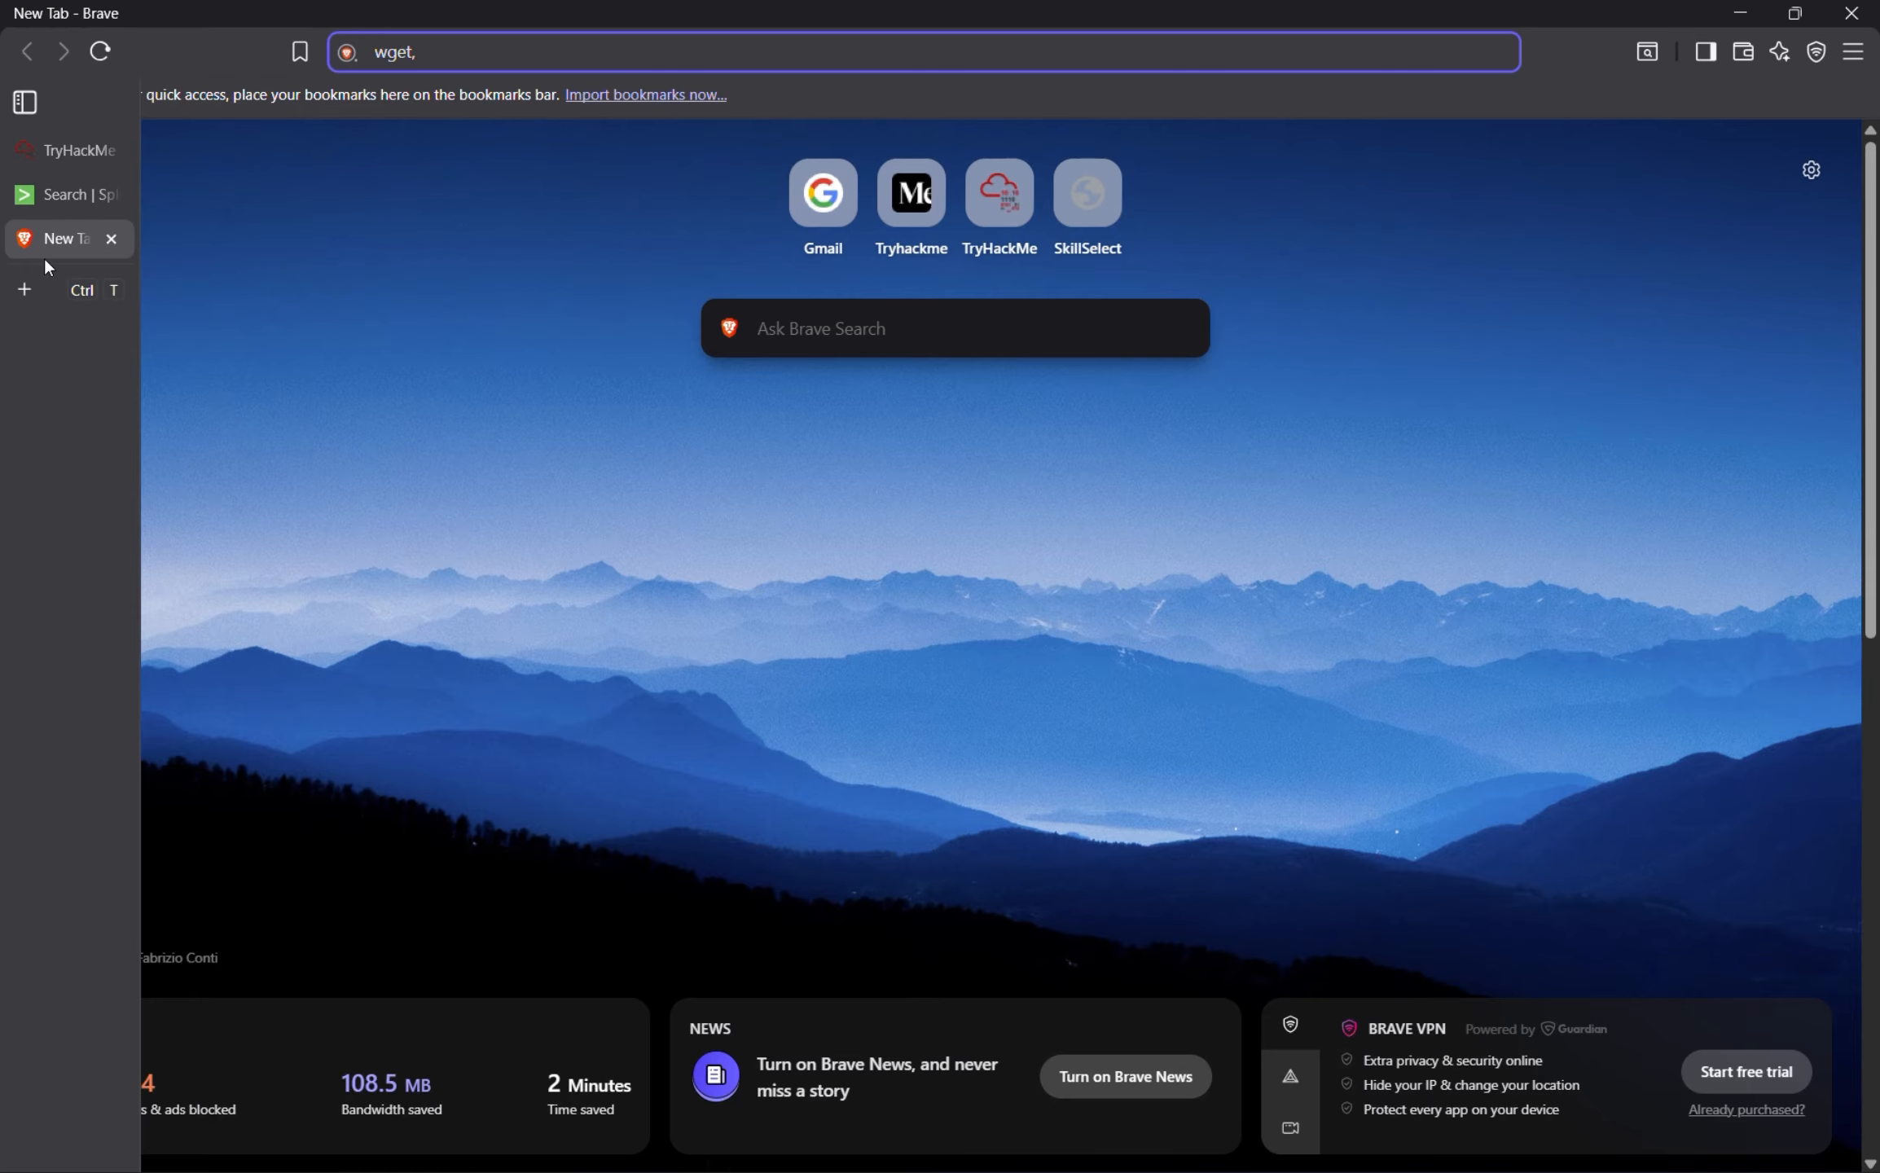
pyautogui.write('zgrab,')
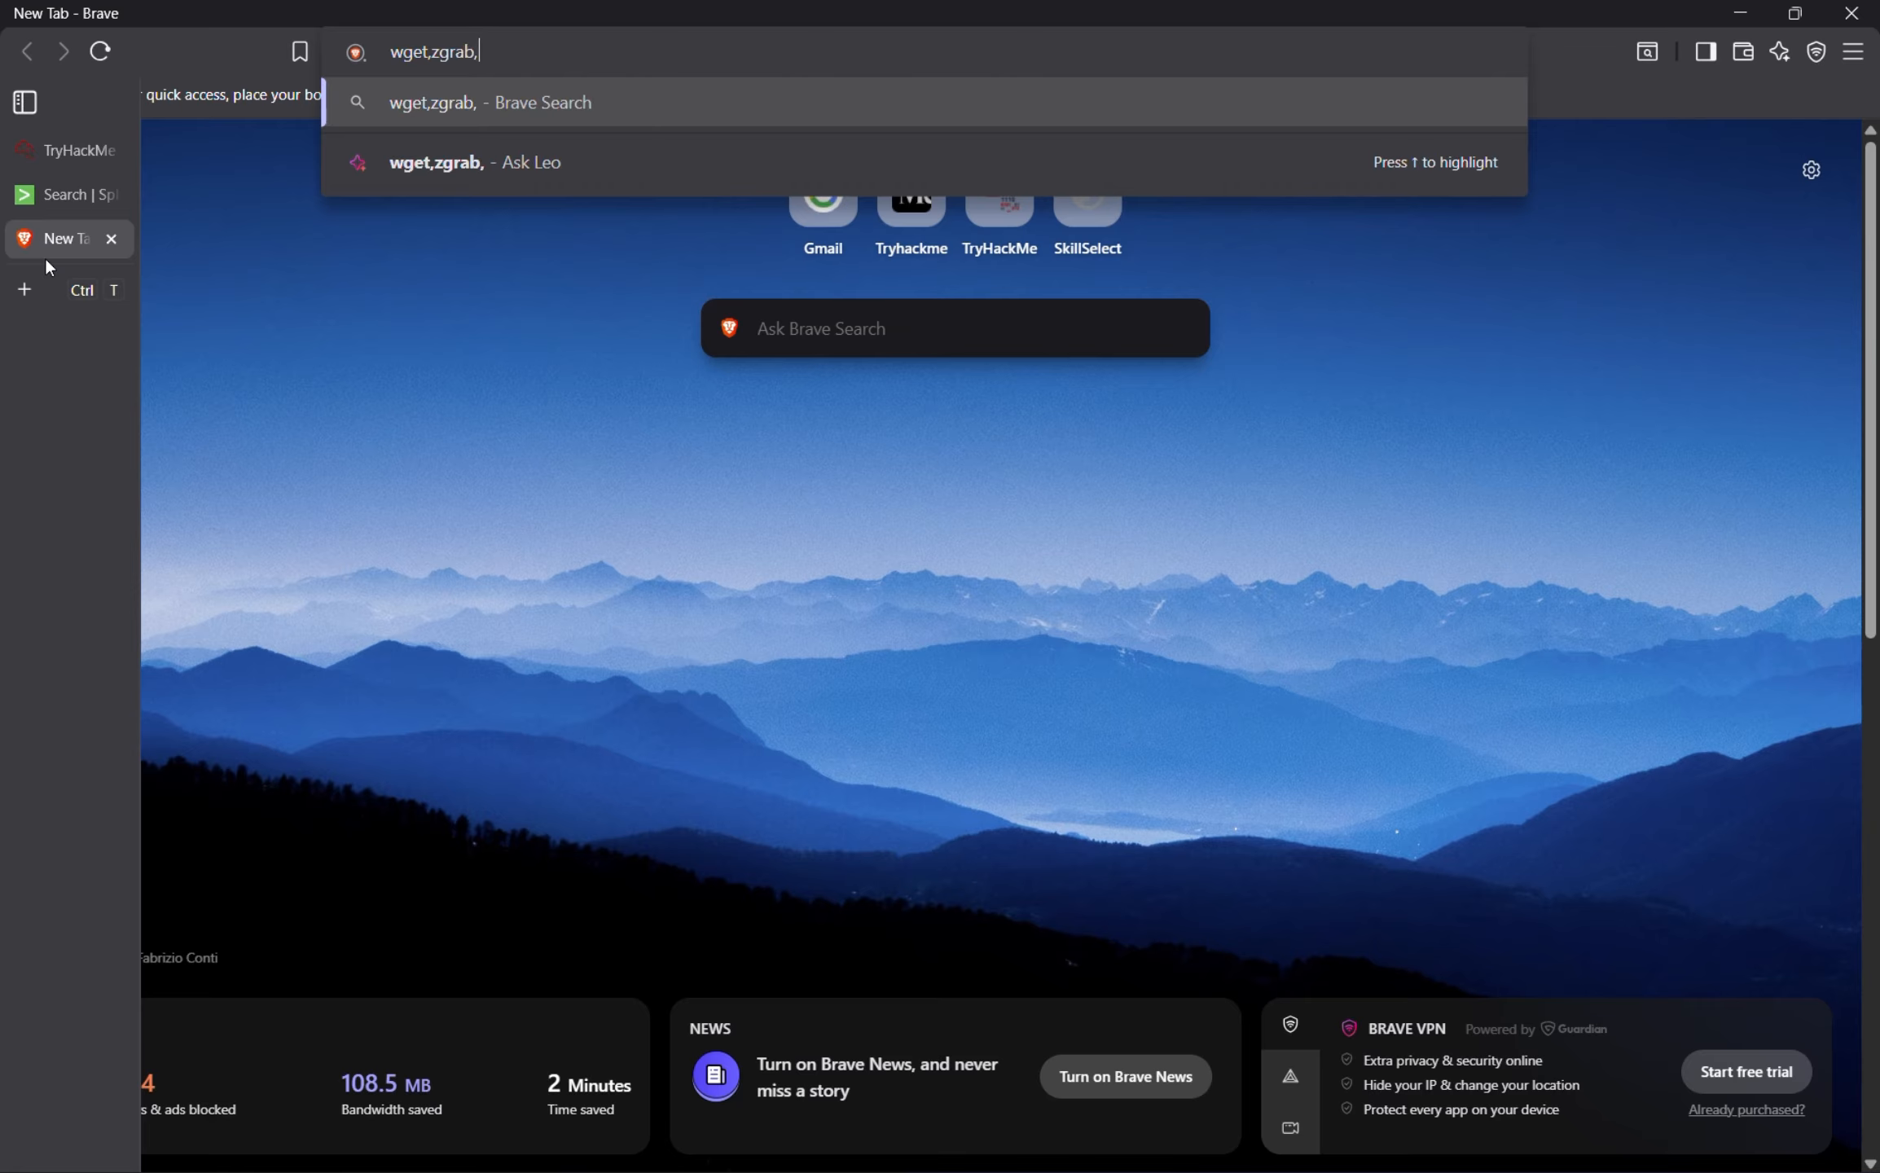
pyautogui.write('curl')
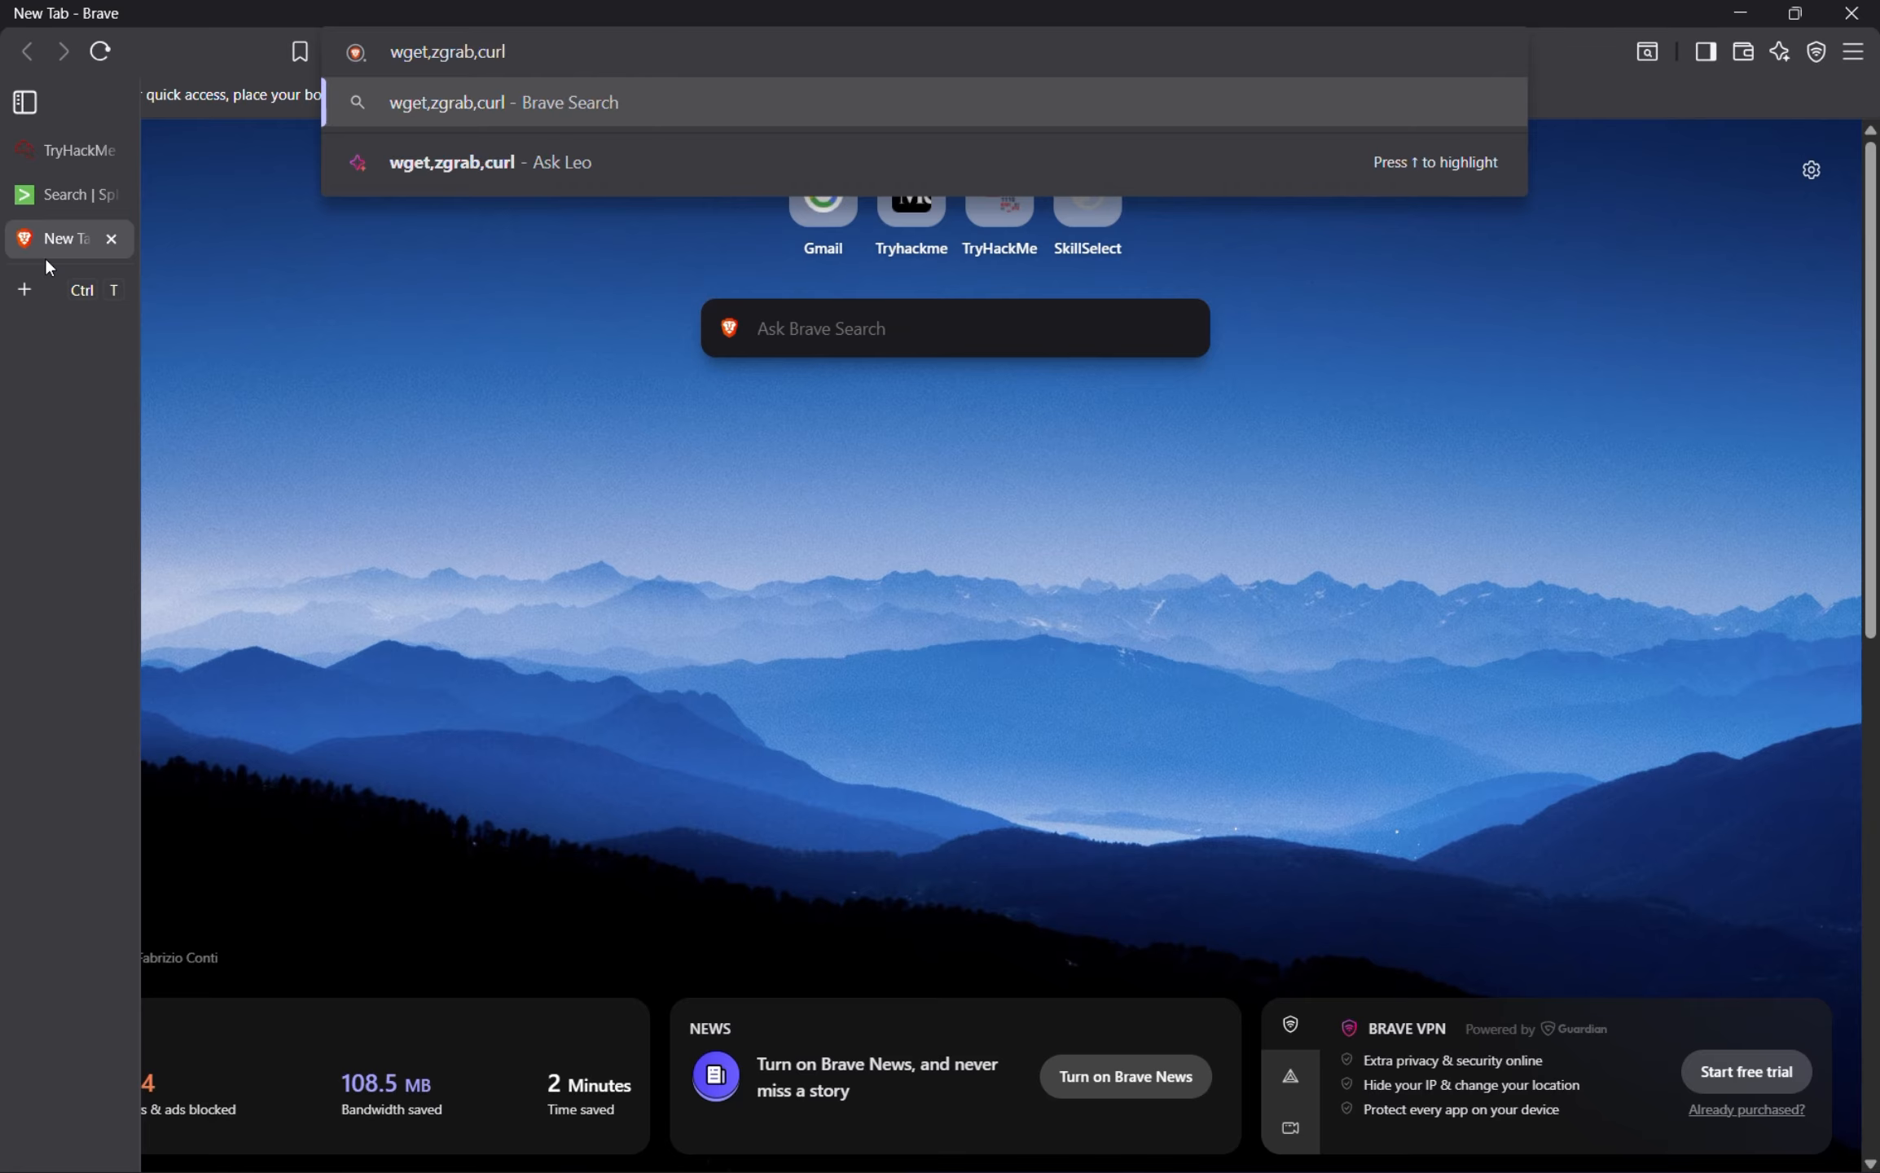
pyautogui.click(52, 196)
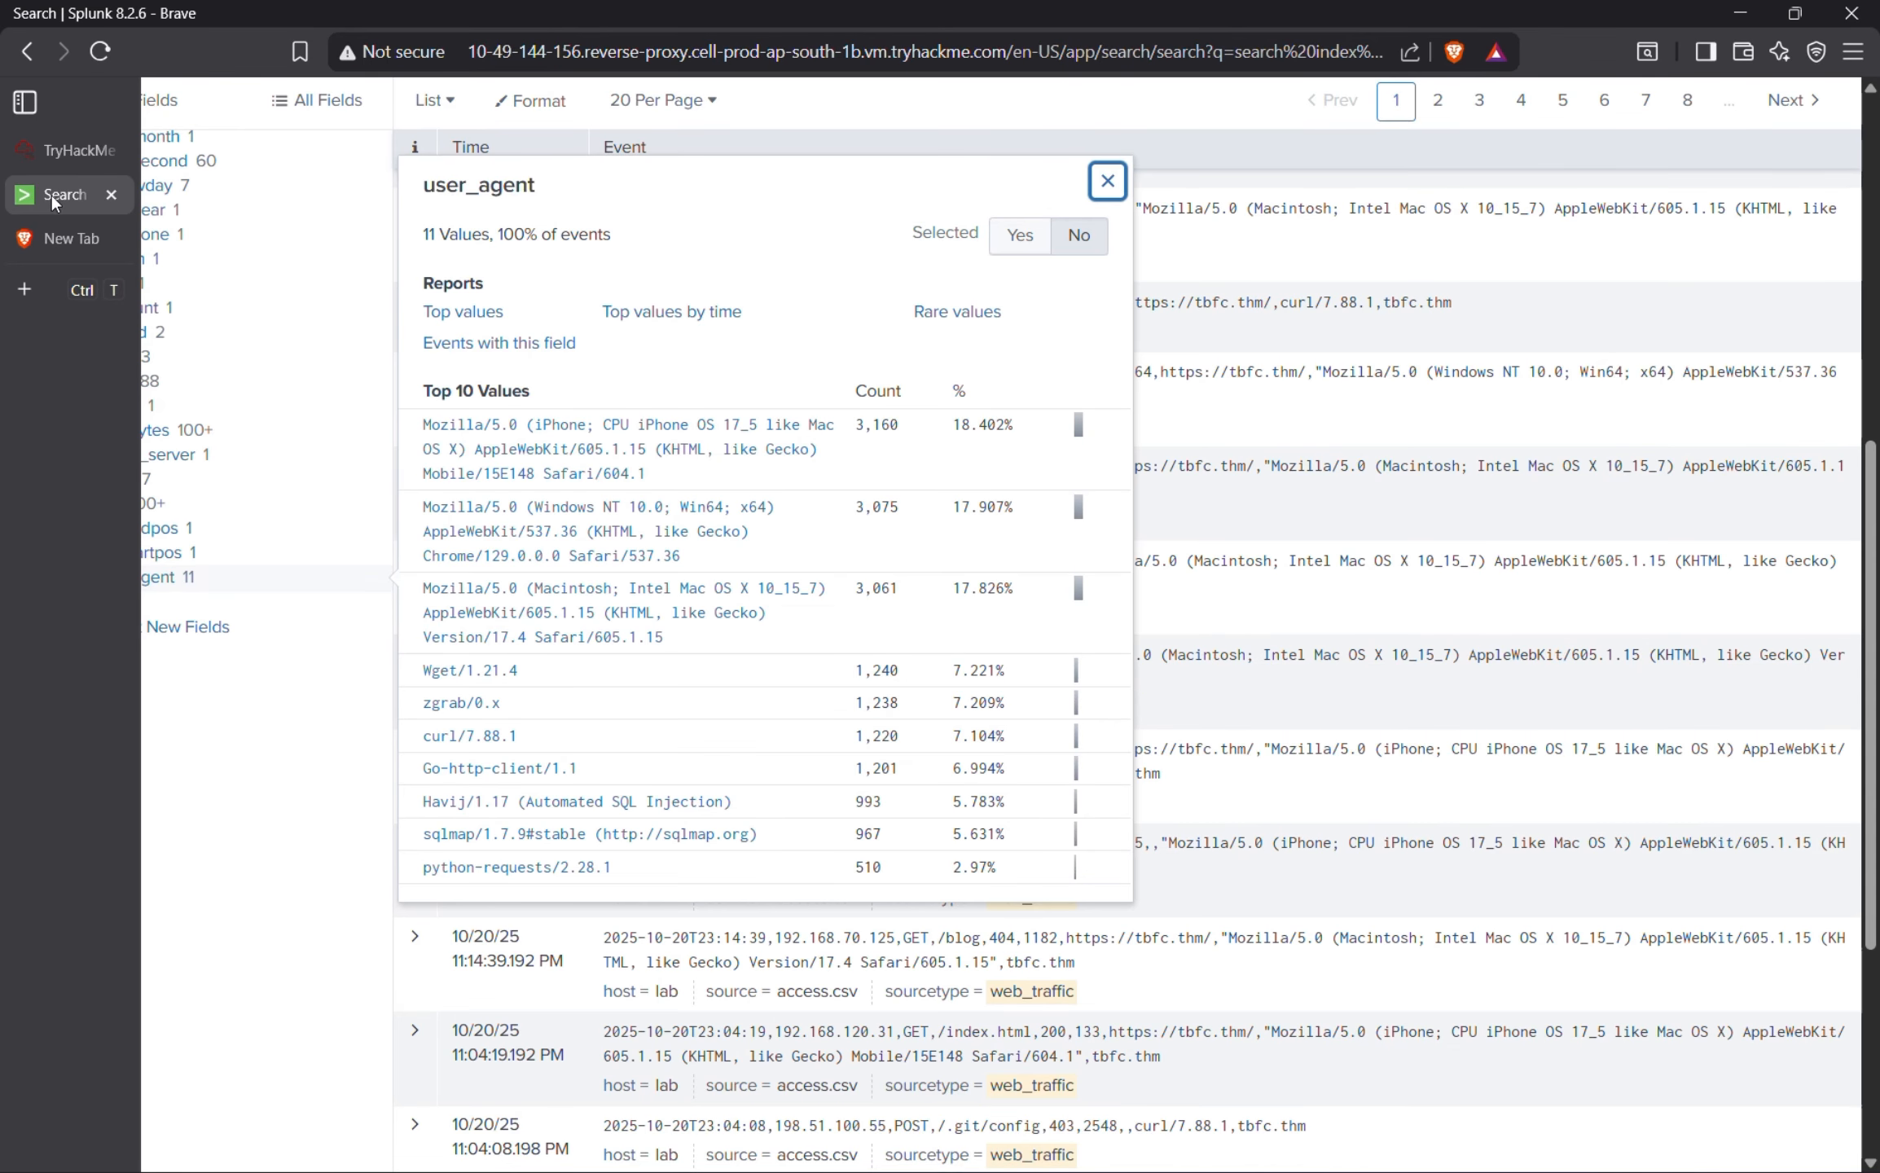
pyautogui.click(51, 150)
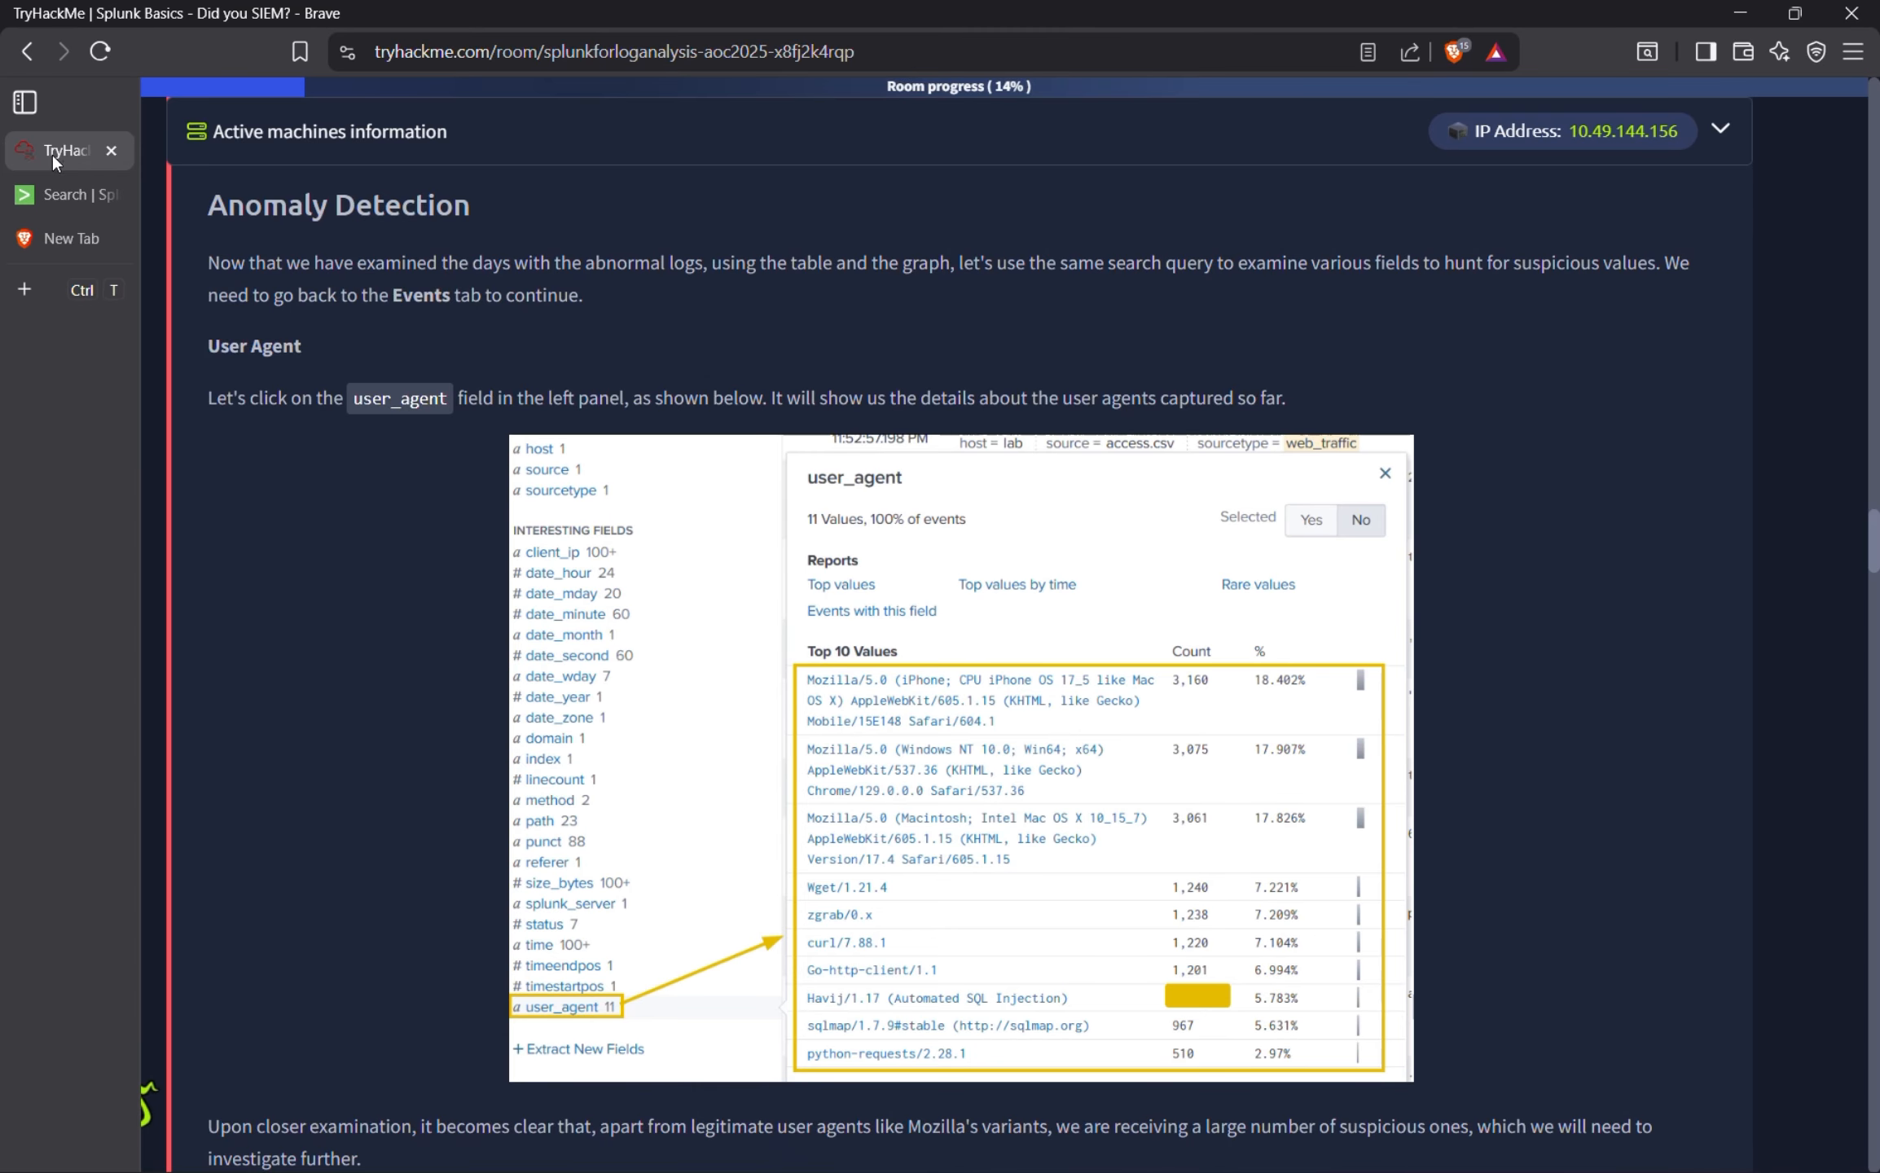
pyautogui.click(37, 245)
pyautogui.write(',havij')
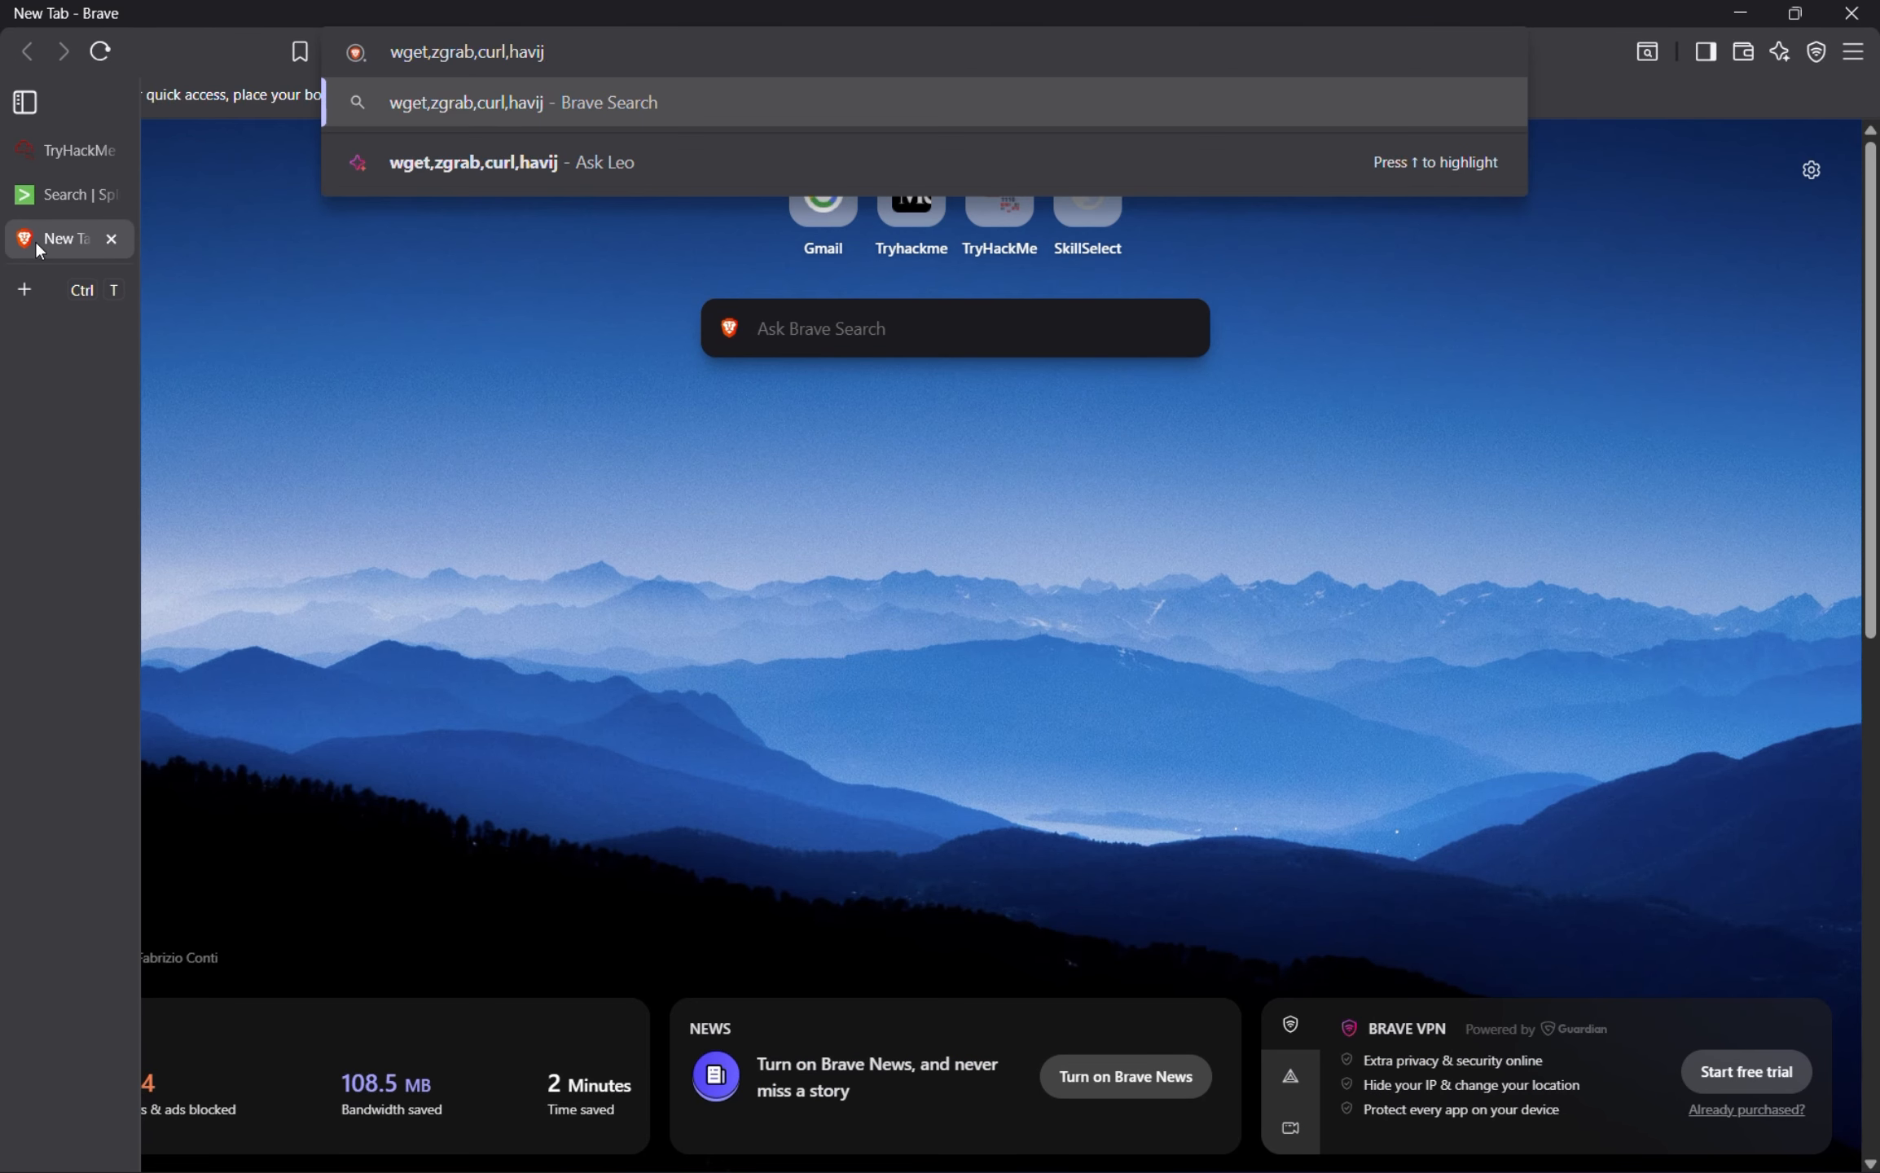
pyautogui.press('Return')
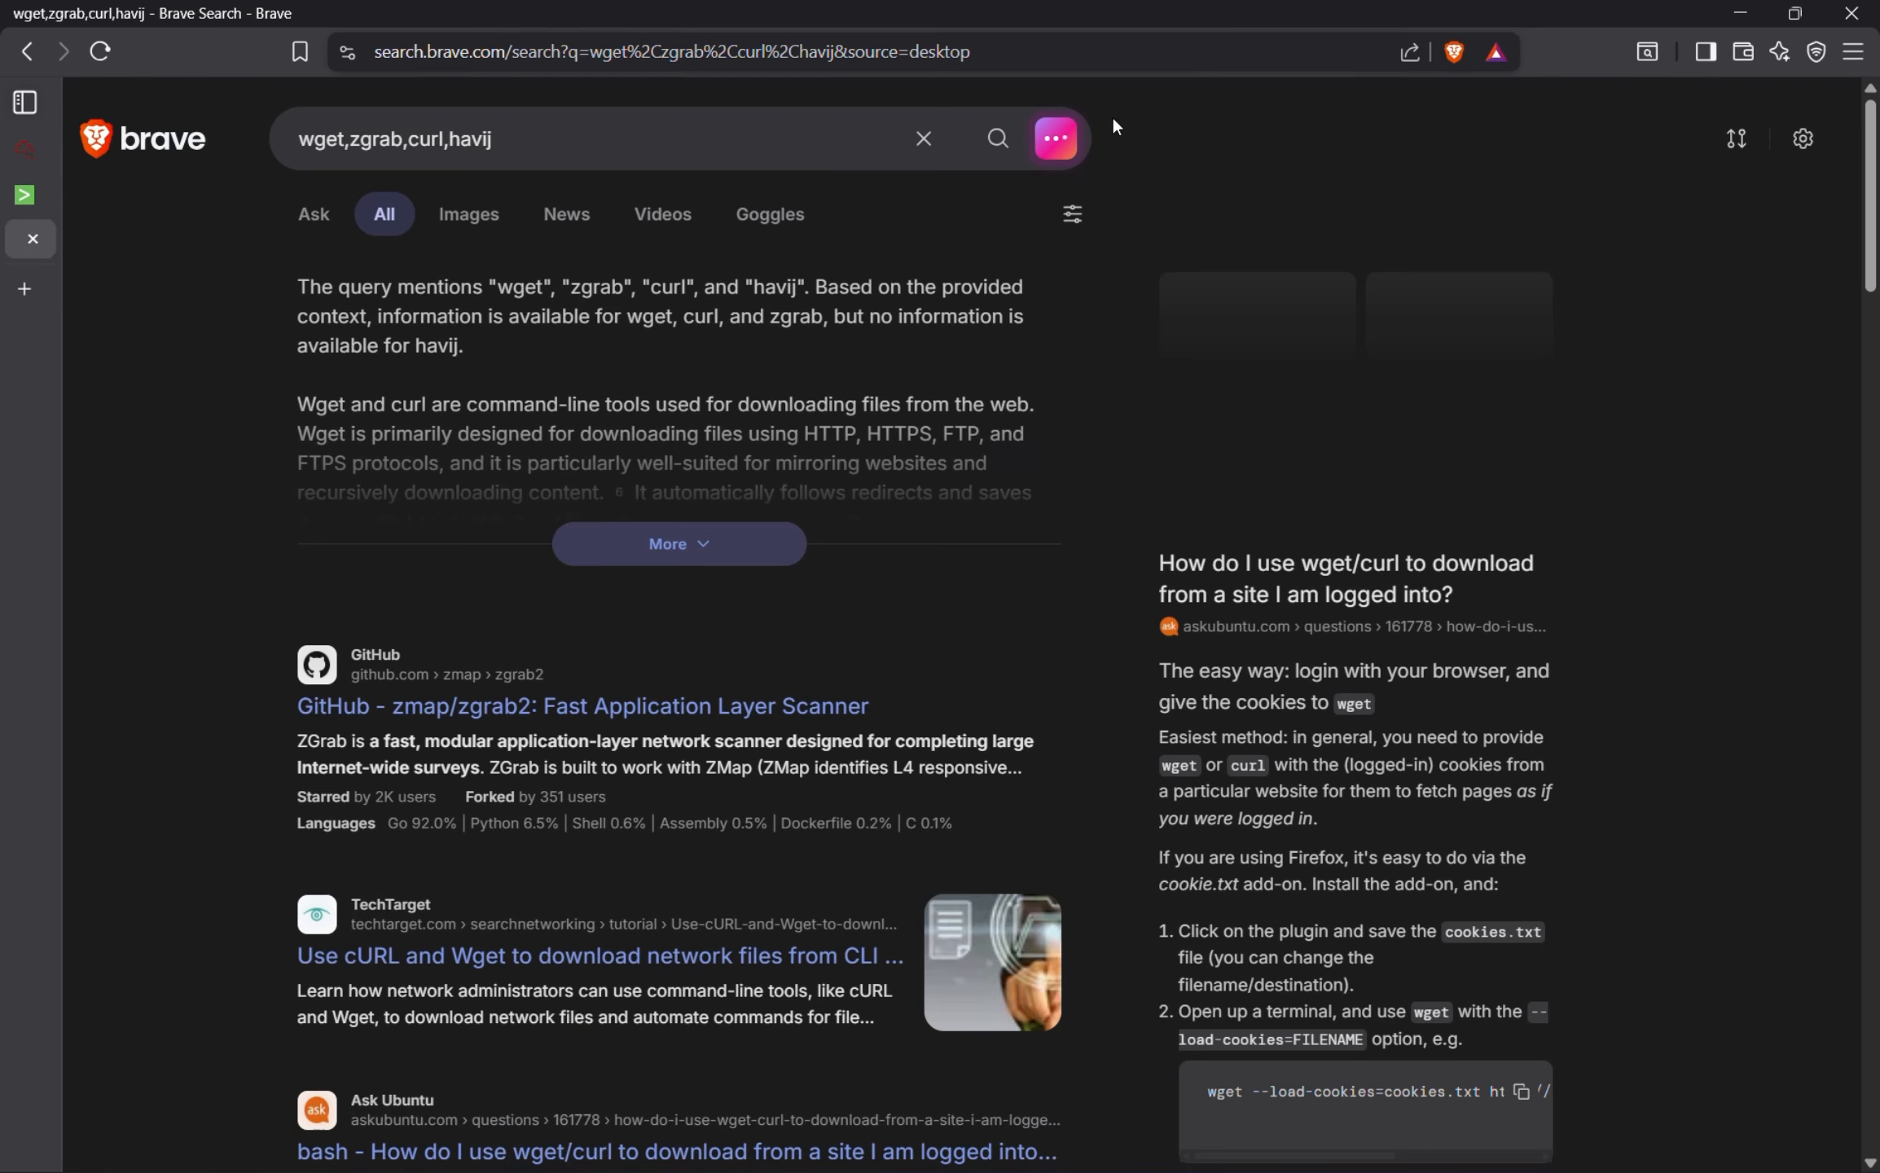
# Expand the AI answer in the web search results and read what it says about wget, curl, zgrab and havij.
pyautogui.click(664, 541)
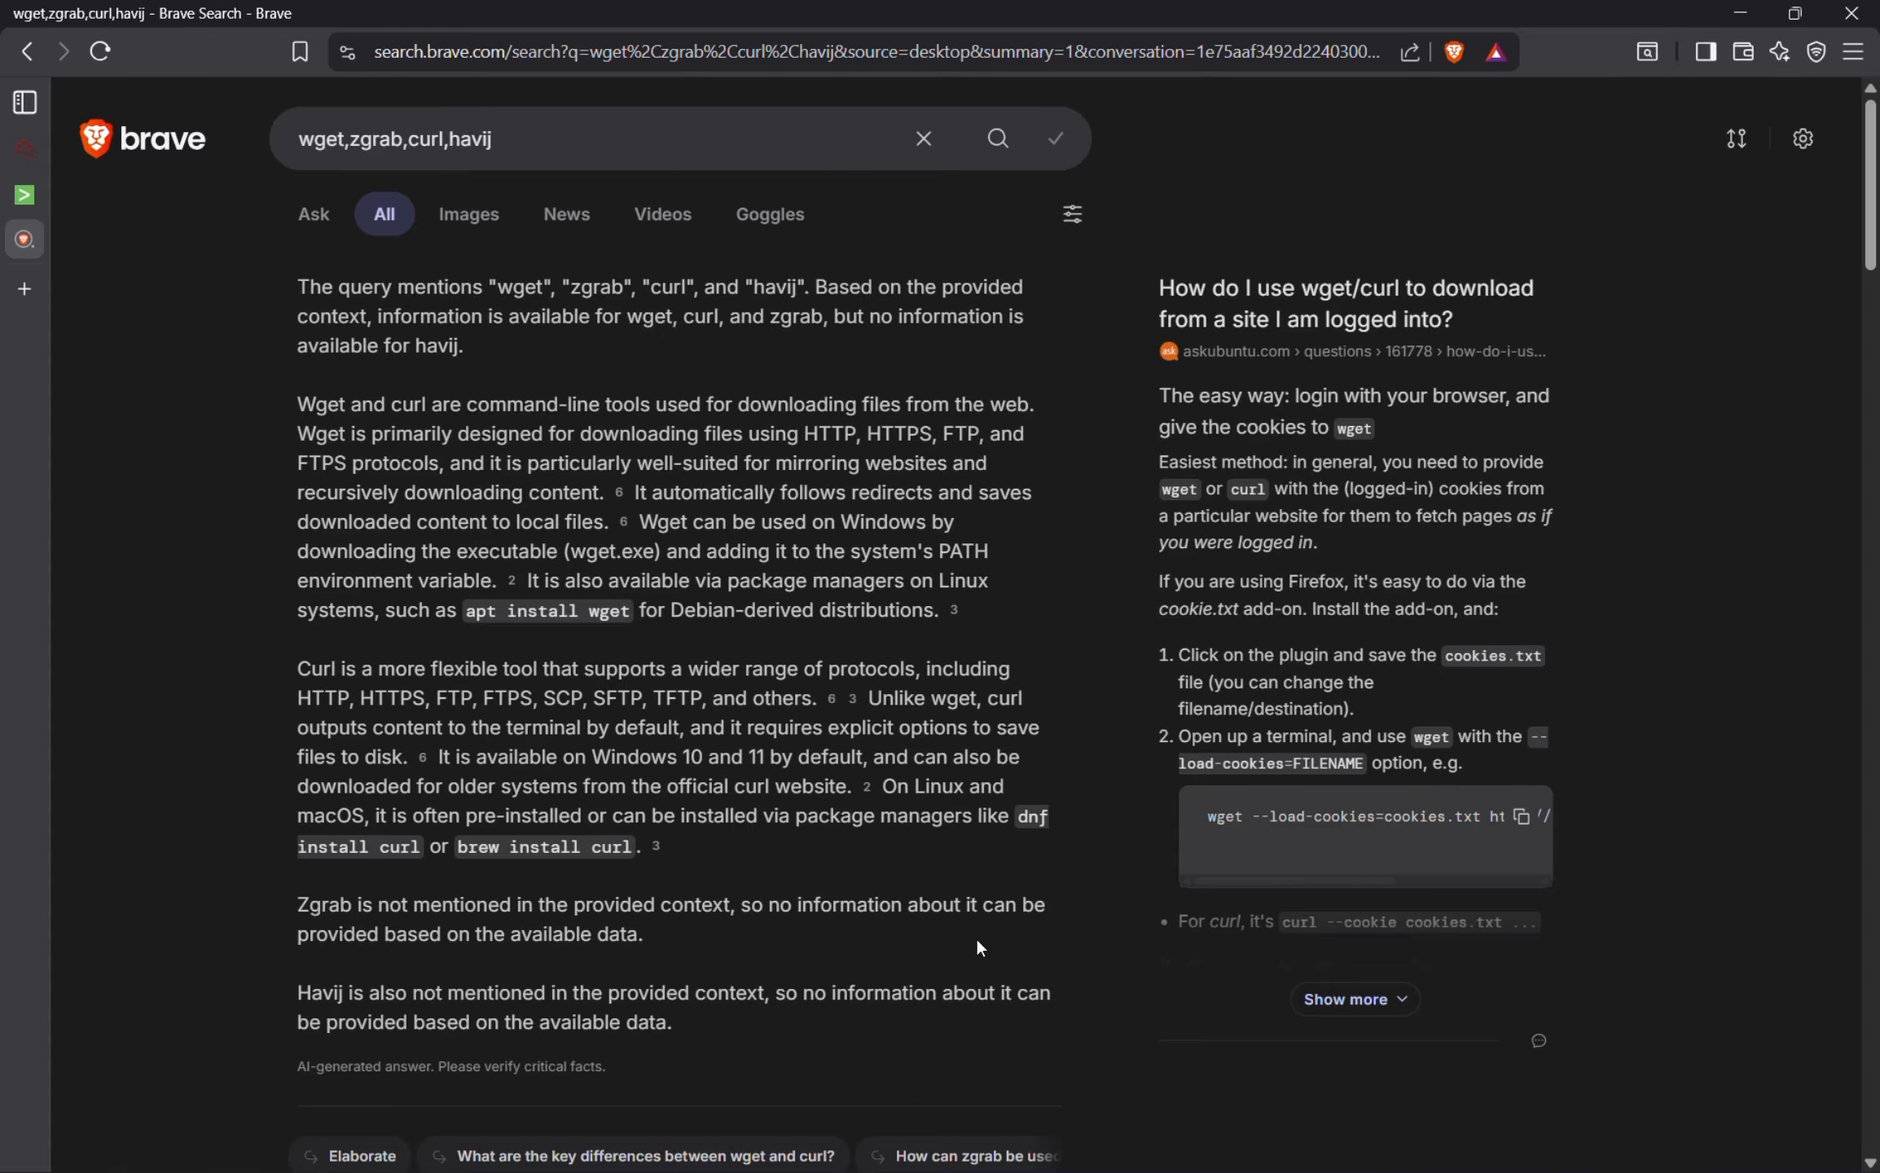
pyautogui.scroll(-3, 1027, 940)
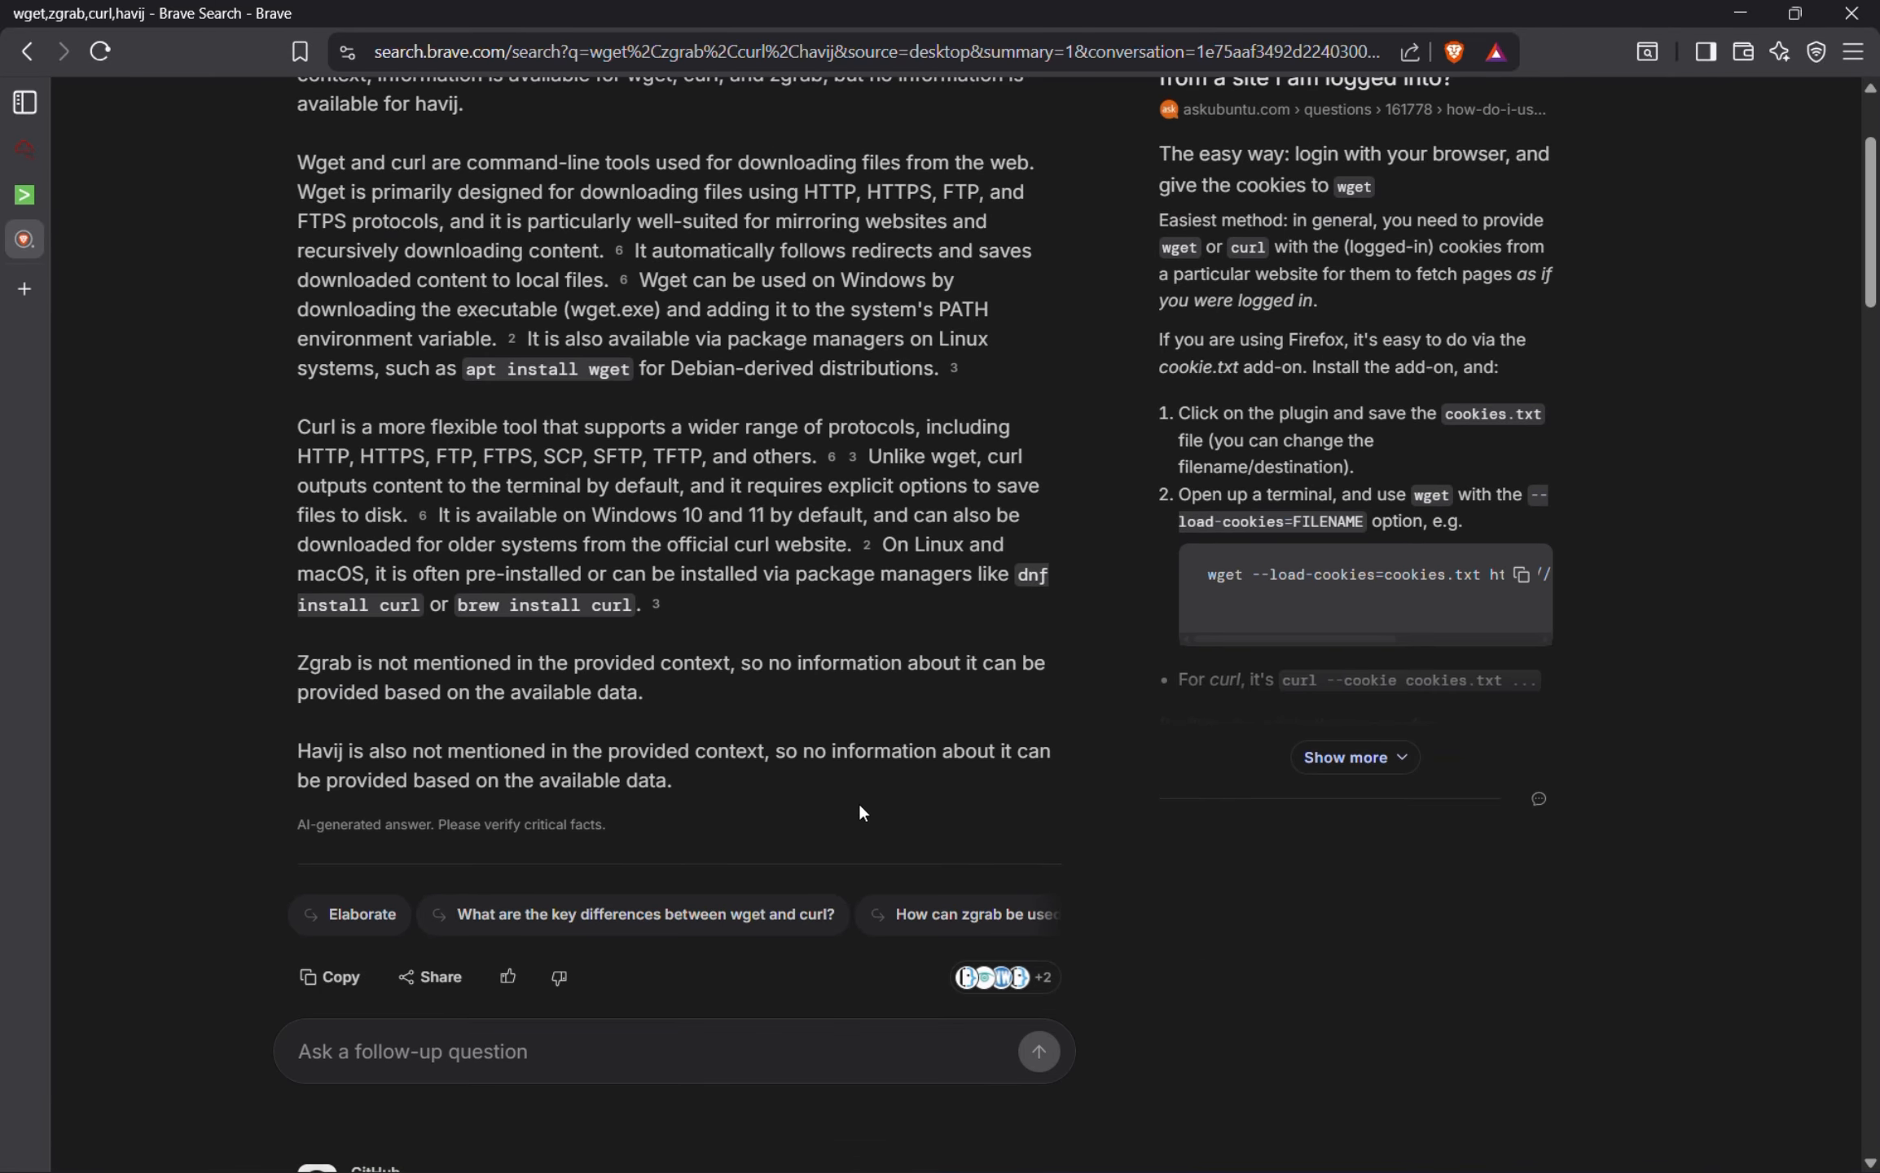
pyautogui.scroll(3, 861, 806)
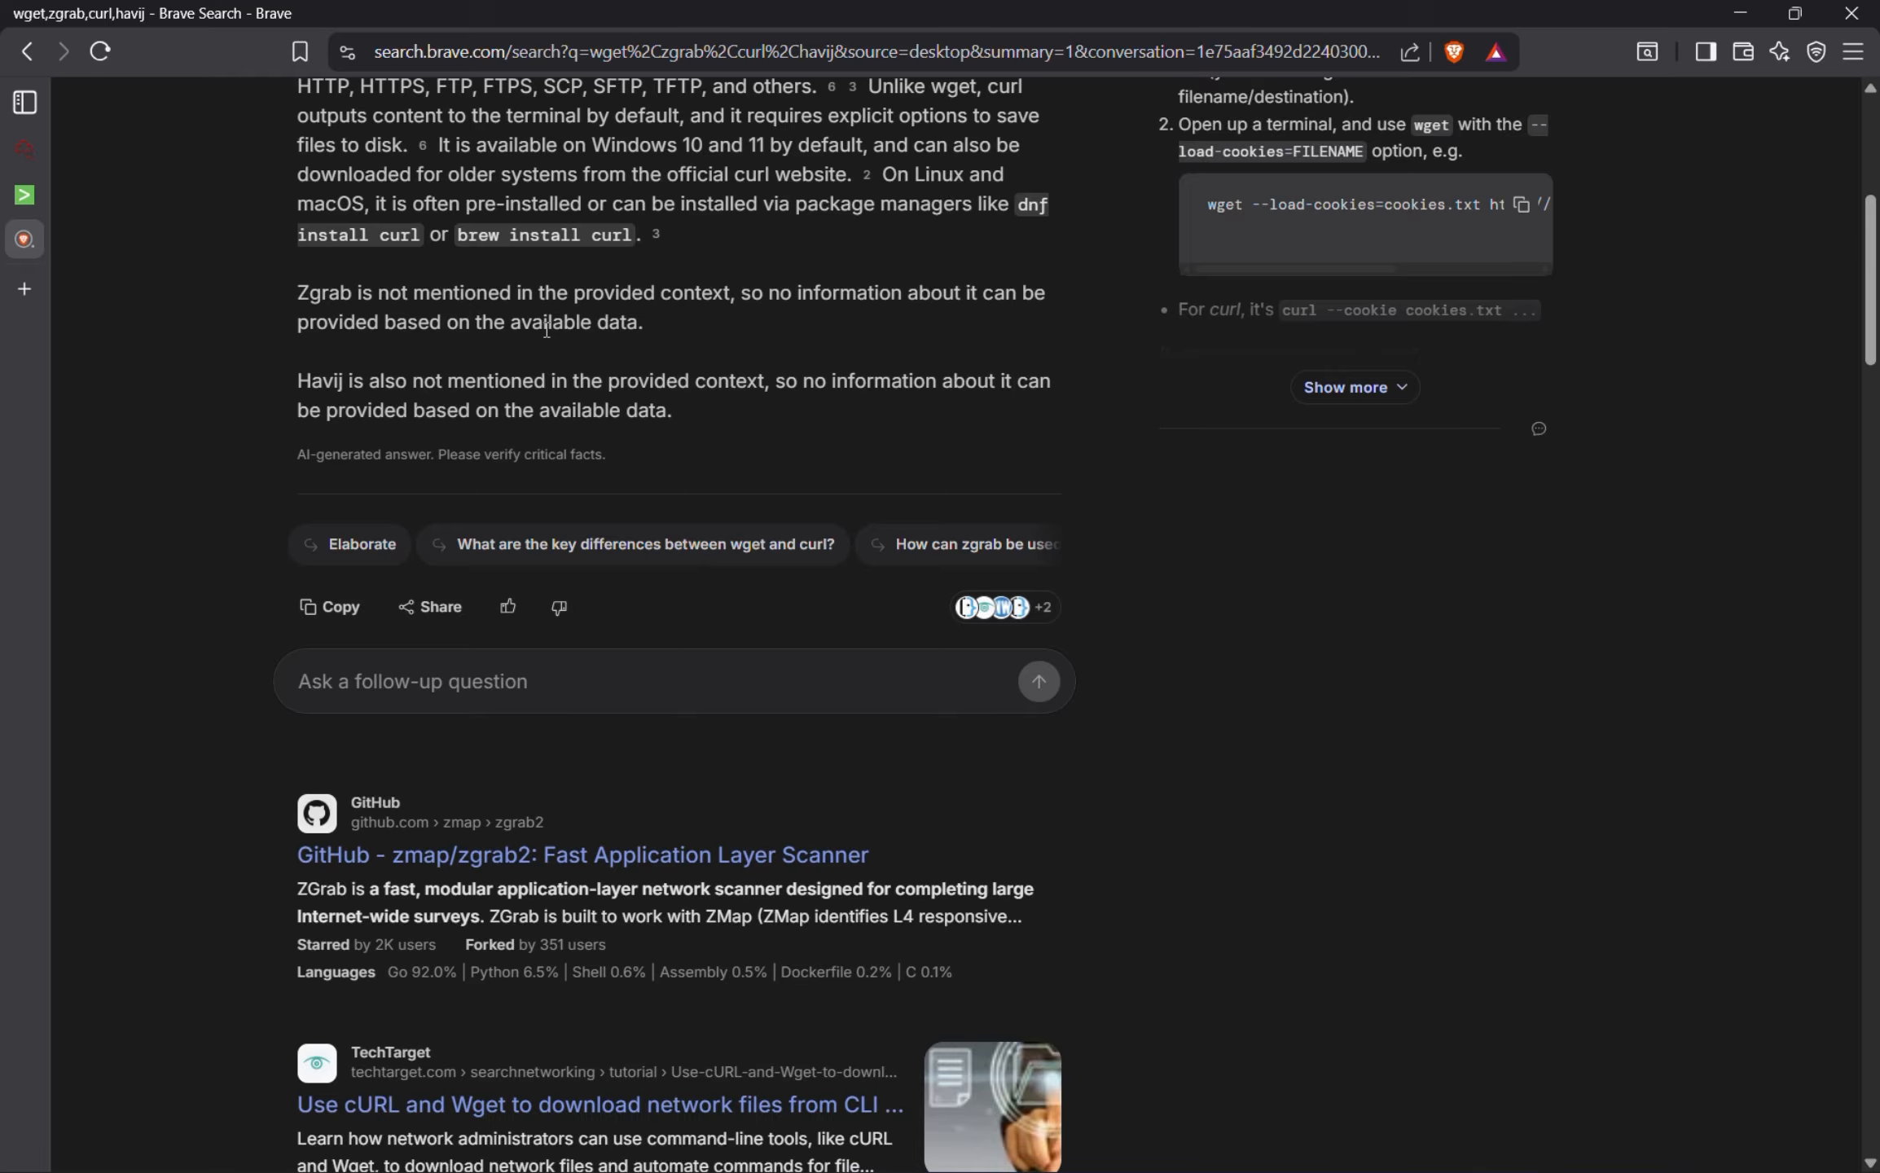
pyautogui.scroll(10, 547, 329)
pyautogui.click(48, 194)
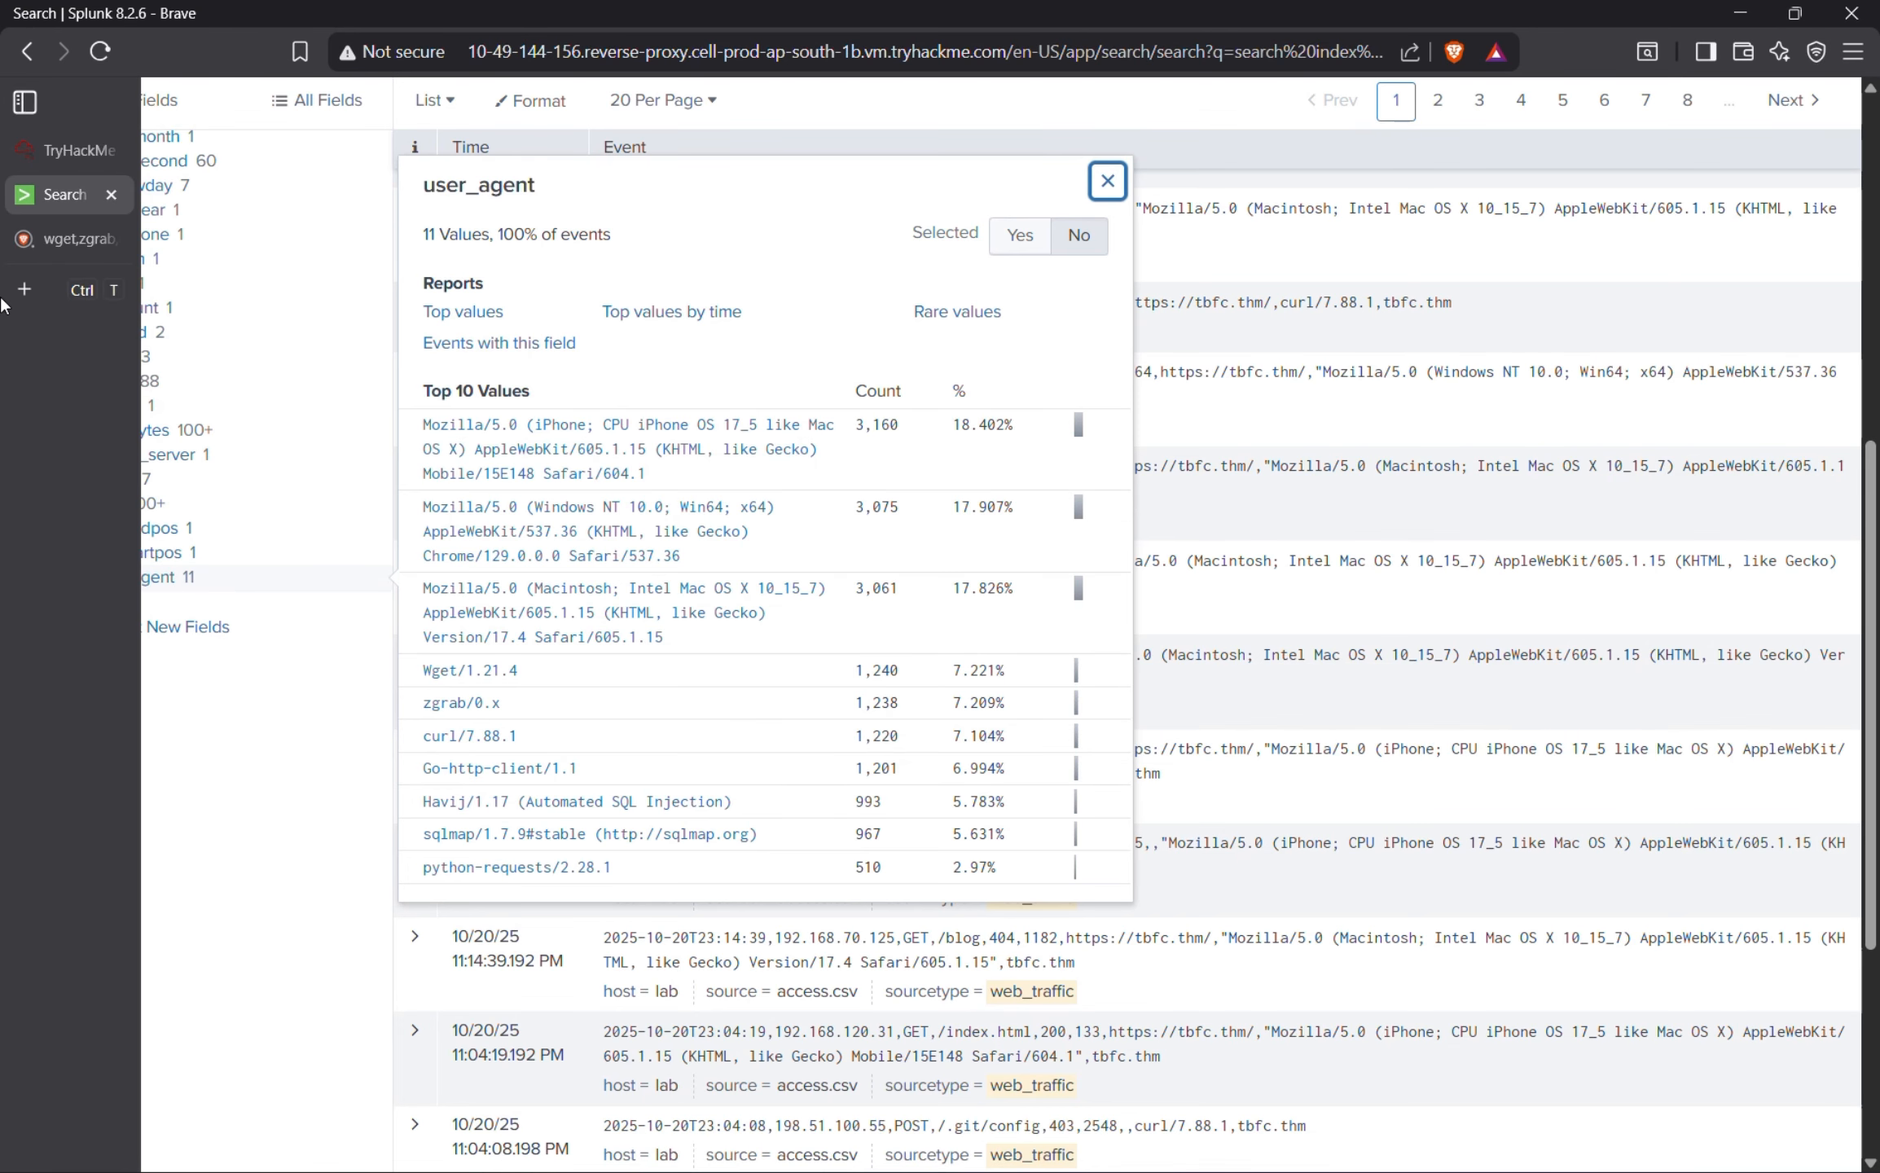
pyautogui.click(51, 143)
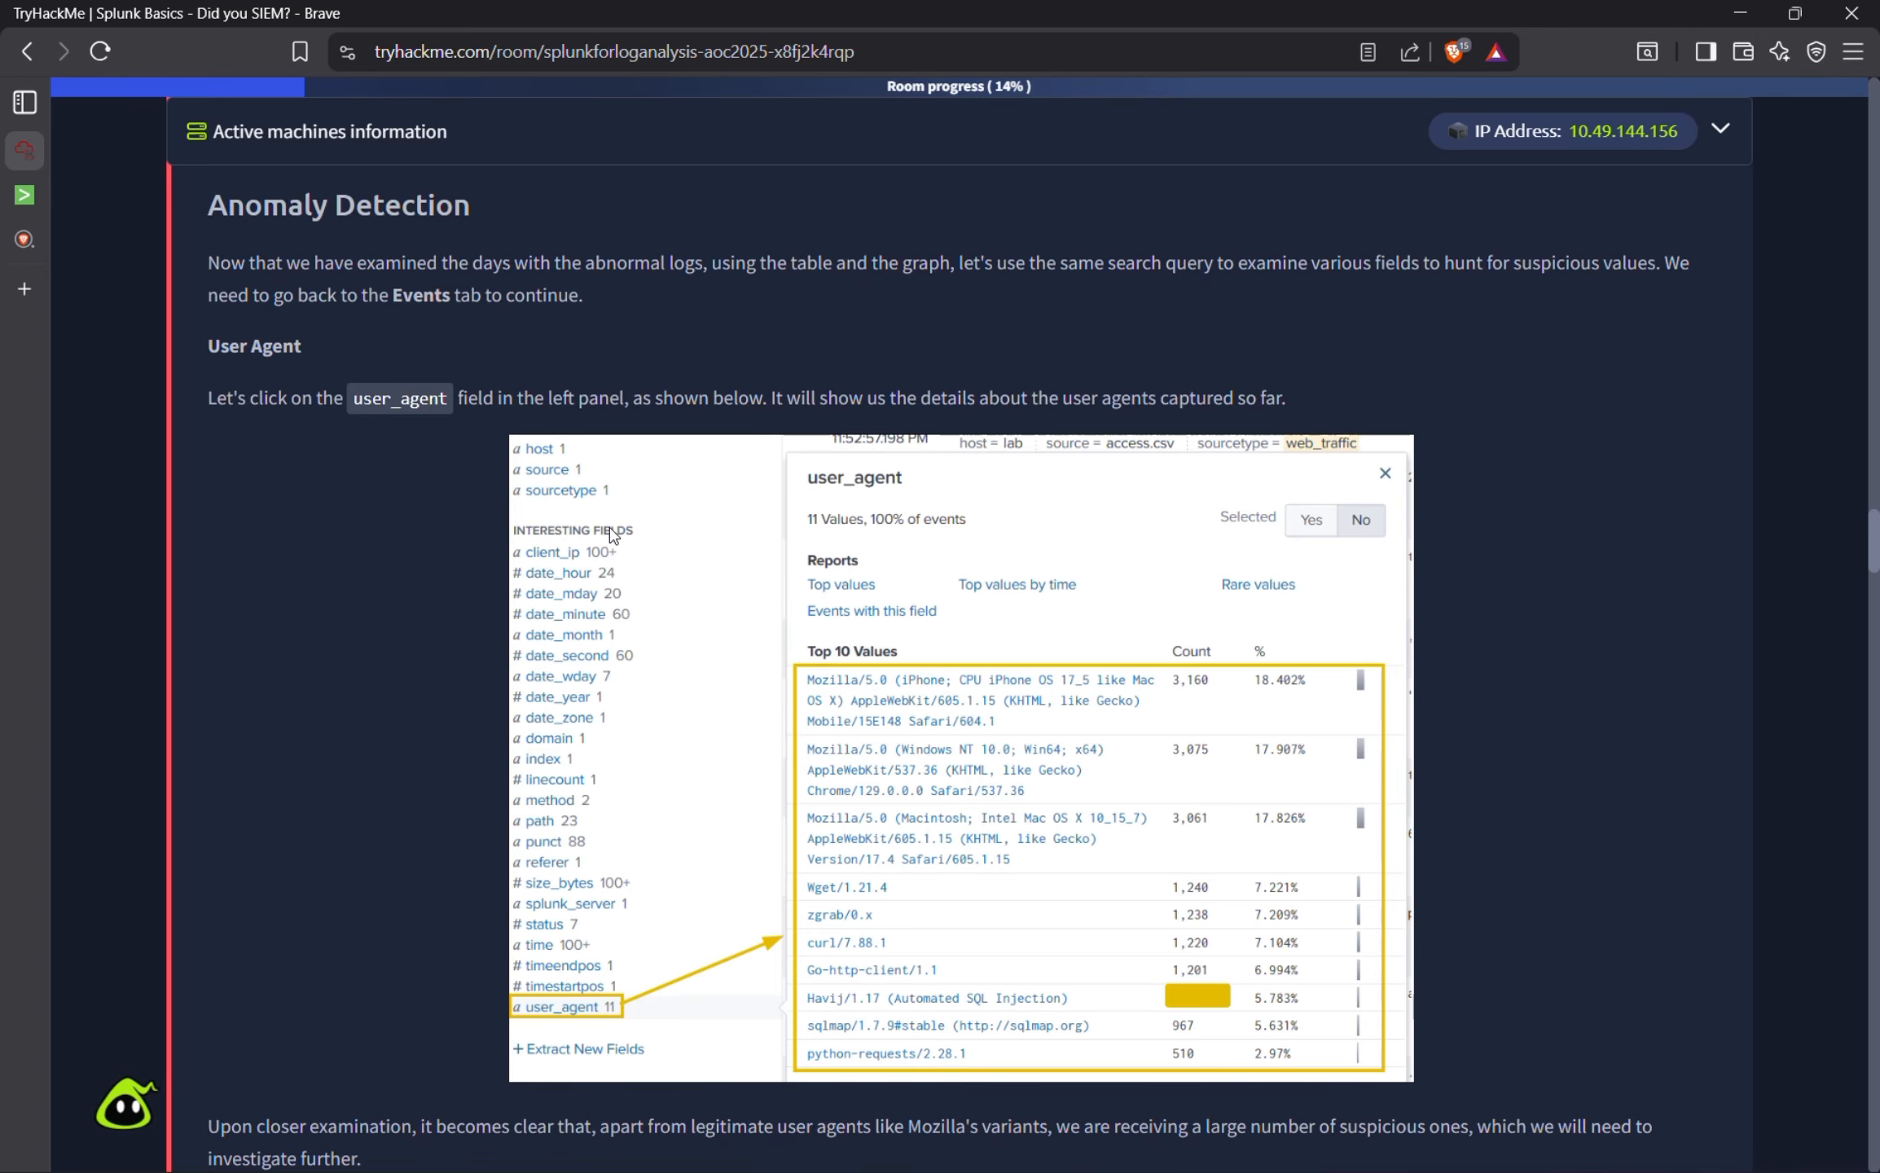
pyautogui.click(41, 232)
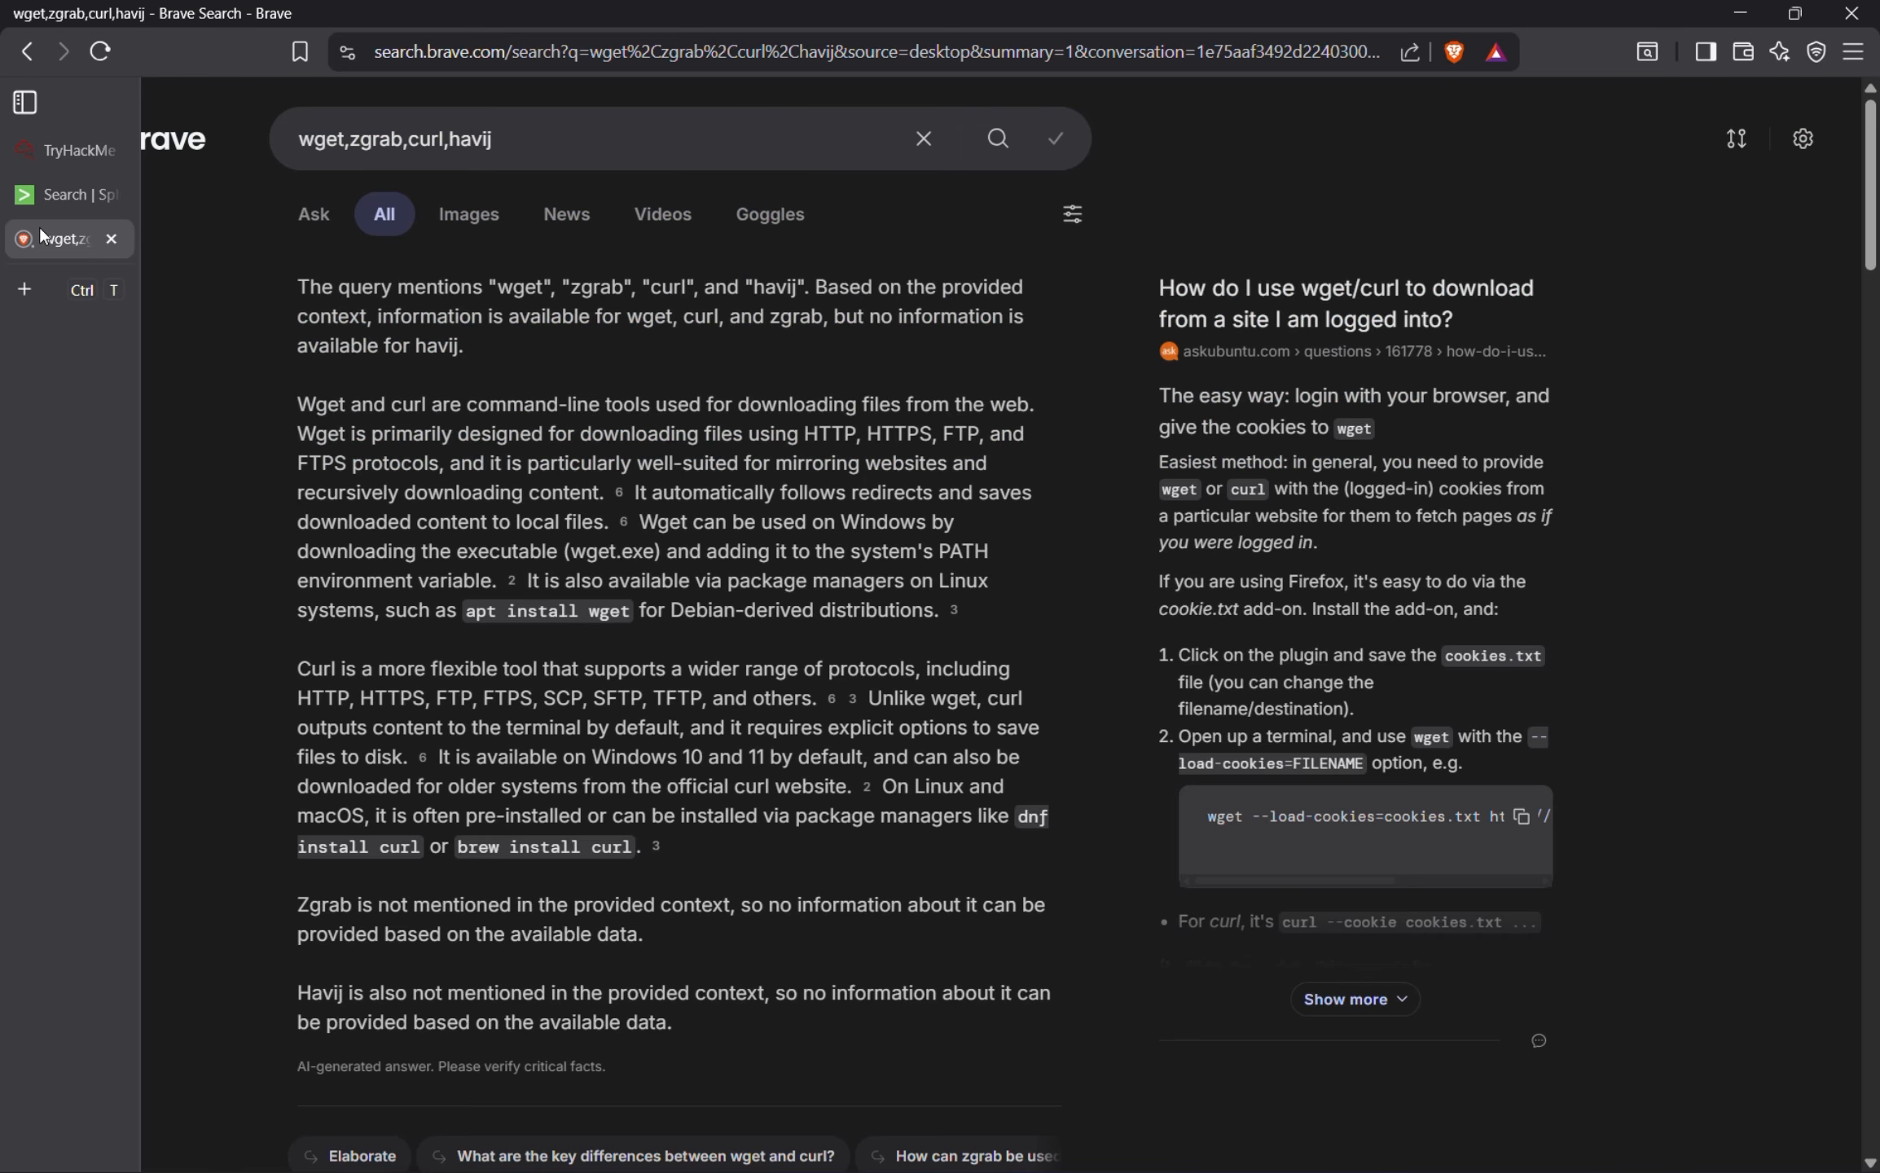
# Copy the Havij/1.17 (Automated SQL Injection) row with its count and percentage from Splunk's user_agent summary into the Notes file in Notepad.
pyautogui.click(51, 196)
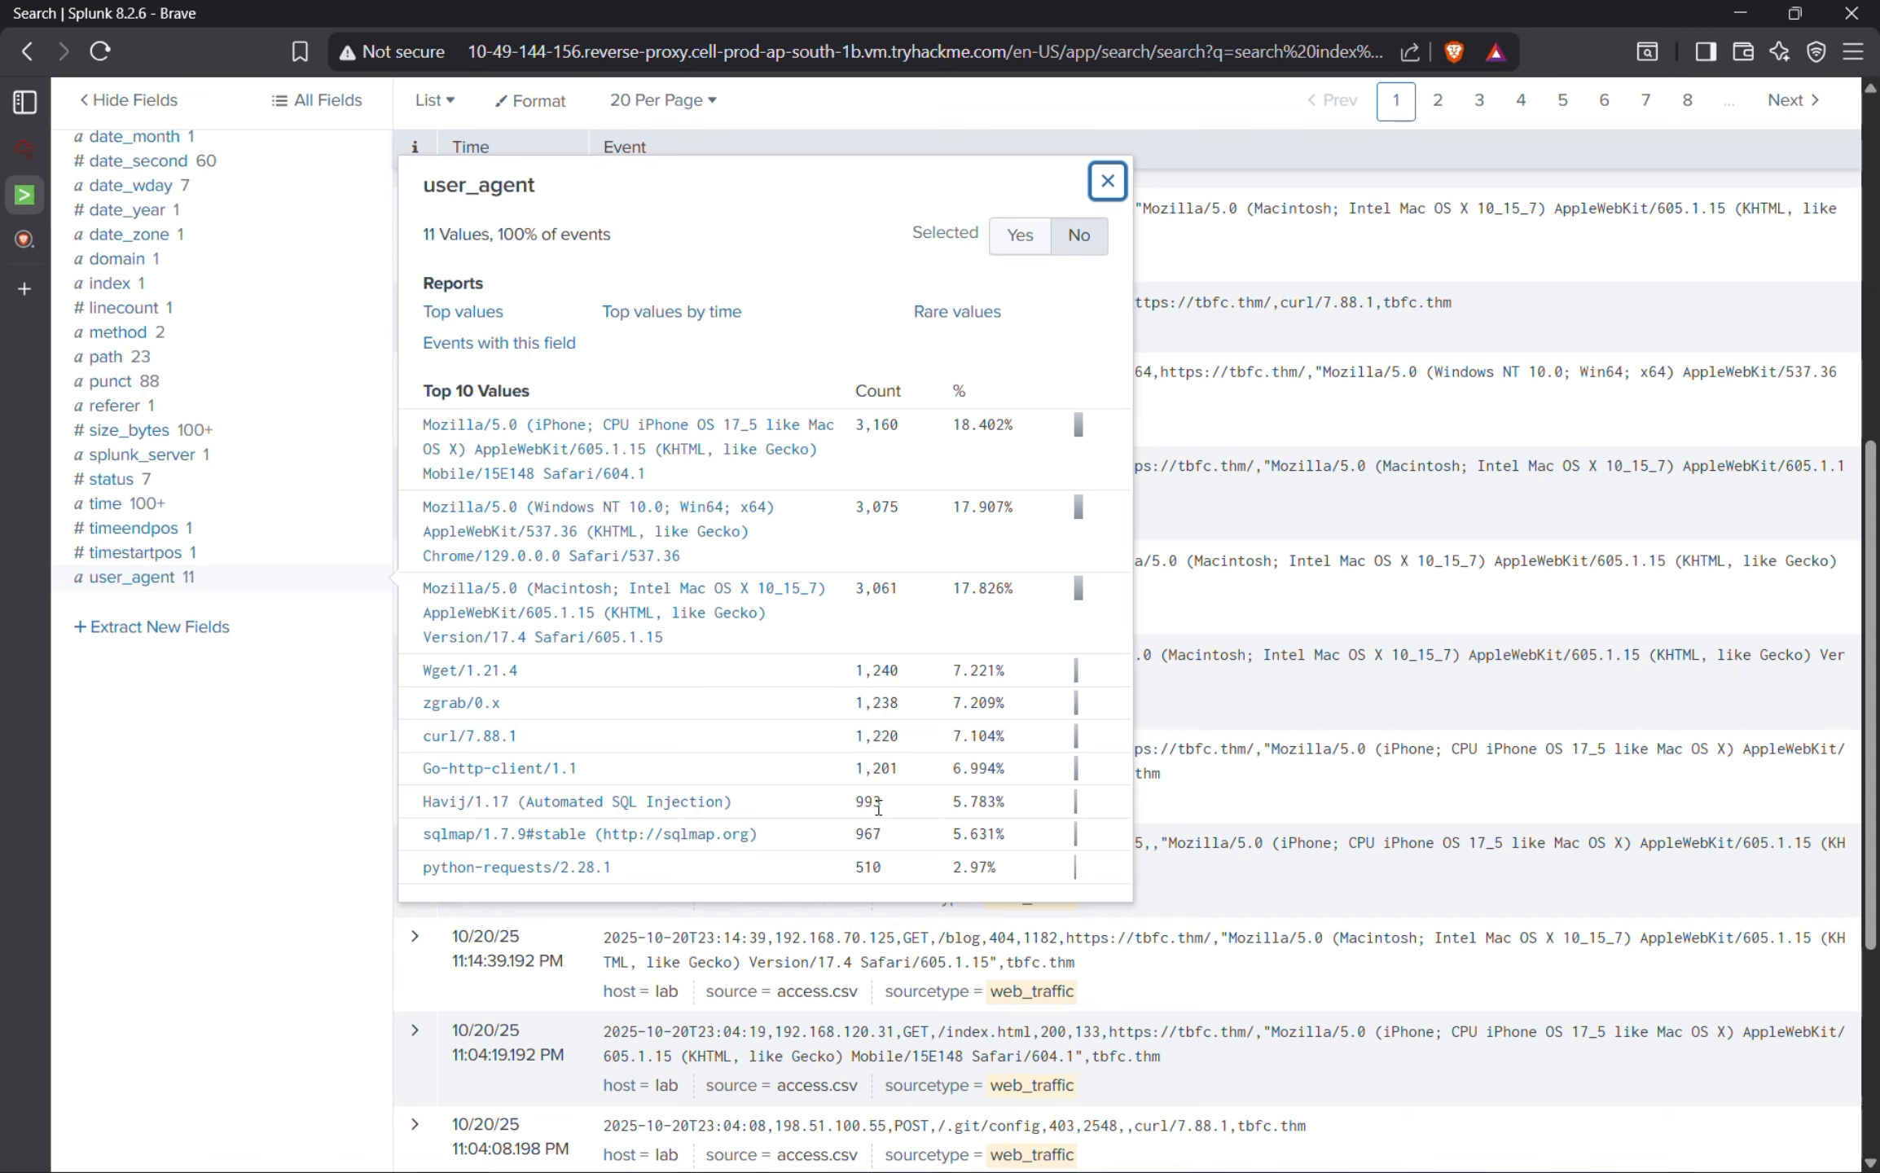
pyautogui.moveTo(414, 803); pyautogui.dragTo(1019, 803)
pyautogui.hotkey('ctrl', 'c')
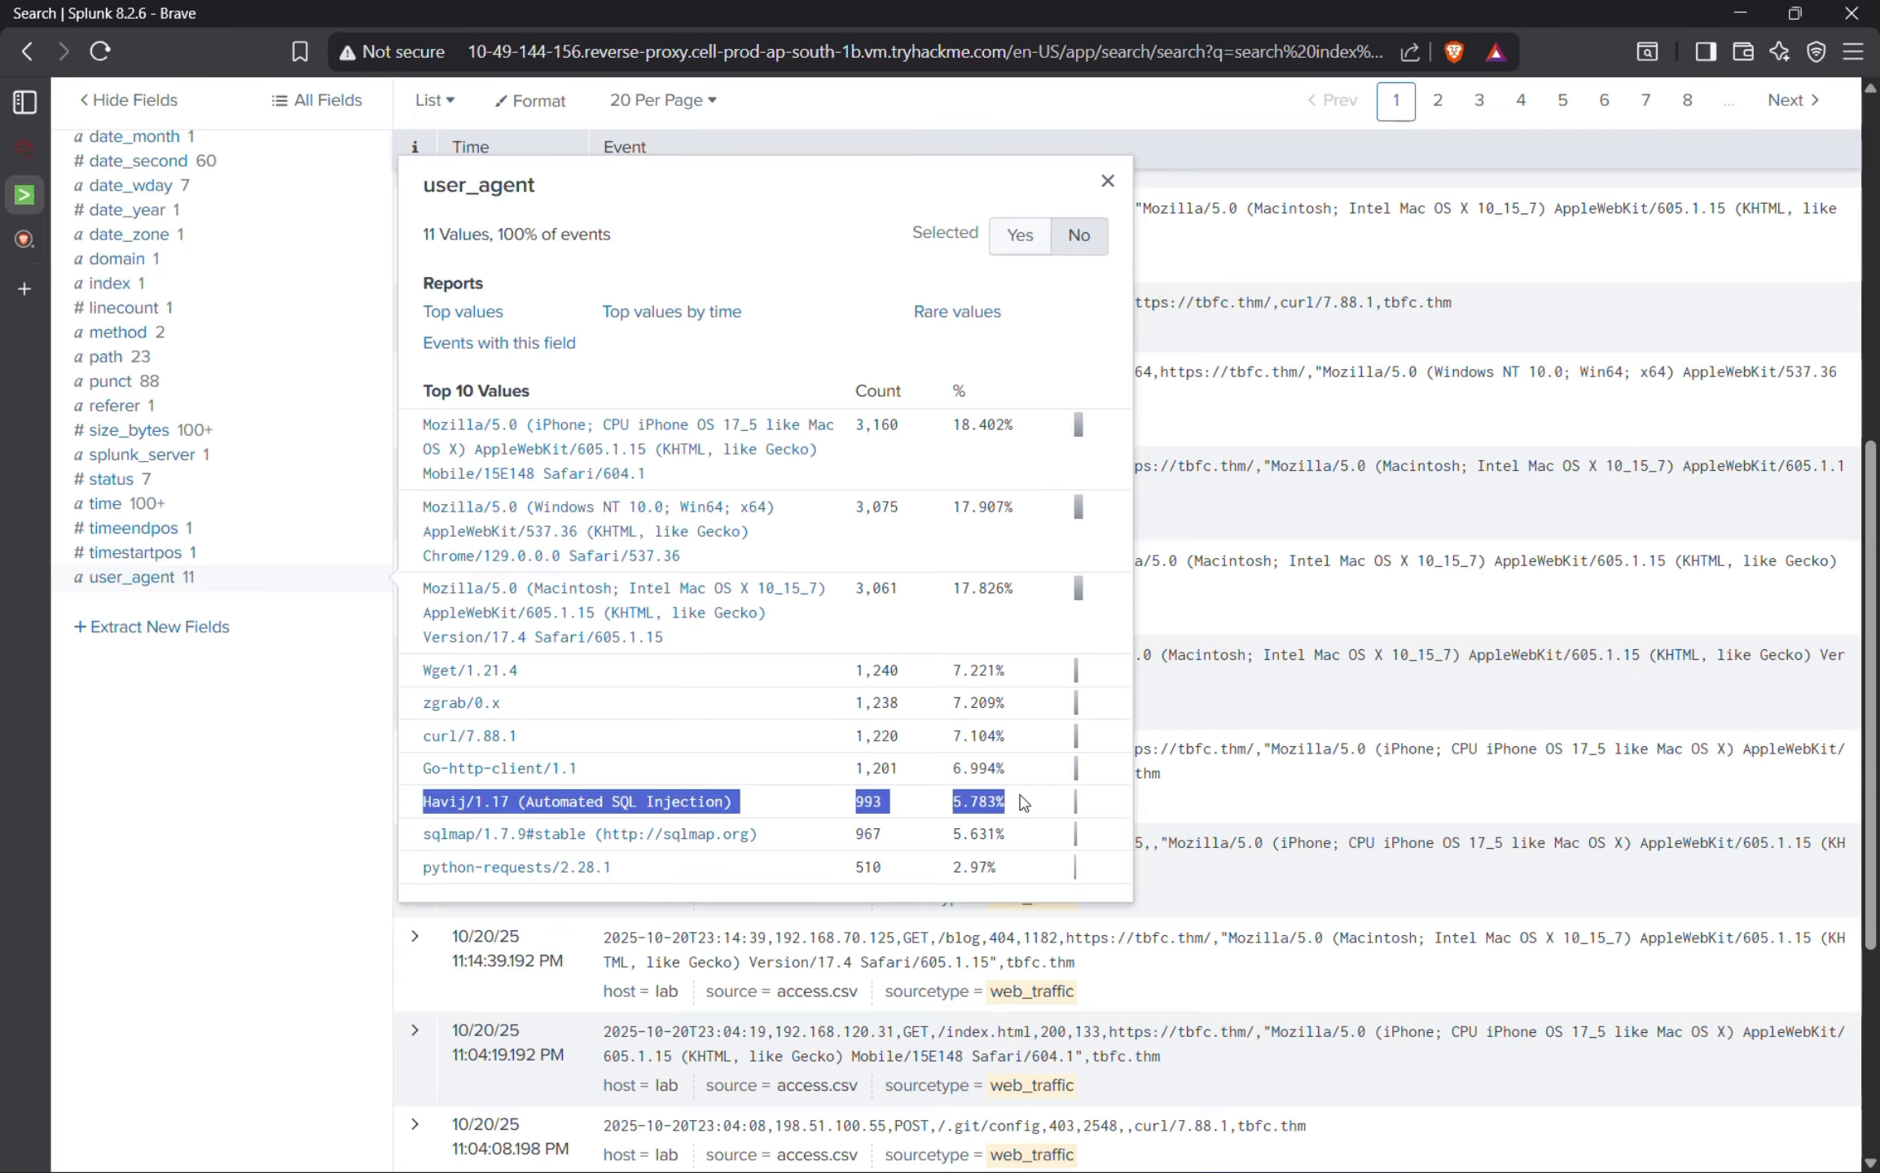
pyautogui.press('super')
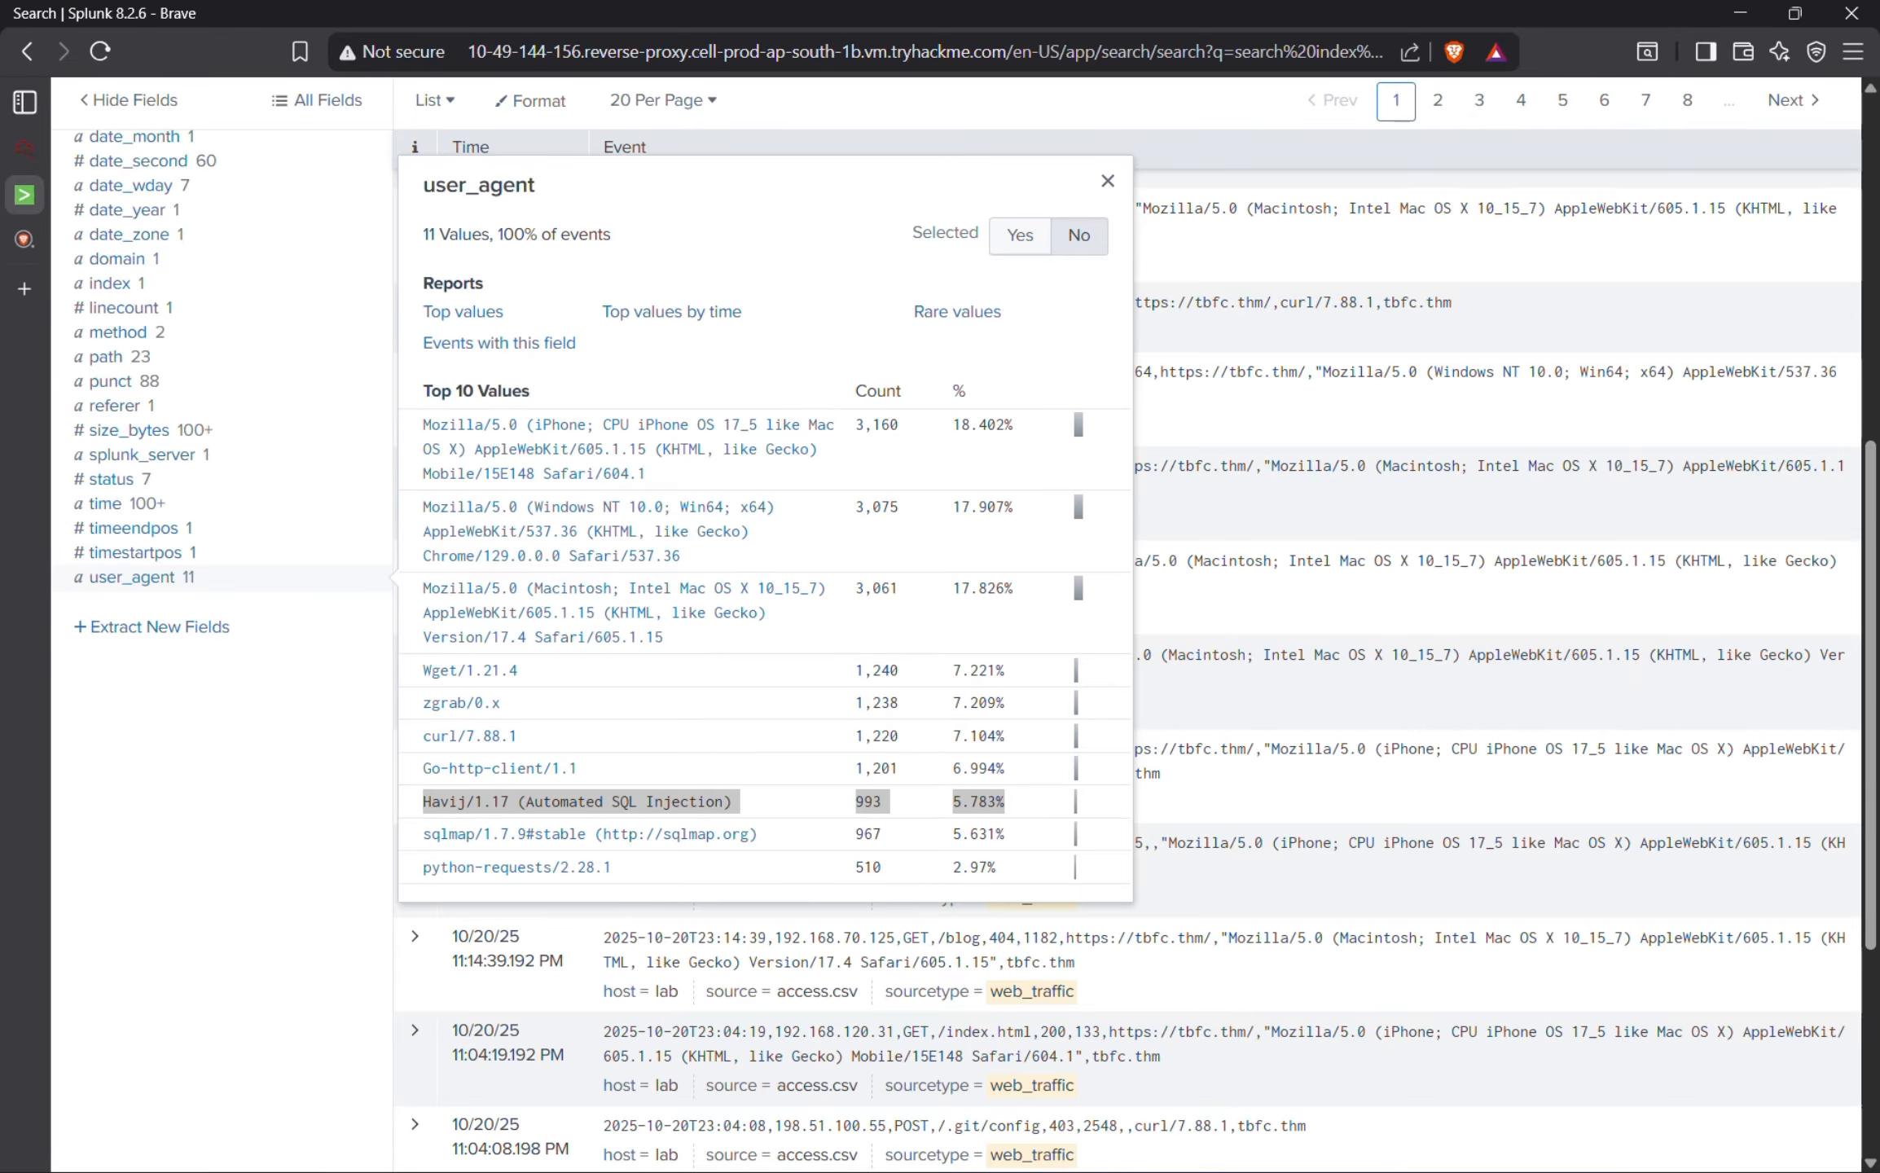
pyautogui.click(1137, 1150)
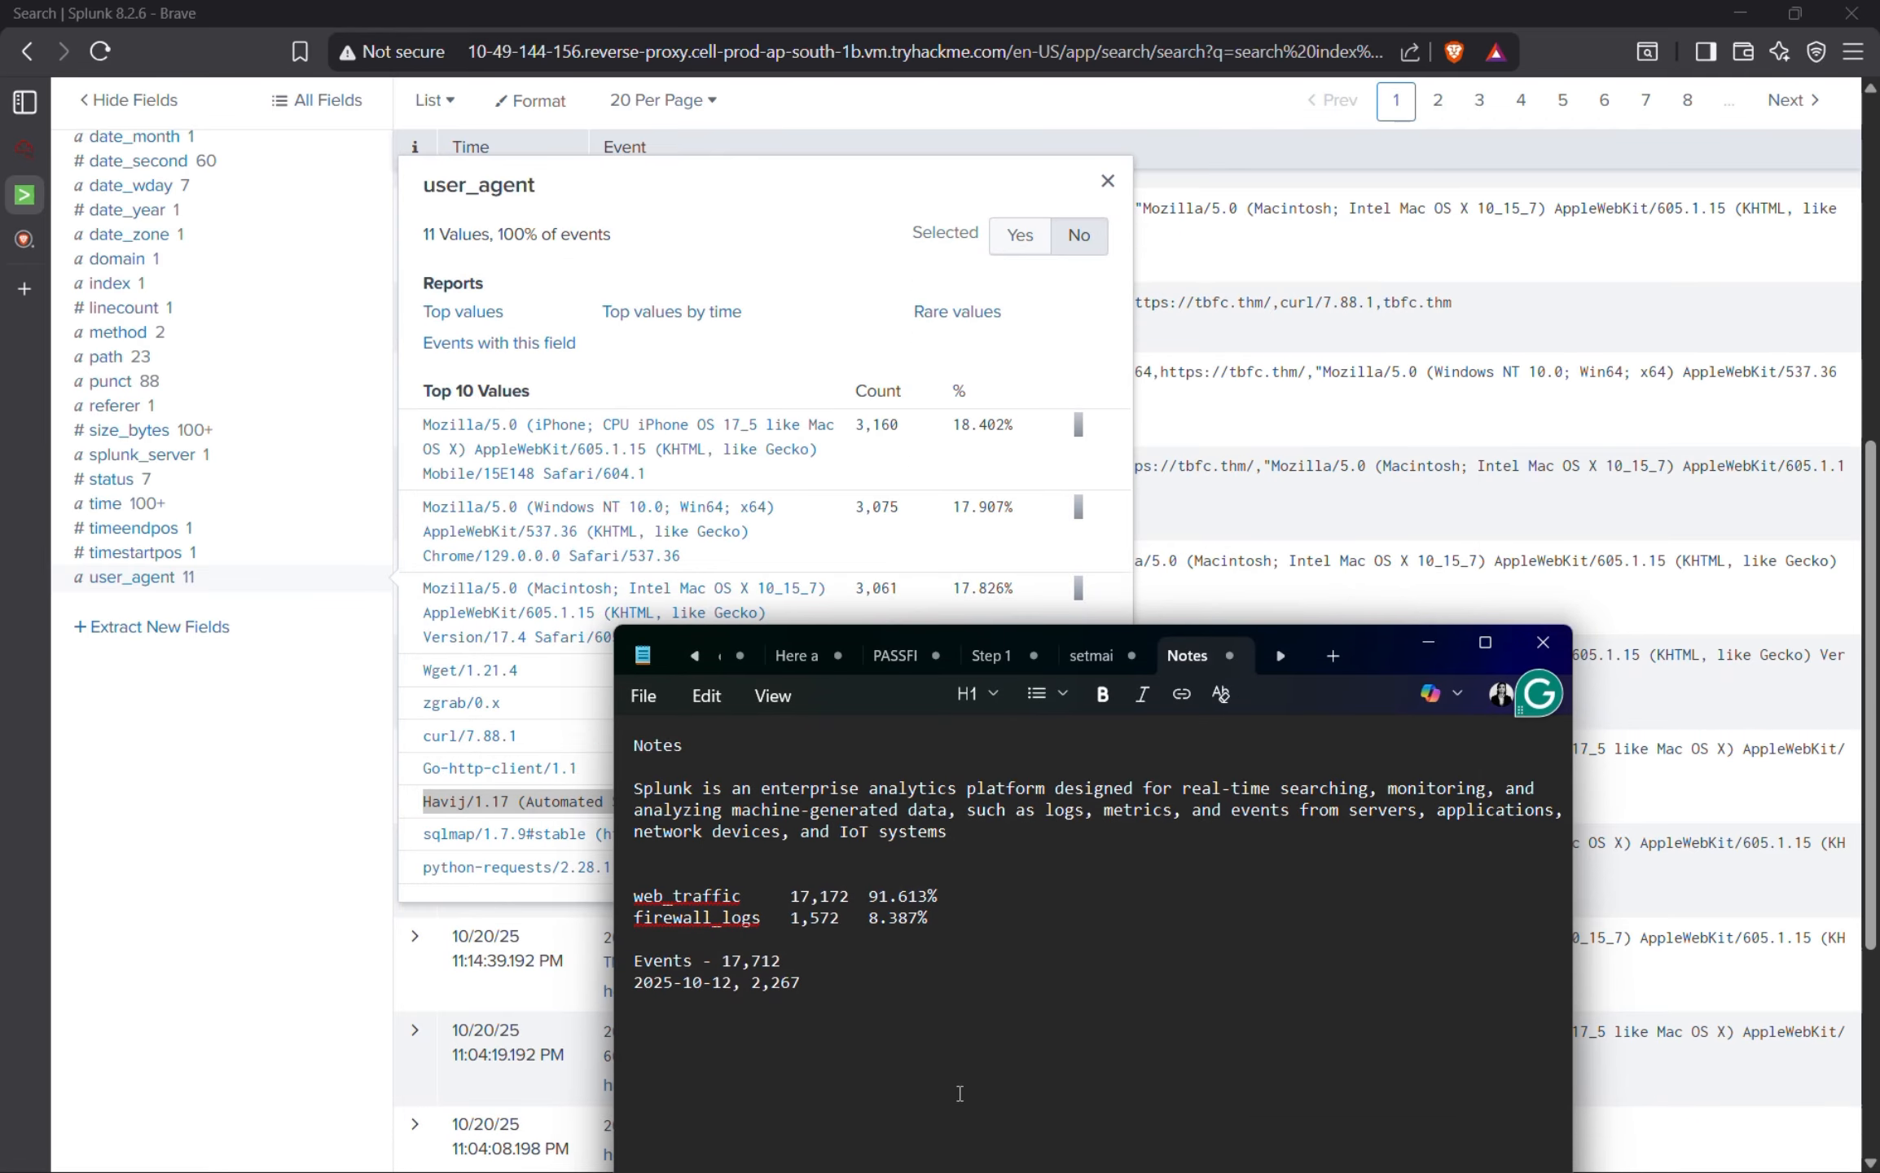
pyautogui.click(911, 1030)
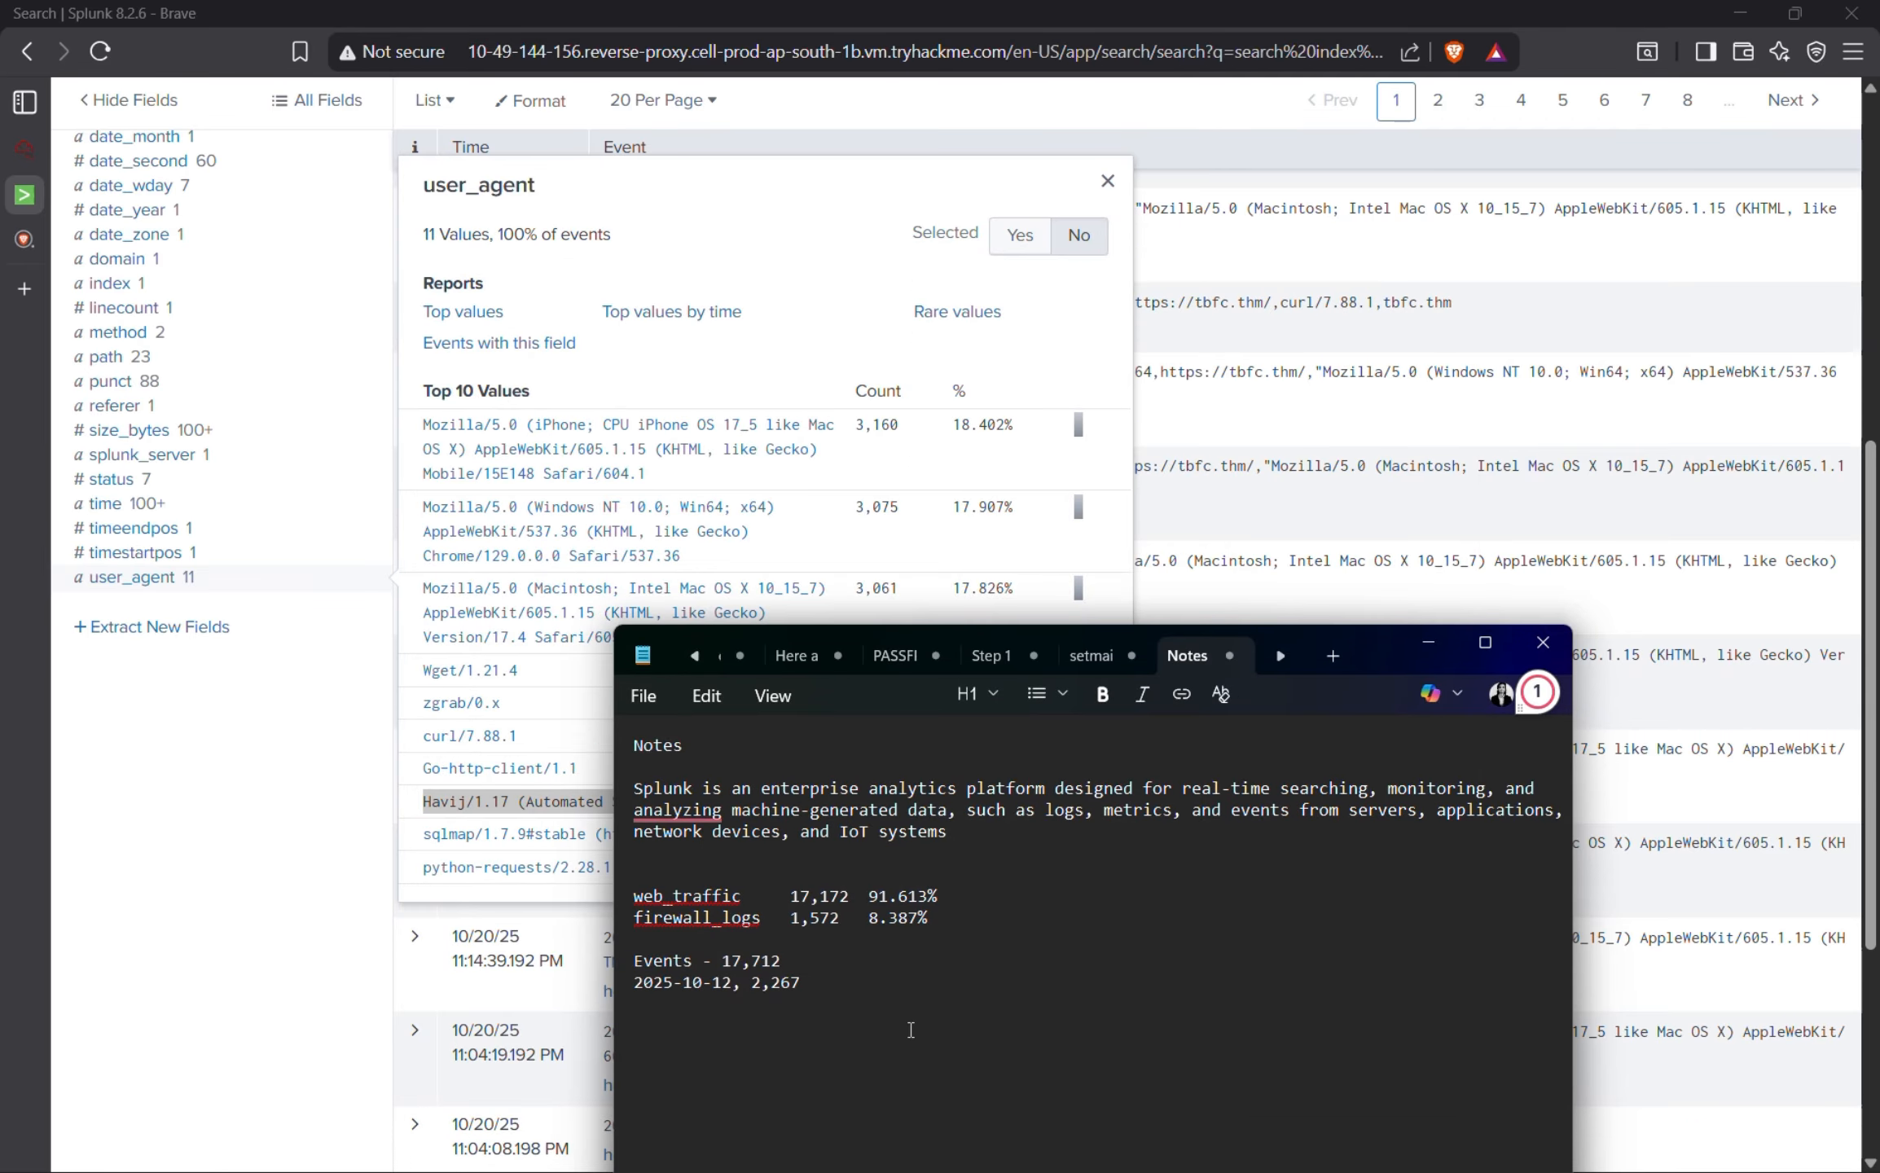
pyautogui.hotkey('ctrl', 'v')
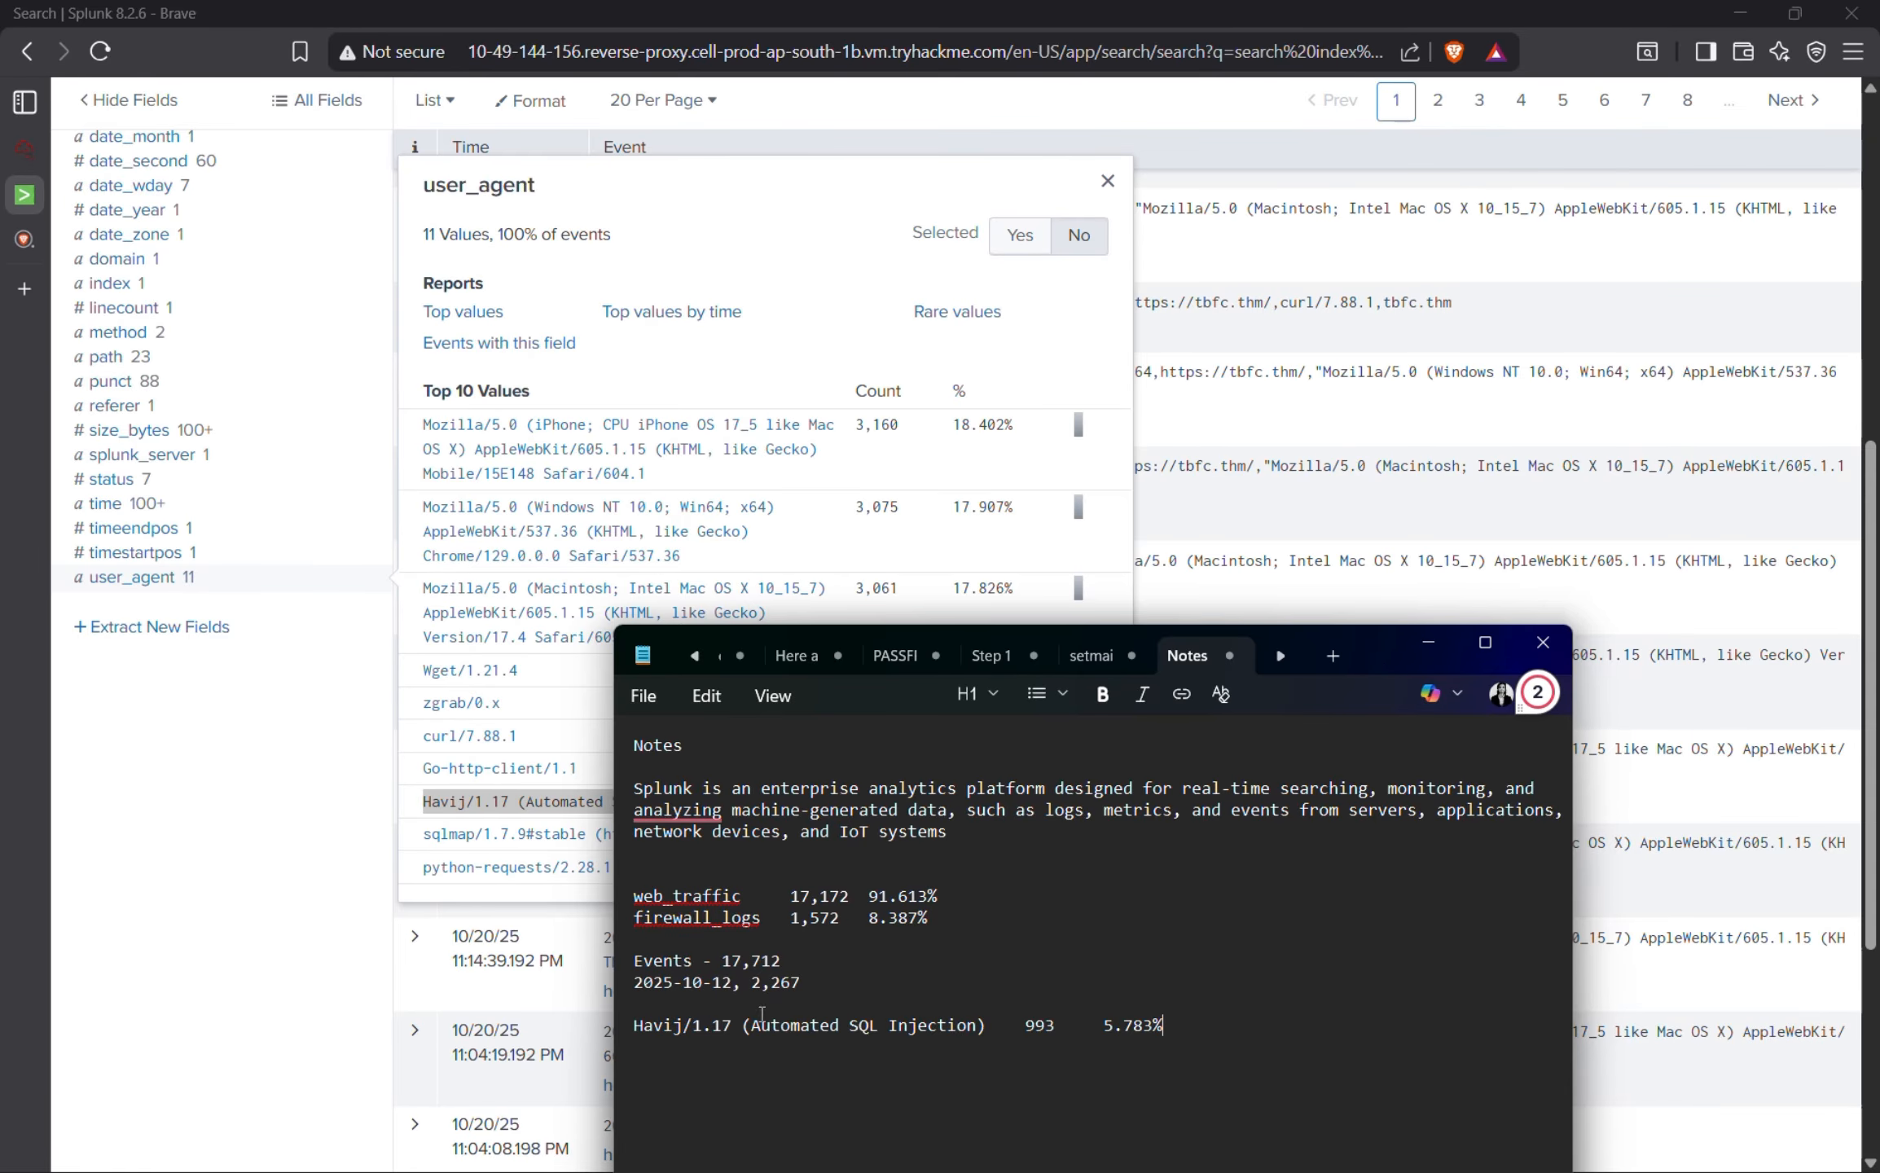
pyautogui.moveTo(1378, 638); pyautogui.dragTo(1270, 579)
# Search the web for what is havij in a new browser tab and read the answer about the tool.
pyautogui.click(26, 288)
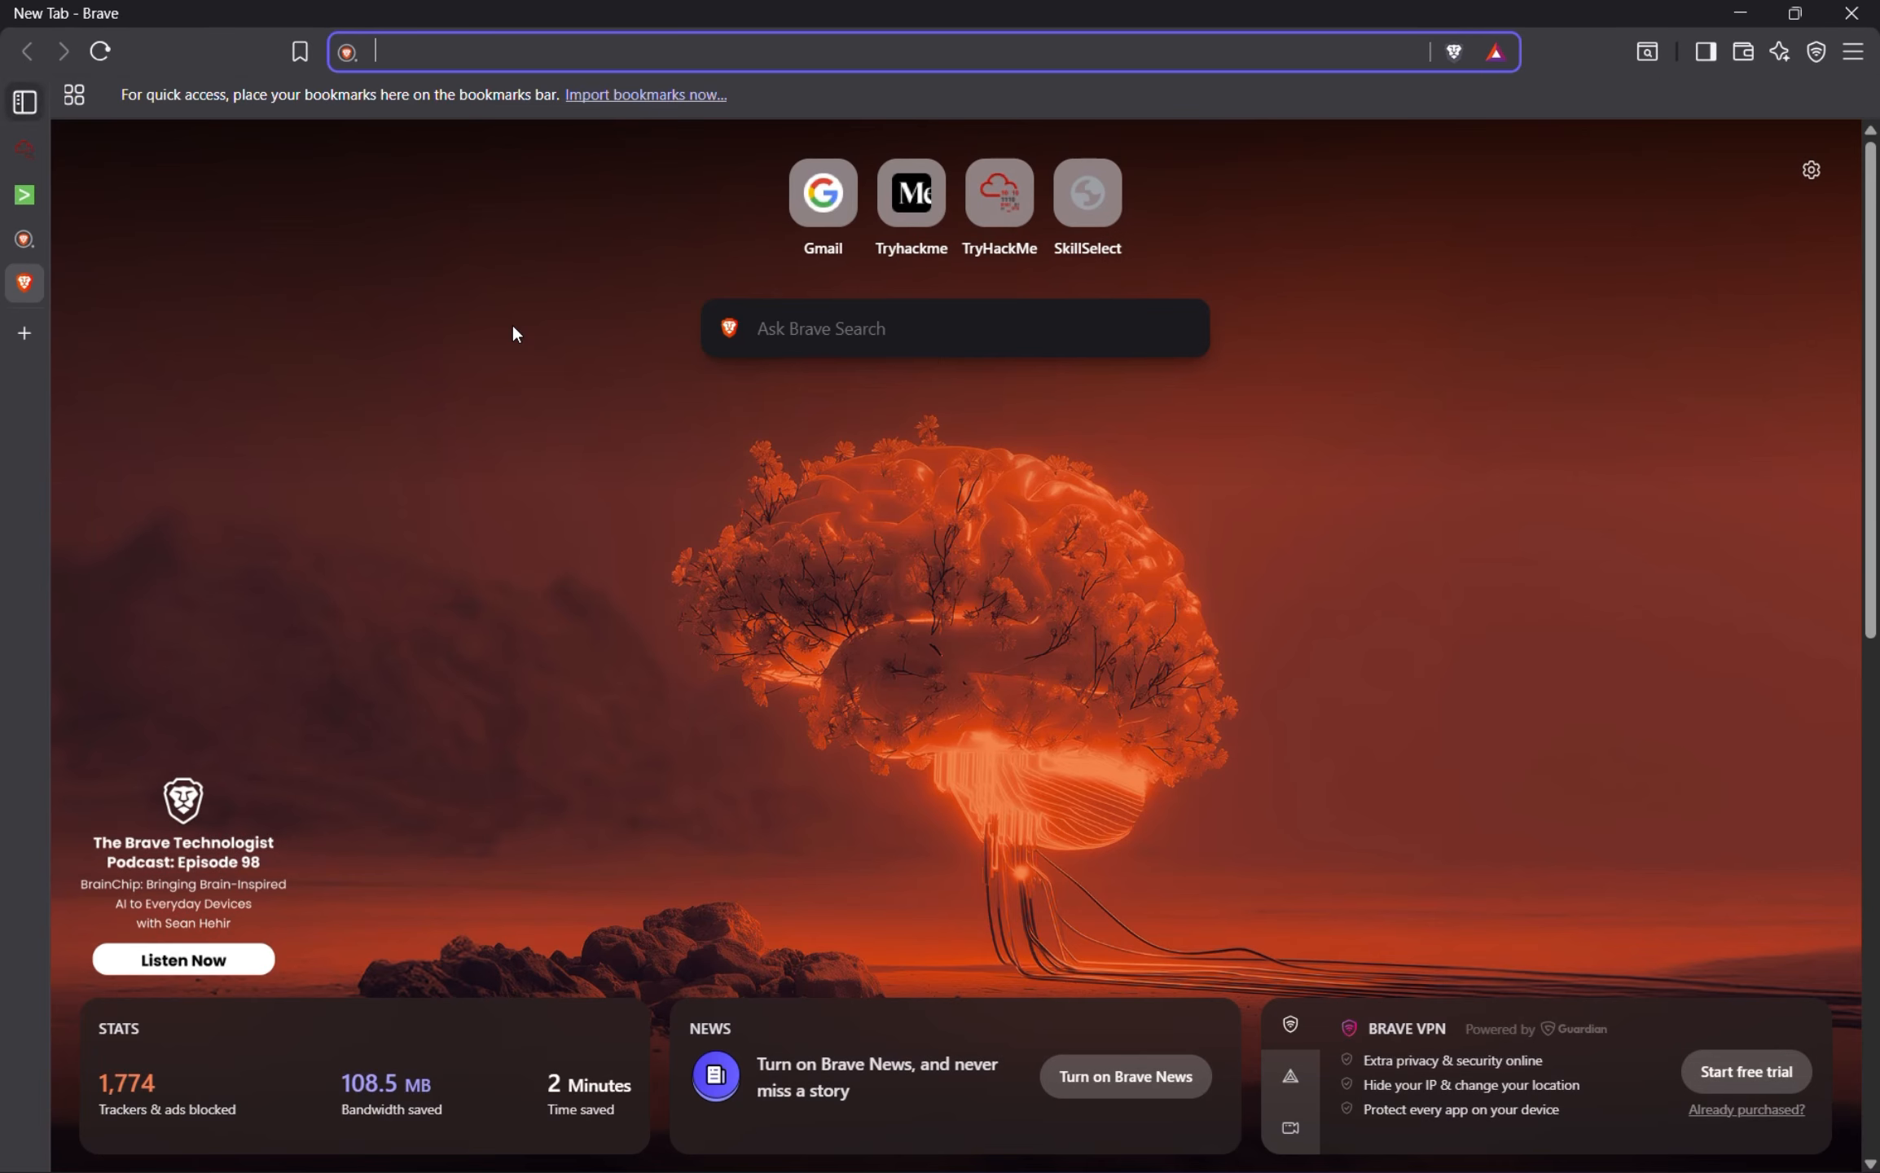
pyautogui.write('ha')
pyautogui.press('BackSpace')
pyautogui.press('BackSpace')
pyautogui.write('wh')
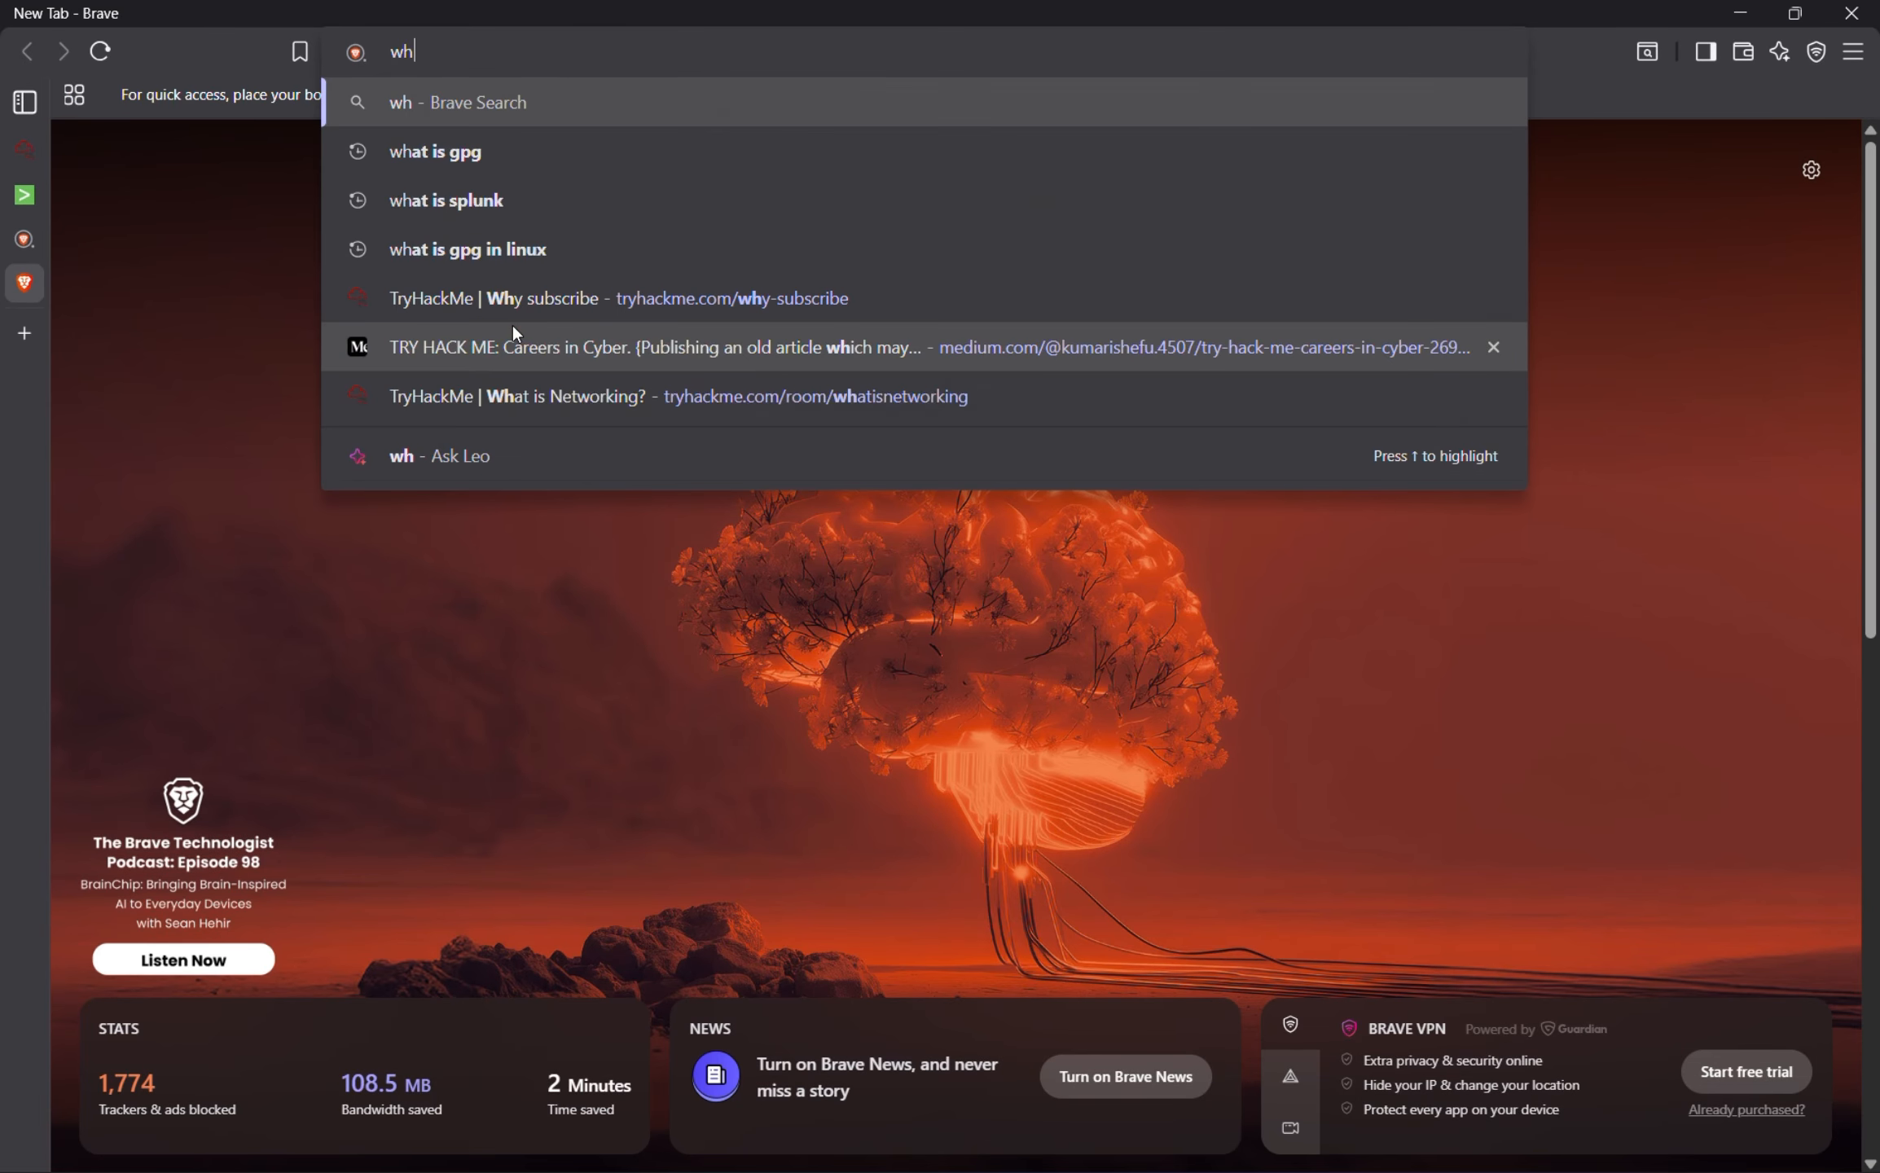
pyautogui.write('at is havij')
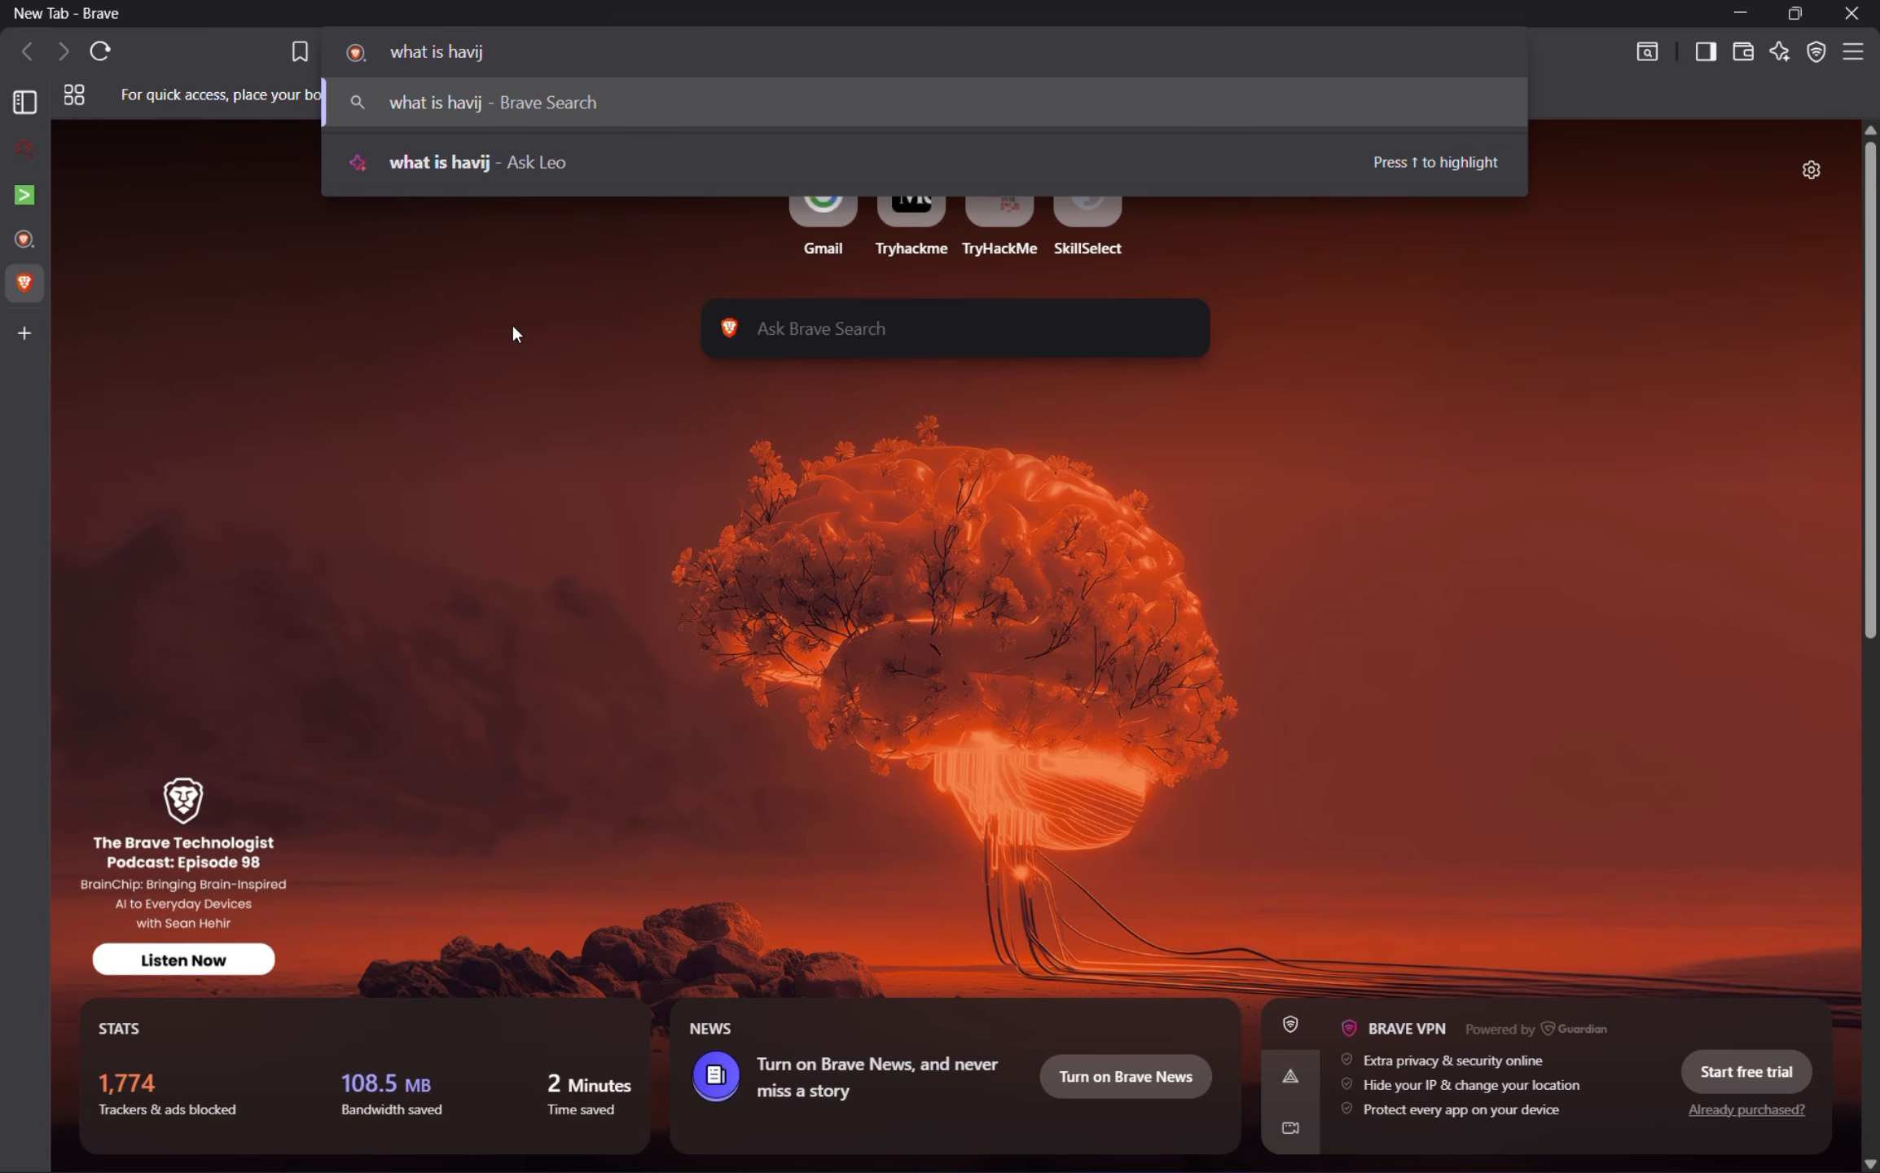
pyautogui.press('Return')
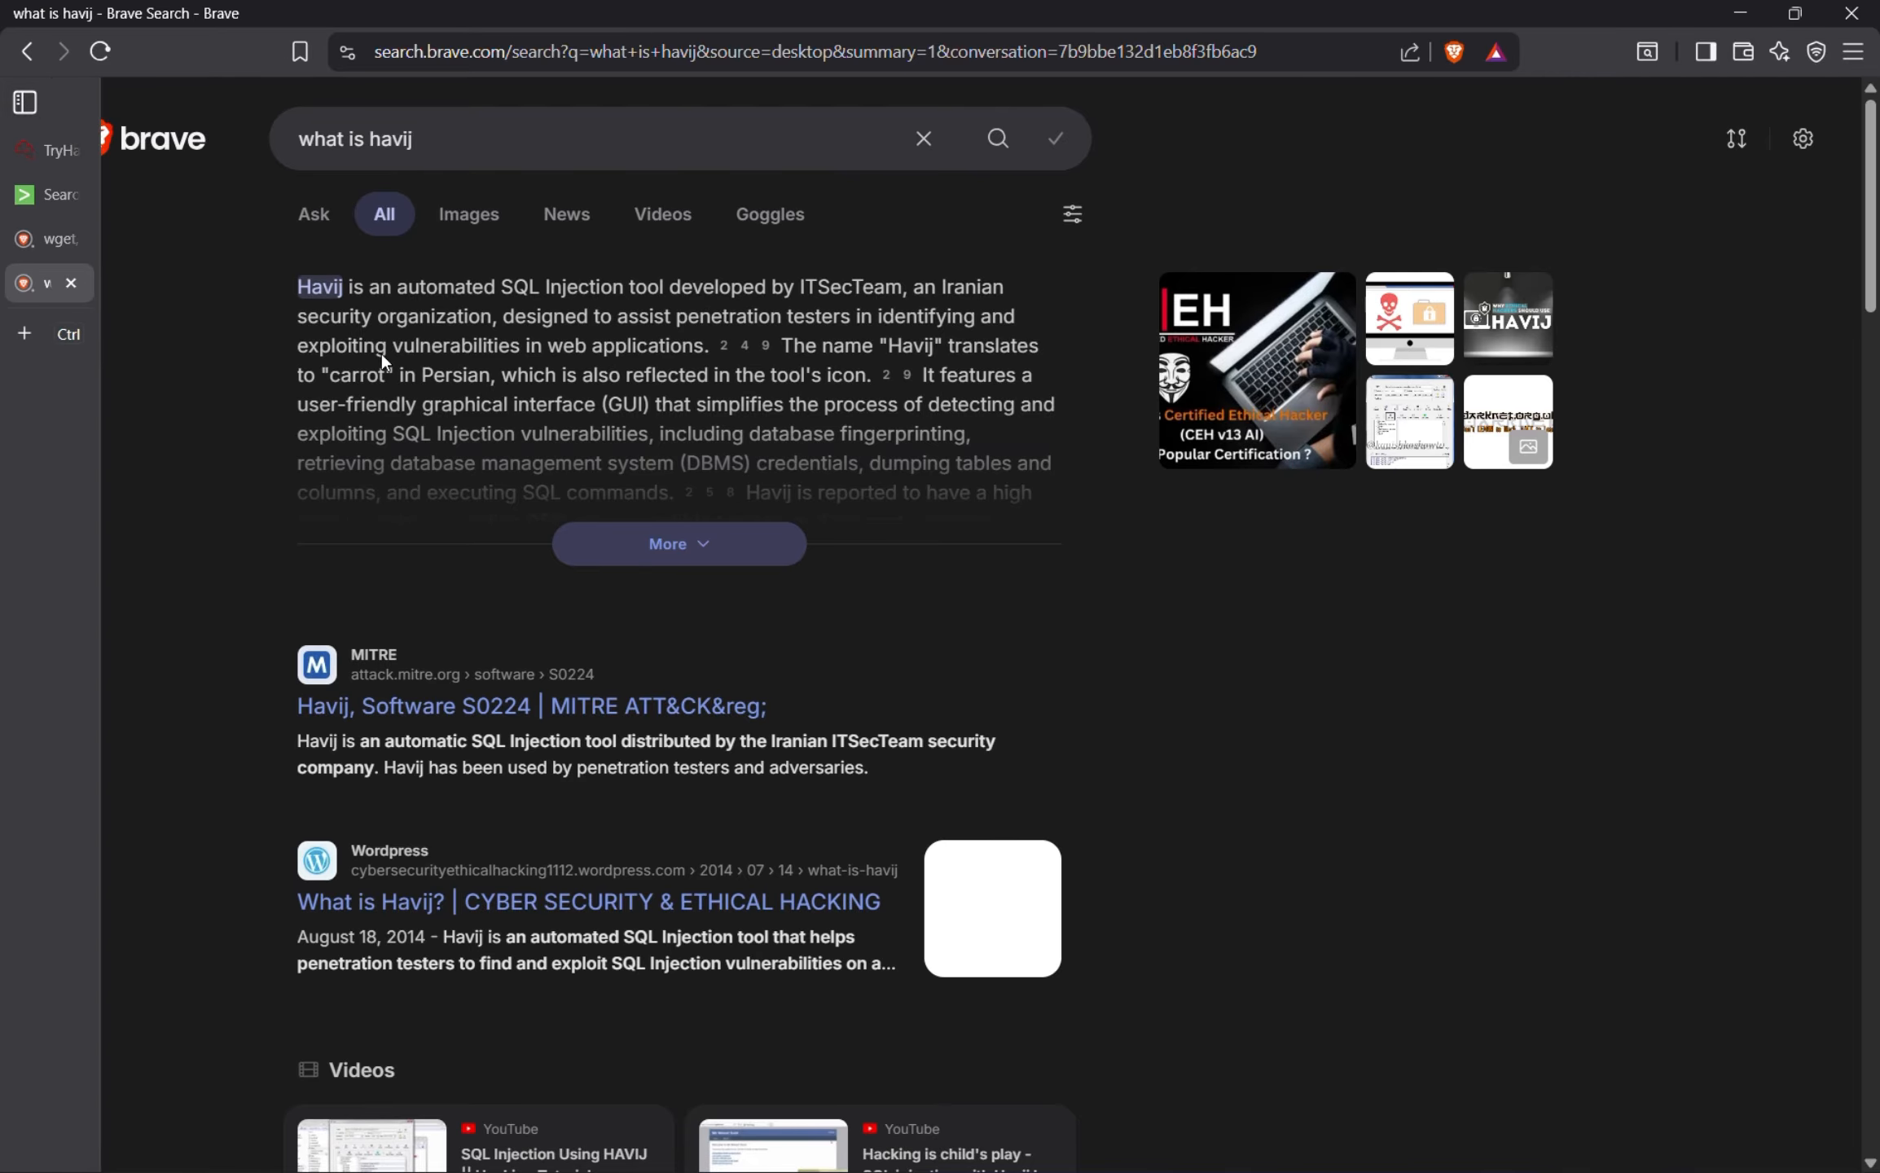
# Replace the wget,zgrab,curl,havij web search with what is zgarb, and extend the query with in cyber.
pyautogui.click(20, 242)
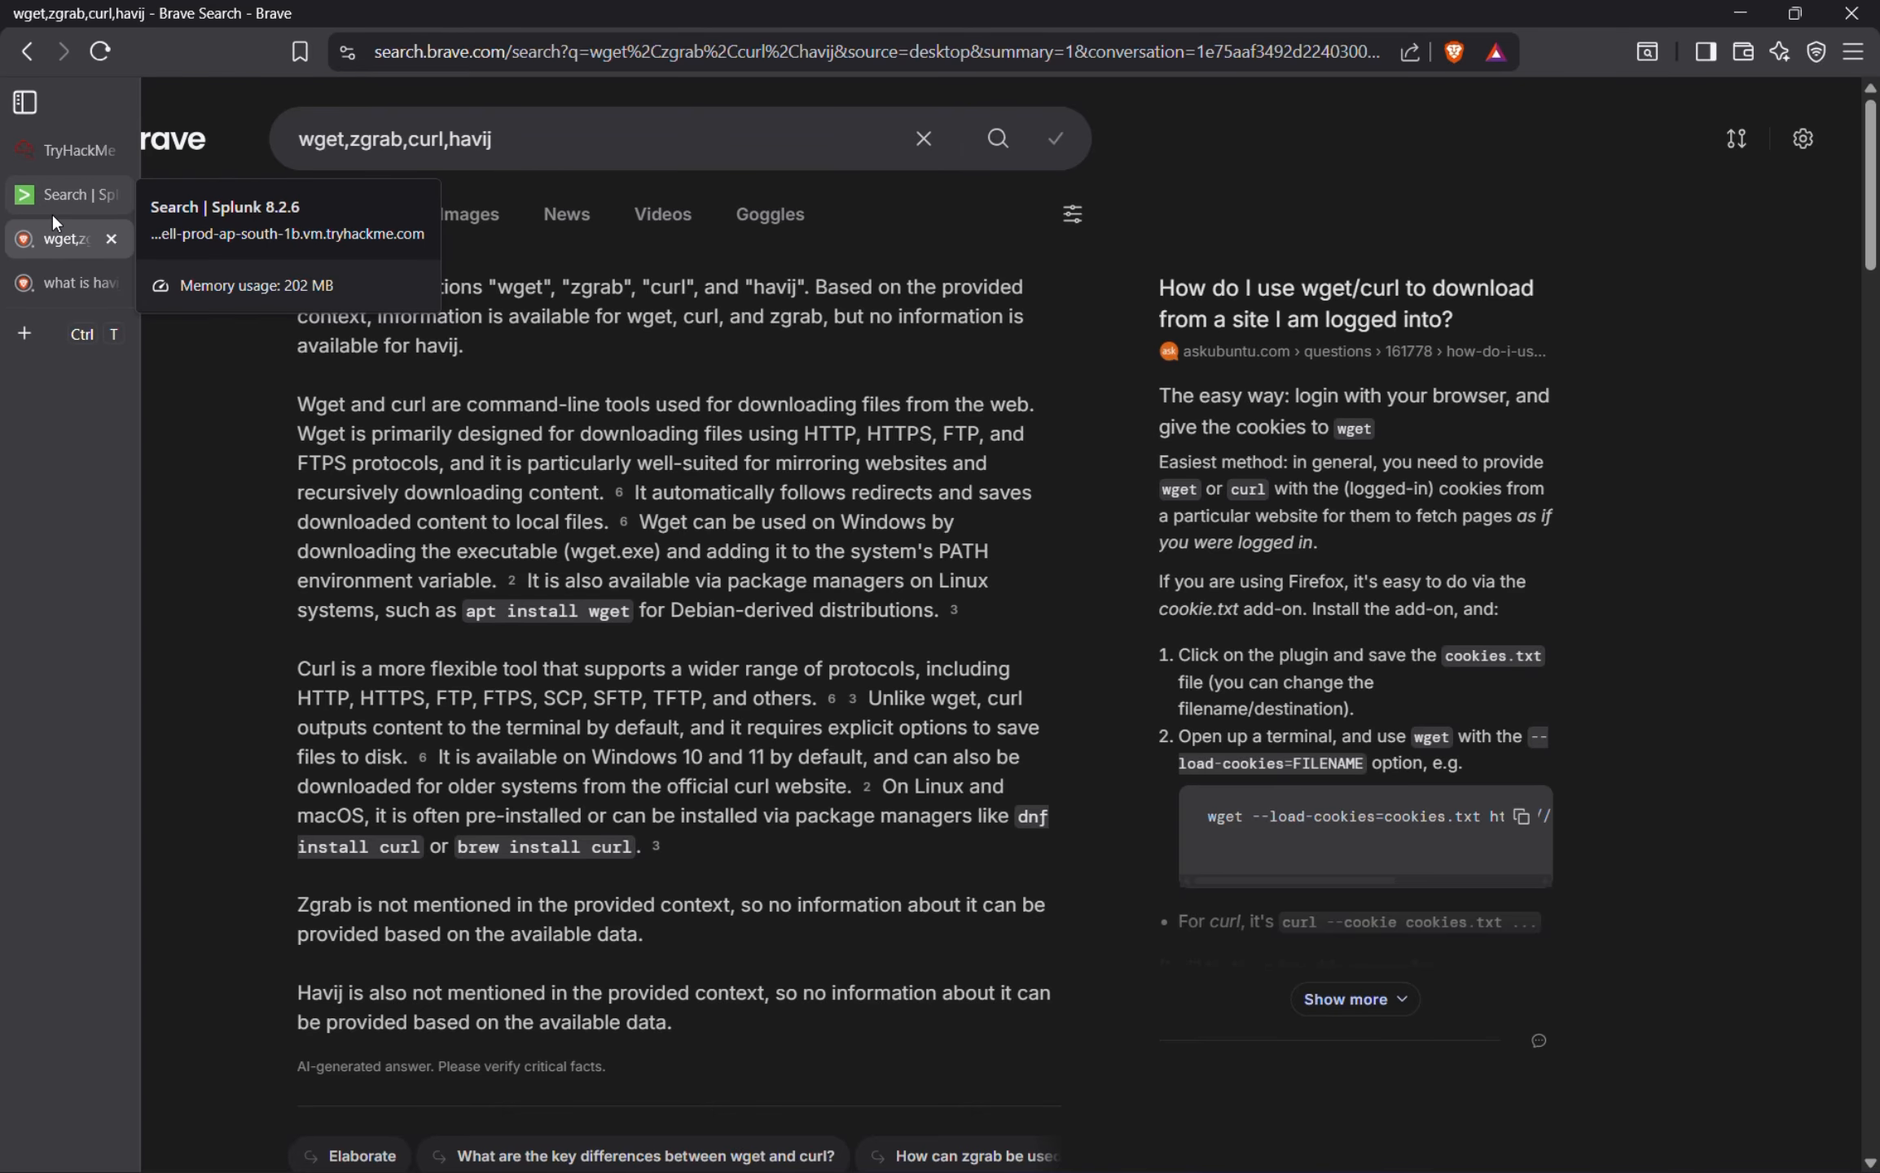
pyautogui.moveTo(586, 137); pyautogui.dragTo(247, 170)
pyautogui.press('BackSpace')
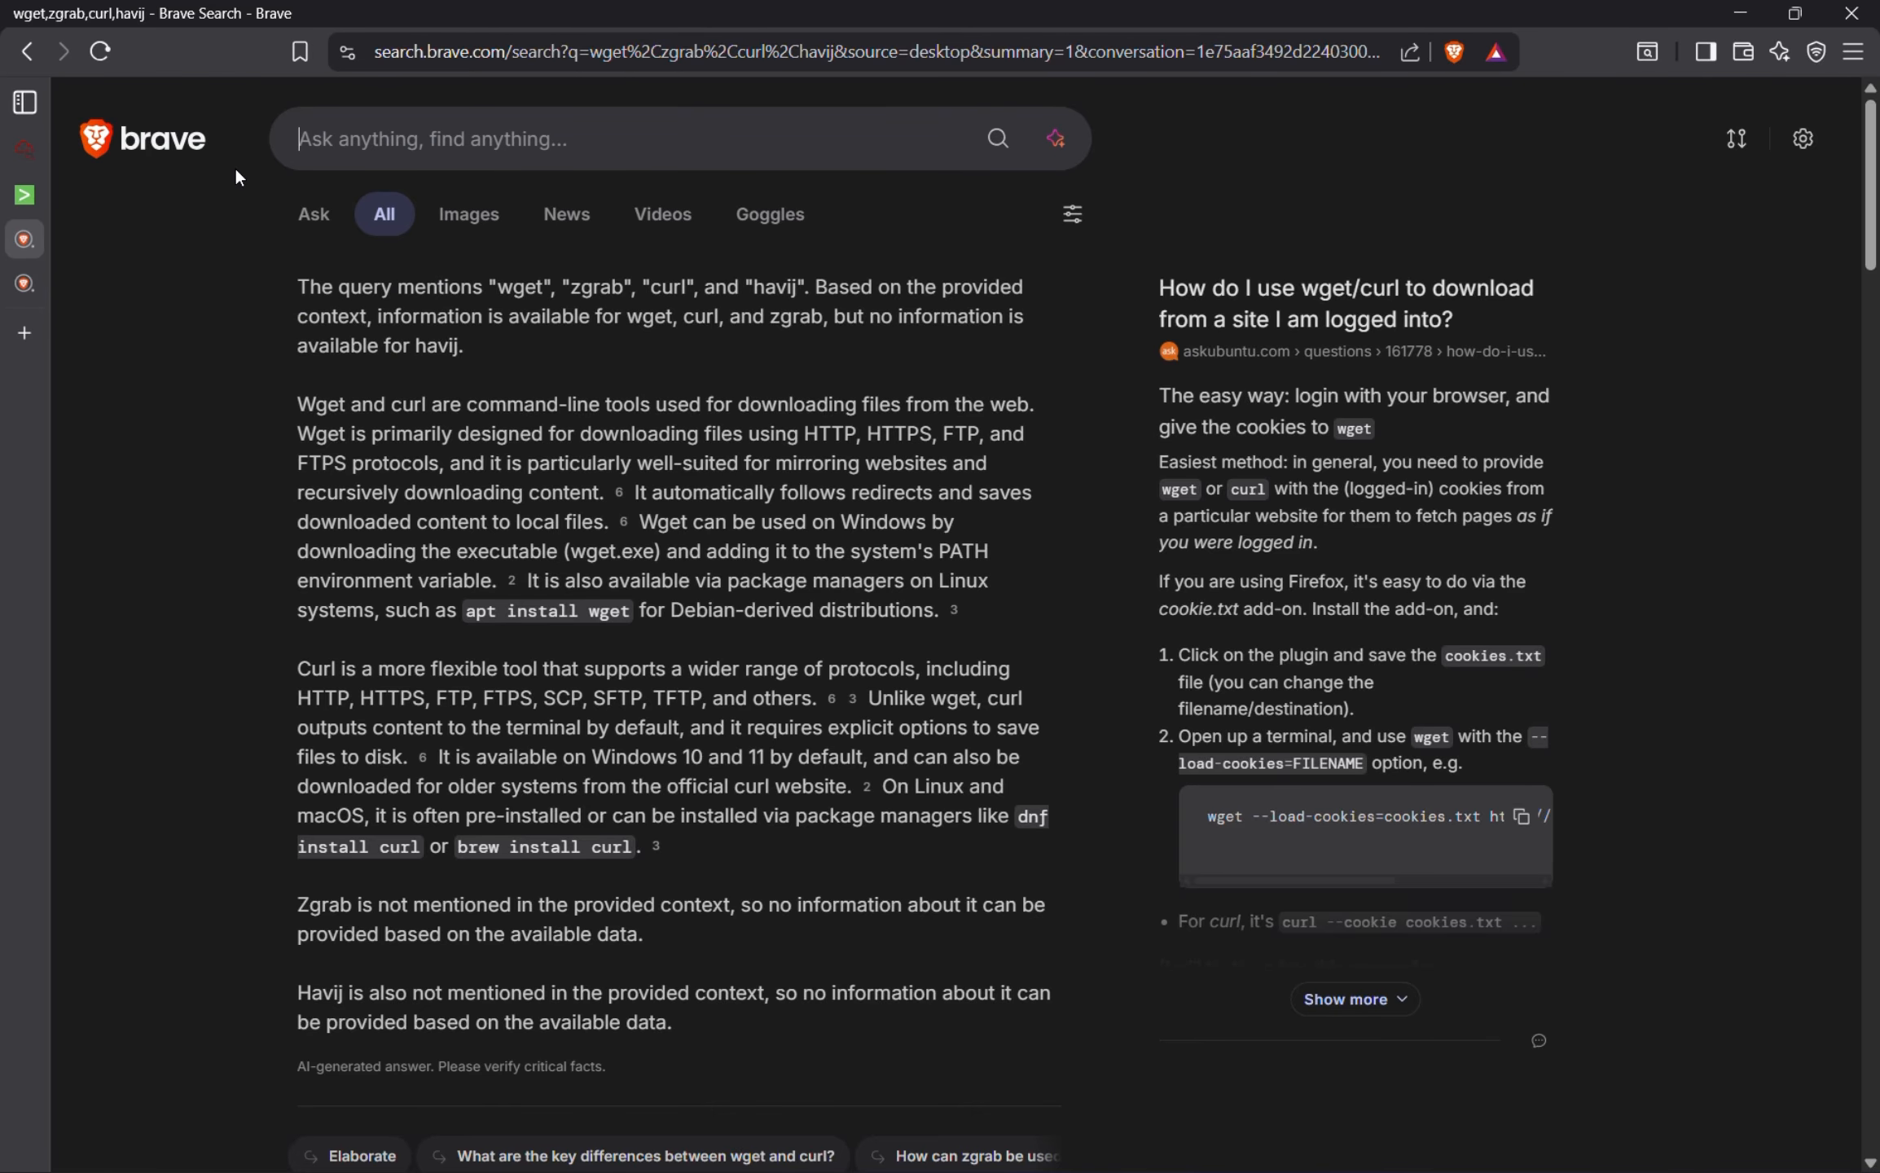
pyautogui.write('what is ')
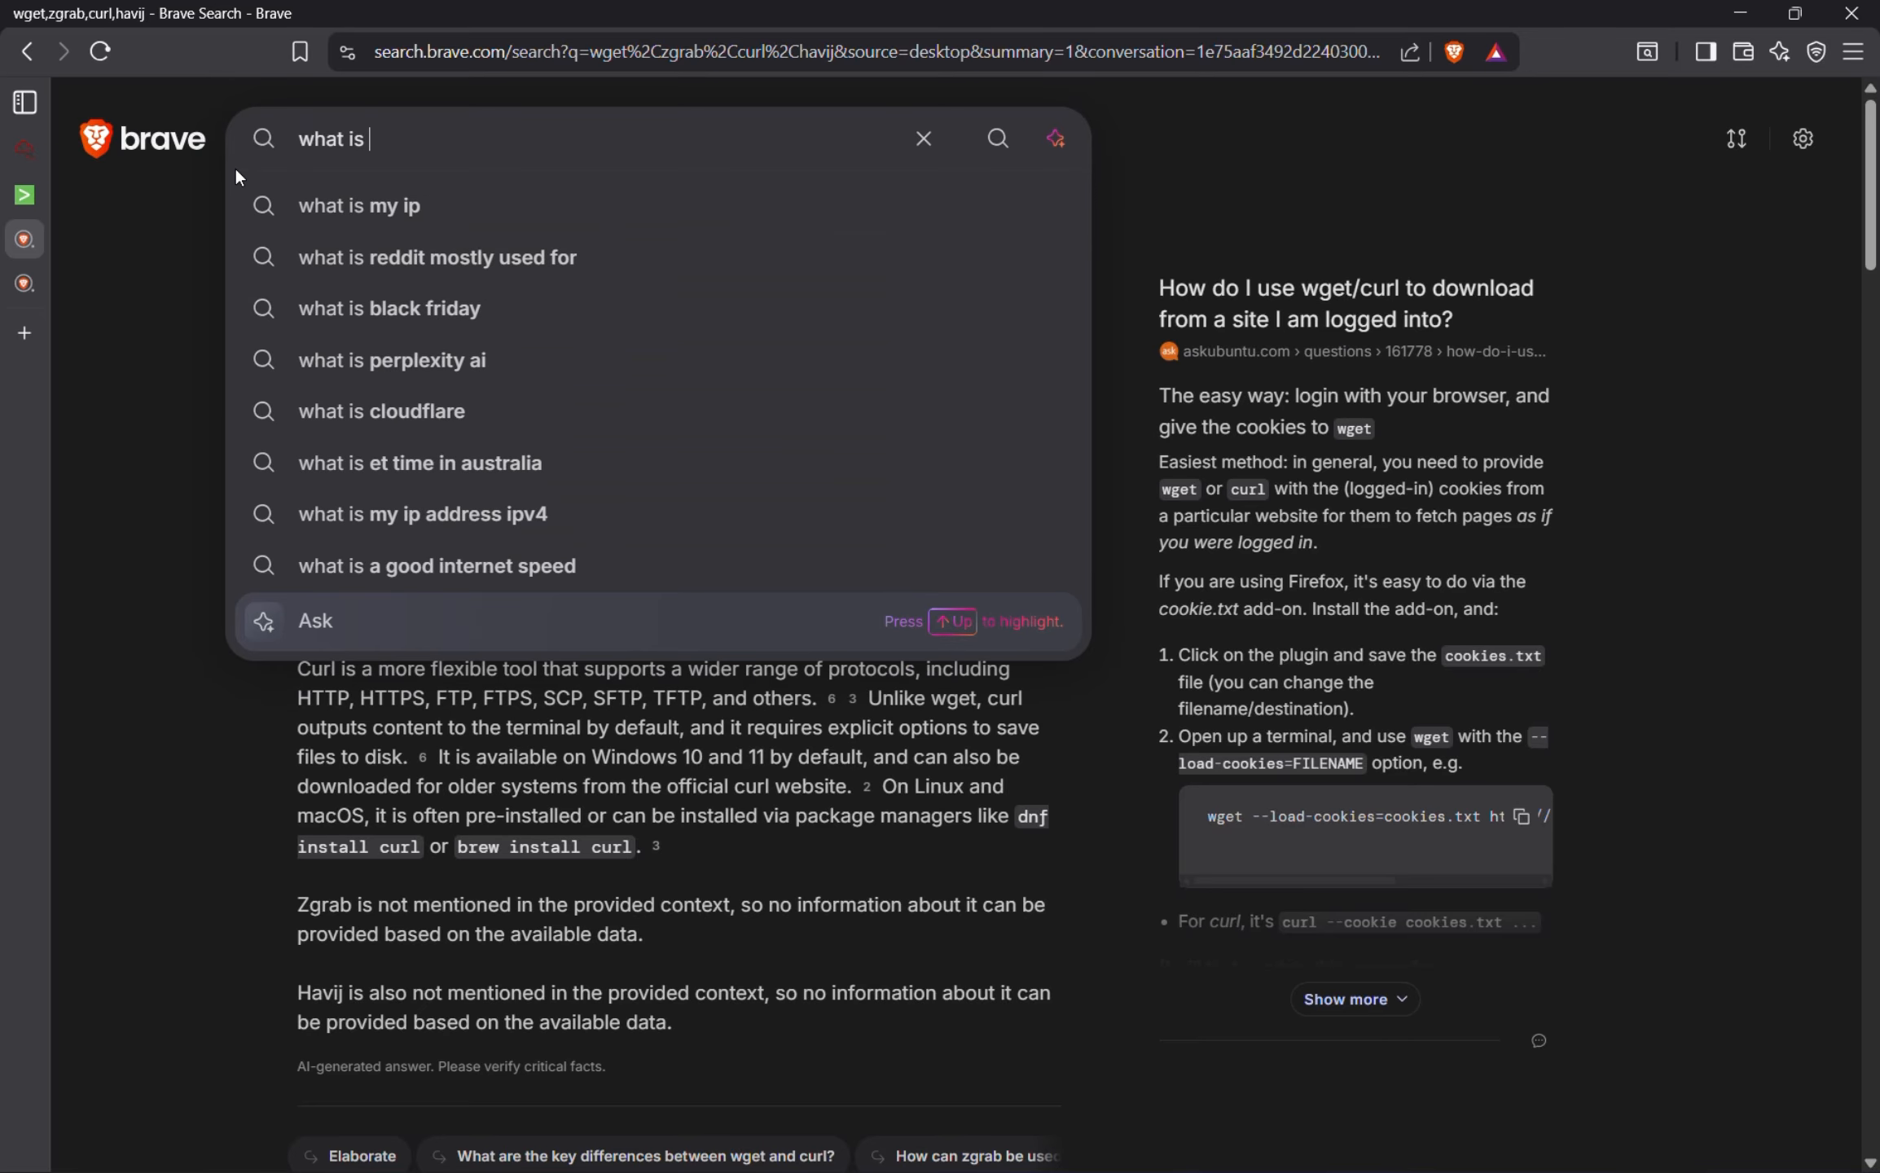
pyautogui.write('zgarb')
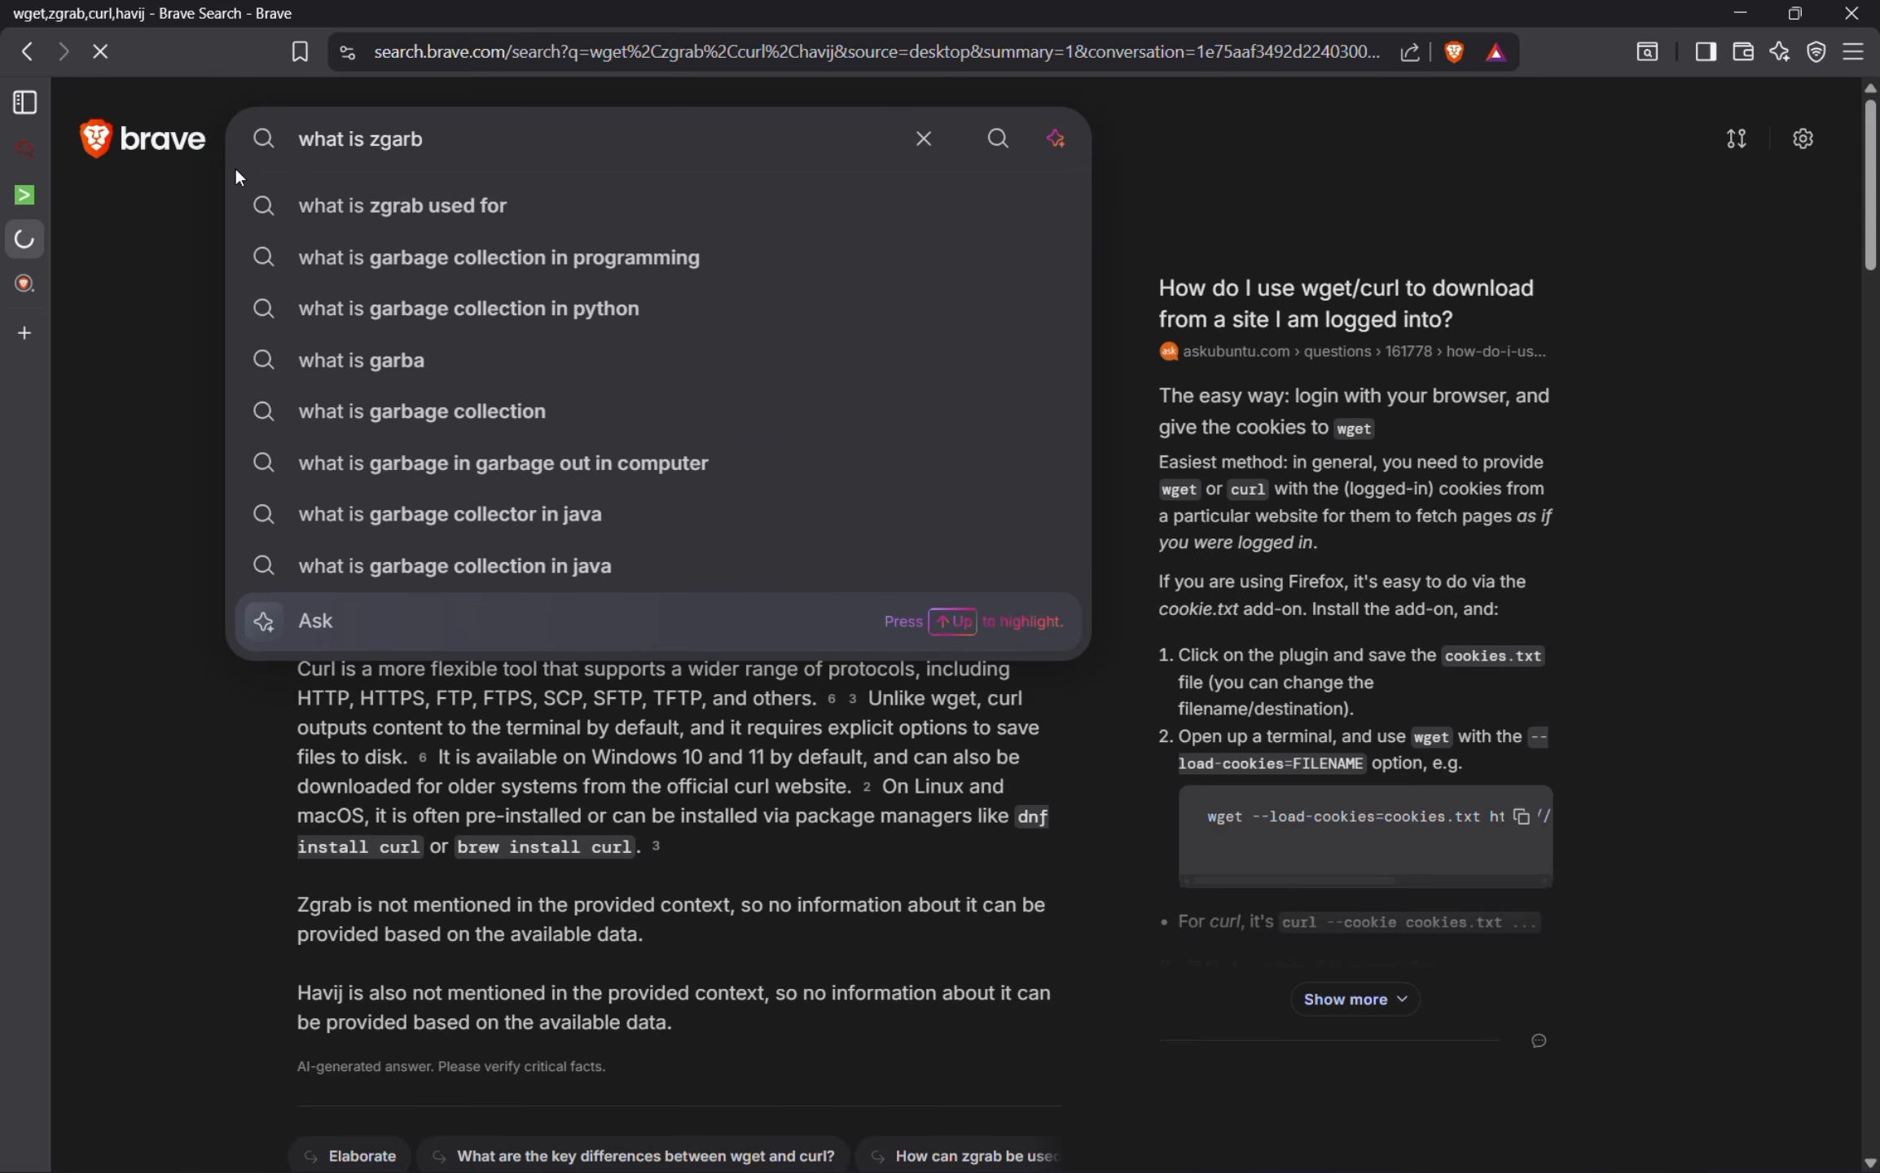
pyautogui.press('Return')
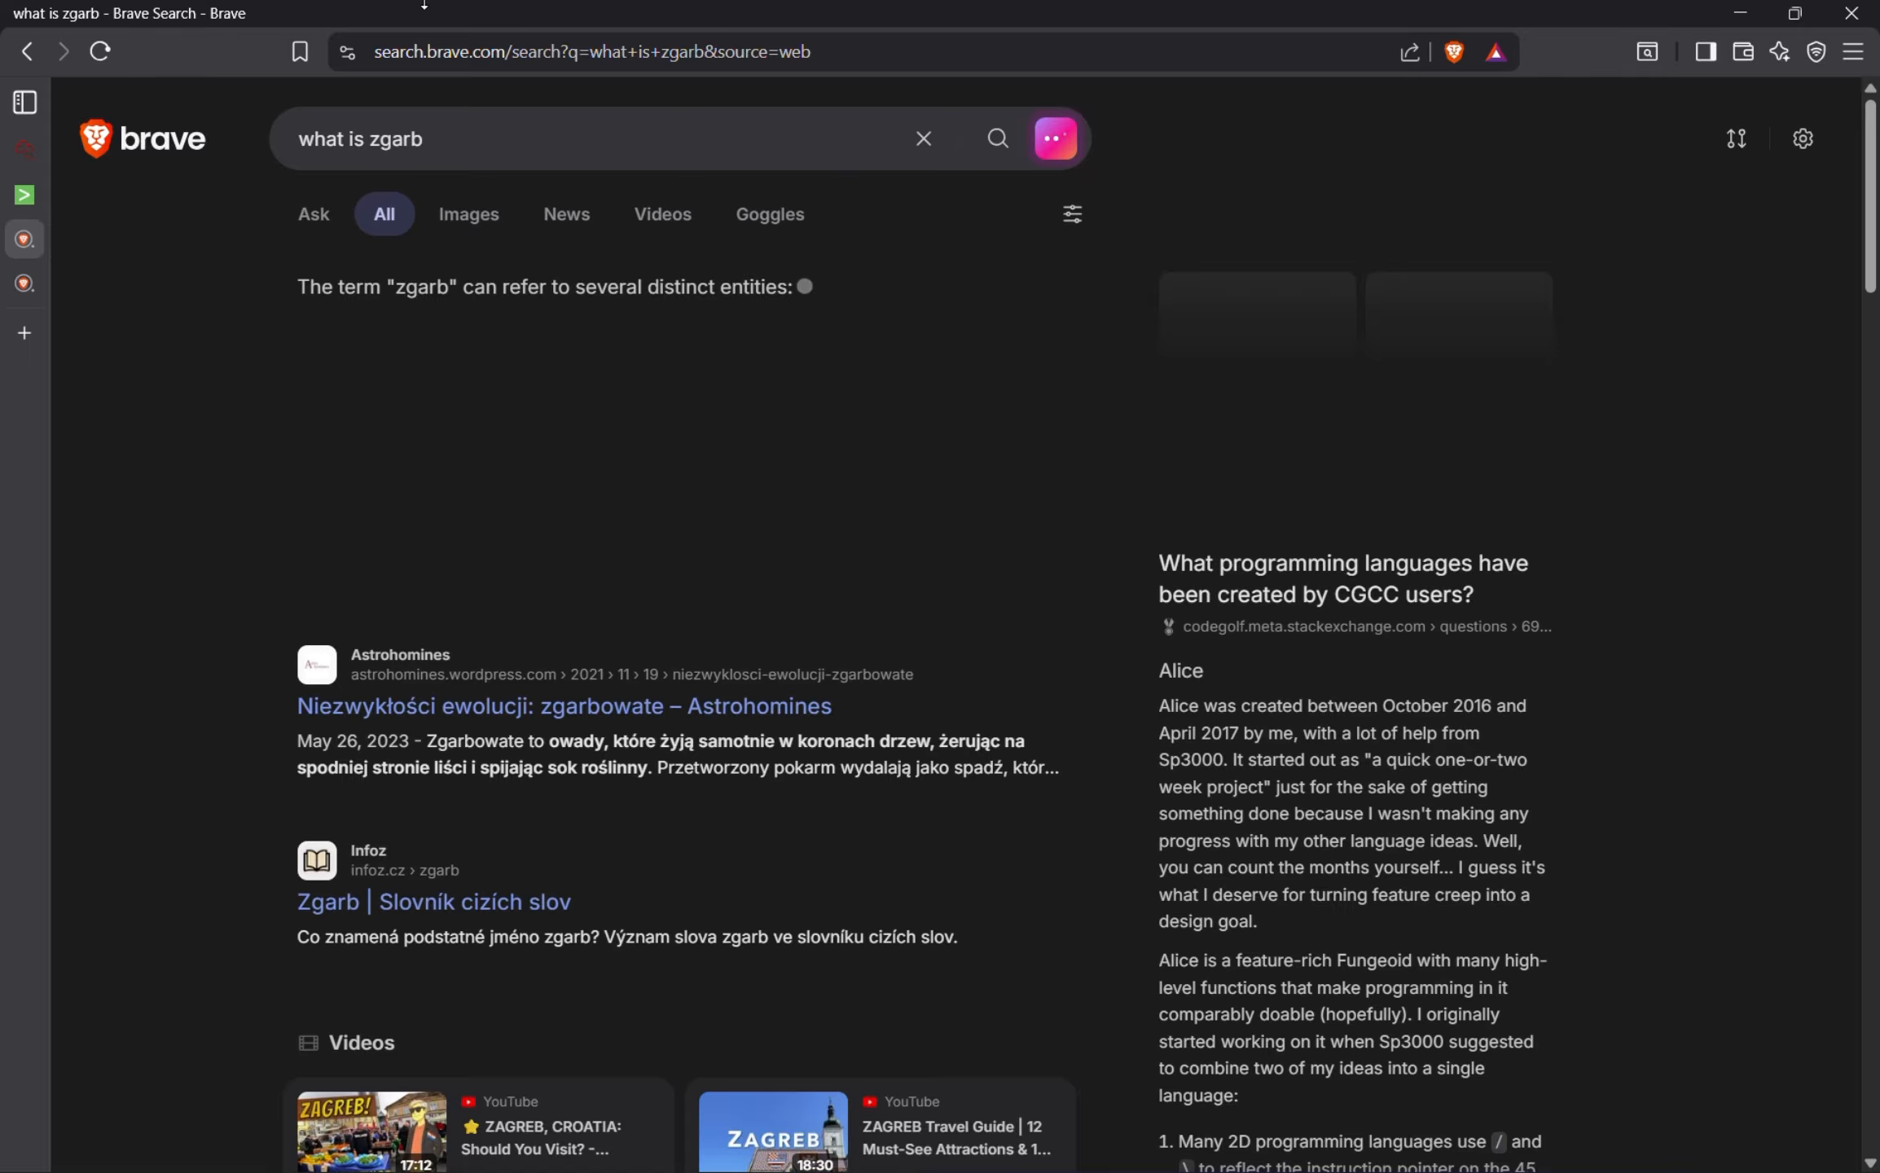
pyautogui.click(523, 131)
pyautogui.write('in cyber')
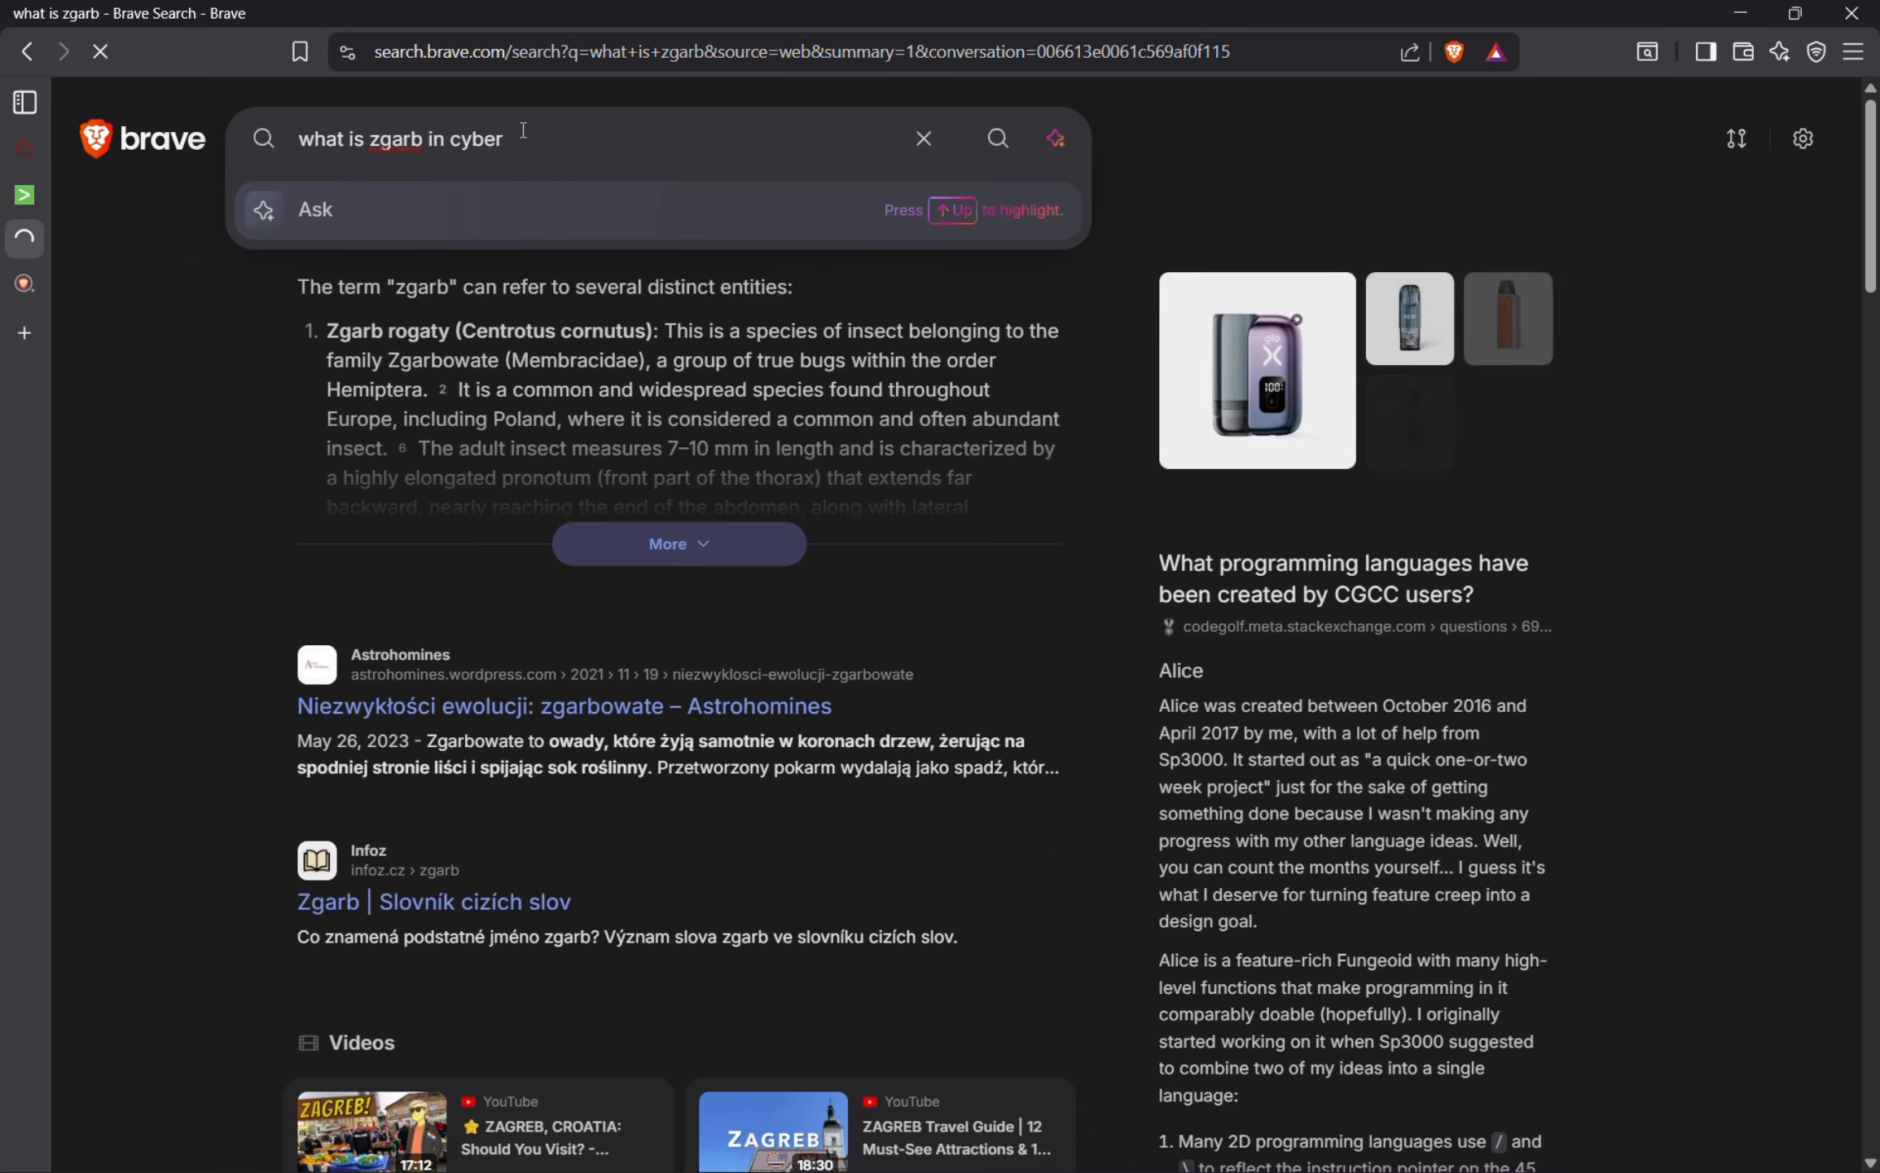
pyautogui.press('Return')
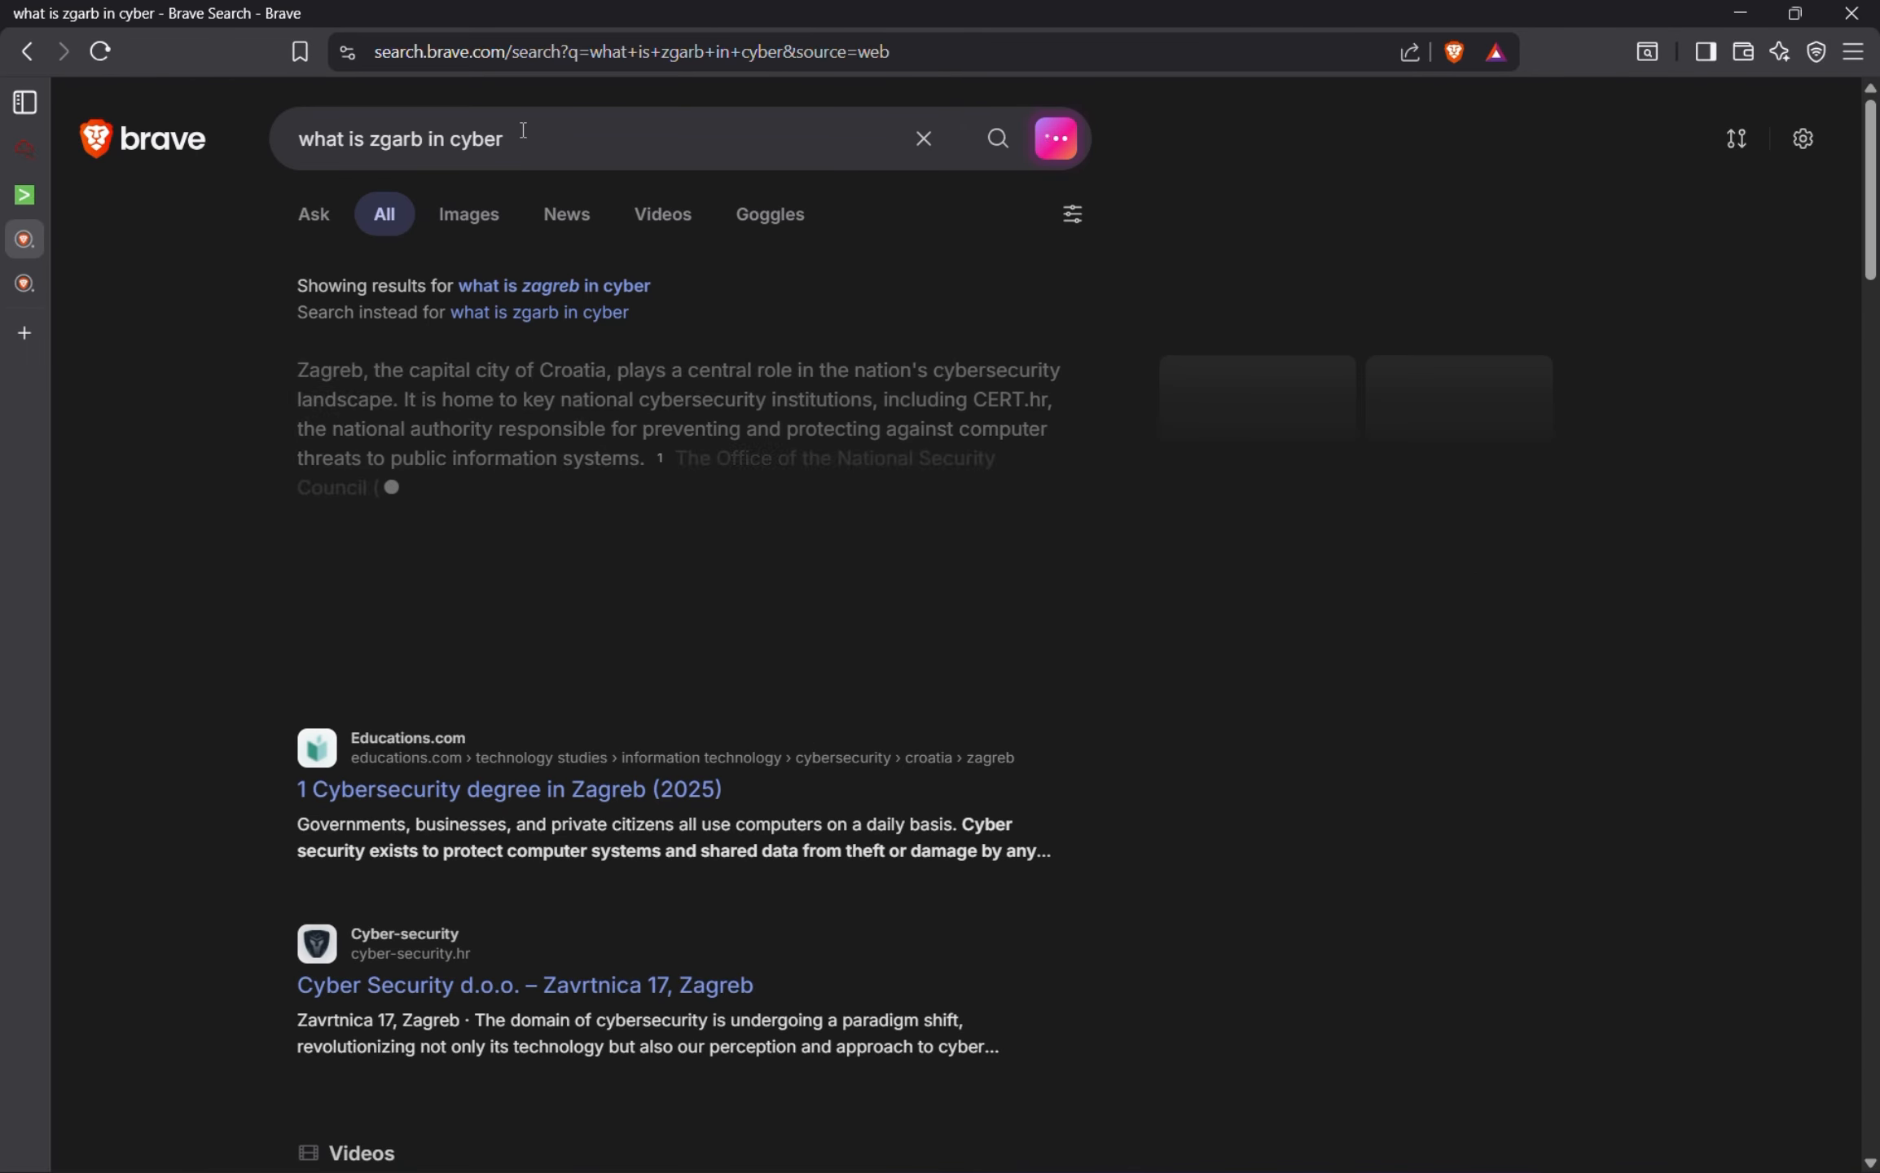
# Correct the misspelled tool name so the query reads what is zgrab in cyber, and read the answer's ZGrab description.
pyautogui.click(395, 140)
pyautogui.press('BackSpace')
pyautogui.write('e')
pyautogui.press('Return')
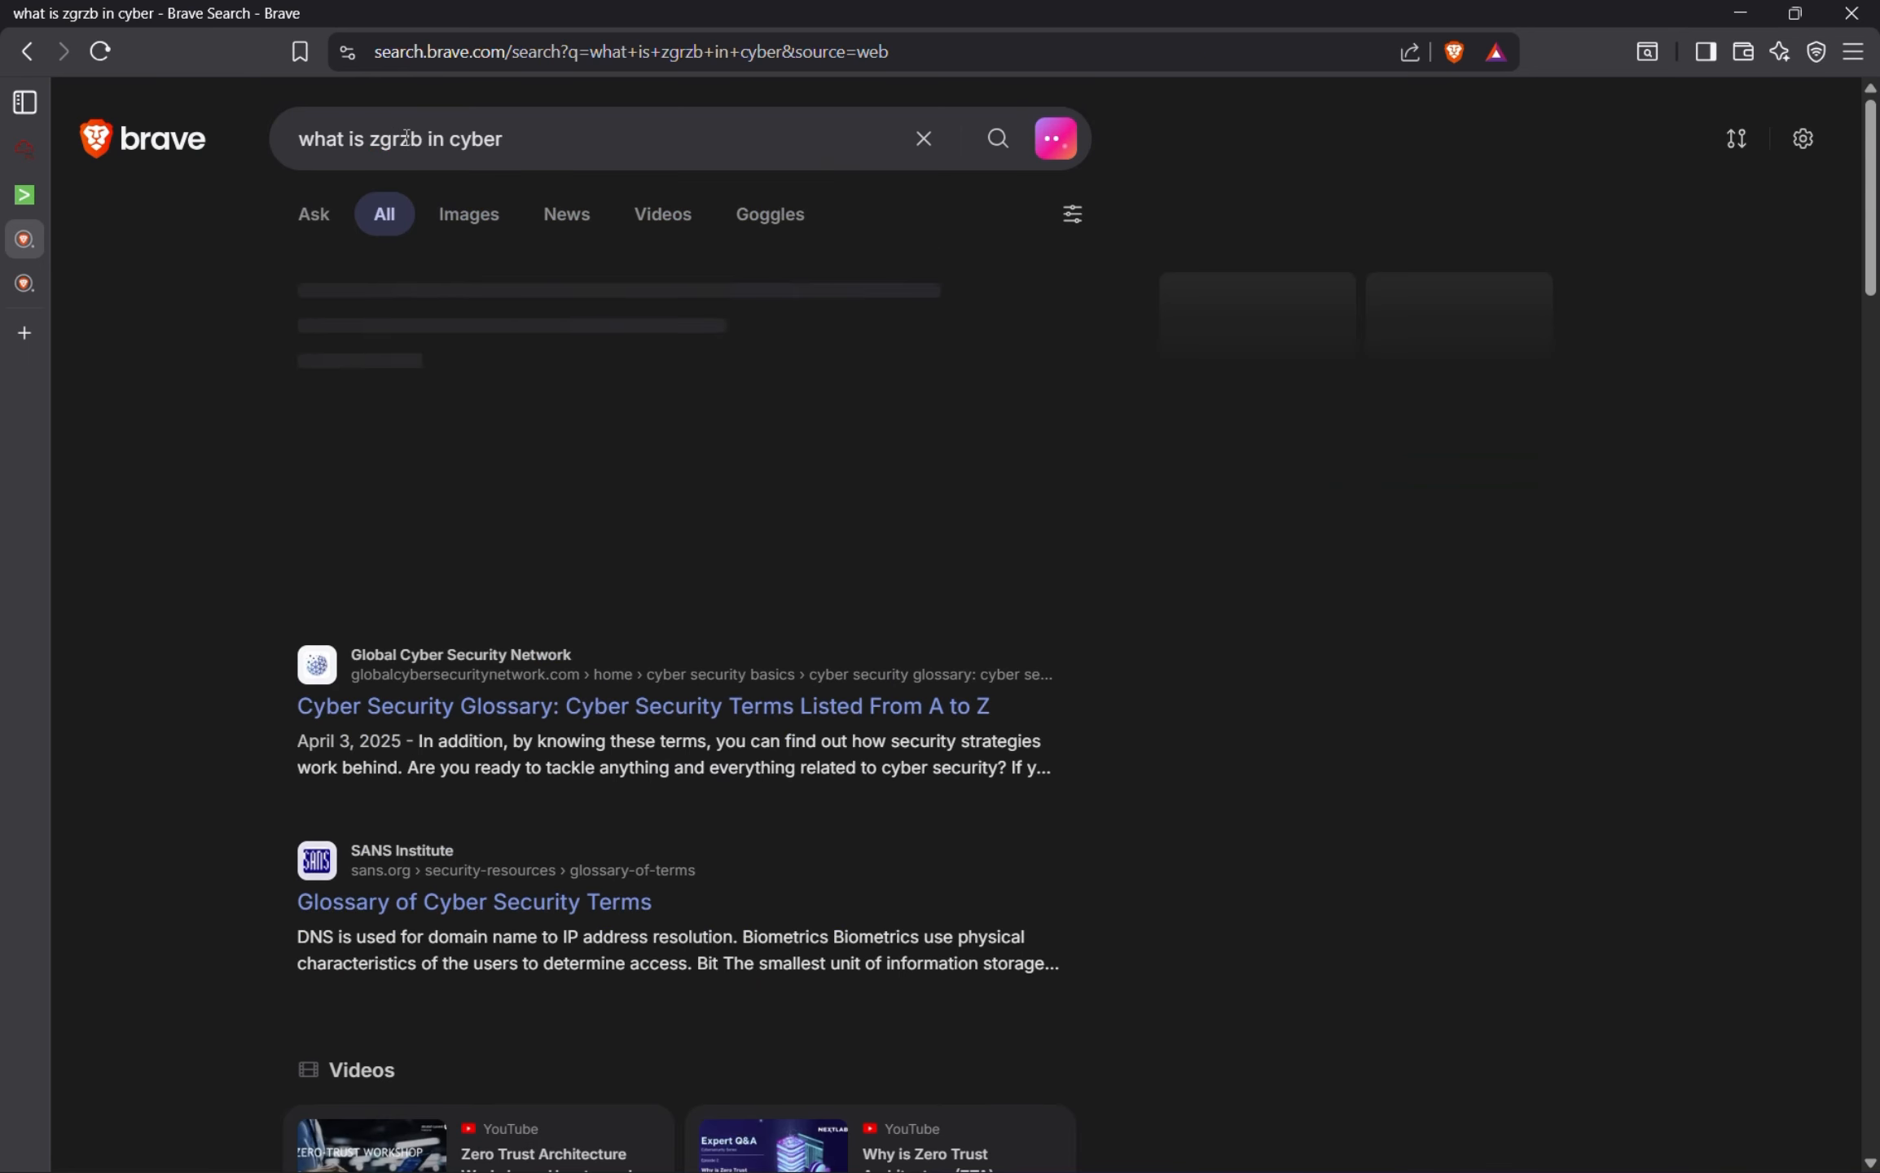
pyautogui.click(429, 137)
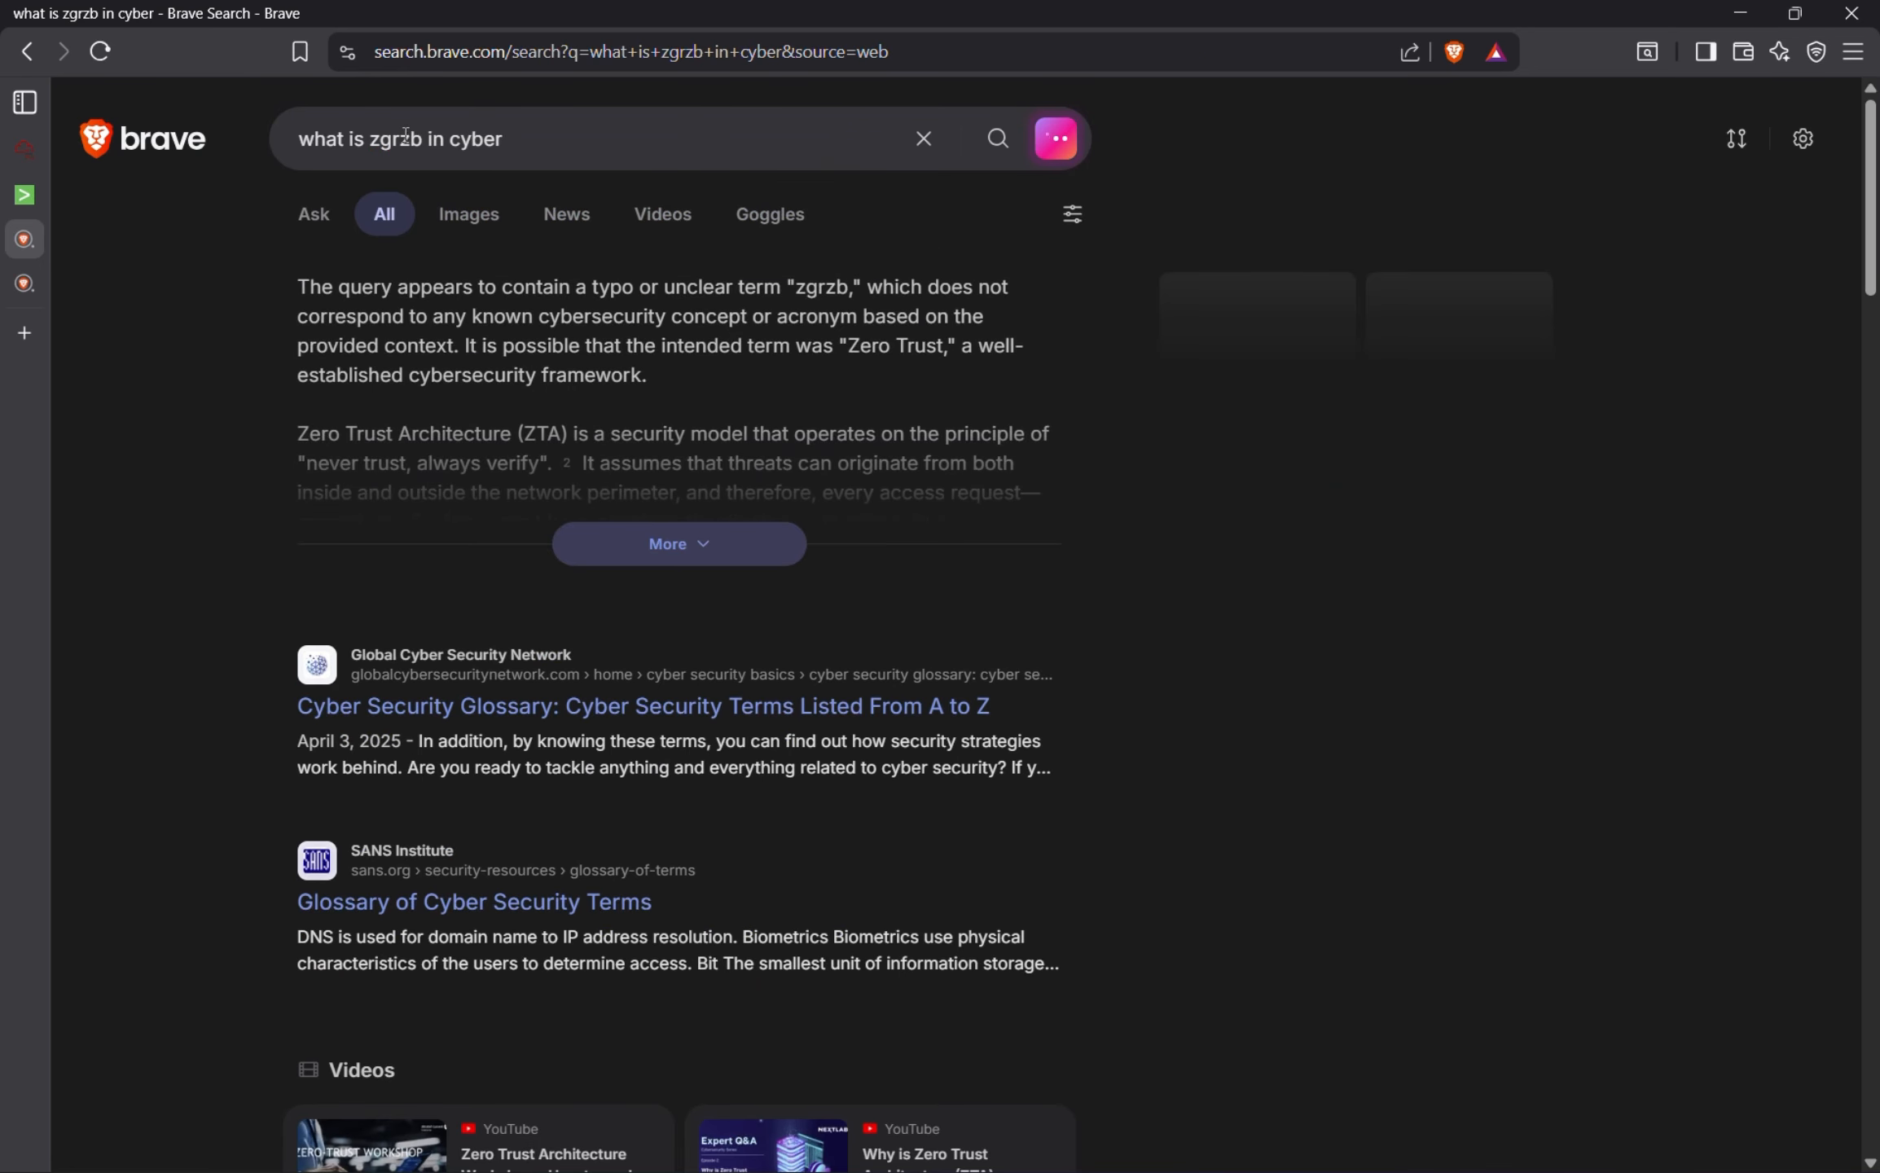
pyautogui.press('BackSpace')
pyautogui.write('a')
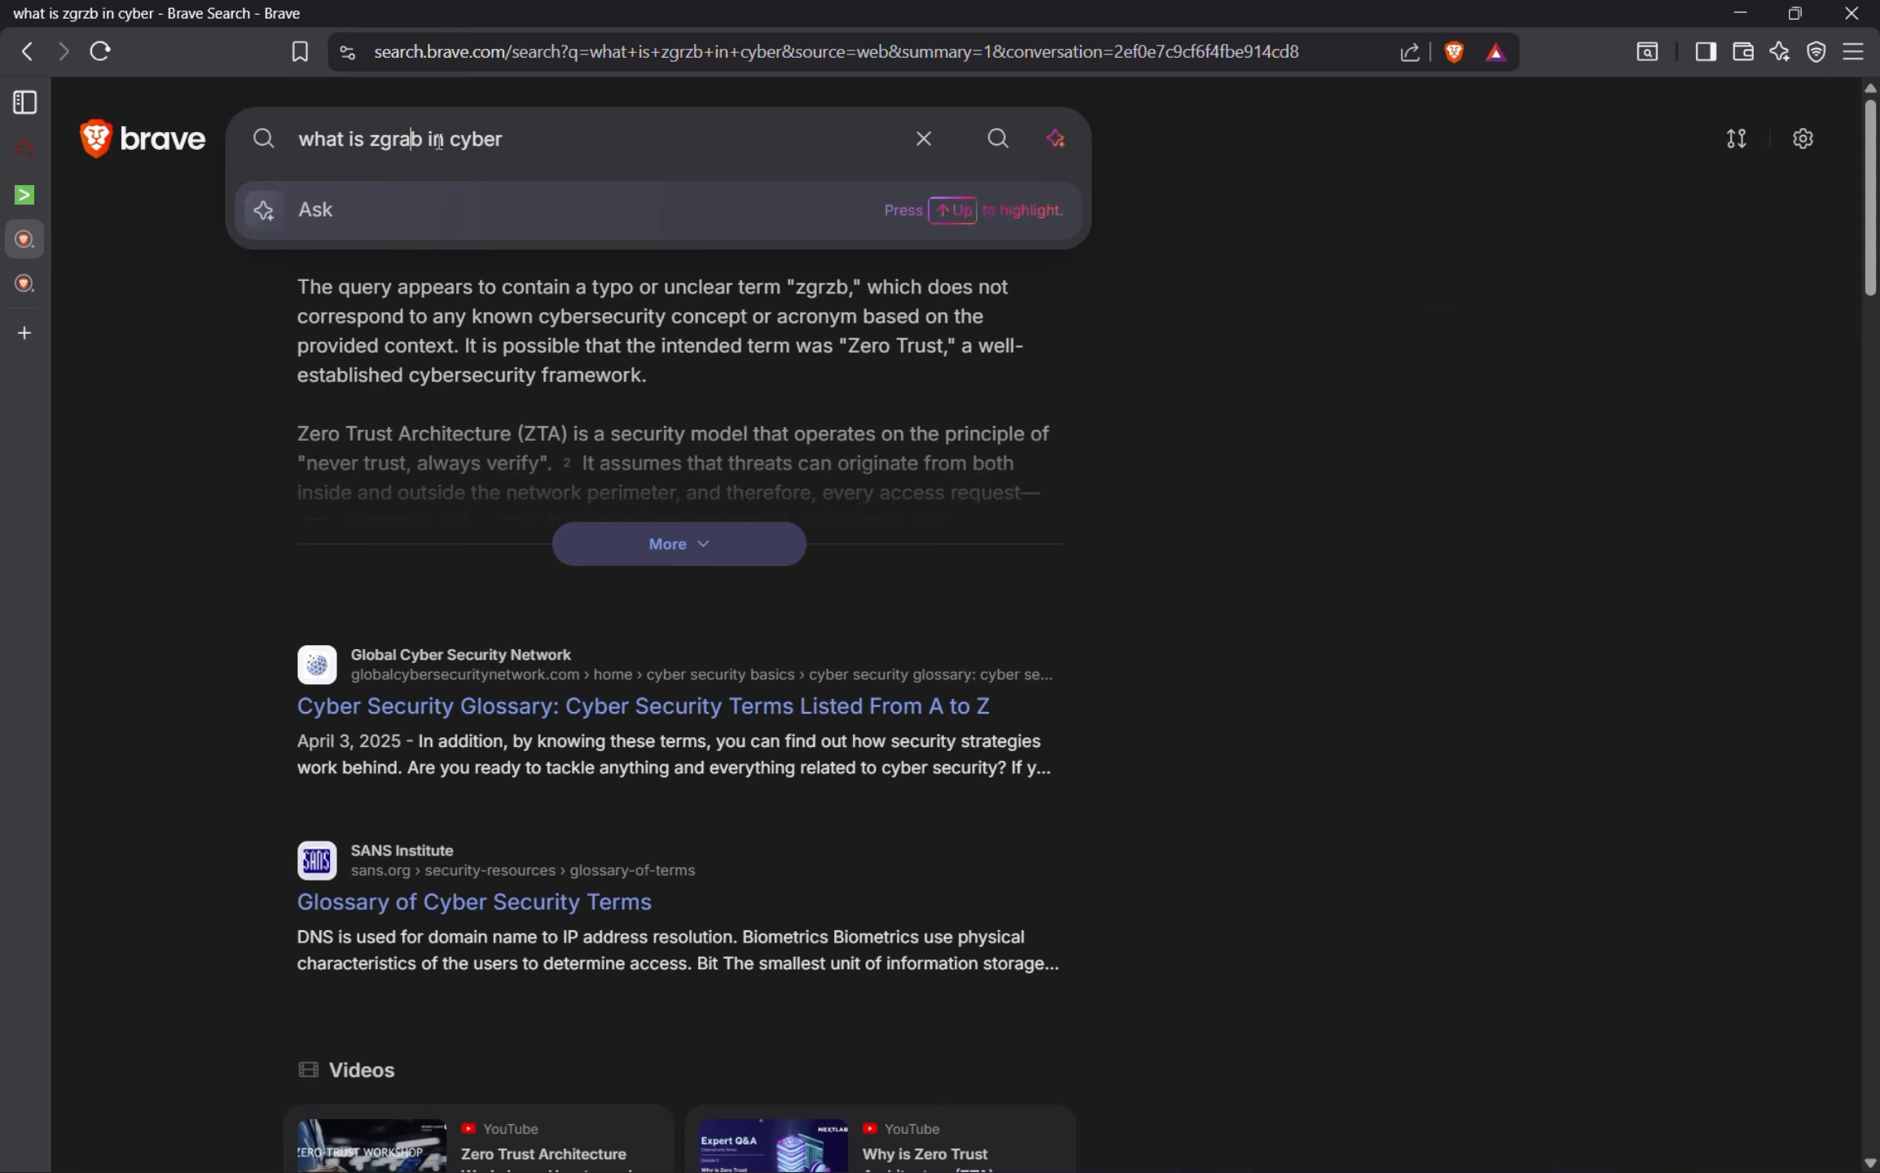
pyautogui.press('Return')
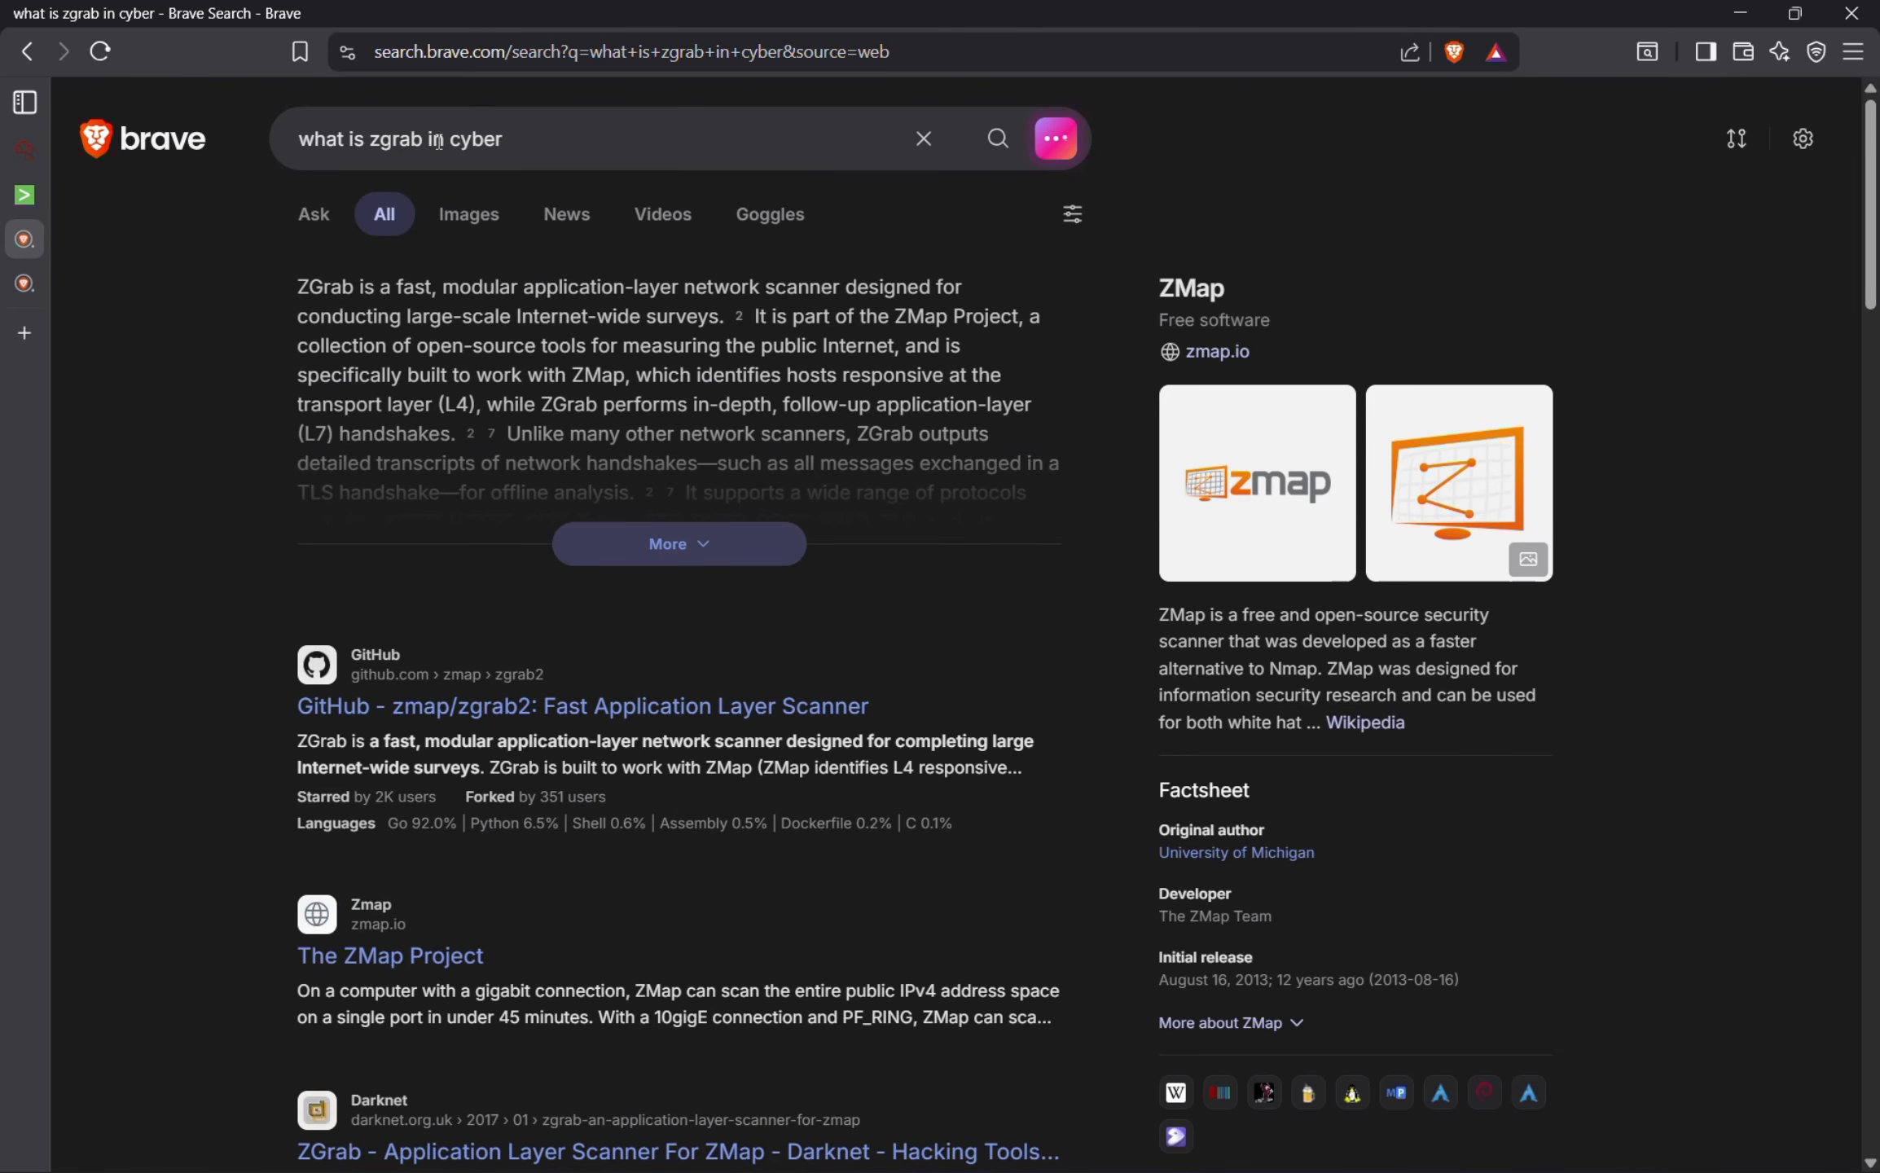
pyautogui.moveTo(379, 287); pyautogui.dragTo(731, 316)
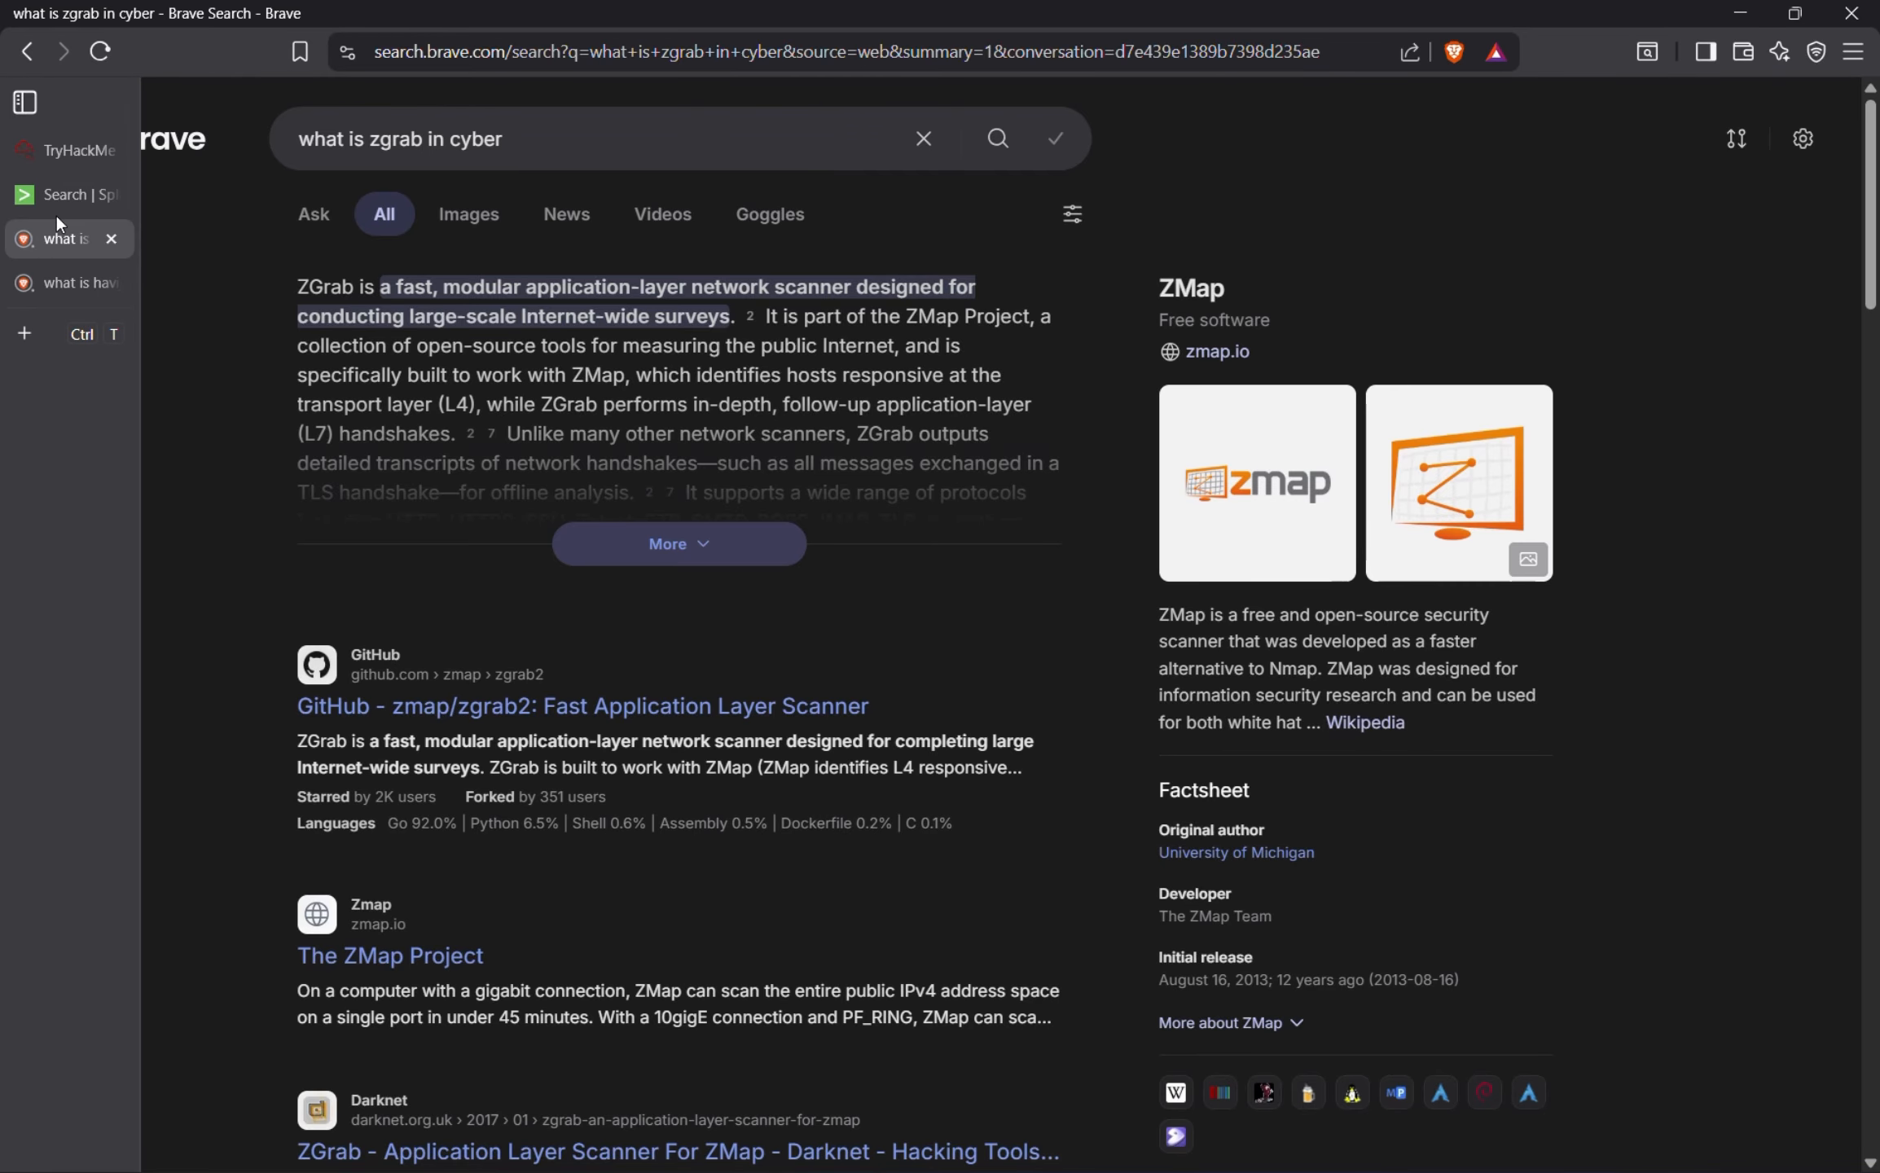
# Return to the TryHackMe room and read the Anomaly Detection instructions from the user_agent conclusion to the client_ip section.
pyautogui.click(61, 203)
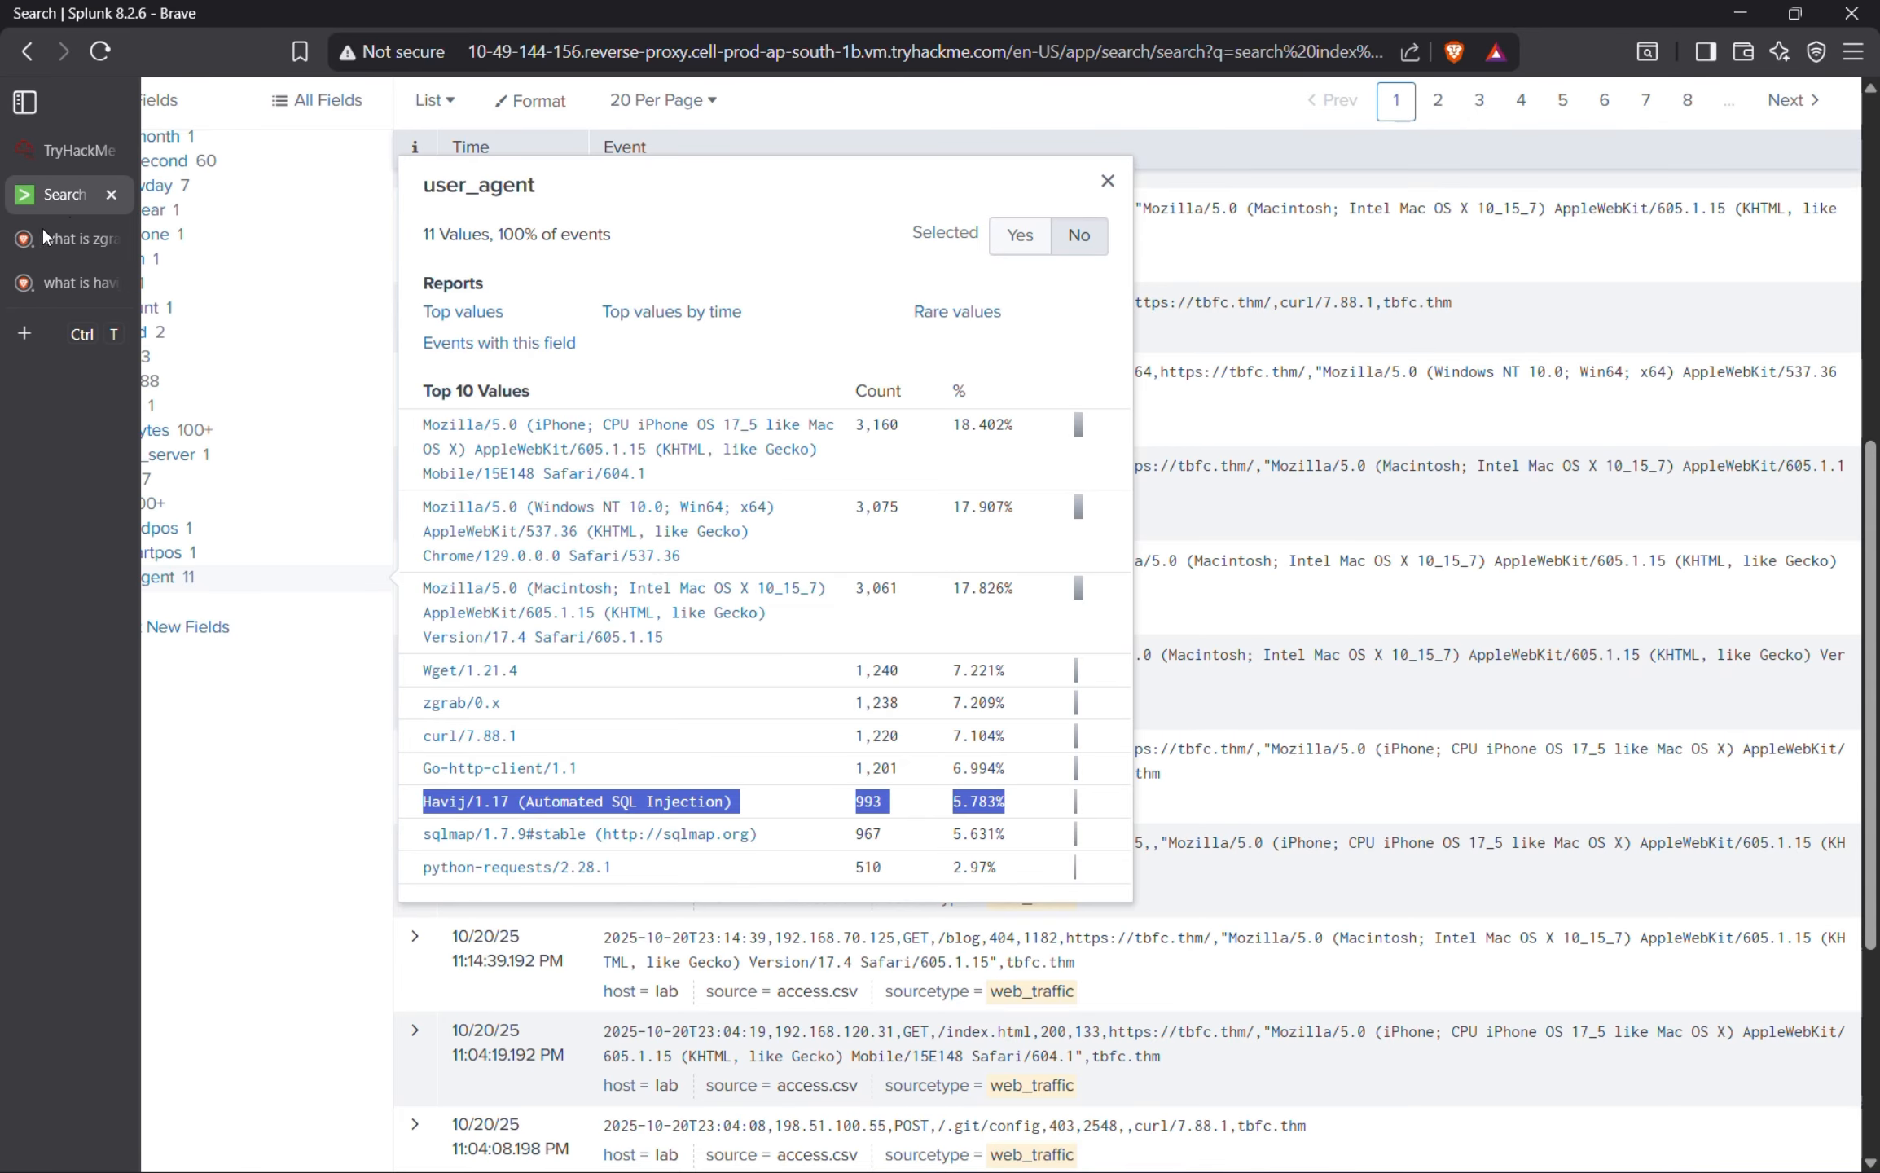
pyautogui.click(33, 154)
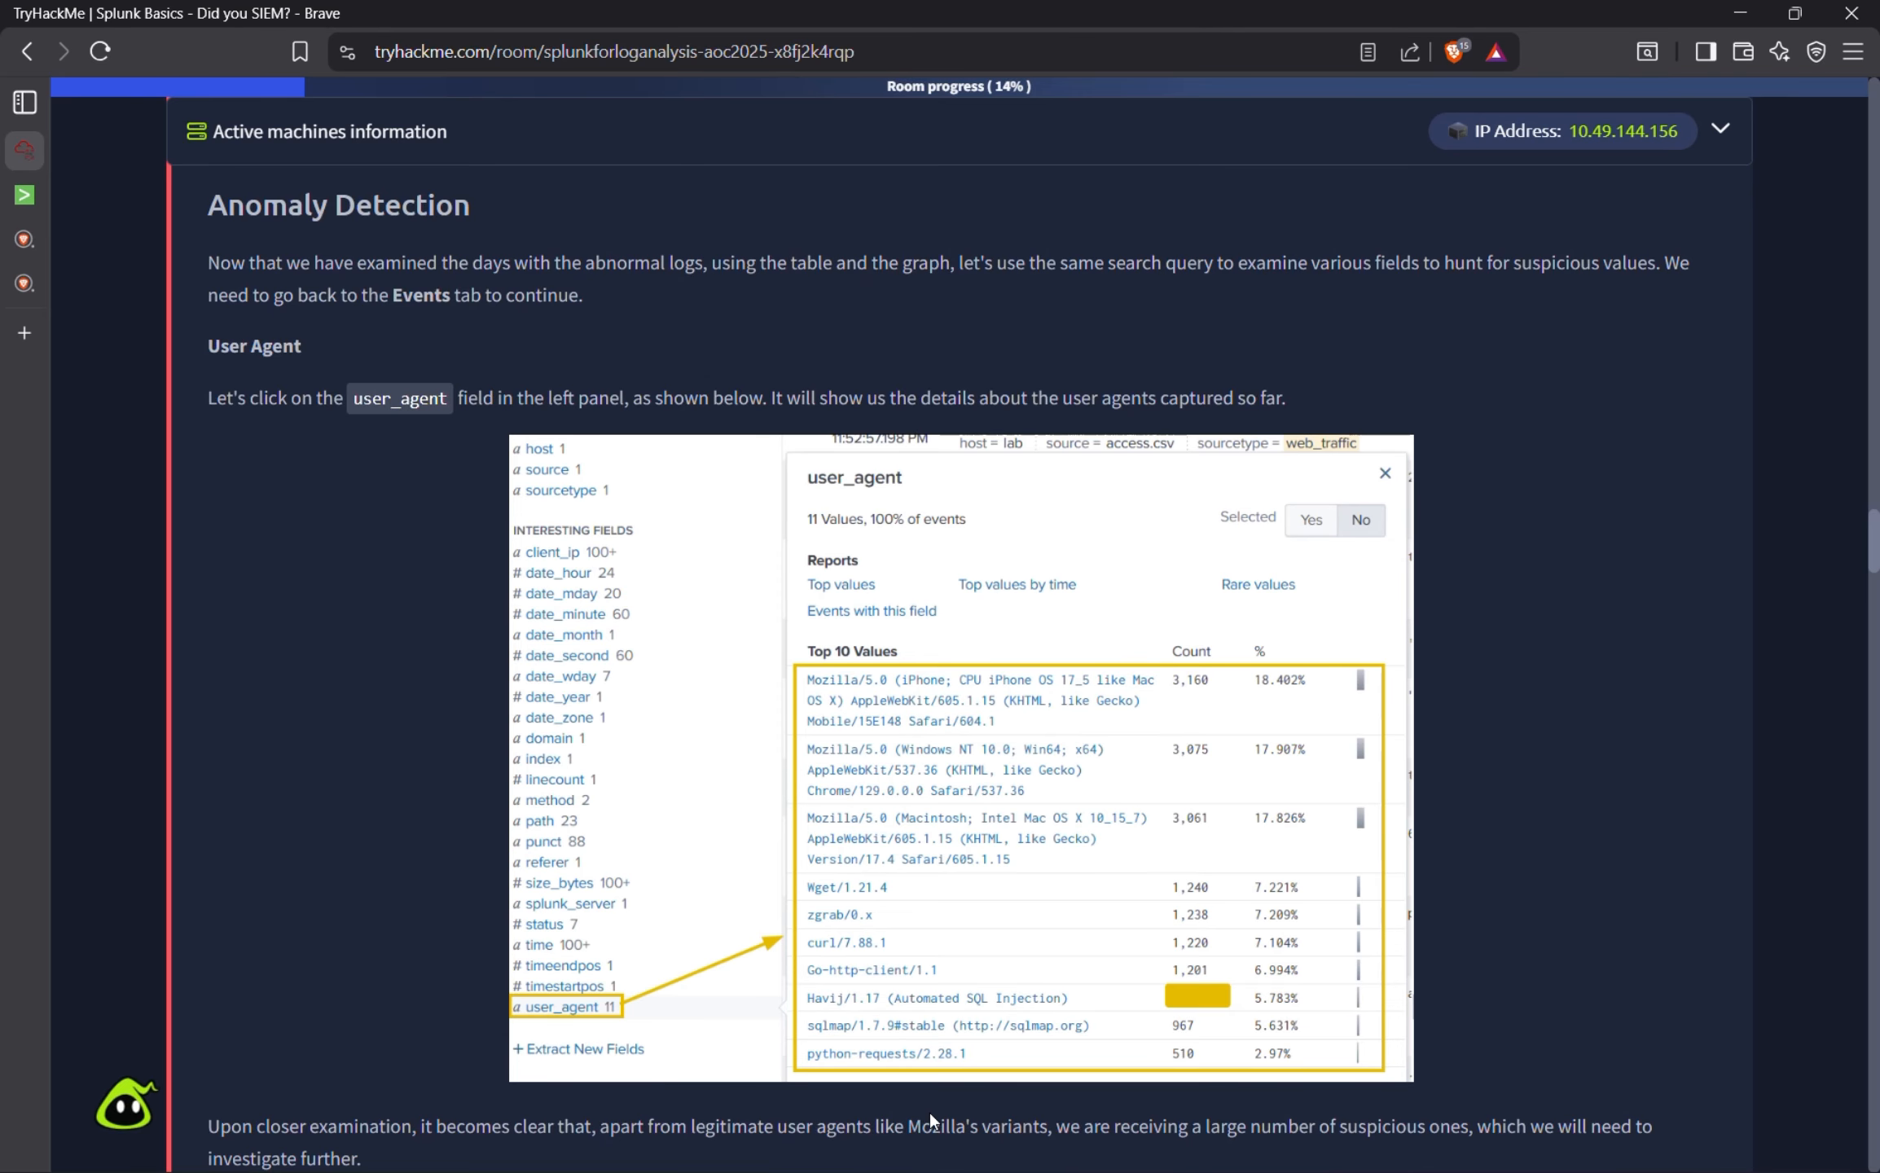
pyautogui.scroll(-4, 930, 1112)
pyautogui.scroll(-4, 937, 1101)
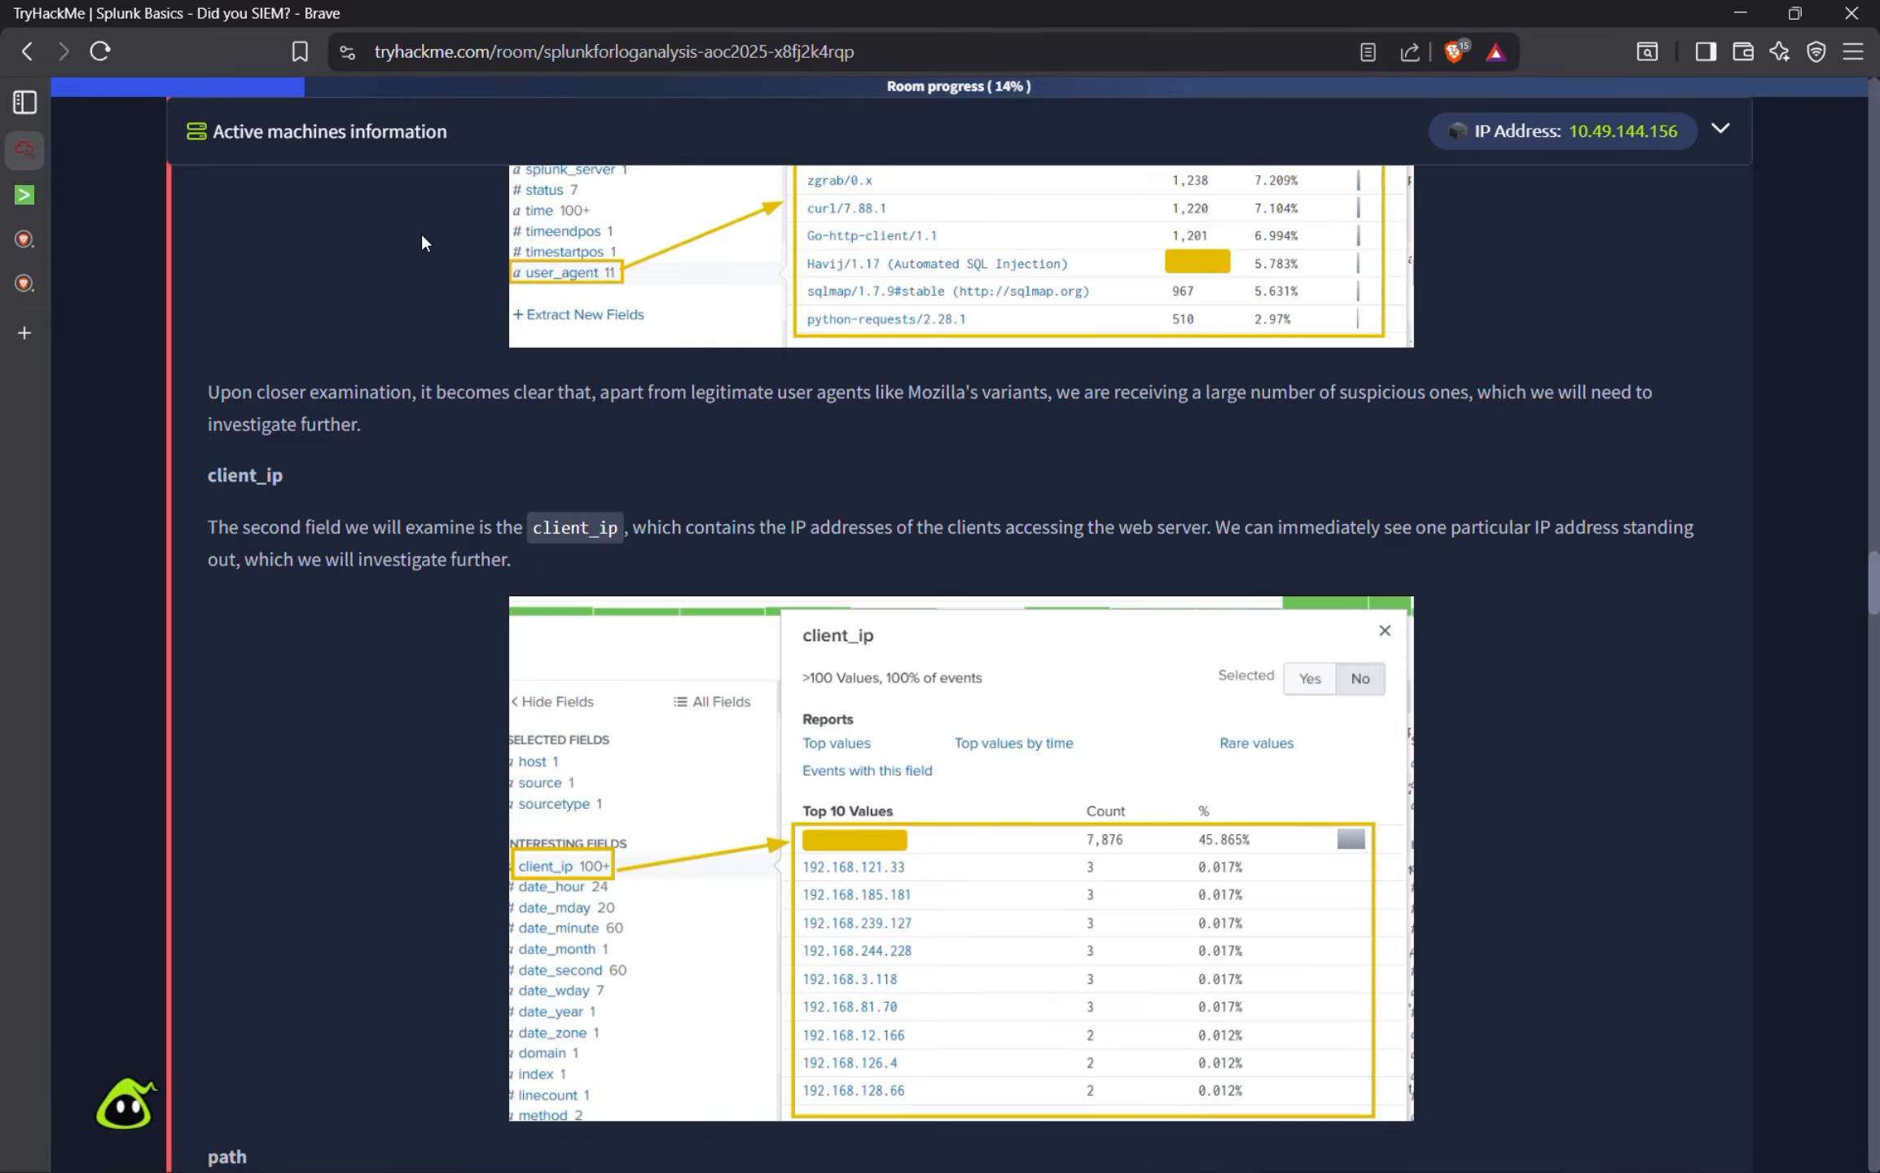
pyautogui.scroll(-1, 420, 232)
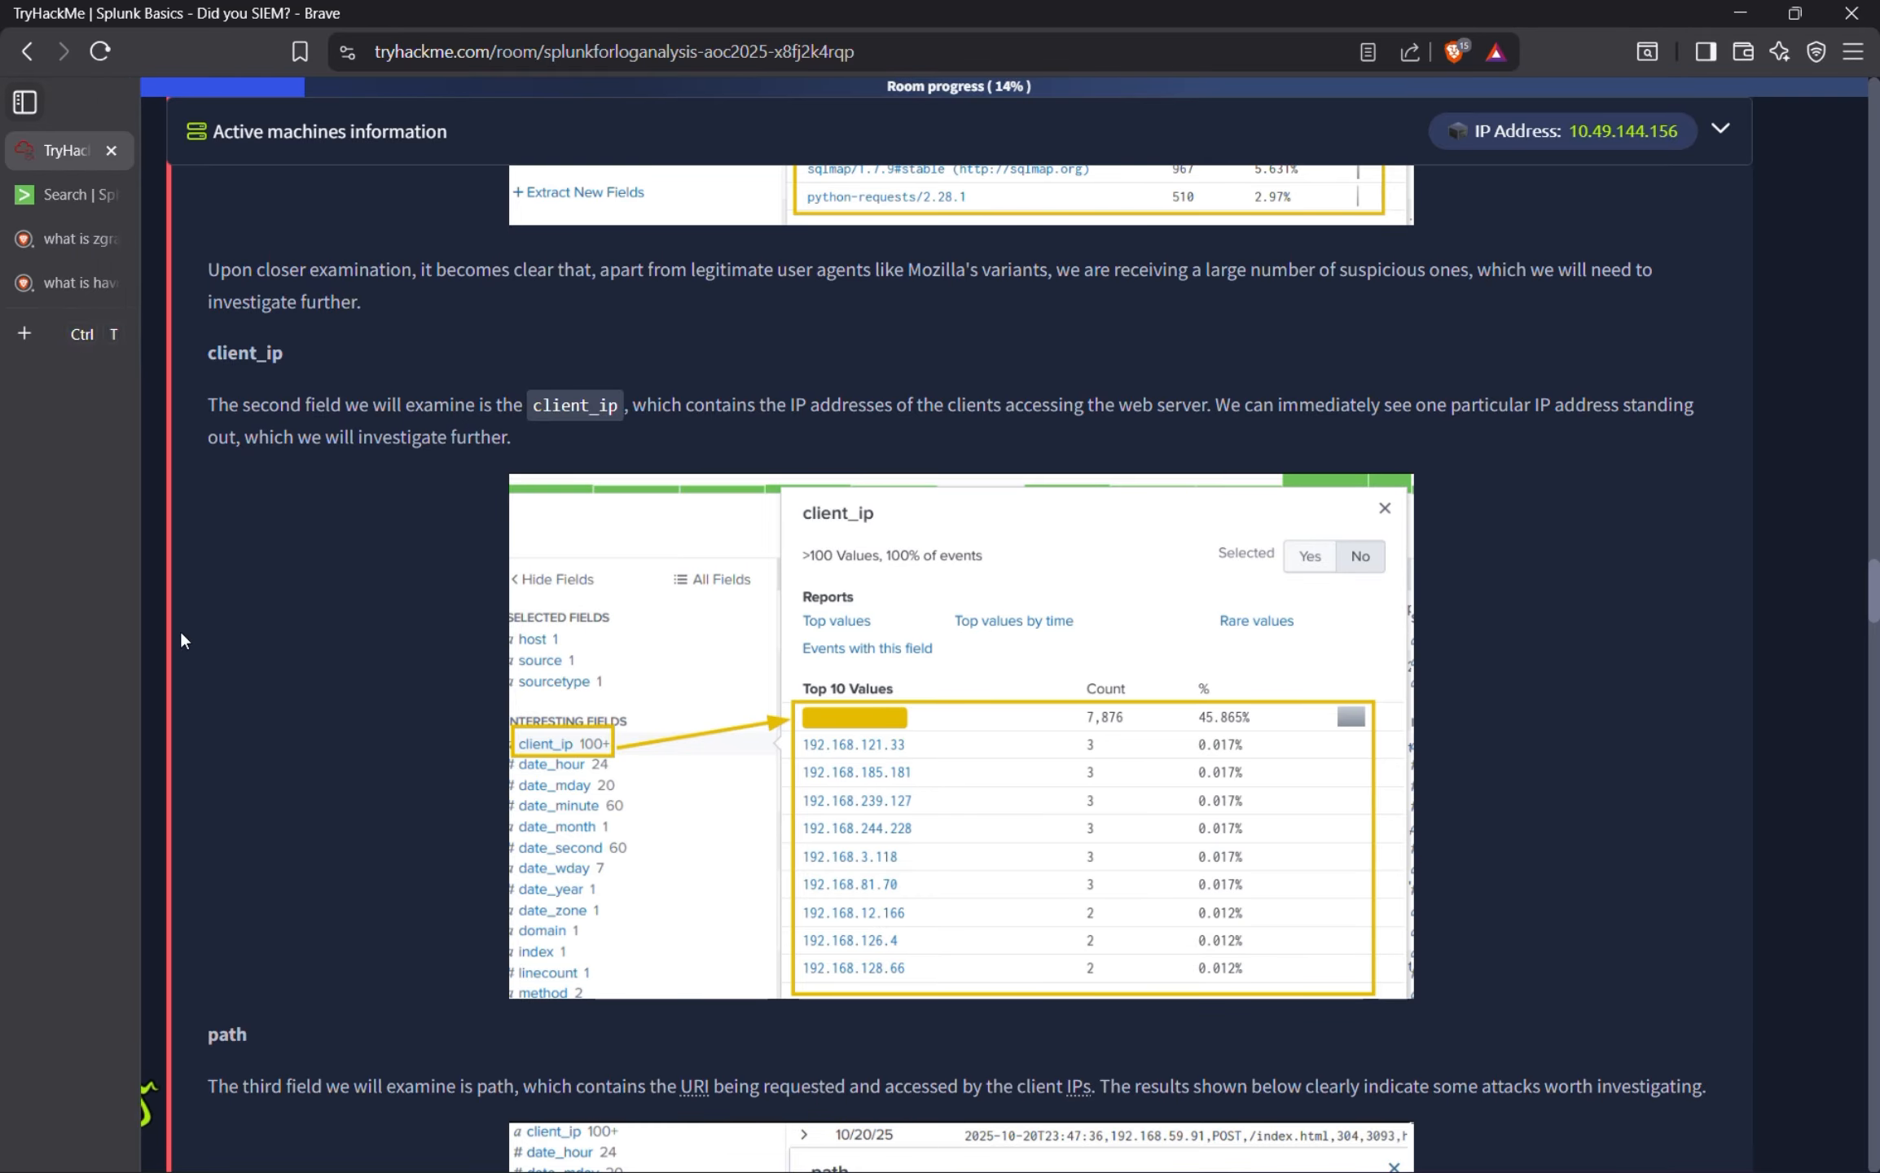
# Open the client_ip field's summary from Splunk's interesting fields and examine the top value with its count and percentage.
pyautogui.moveTo(66, 302)
pyautogui.click(50, 197)
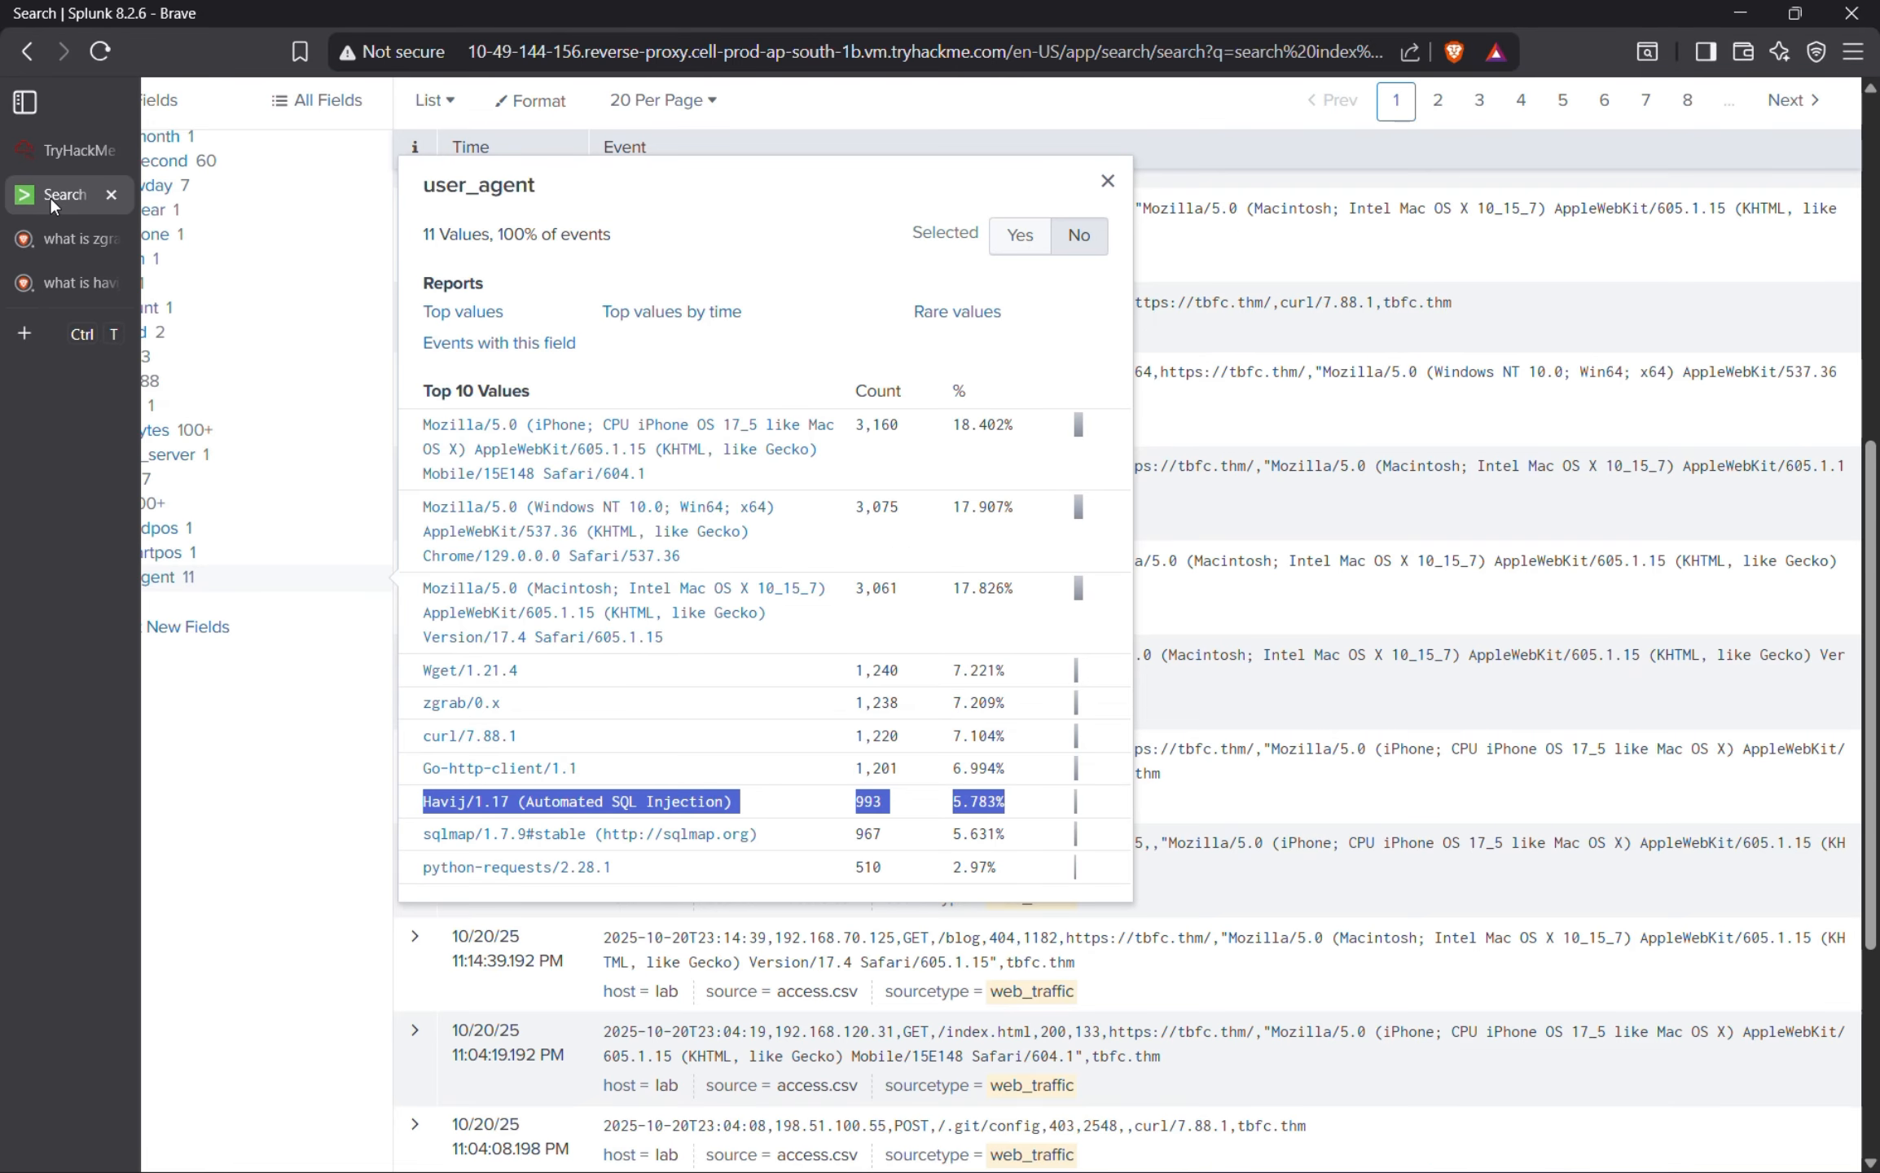
pyautogui.scroll(5, 101, 562)
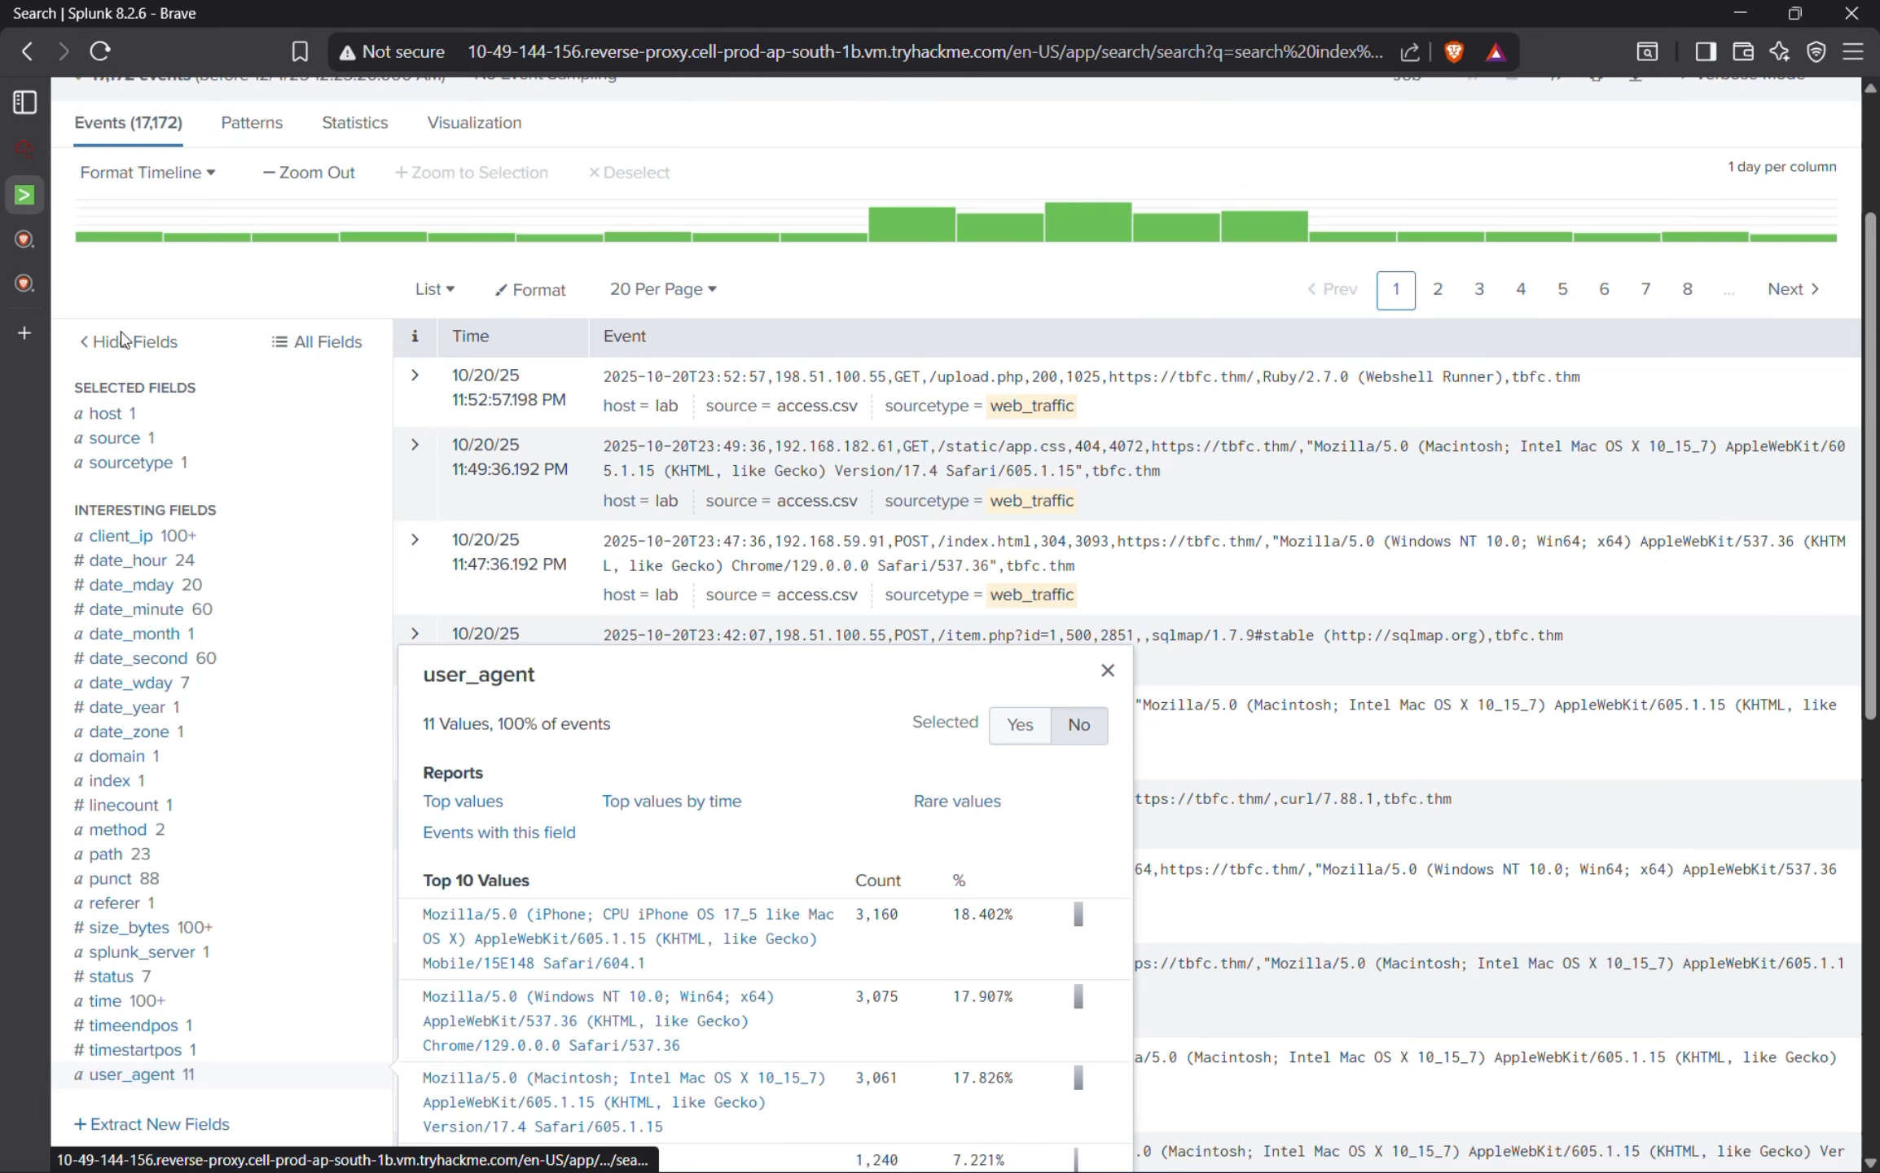
pyautogui.click(127, 542)
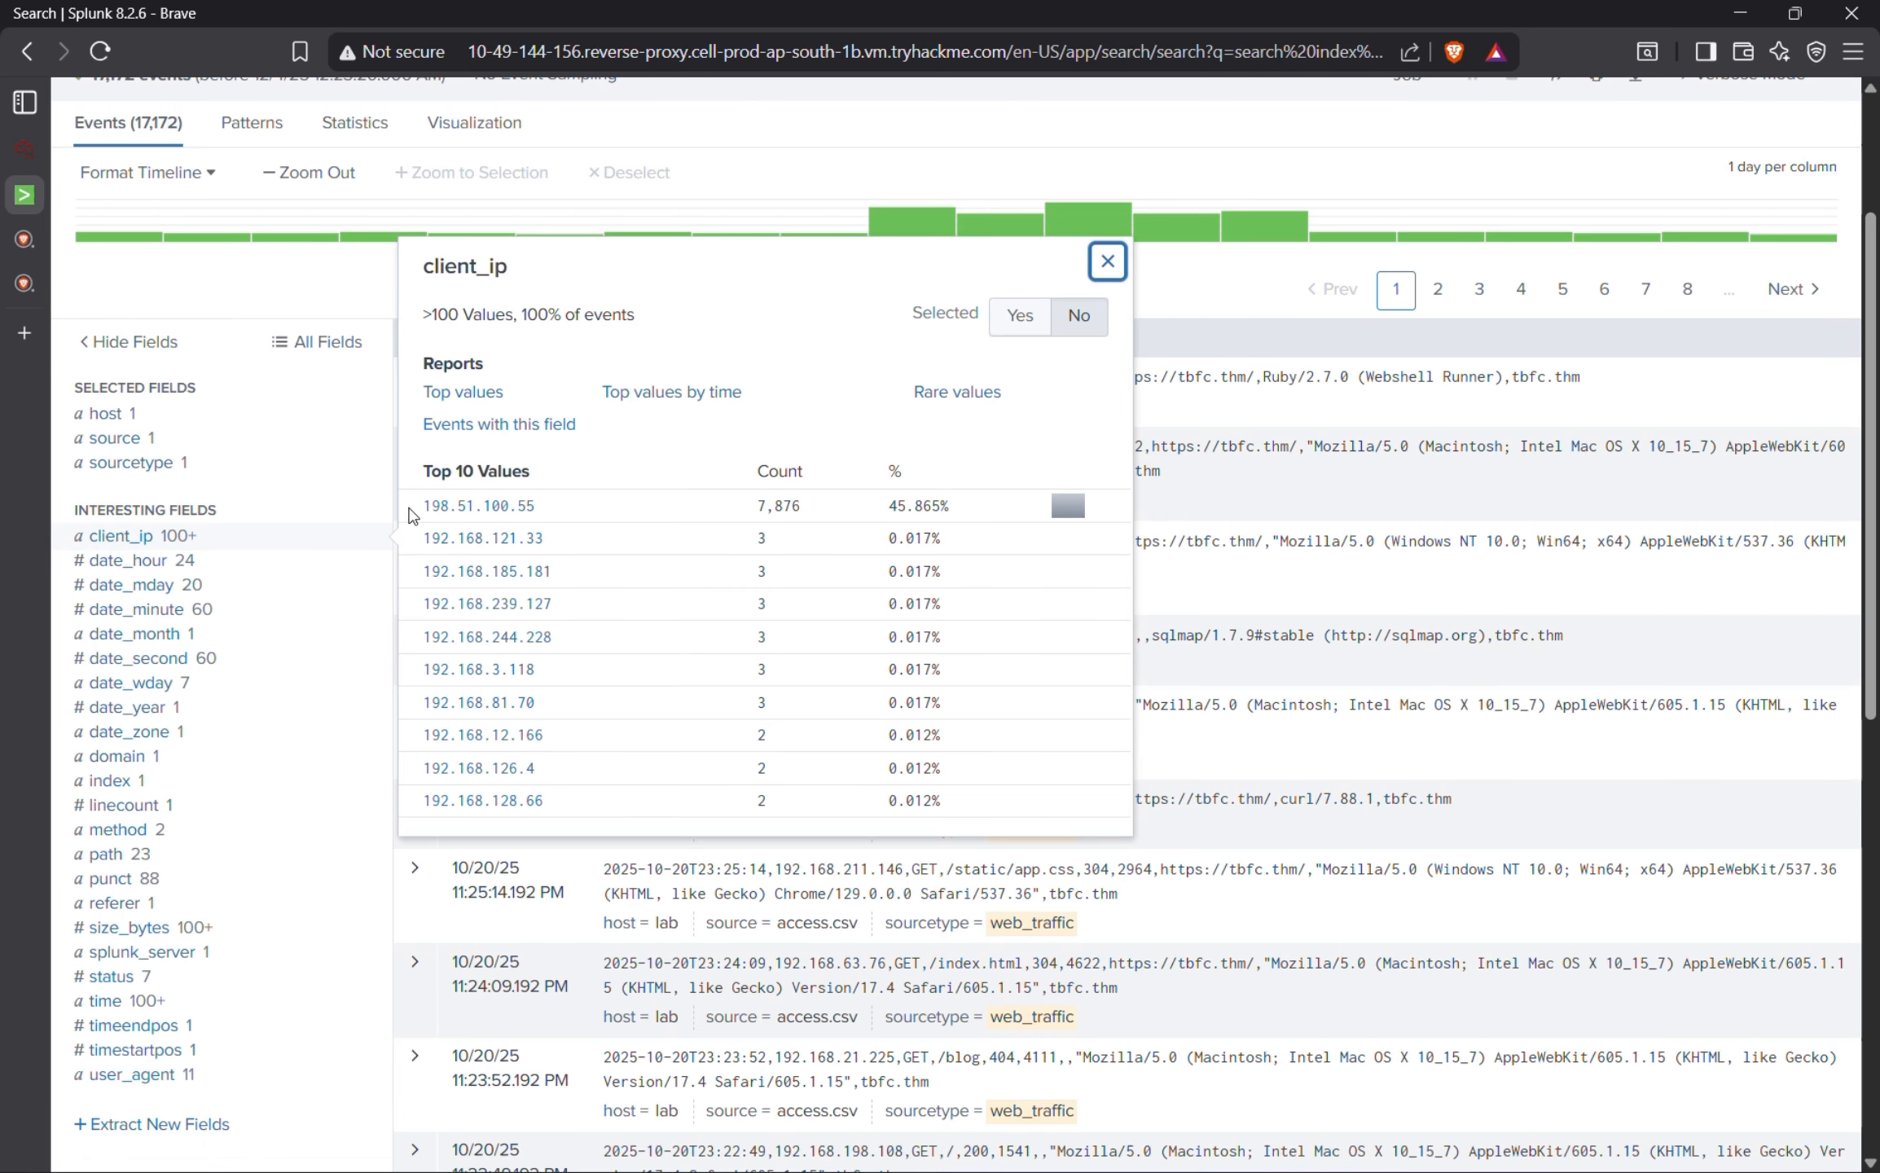
pyautogui.moveTo(431, 510); pyautogui.dragTo(1064, 518)
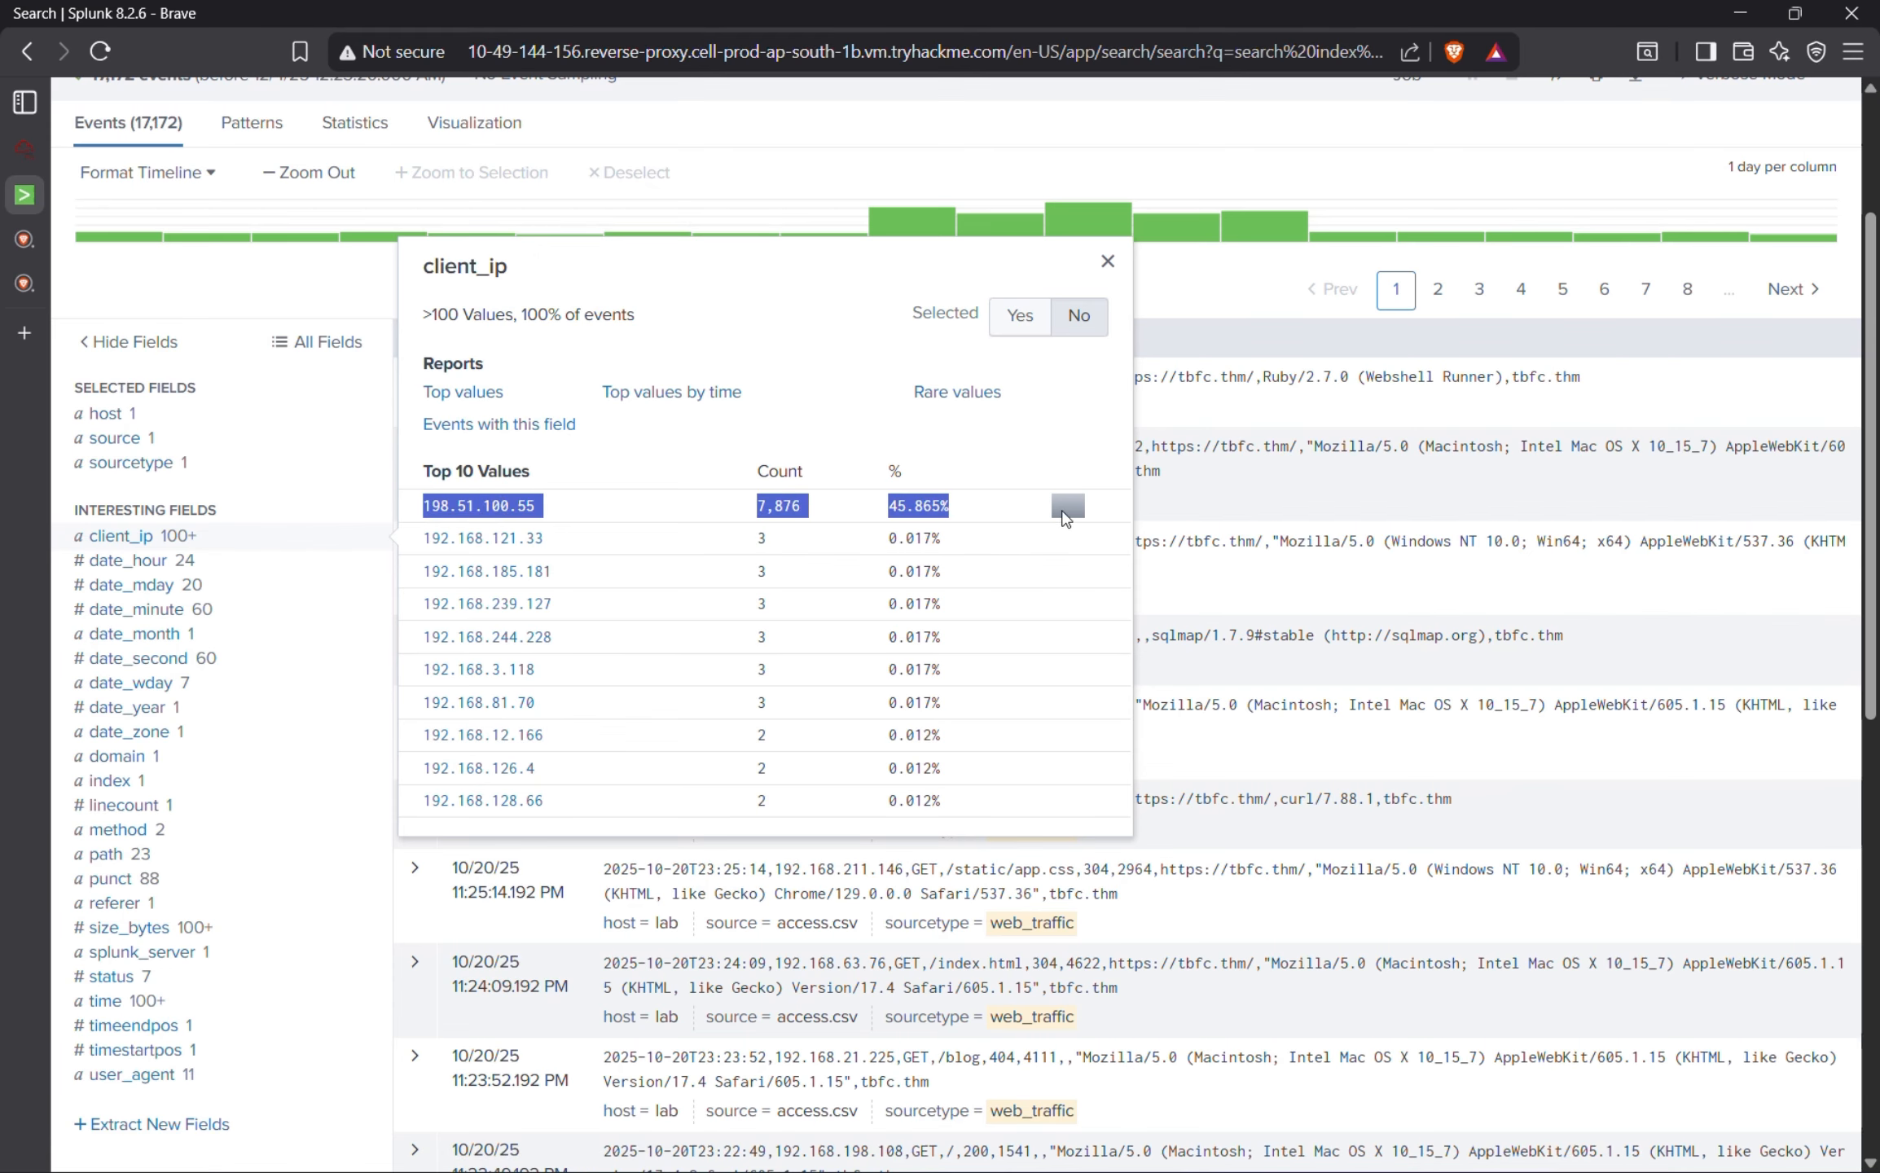
pyautogui.press('alt')
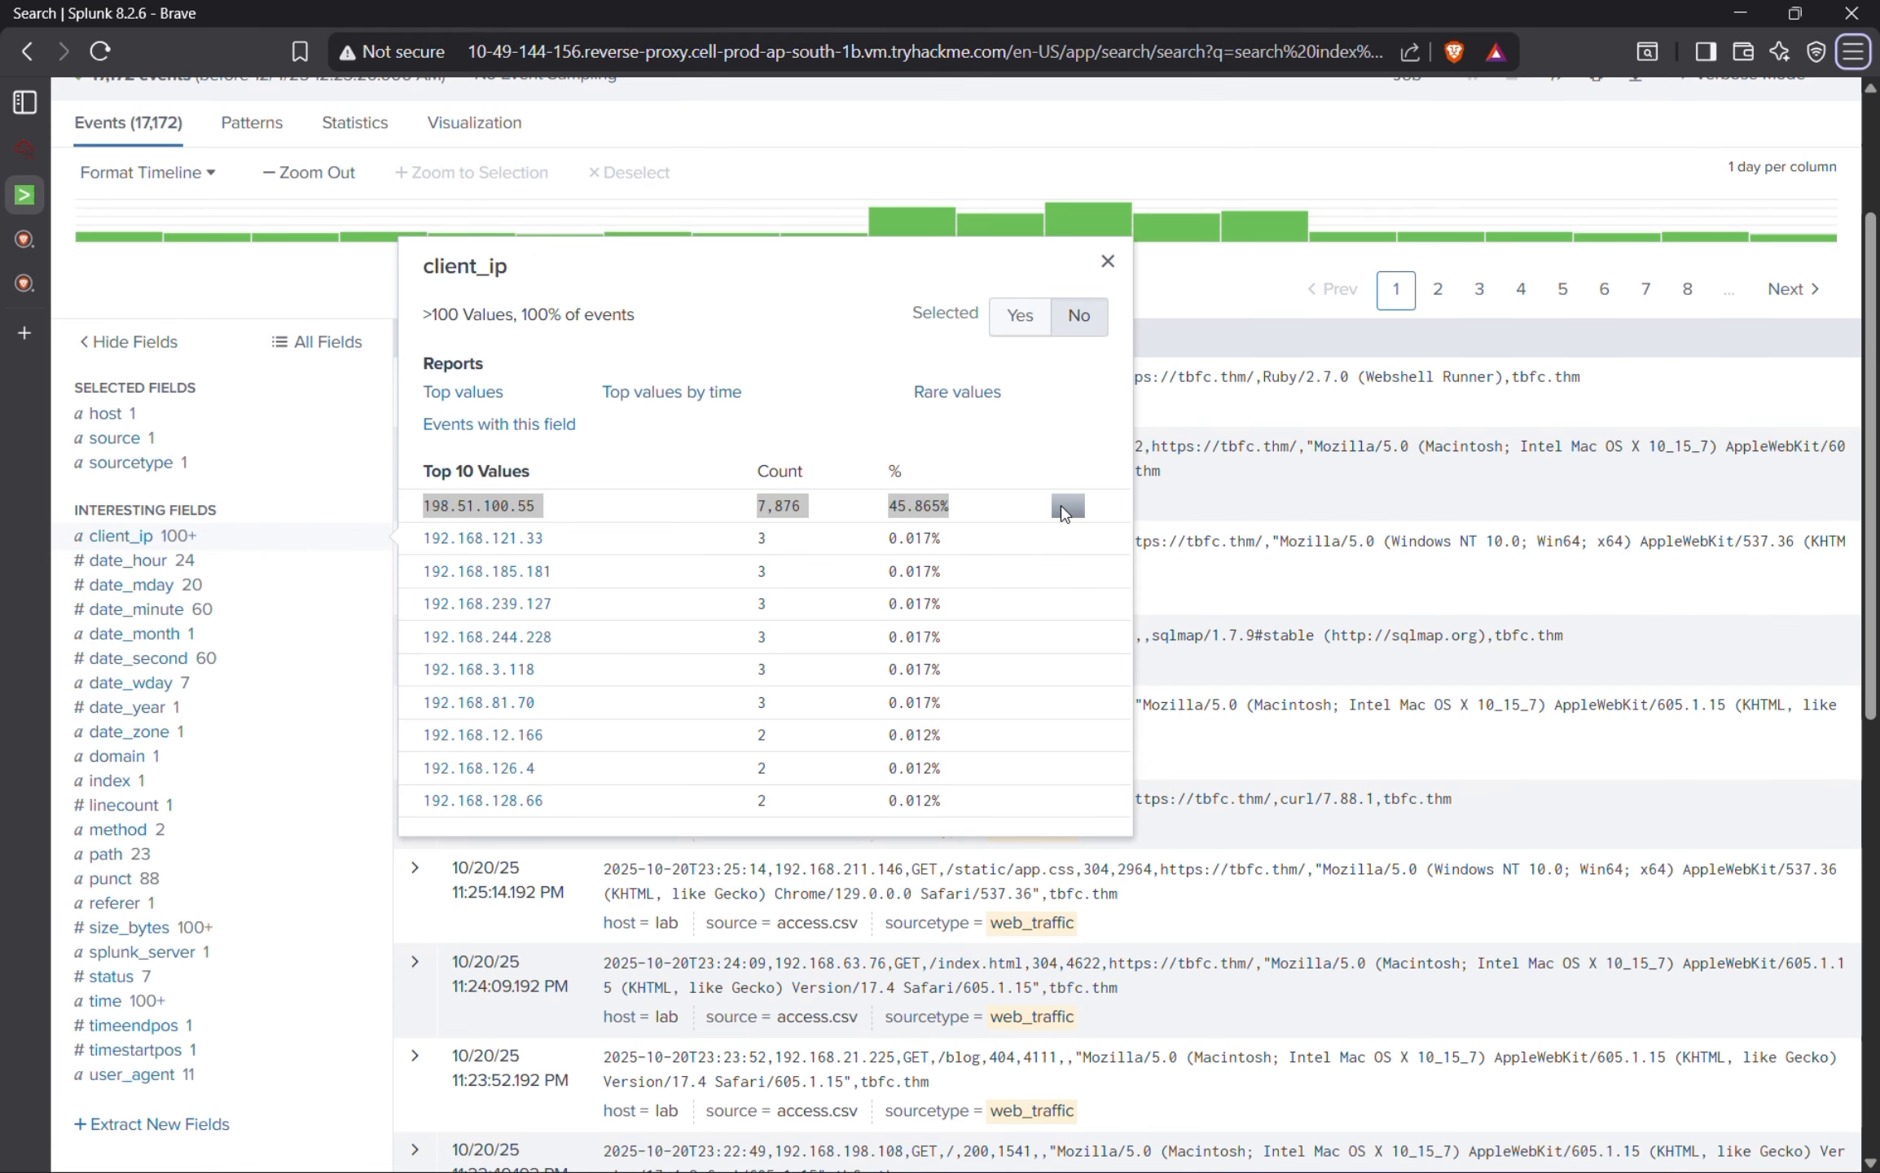
pyautogui.click(570, 511)
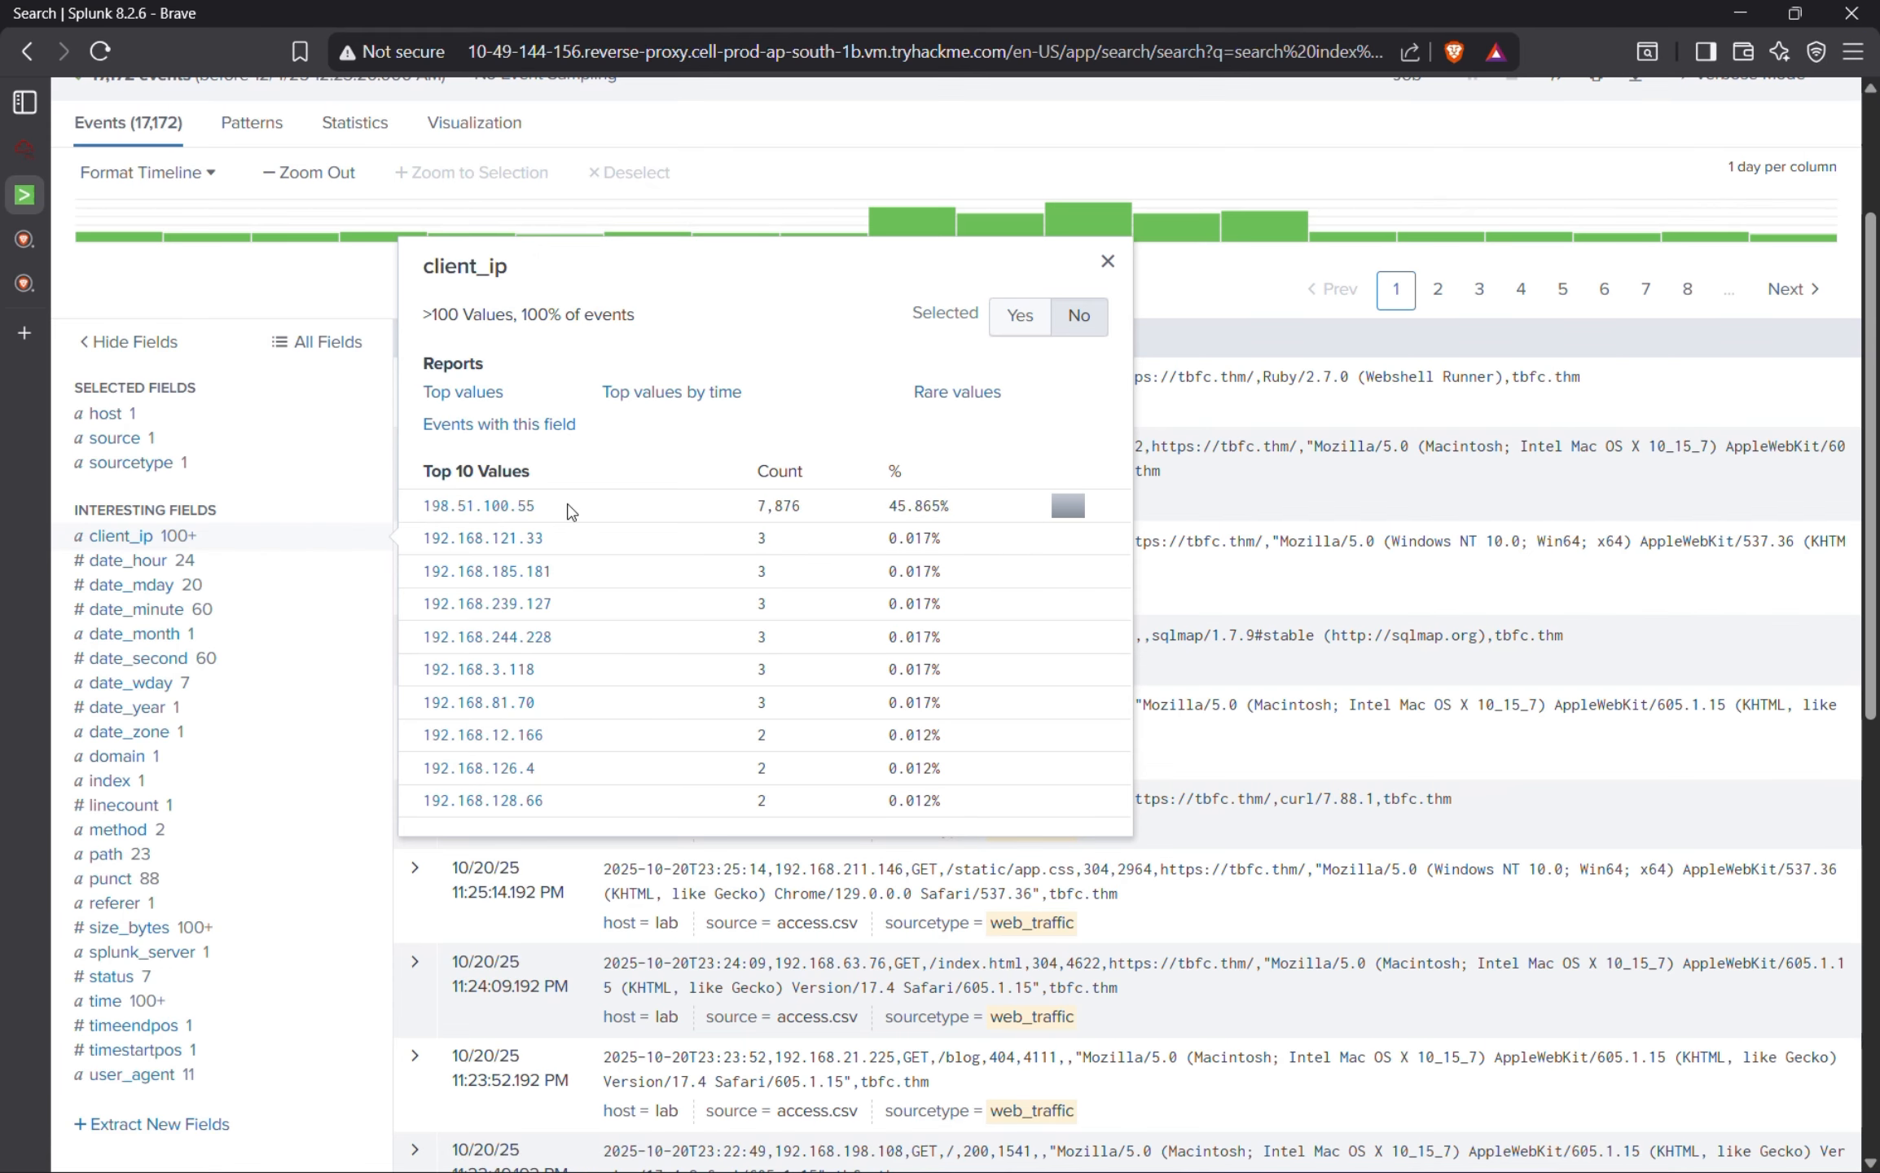
# Copy the client IP 198.51.100.55 into the Notes file in Notepad, mark it -sus!, and minimize Notepad.
pyautogui.moveTo(550, 510); pyautogui.dragTo(417, 520)
pyautogui.hotkey('ctrl', 'c')
pyautogui.hotkey('alt', 'Tab')
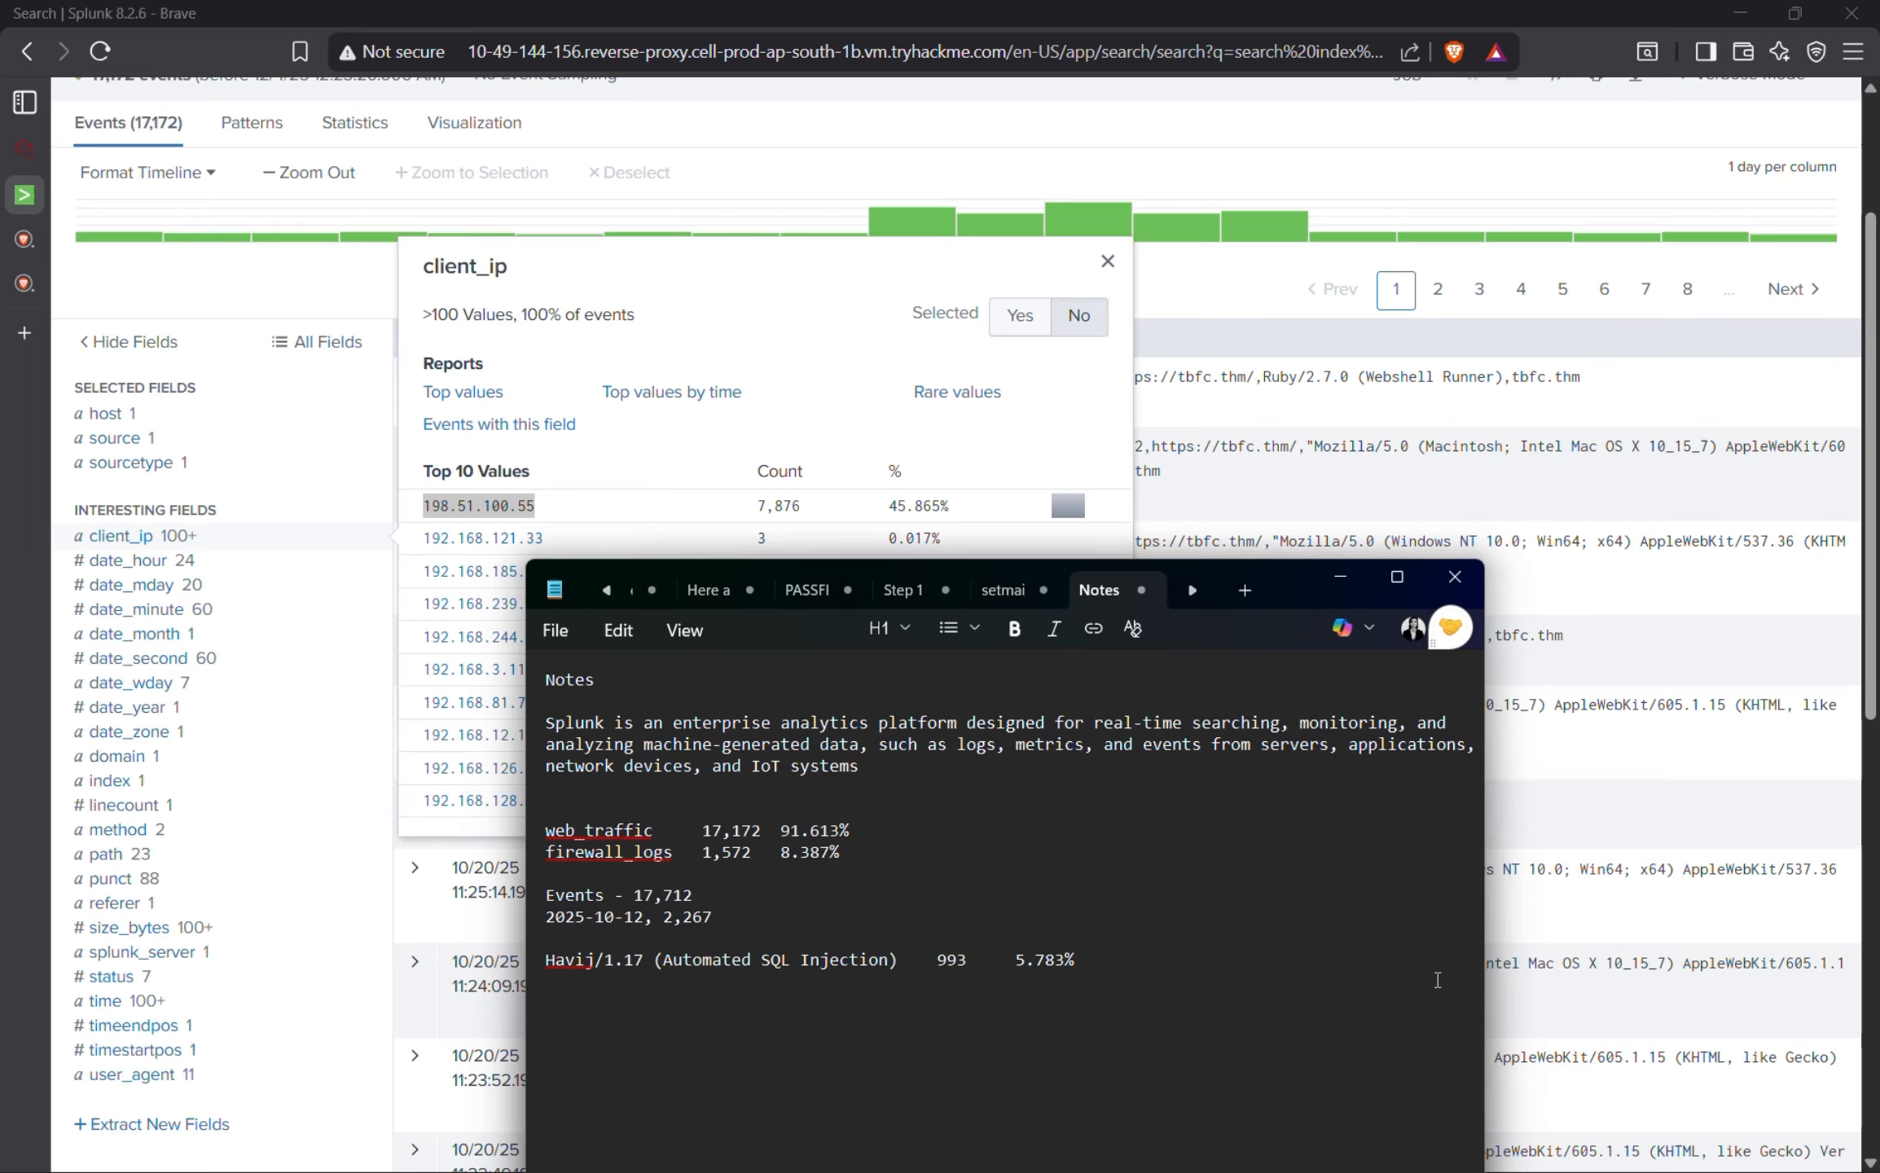
pyautogui.hotkey('ctrl', 'v')
pyautogui.write('-')
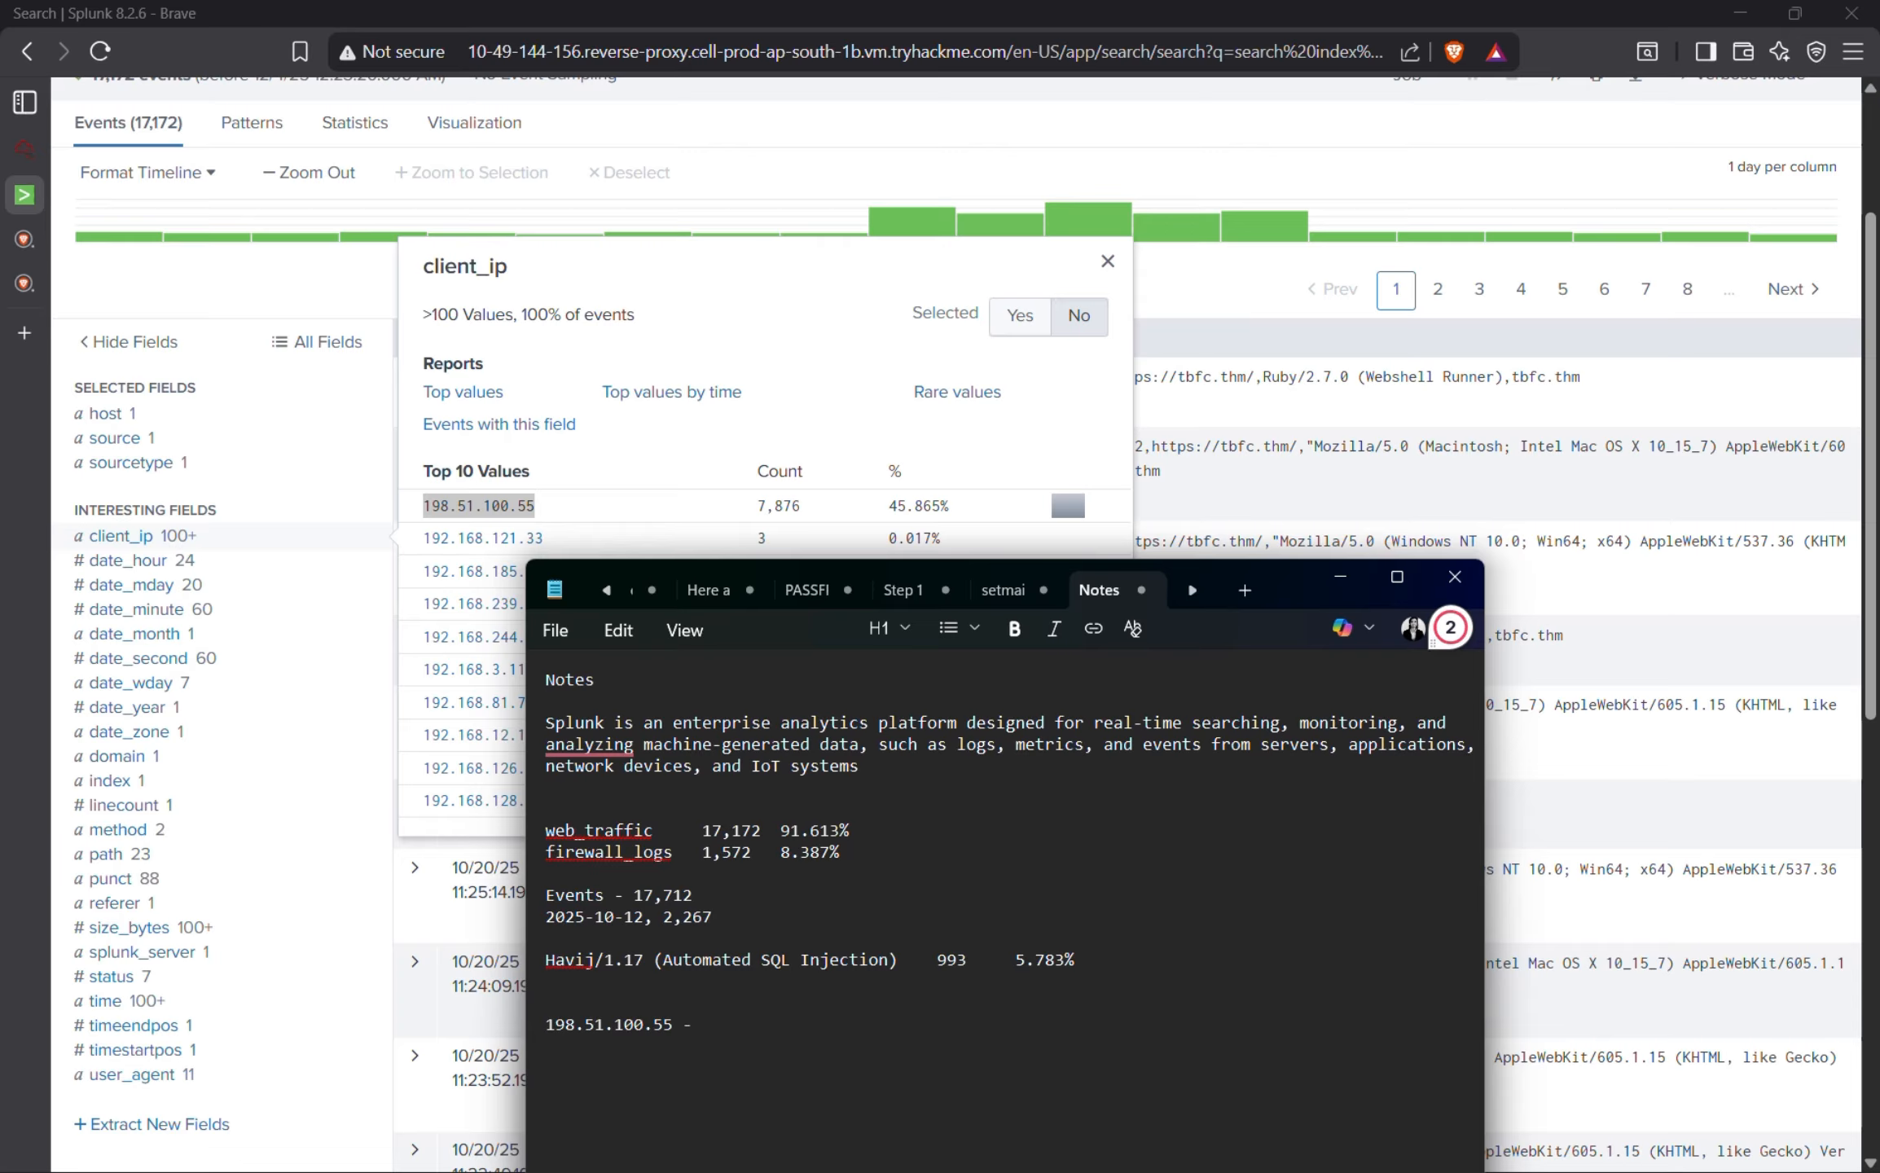
pyautogui.write('sus!')
pyautogui.click(1337, 579)
# Read the path section in the TryHackMe room, and open the path field's summary in Splunk to examine its top 10 values.
pyautogui.click(14, 155)
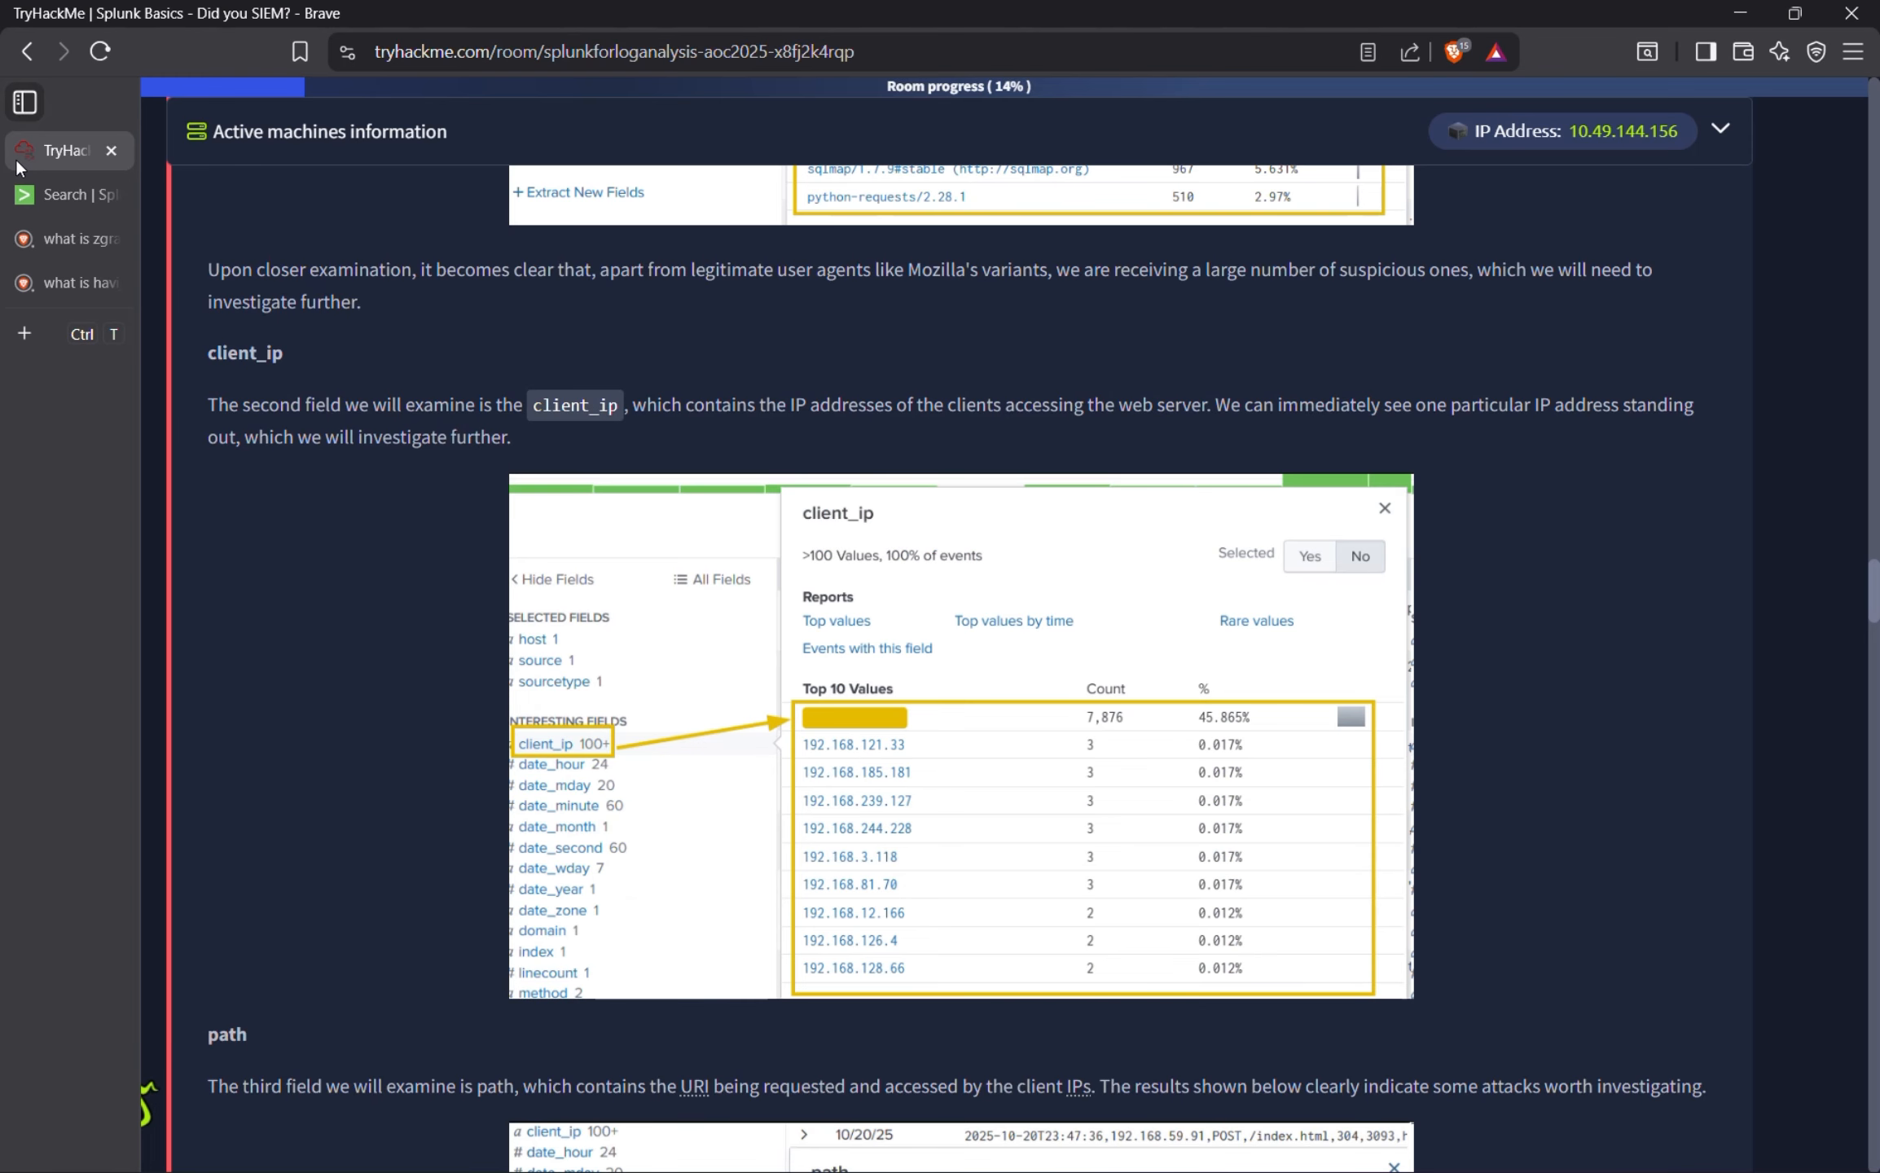
pyautogui.scroll(-6, 726, 736)
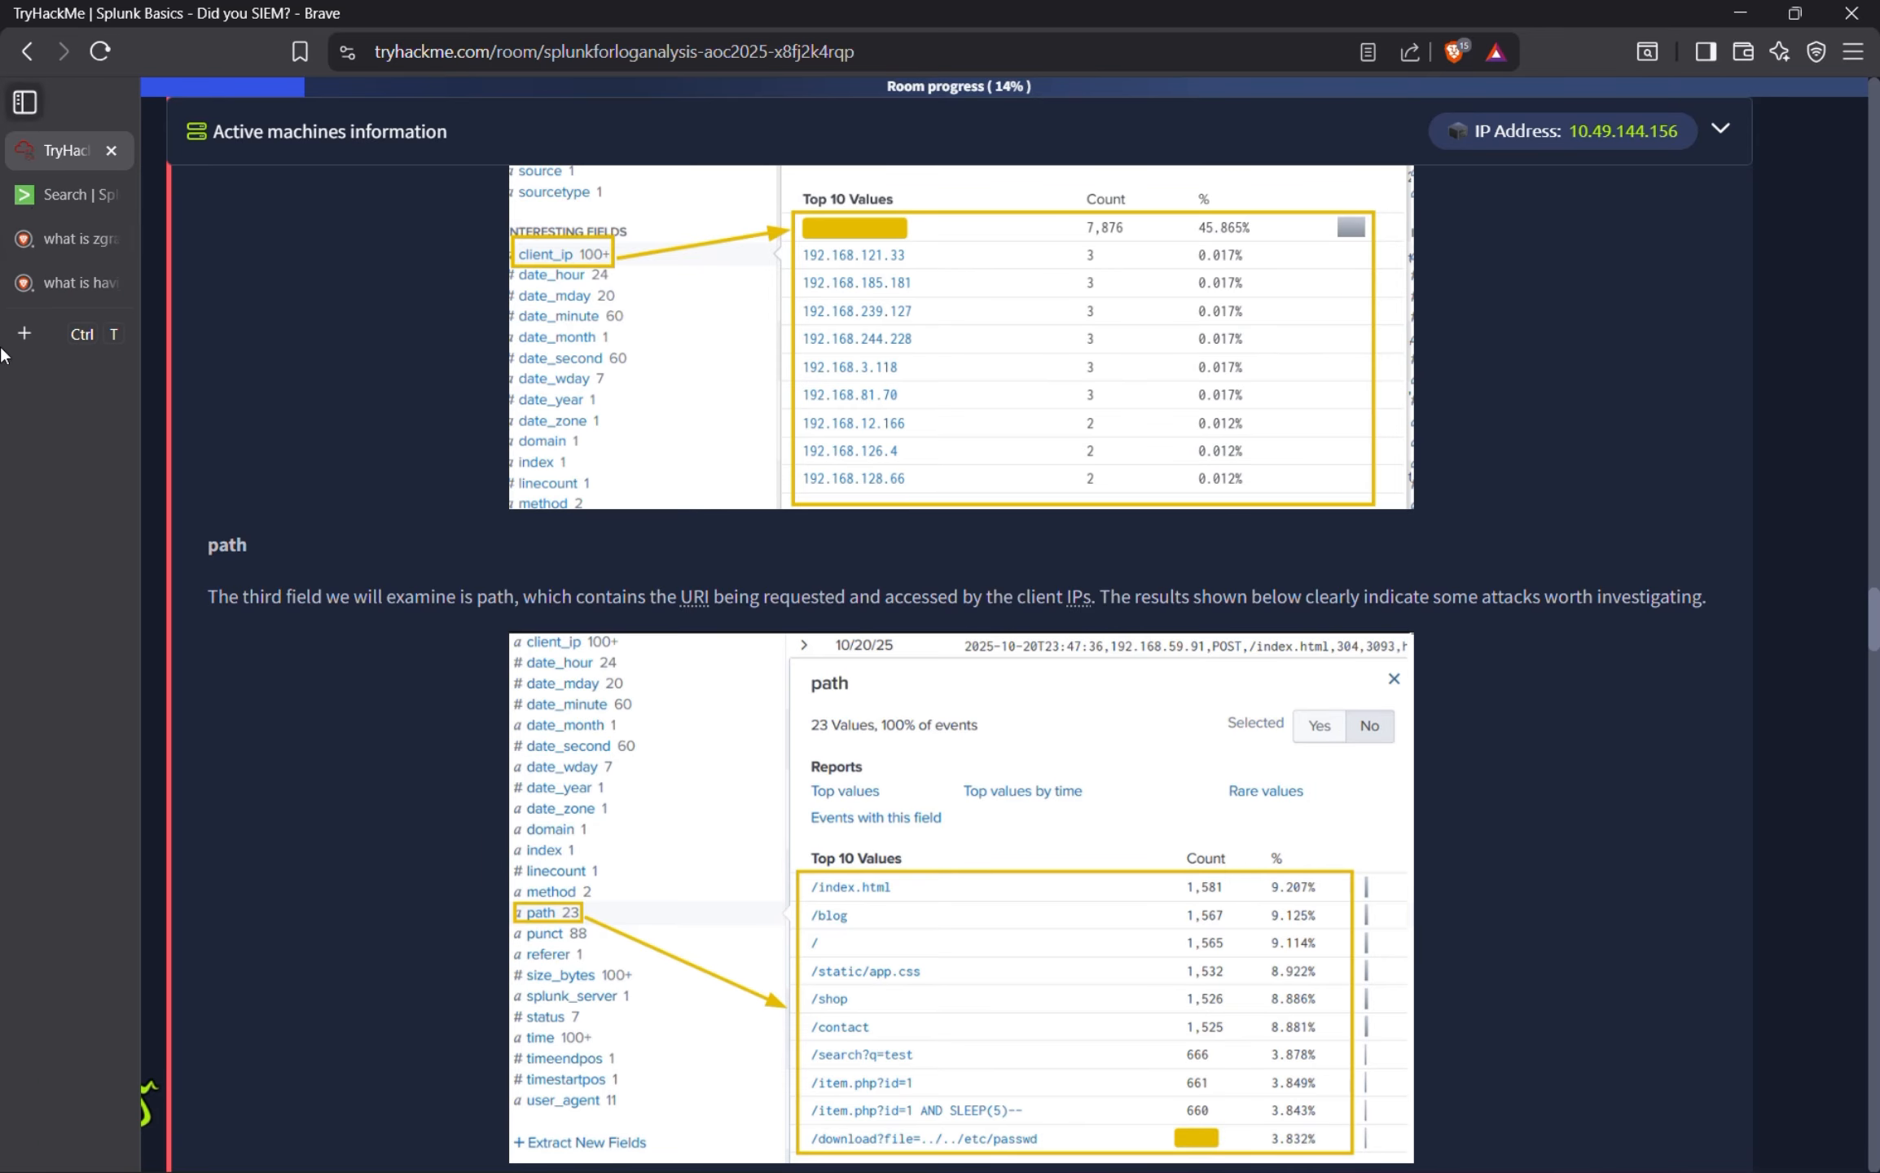
pyautogui.click(50, 196)
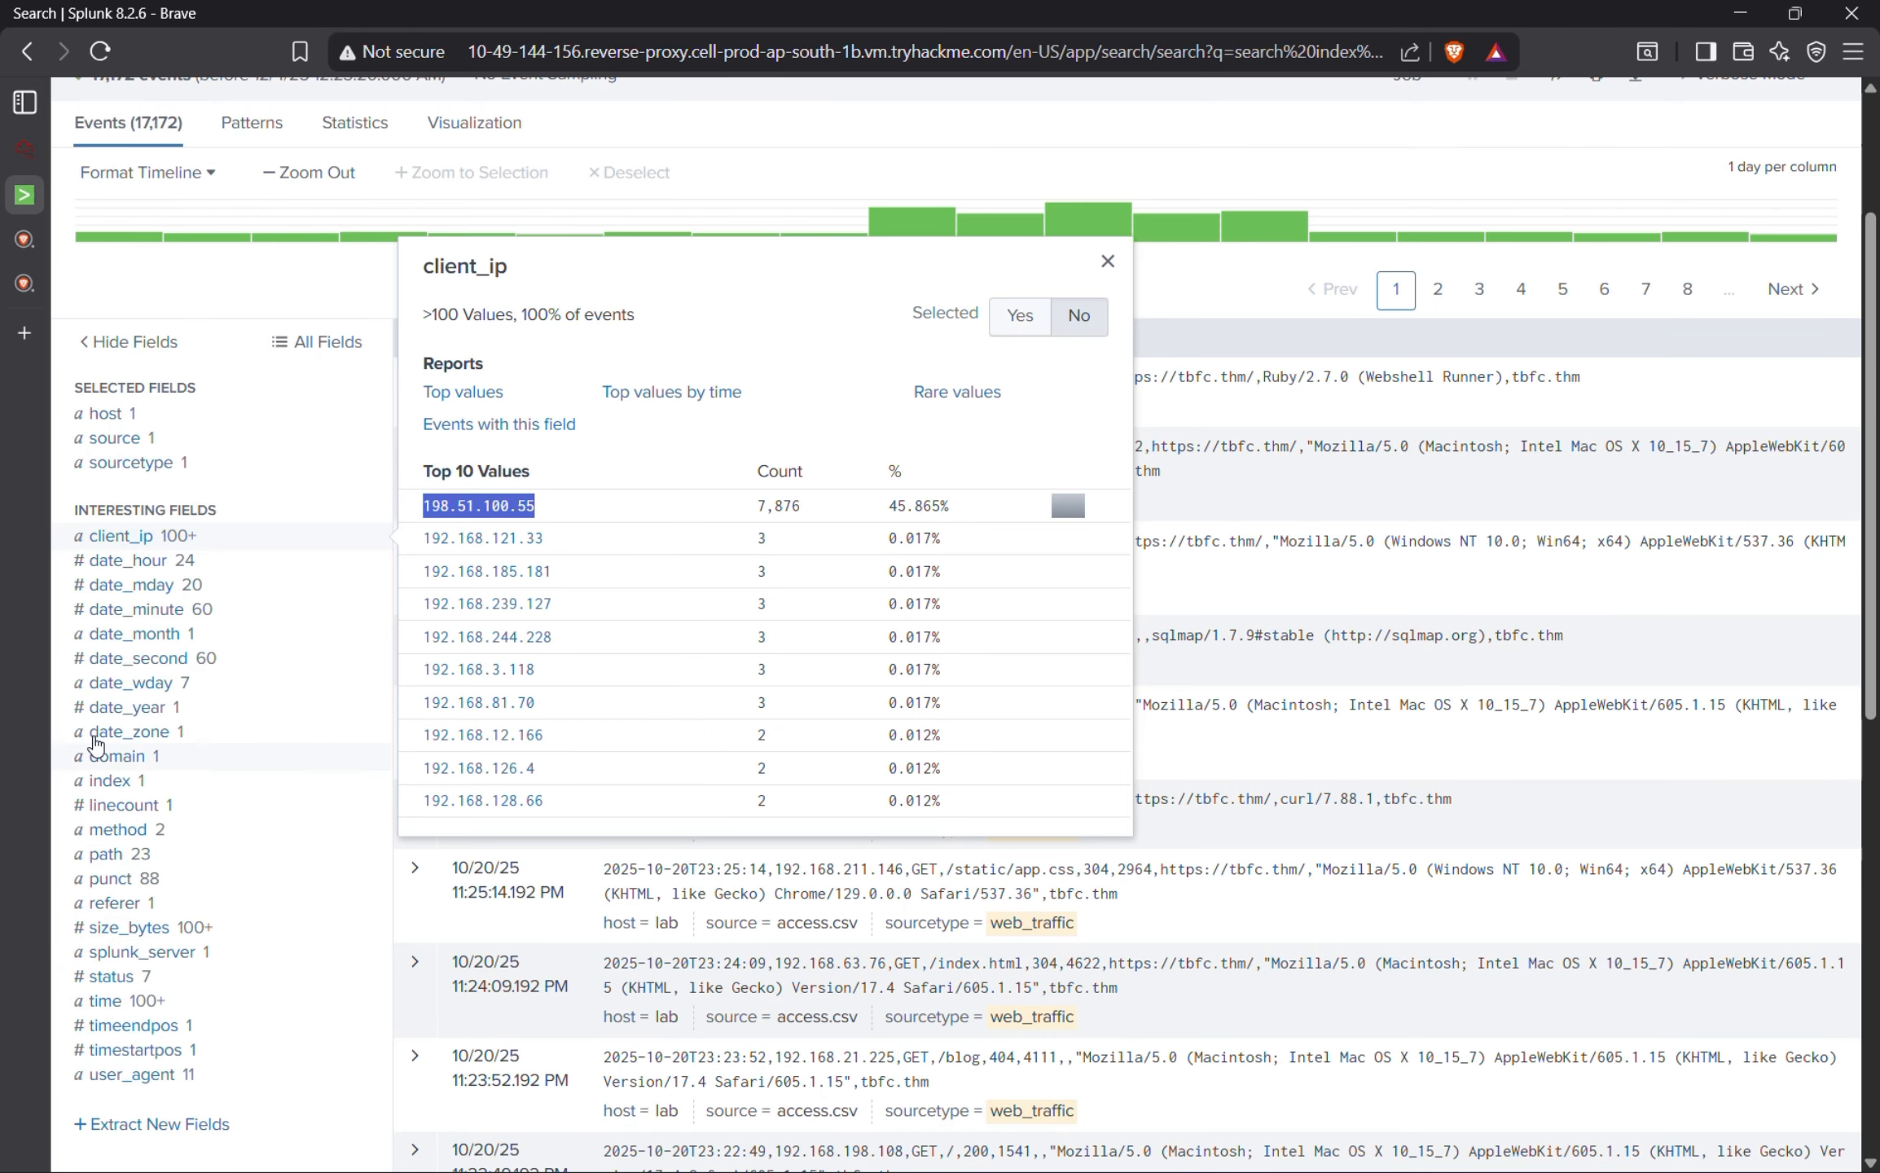
pyautogui.click(120, 862)
pyautogui.scroll(-5, 587, 823)
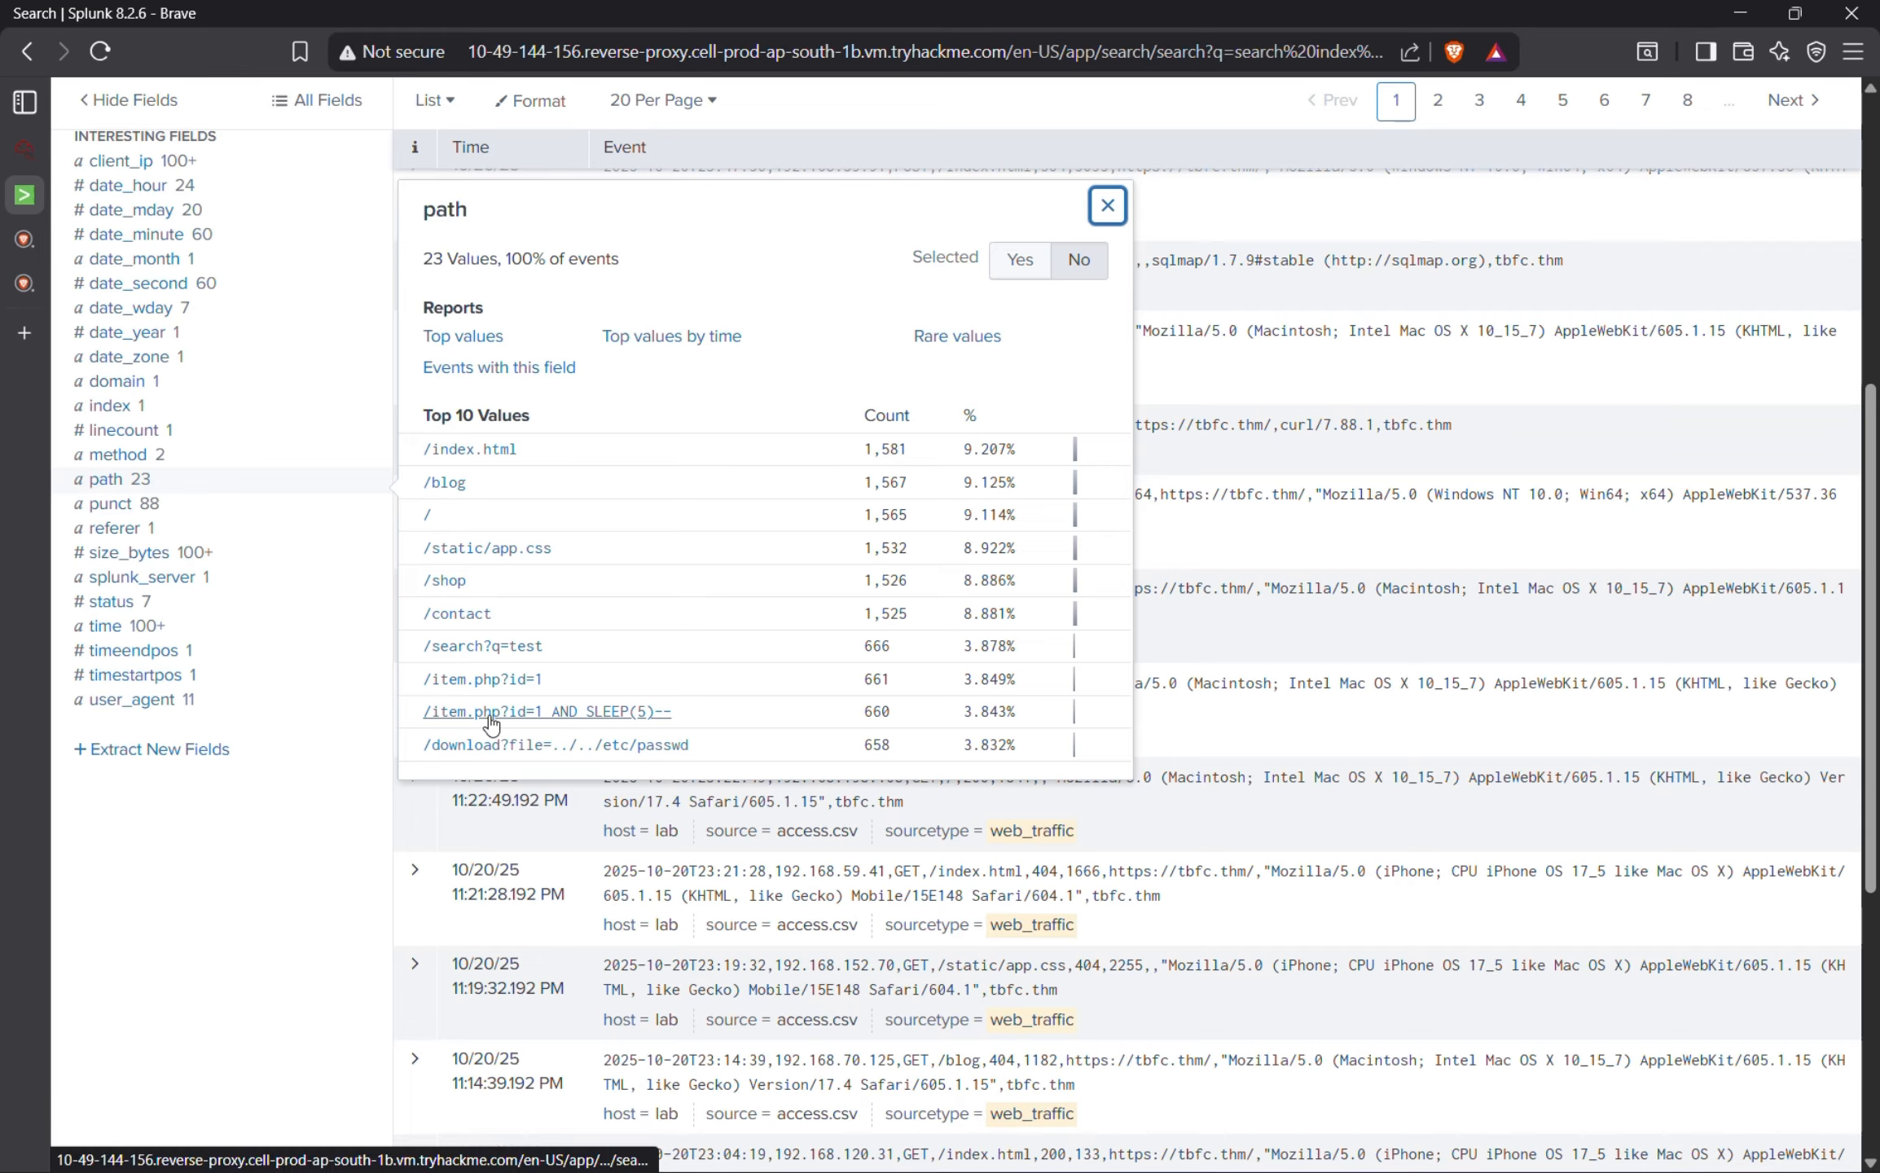
# Copy the /item.php?id=1 AND SLEEP(5)-- row with its count and percentage from the path summary into the Notes file in Notepad.
pyautogui.moveTo(411, 721); pyautogui.dragTo(1034, 727)
pyautogui.hotkey('ctrl', 'c')
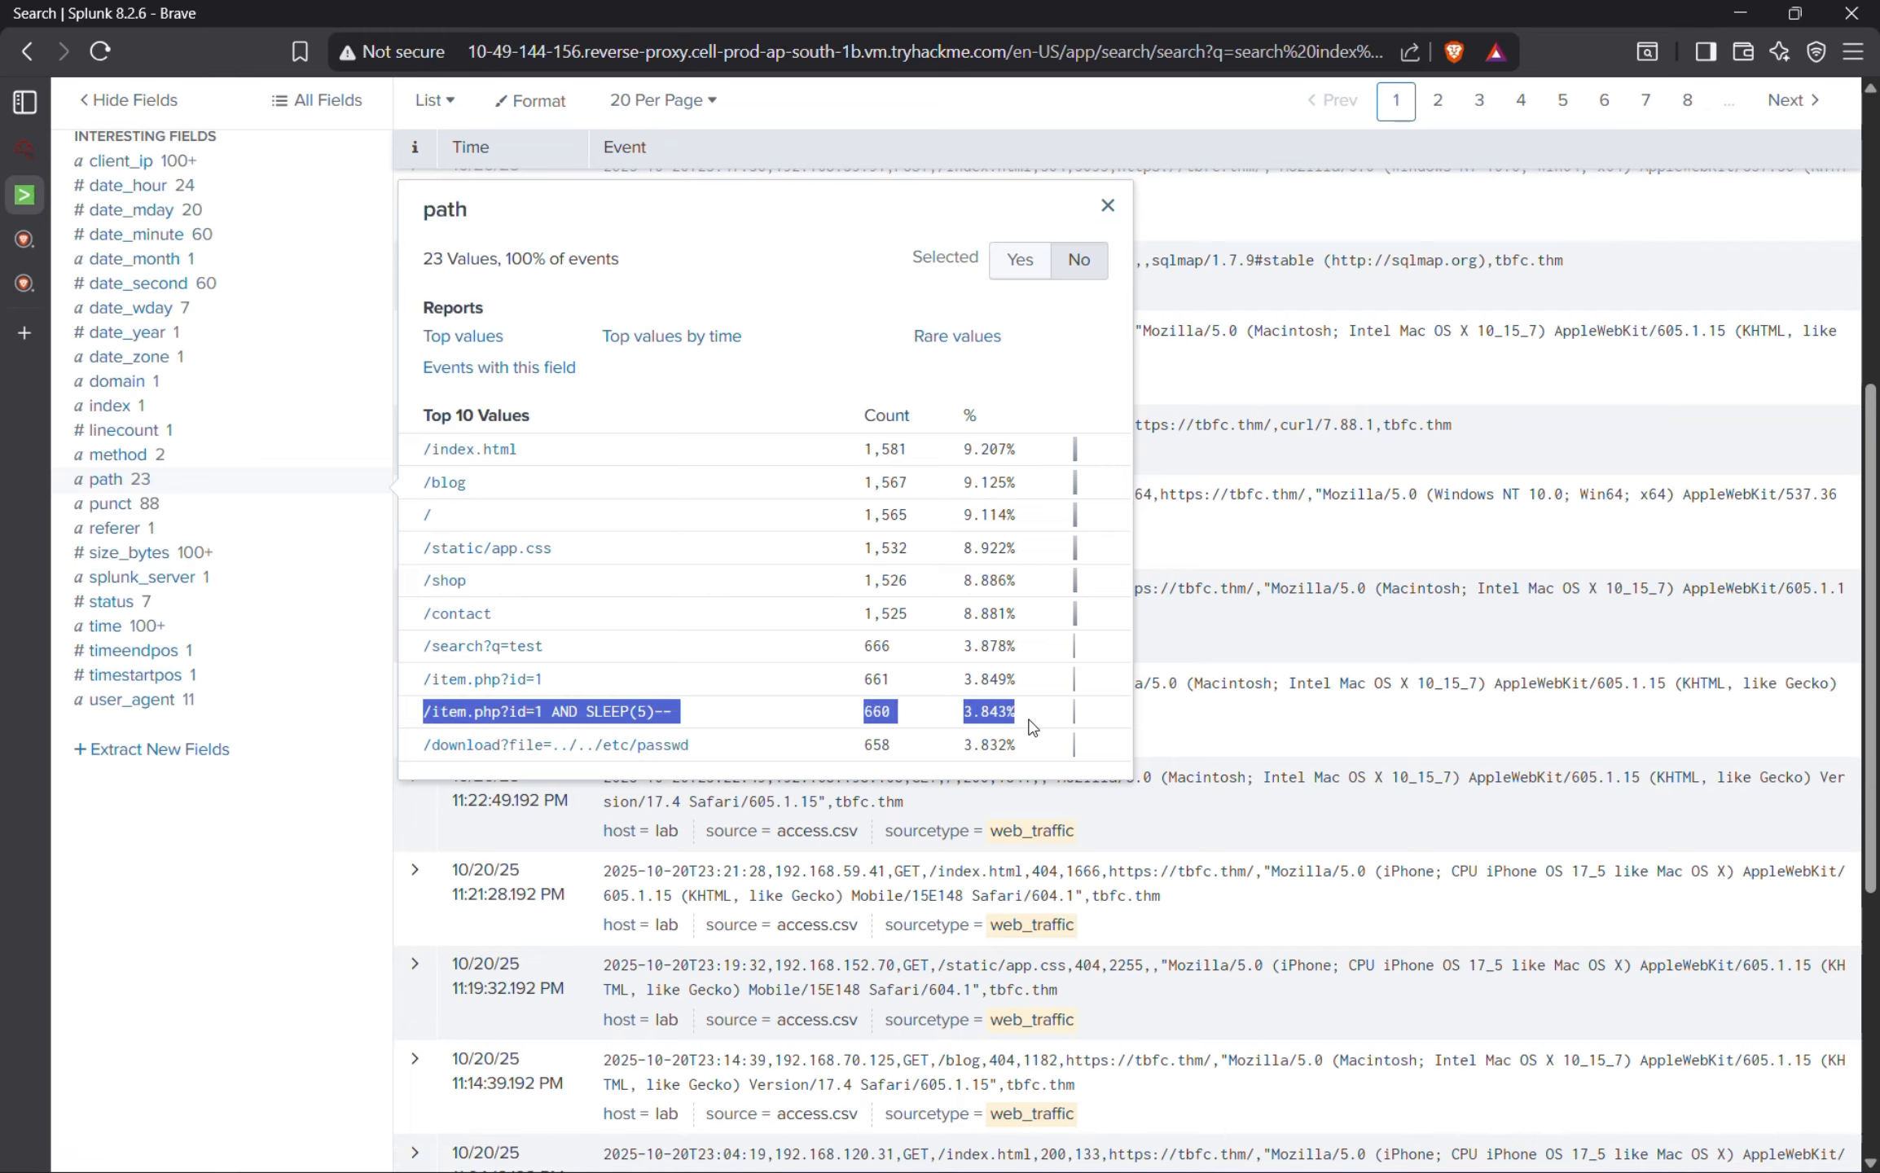
pyautogui.hotkey('alt', 'Tab')
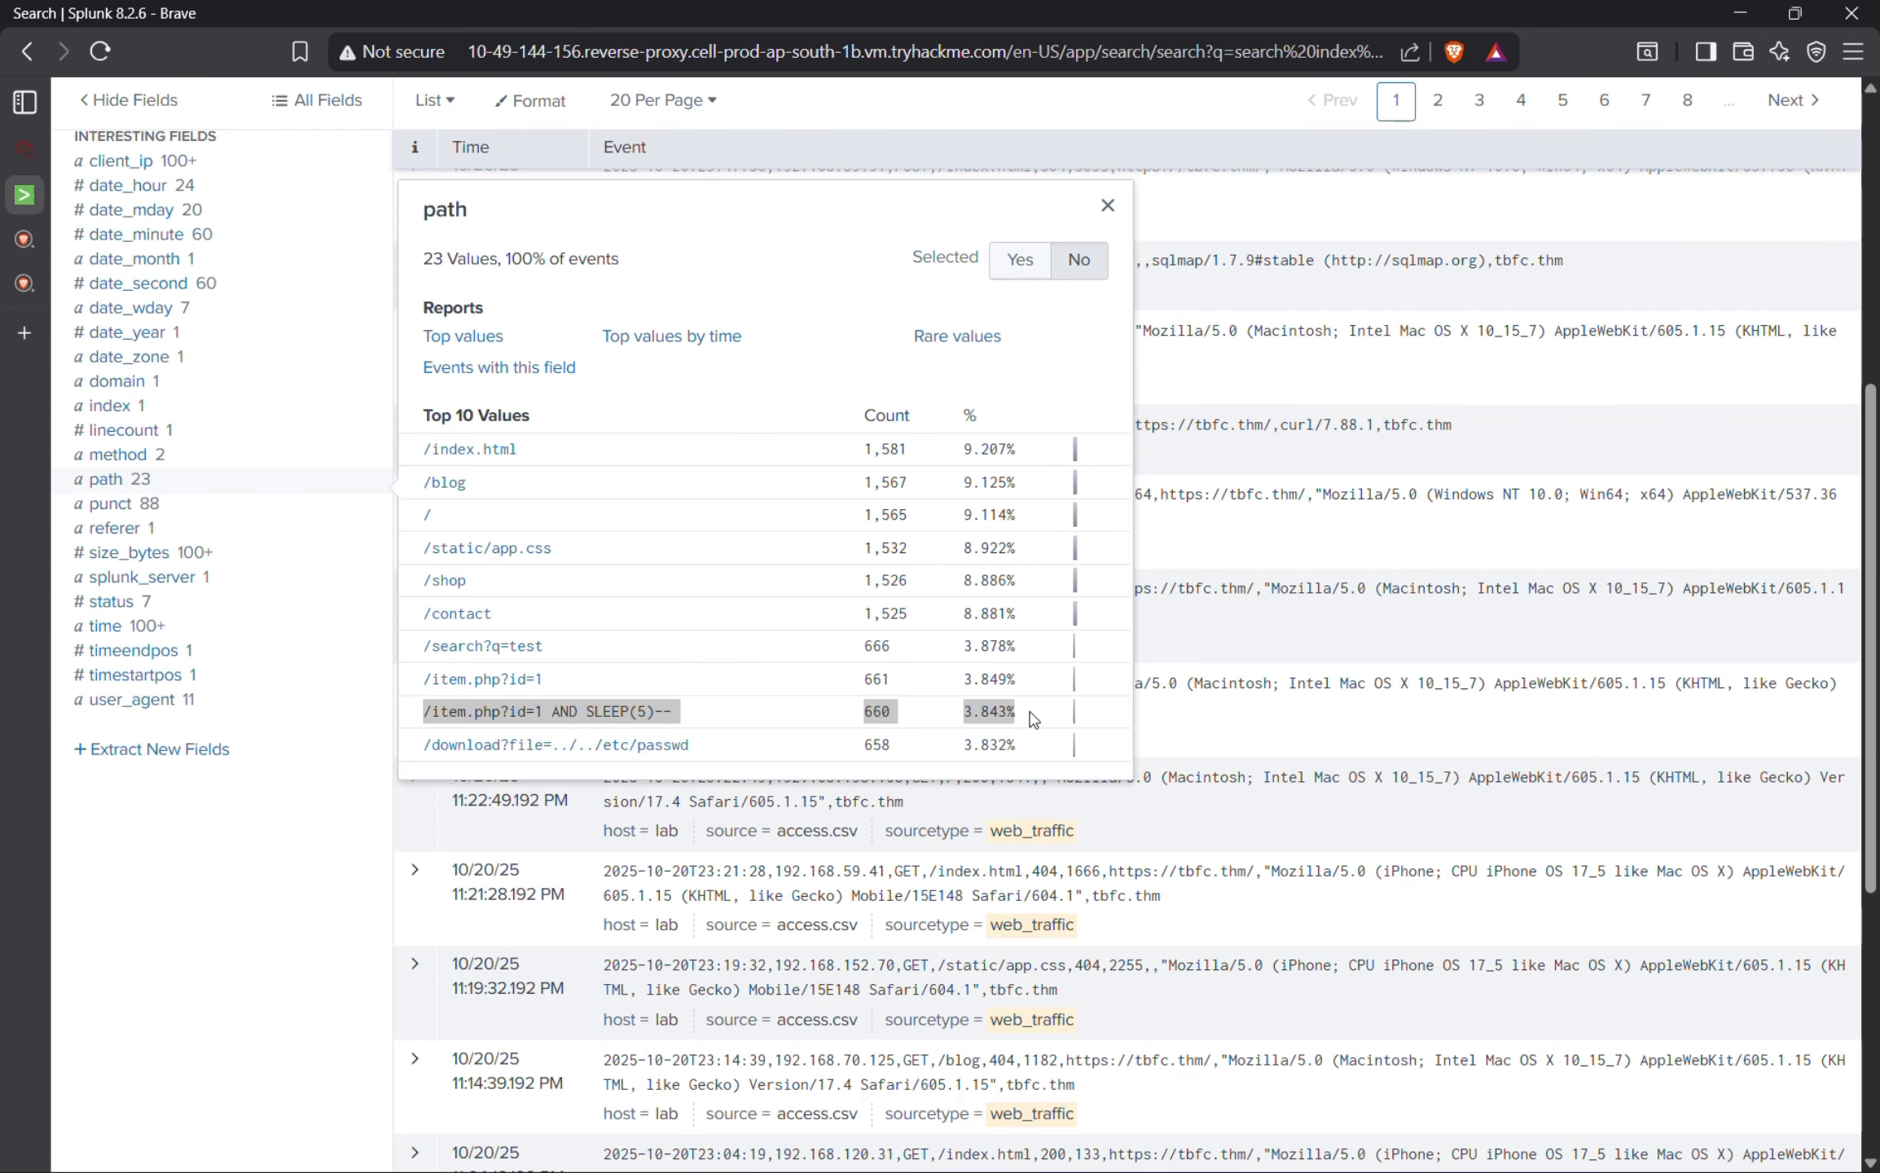
pyautogui.press('Return')
pyautogui.press('Return')
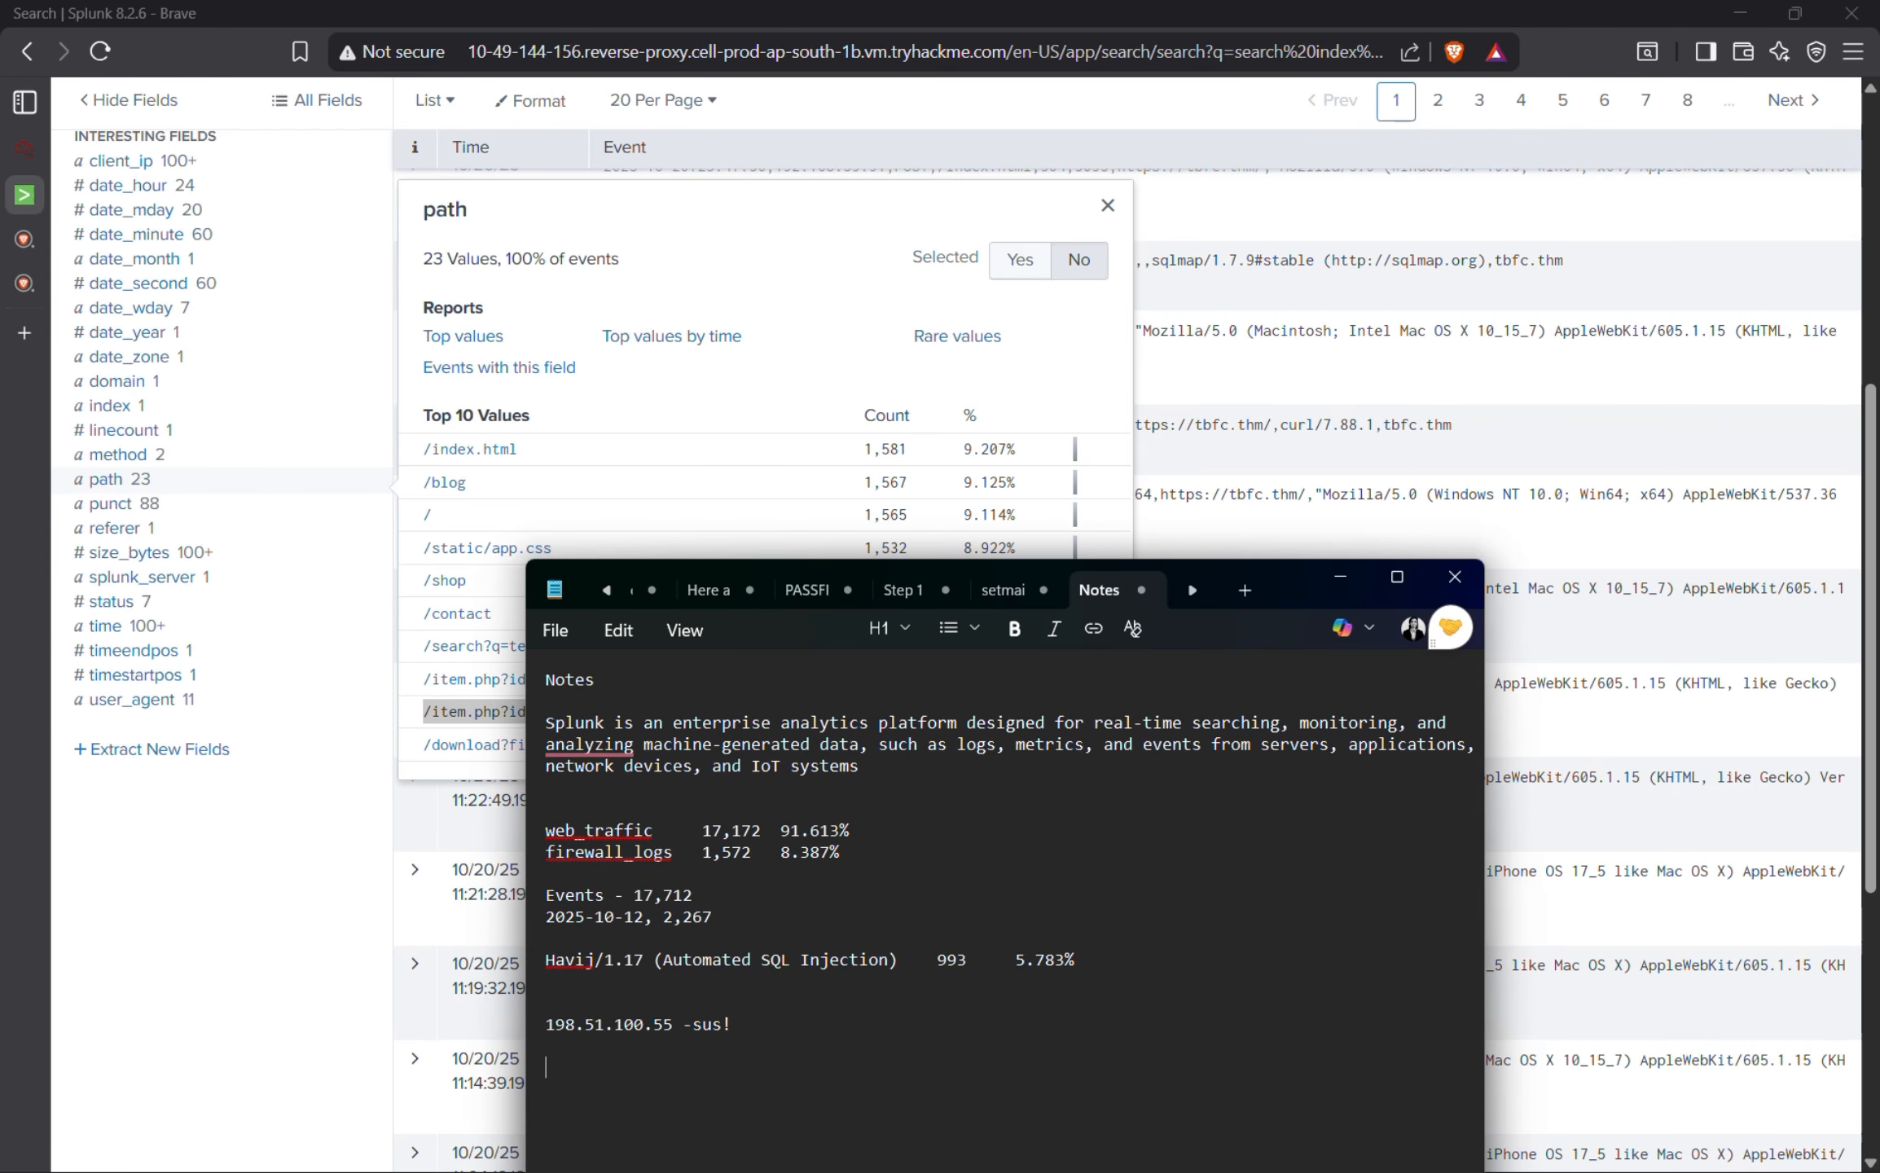
pyautogui.hotkey('ctrl', 'v')
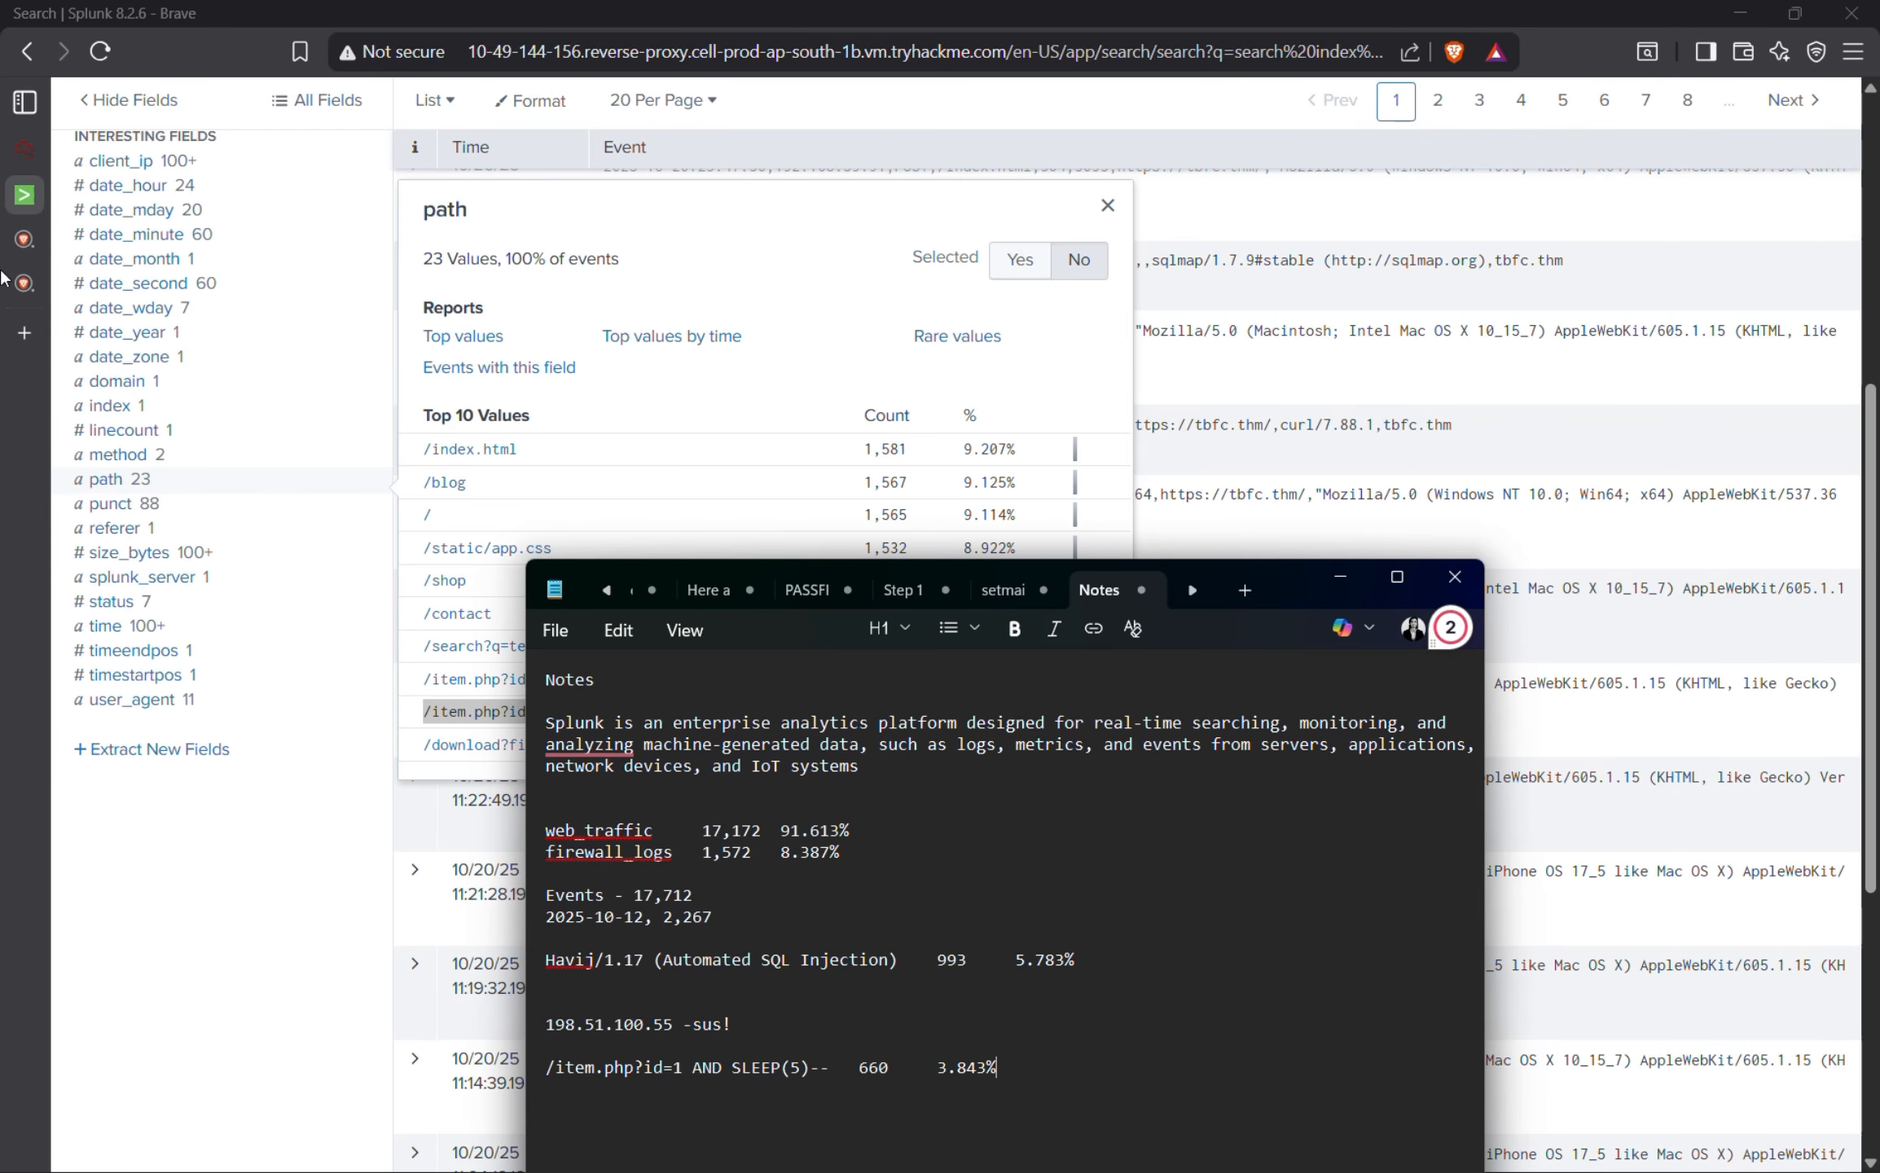
# Return to the TryHackMe room and check which path value is masked in the path section's example, reading on to Filtering out Benign Values.
pyautogui.click(25, 153)
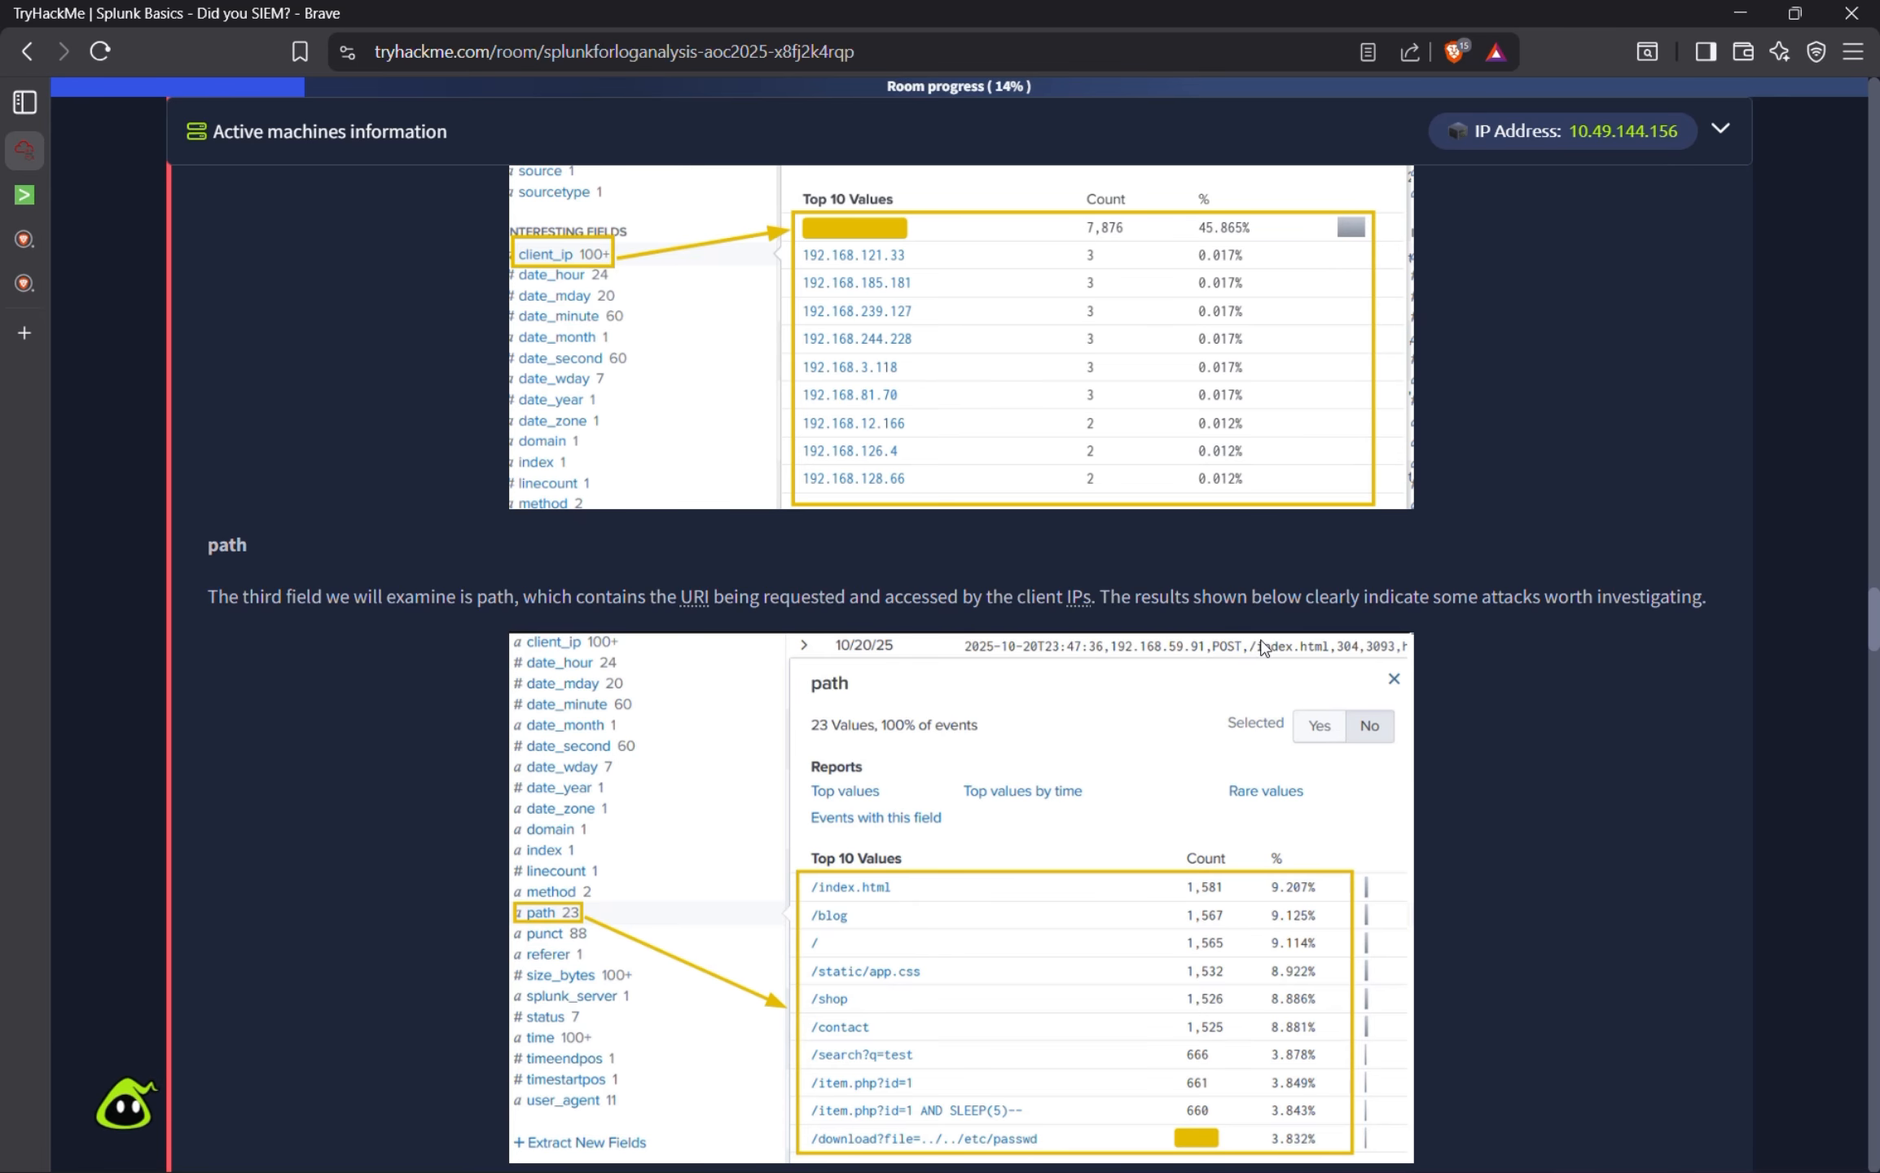
pyautogui.scroll(-3, 1371, 639)
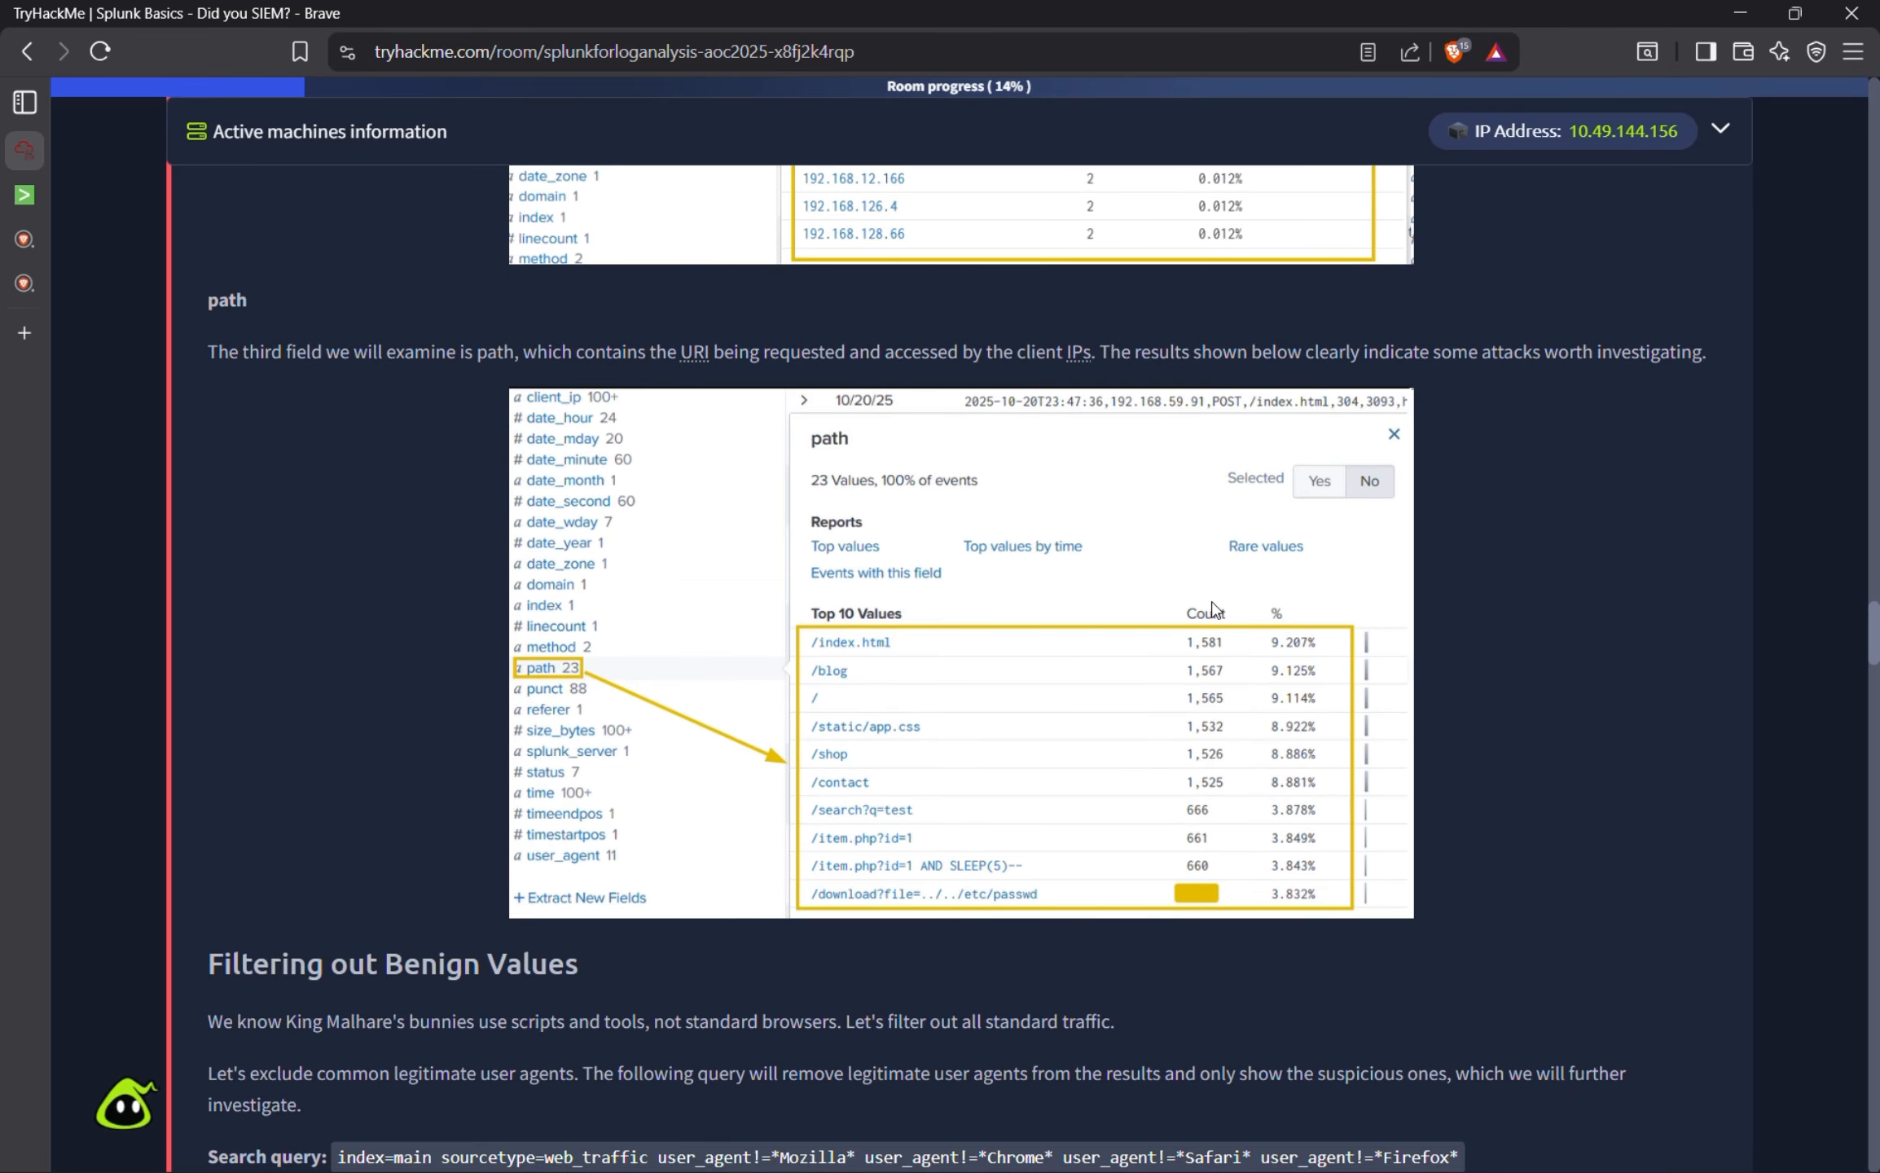
pyautogui.click(47, 287)
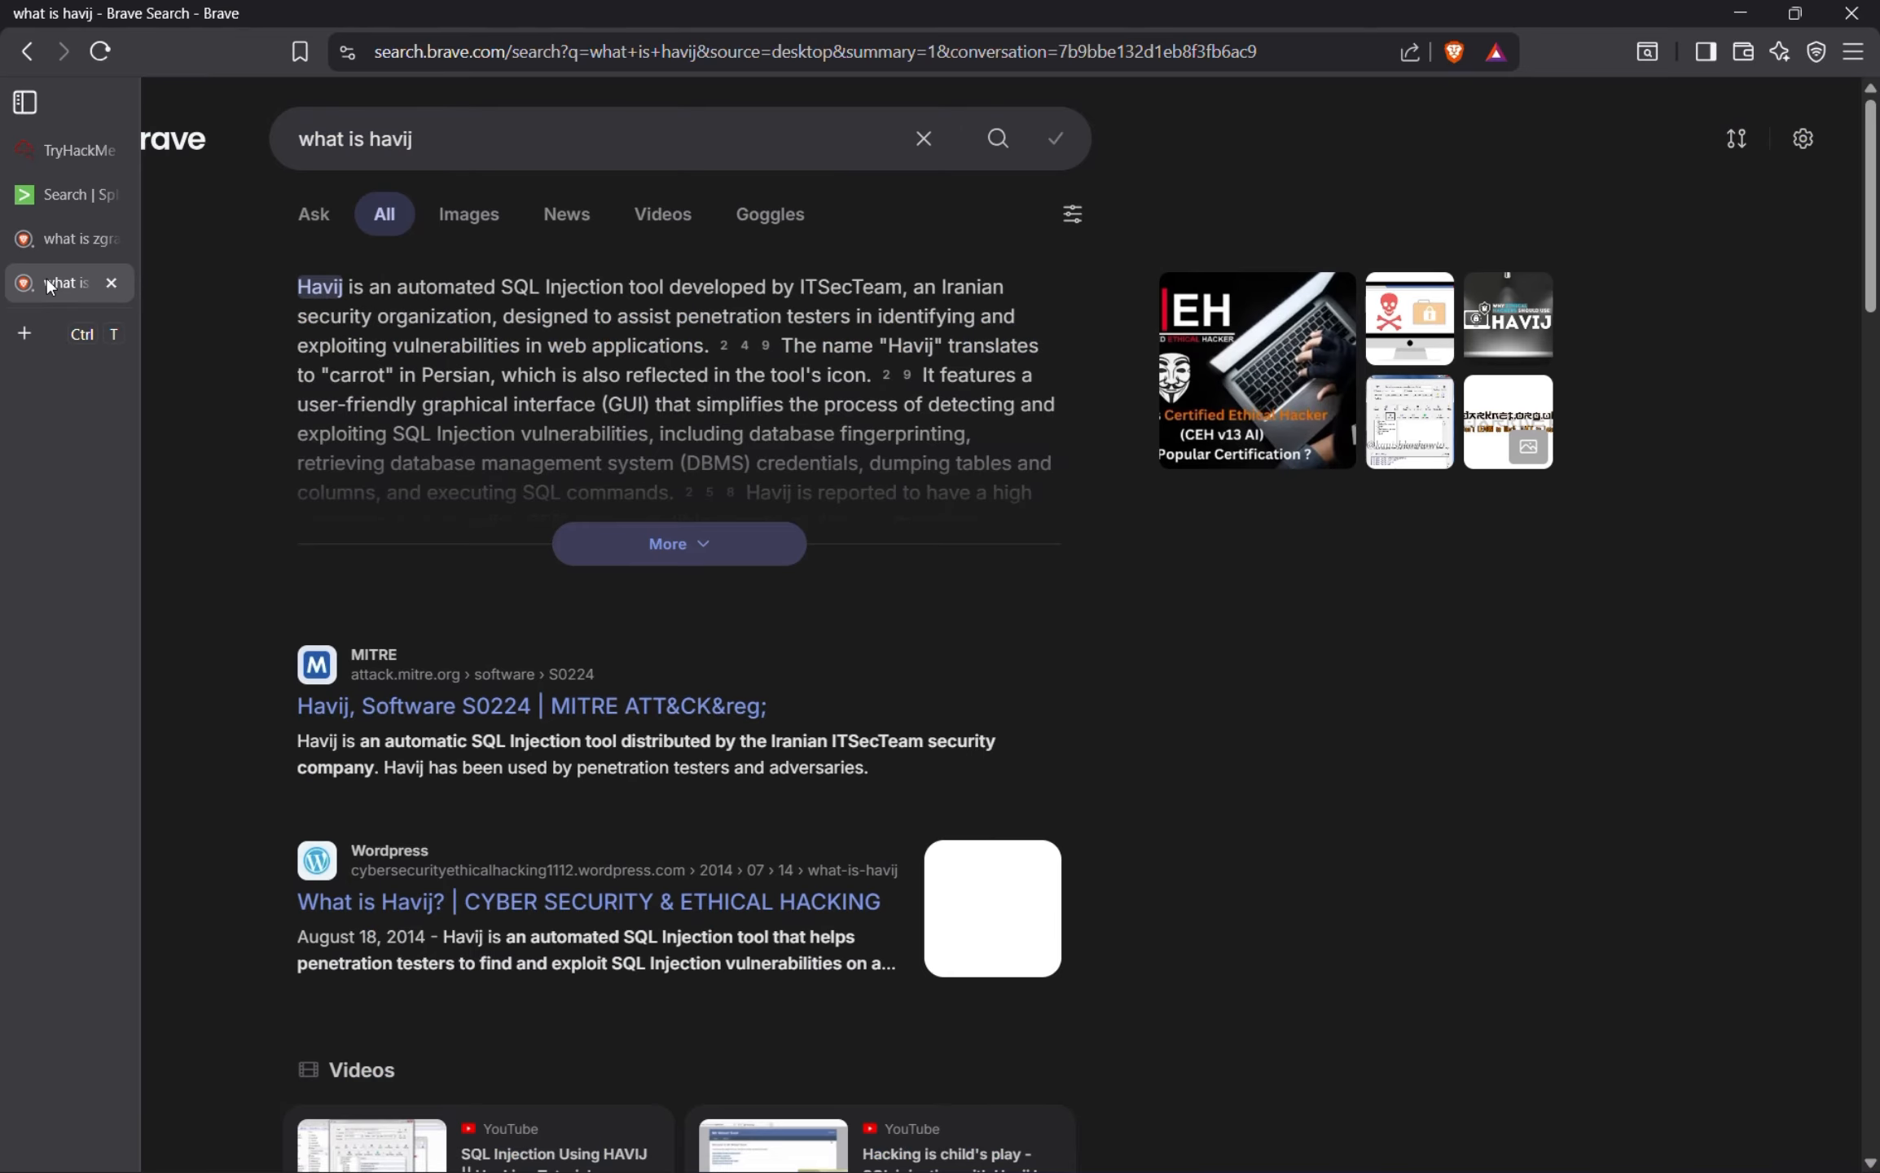
pyautogui.click(68, 155)
pyautogui.scroll(-5, 775, 953)
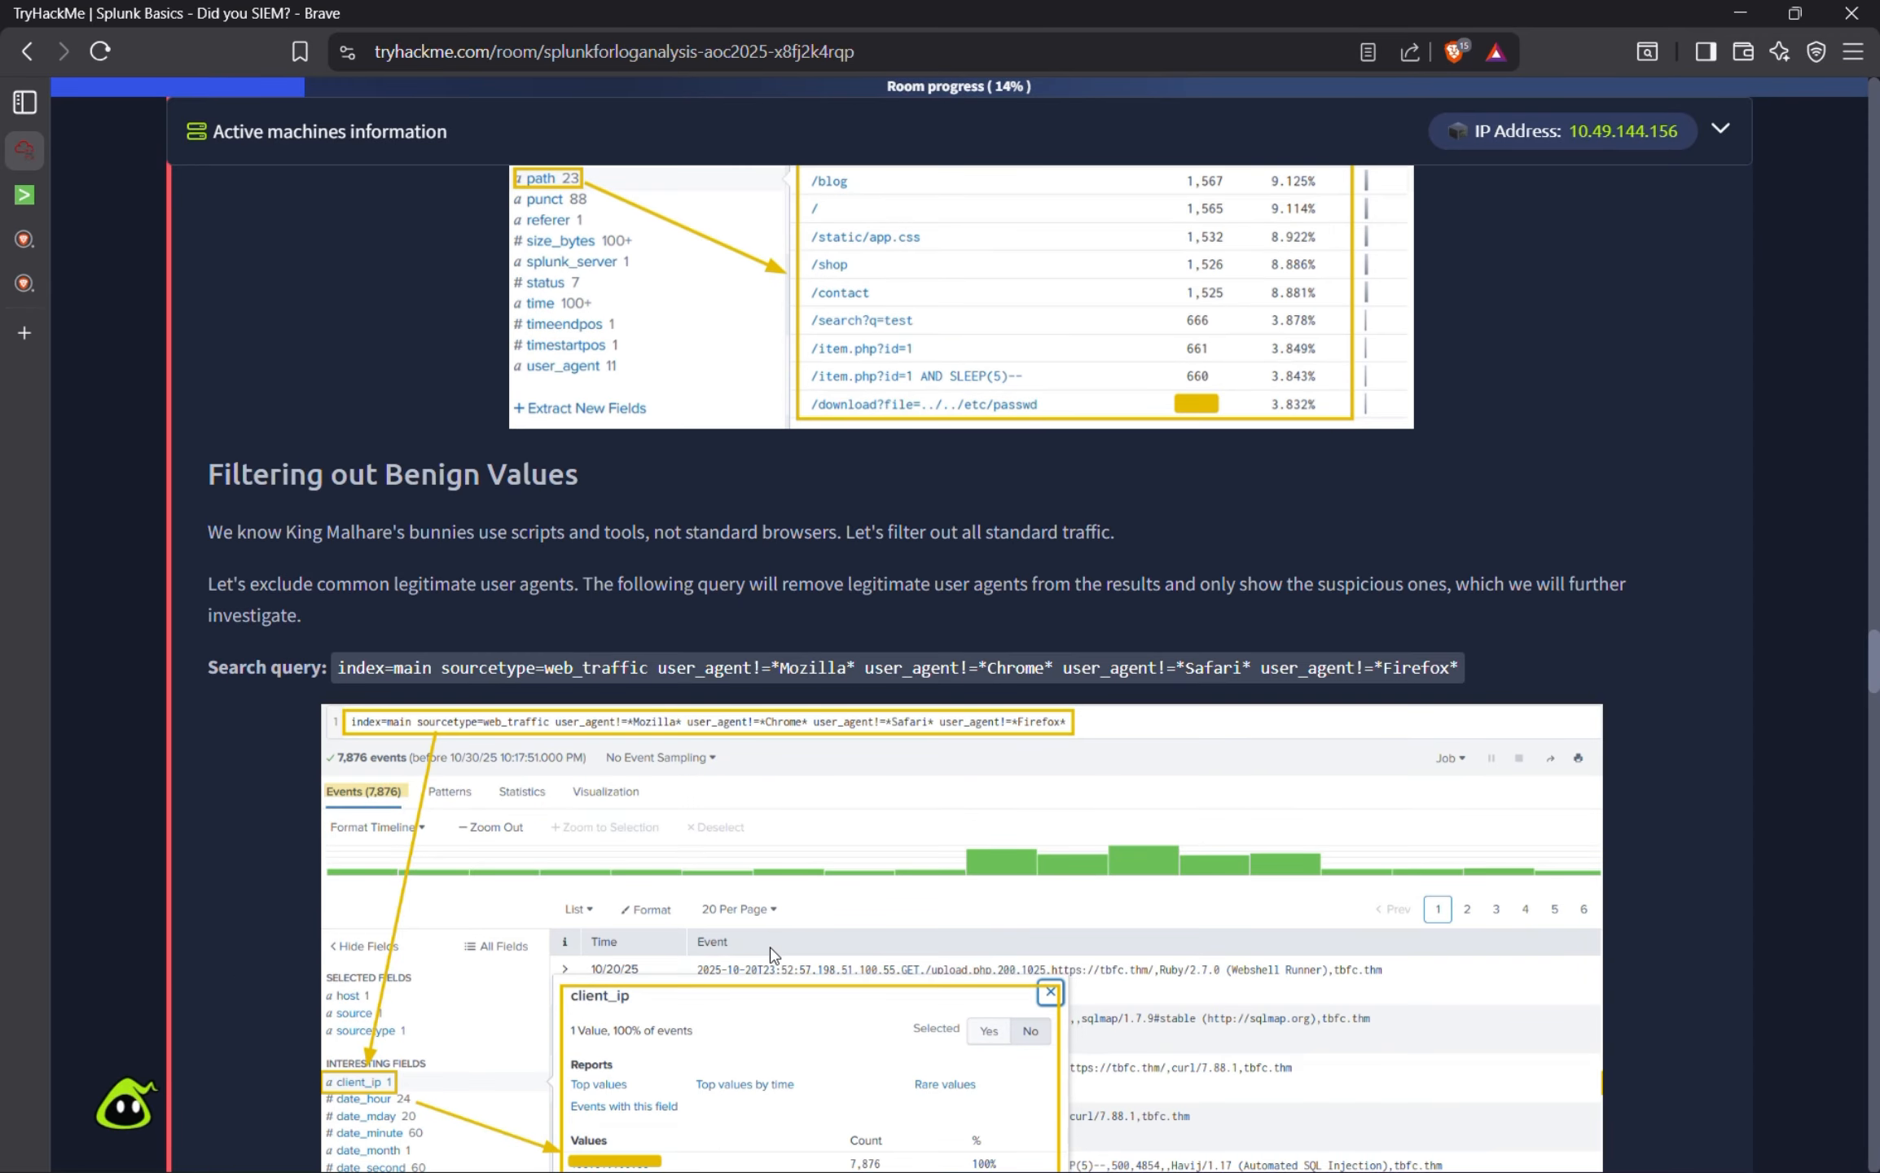
pyautogui.scroll(1, 771, 955)
pyautogui.moveTo(57, 150)
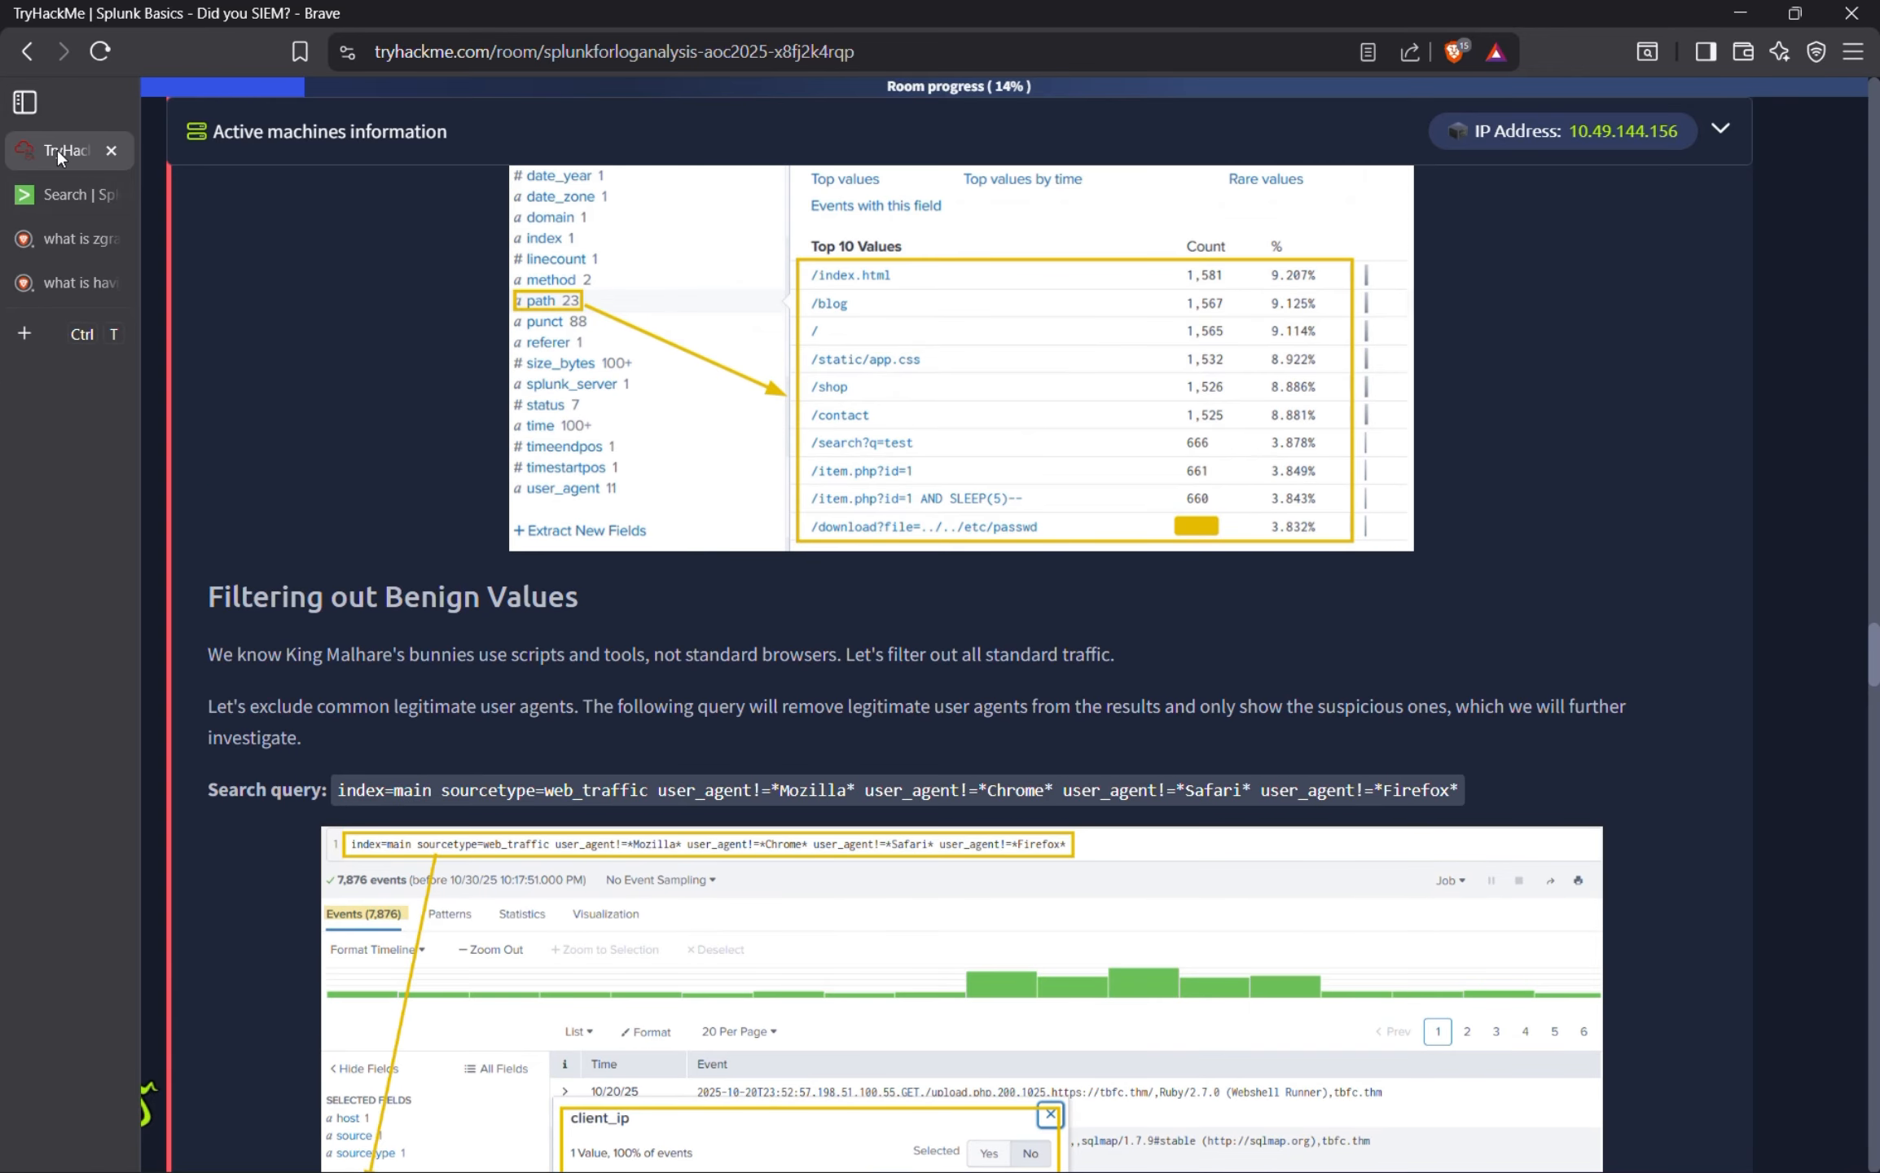
# Replace the /item.php entry in Notepad's Notes file with Splunk's path row /download?file=../../etc/passwd, 658, 3.832%.
pyautogui.click(61, 193)
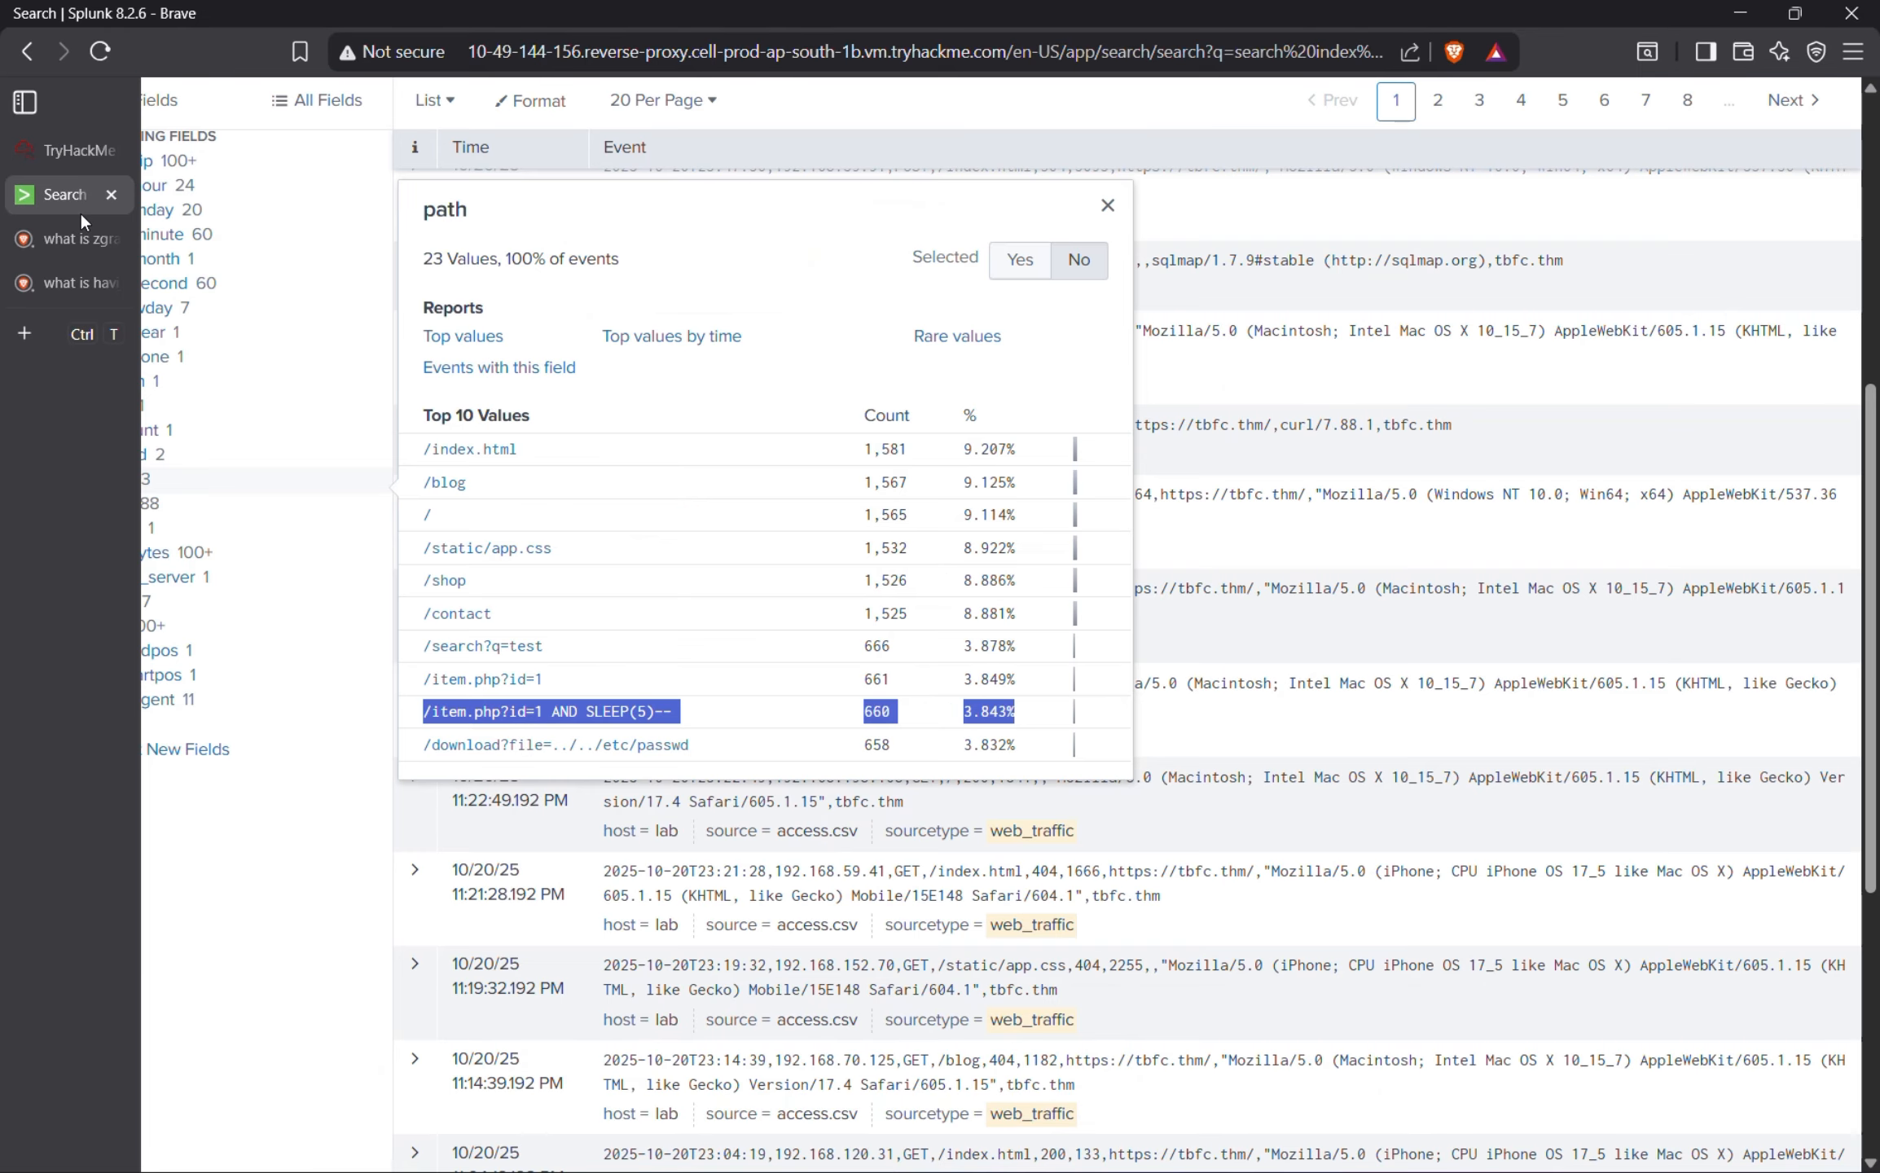
pyautogui.moveTo(1055, 748); pyautogui.dragTo(424, 748)
pyautogui.hotkey('ctrl', 'c')
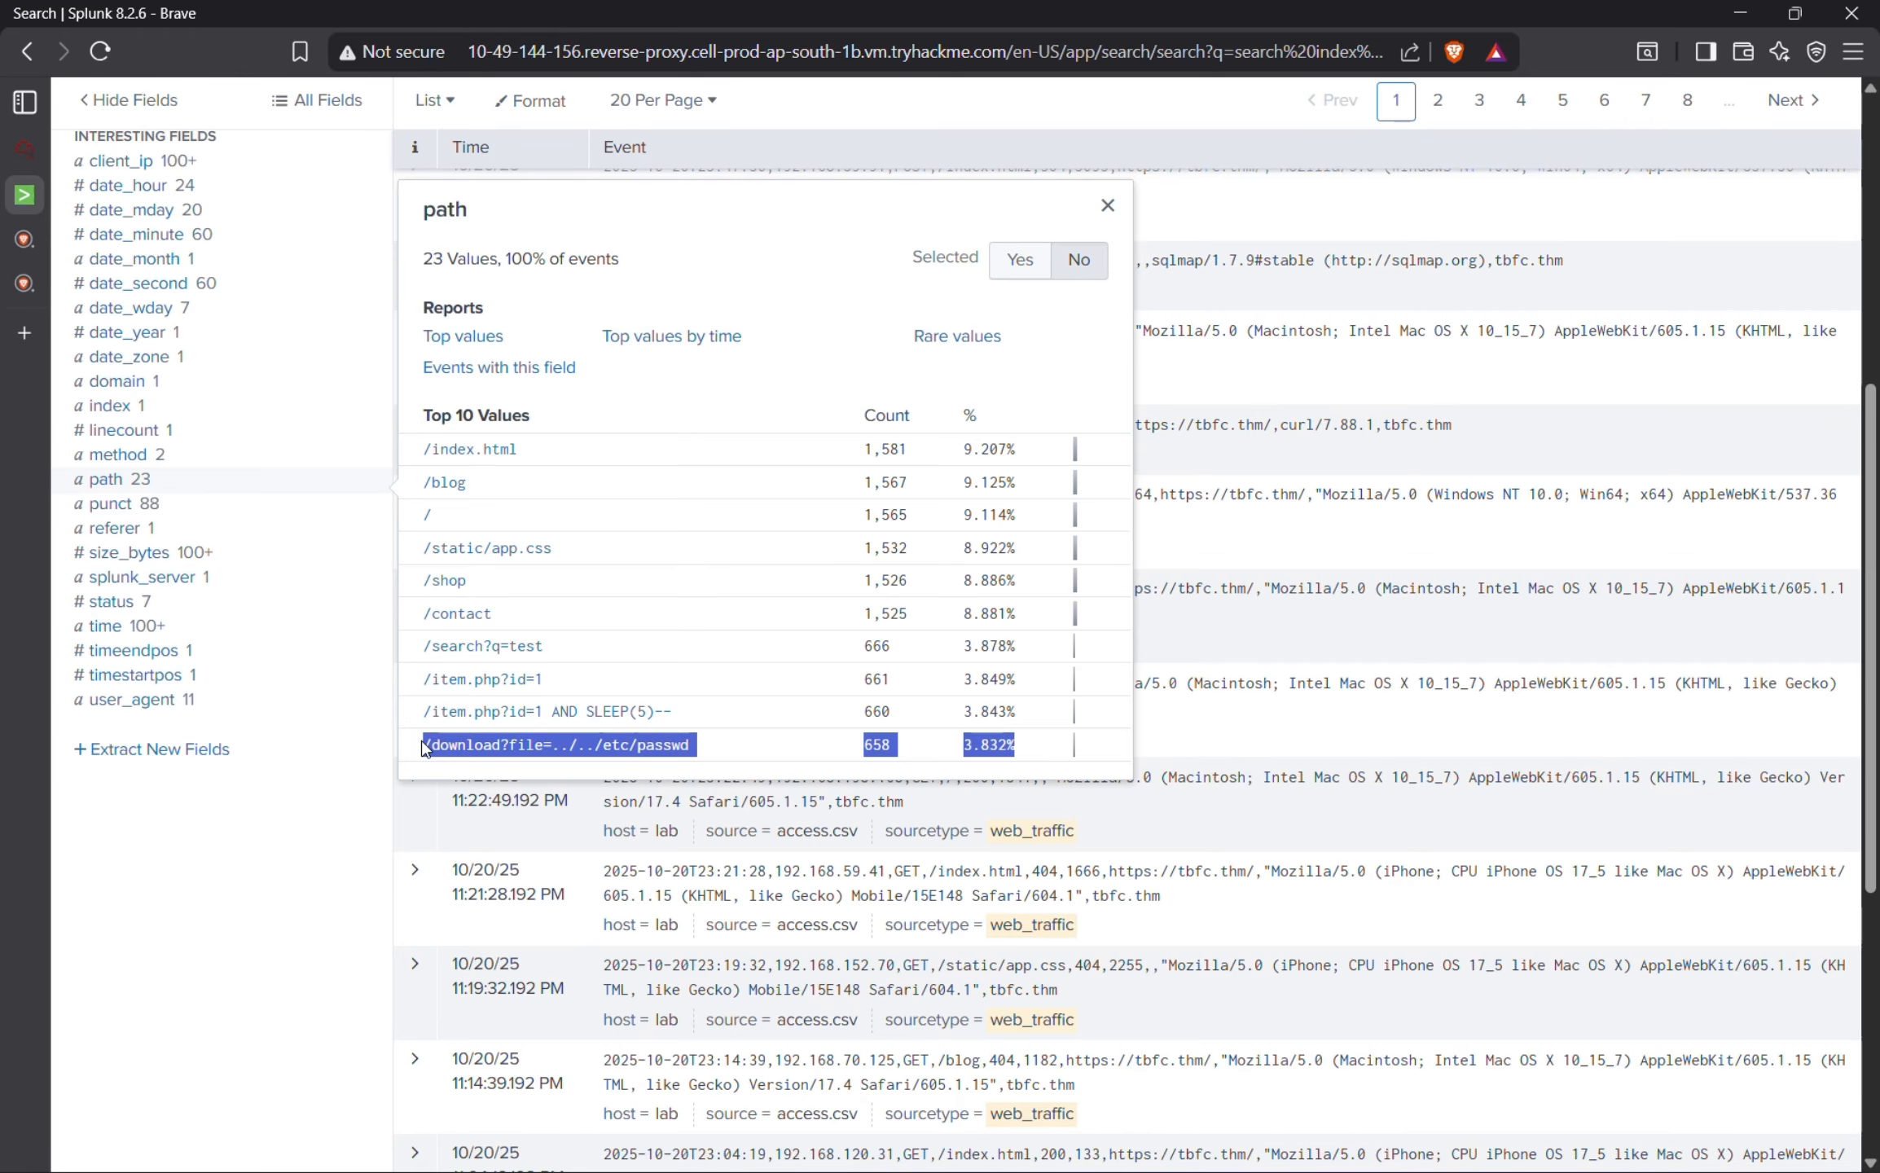
pyautogui.hotkey('alt', 'Tab')
pyautogui.moveTo(999, 1060); pyautogui.dragTo(503, 1051)
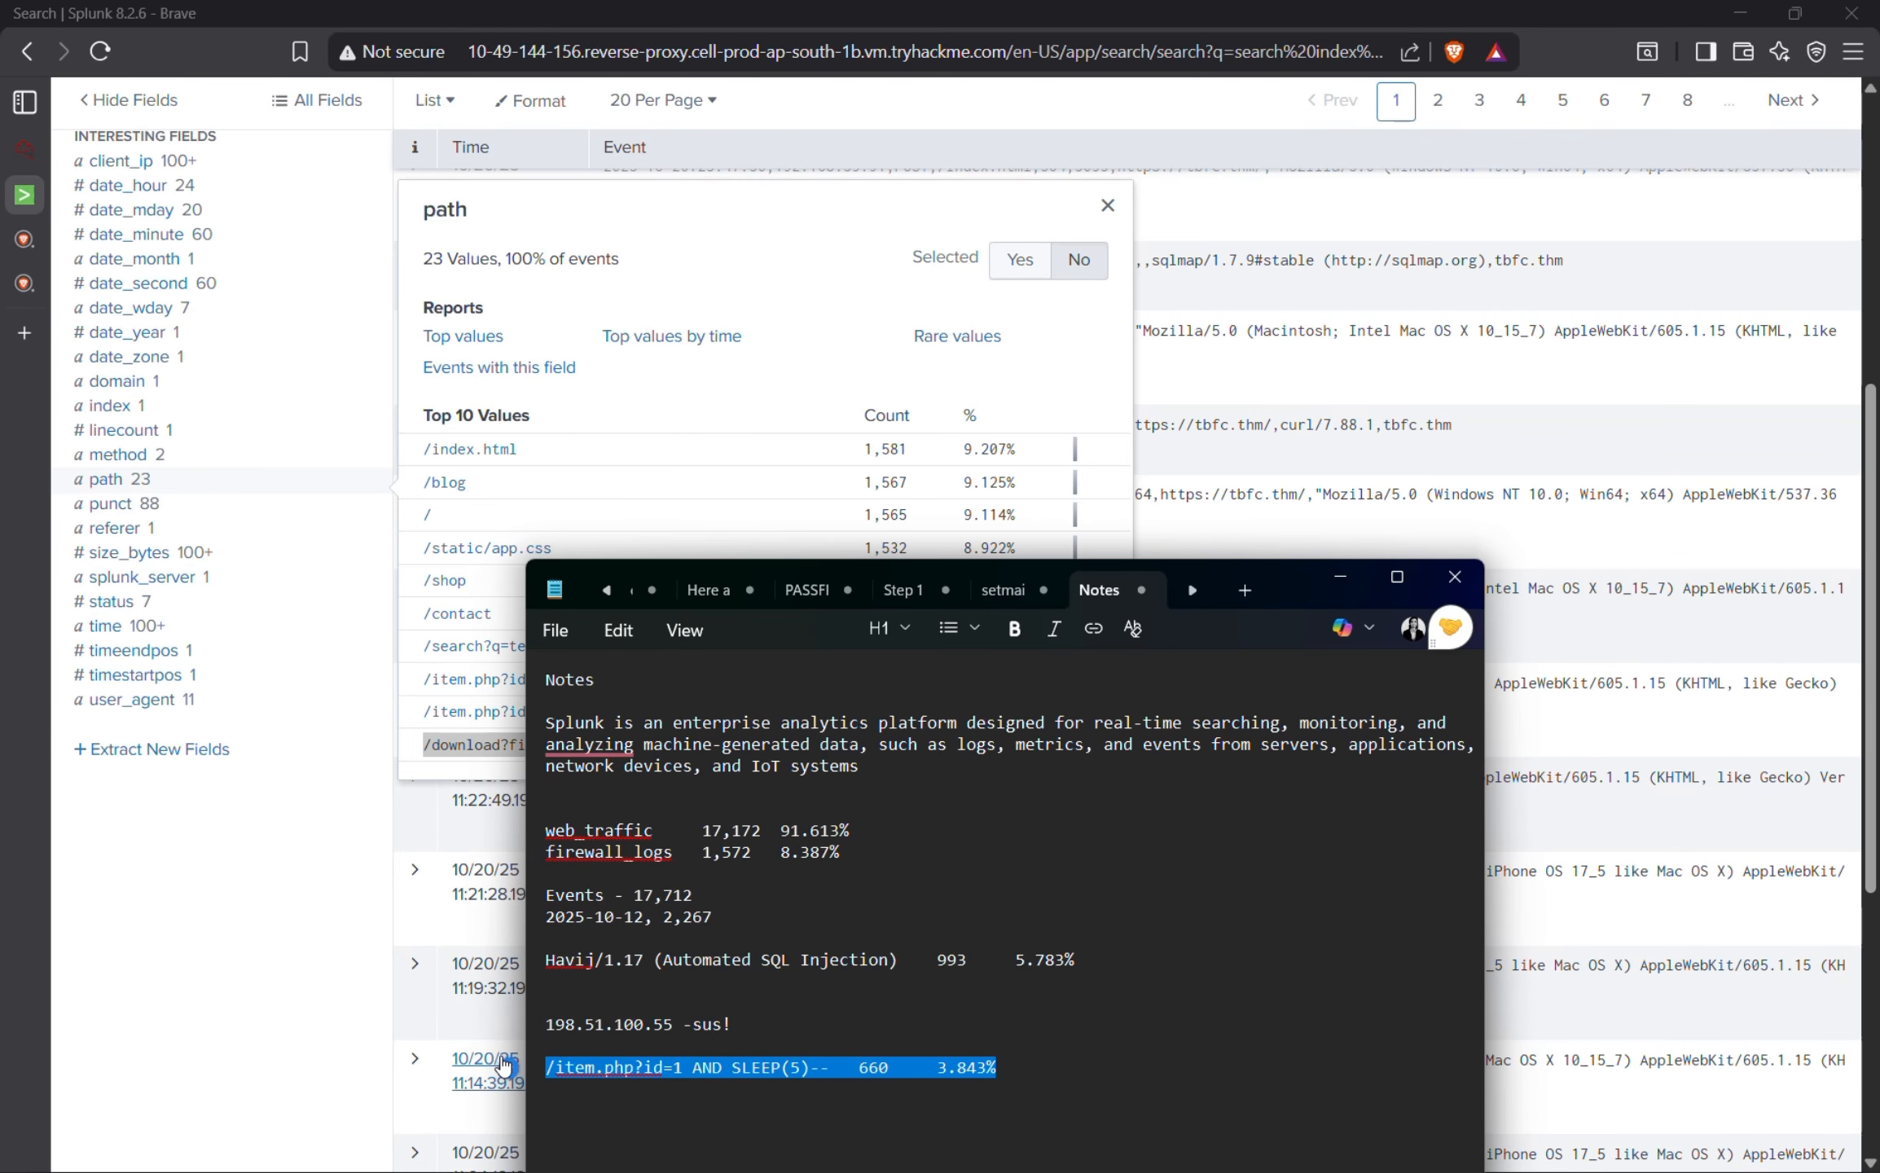
pyautogui.press('BackSpace')
pyautogui.hotkey('ctrl', 'v')
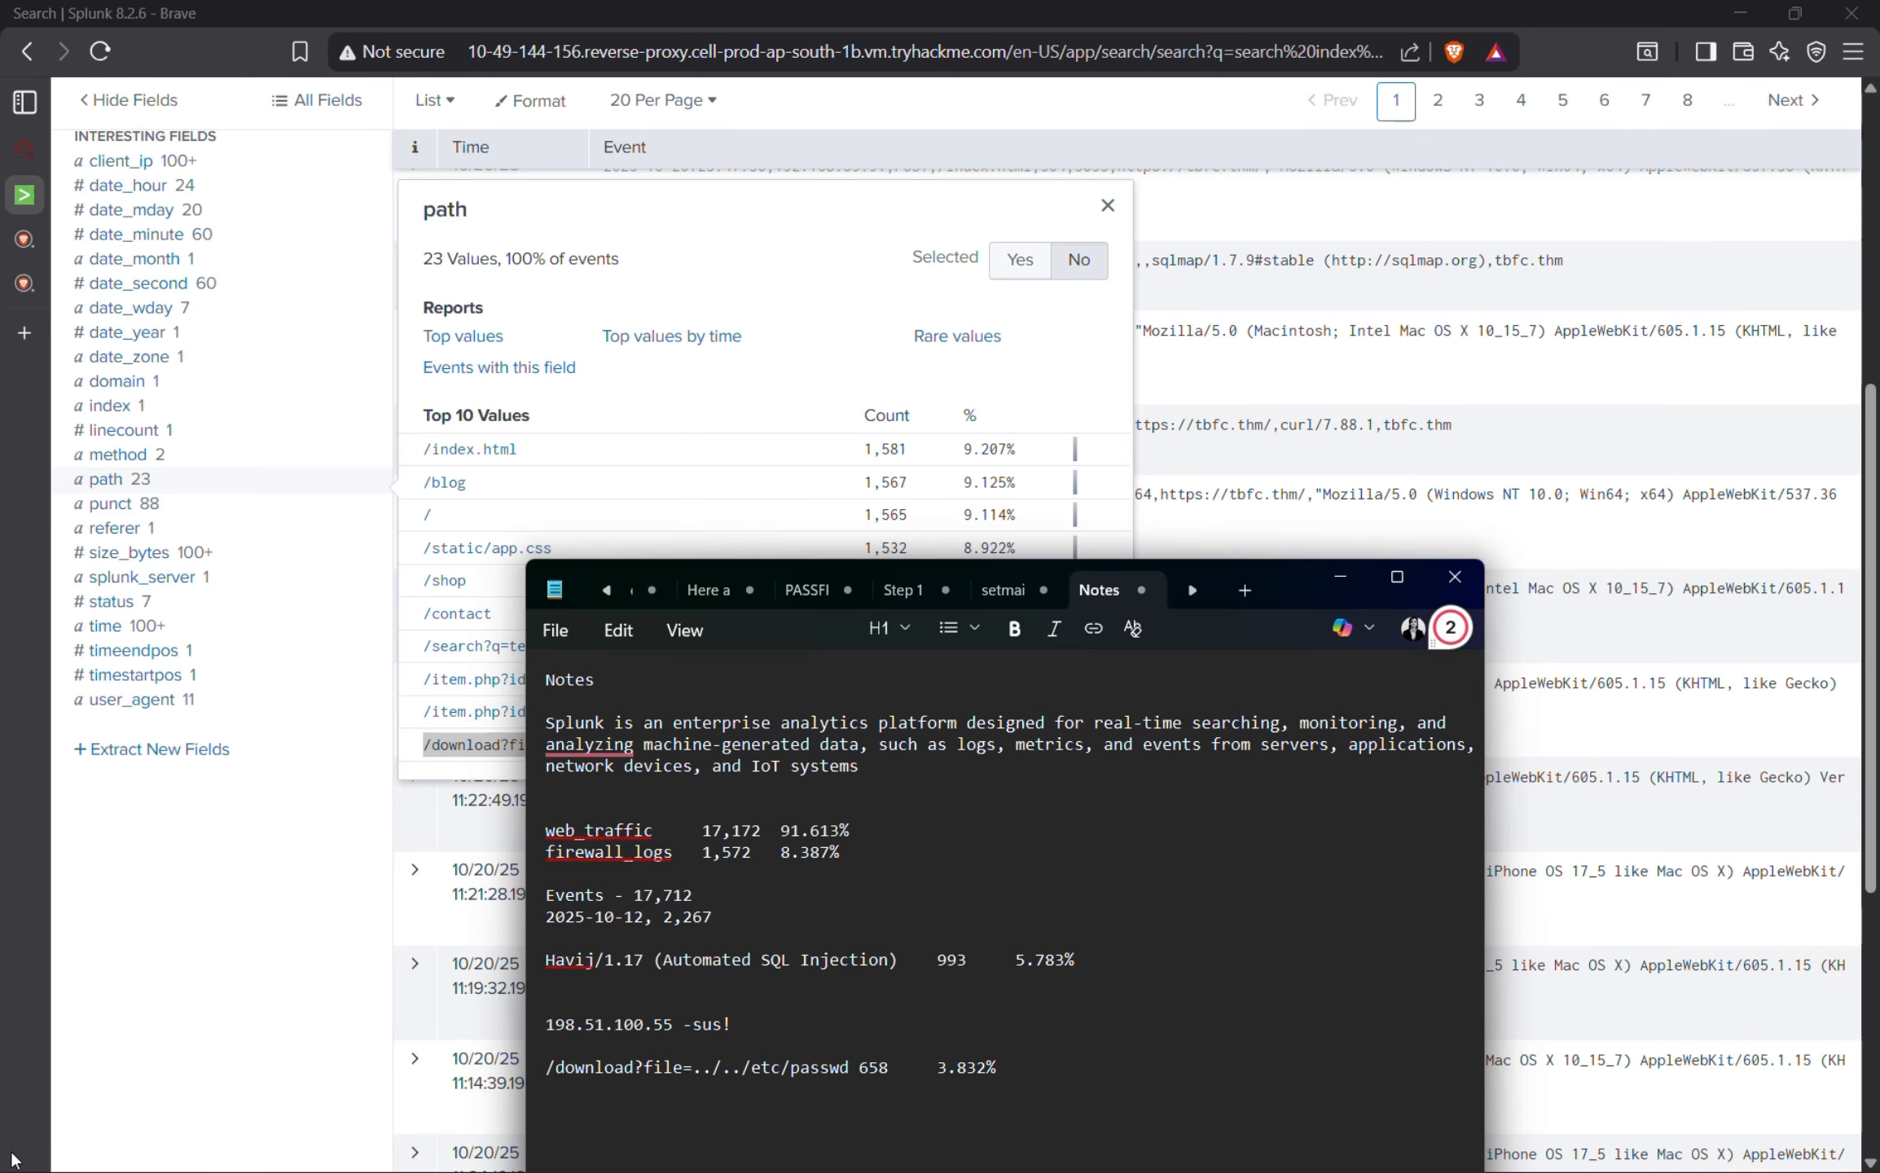
# Return to the TryHackMe room and copy the Filtering out Benign Values query that excludes Mozilla, Chrome, Safari and Firefox user agents.
pyautogui.click(168, 914)
pyautogui.click(53, 158)
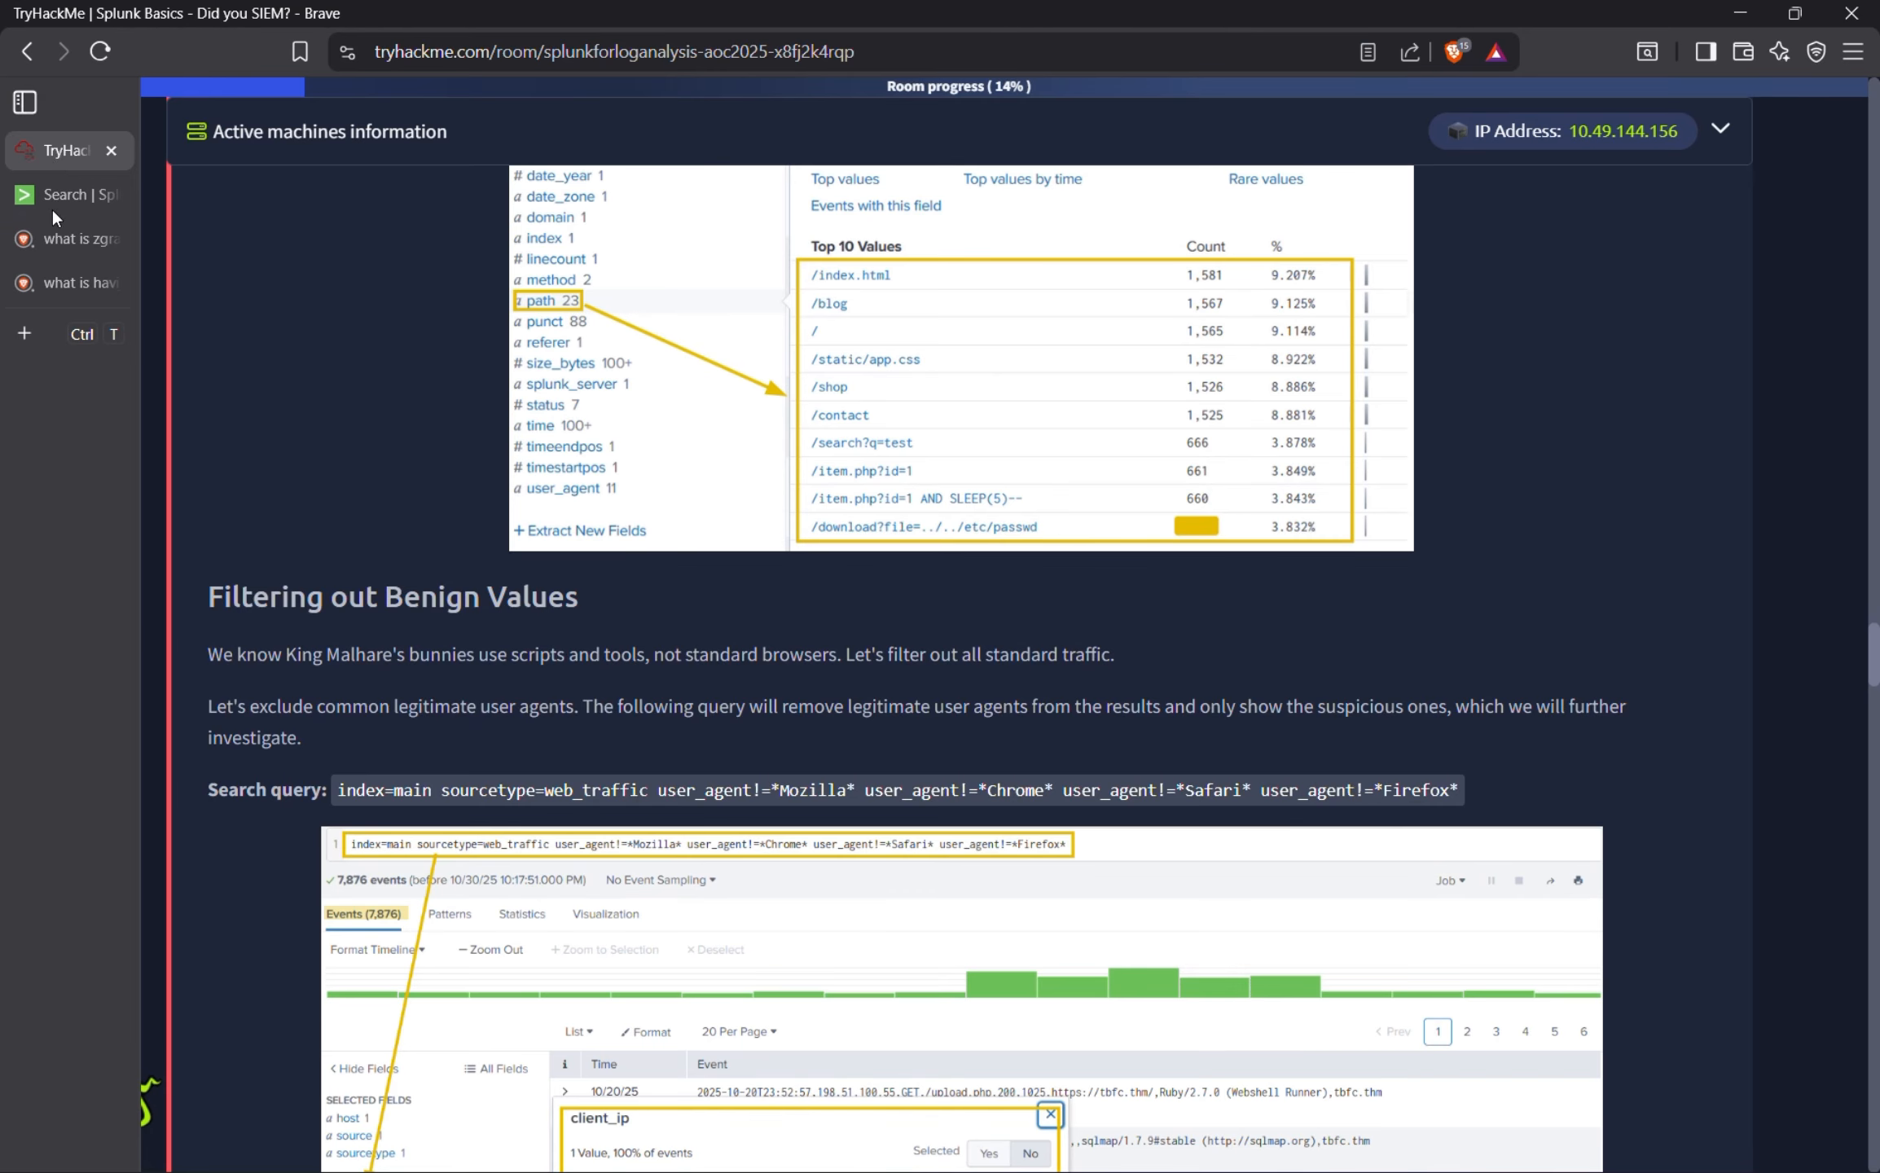
pyautogui.scroll(-4, 640, 879)
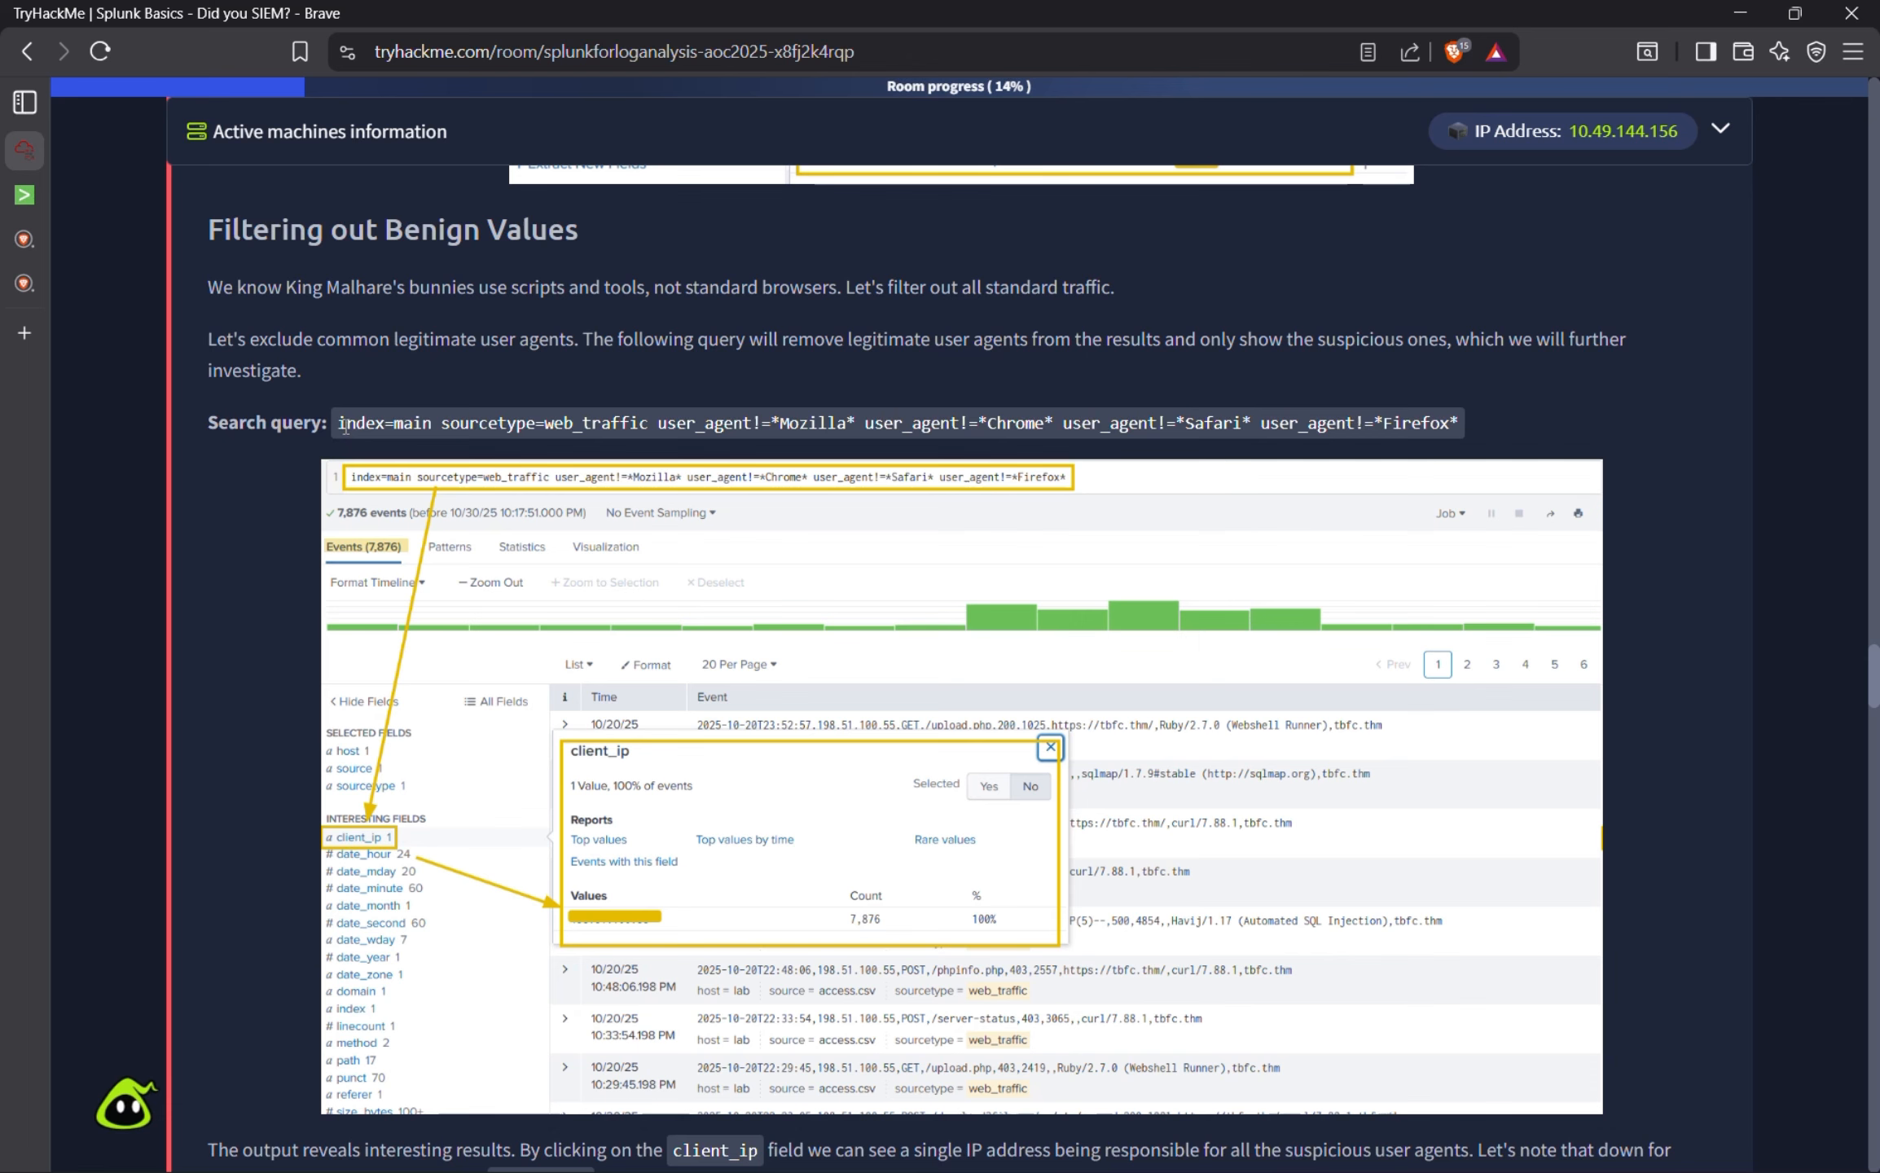
pyautogui.moveTo(344, 427); pyautogui.dragTo(1448, 440)
pyautogui.hotkey('ctrl', 'c')
pyautogui.click(1462, 424)
pyautogui.click(348, 420)
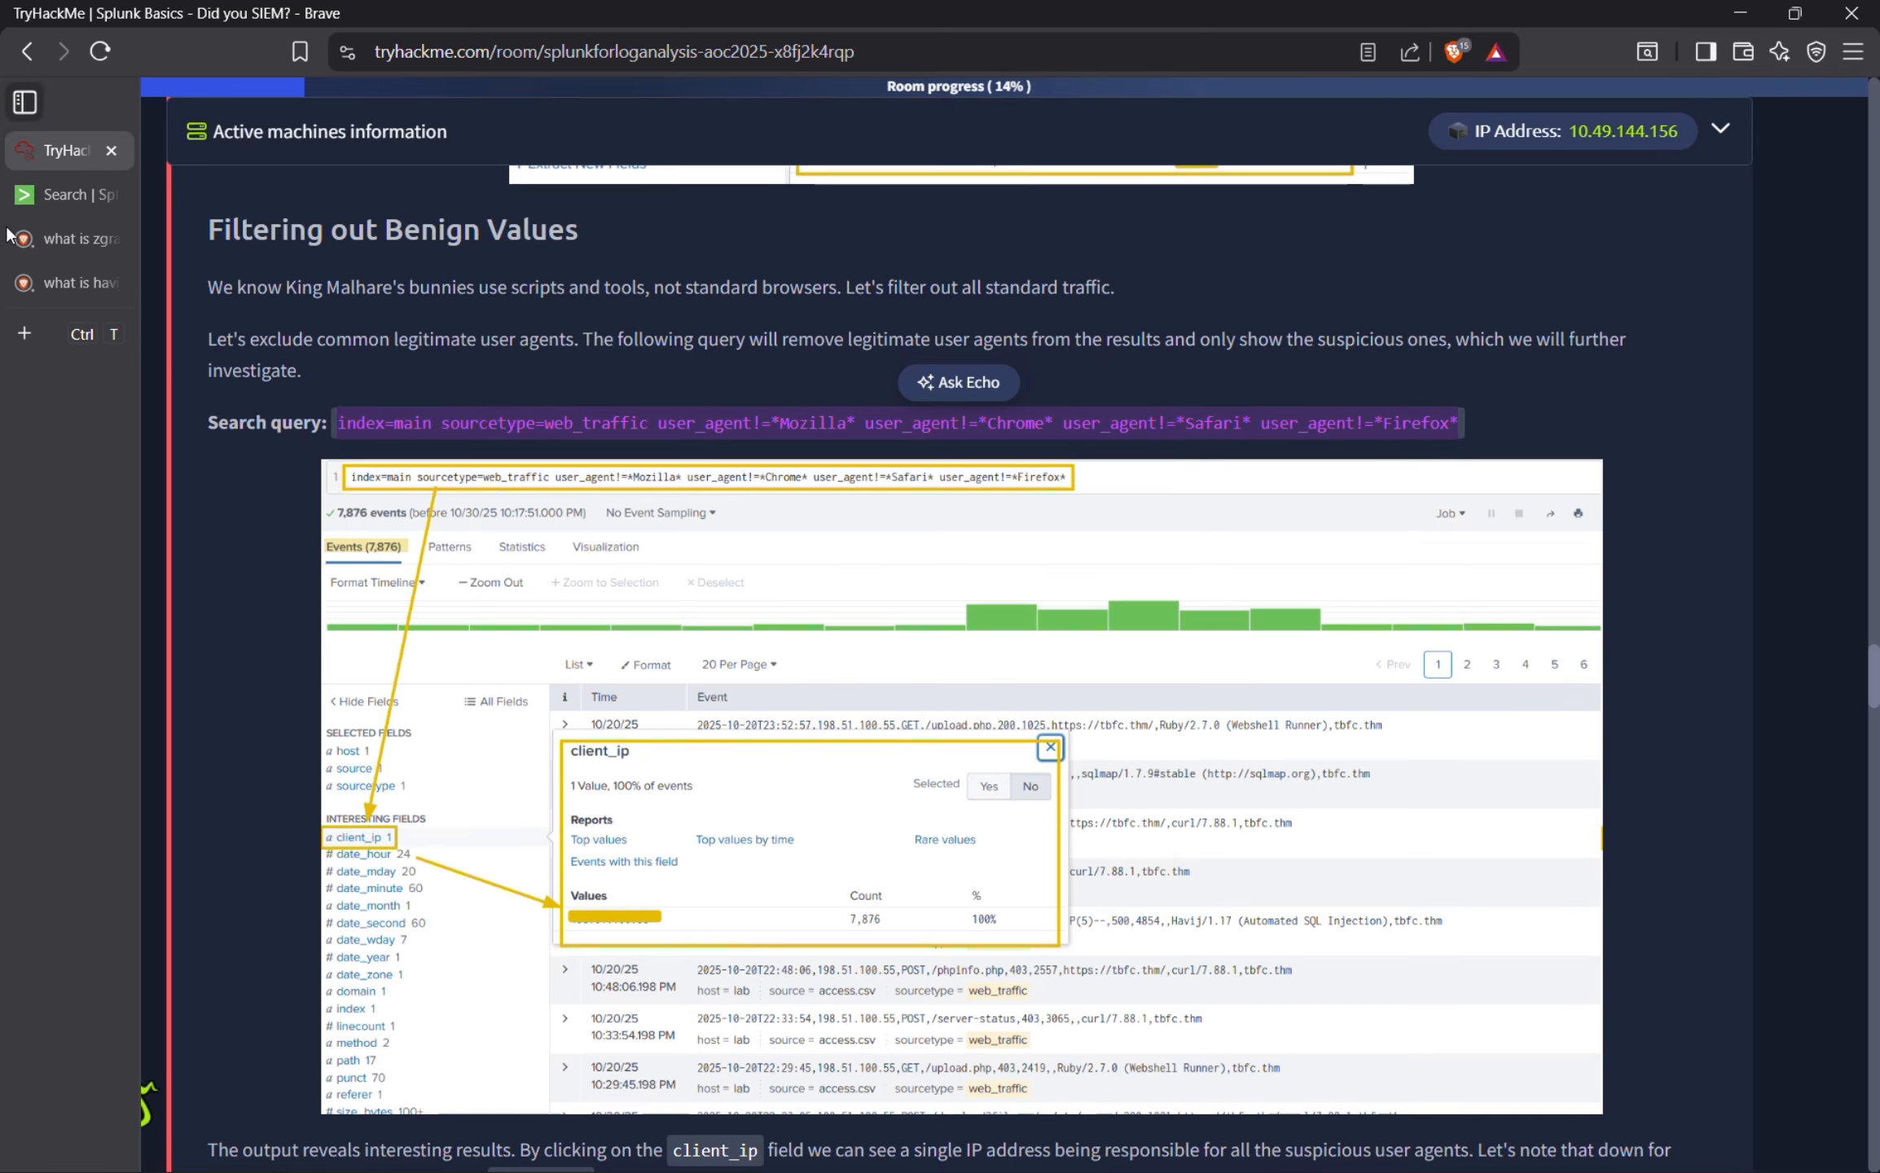
# Switch to Splunk and run the search index=main sourcetype=web_traffic user_agent!=*Mozilla* user_agent!=*Chrome* user_agent!=*Safari* user_agent!=*Firefox*.
pyautogui.click(33, 194)
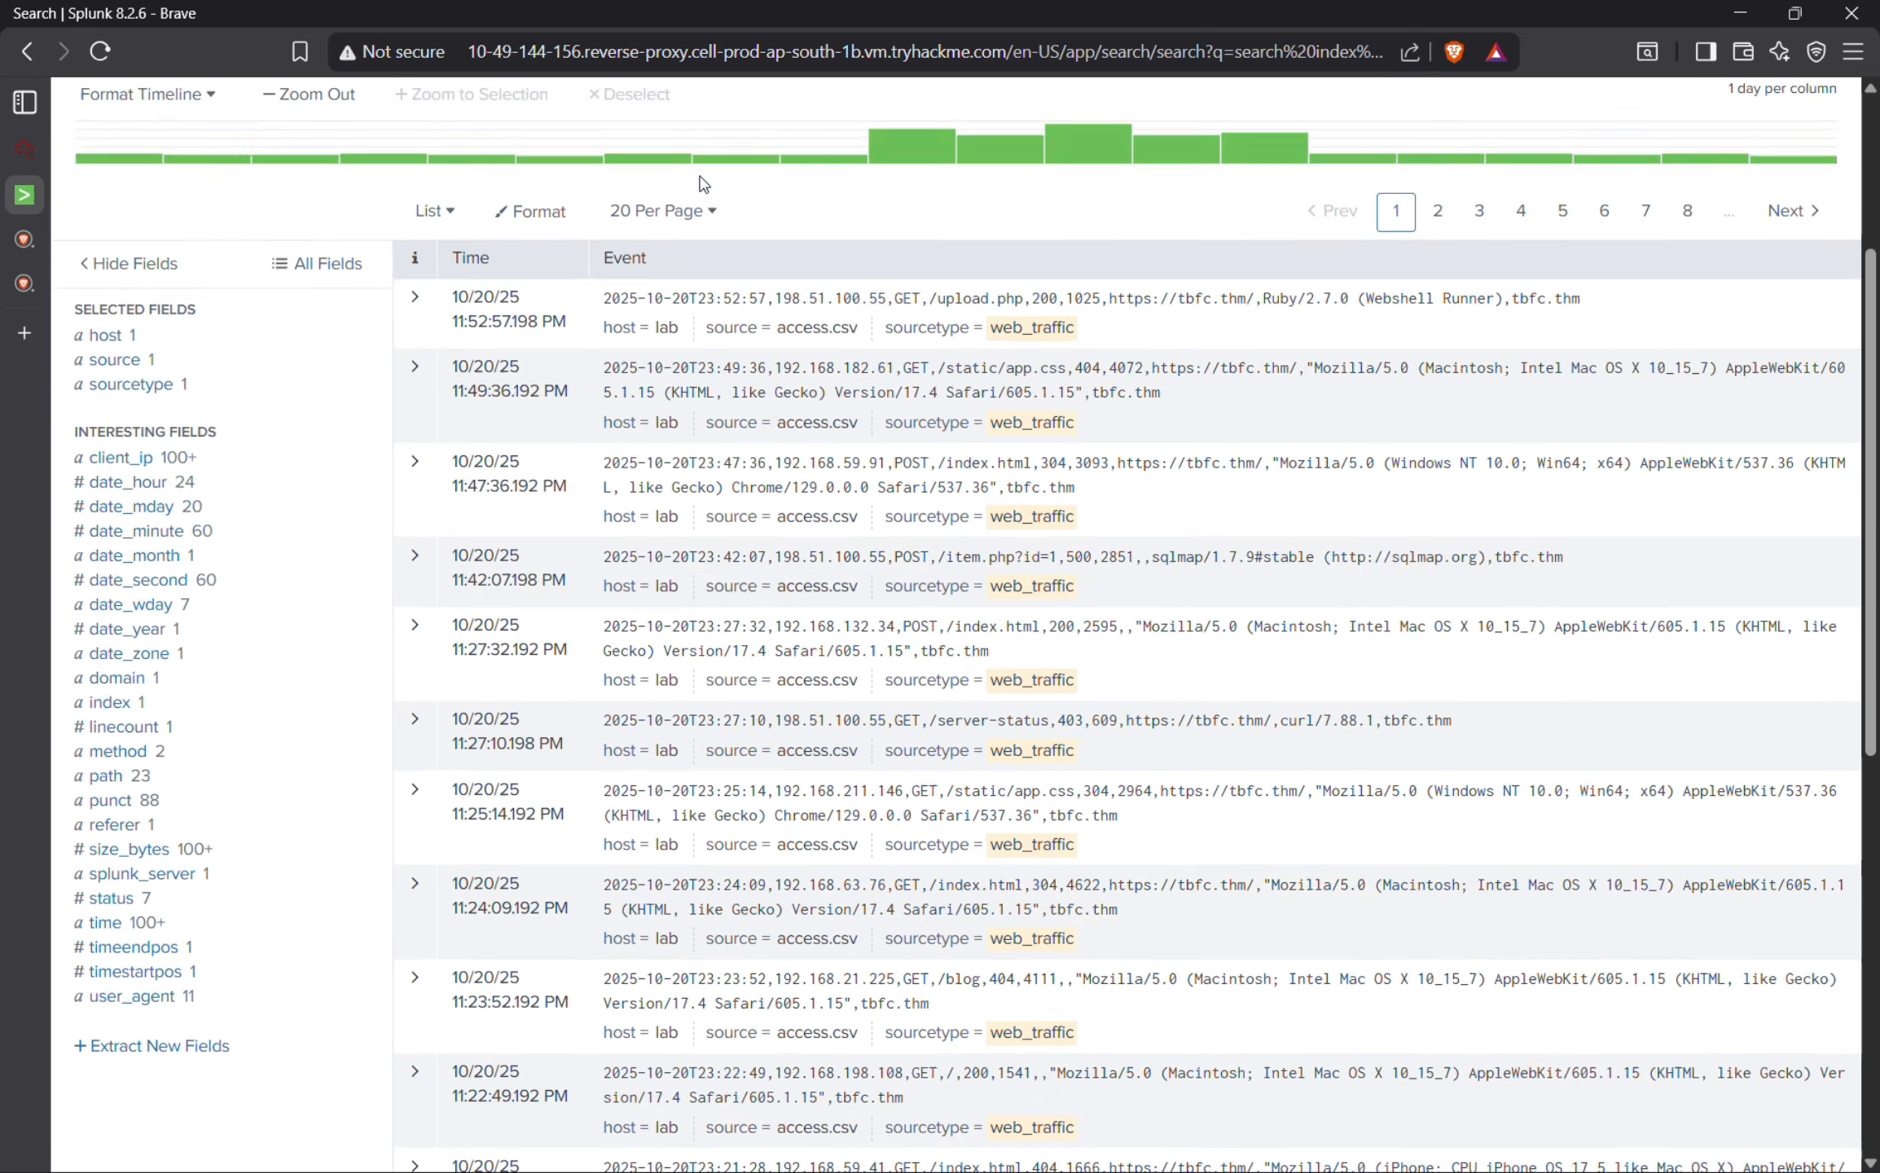
pyautogui.scroll(4, 702, 184)
pyautogui.click(574, 281)
pyautogui.hotkey('ctrl', 'a')
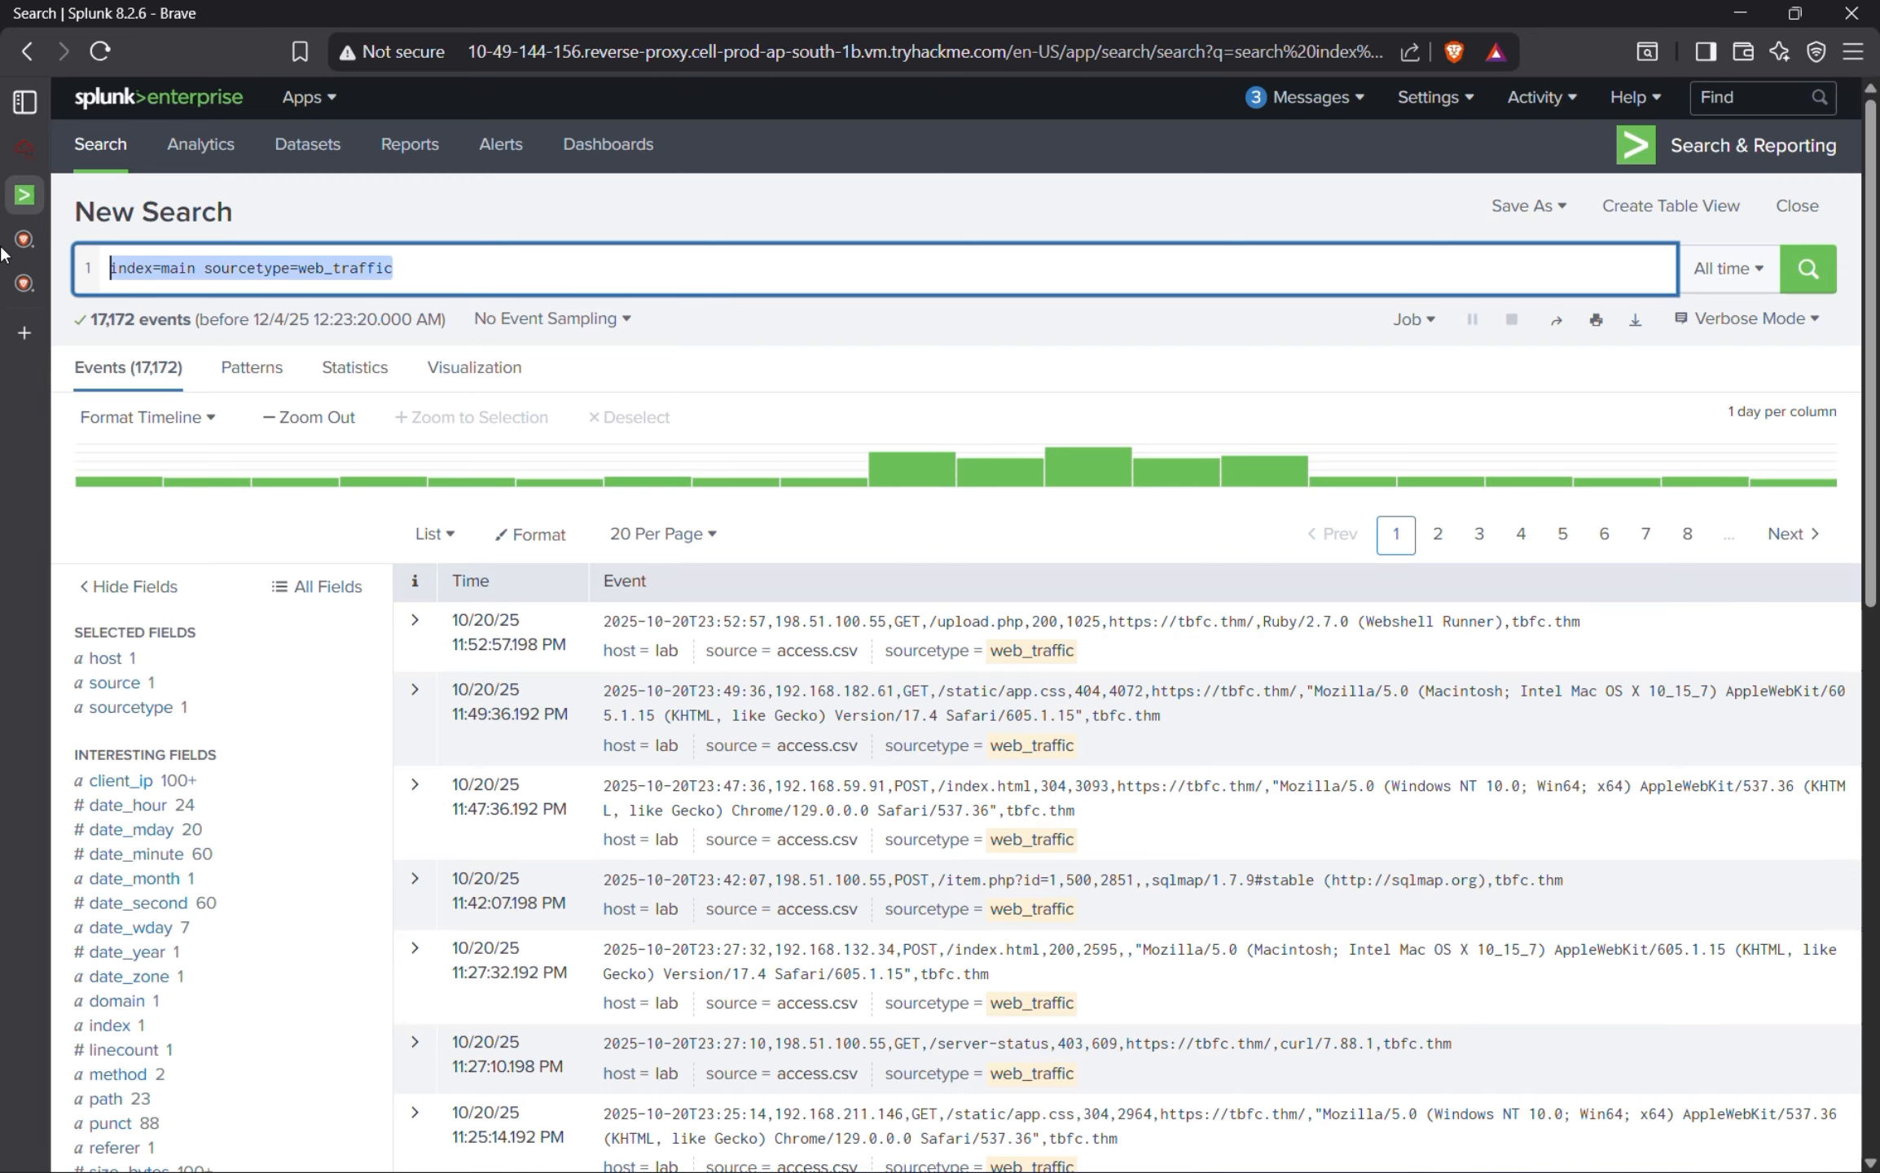
pyautogui.moveTo(35, 243)
pyautogui.hotkey('ctrl', 'v')
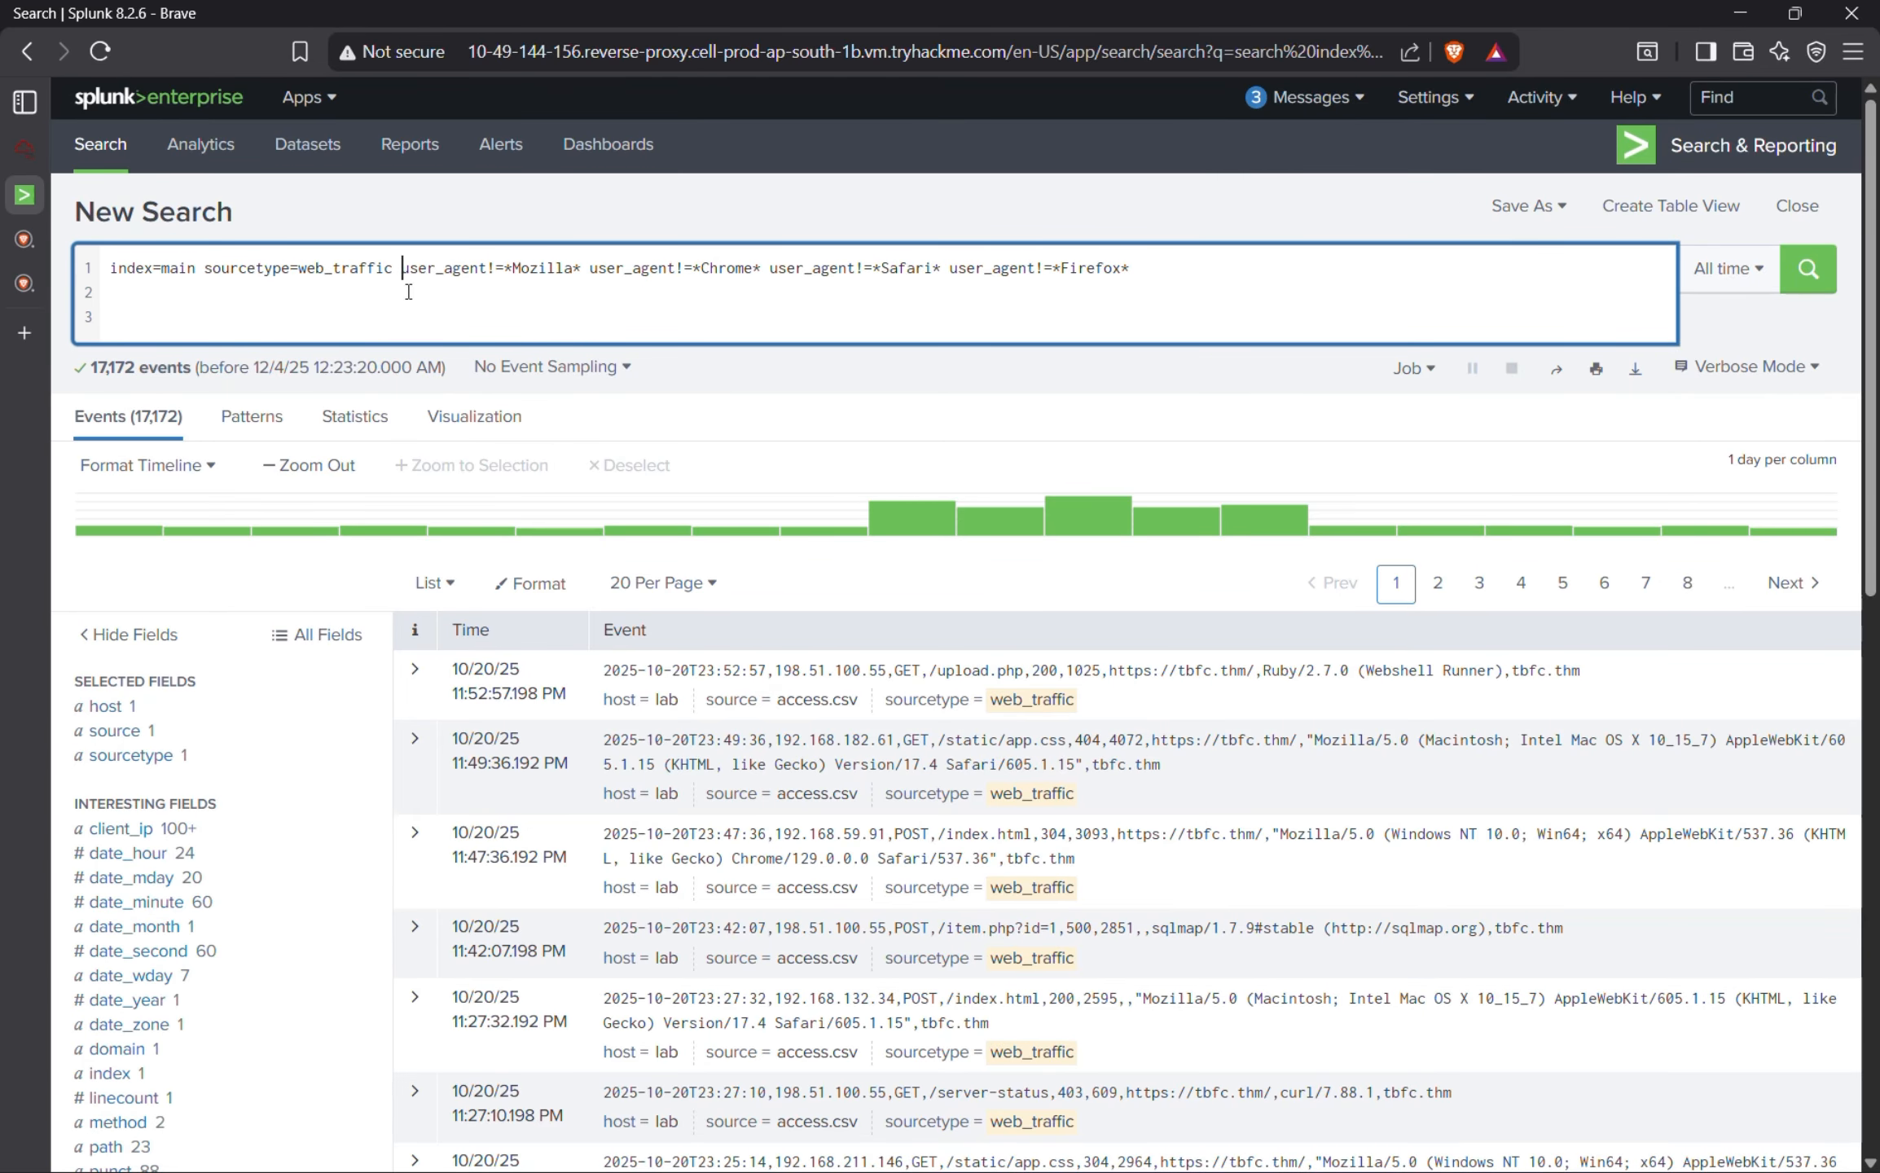
pyautogui.press('Return')
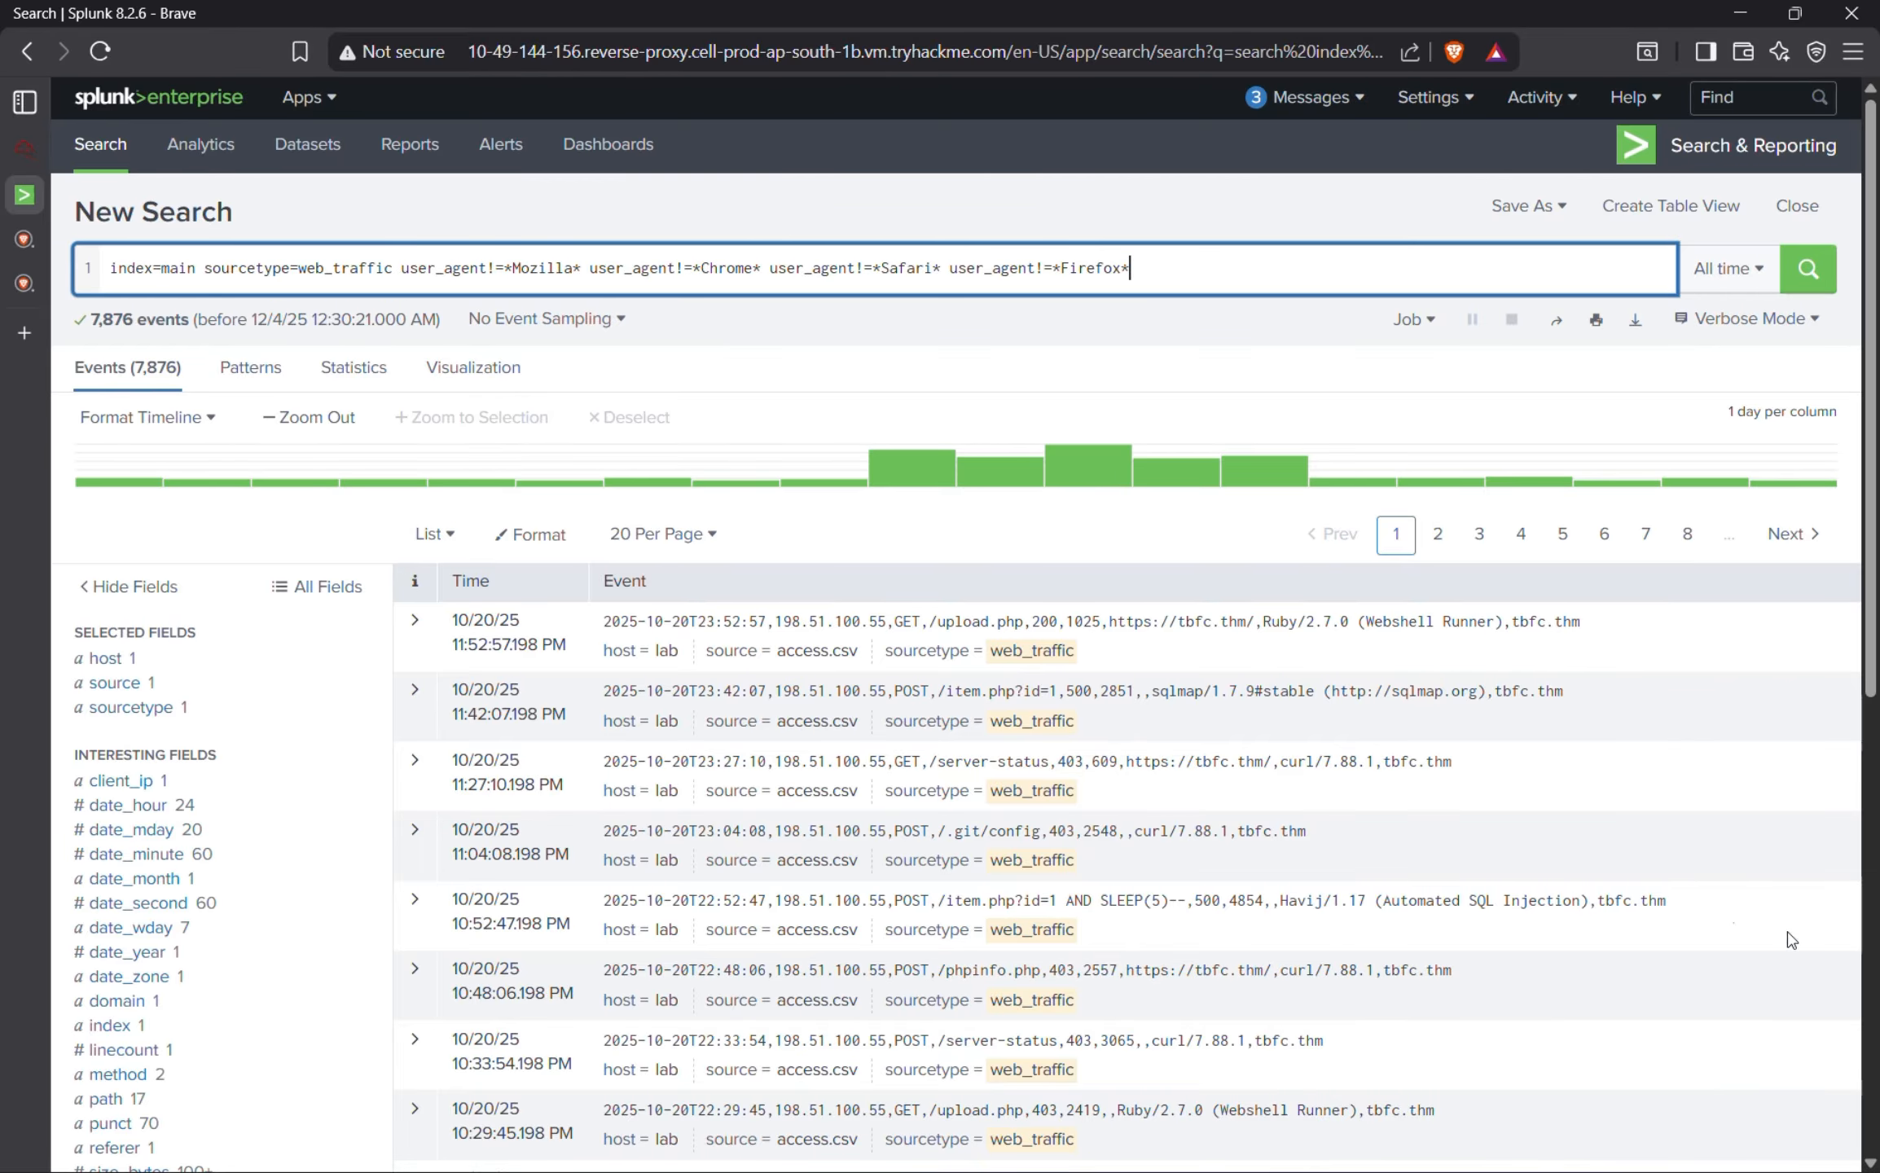
# Review the filtered events and the TryHackMe guidance, and open the value summary of the client_ip field in Splunk.
pyautogui.scroll(-4, 1267, 896)
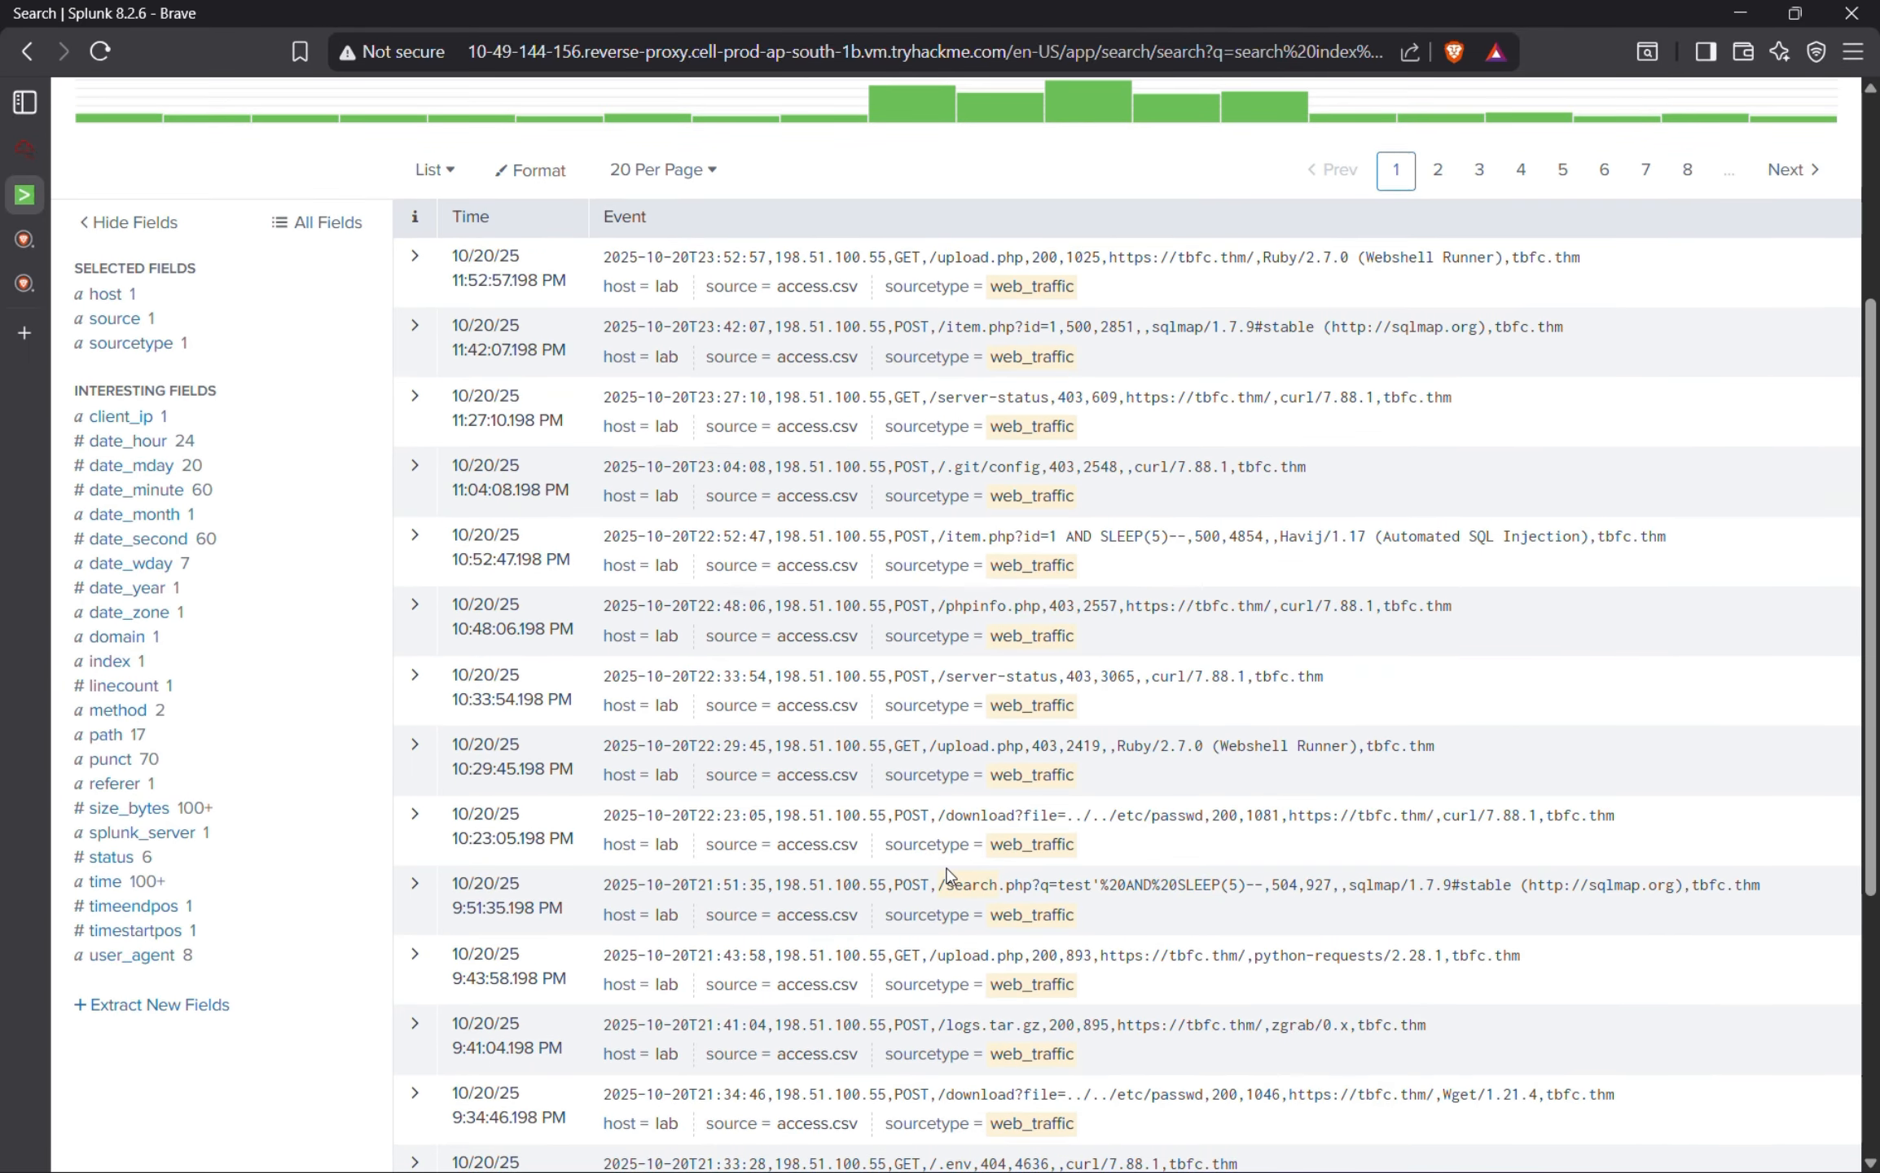
pyautogui.scroll(5, 947, 877)
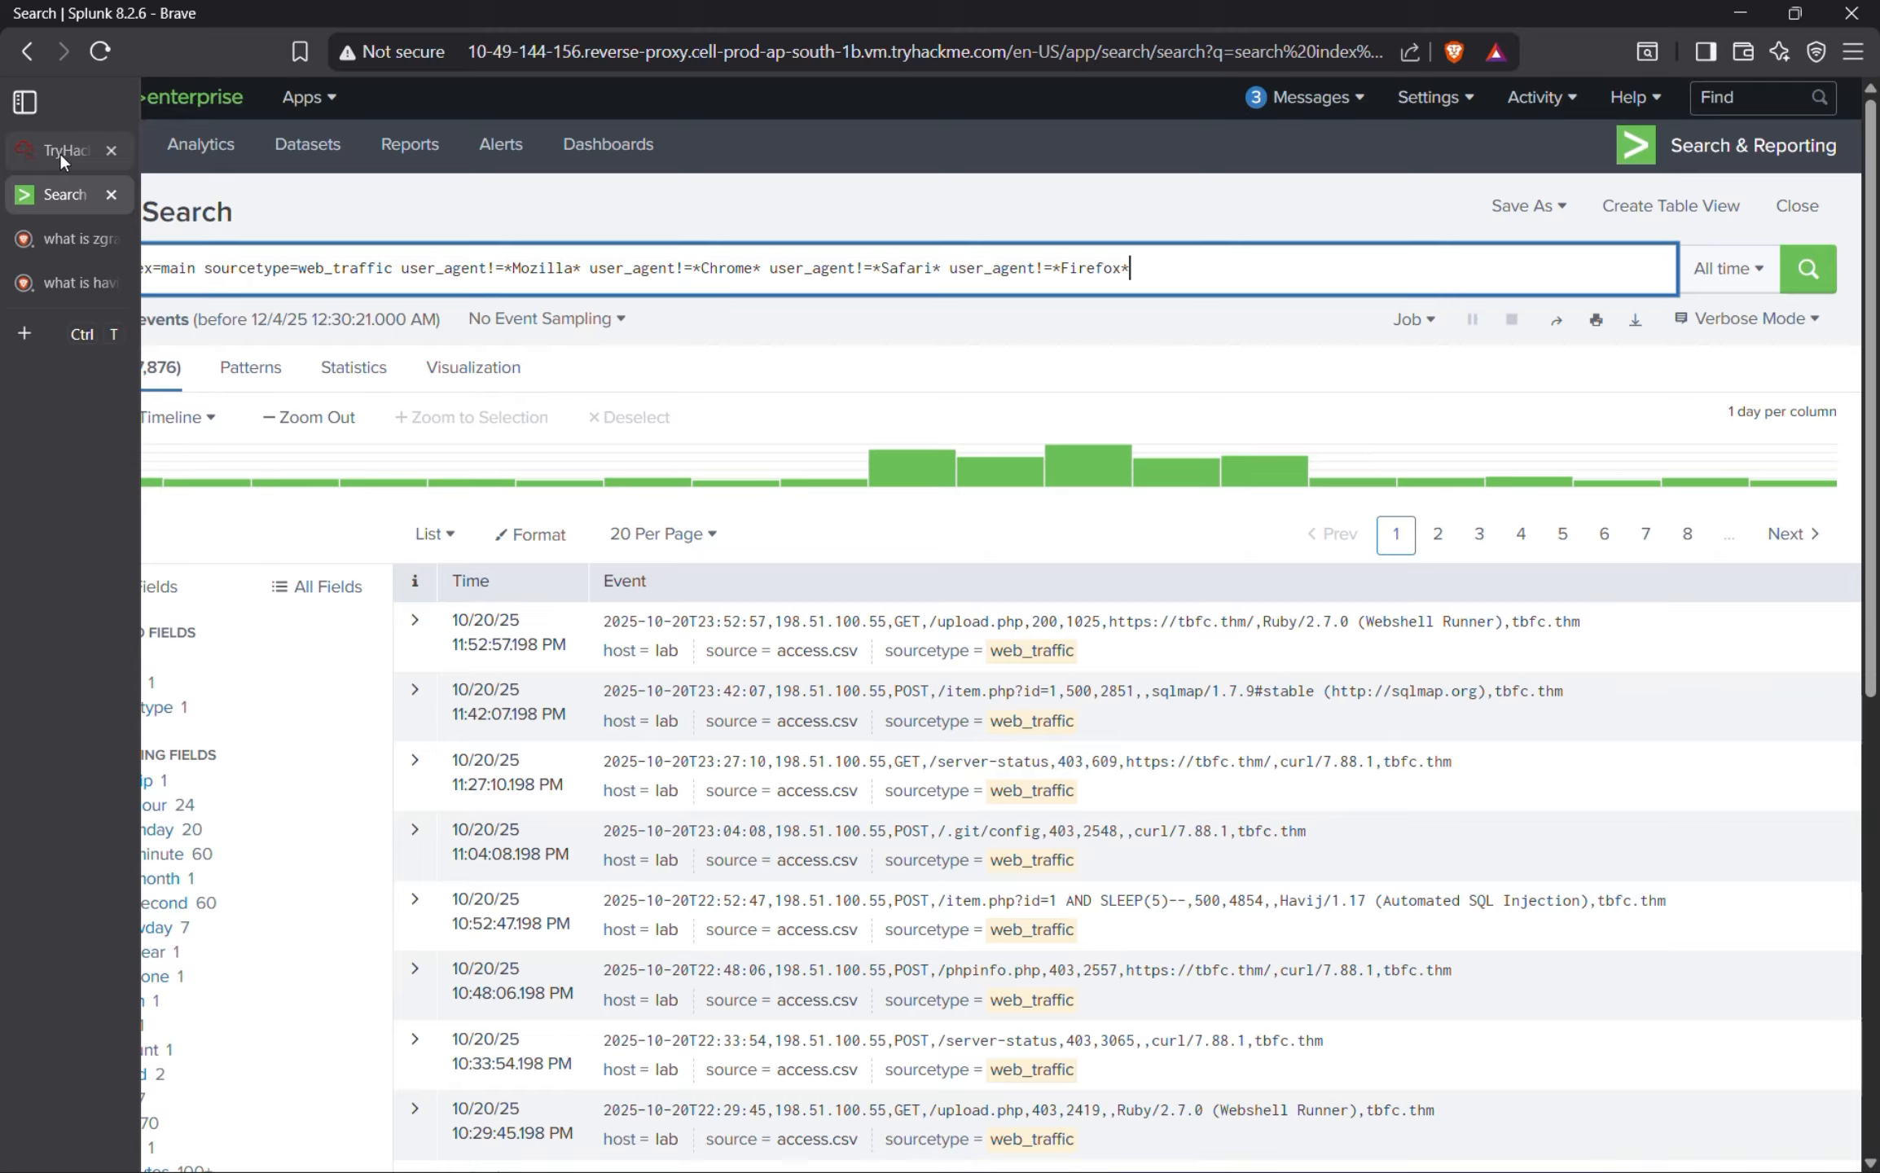
pyautogui.click(65, 150)
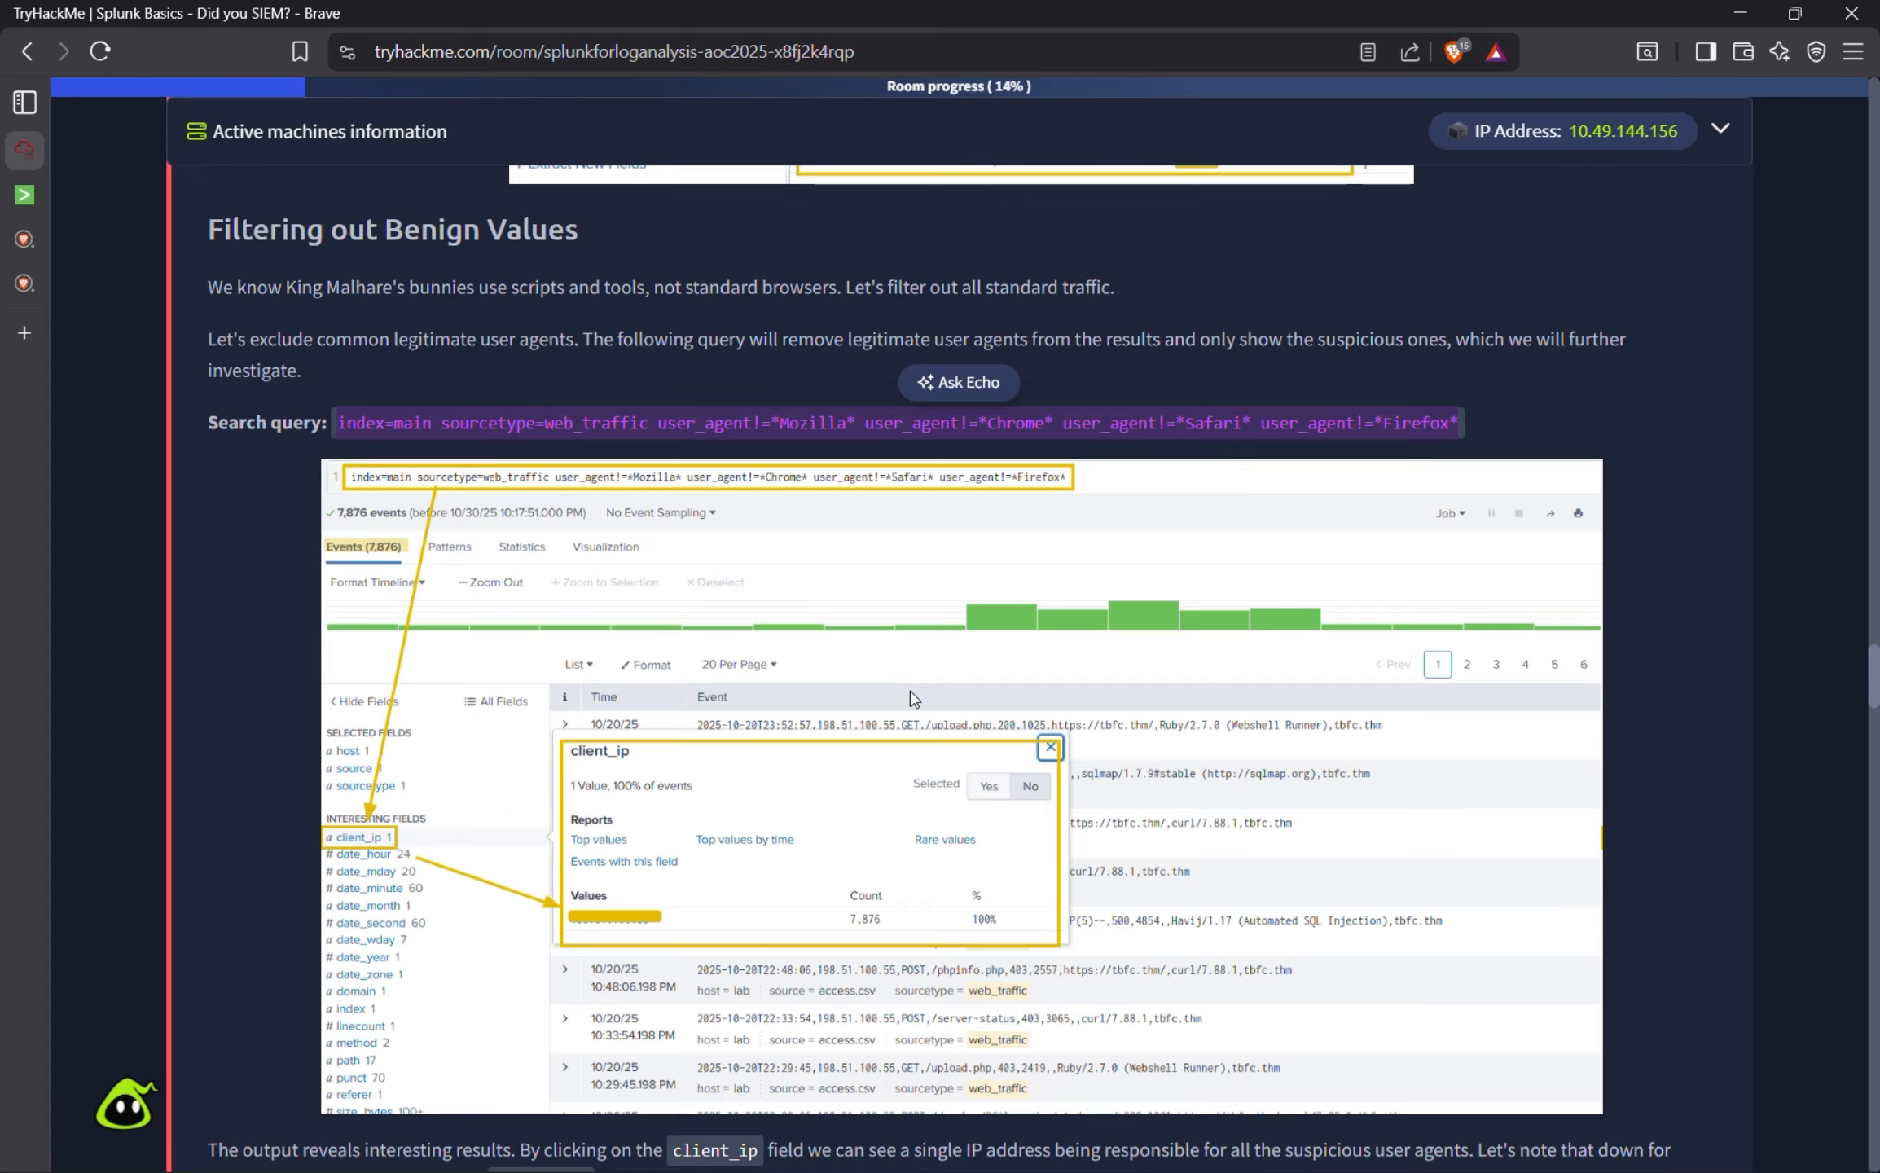
pyautogui.scroll(-4, 913, 699)
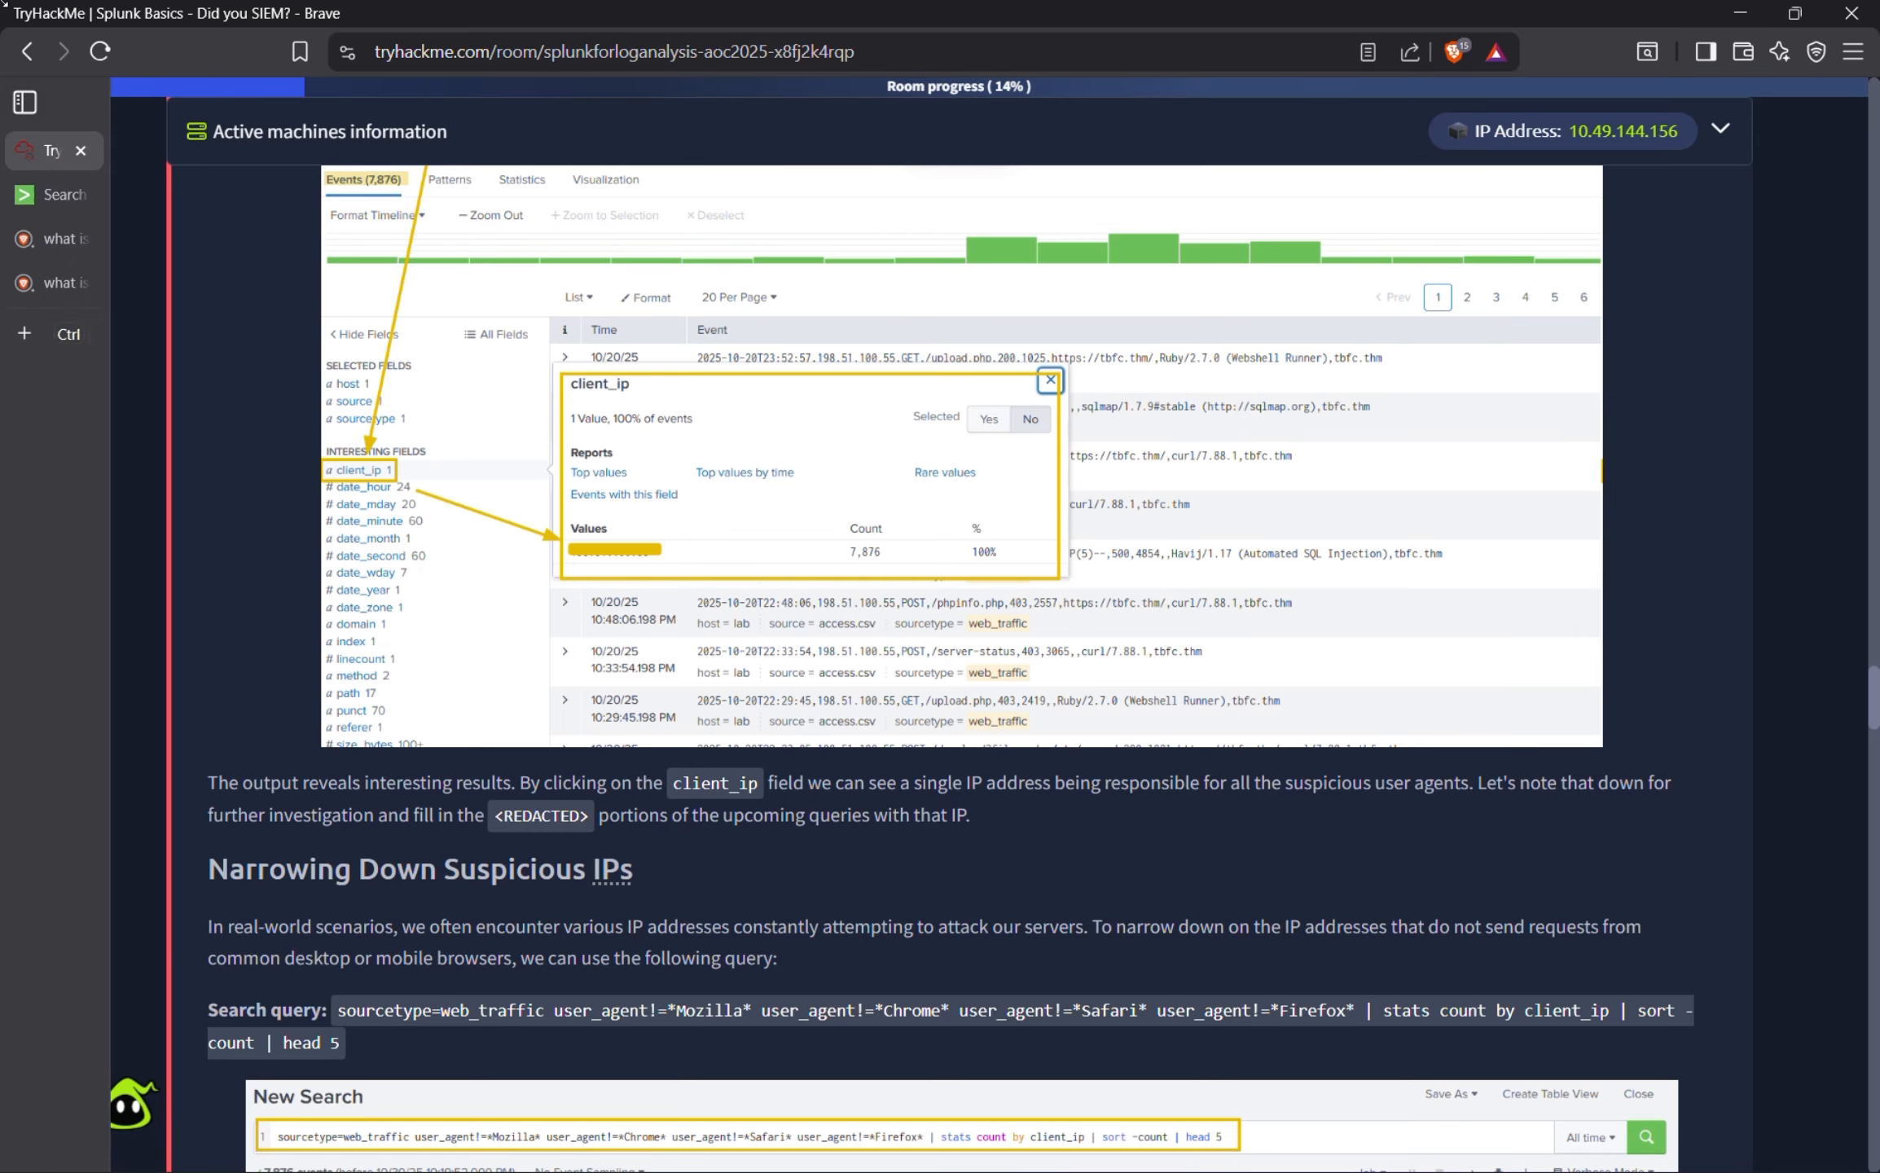
pyautogui.click(30, 200)
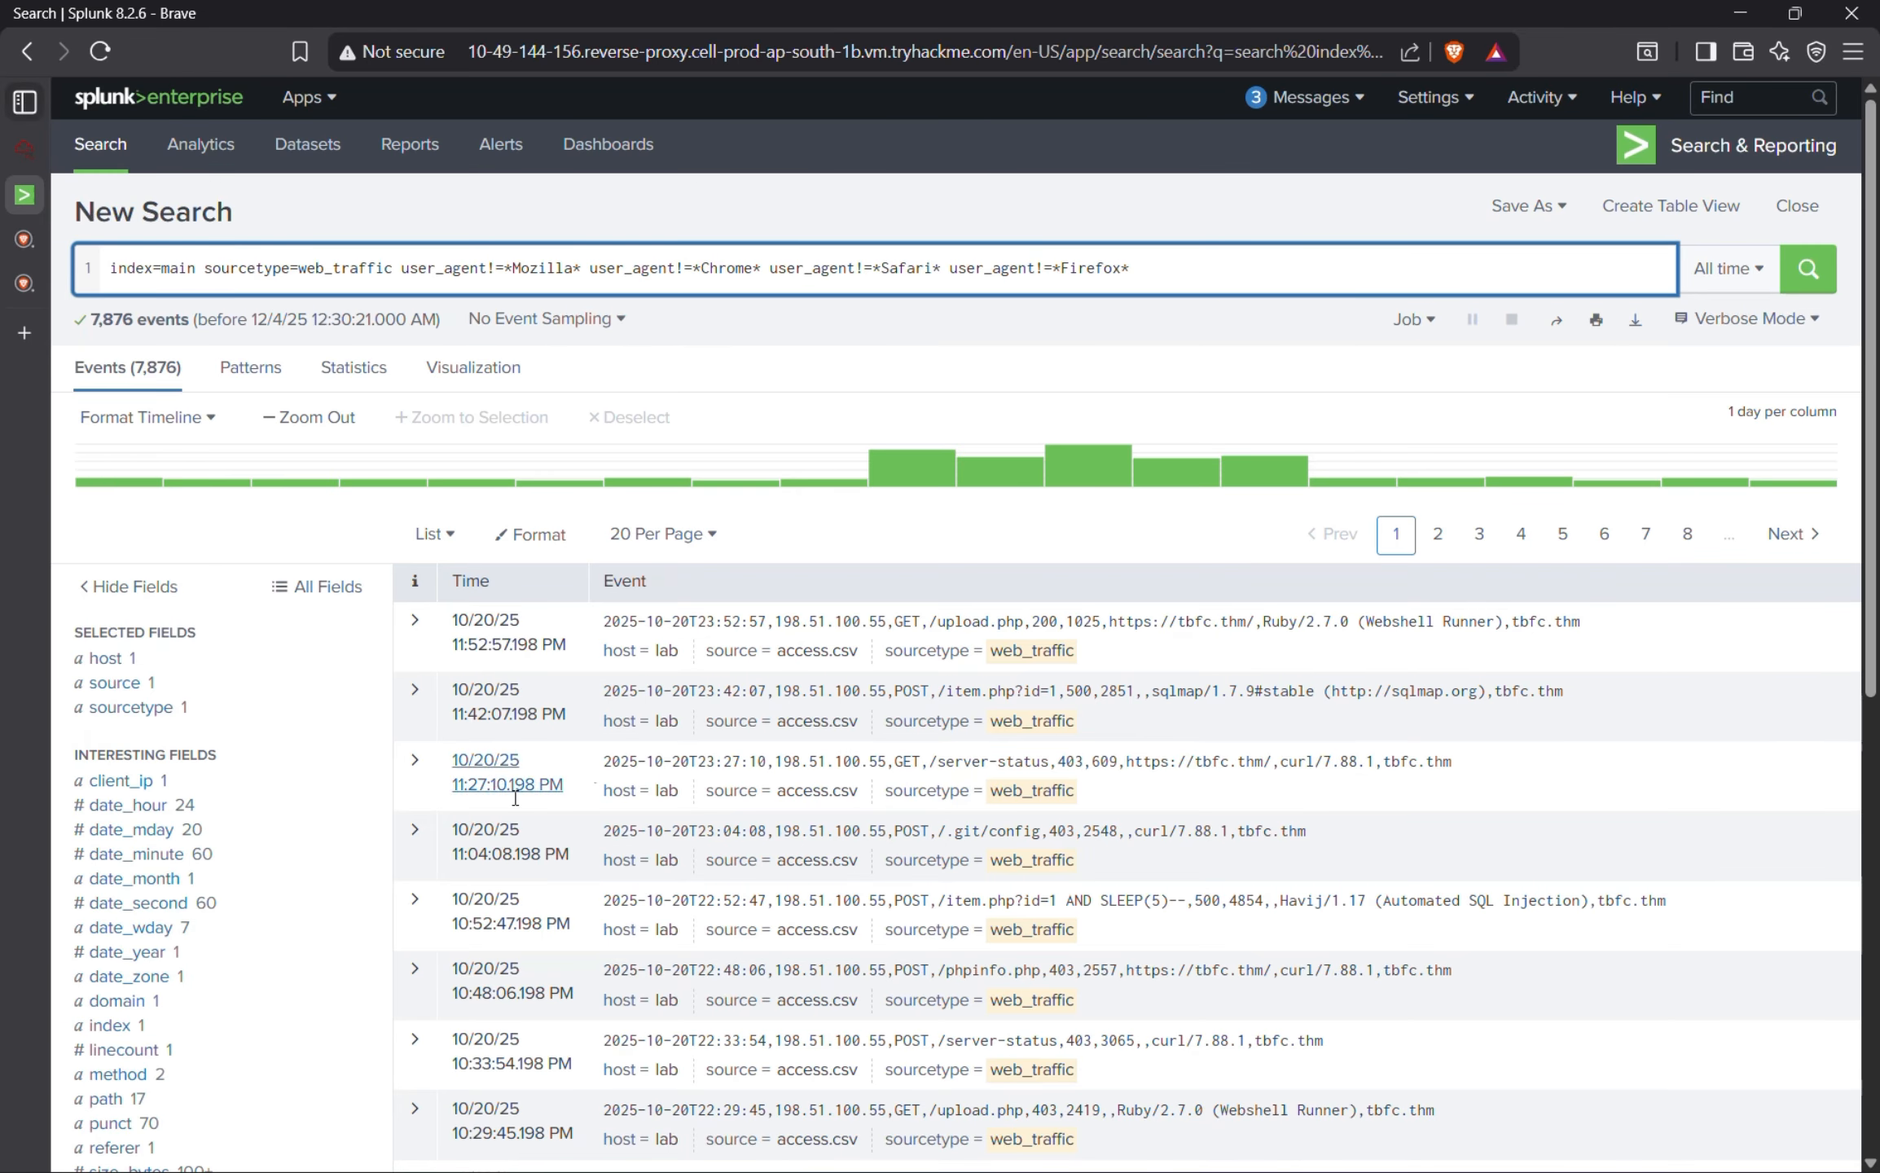
pyautogui.click(121, 782)
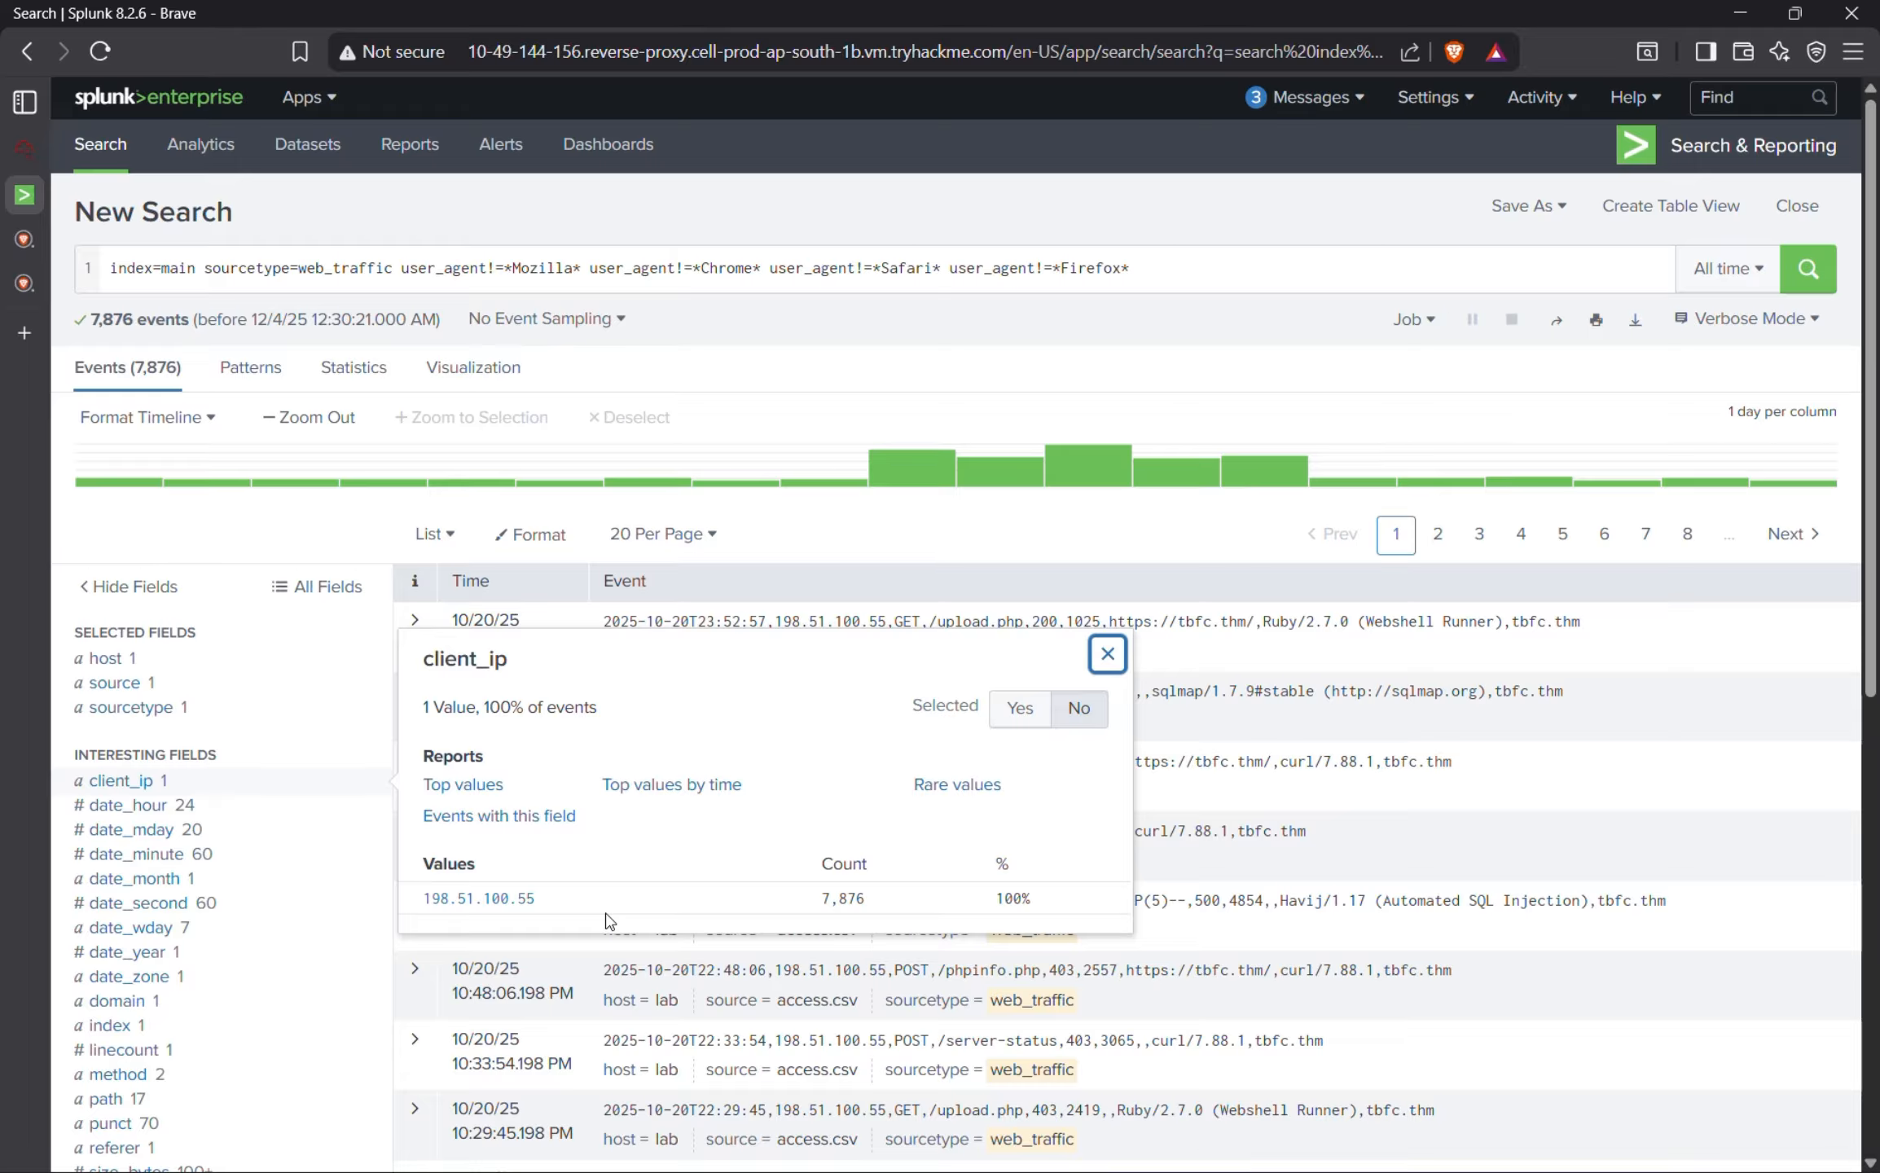
# Copy "stats count by client_ip | sort -count | head 5" from the TryHackMe page and append it to the Splunk search.
pyautogui.click(71, 148)
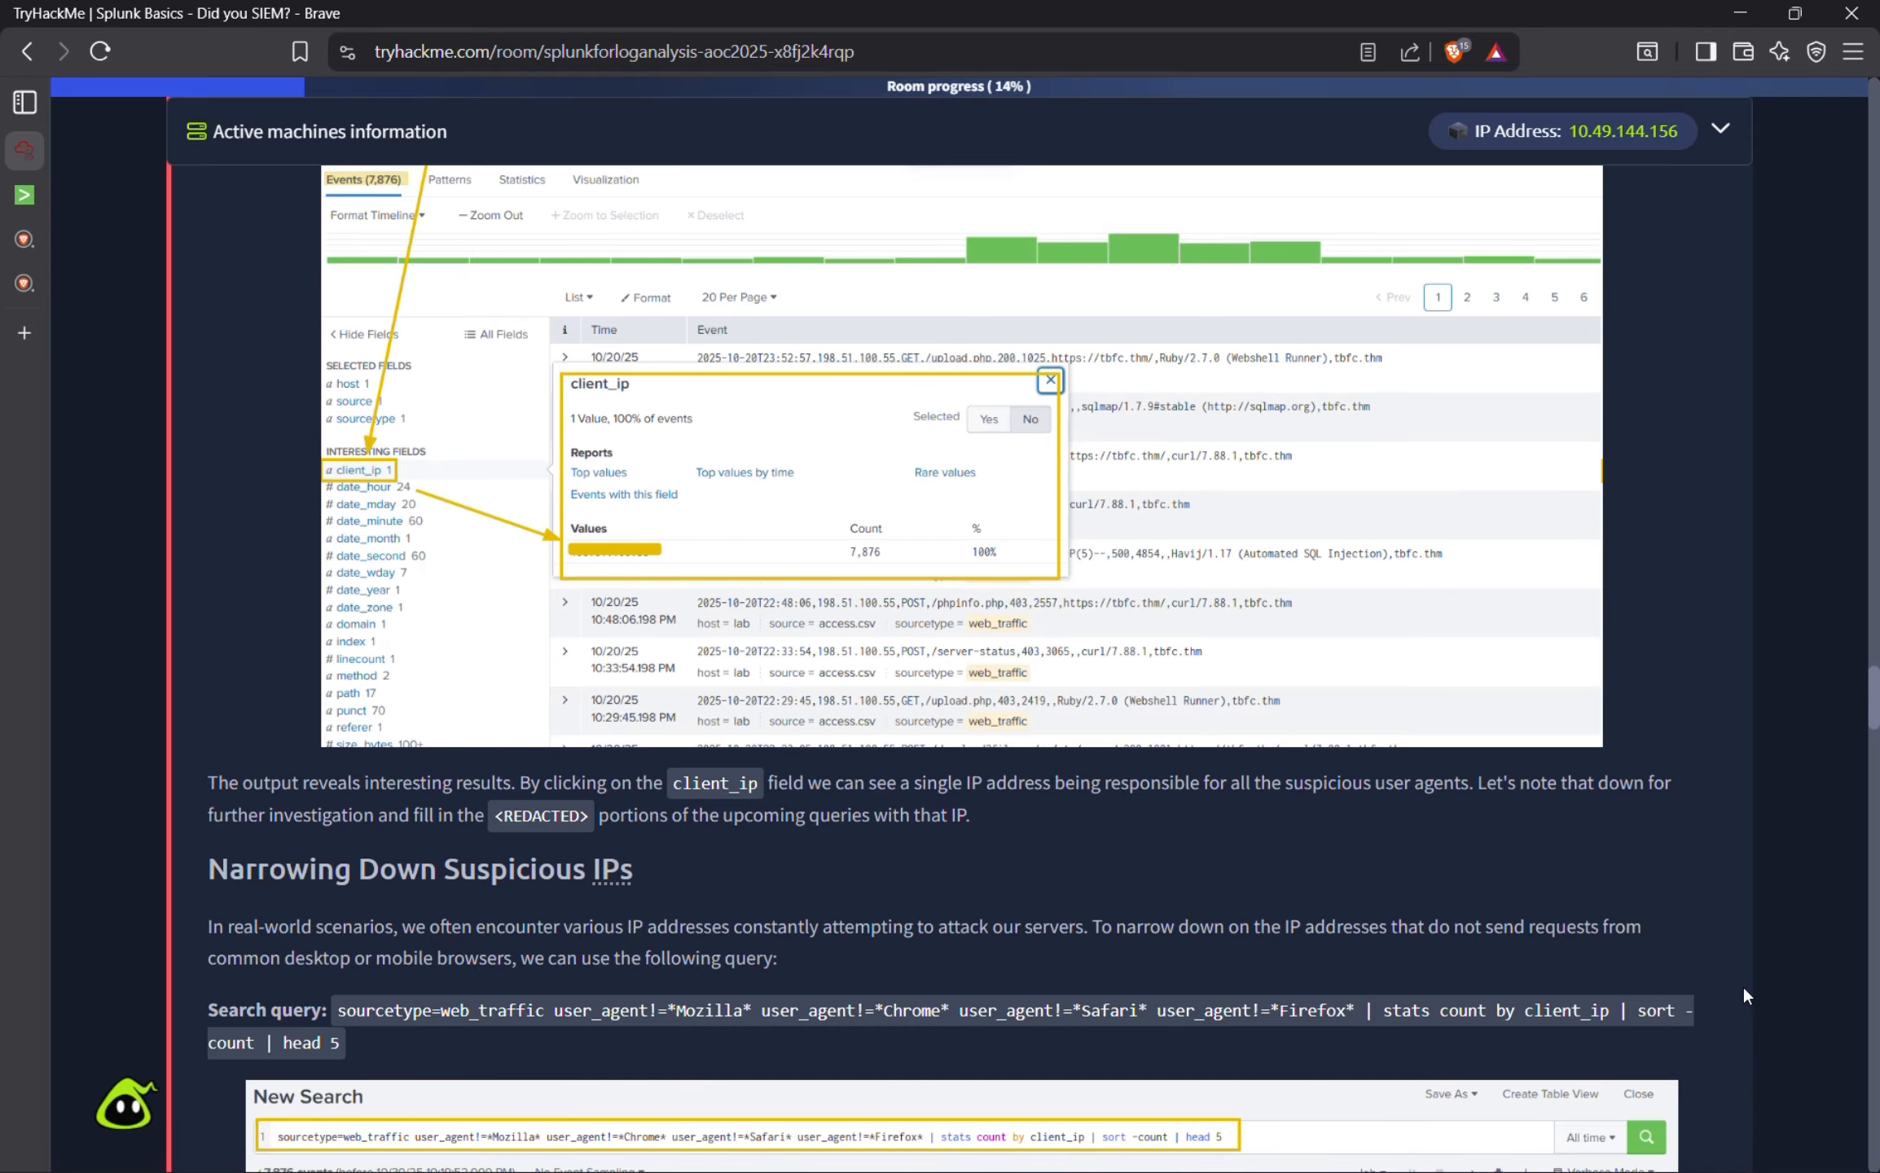
pyautogui.scroll(-5, 1197, 937)
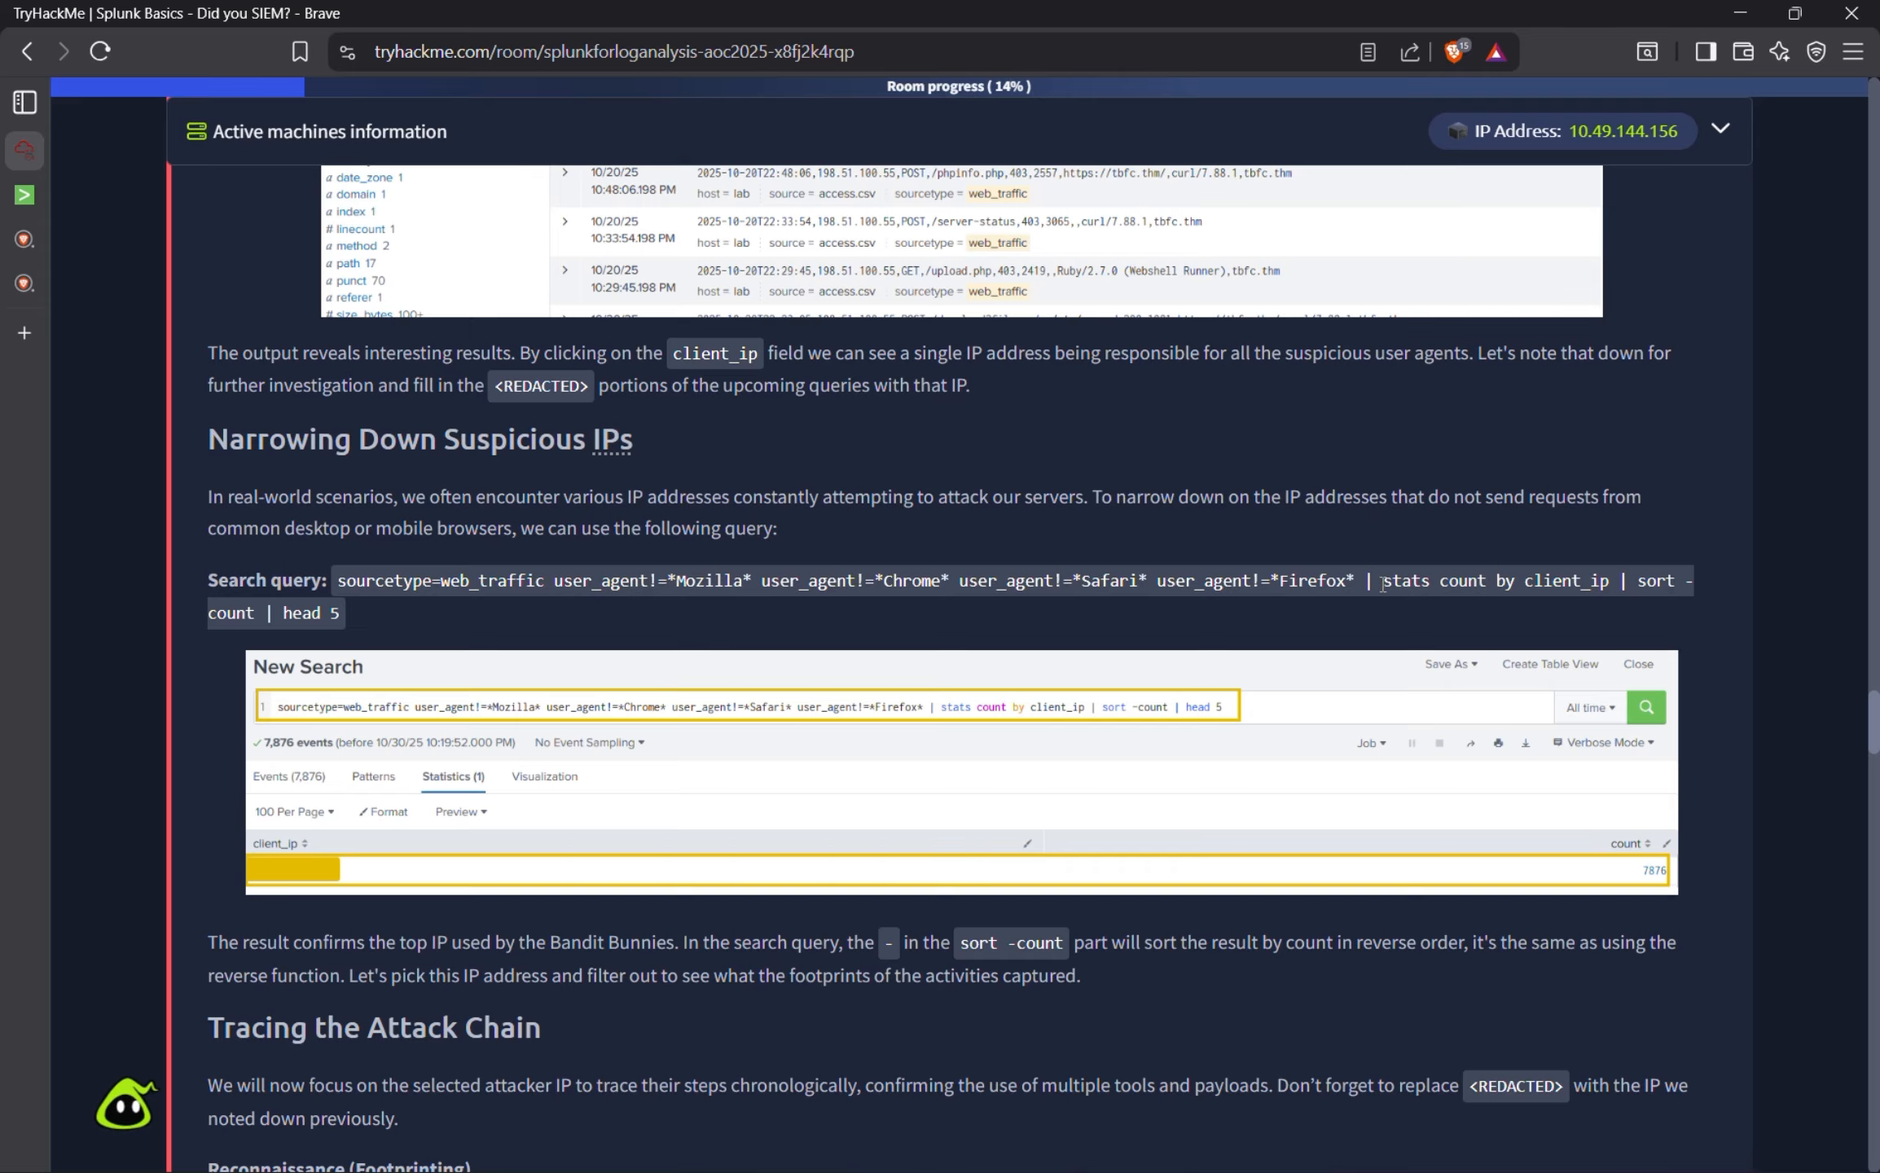
pyautogui.moveTo(1378, 584); pyautogui.dragTo(1466, 643)
pyautogui.hotkey('ctrl', 'c')
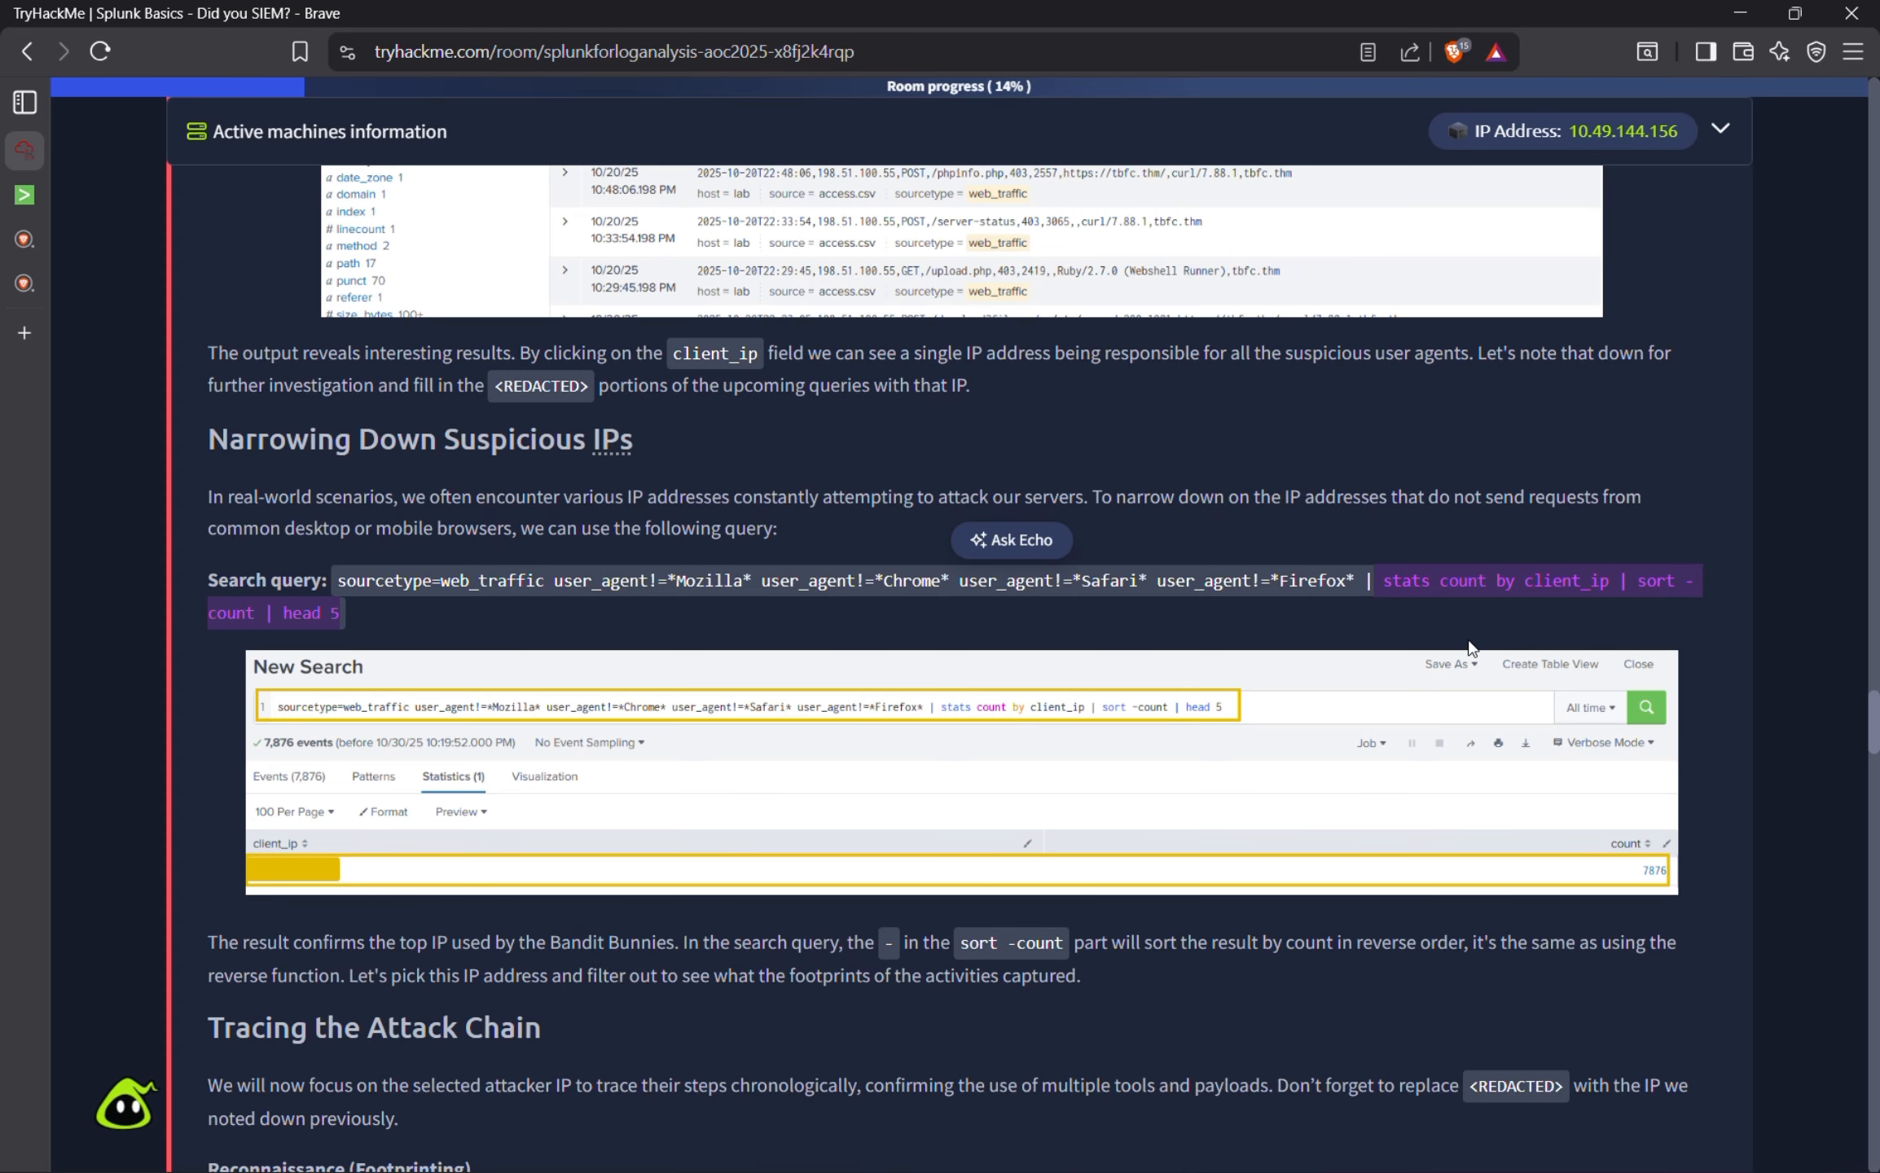
pyautogui.click(36, 198)
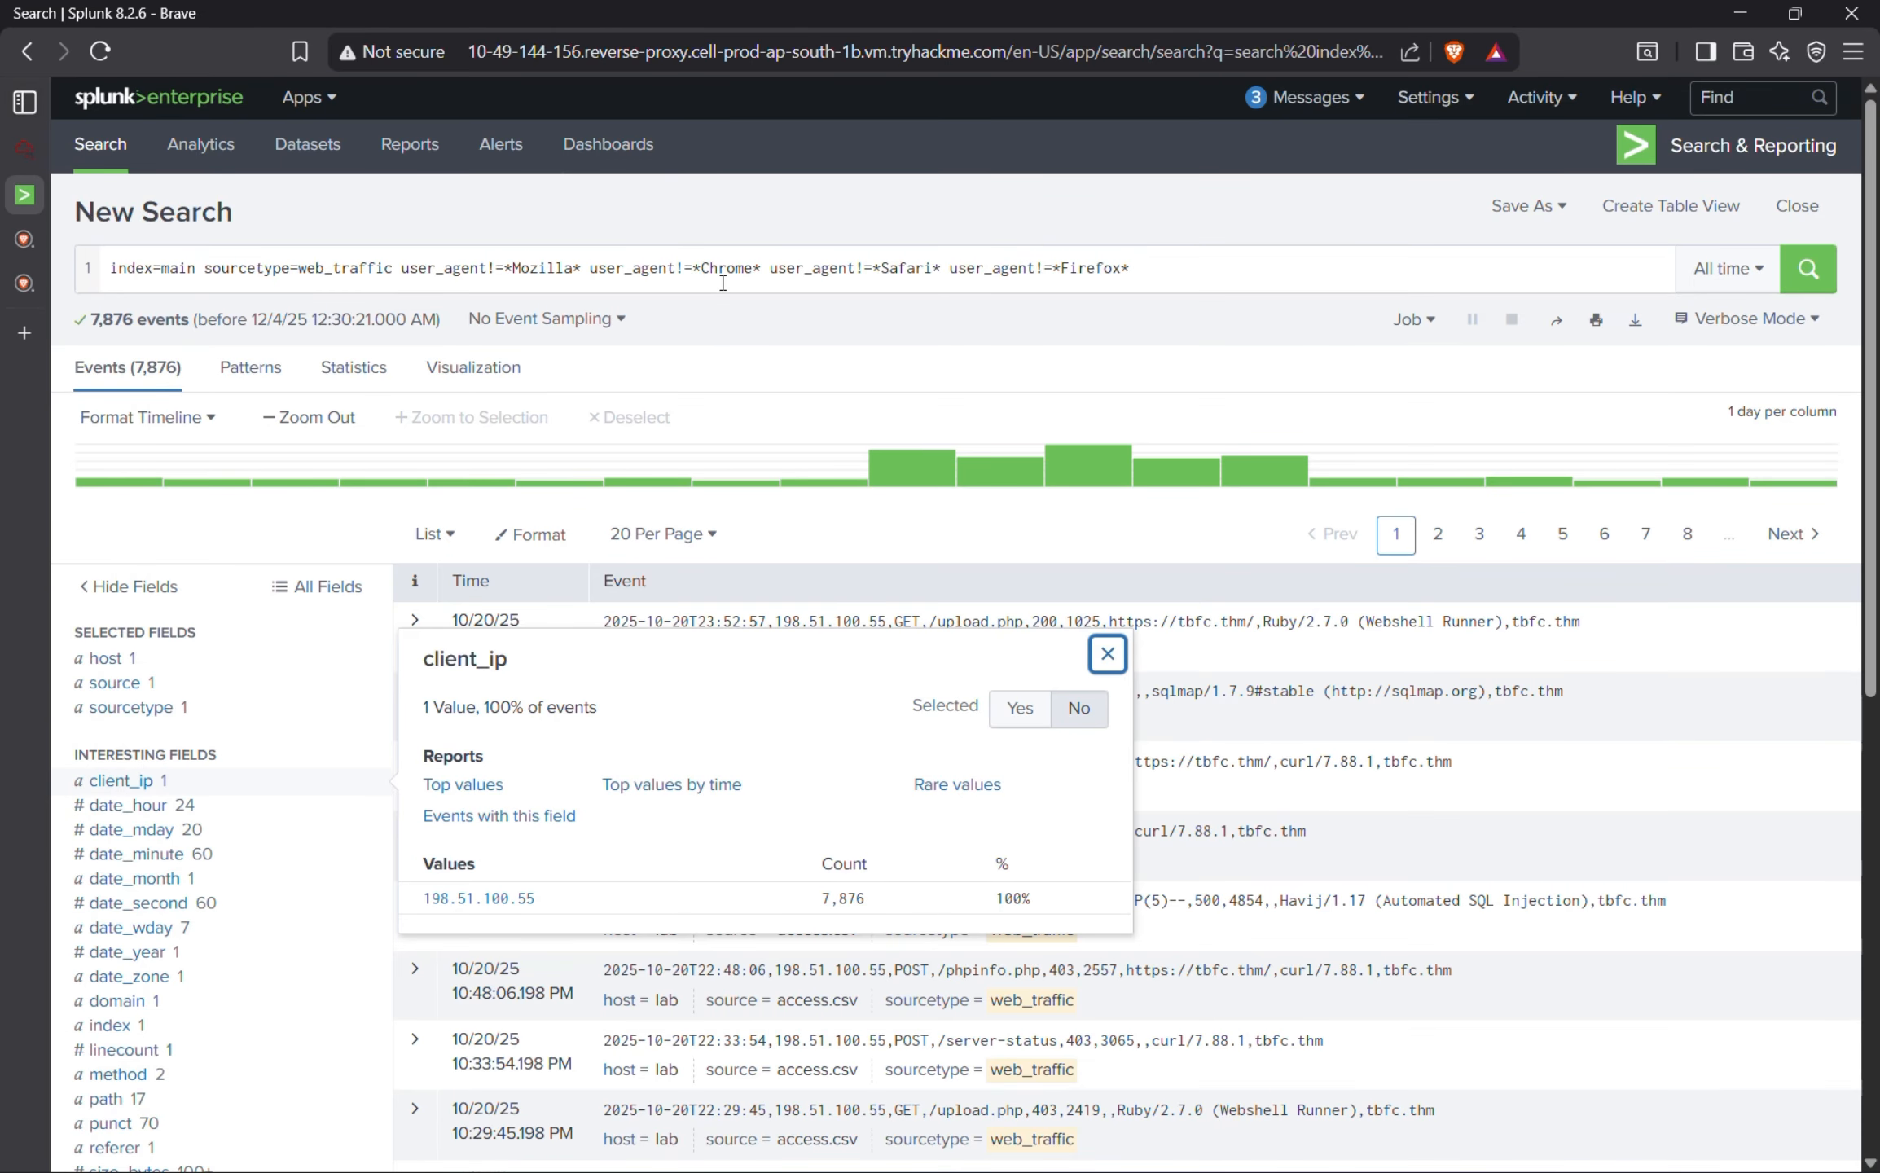
pyautogui.click(1174, 264)
pyautogui.hotkey('ctrl', 'v')
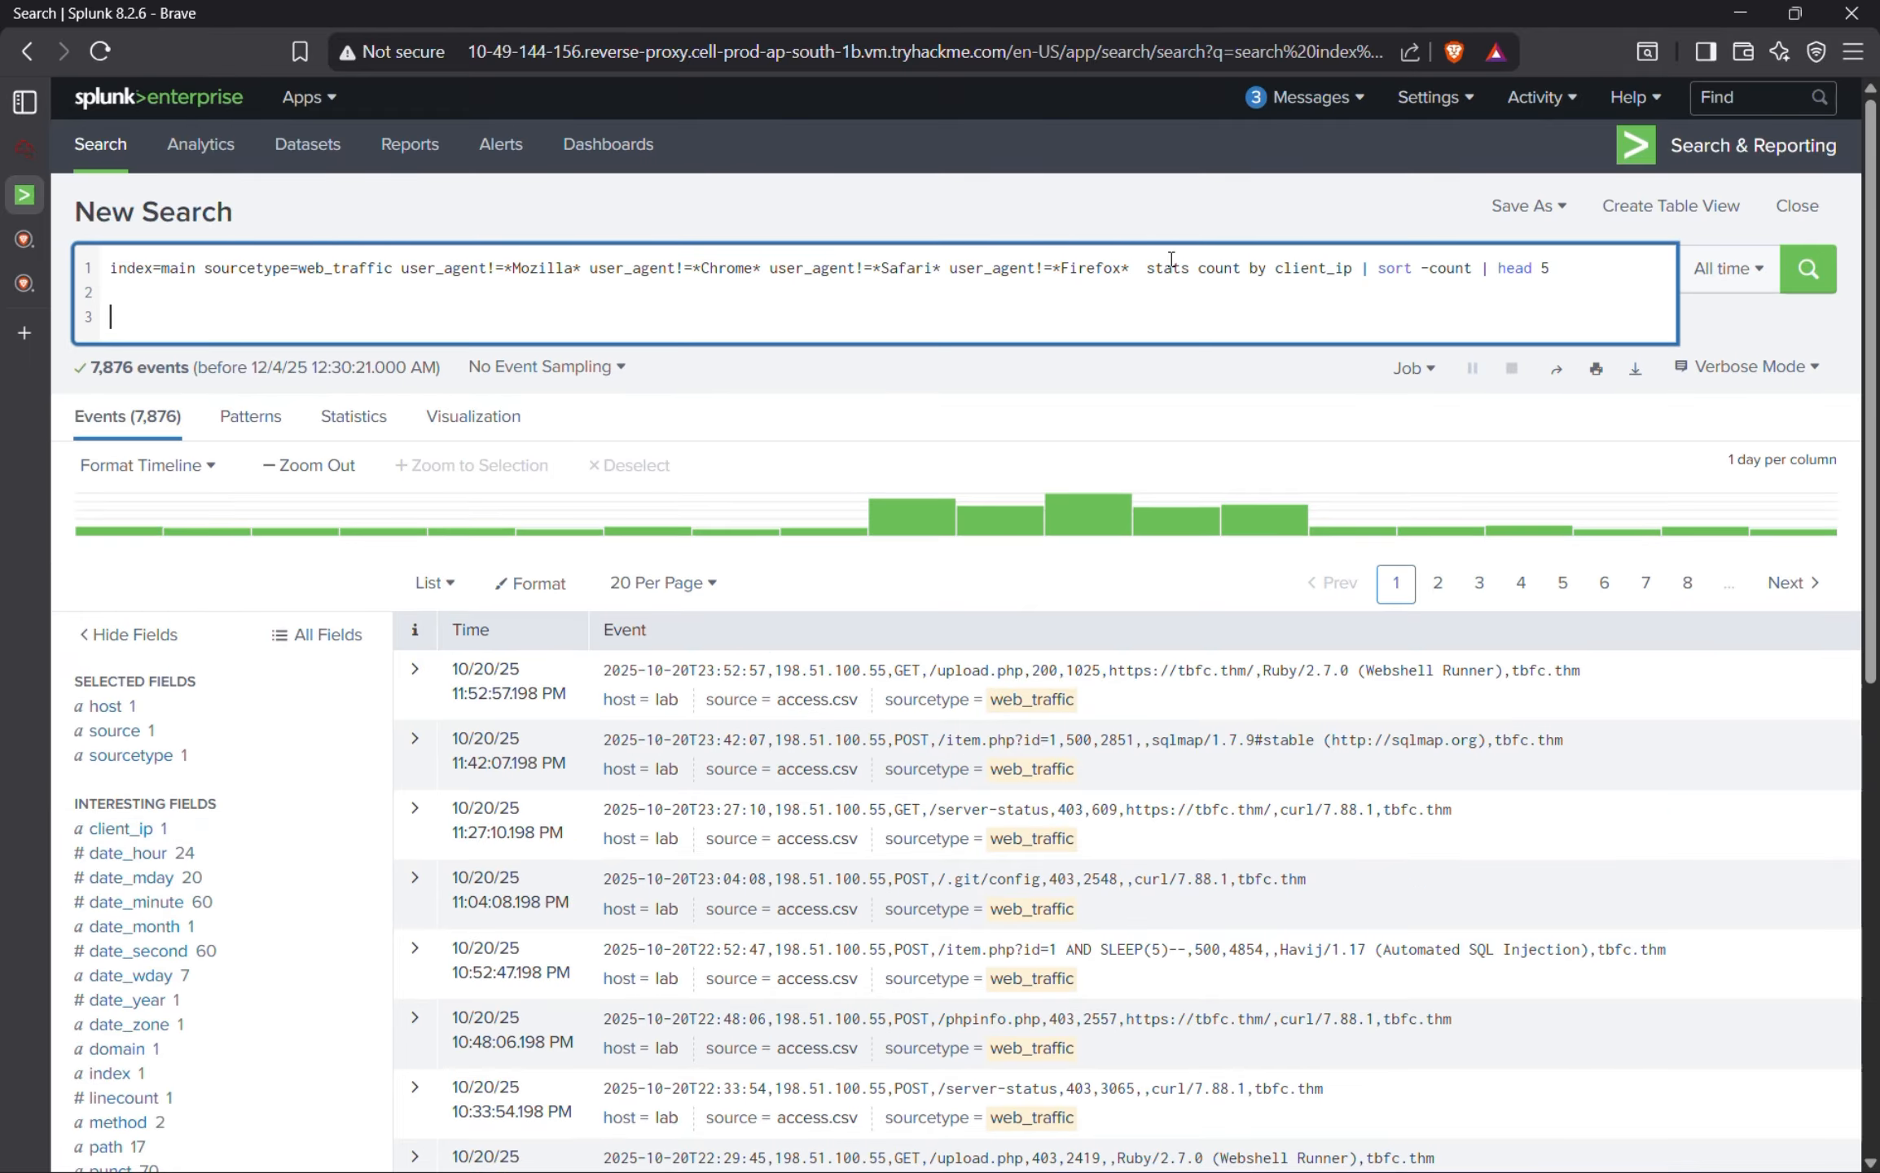
pyautogui.click(1150, 272)
pyautogui.hotkey('ctrl', '\\')
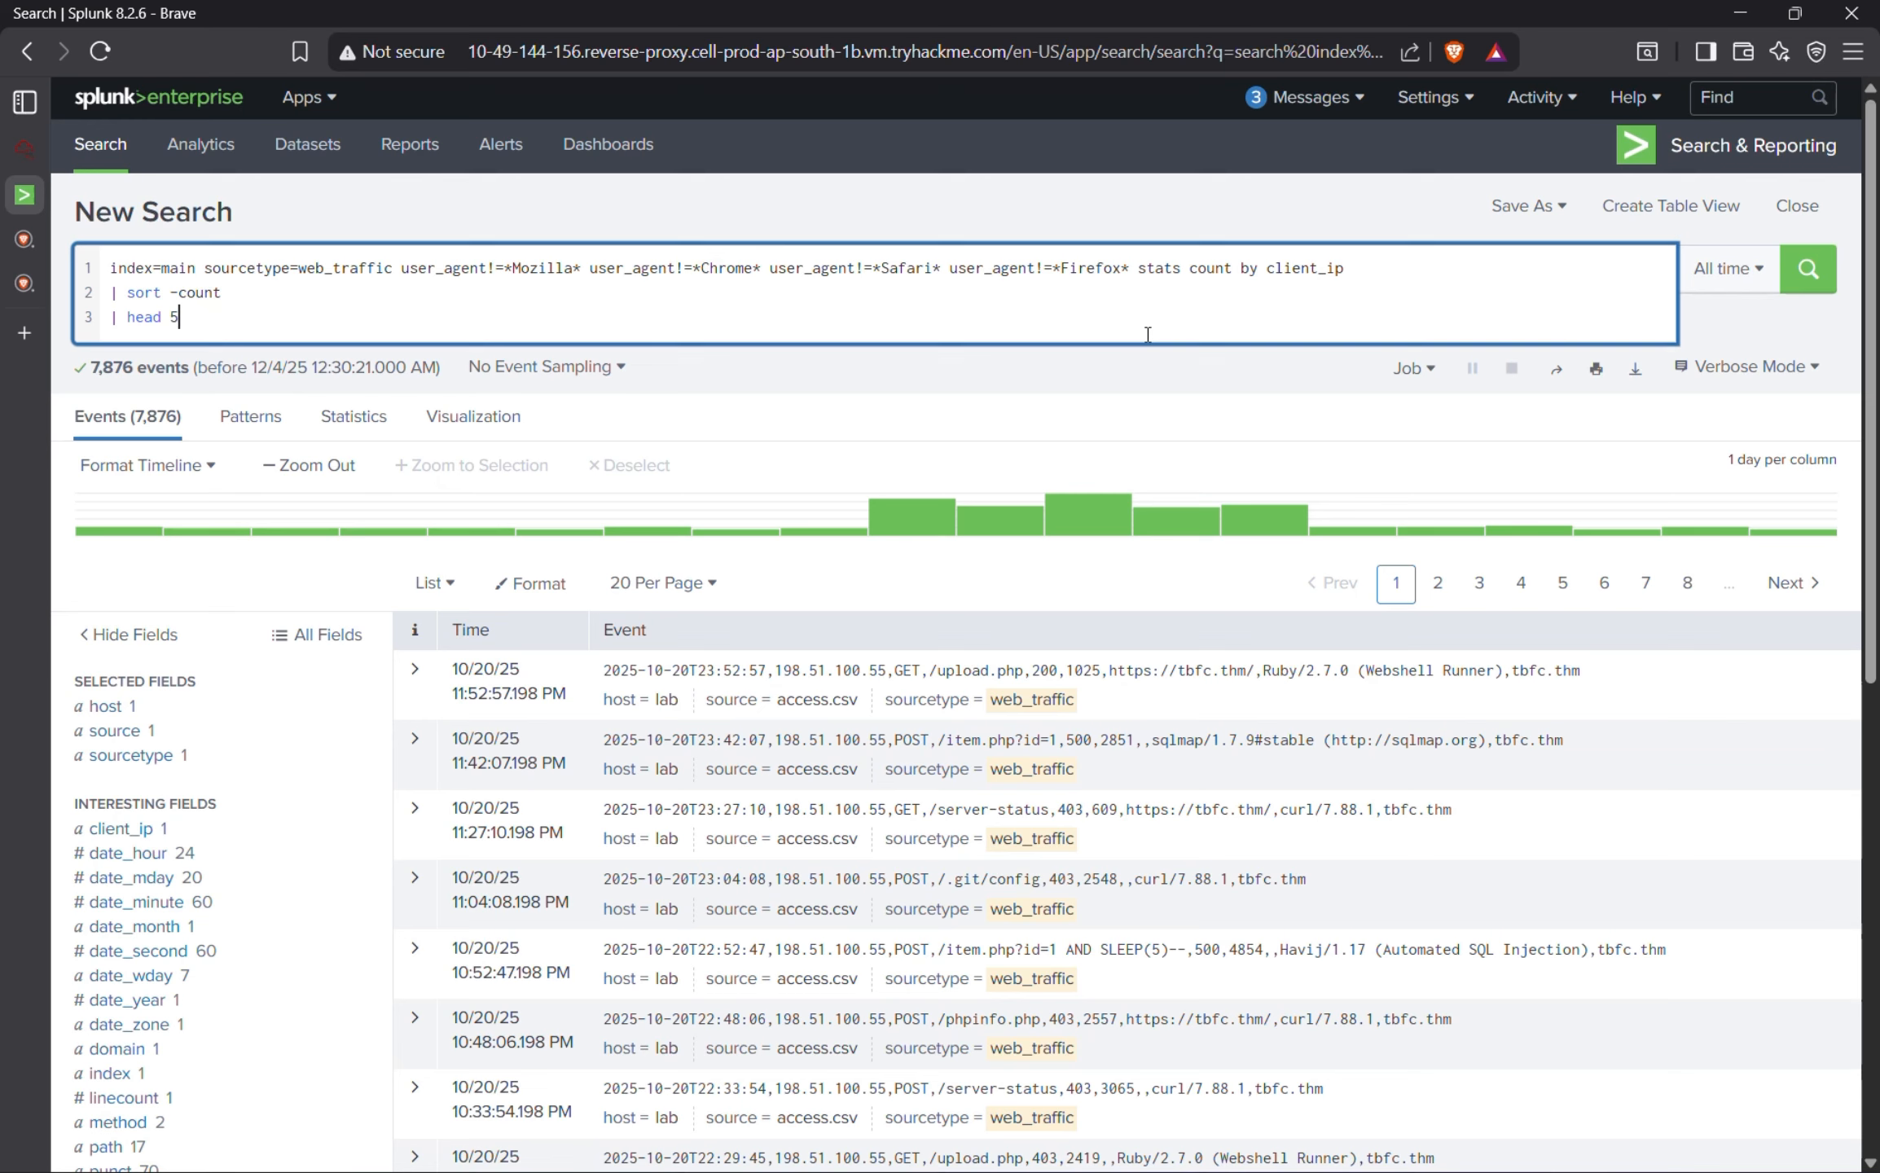
pyautogui.hotkey('ctrl', 'z')
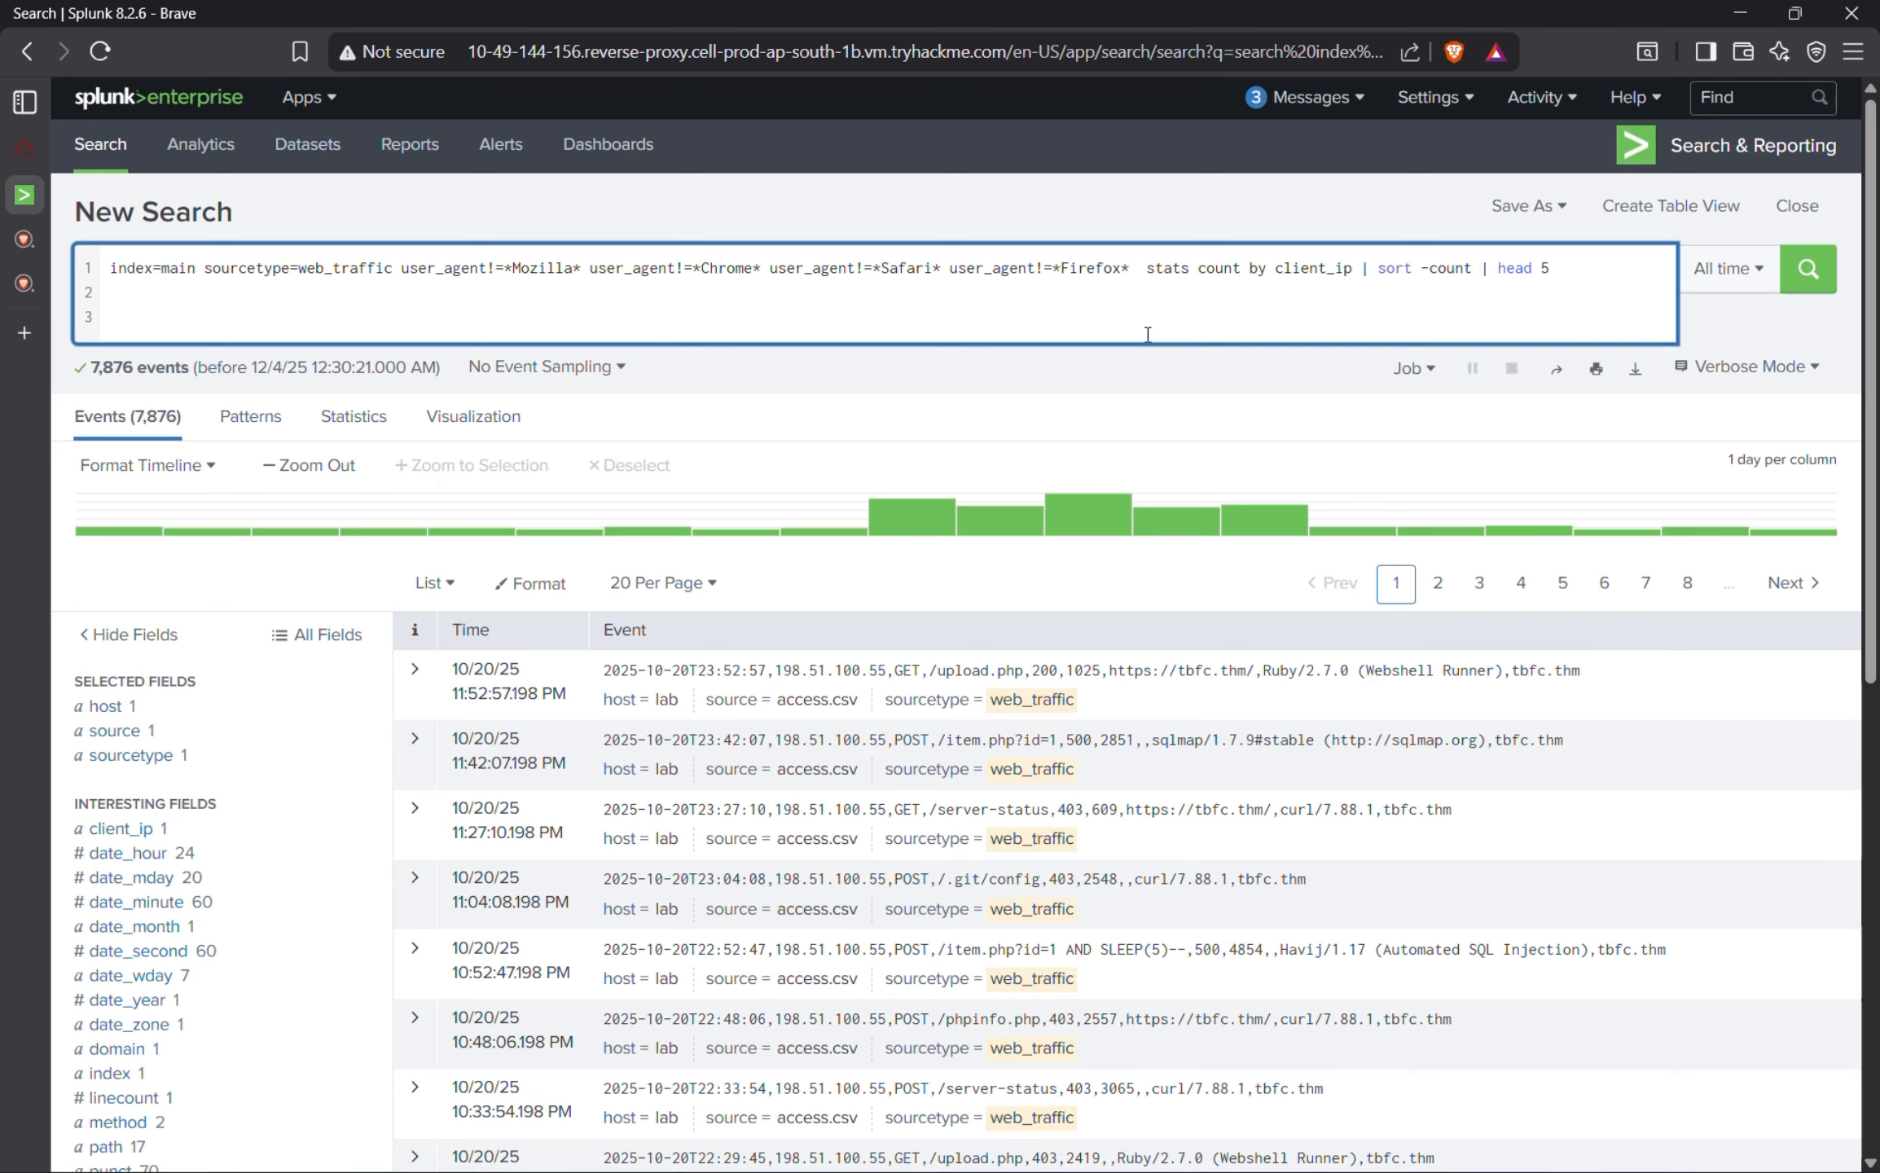
# Place the stats clause on a second line with a leading pipe and run the search.
pyautogui.click(1134, 272)
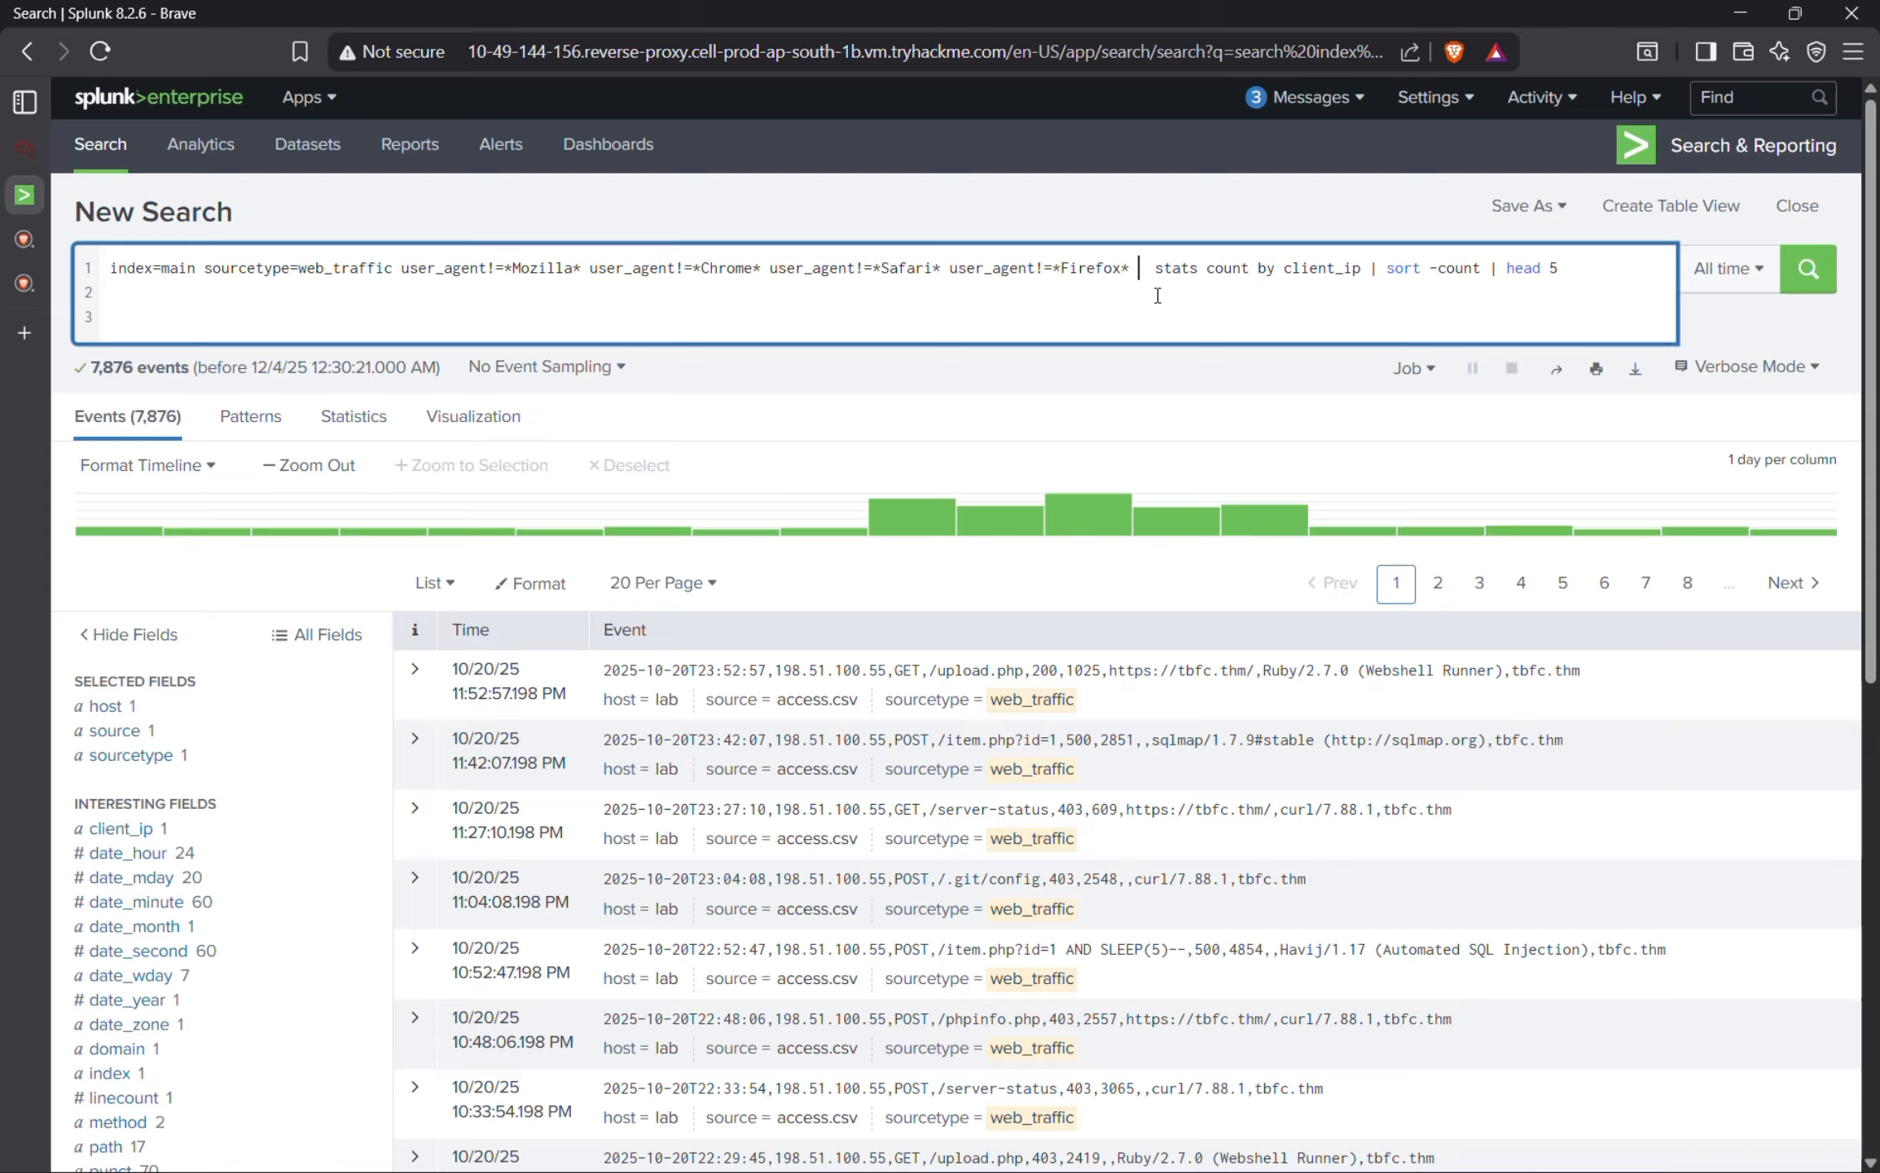
pyautogui.hotkey('shift', 'Return')
pyautogui.write('|')
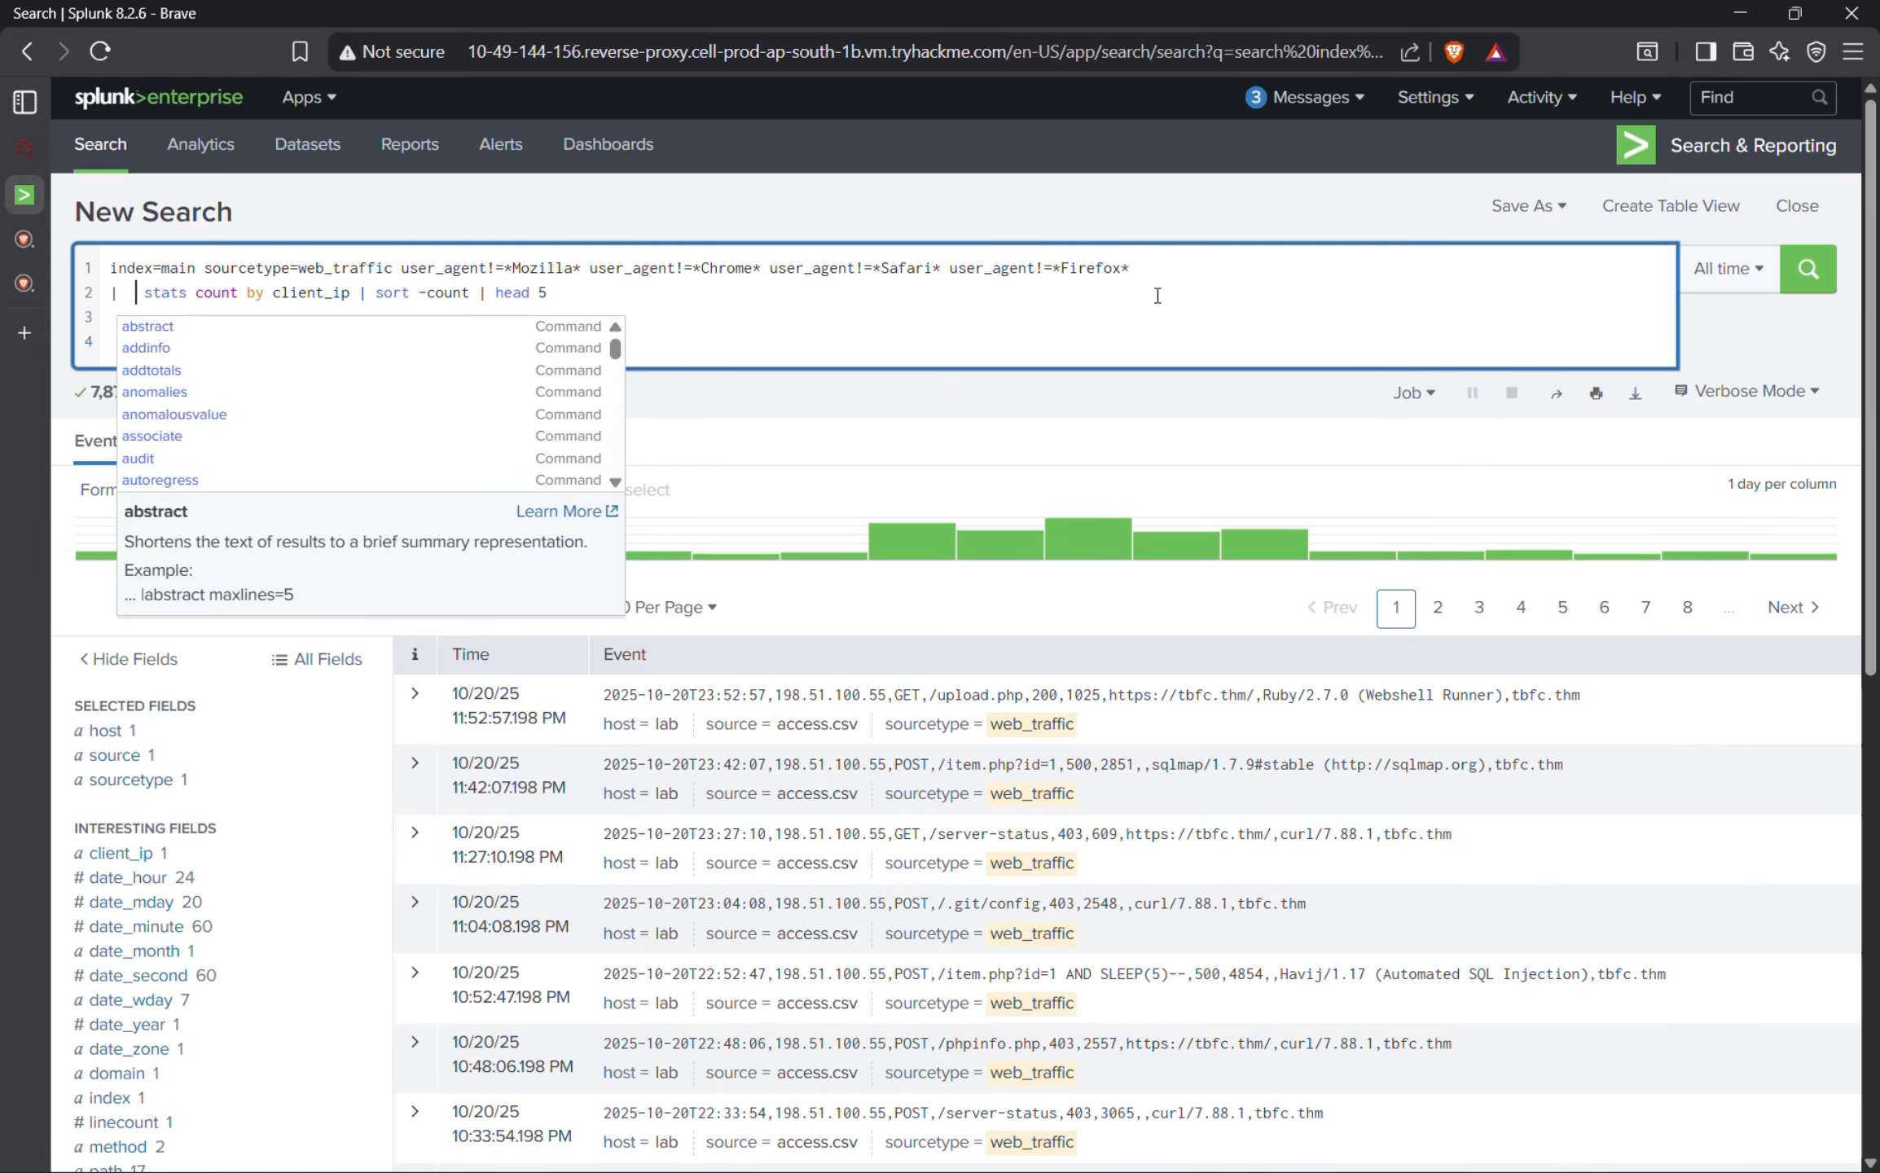
pyautogui.press('Delete')
pyautogui.press('BackSpace')
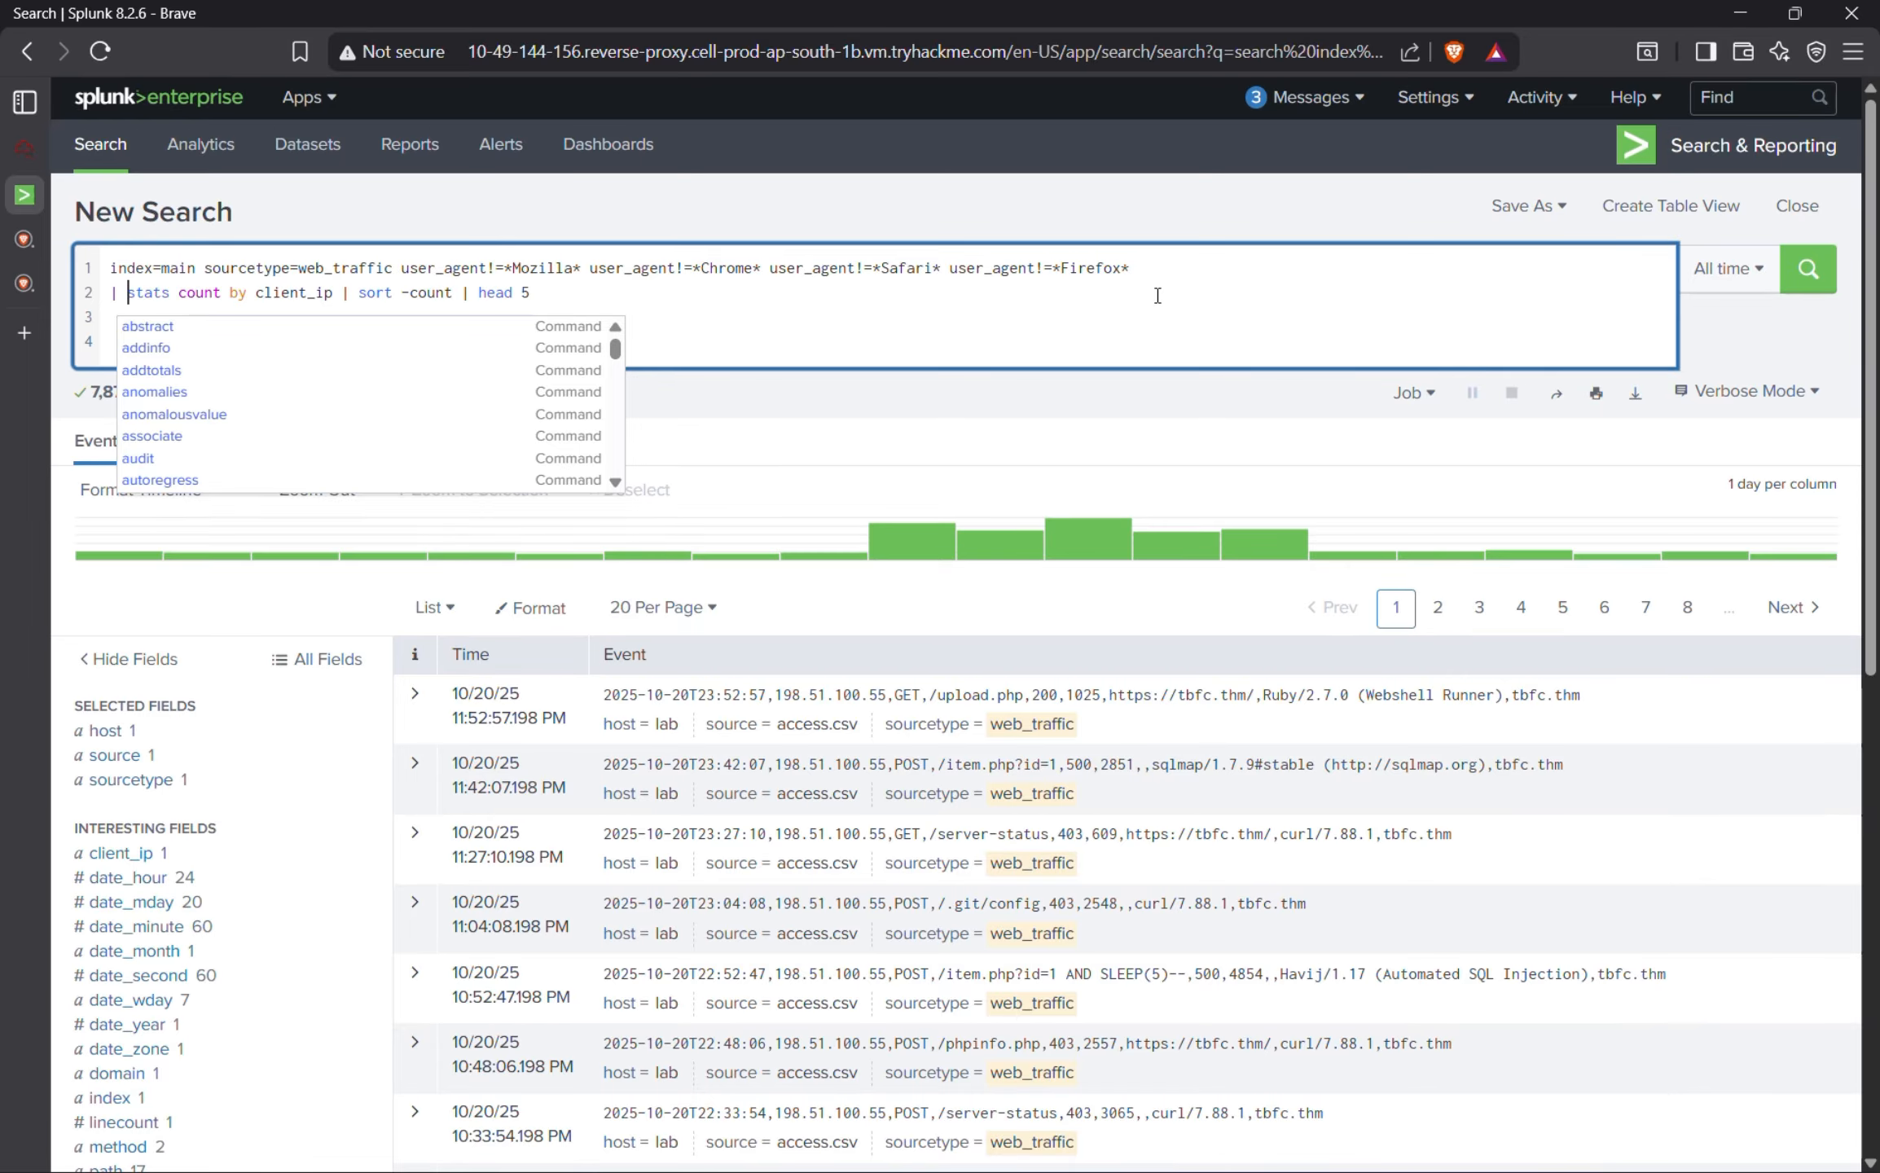
pyautogui.click(1810, 281)
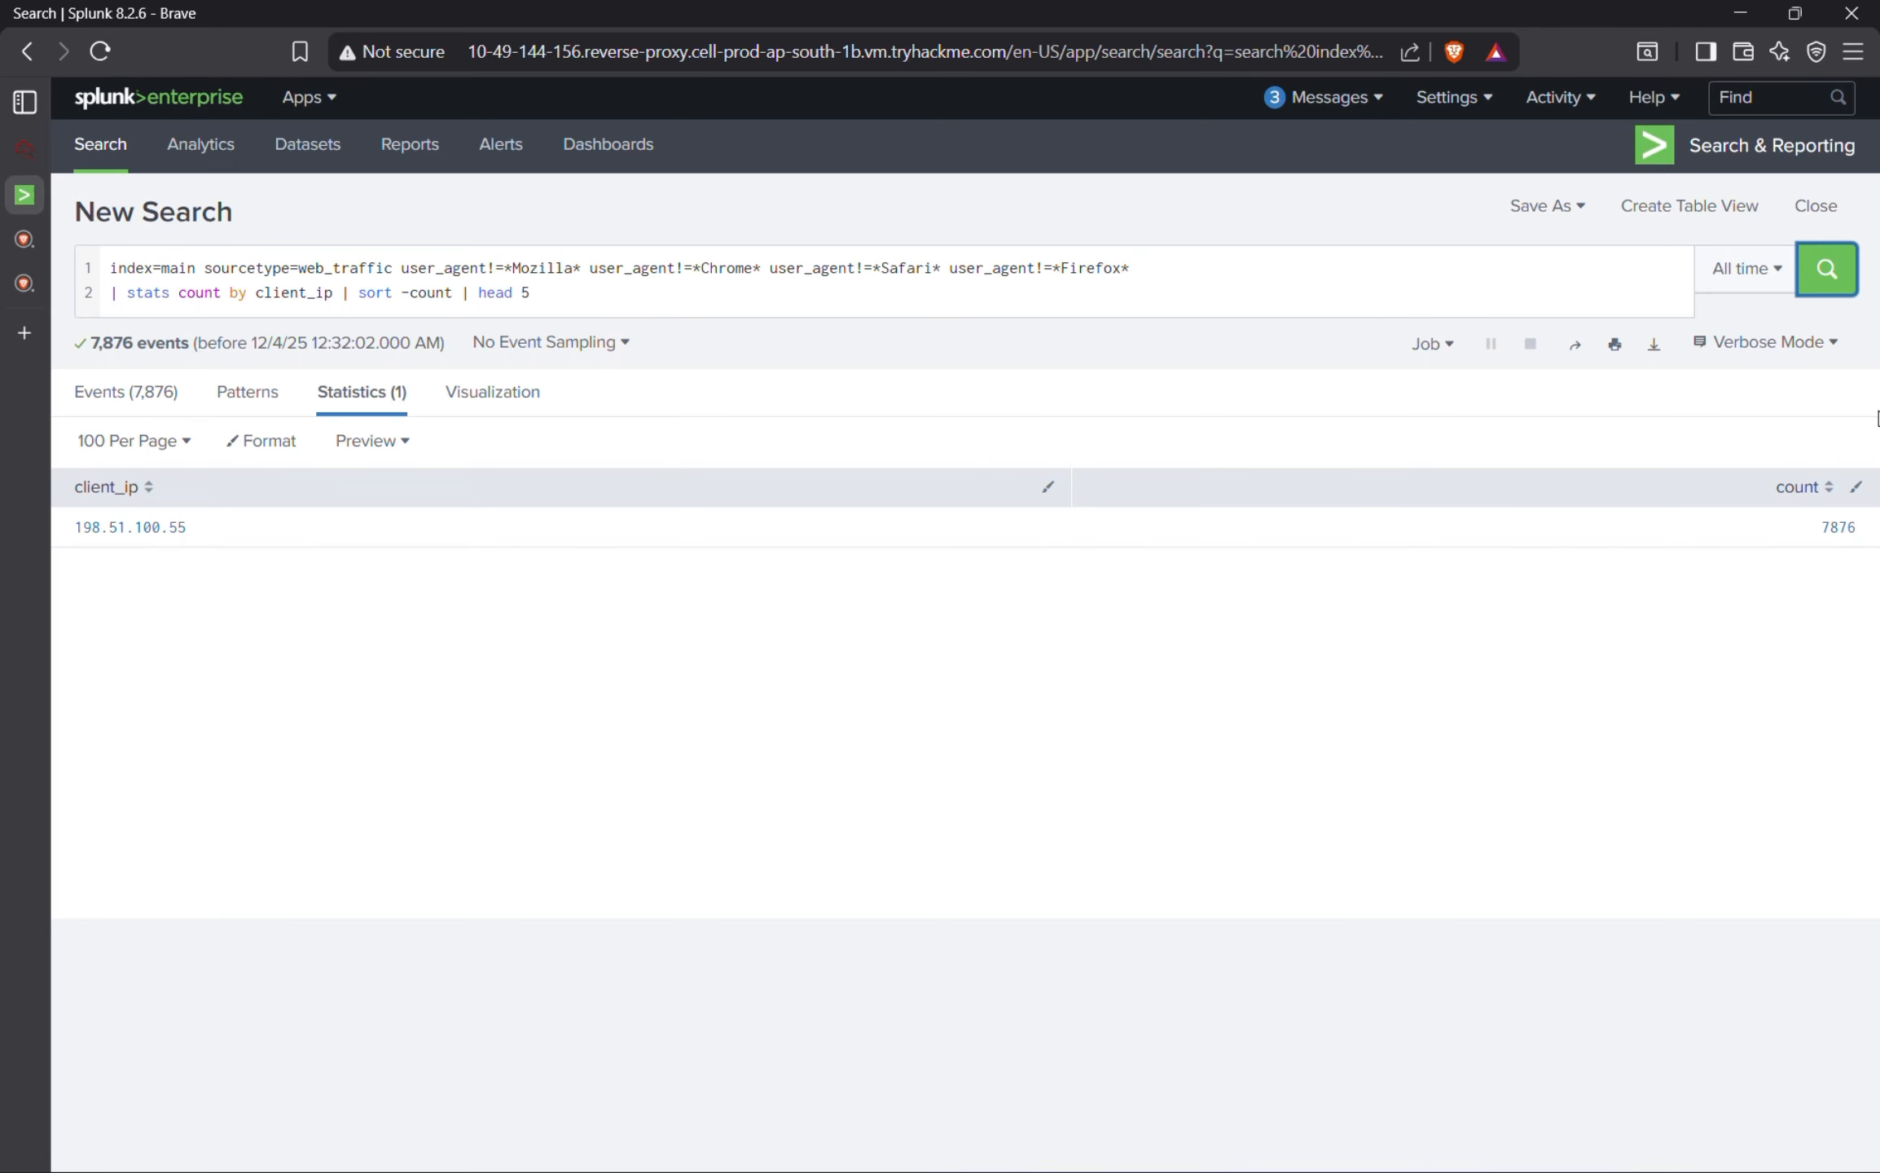
pyautogui.moveTo(54, 198)
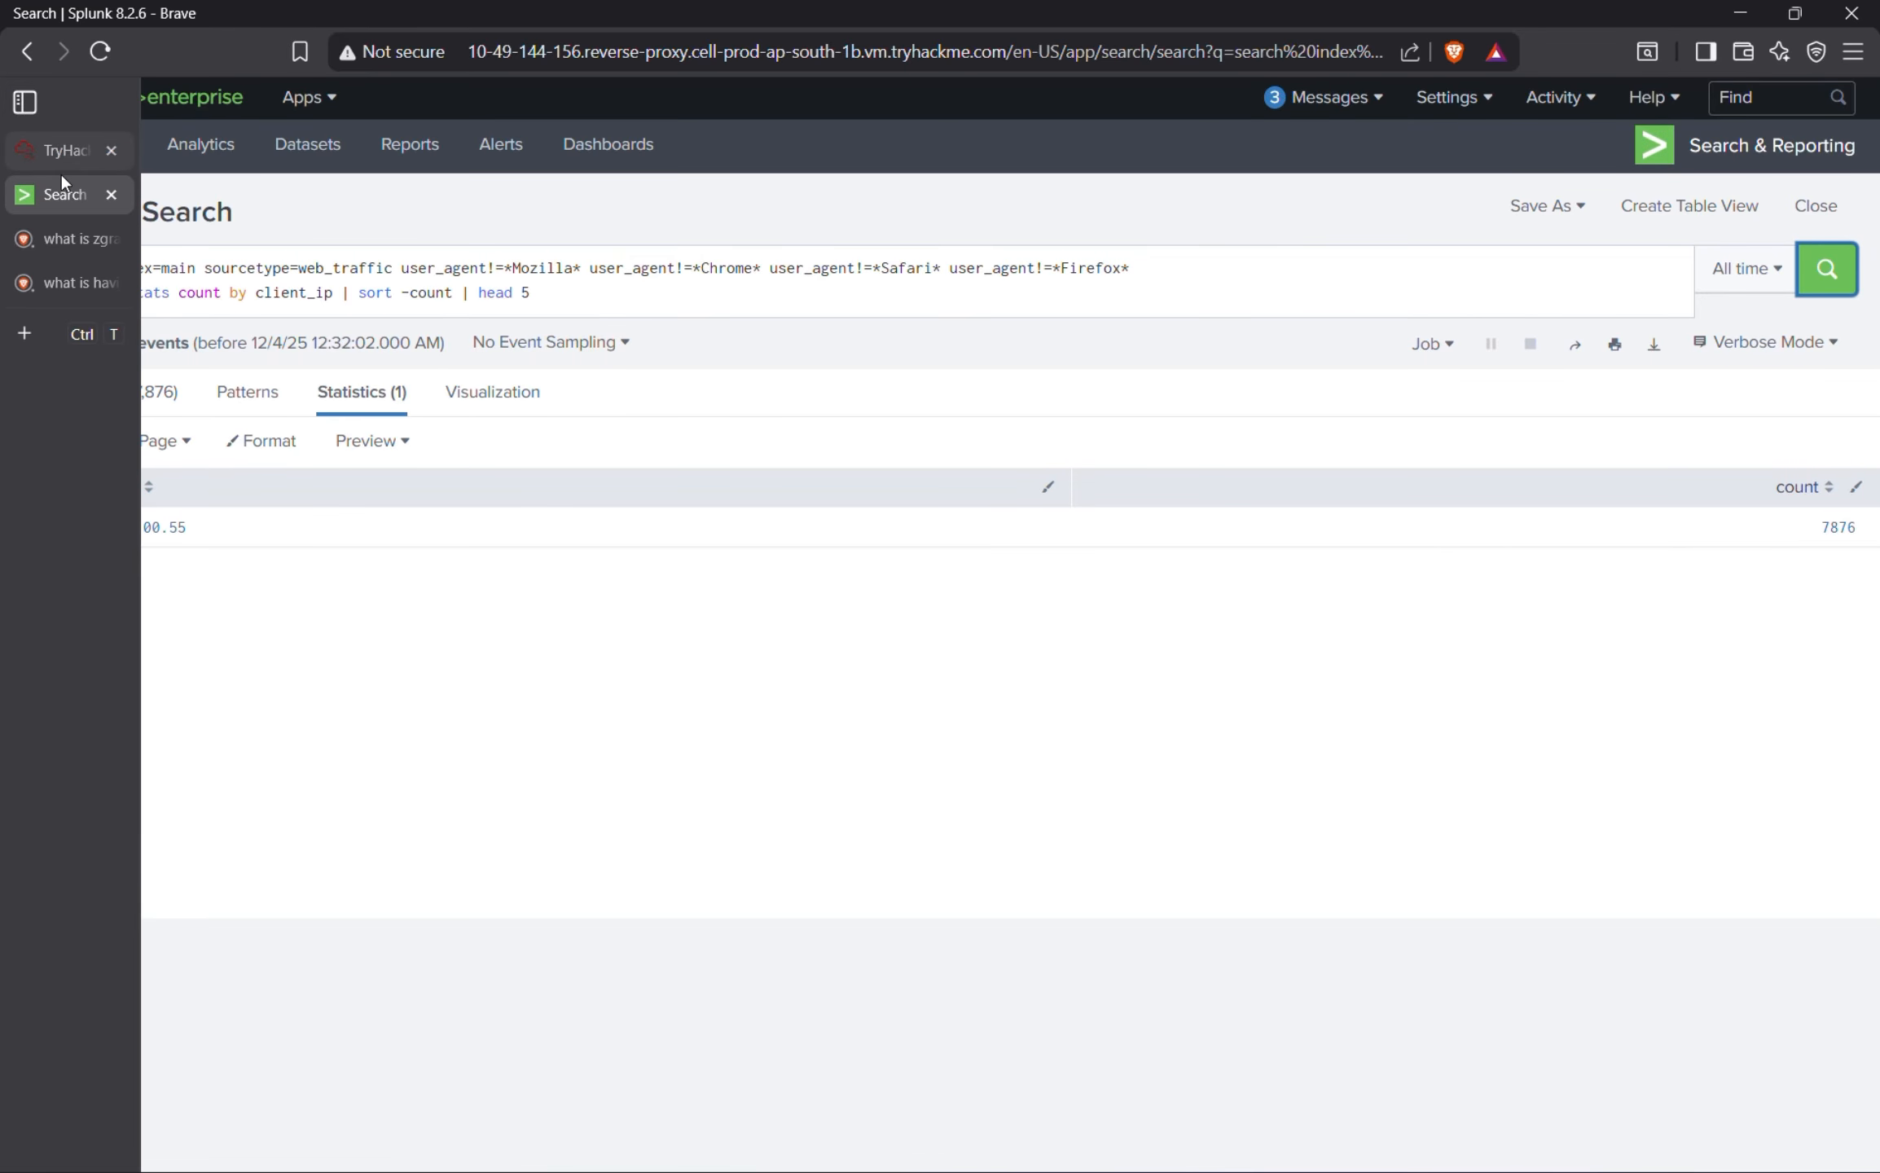
pyautogui.click(164, 541)
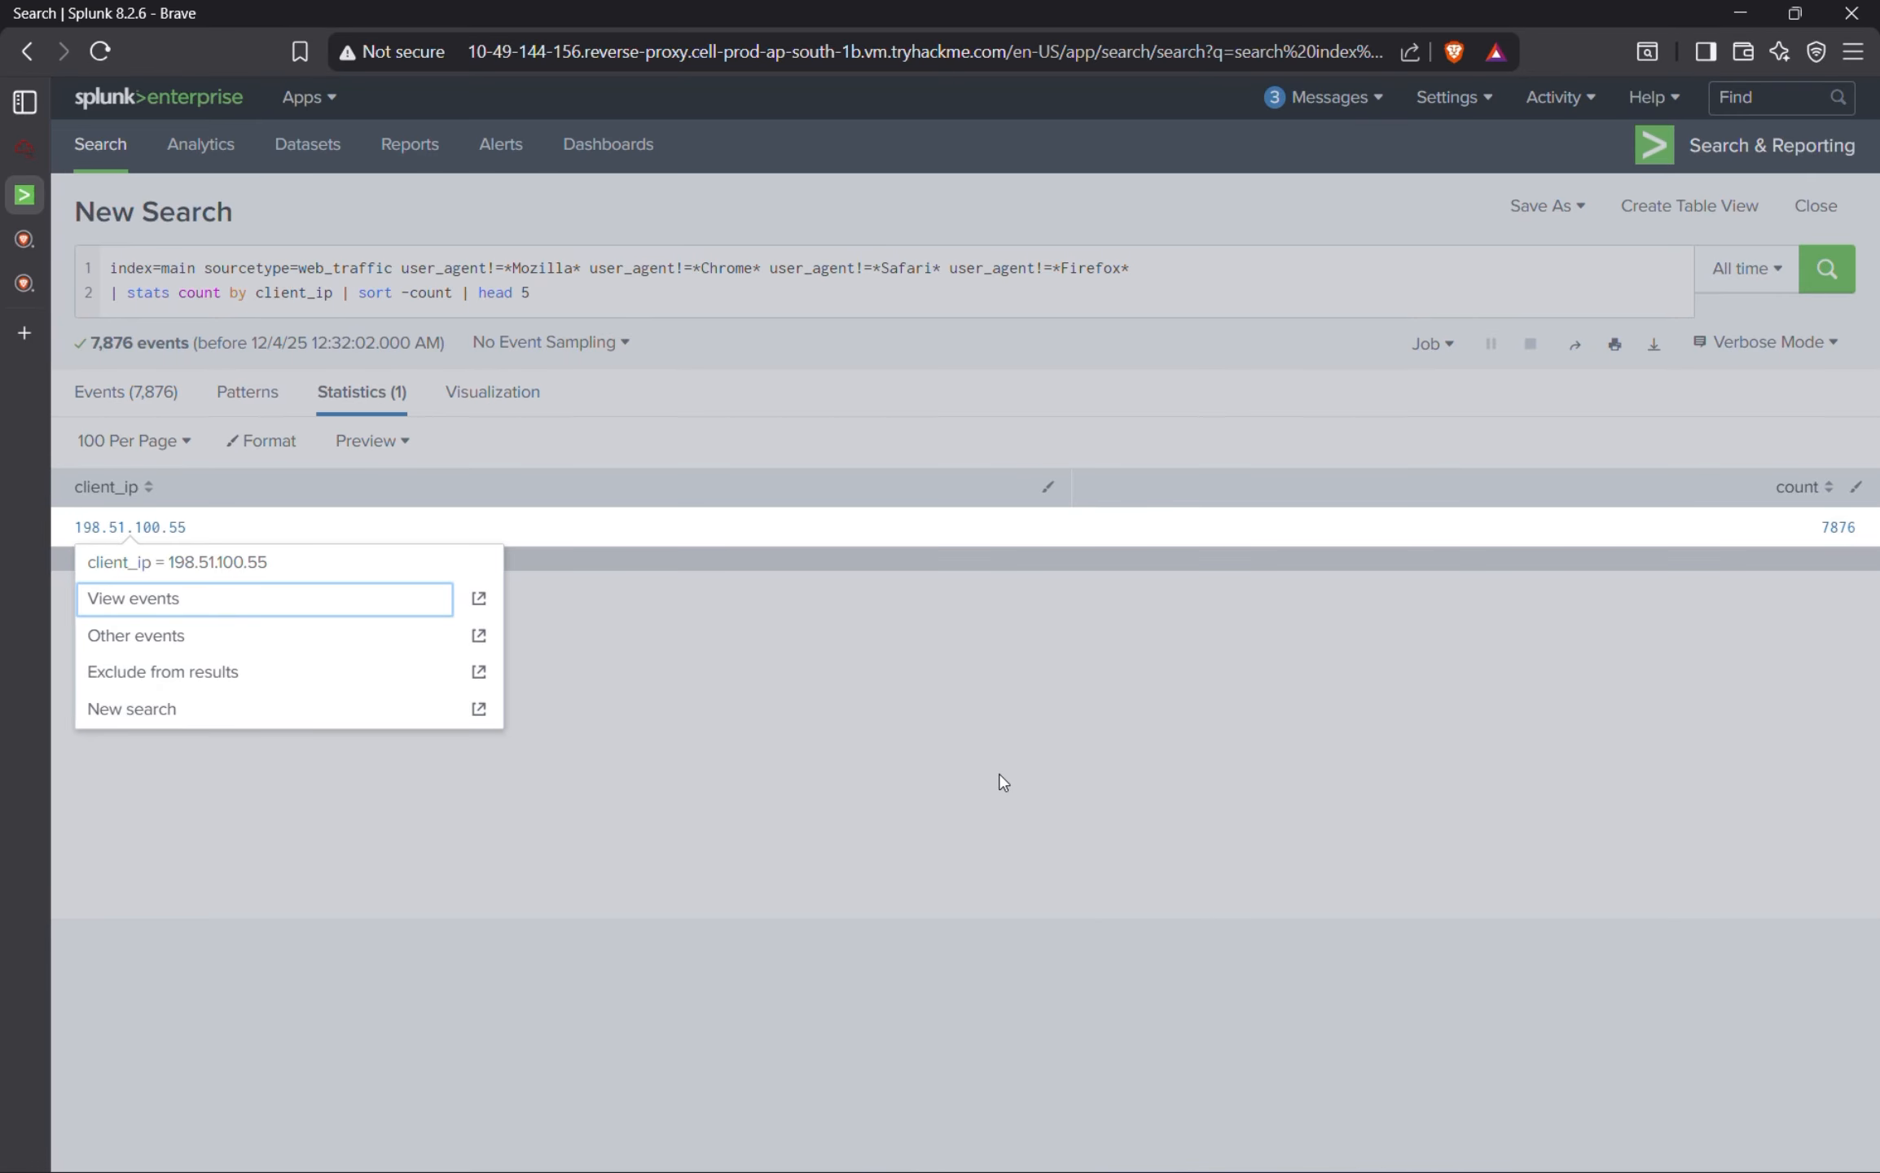
pyautogui.click(869, 796)
# Copy the Reconnaissance (Footprinting) search query from the TryHackMe page and return to Splunk.
pyautogui.click(41, 150)
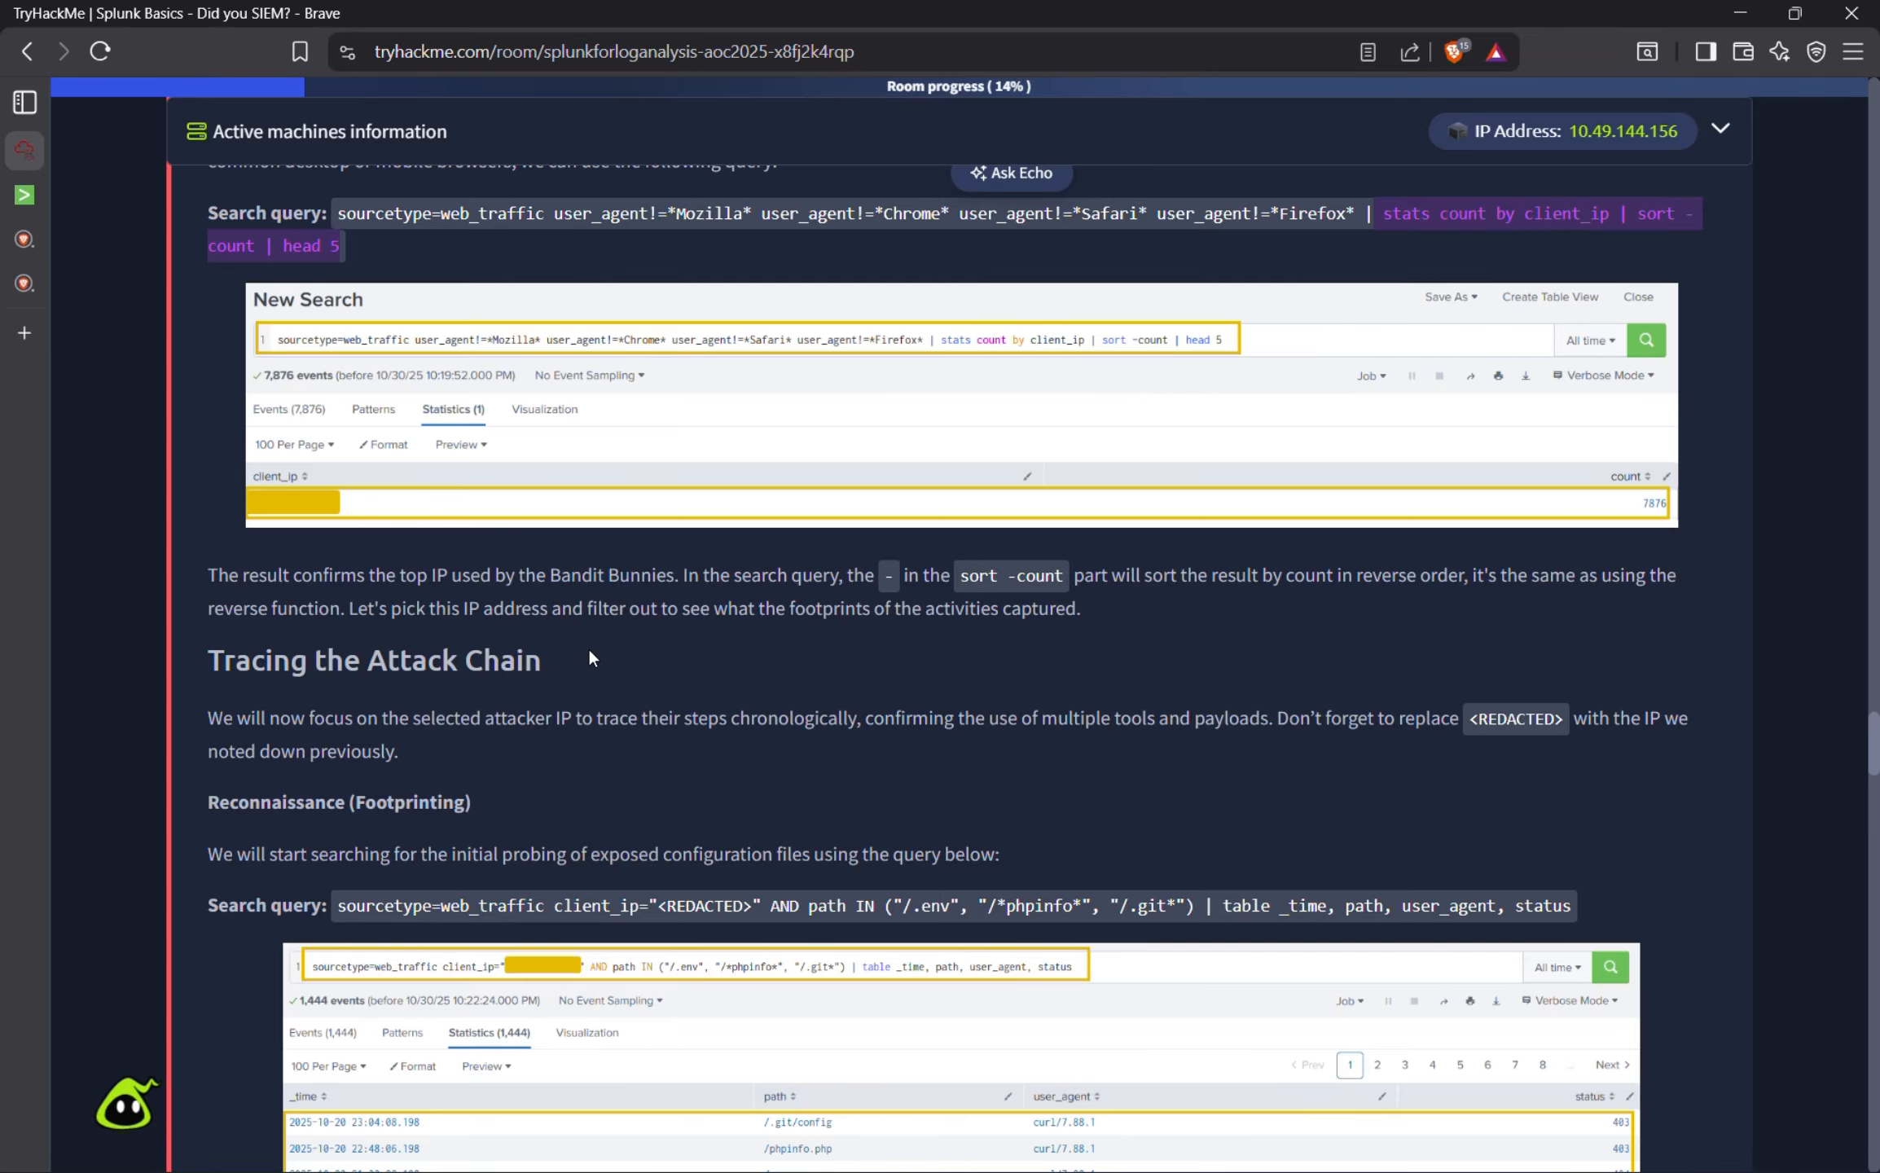
pyautogui.scroll(-3, 742, 594)
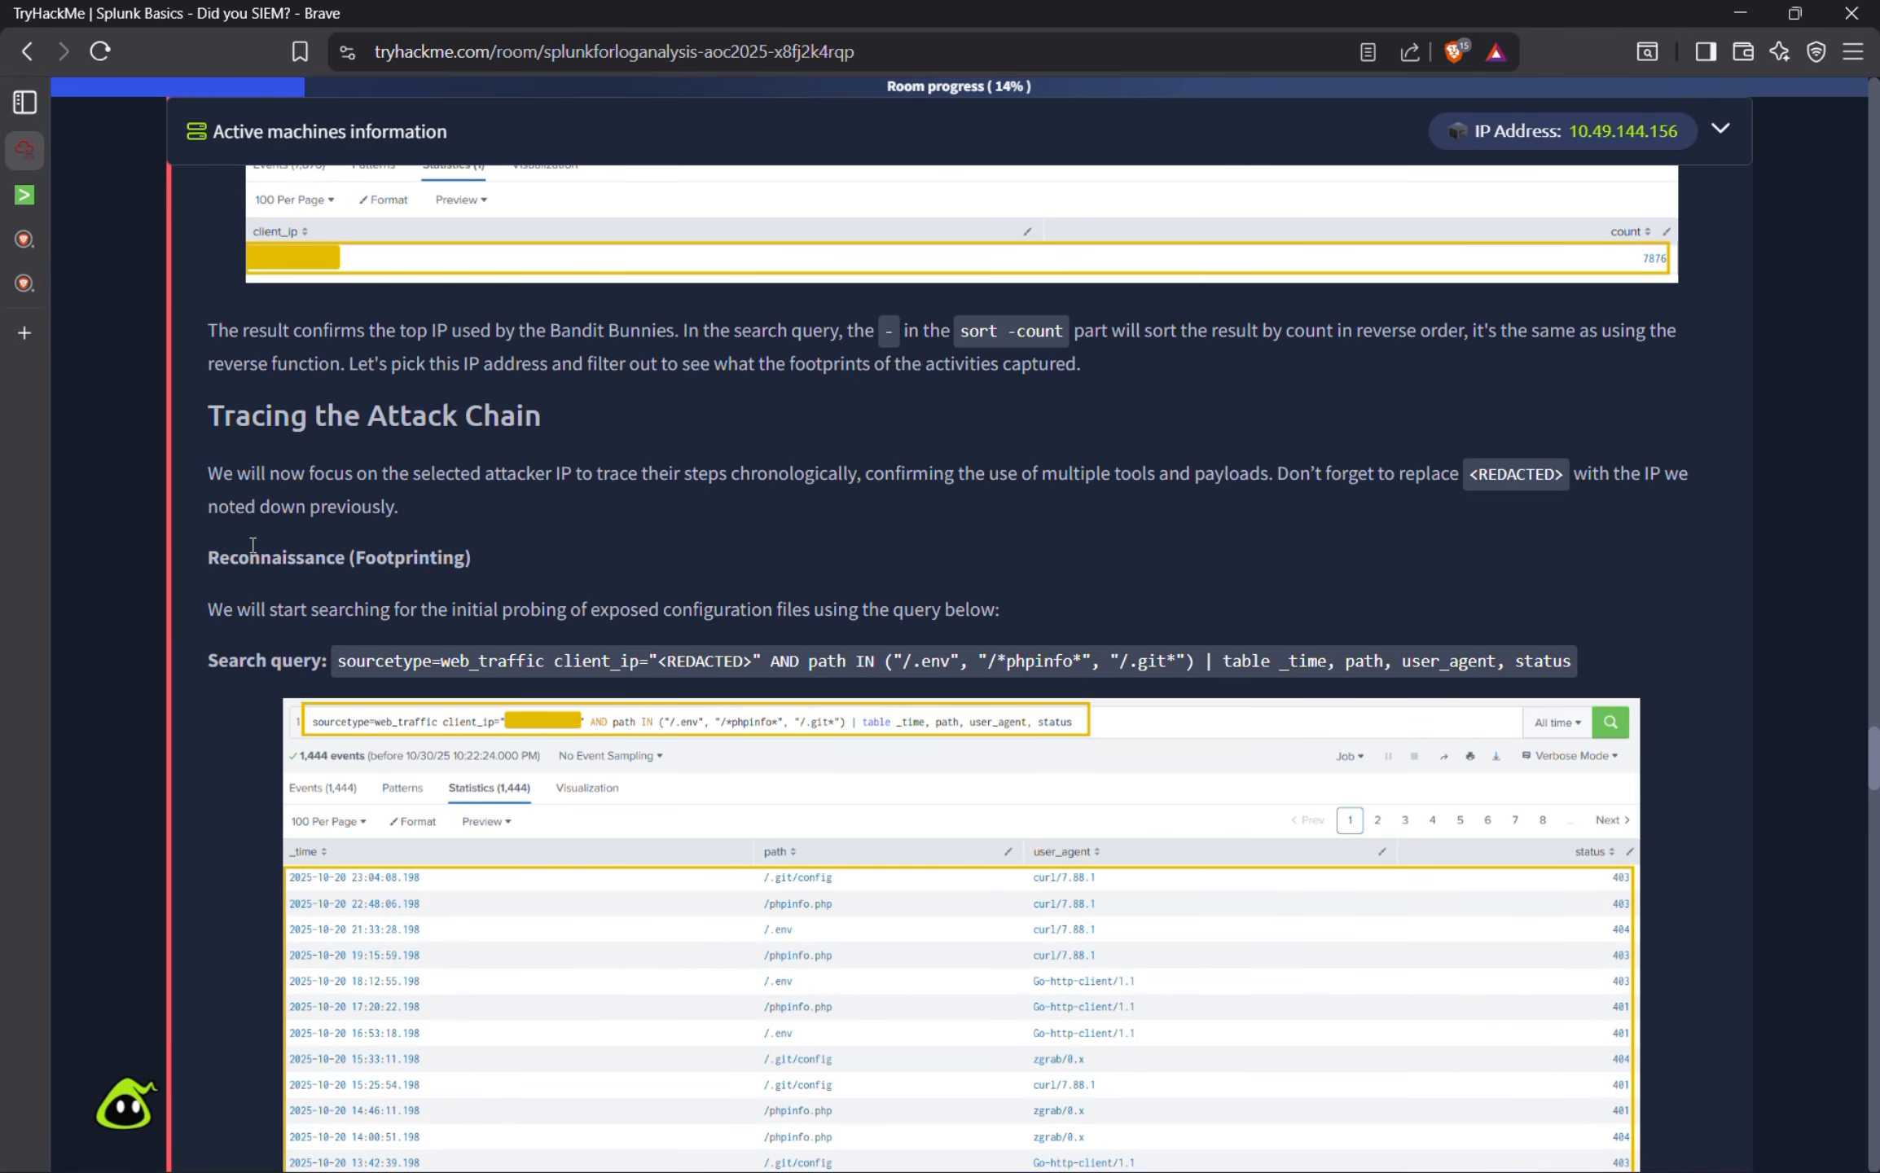
pyautogui.scroll(-3, 366, 440)
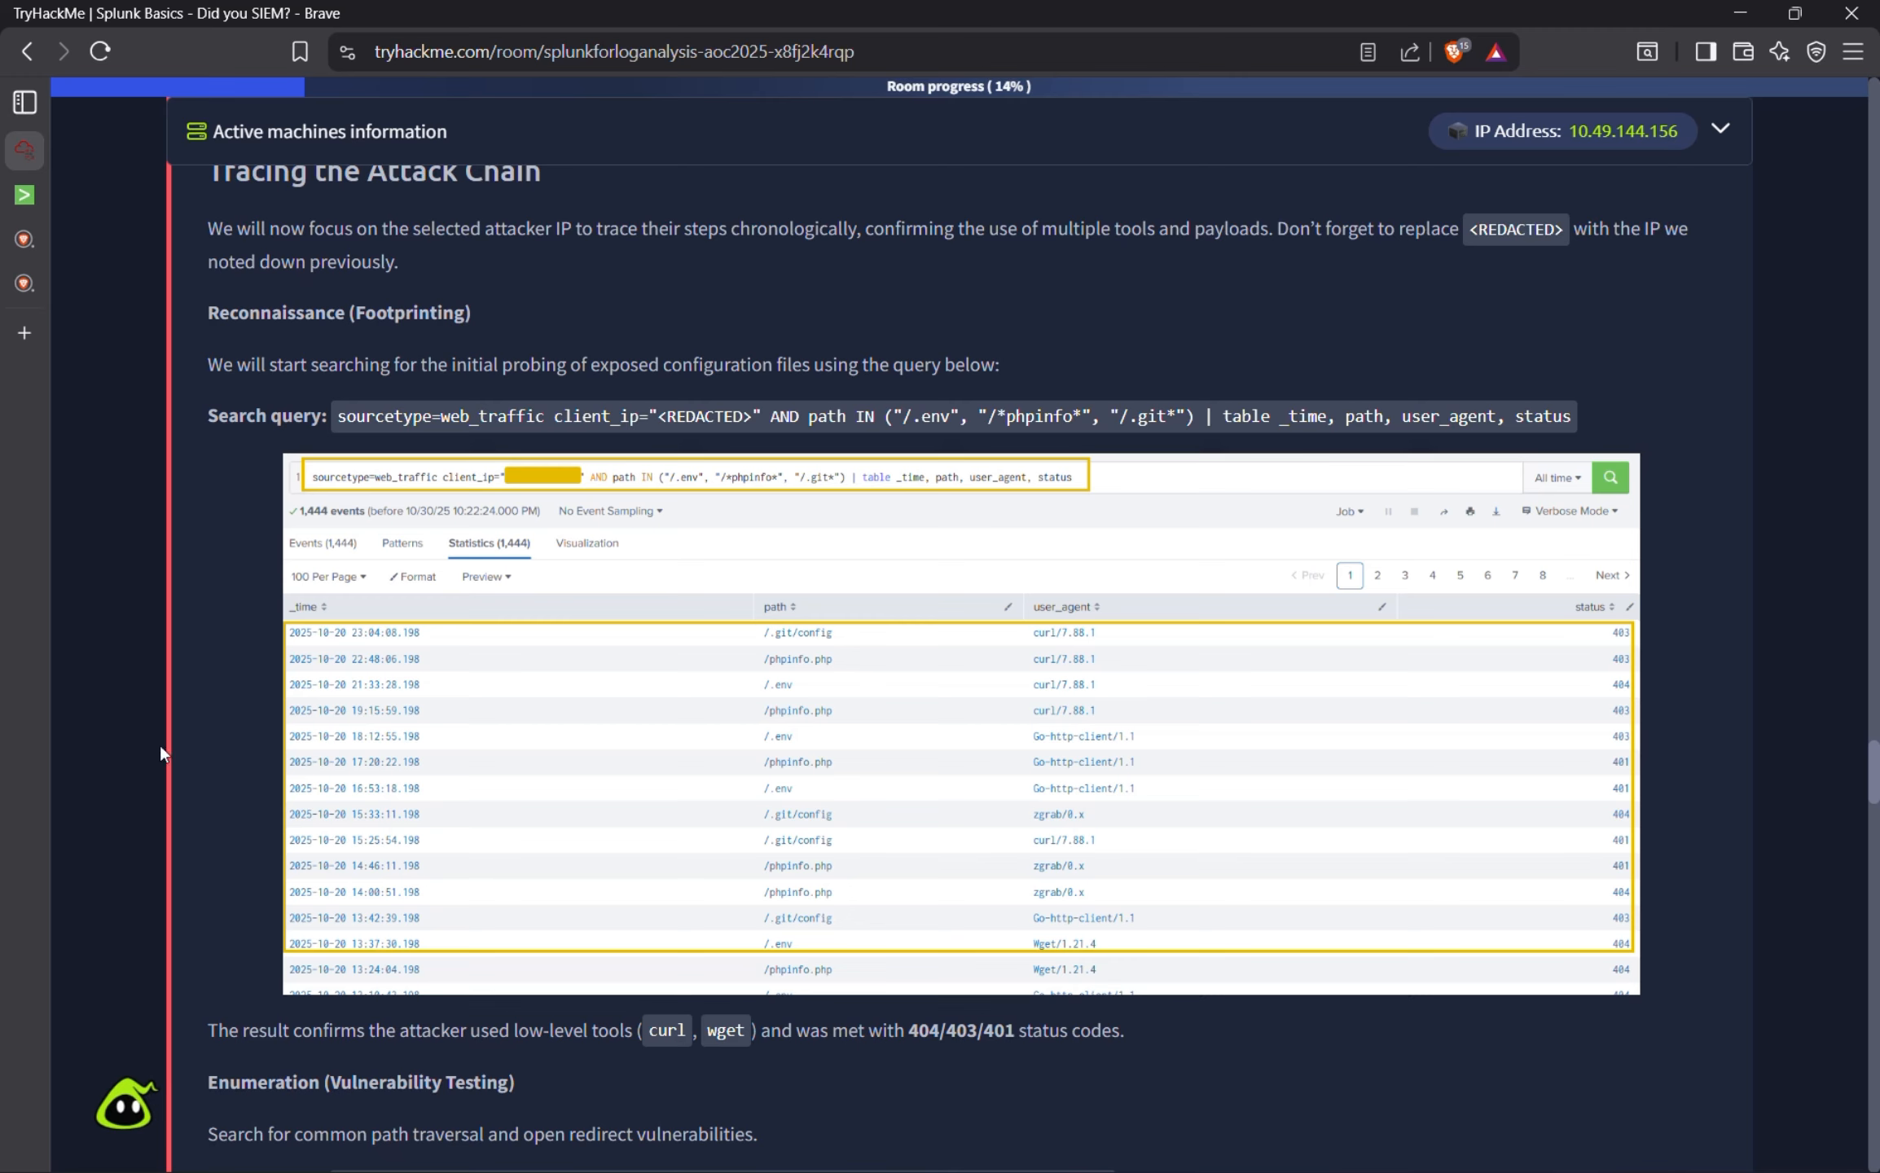
pyautogui.moveTo(337, 418); pyautogui.dragTo(1591, 411)
pyautogui.hotkey('ctrl', 'c')
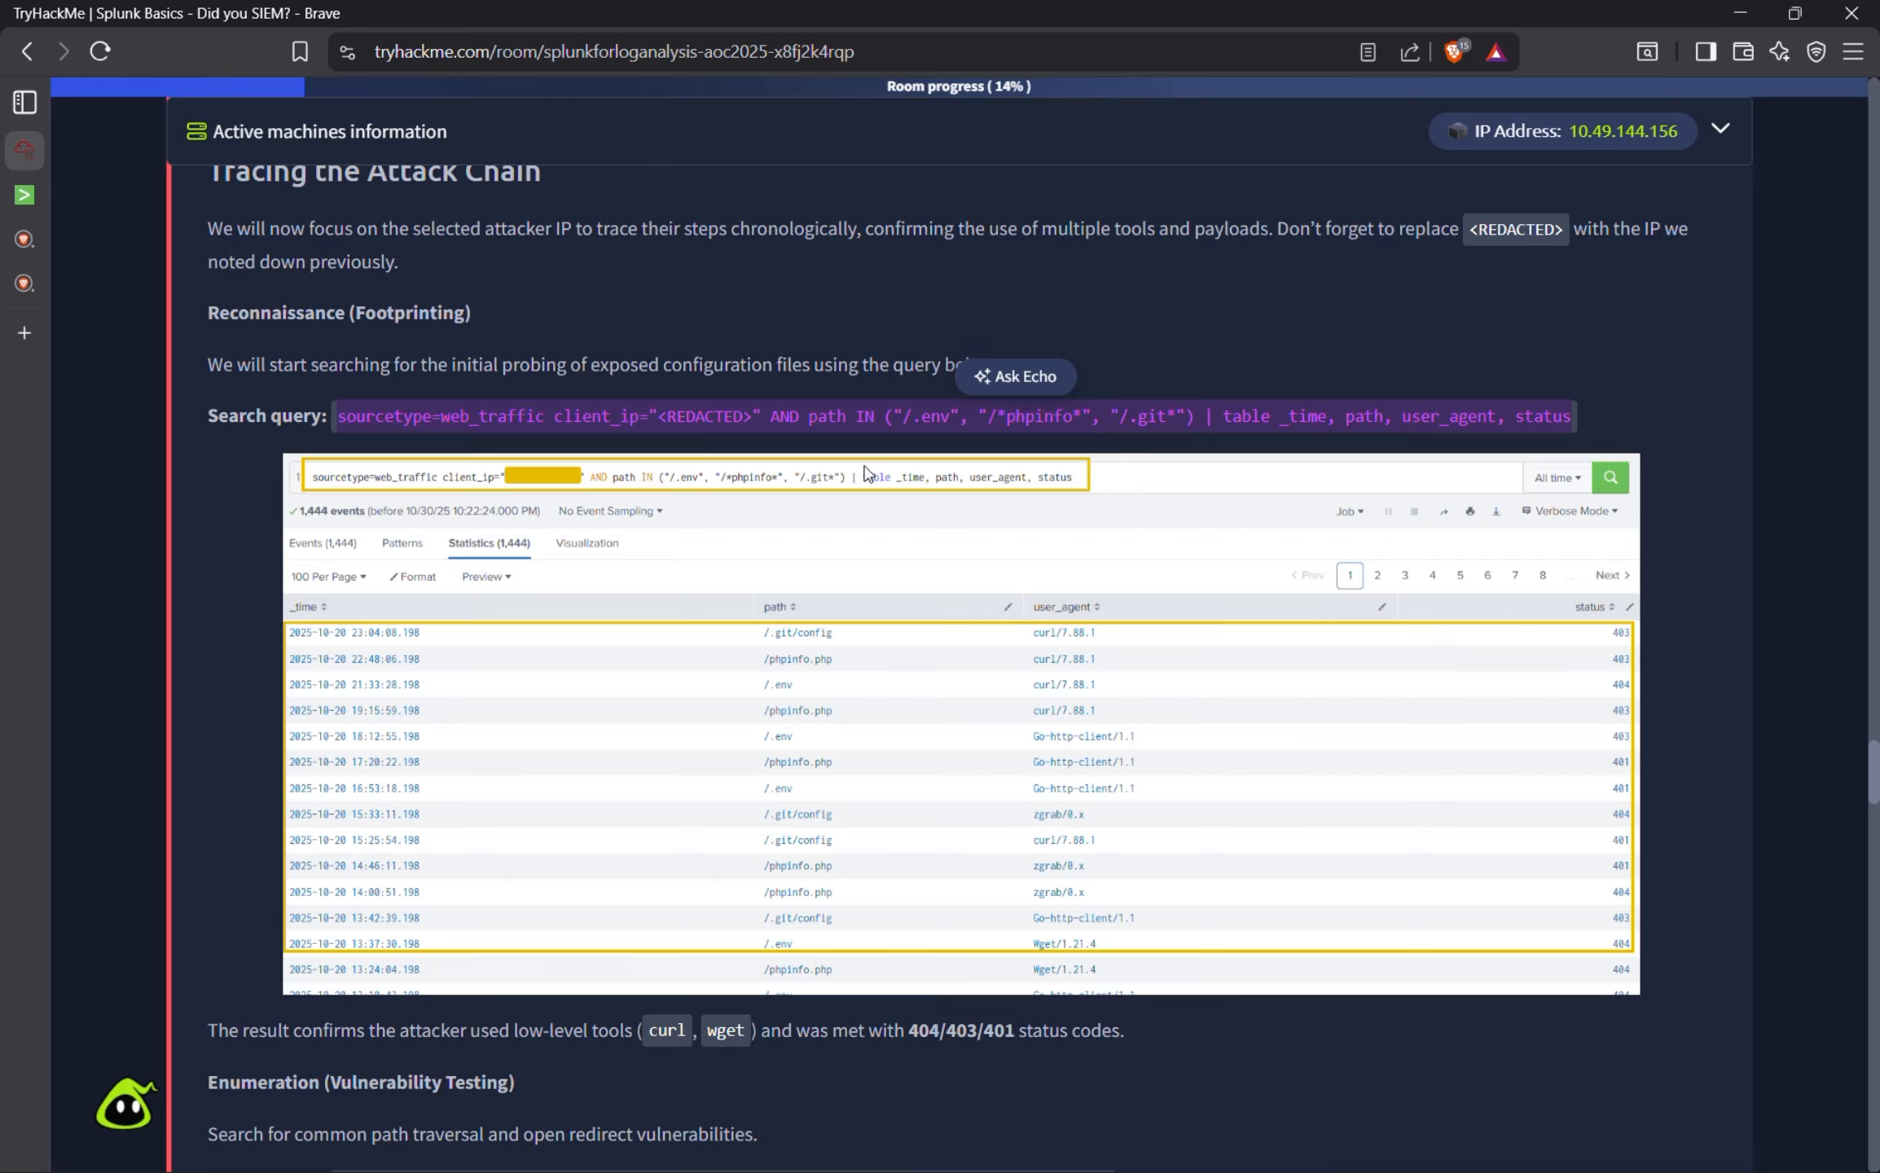
pyautogui.moveTo(32, 220)
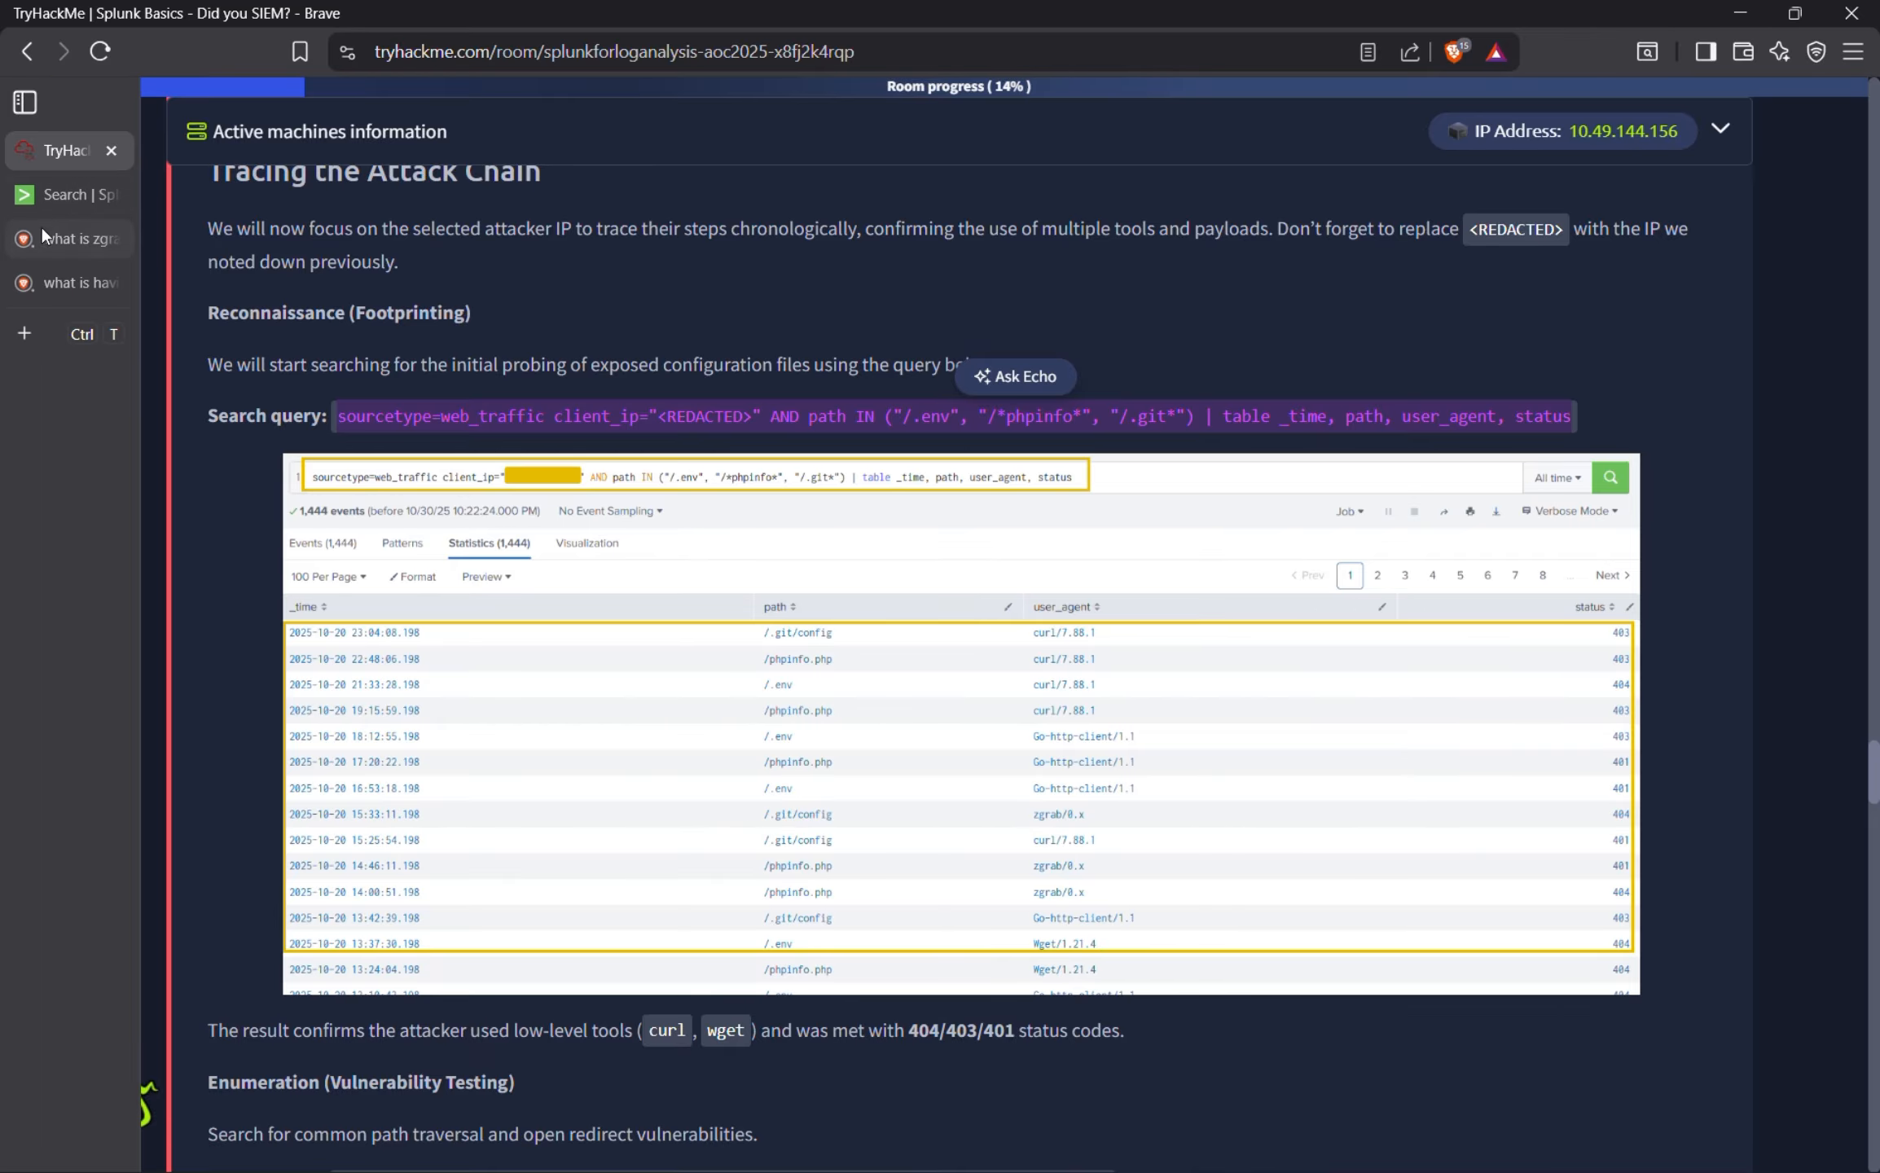
pyautogui.click(60, 196)
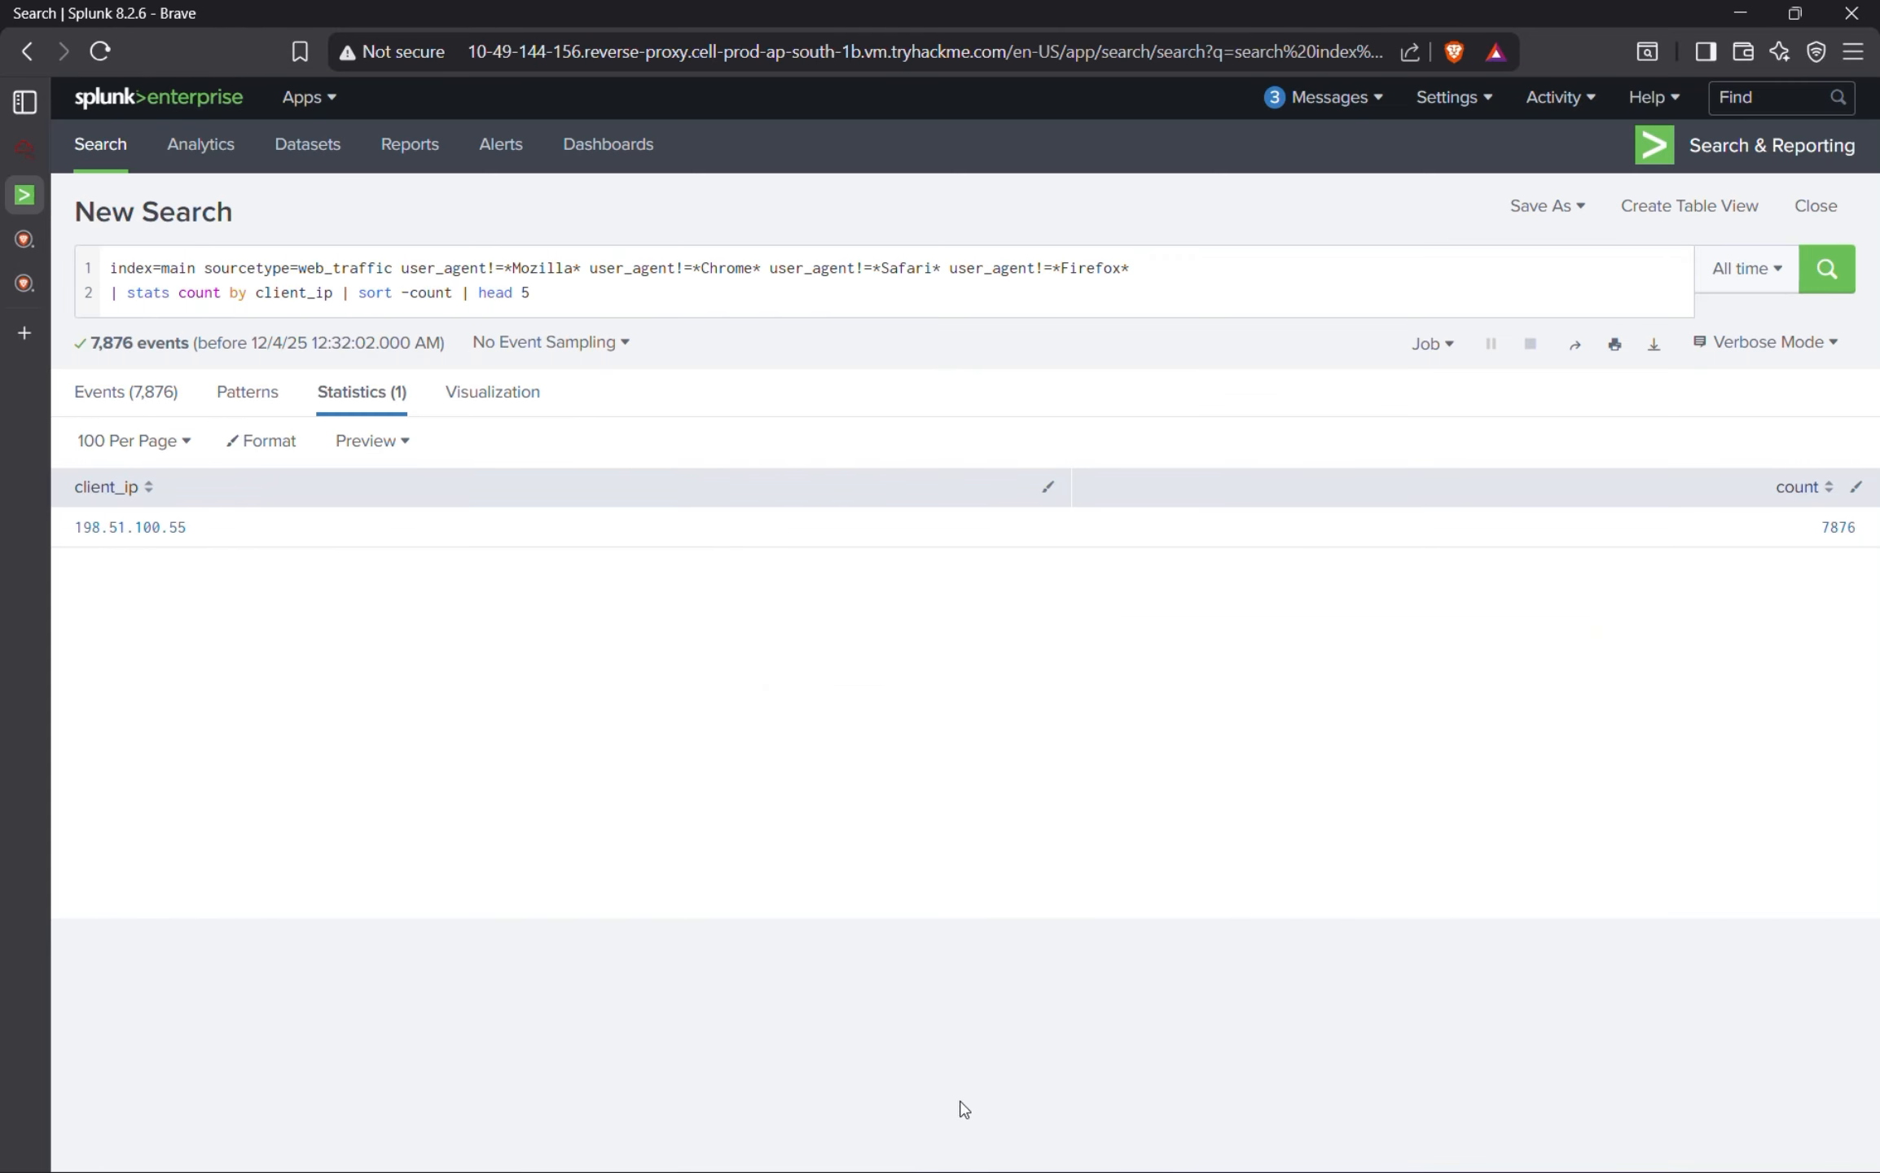
# Check the suspicious IP address recorded in the Notepad notes, and put the notes away.
pyautogui.press('super')
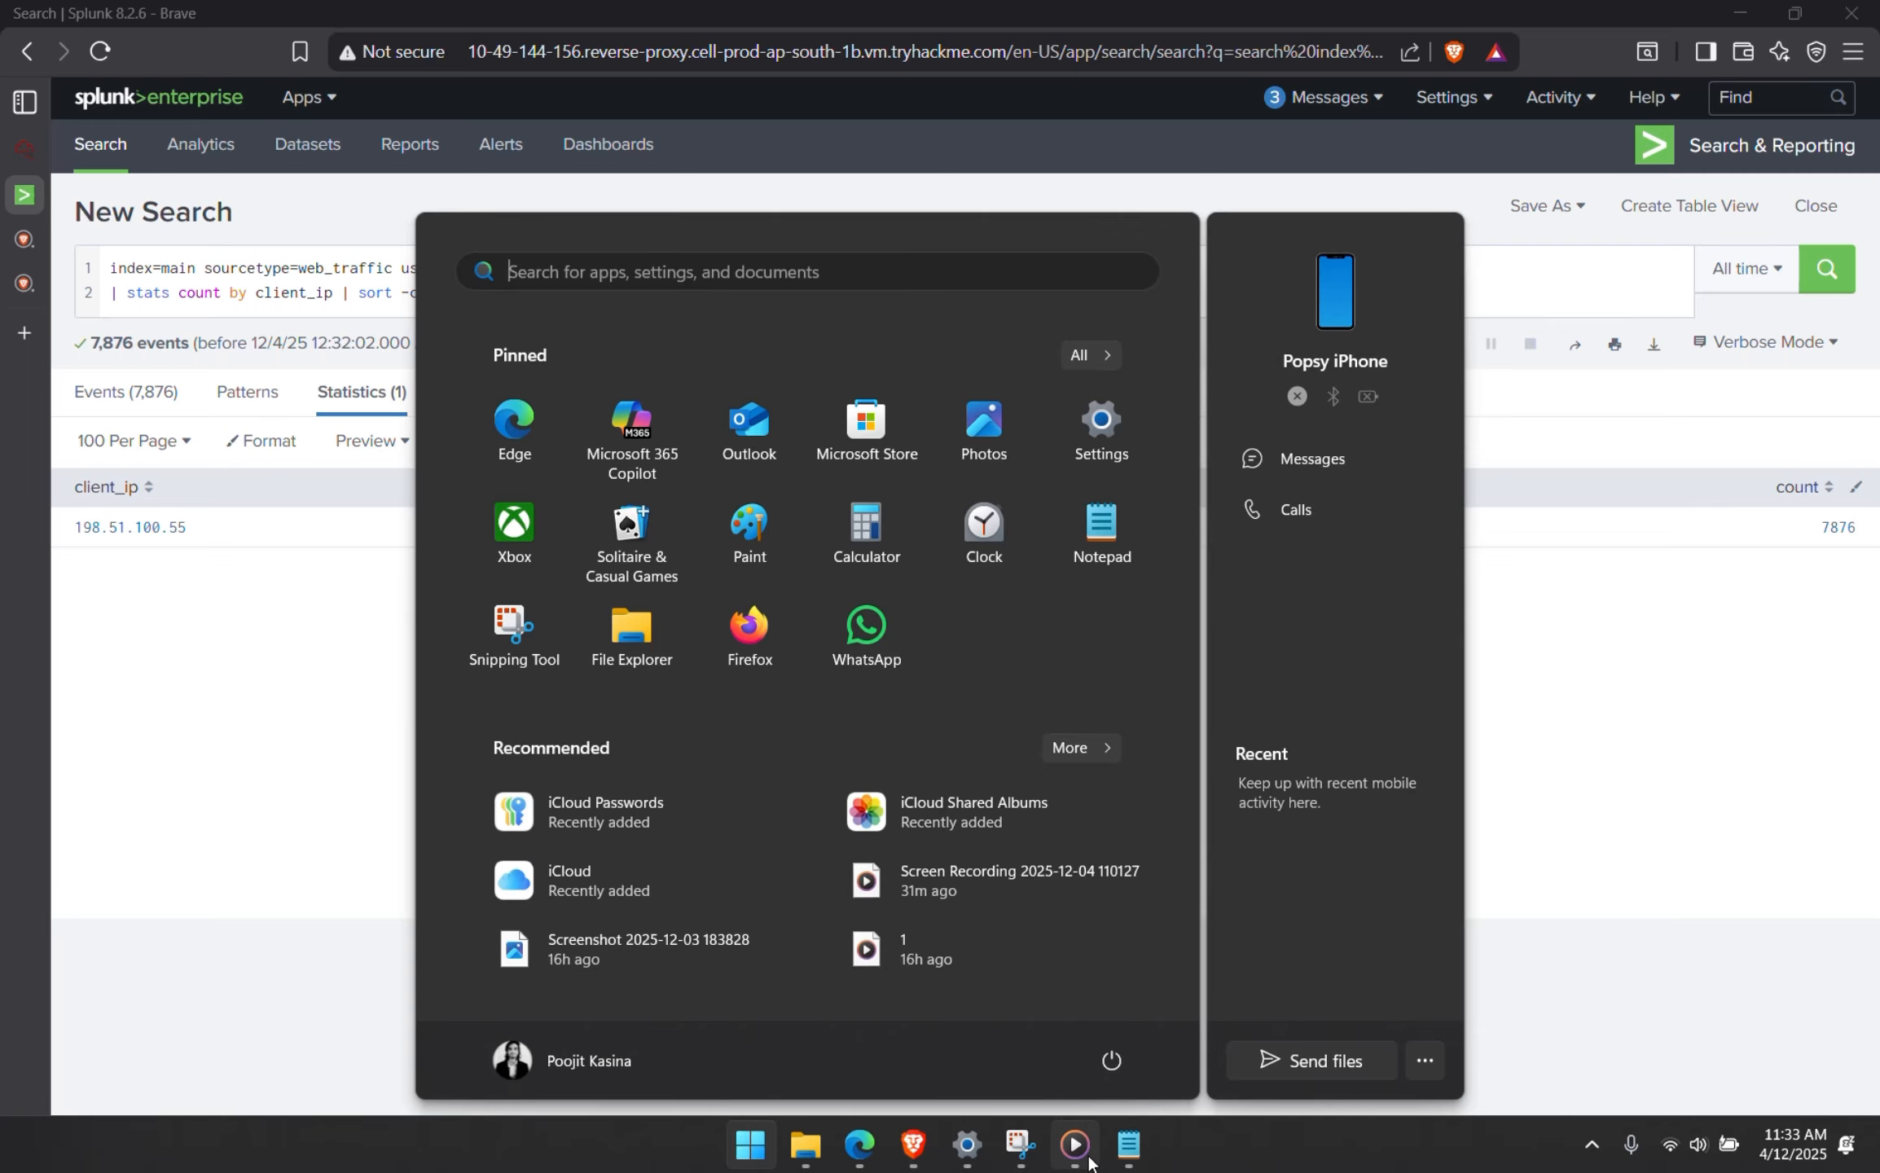
pyautogui.click(1134, 1161)
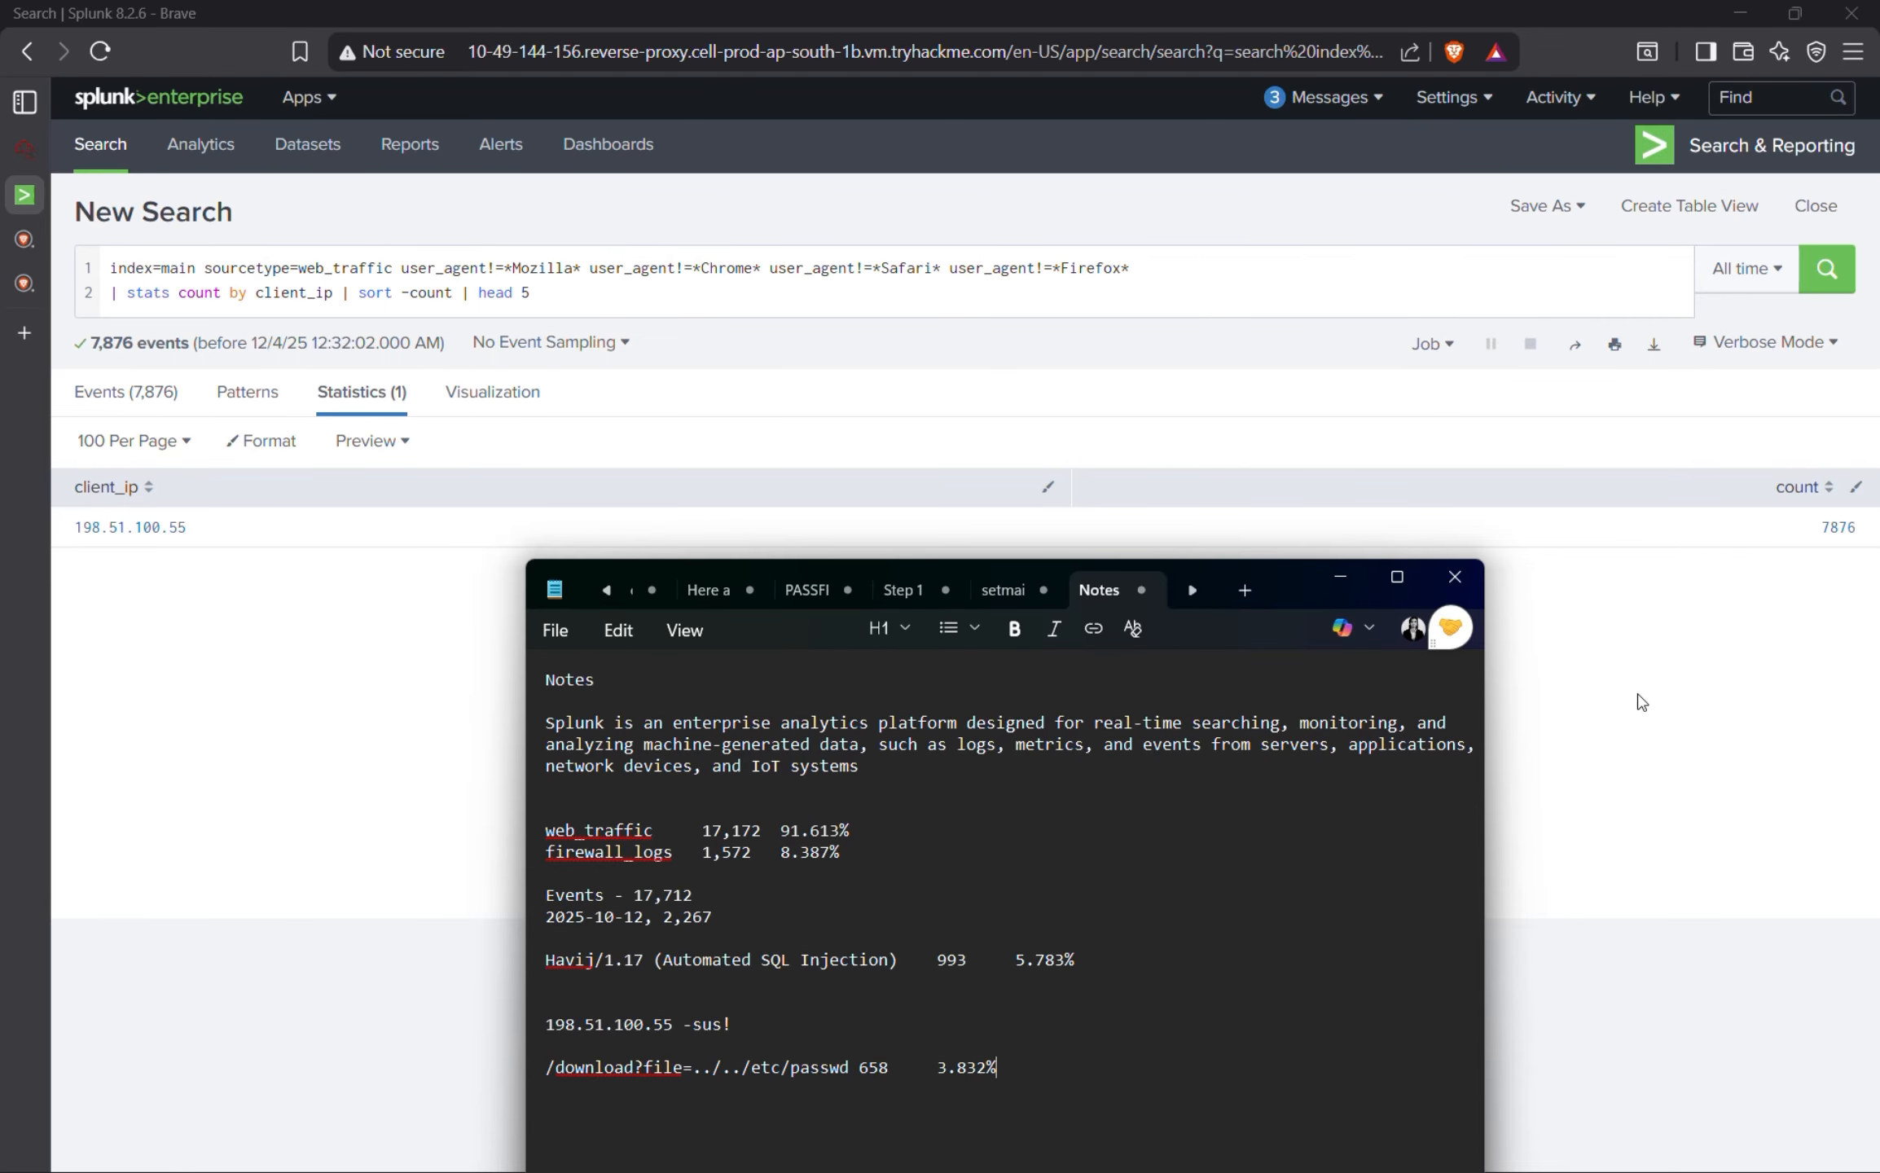
pyautogui.click(1360, 593)
# Replace the search with sourcetype=web_traffic client_ip="<REDACTED>" AND path IN ("/.env", "/*phpinfo*", "/.git*") | table _time, path, user_agent, status and run it.
pyautogui.click(620, 289)
pyautogui.hotkey('ctrl', 'a')
pyautogui.press('BackSpace')
pyautogui.hotkey('ctrl', 'v')
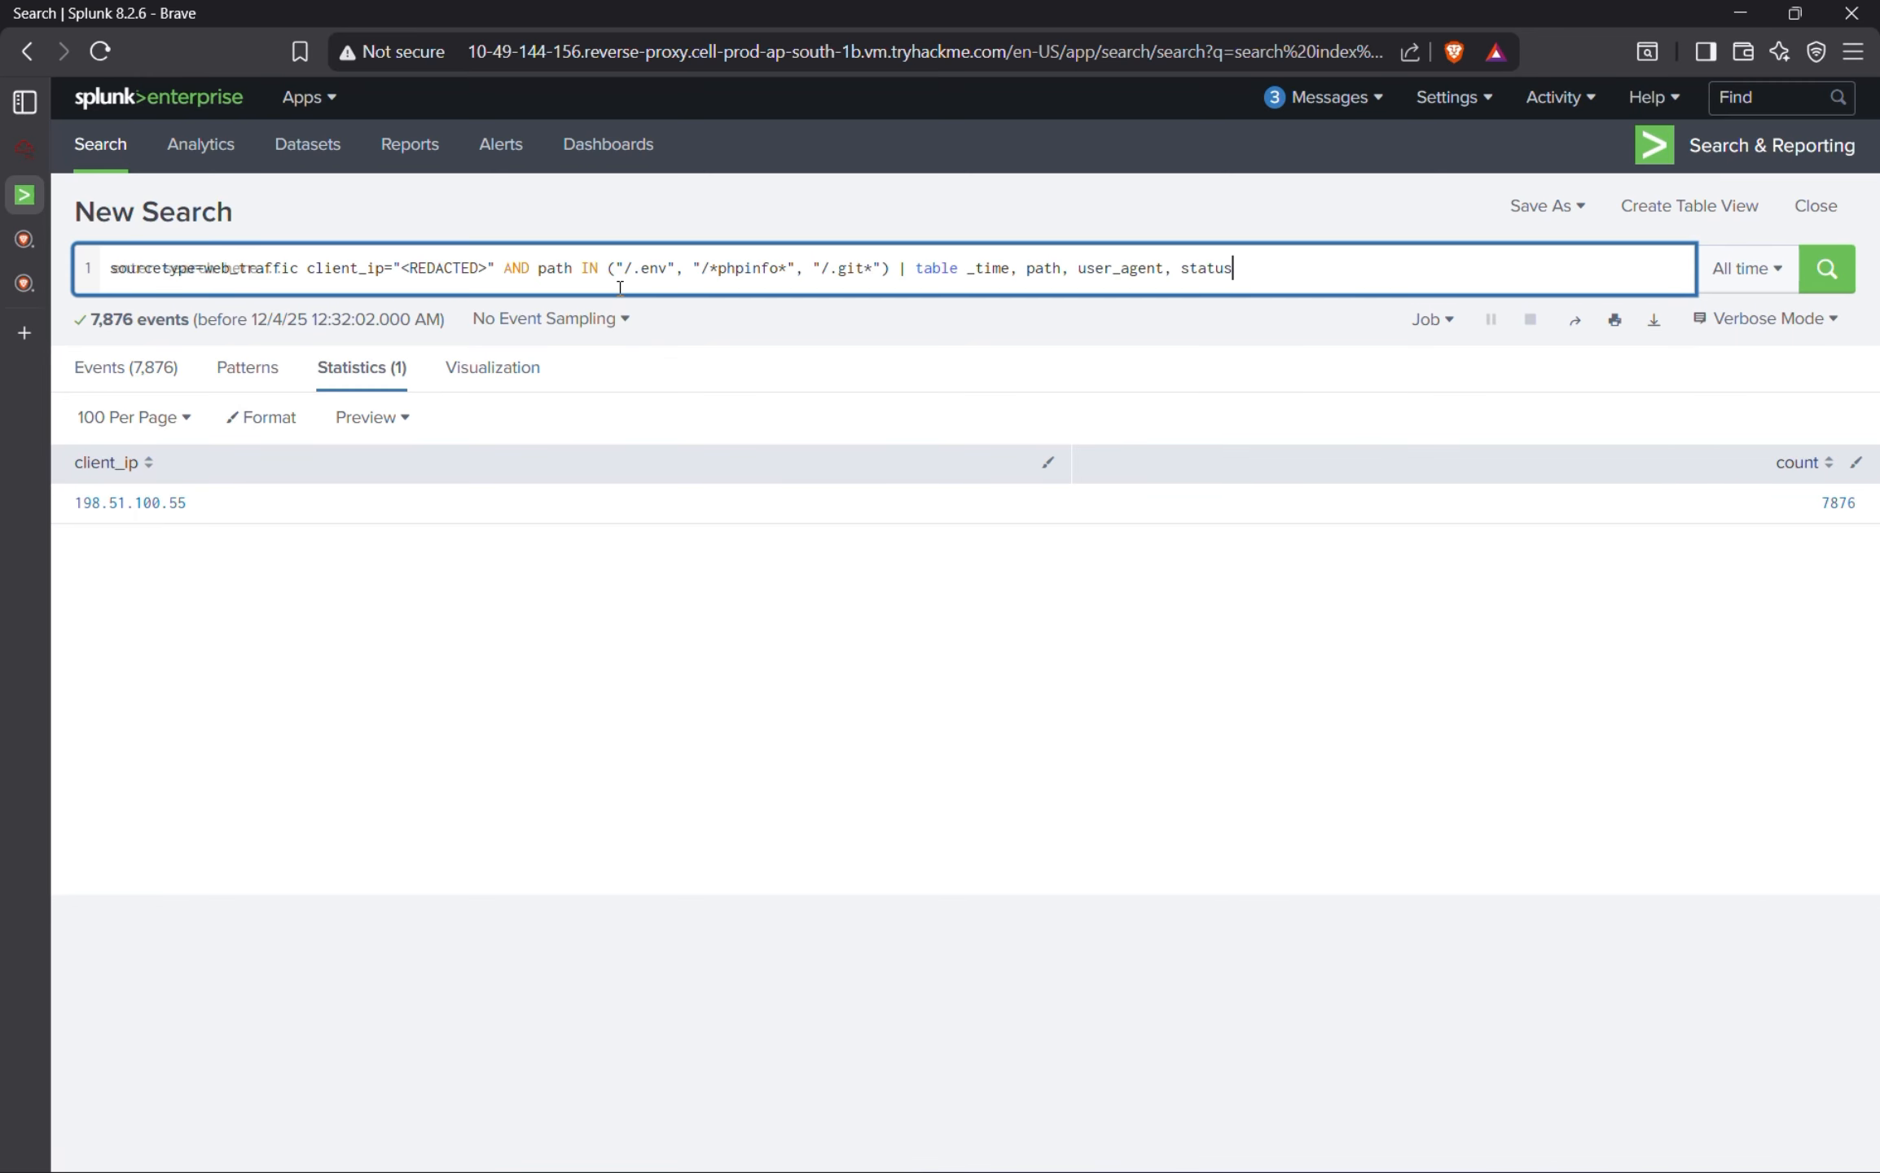
pyautogui.click(1825, 277)
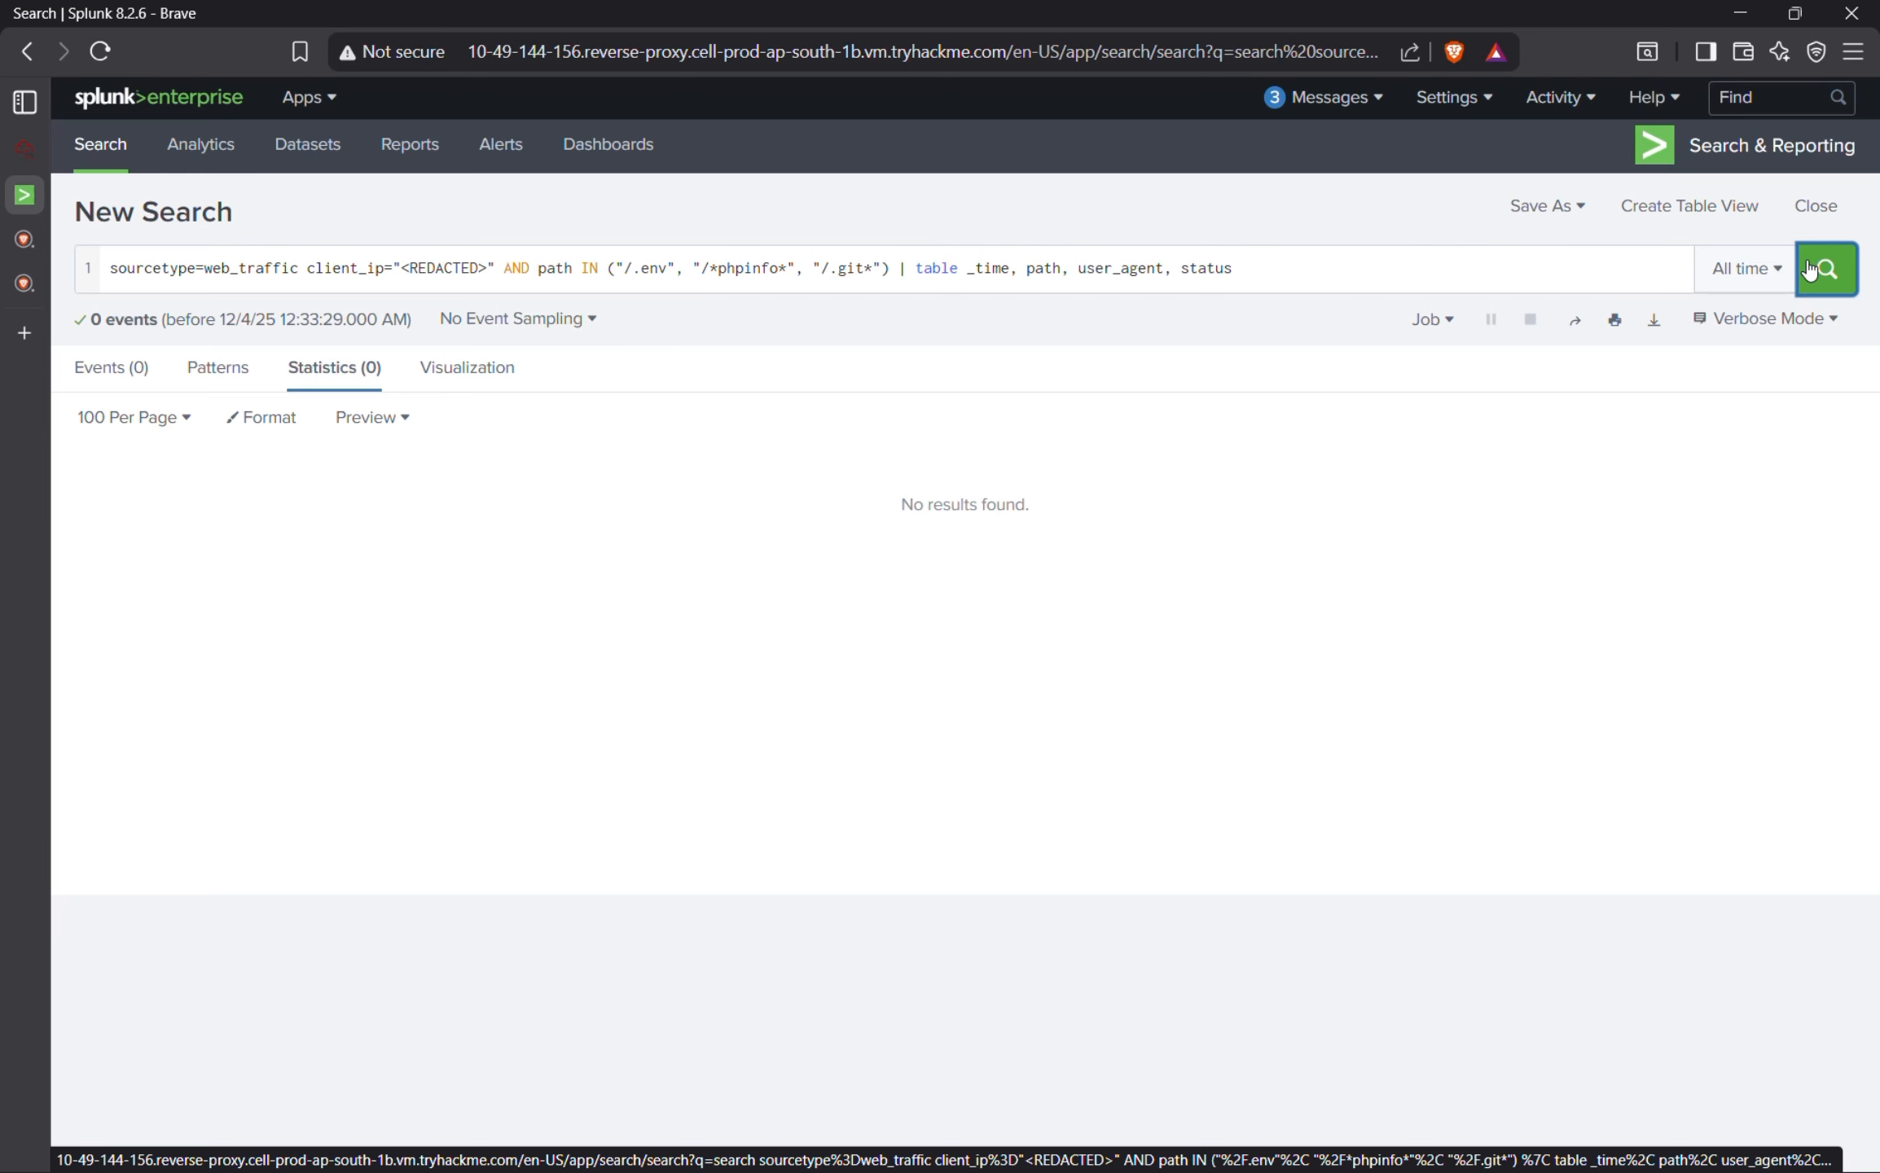
# Replace the <REDACTED> placeholder in the query's client_ip value with the partial address 10.
pyautogui.click(45, 161)
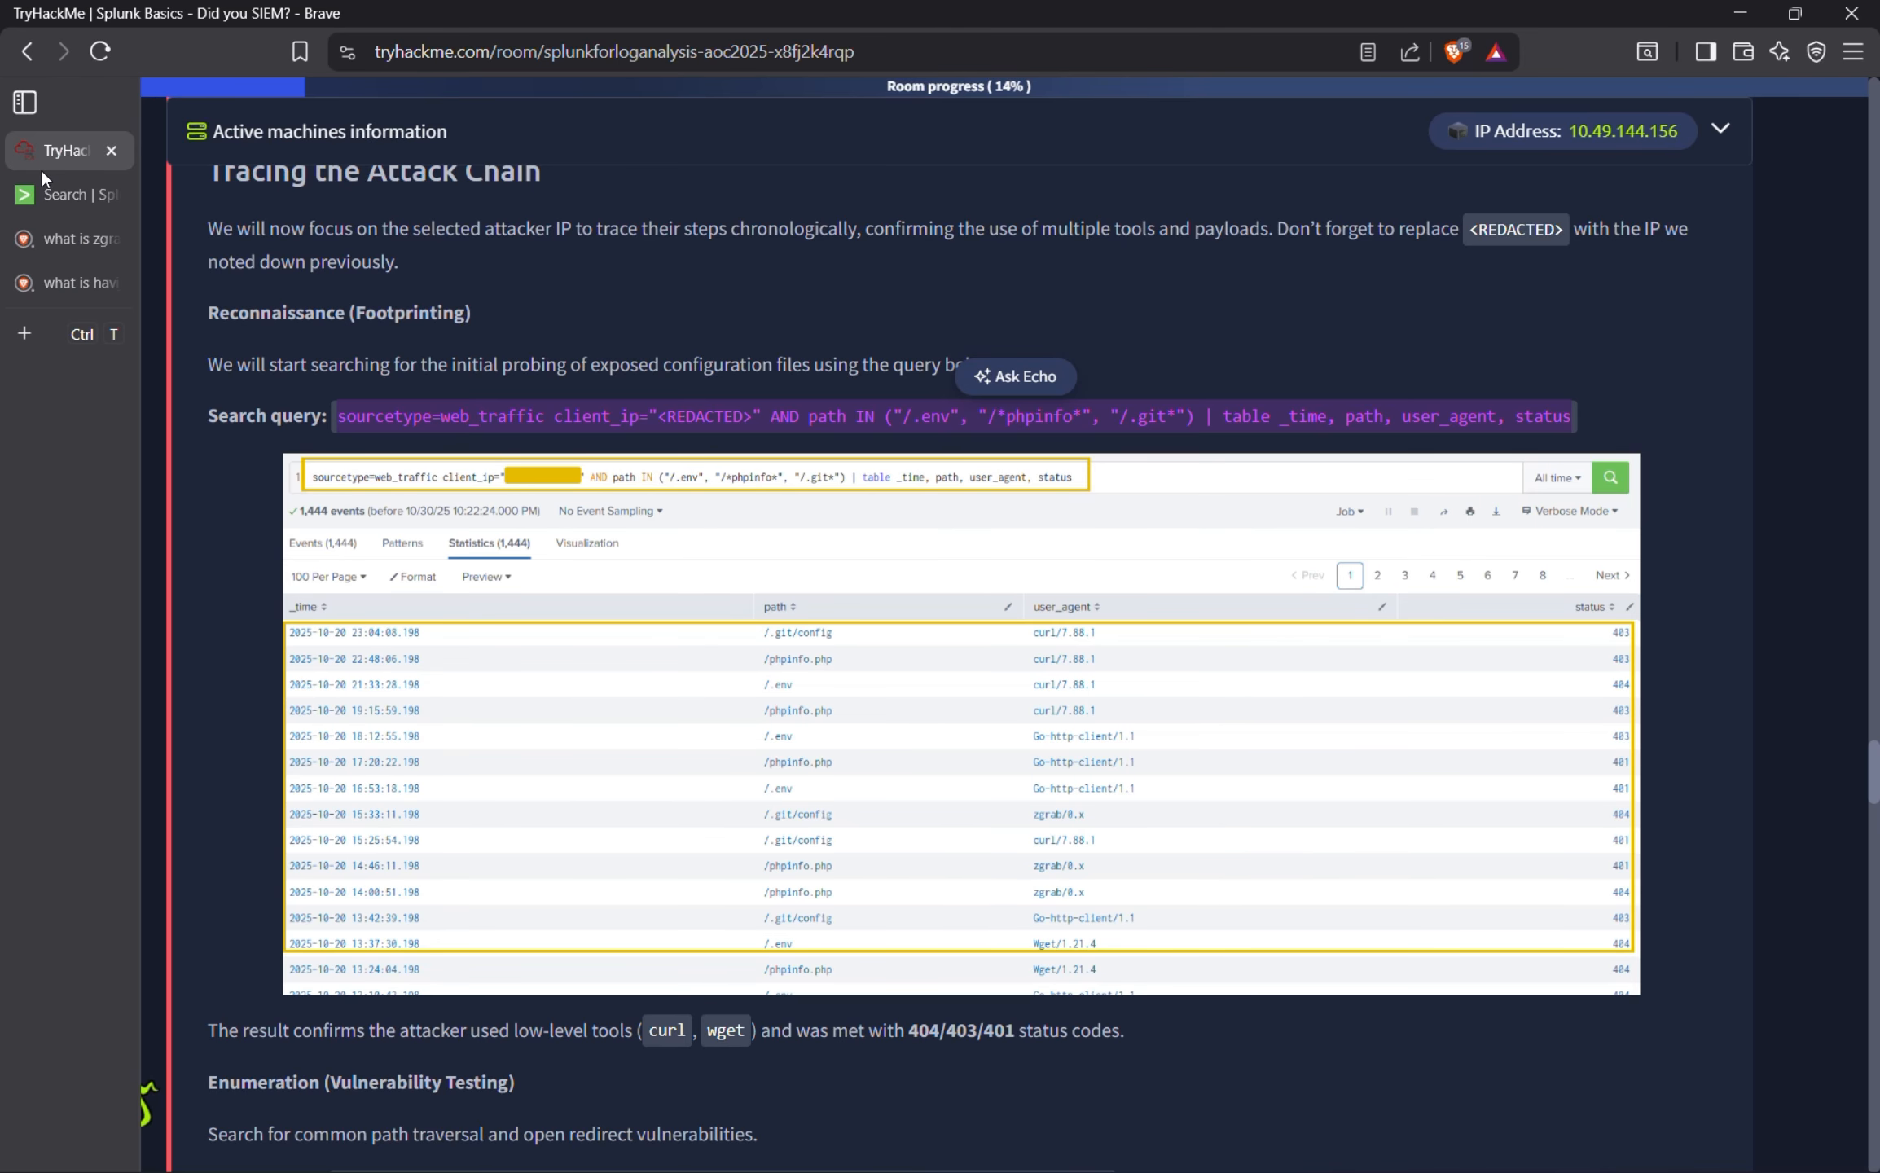
pyautogui.click(43, 200)
pyautogui.moveTo(481, 265); pyautogui.dragTo(413, 270)
pyautogui.press('BackSpace')
pyautogui.press('BackSpace')
pyautogui.press('Delete')
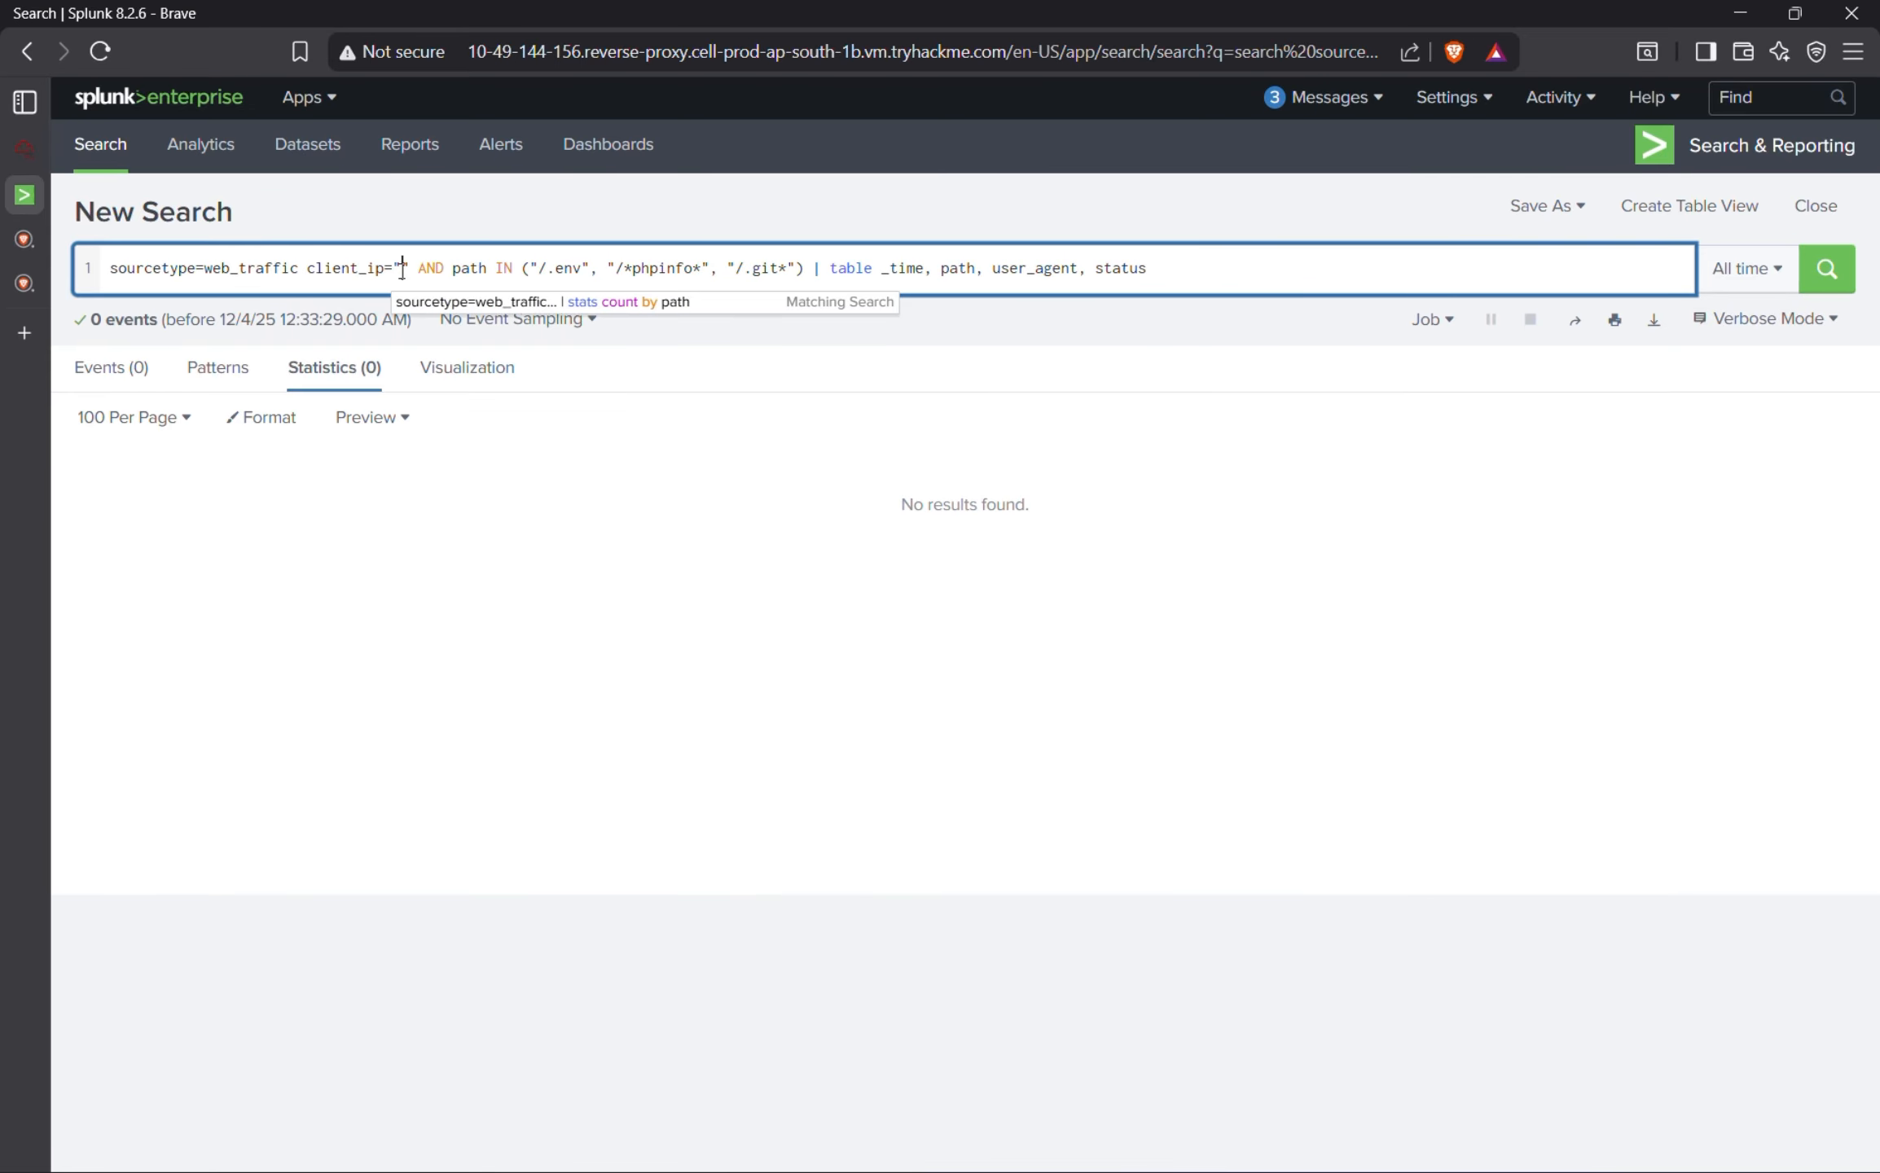
pyautogui.write('10.')
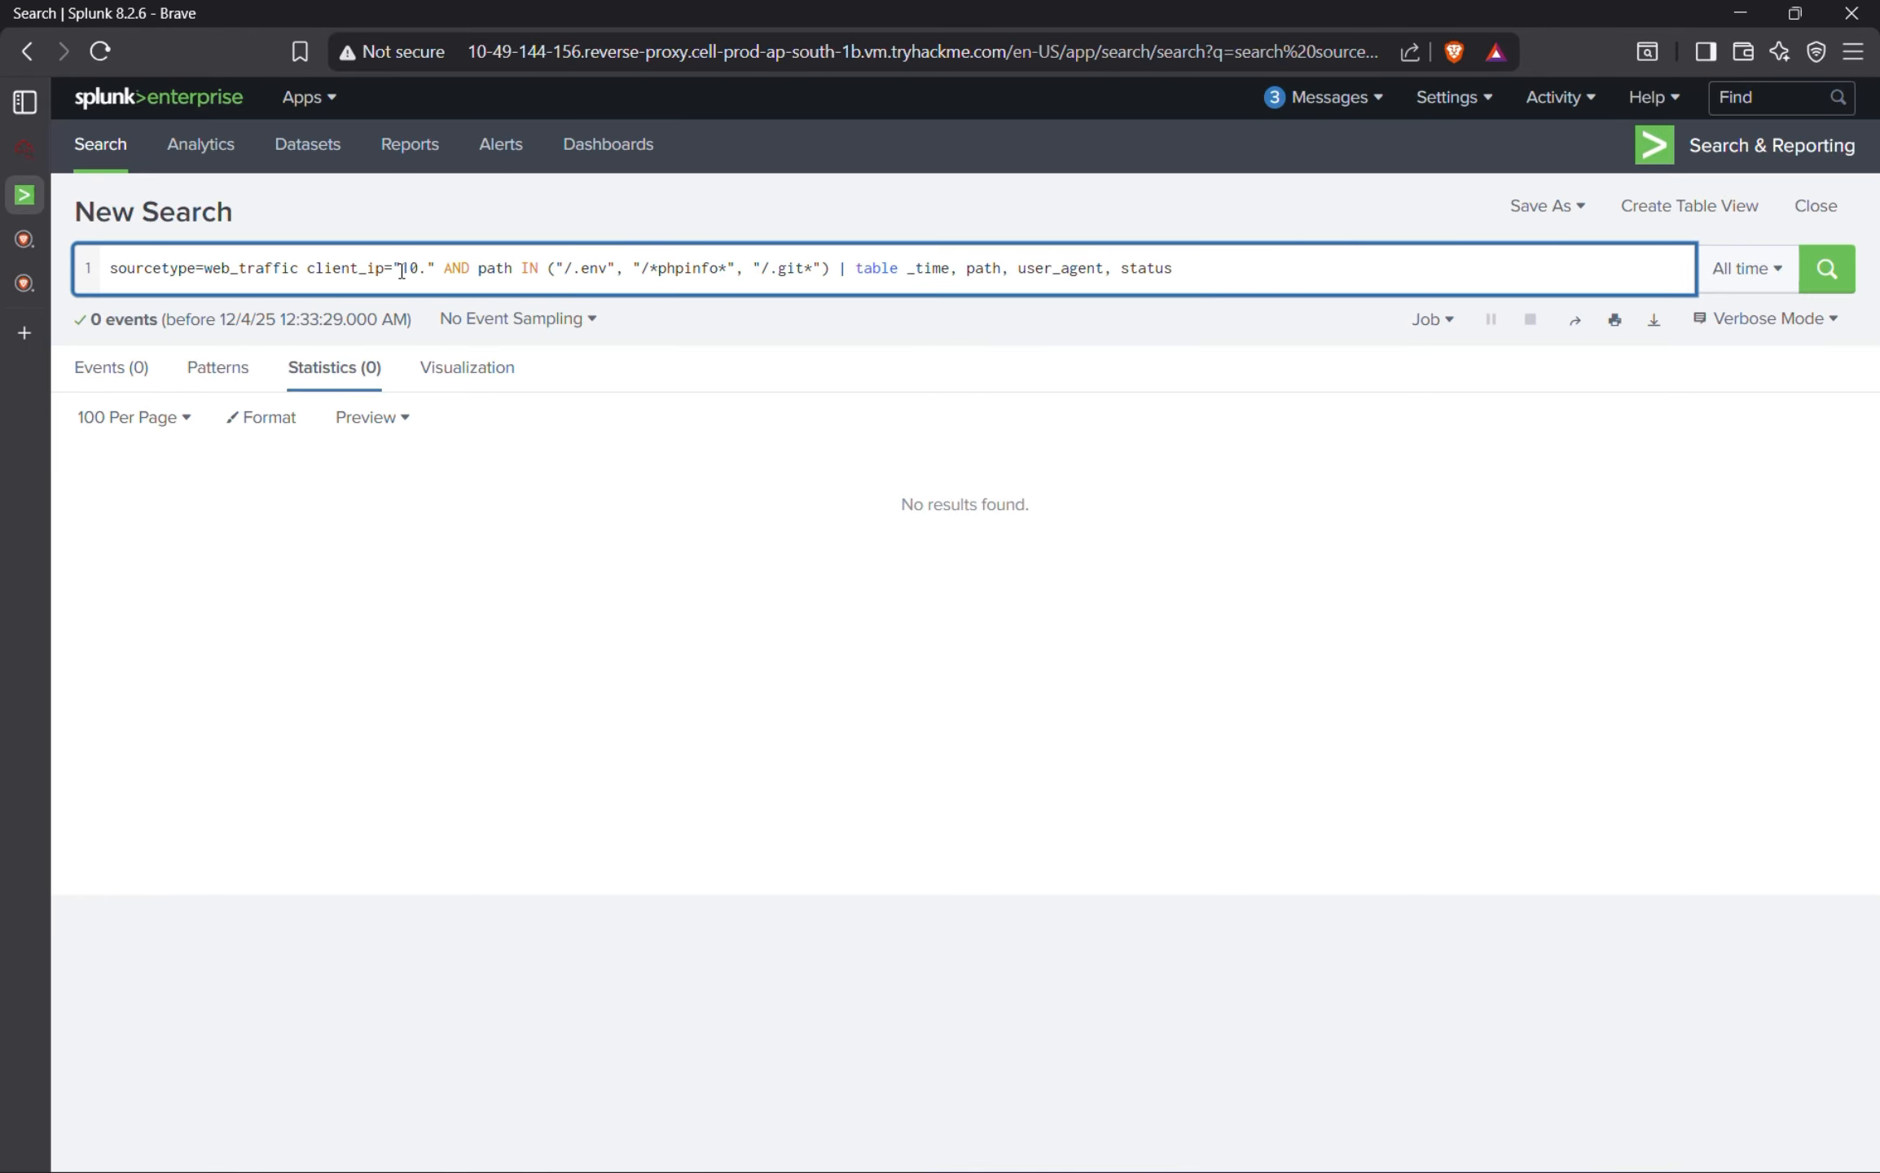
# Copy the suspicious IP address 198.51.100.55 from the Notepad notes and put the notes away.
pyautogui.press('super')
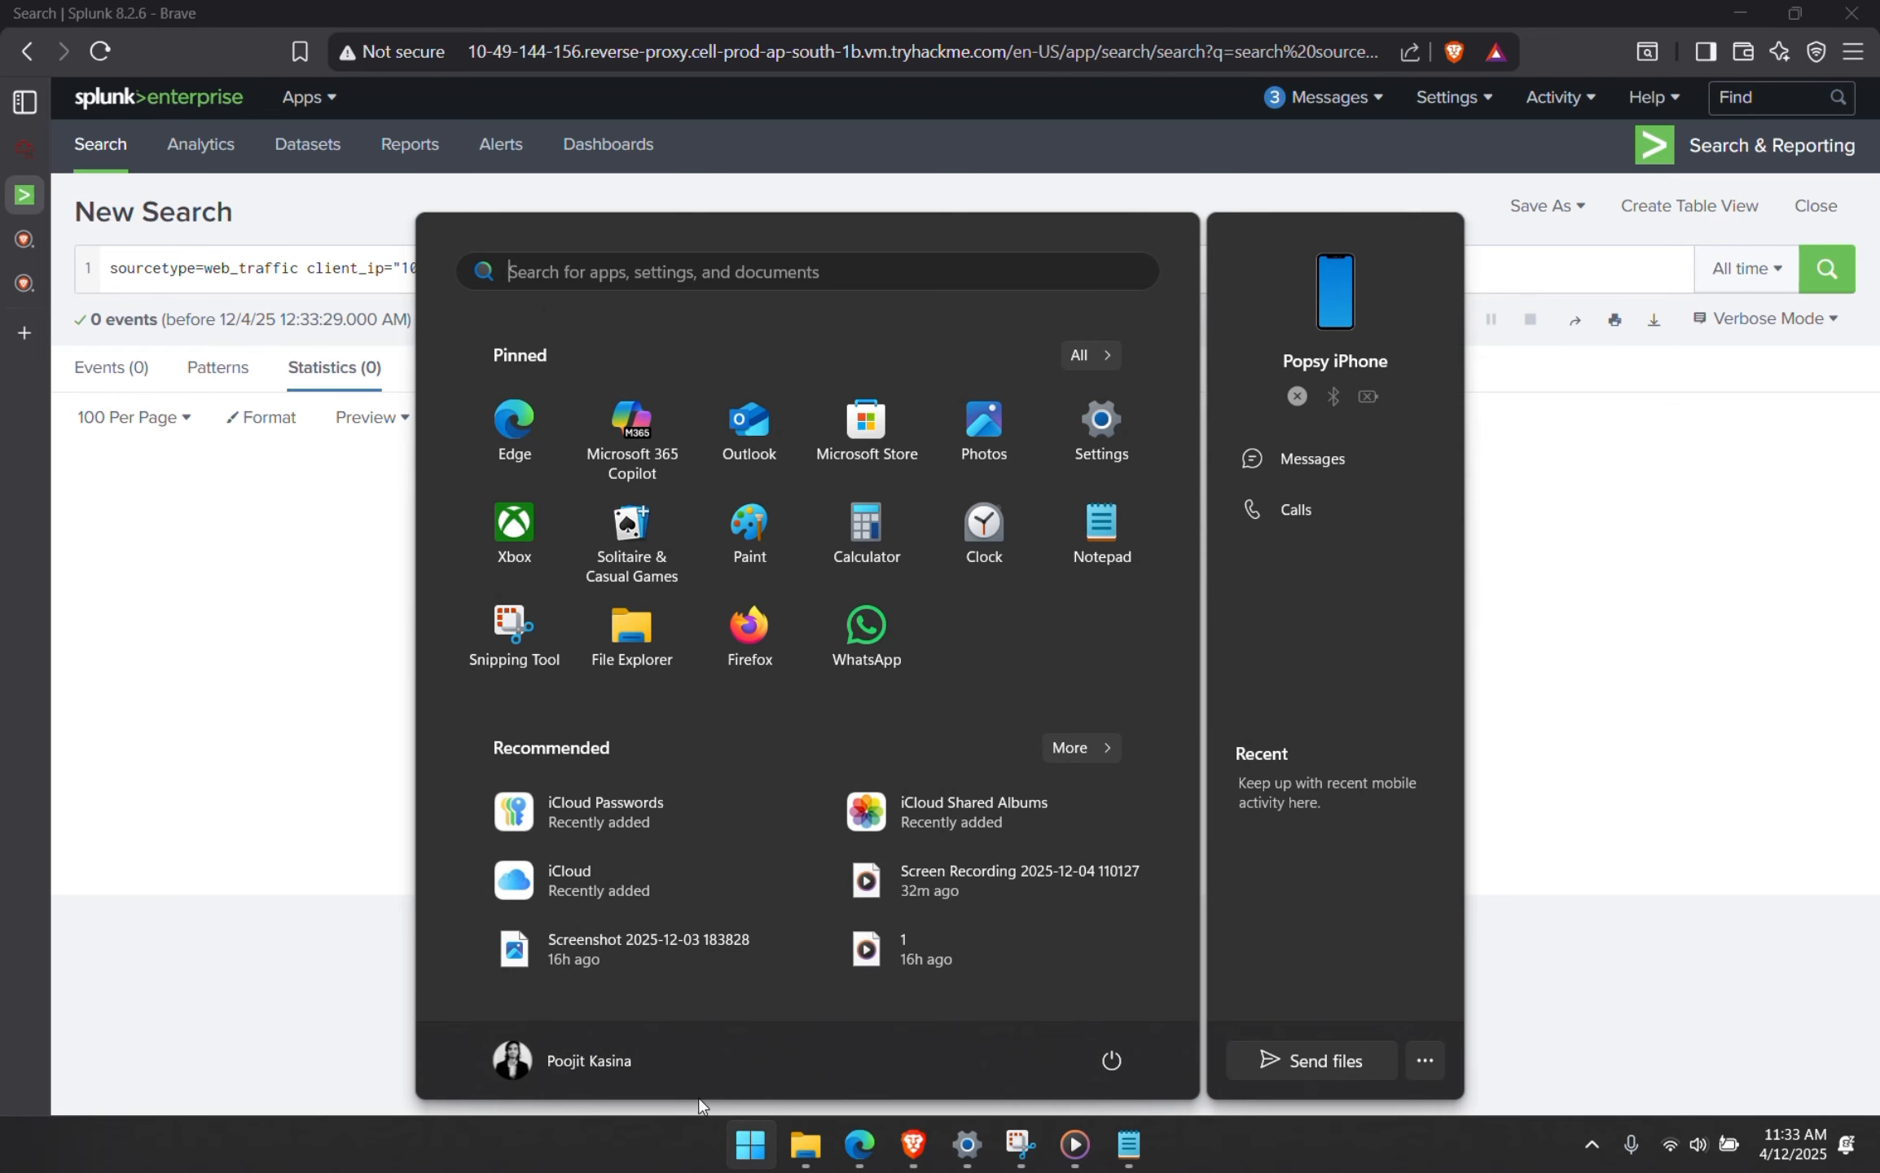
pyautogui.click(1129, 1145)
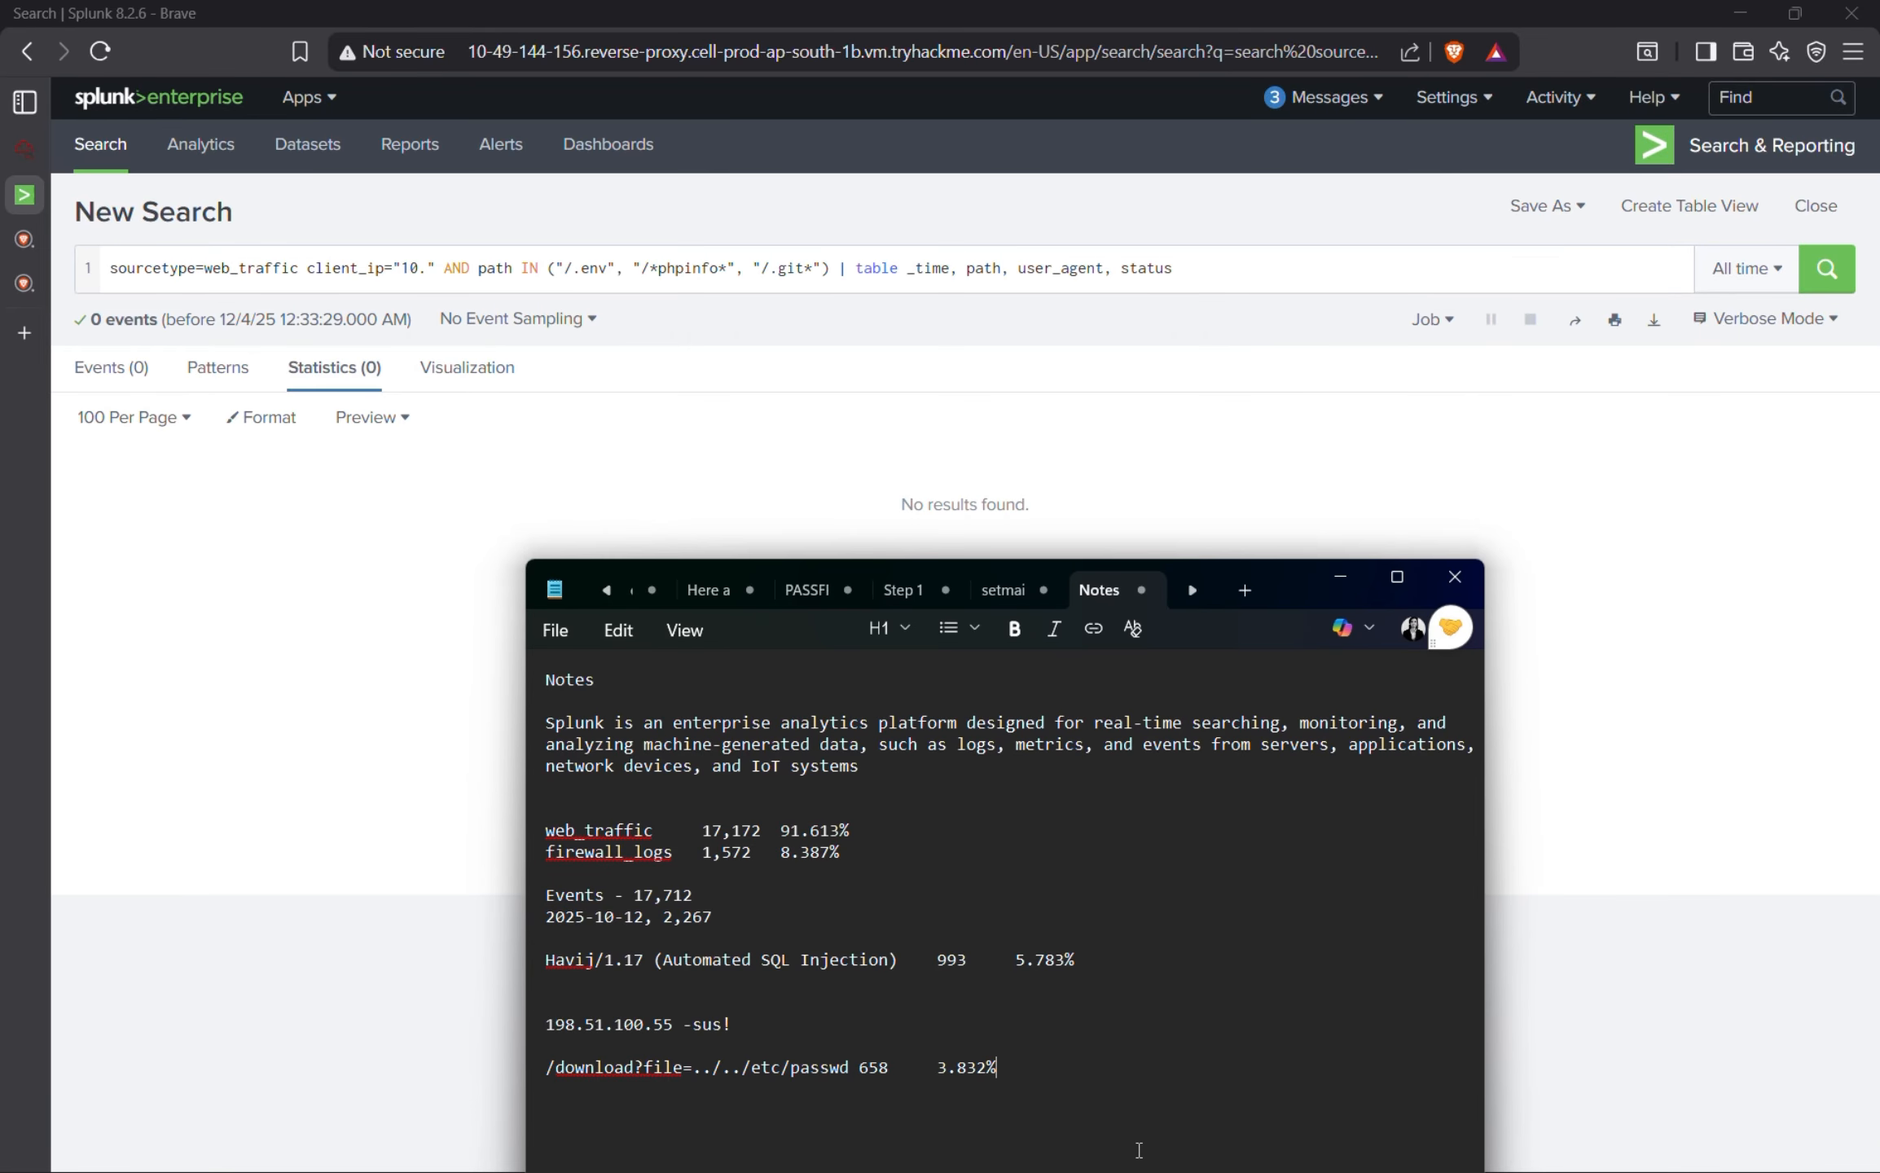
pyautogui.moveTo(675, 1025); pyautogui.dragTo(525, 1022)
pyautogui.hotkey('ctrl', 'c')
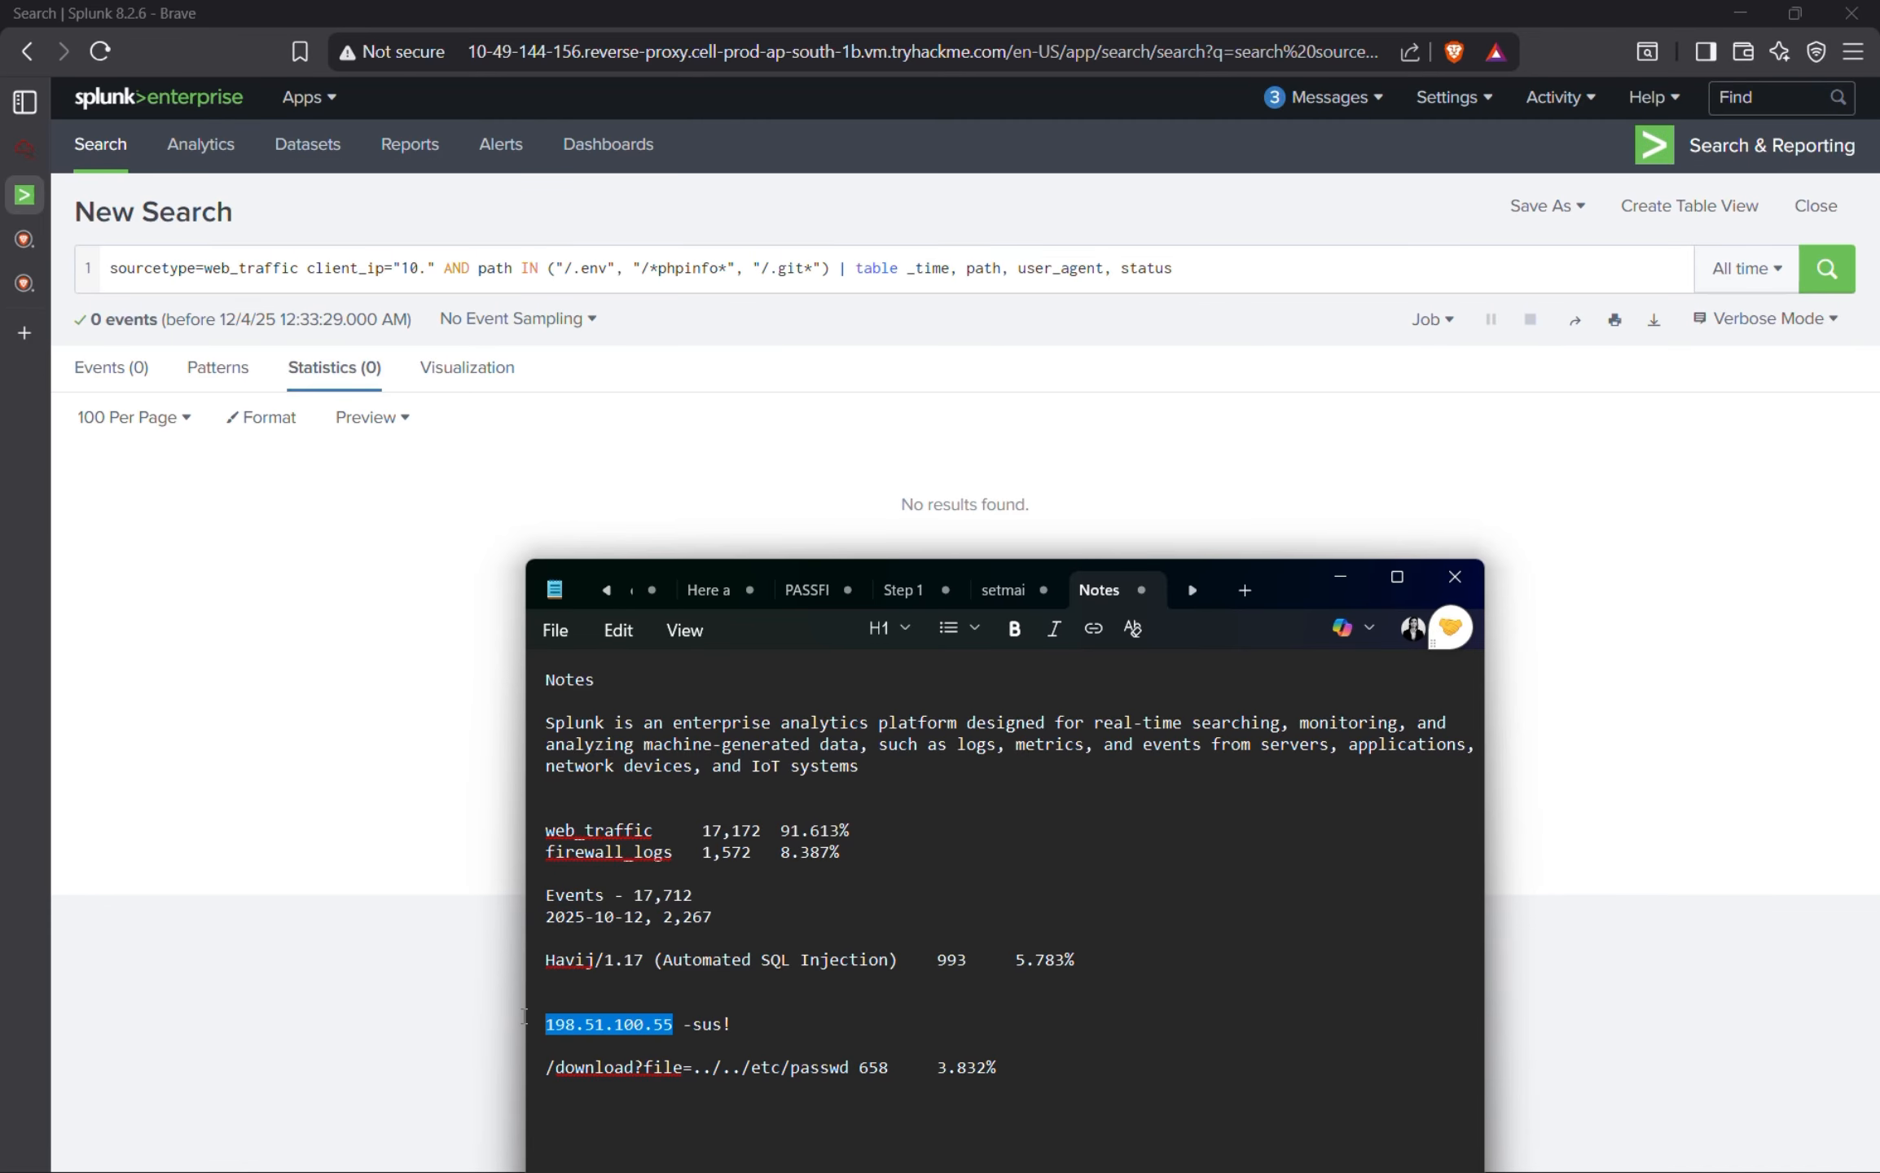
pyautogui.click(1341, 577)
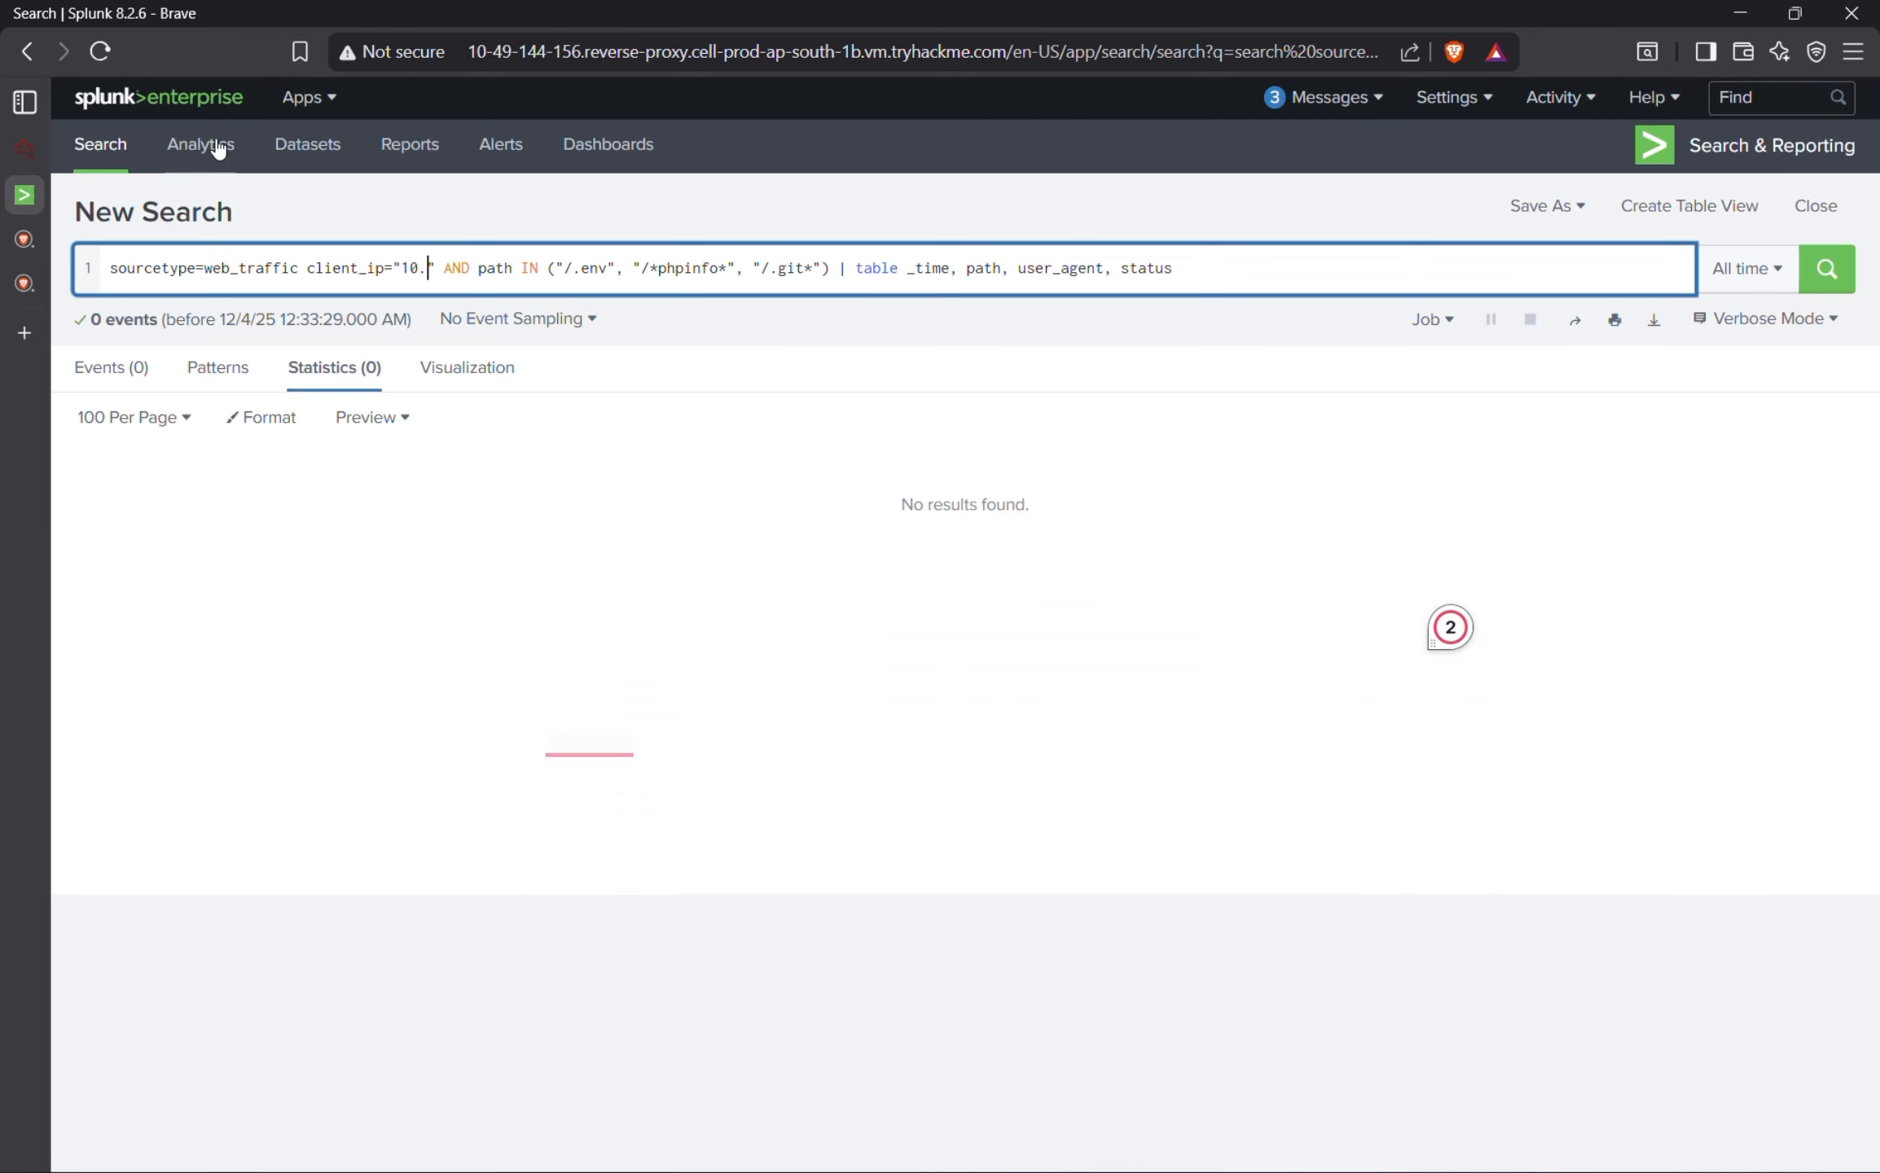
# Set the query's client_ip value to 198.51.100.55, run the search and look through the resulting requests.
pyautogui.press('BackSpace')
pyautogui.press('BackSpace')
pyautogui.press('BackSpace')
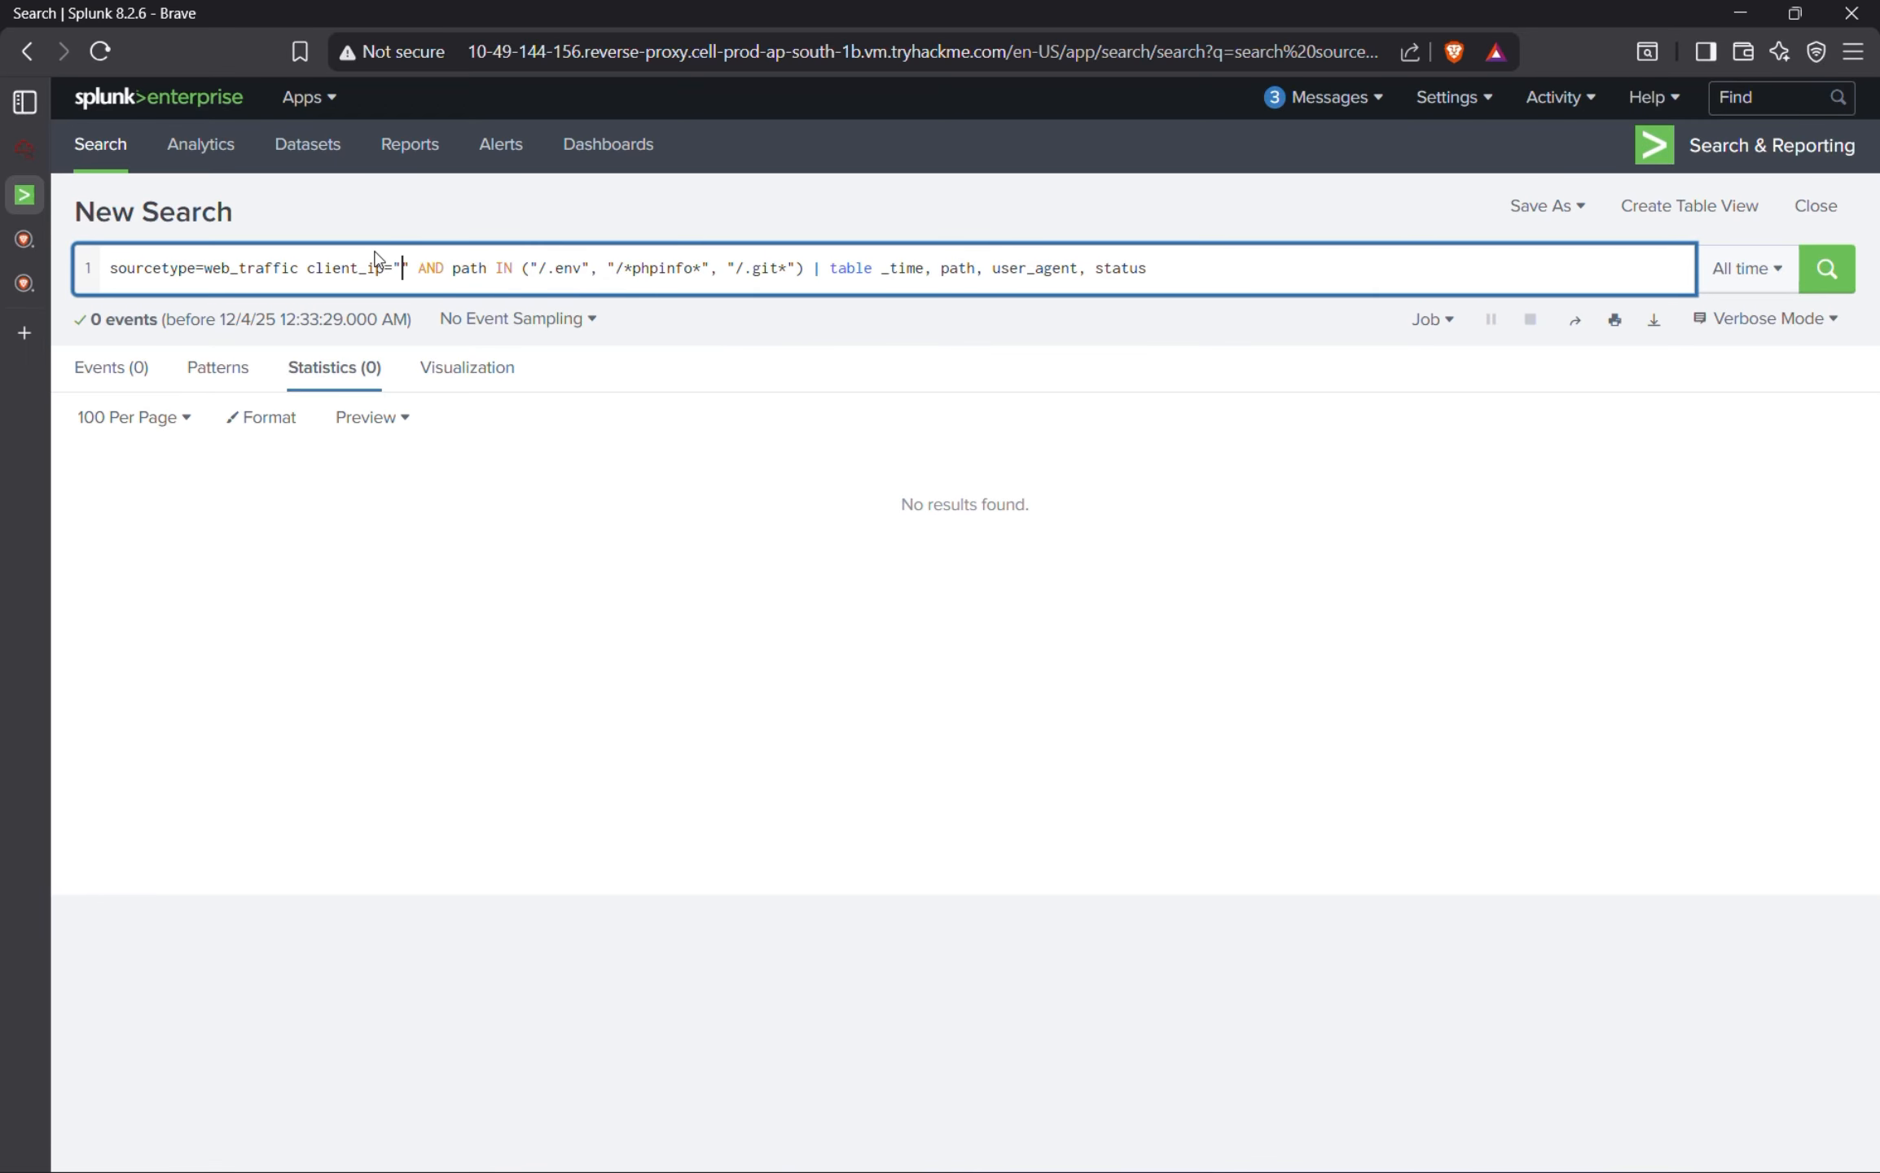
pyautogui.hotkey('ctrl', 'v')
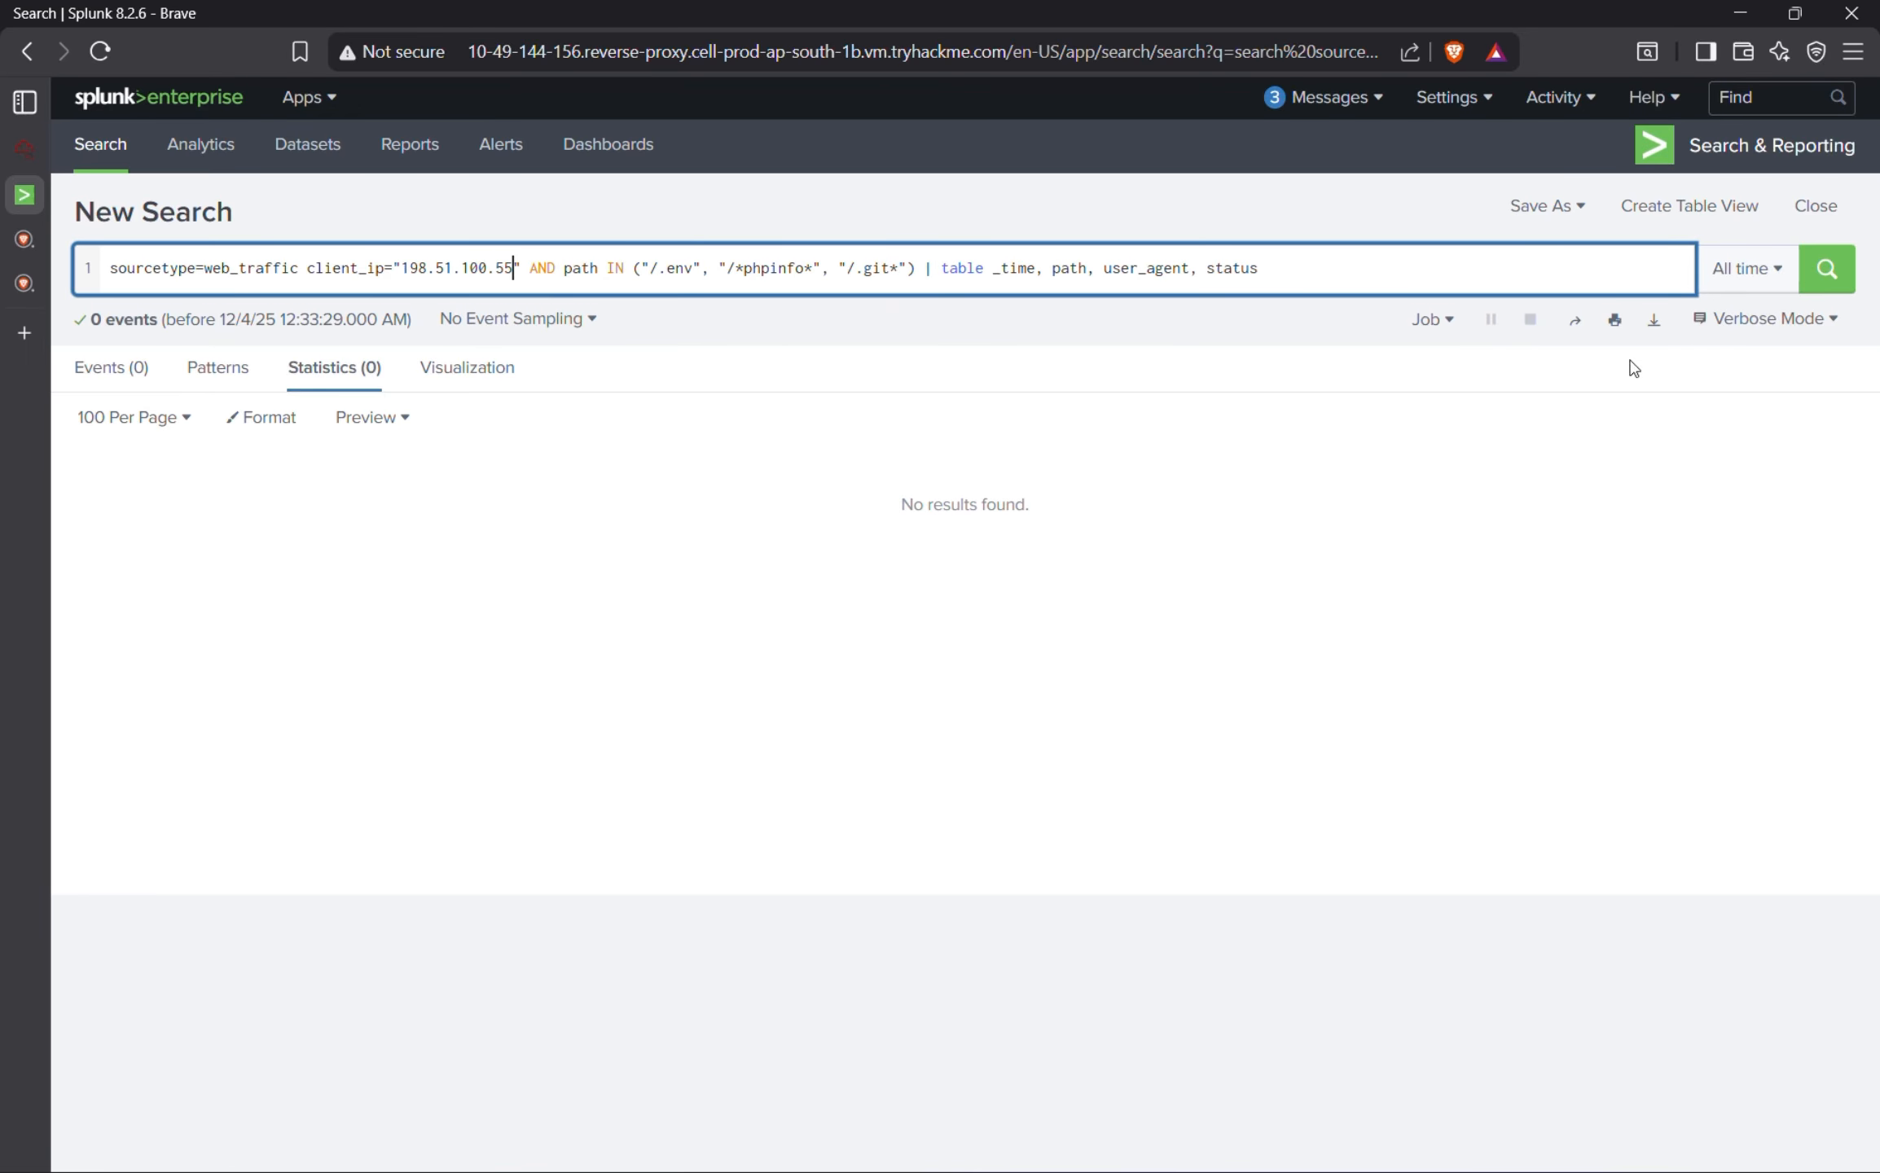
pyautogui.click(1825, 267)
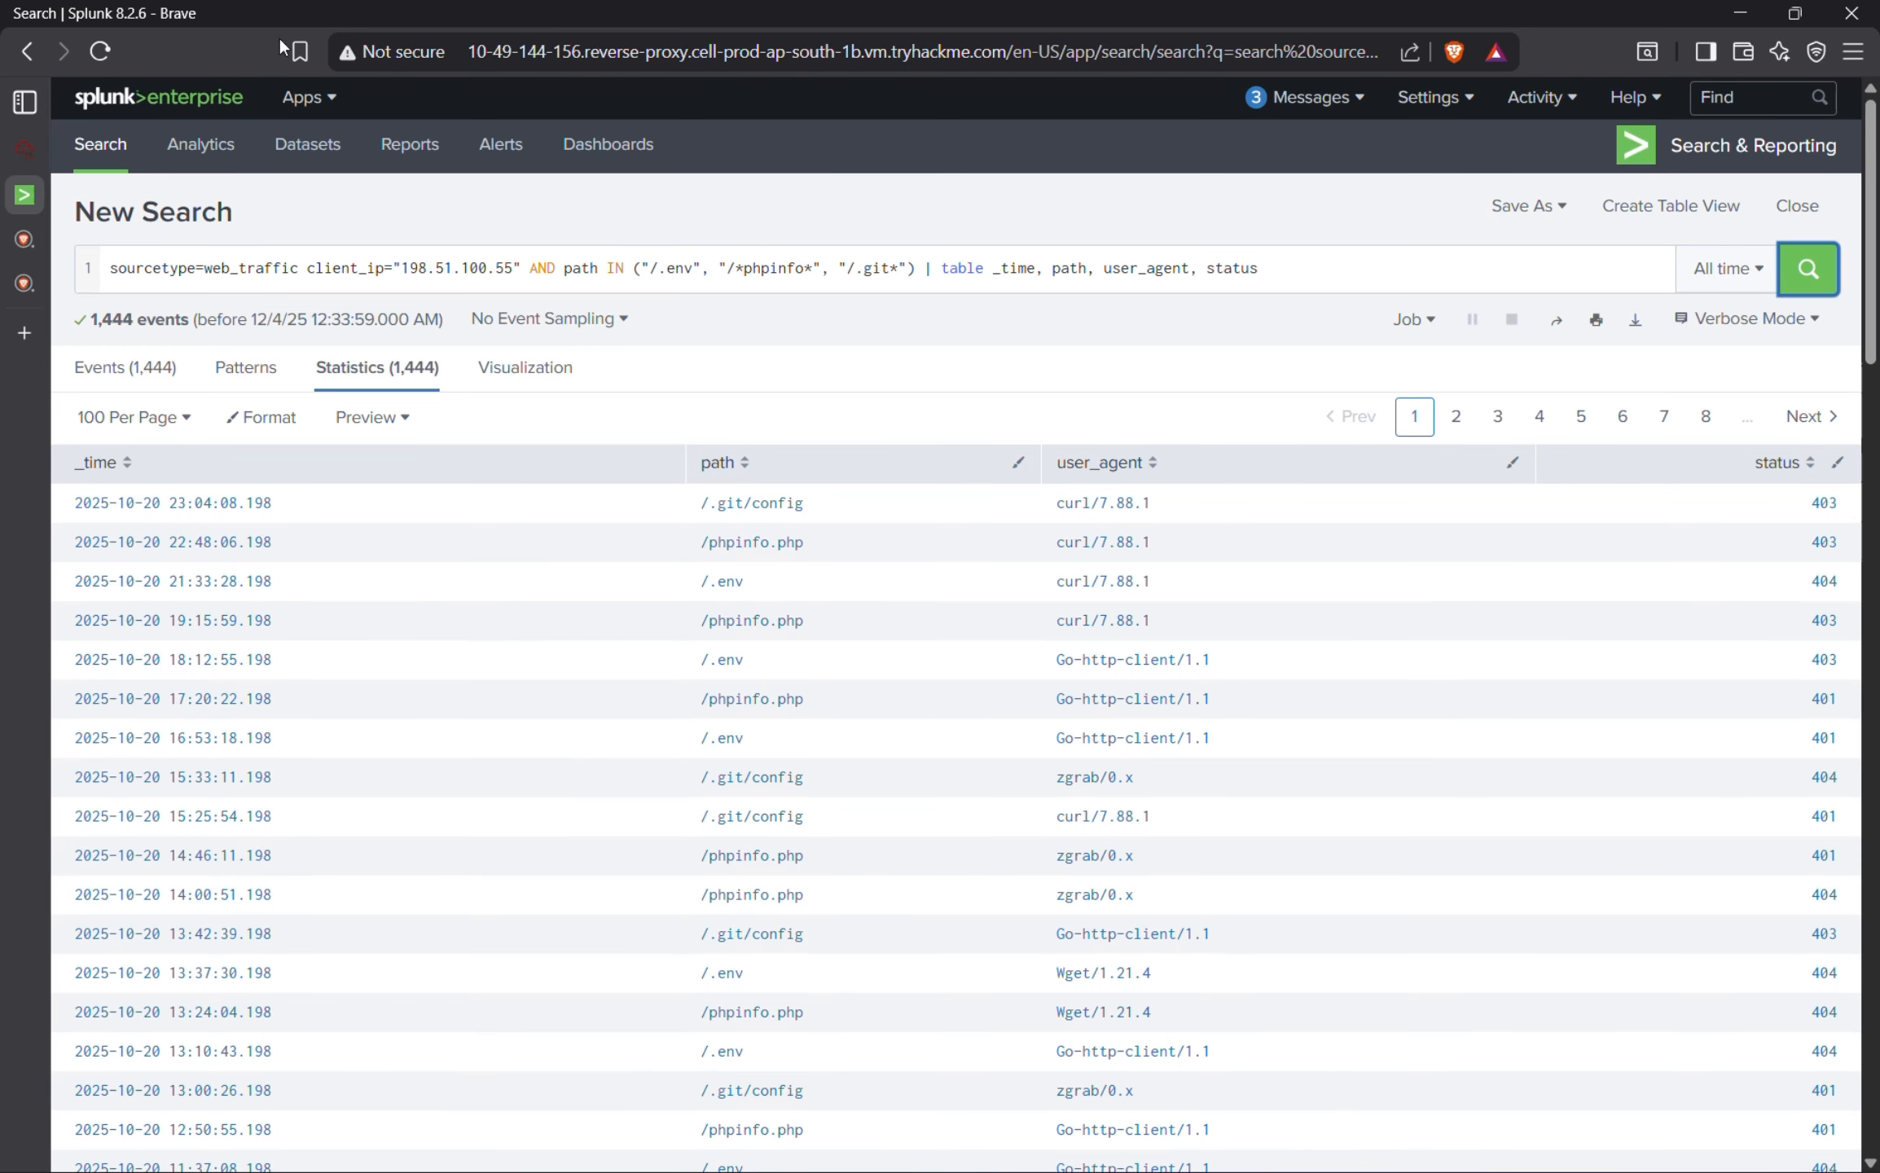
pyautogui.scroll(-3, 852, 590)
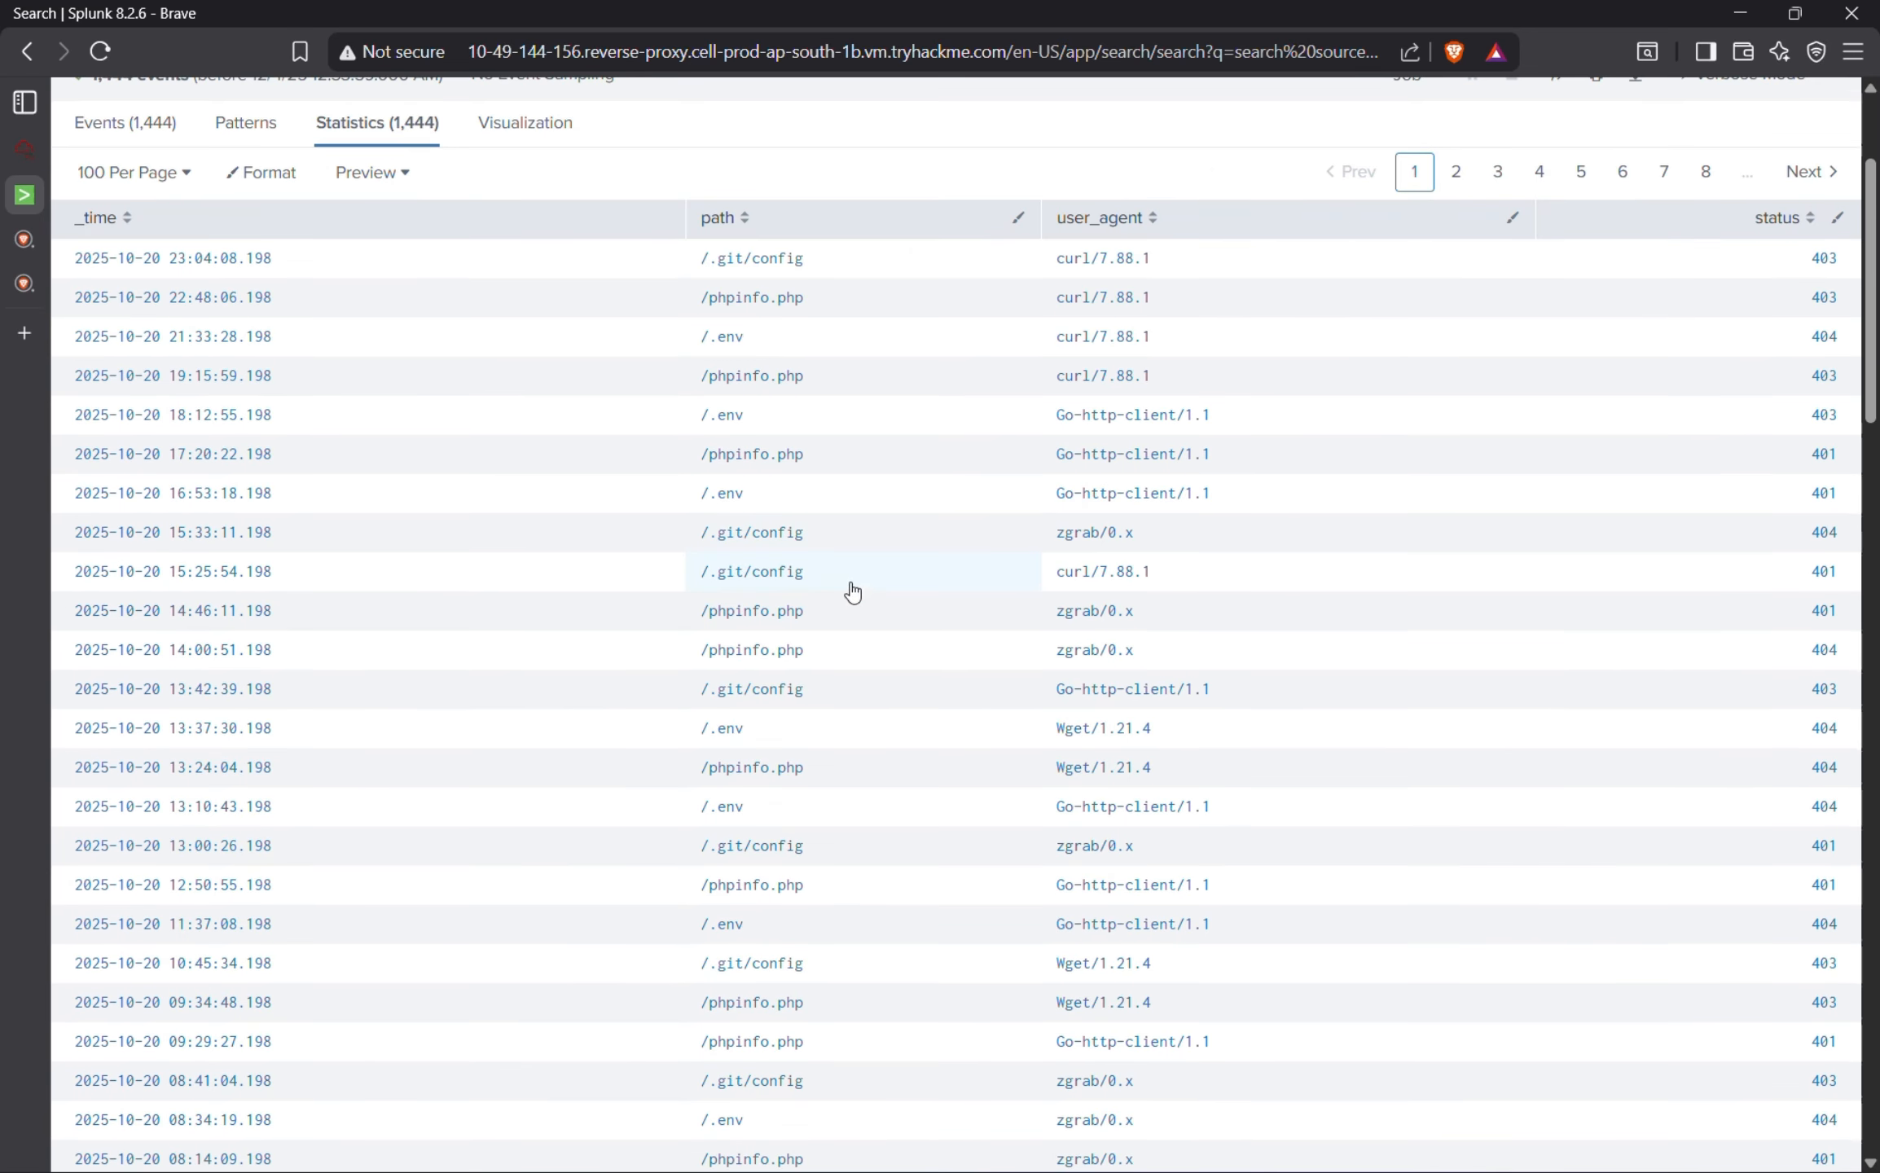
pyautogui.scroll(-3, 852, 588)
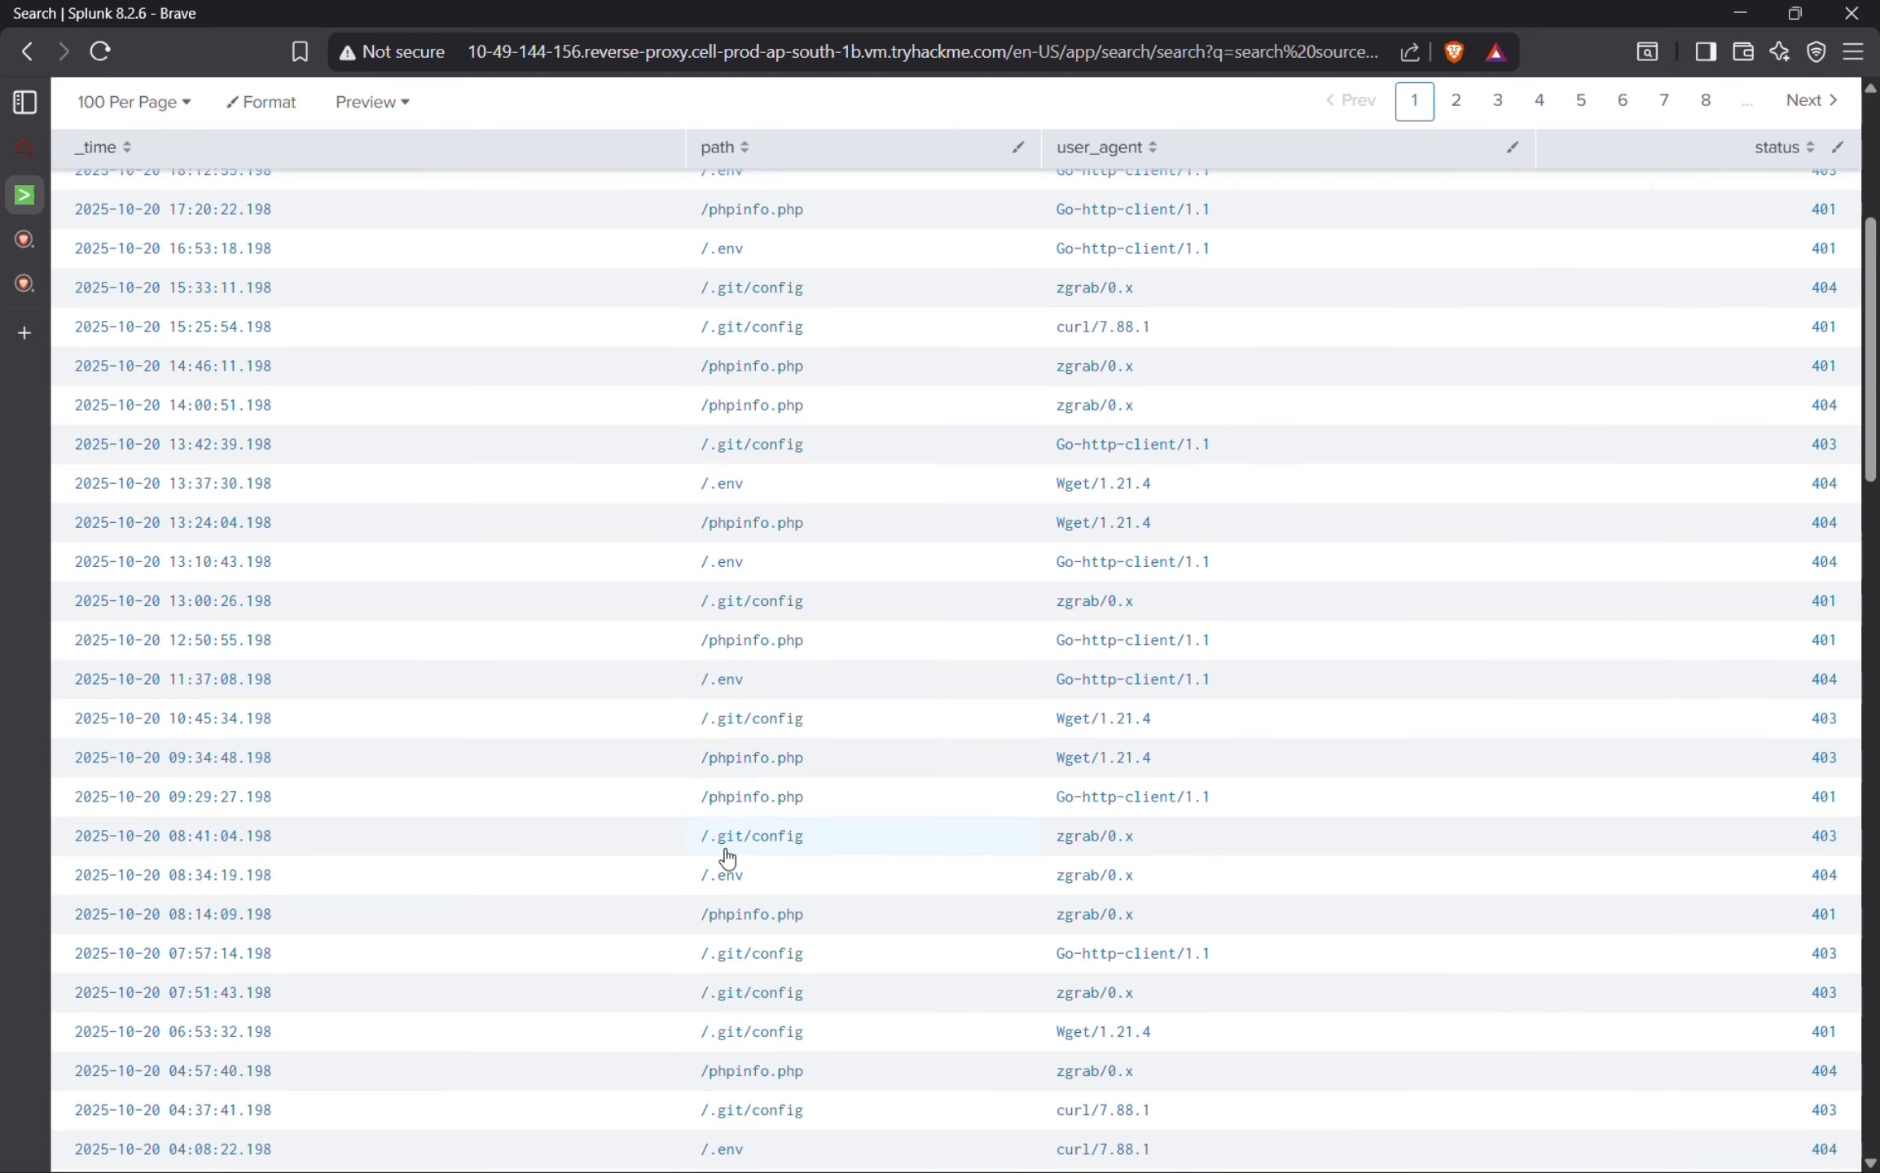
pyautogui.scroll(6, 1173, 746)
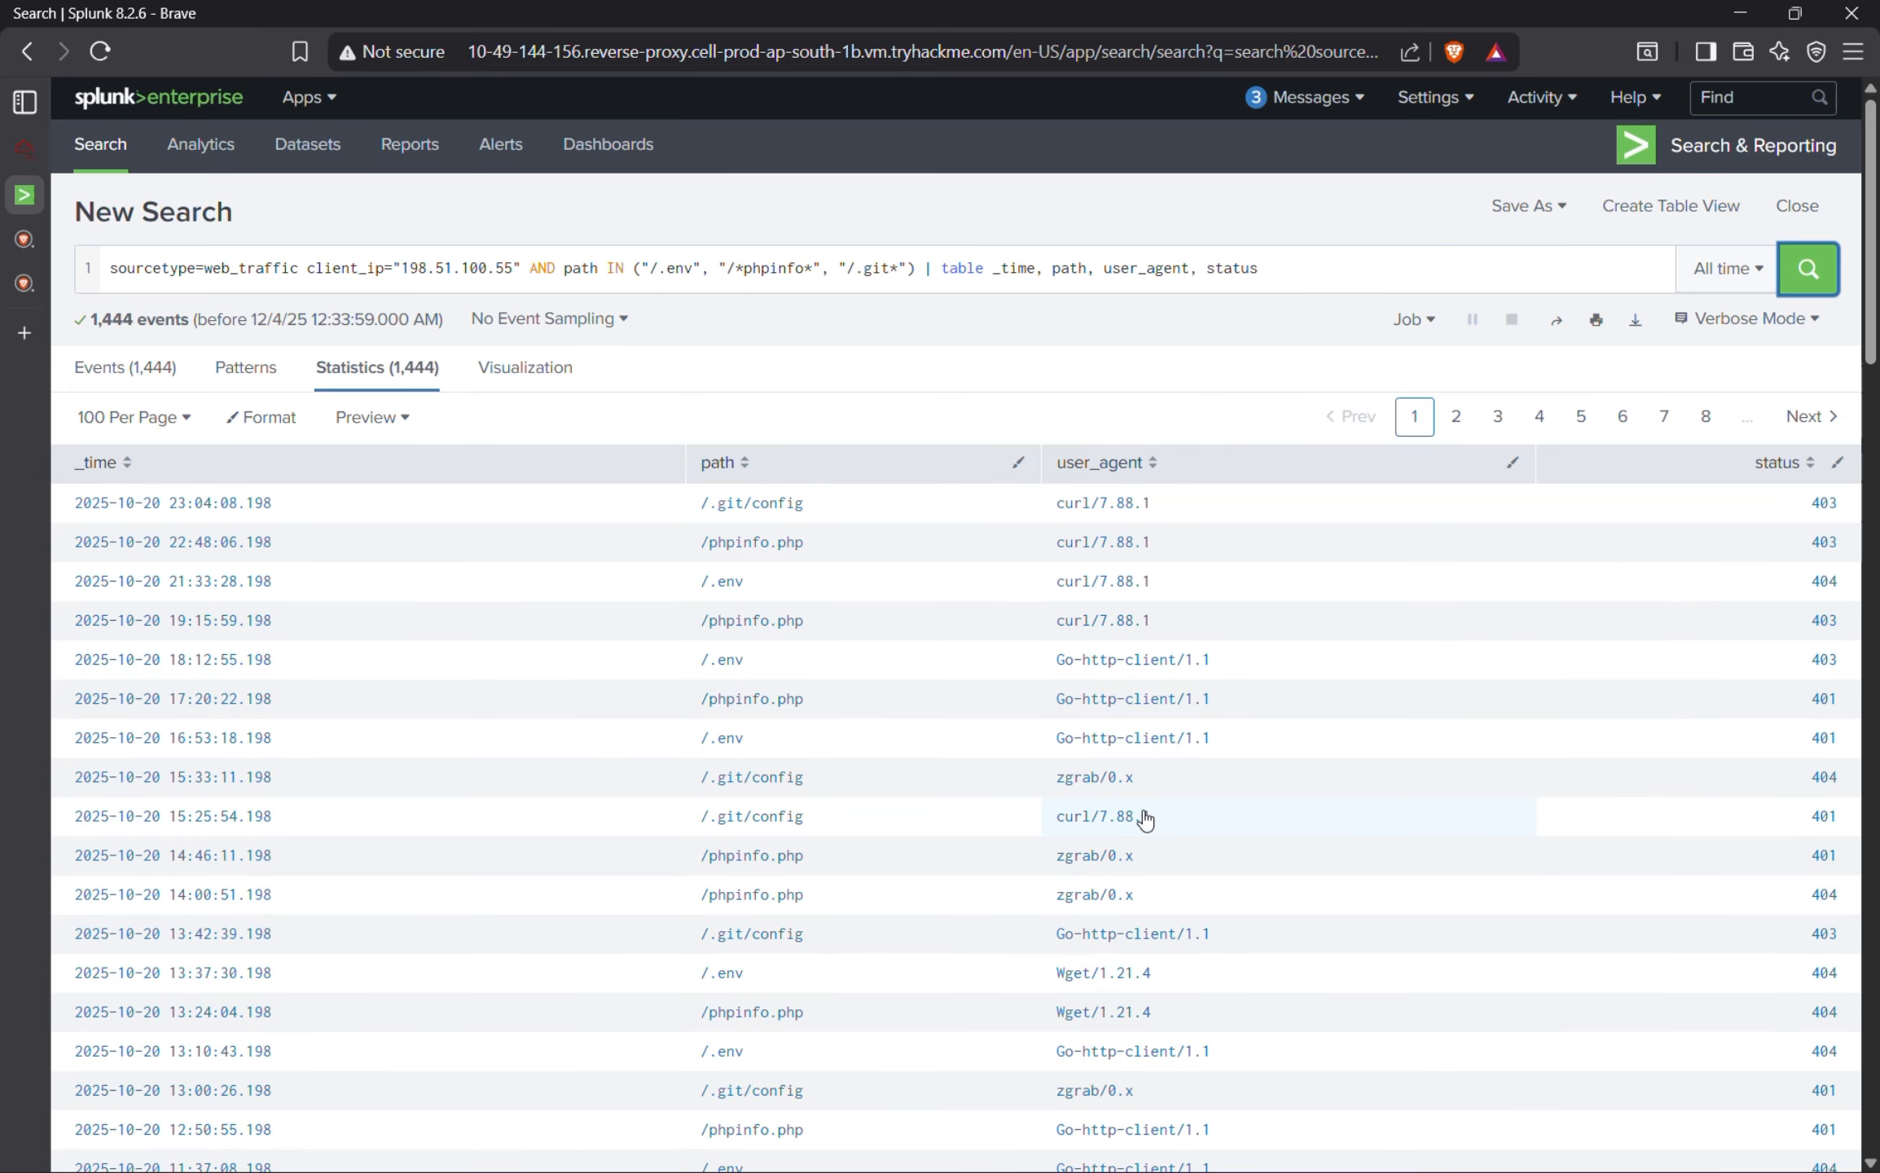
pyautogui.scroll(-3, 1145, 820)
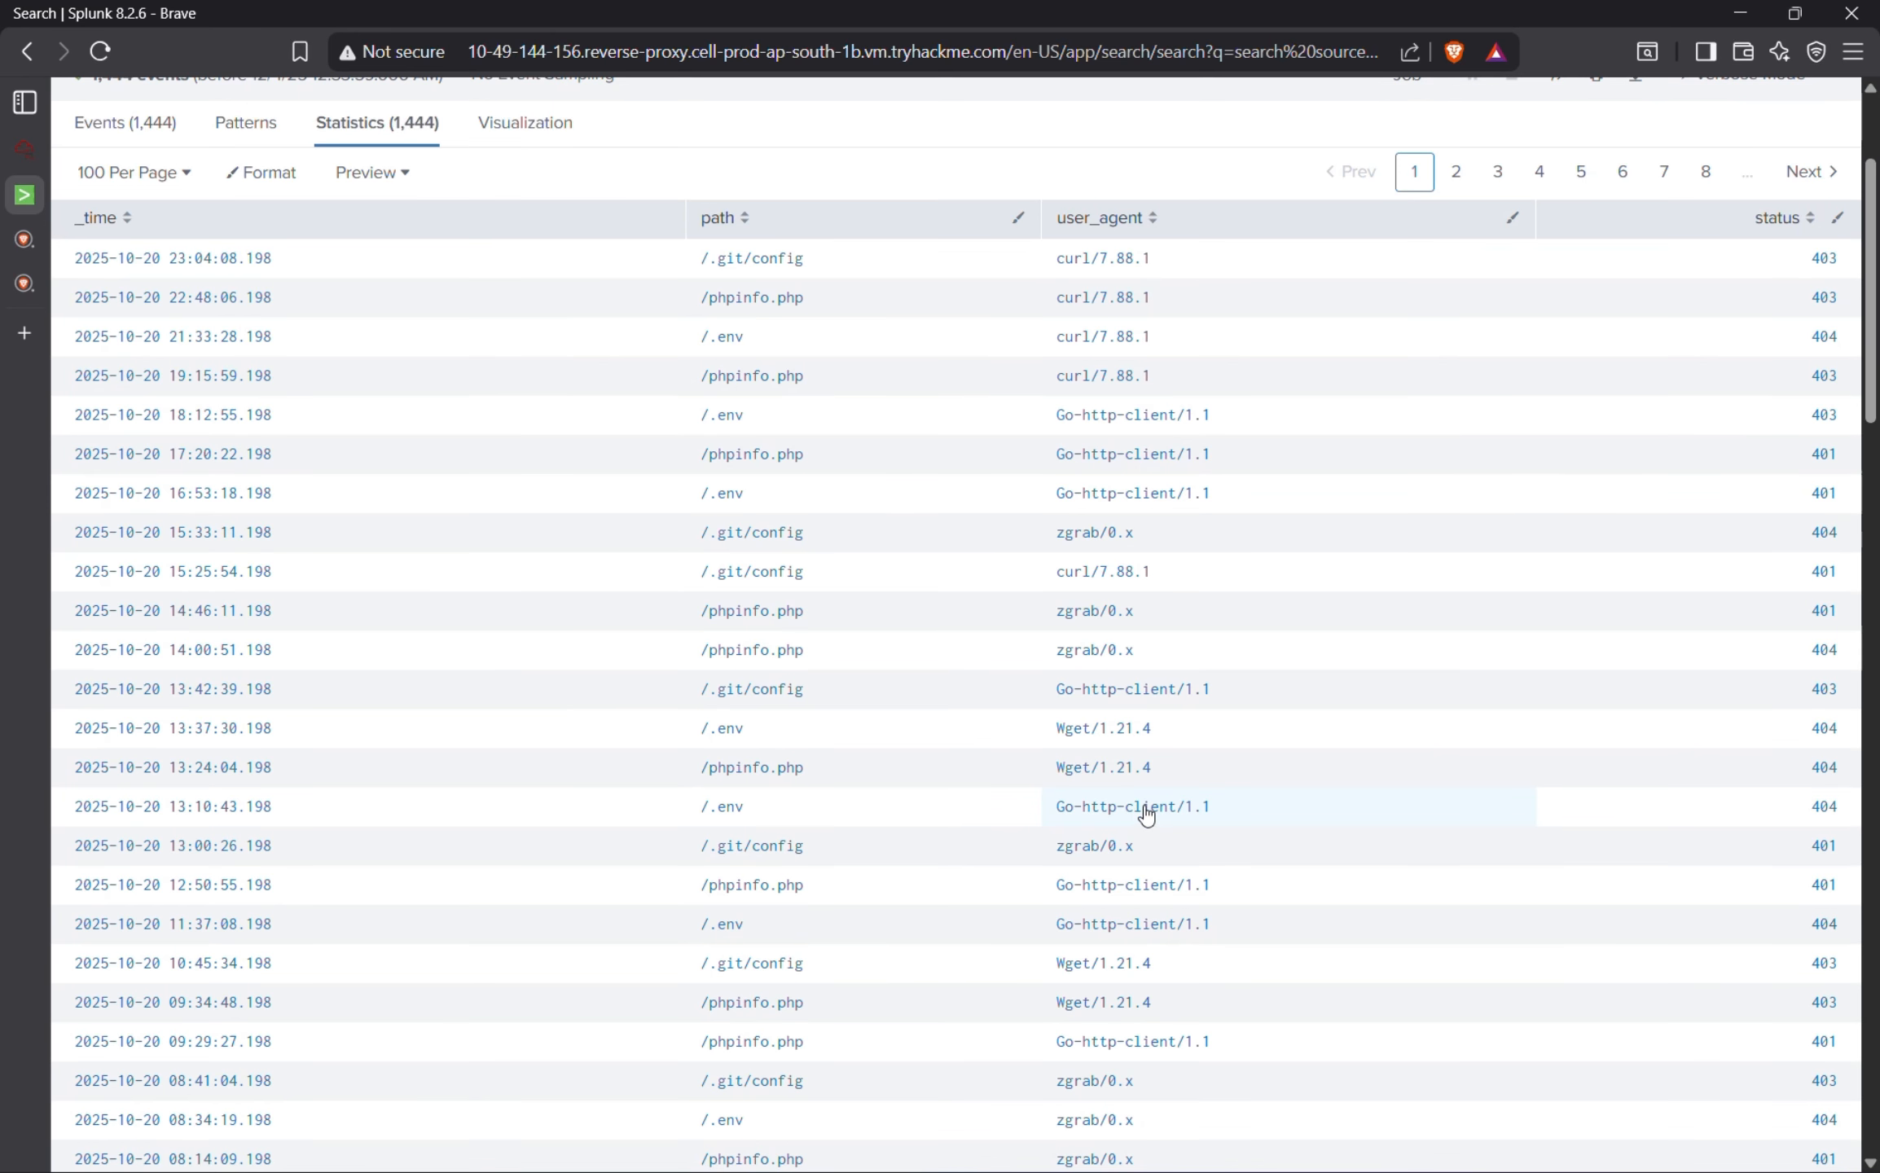
# Copy the phrase "404/403/401 status codes." from the Reconnaissance explanation on the TryHackMe page.
pyautogui.click(38, 155)
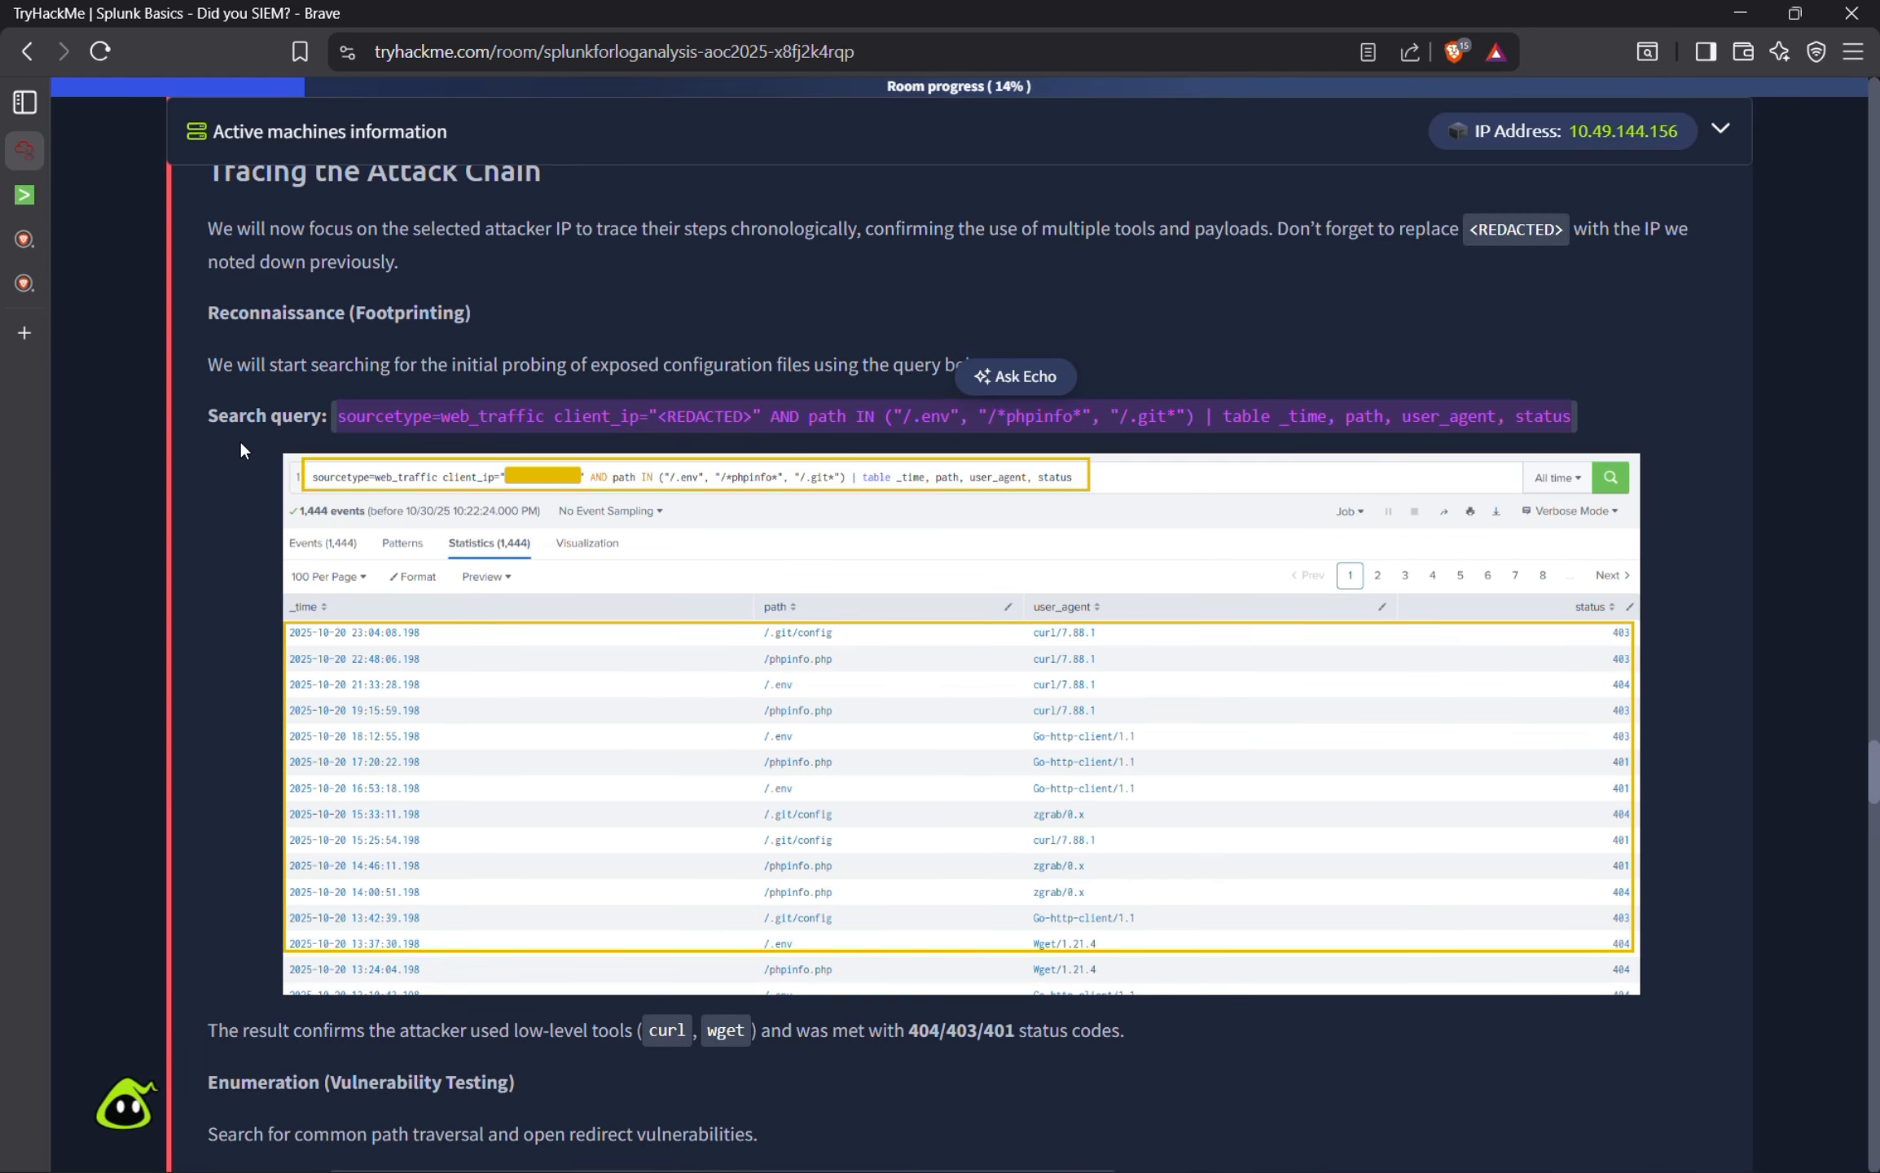
pyautogui.click(205, 577)
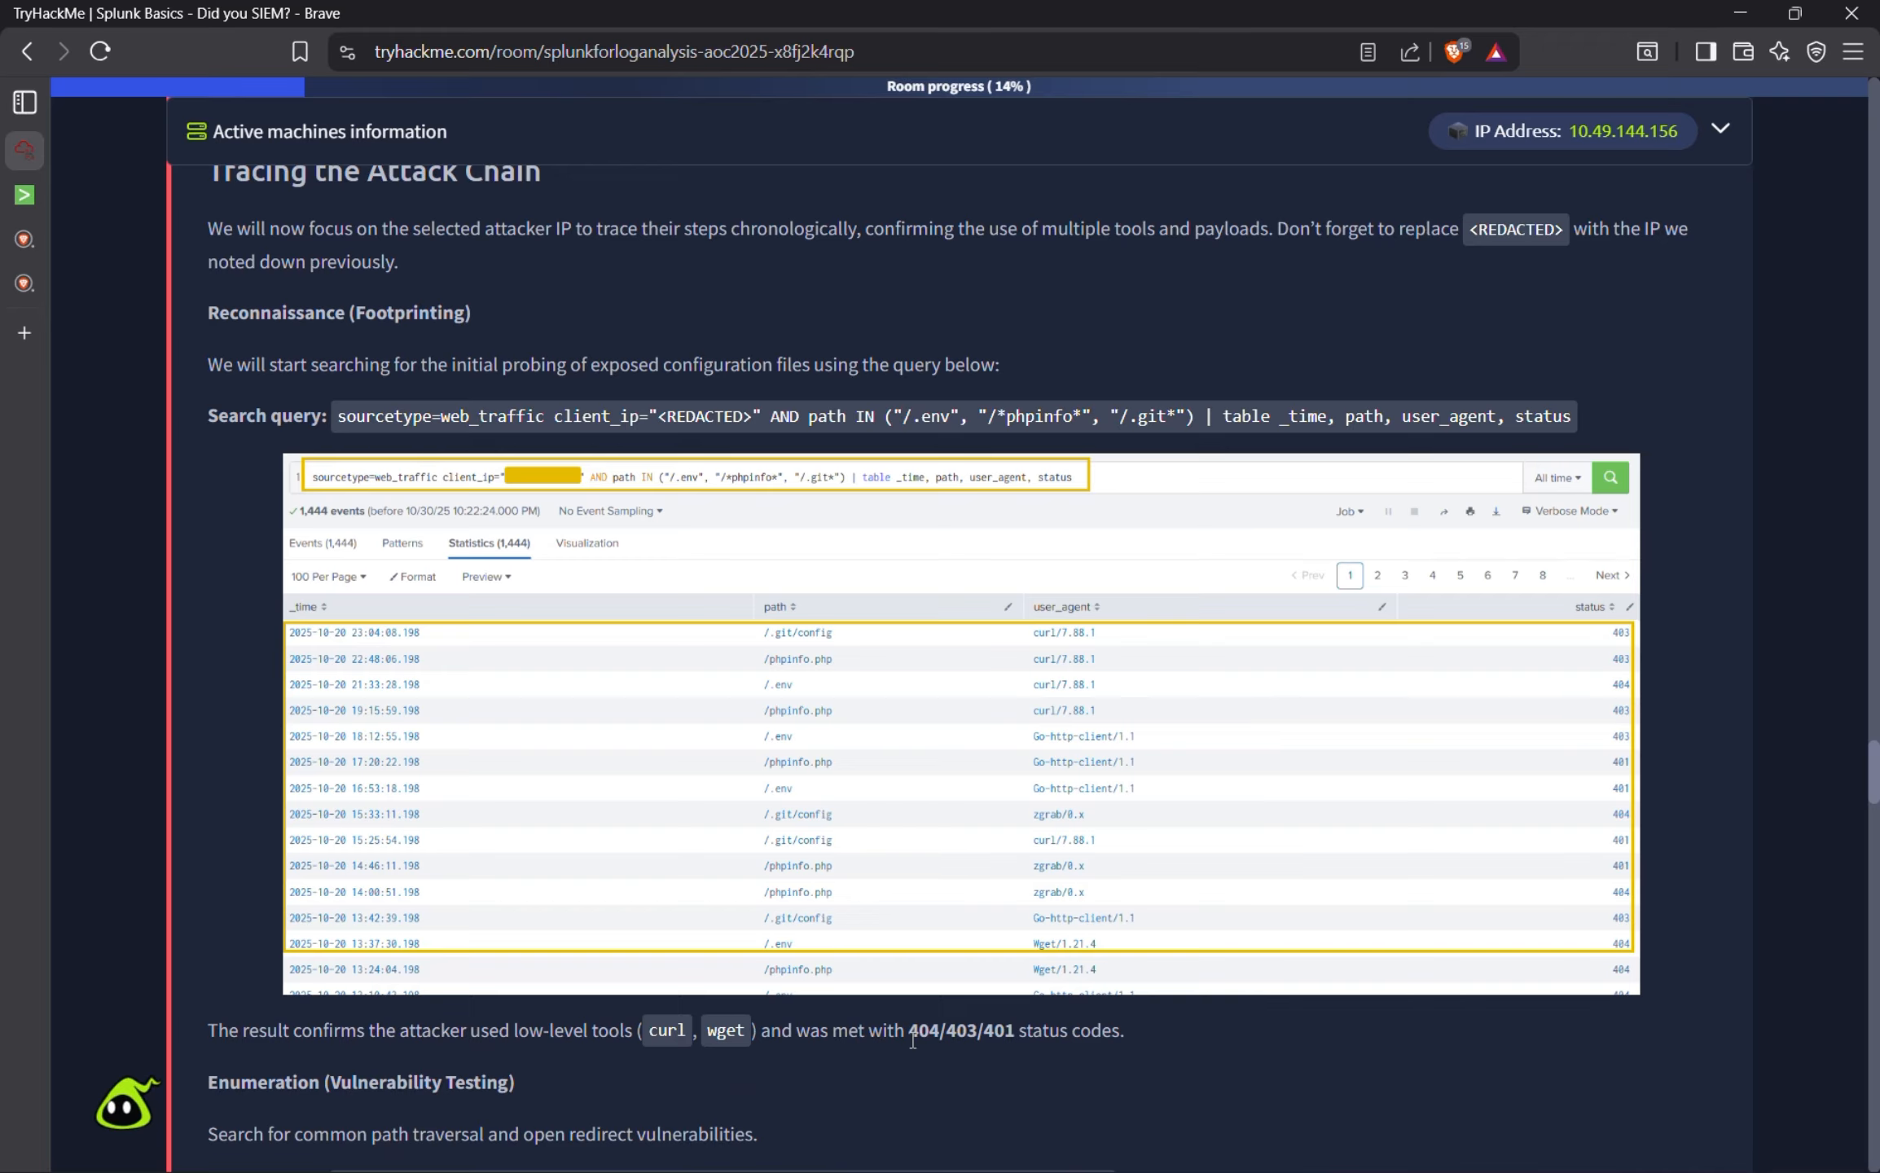
pyautogui.moveTo(906, 1032); pyautogui.dragTo(1138, 1025)
pyautogui.hotkey('ctrl', 'c')
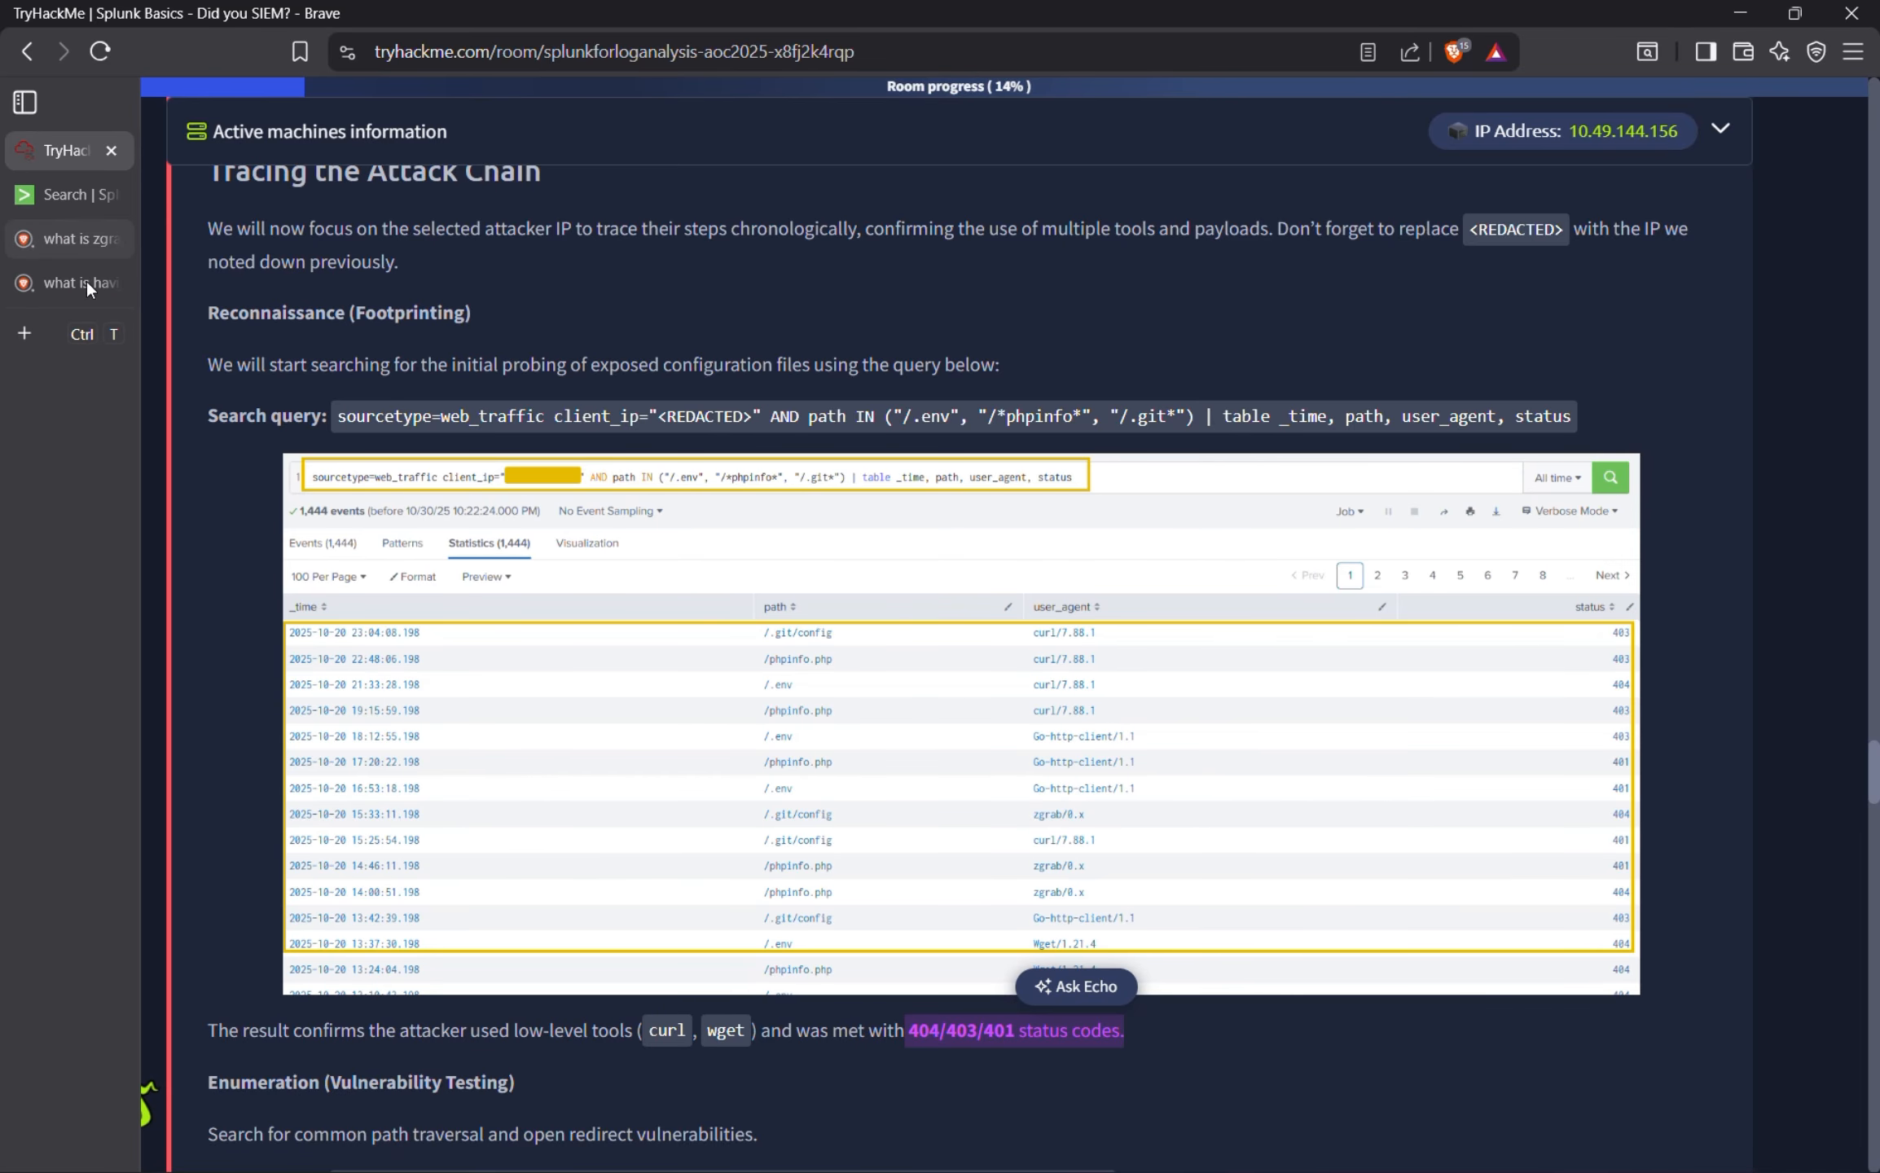
# Search the web in a new tab for "404/403/401 status codes." and read the full generated answer.
pyautogui.click(45, 334)
pyautogui.hotkey('ctrl', 'v')
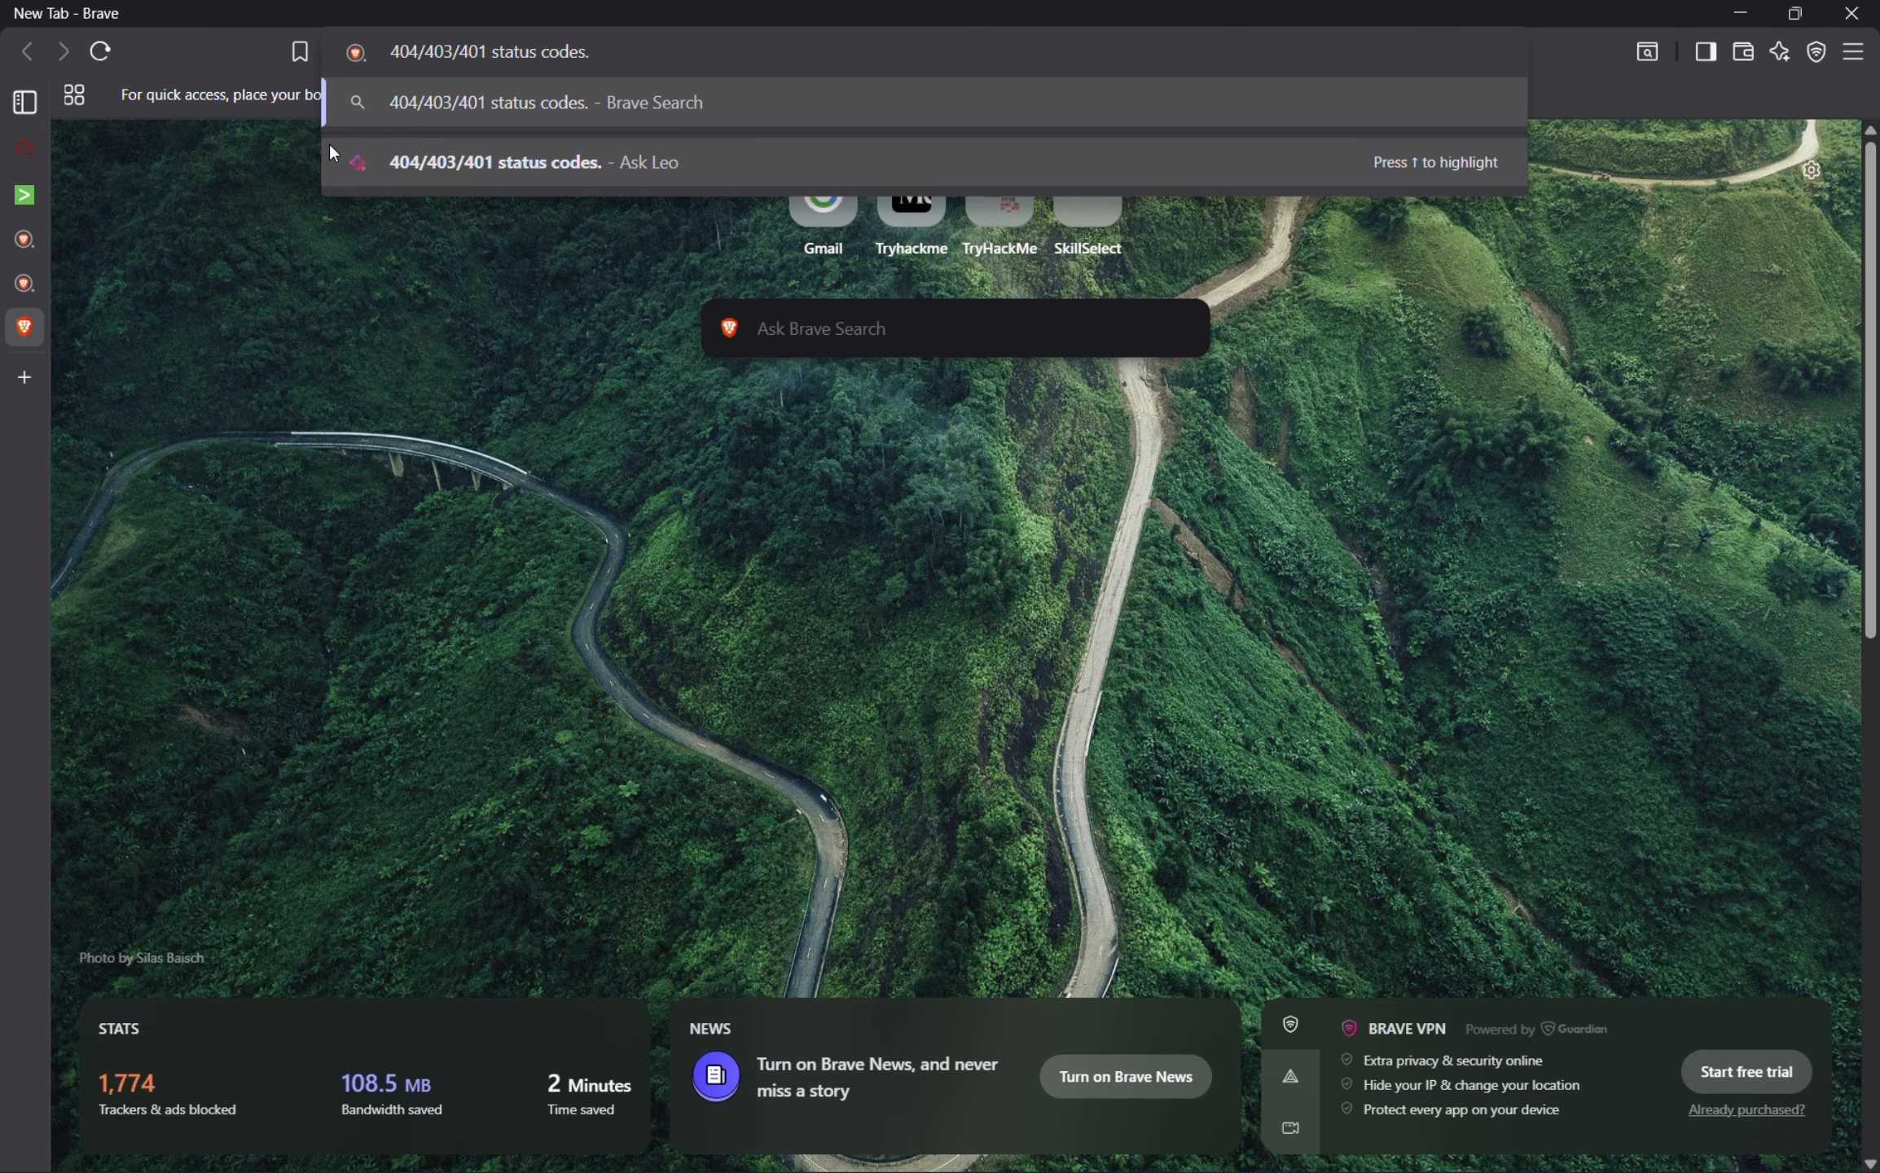
pyautogui.press('Return')
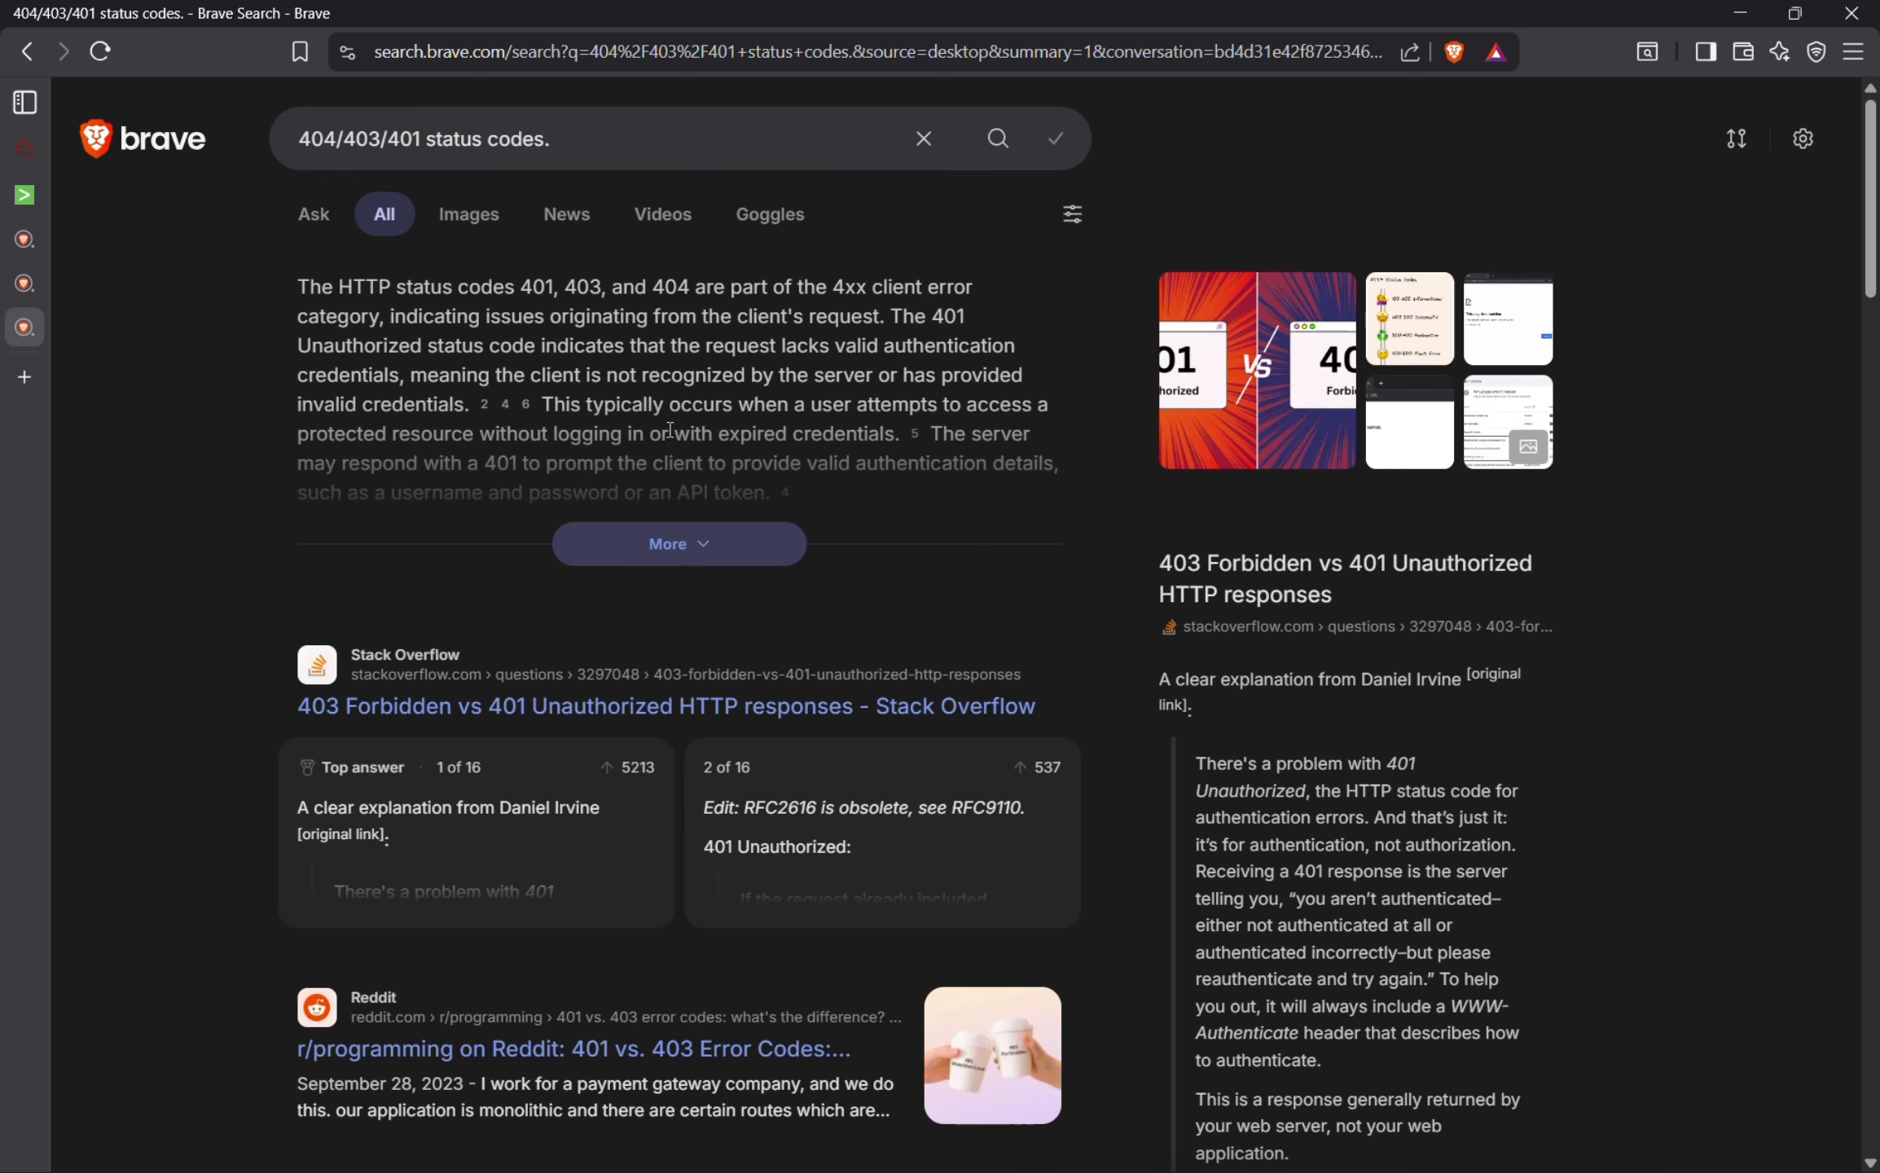
pyautogui.click(766, 545)
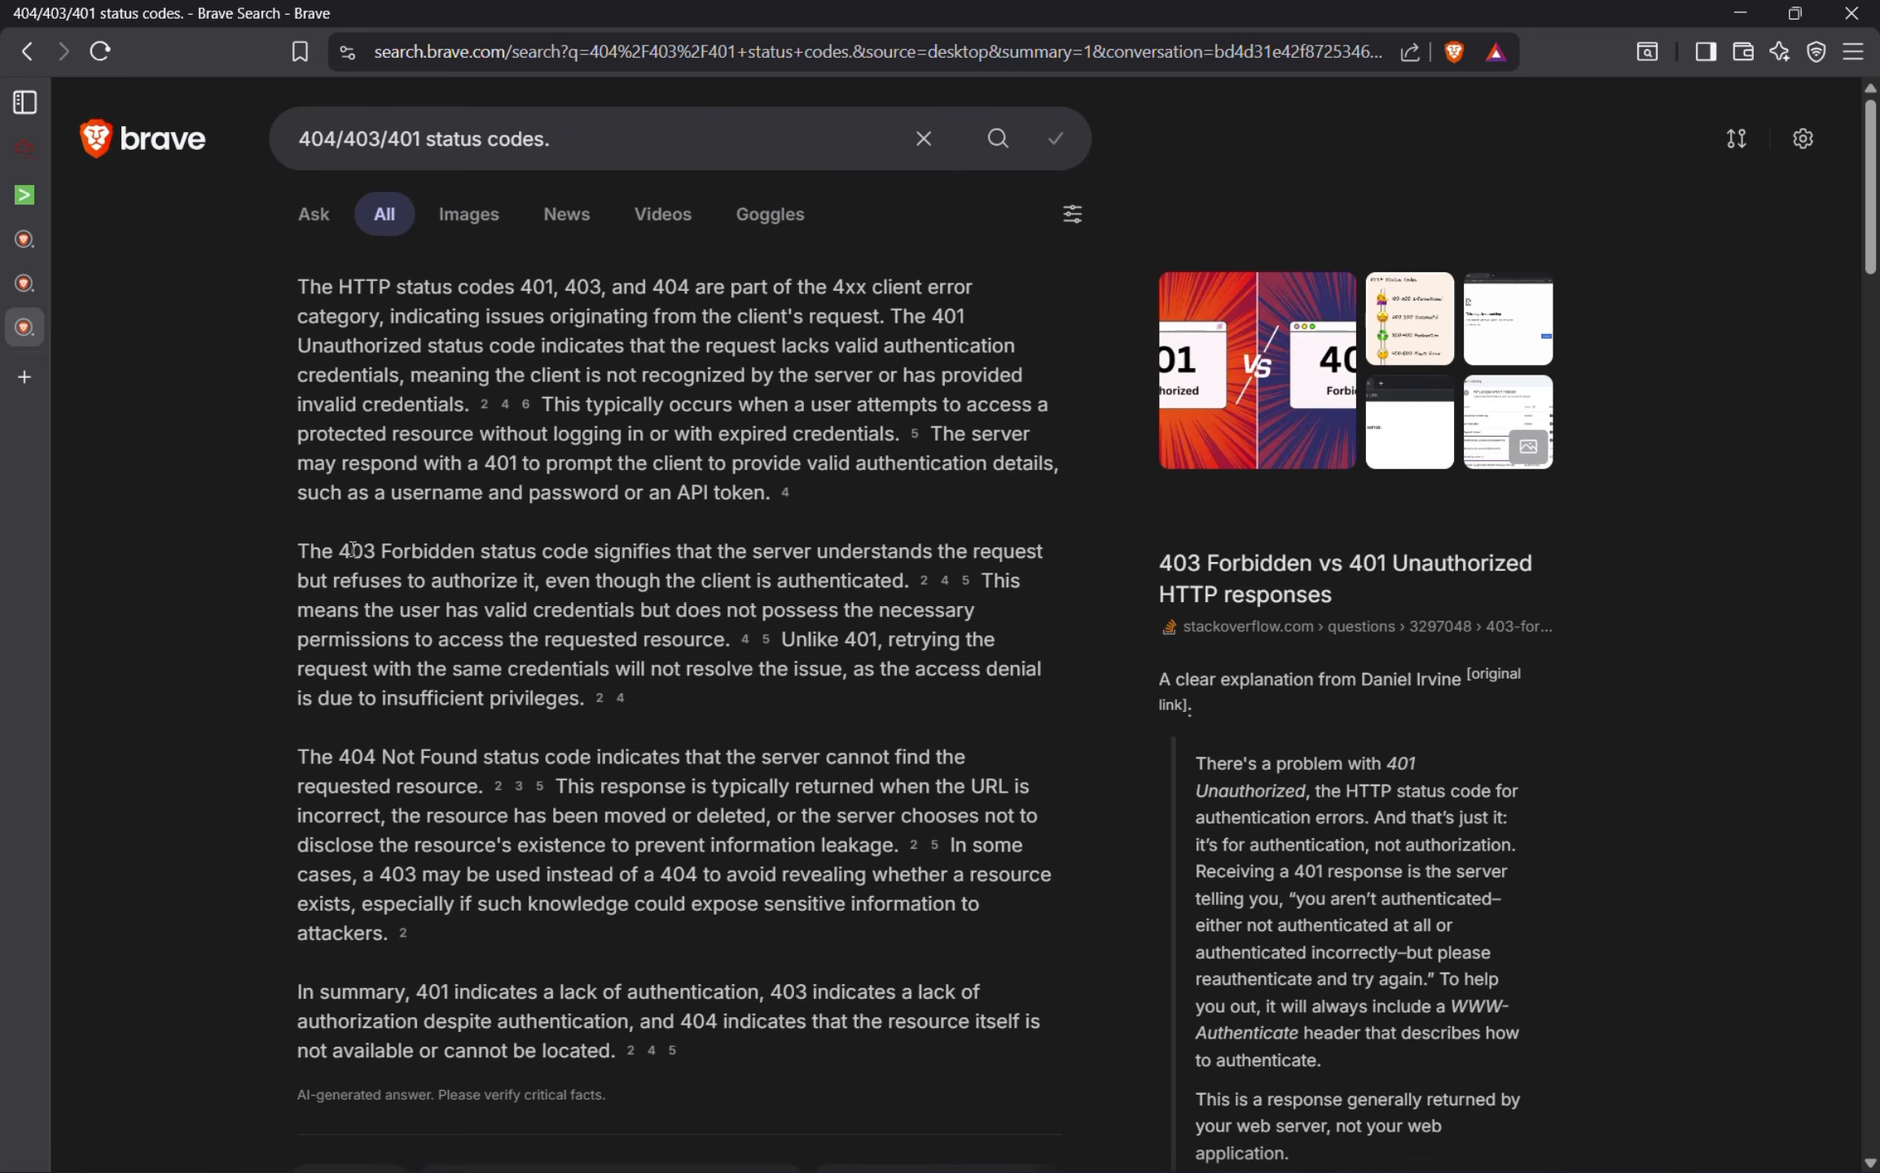
pyautogui.moveTo(351, 551); pyautogui.dragTo(535, 601)
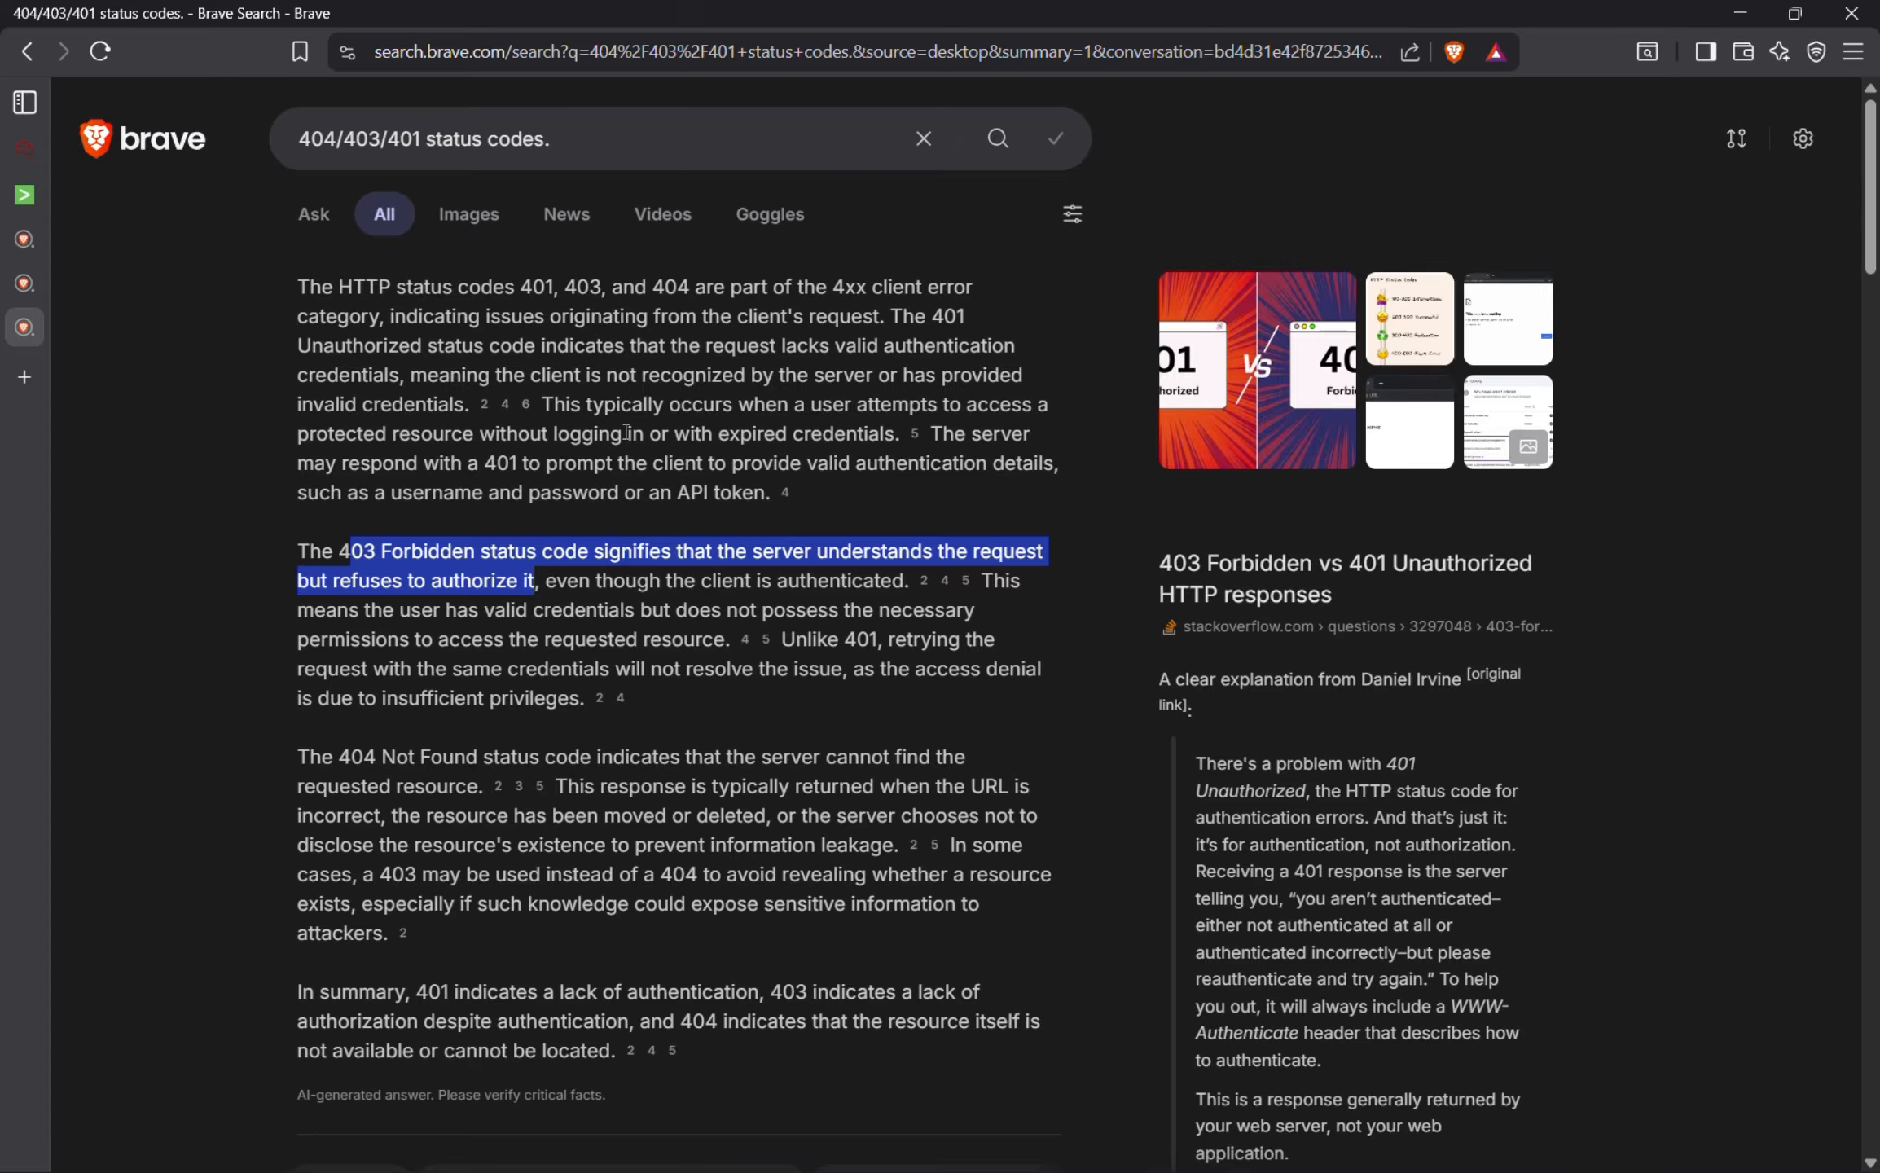
pyautogui.scroll(-5, 944, 573)
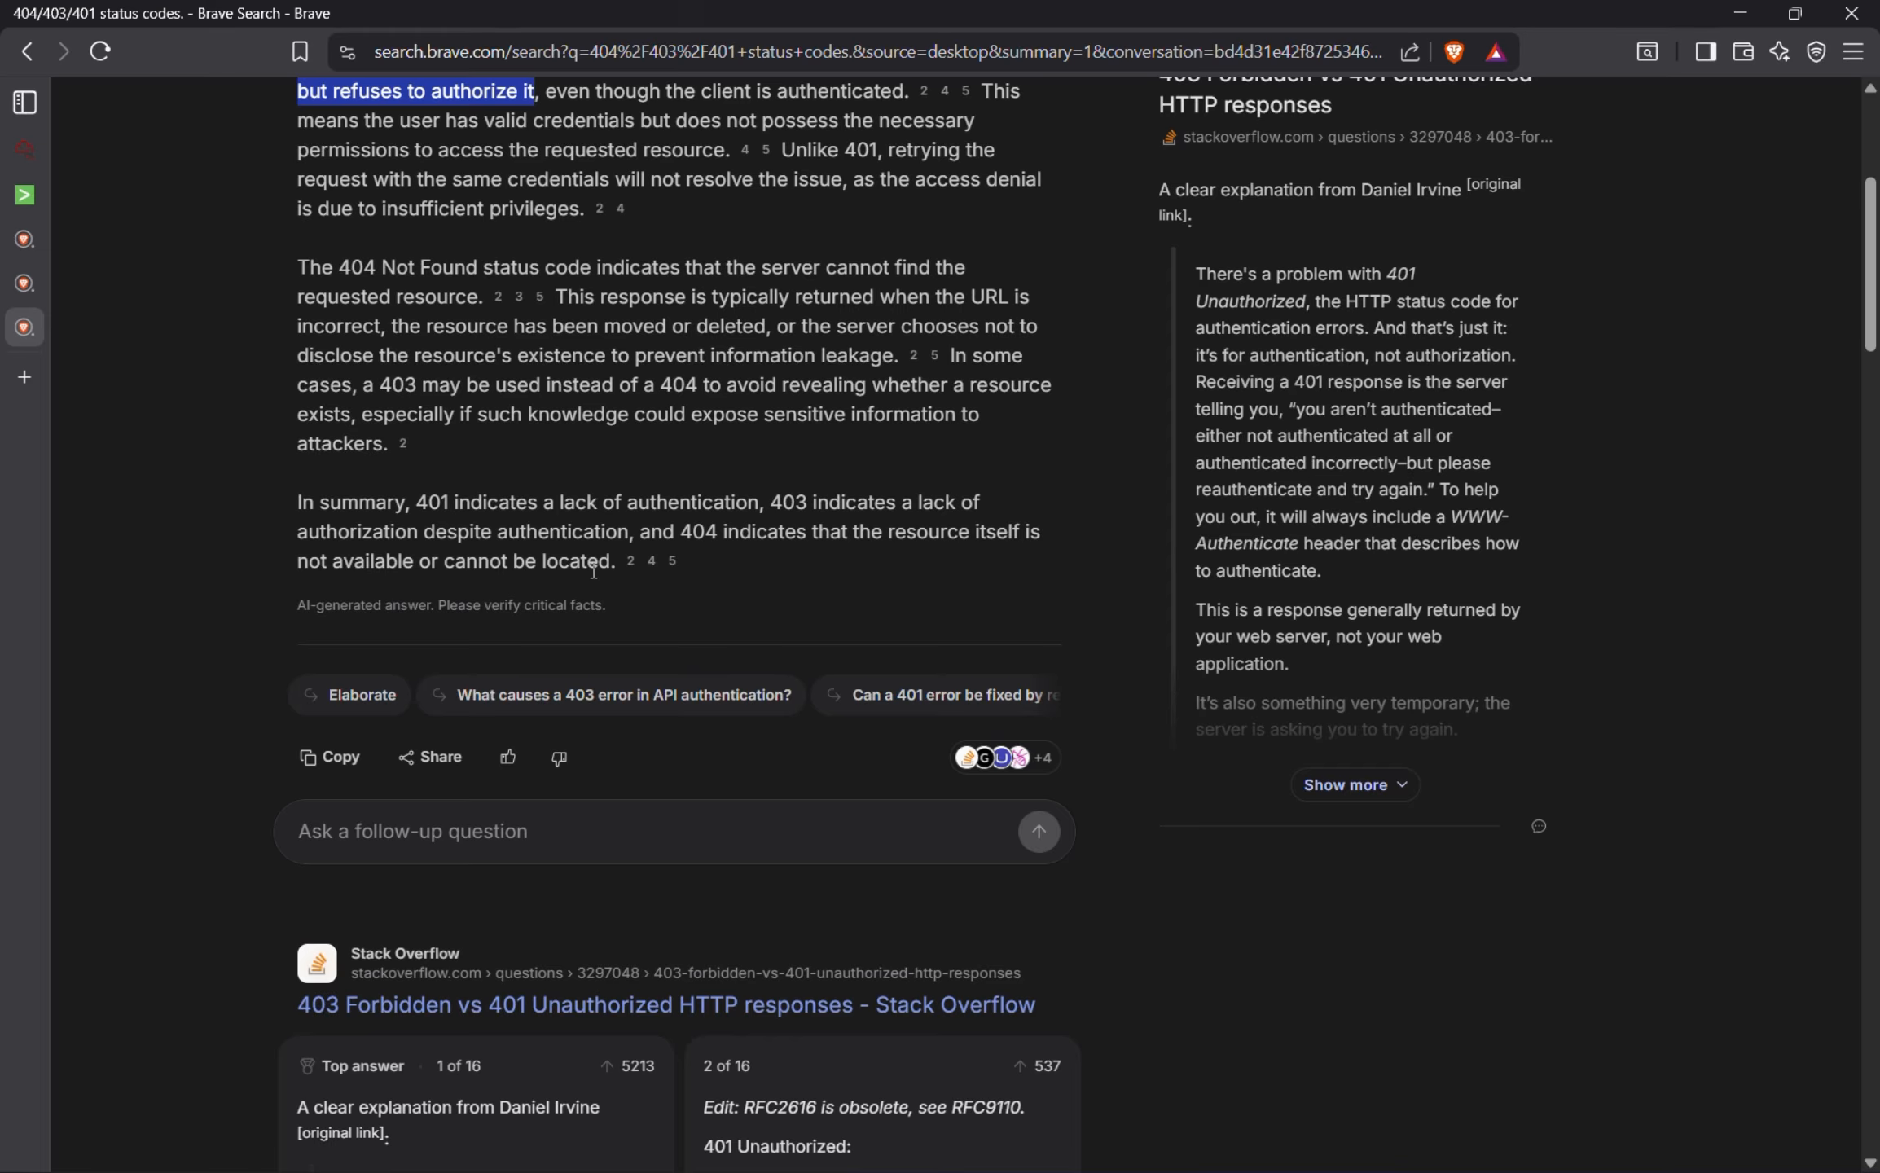
# Copy the answer's summary of what 401, 403 and 404 indicate below the /download?file entry in the Notepad notes, and put the notes away.
pyautogui.moveTo(611, 562); pyautogui.dragTo(417, 512)
pyautogui.hotkey('ctrl', 'c')
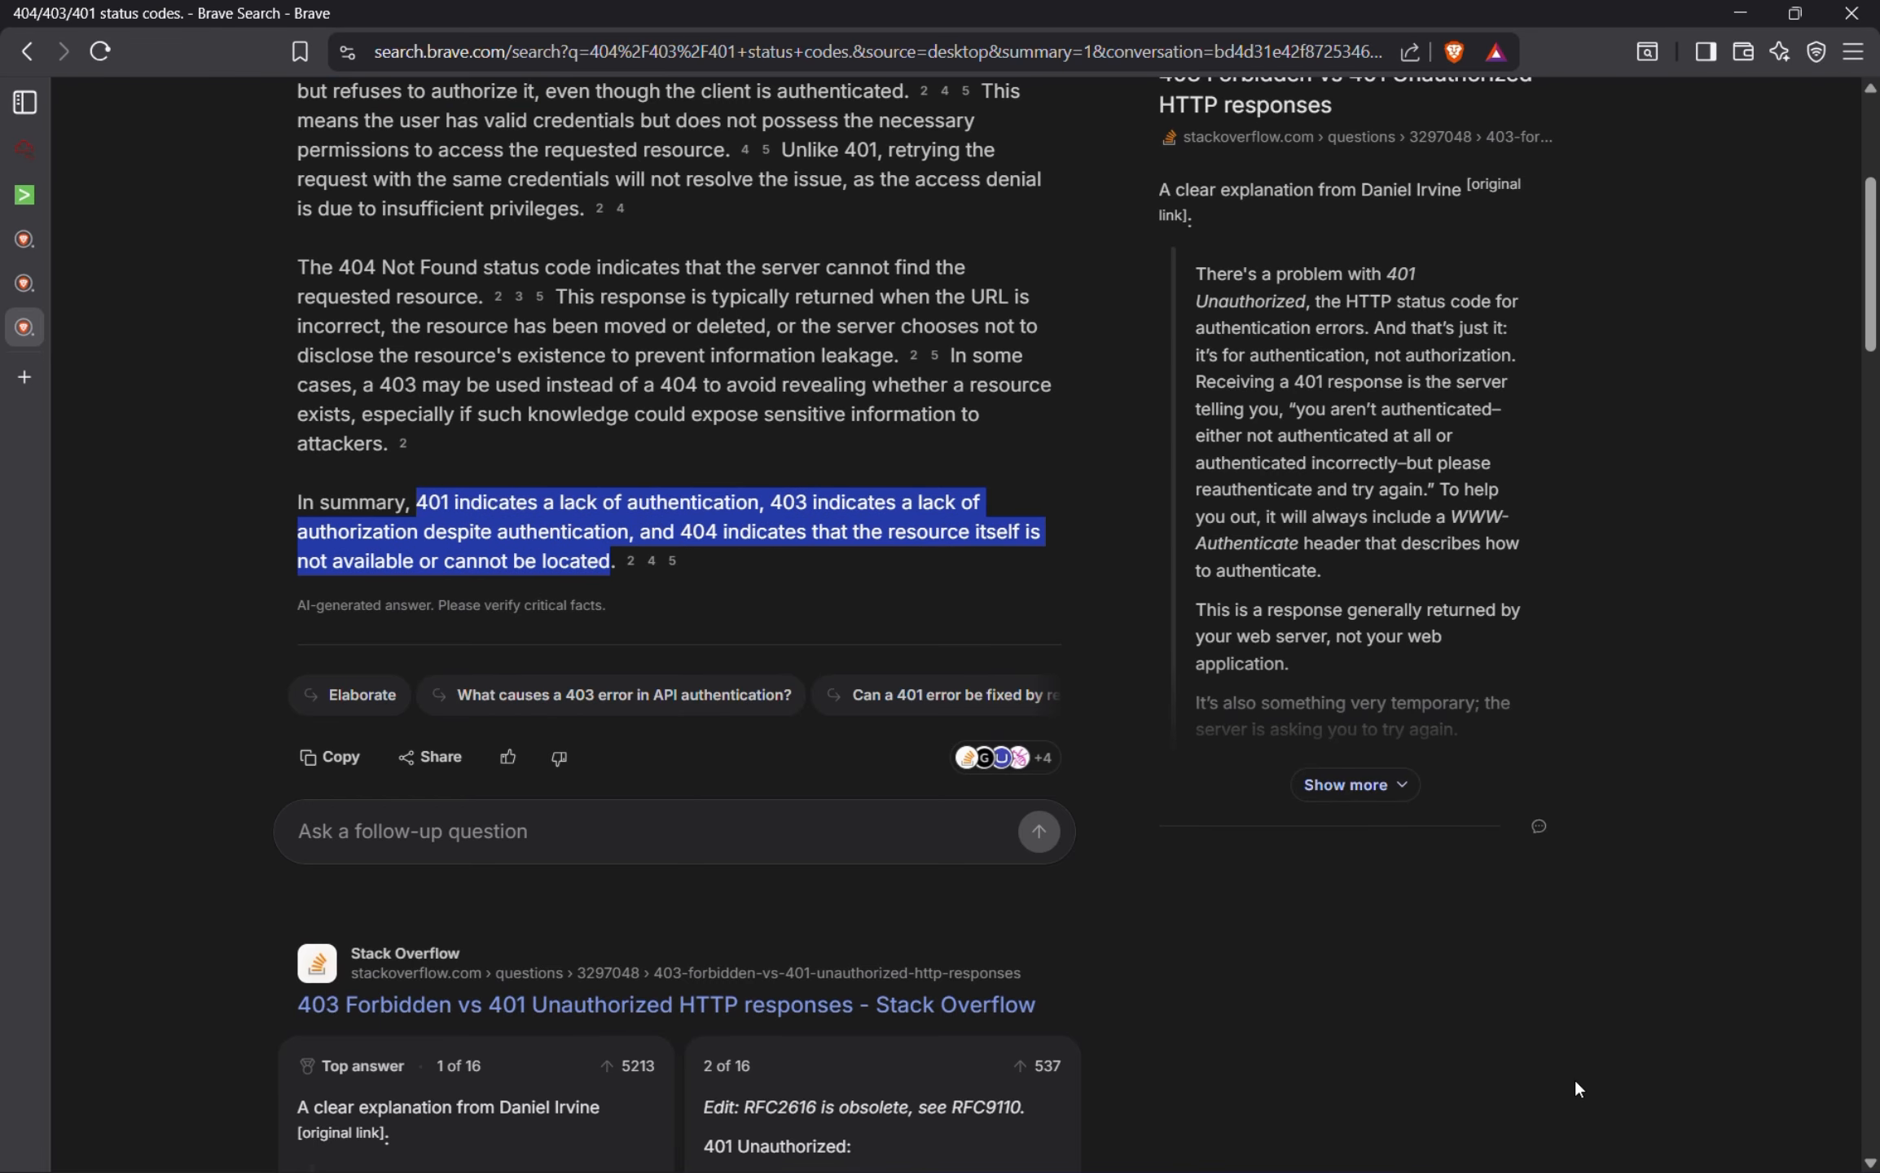
pyautogui.press('super')
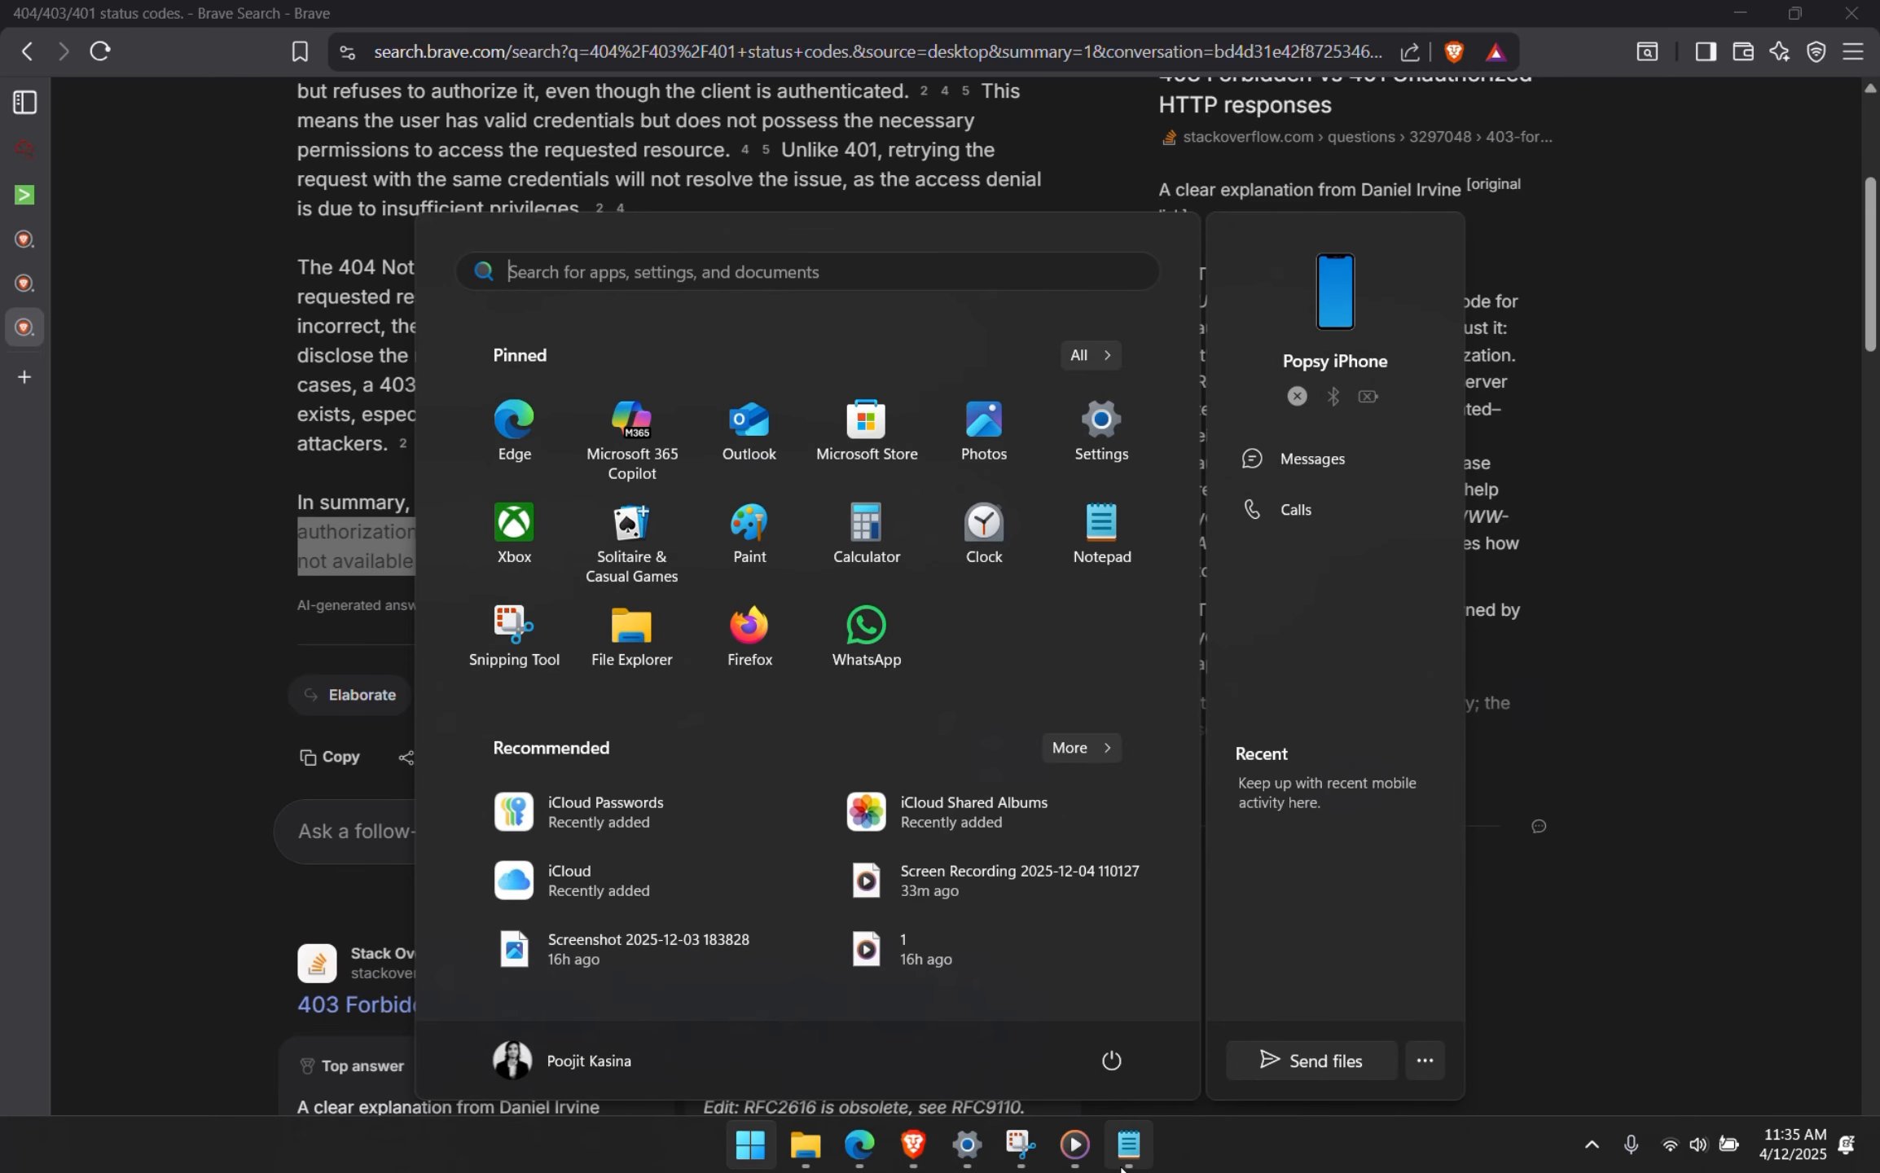
pyautogui.click(1123, 1165)
pyautogui.click(1054, 1073)
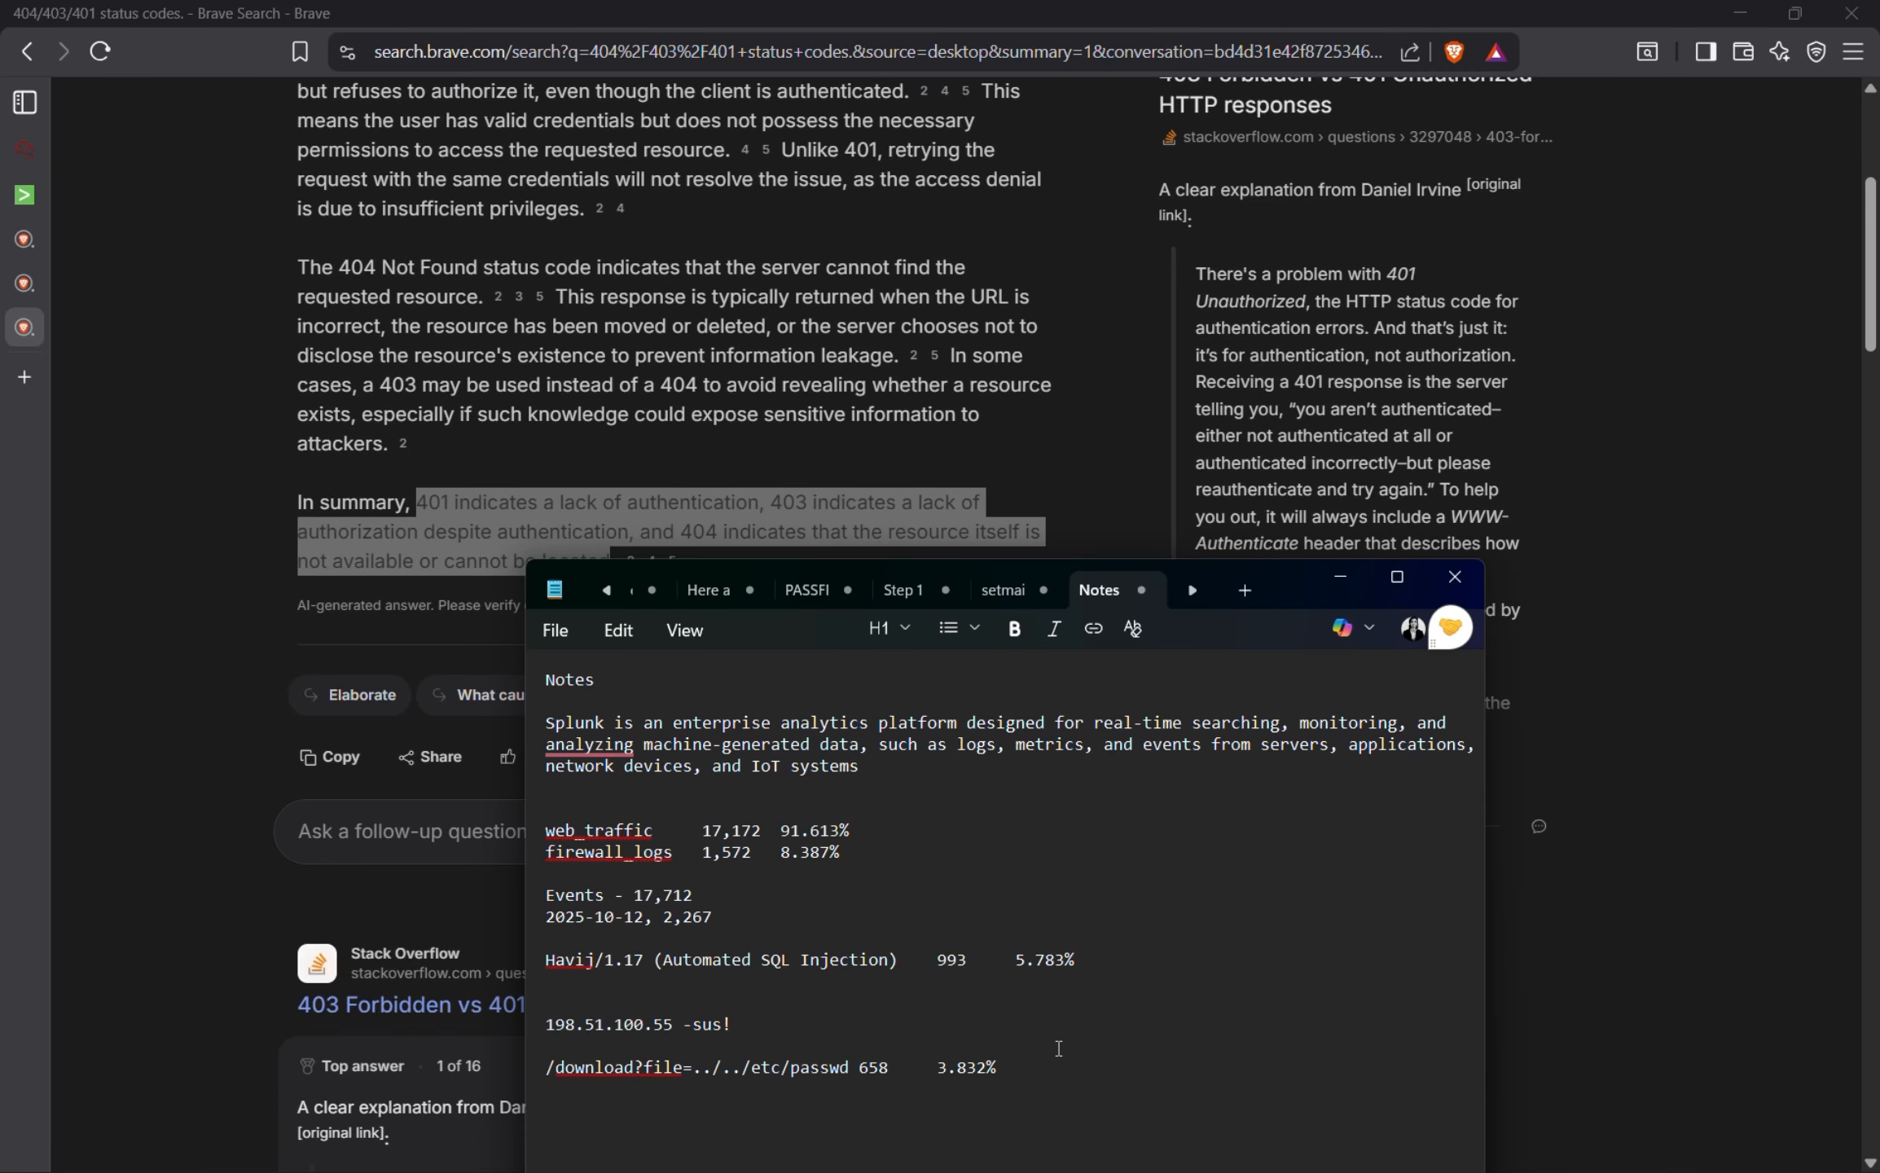
pyautogui.press('Return')
pyautogui.hotkey('ctrl', 'v')
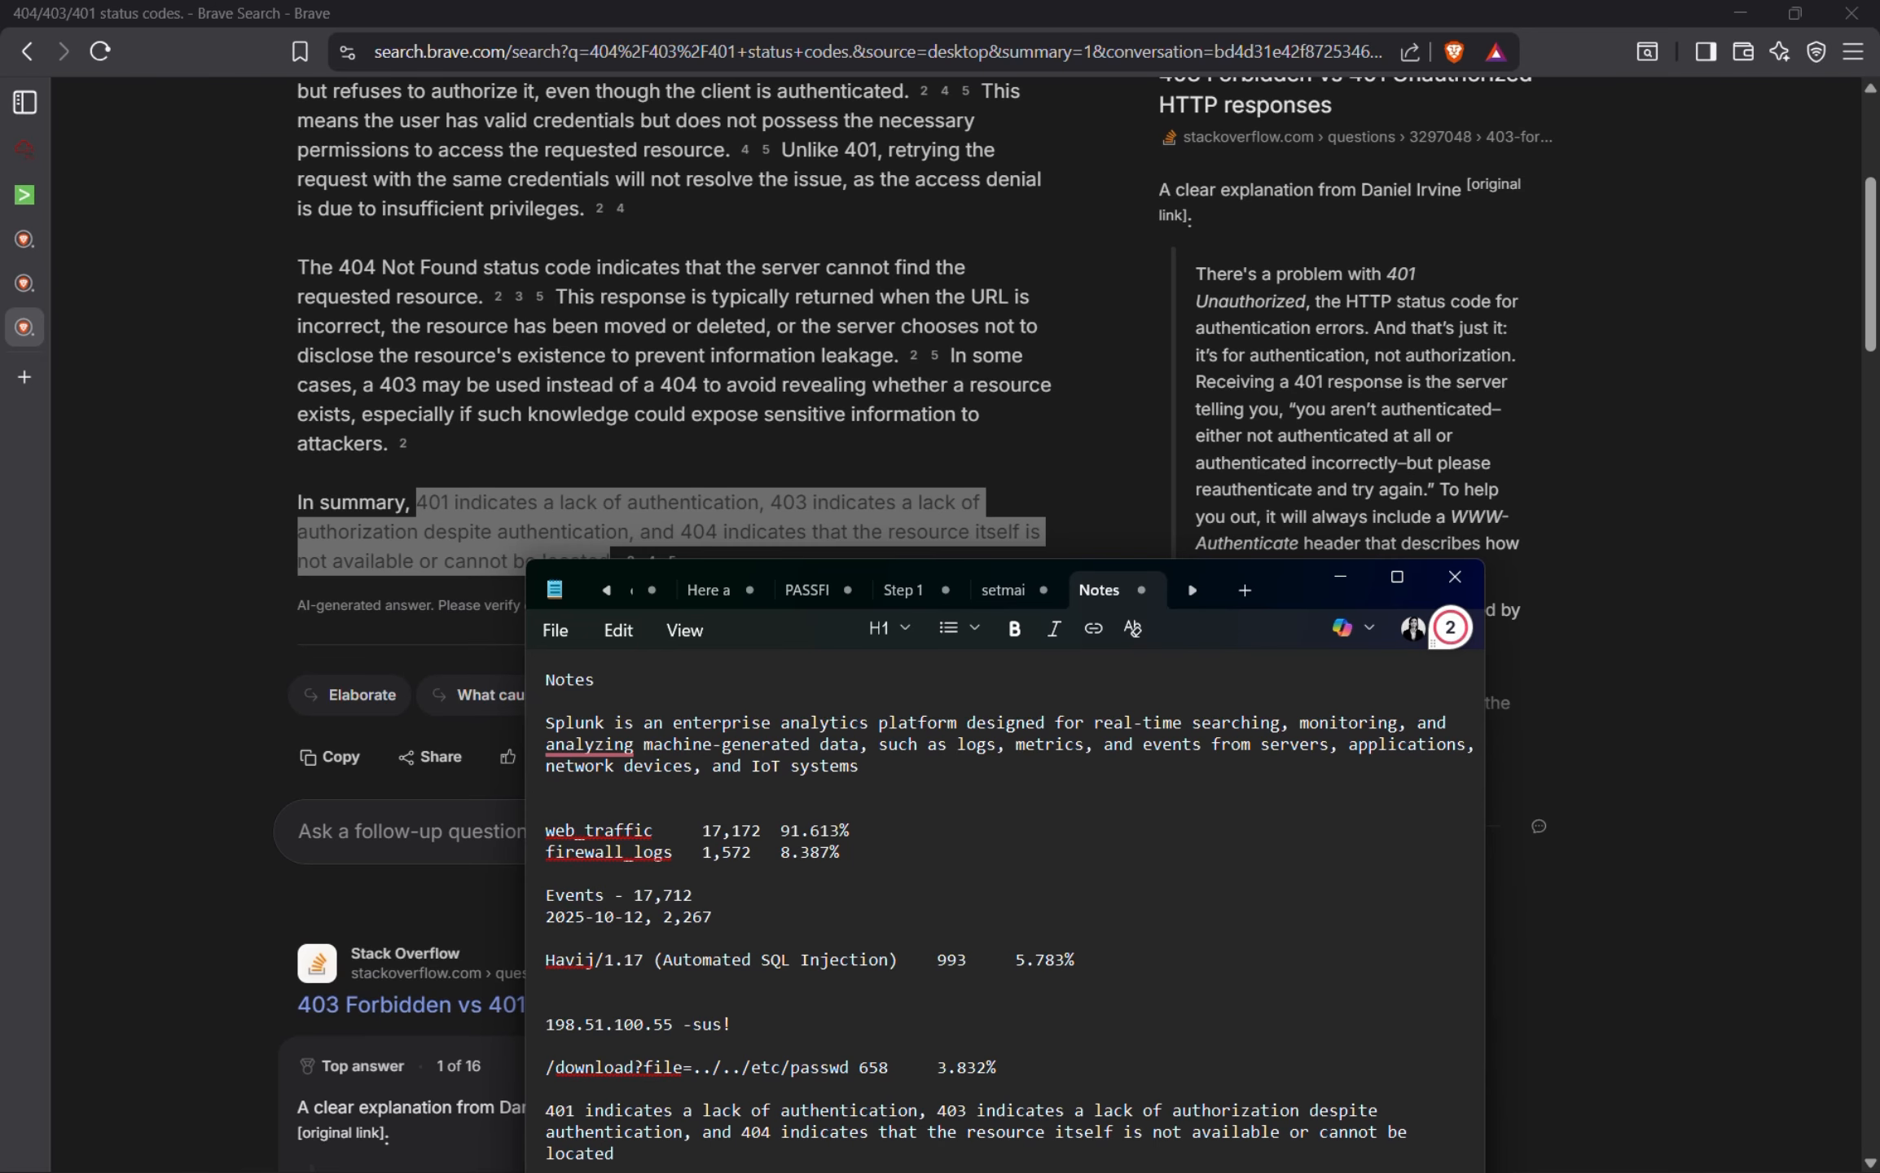
pyautogui.click(1341, 578)
# Read the Enumeration (Vulnerability Testing) section on the TryHackMe page and copy its search query.
pyautogui.click(51, 196)
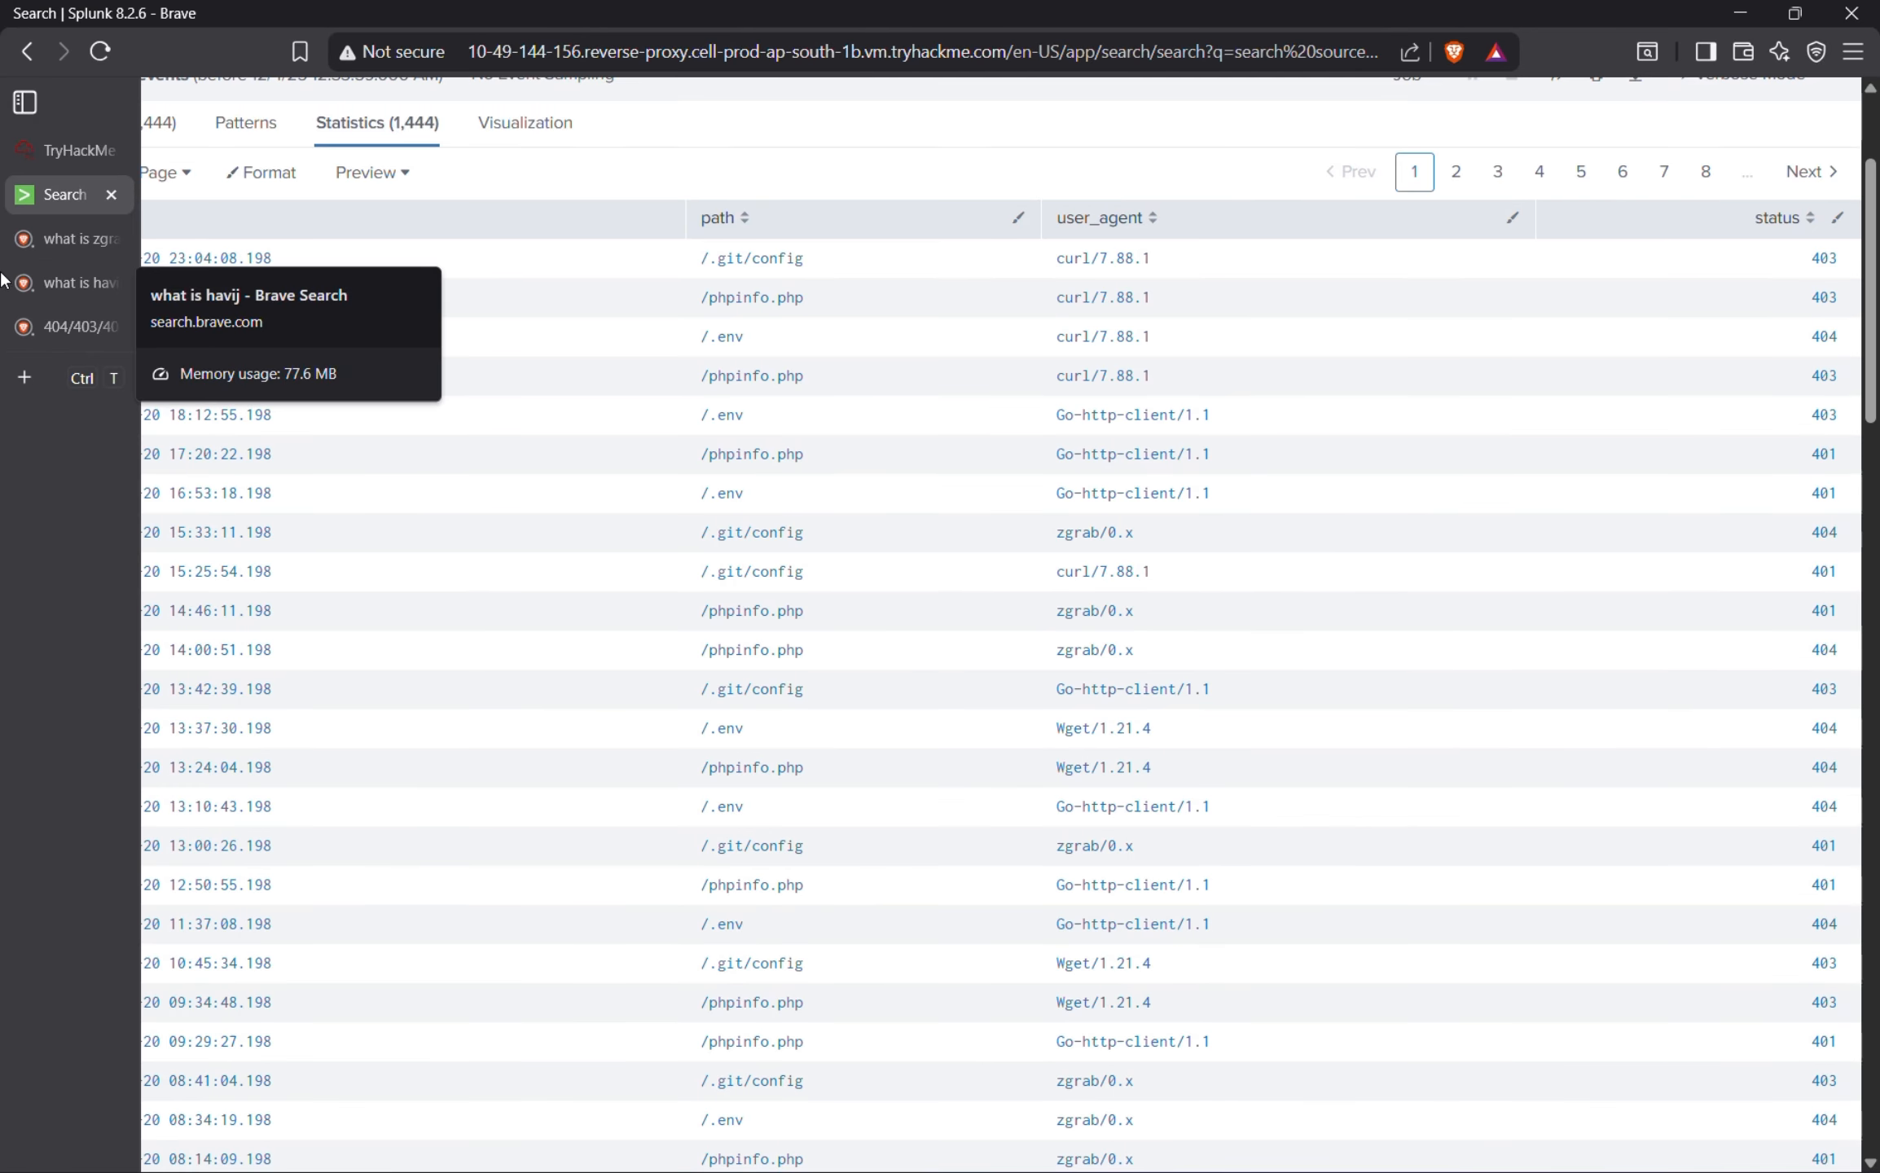
pyautogui.click(54, 143)
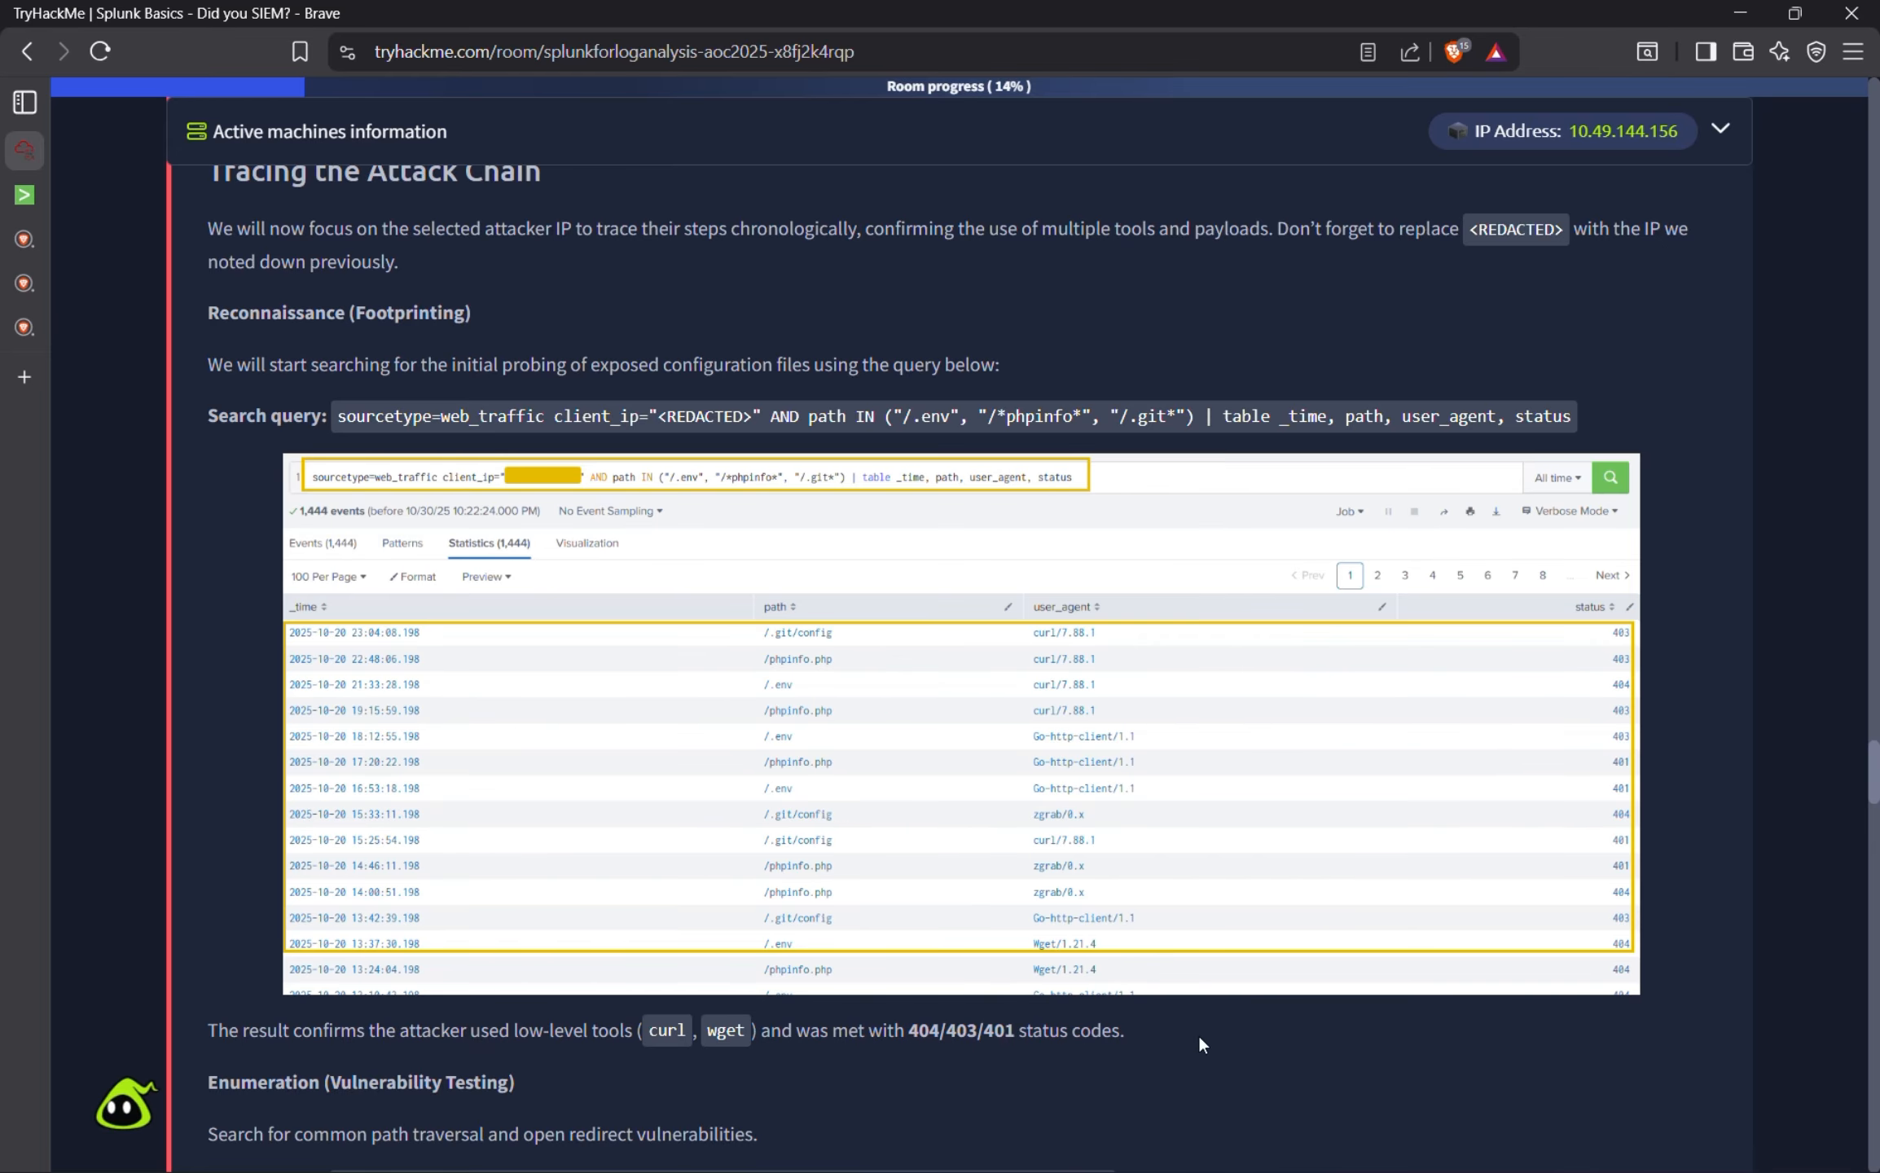
pyautogui.scroll(-6, 1198, 1033)
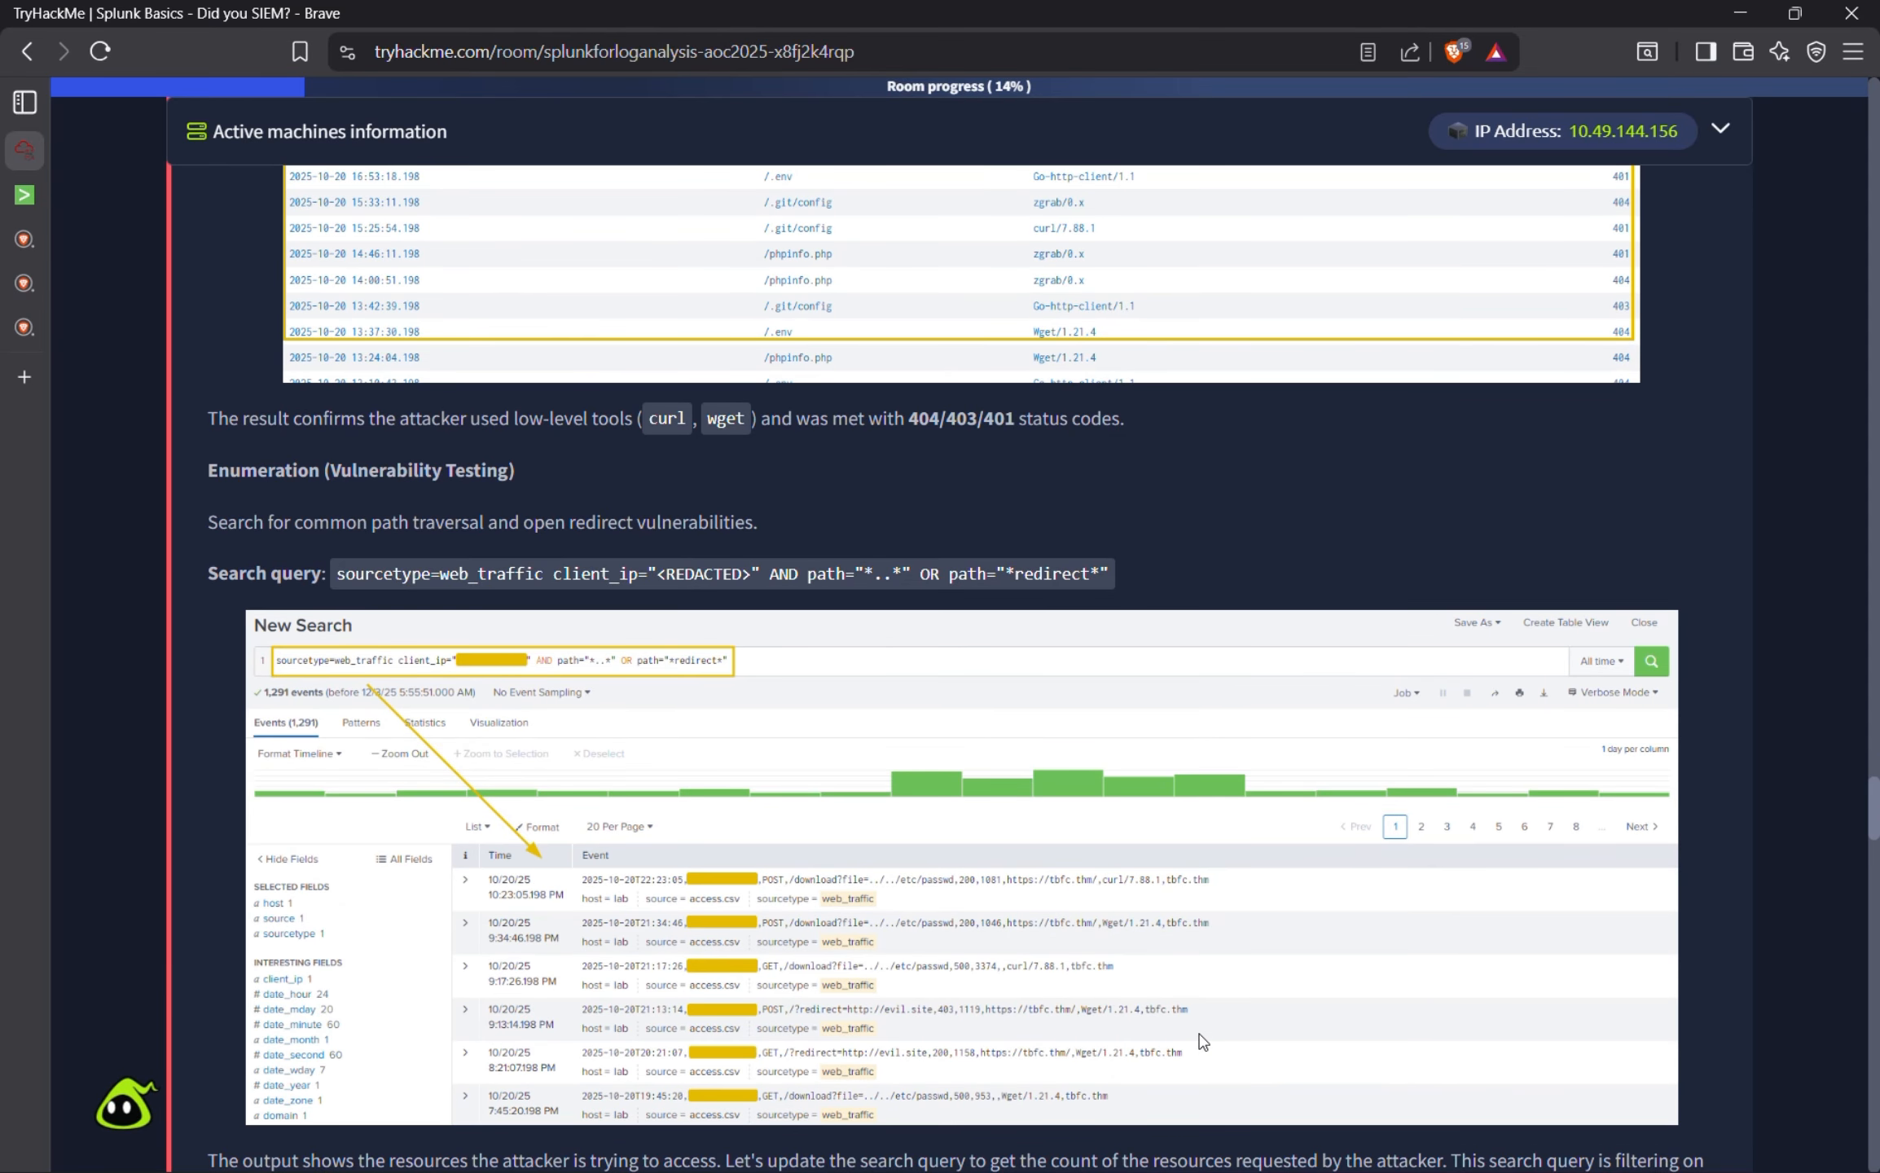
pyautogui.scroll(3, 1202, 1039)
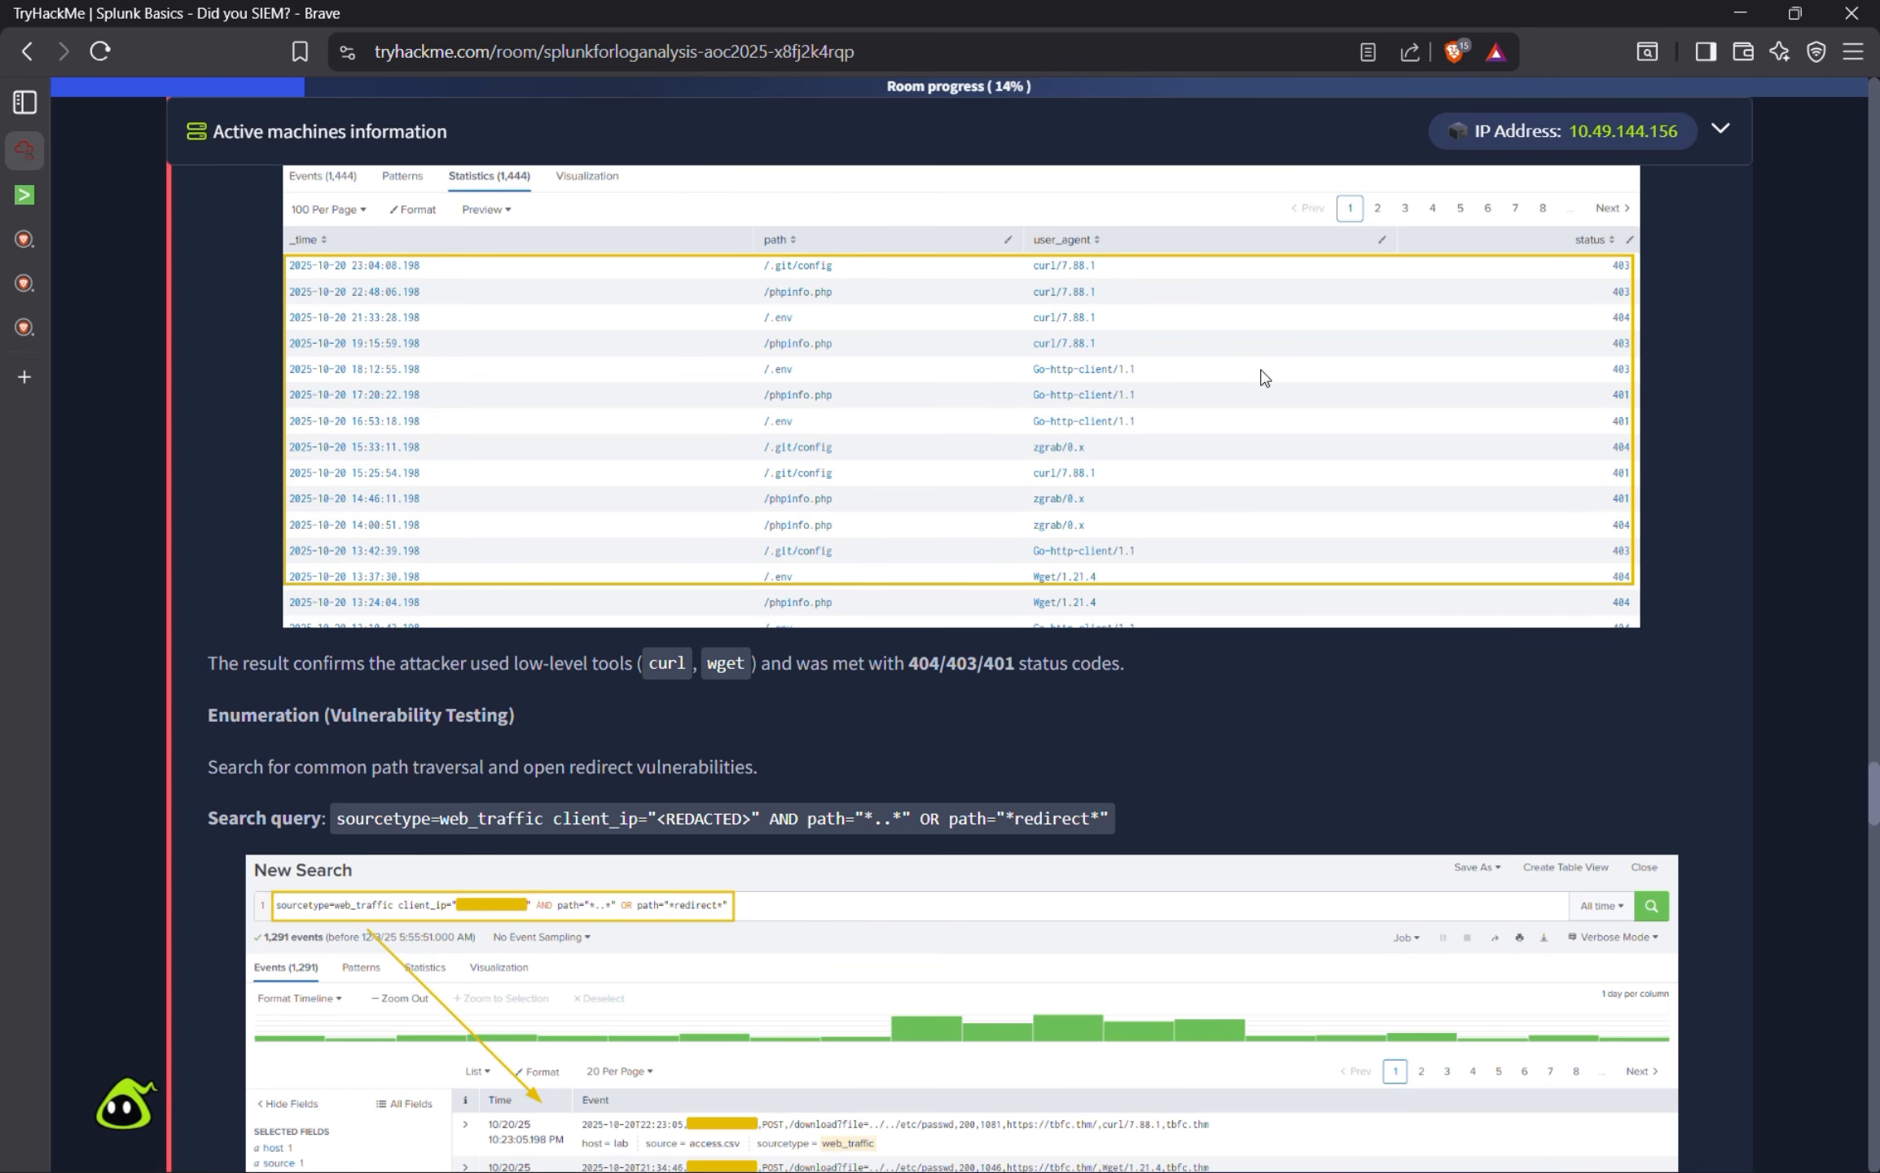
pyautogui.scroll(1, 500, 807)
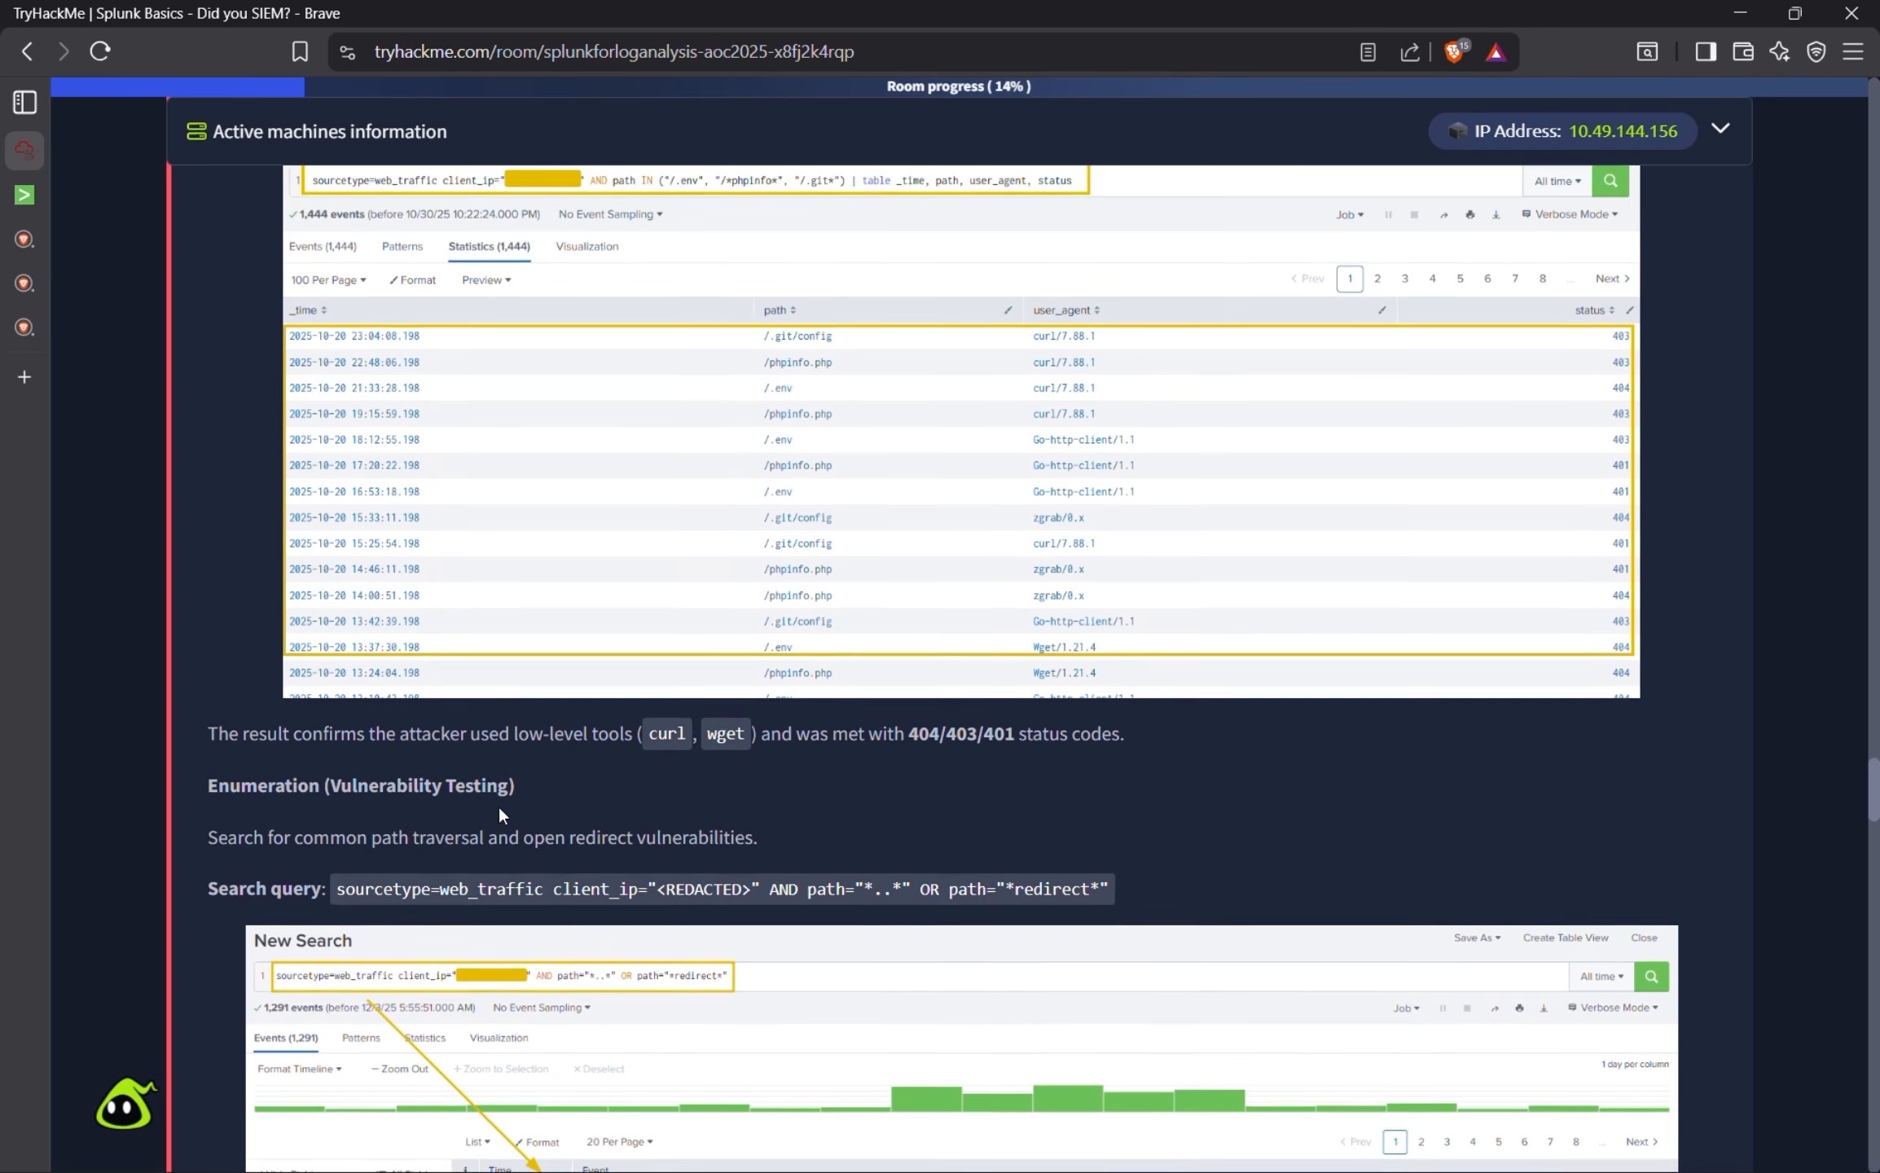
pyautogui.scroll(-2, 373, 608)
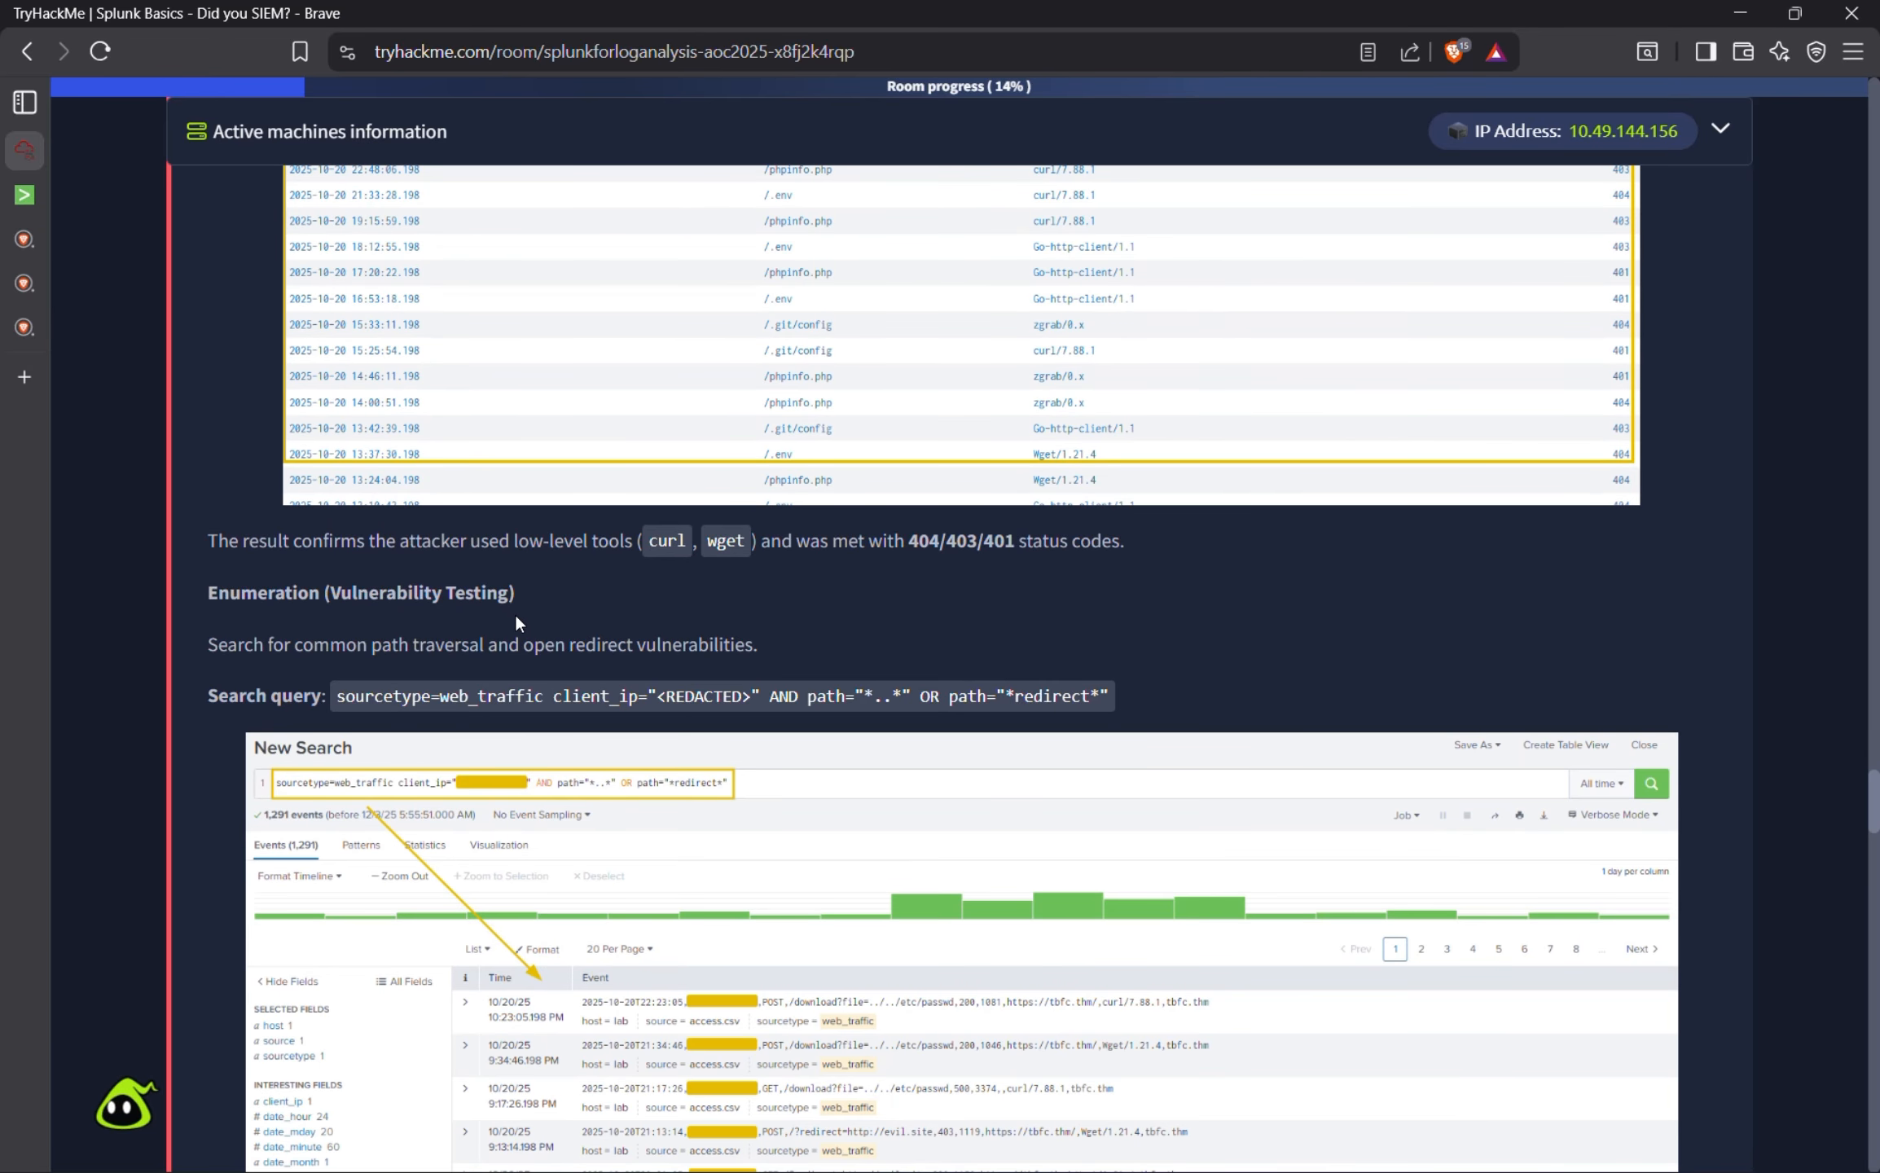
pyautogui.scroll(-1, 481, 573)
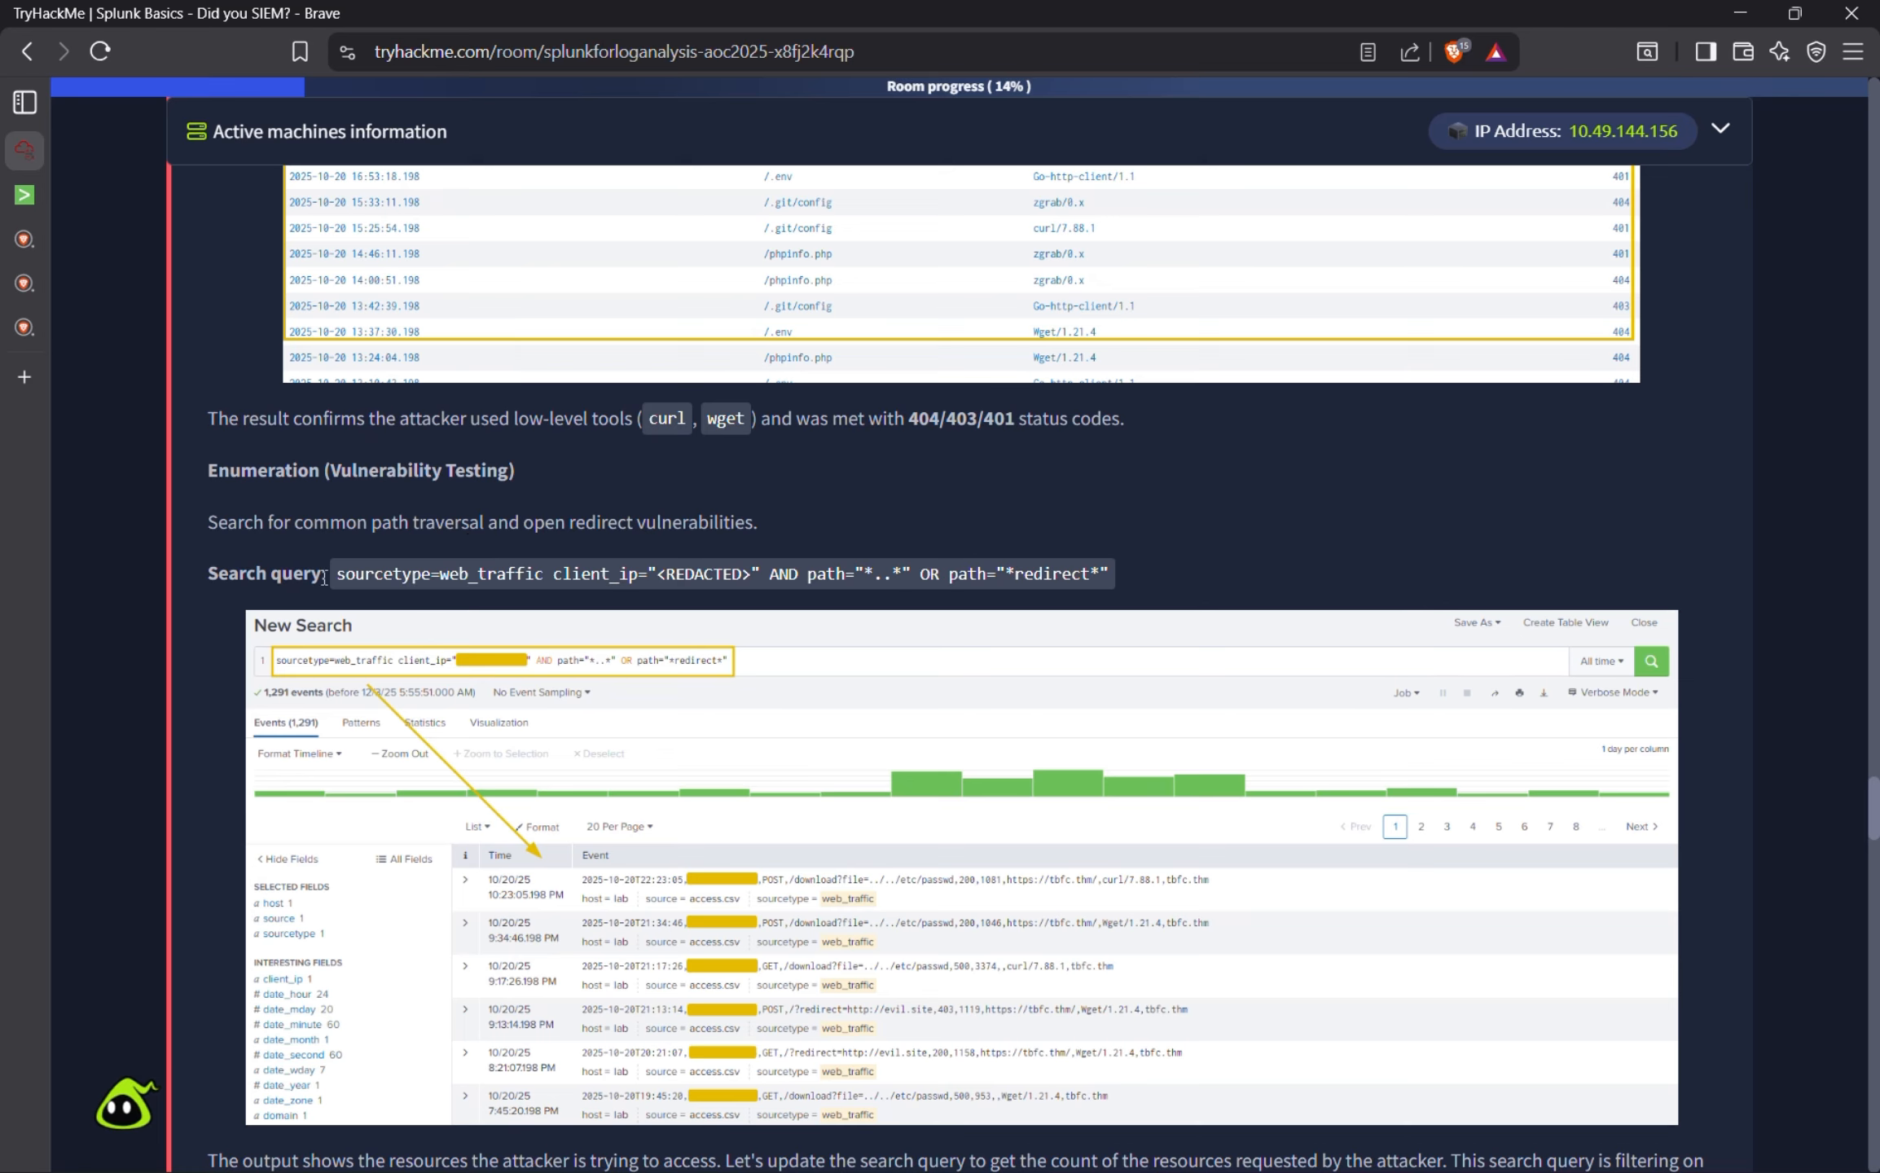
pyautogui.moveTo(350, 577); pyautogui.dragTo(1025, 605)
pyautogui.hotkey('ctrl', 'c')
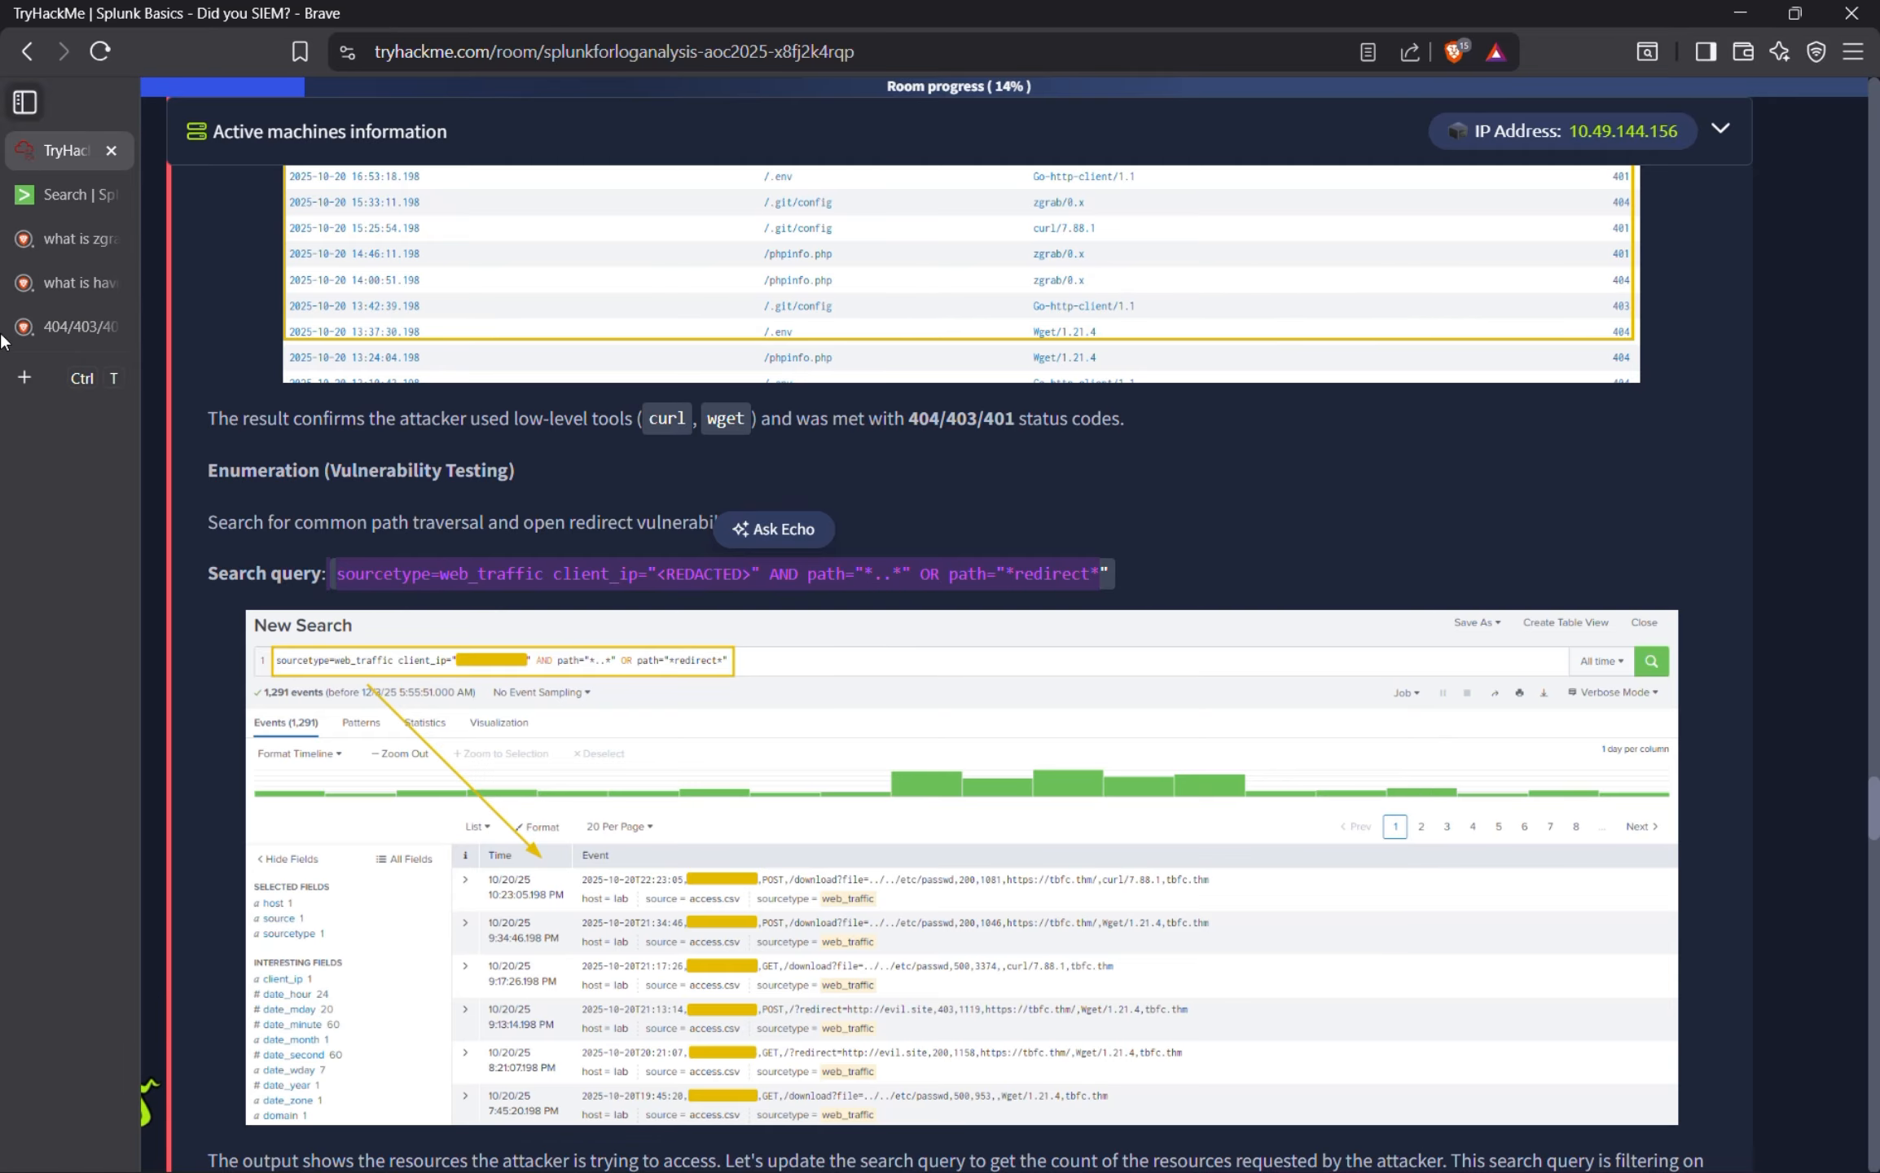
# Replace the Splunk search with sourcetype=web_traffic client_ip="<REDACTED>" AND path="*..*" OR path="*redirect* from the copied query.
pyautogui.click(64, 197)
pyautogui.scroll(3, 596, 181)
pyautogui.click(645, 285)
pyautogui.hotkey('ctrl', 'a')
pyautogui.hotkey('ctrl', 'v')
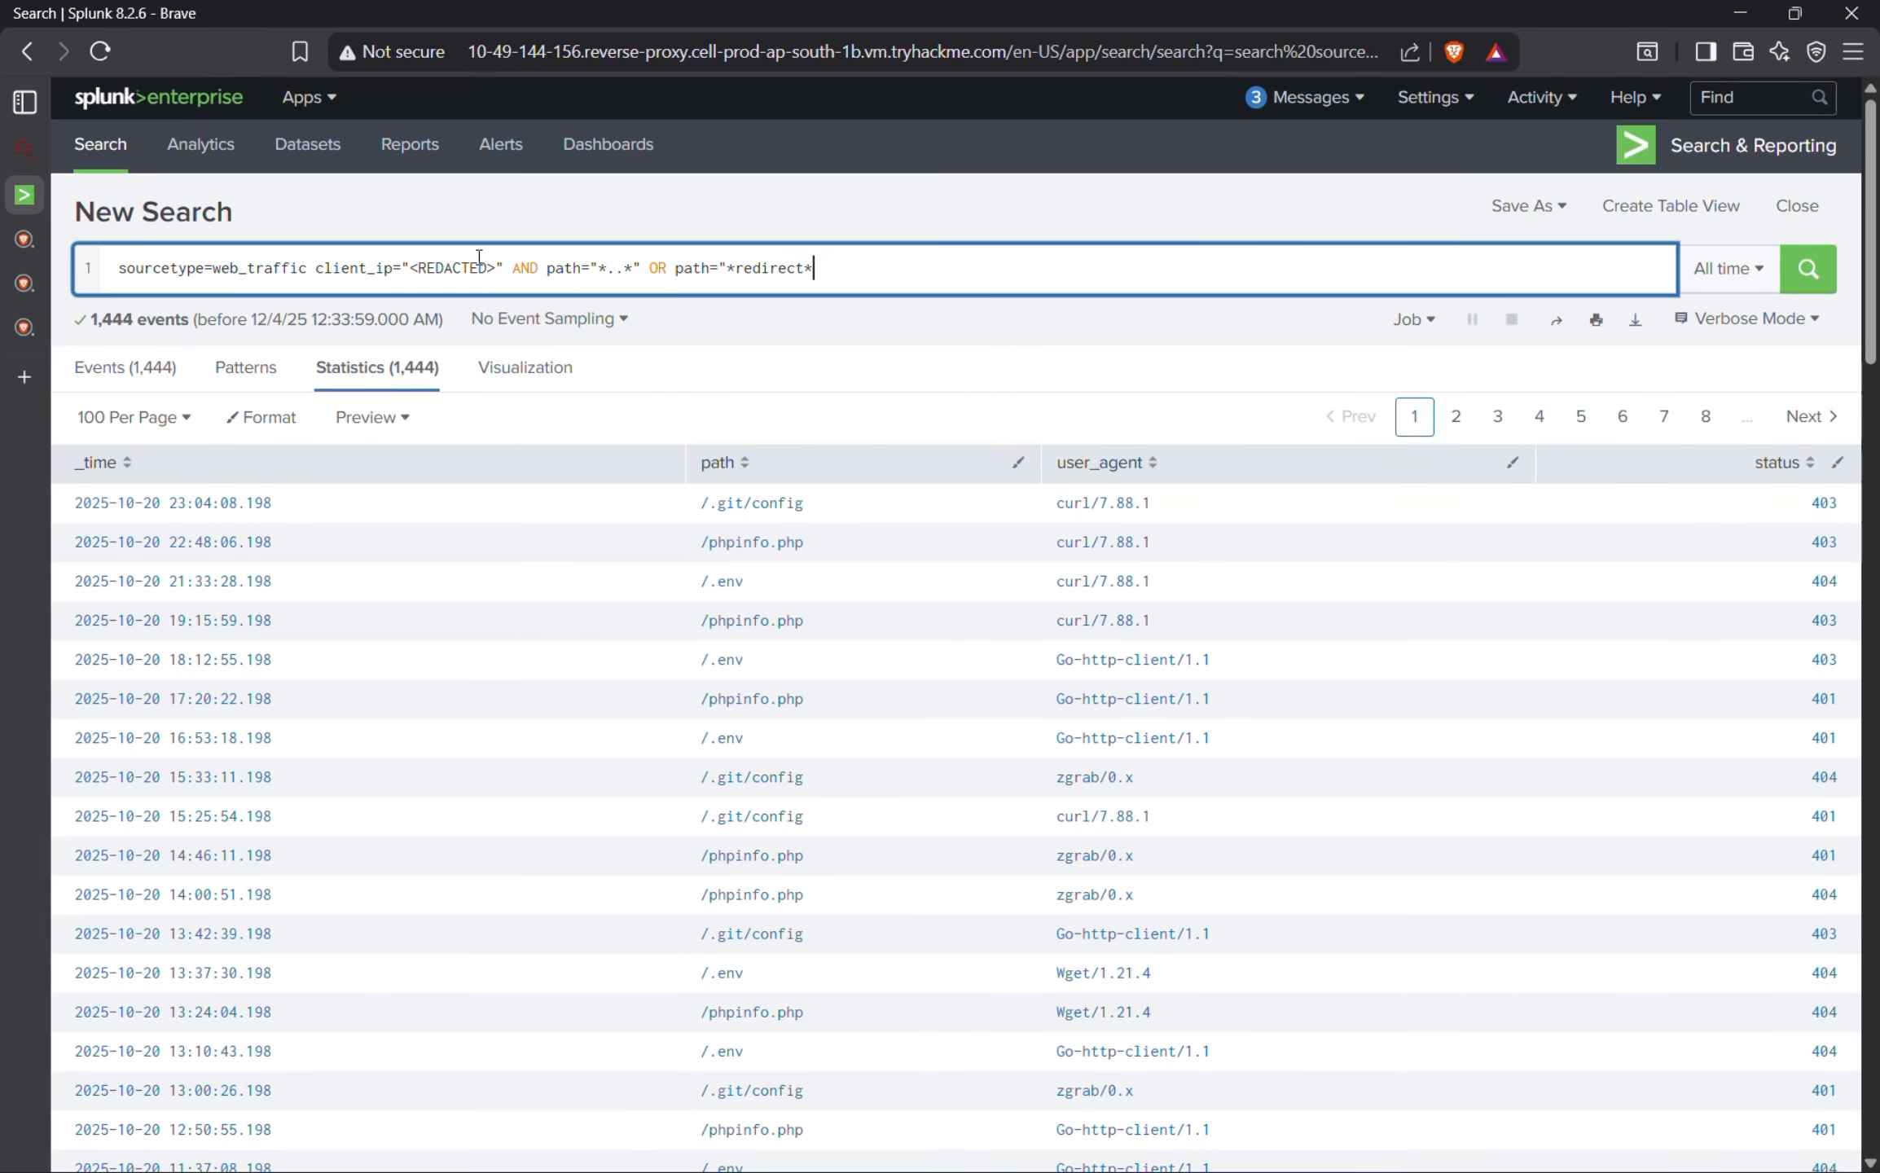
# Replace the <REDACTED> client_ip placeholder in the Splunk query with 198.51.100.55 copied from the Notepad notes, and run the search.
pyautogui.moveTo(487, 266); pyautogui.dragTo(418, 266)
pyautogui.press('BackSpace')
pyautogui.press('BackSpace')
pyautogui.press('Delete')
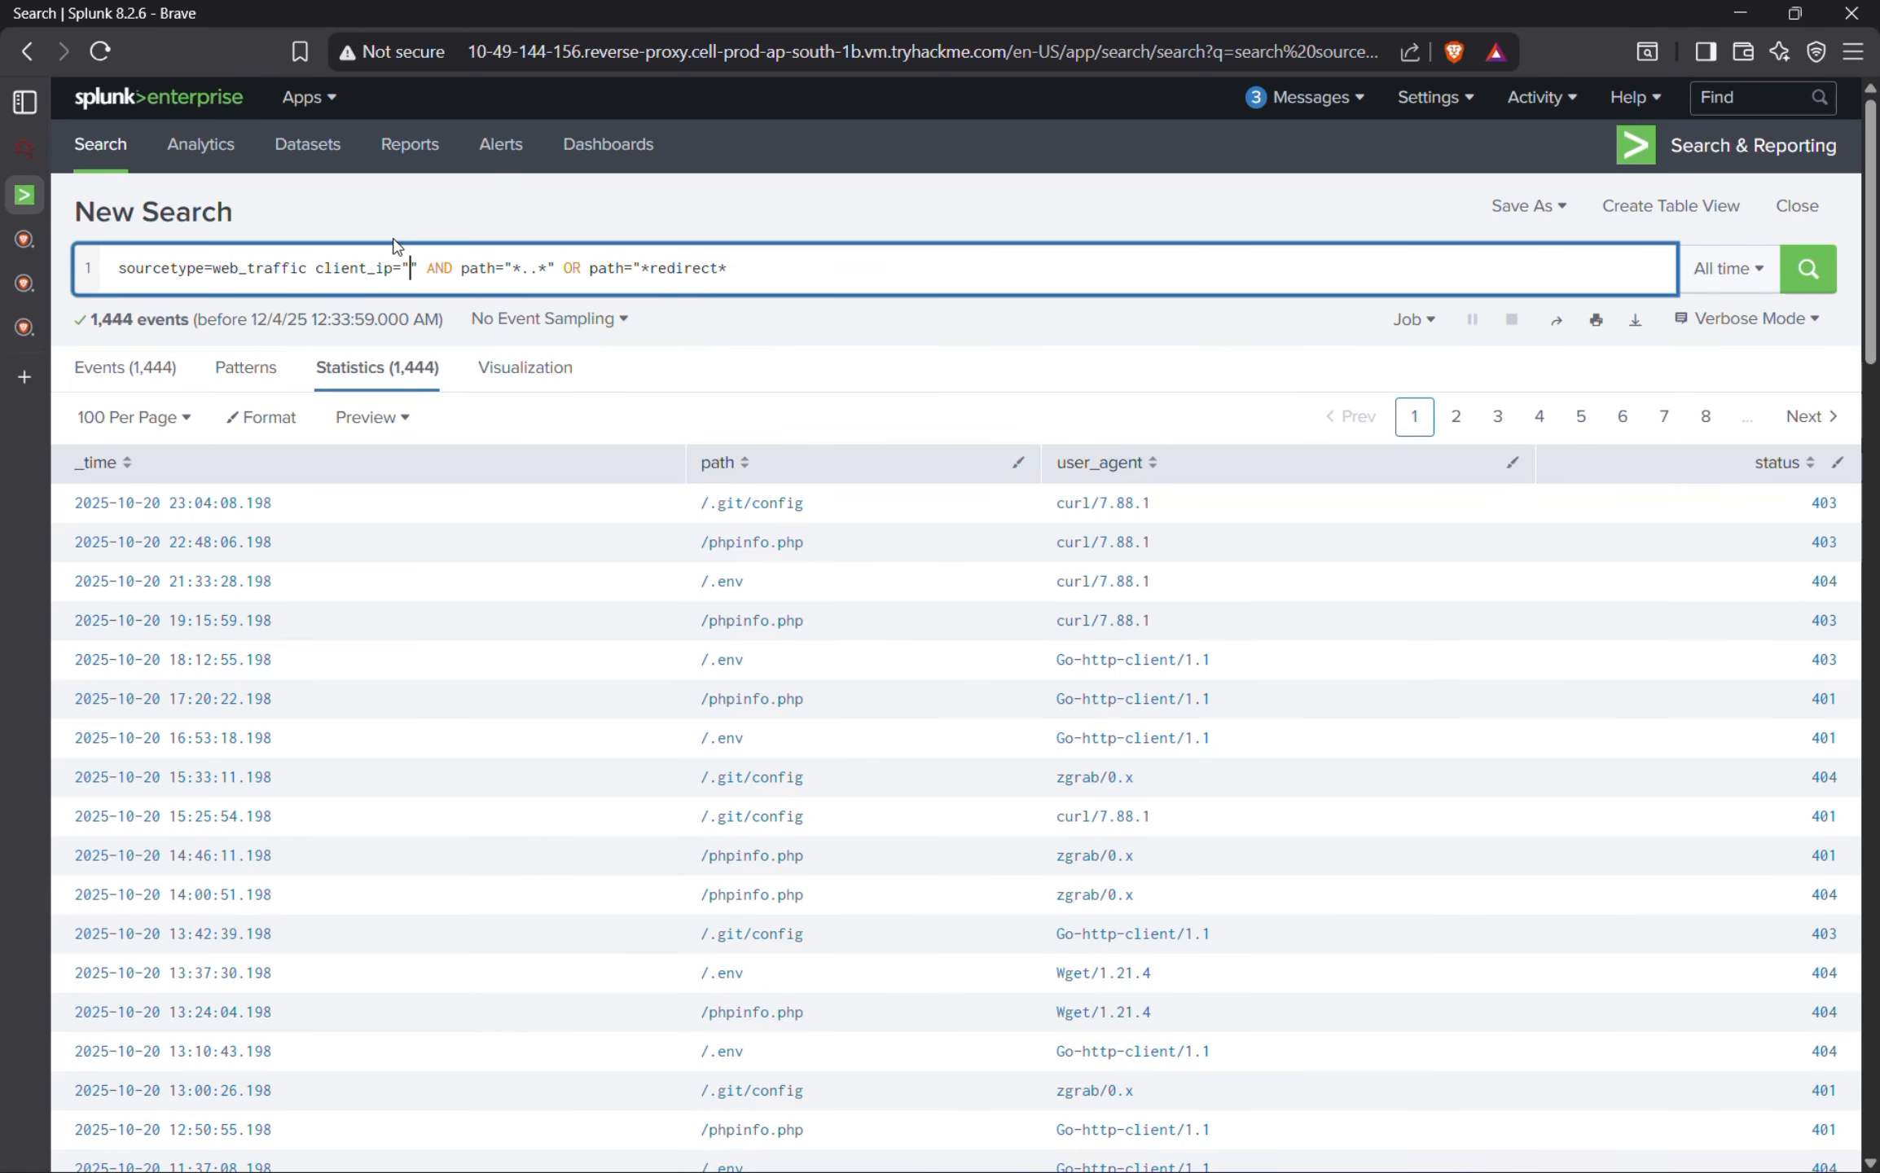
pyautogui.click(1005, 1152)
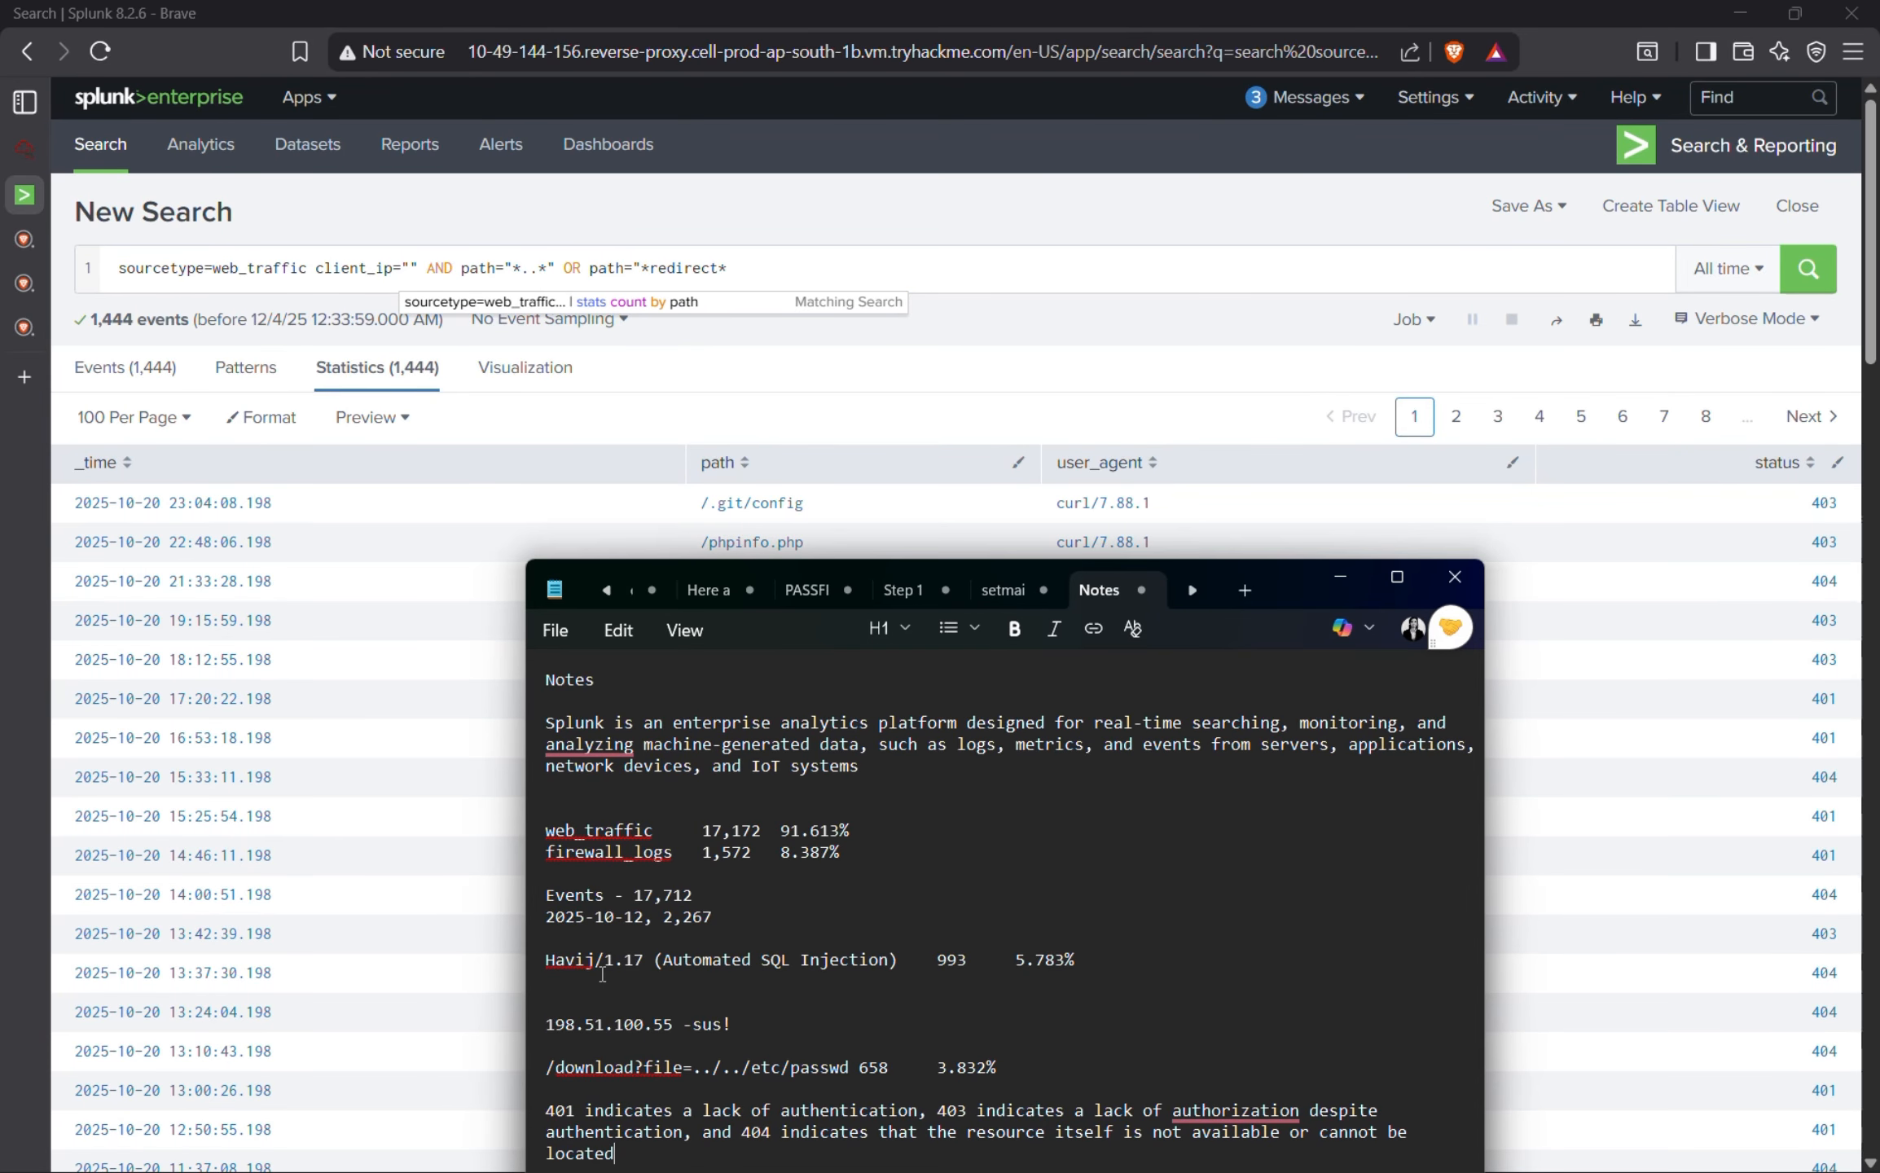
pyautogui.moveTo(673, 1024); pyautogui.dragTo(531, 1020)
pyautogui.hotkey('ctrl', 'c')
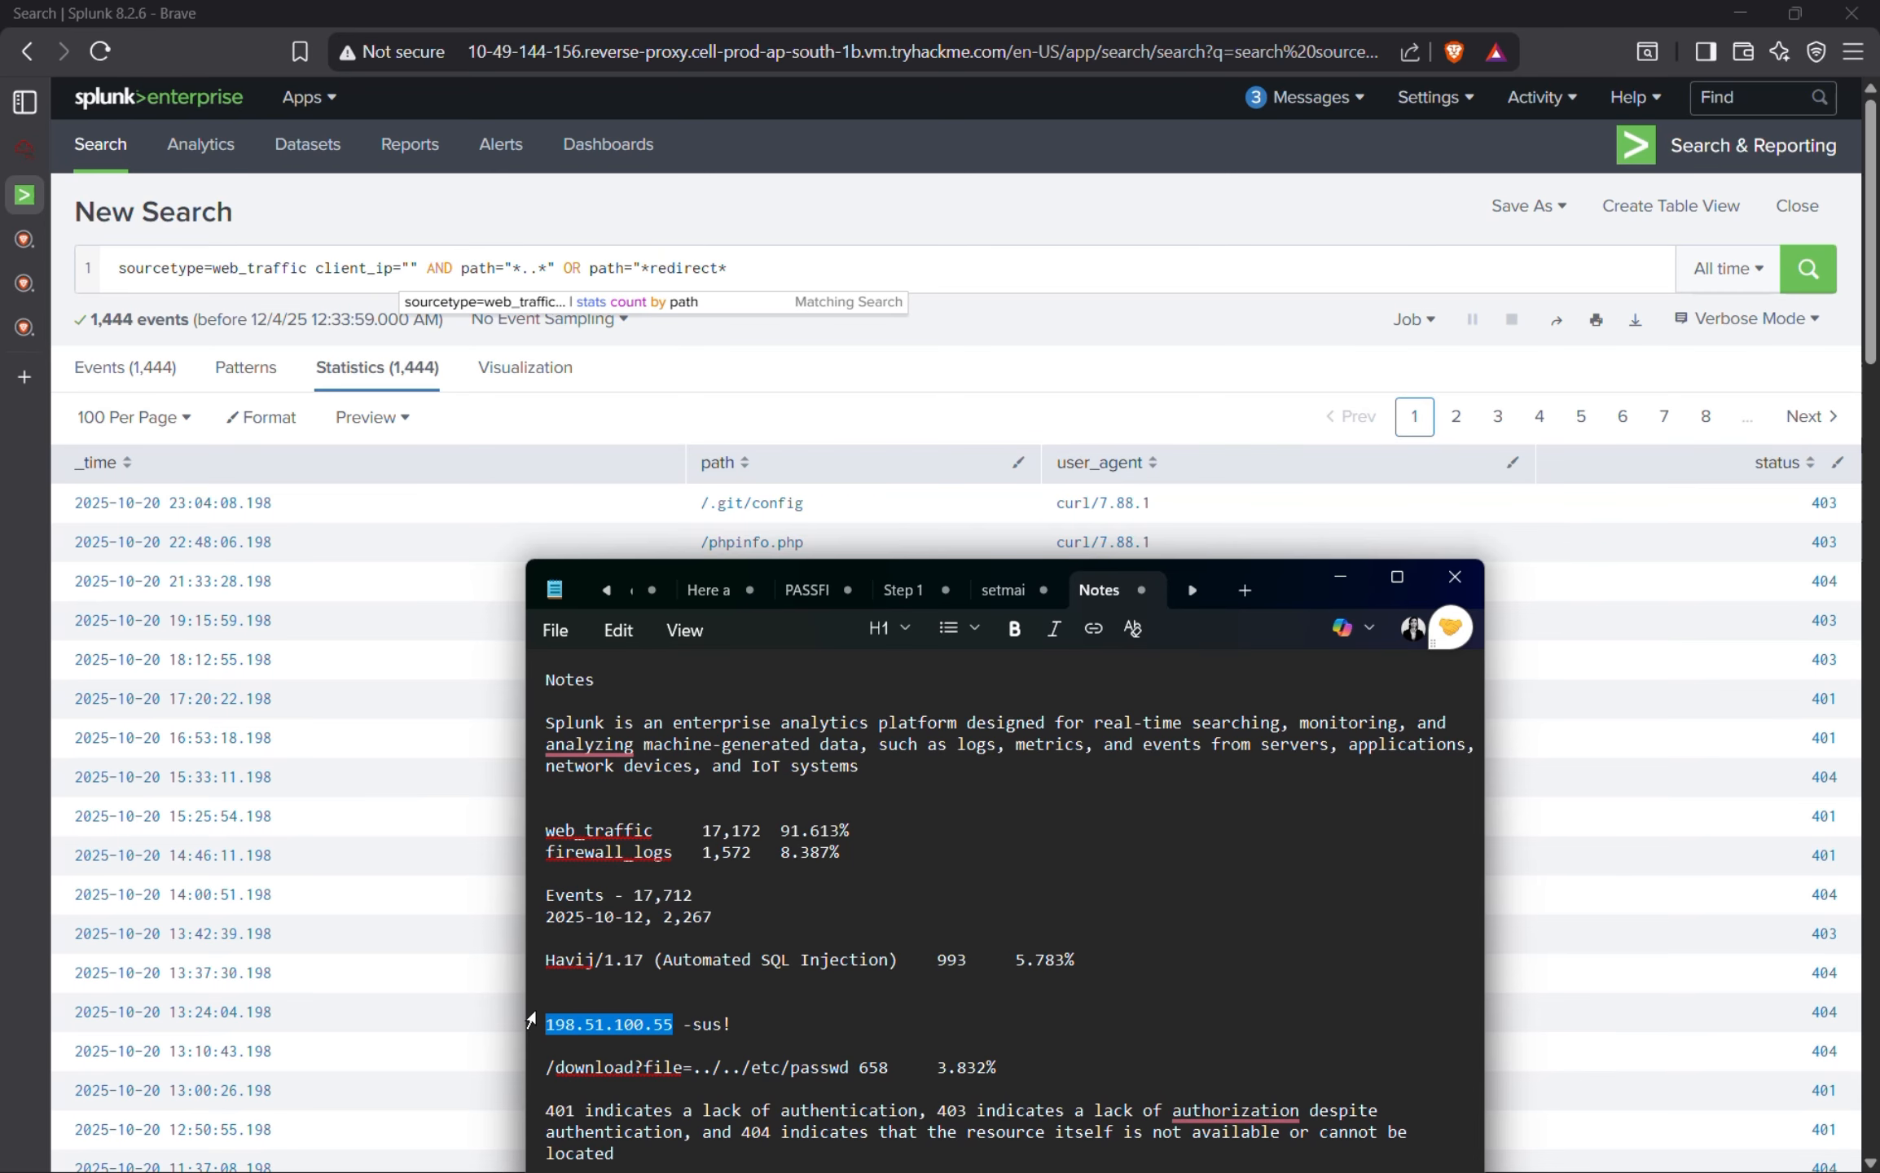
pyautogui.click(1339, 576)
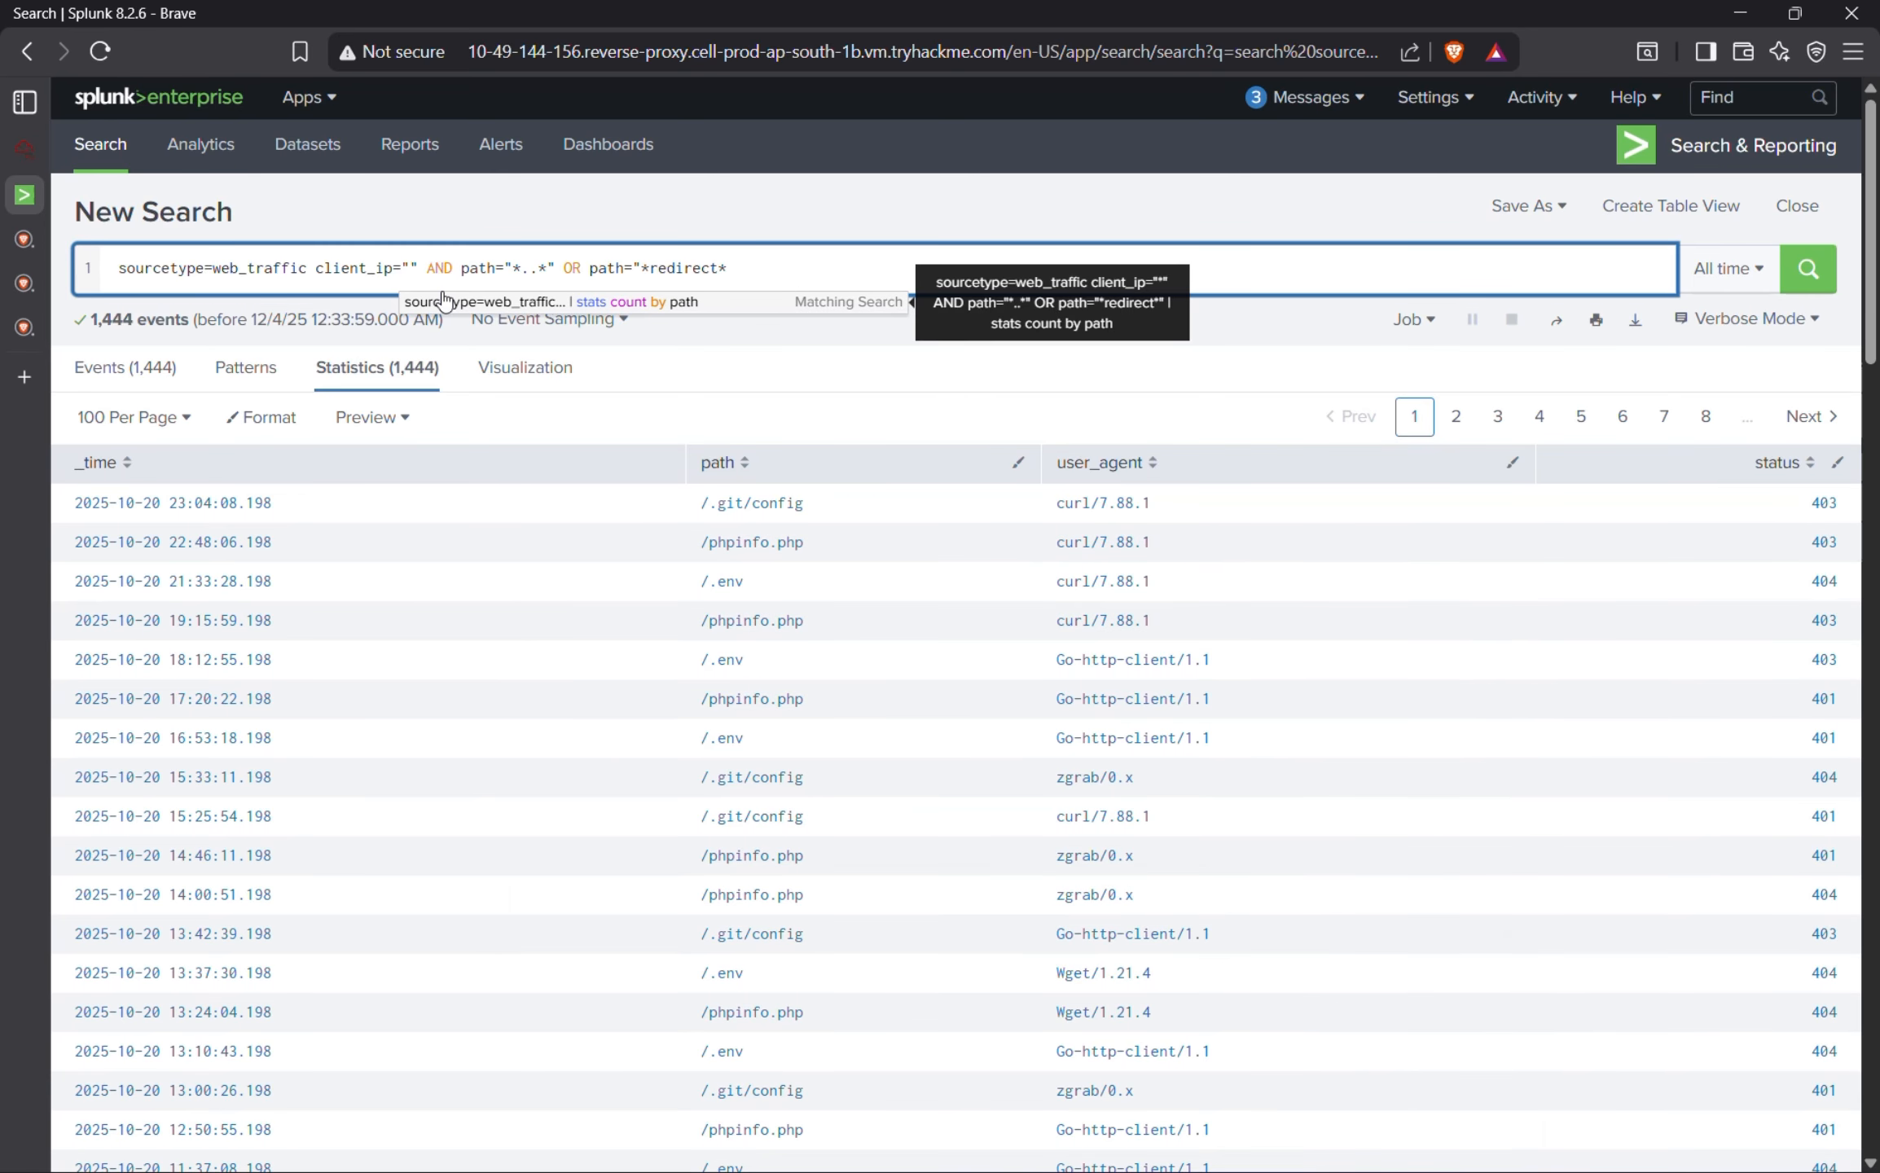
pyautogui.hotkey('ctrl', 'v')
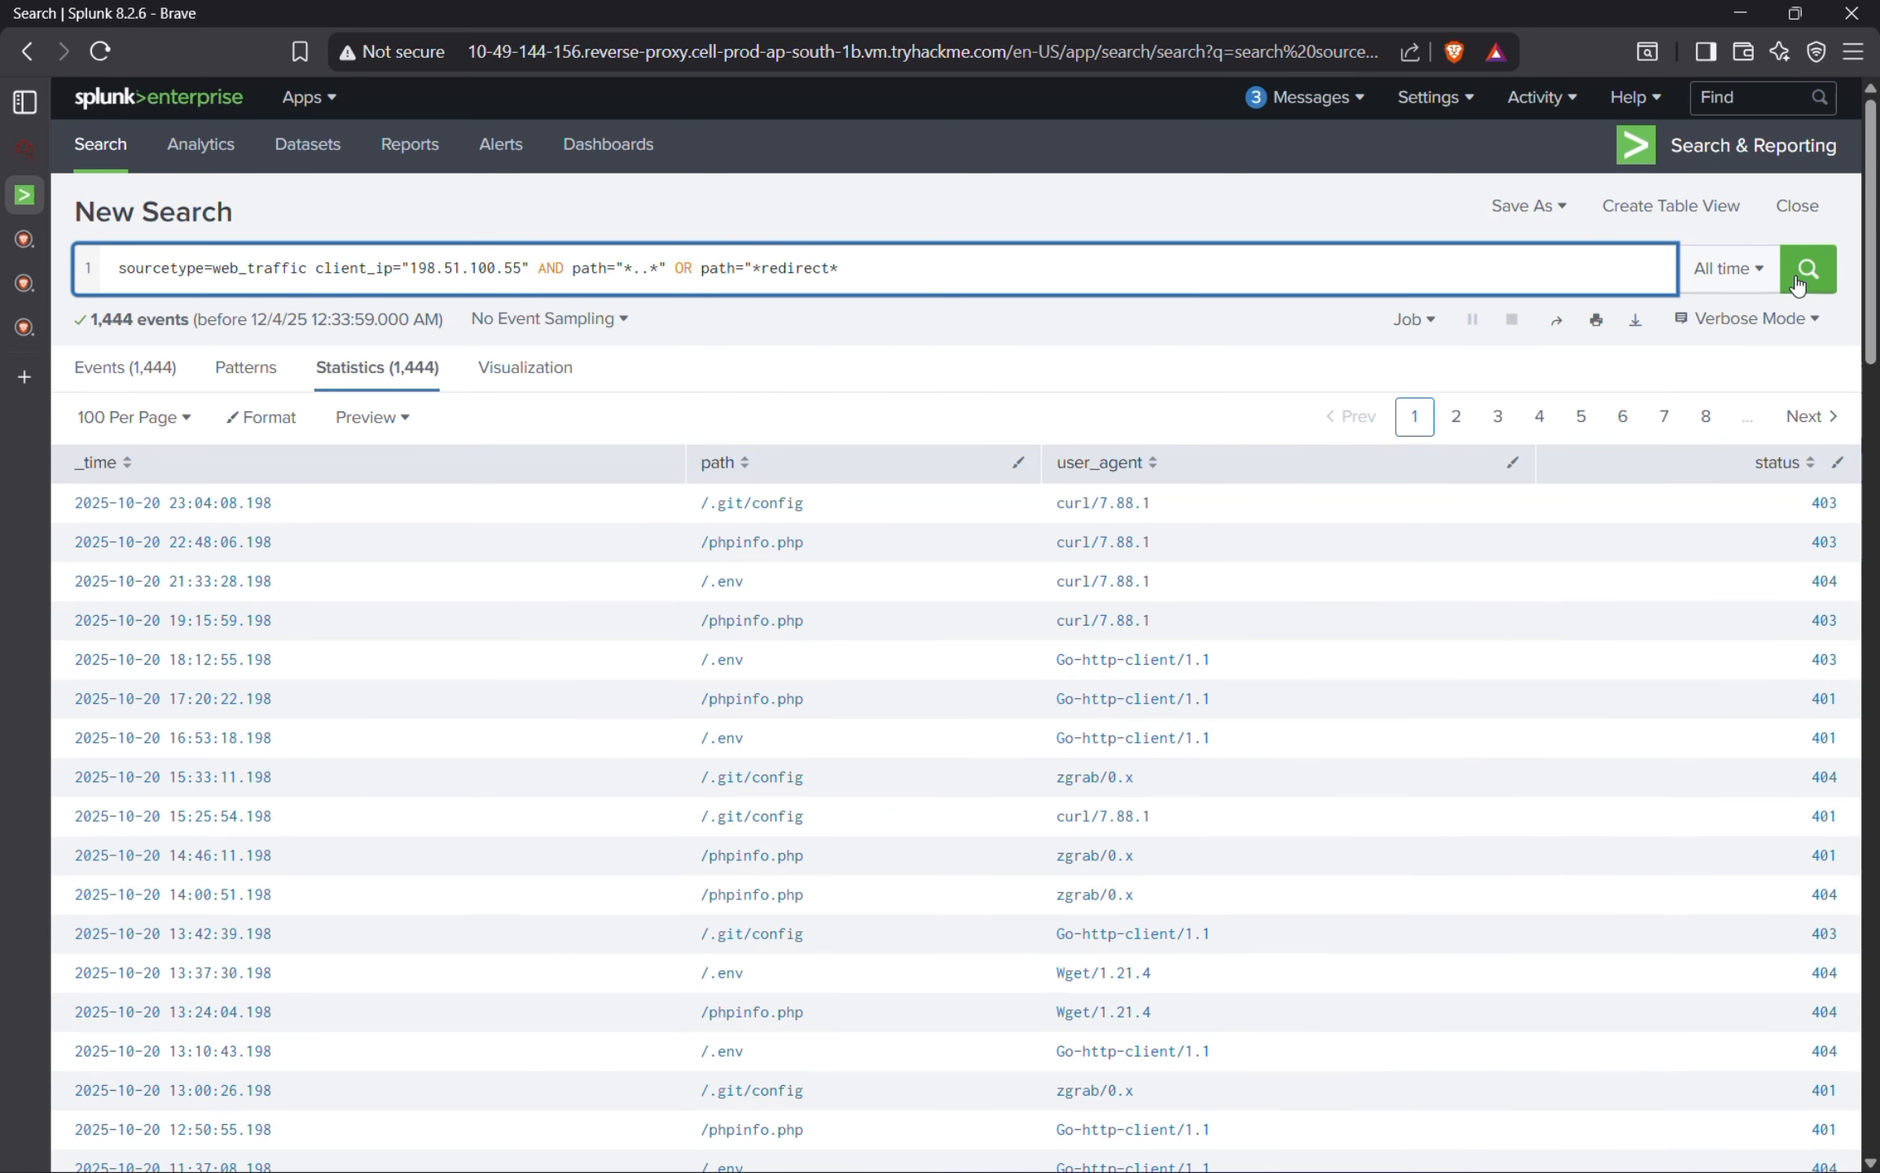
pyautogui.click(1801, 281)
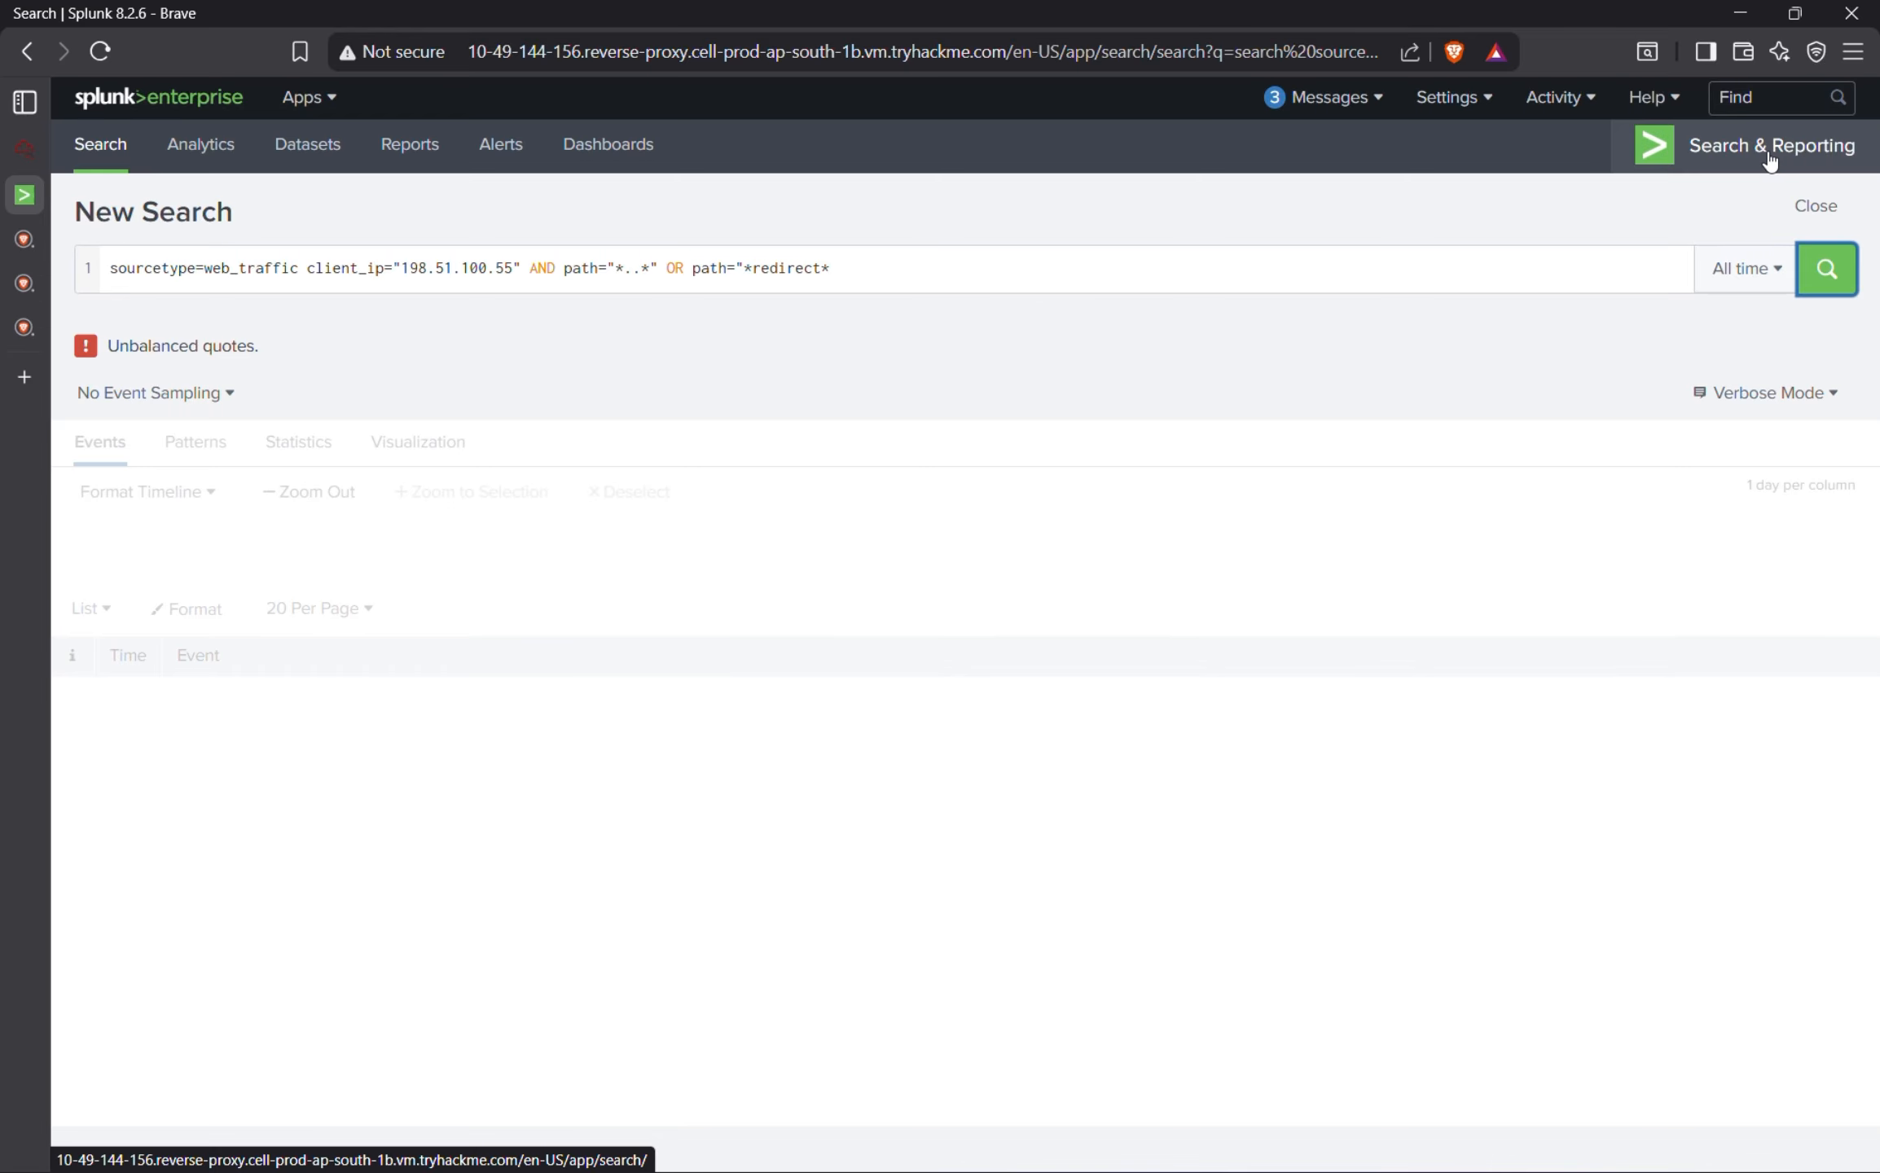
# Check the query against the TryHackMe page, add the missing closing quote after *redirect*, rerun the search and look through the events.
pyautogui.click(52, 150)
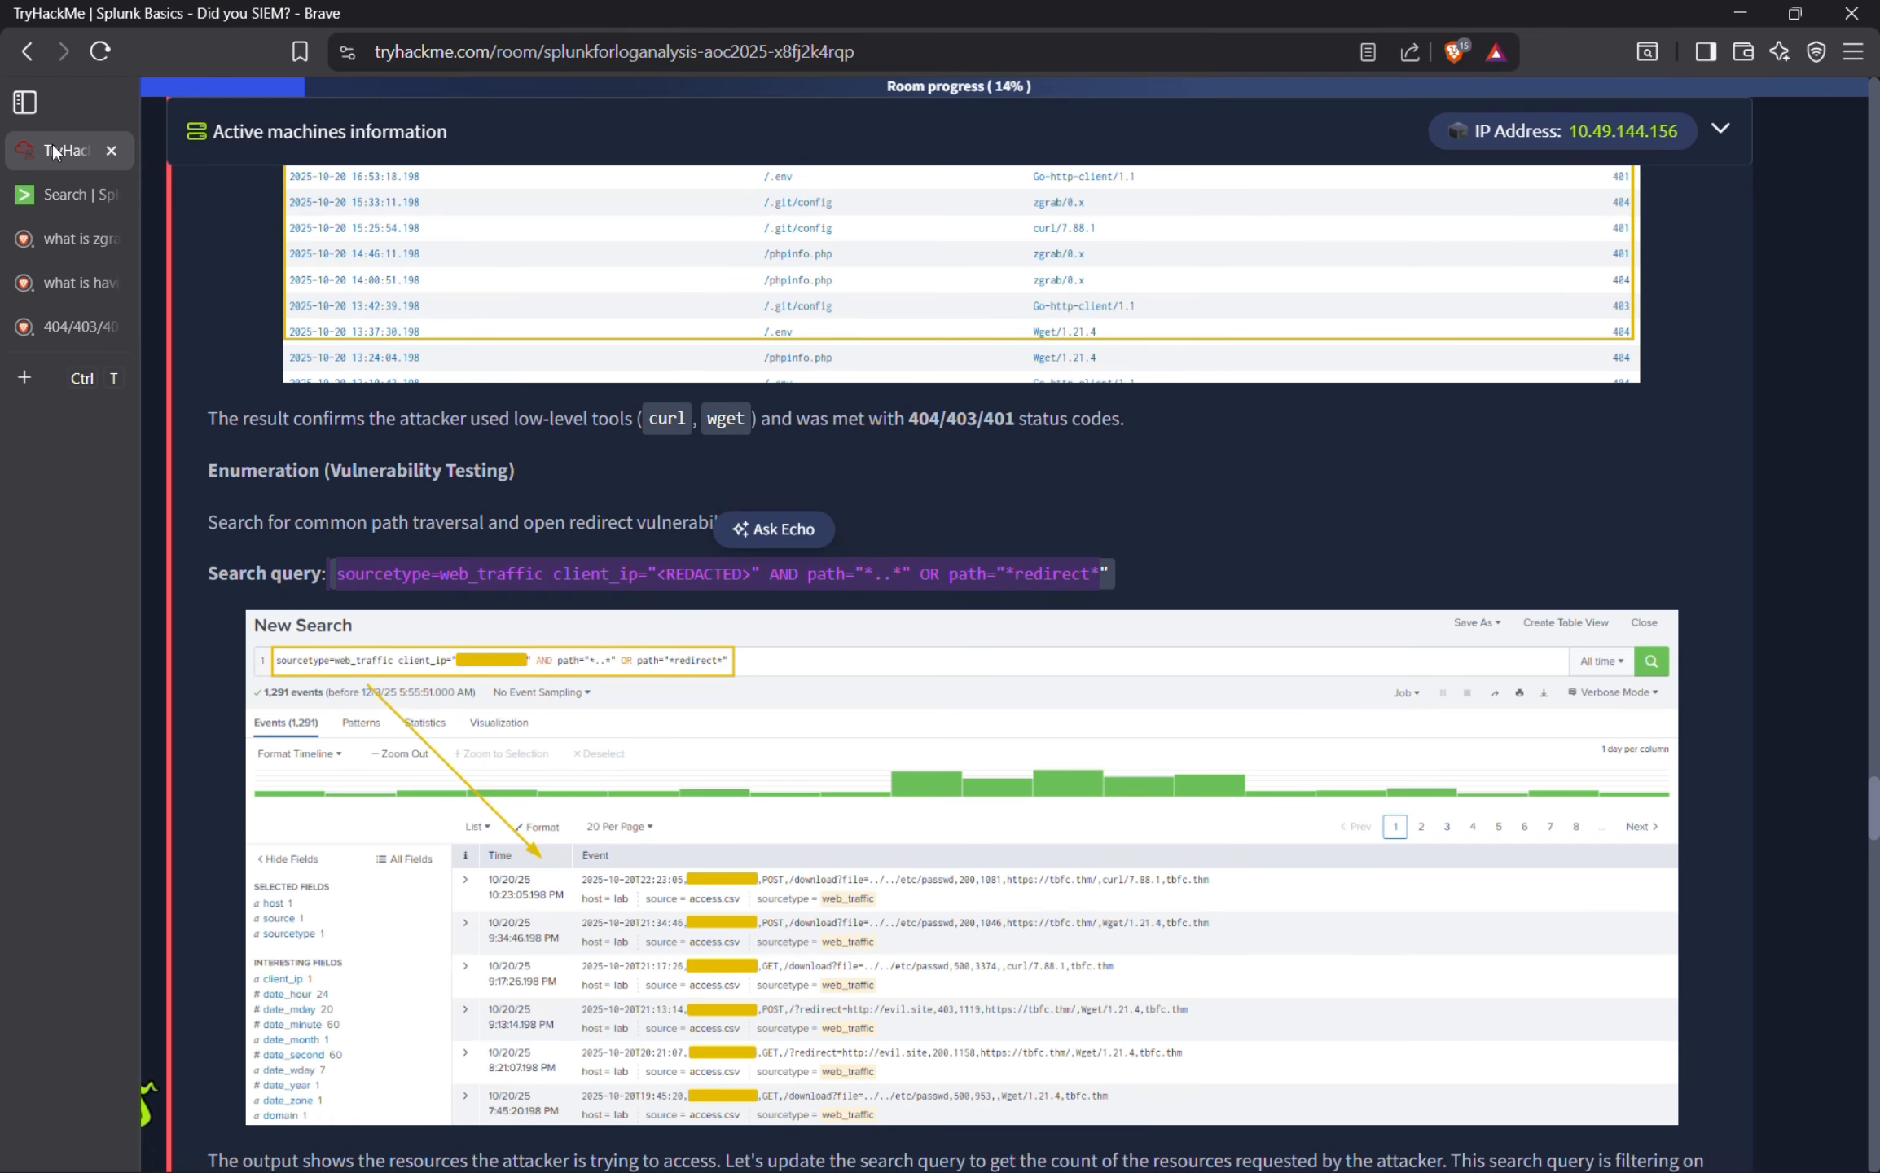
pyautogui.click(59, 200)
pyautogui.moveTo(11, 205)
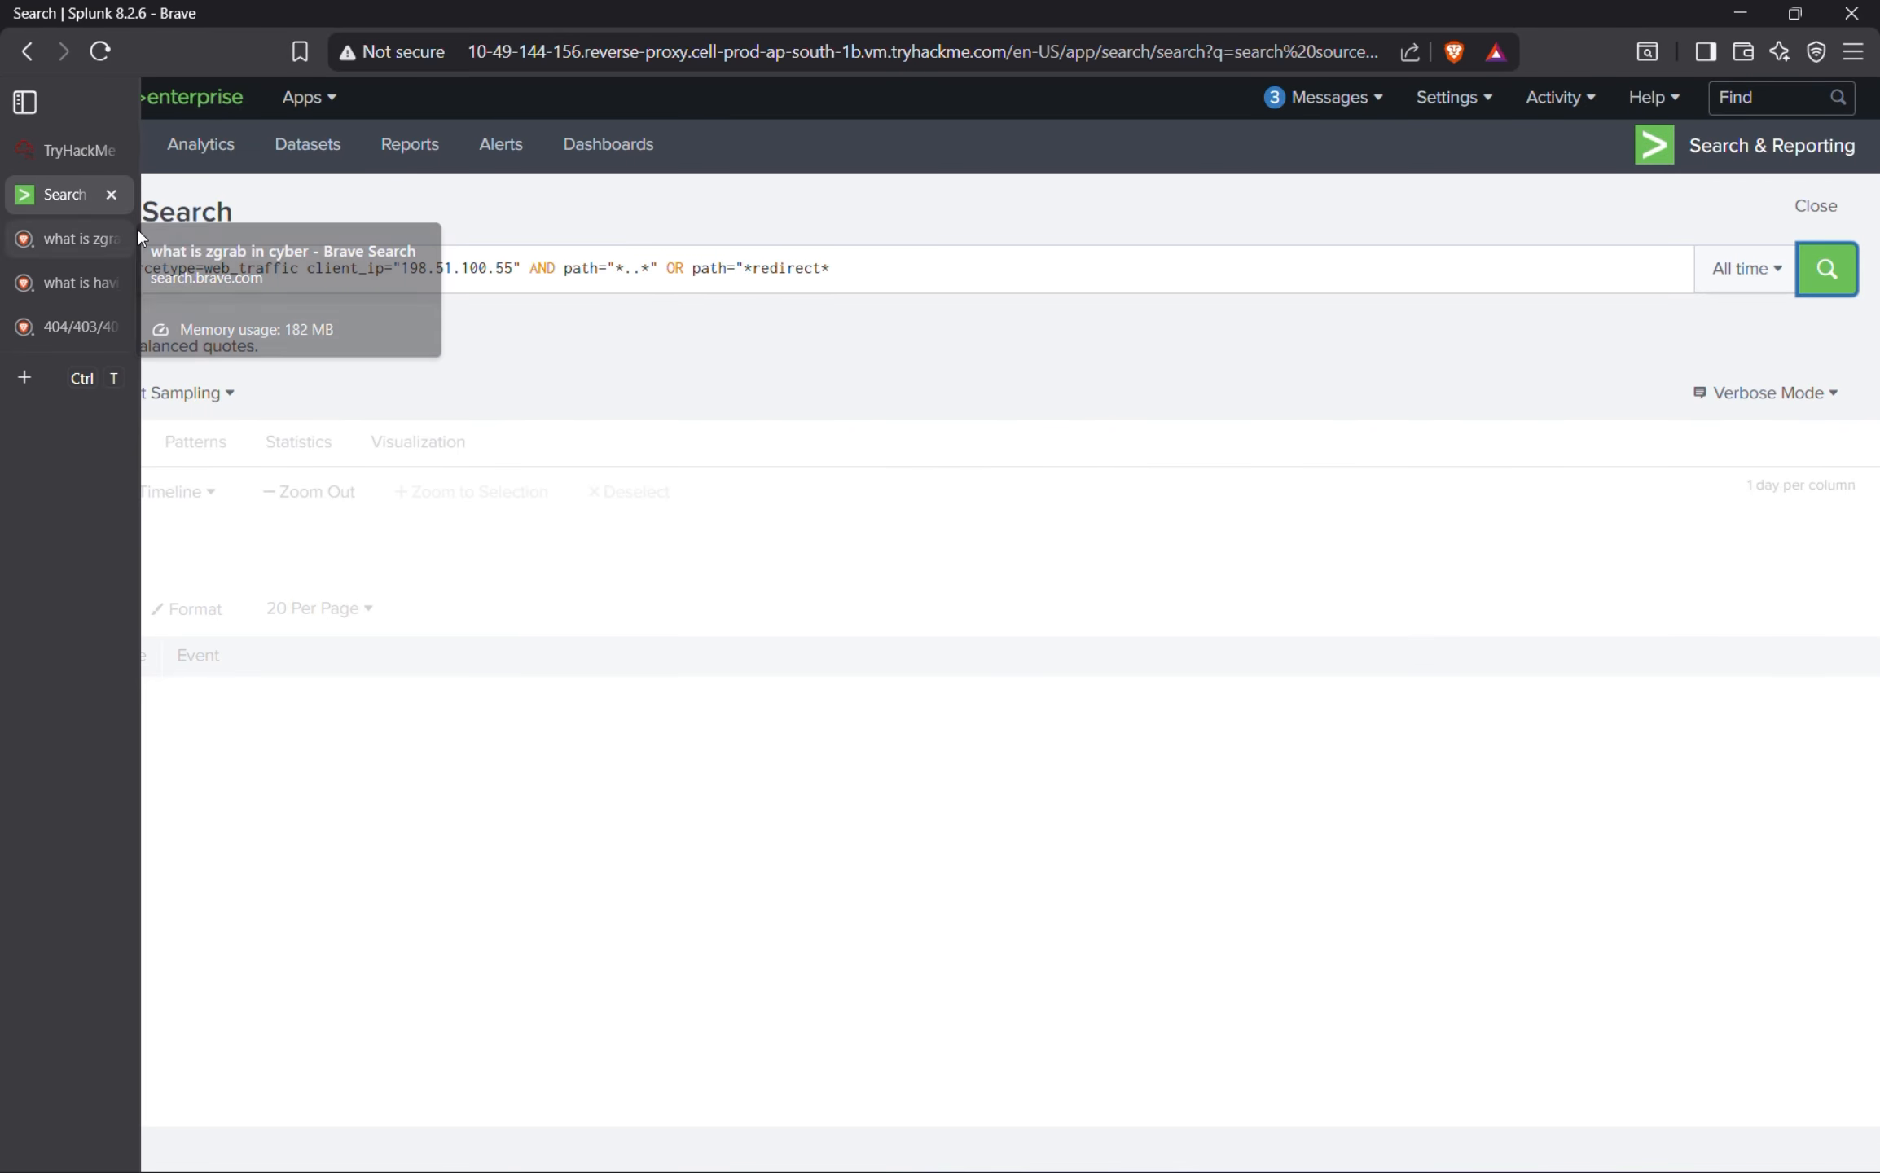
pyautogui.click(815, 271)
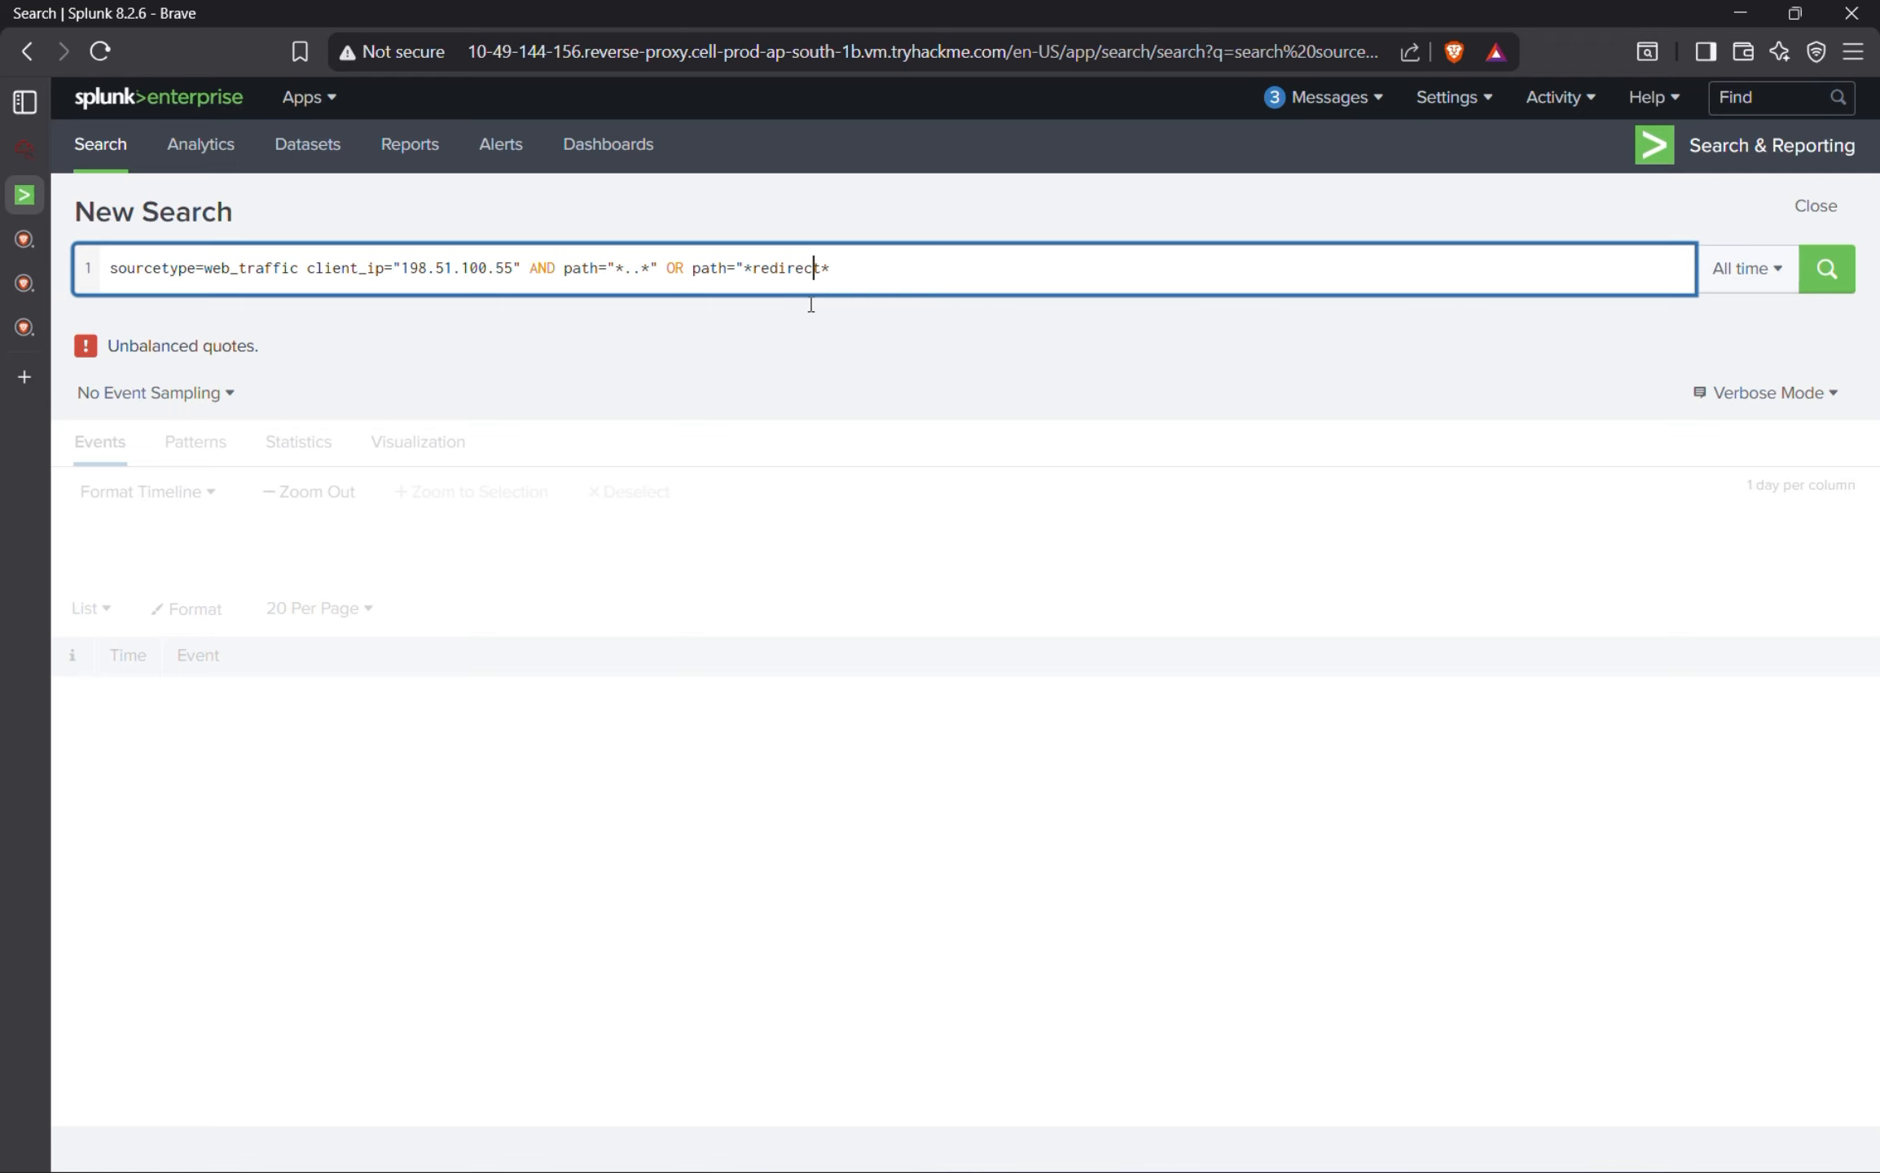
pyautogui.click(835, 274)
pyautogui.write('"')
pyautogui.click(1826, 281)
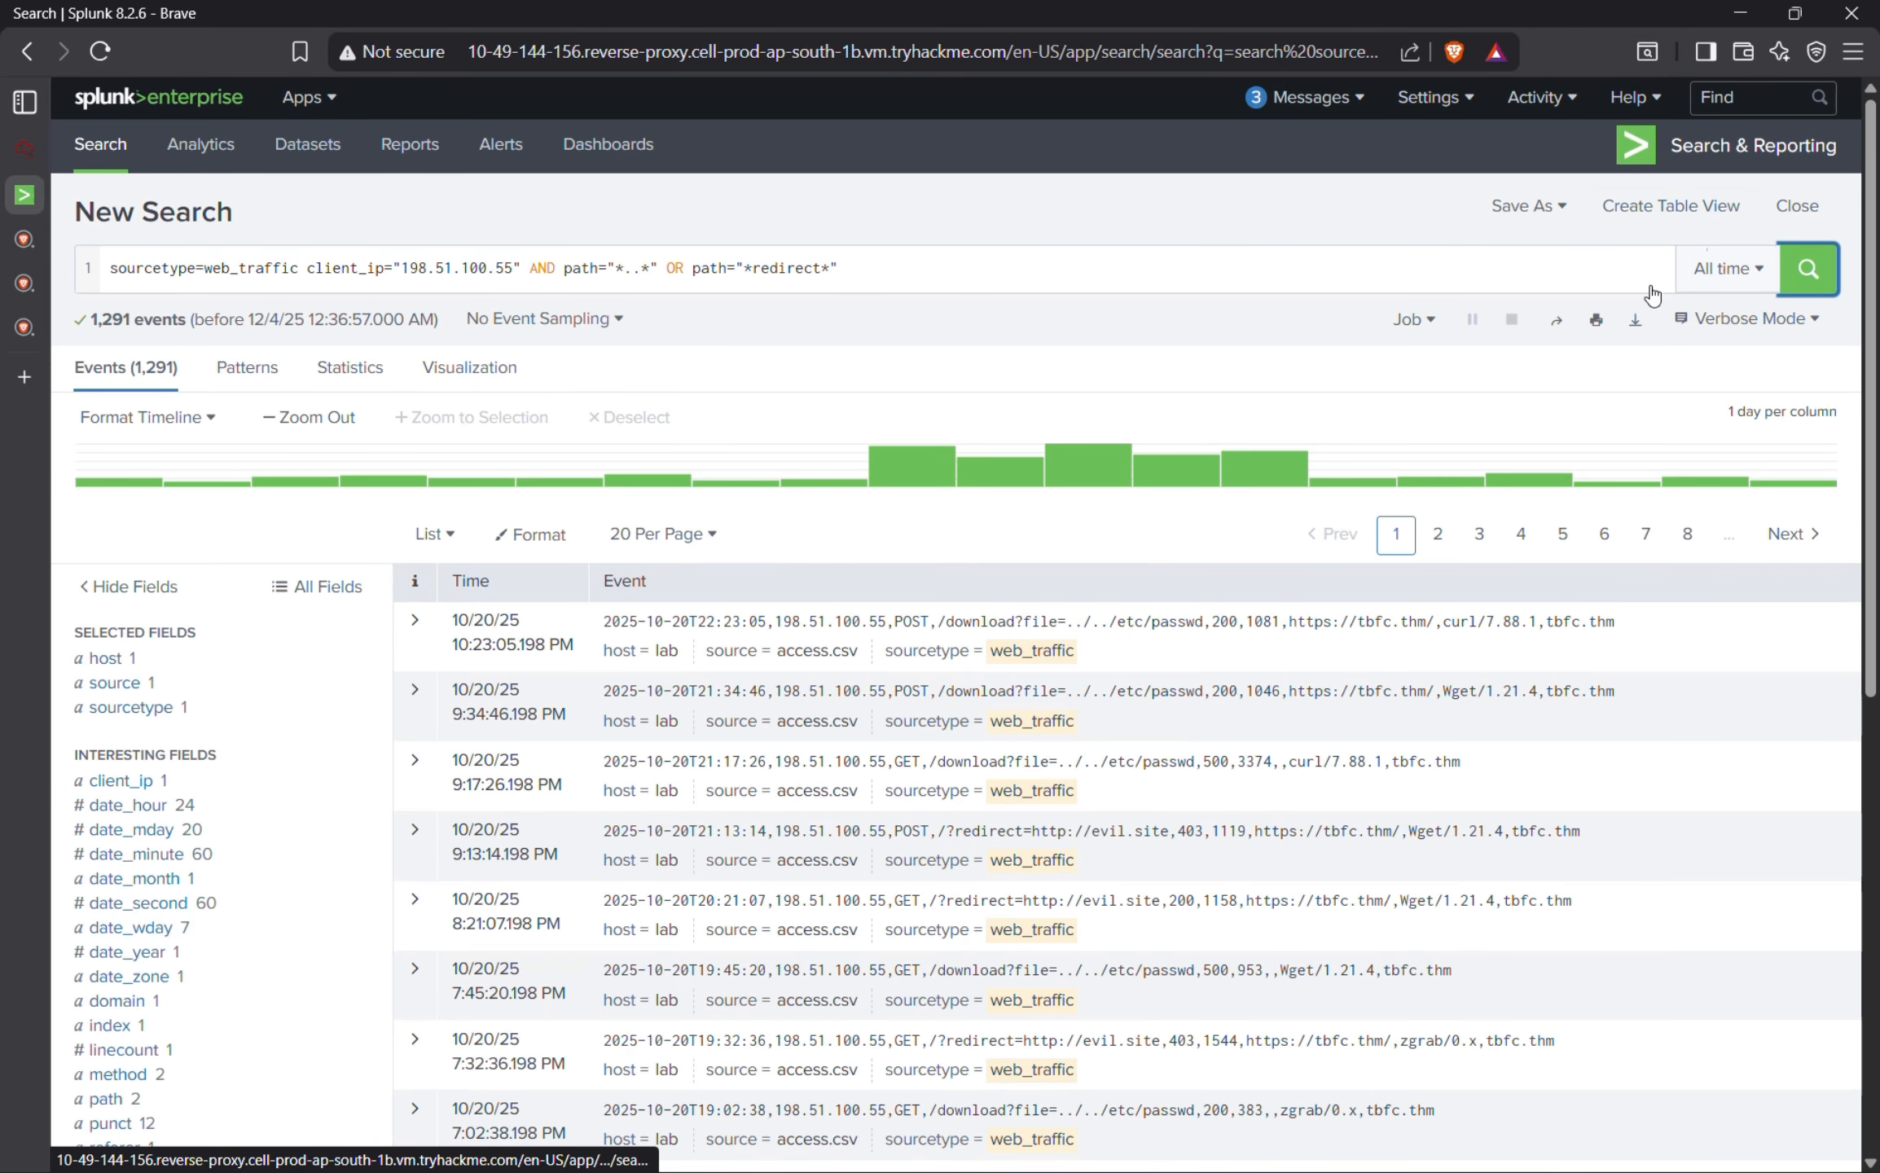
pyautogui.scroll(-5, 271, 847)
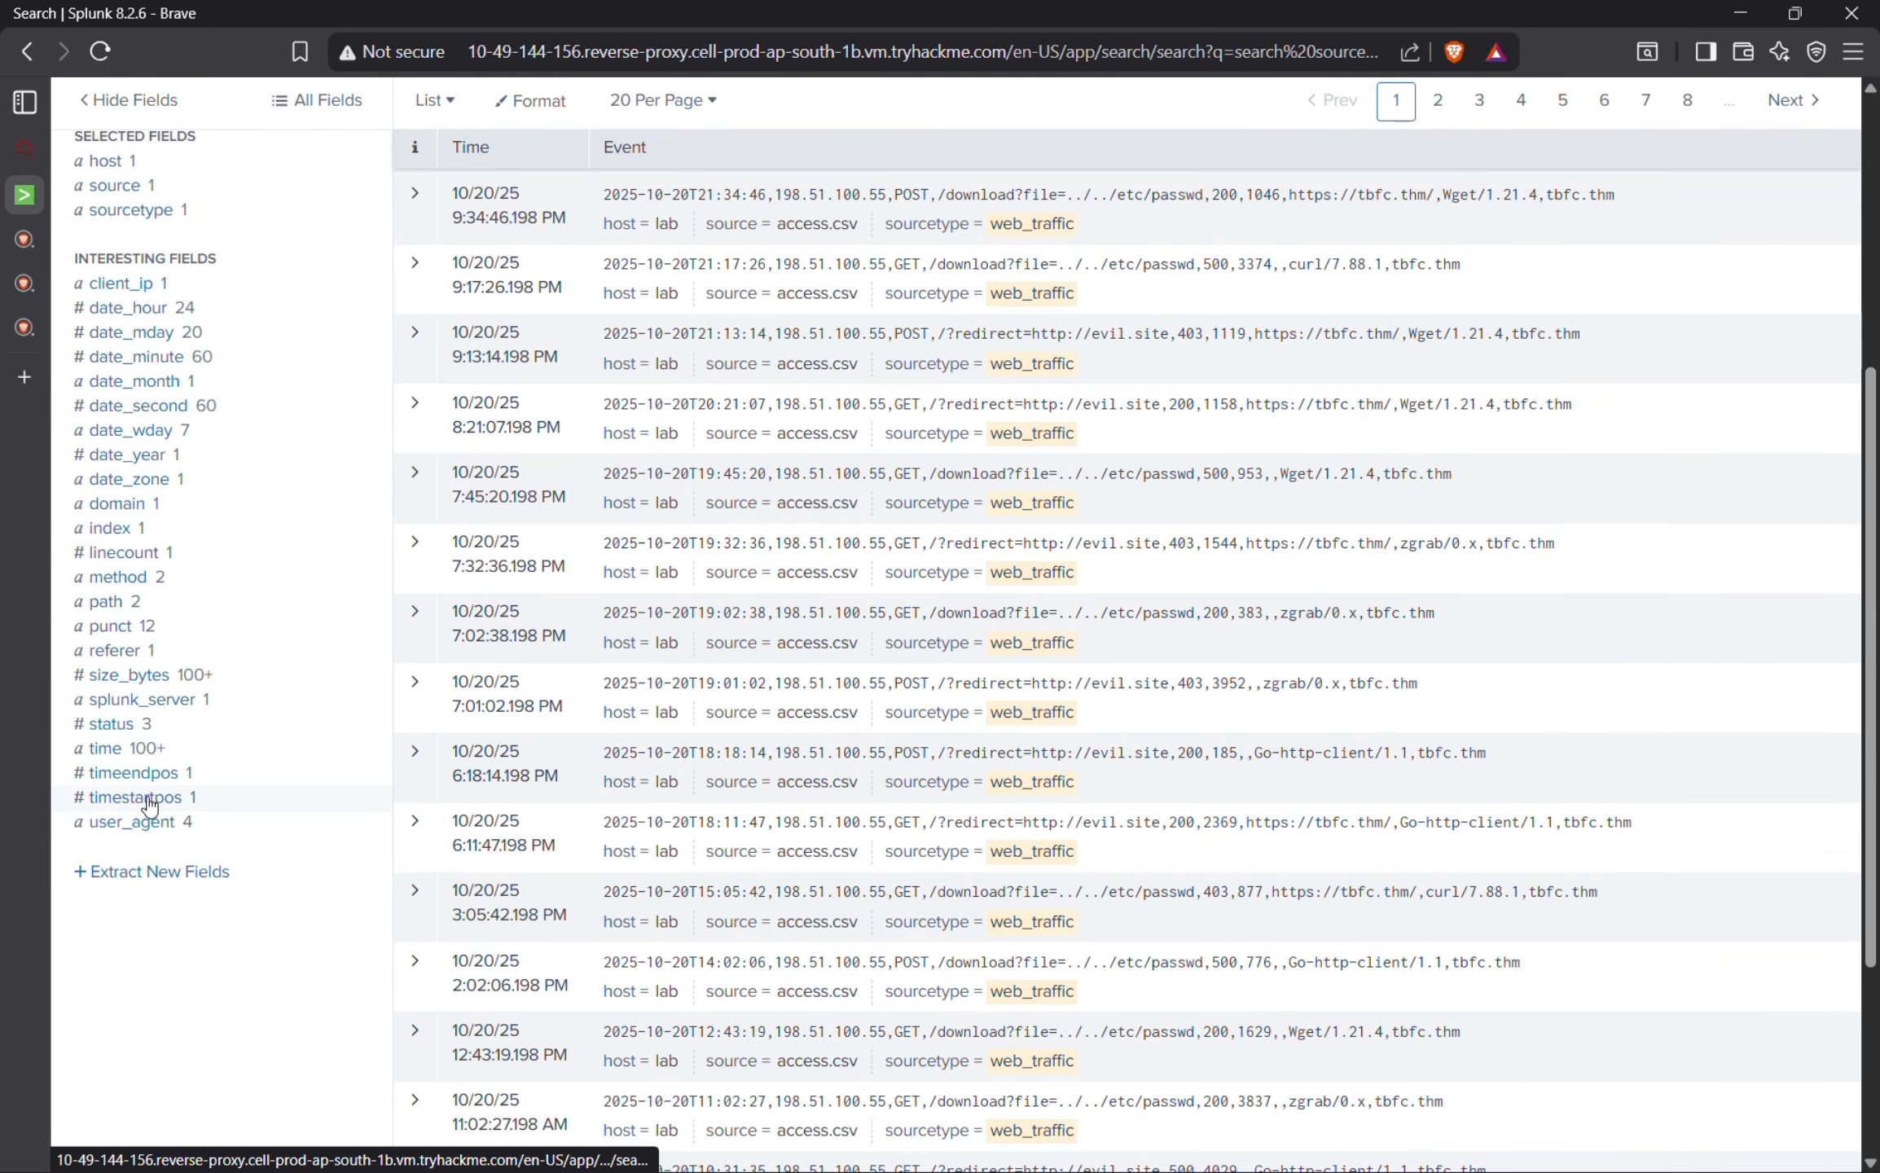
# Read the TryHackMe explanation of path traversal filtering and copy the escaped search query that ends in stats count by path.
pyautogui.moveTo(32, 248)
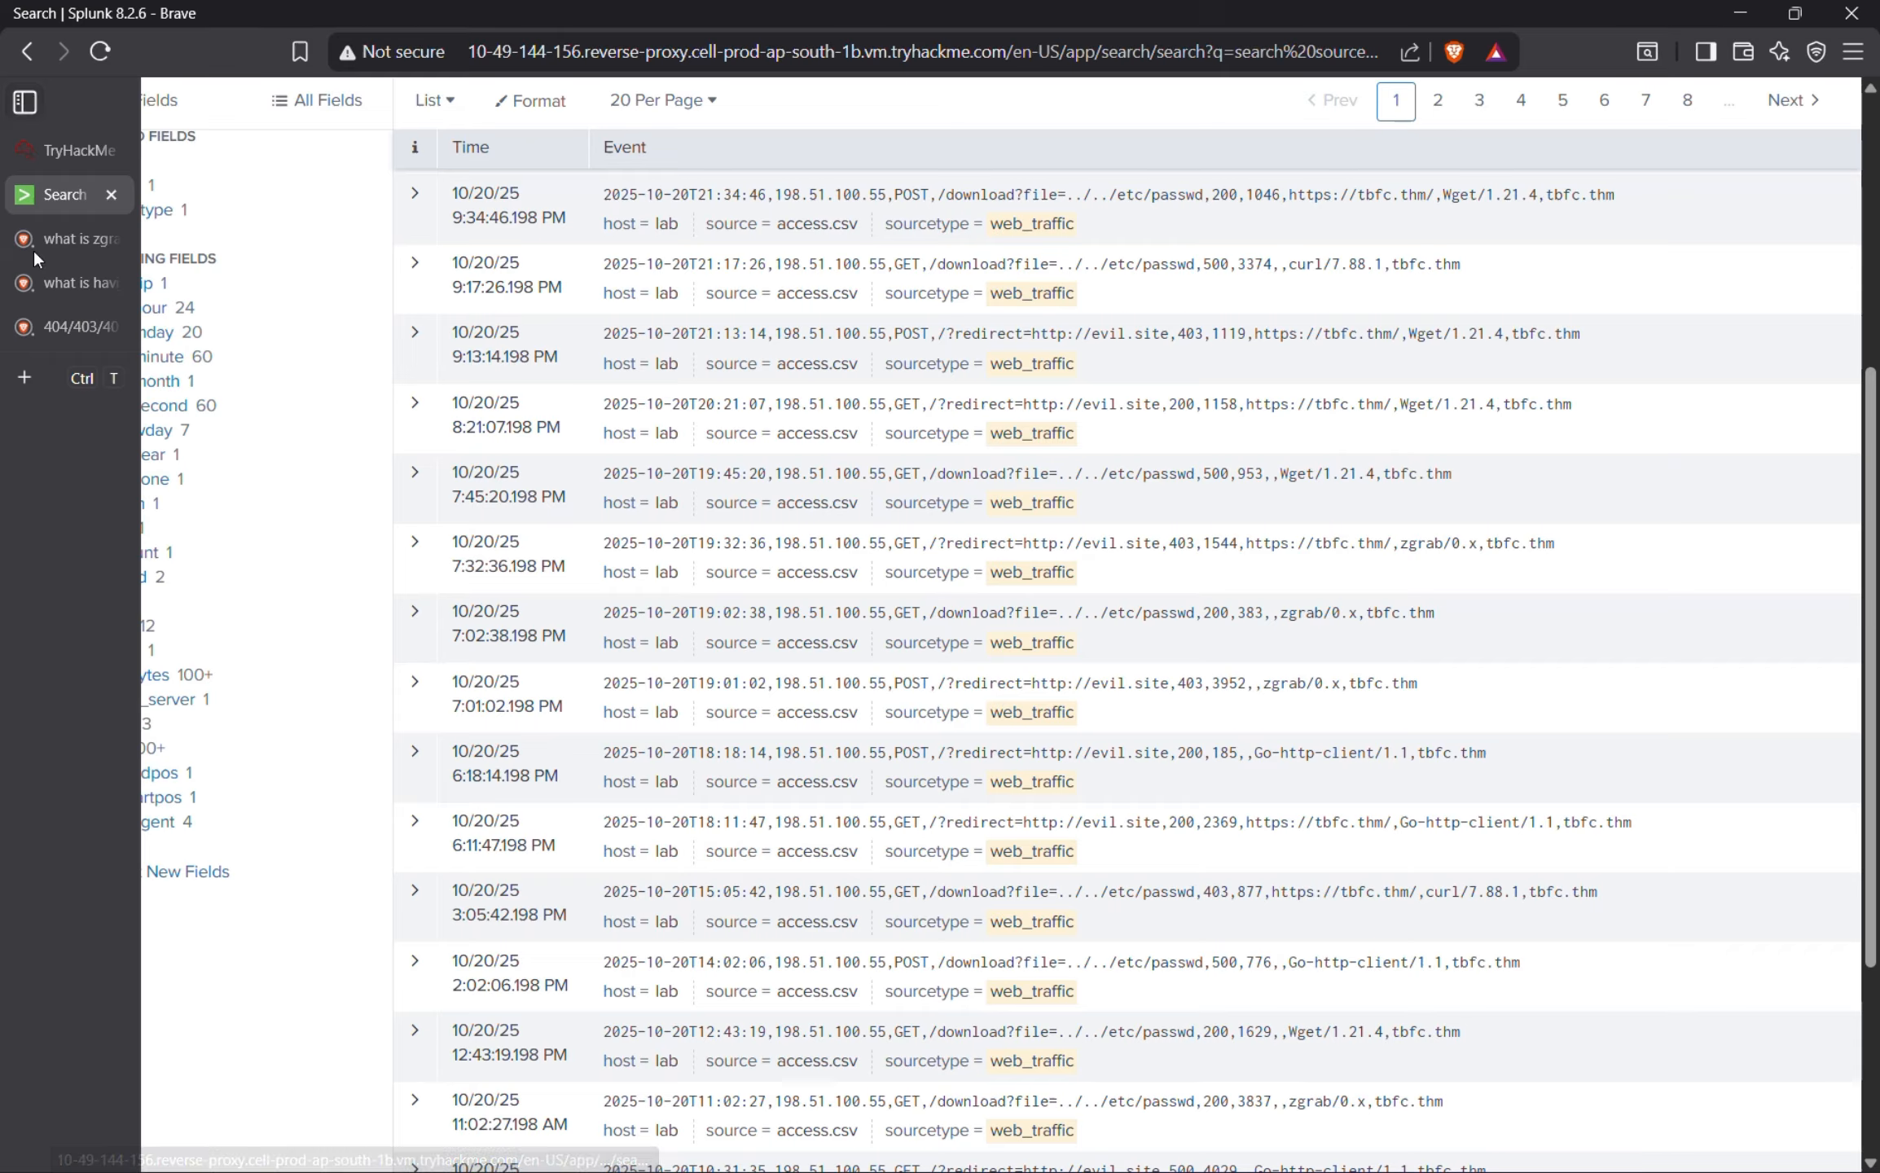
pyautogui.click(71, 150)
pyautogui.scroll(-10, 795, 778)
pyautogui.scroll(7, 796, 770)
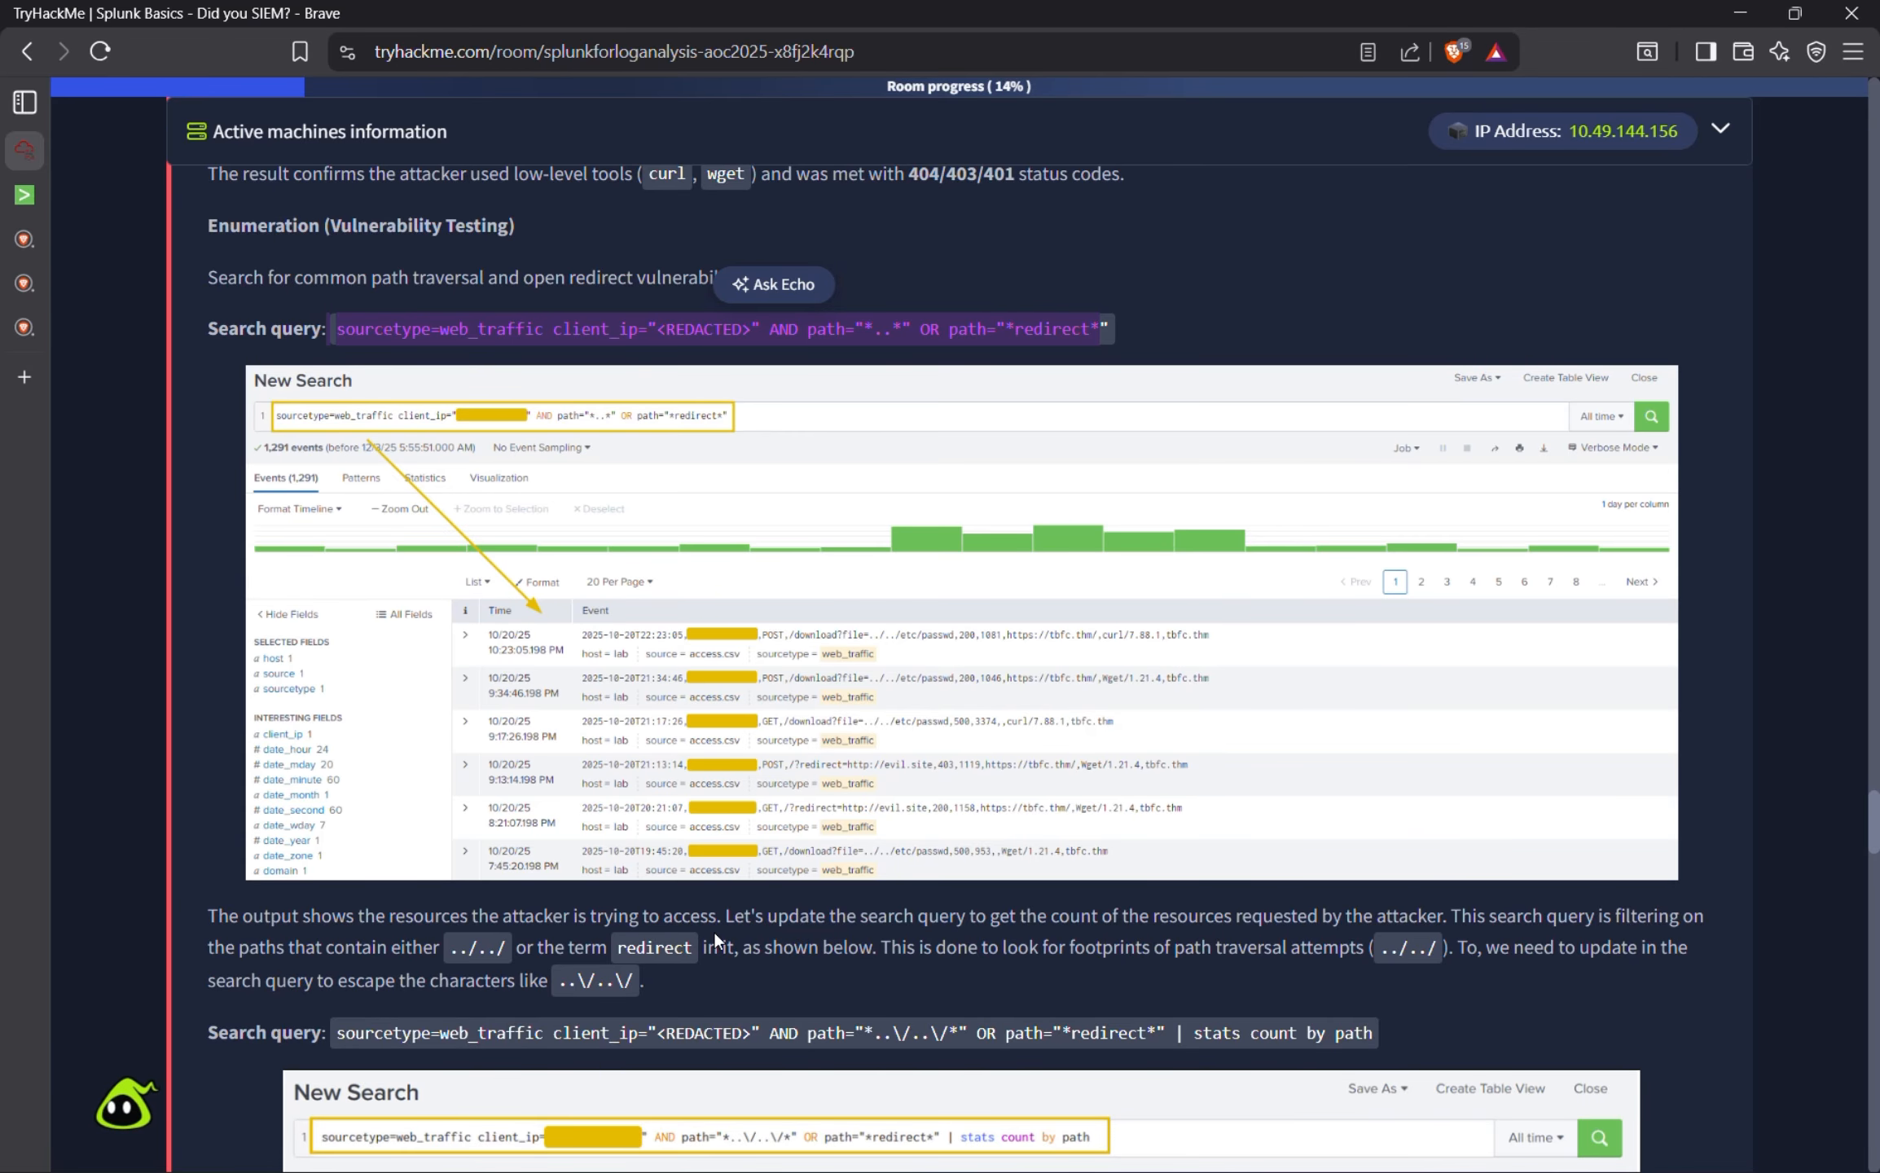
pyautogui.scroll(-2, 816, 936)
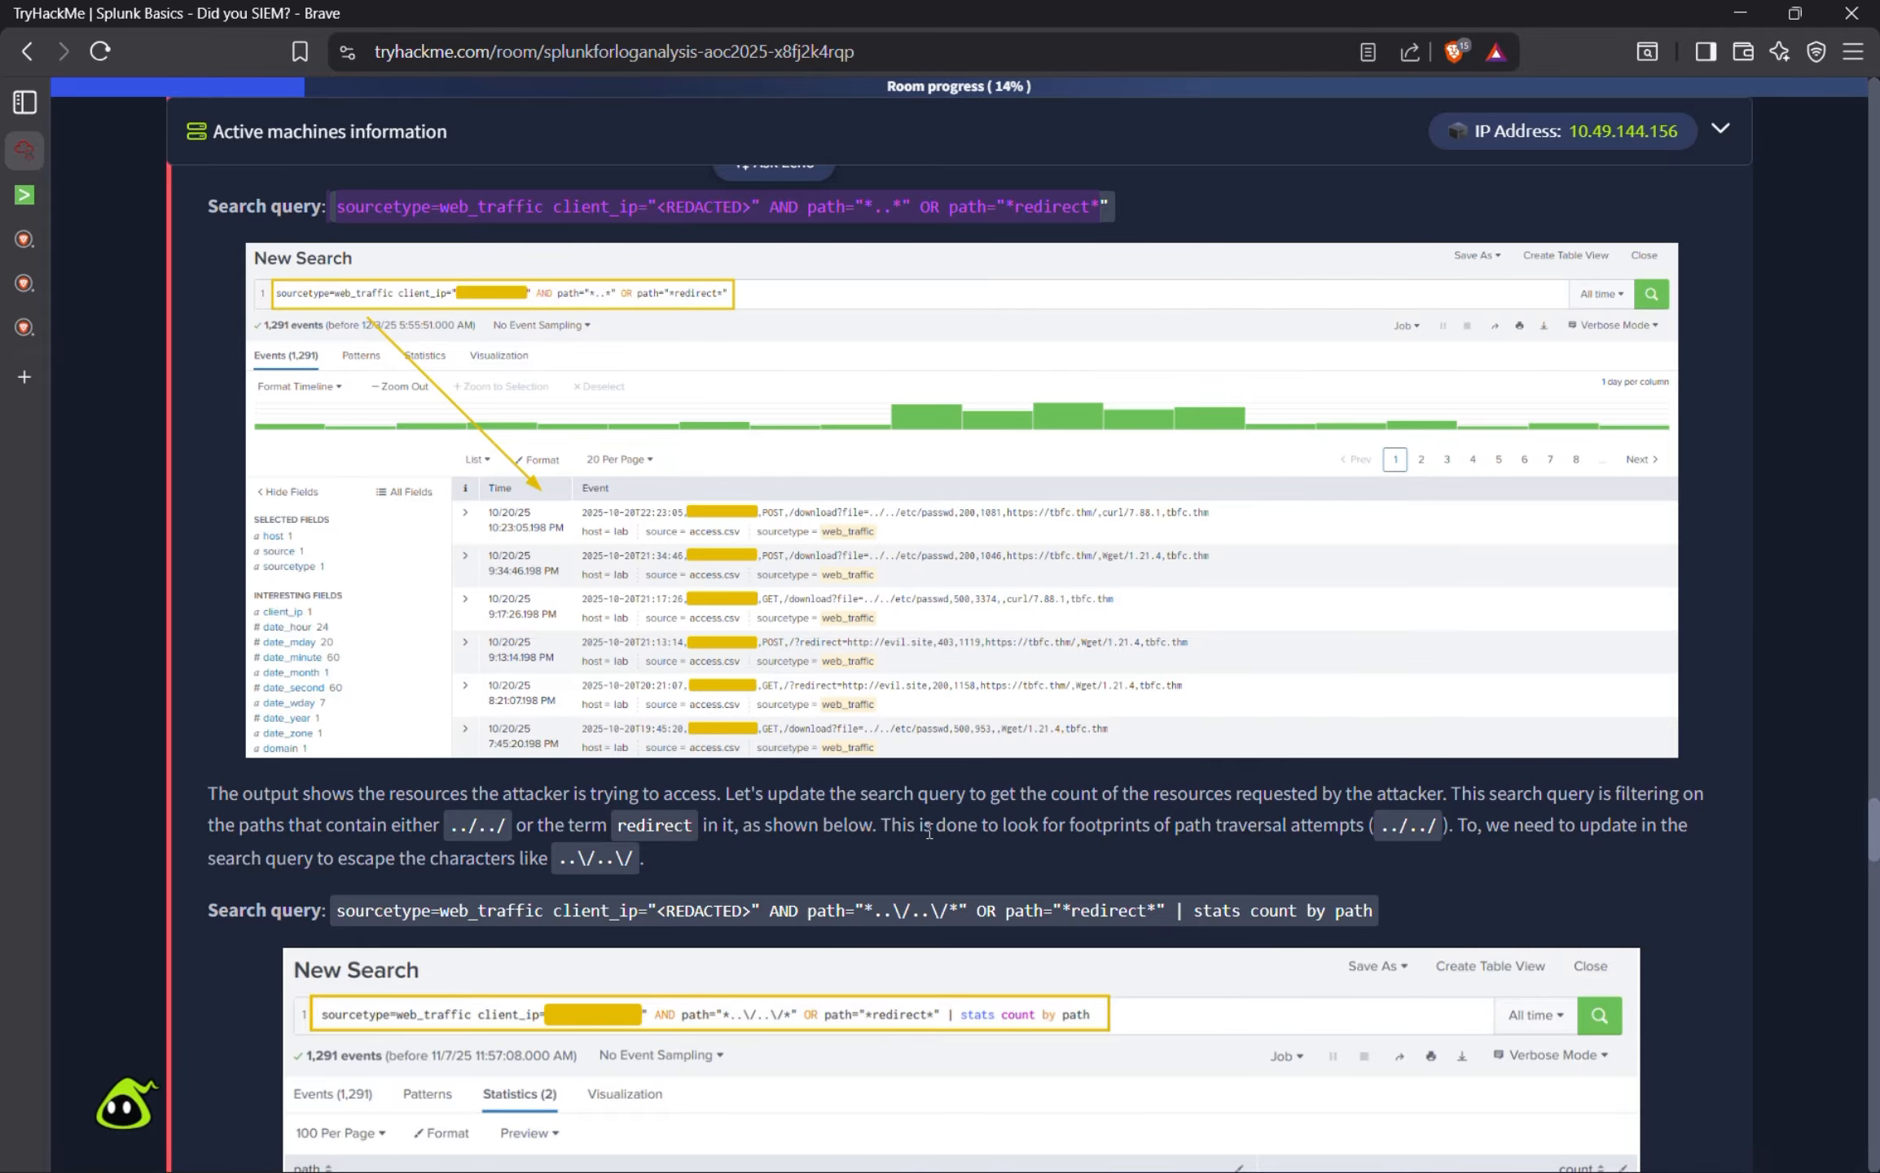
pyautogui.scroll(-1, 985, 831)
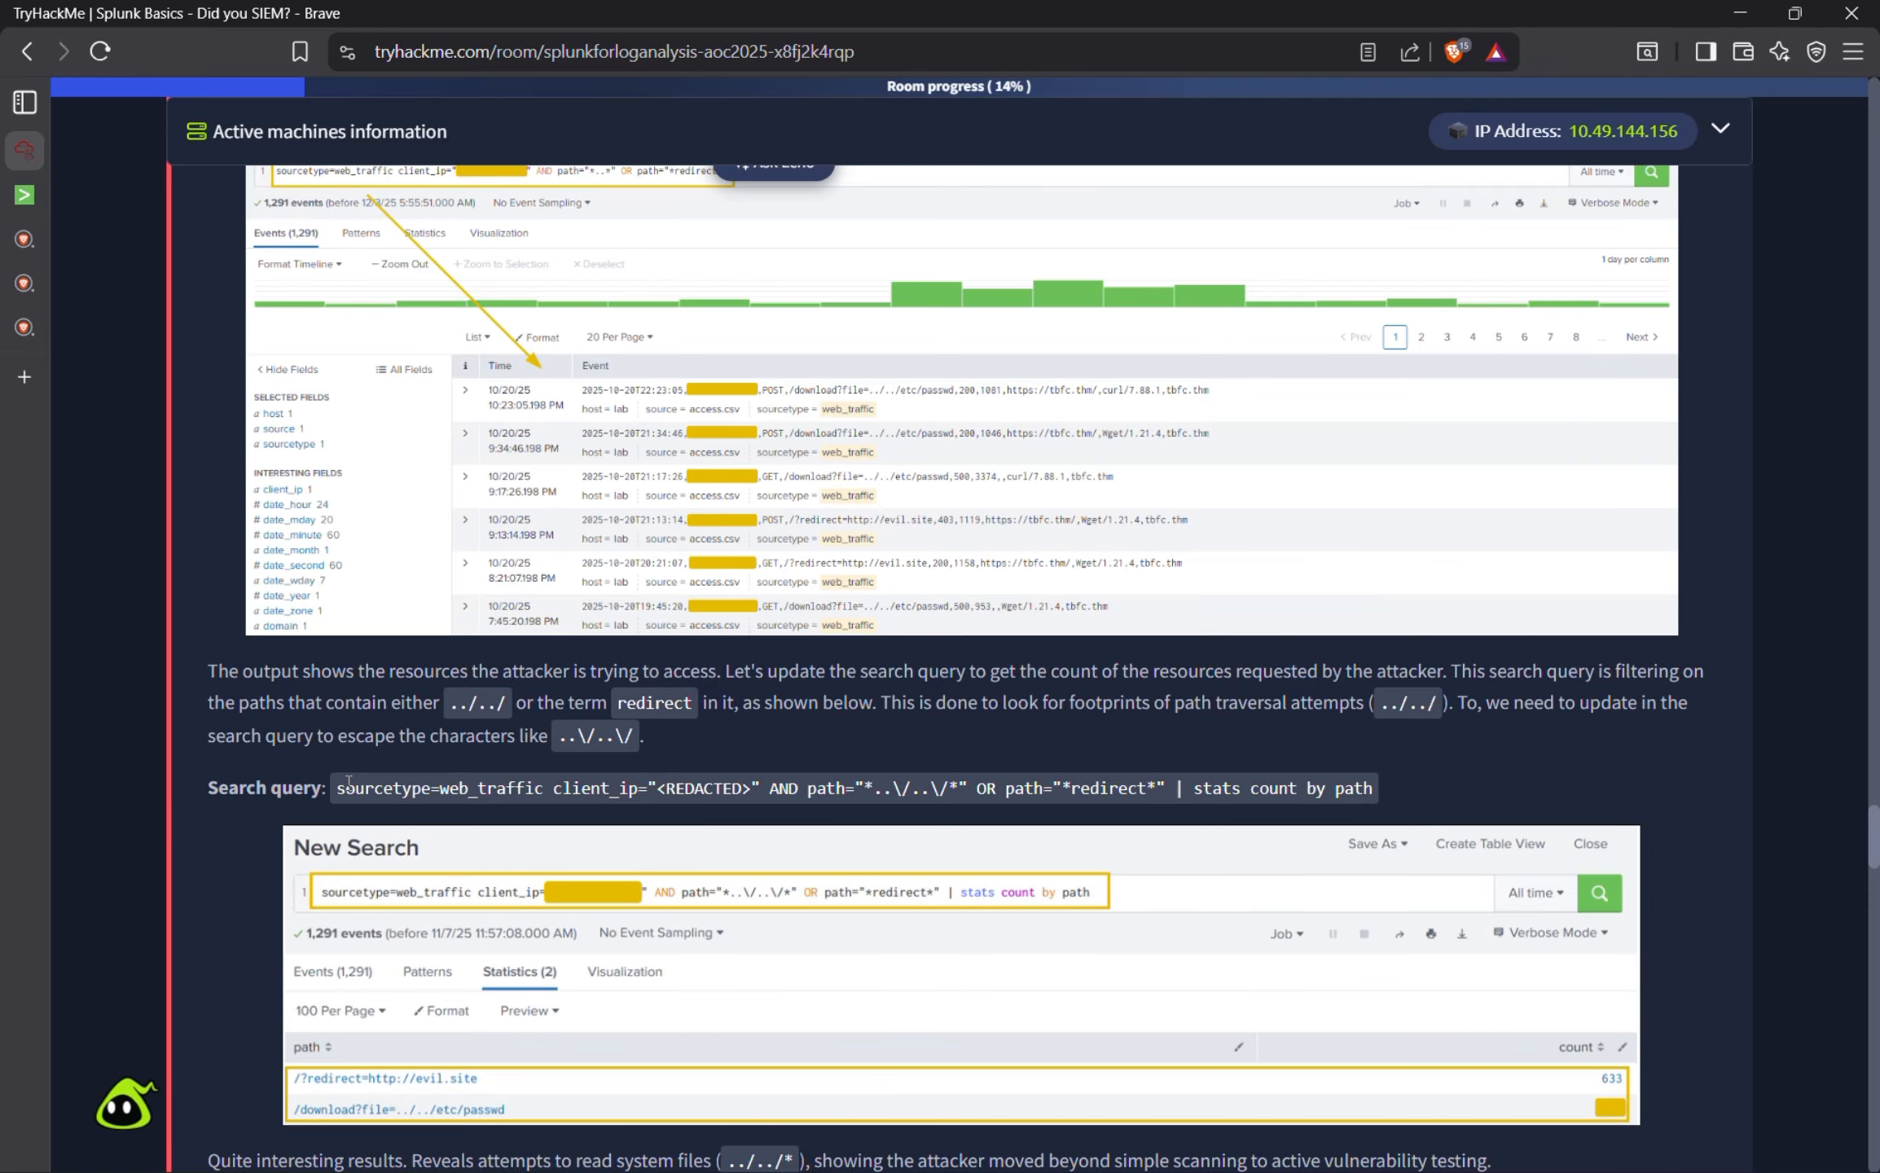
pyautogui.moveTo(340, 786); pyautogui.dragTo(800, 823)
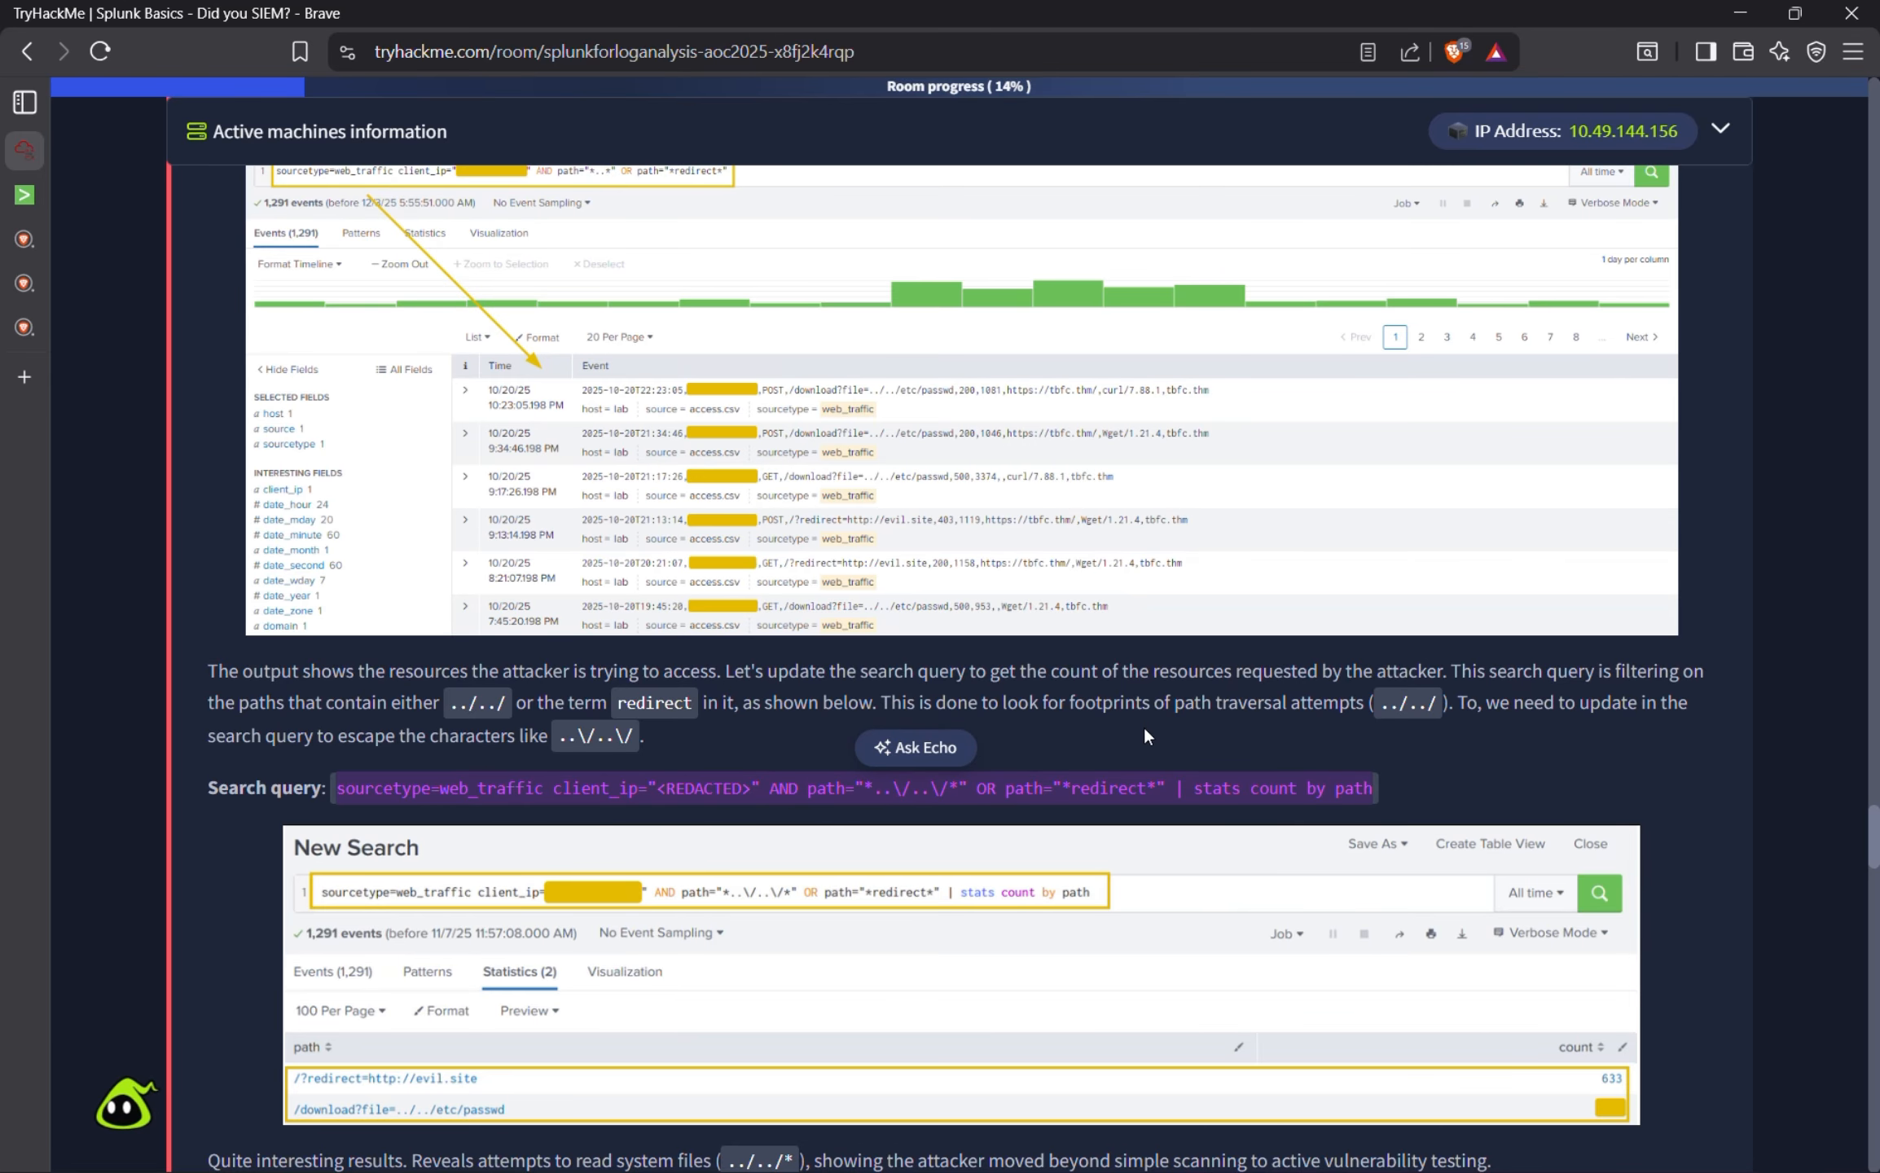
# Replace the Splunk search with the copied query using path="*..\/..\/*" OR path="*redirect*" | stats count by path.
pyautogui.moveTo(68, 294)
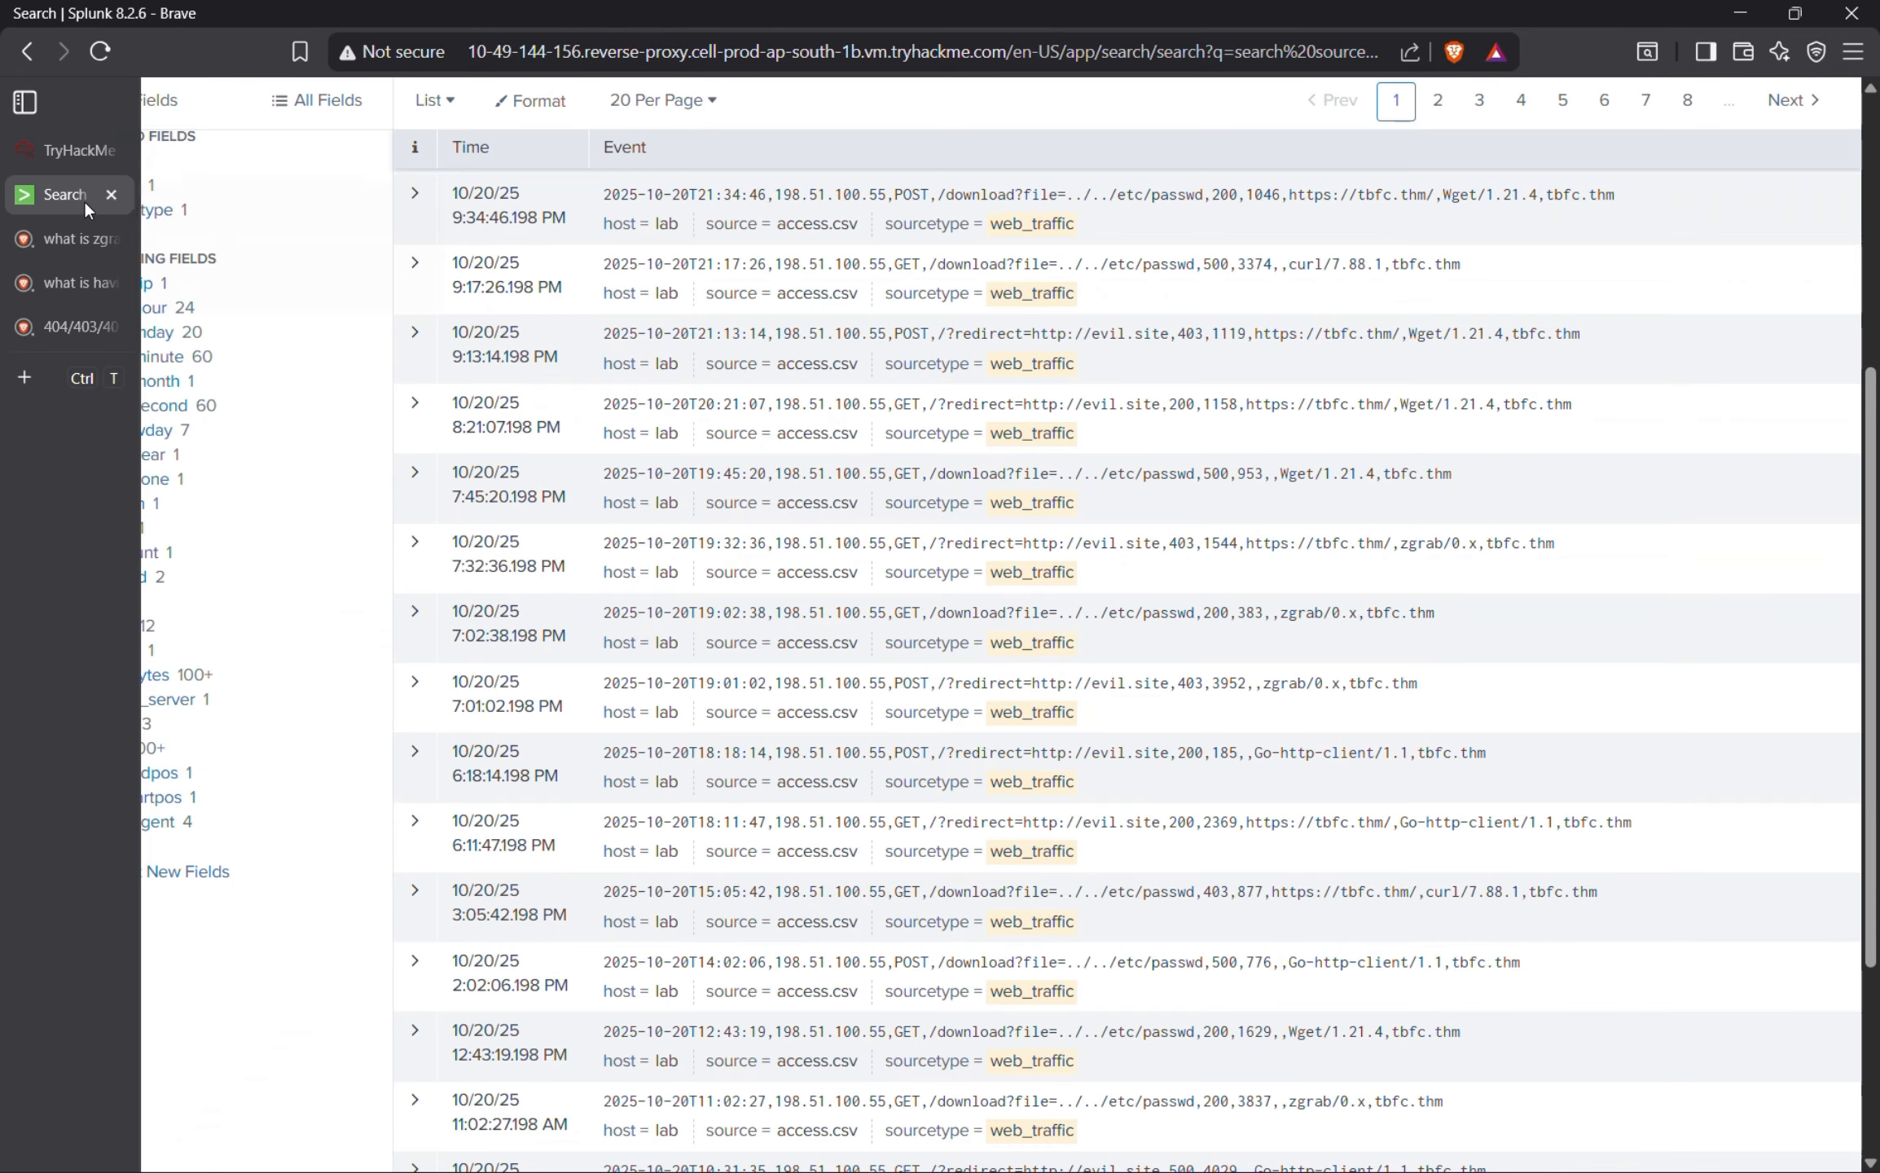
pyautogui.click(81, 197)
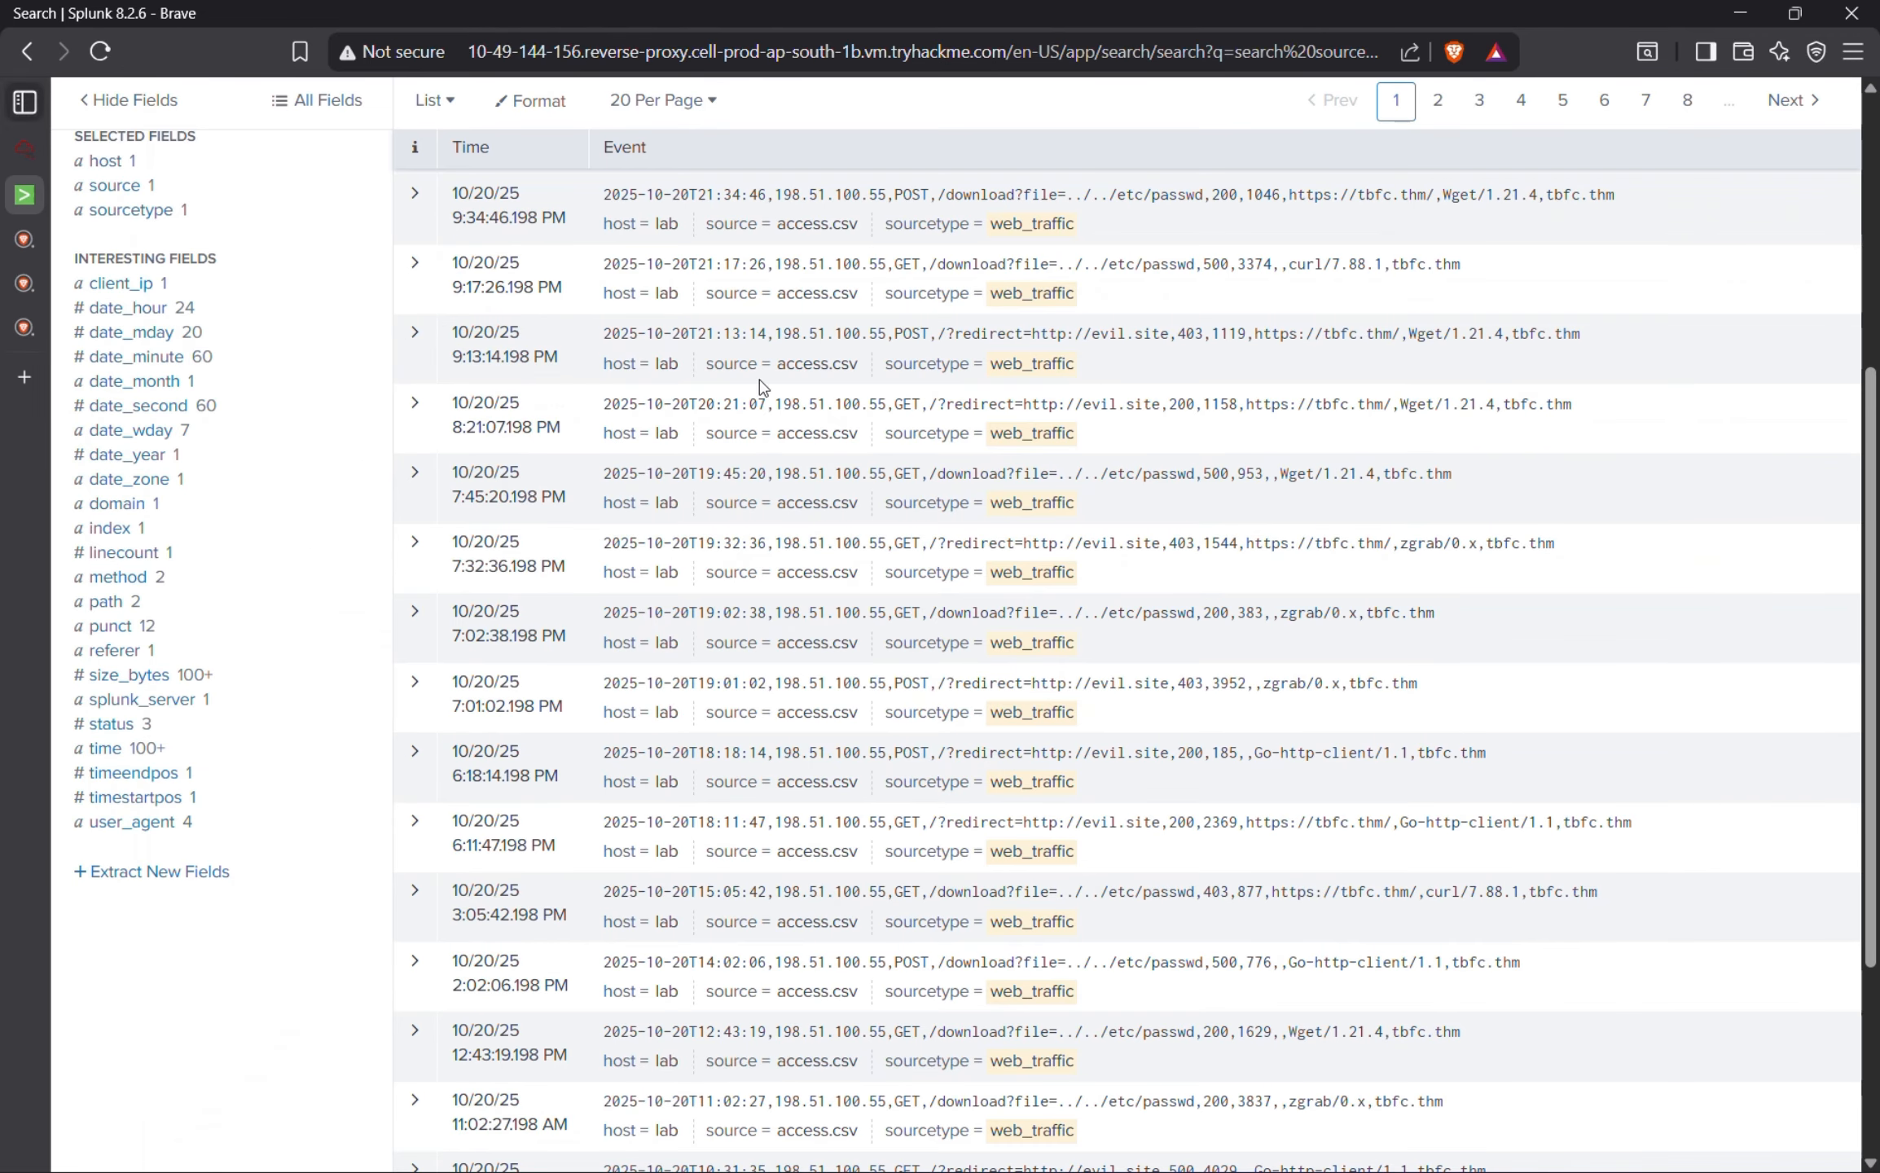
pyautogui.scroll(5, 761, 385)
pyautogui.click(852, 280)
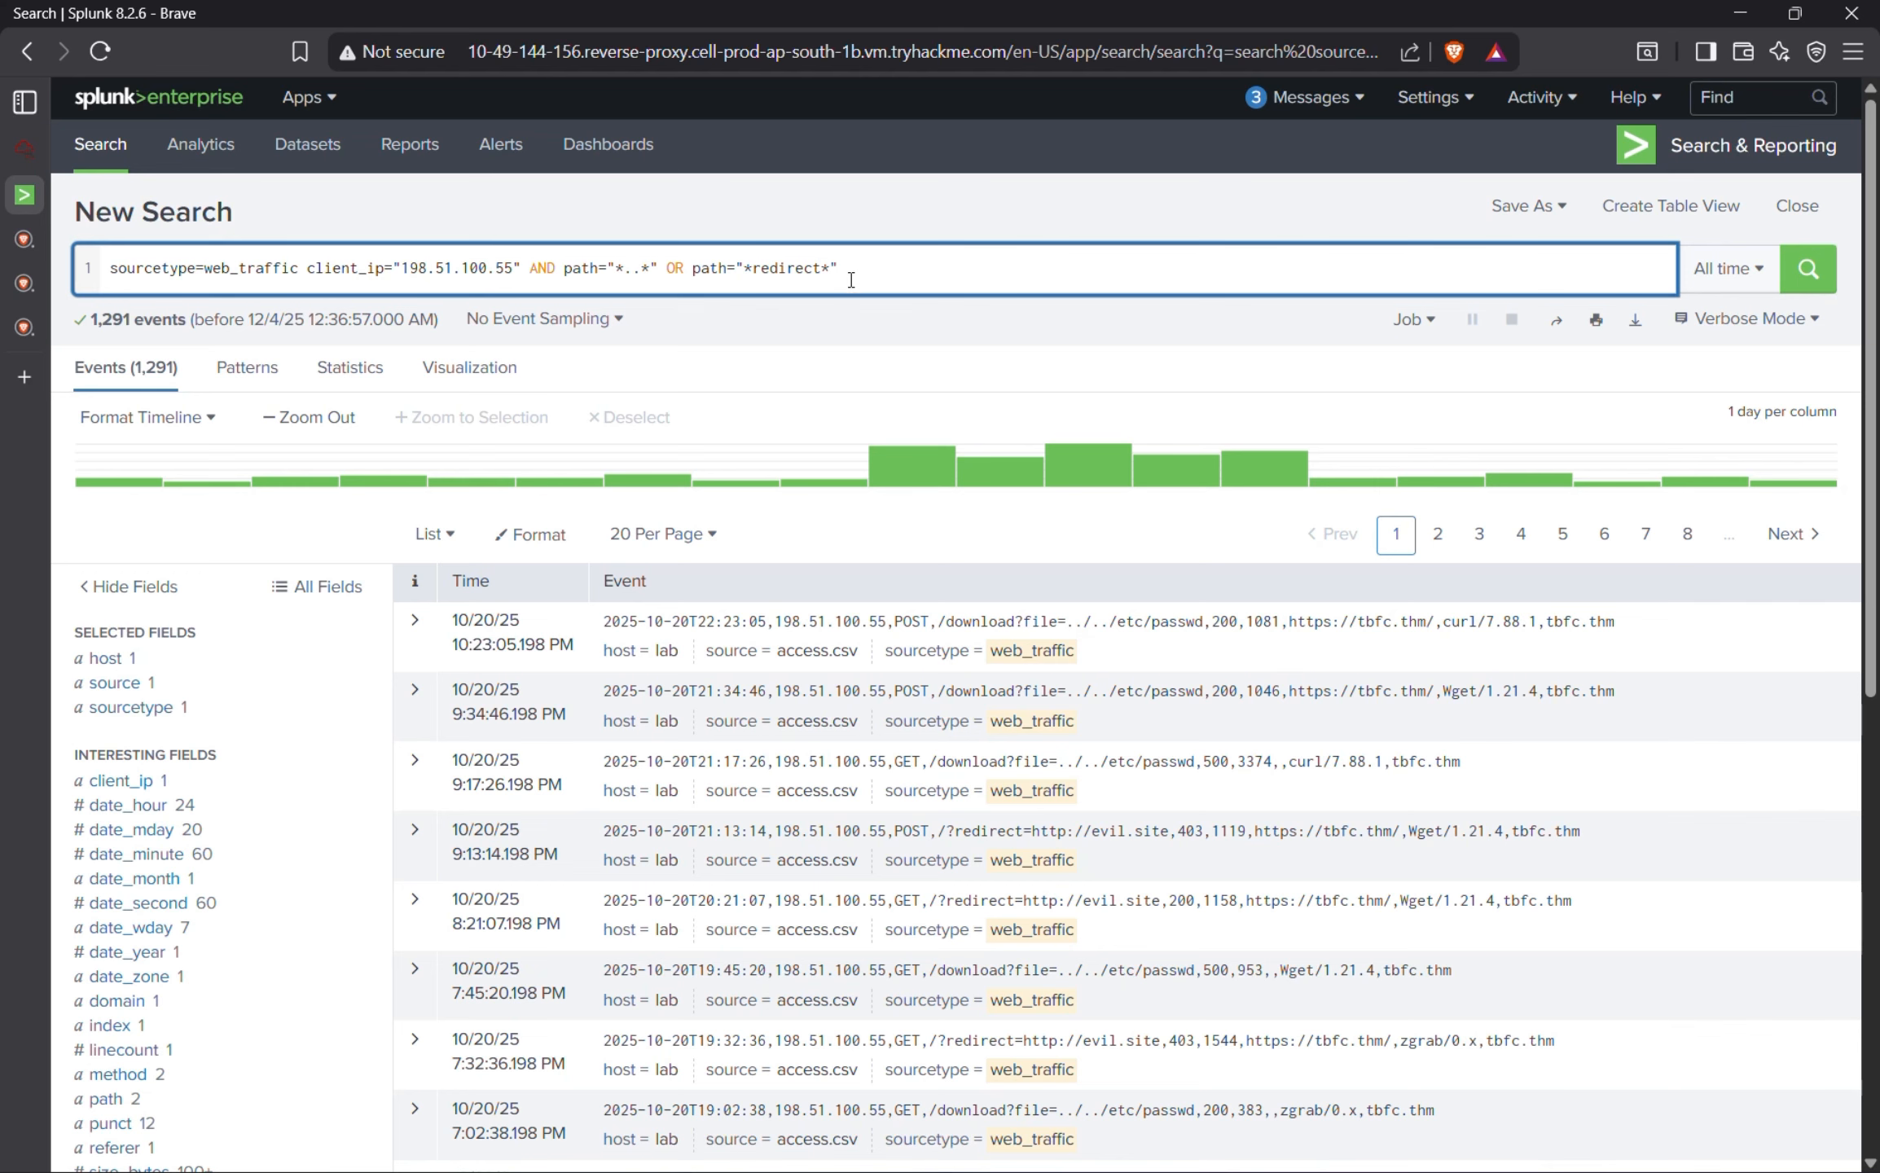
pyautogui.hotkey('ctrl', 'a')
pyautogui.hotkey('ctrl', 'v')
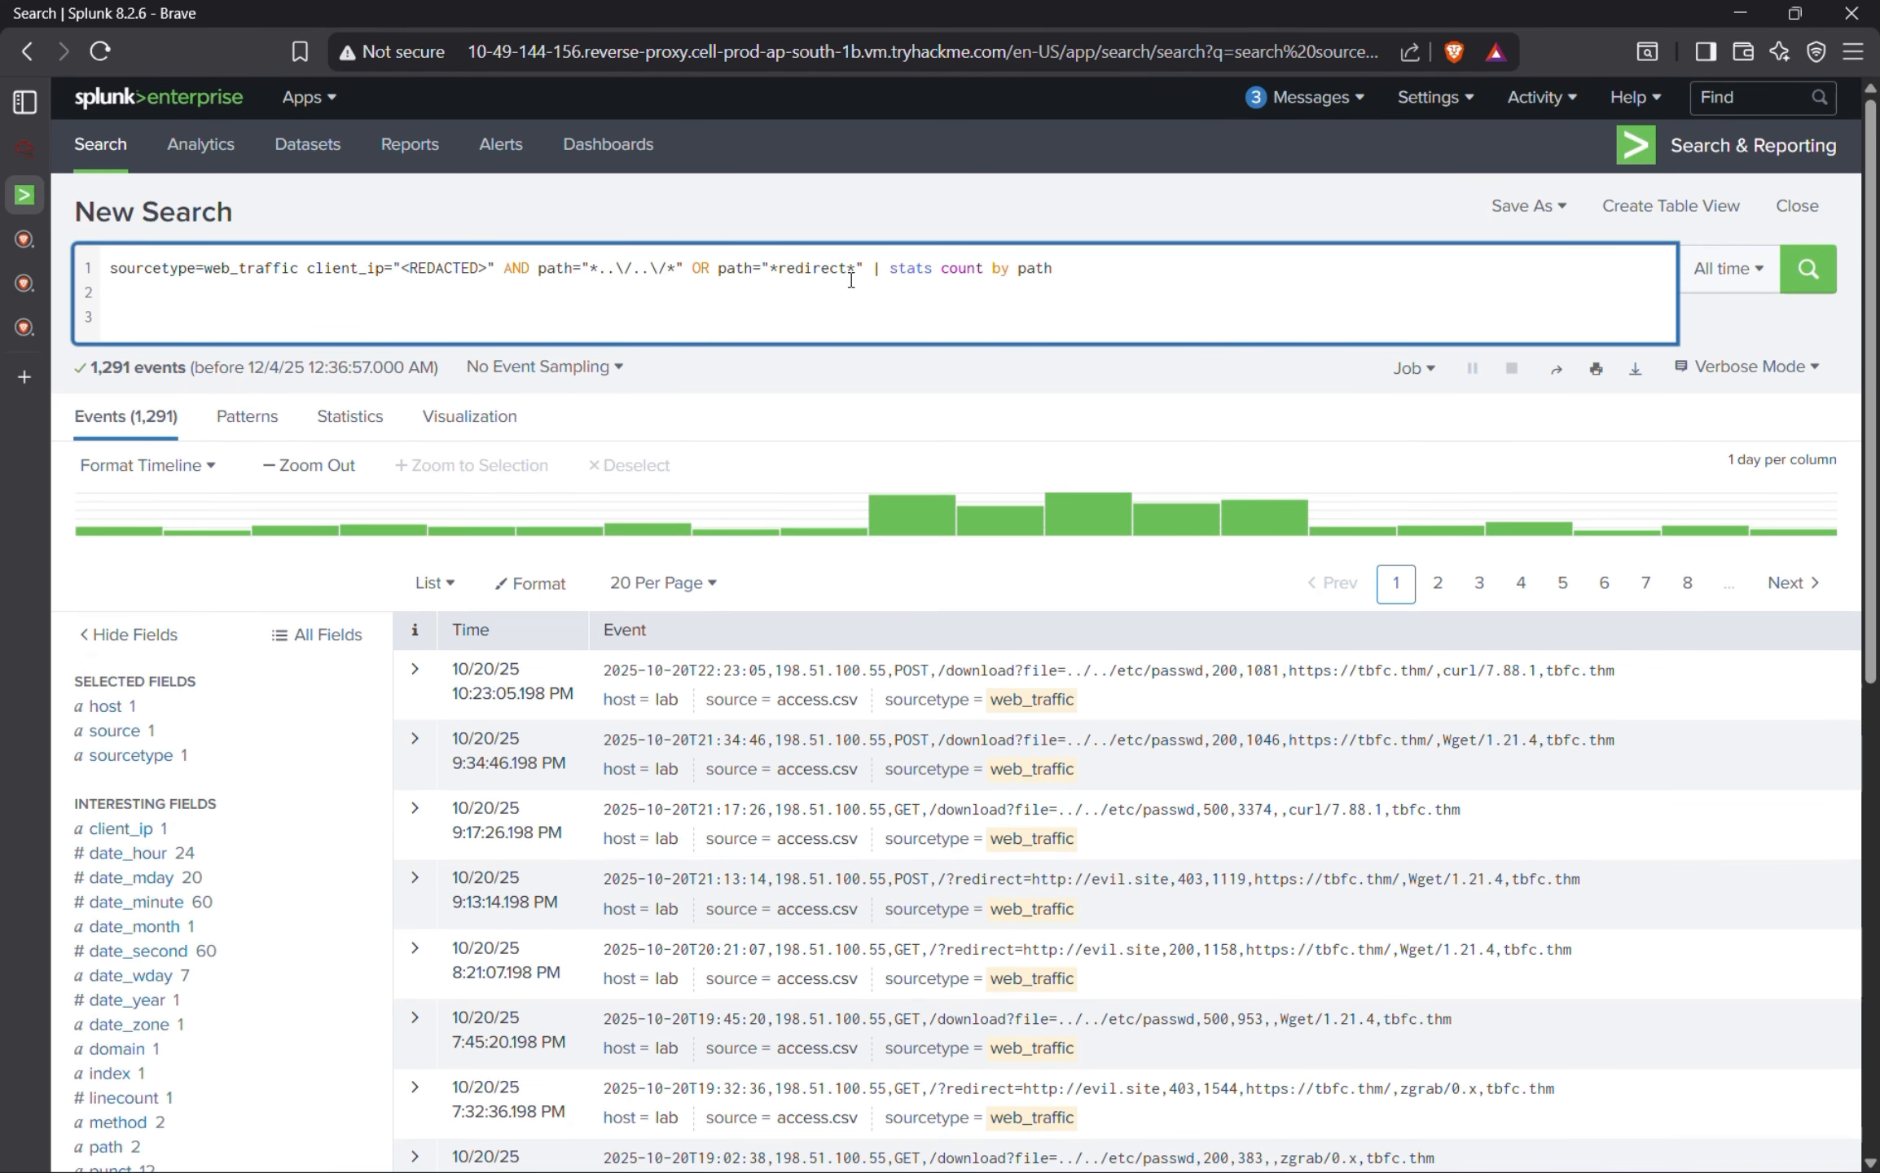
# Set the query's client_ip value to 198.51.100.55 in place of the <REDACTED> placeholder and run the search.
pyautogui.moveTo(486, 271); pyautogui.dragTo(402, 270)
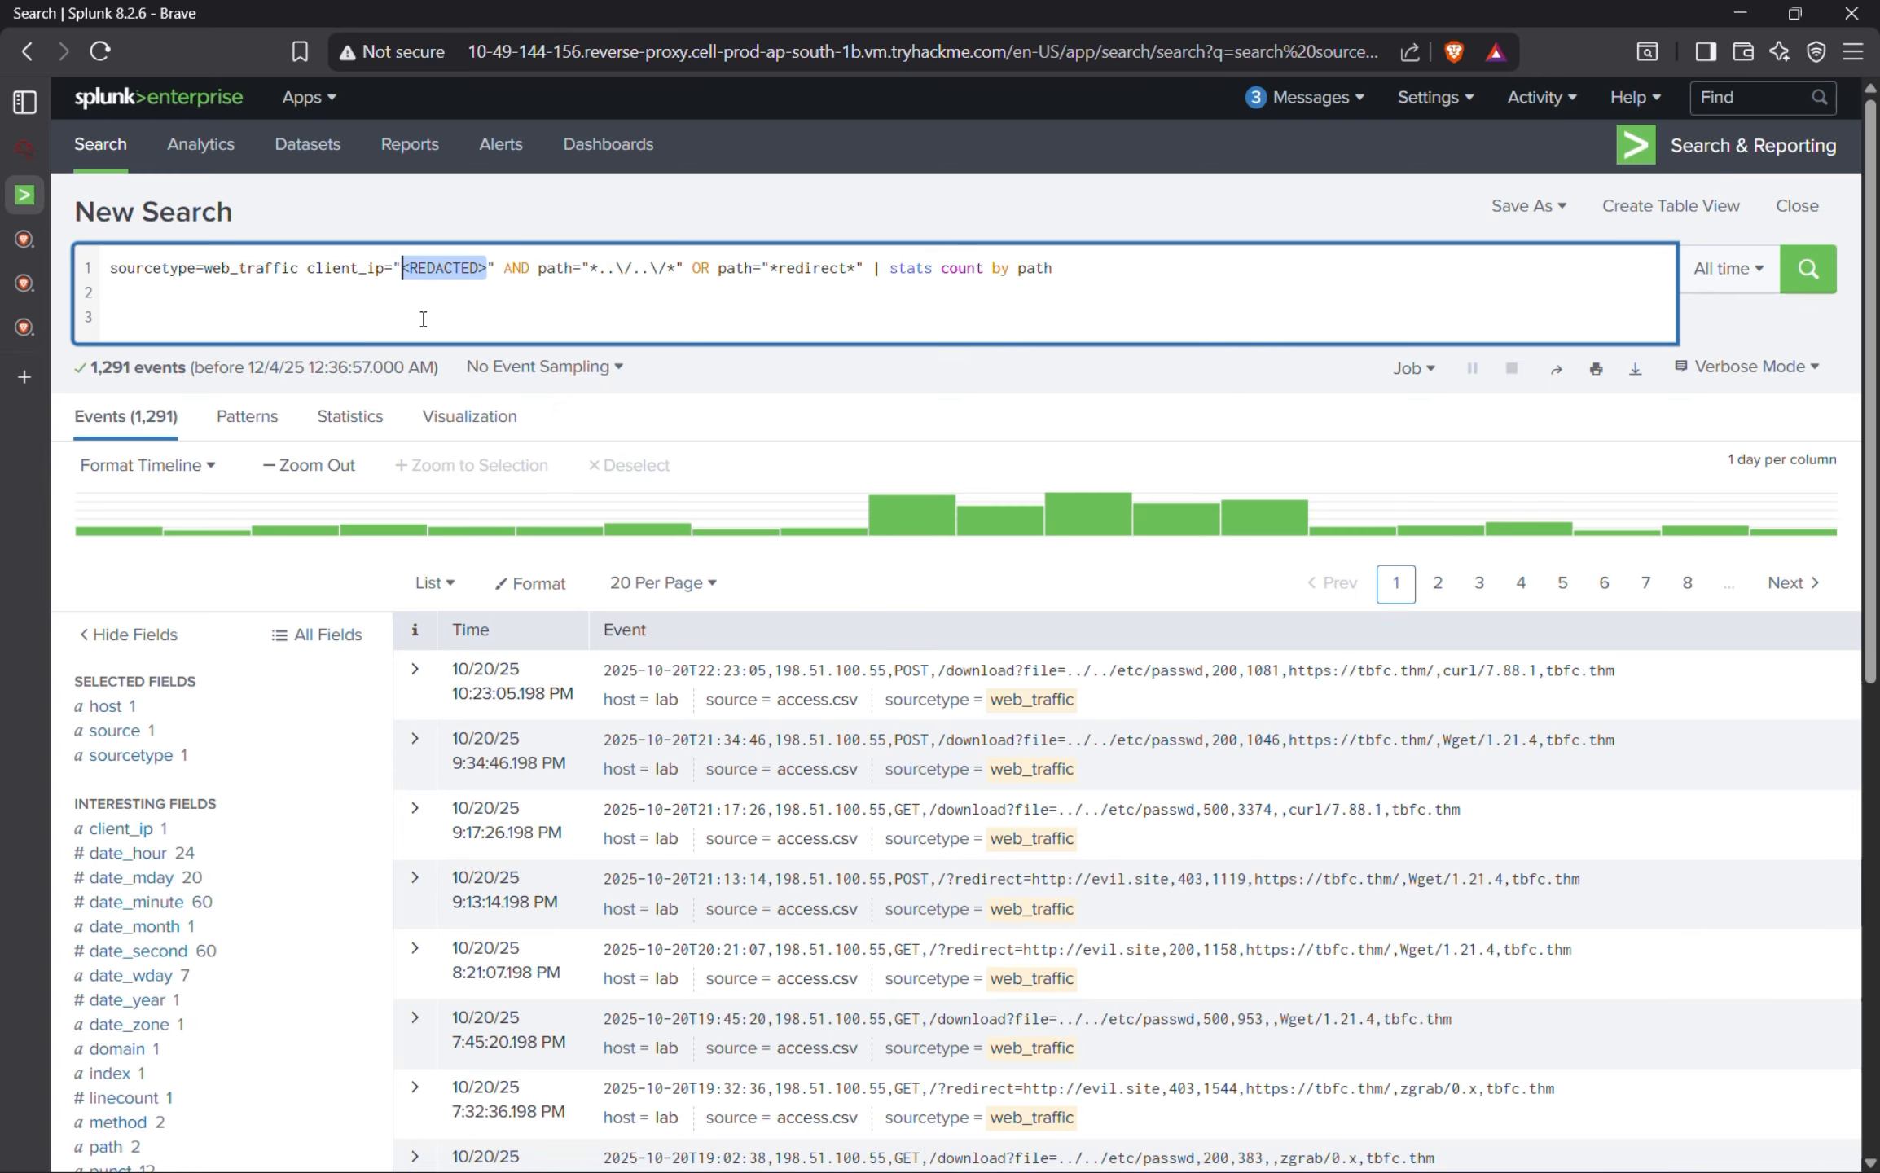
pyautogui.press('BackSpace')
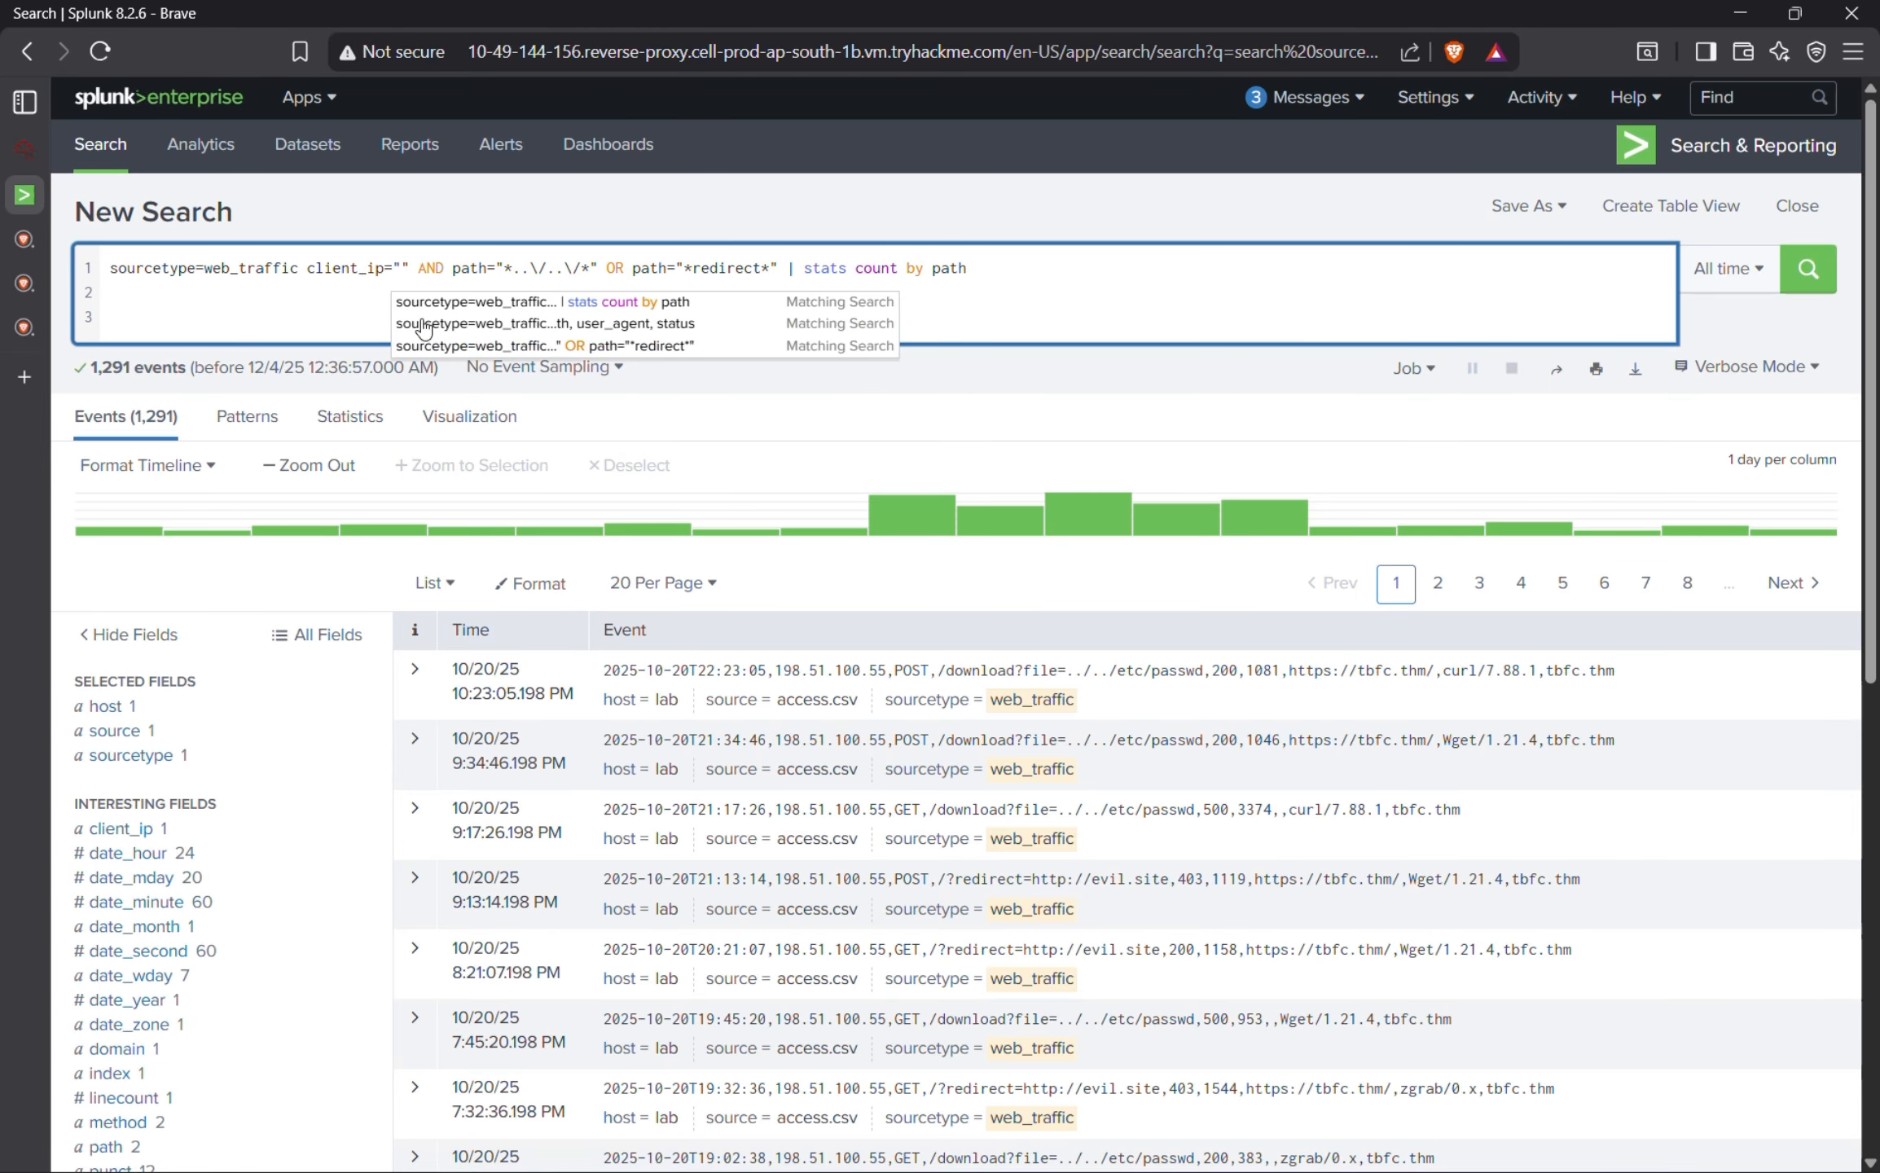
pyautogui.write('19')
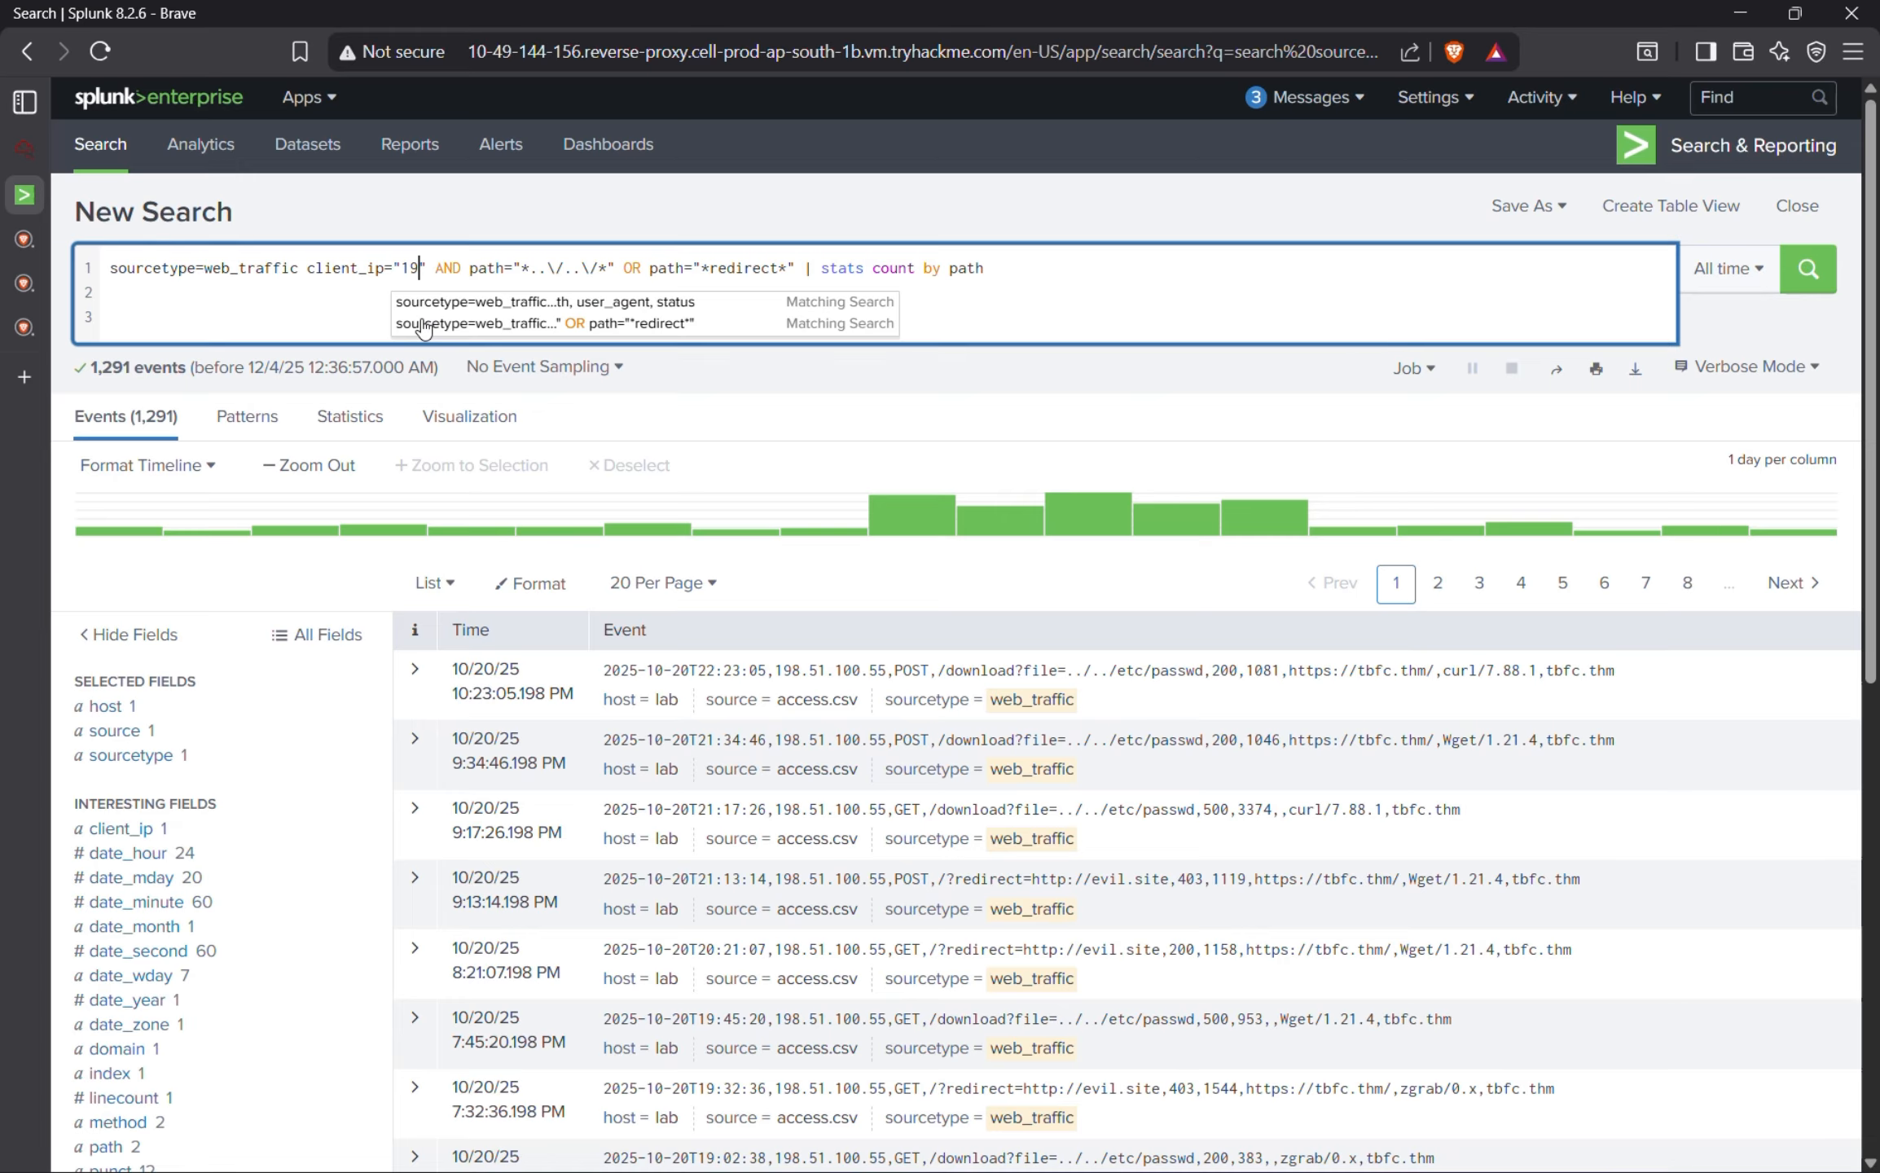
pyautogui.write('8.')
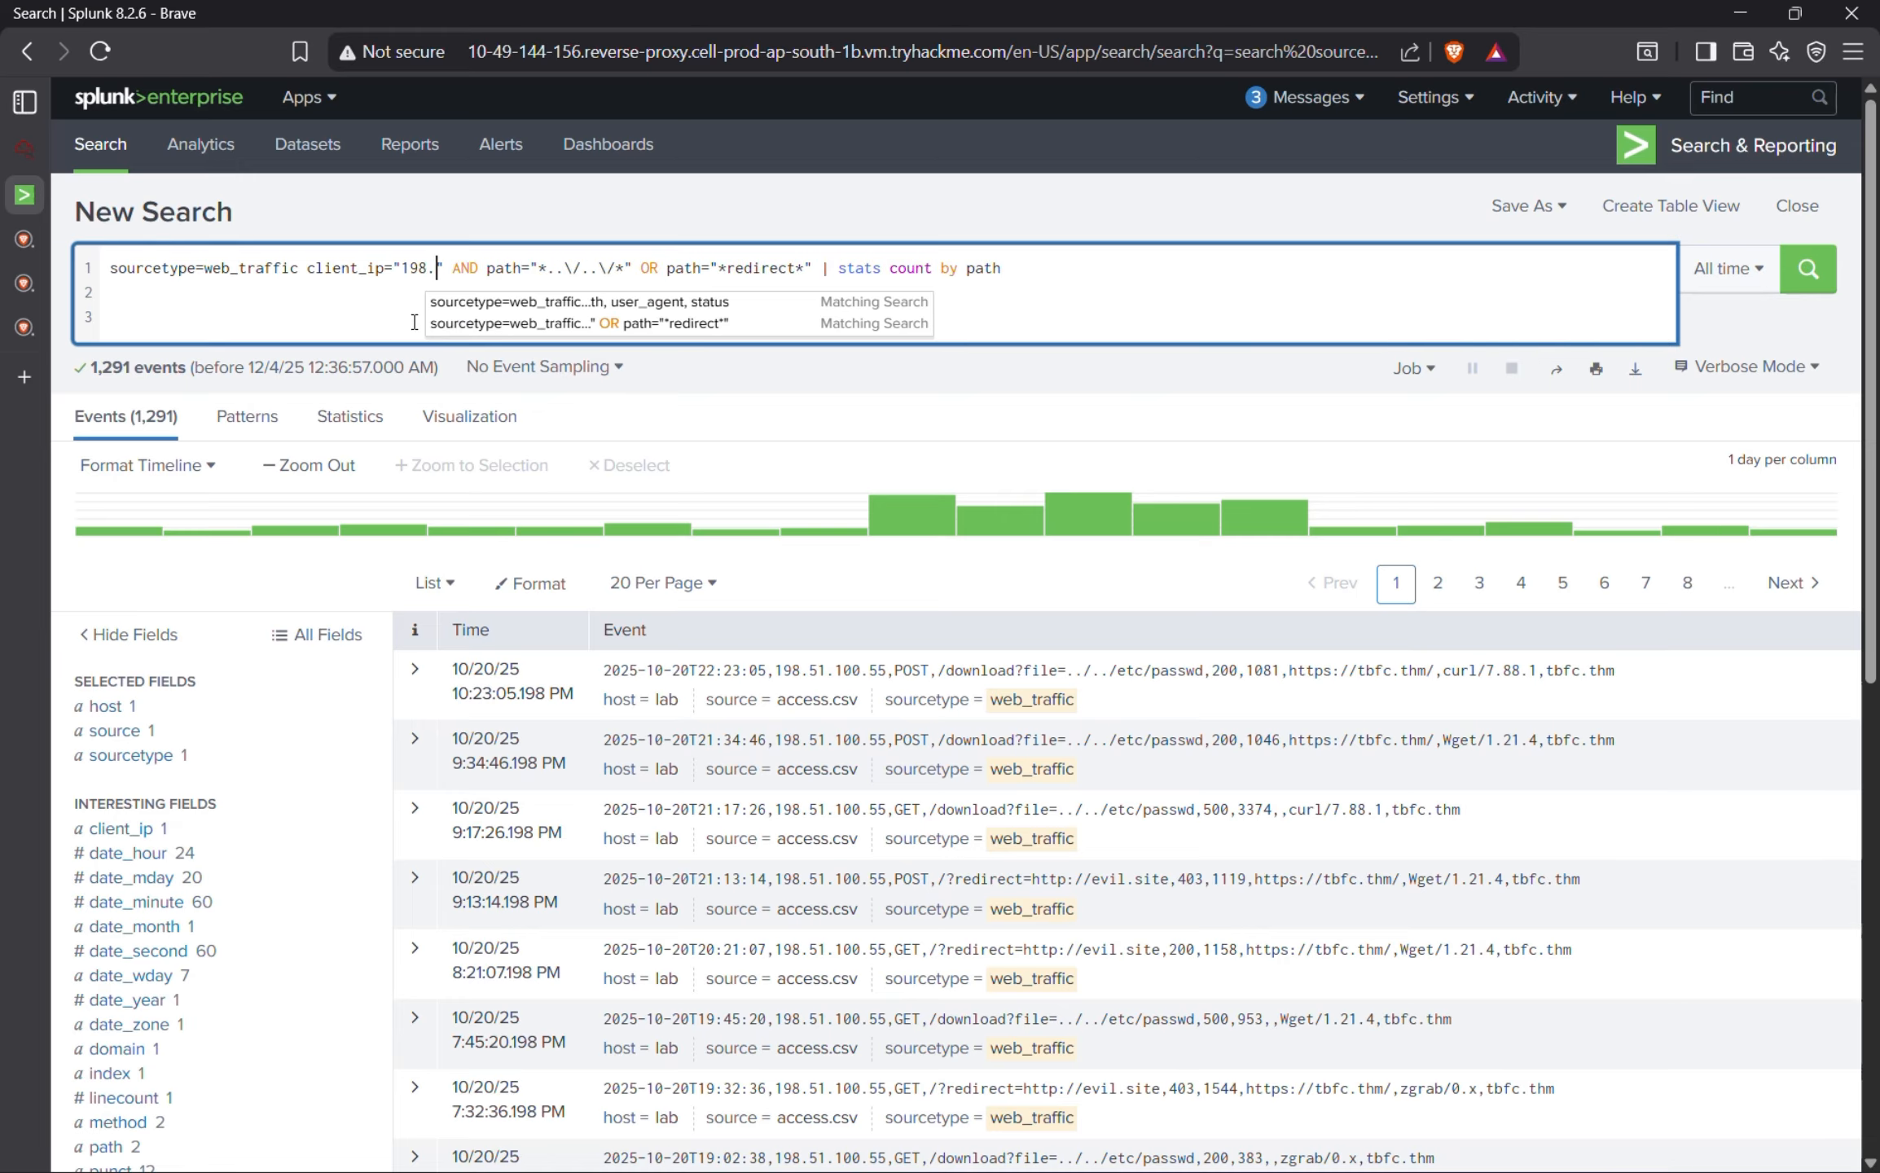
pyautogui.write('51.100')
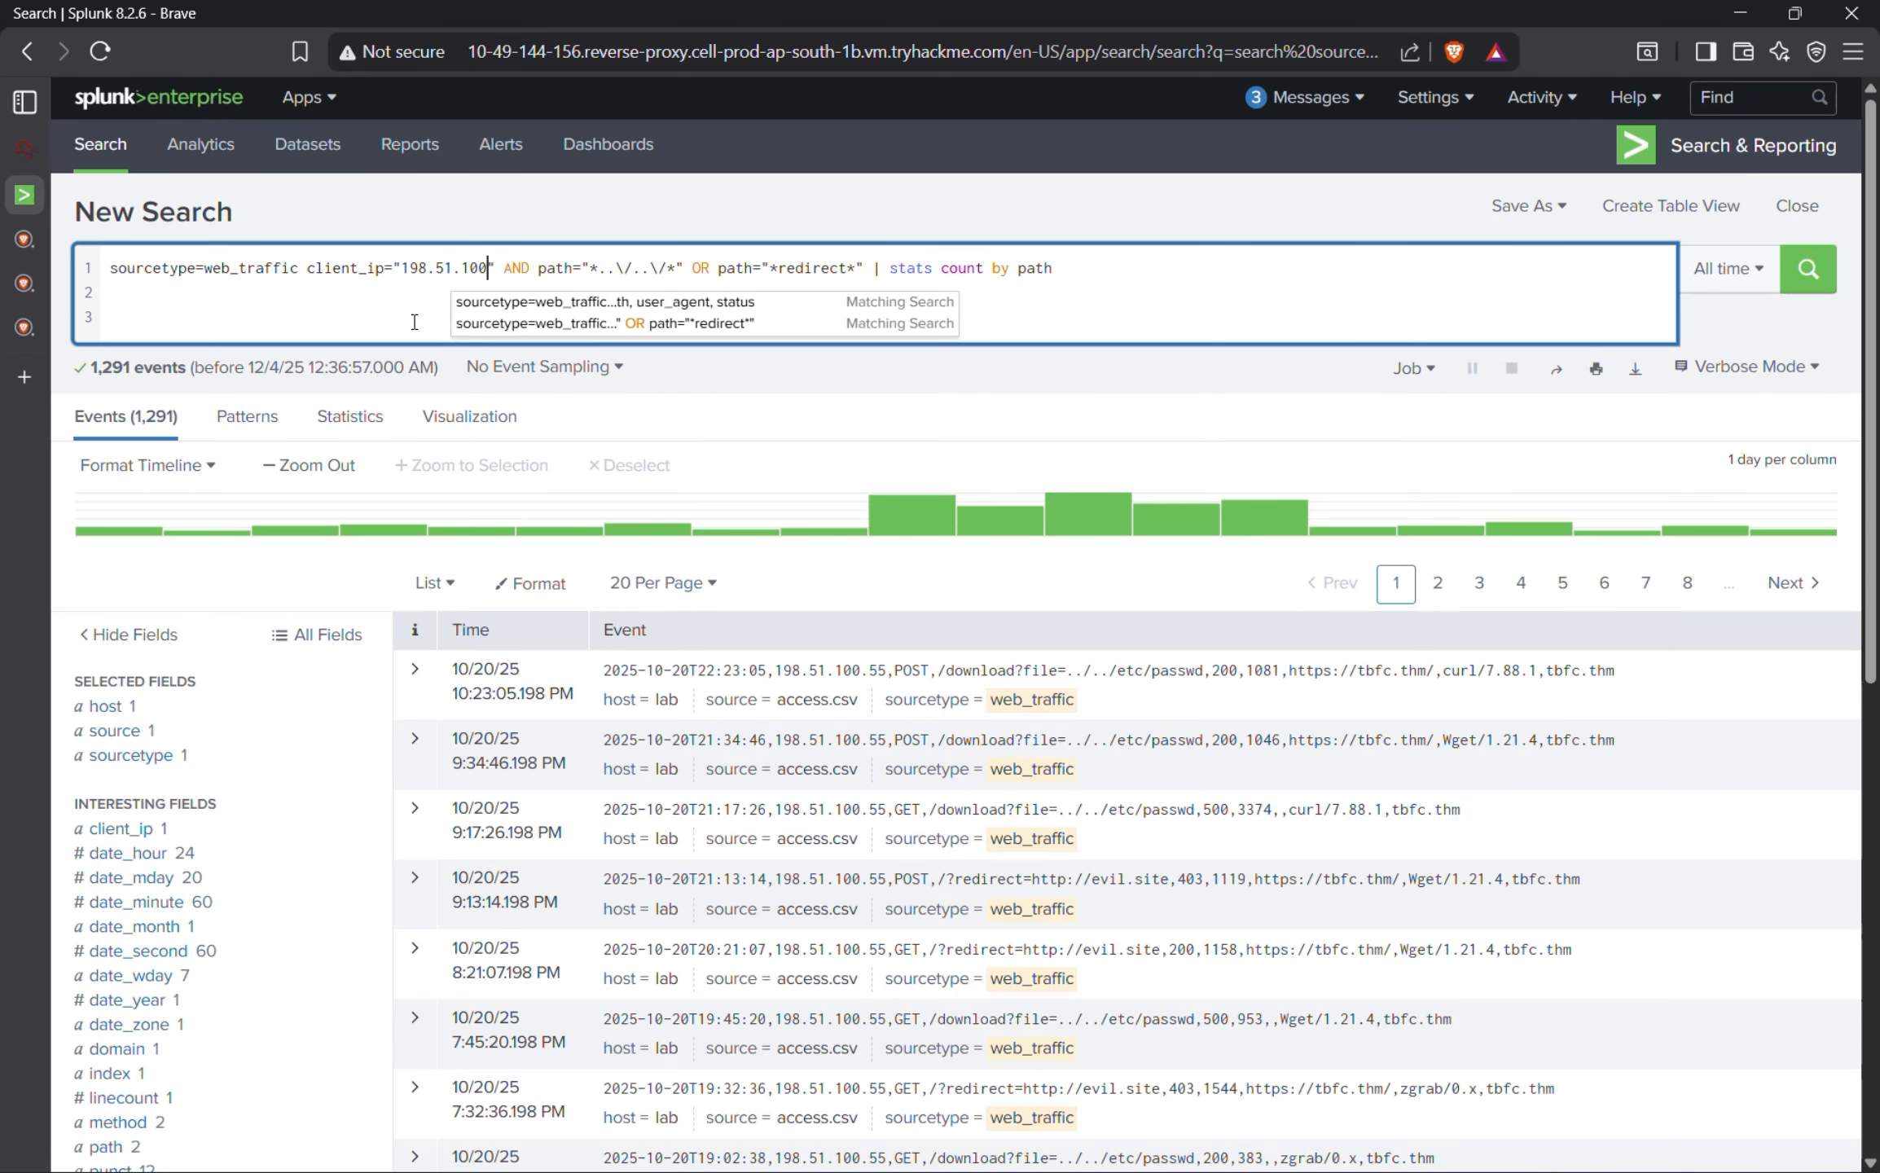
pyautogui.write('.55')
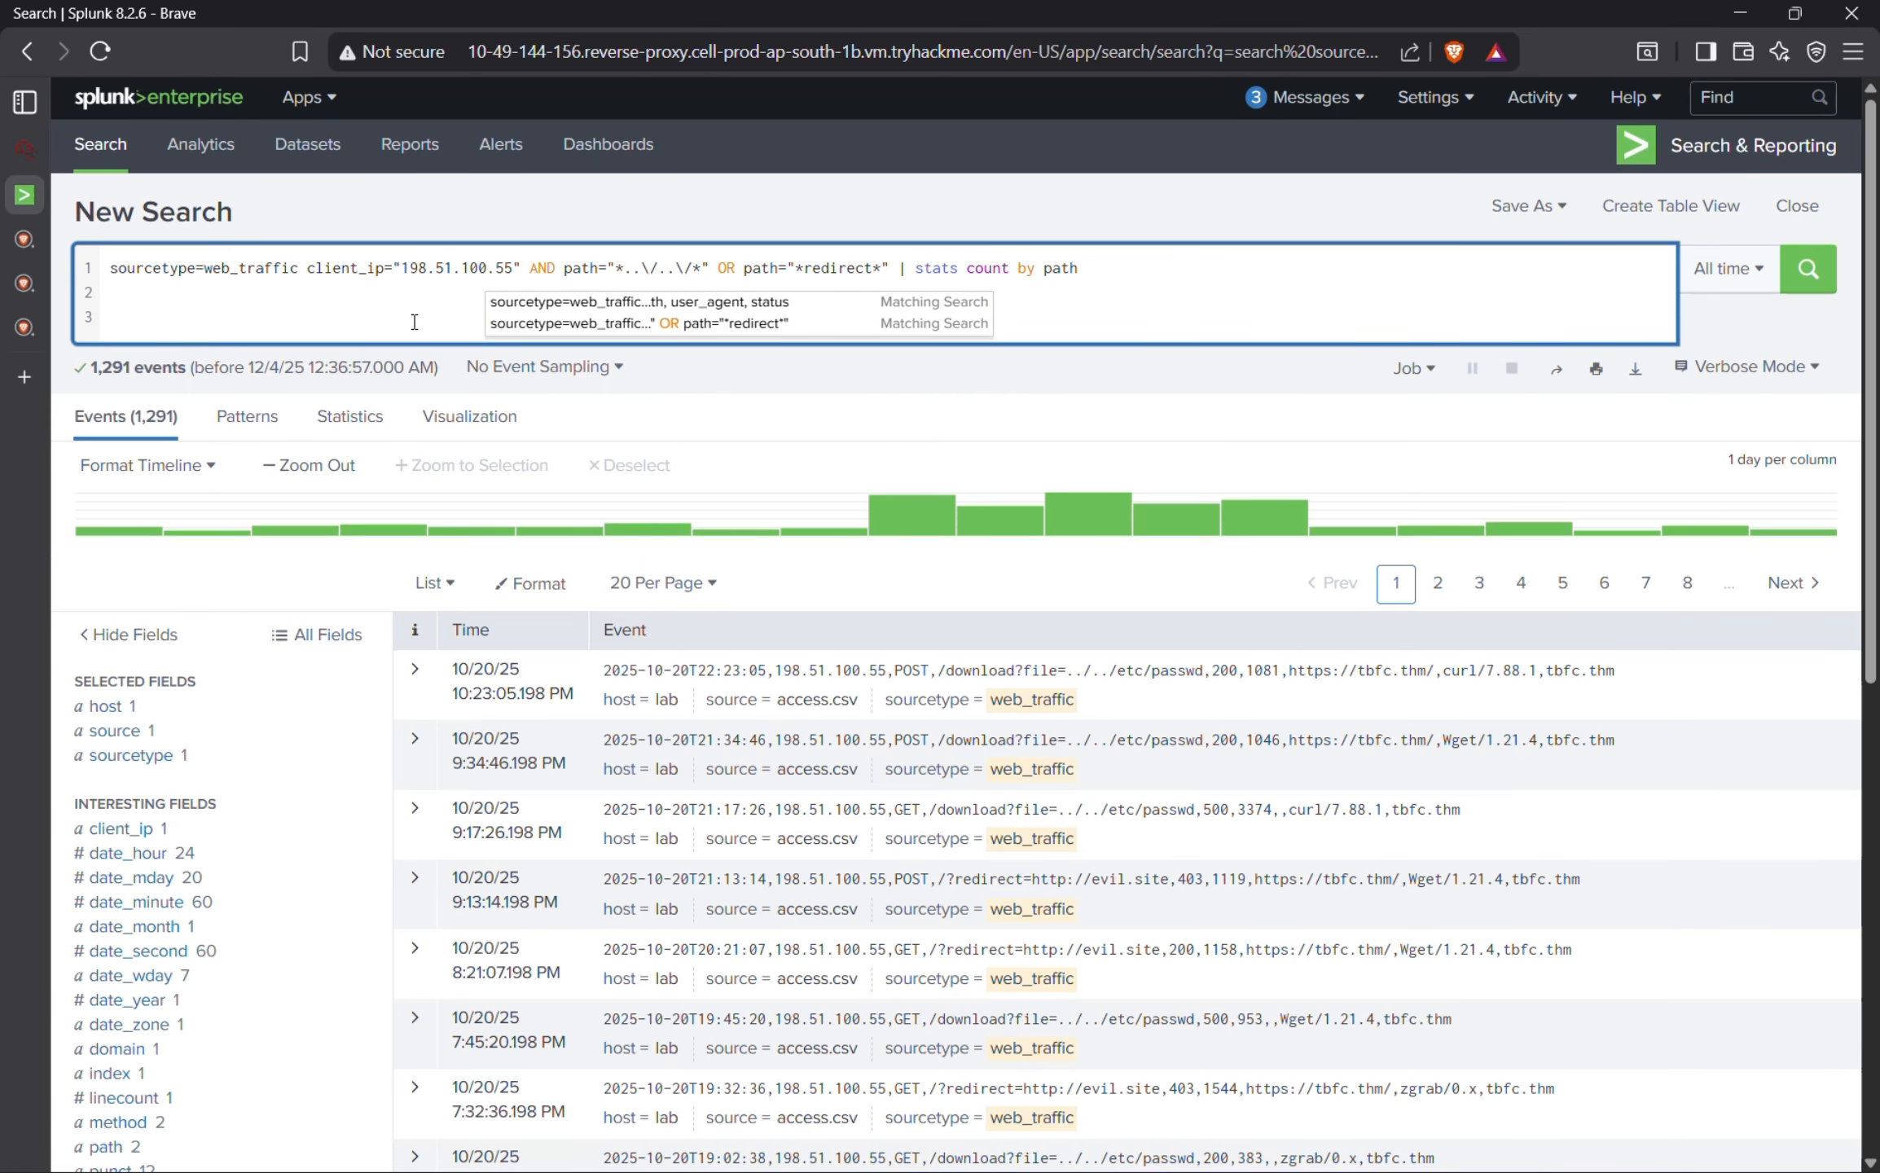
pyautogui.press('Return')
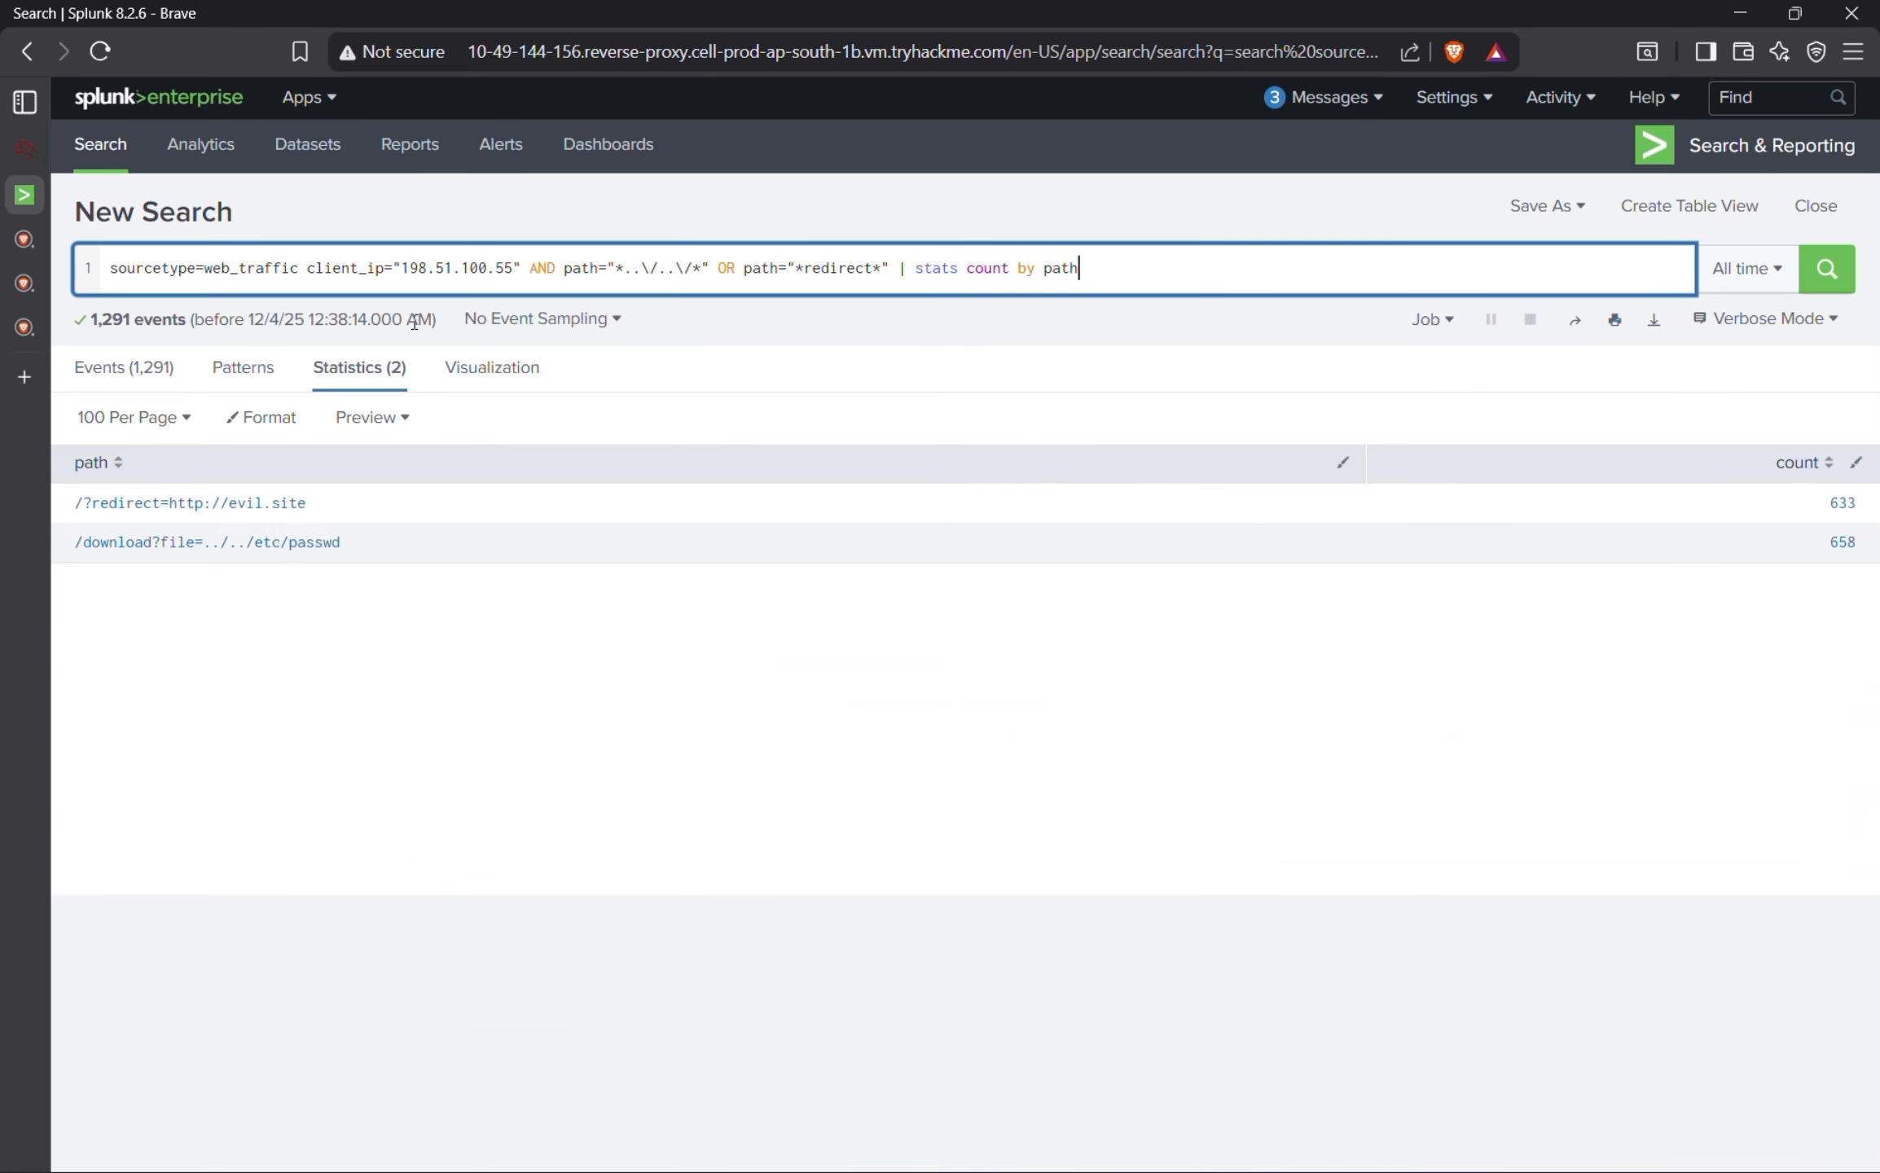
# Compare the path counts with the TryHackMe page, copy the count for /download?file=../../etc/passwd and select that whole row.
pyautogui.moveTo(59, 612)
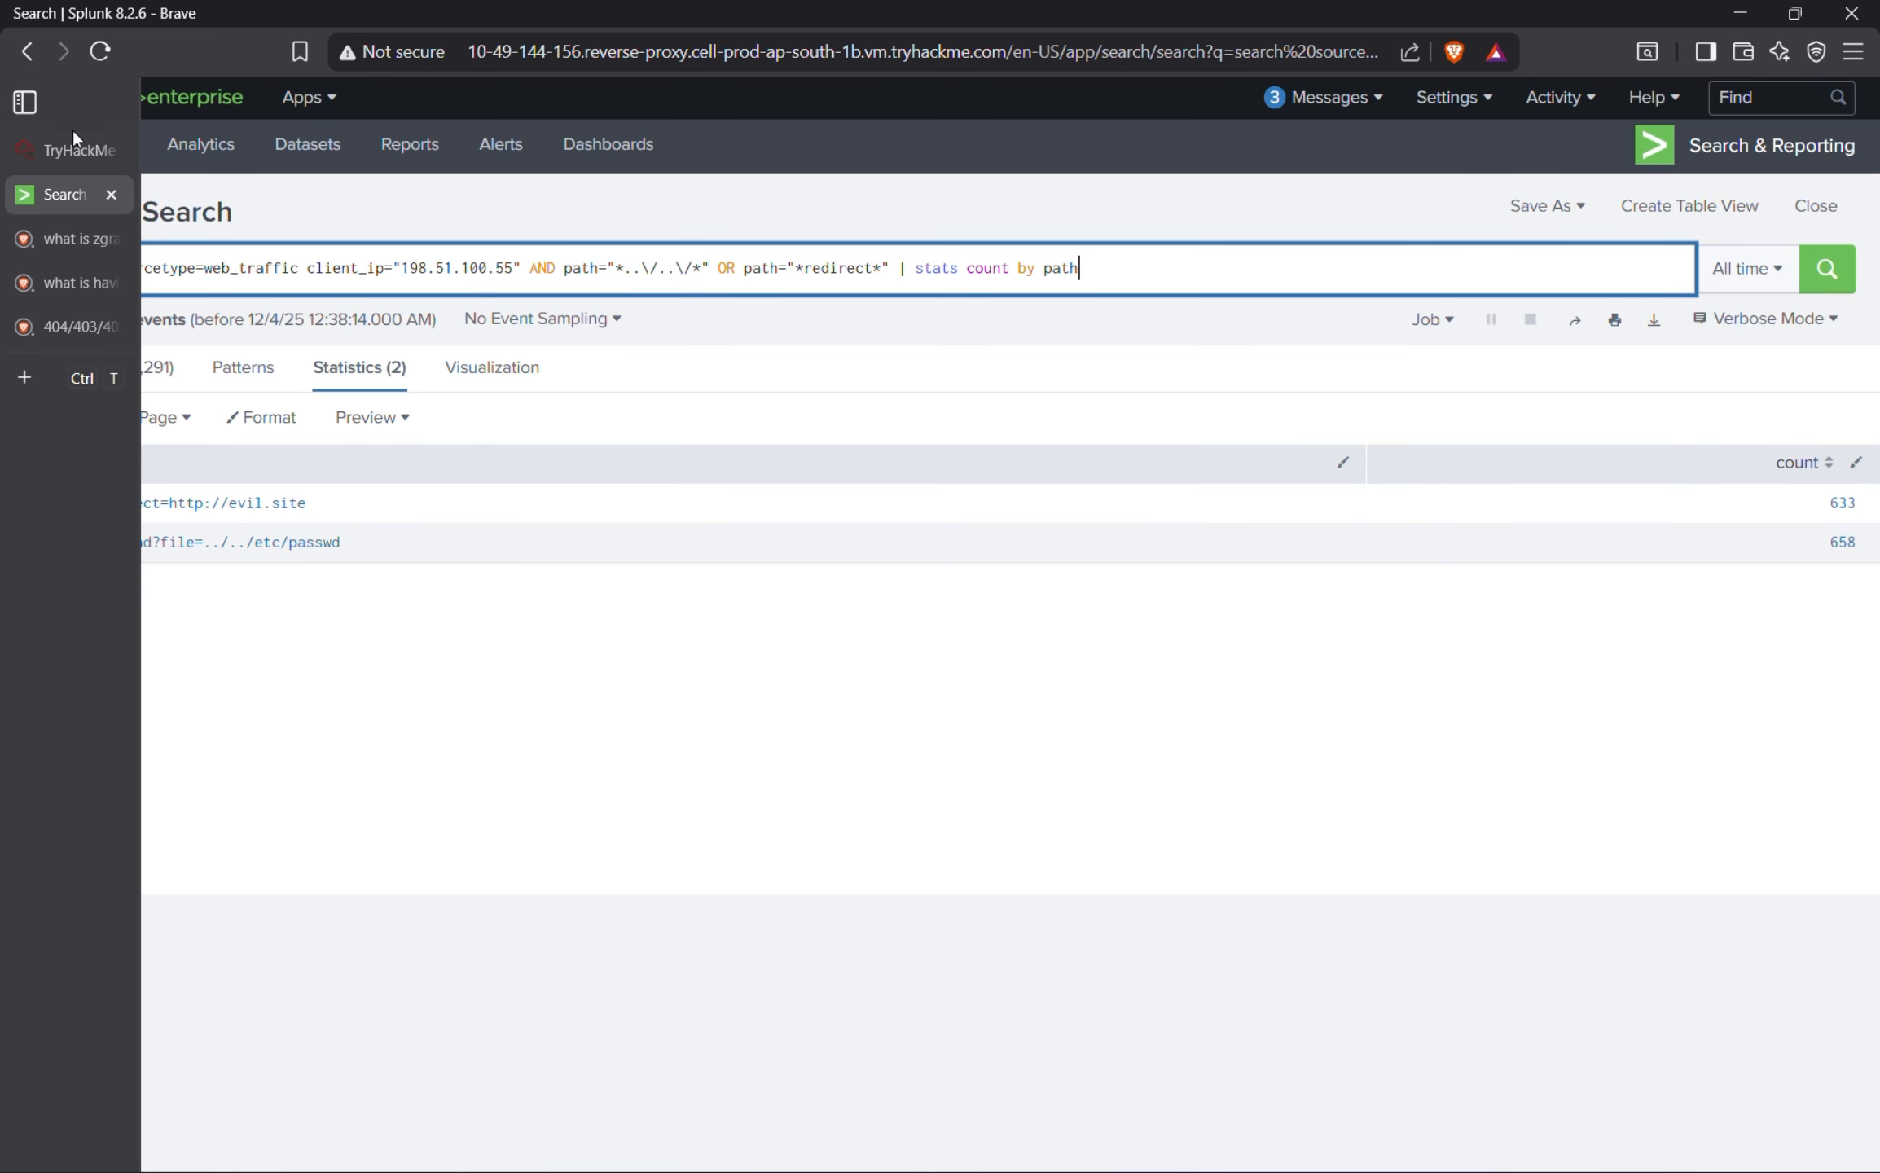
pyautogui.click(62, 152)
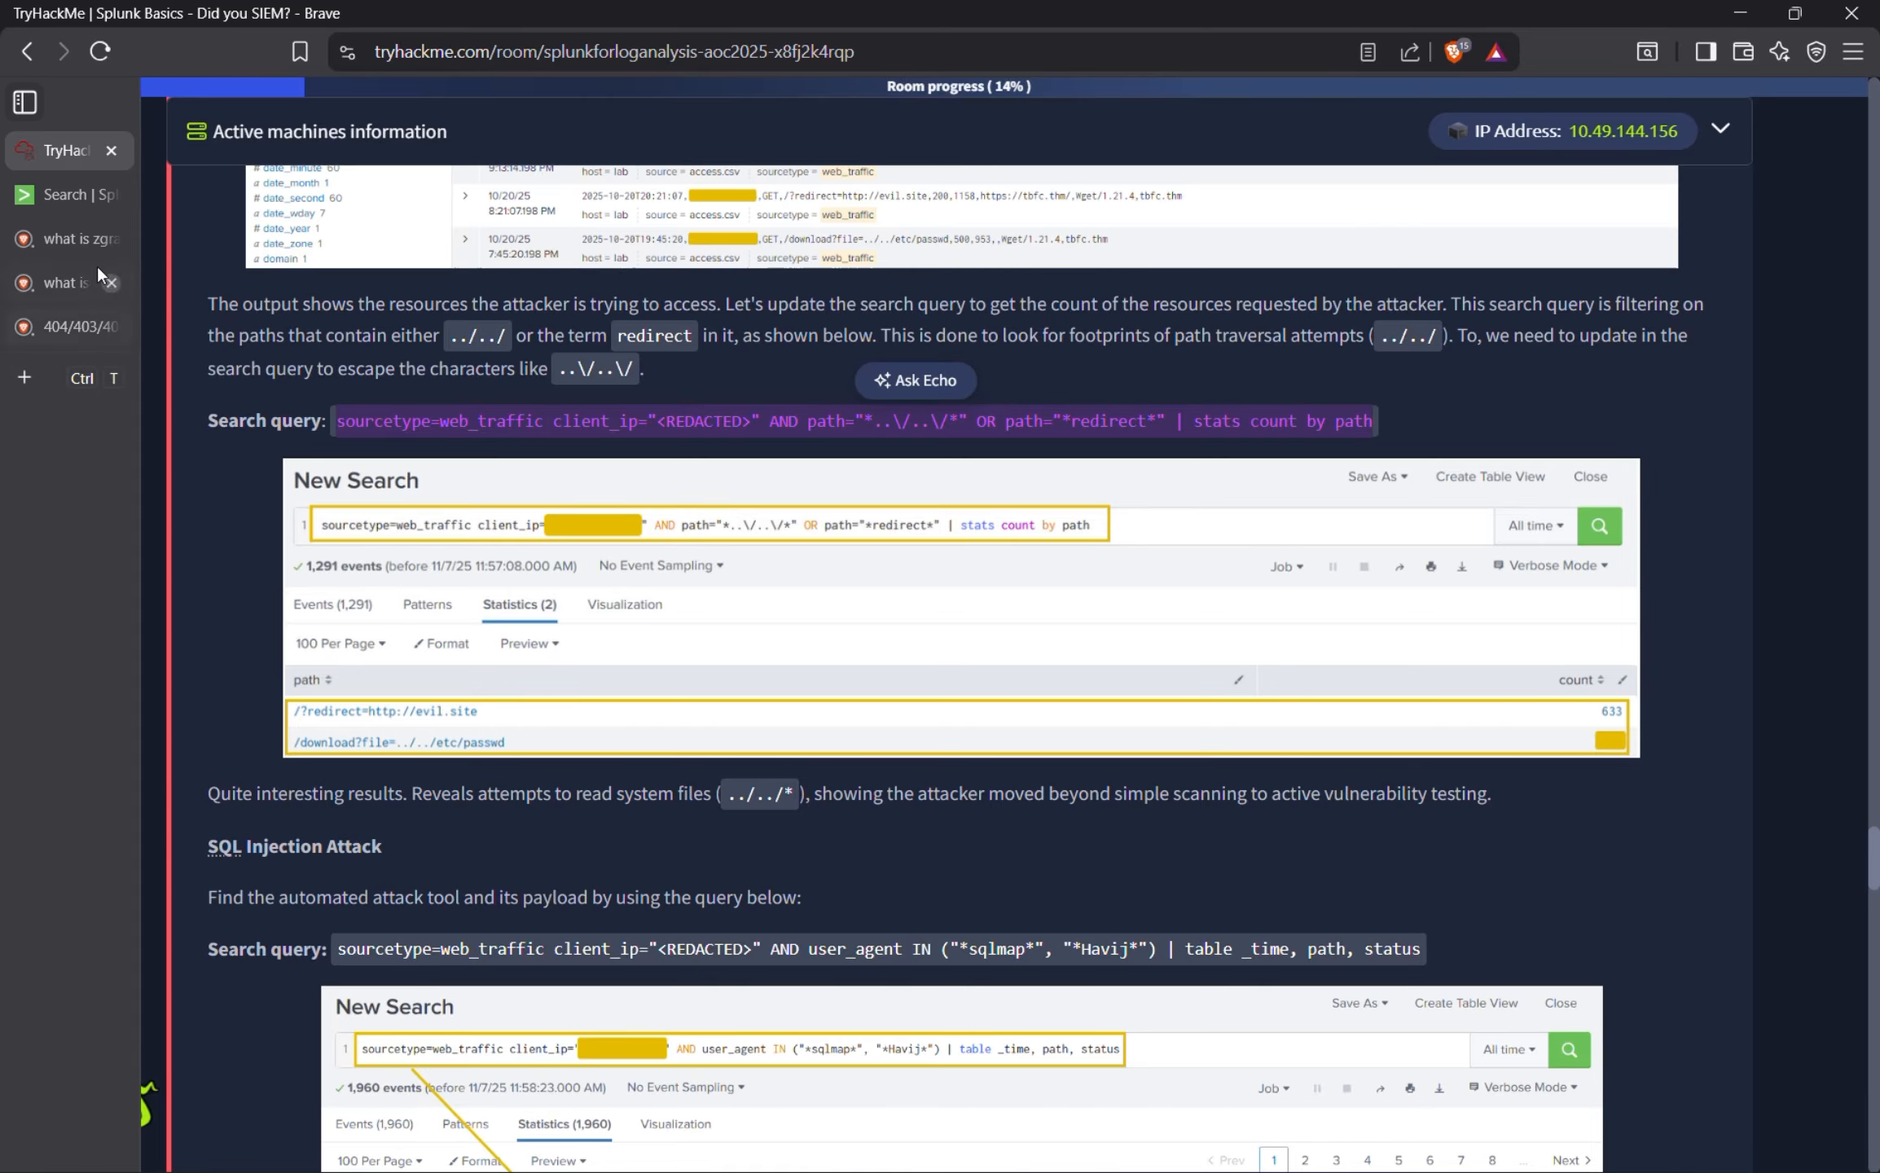
pyautogui.click(74, 197)
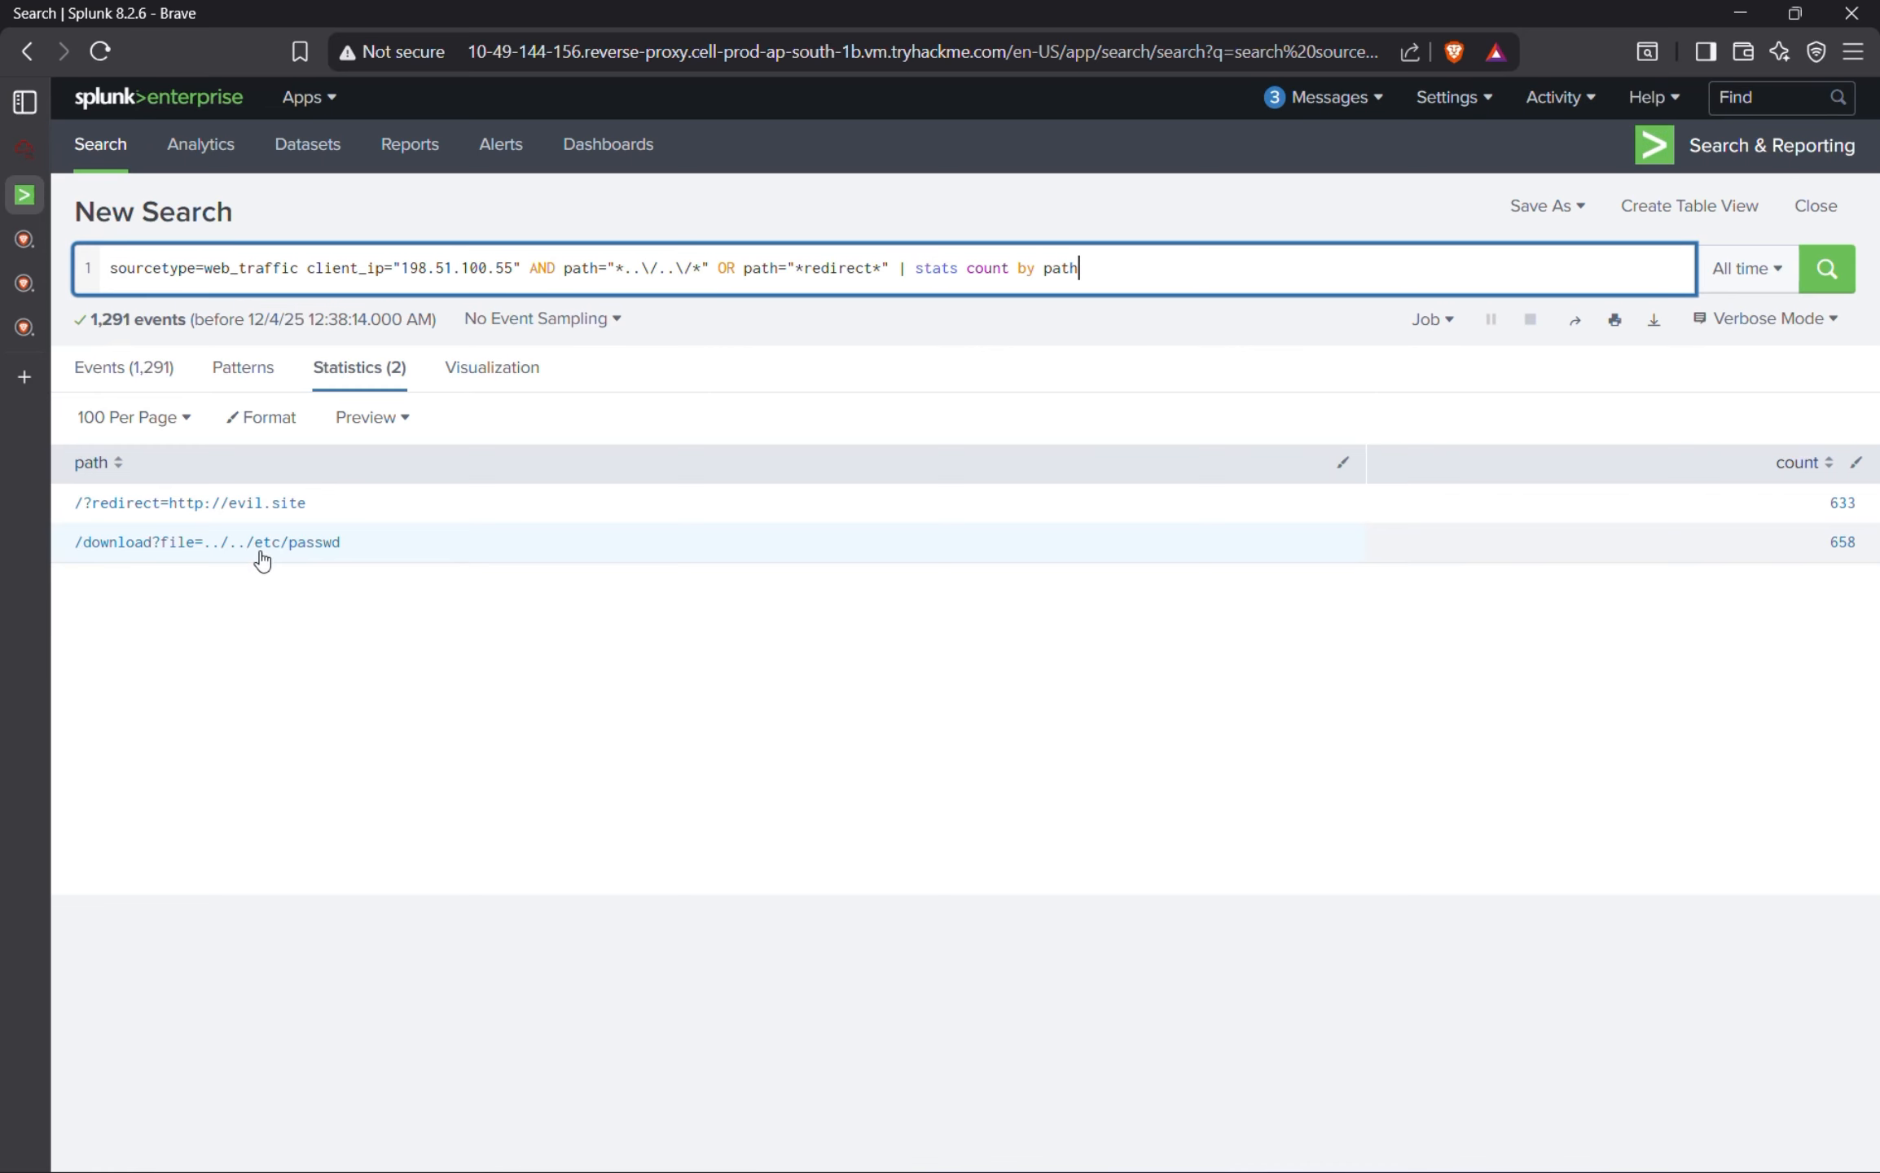
pyautogui.moveTo(1874, 547); pyautogui.dragTo(1807, 555)
pyautogui.hotkey('ctrl', 'c')
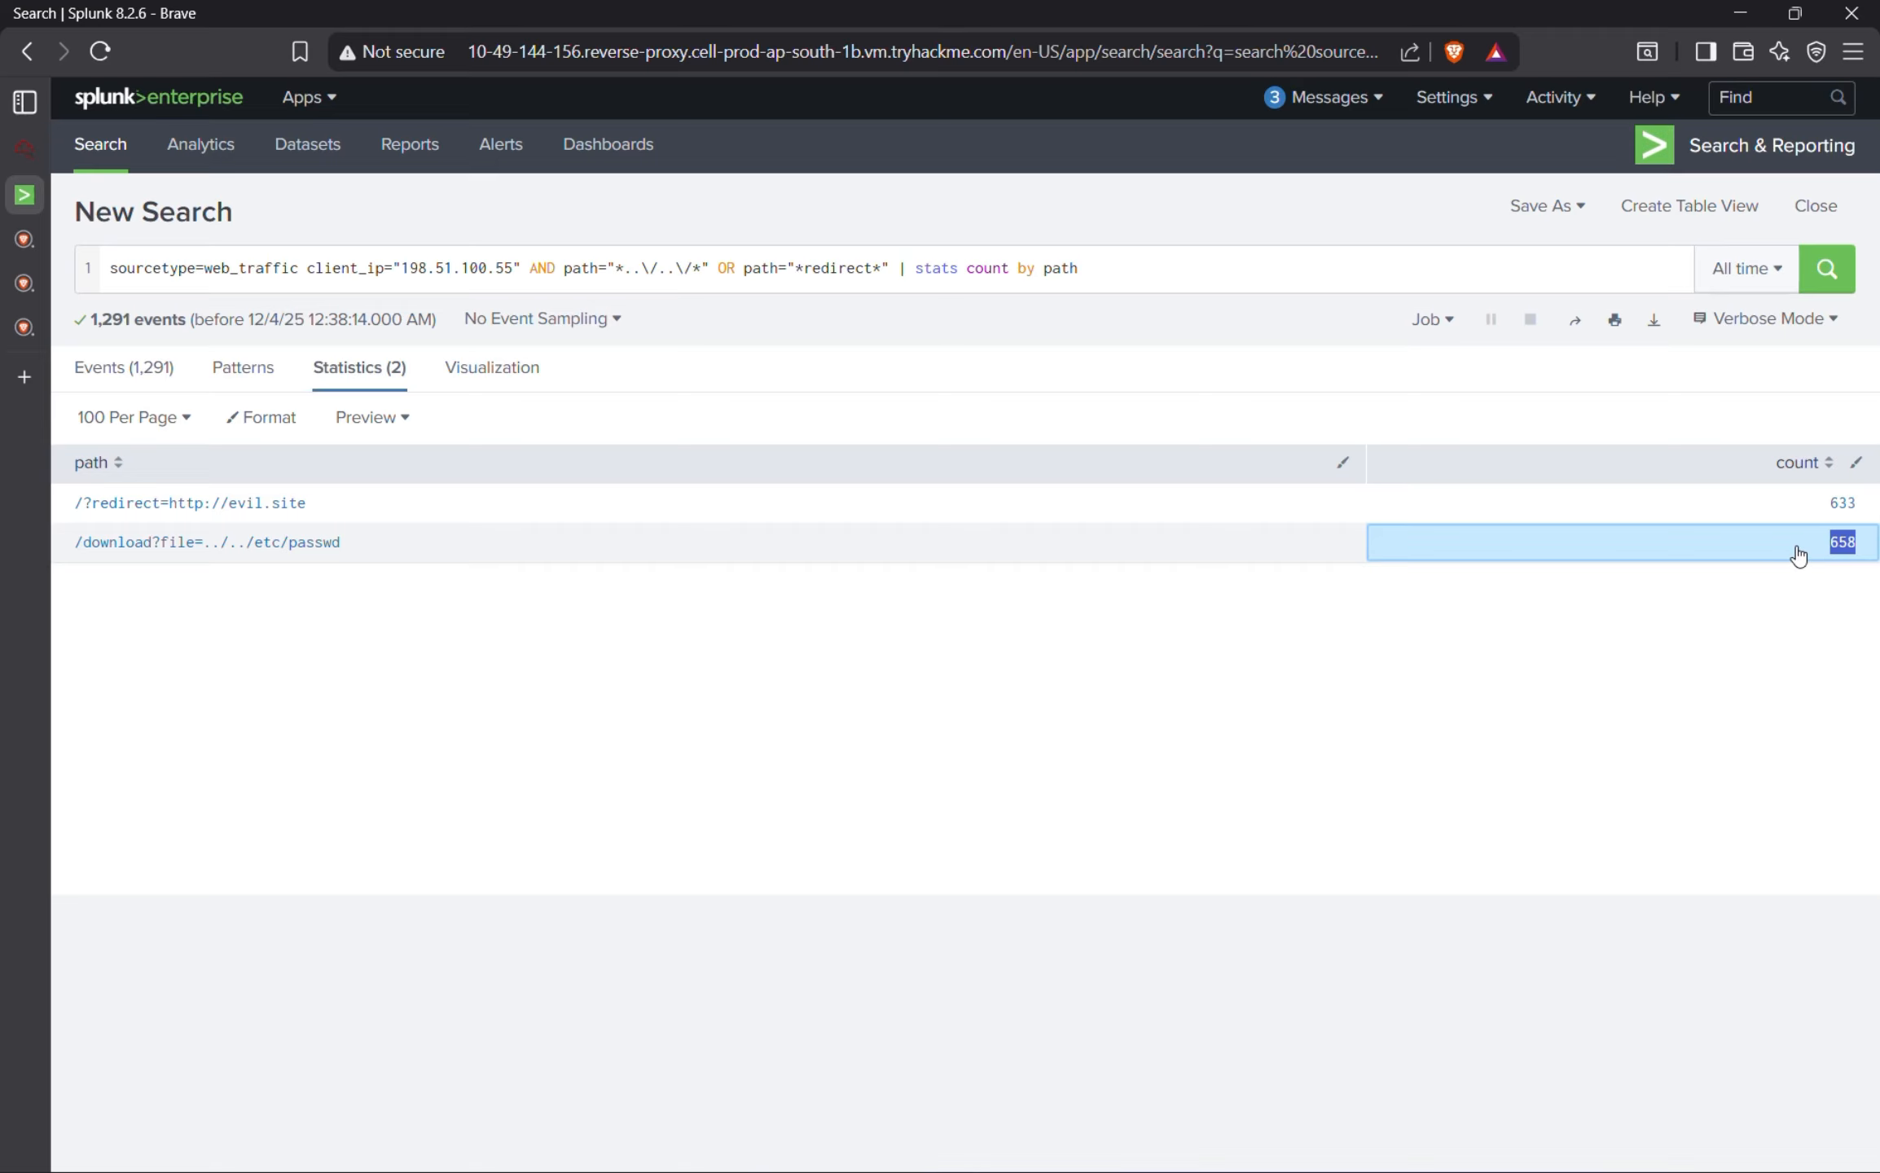
pyautogui.click(246, 625)
pyautogui.moveTo(72, 544); pyautogui.dragTo(1494, 613)
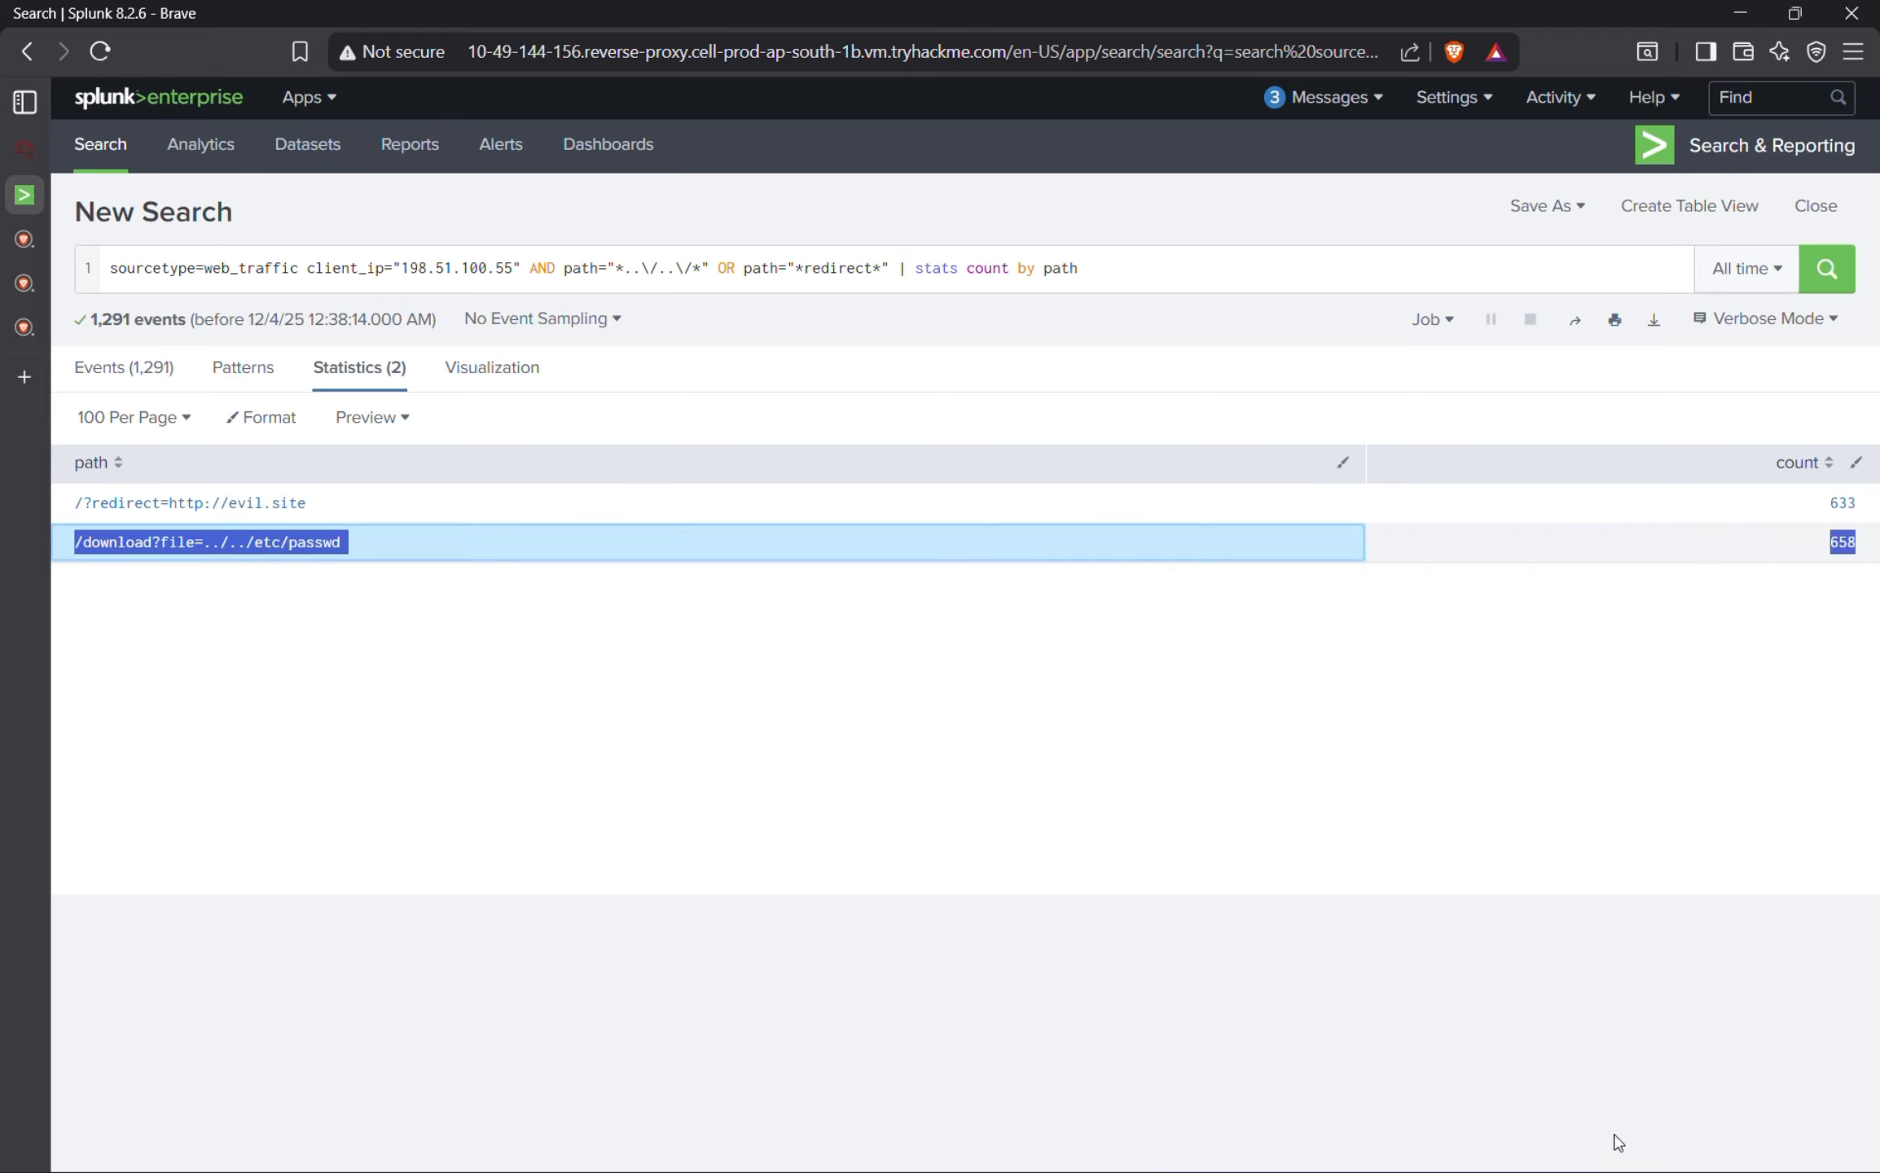
pyautogui.press('super')
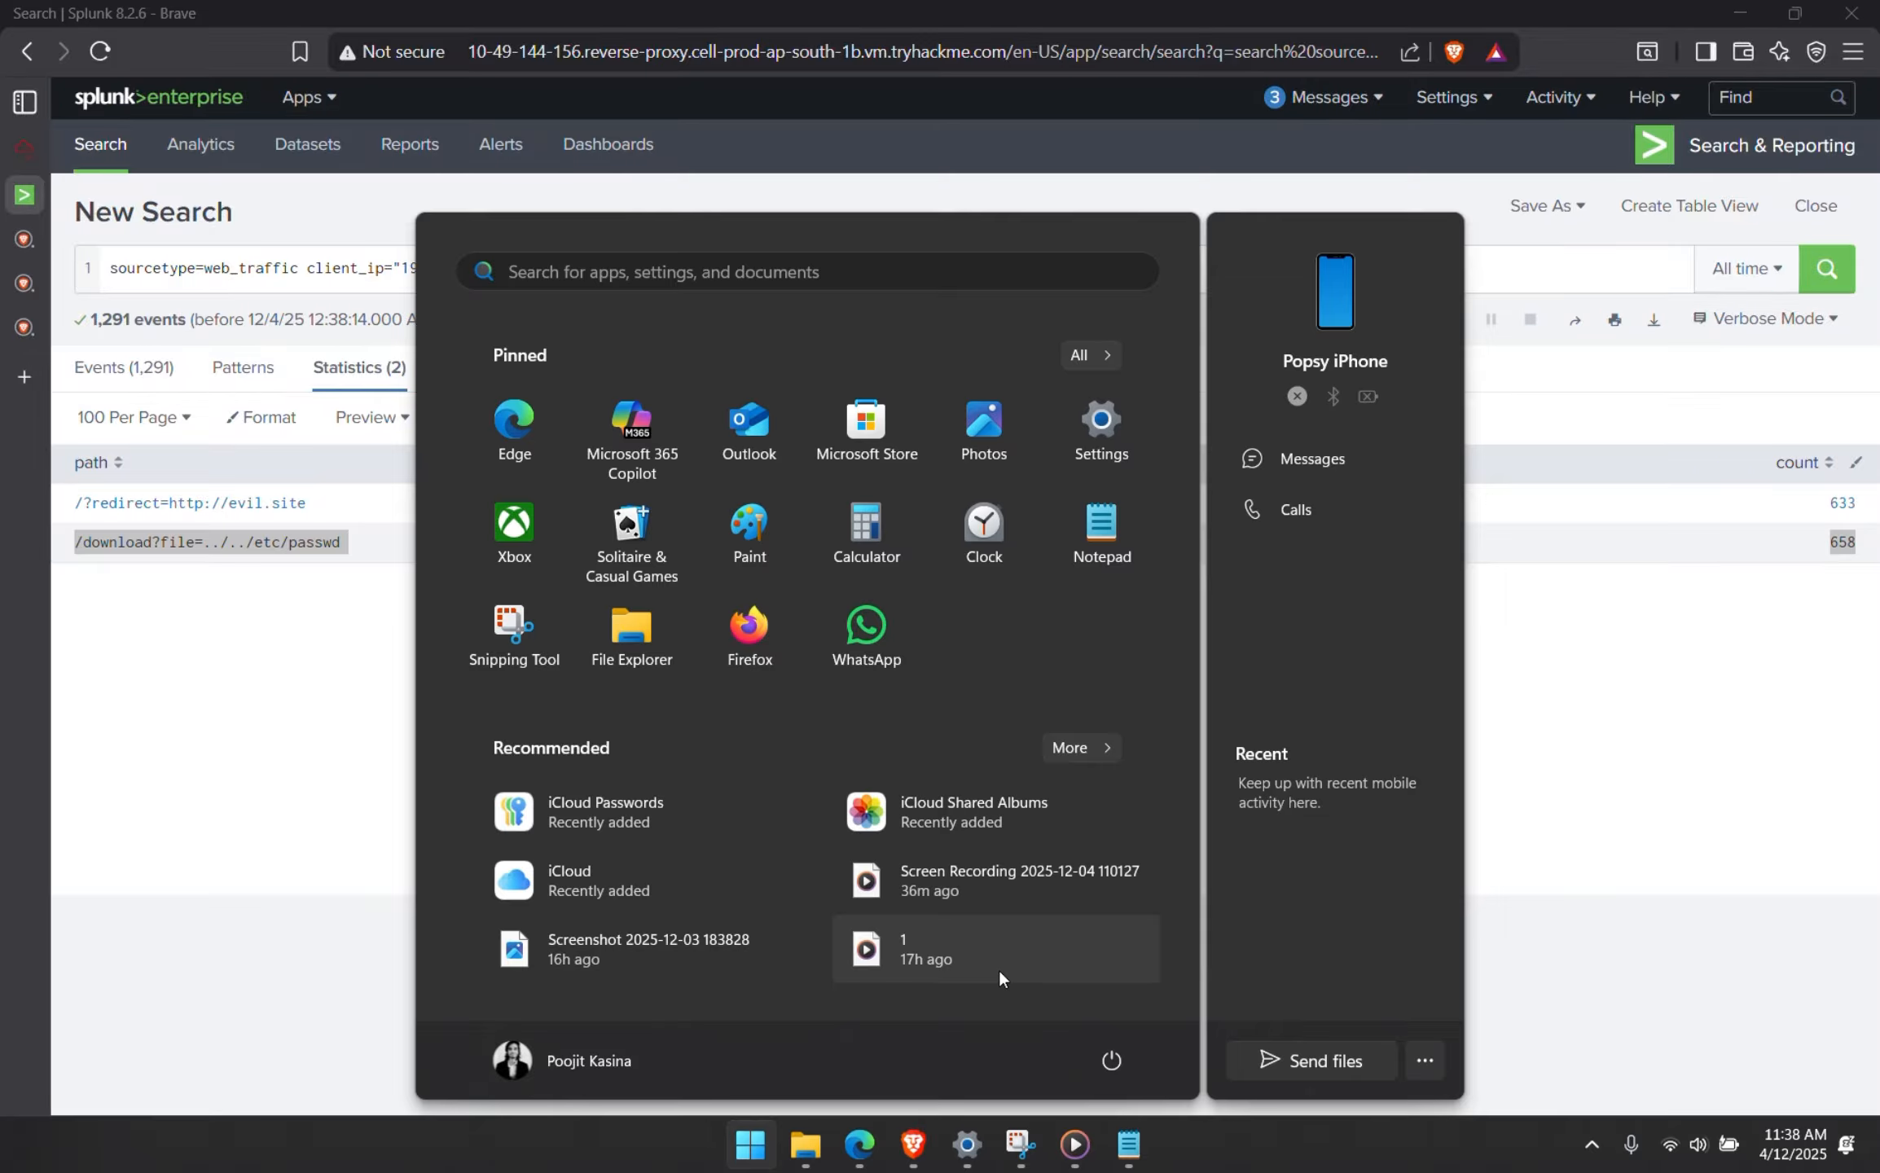
pyautogui.click(1110, 511)
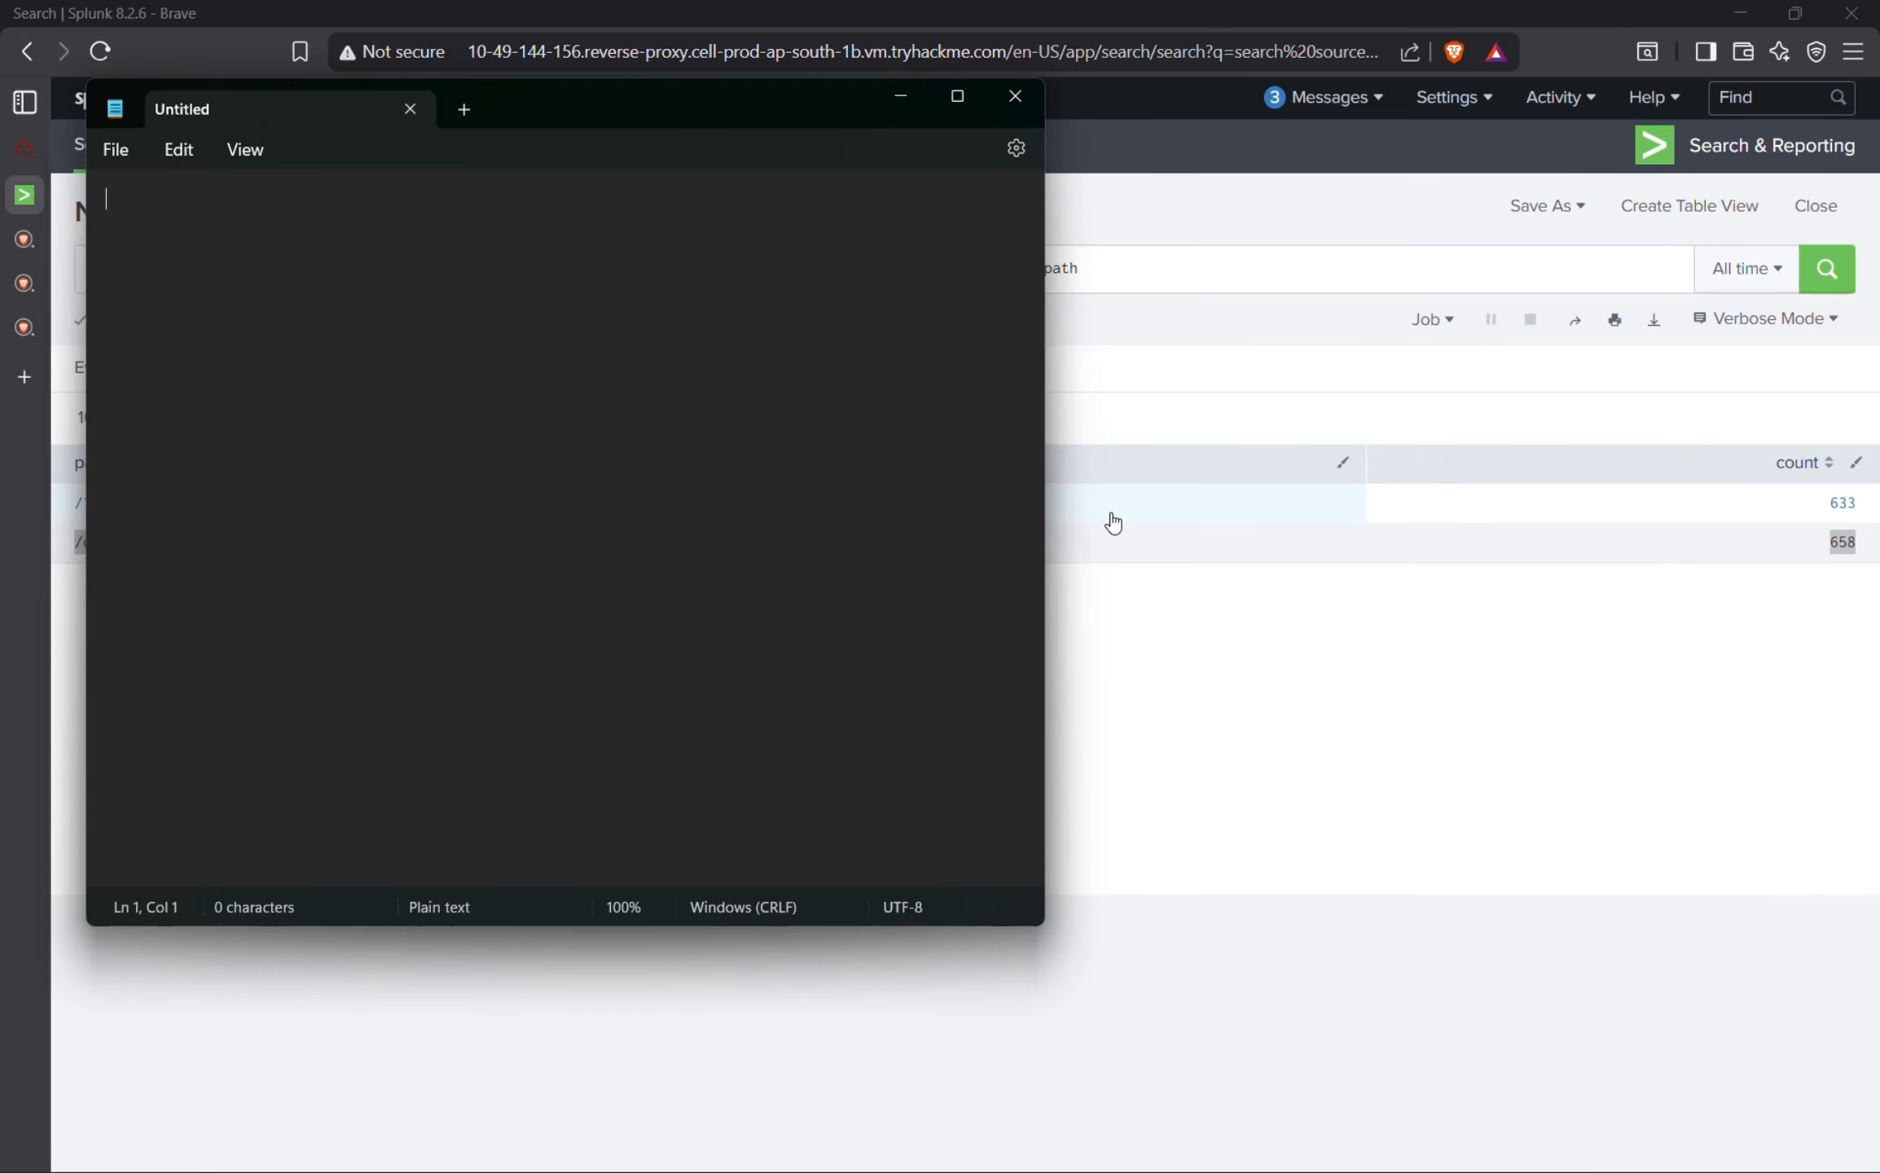
pyautogui.click(1016, 98)
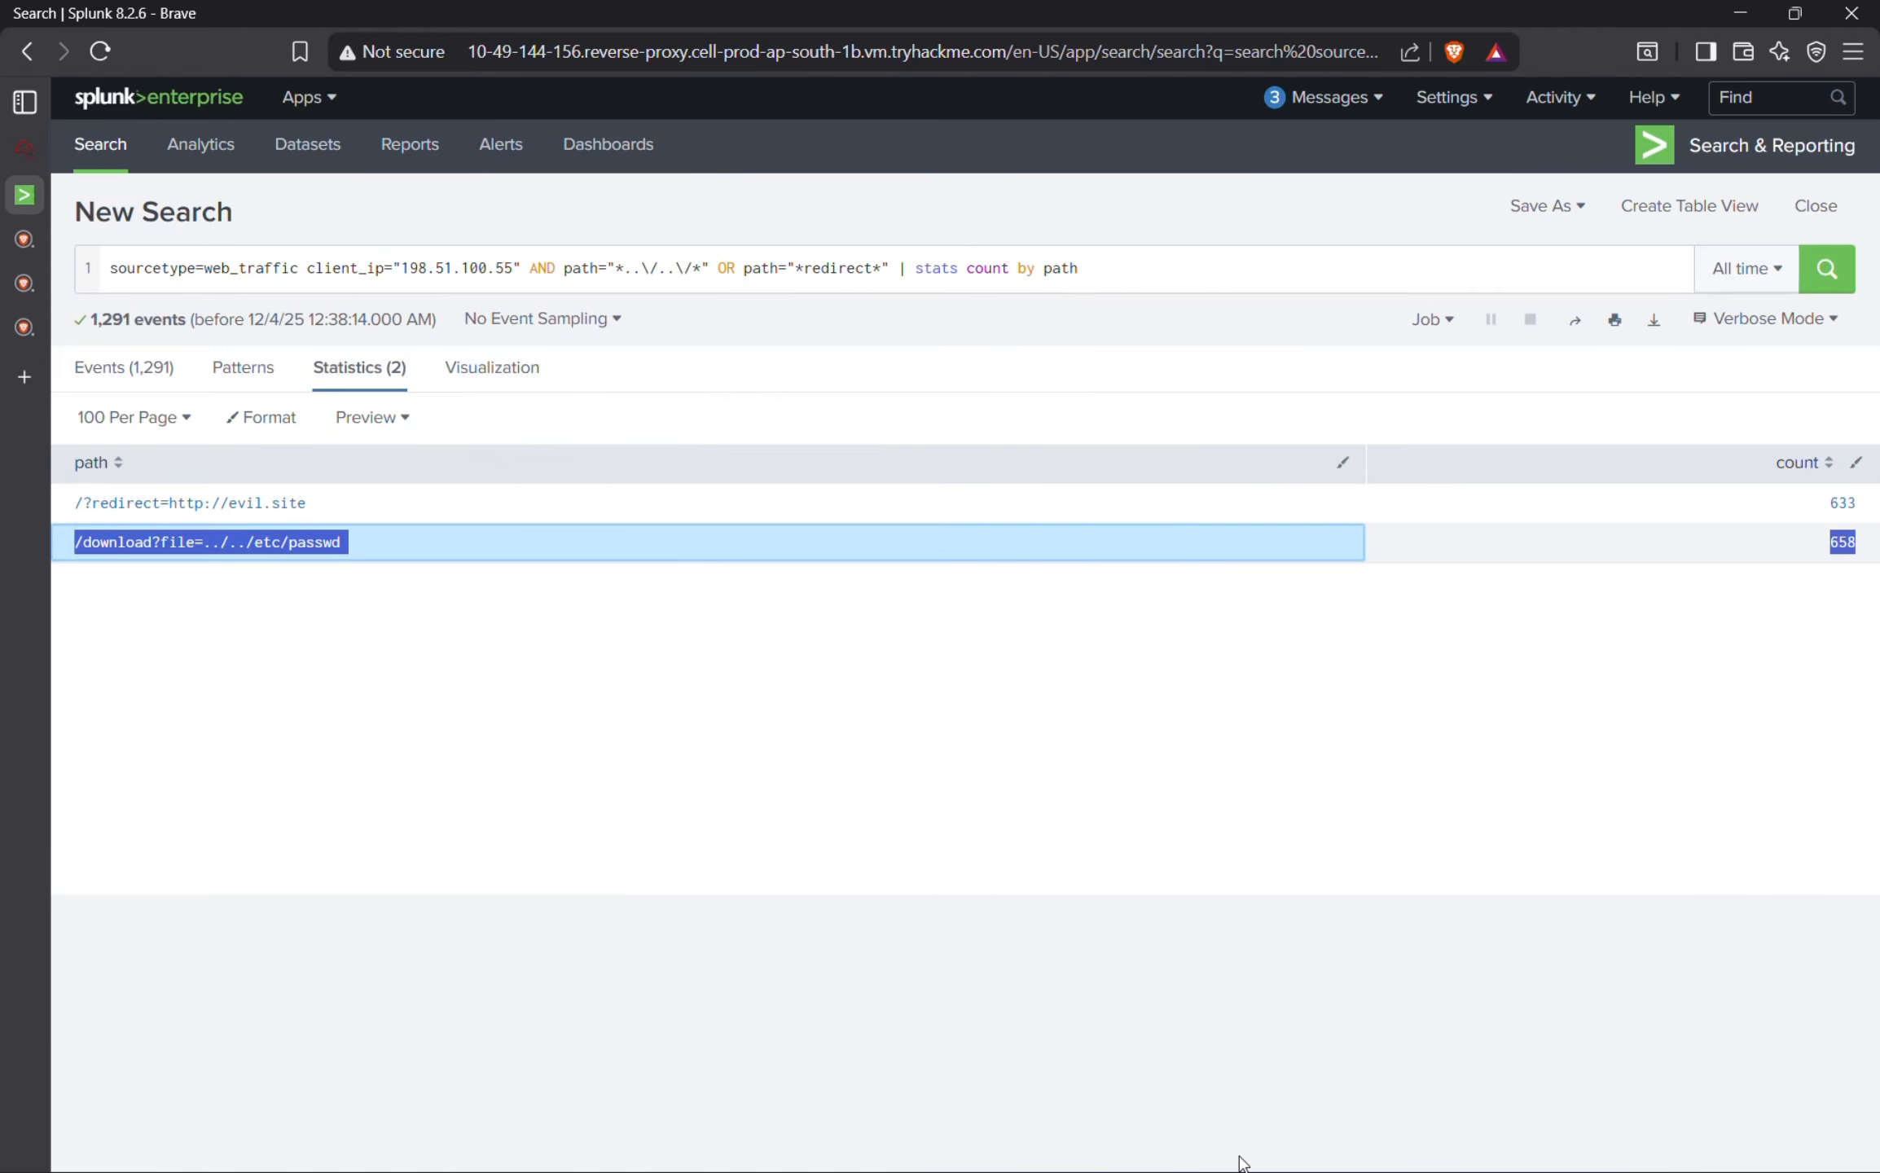
# Bring up the notes window, move it higher and review the recorded /download?file=../../etc/passwd entry.
pyautogui.hotkey('alt', 'Tab')
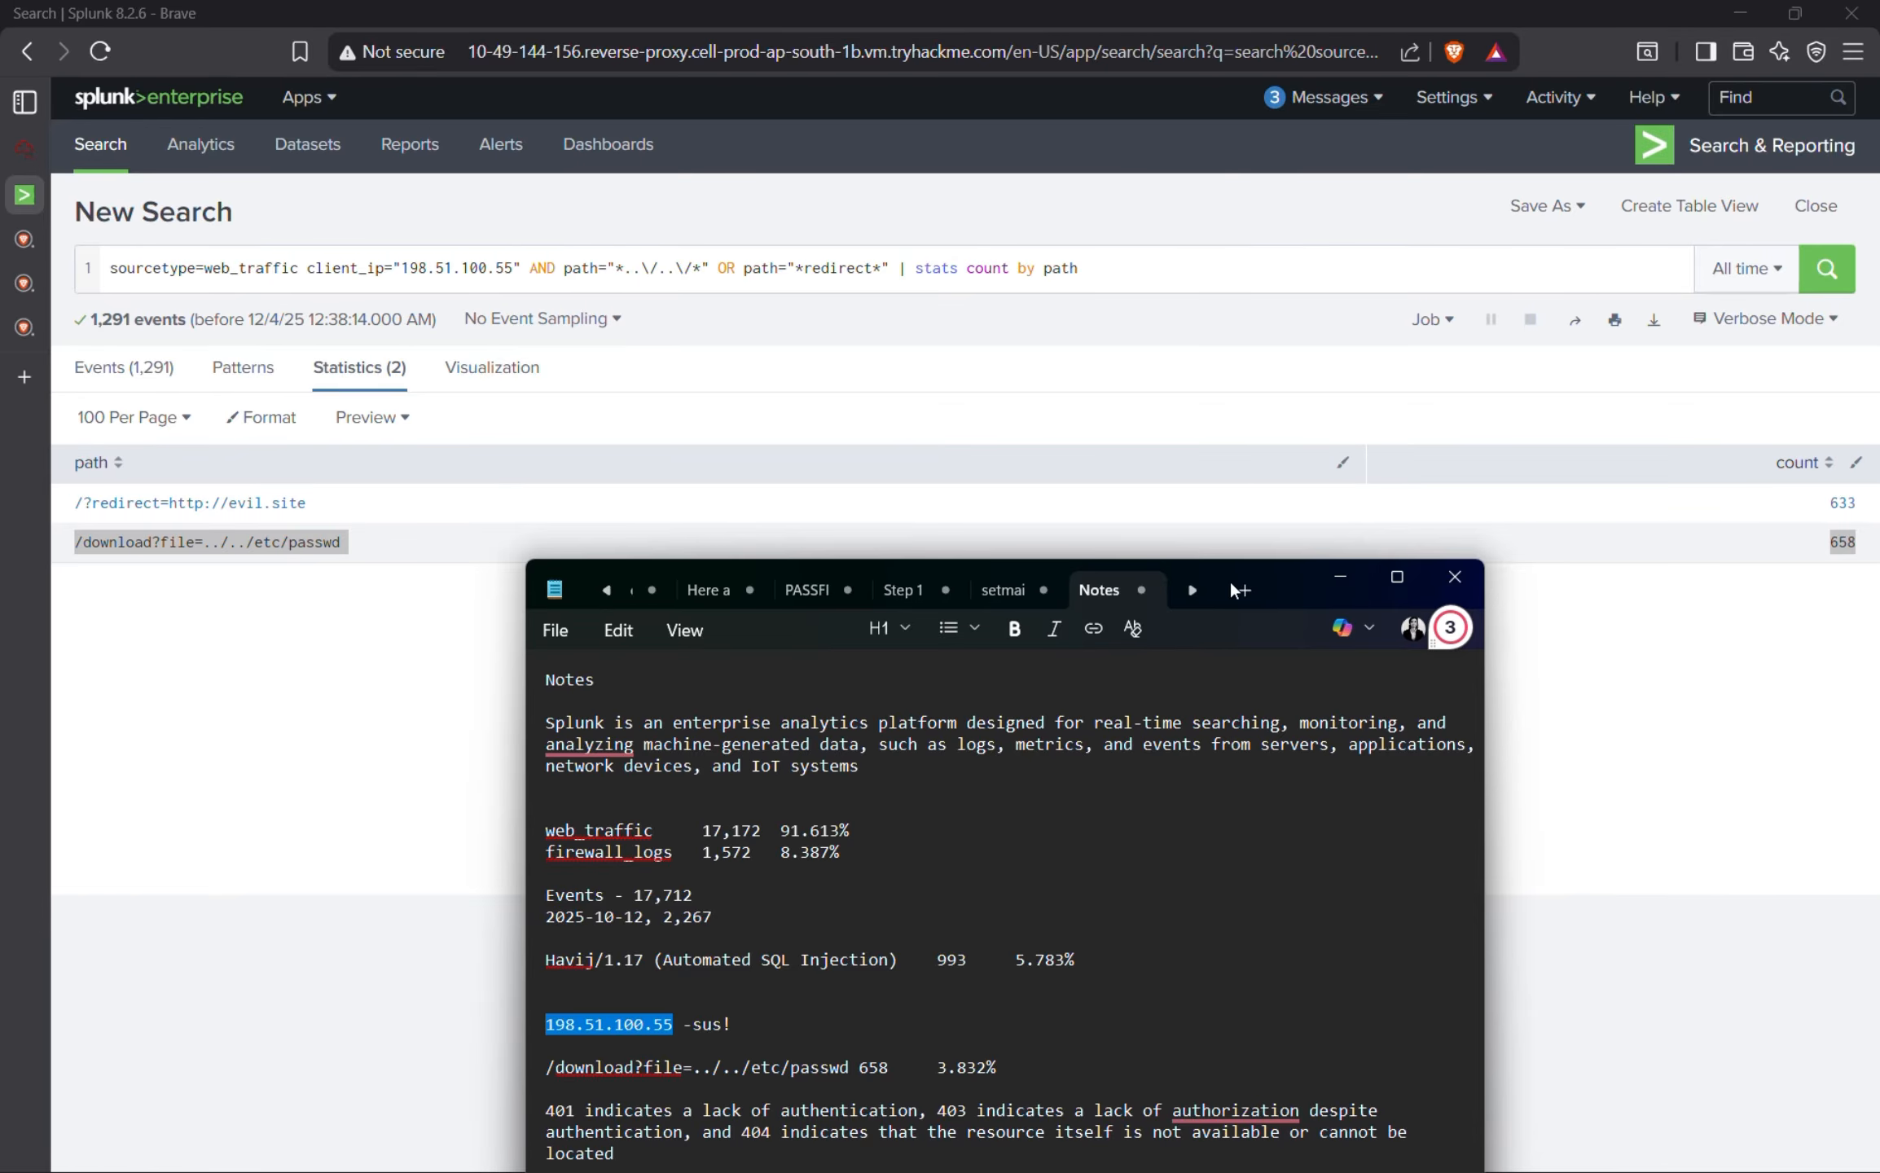
pyautogui.moveTo(1281, 571); pyautogui.dragTo(1277, 404)
pyautogui.click(671, 1024)
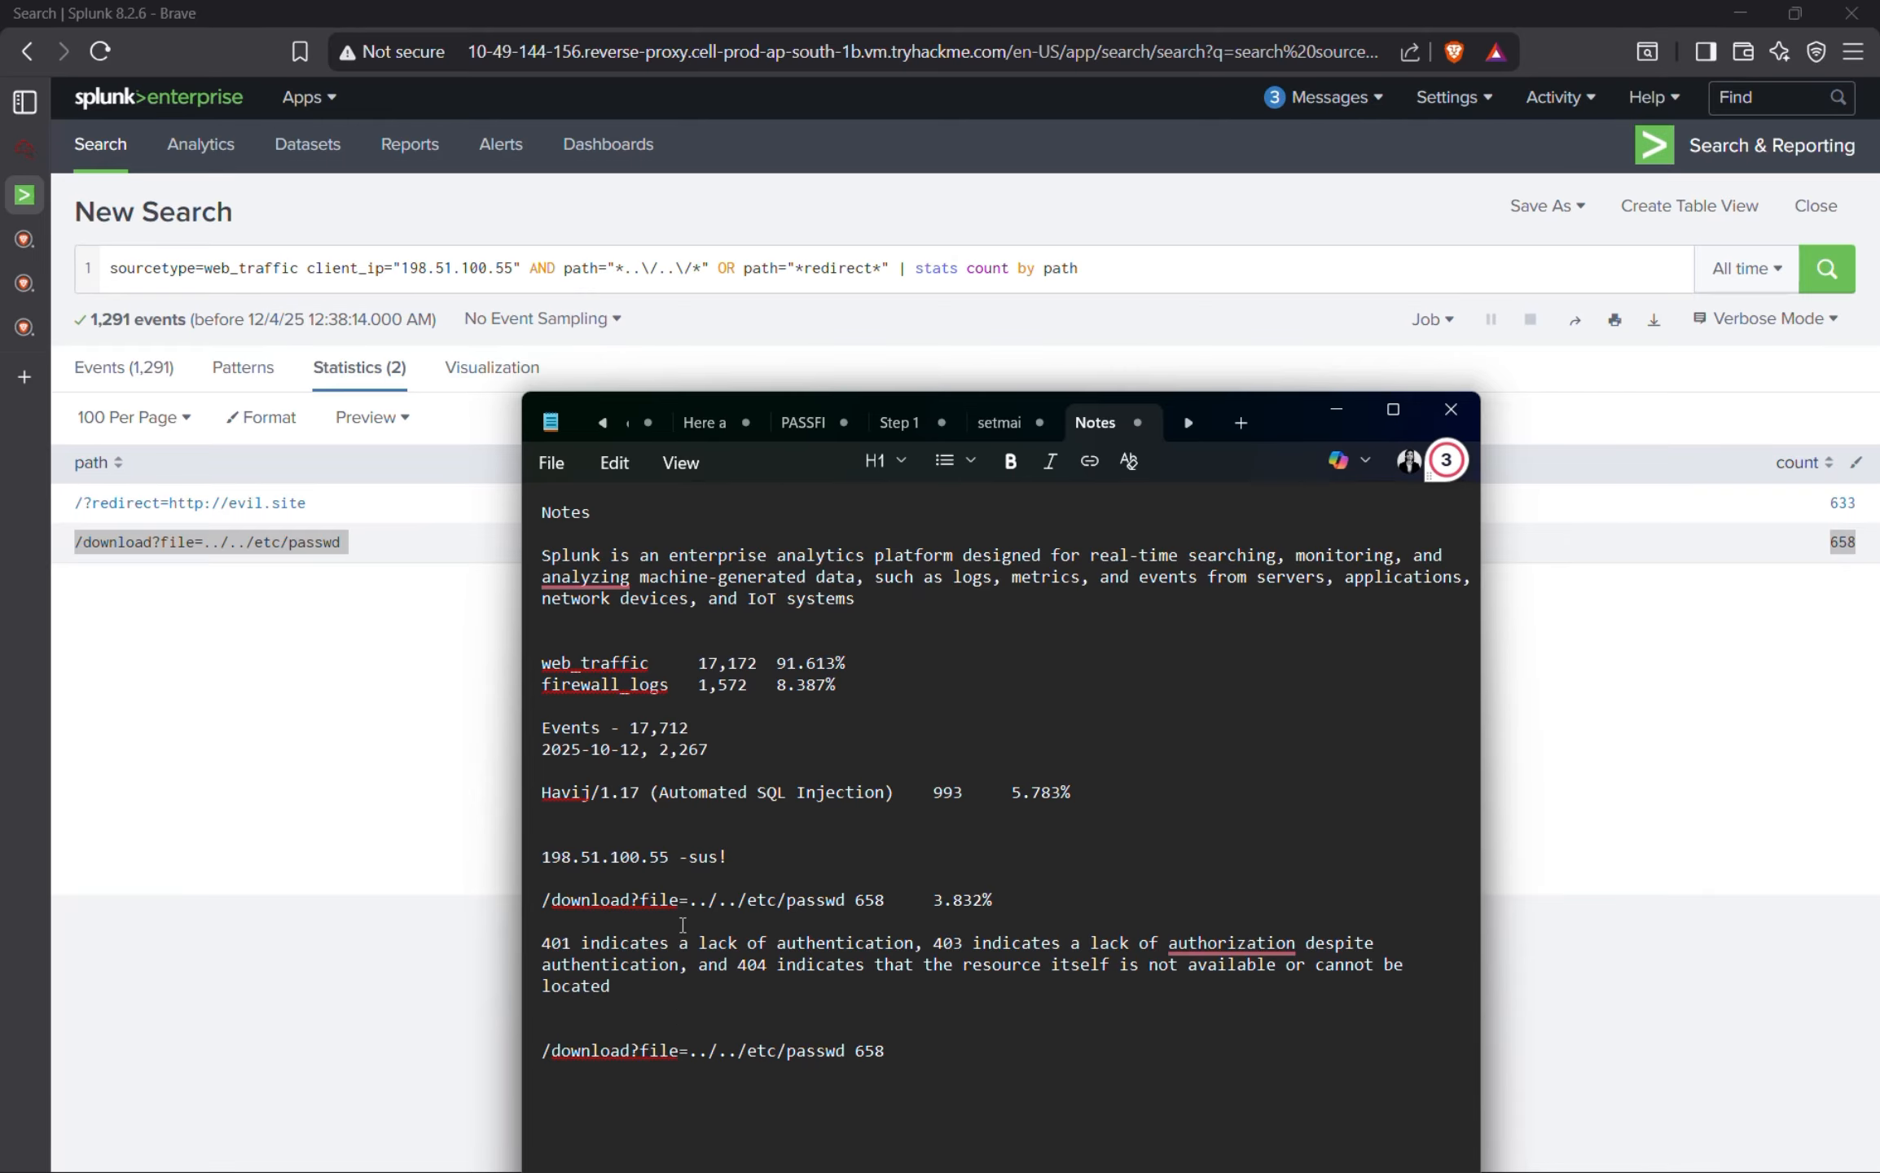
# Go to the SQL Injection Attack section of the TryHackMe page and copy its search query.
pyautogui.click(31, 145)
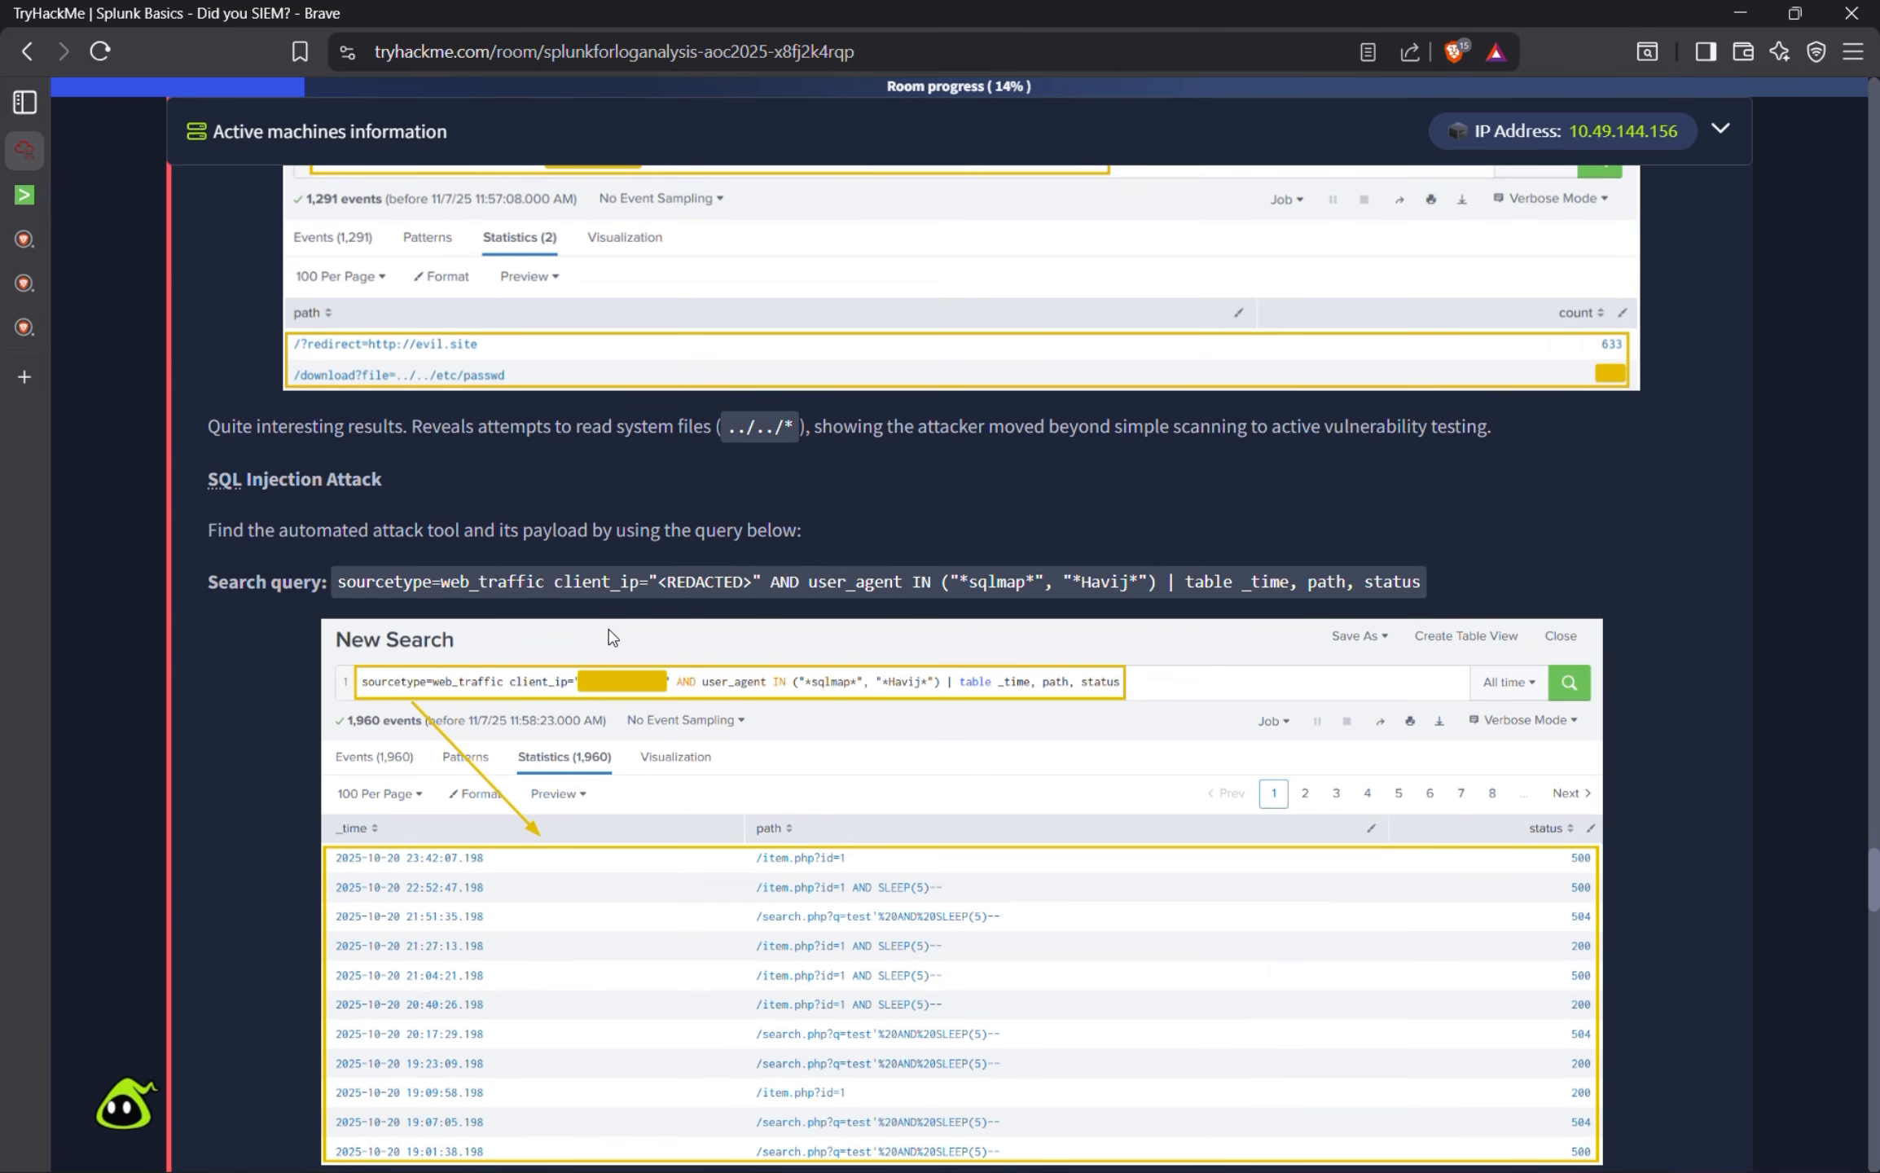
pyautogui.scroll(-1, 613, 638)
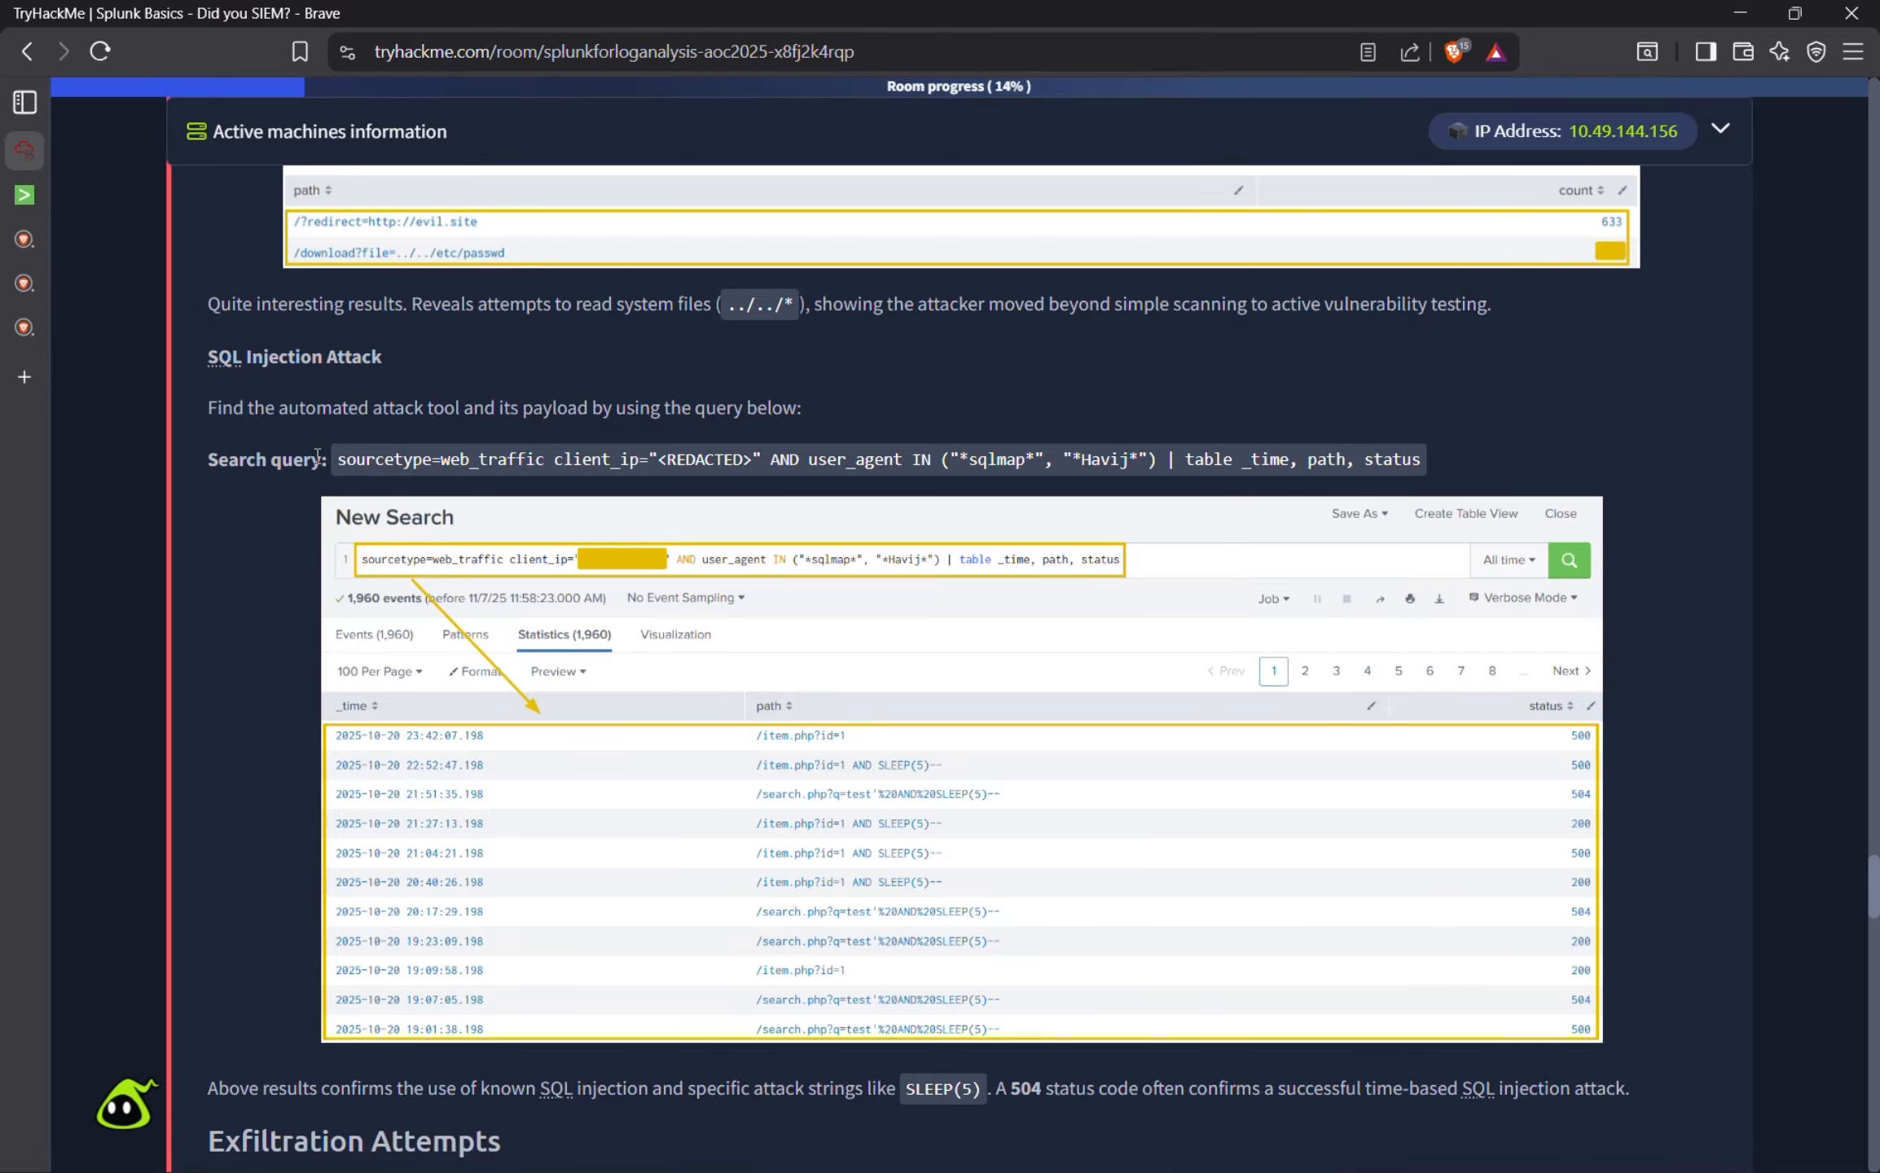
pyautogui.moveTo(336, 459); pyautogui.dragTo(1430, 466)
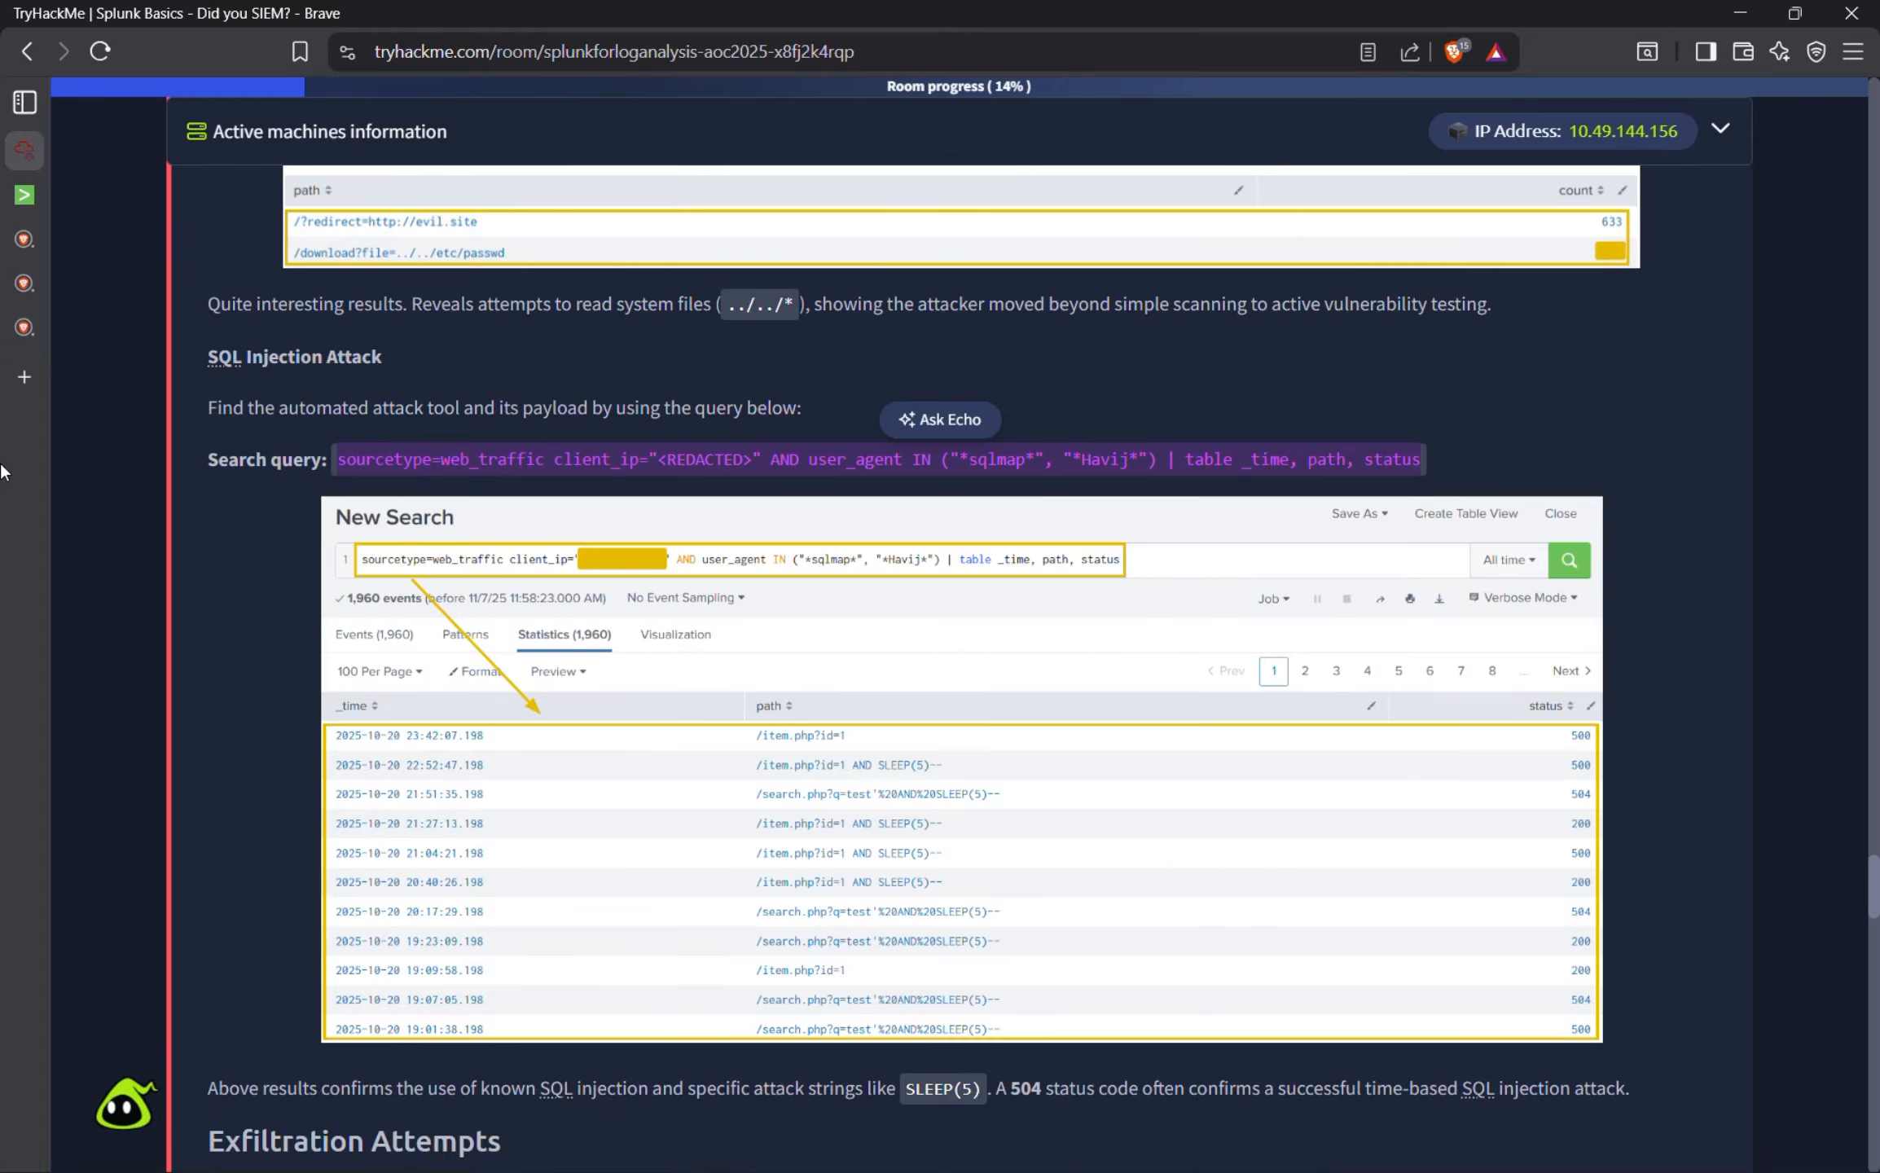
# Replace the Splunk search with the copied query using user_agent IN ("*sqlmap*", "*Havij*") | table _time, path, status and run it.
pyautogui.click(86, 190)
pyautogui.click(644, 271)
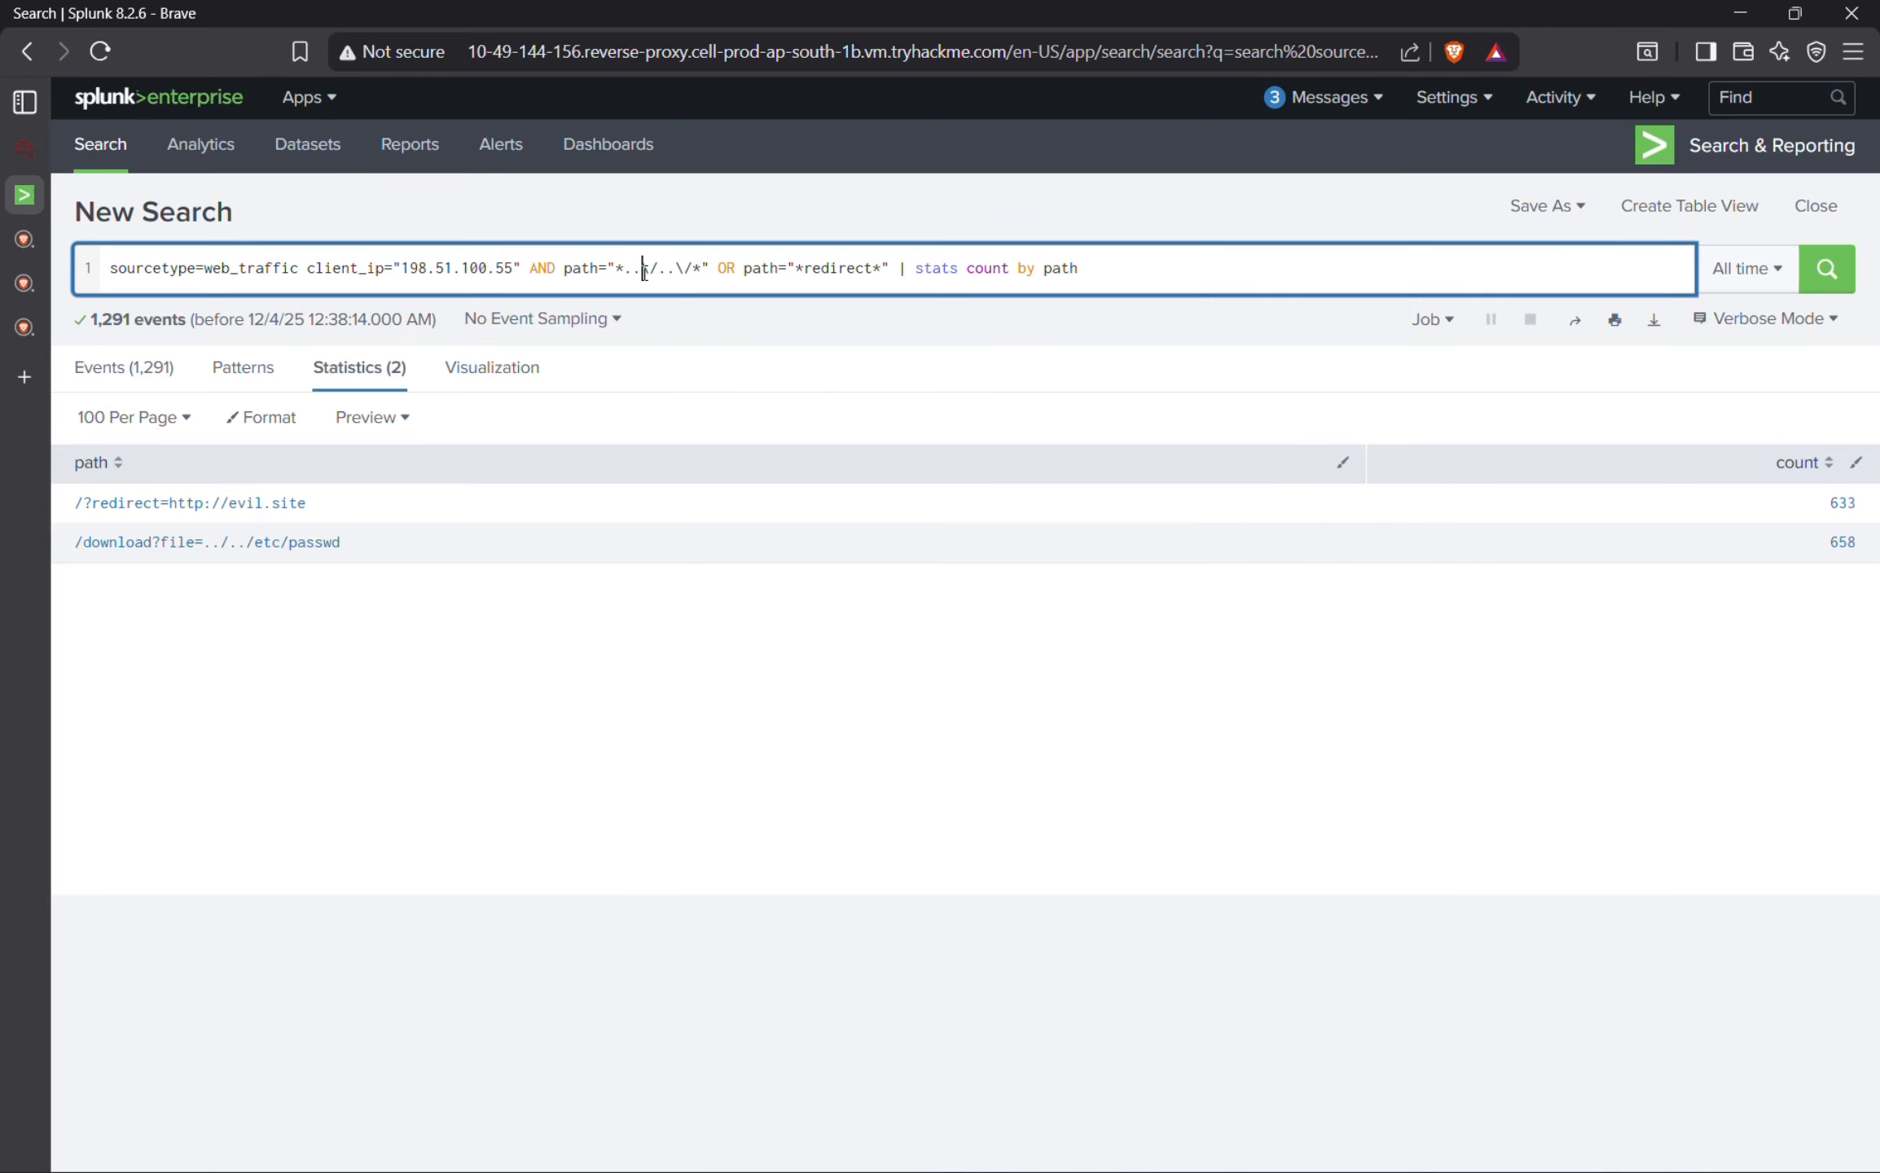
pyautogui.hotkey('ctrl', 'a')
pyautogui.press('BackSpace')
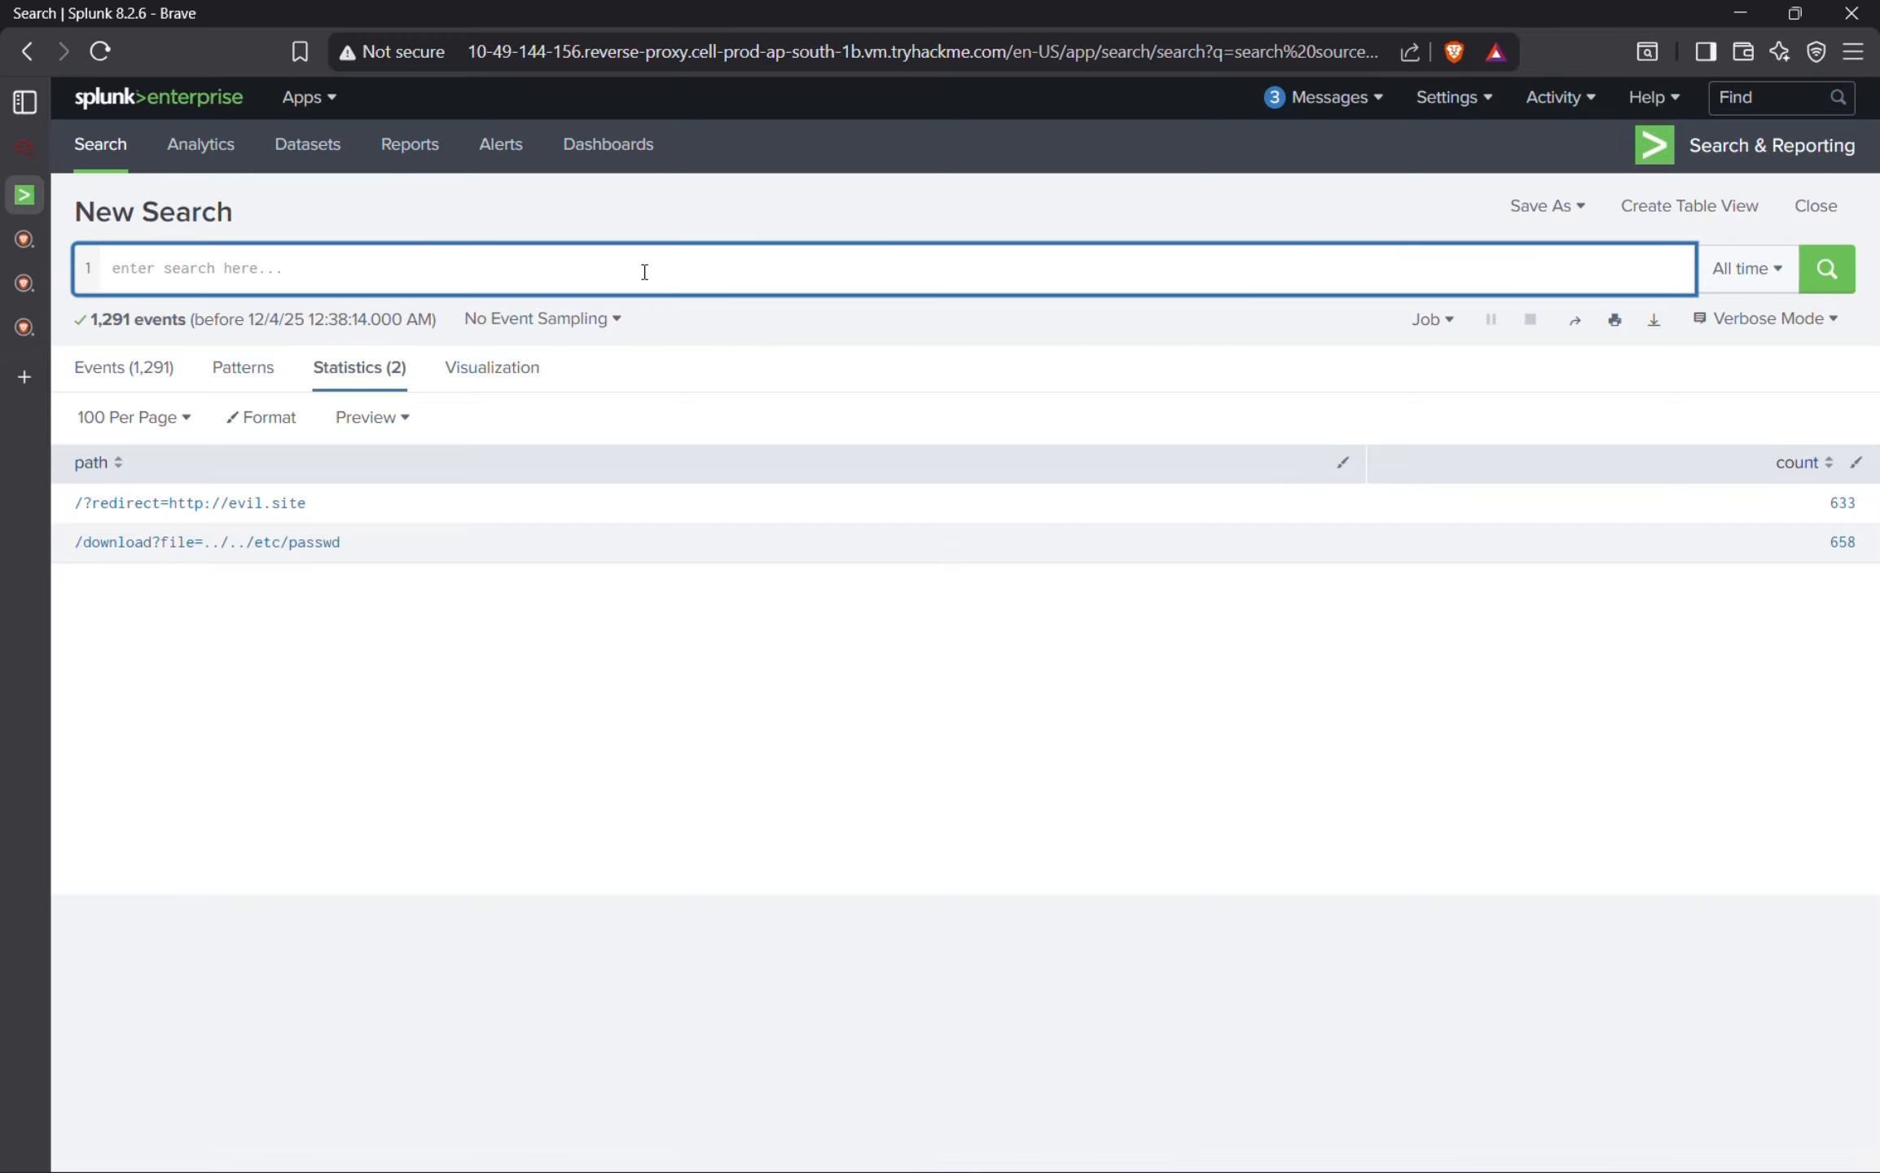
pyautogui.hotkey('ctrl', 'v')
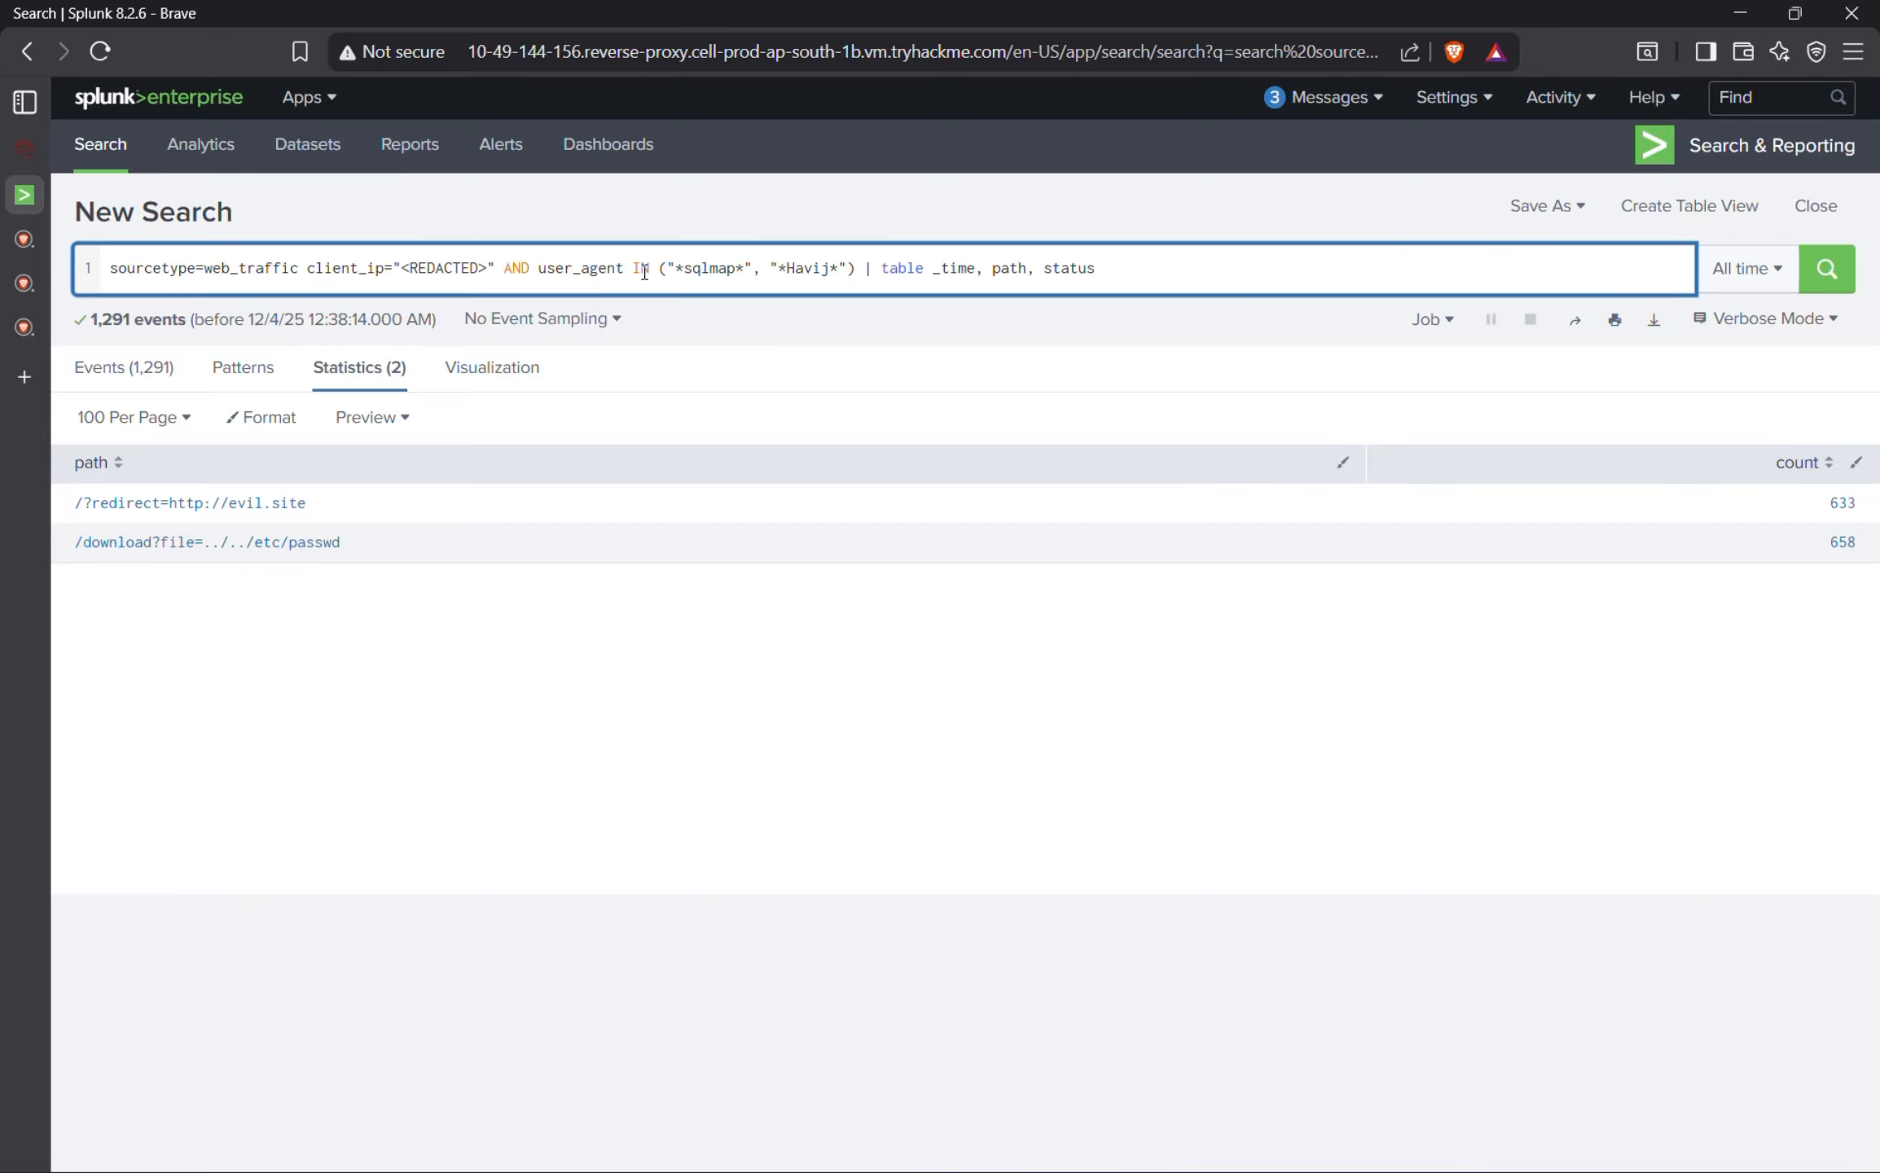
pyautogui.click(1821, 276)
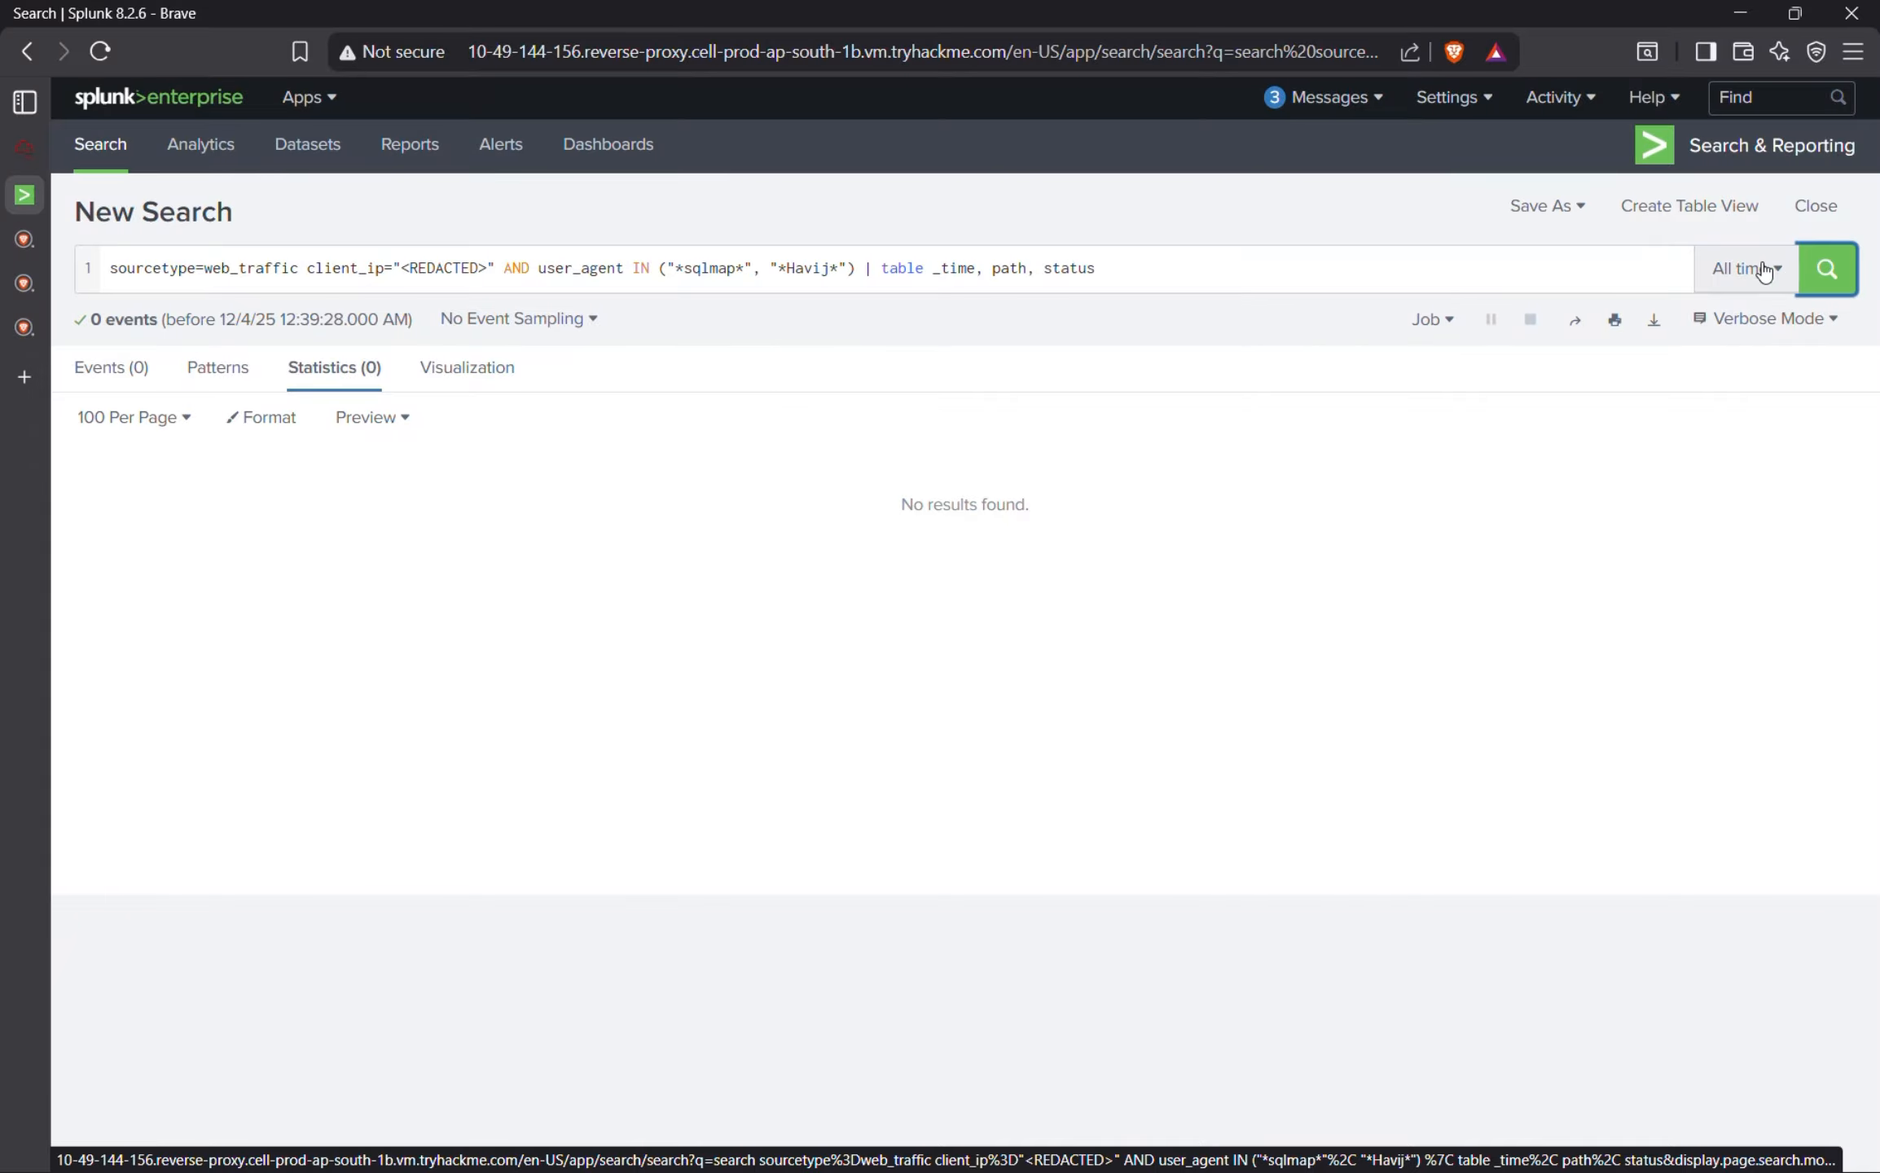
# Remove the <REDACTED> placeholder from the query's client_ip value and copy the IP address 198.51.100.55 from the notes.
pyautogui.moveTo(479, 270); pyautogui.dragTo(413, 275)
pyautogui.press('BackSpace')
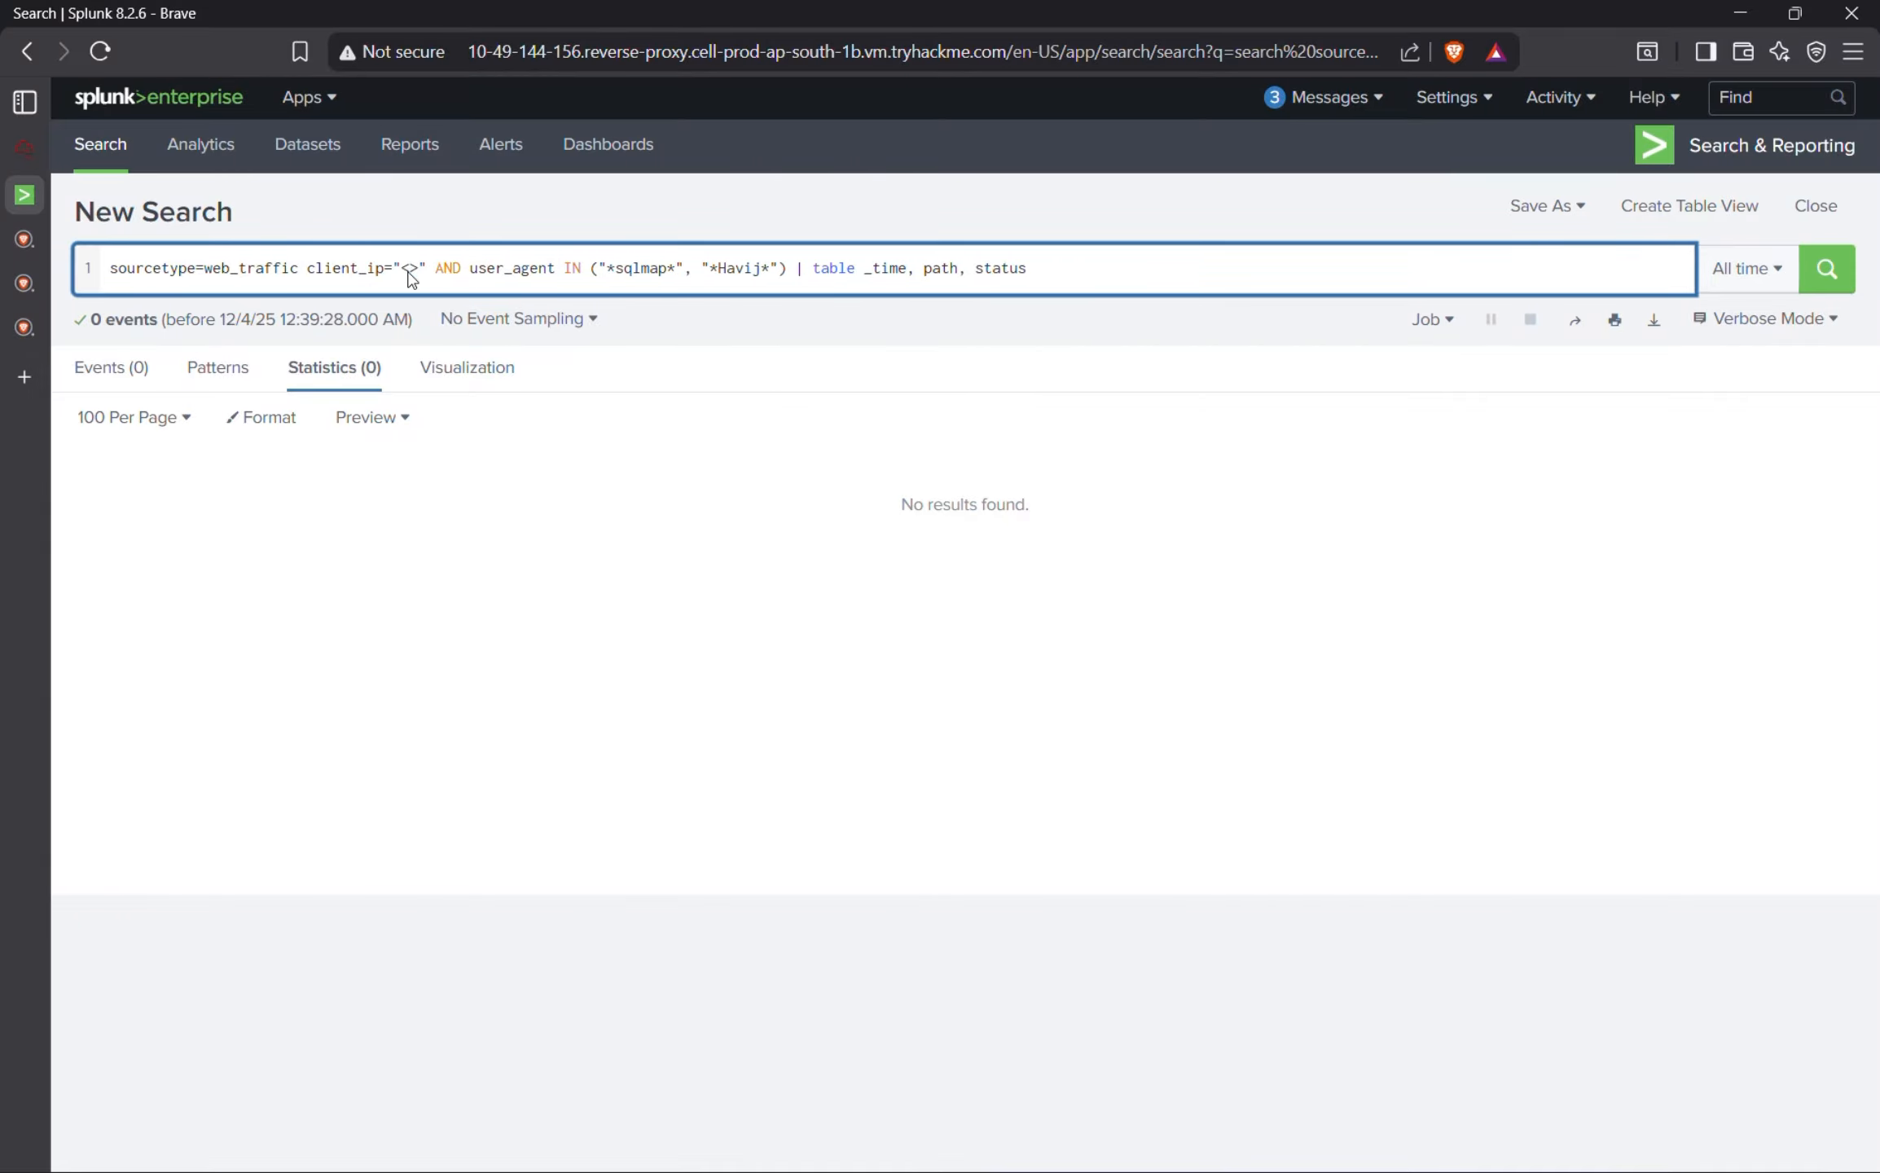
pyautogui.press('BackSpace')
pyautogui.press('BackSpace')
pyautogui.write('192.')
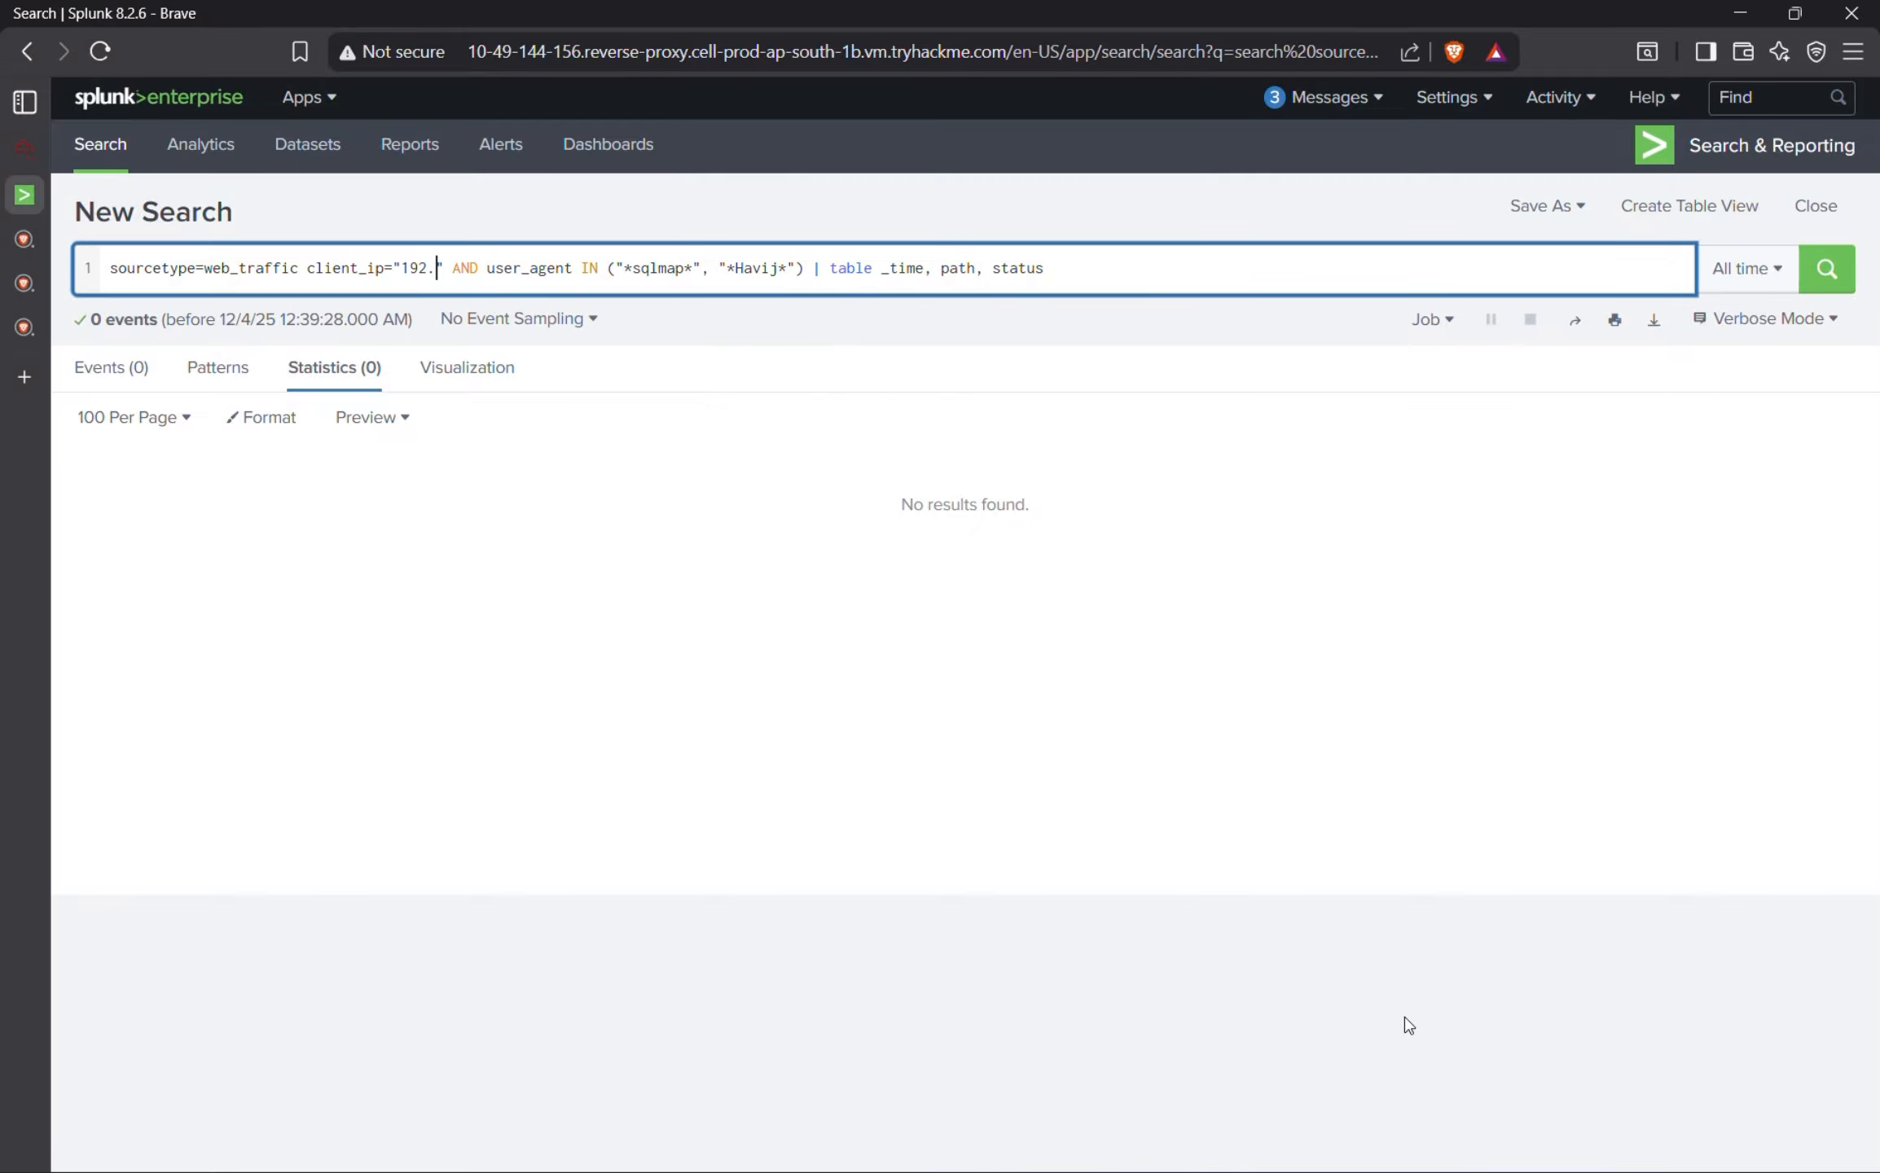
pyautogui.hotkey('alt', 'Tab')
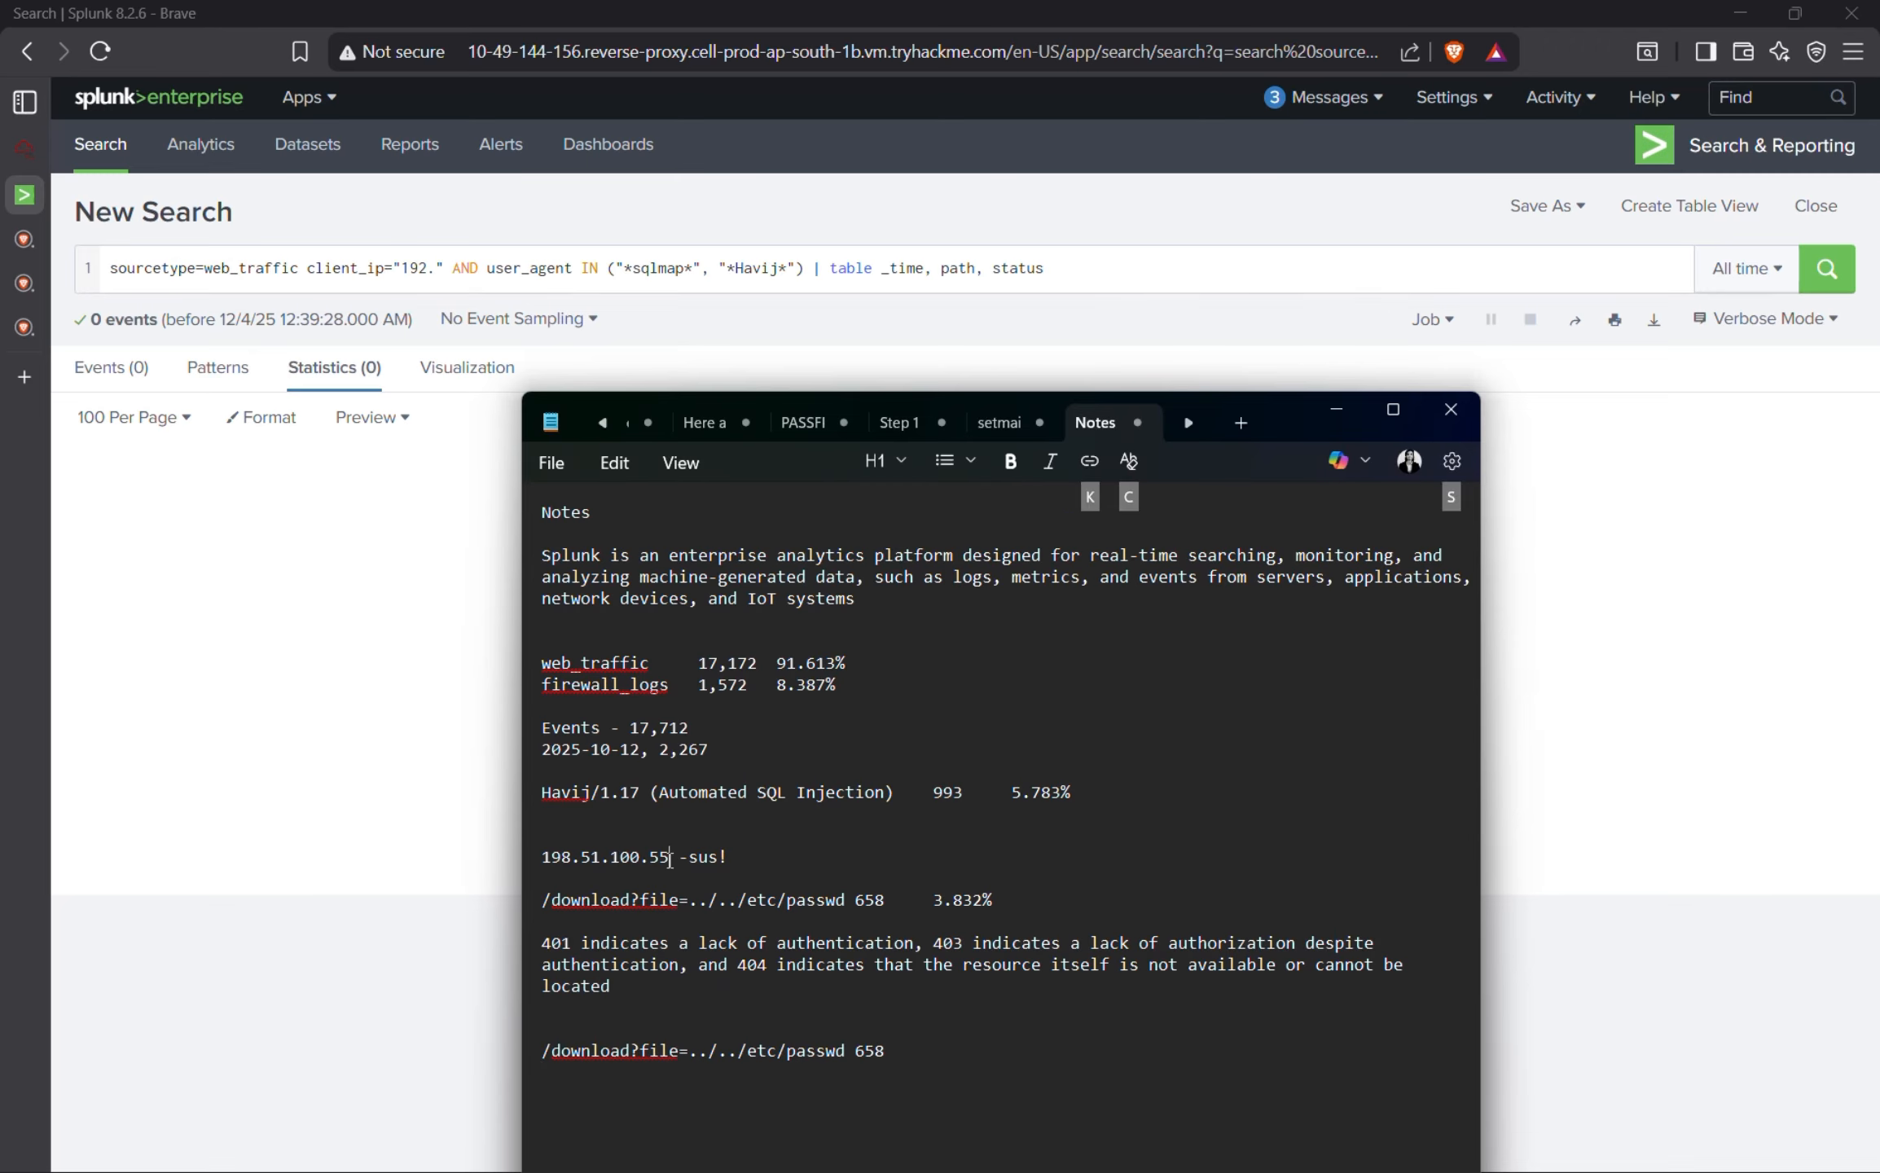
pyautogui.doubleClick(523, 858)
pyautogui.hotkey('ctrl', 'c')
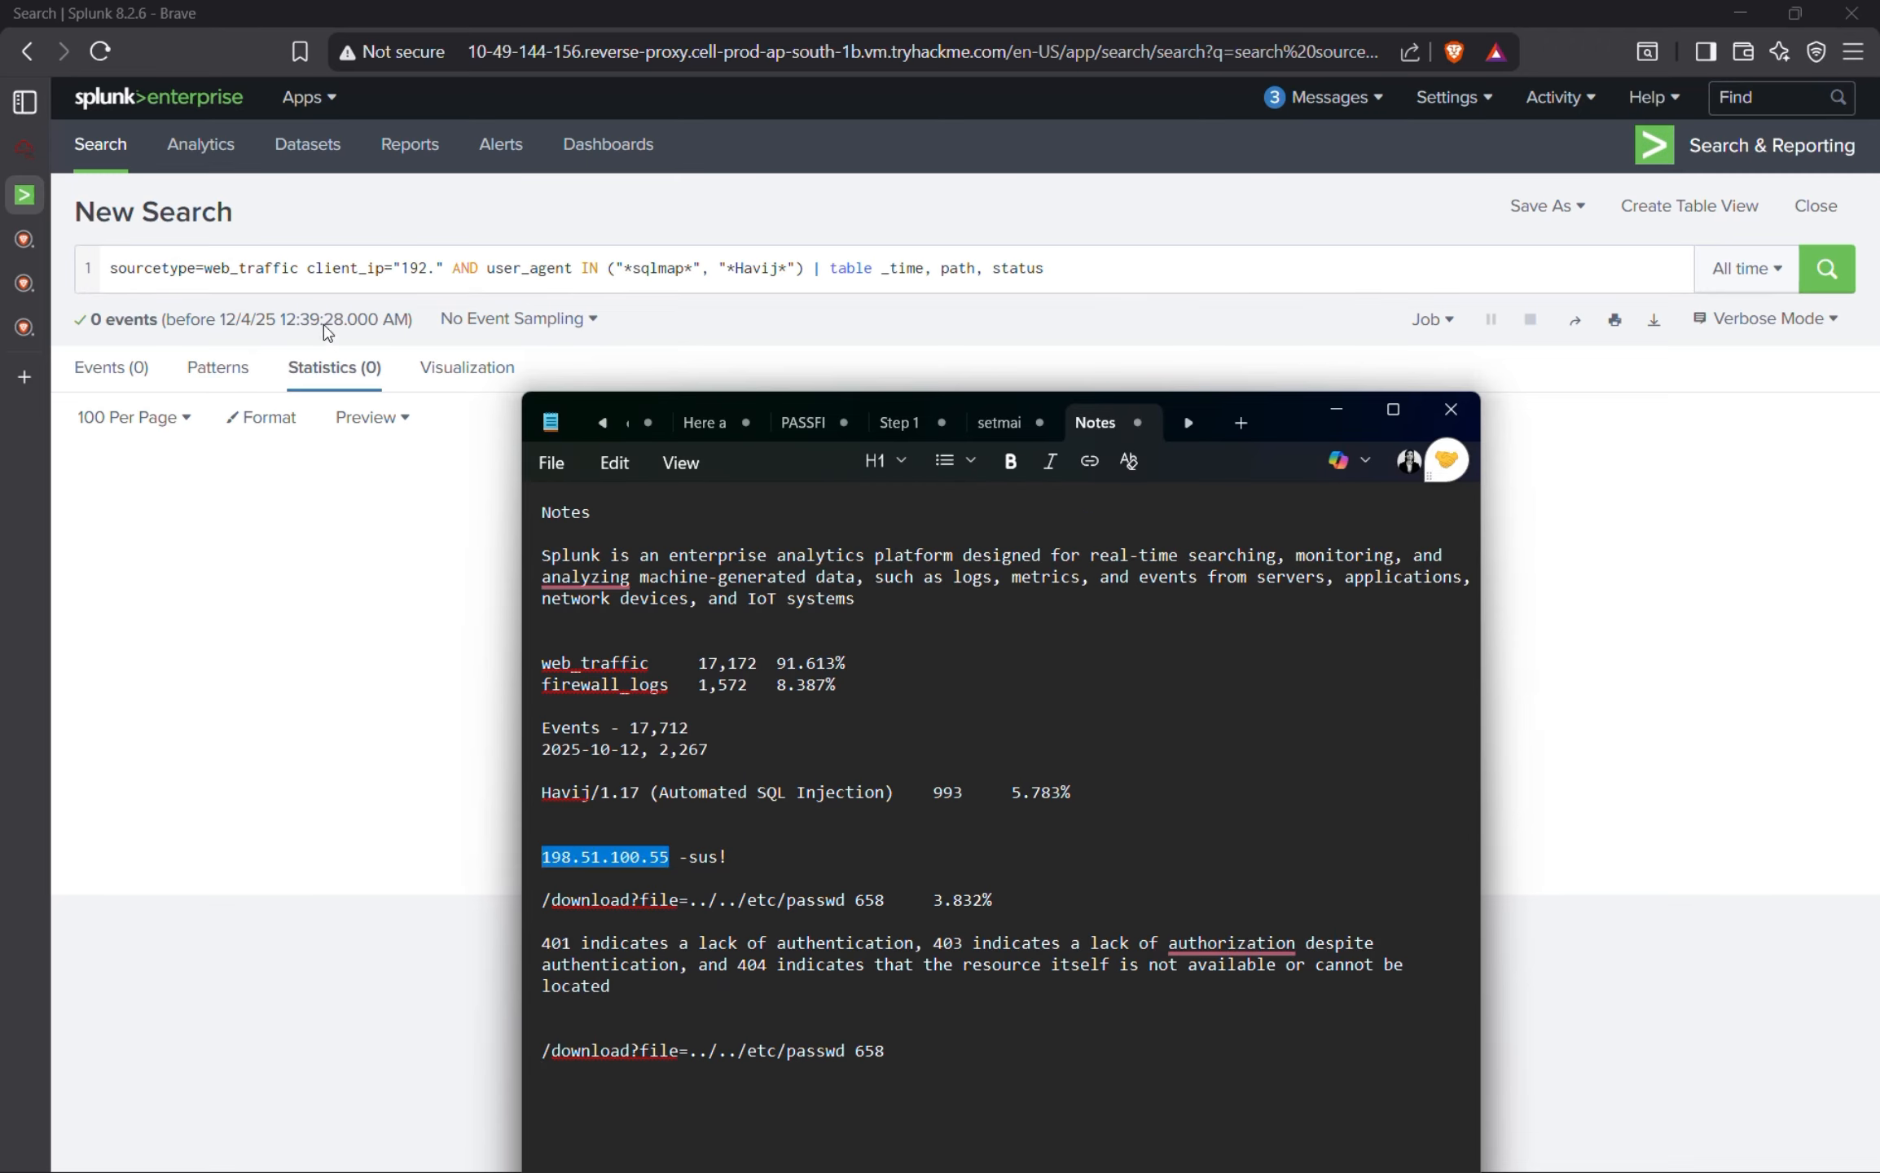
# Set client_ip to 198.51.100.55 in the sqlmap and Havij query and run the search.
pyautogui.click(434, 259)
pyautogui.click(431, 264)
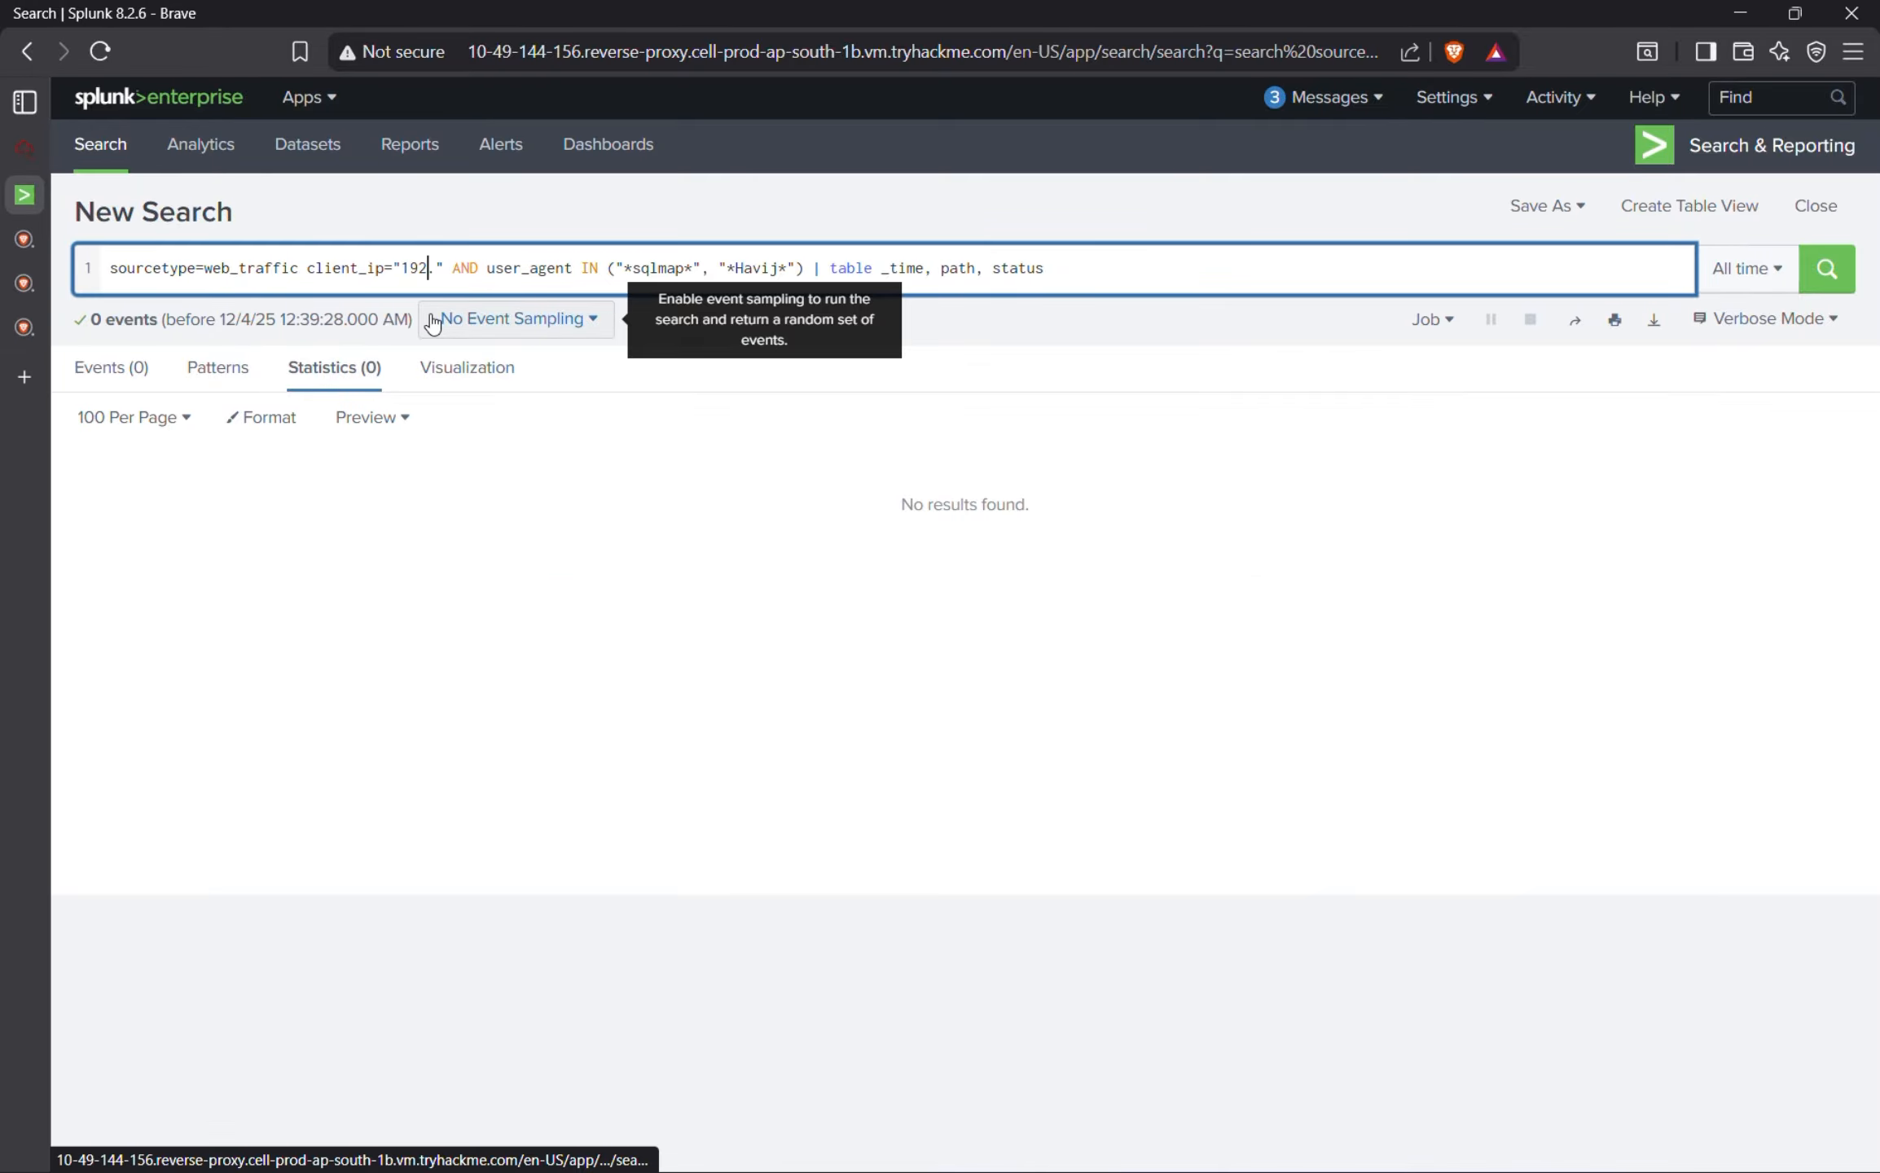
pyautogui.press('BackSpace')
pyautogui.write('8')
pyautogui.press('Right')
pyautogui.press('Right')
pyautogui.press('Left')
pyautogui.press('BackSpace')
pyautogui.press('BackSpace')
pyautogui.press('BackSpace')
pyautogui.press('BackSpace')
pyautogui.hotkey('ctrl', 'v')
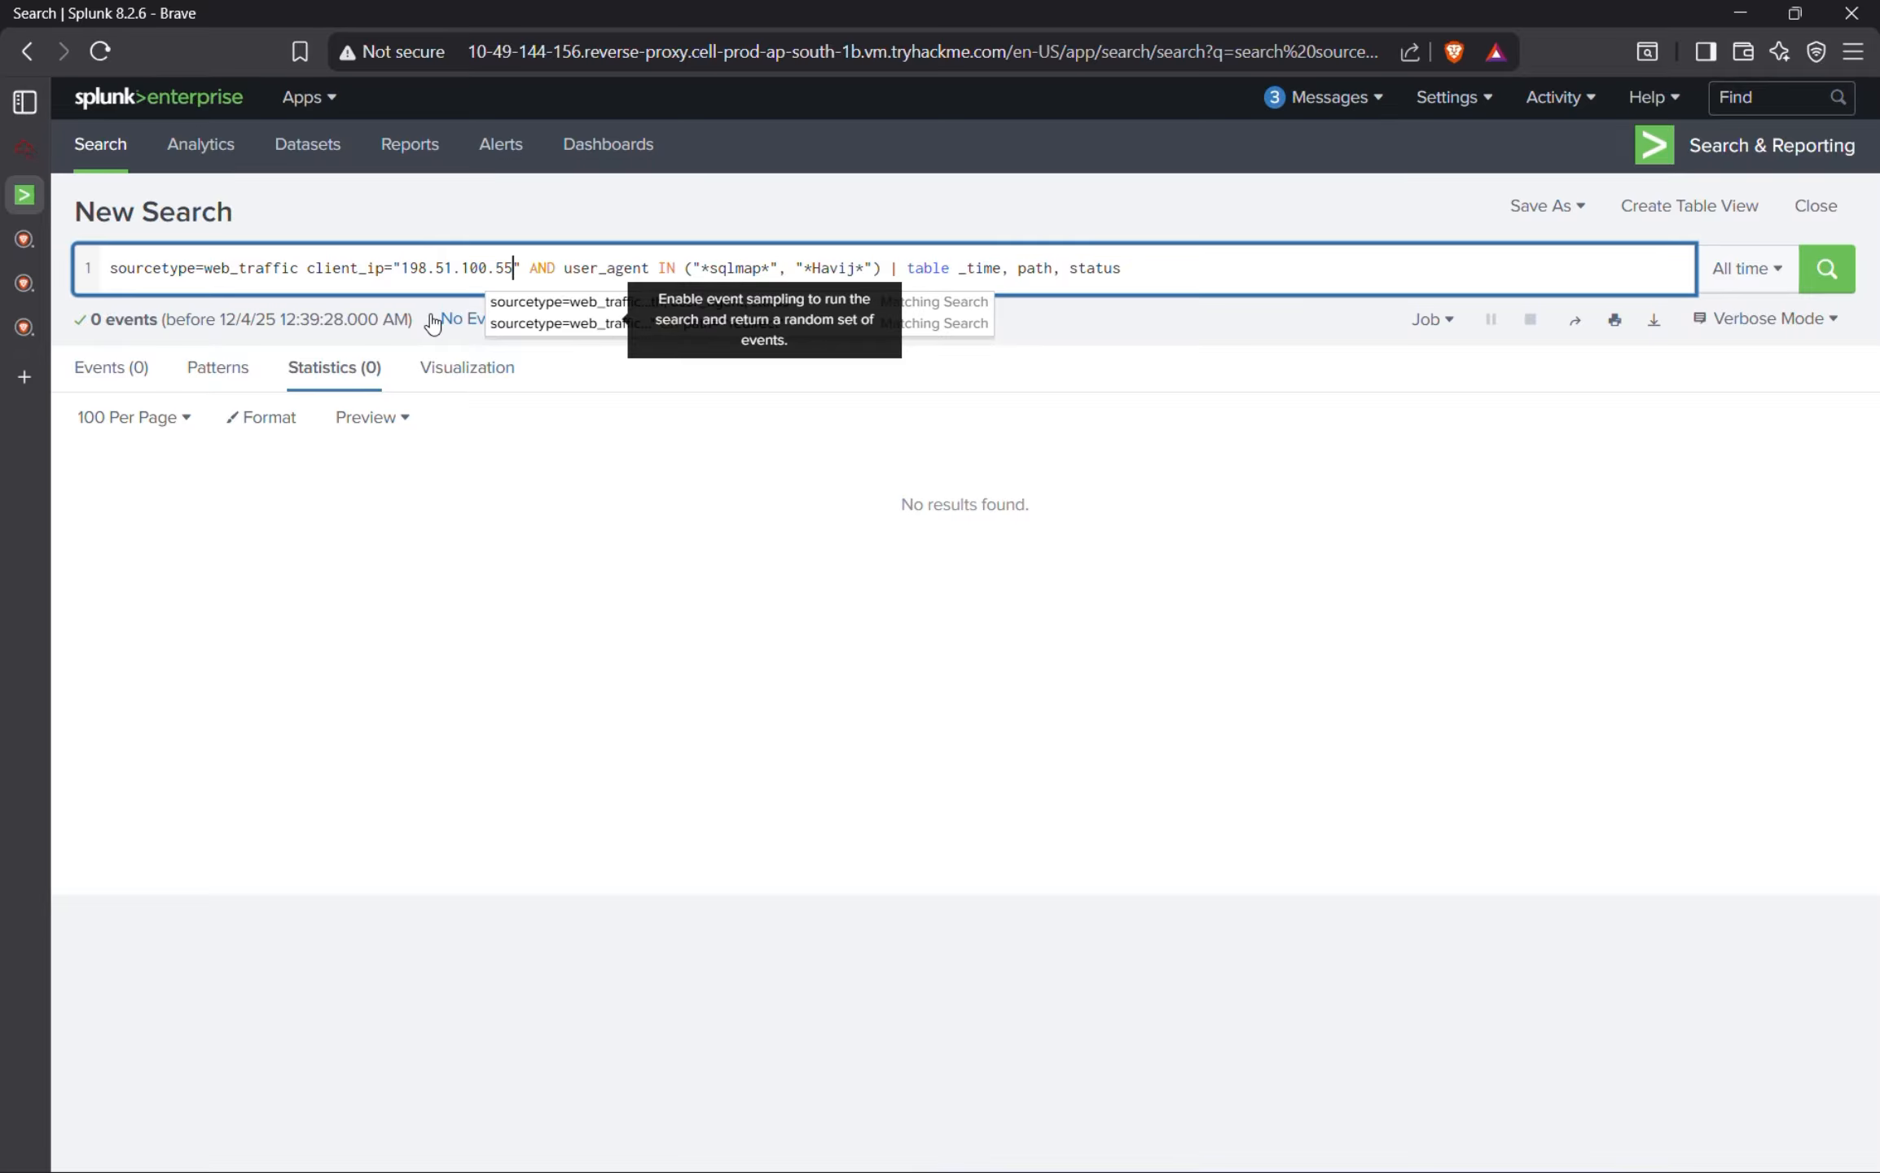
pyautogui.click(1833, 277)
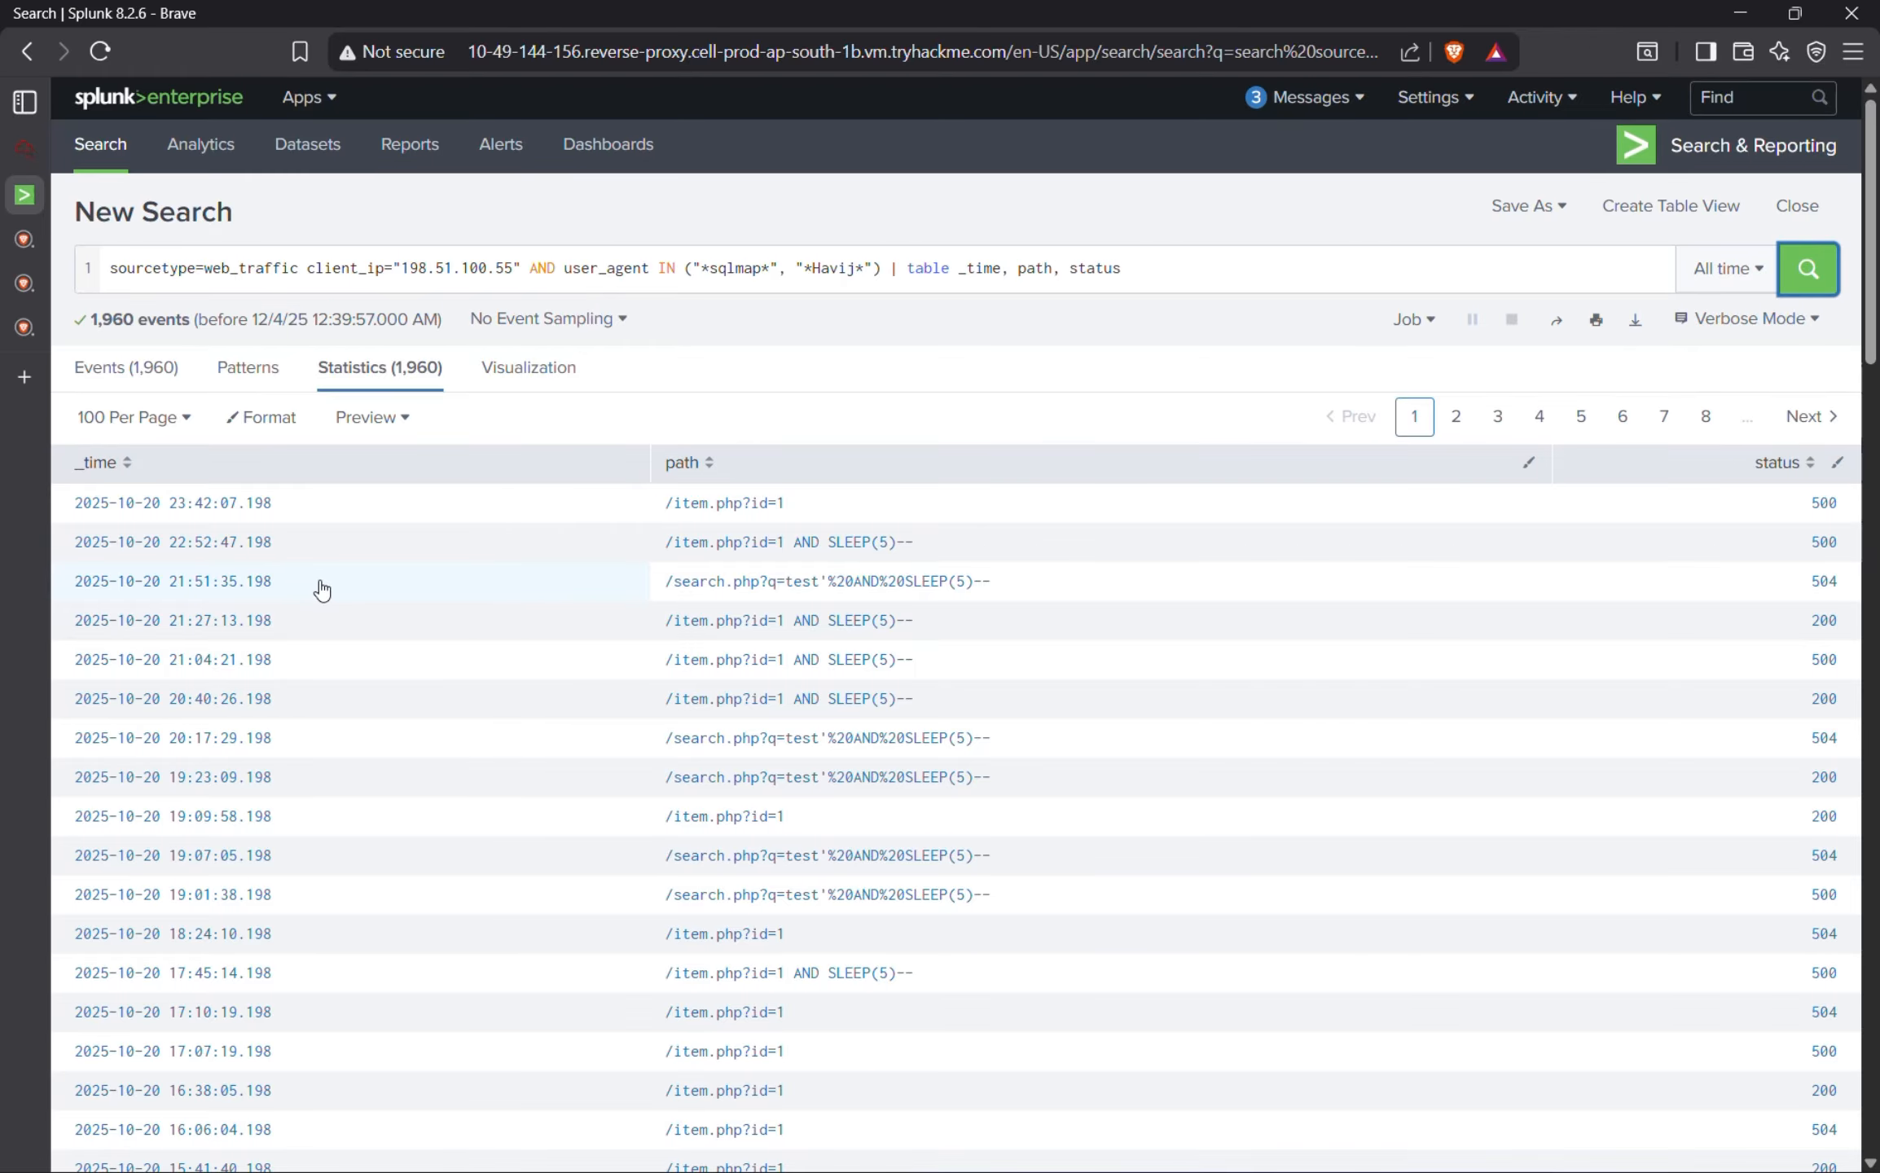
# Show the search's events, open the user_agent field's values and copy the Havij and sqlmap rows with their counts and percentages.
pyautogui.click(130, 369)
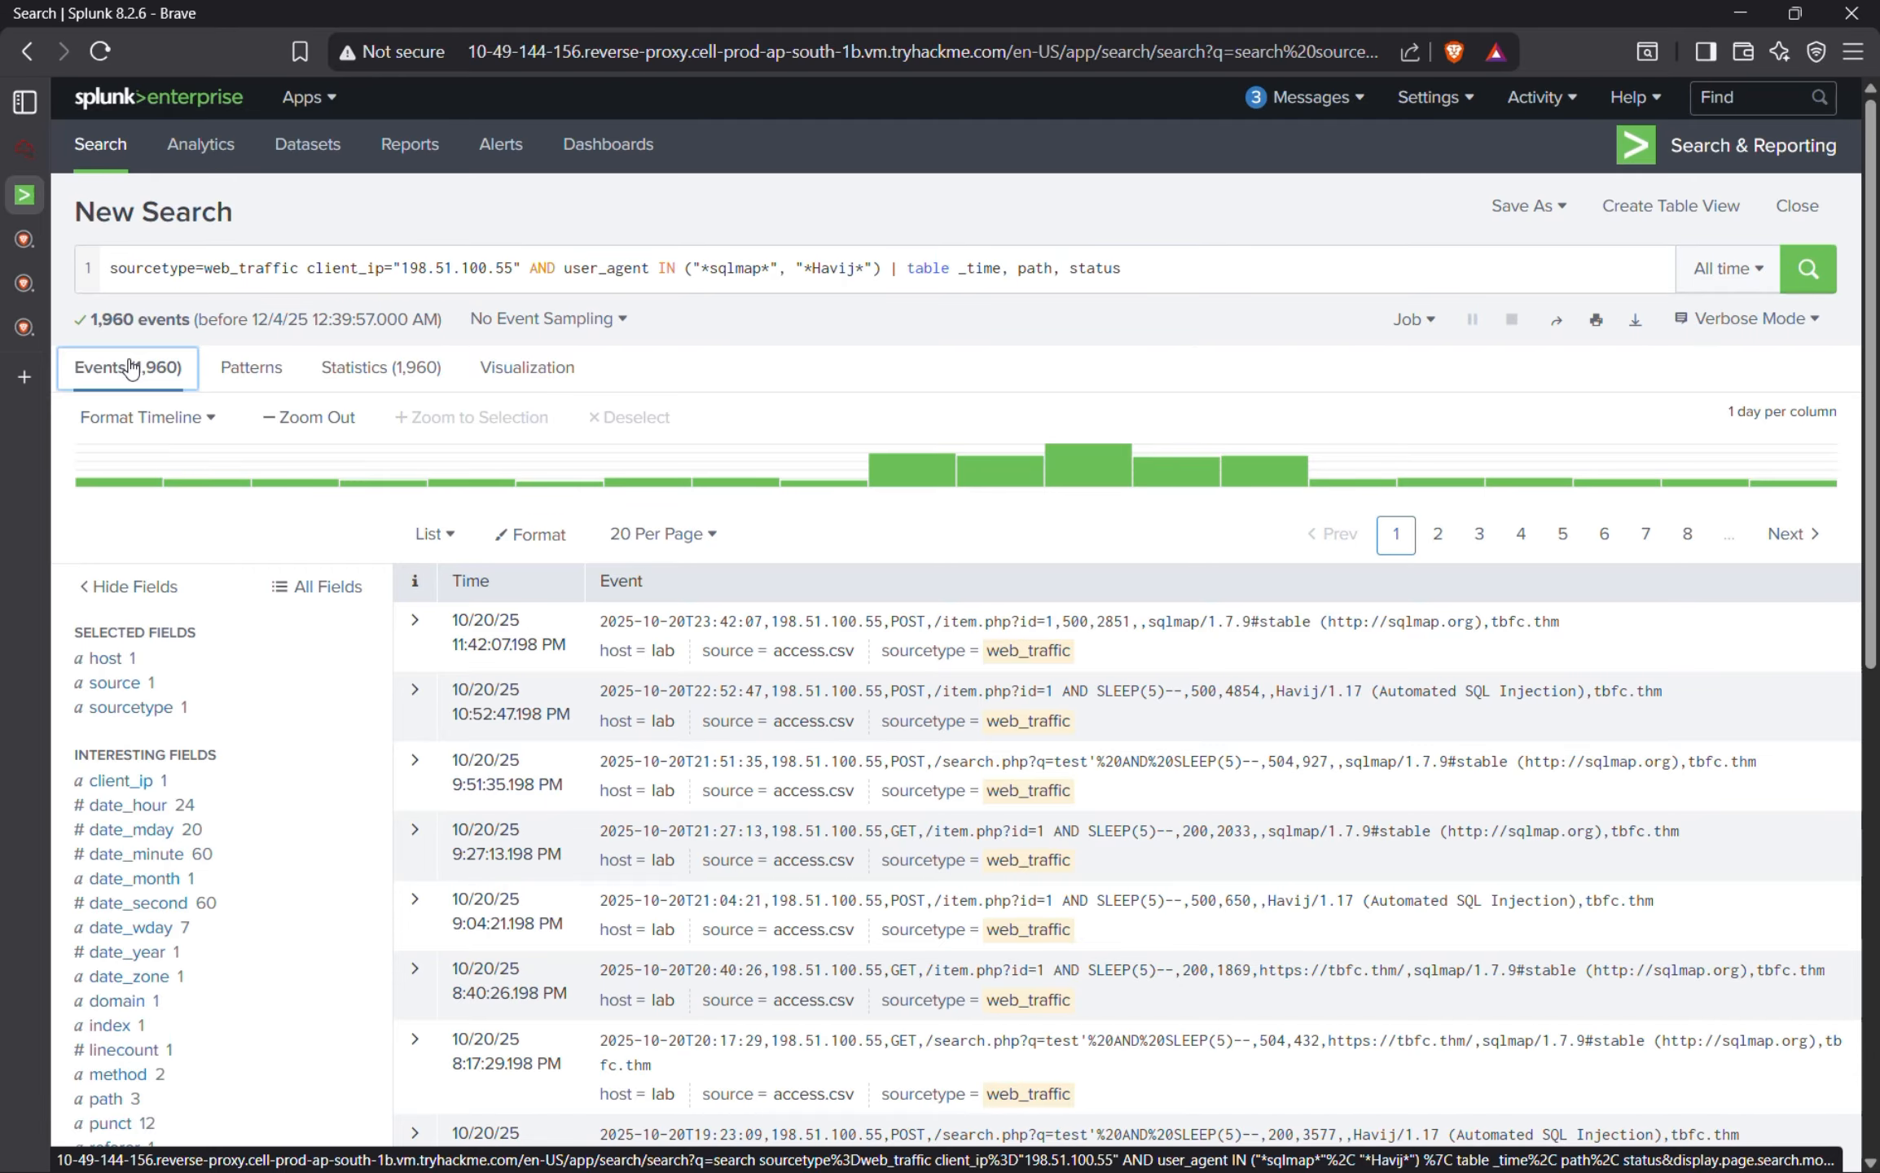
pyautogui.scroll(-6, 147, 489)
pyautogui.click(175, 579)
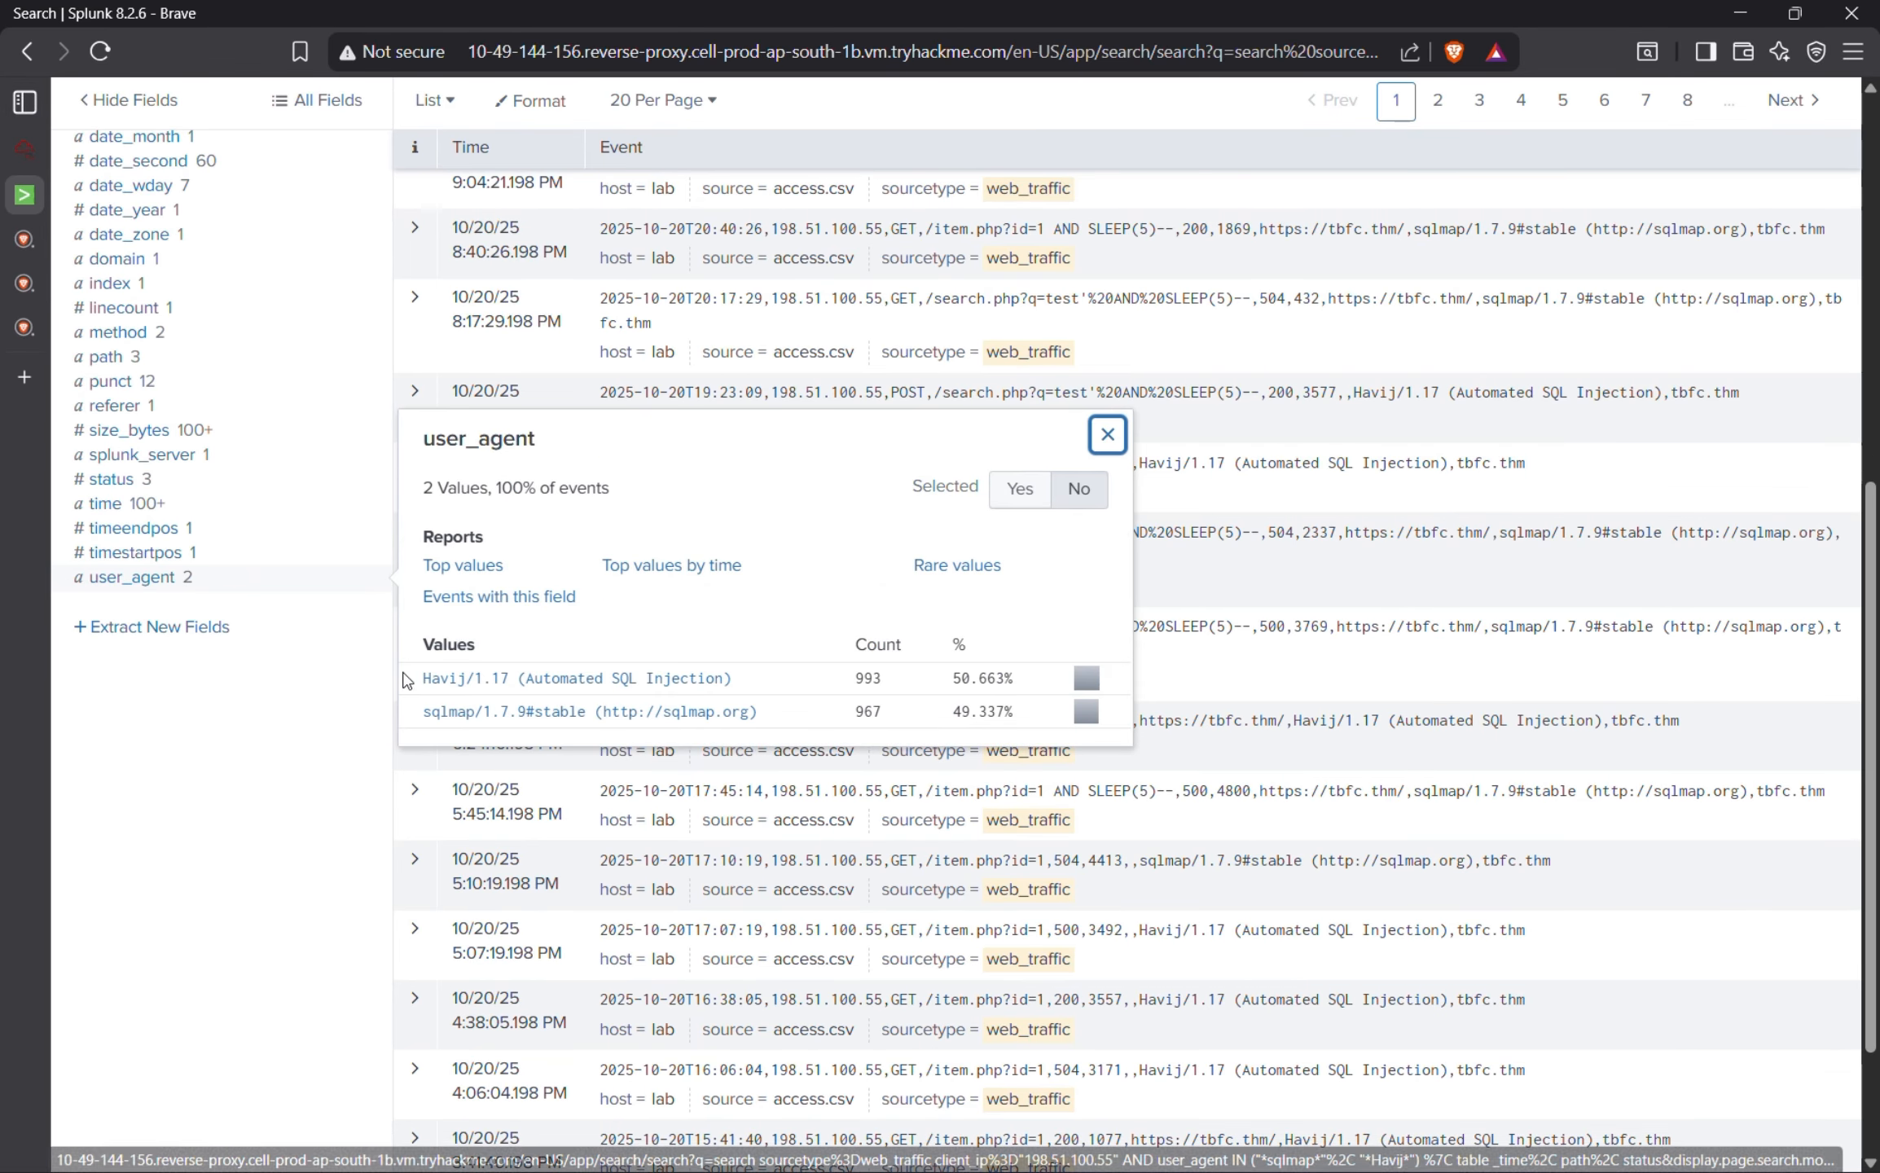
pyautogui.moveTo(414, 681); pyautogui.dragTo(1047, 721)
pyautogui.hotkey('ctrl', 'c')
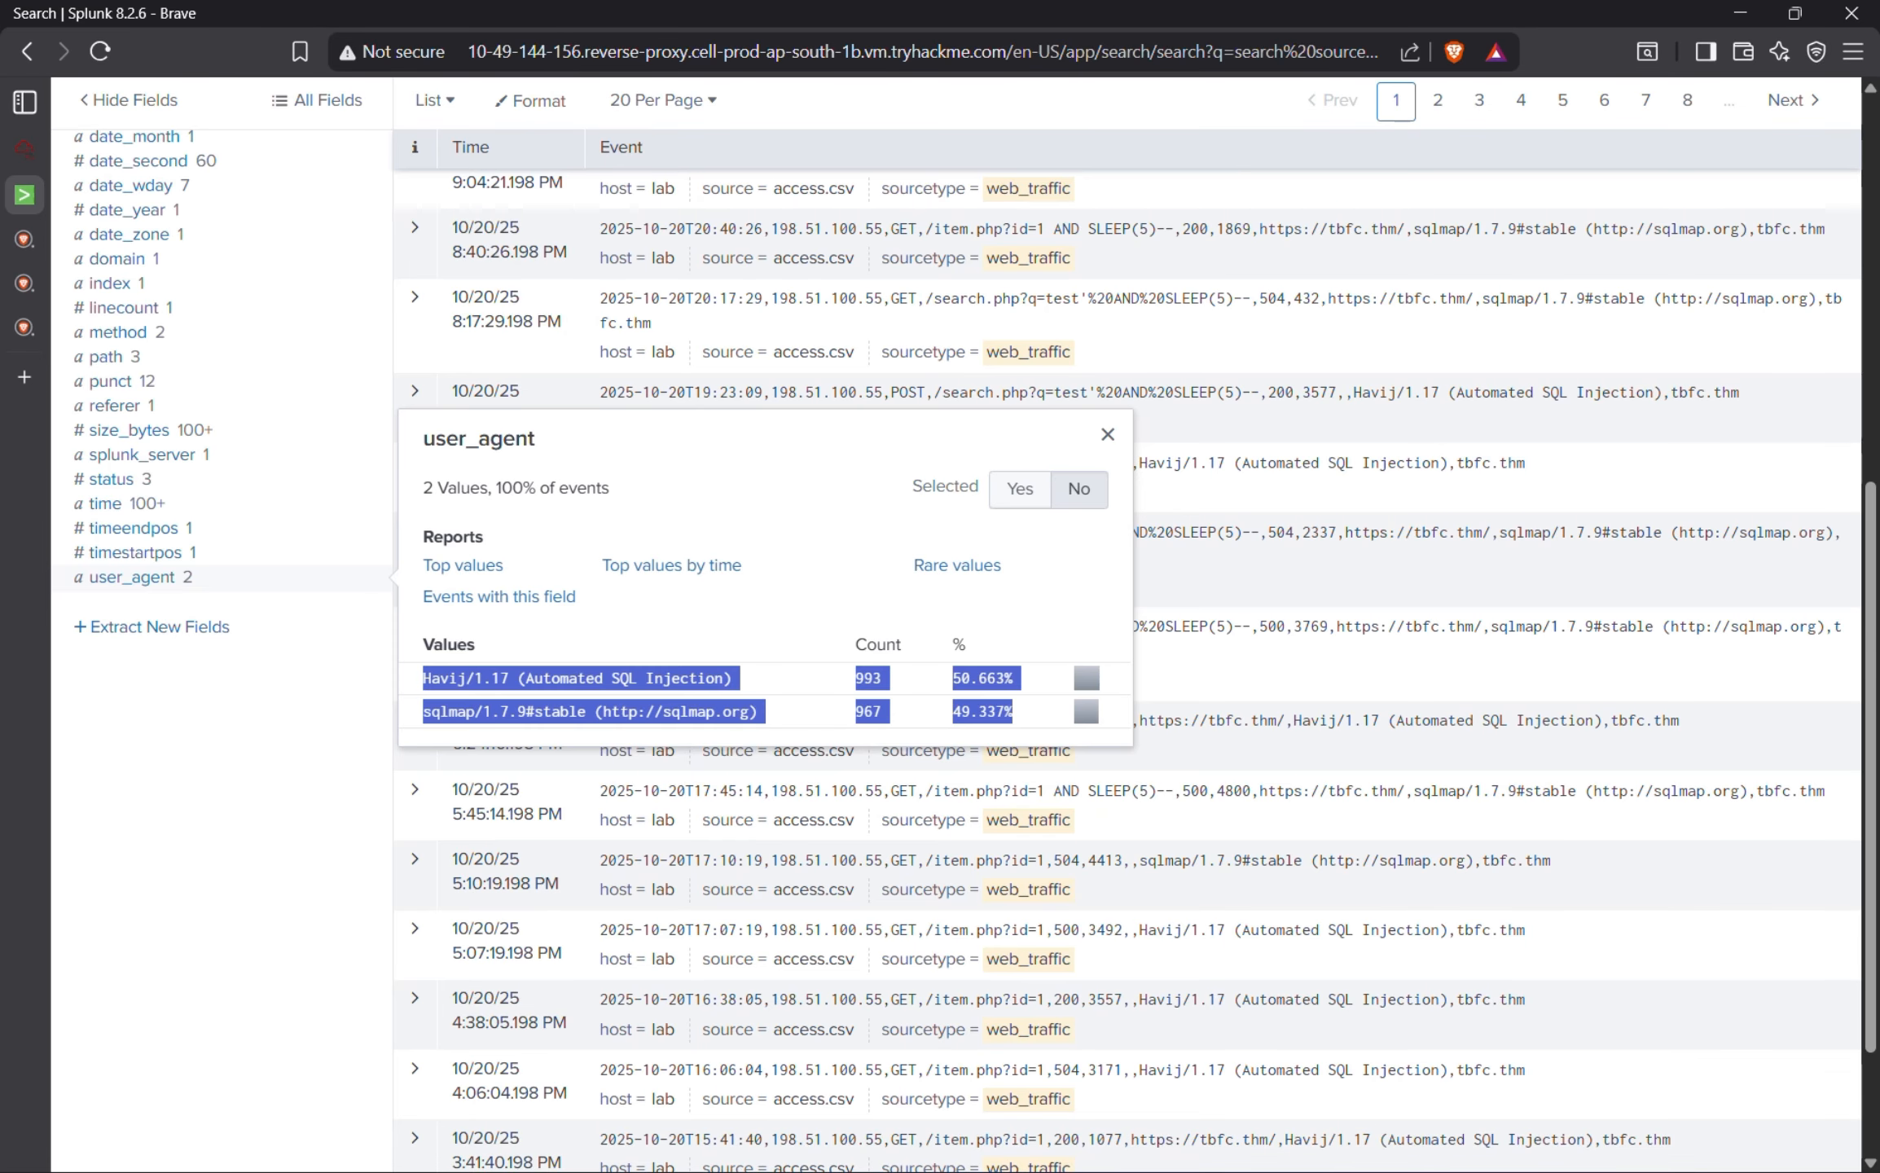
# Paste the copied user_agent values below the last /download?file=../../etc/passwd line in the notes and minimise the notes window.
pyautogui.hotkey('alt', 'Tab')
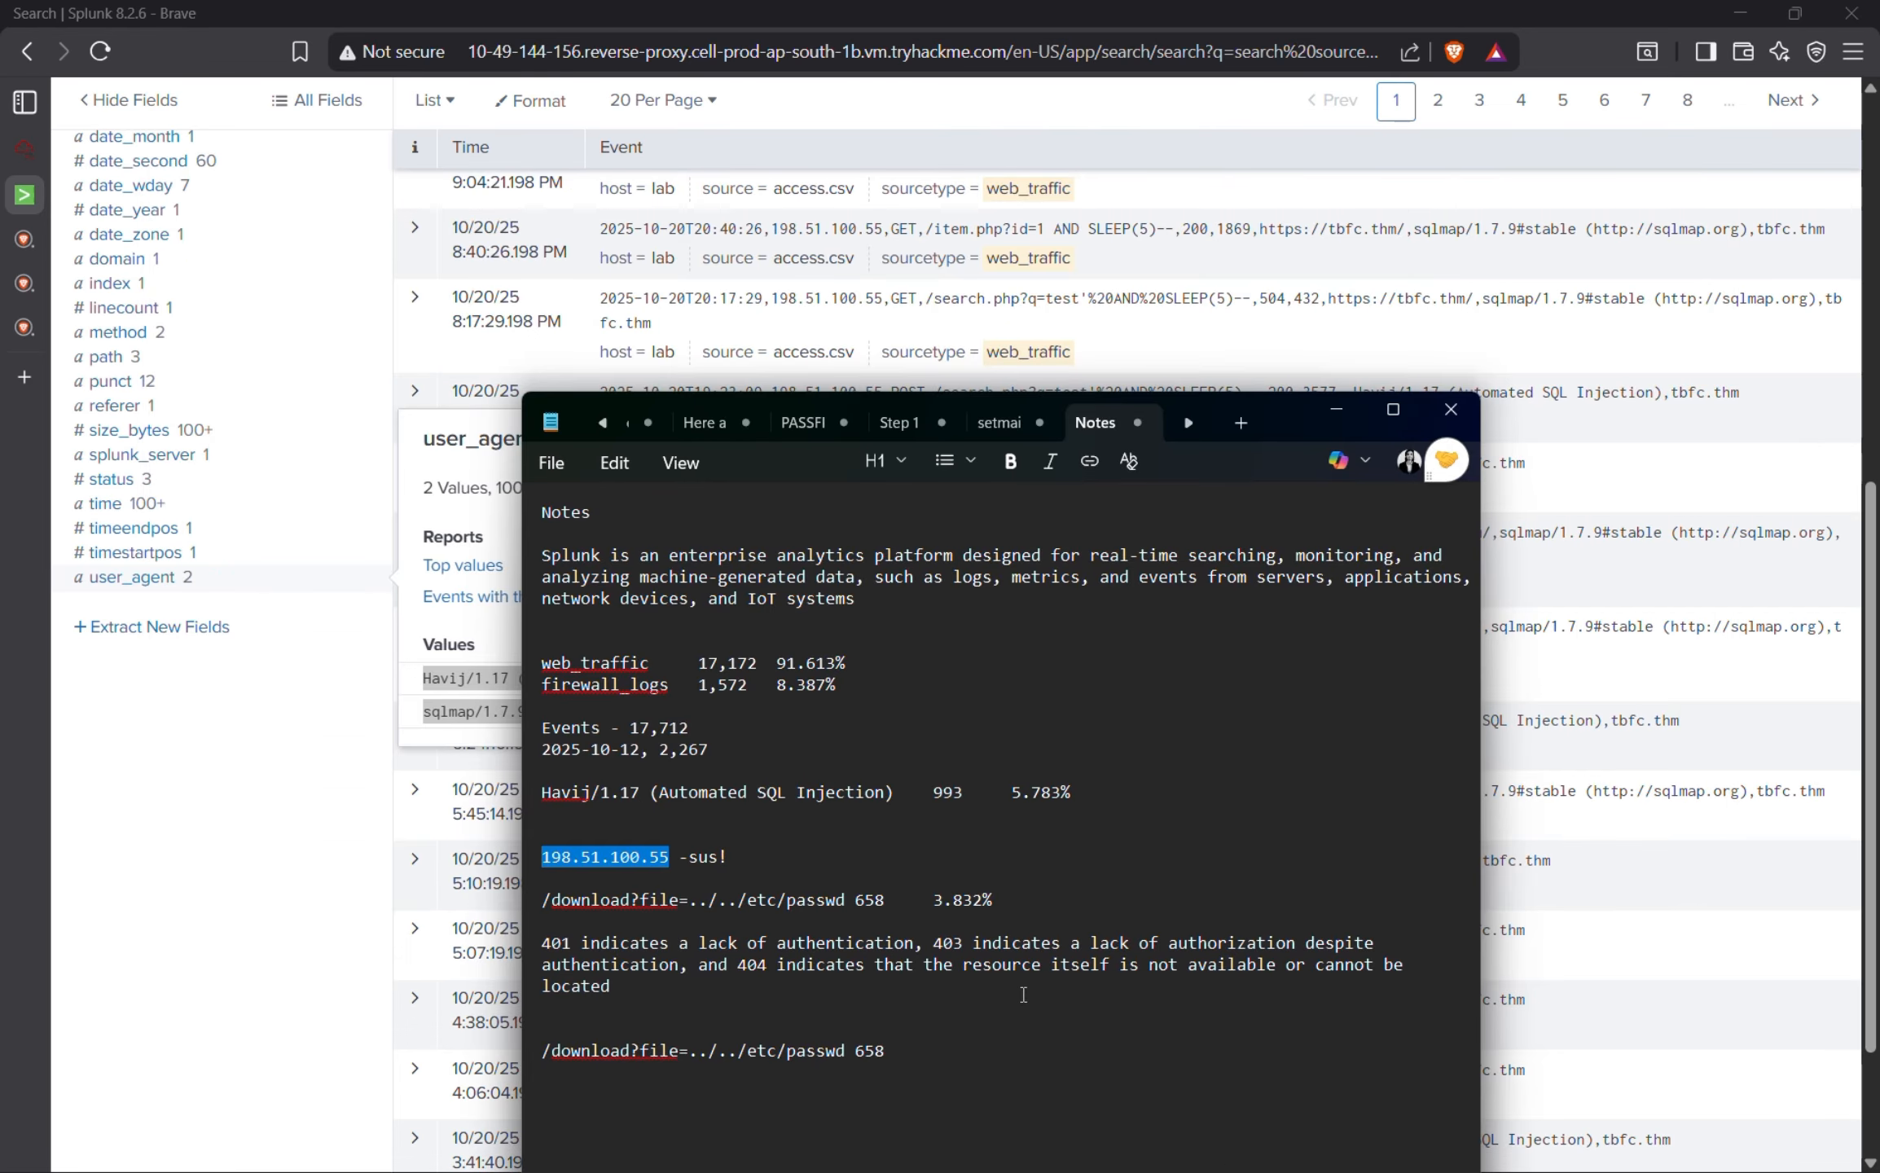
pyautogui.click(1019, 1051)
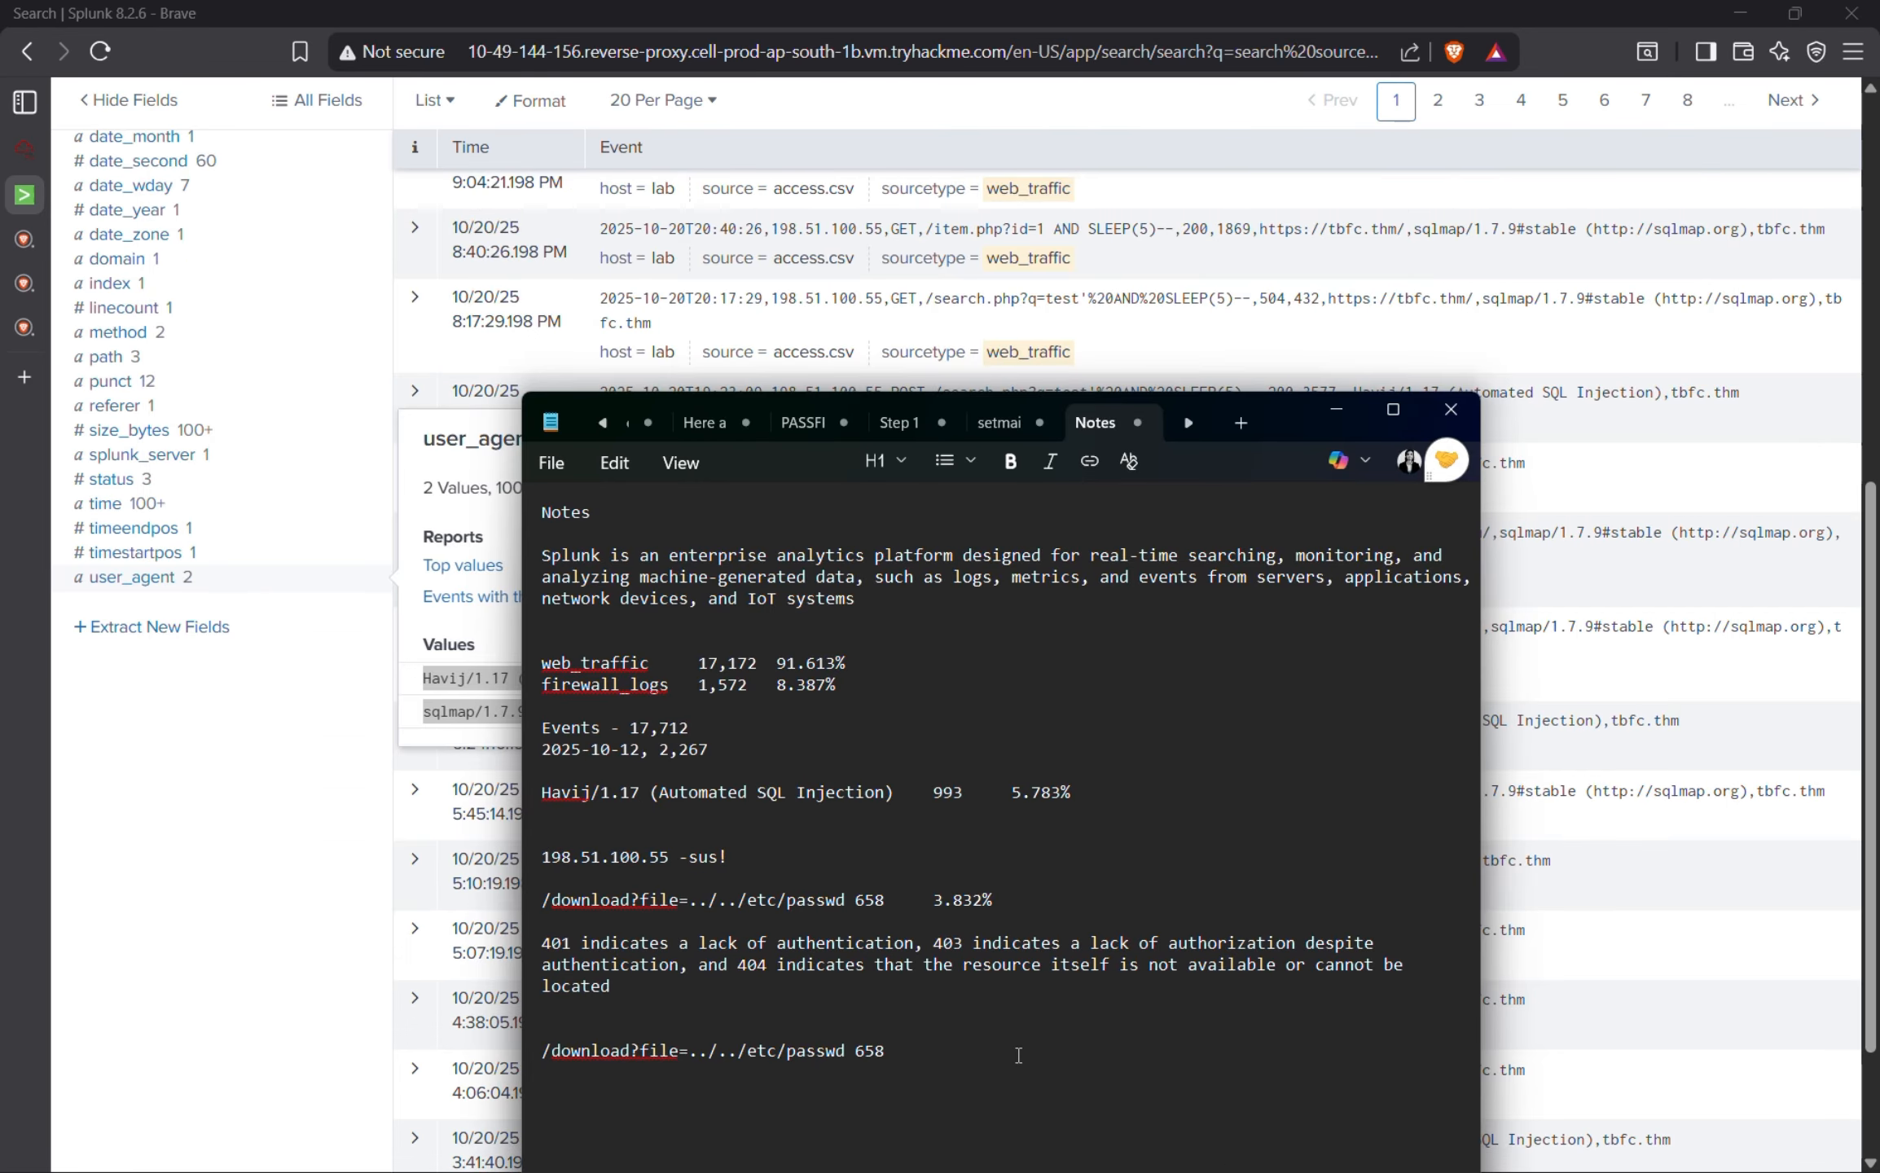
pyautogui.press('Return')
pyautogui.hotkey('ctrl', 'v')
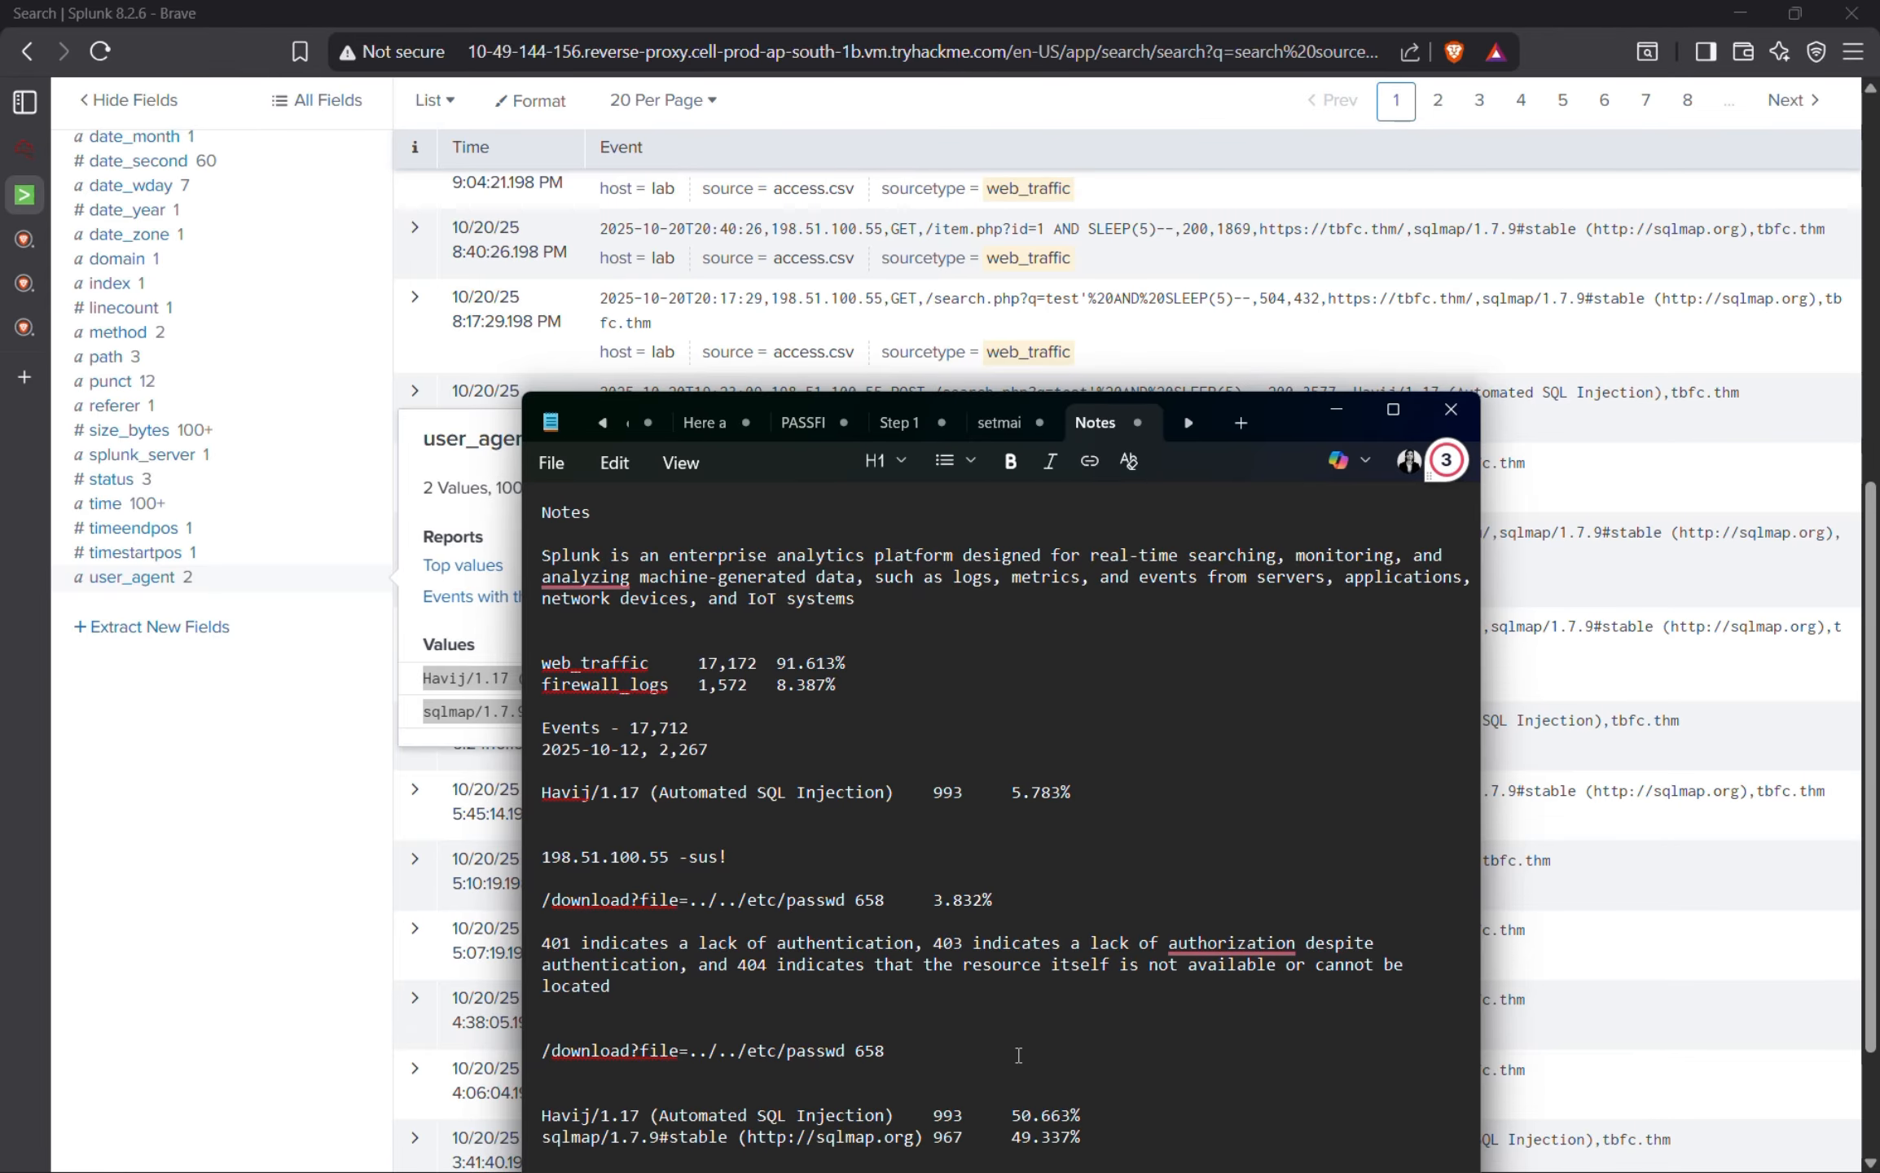
pyautogui.click(1336, 409)
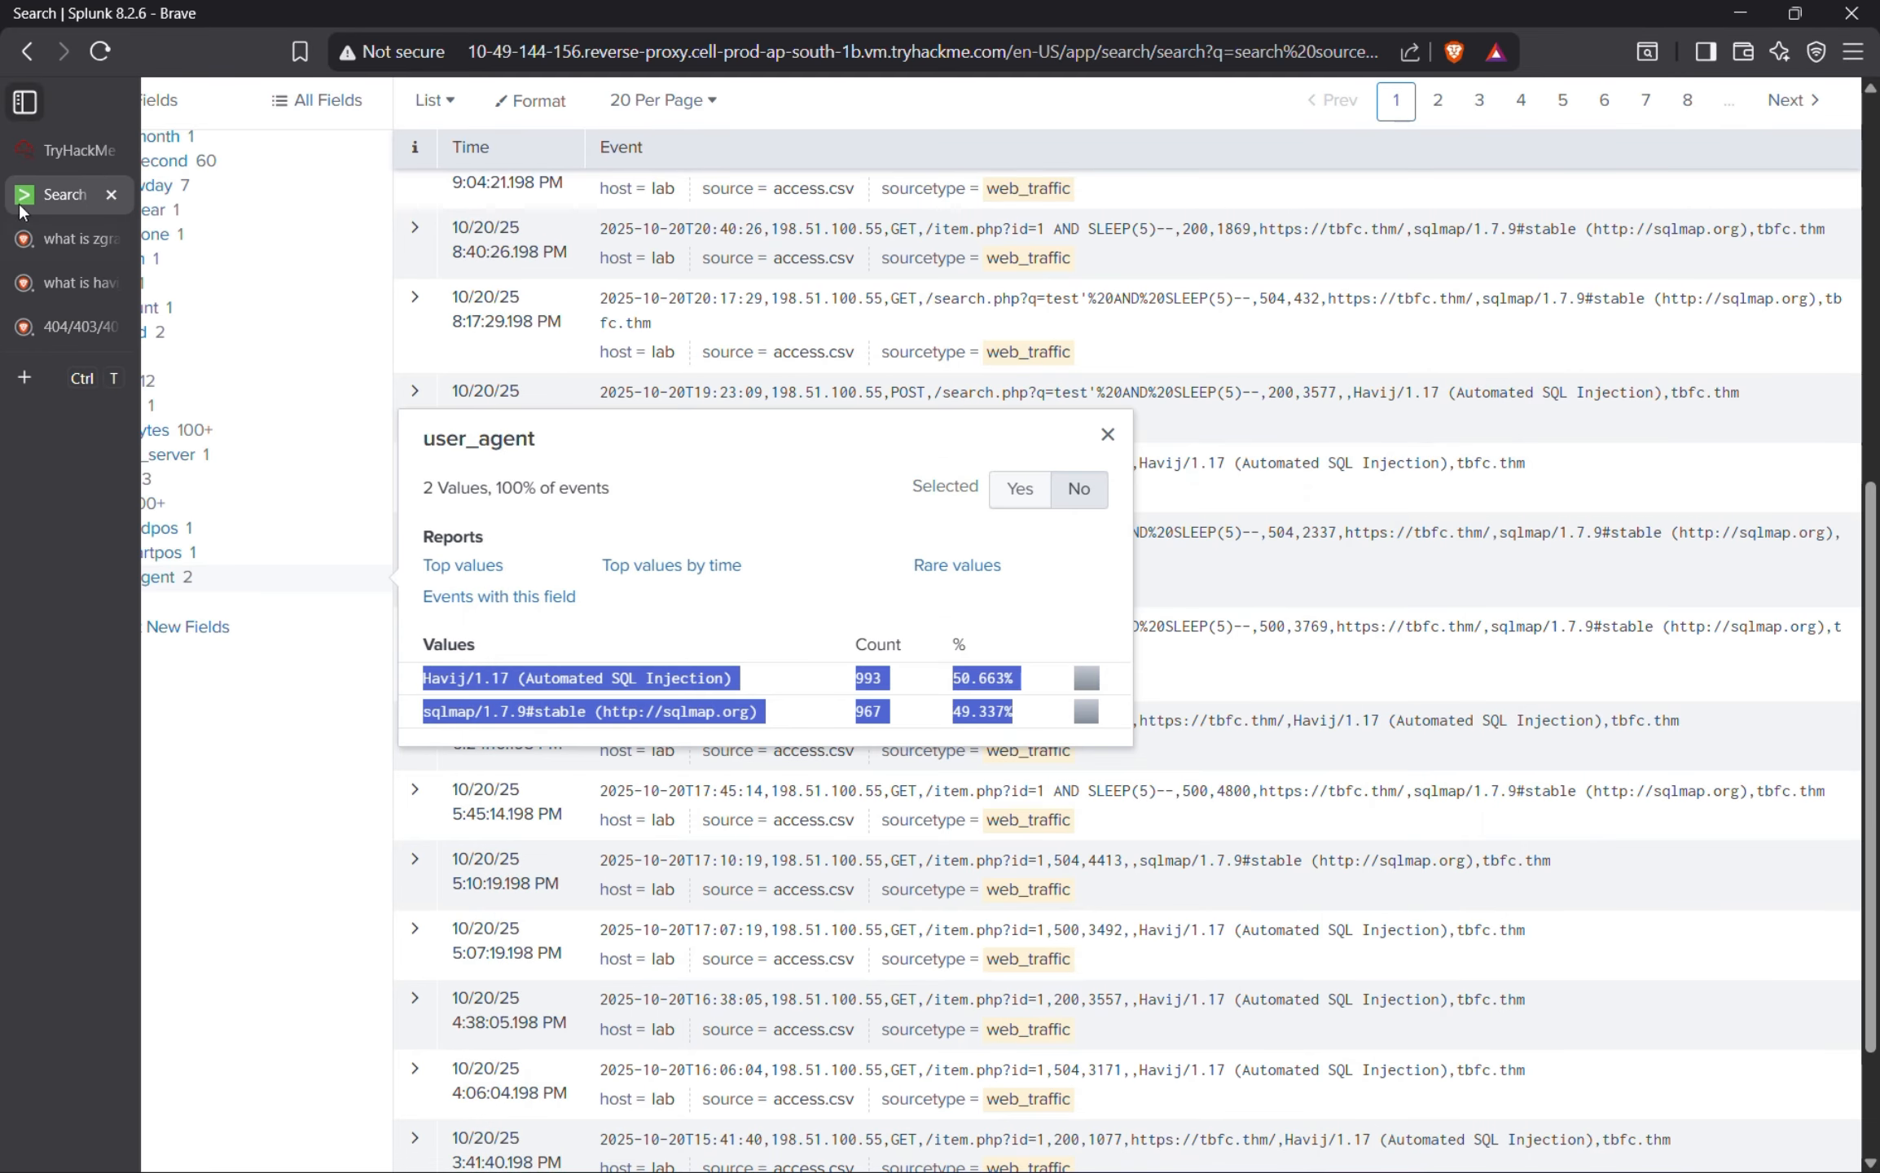
pyautogui.click(66, 150)
pyautogui.scroll(-5, 789, 1166)
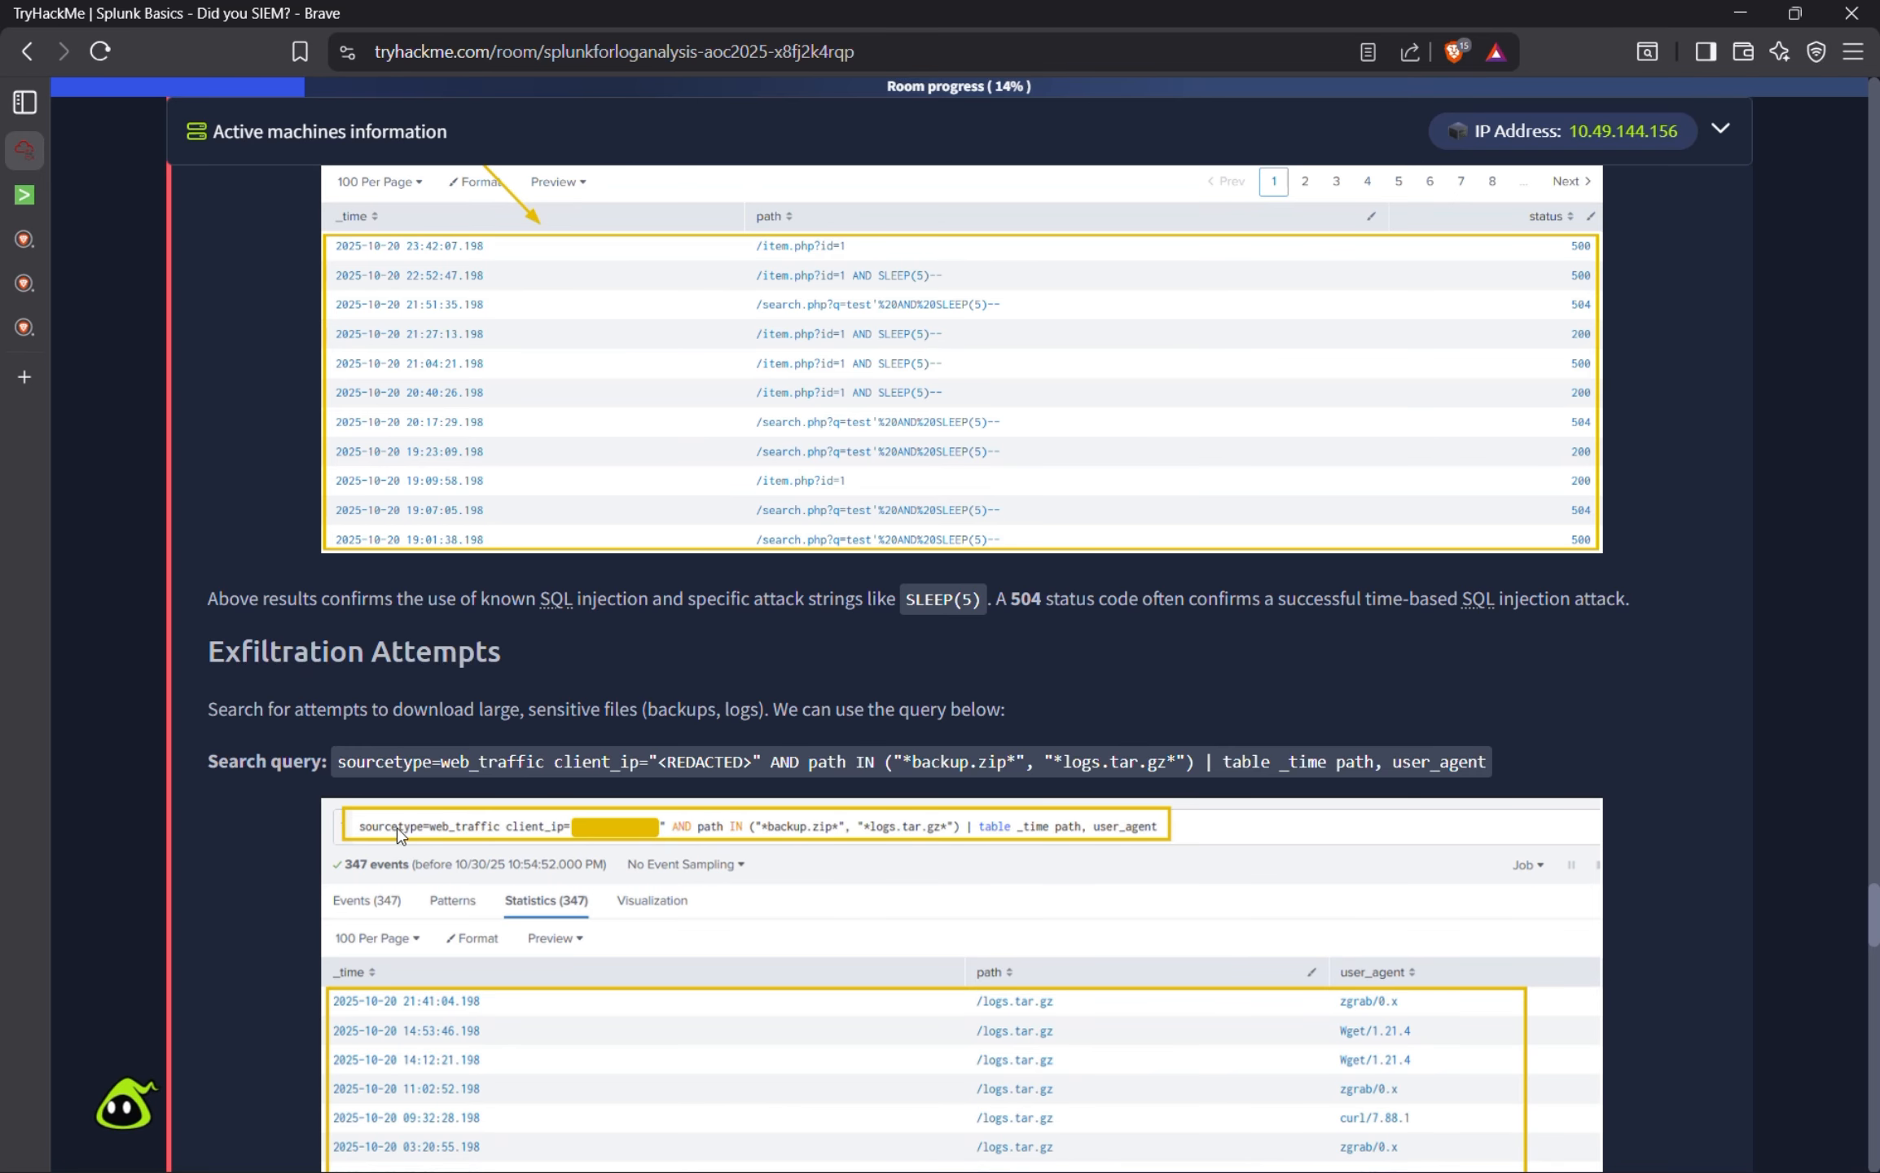
pyautogui.click(33, 210)
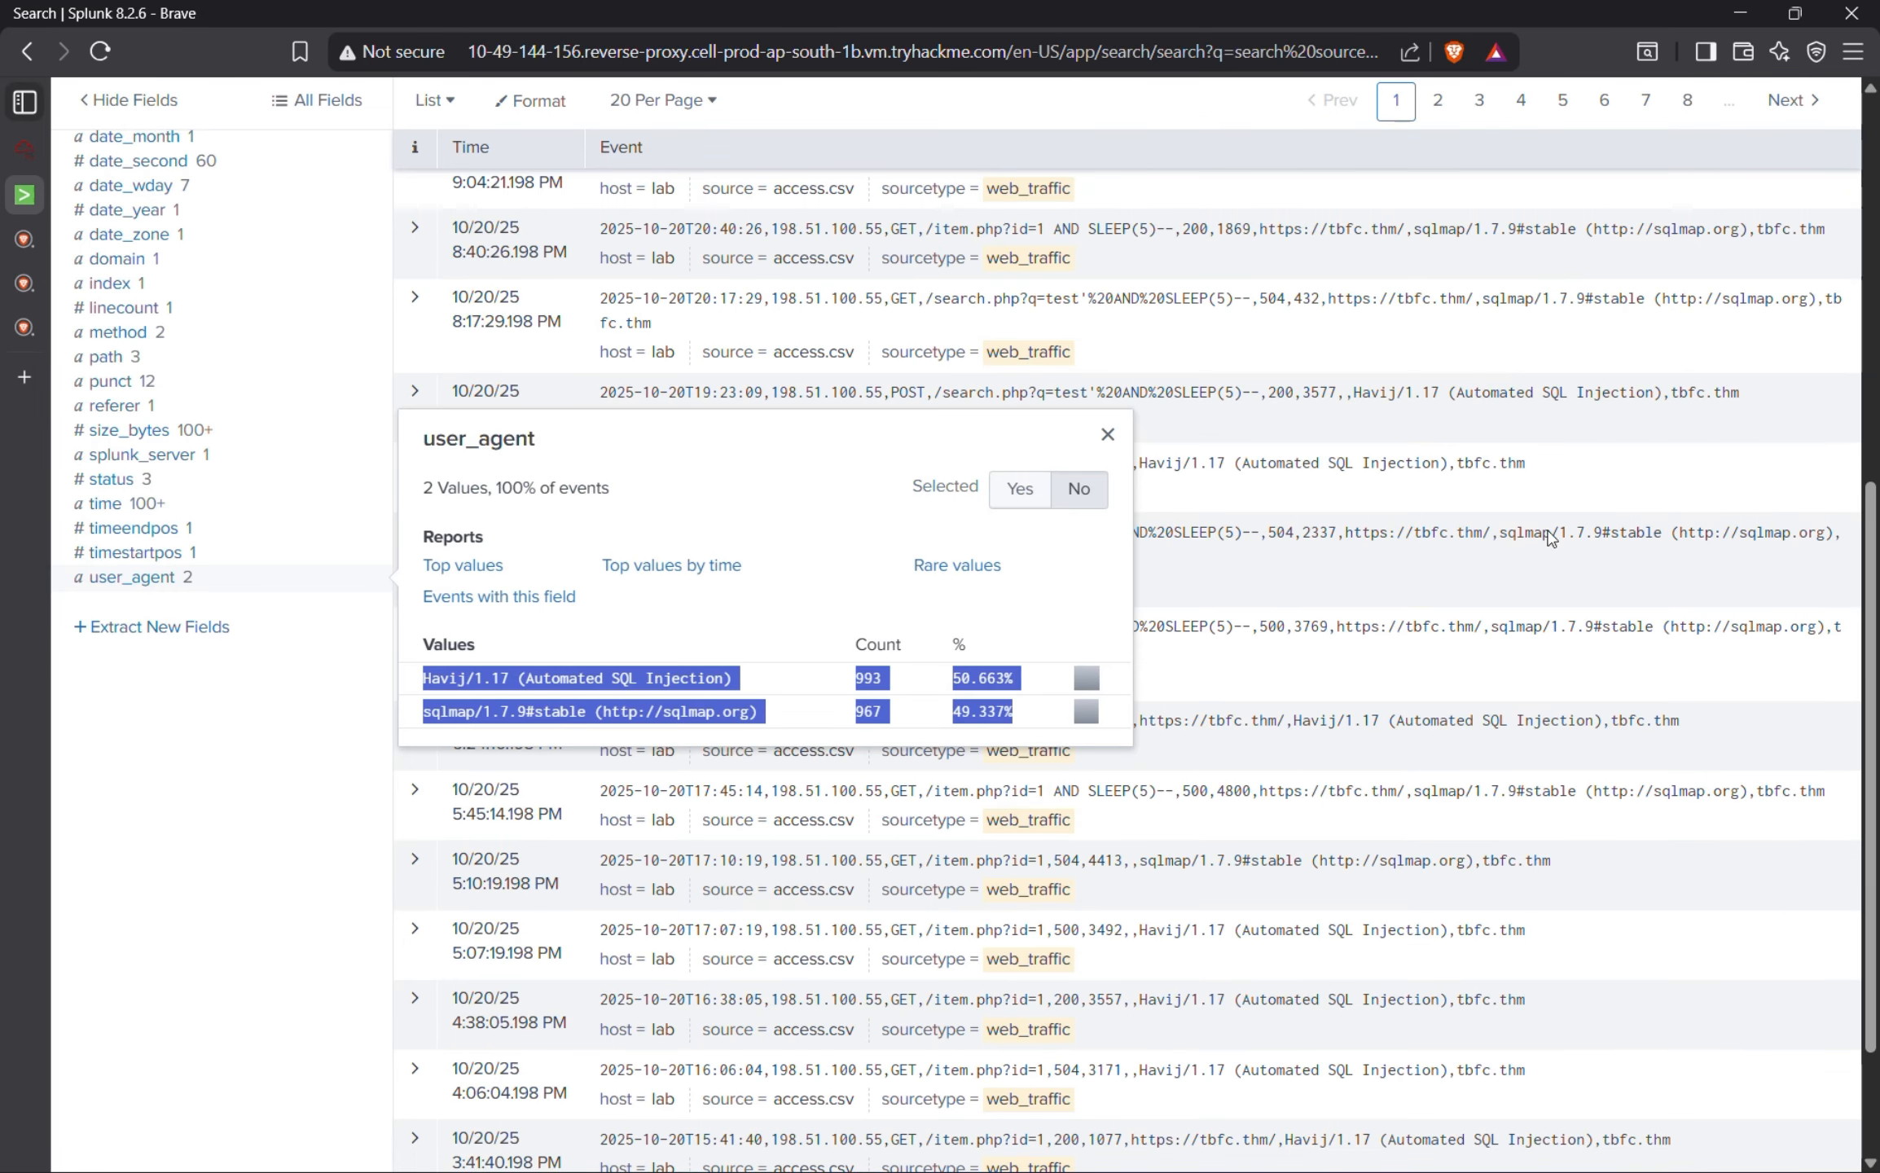
pyautogui.scroll(6, 192, 408)
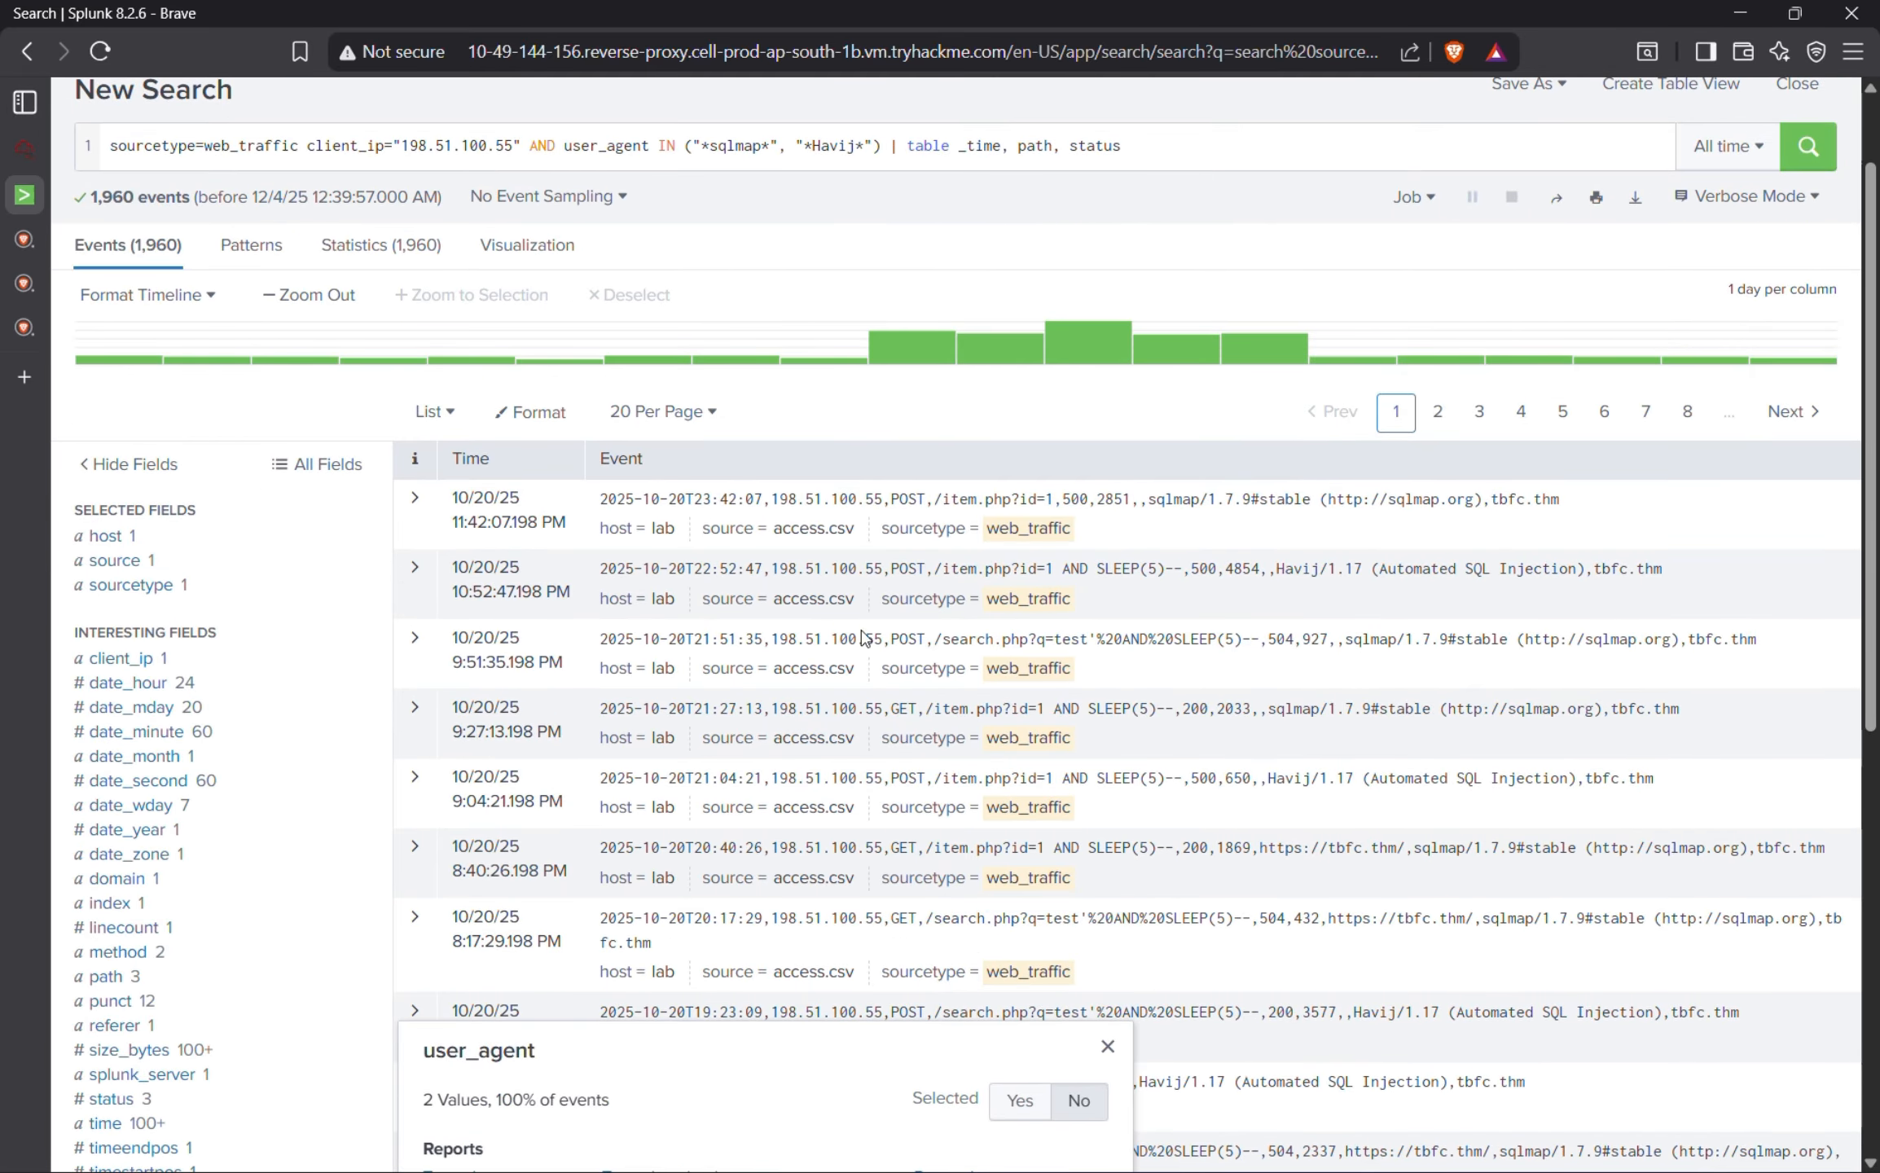
pyautogui.click(251, 246)
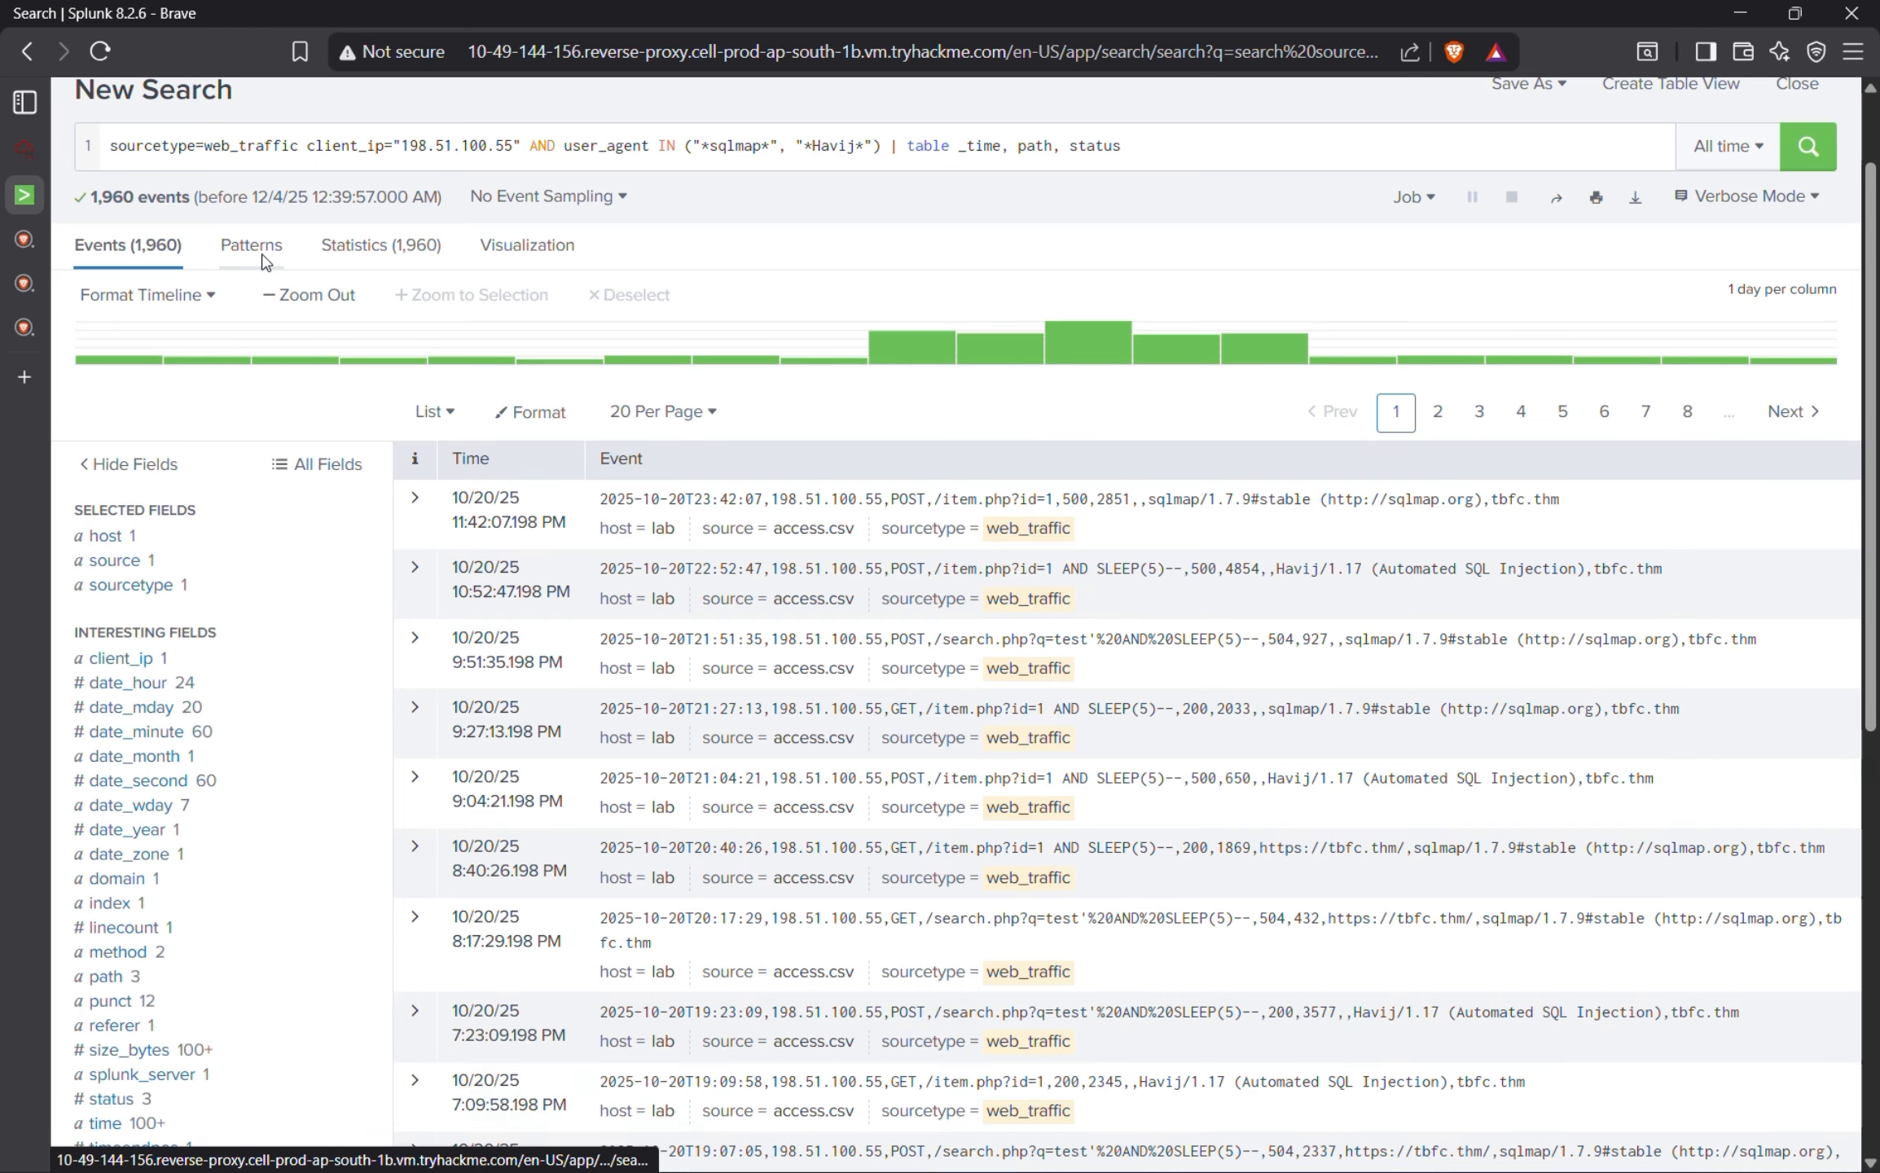
pyautogui.click(369, 368)
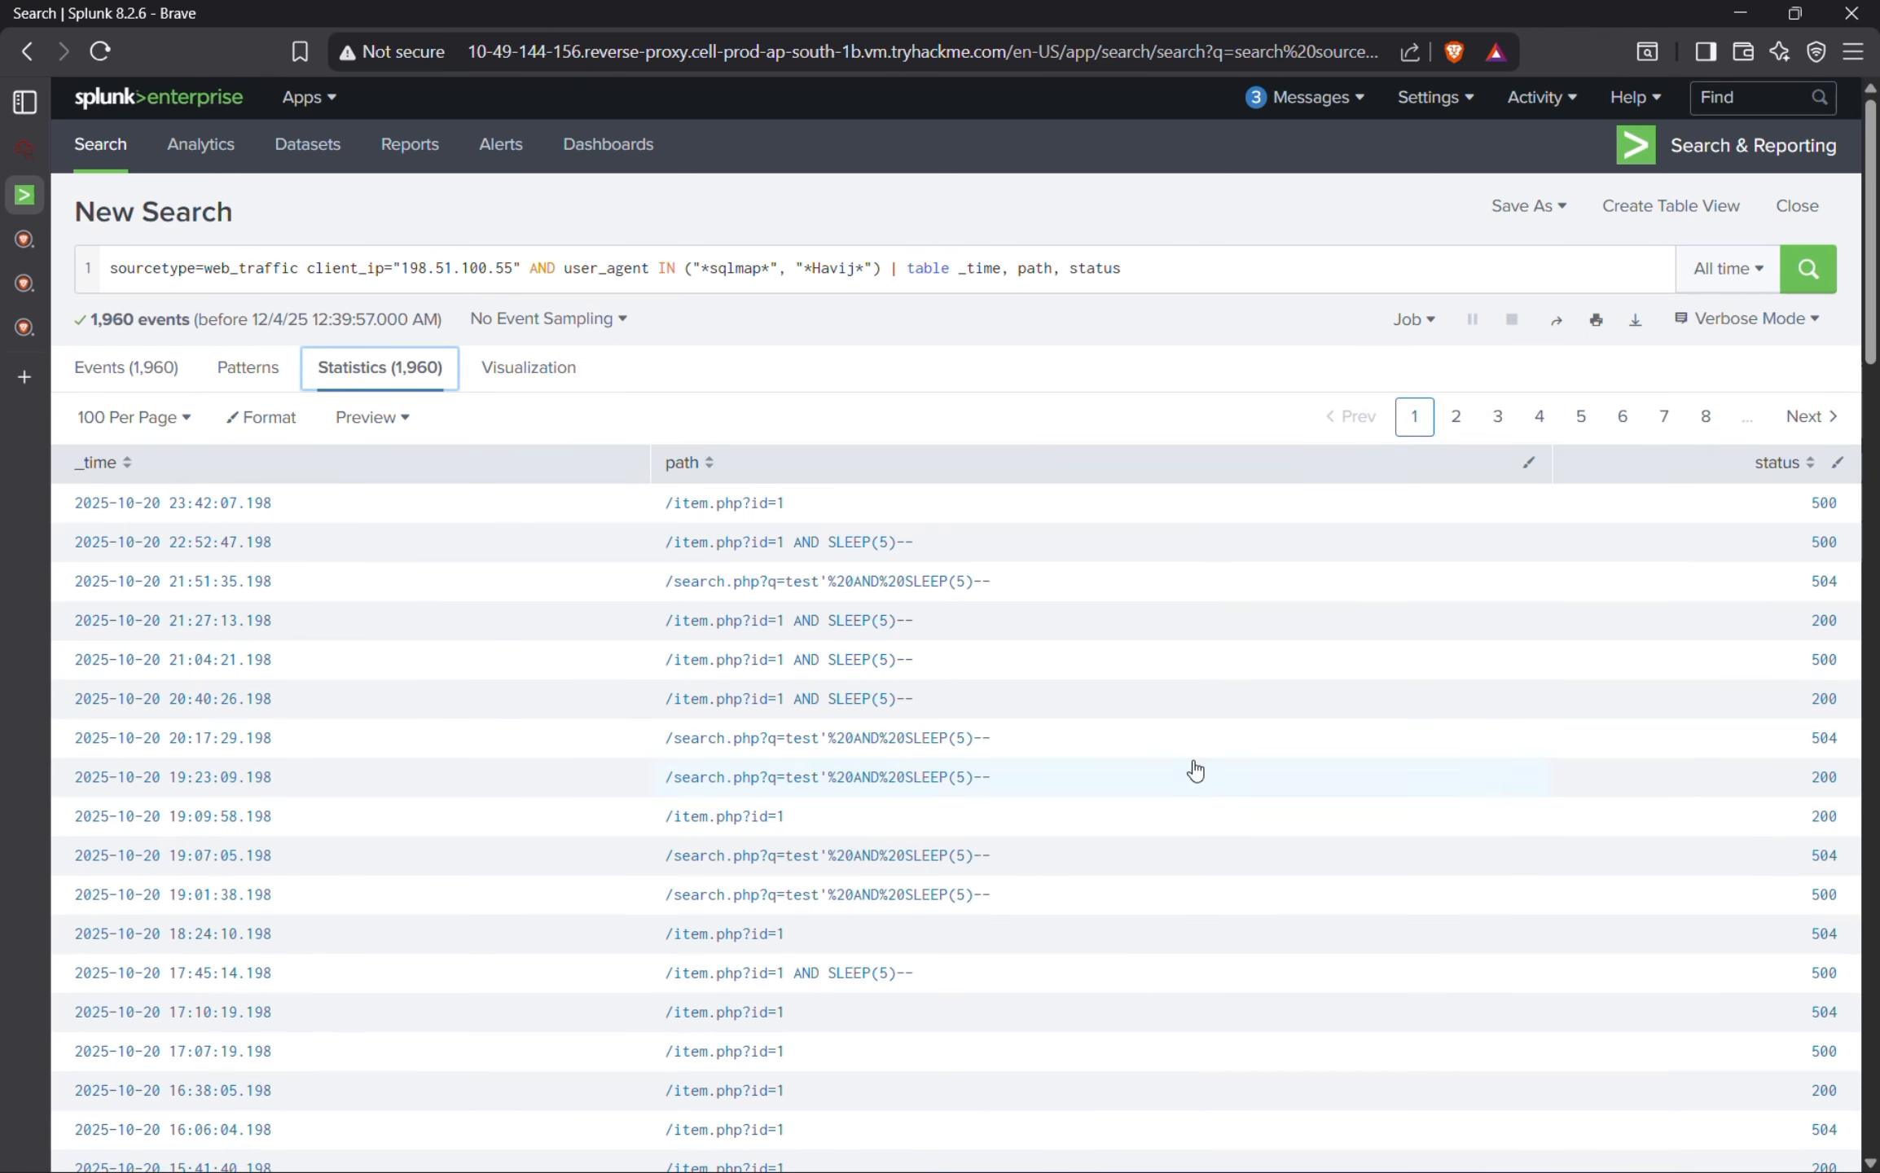
pyautogui.click(1844, 738)
pyautogui.moveTo(1846, 743); pyautogui.dragTo(84, 743)
# Read the Exfiltration Attempts section on the TryHackMe page, preview the sections that follow and highlight the Ransomware Staging & RCE heading.
pyautogui.moveTo(4, 380)
pyautogui.click(64, 155)
pyautogui.scroll(-4, 545, 841)
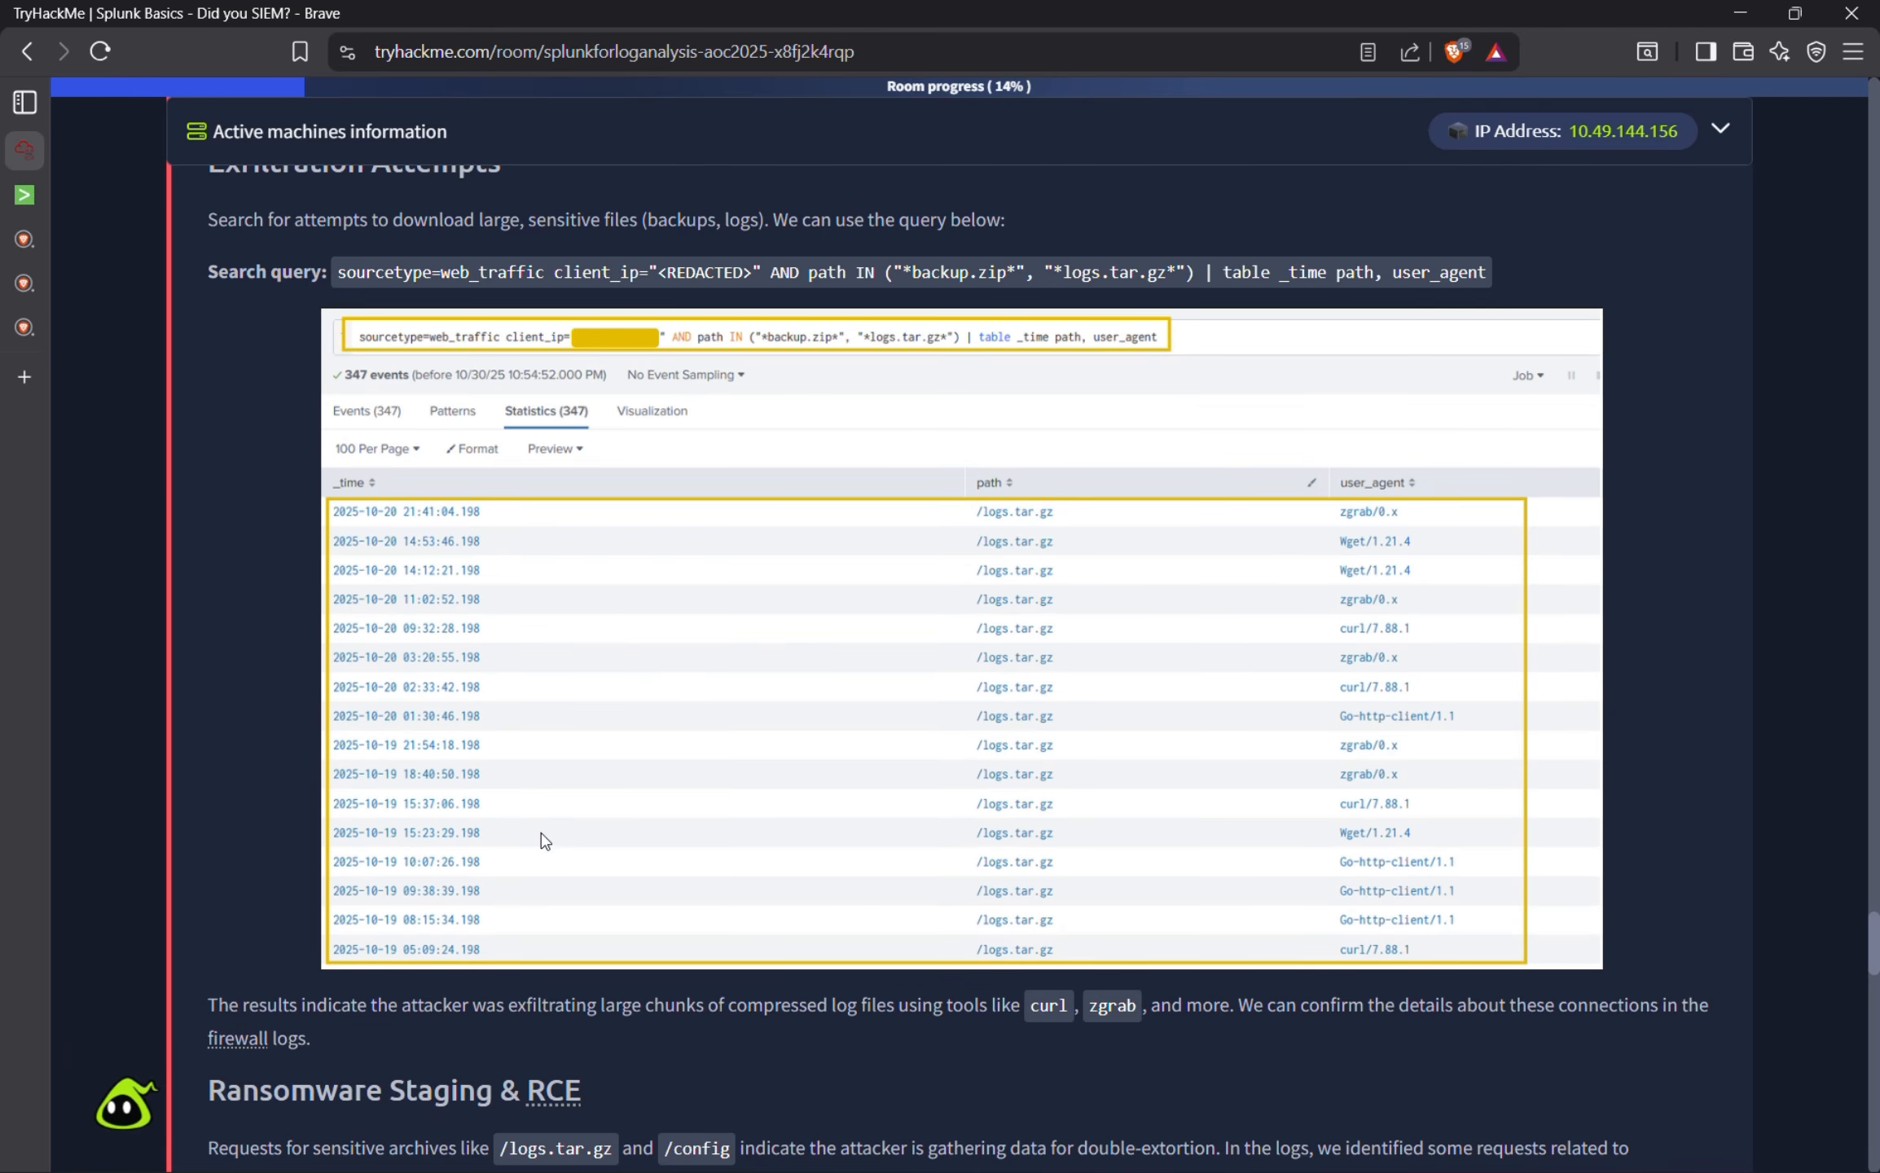
pyautogui.scroll(-1, 545, 841)
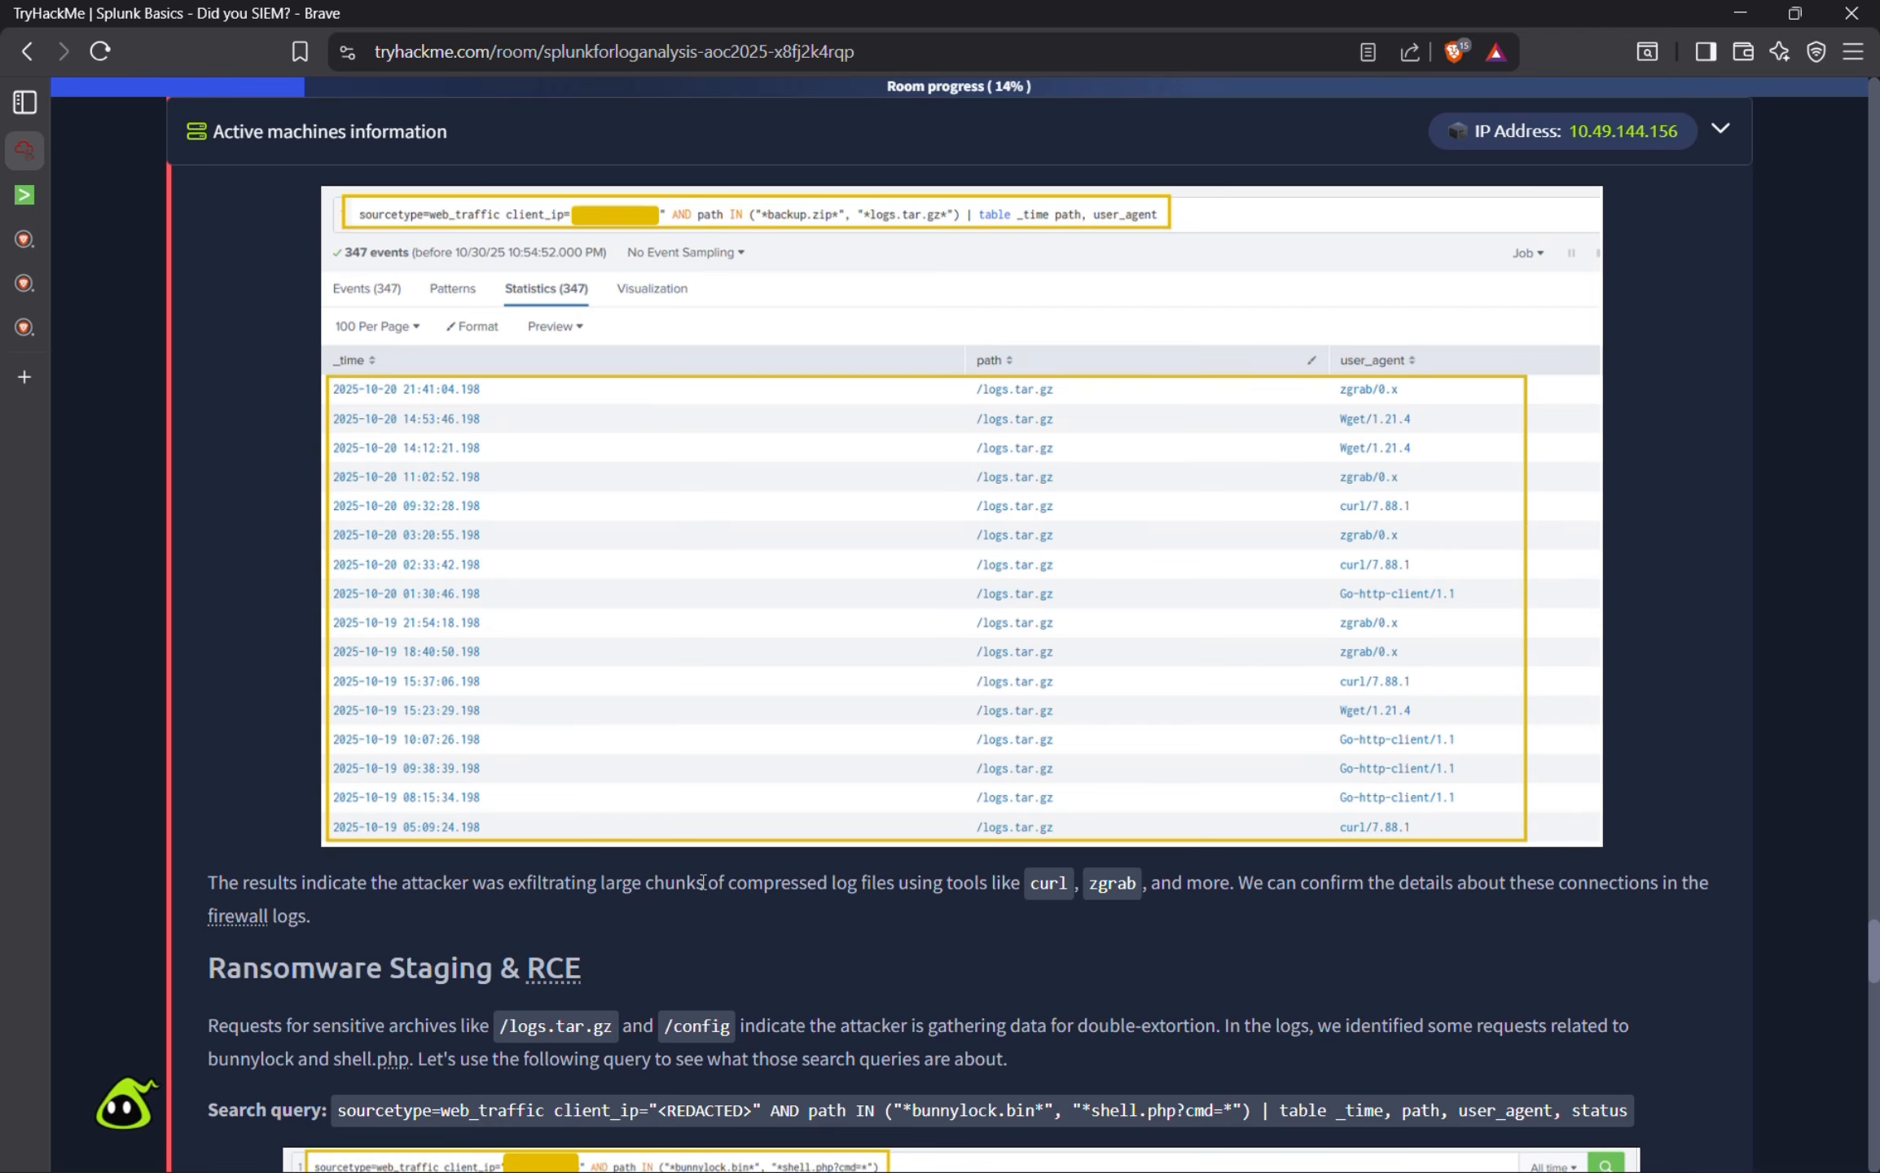
pyautogui.scroll(-1, 1094, 1010)
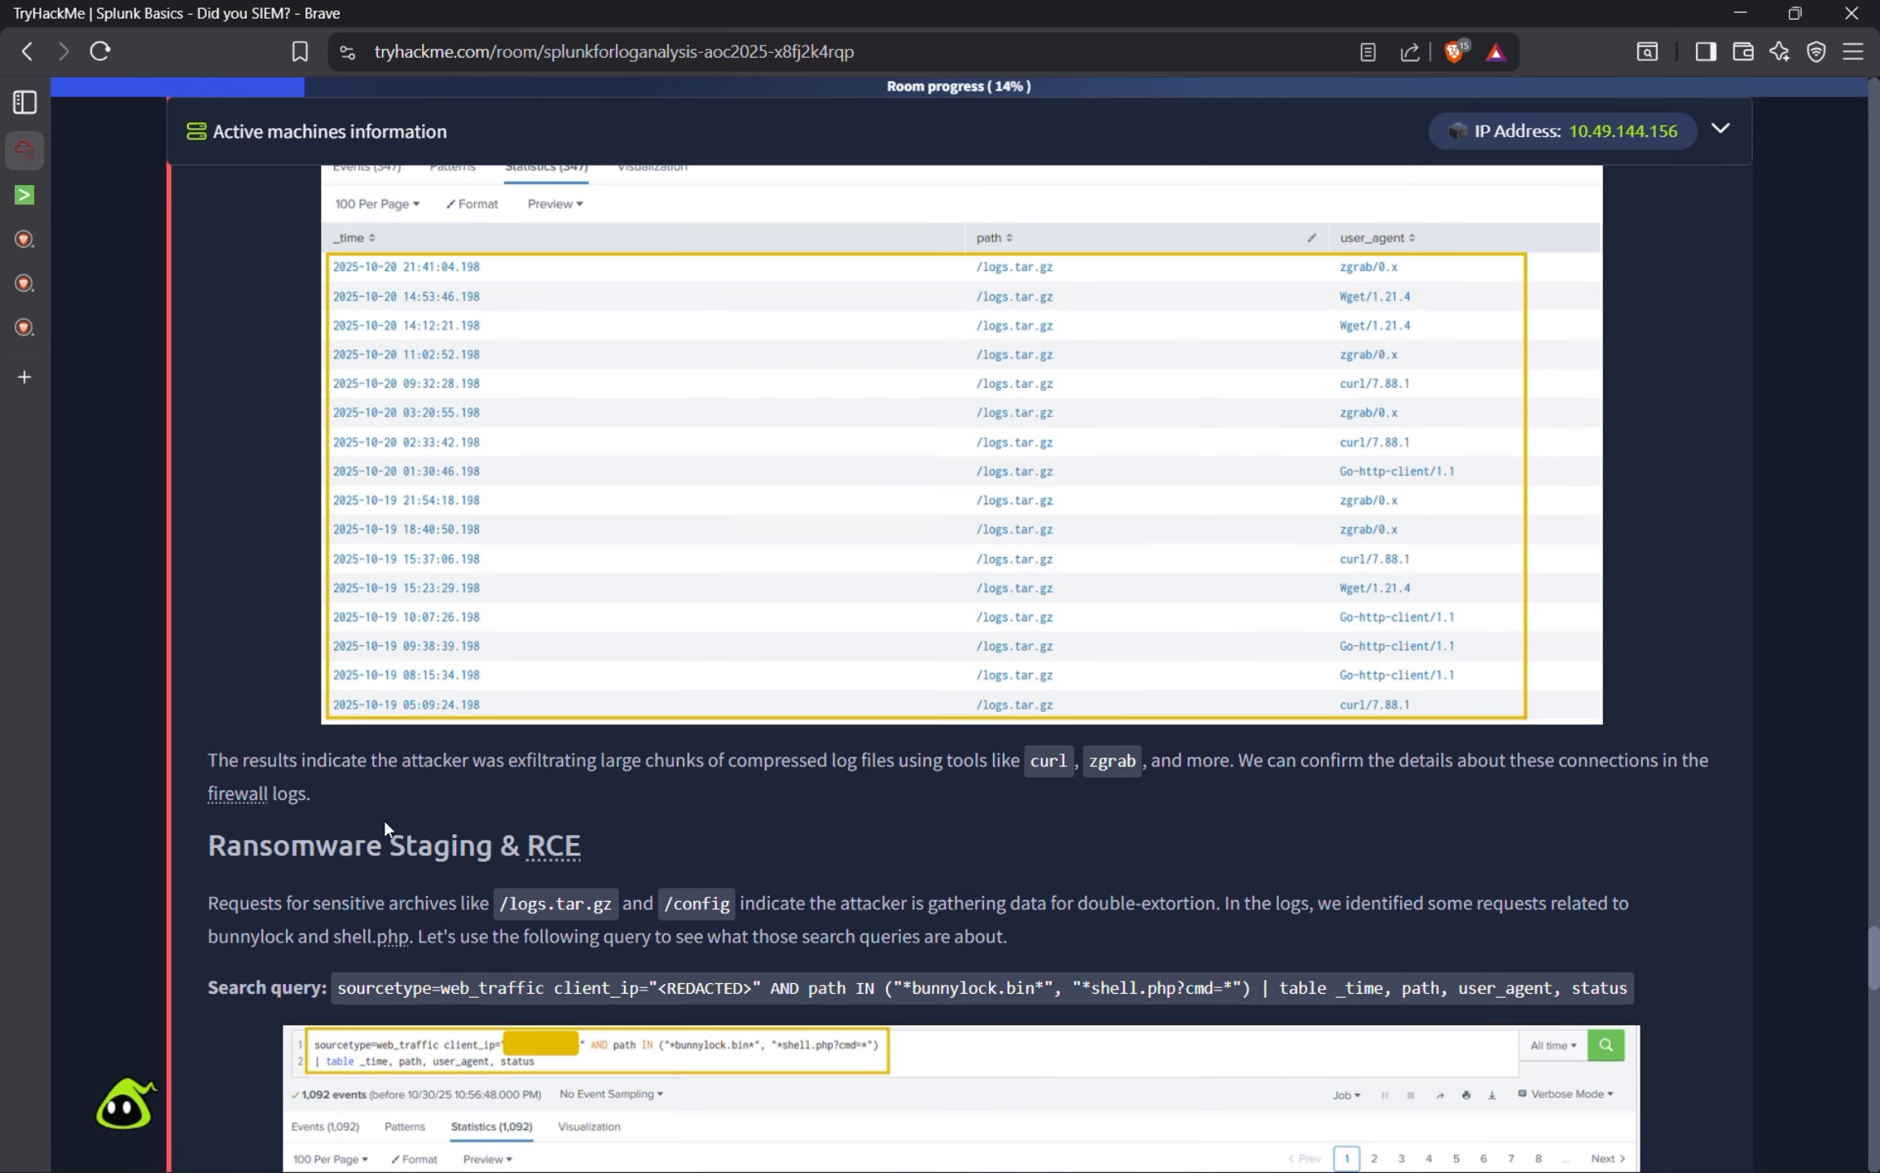
pyautogui.scroll(-1, 290, 760)
pyautogui.scroll(-3, 104, 562)
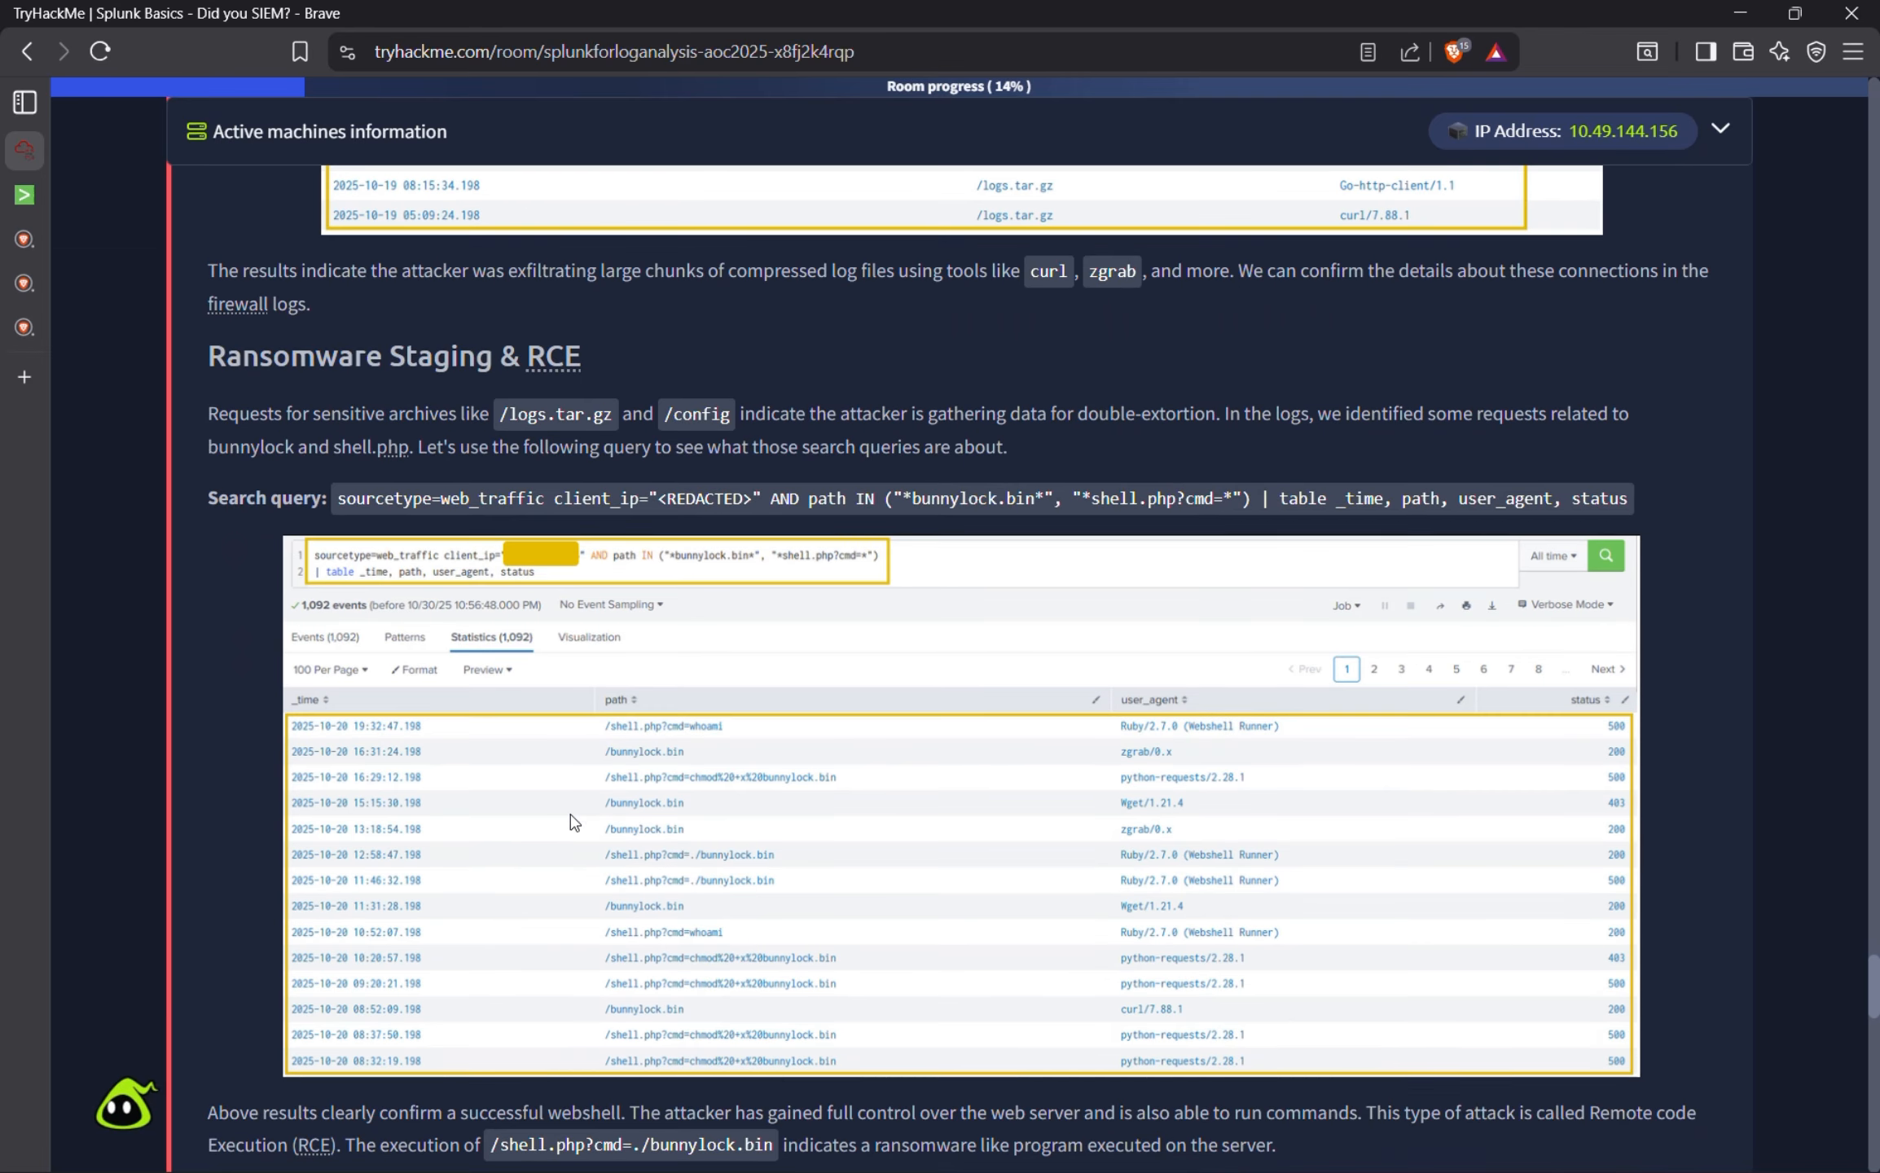
pyautogui.scroll(-4, 139, 548)
pyautogui.scroll(-6, 547, 642)
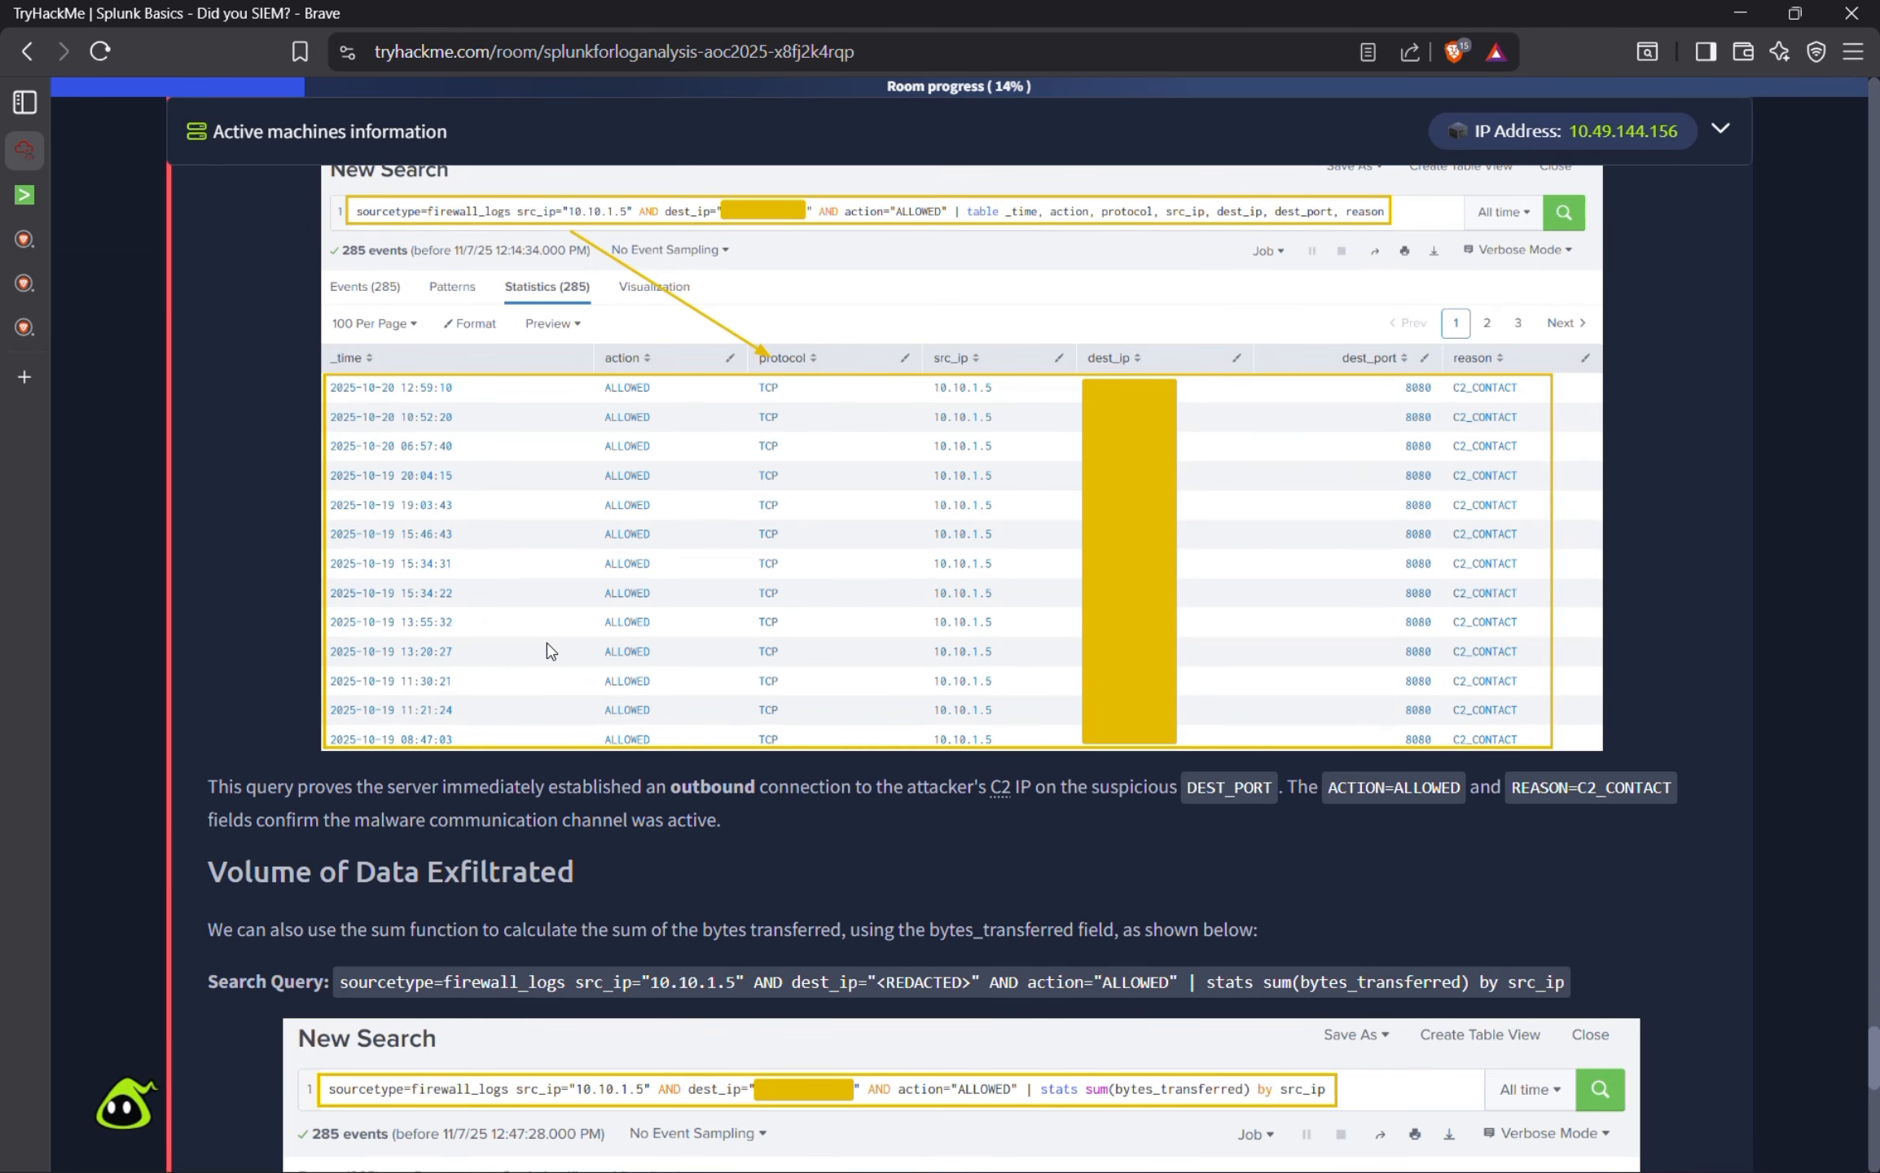
pyautogui.scroll(6, 547, 642)
pyautogui.scroll(6, 547, 641)
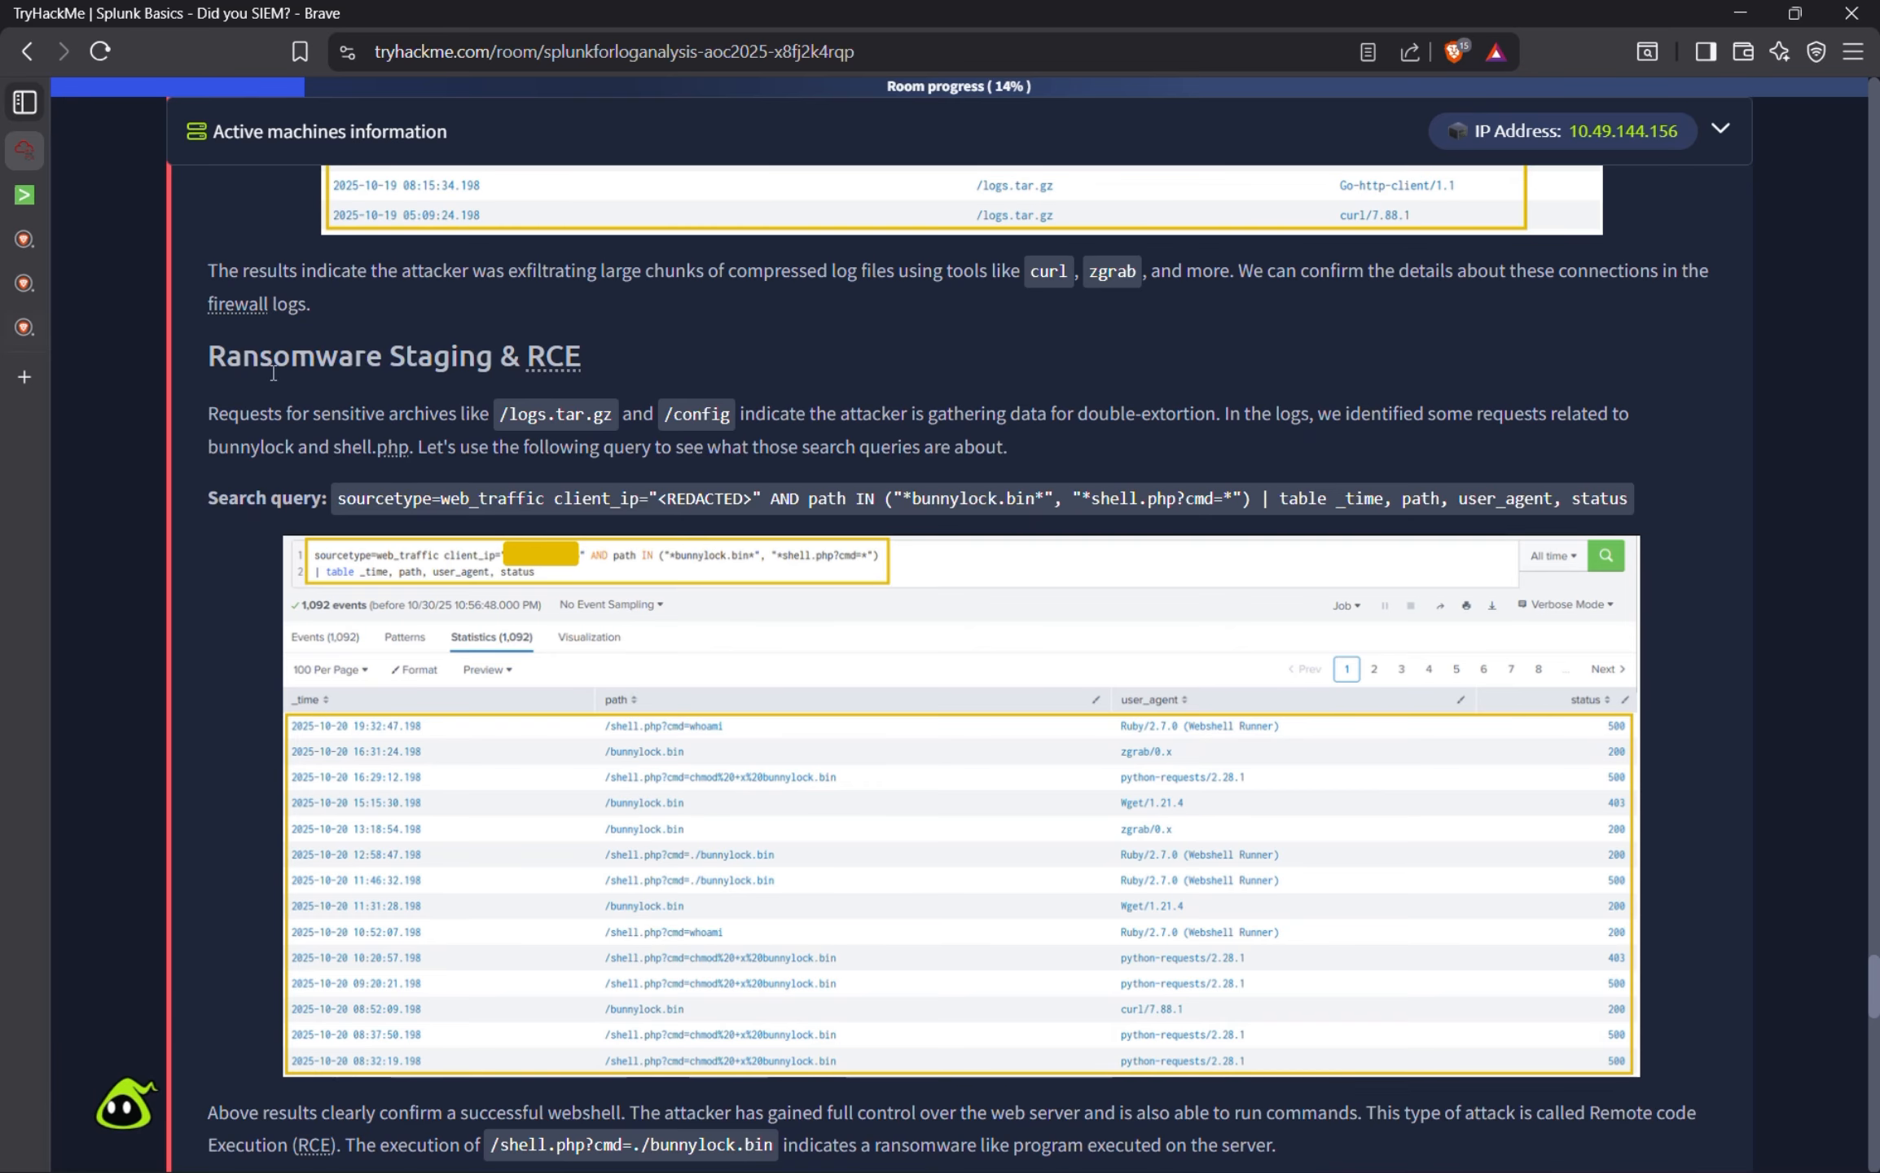
pyautogui.moveTo(209, 356); pyautogui.dragTo(580, 359)
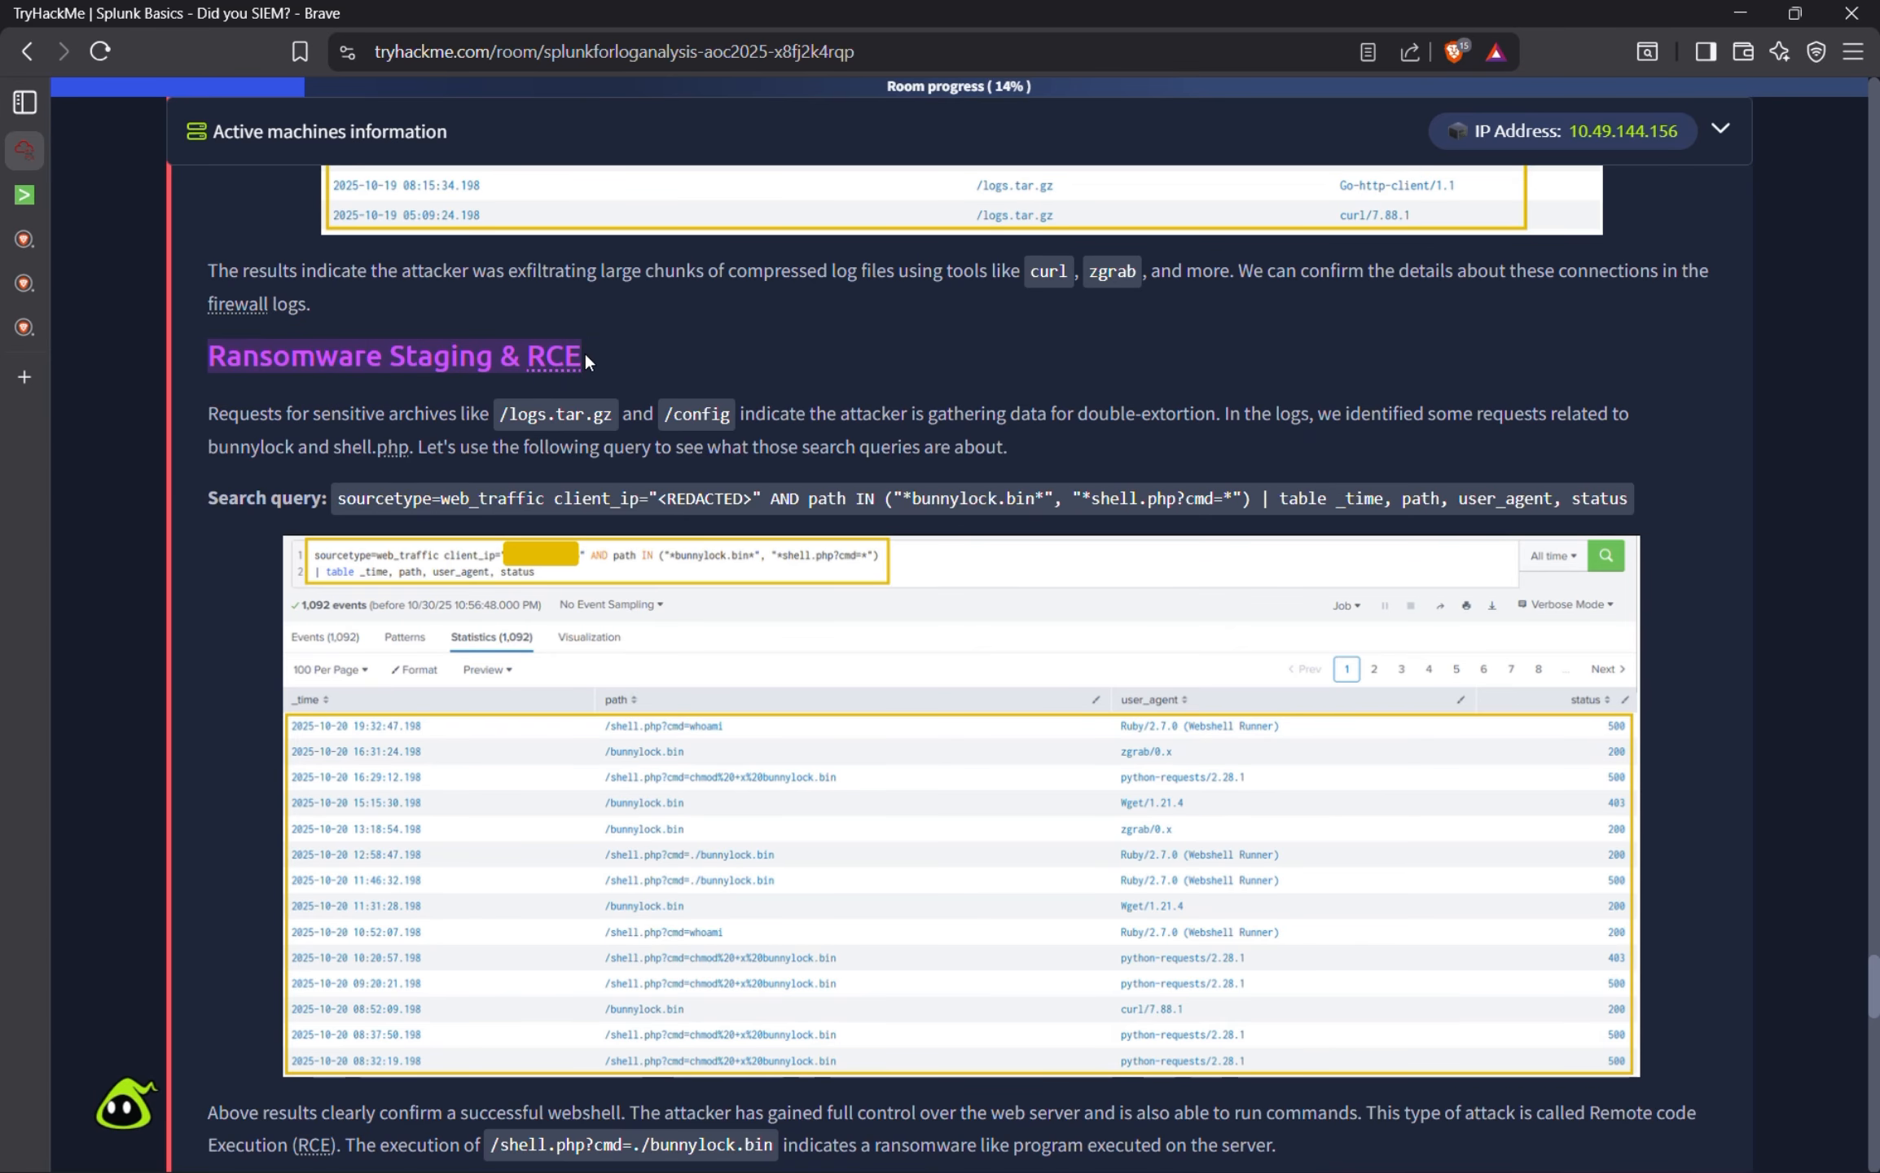
# Submit 198.51.100.55 as the attacker IP and 2025-10-12 as the peak traffic day in the room's questions.
pyautogui.scroll(-3, 683, 665)
pyautogui.scroll(-20, 682, 664)
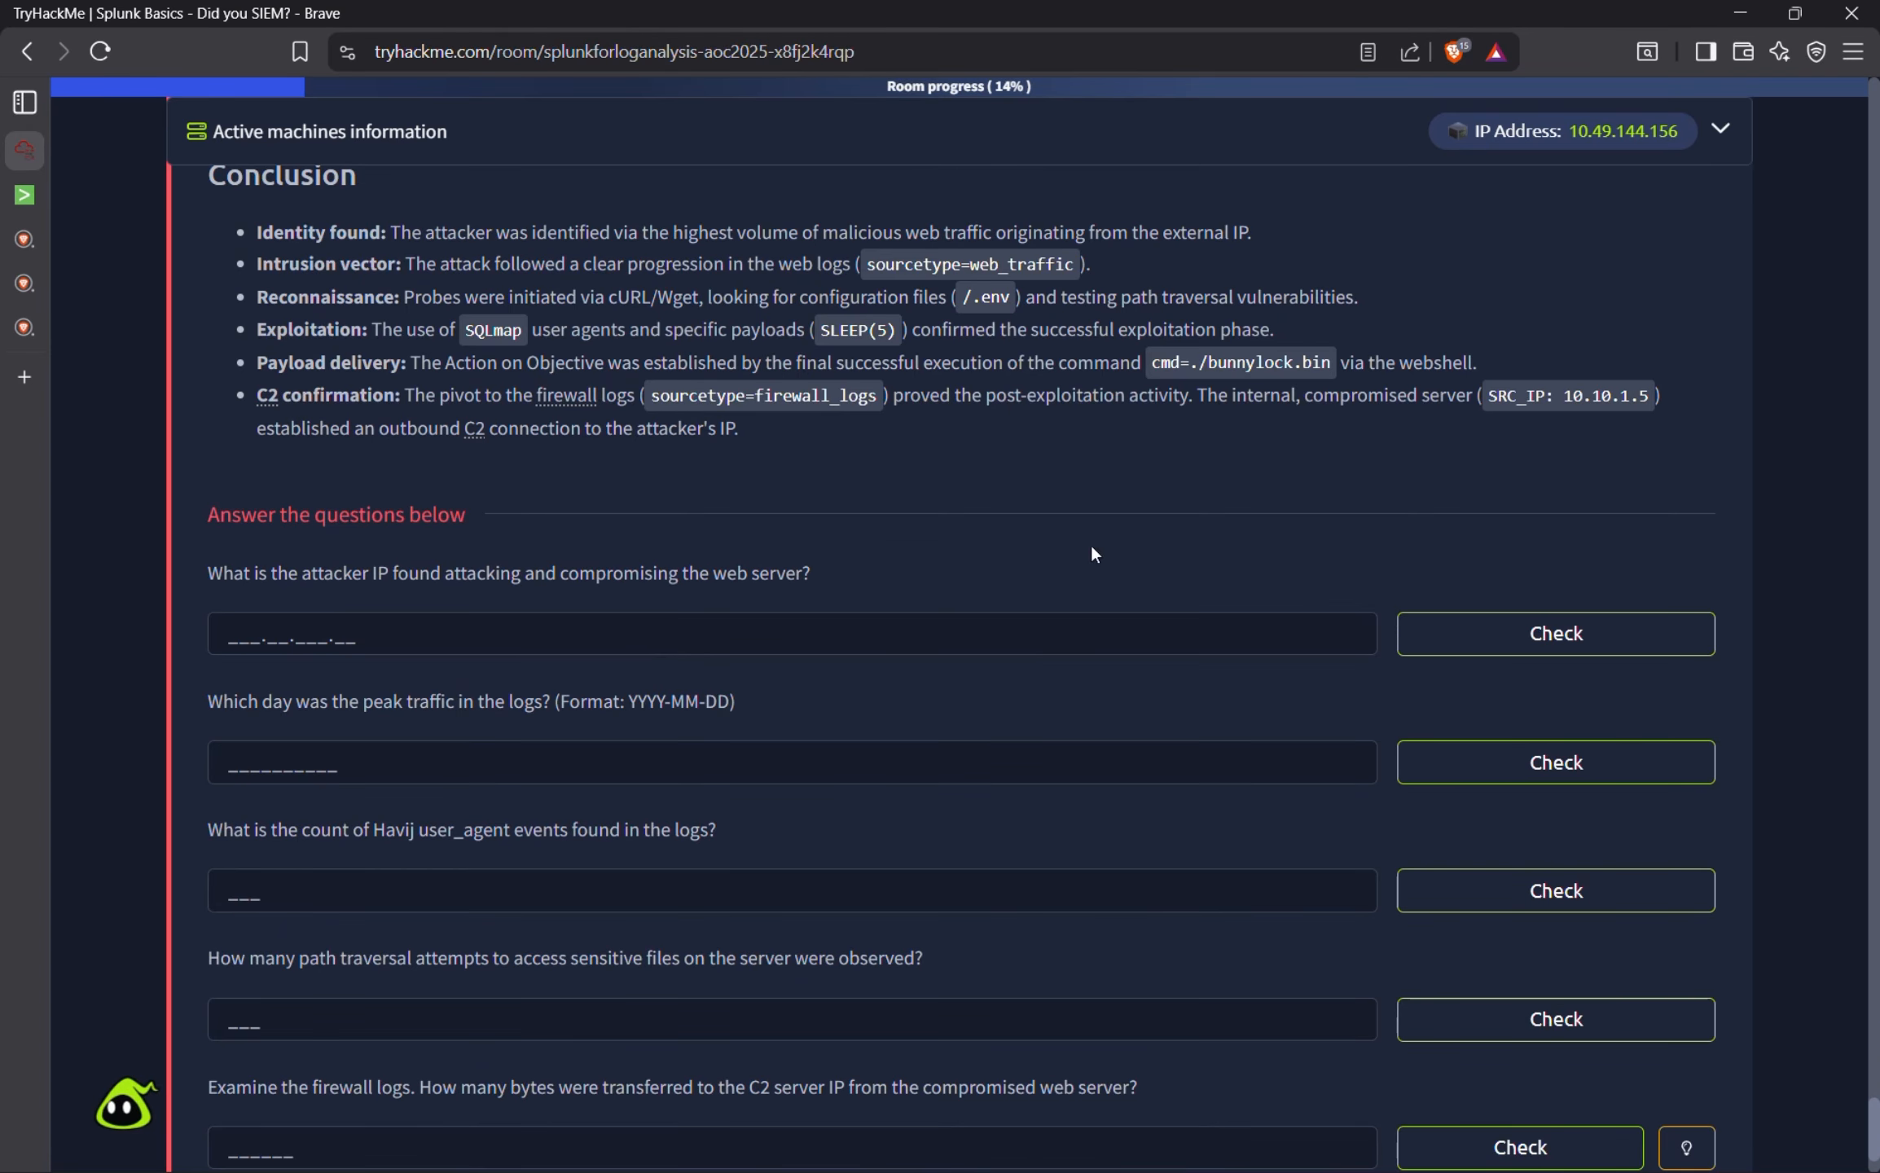
pyautogui.scroll(2, 914, 585)
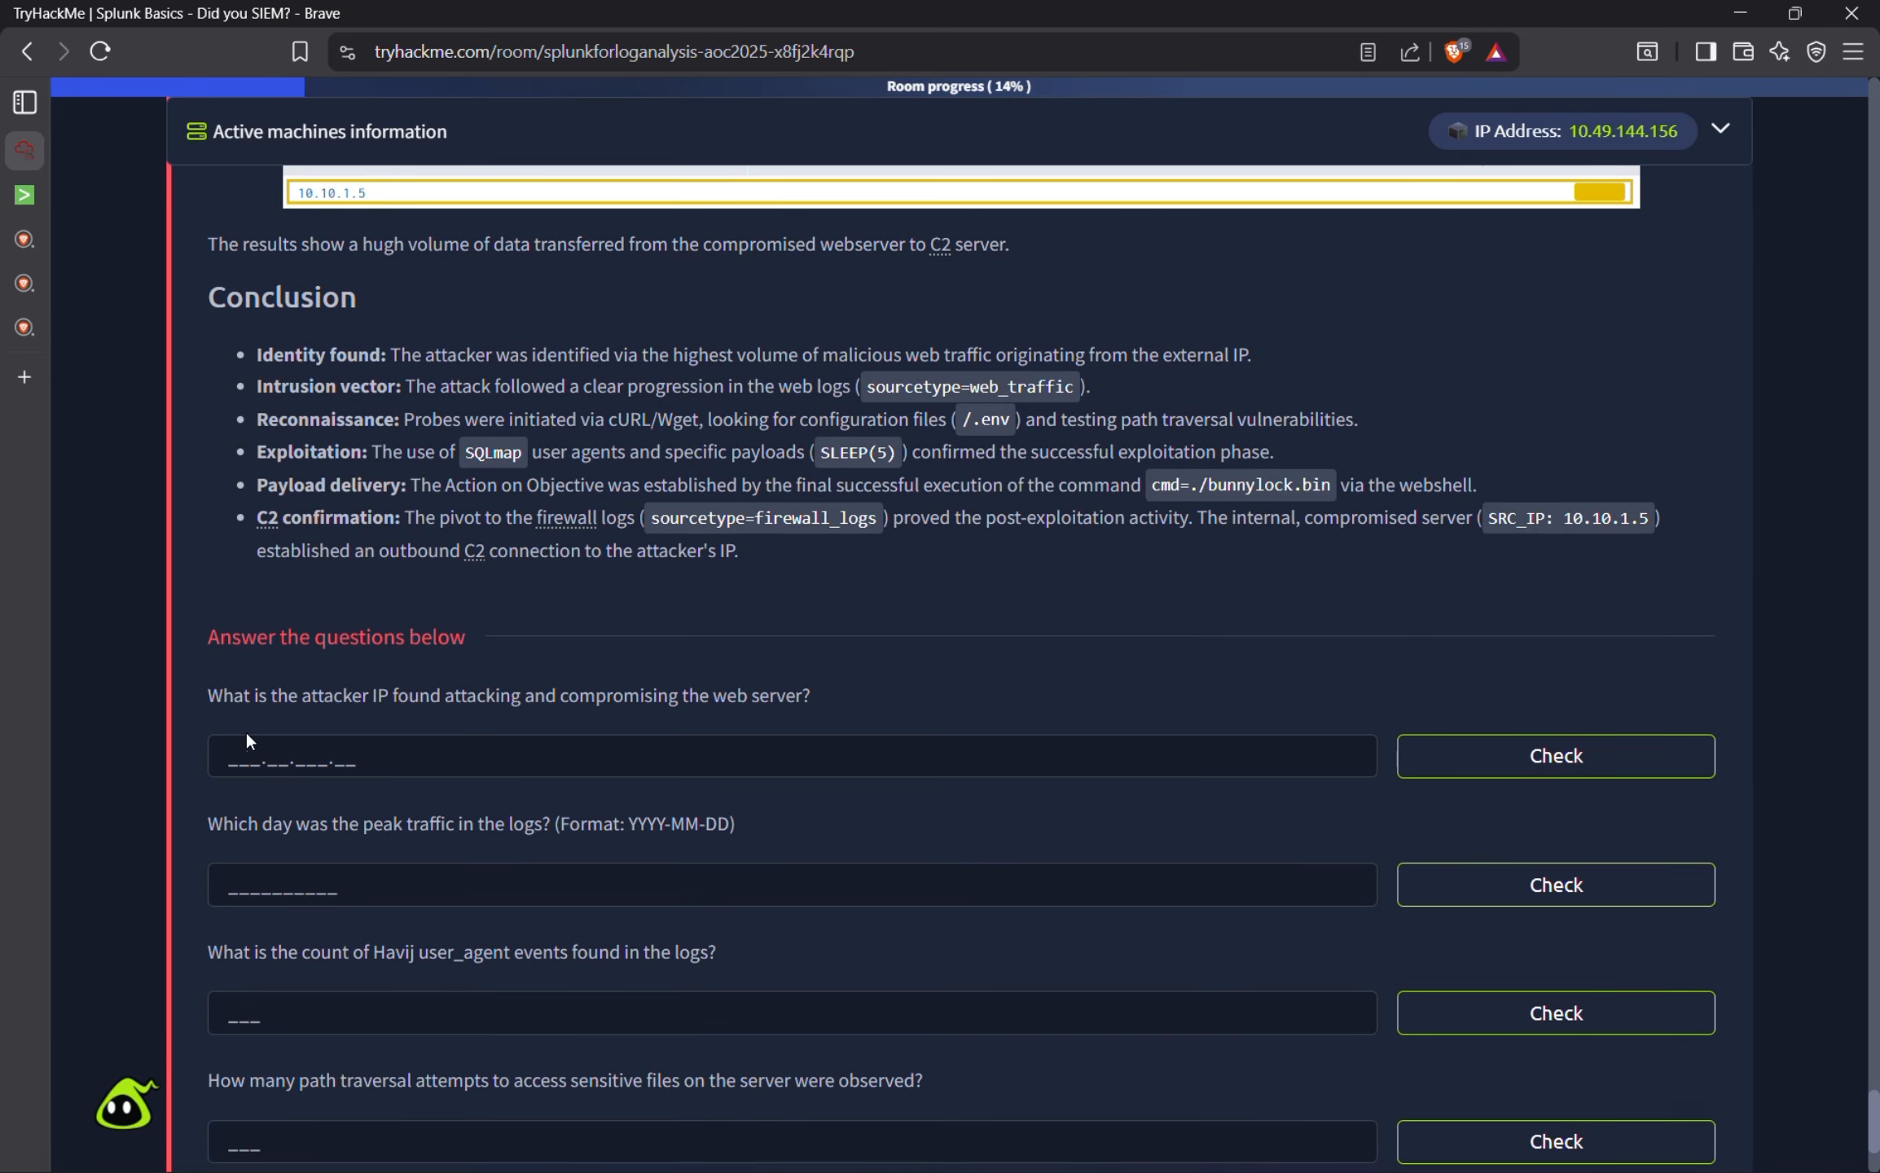
pyautogui.click(235, 883)
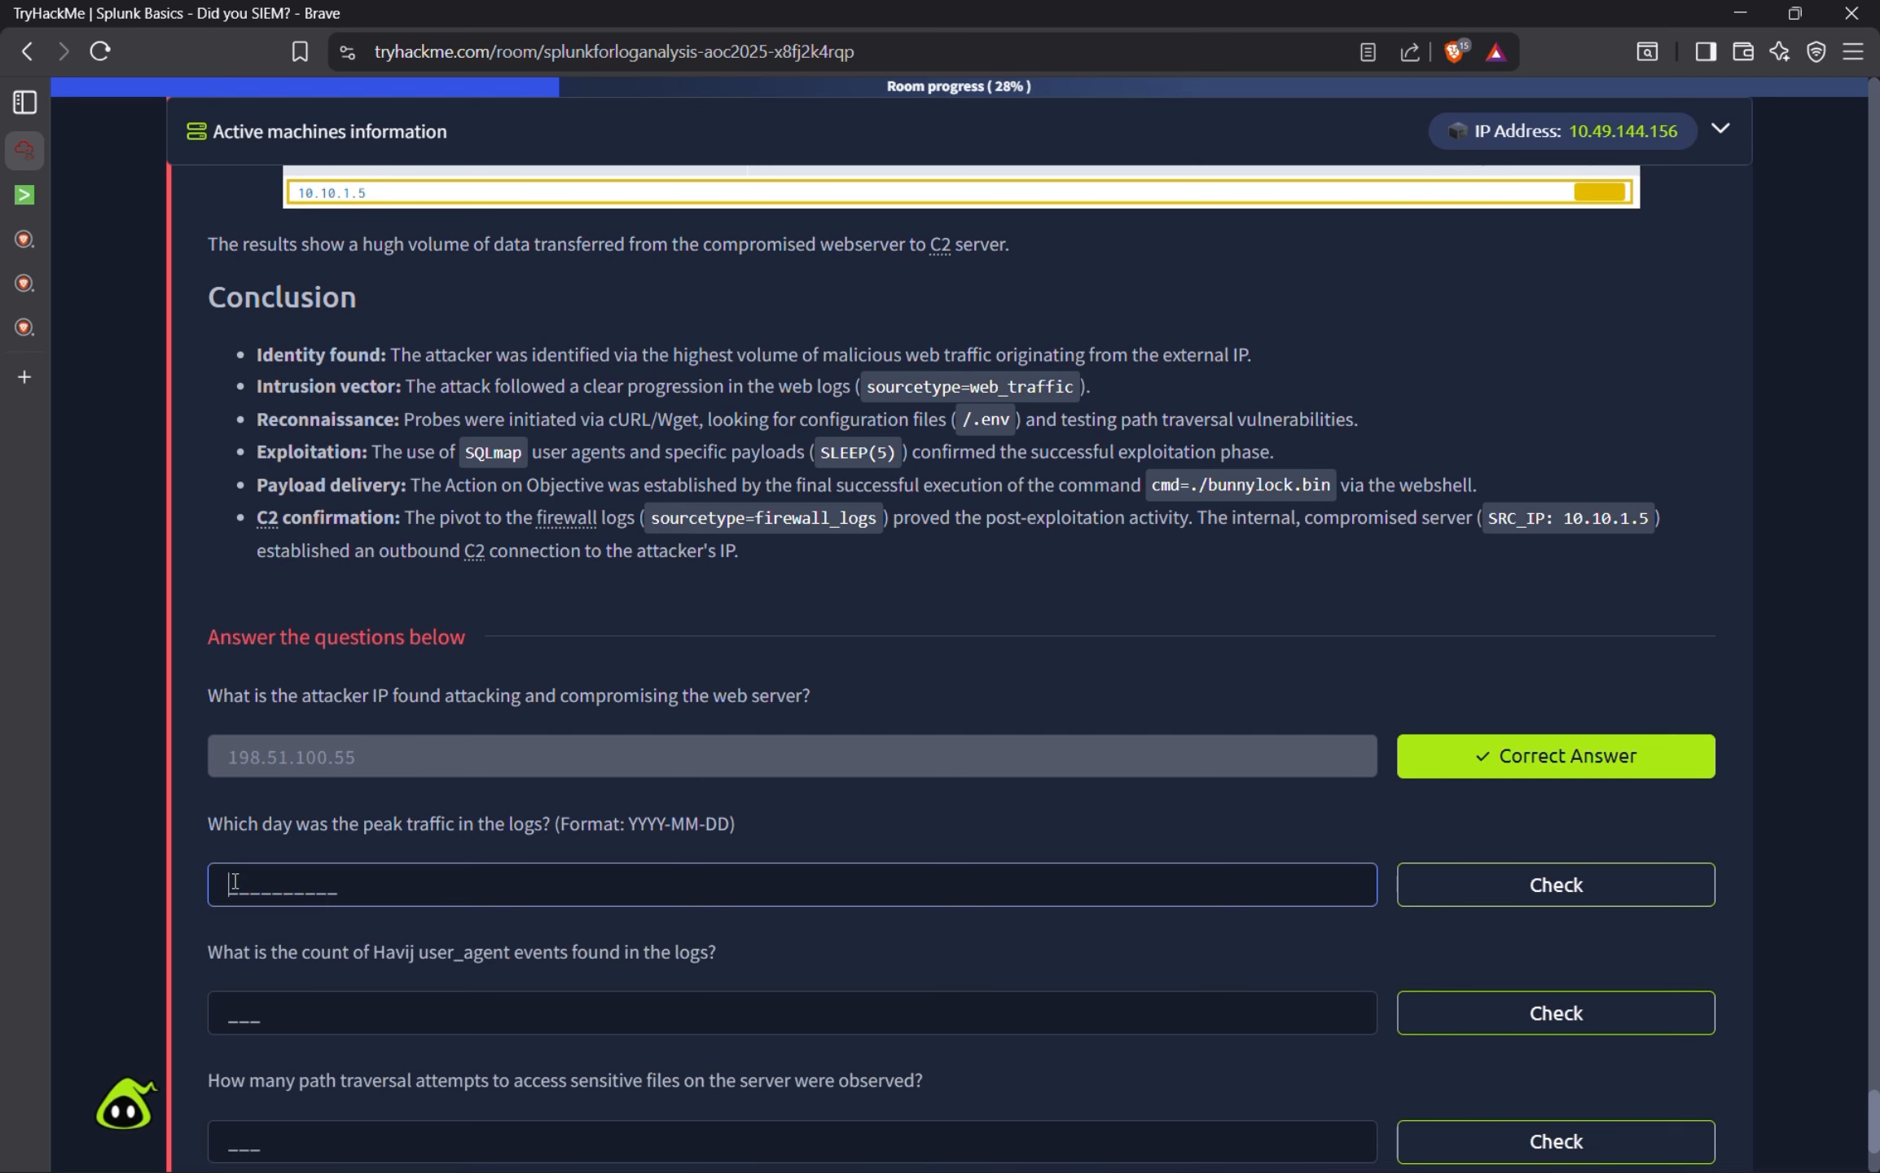
pyautogui.write('2025-10-12')
pyautogui.click(1560, 890)
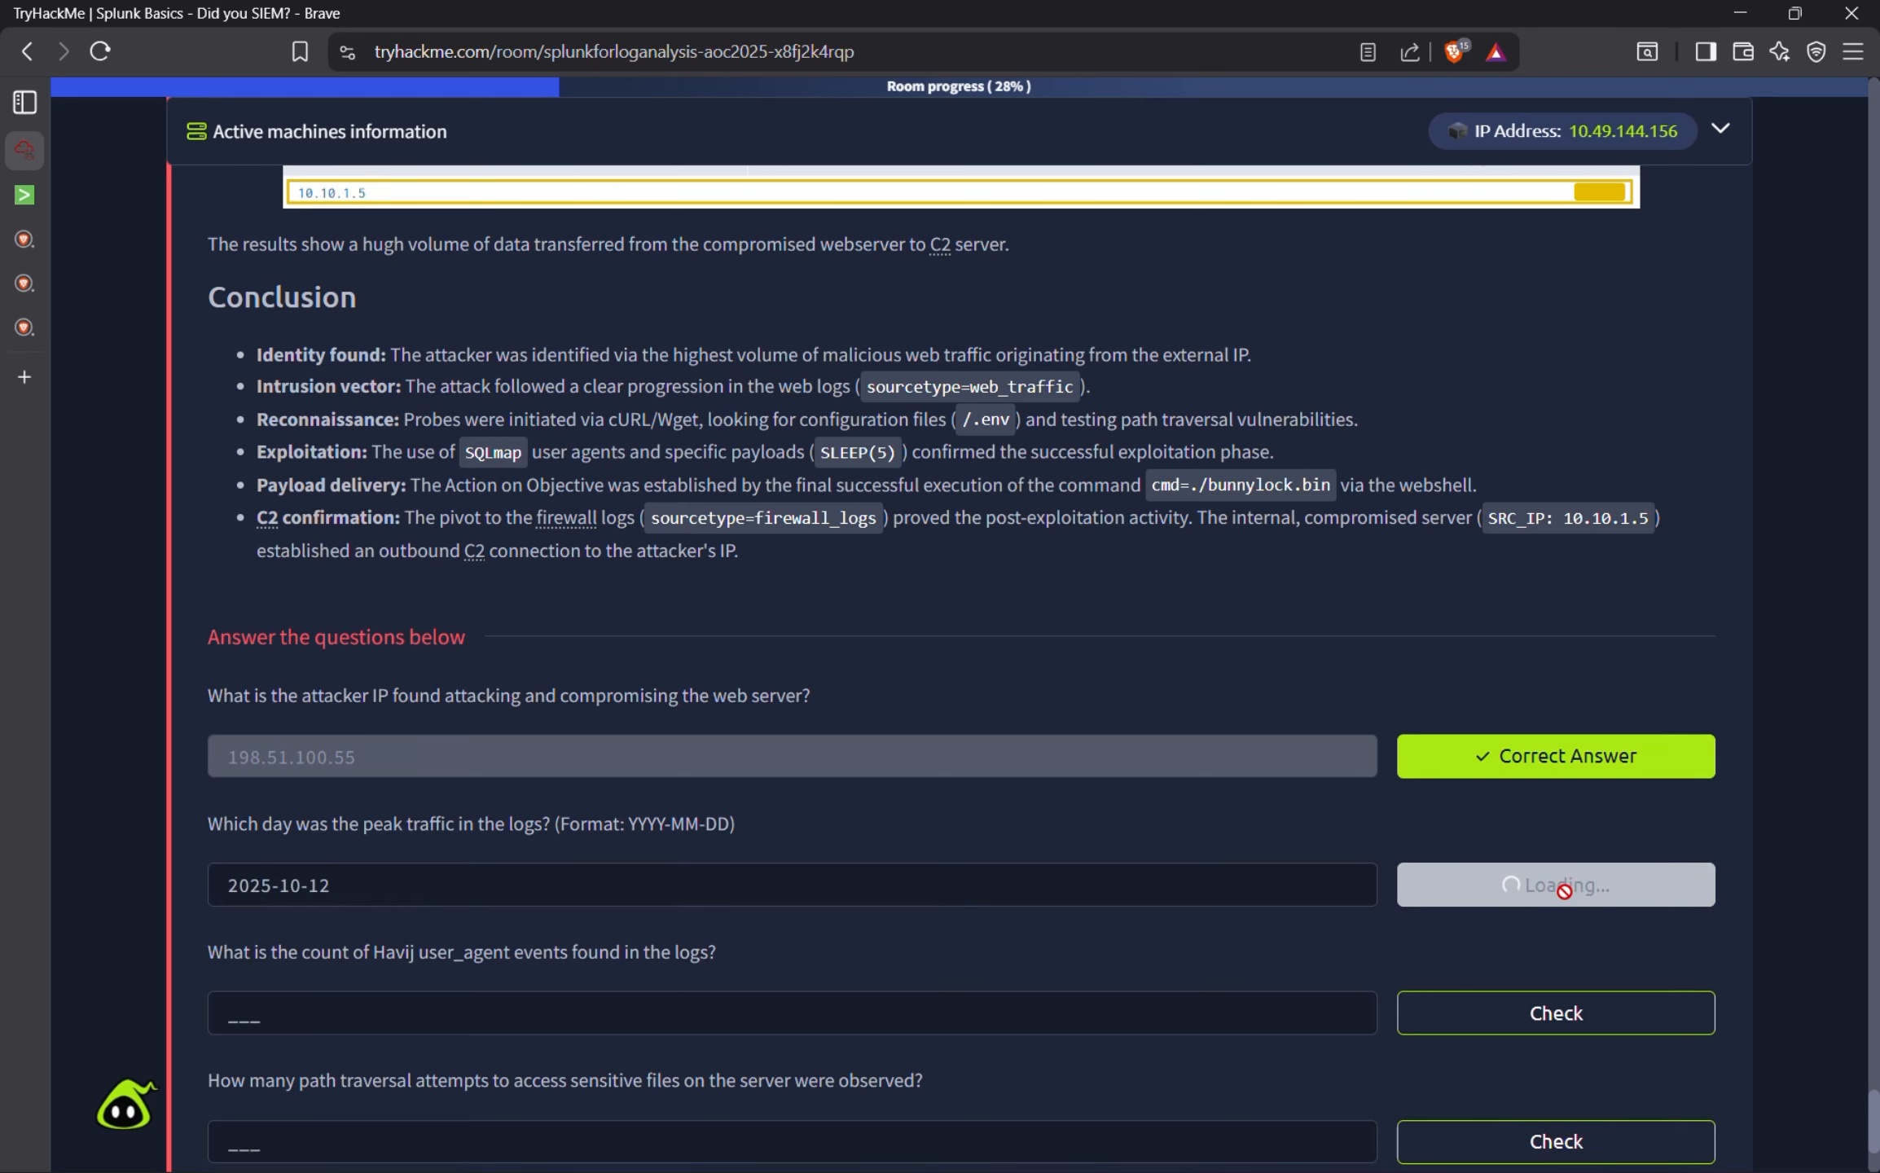
# Copy the Havij count 993 from the notes and submit it as the answer to the Havij user_agent events question.
pyautogui.scroll(-3, 407, 849)
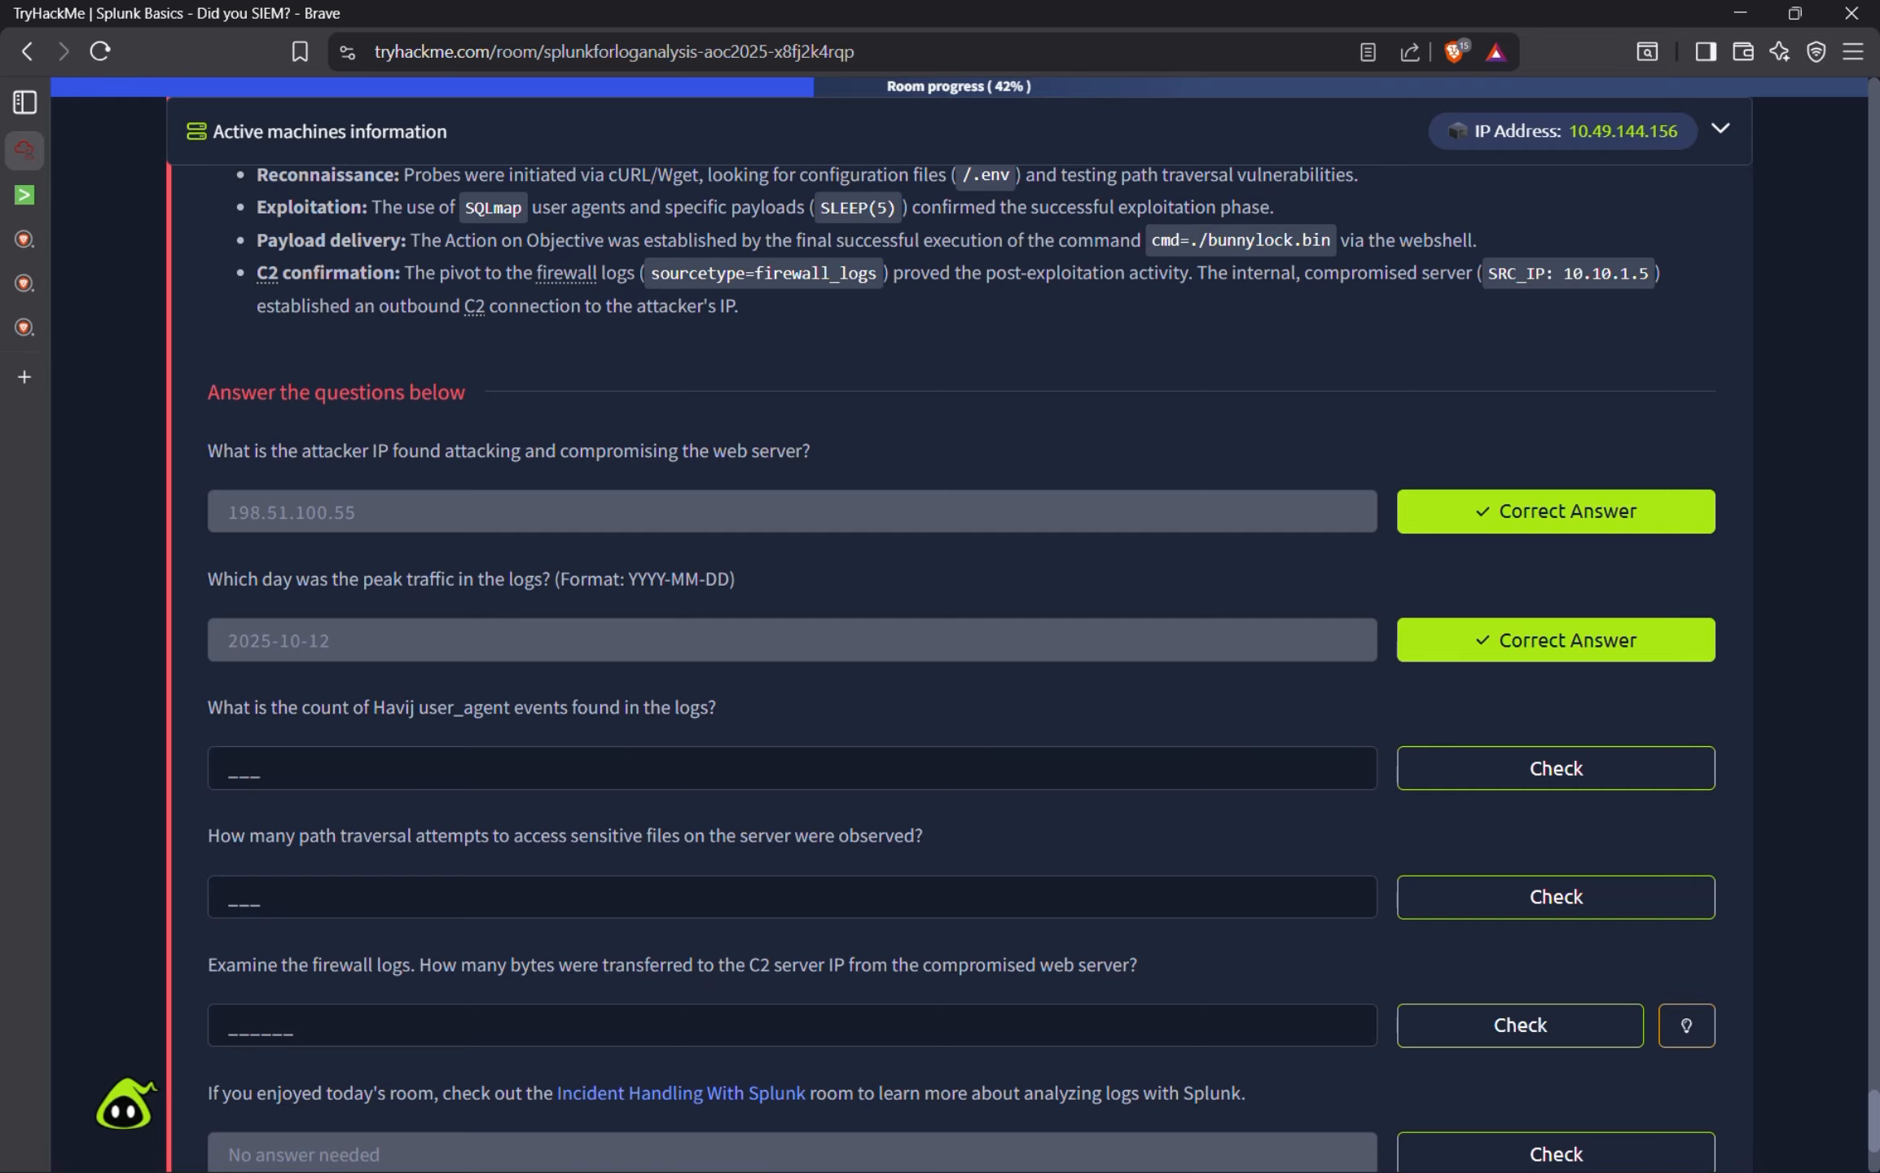
pyautogui.click(927, 1134)
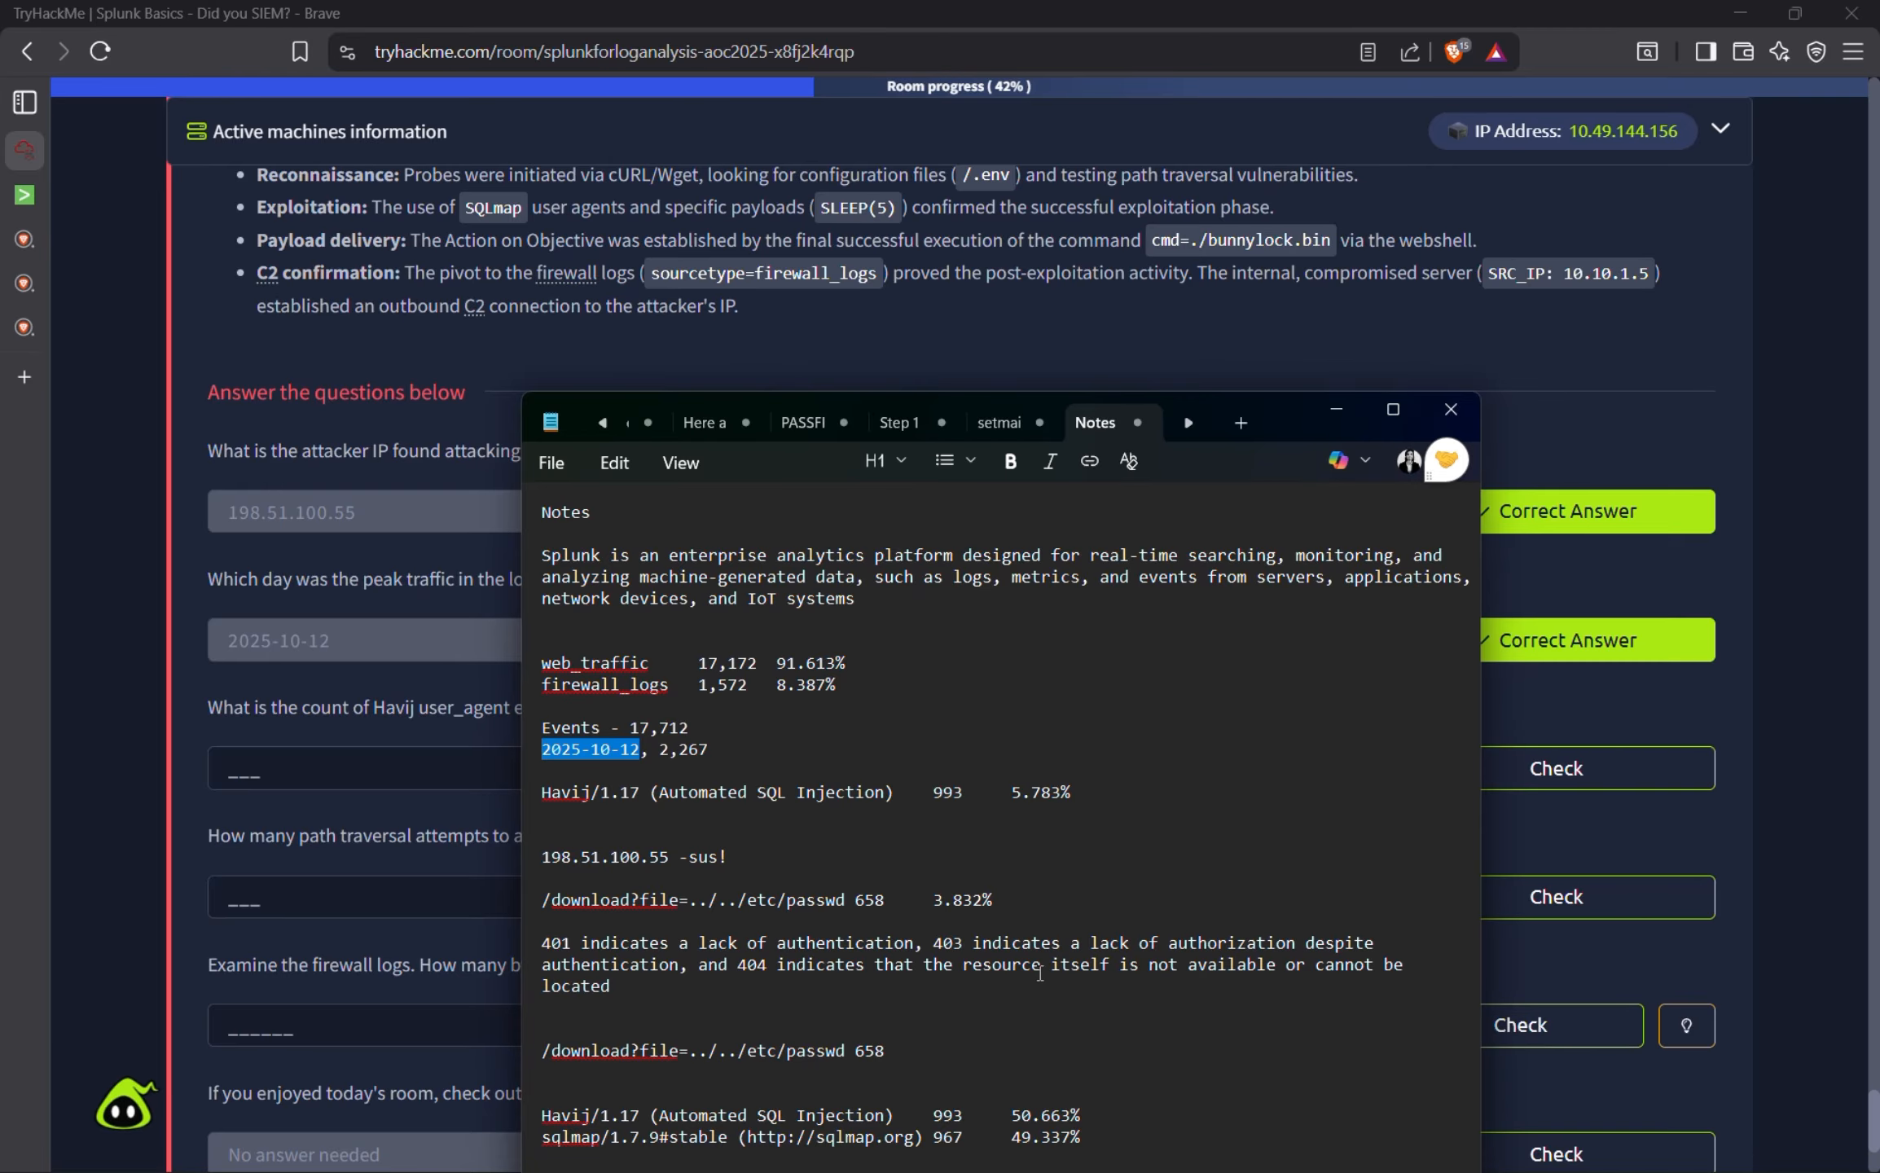
pyautogui.moveTo(936, 1120); pyautogui.dragTo(929, 1122)
pyautogui.hotkey('ctrl', 'c')
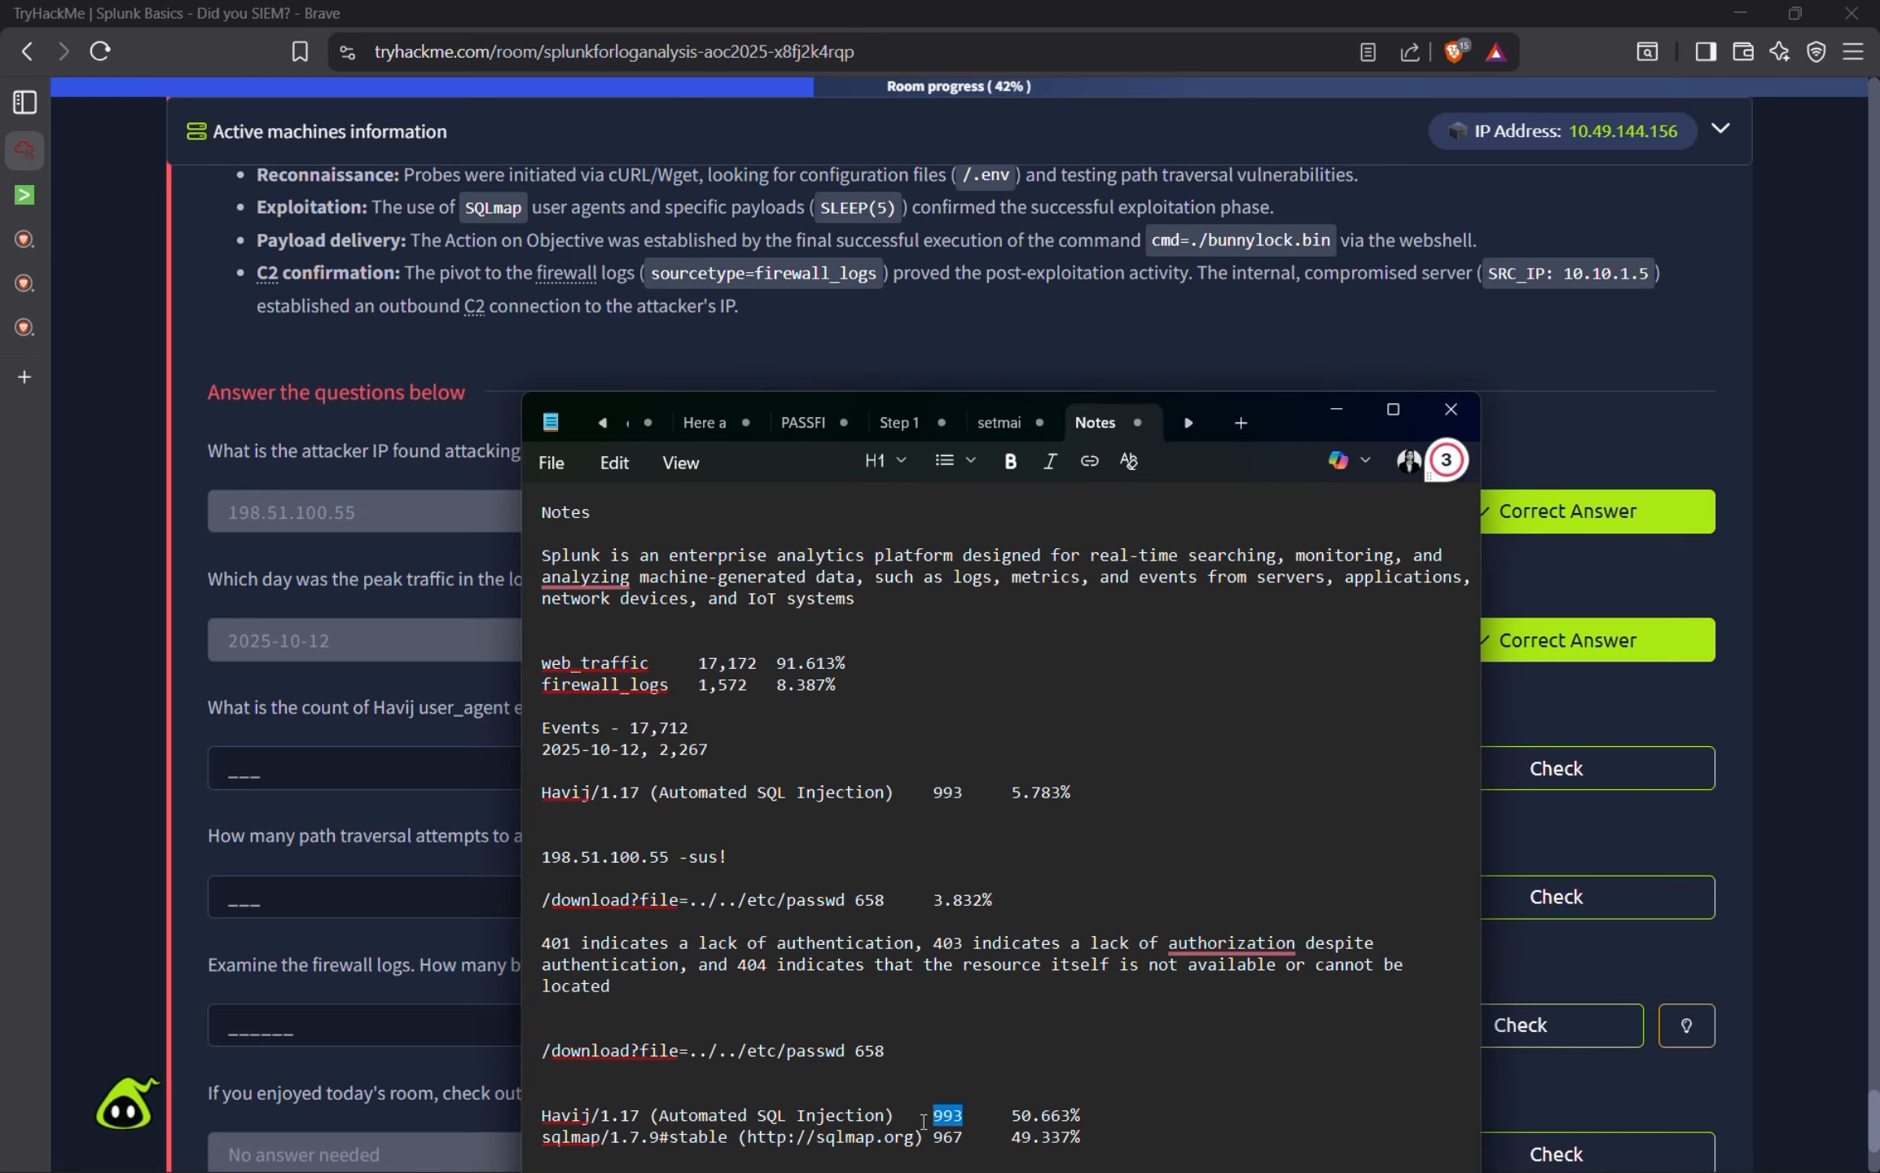
pyautogui.click(1333, 412)
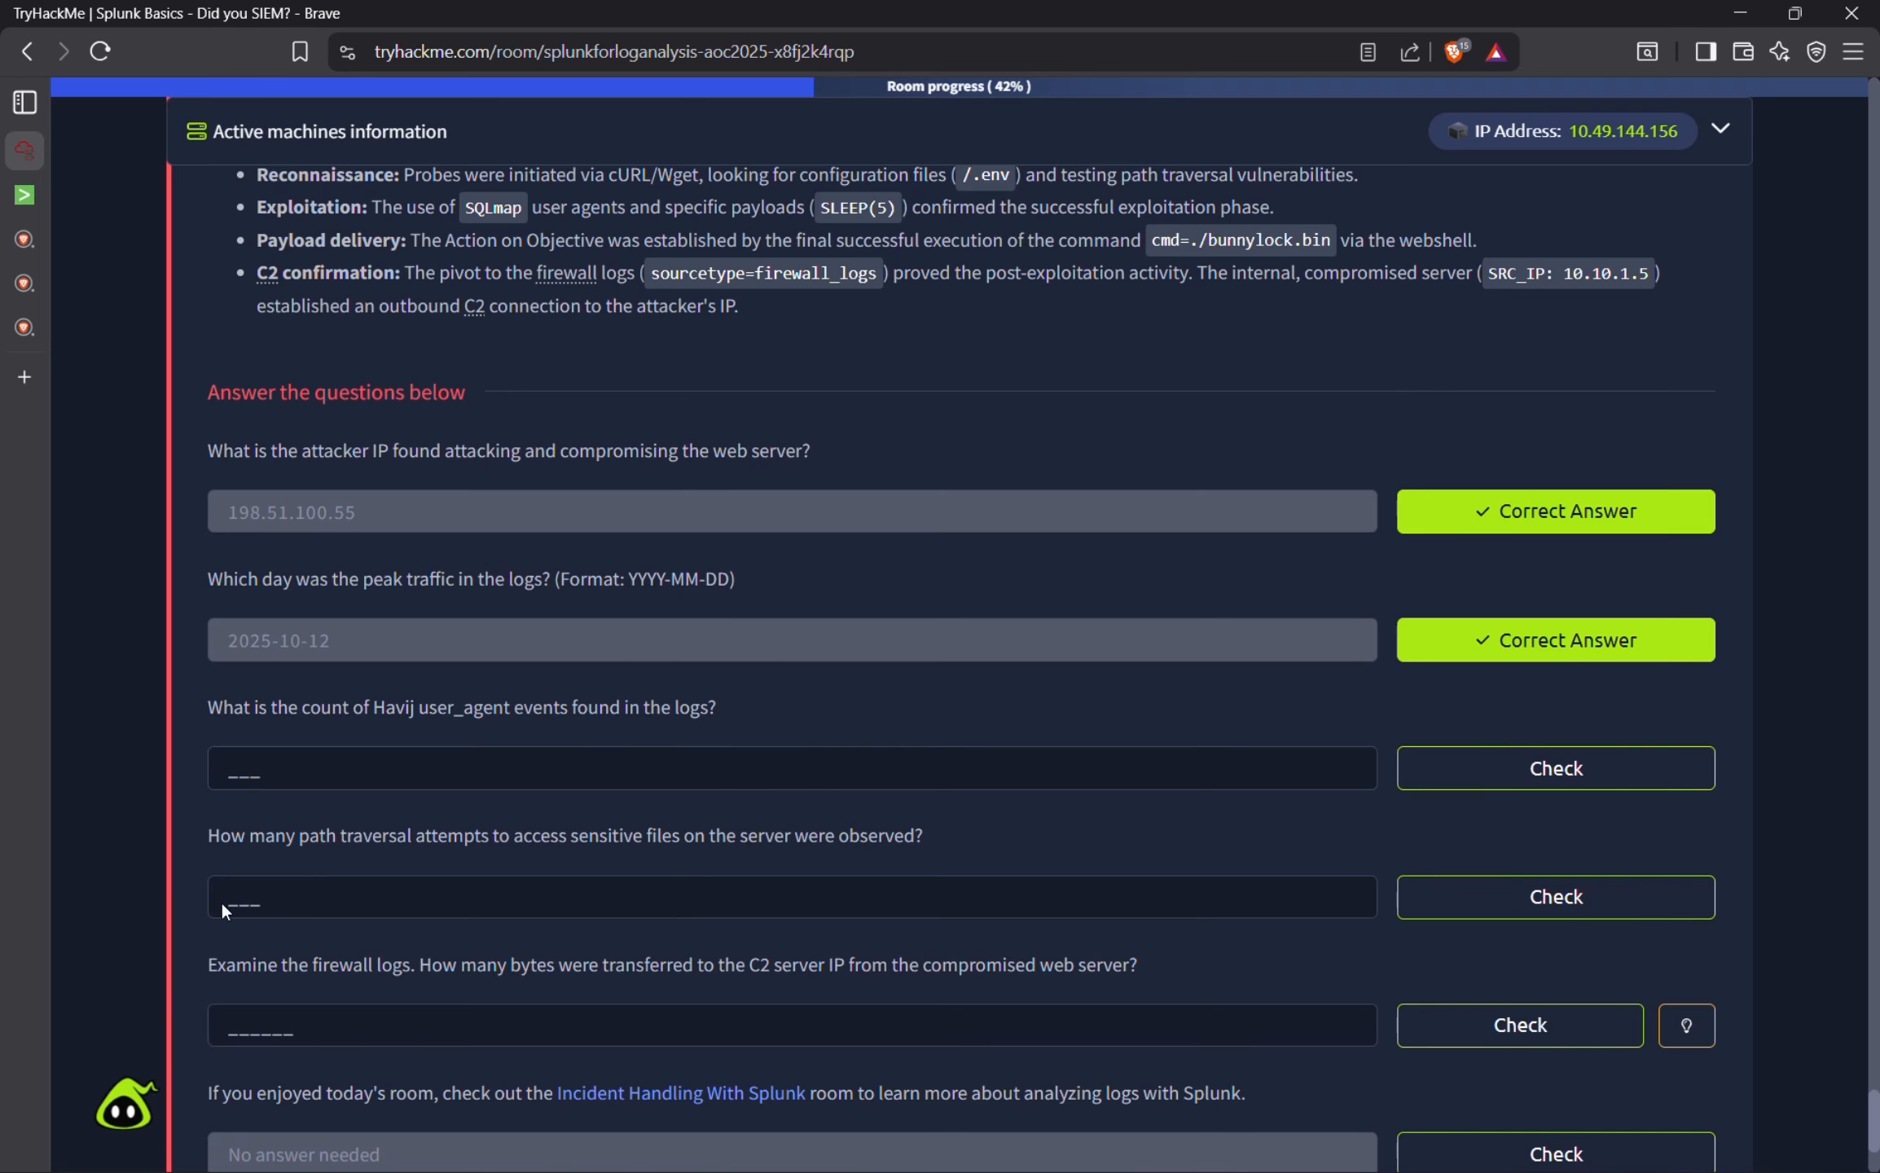
pyautogui.click(238, 766)
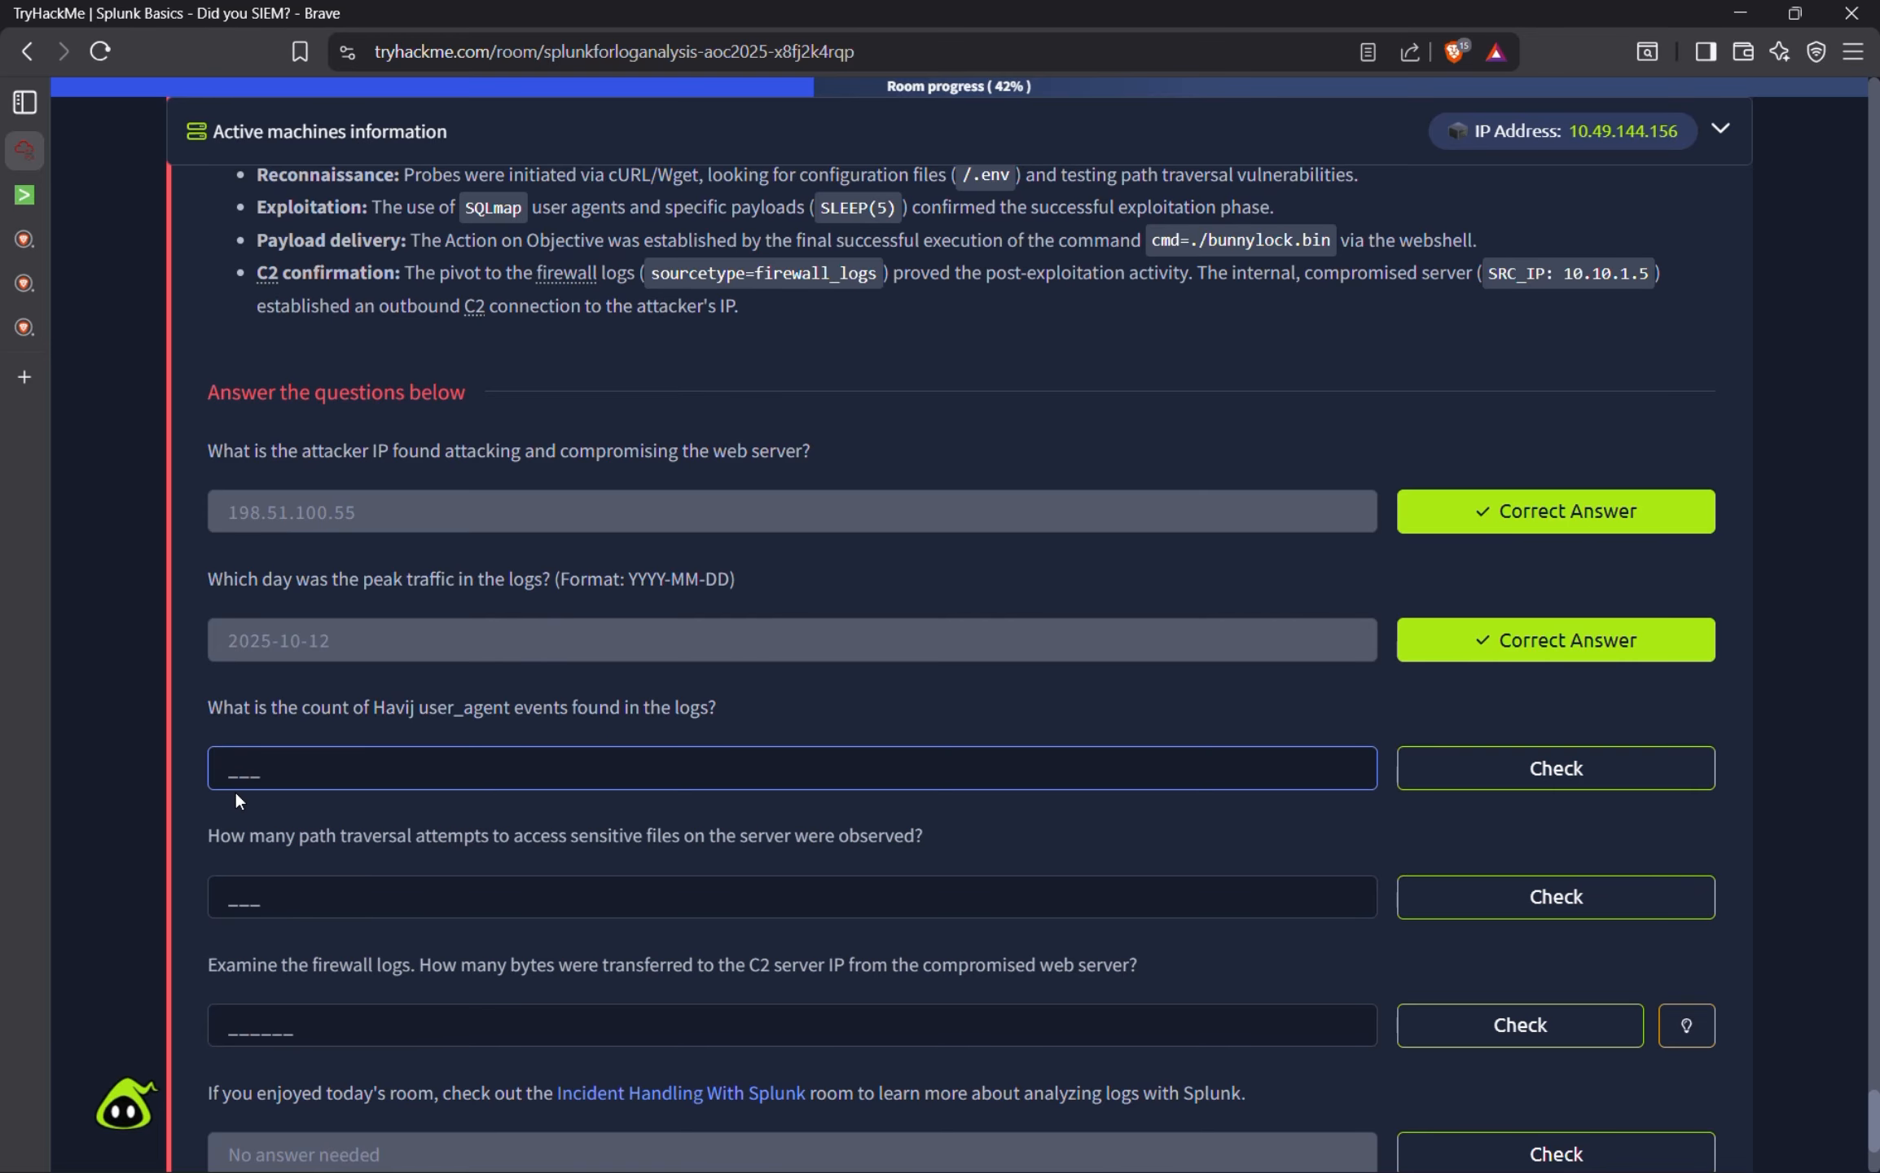
pyautogui.hotkey('ctrl', 'v')
pyautogui.click(1519, 769)
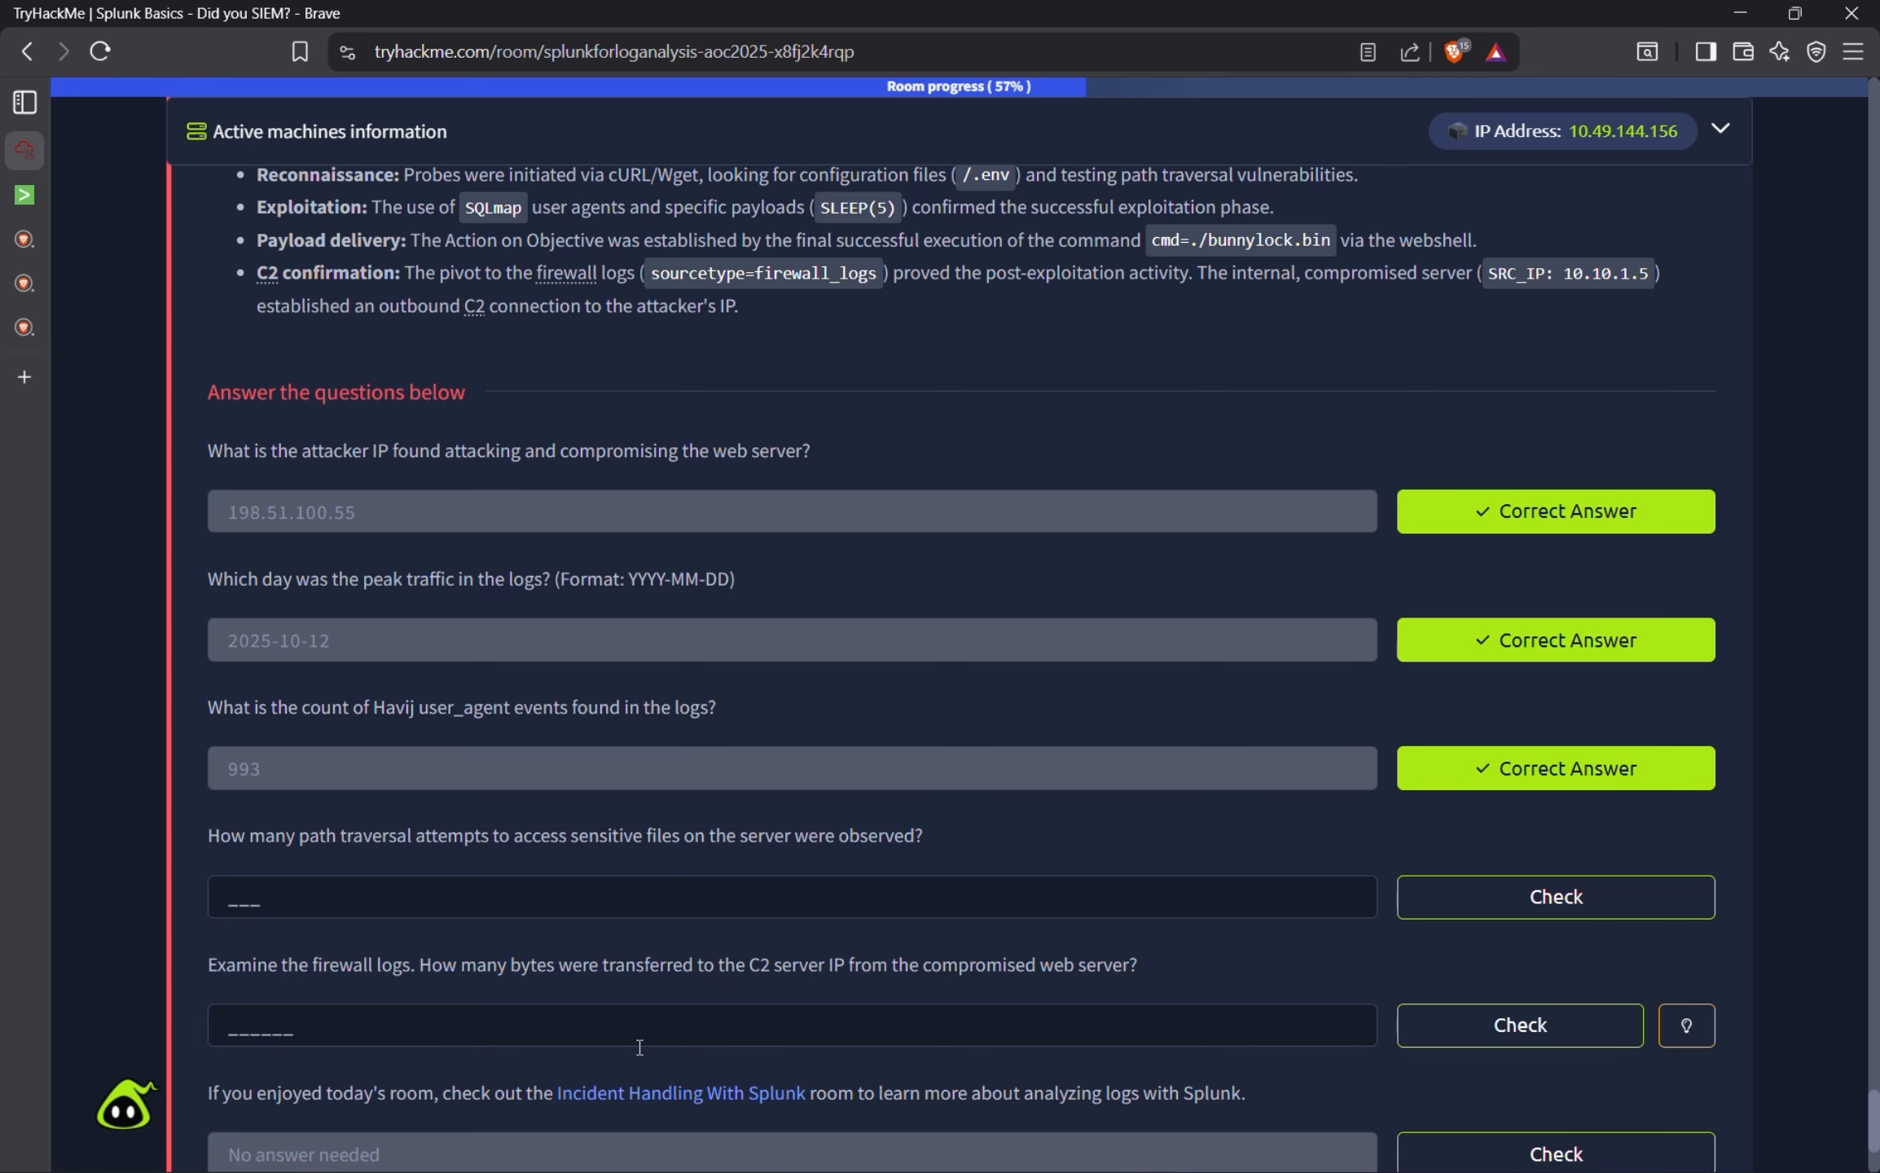
# Look up the /download?file=../../etc/passwd count in the notes and submit 658 as the number of path traversal attempts.
pyautogui.scroll(-2, 265, 861)
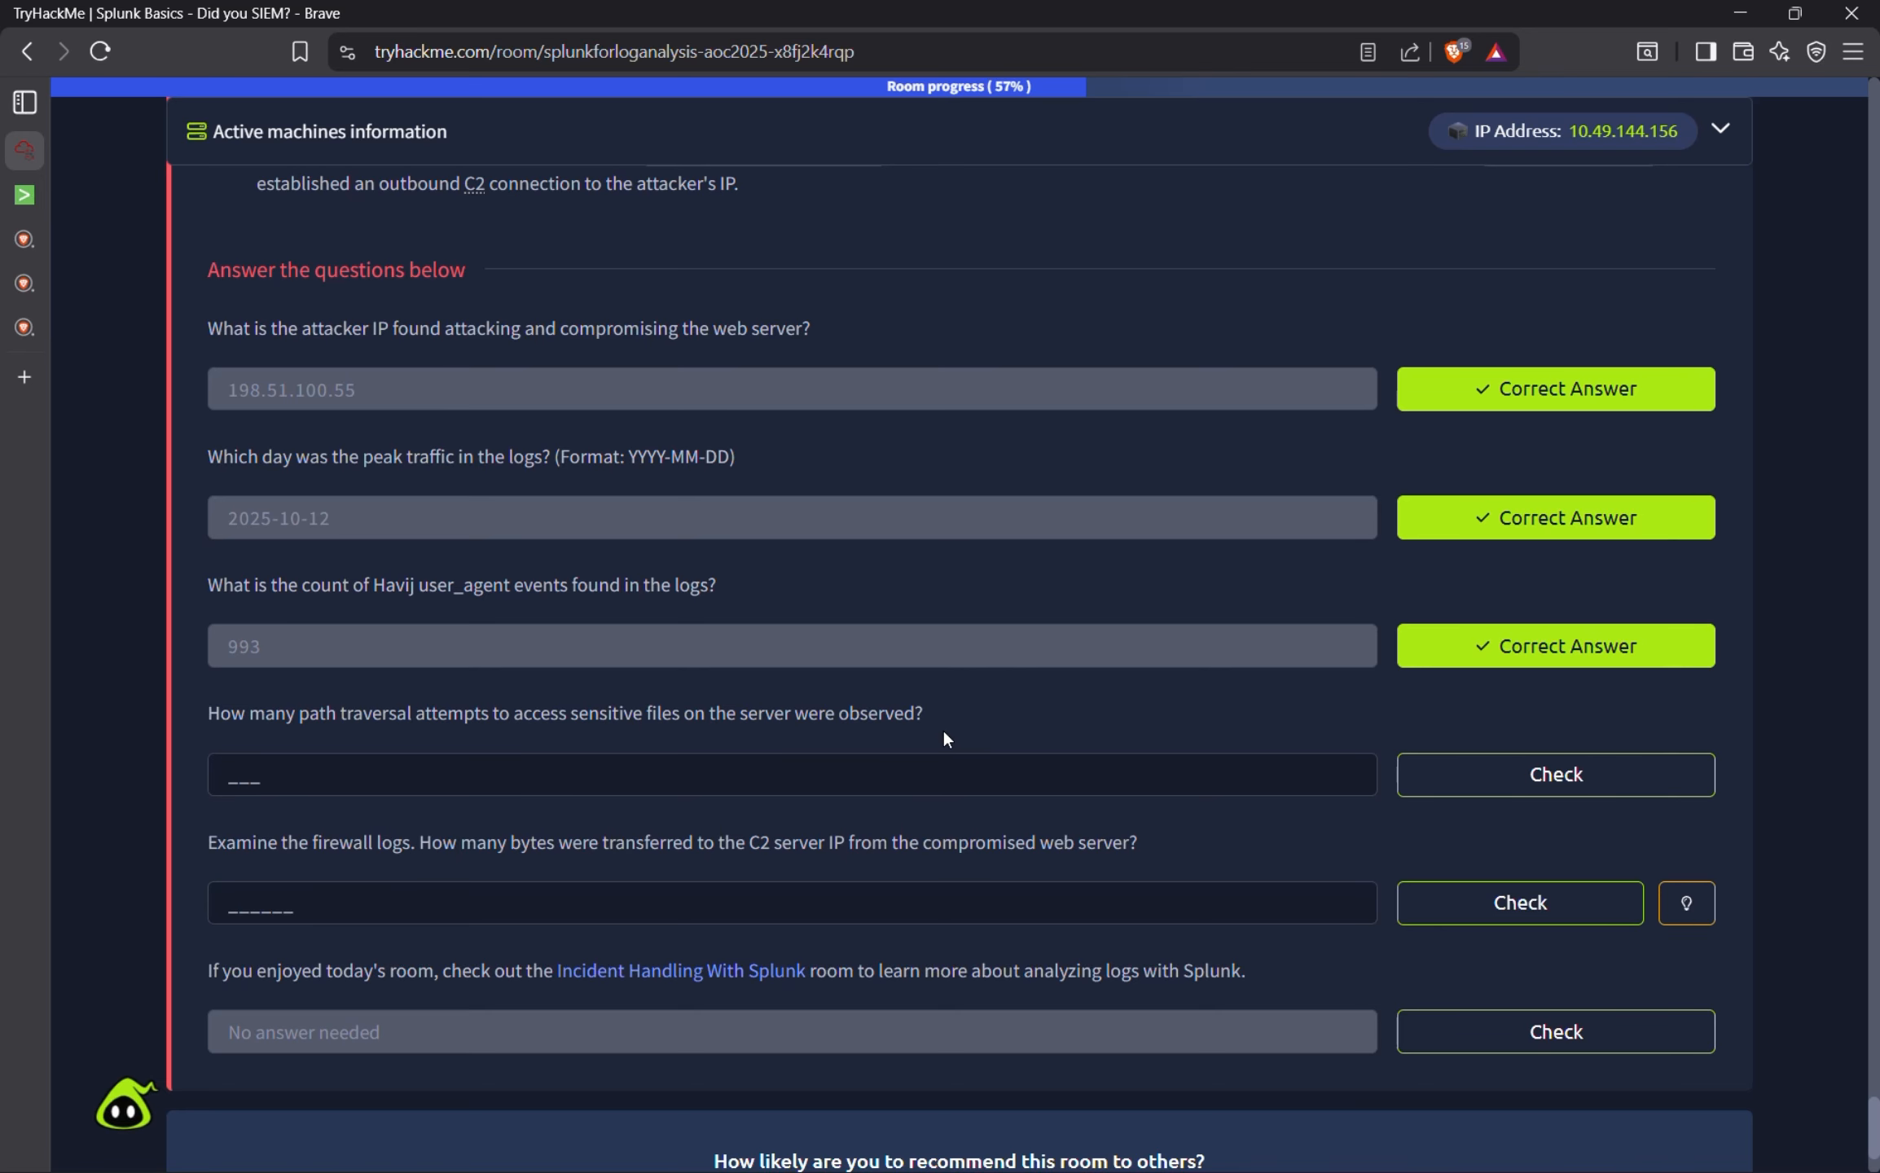
pyautogui.hotkey('alt', 'Tab')
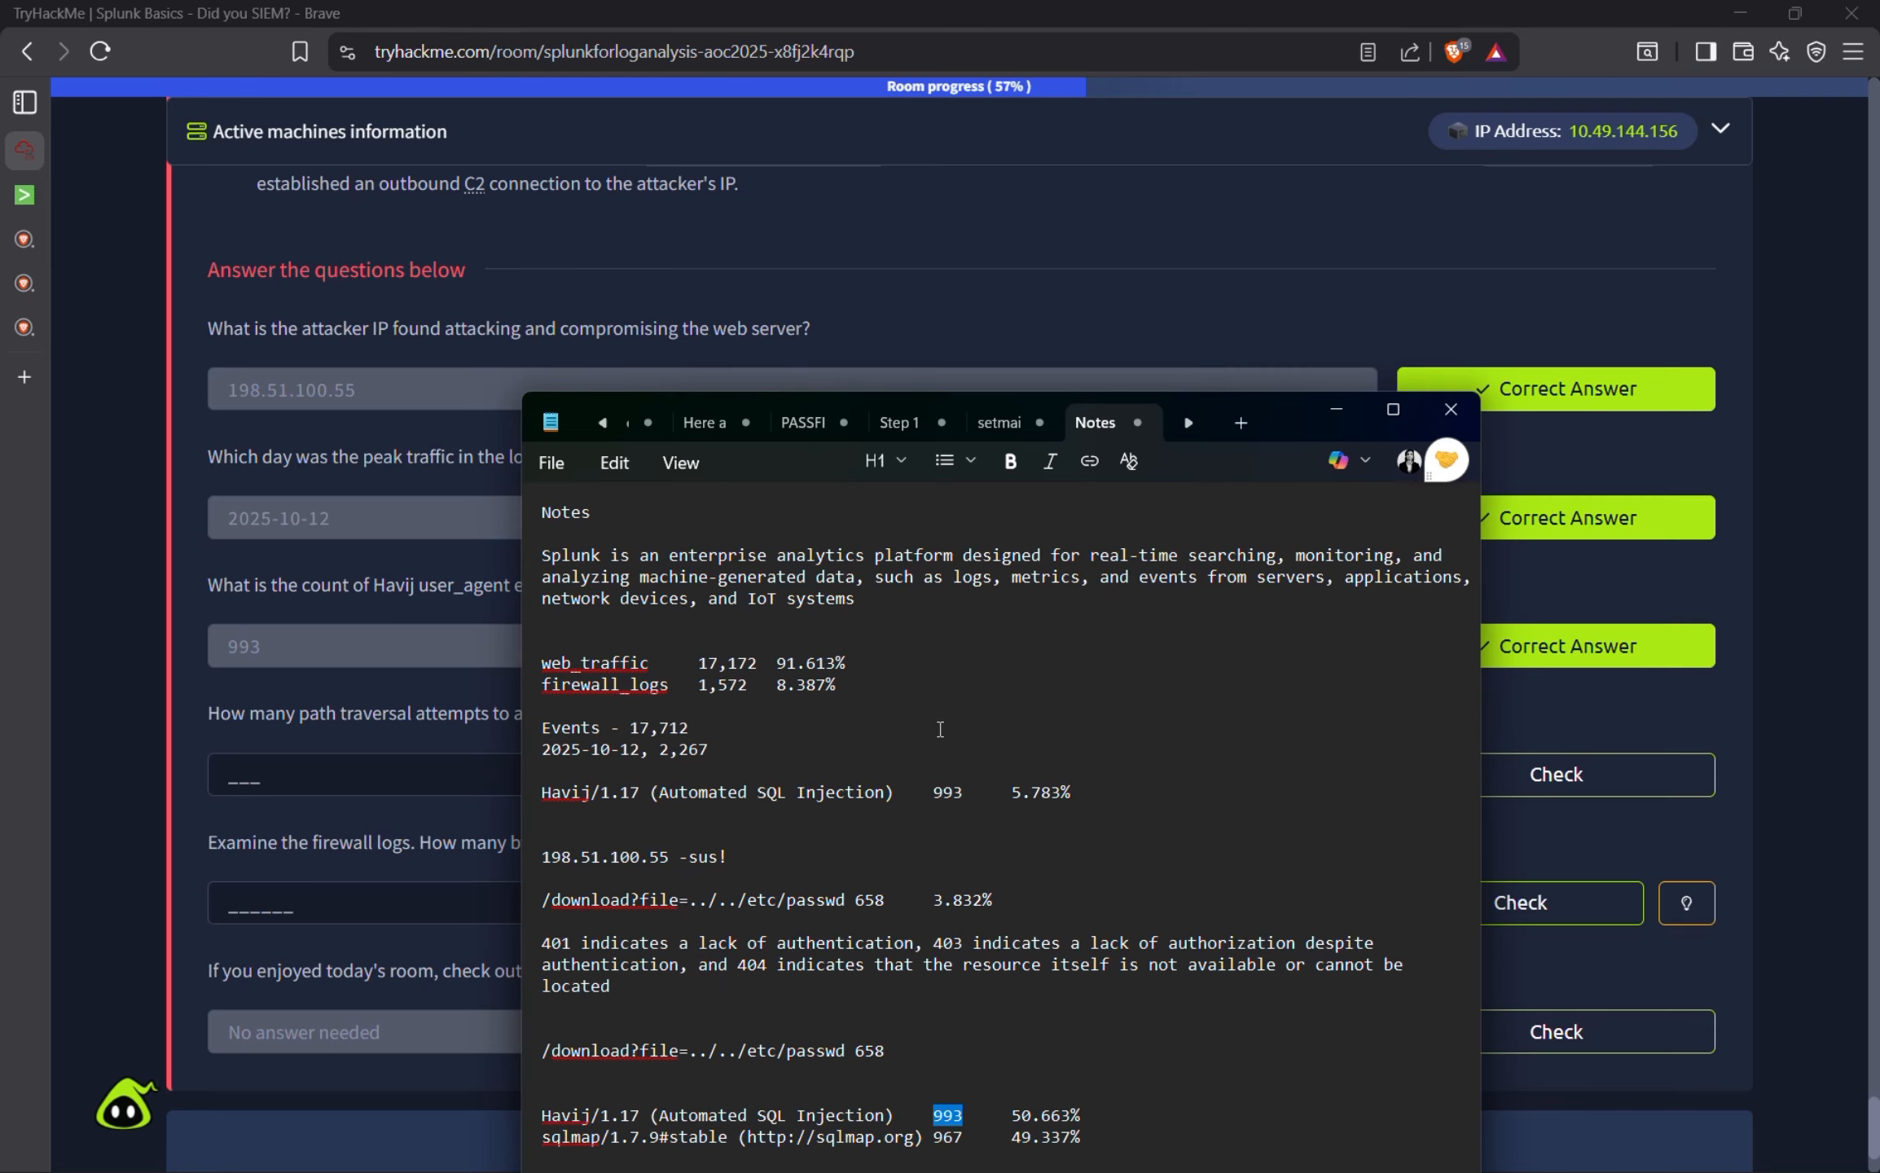
pyautogui.moveTo(888, 1051); pyautogui.dragTo(853, 1053)
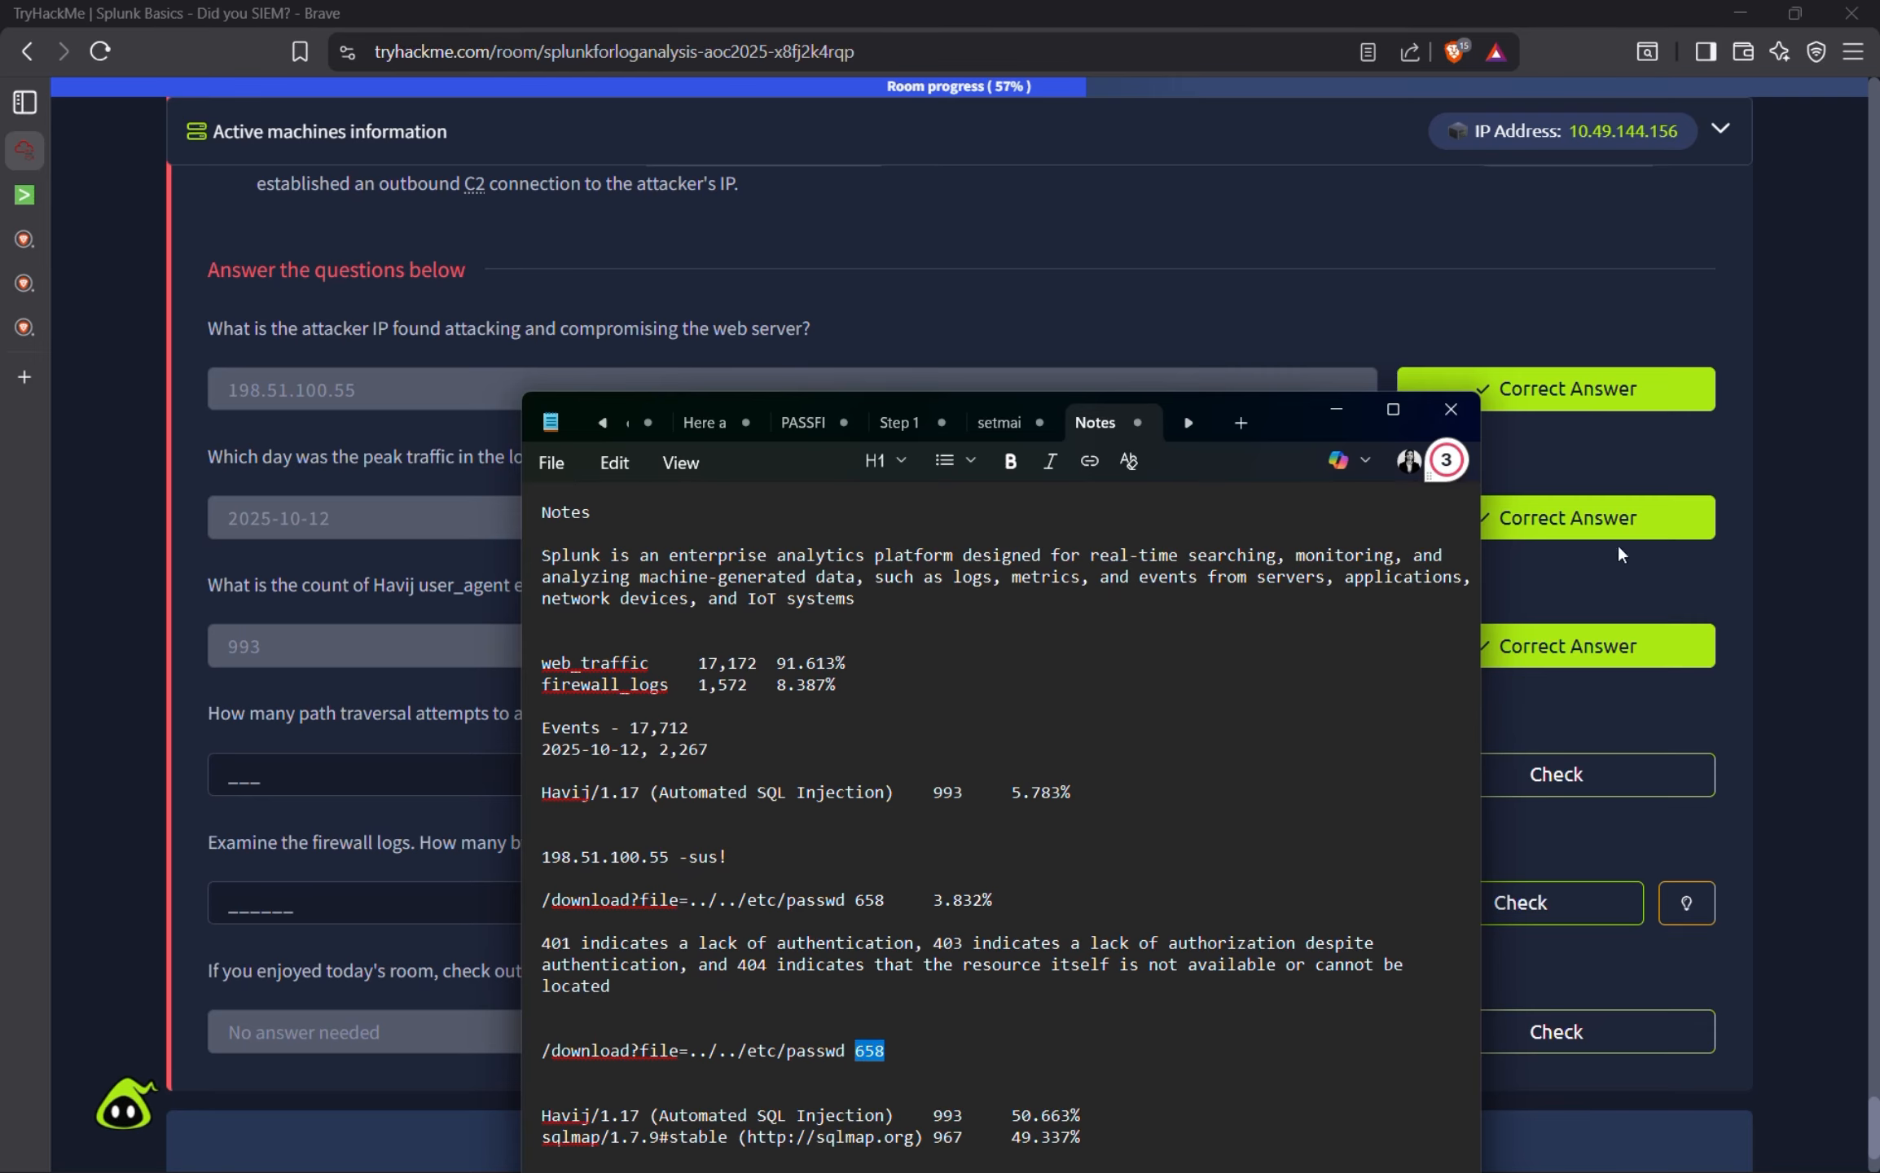
pyautogui.click(1342, 414)
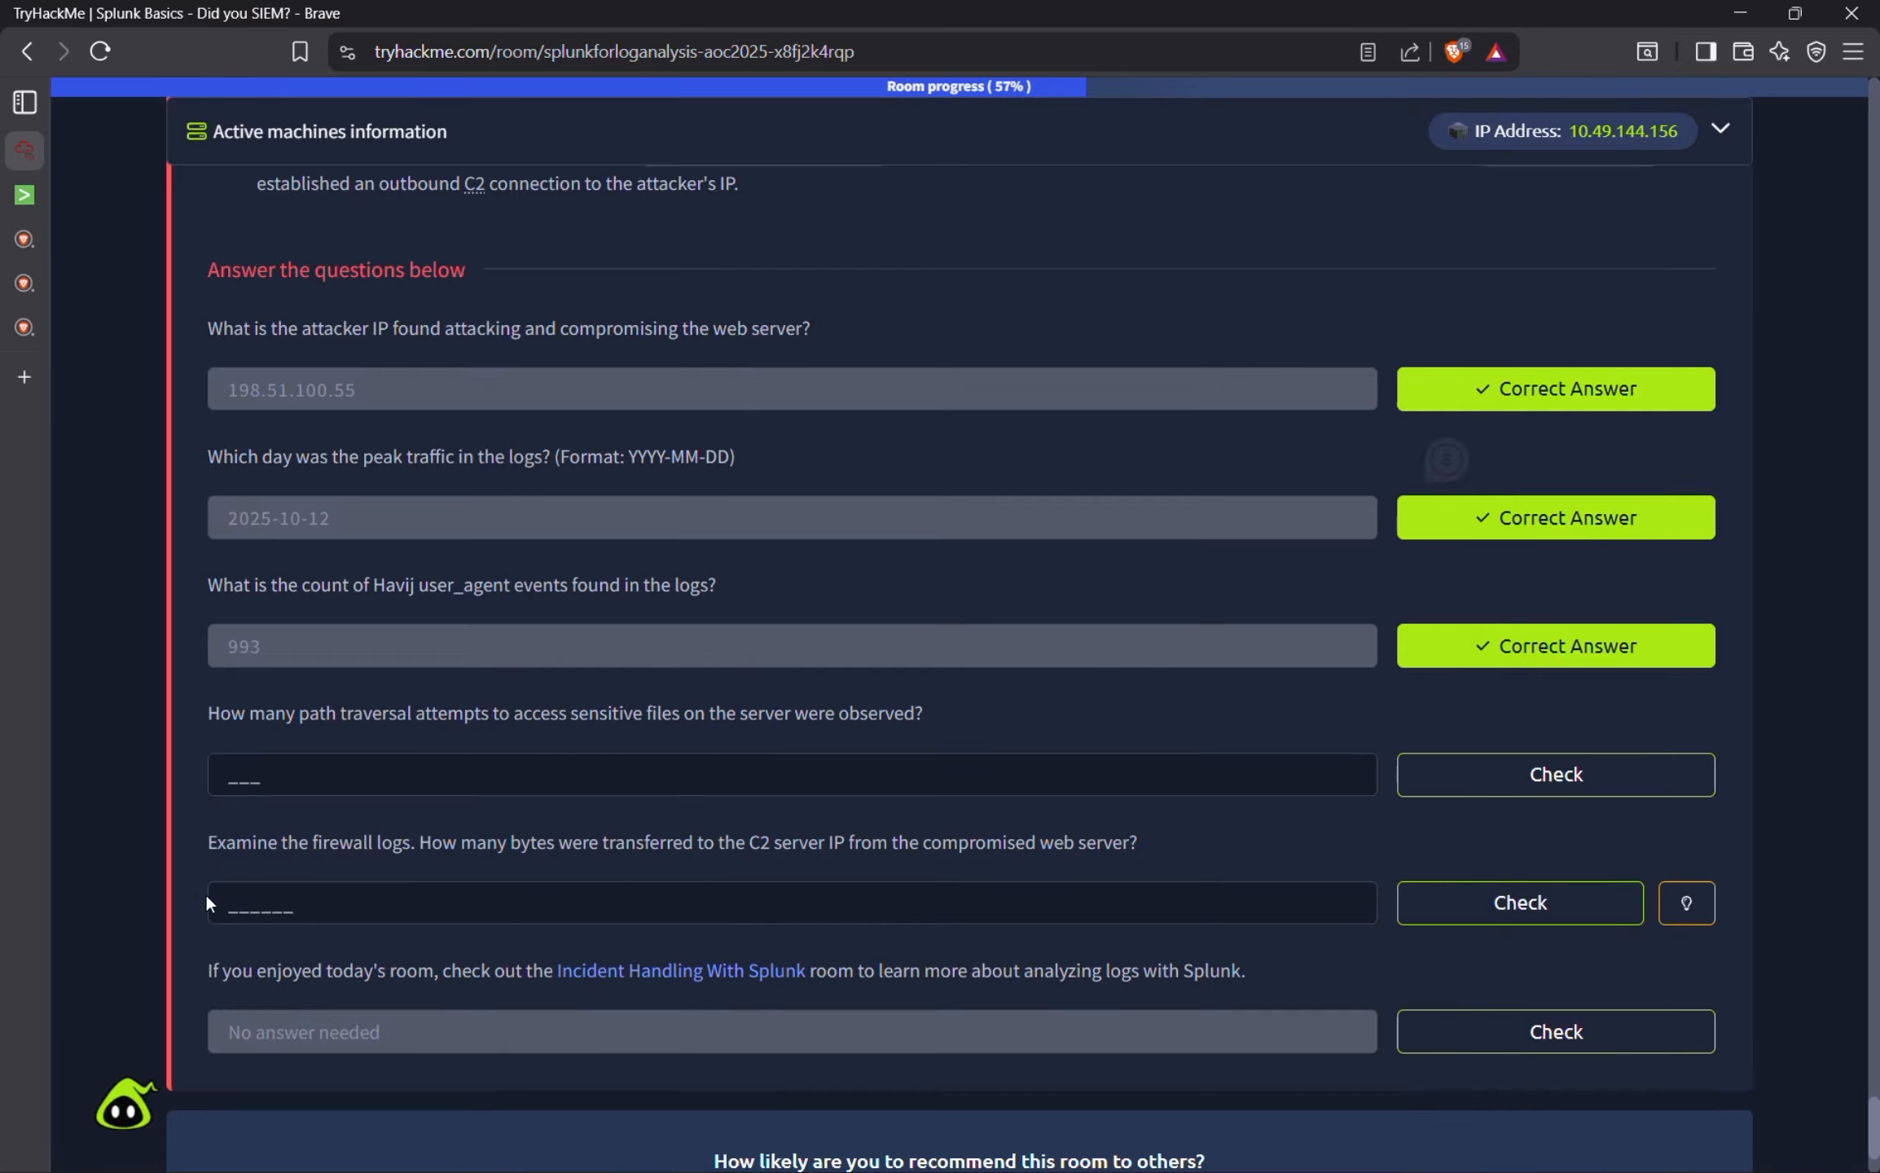
pyautogui.click(230, 776)
pyautogui.write('658')
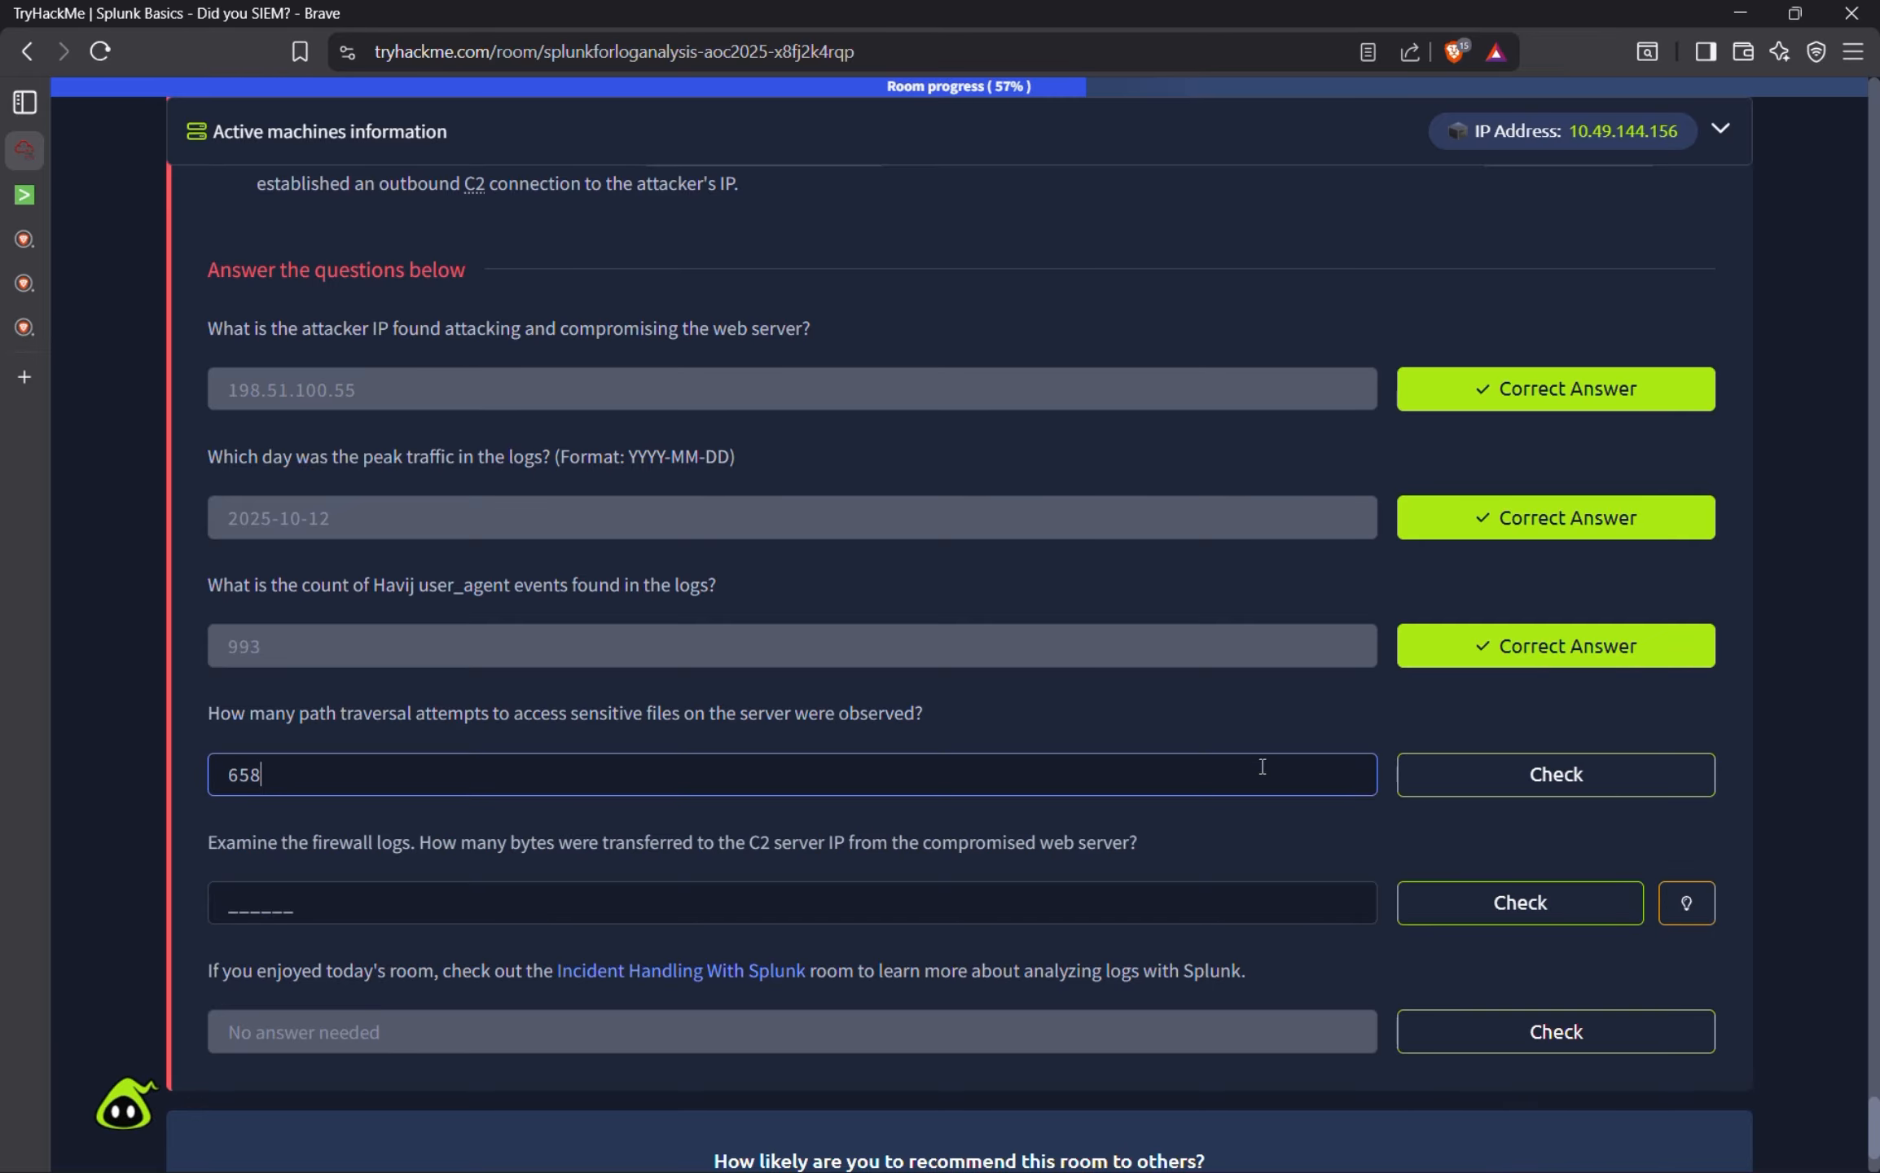
pyautogui.click(1442, 778)
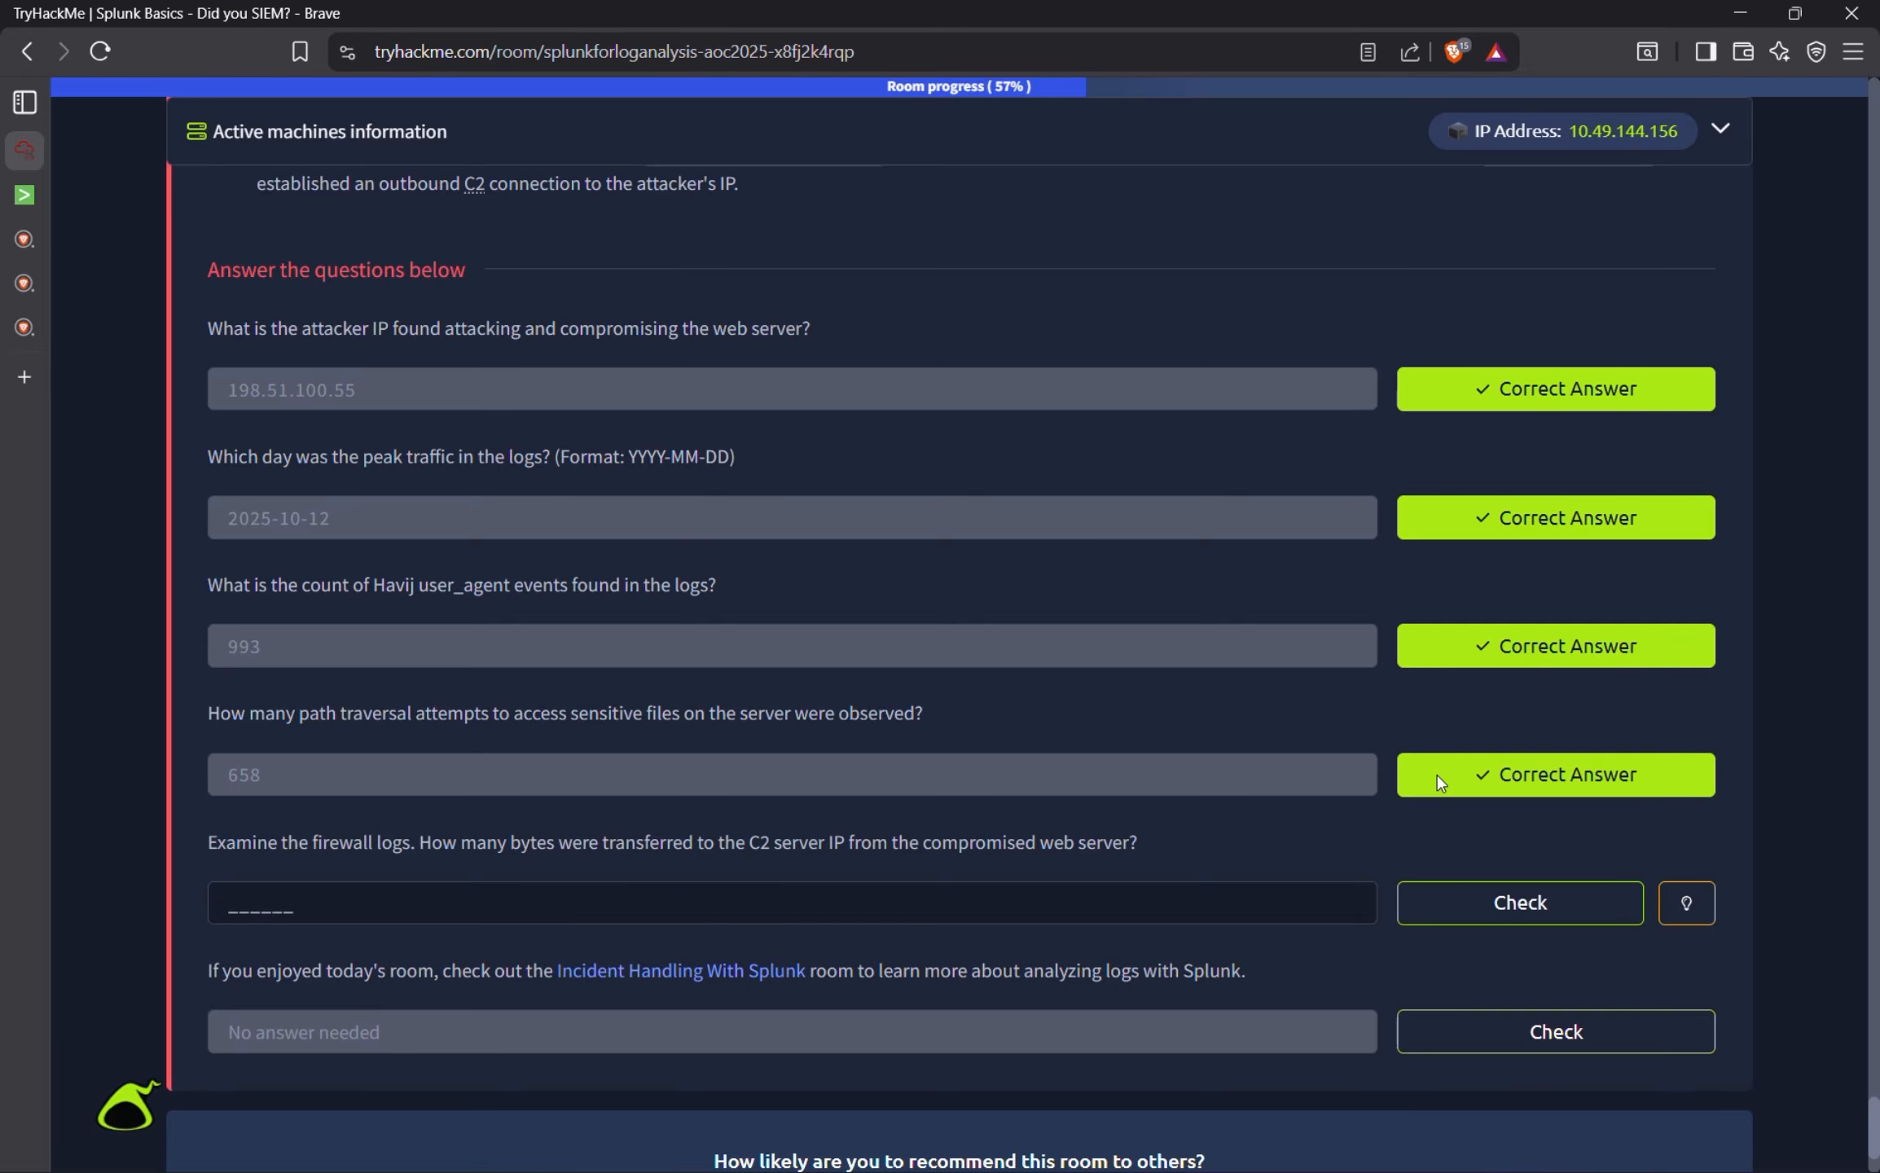
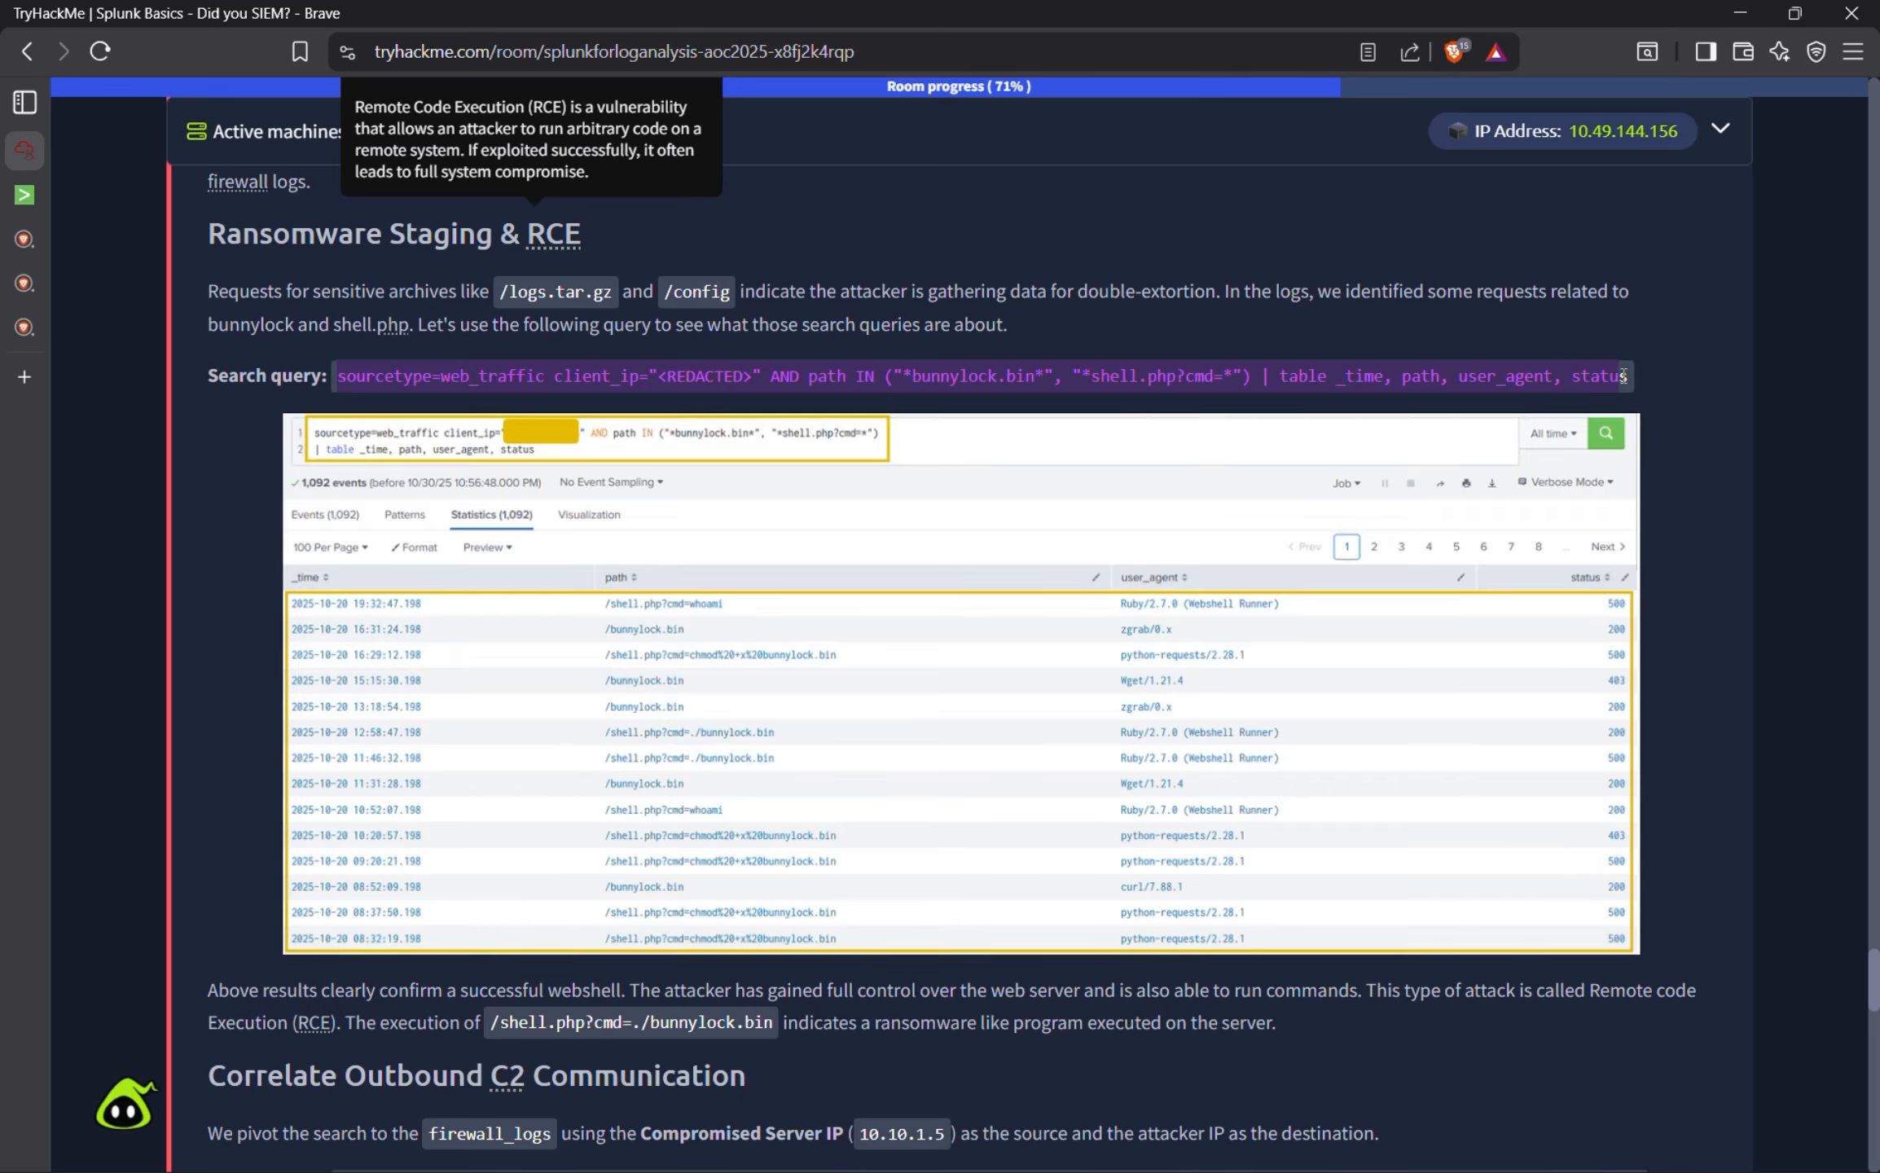
# Replace the Splunk search with the room's web_traffic query for *bunnylock.bin* and *shell.php?cmd=* paths, tabulating _time, path, user_agent and status.
pyautogui.click(63, 189)
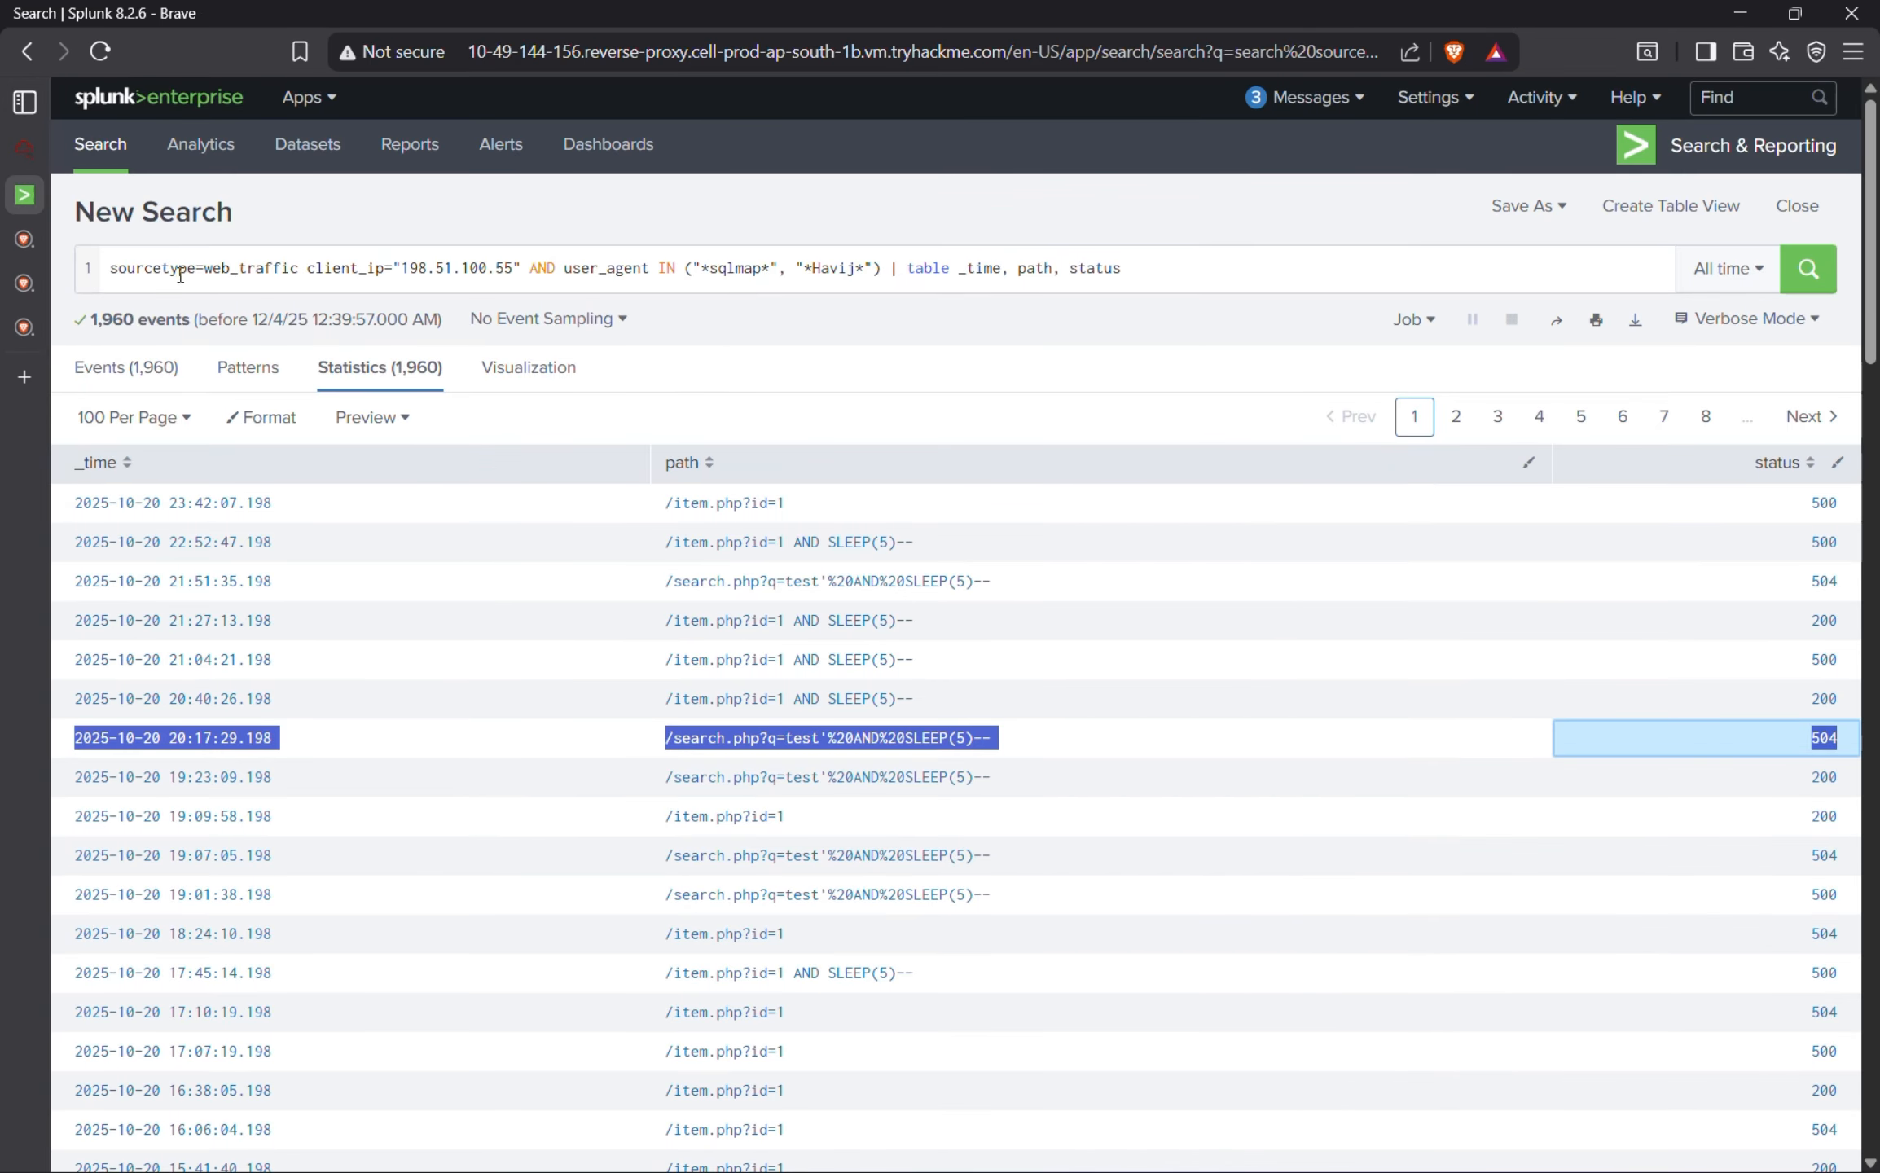
pyautogui.moveTo(1123, 276); pyautogui.dragTo(6, 225)
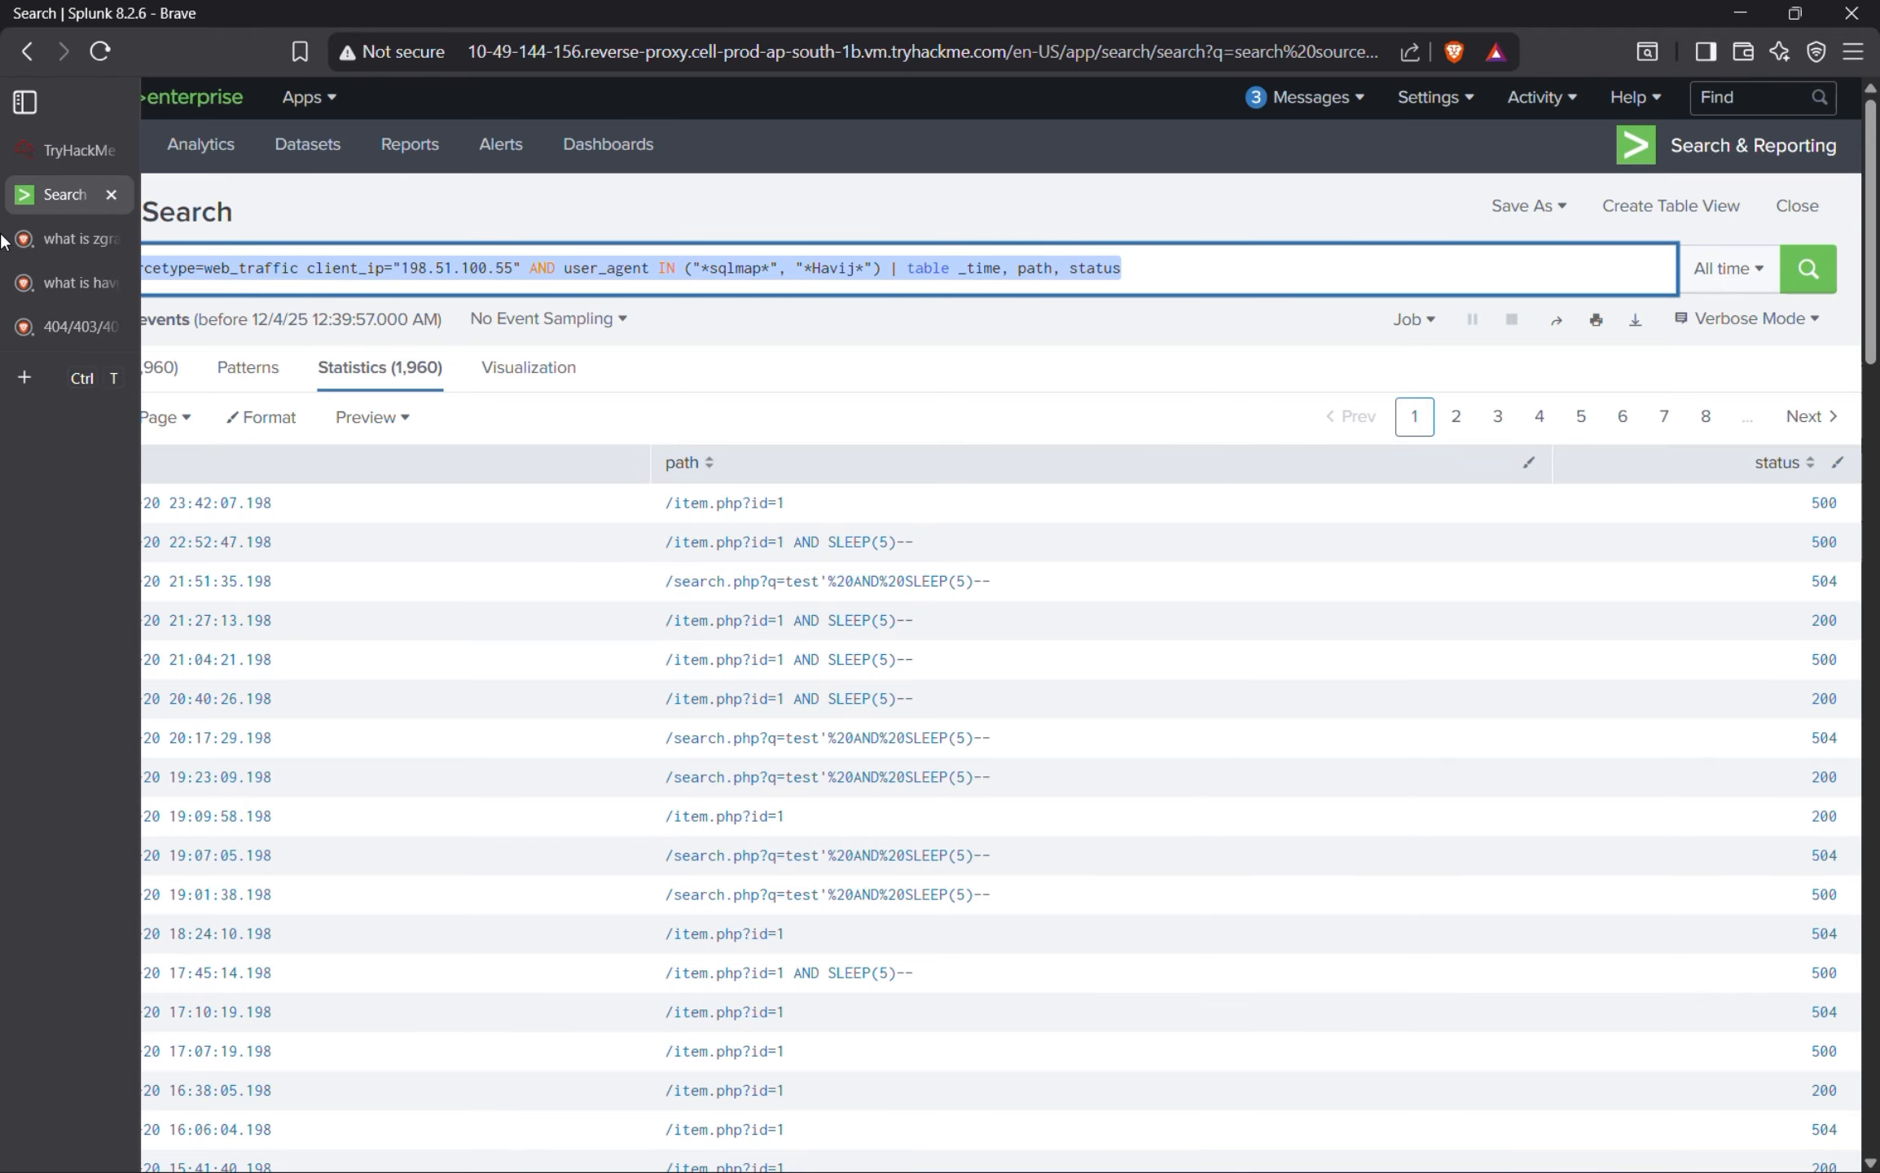
pyautogui.press('BackSpace')
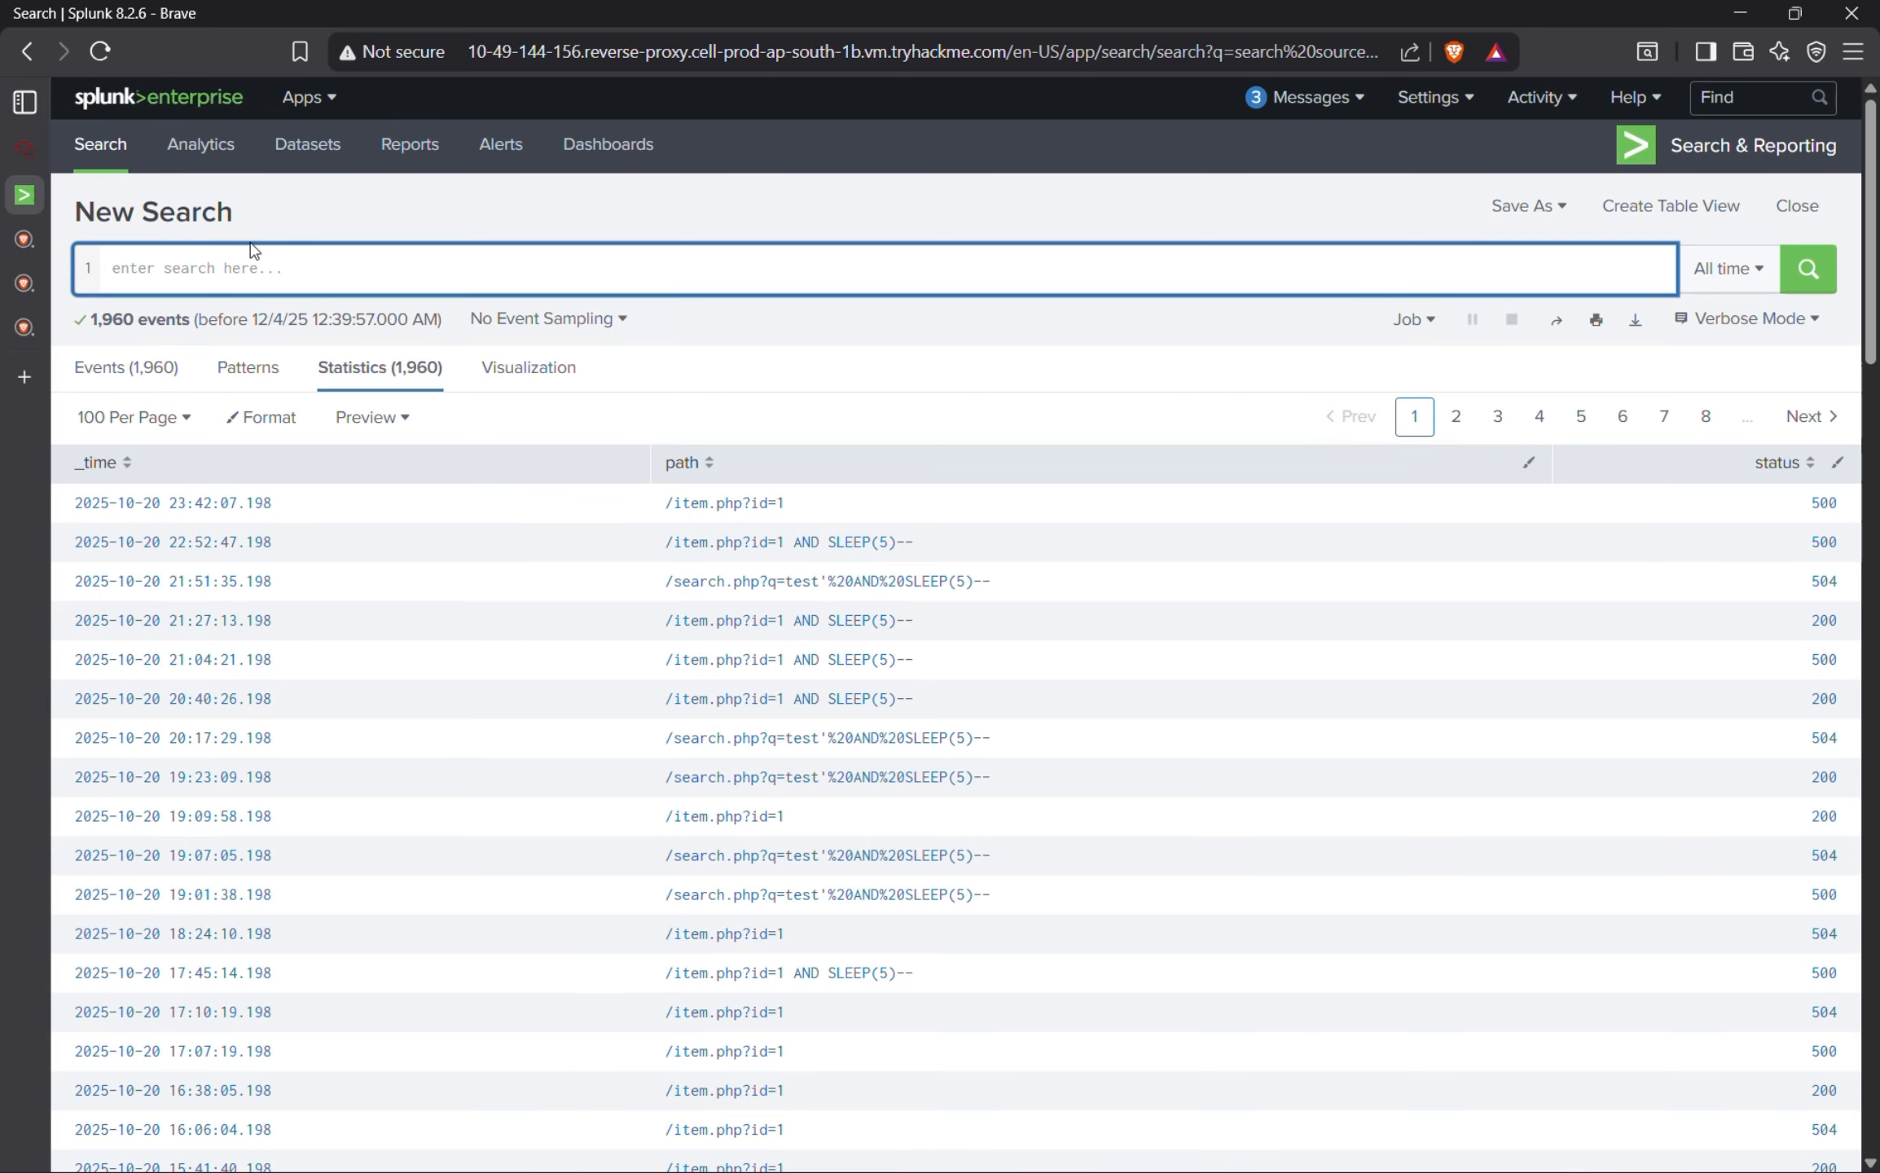
pyautogui.write('sourcetype=web_traffic client_ip="<REDACTED>" AND path IN ("*bunnylock.bin*", "*shell.php?cmd=*") | table _time, path, user_agent, status')
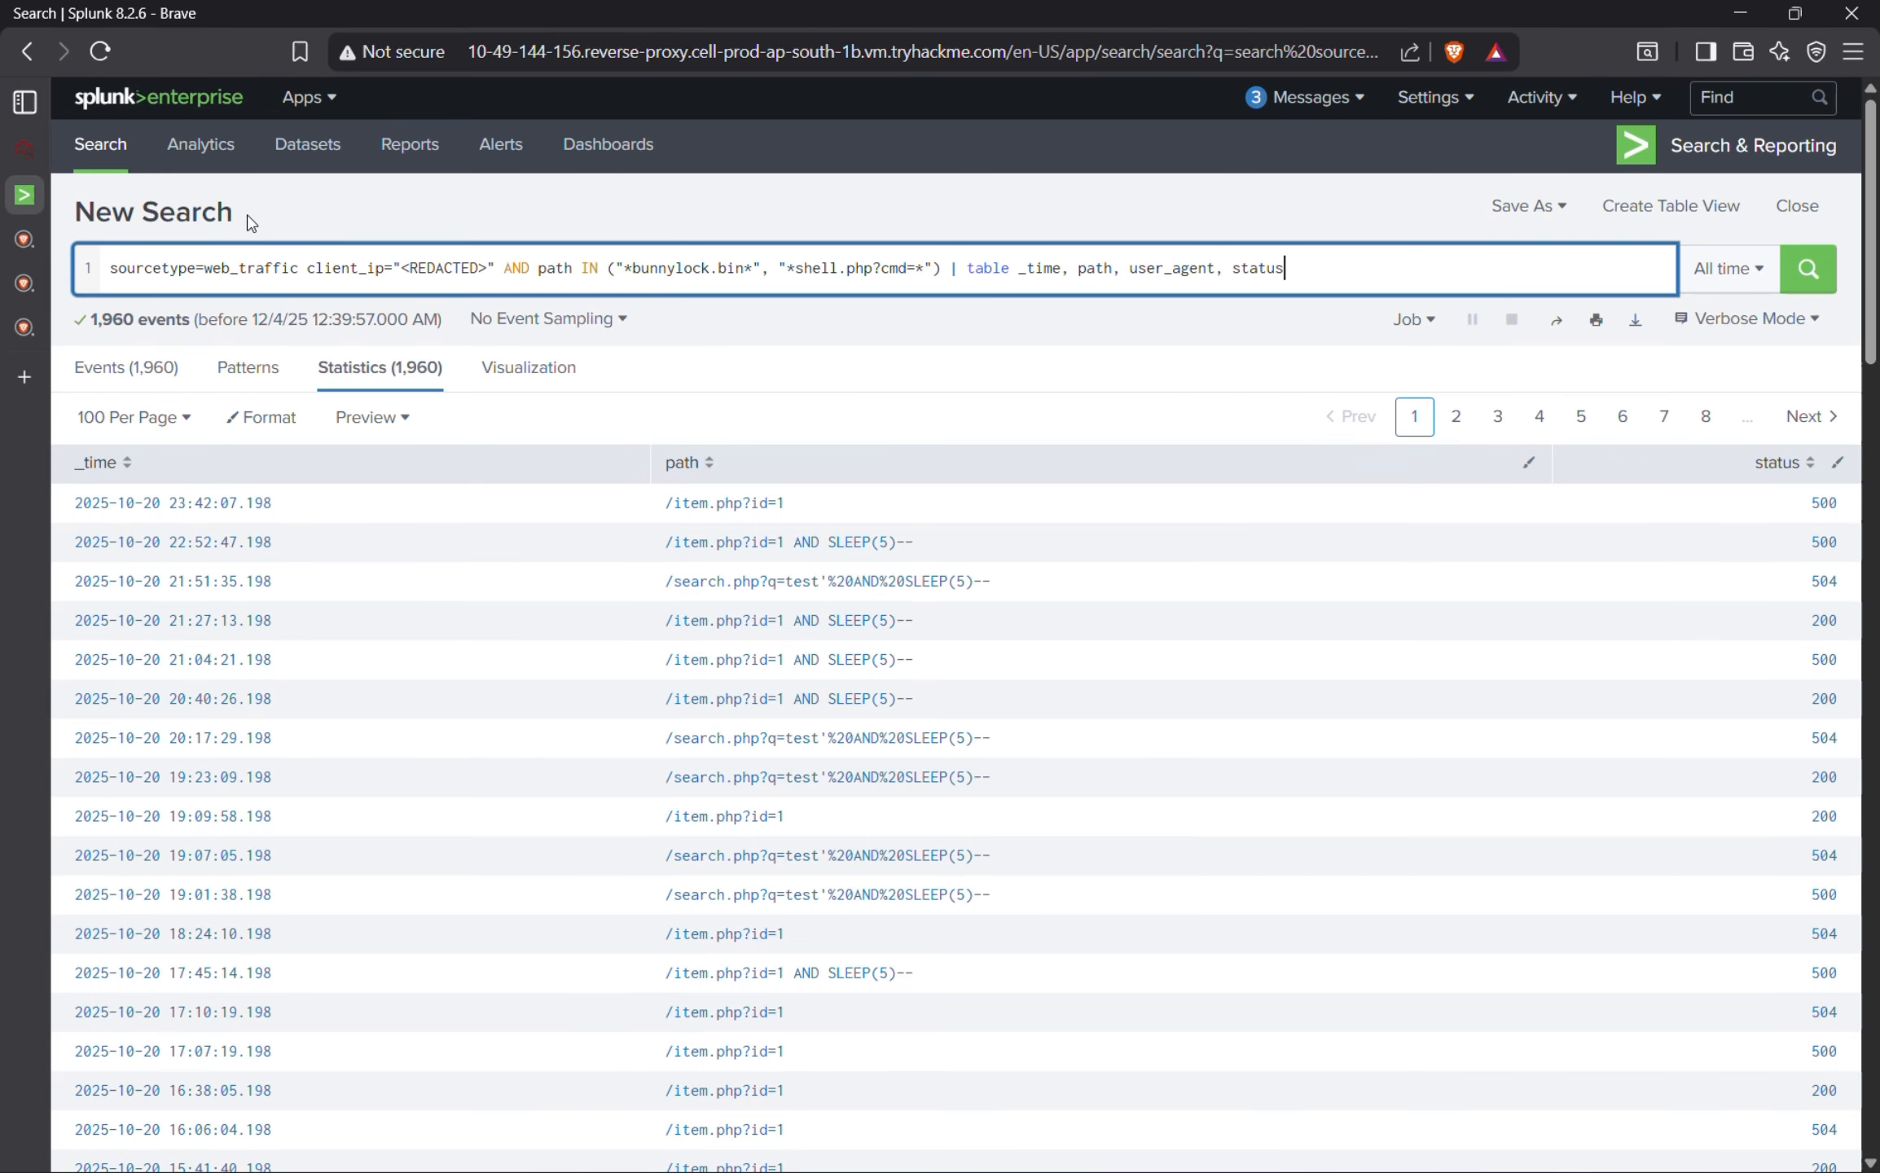
# Replace the <REDACTED> client_ip in the query with 198.51.100.55 and run the search.
pyautogui.keyDown('shift'); pyautogui.click(480, 274); pyautogui.keyUp('shift')
pyautogui.moveTo(421, 283)
pyautogui.mouseDown()
pyautogui.moveTo(454, 273)
pyautogui.moveTo(403, 277)
pyautogui.mouseUp()
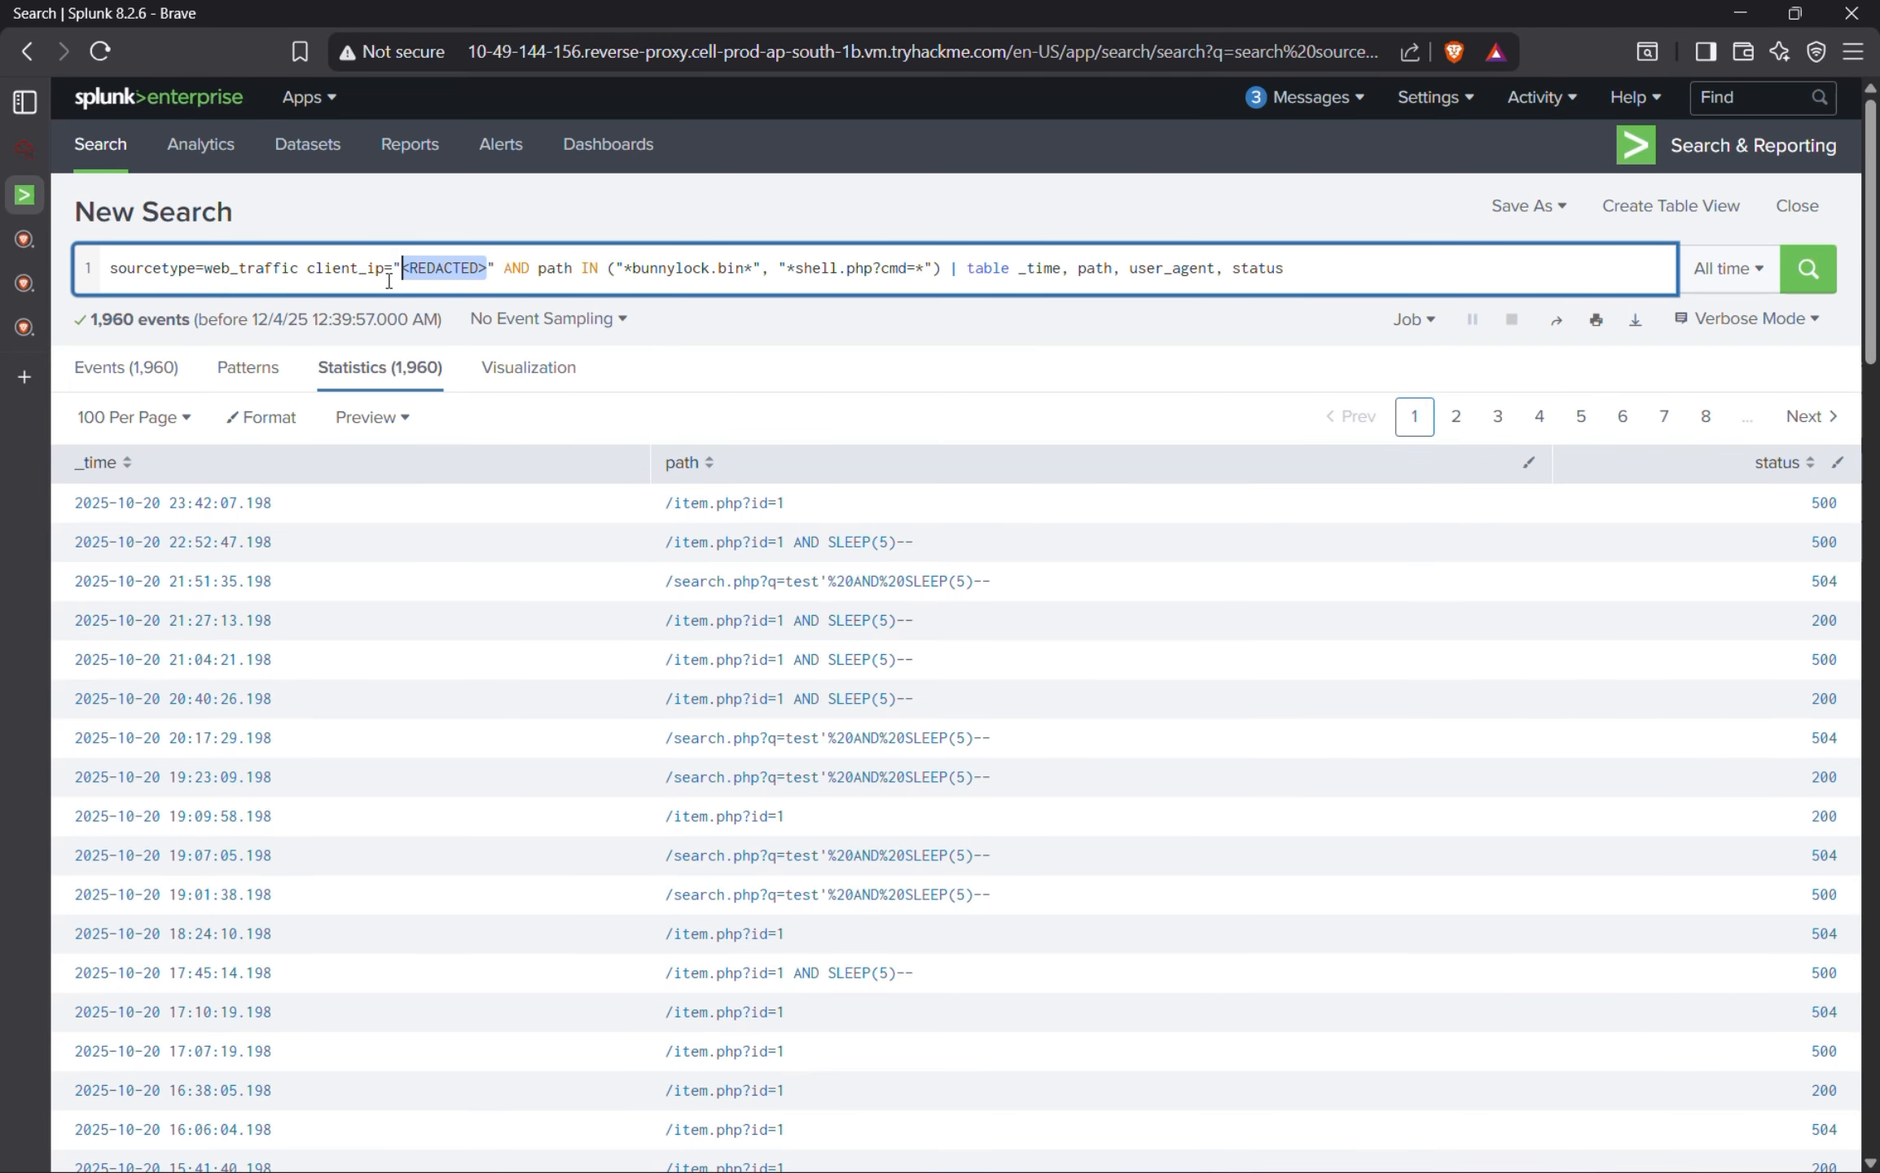
pyautogui.press('BackSpace')
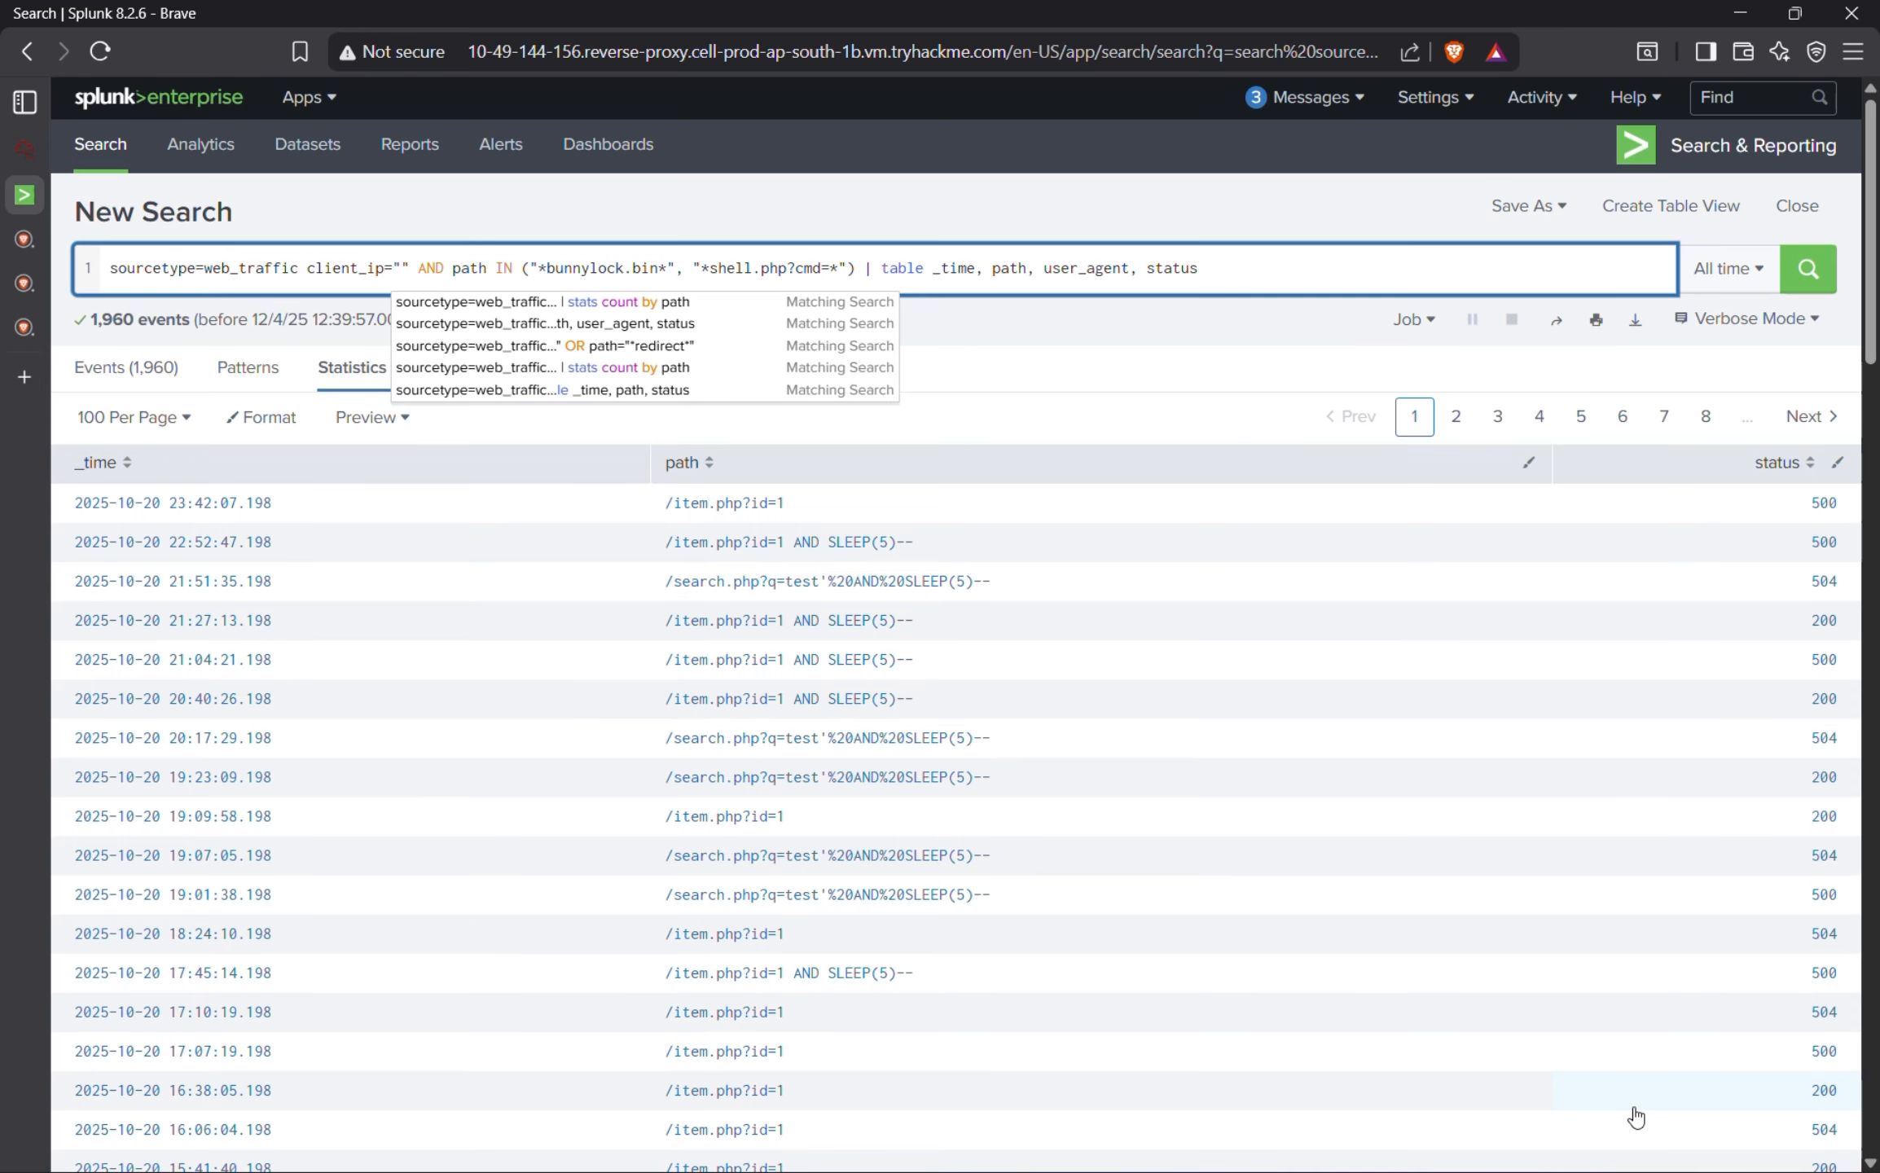
pyautogui.hotkey('alt', 'Tab')
pyautogui.hotkey('alt', 'Tab')
pyautogui.write('198.51.100.55')
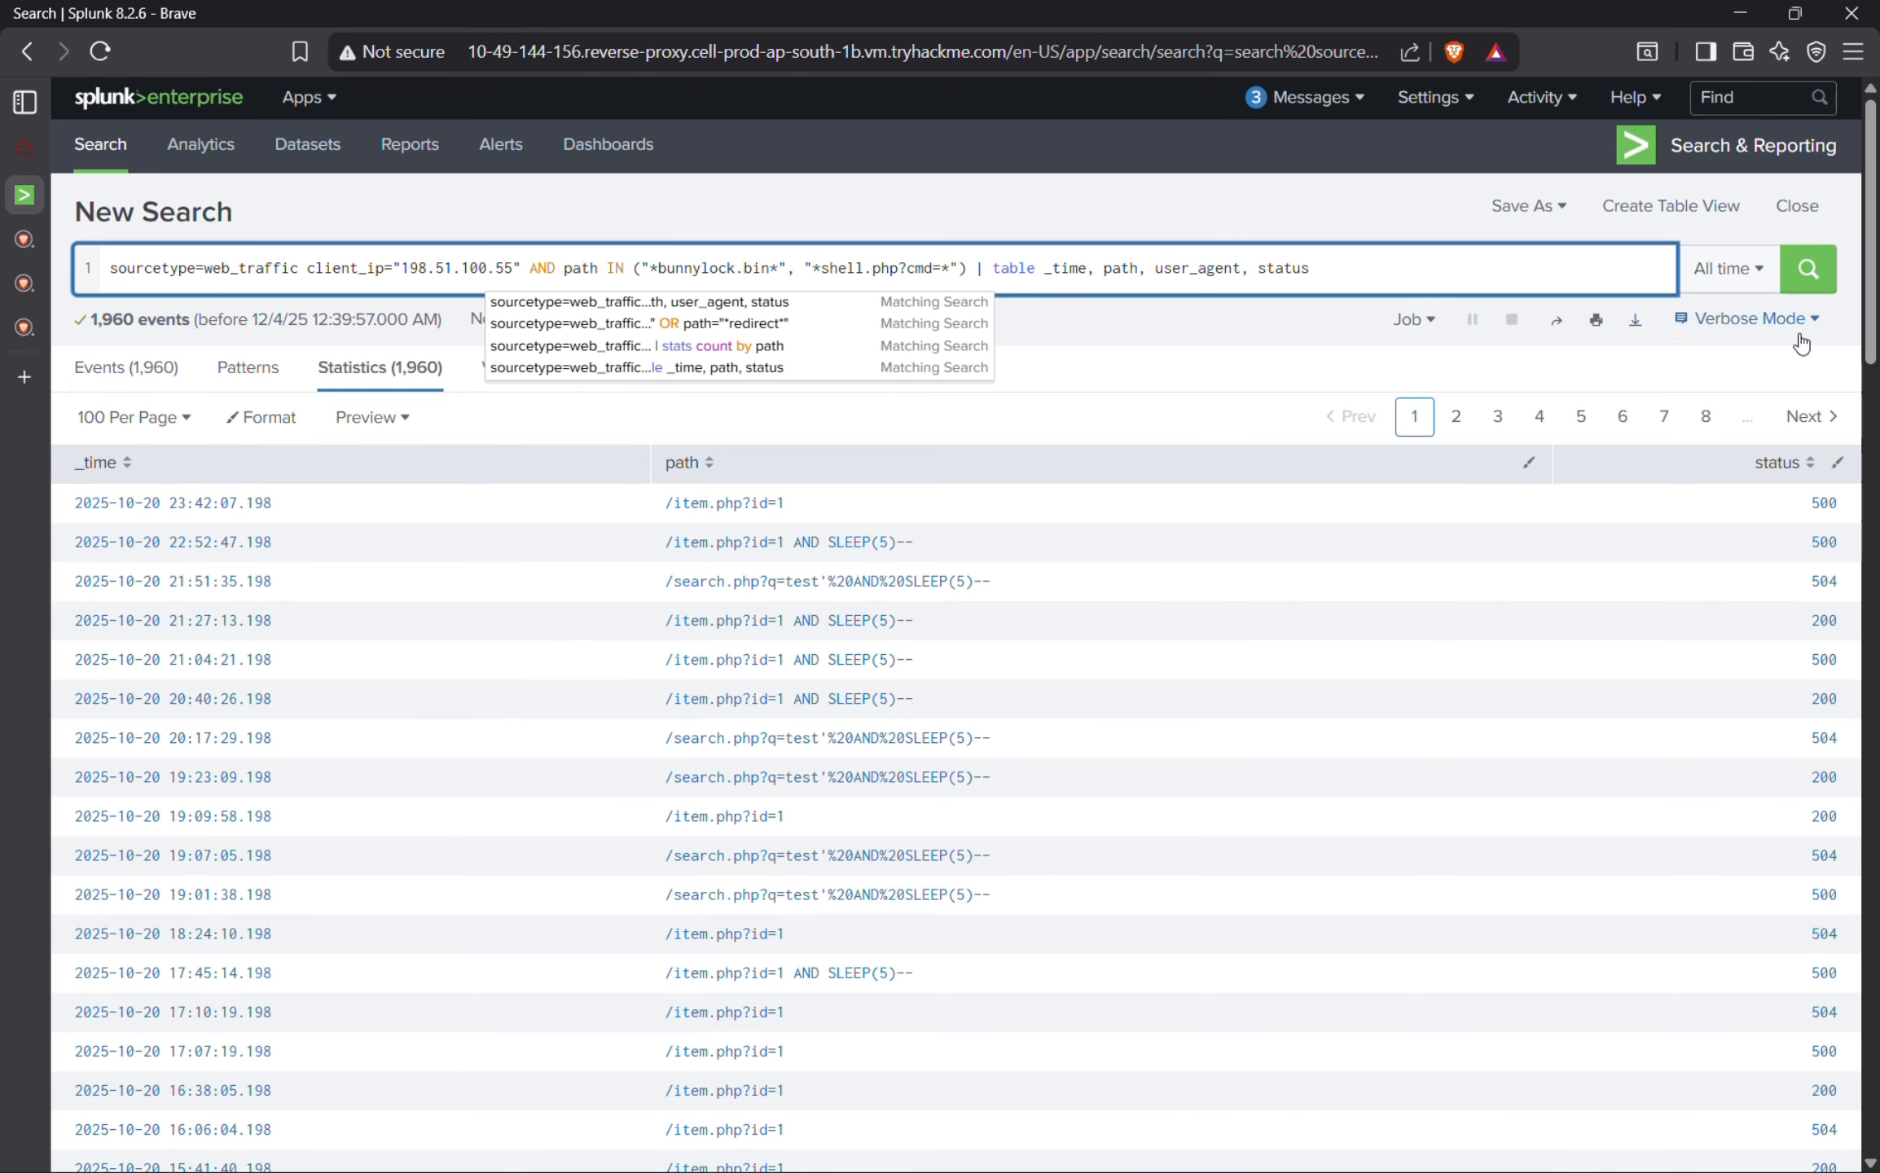
pyautogui.click(1824, 290)
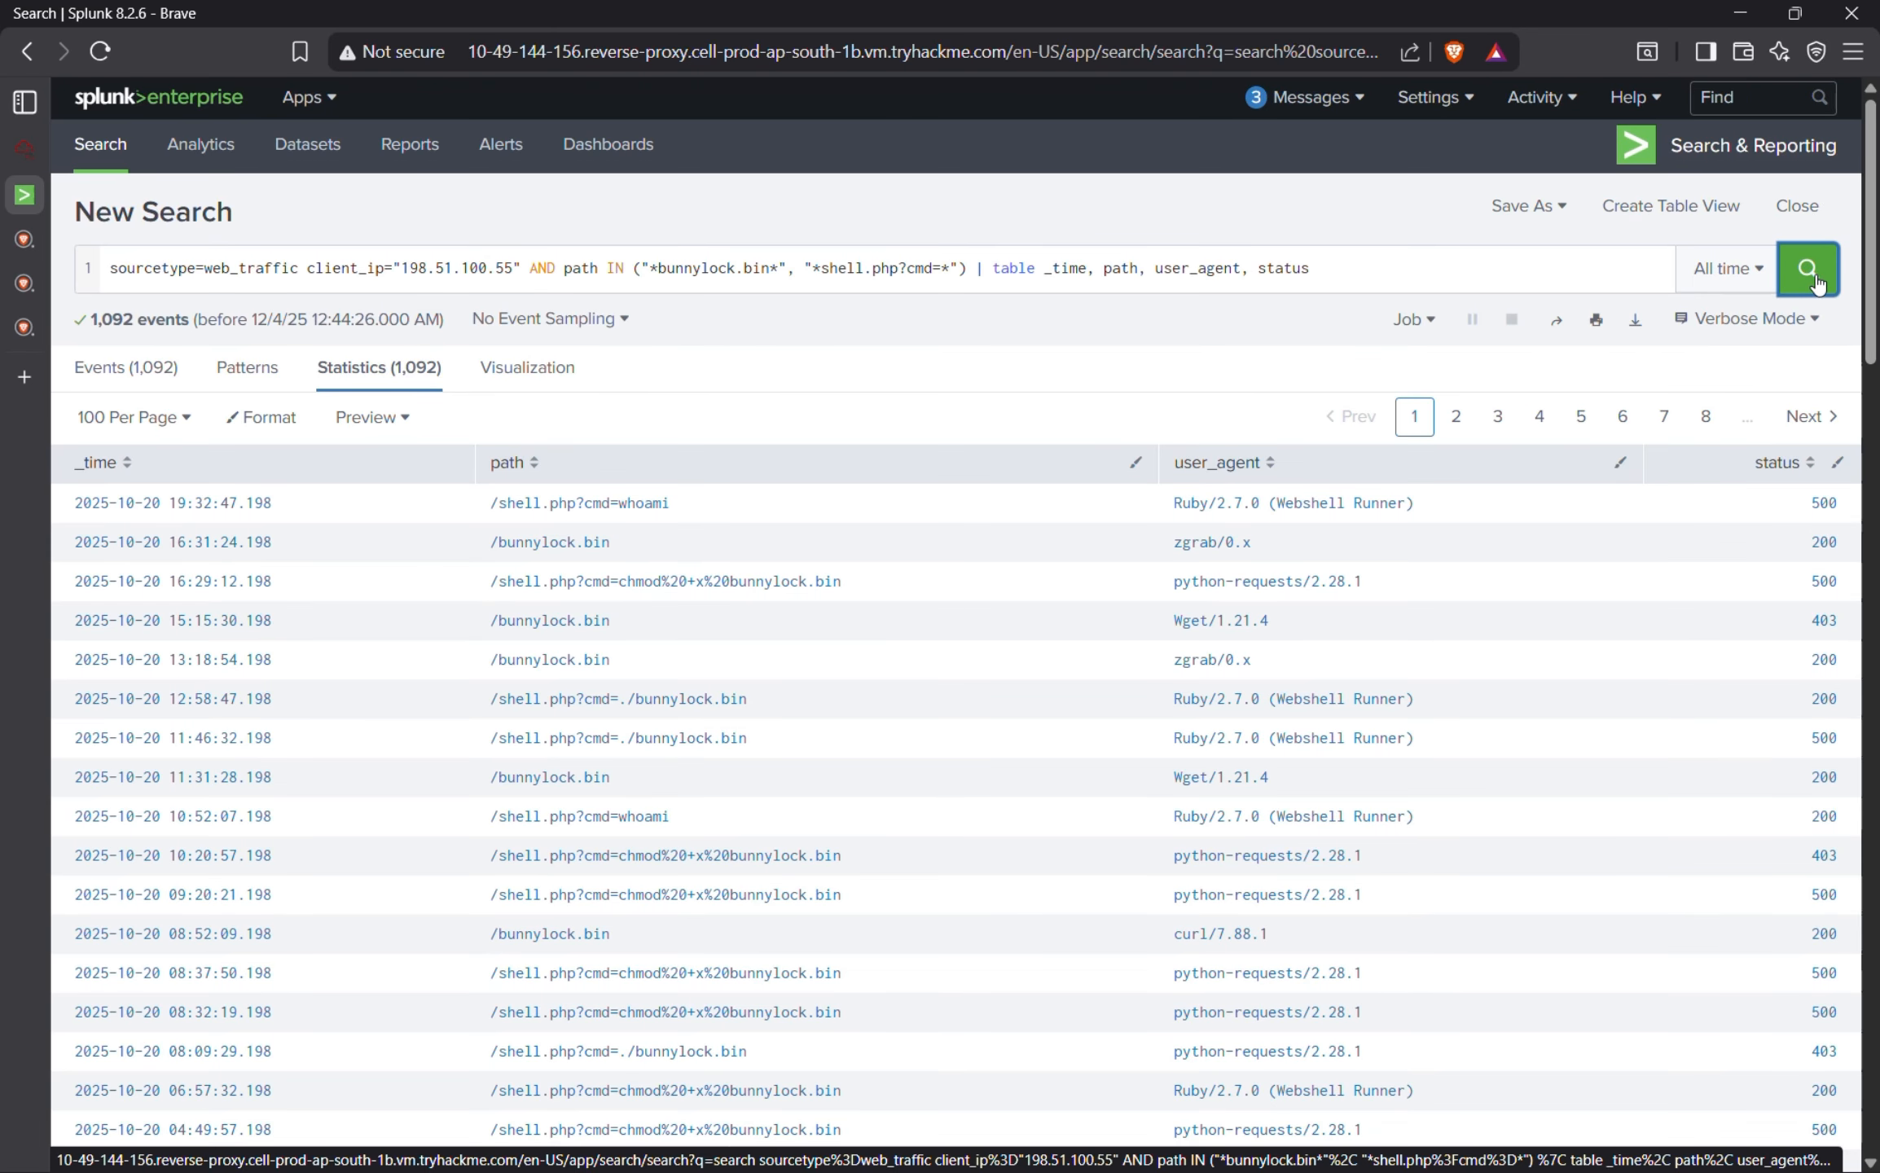
# Show the search's events and examine the shell.php and bunnylock.bin requests, including the 2025-10-20T09:20:21 chmod event.
pyautogui.click(146, 377)
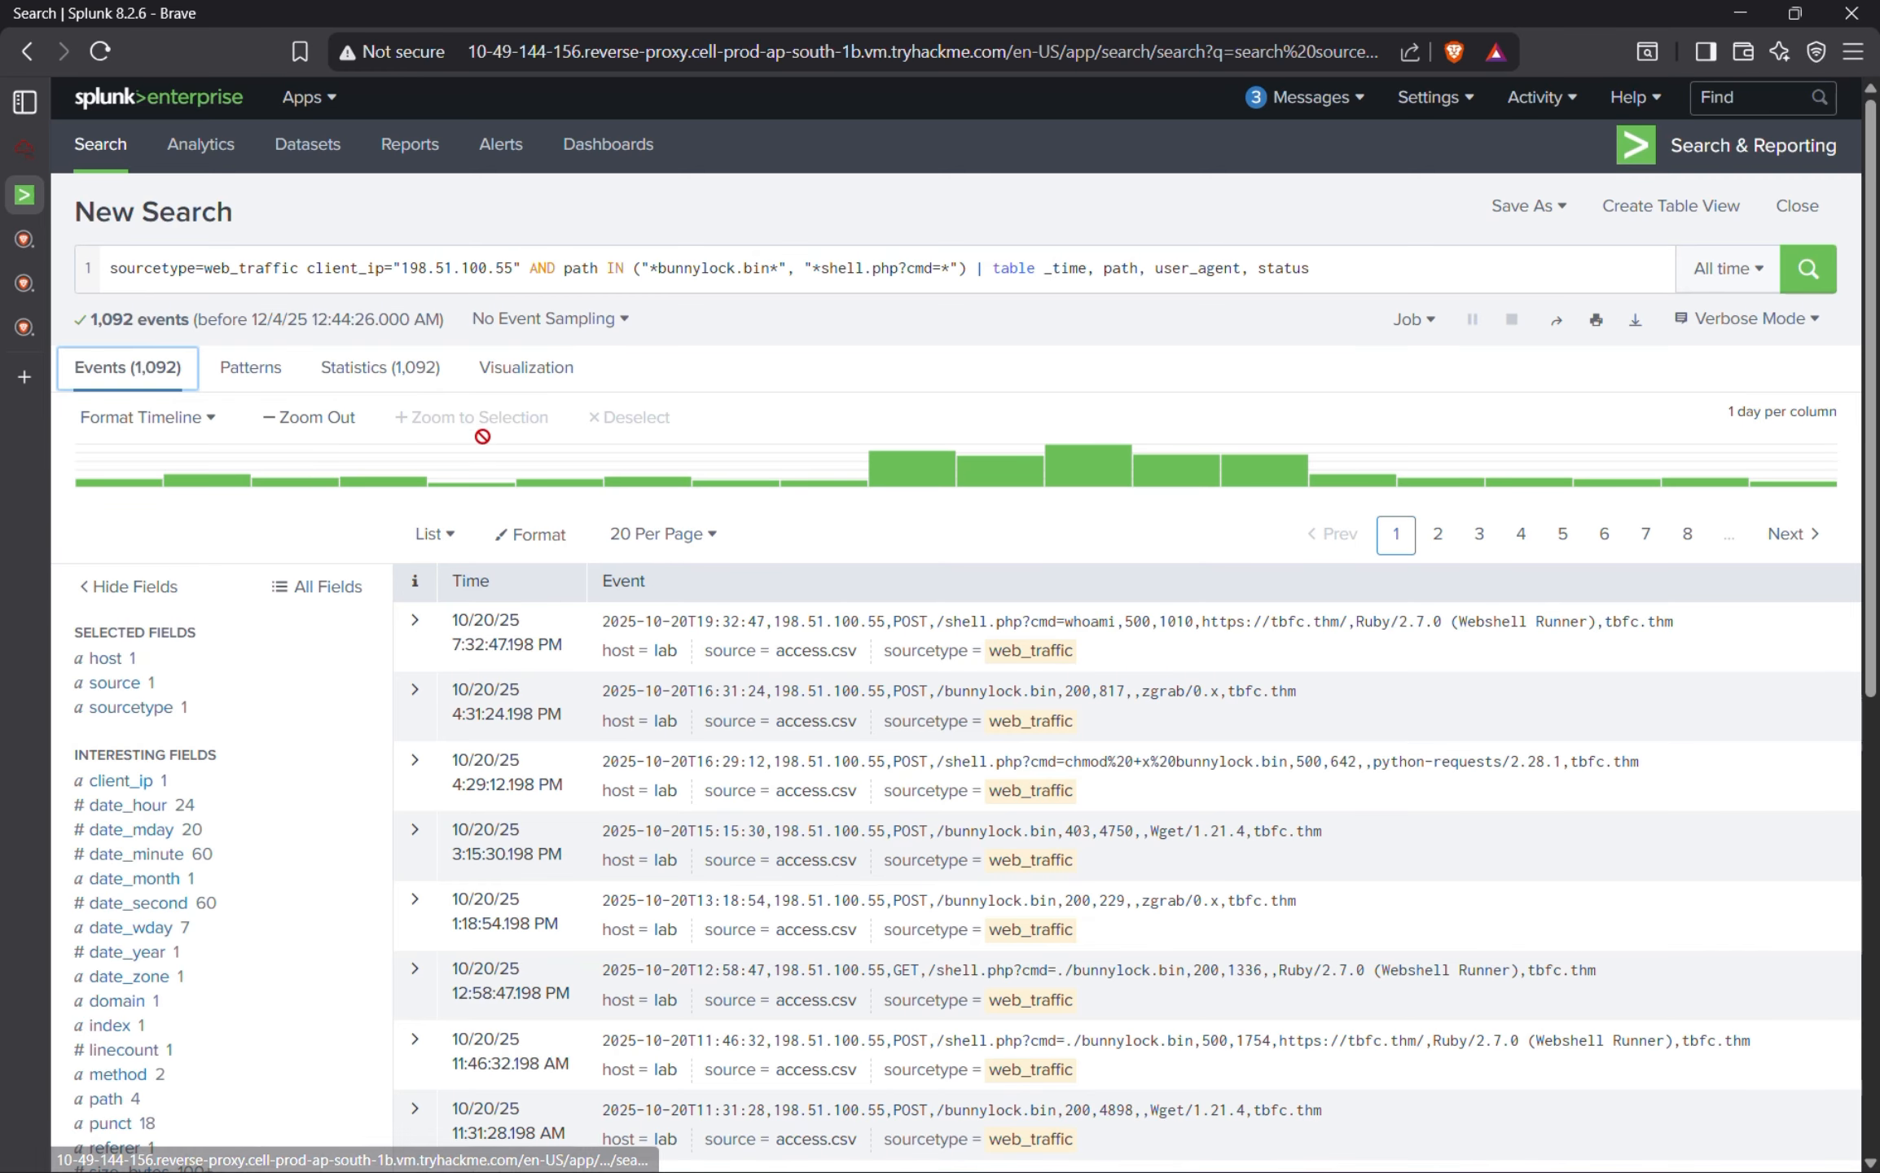
pyautogui.click(58, 149)
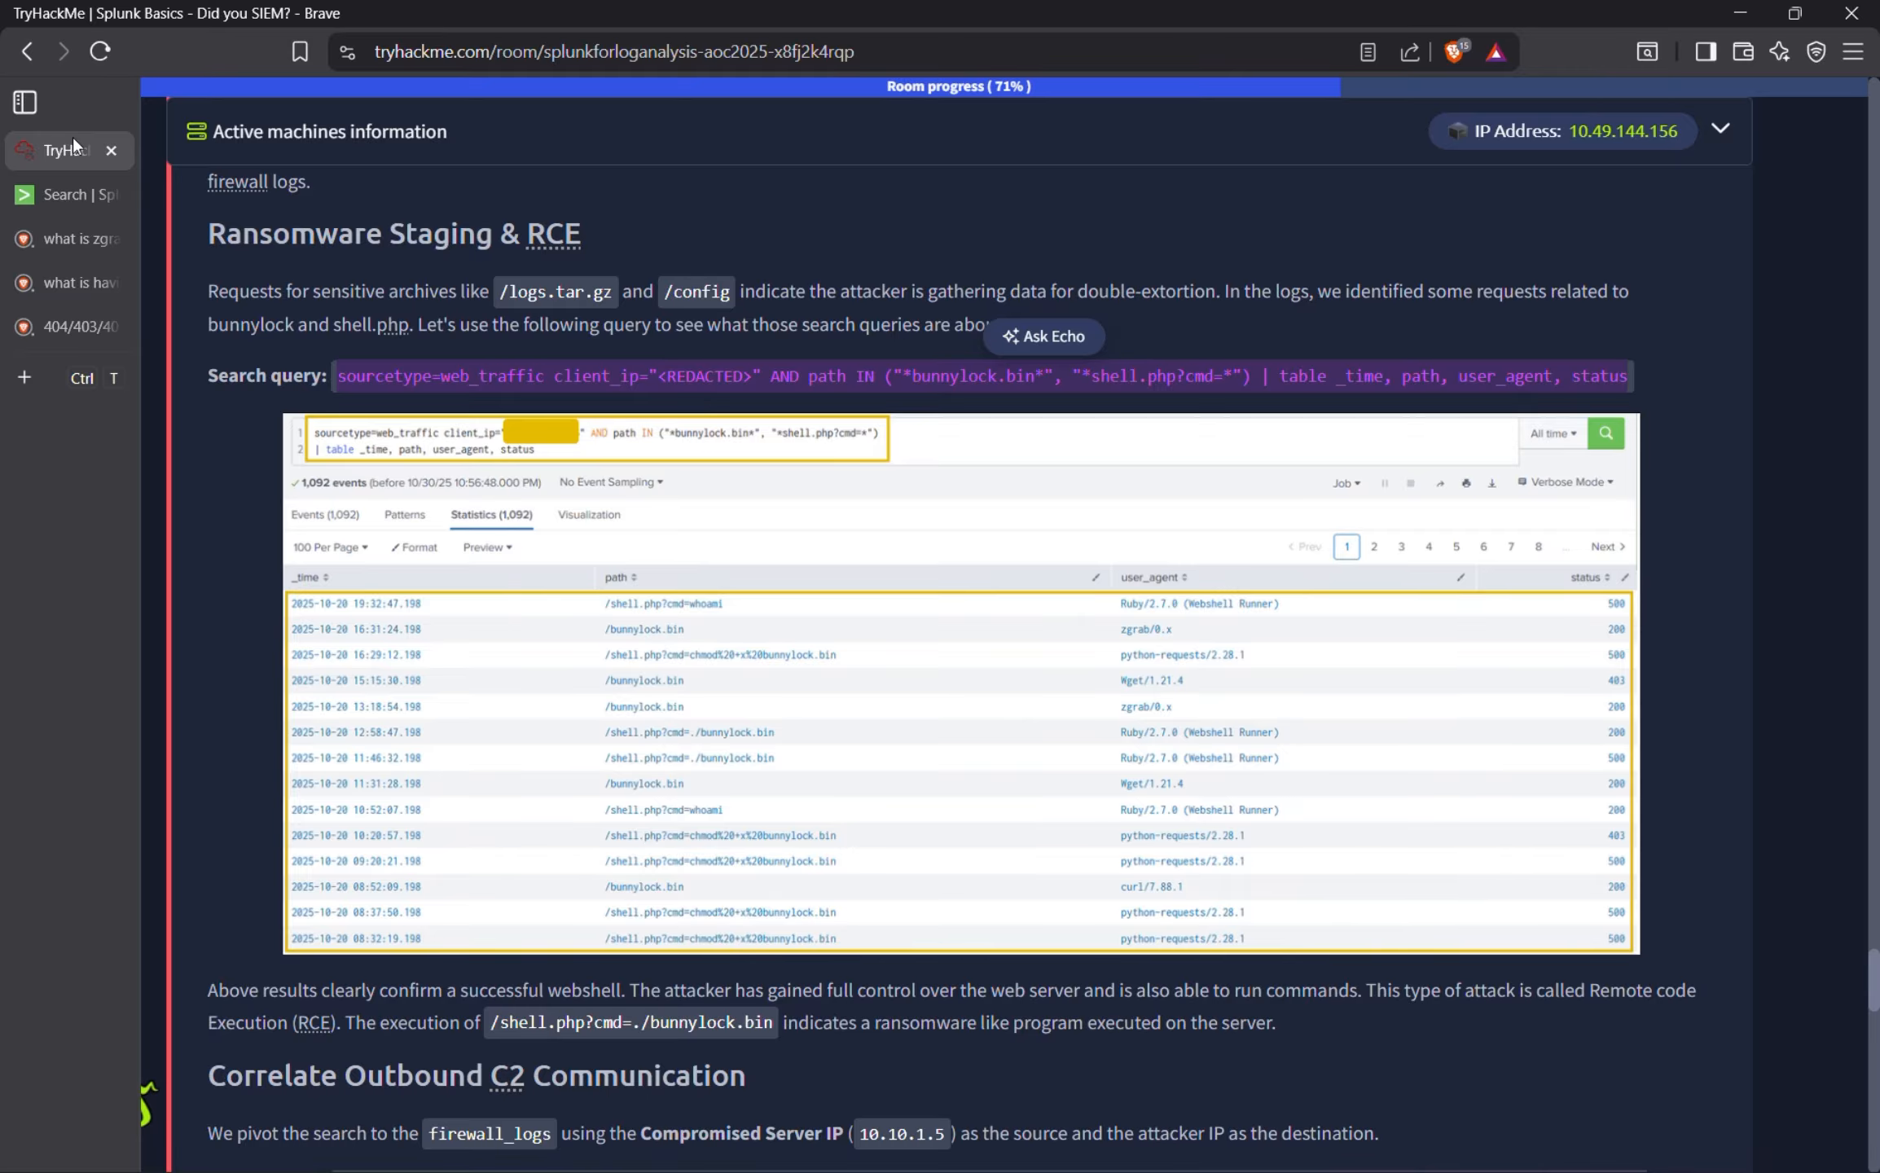
pyautogui.click(39, 204)
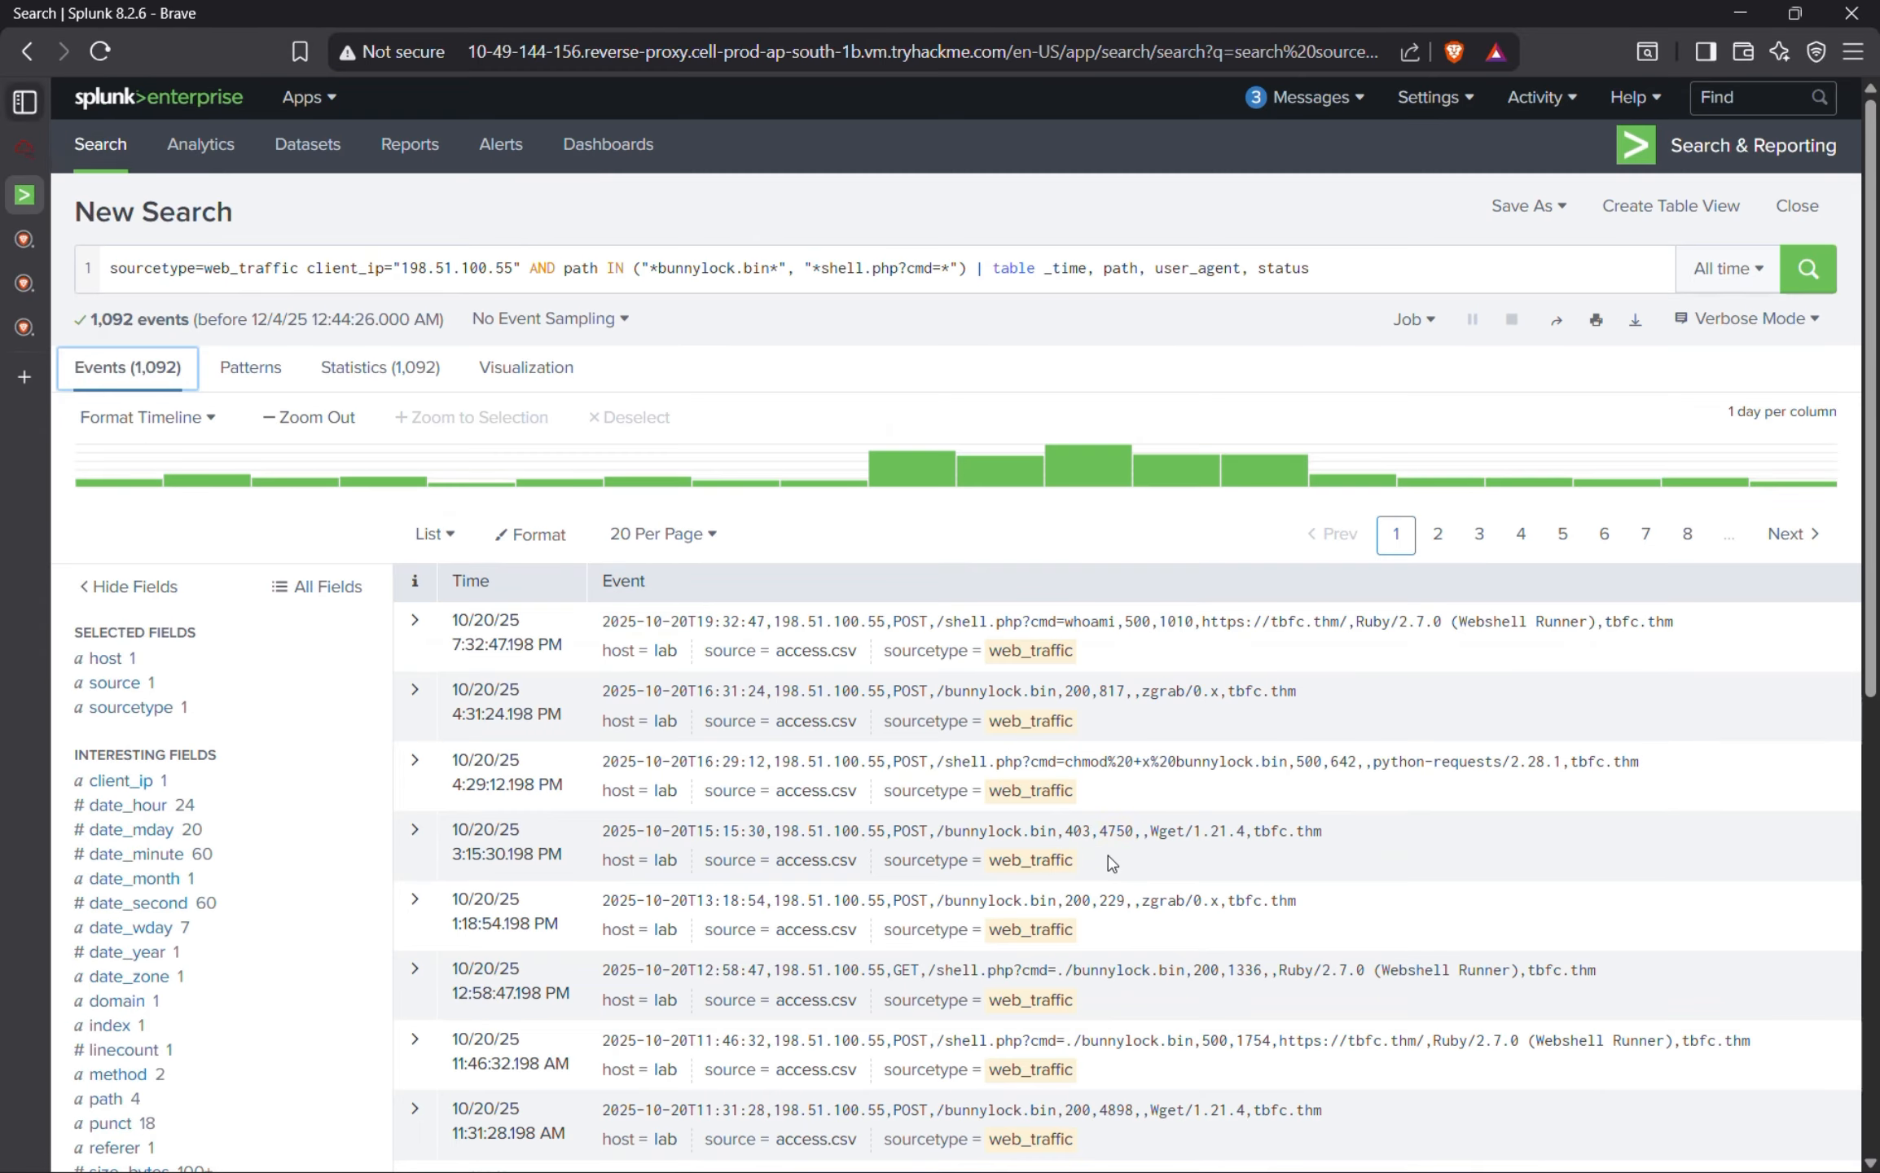
pyautogui.scroll(-3, 1220, 479)
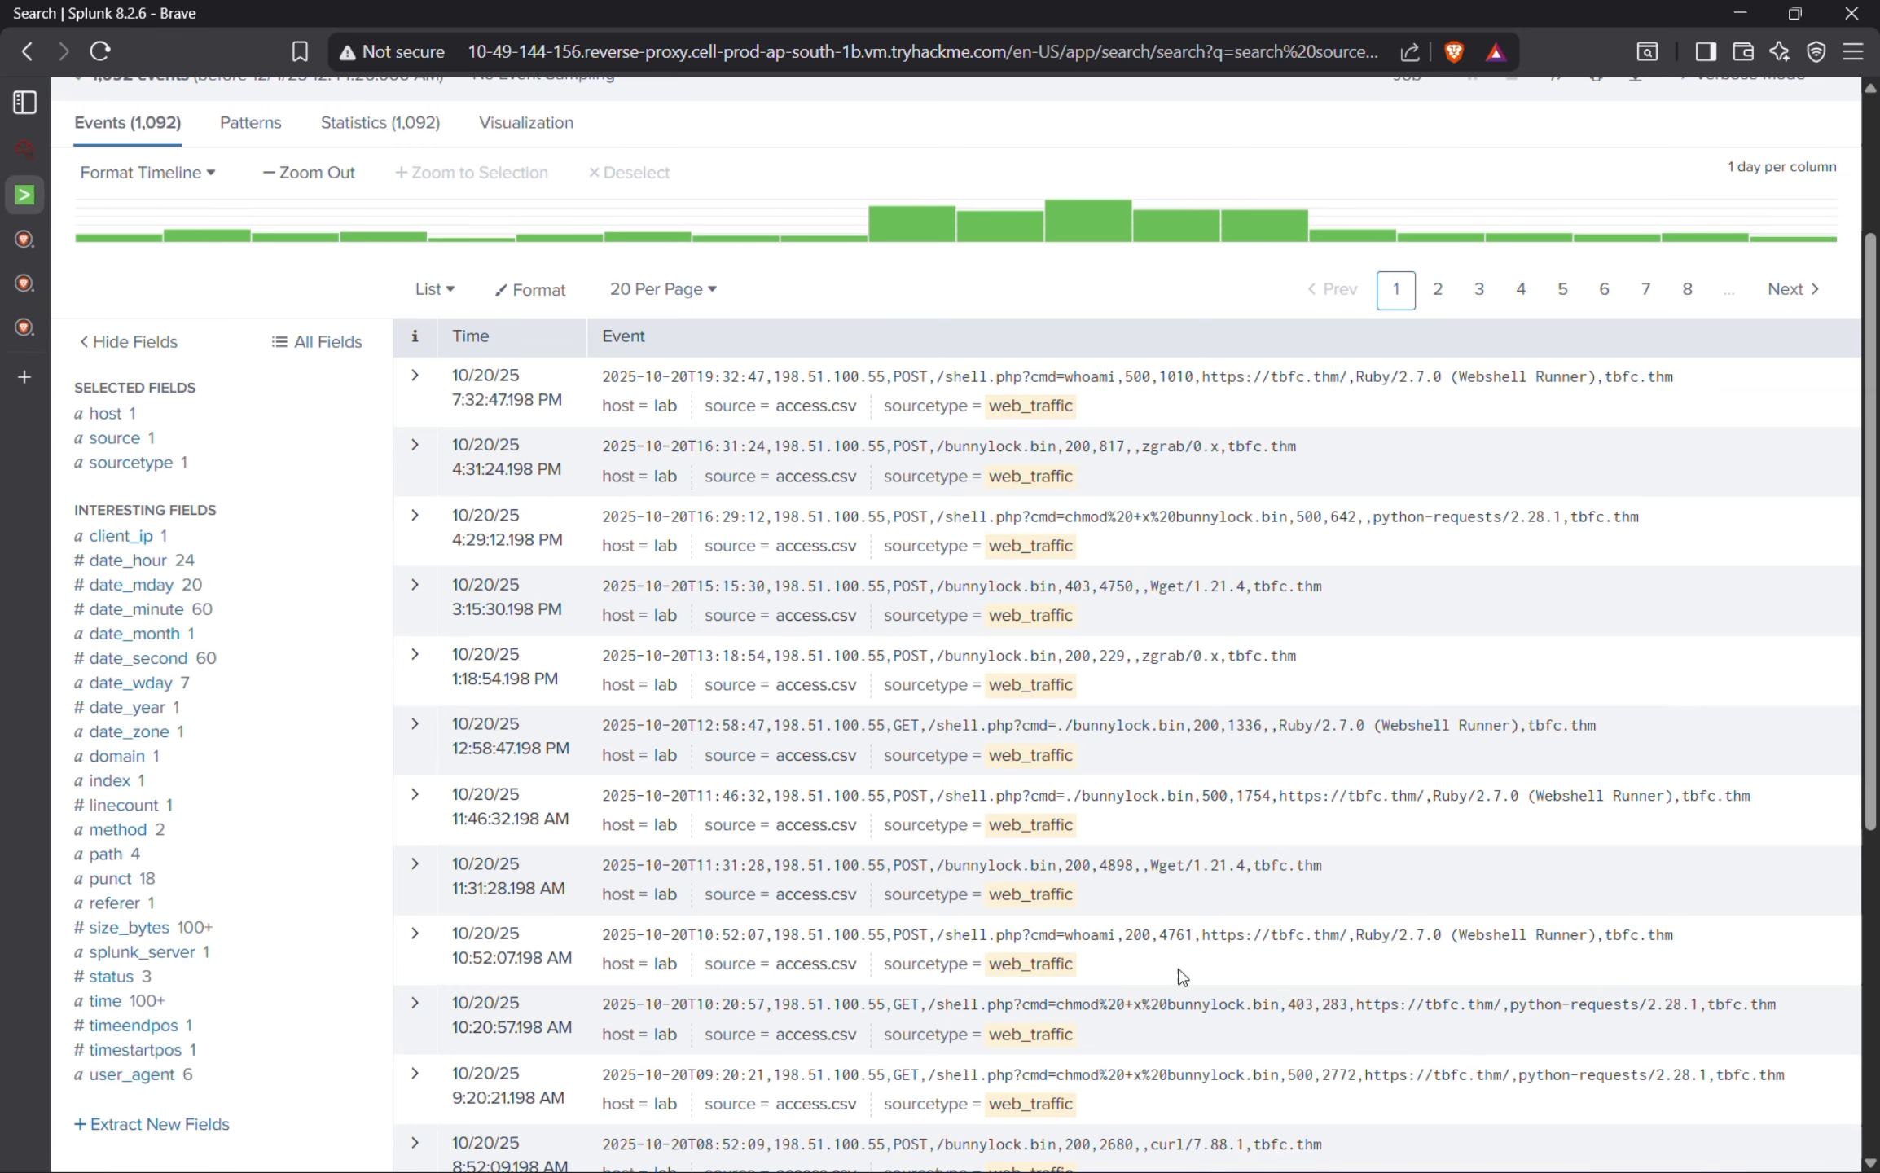
pyautogui.scroll(-1, 1222, 945)
pyautogui.moveTo(603, 953); pyautogui.dragTo(1789, 980)
pyautogui.scroll(-1, 1637, 1100)
pyautogui.scroll(-3, 932, 896)
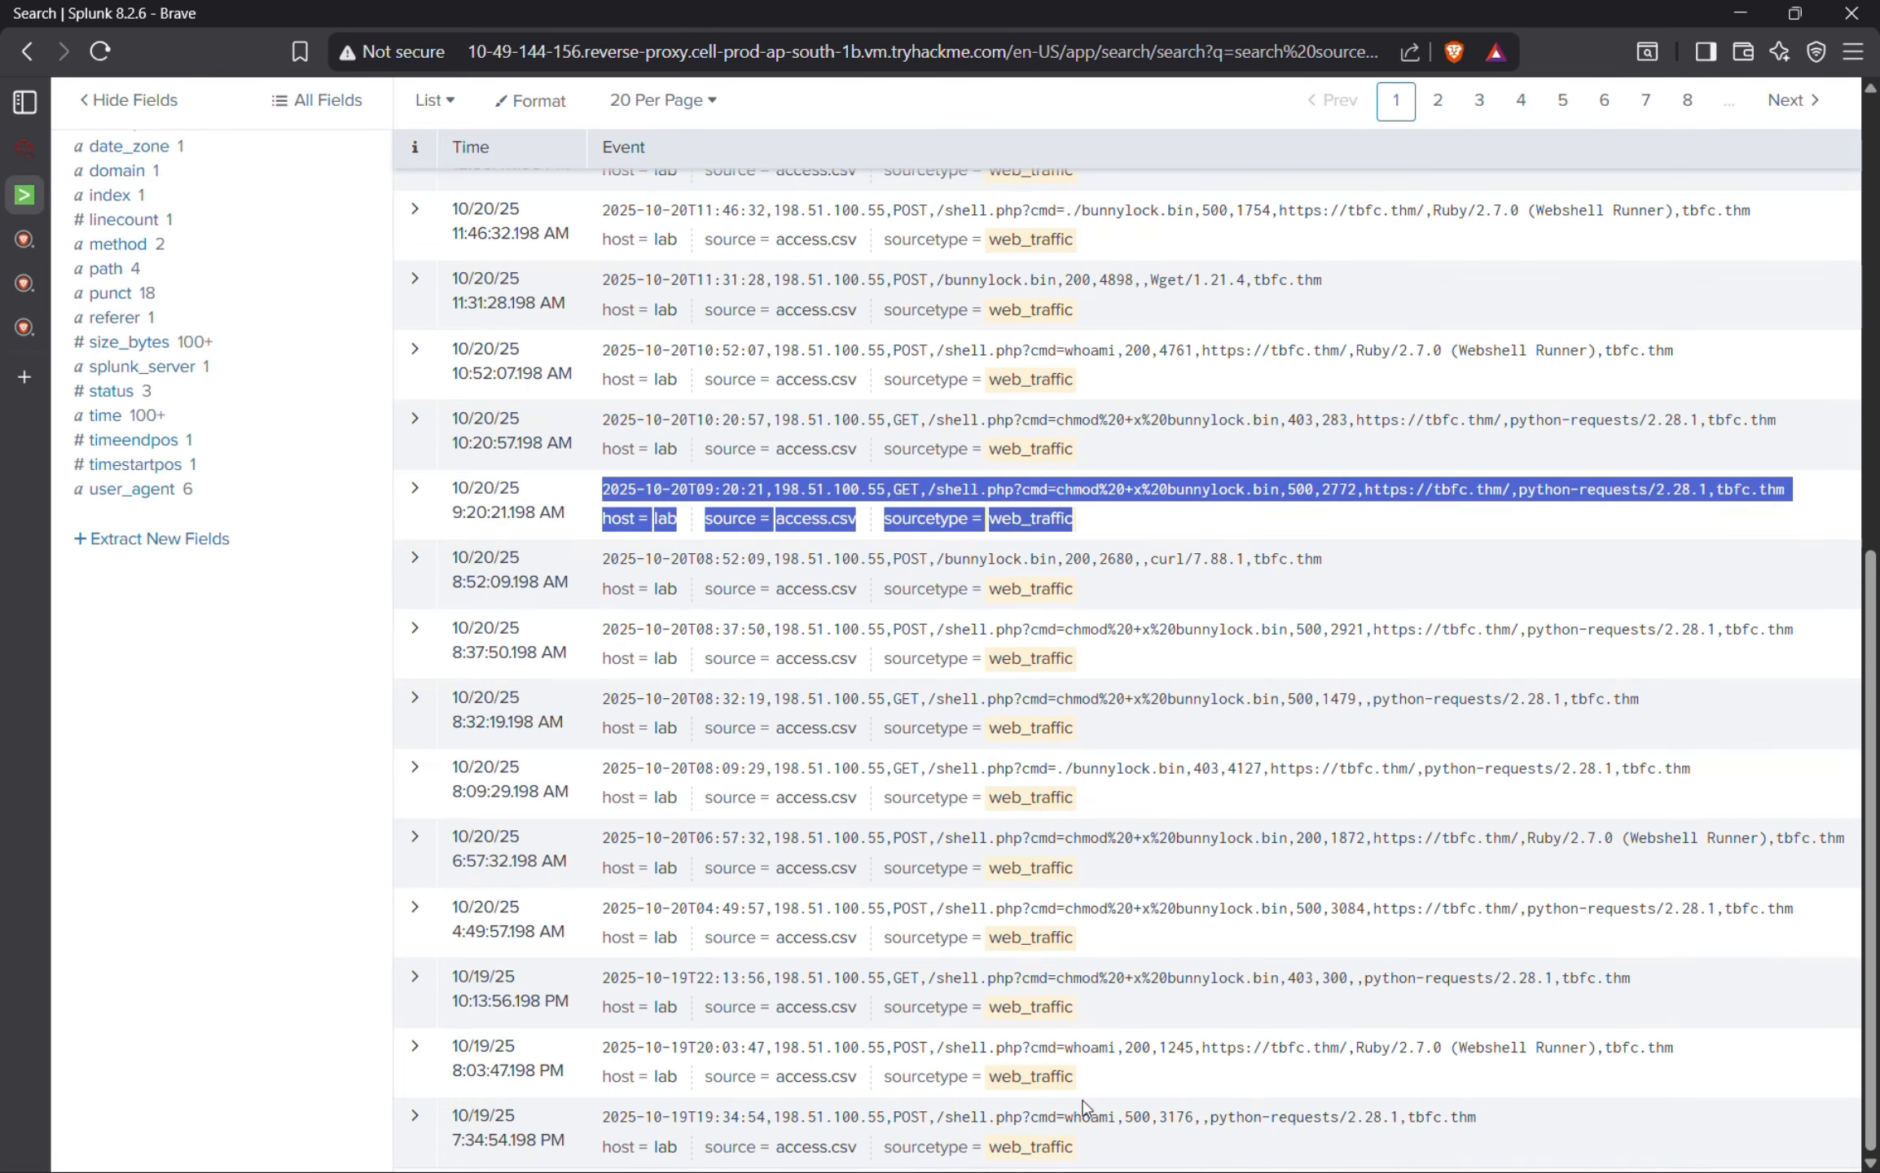
pyautogui.scroll(5, 806, 586)
pyautogui.scroll(-3, 1350, 1027)
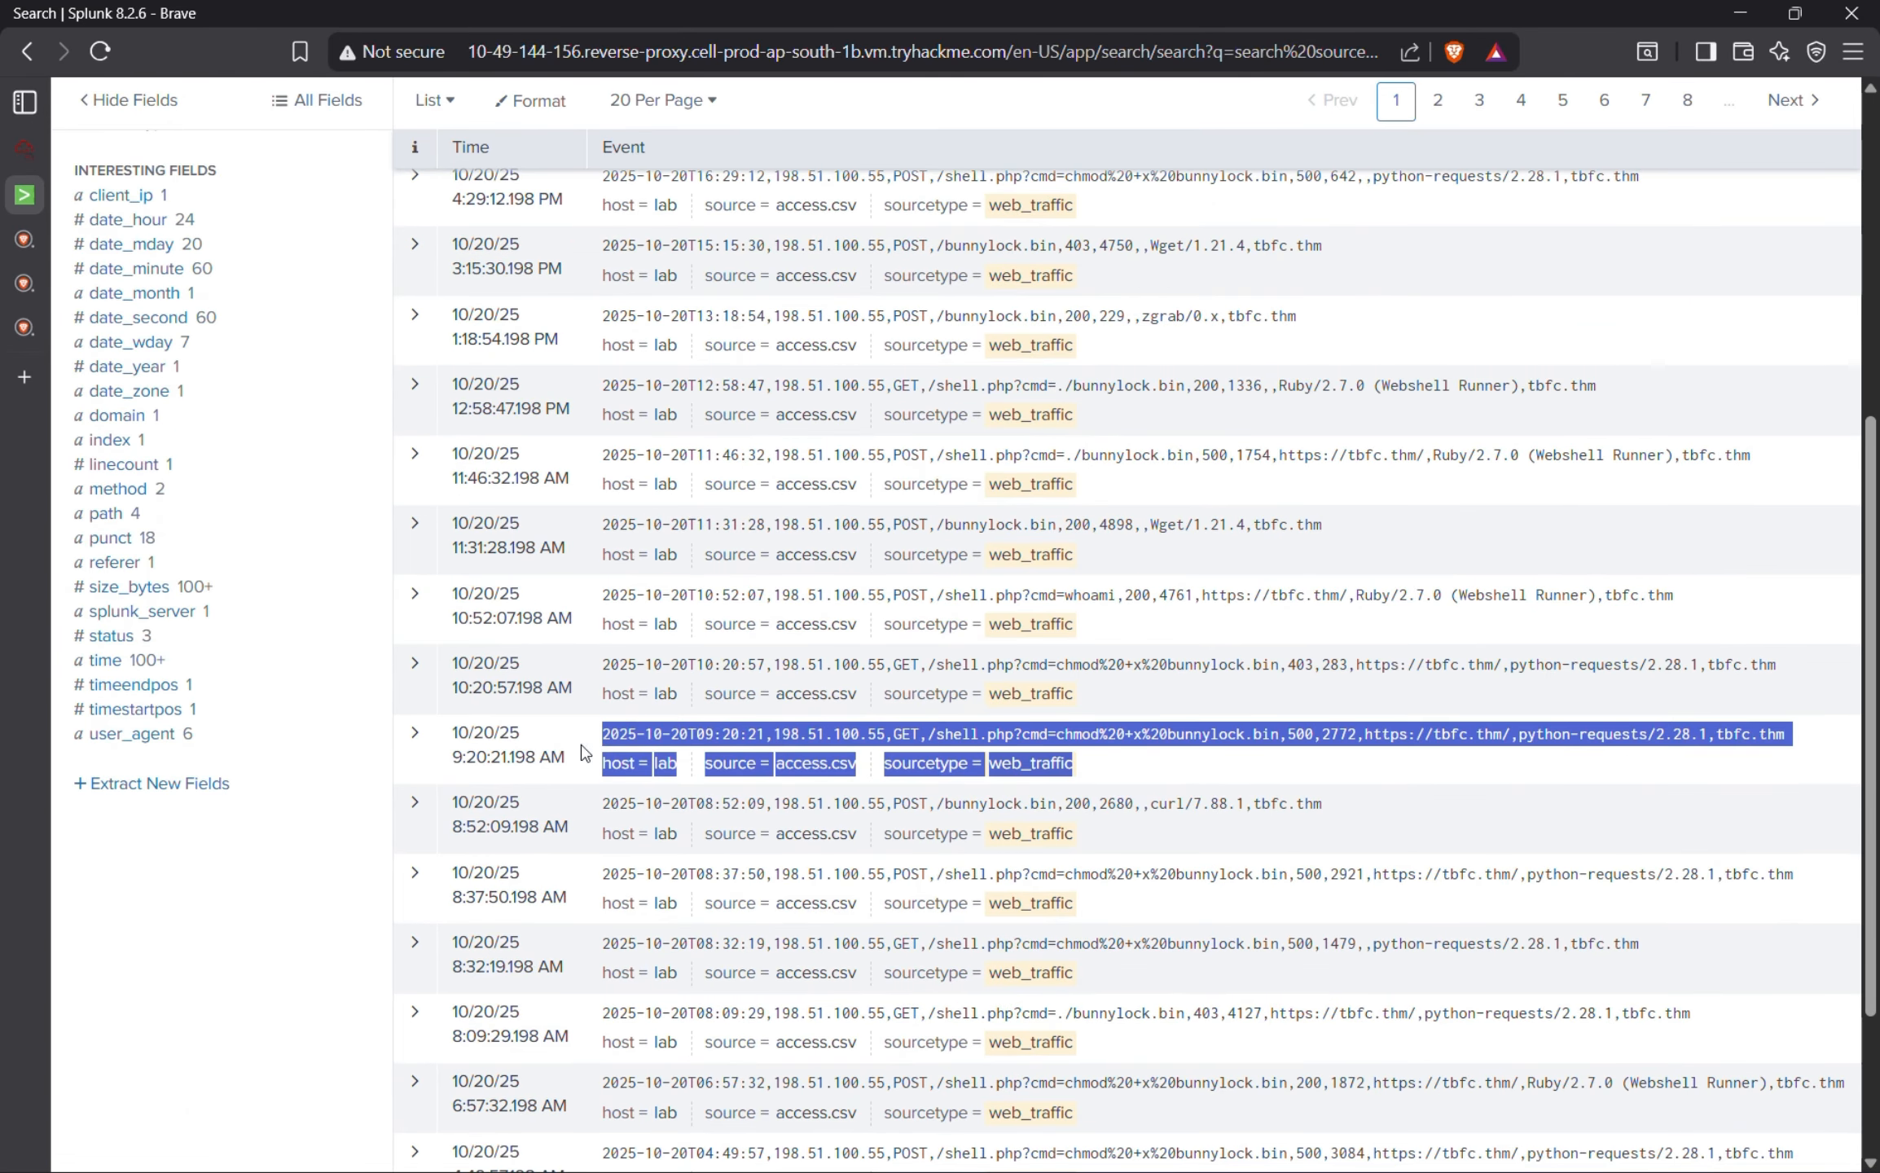
pyautogui.click(414, 732)
pyautogui.scroll(-4, 978, 652)
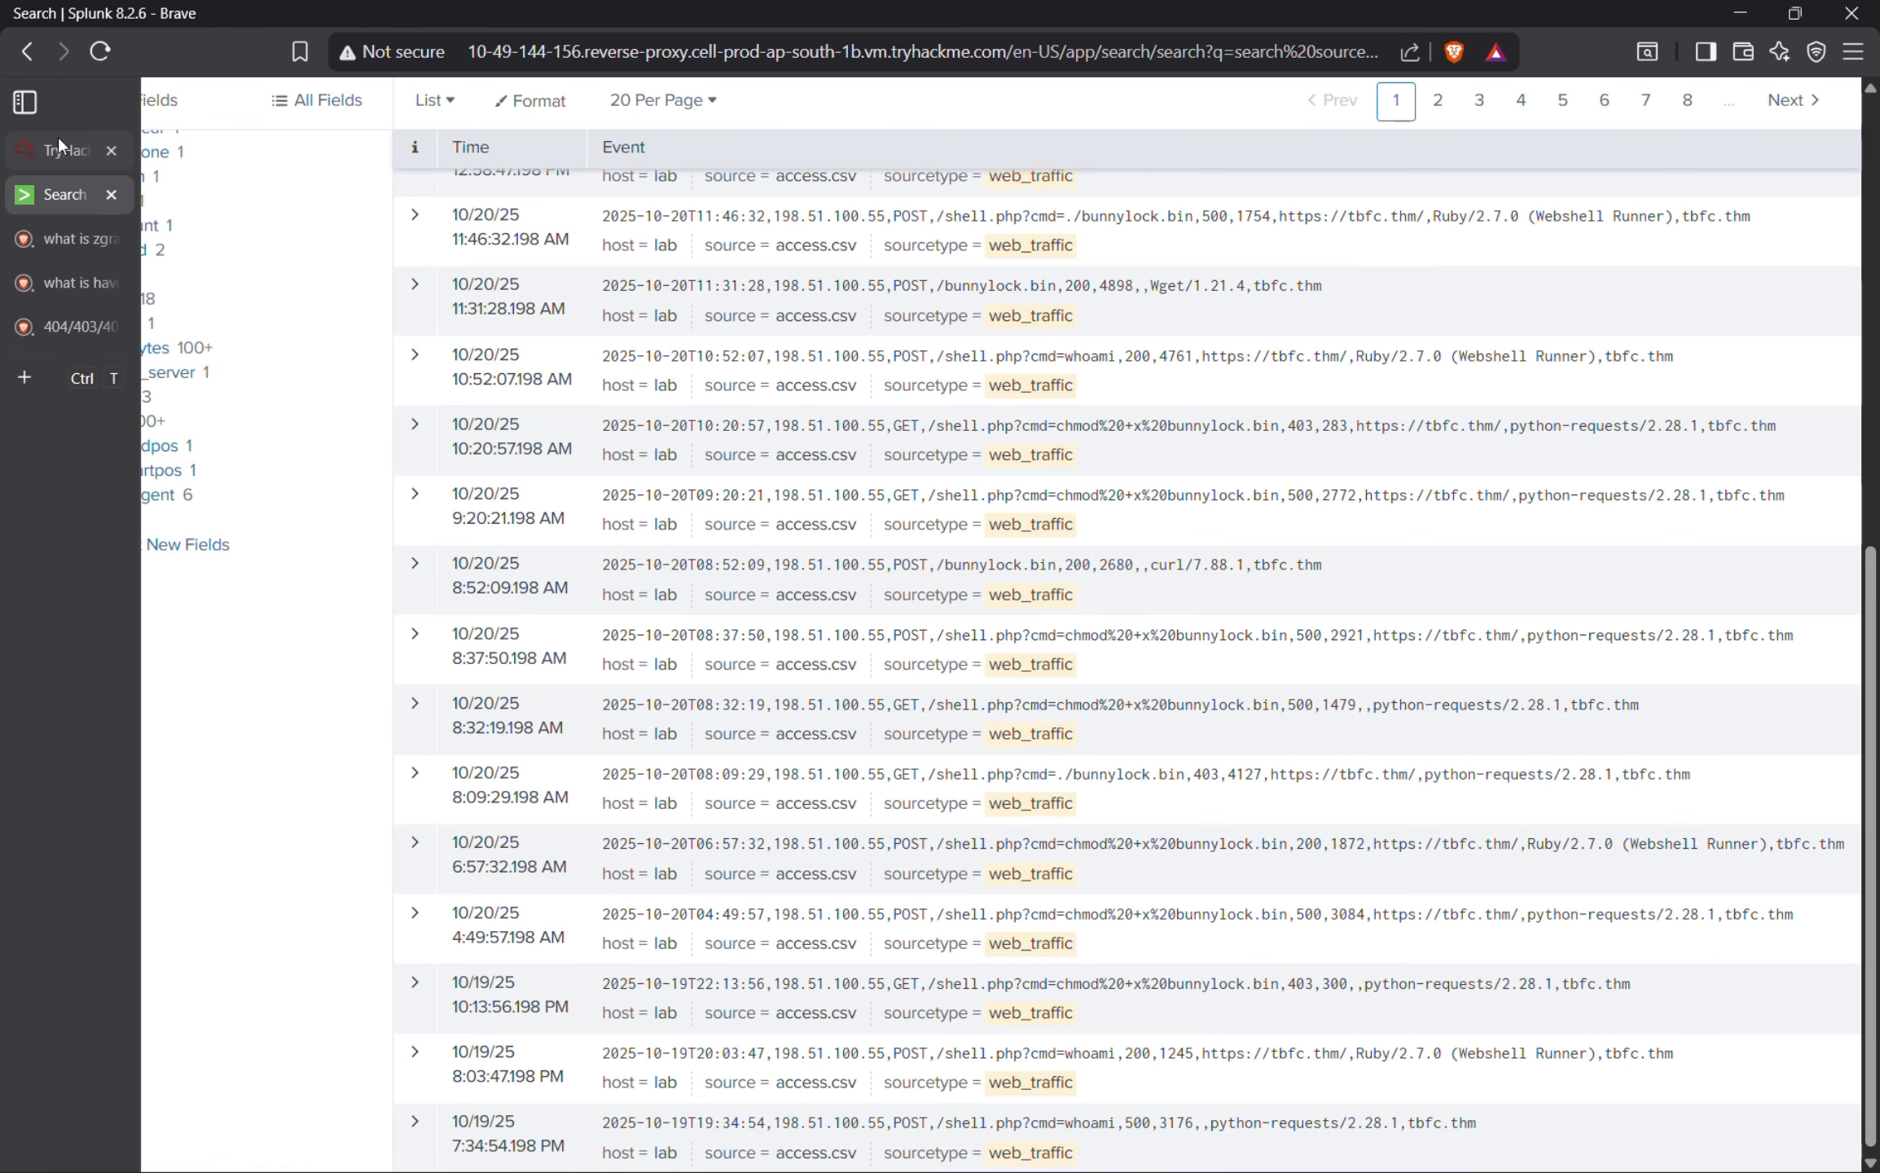
# Return to the TryHackMe page and read the Correlate Outbound C2 Communication section with its C2 definition.
pyautogui.click(57, 139)
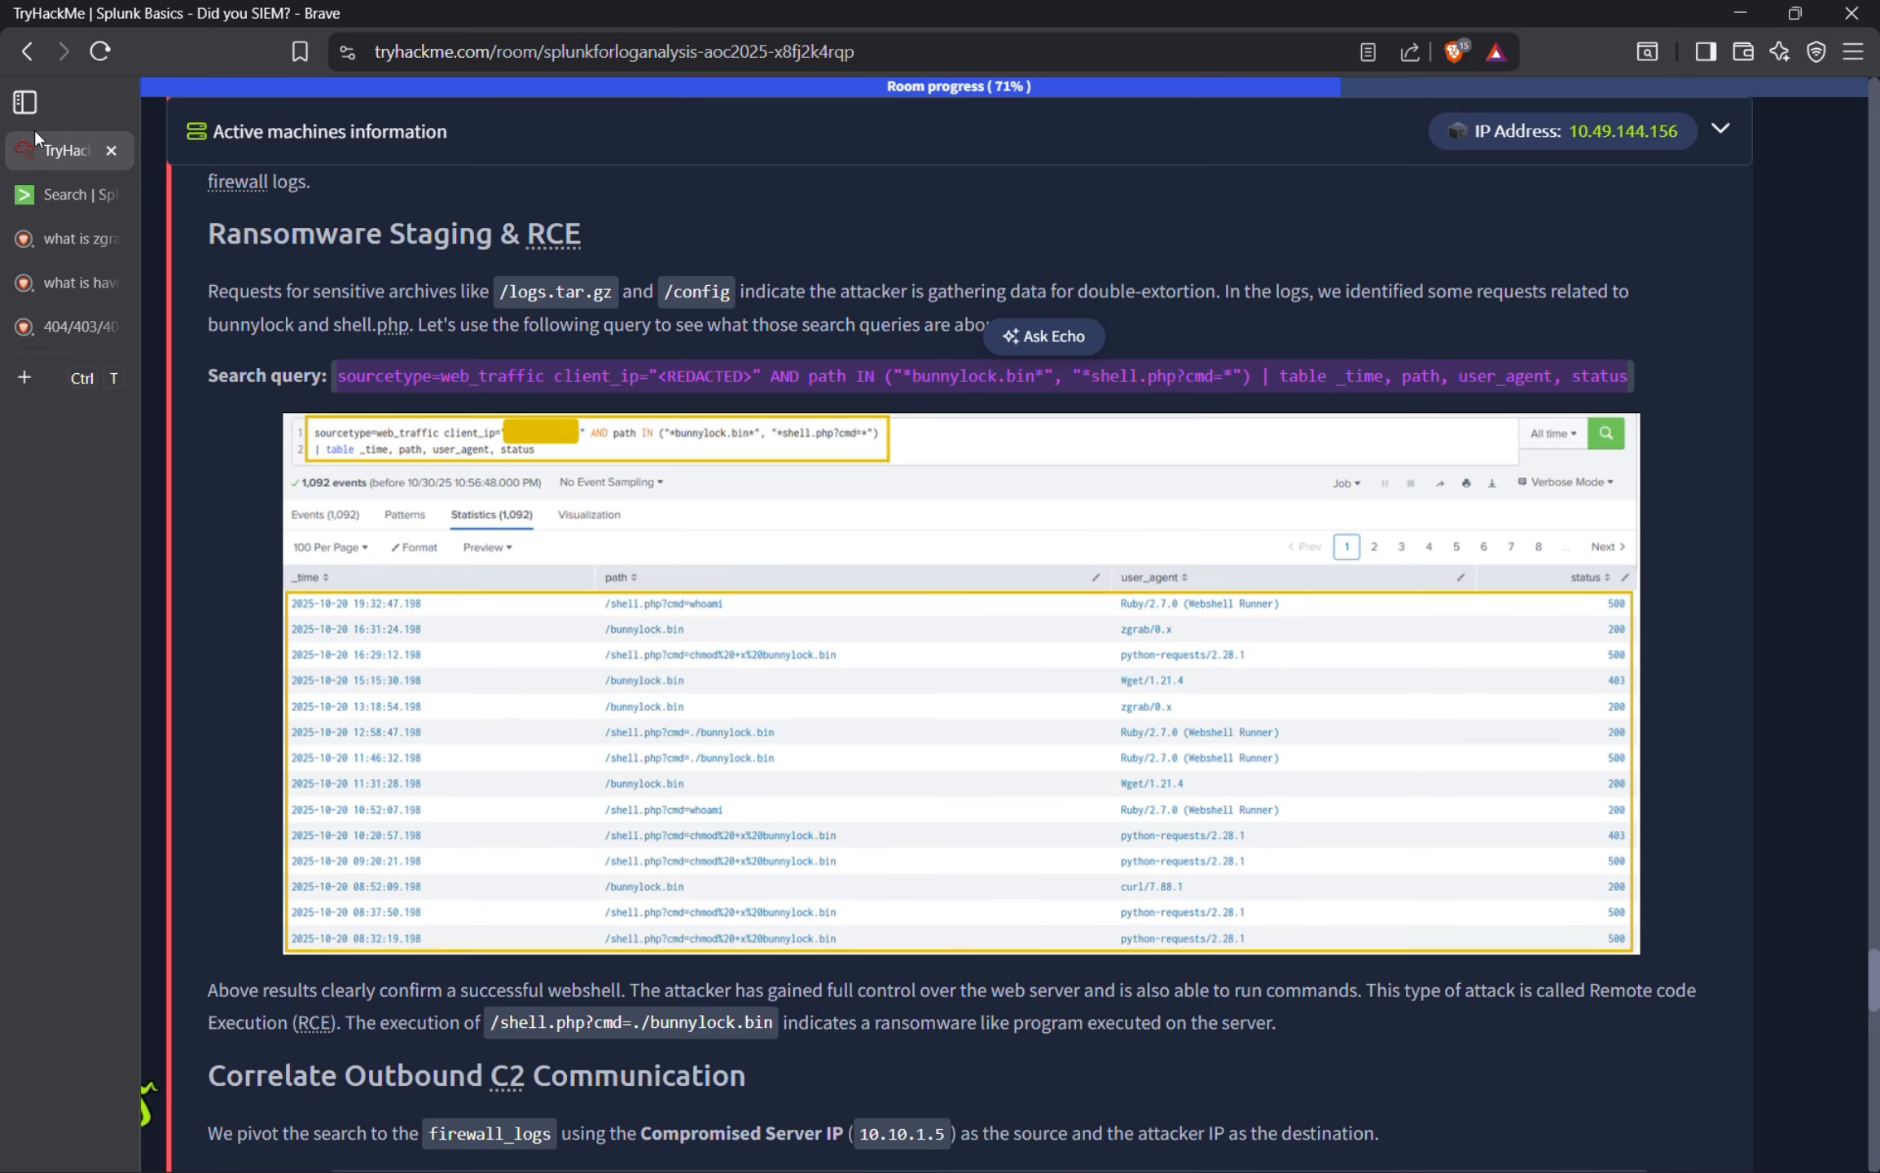
pyautogui.scroll(-8, 397, 866)
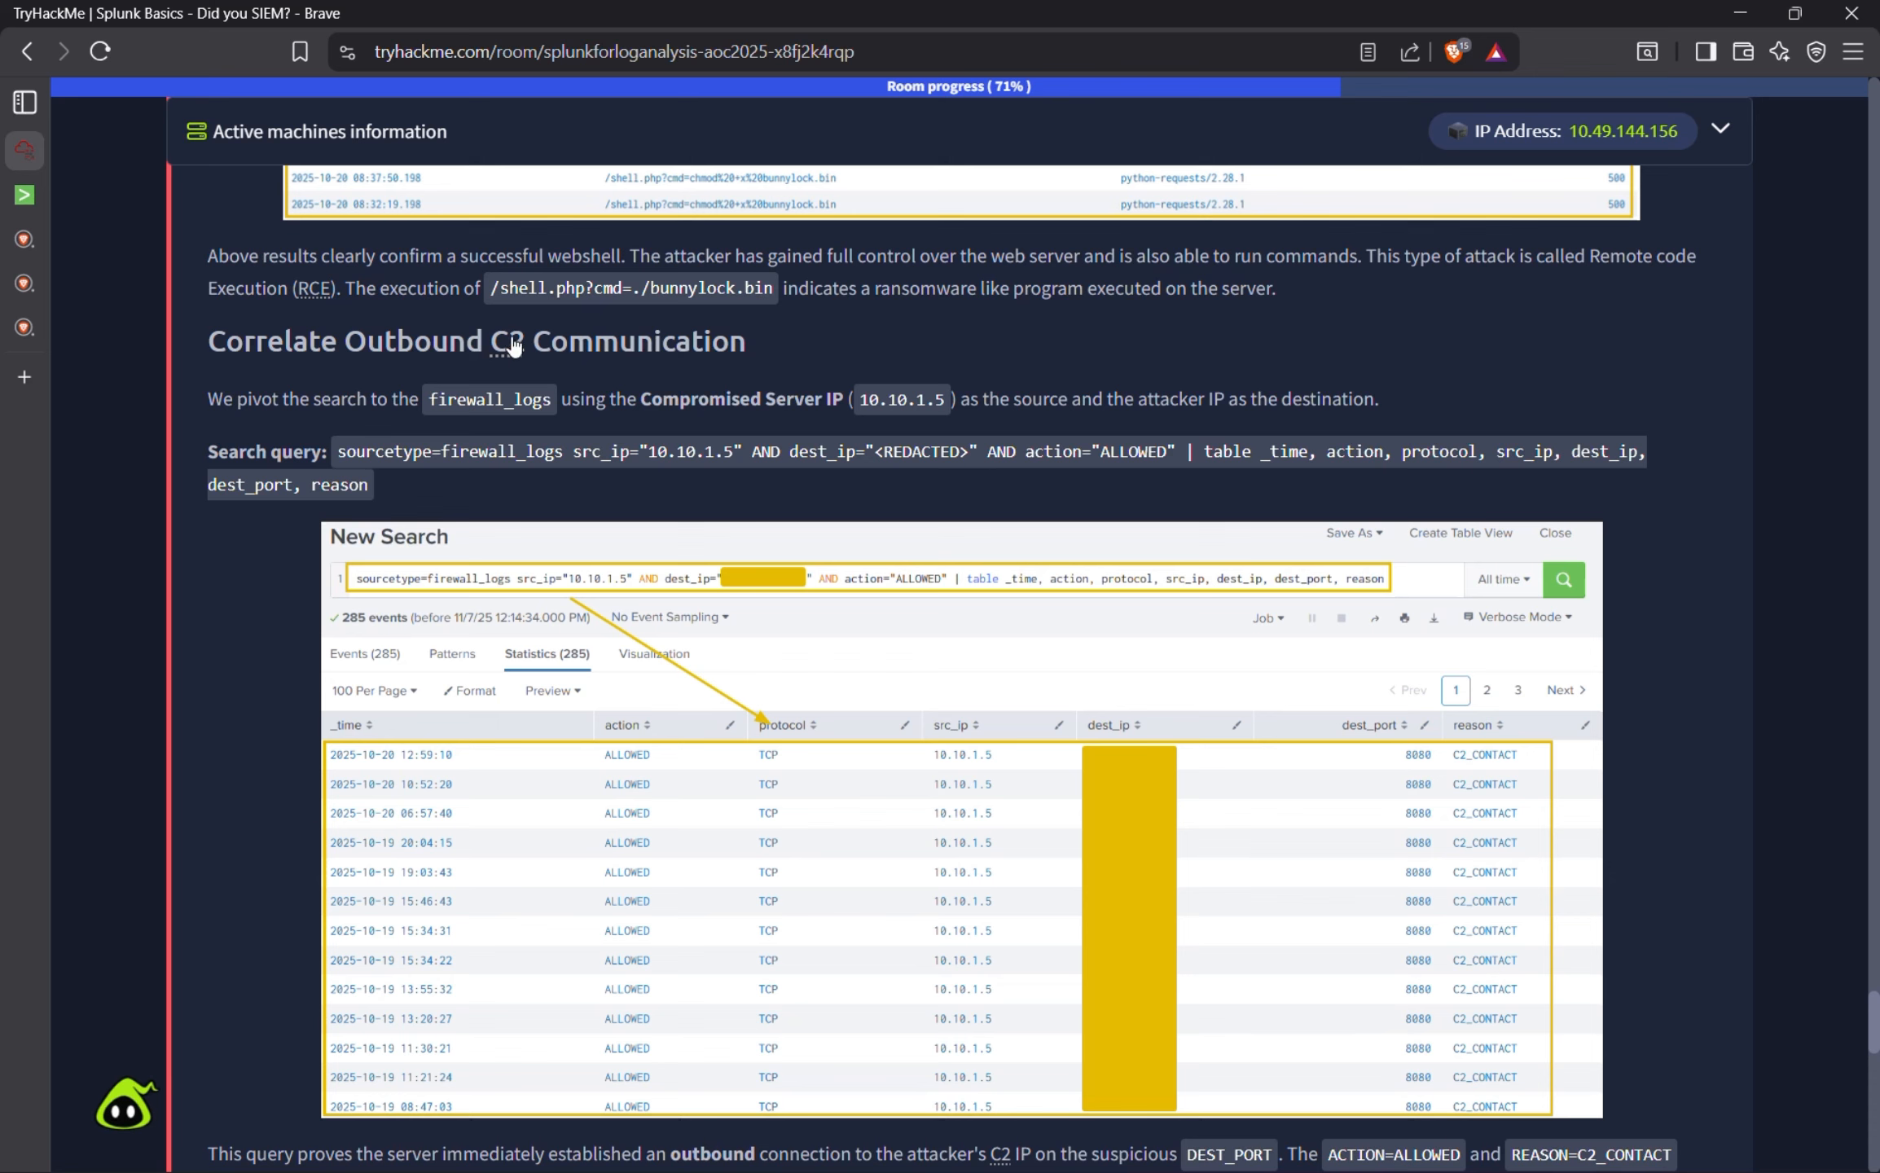
pyautogui.moveTo(507, 350)
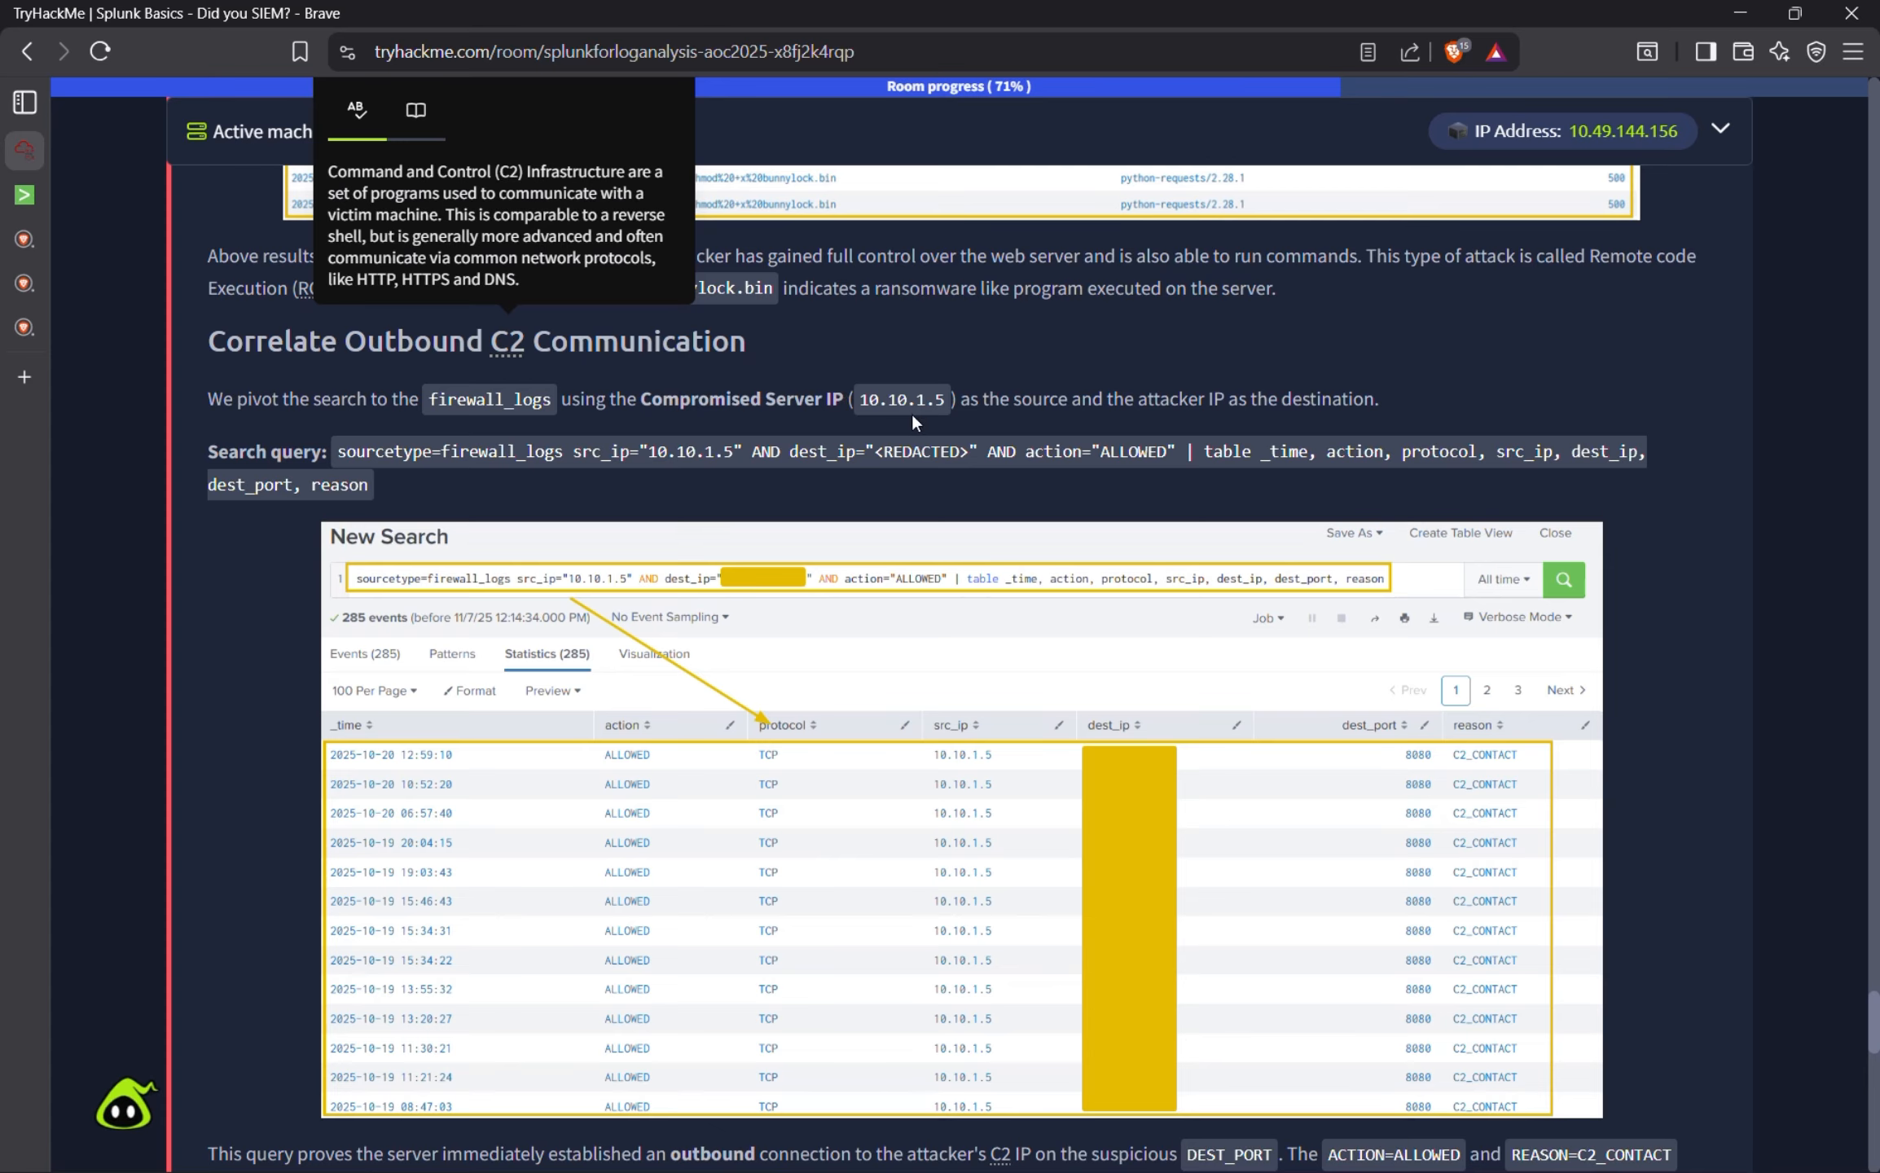
# Replace the Splunk search with the room's firewall_logs query for src_ip 10.10.1.5 and action ALLOWED, setting dest_ip to 198.51.100.55.
pyautogui.scroll(3, 1041, 448)
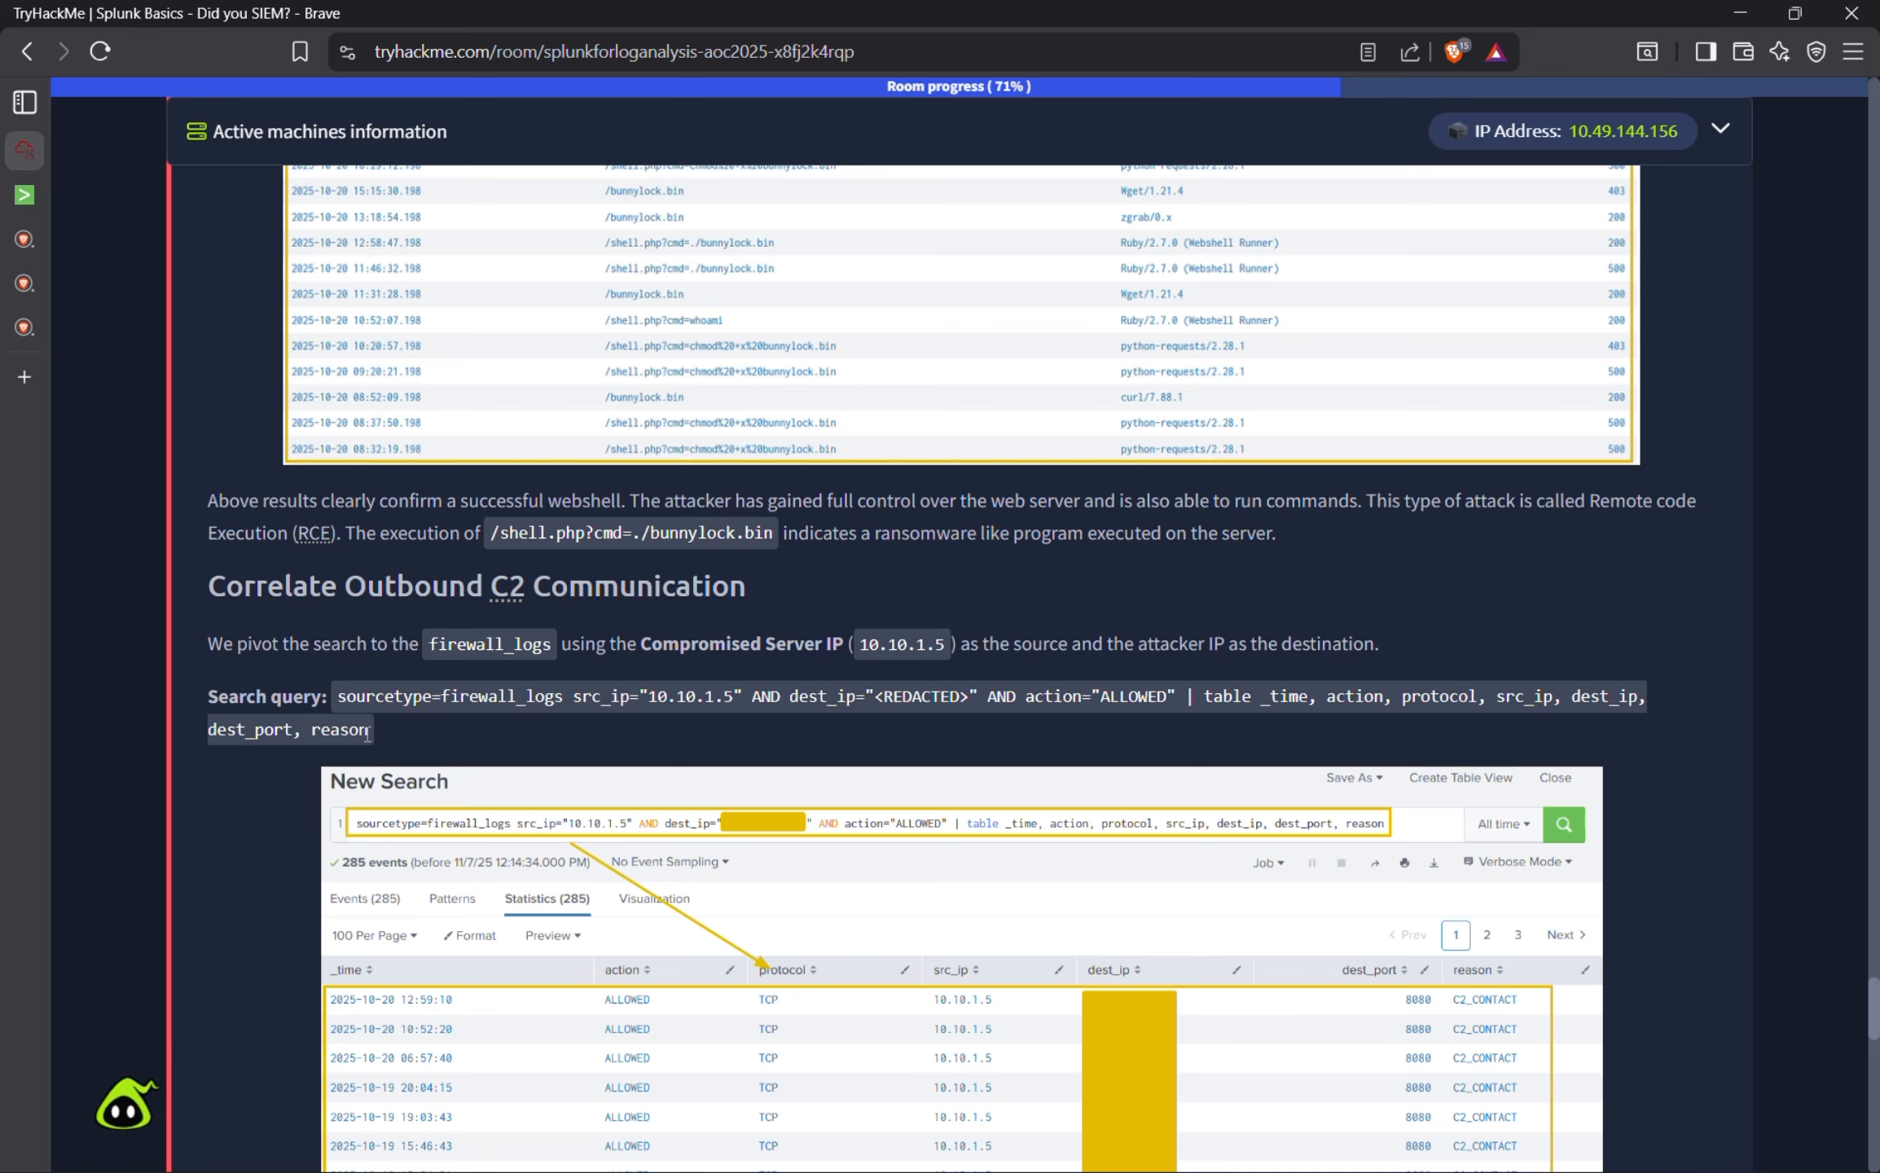
pyautogui.moveTo(368, 733); pyautogui.dragTo(336, 699)
pyautogui.hotkey('ctrl', 'c')
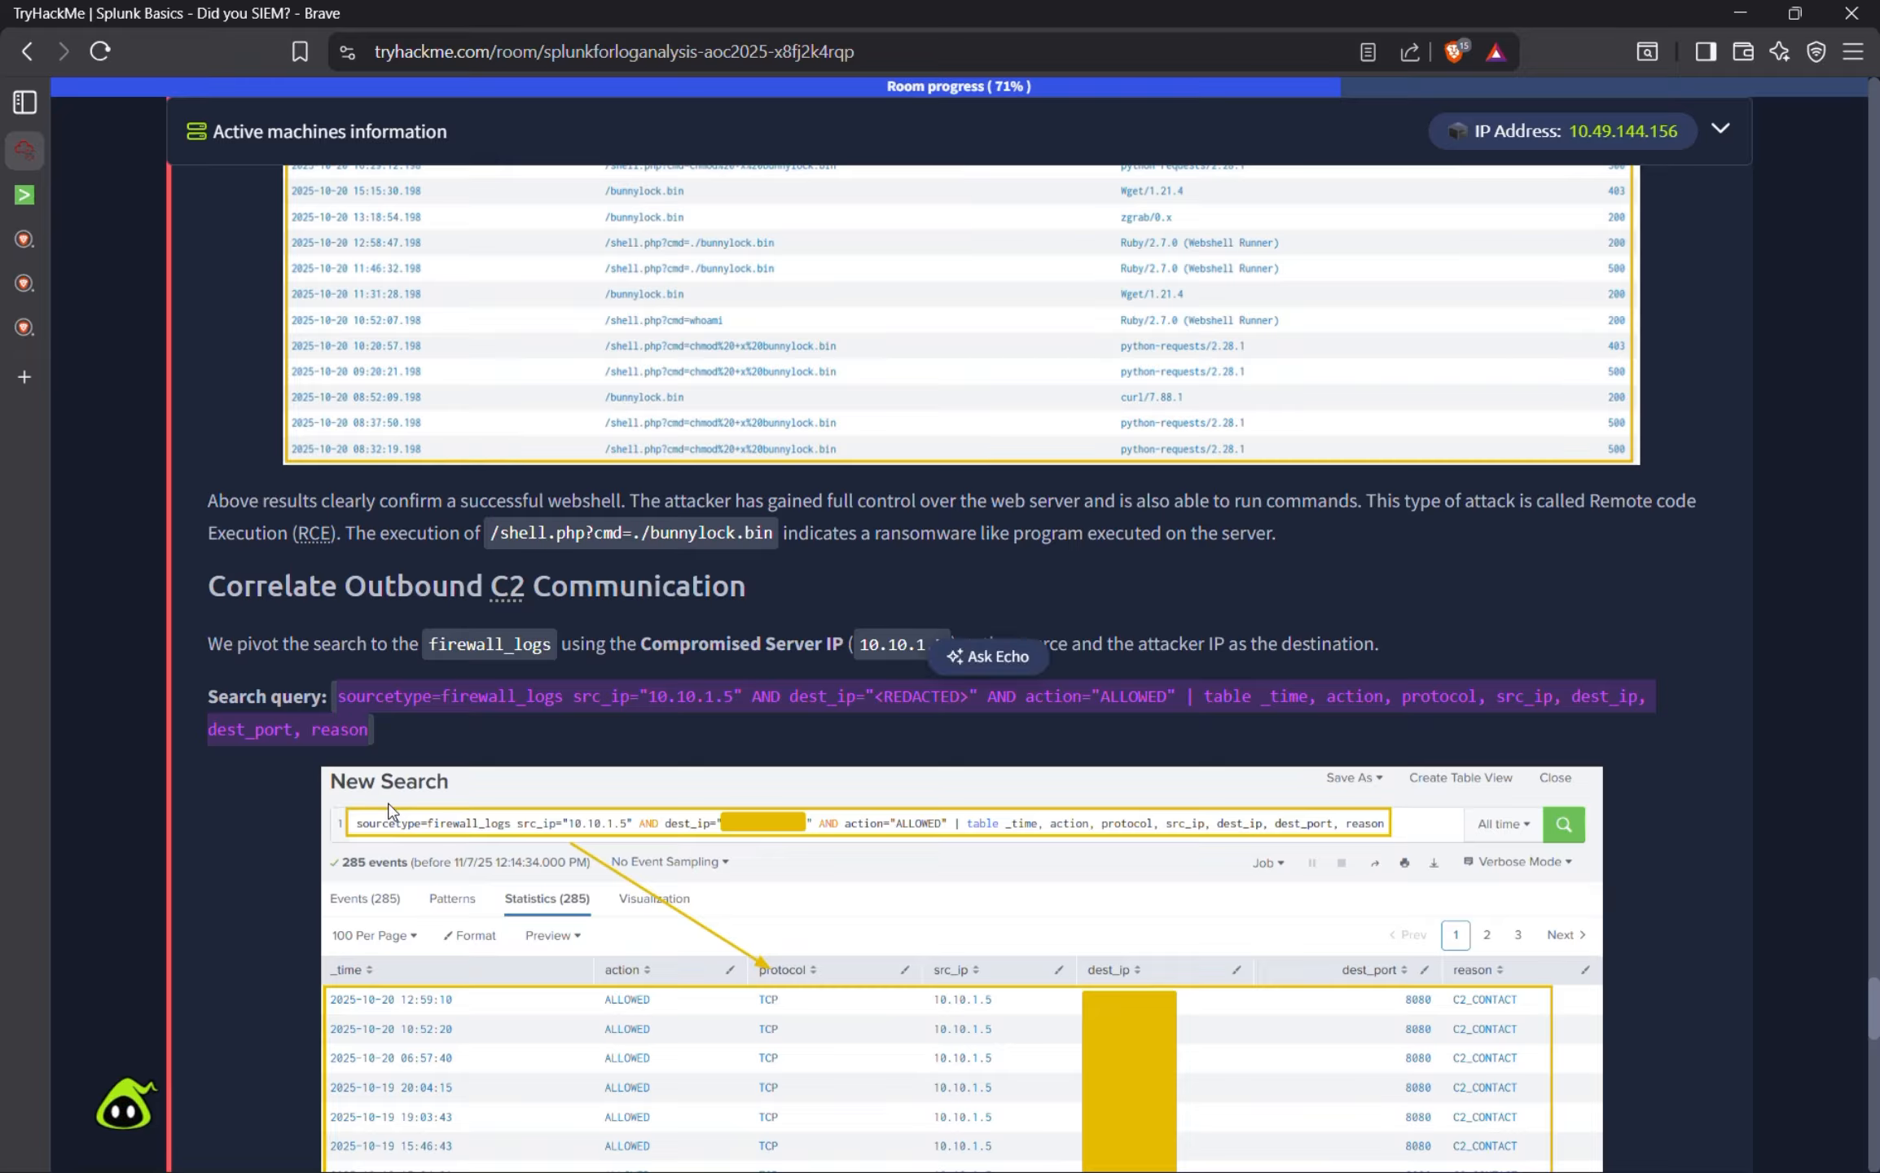
pyautogui.click(33, 196)
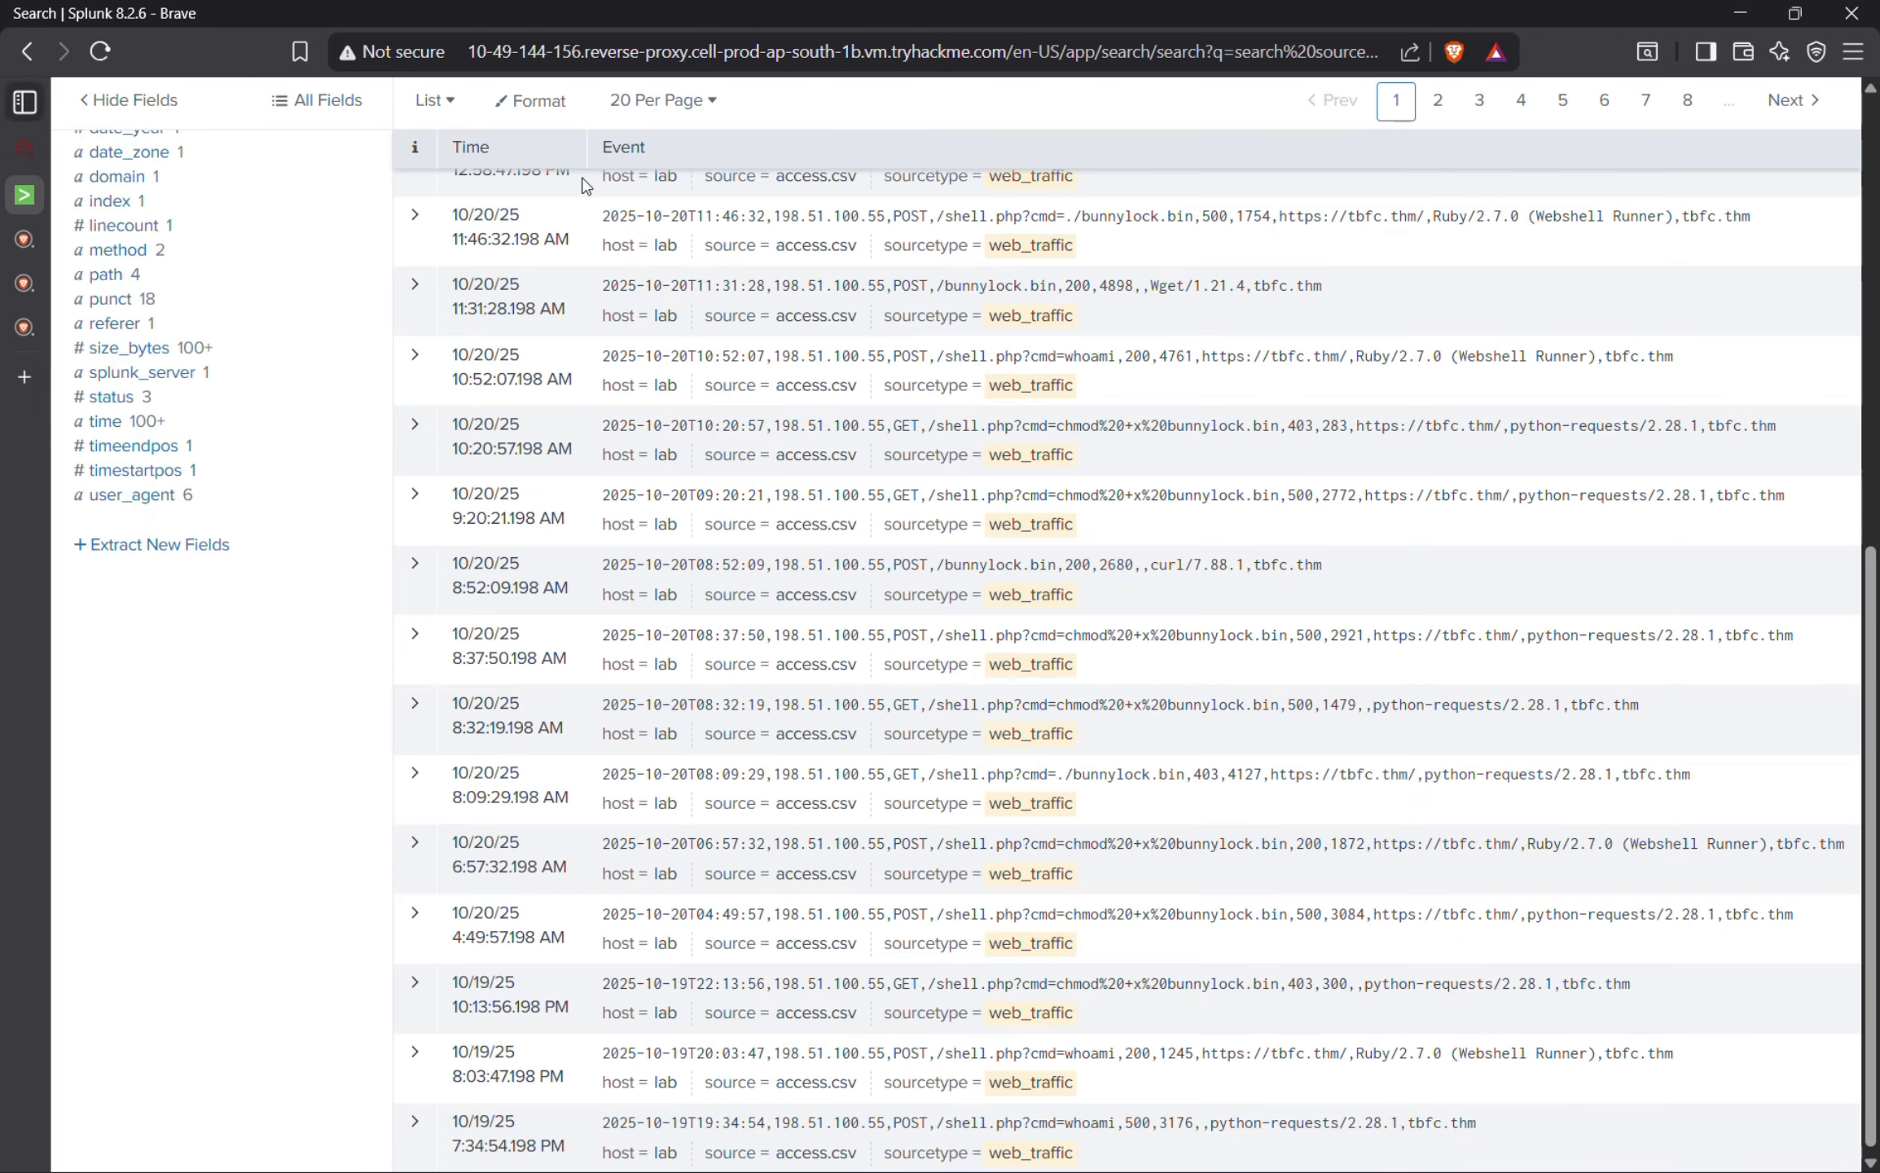
pyautogui.scroll(10, 582, 186)
pyautogui.click(447, 269)
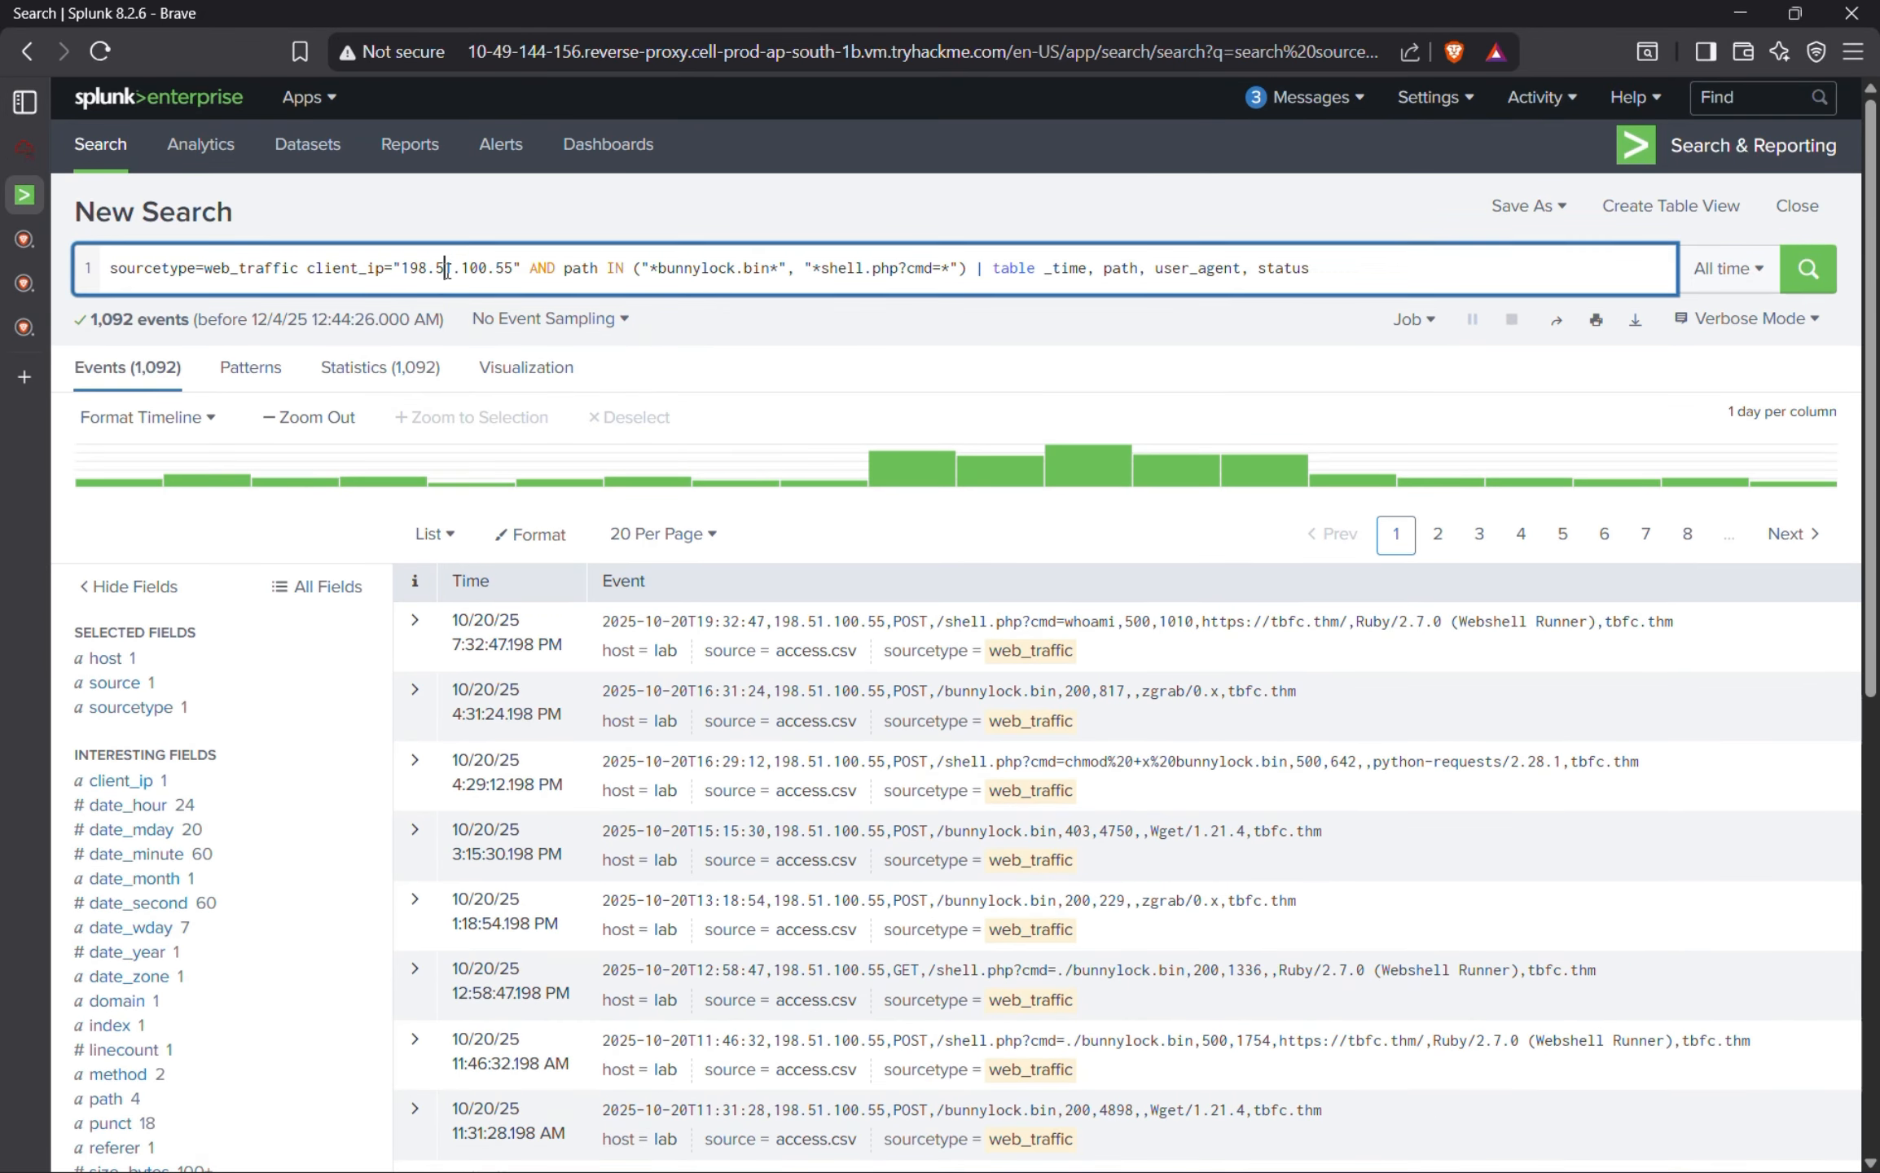
pyautogui.hotkey('ctrl', 'a')
pyautogui.press('BackSpace')
pyautogui.hotkey('ctrl', 'v')
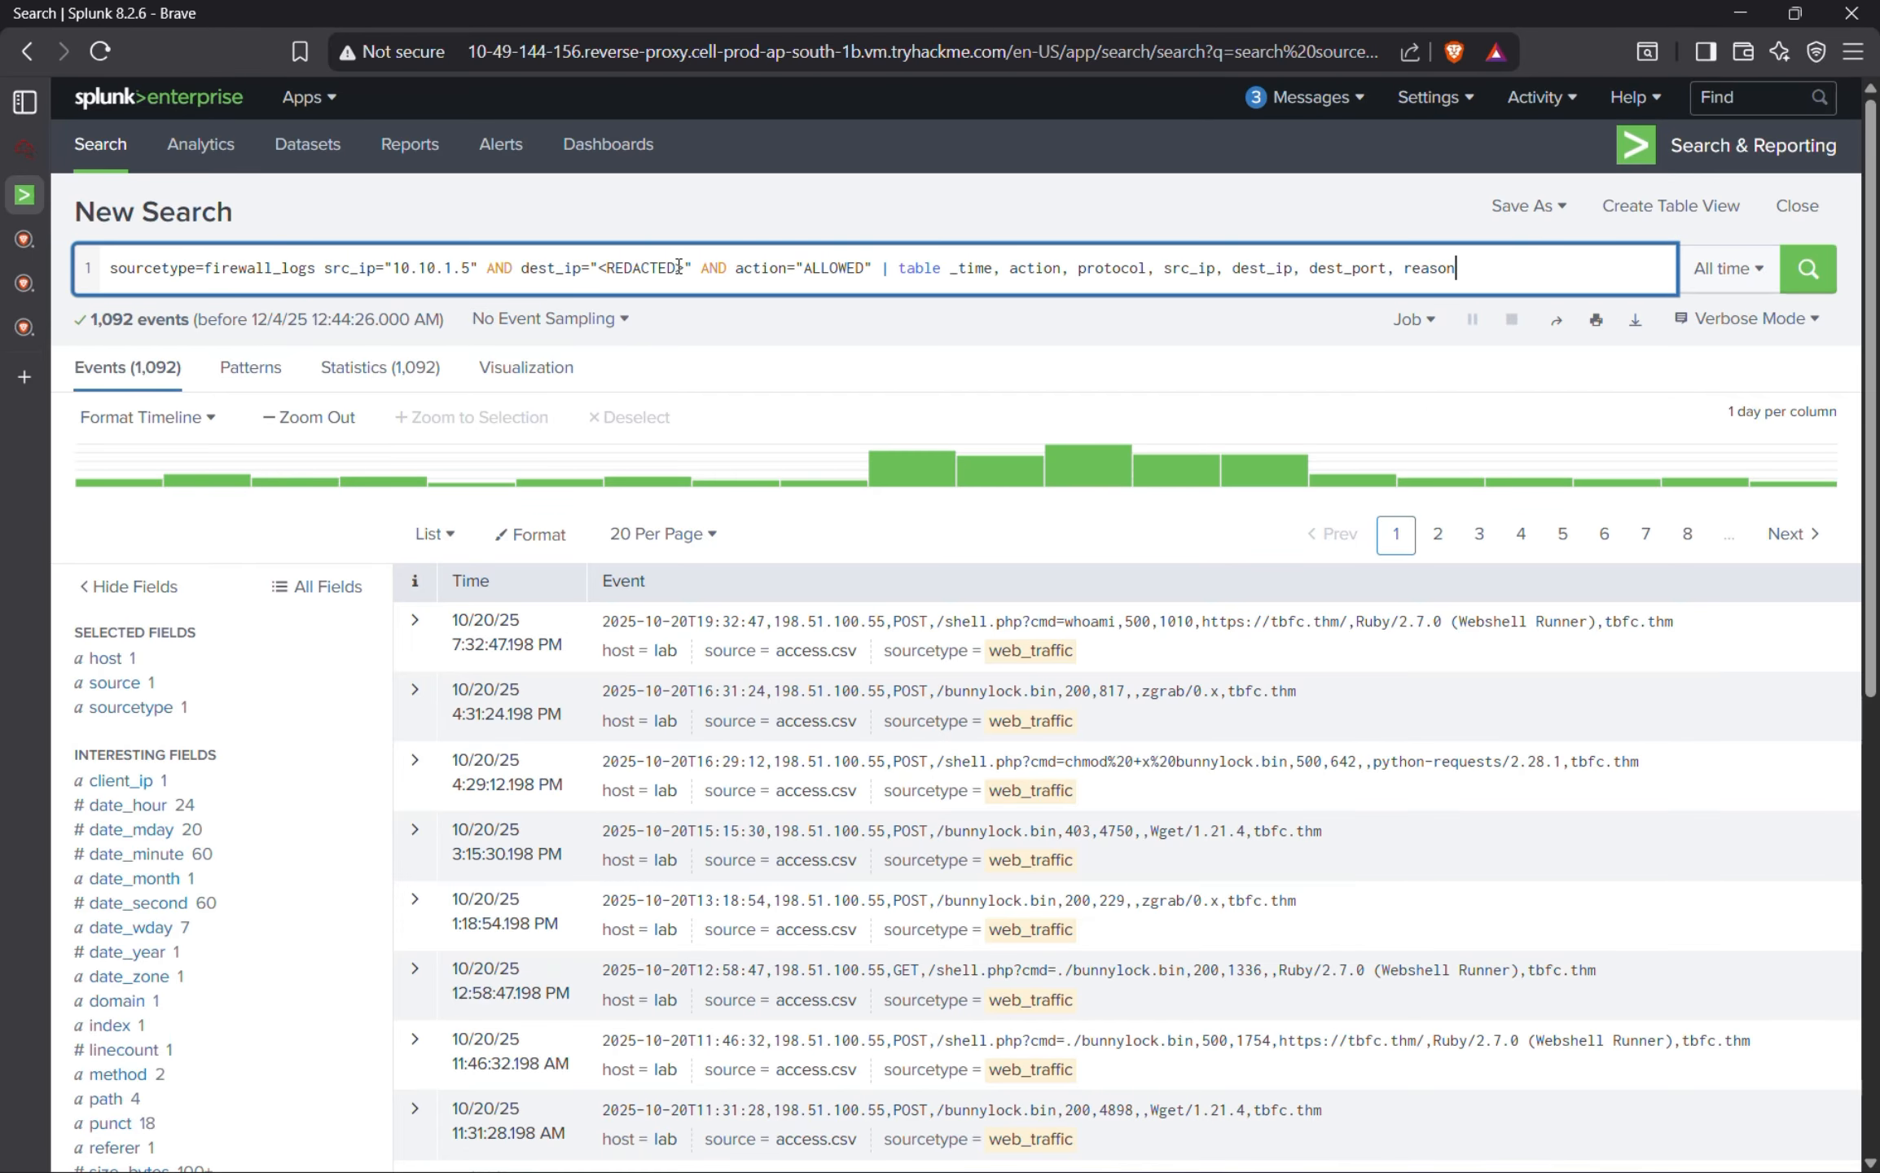
pyautogui.moveTo(679, 268); pyautogui.dragTo(608, 269)
# Replace the query's table clause with the room's stats sum(bytes_transferred) by src_ip clause and run the search.
pyautogui.click(25, 149)
pyautogui.scroll(-10, 454, 602)
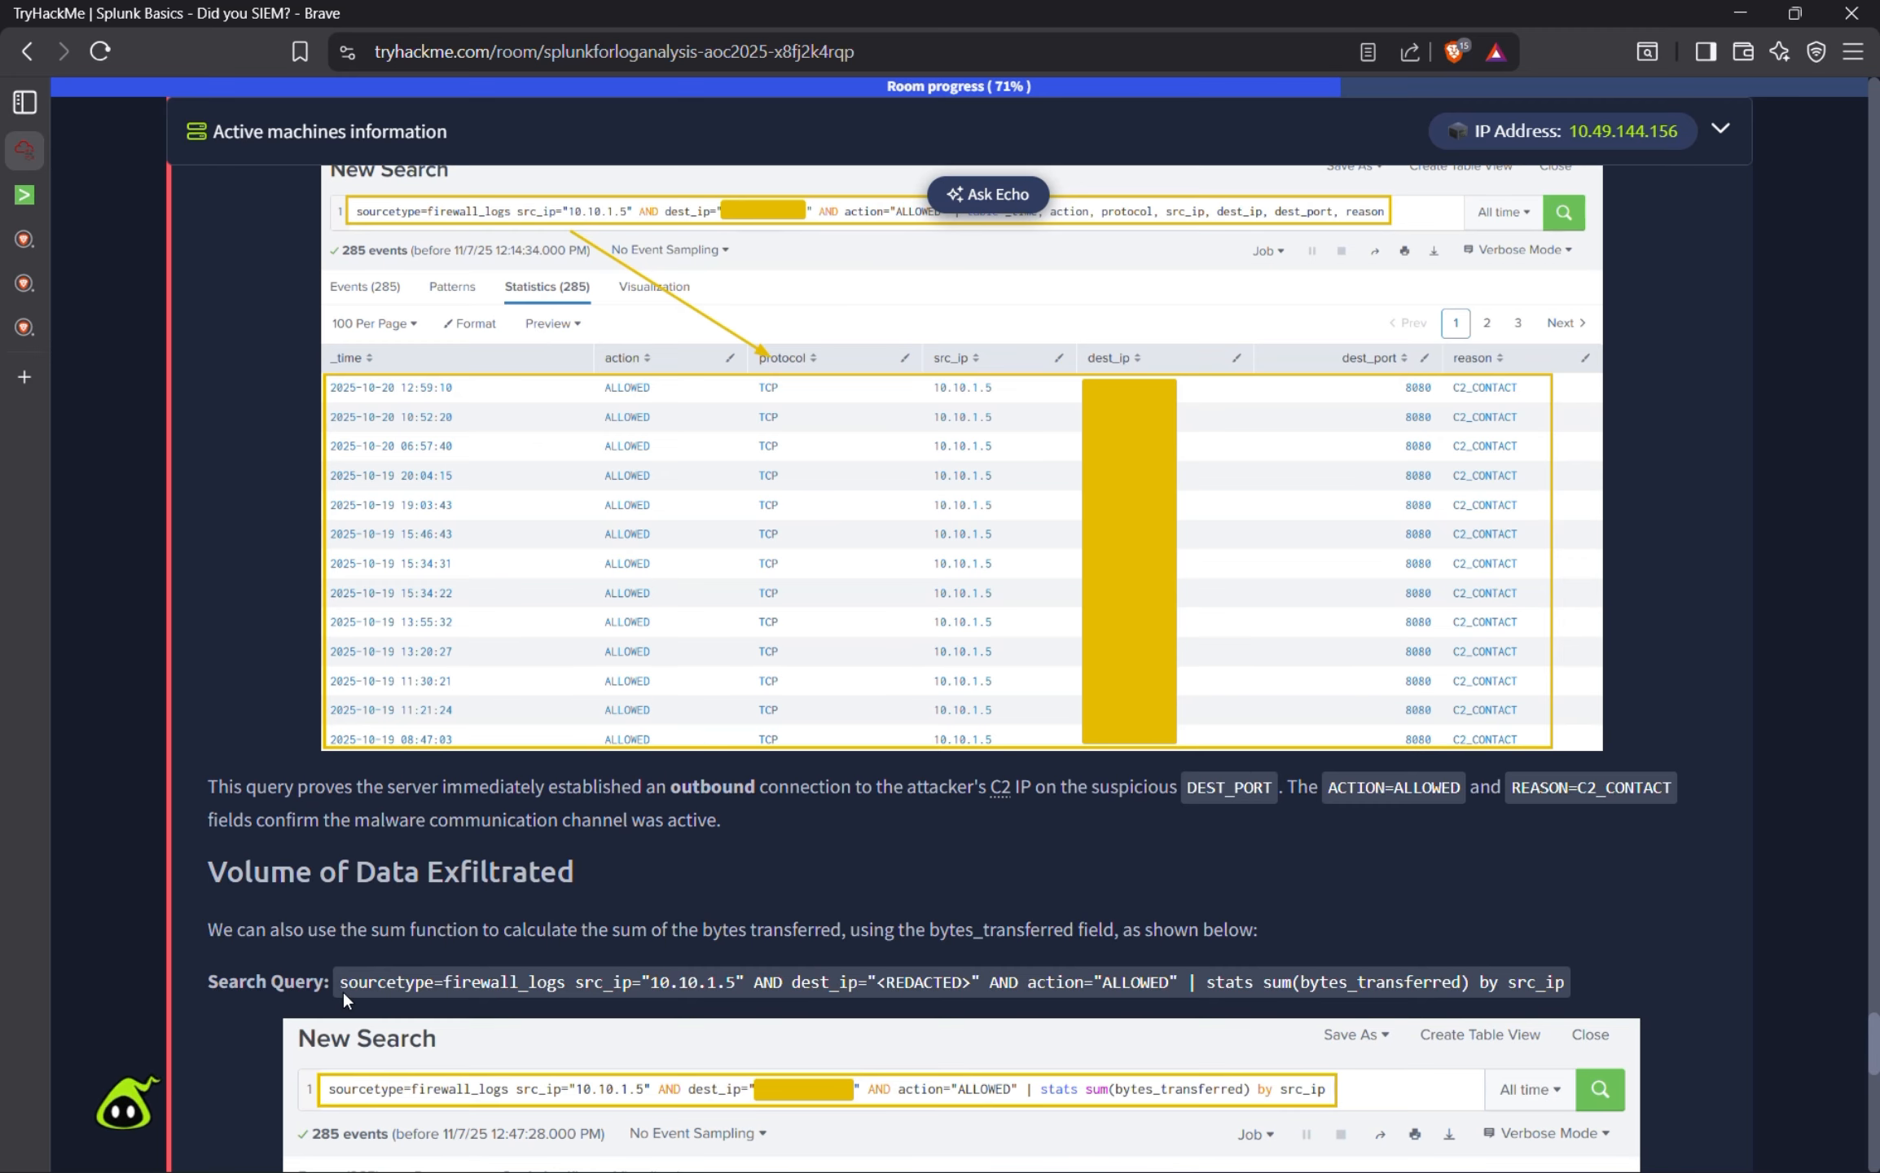
pyautogui.moveTo(341, 981); pyautogui.dragTo(908, 988)
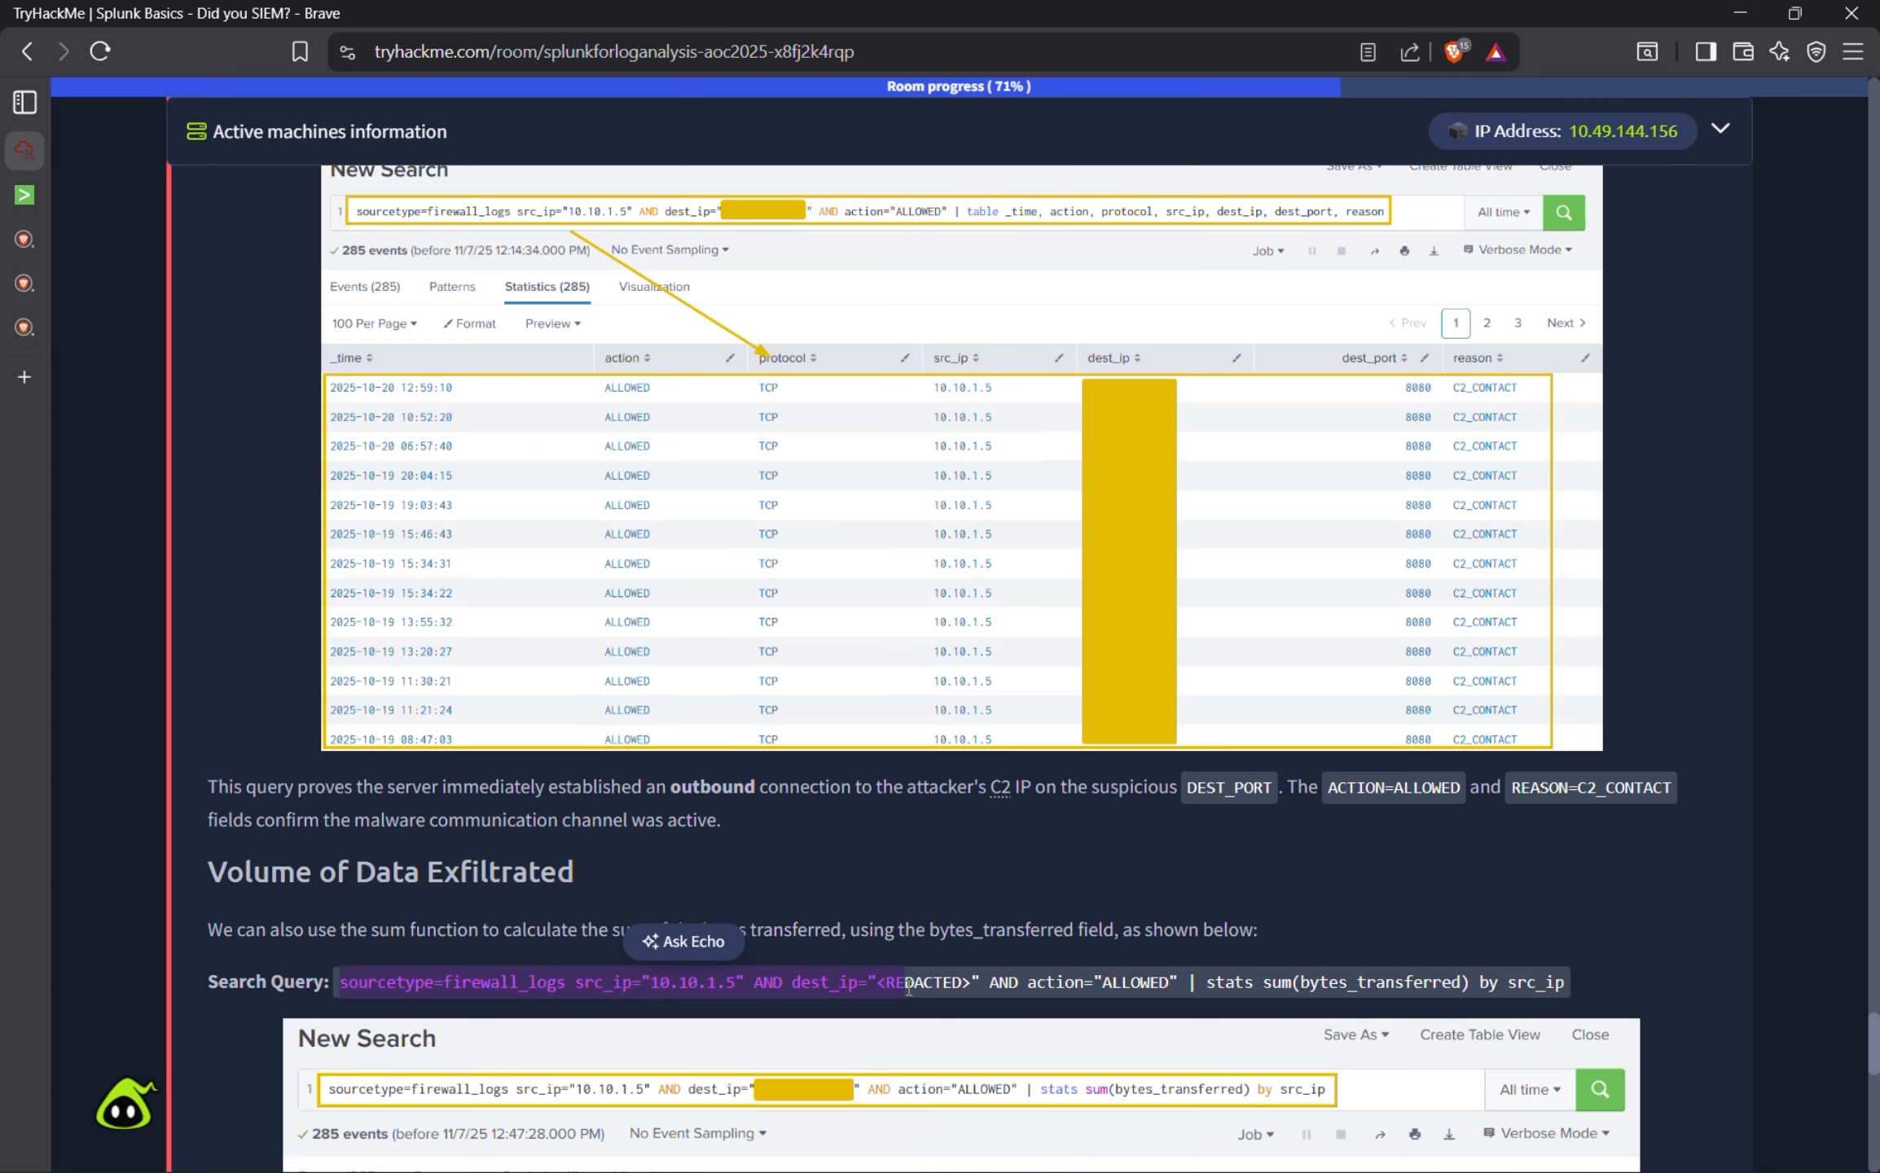
pyautogui.click(45, 194)
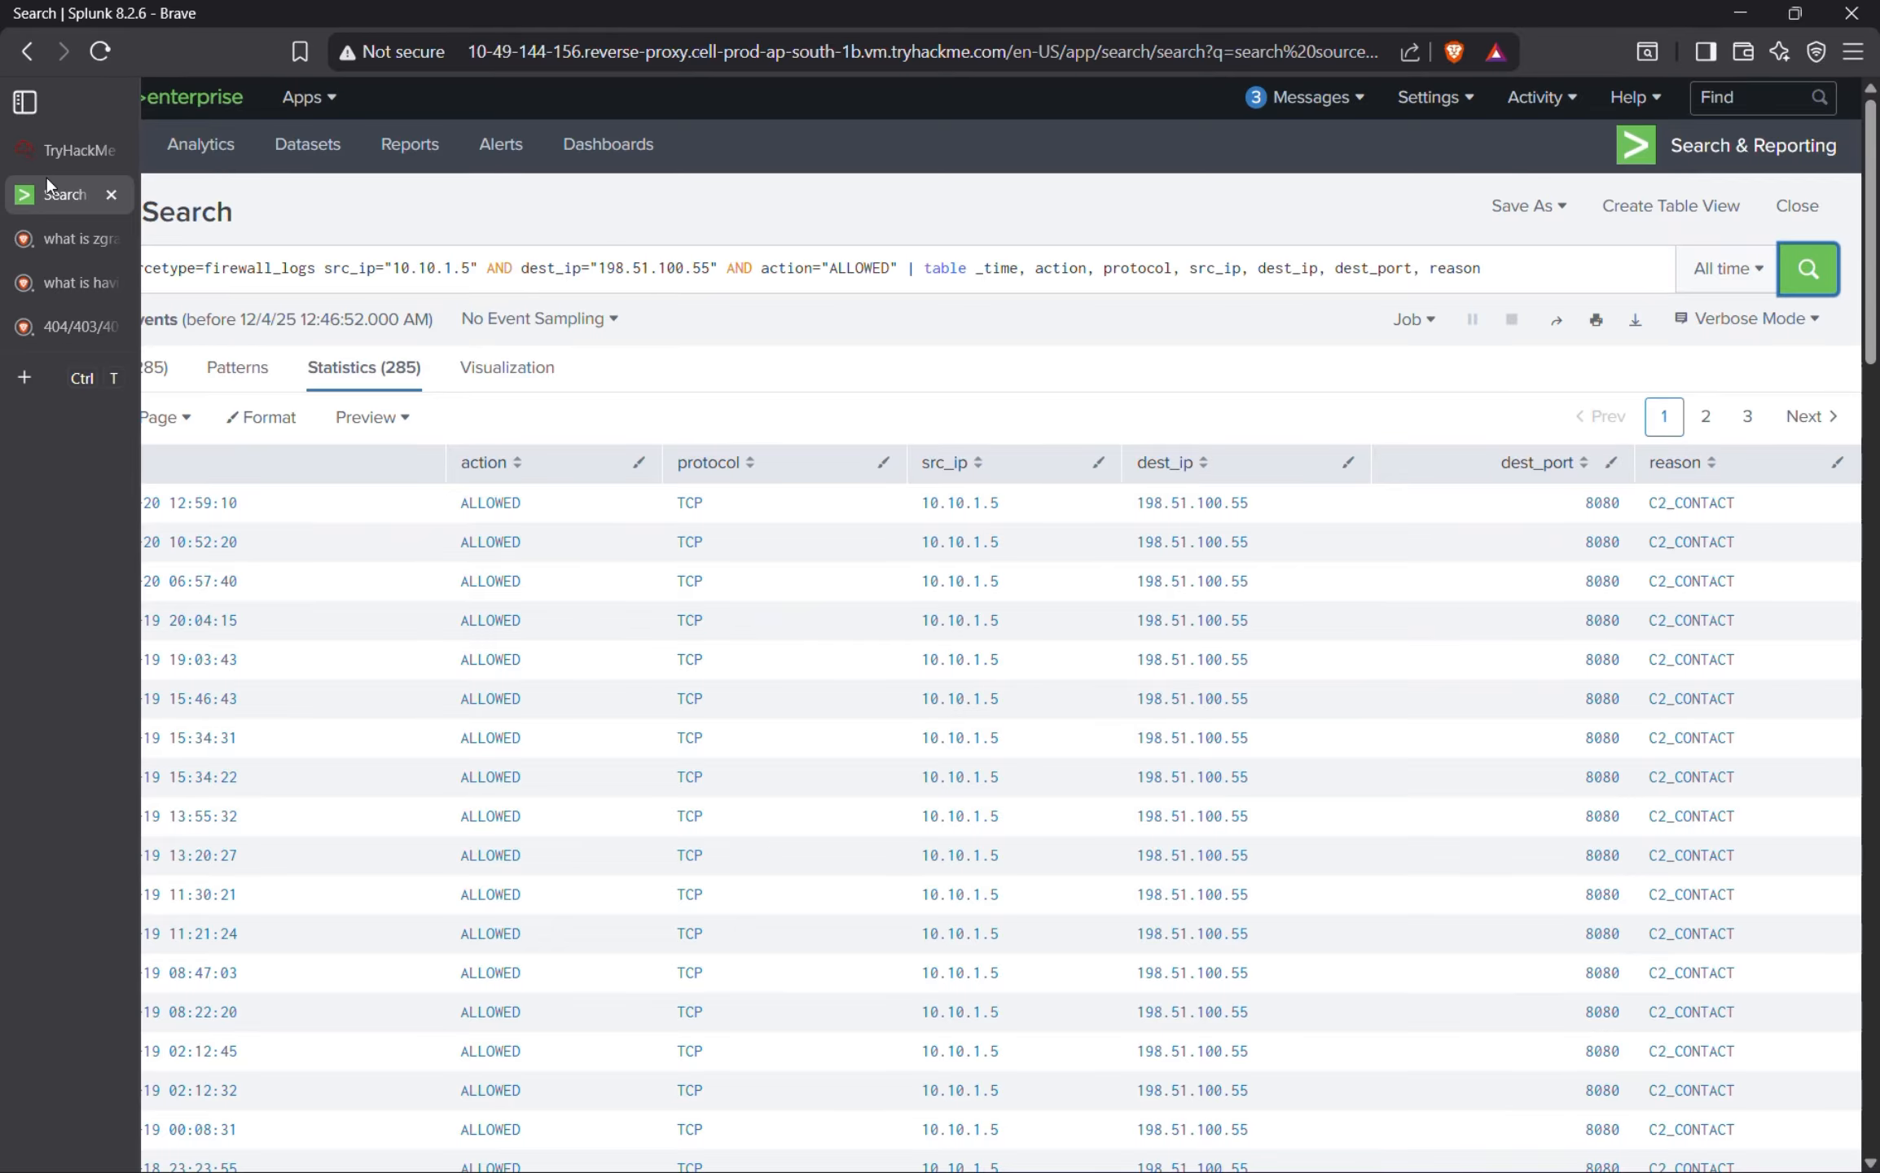
pyautogui.click(47, 160)
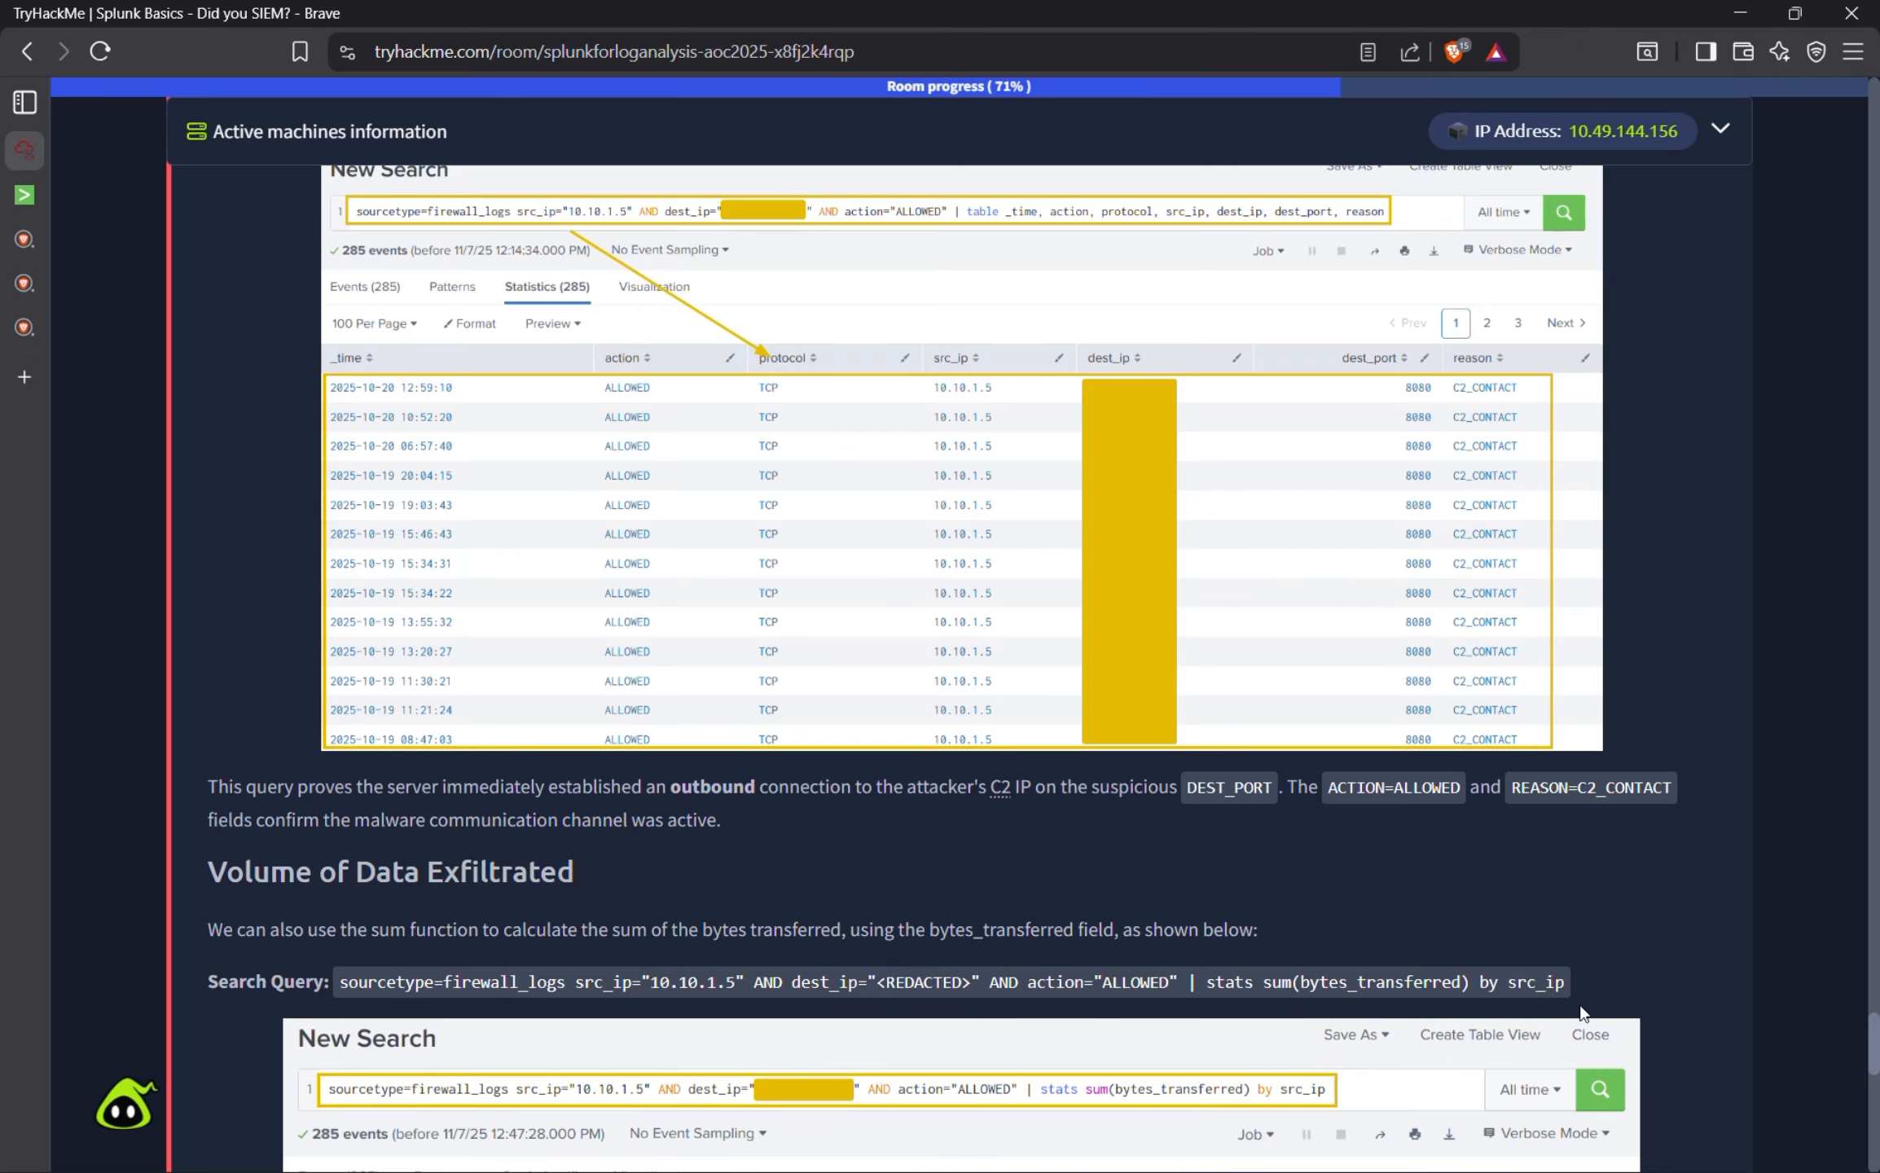
pyautogui.moveTo(1571, 985); pyautogui.dragTo(1203, 986)
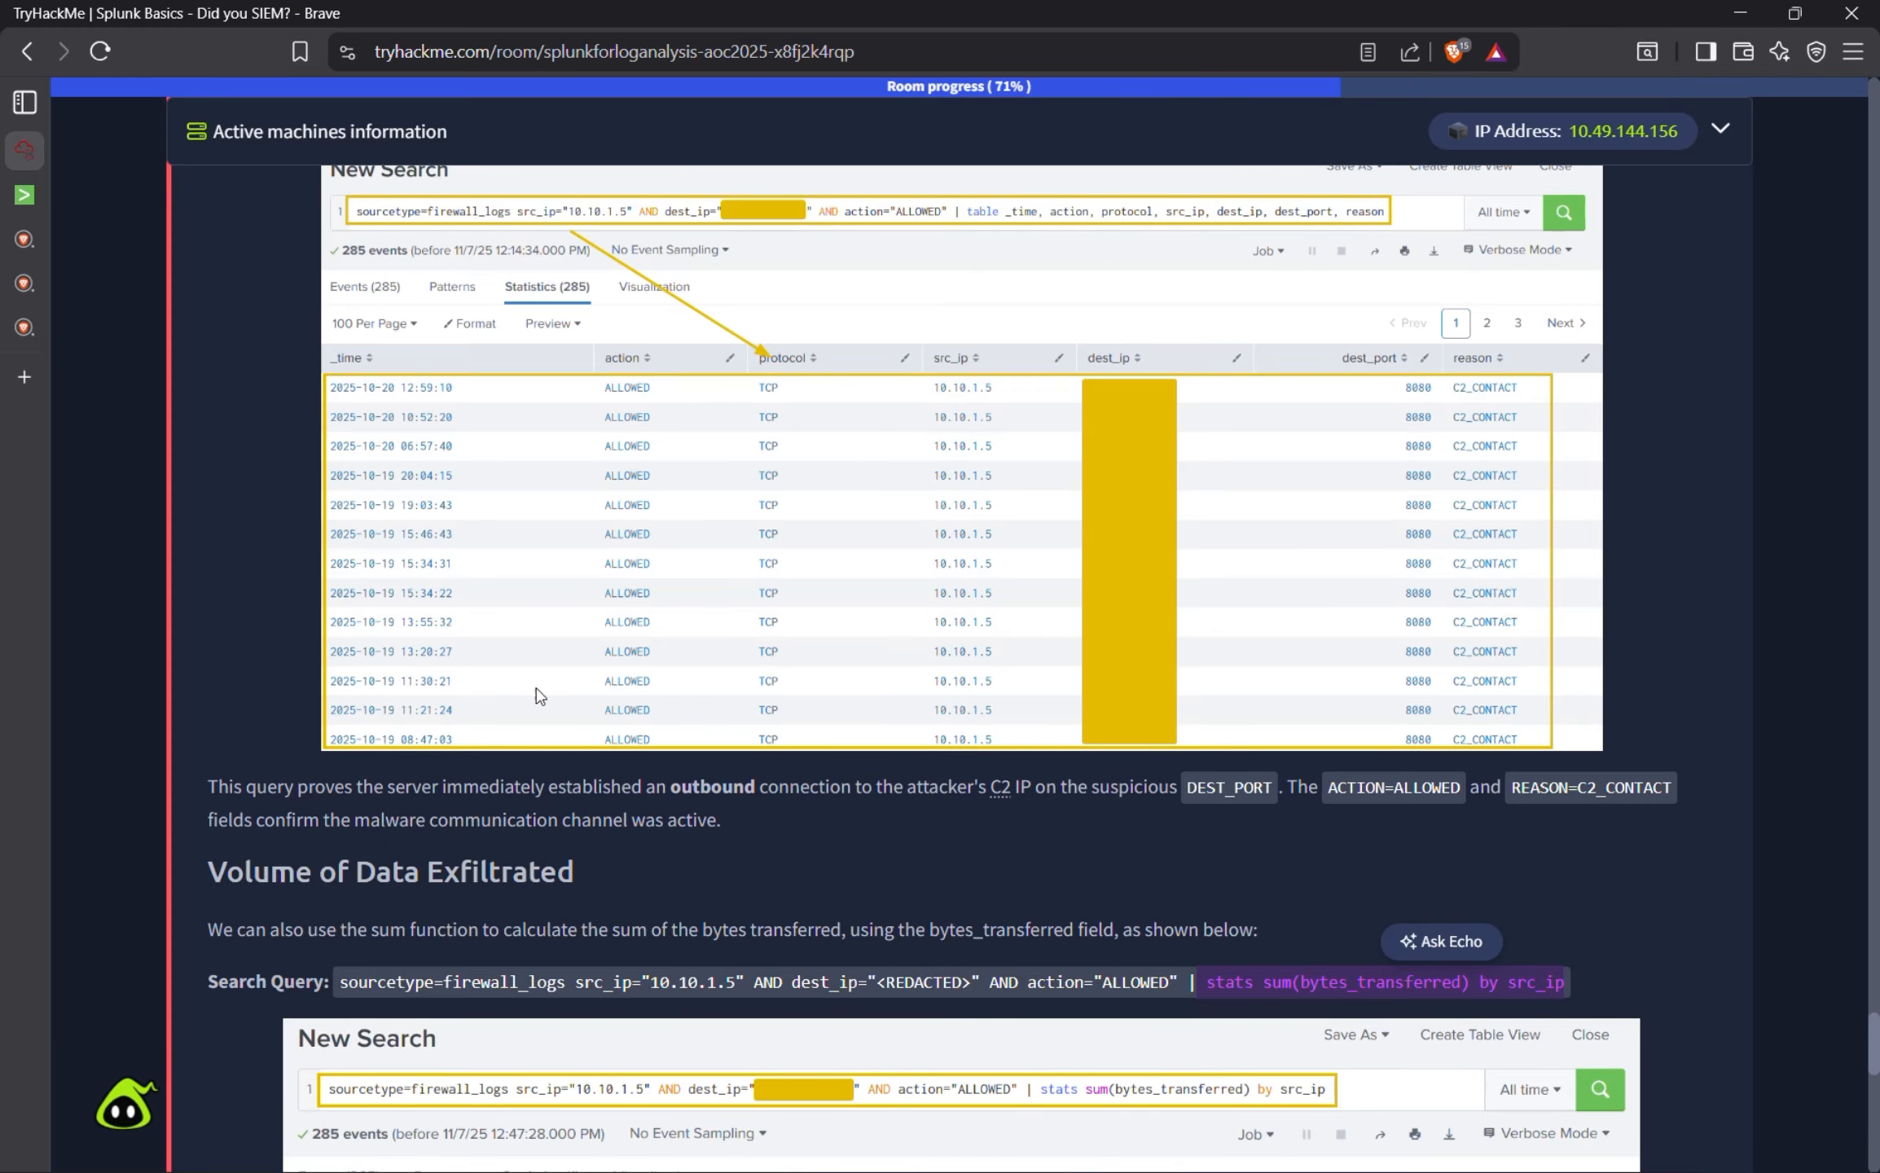
pyautogui.click(39, 202)
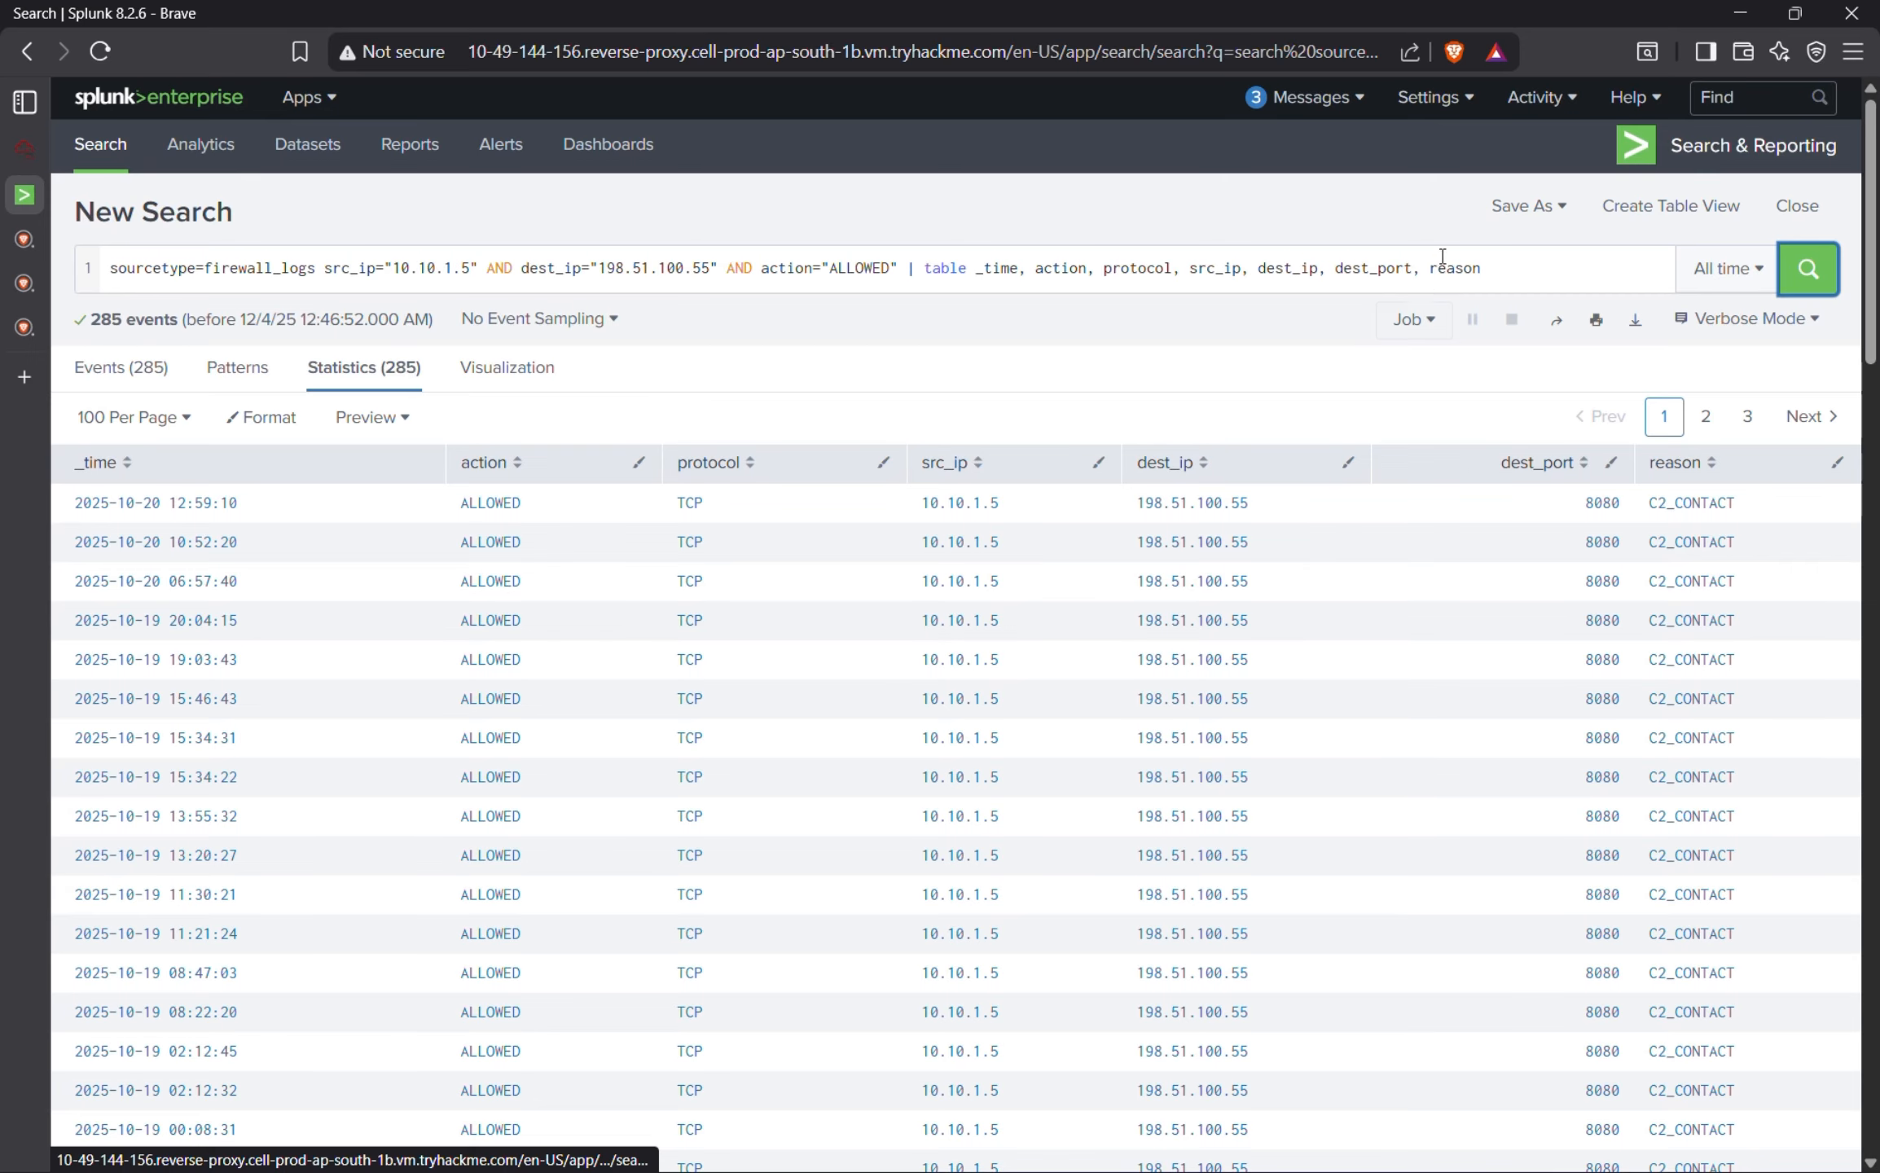
pyautogui.moveTo(1500, 262); pyautogui.dragTo(927, 268)
pyautogui.write('stats sum(bytes_transferred) by src_ip')
pyautogui.click(1800, 266)
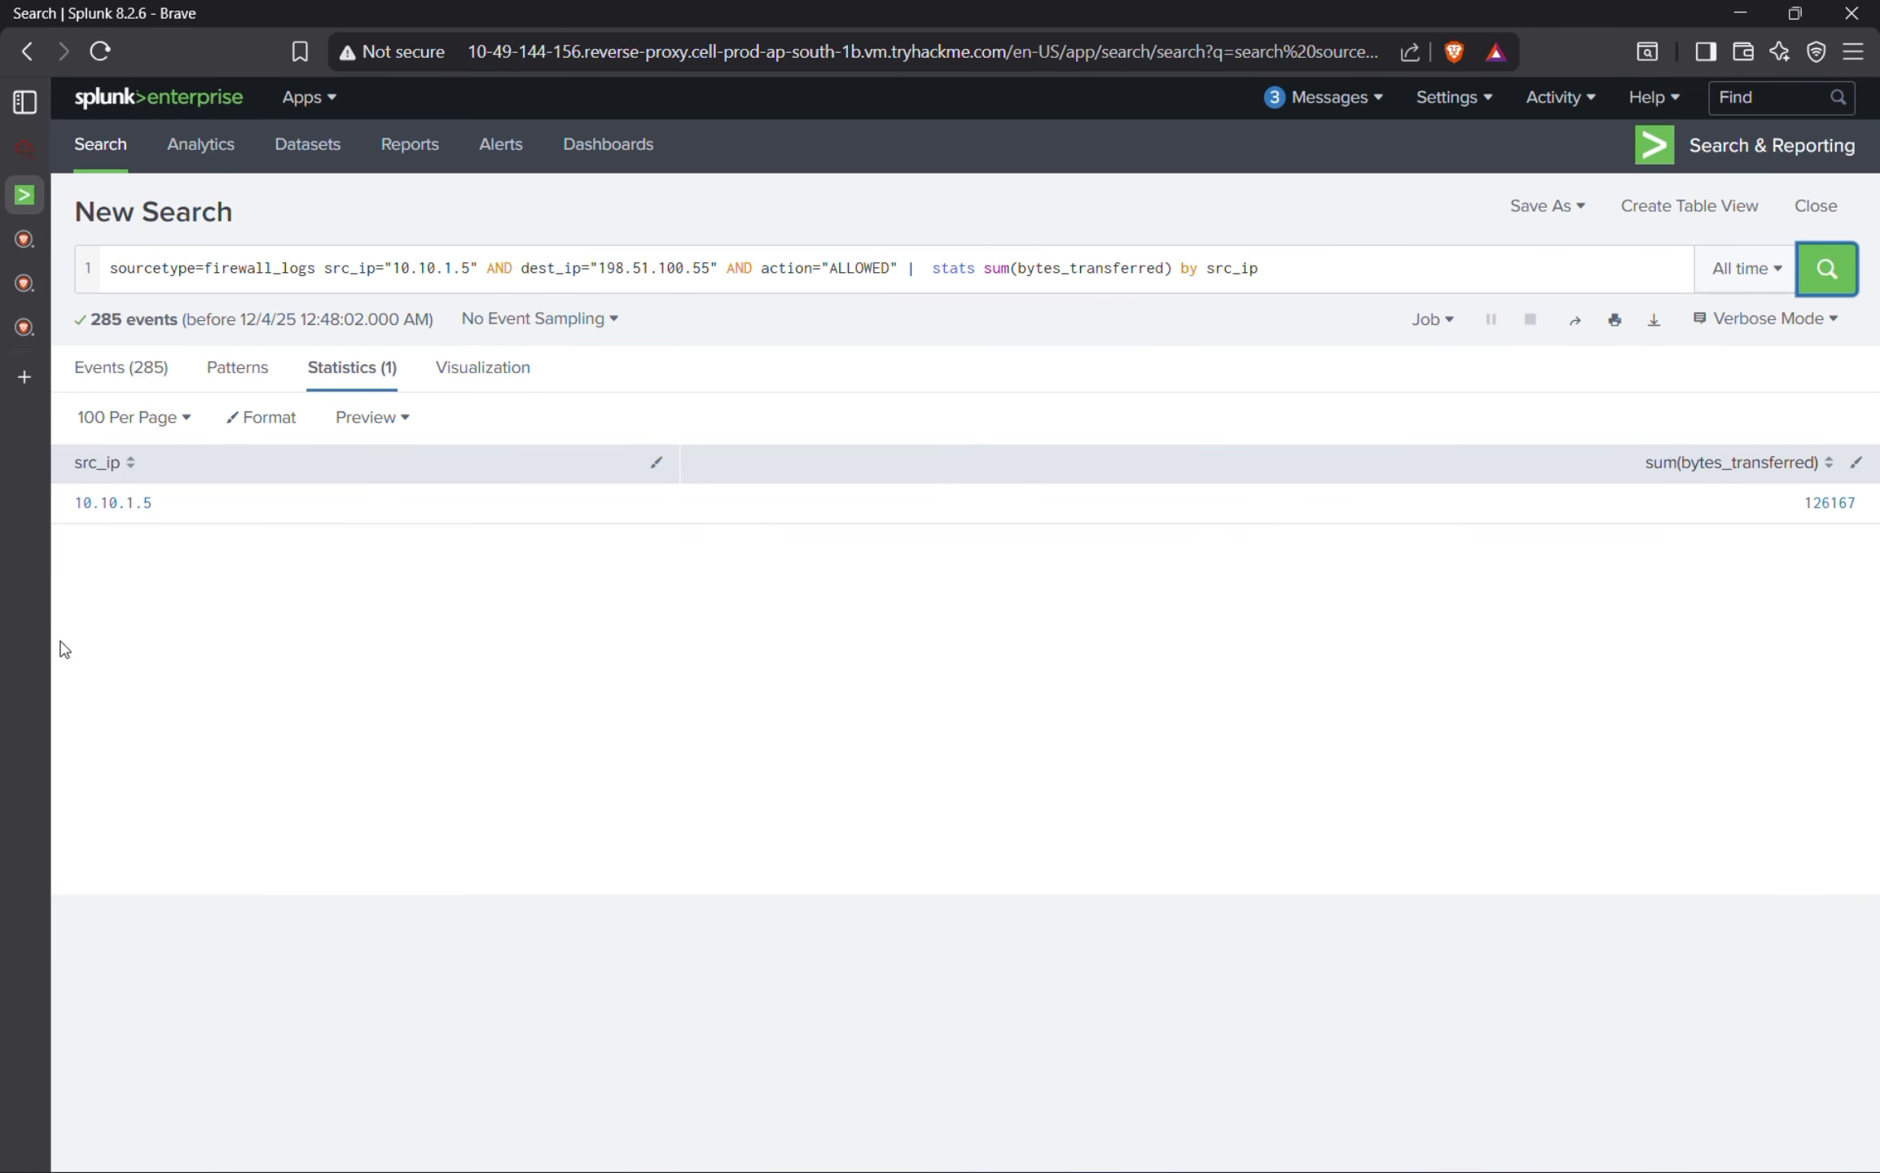
# Return to the TryHackMe questions and submit 126167 as the number of bytes transferred to the C2 server IP.
pyautogui.click(25, 150)
pyautogui.scroll(-2, 616, 852)
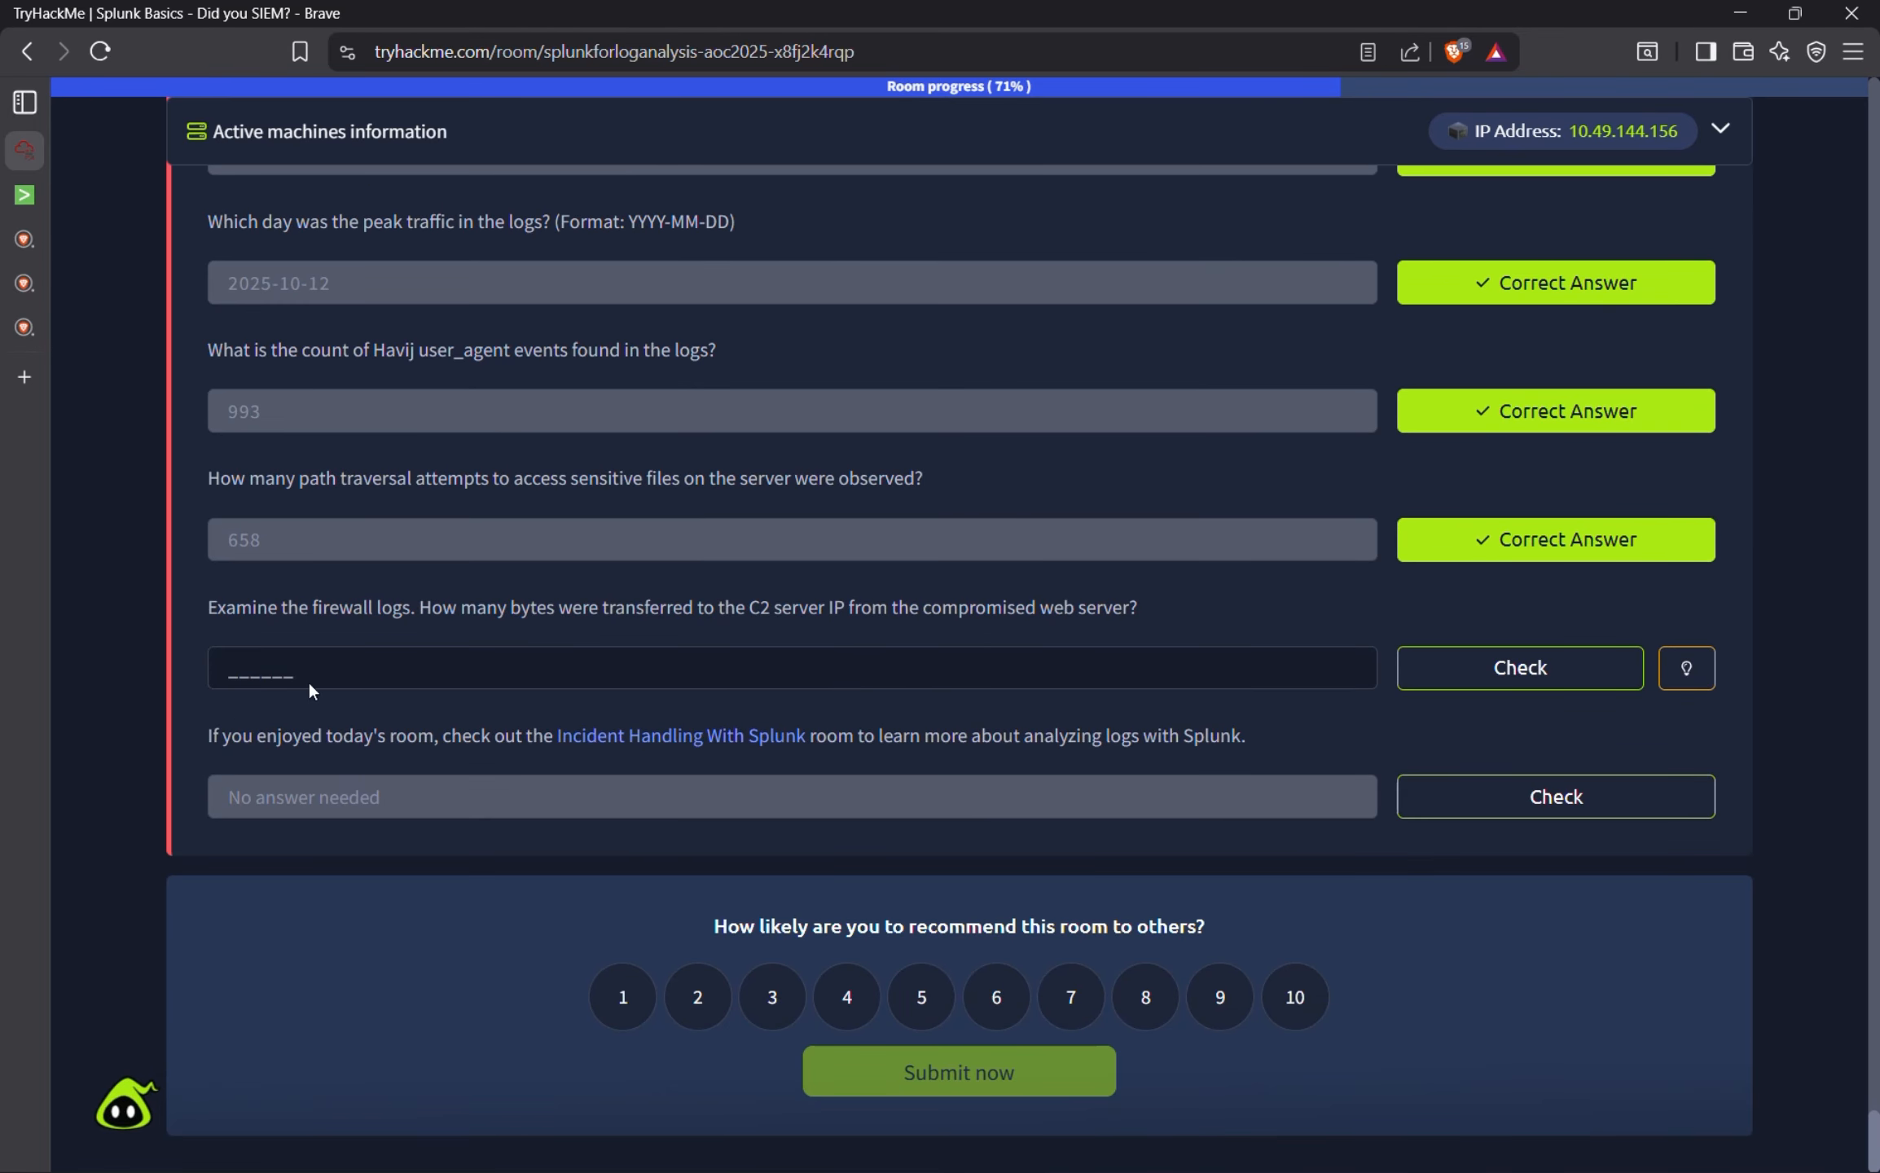
pyautogui.click(237, 665)
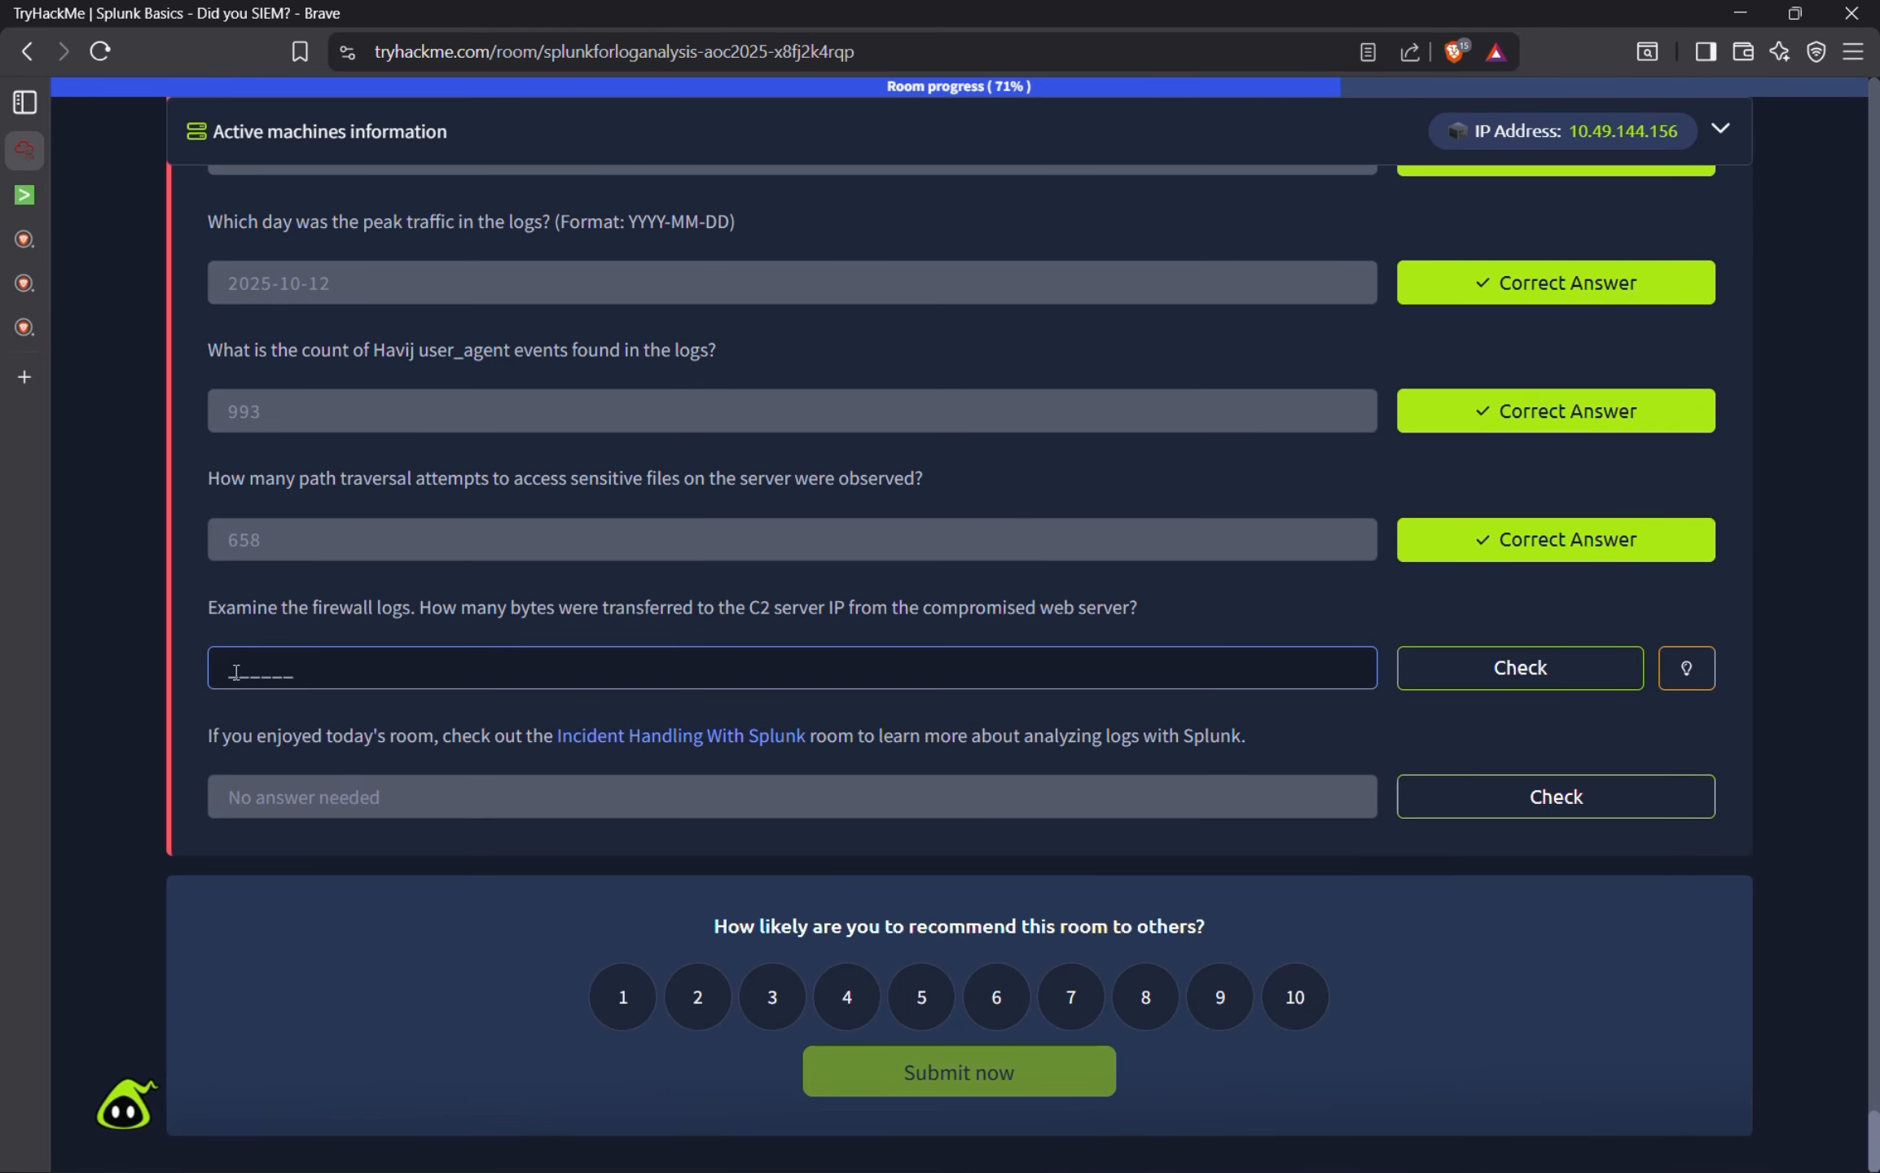
pyautogui.write('126167')
pyautogui.click(1522, 669)
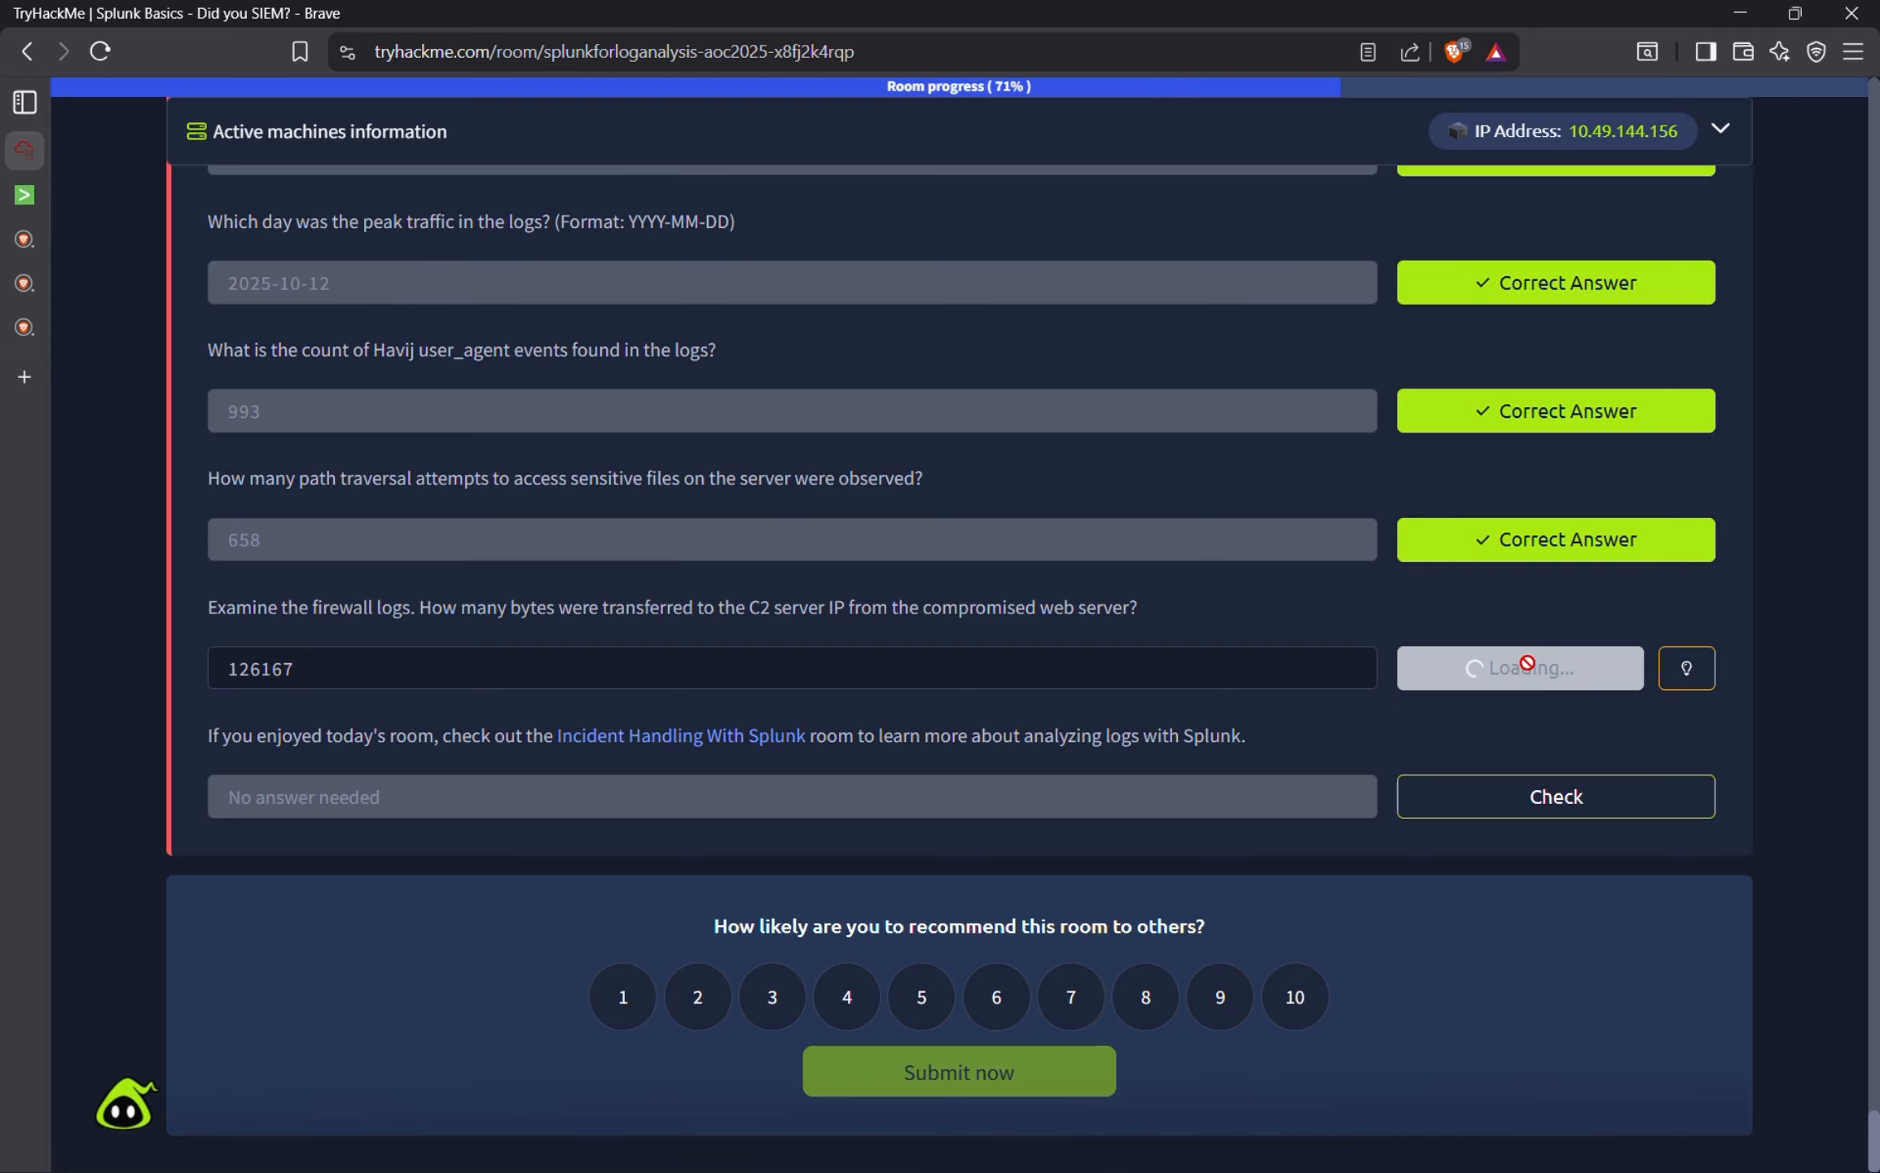
# Open a new browser tab for a web search.
pyautogui.scroll(15, 1507, 714)
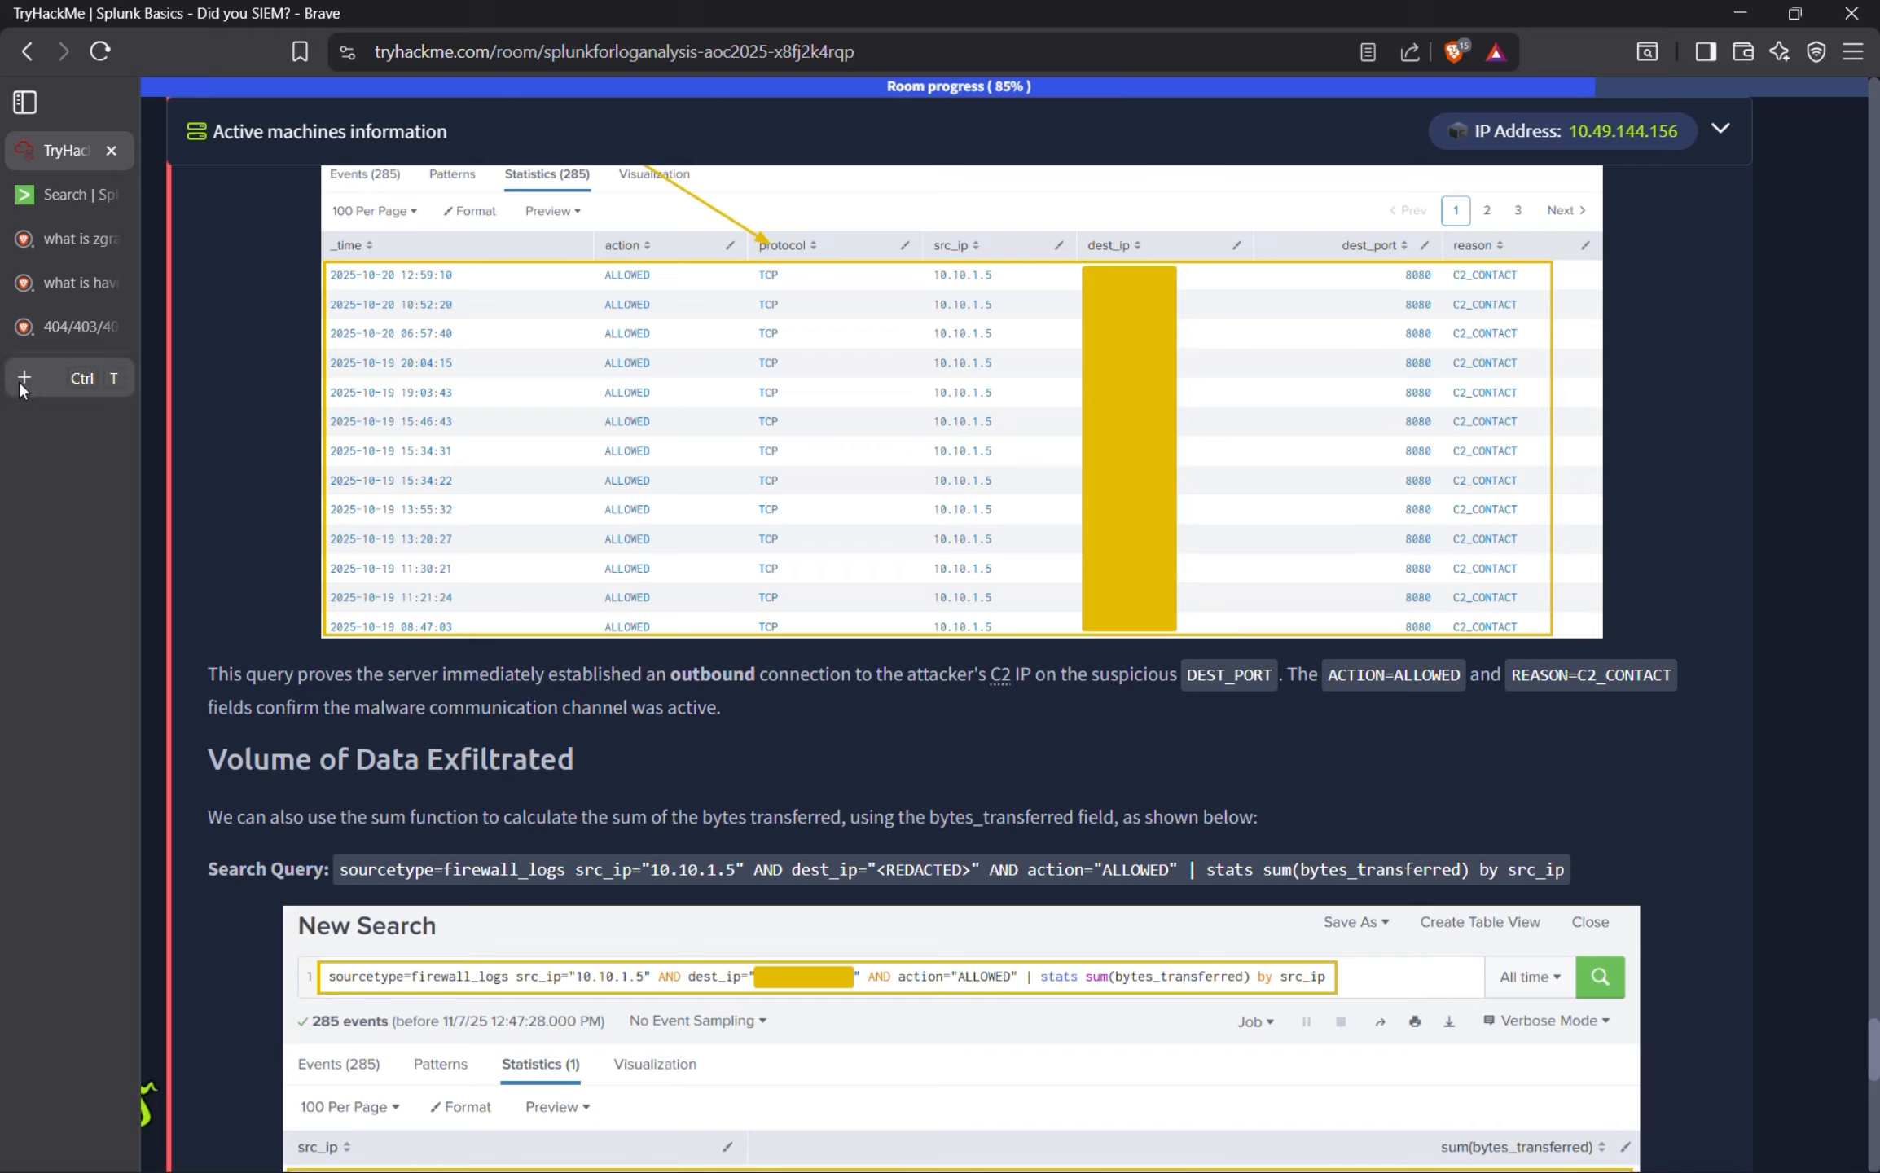
pyautogui.click(76, 373)
pyautogui.write('126167')
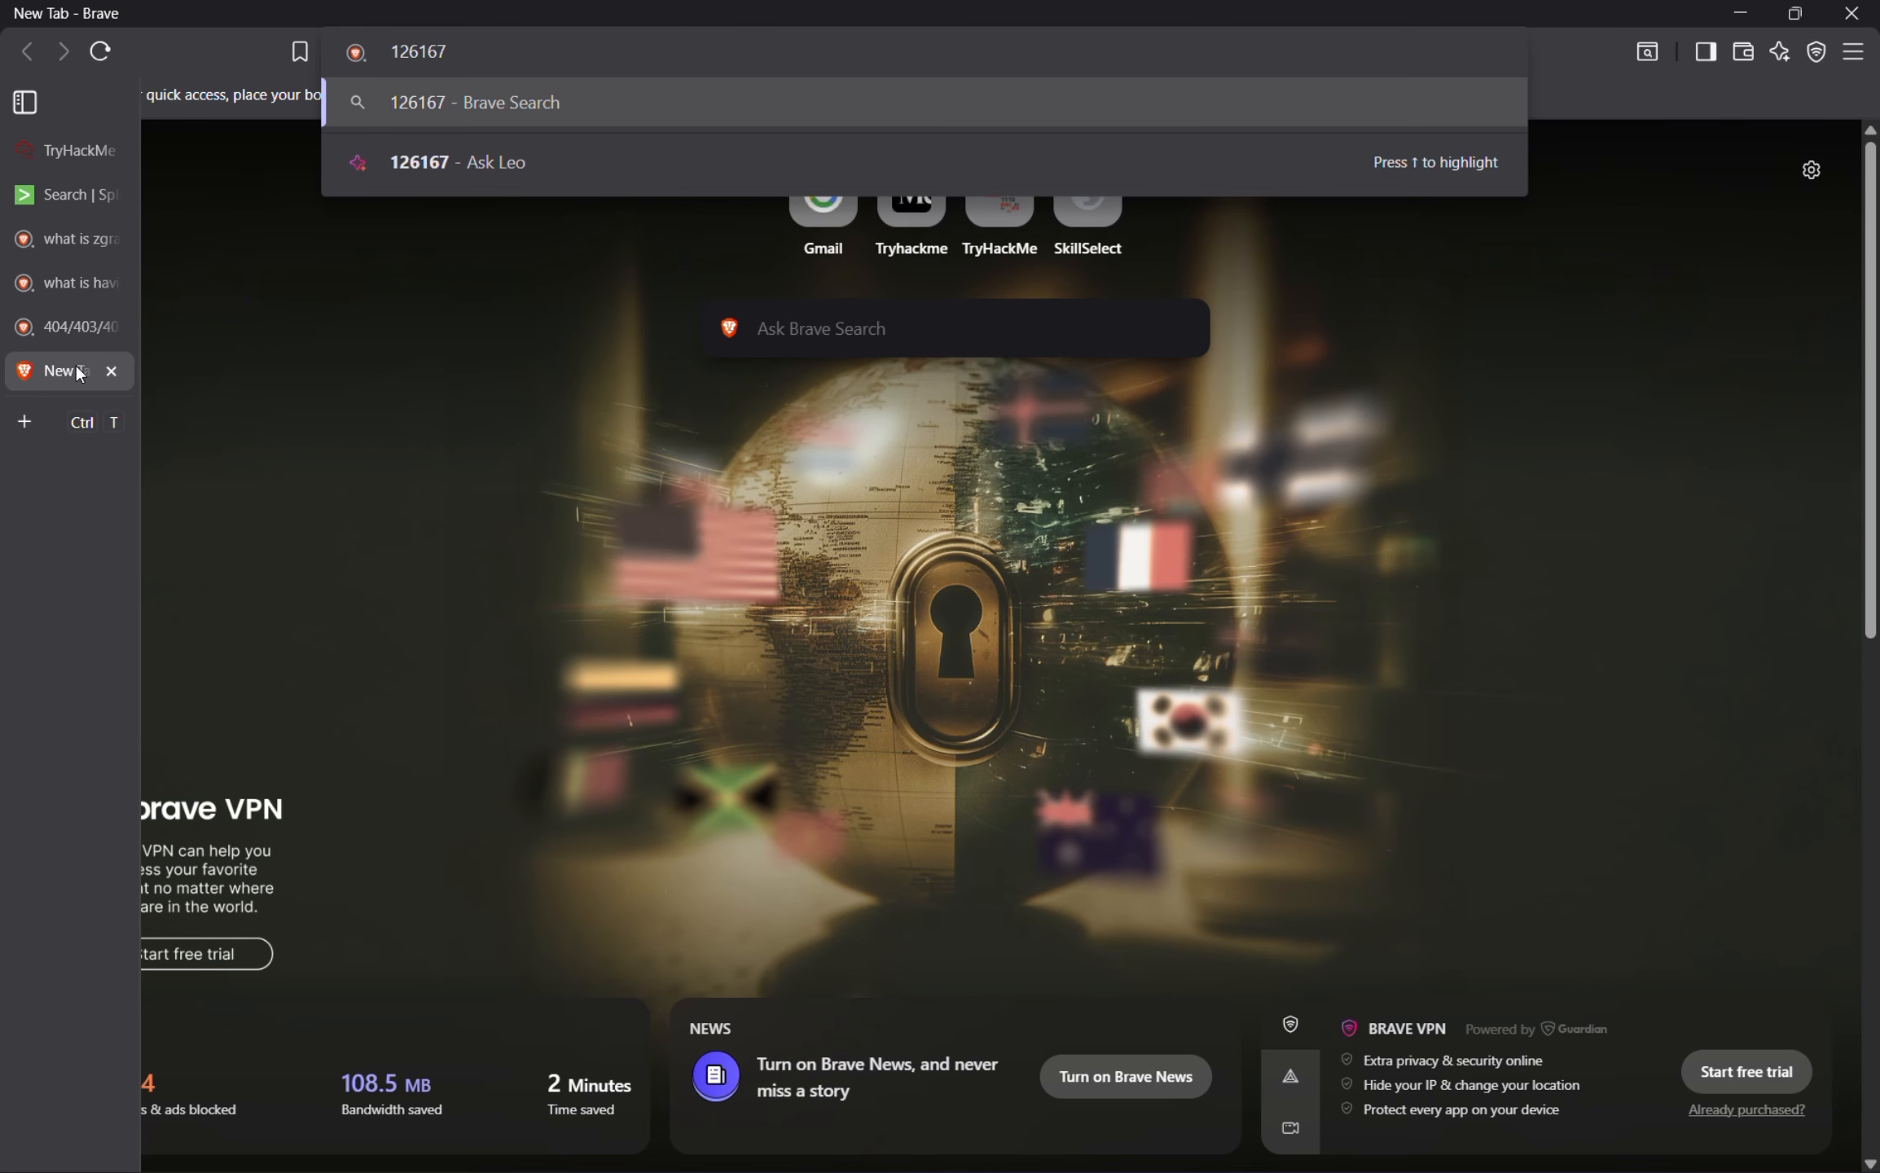
pyautogui.press('BackSpace')
pyautogui.press('BackSpace')
pyautogui.press('BackSpace')
pyautogui.press('BackSpace')
pyautogui.press('BackSpace')
pyautogui.press('BackSpace')
# Search the web for "src ip".
pyautogui.write('sr')
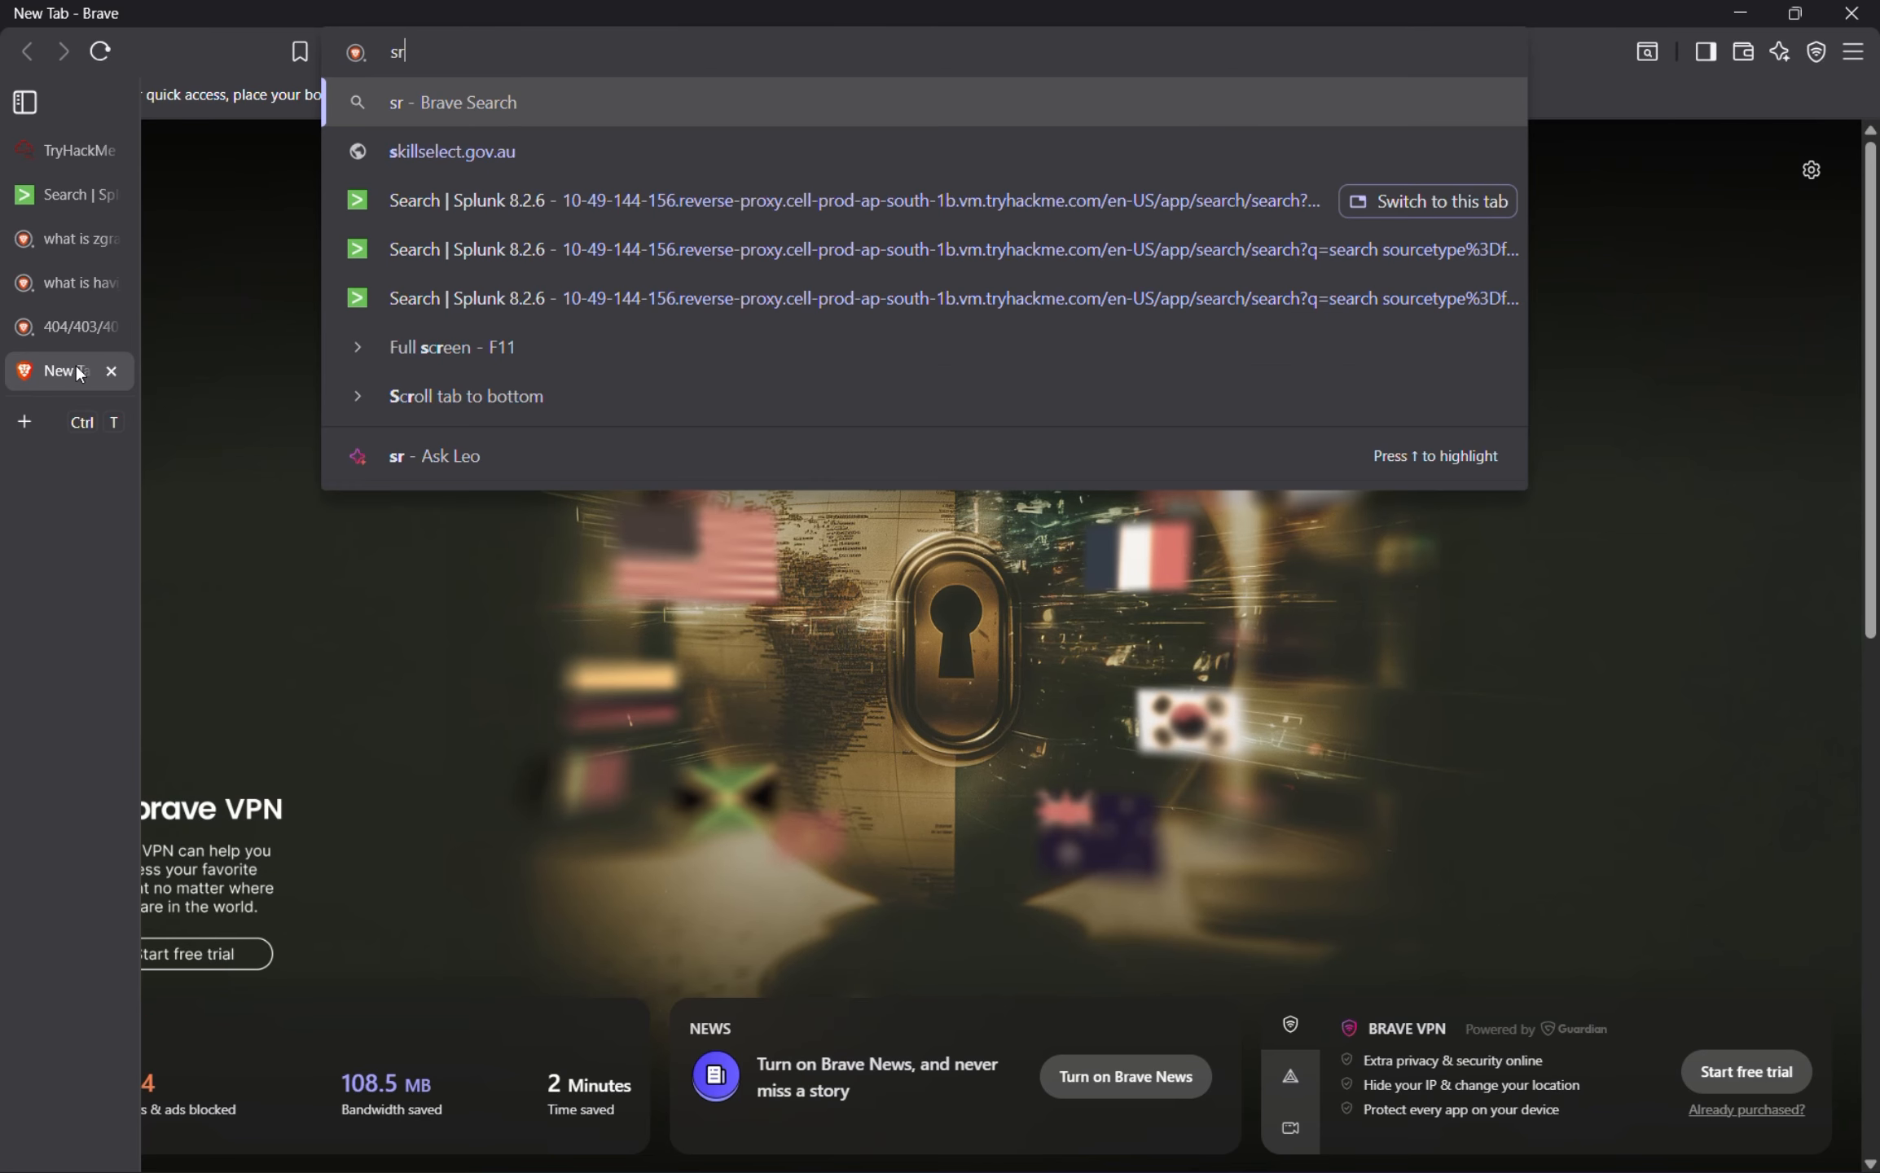
pyautogui.write('icp')
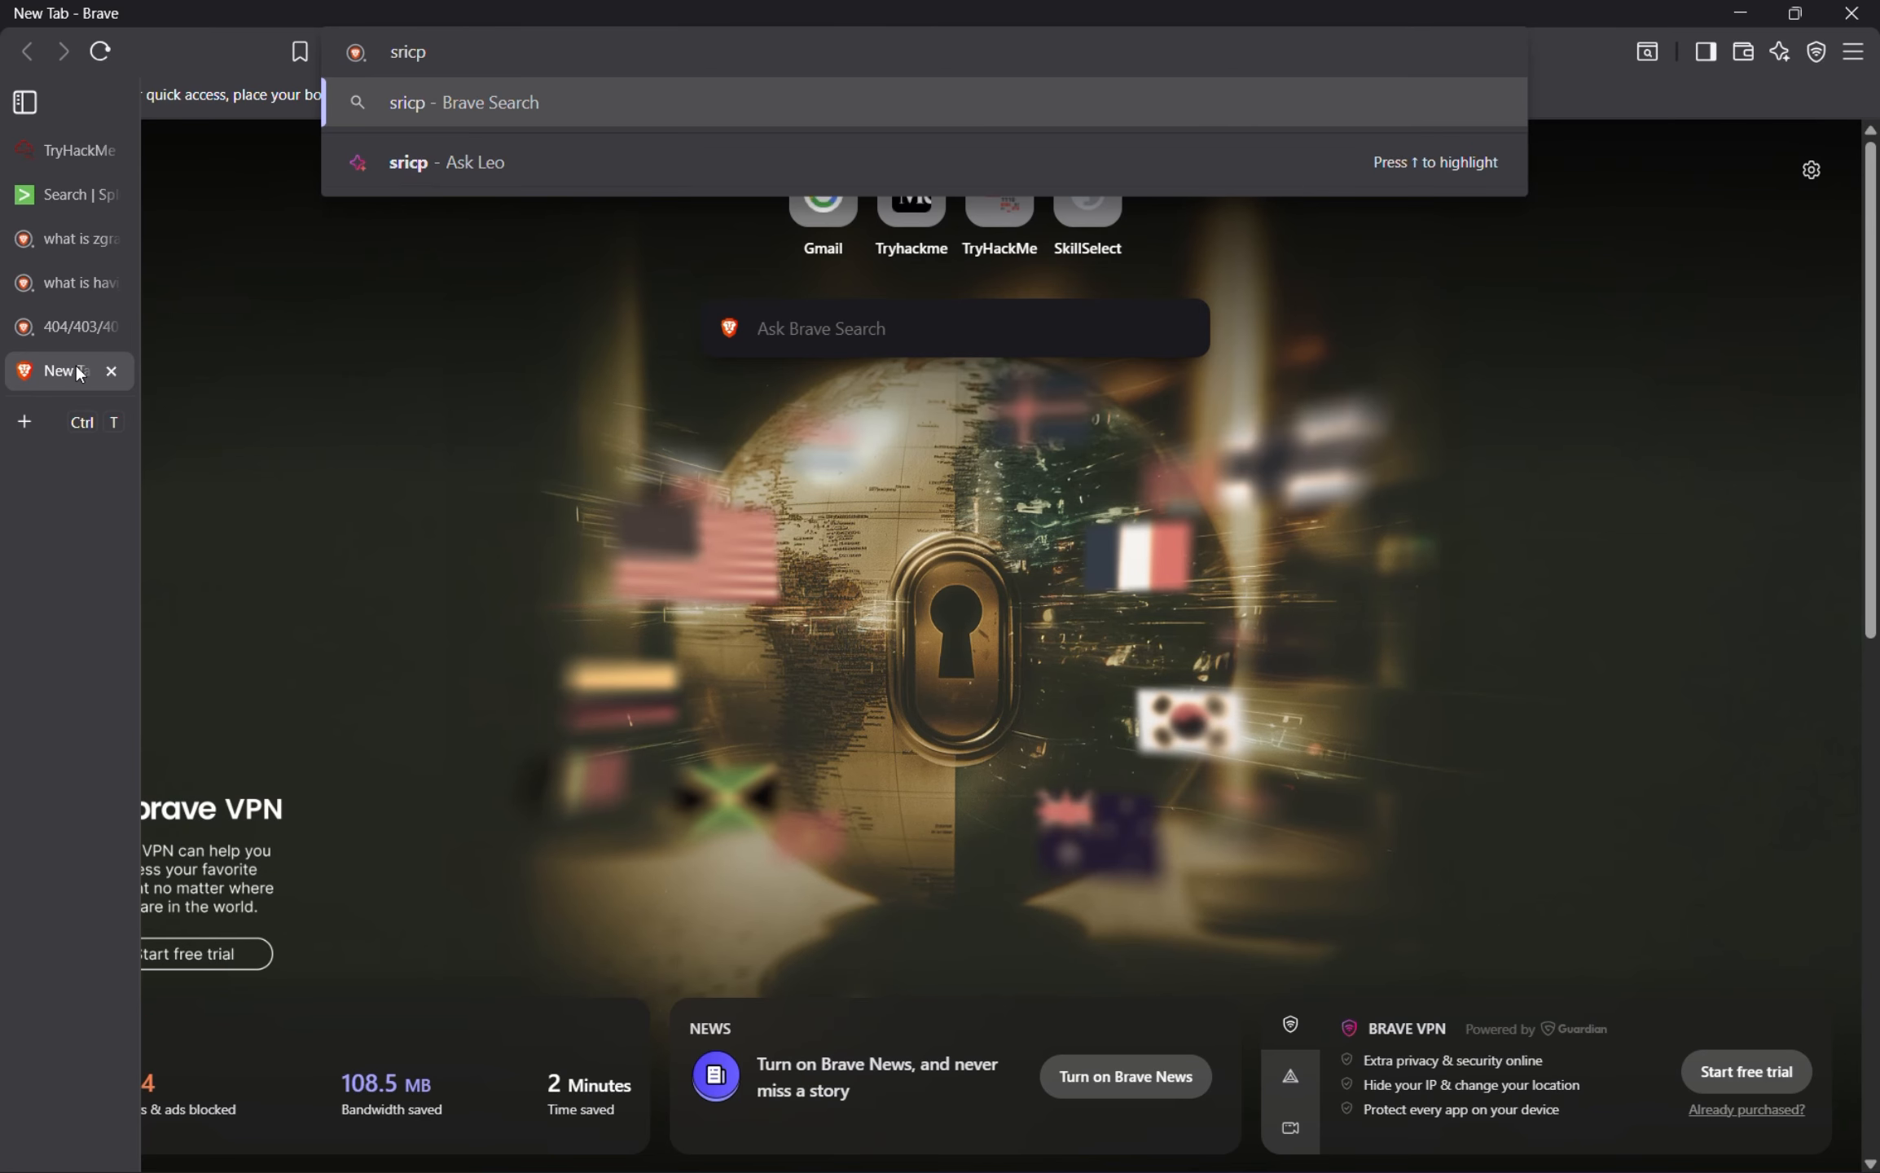
pyautogui.click(31, 154)
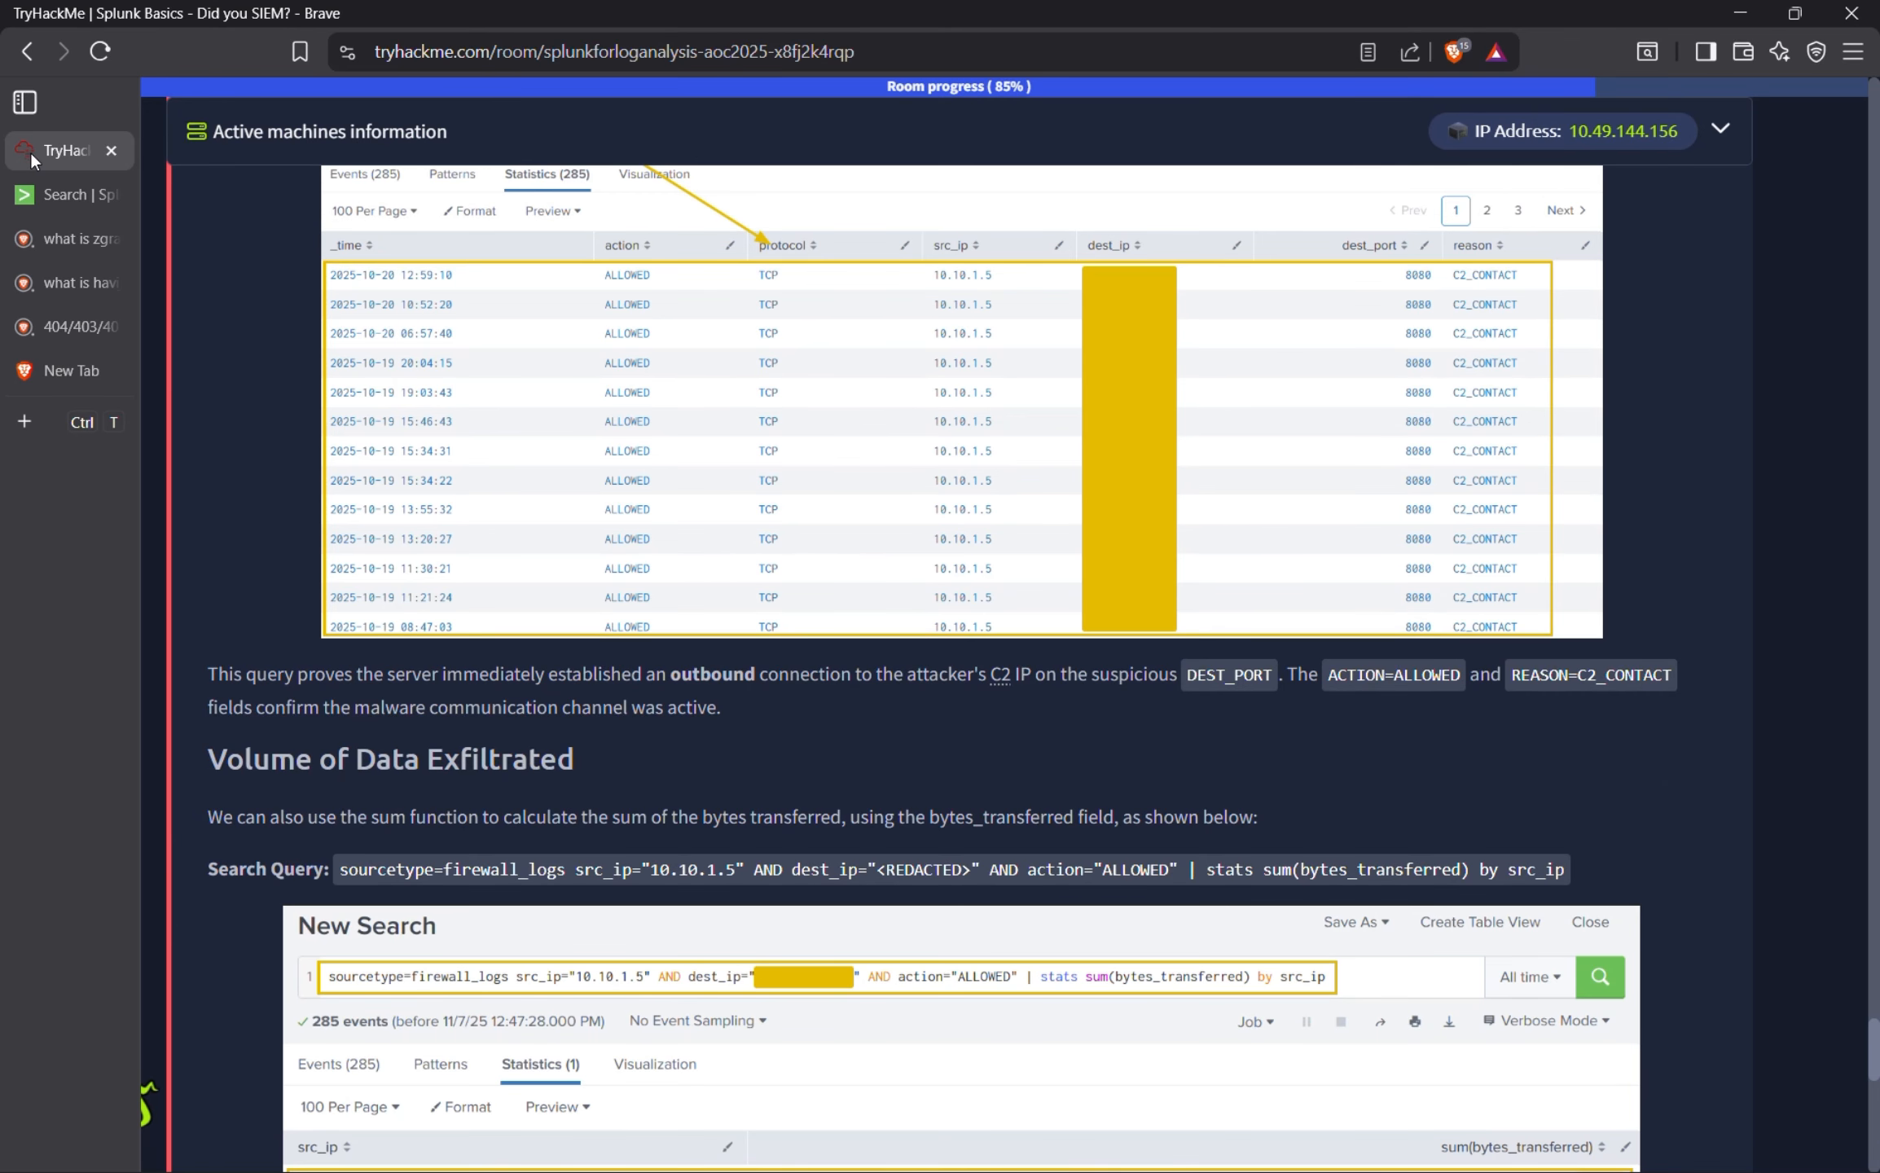
pyautogui.click(50, 373)
pyautogui.press('BackSpace')
pyautogui.press('BackSpace')
pyautogui.press('BackSpace')
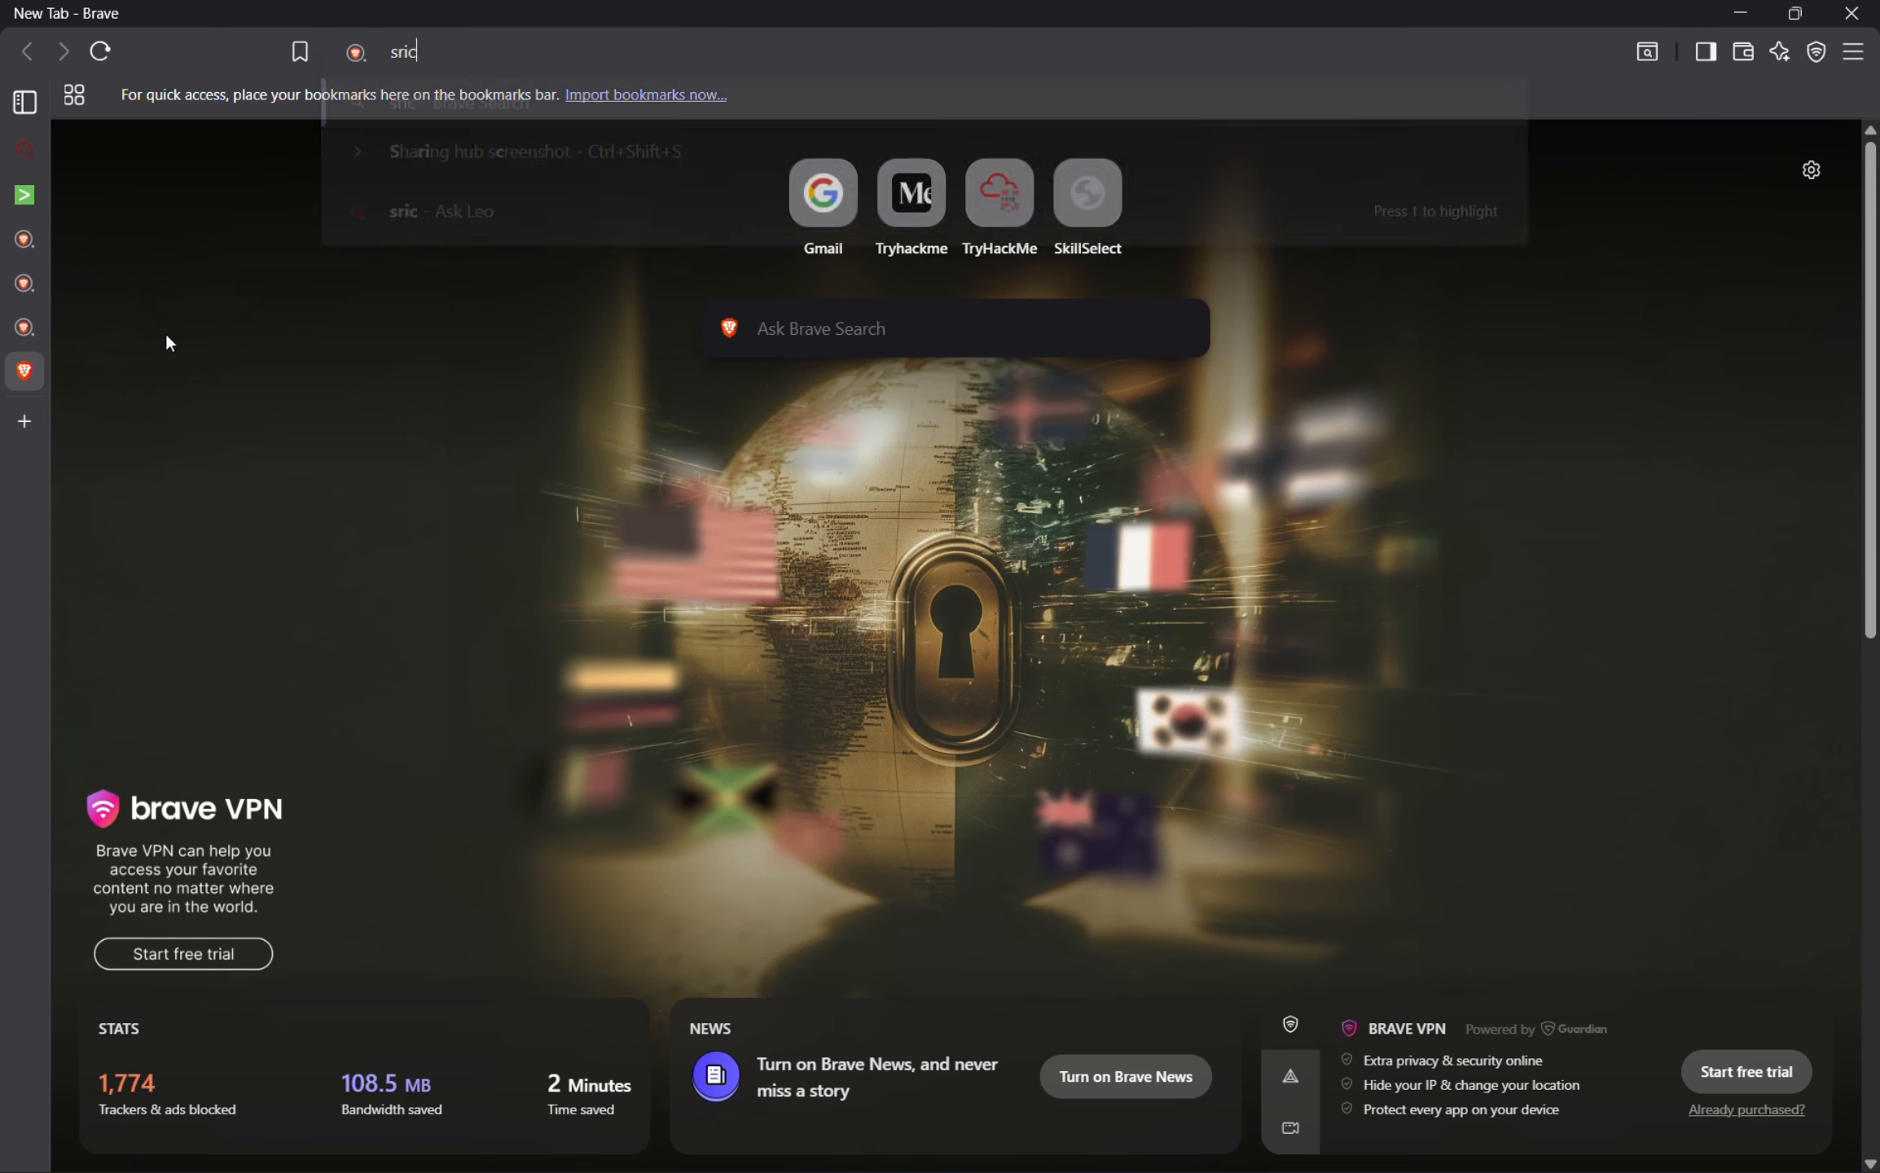
pyautogui.write('c ip')
pyautogui.press('Return')
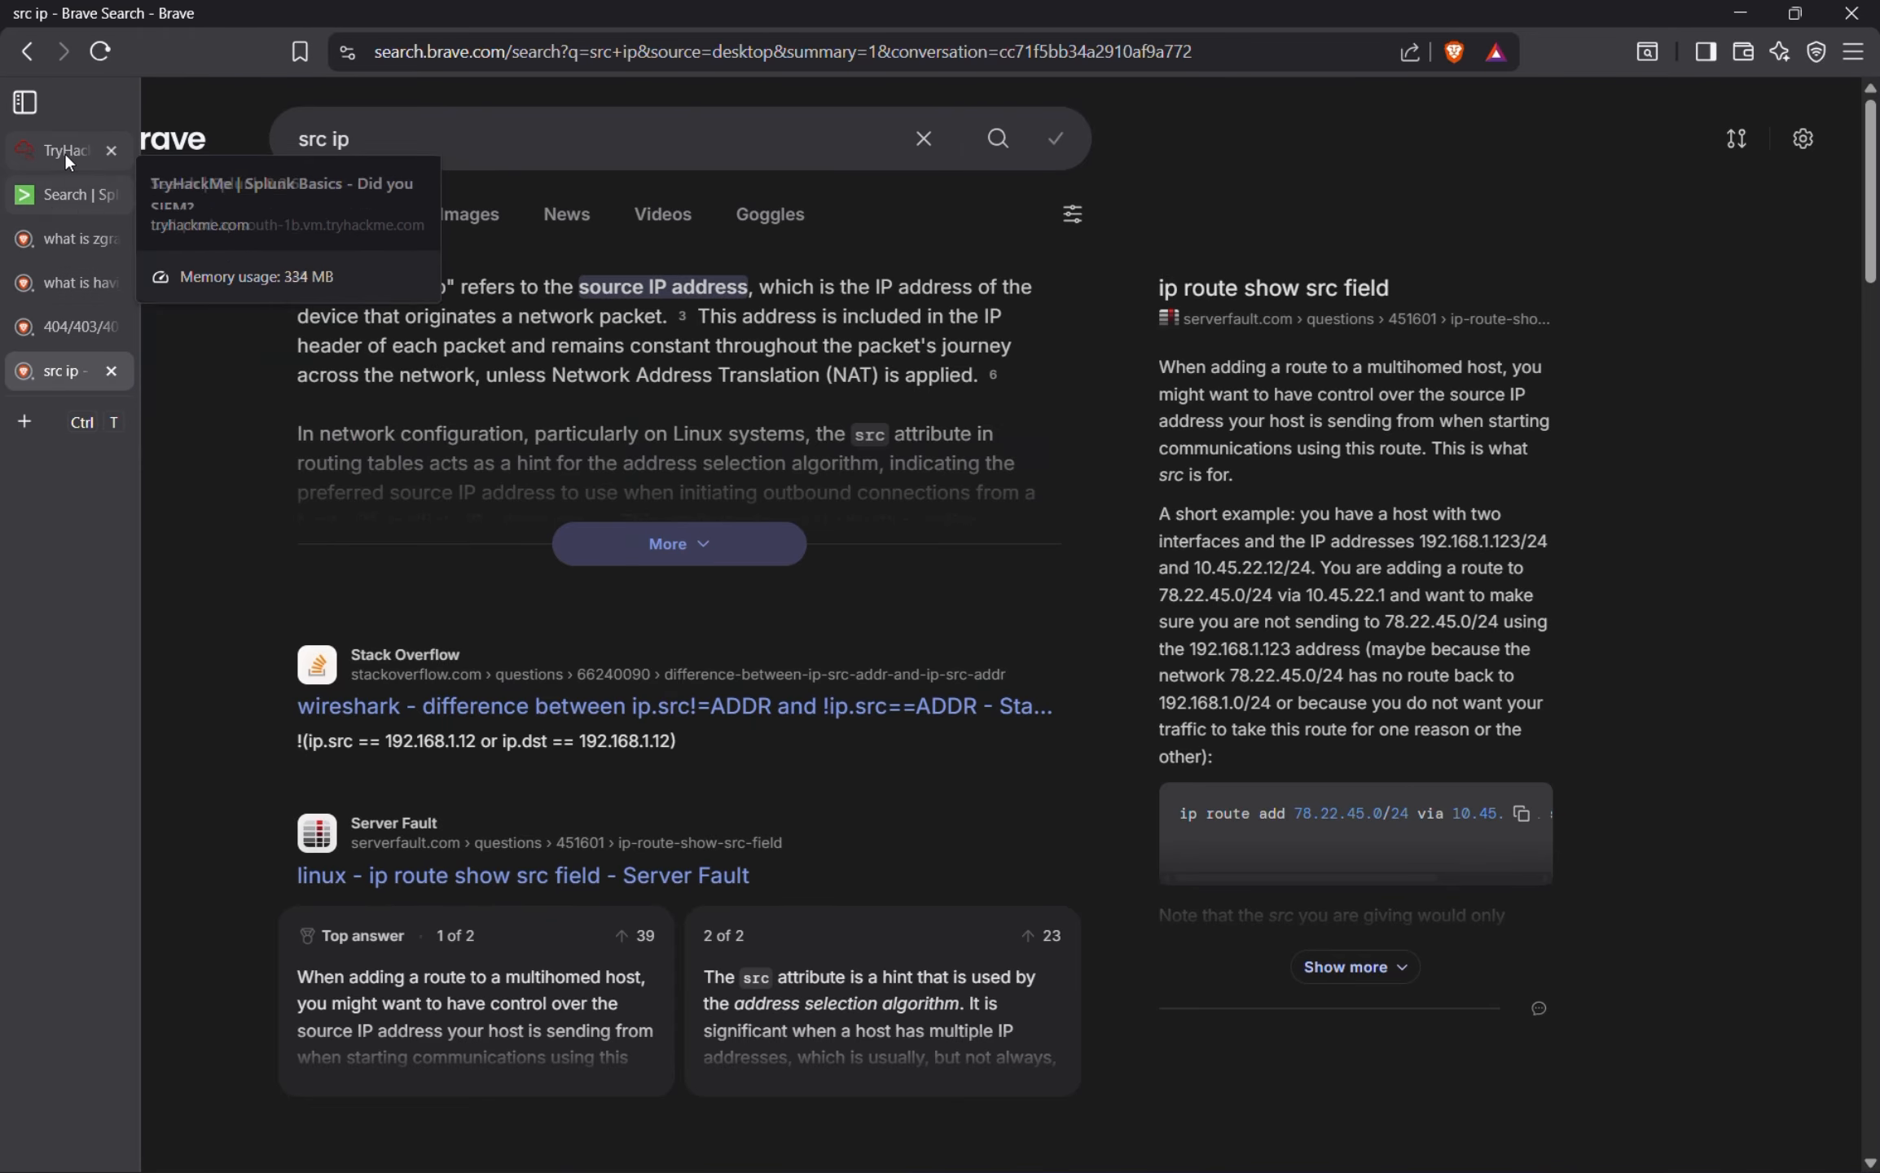
# Return to the TryHackMe page and read the Conclusion section's attack stages, from identity found through C2 confirmation.
pyautogui.click(65, 152)
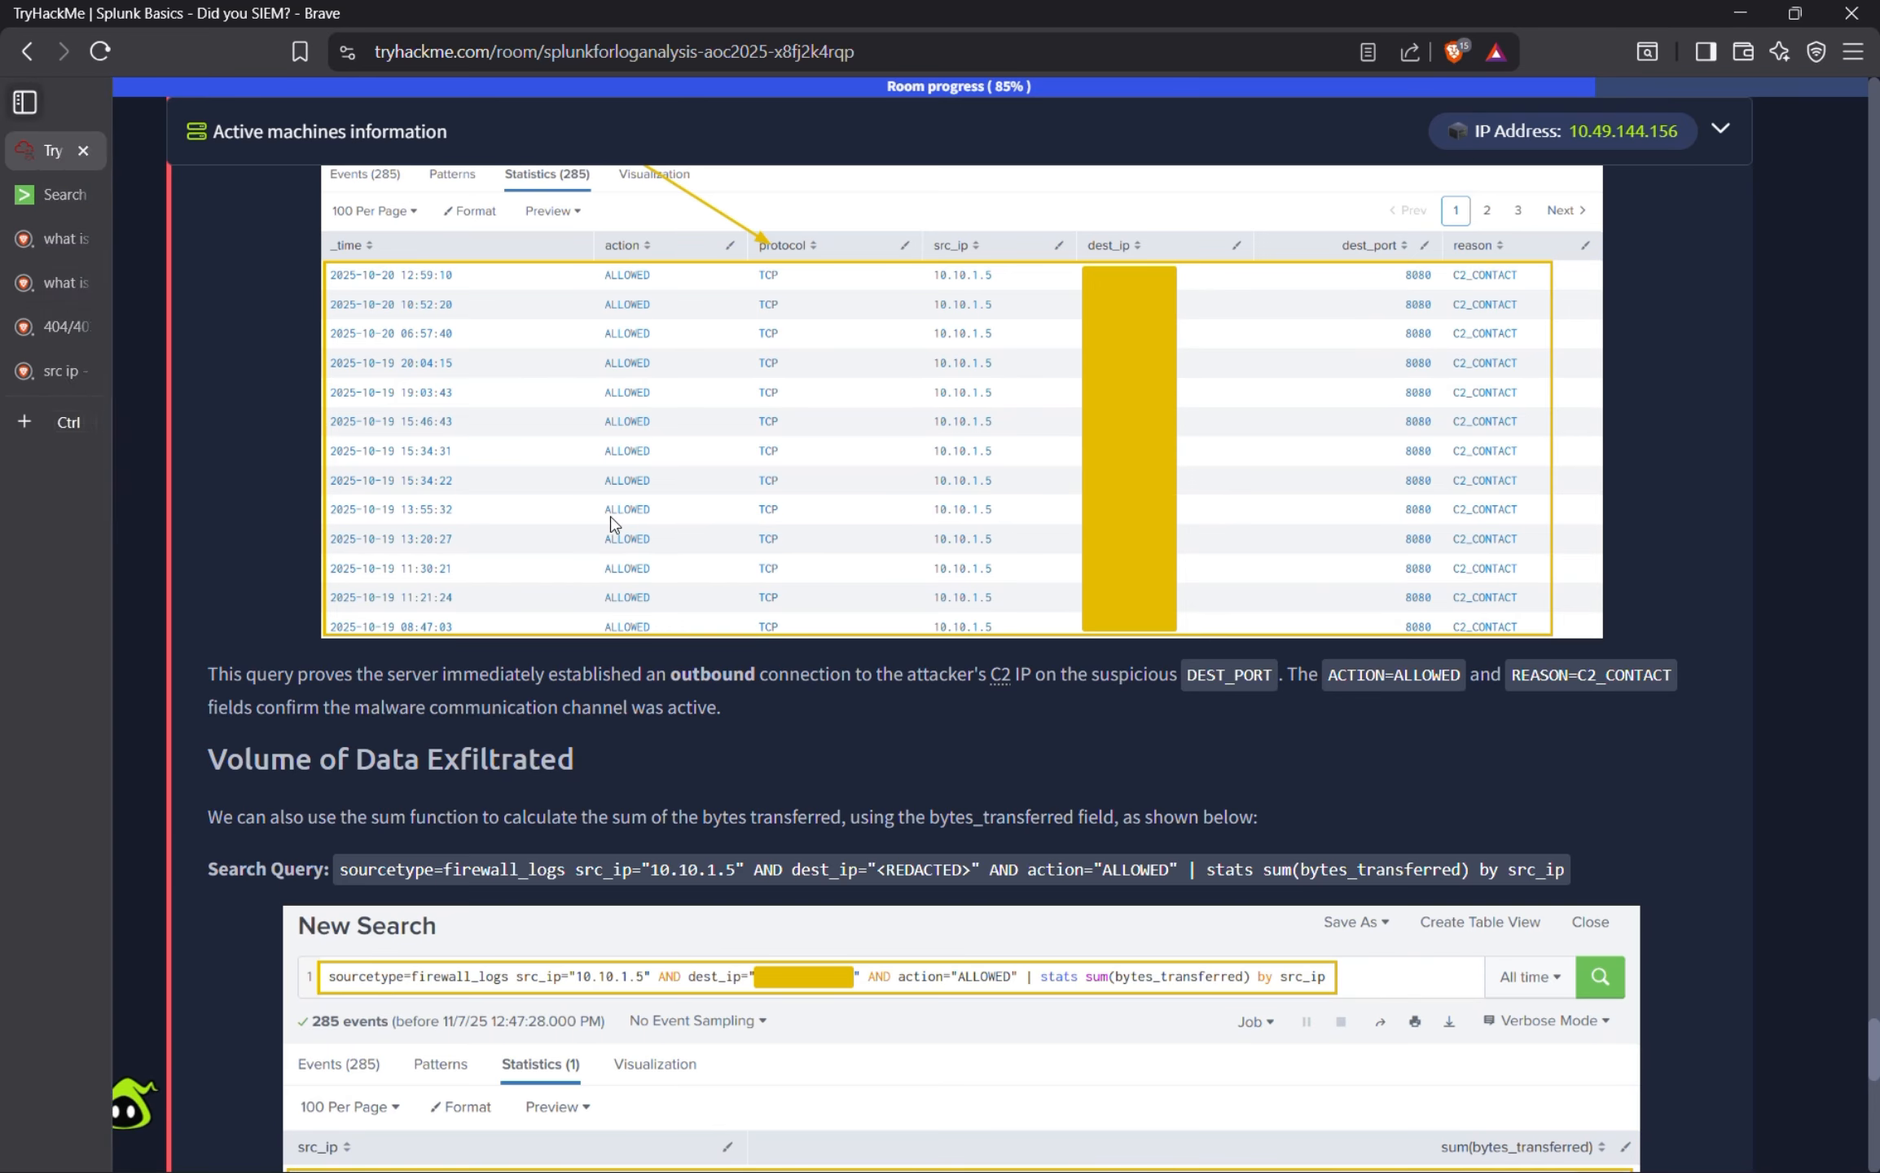
pyautogui.scroll(-10, 197, 823)
pyautogui.scroll(3, 565, 811)
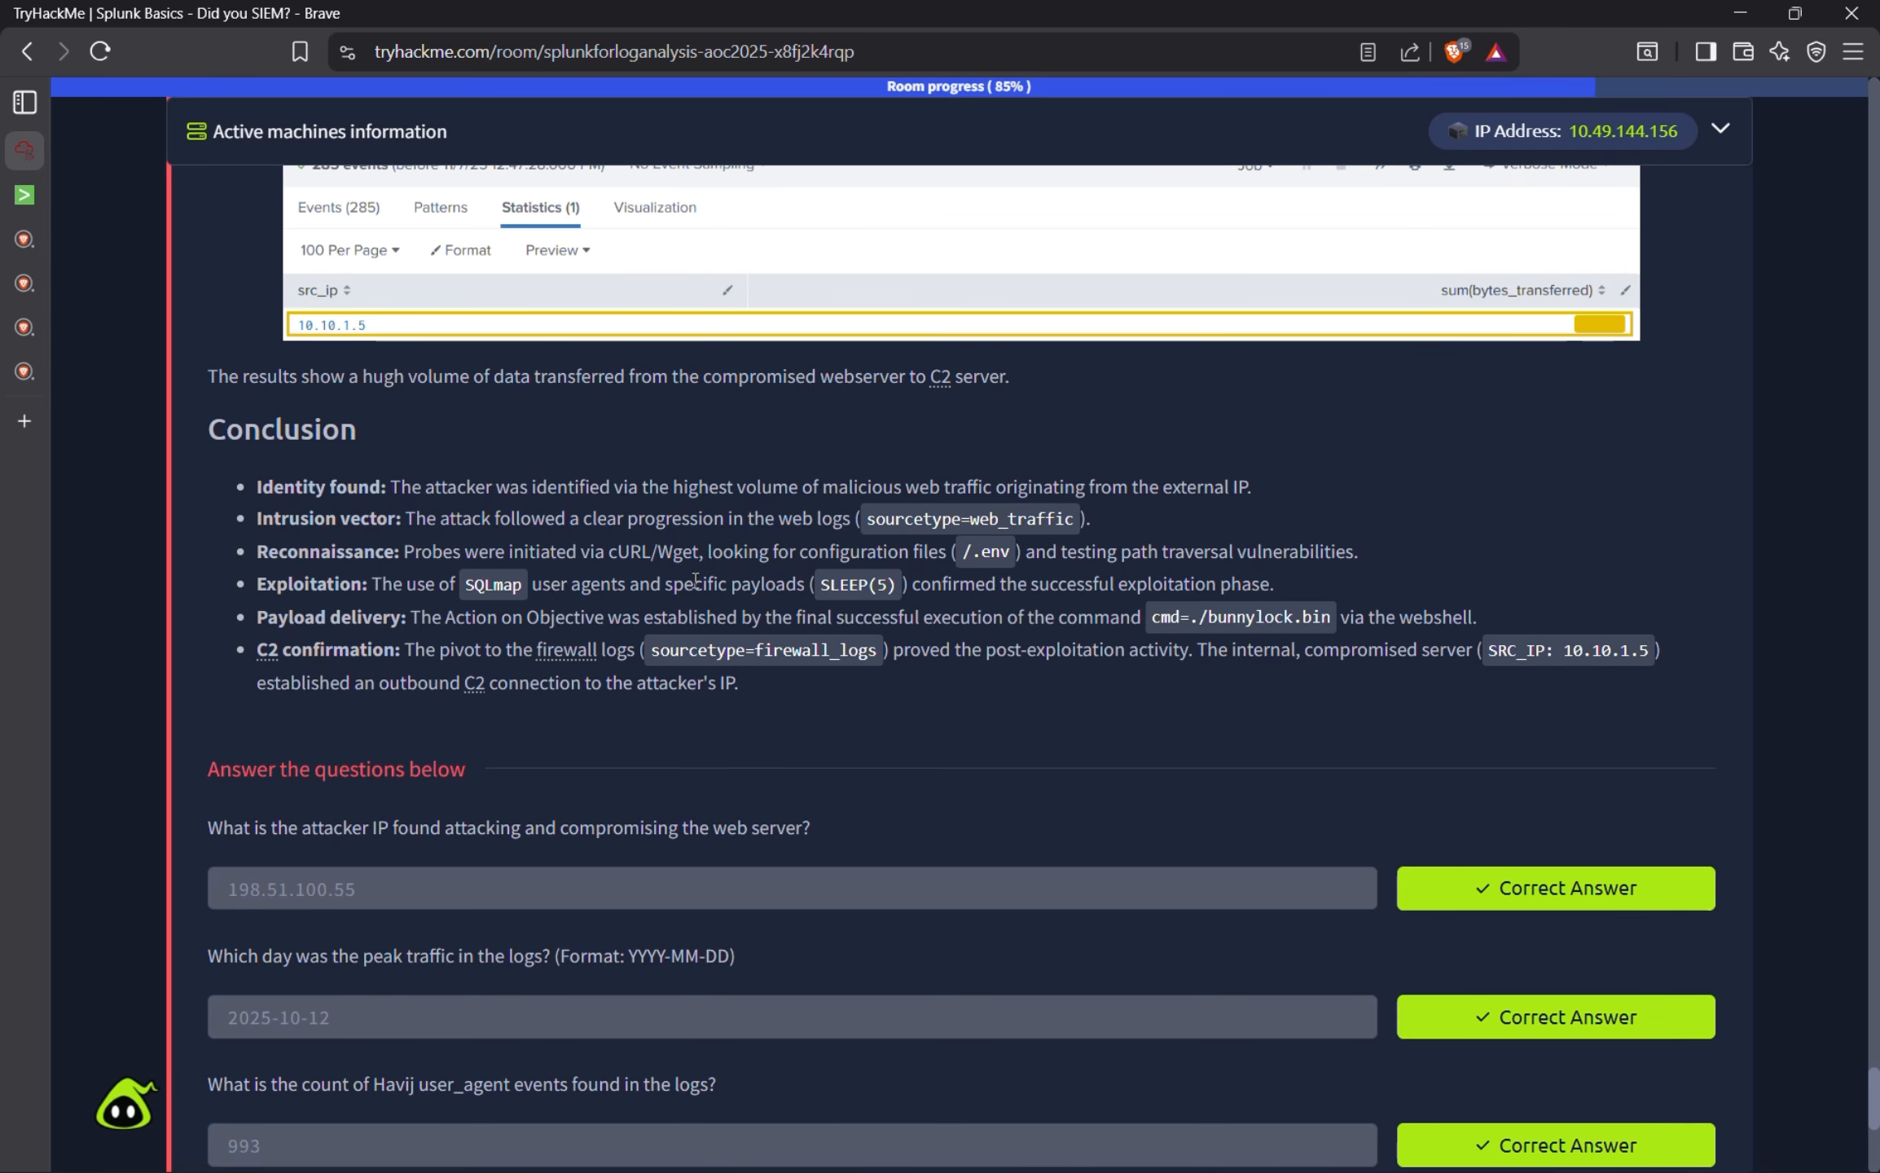
pyautogui.moveTo(407, 552); pyautogui.dragTo(713, 555)
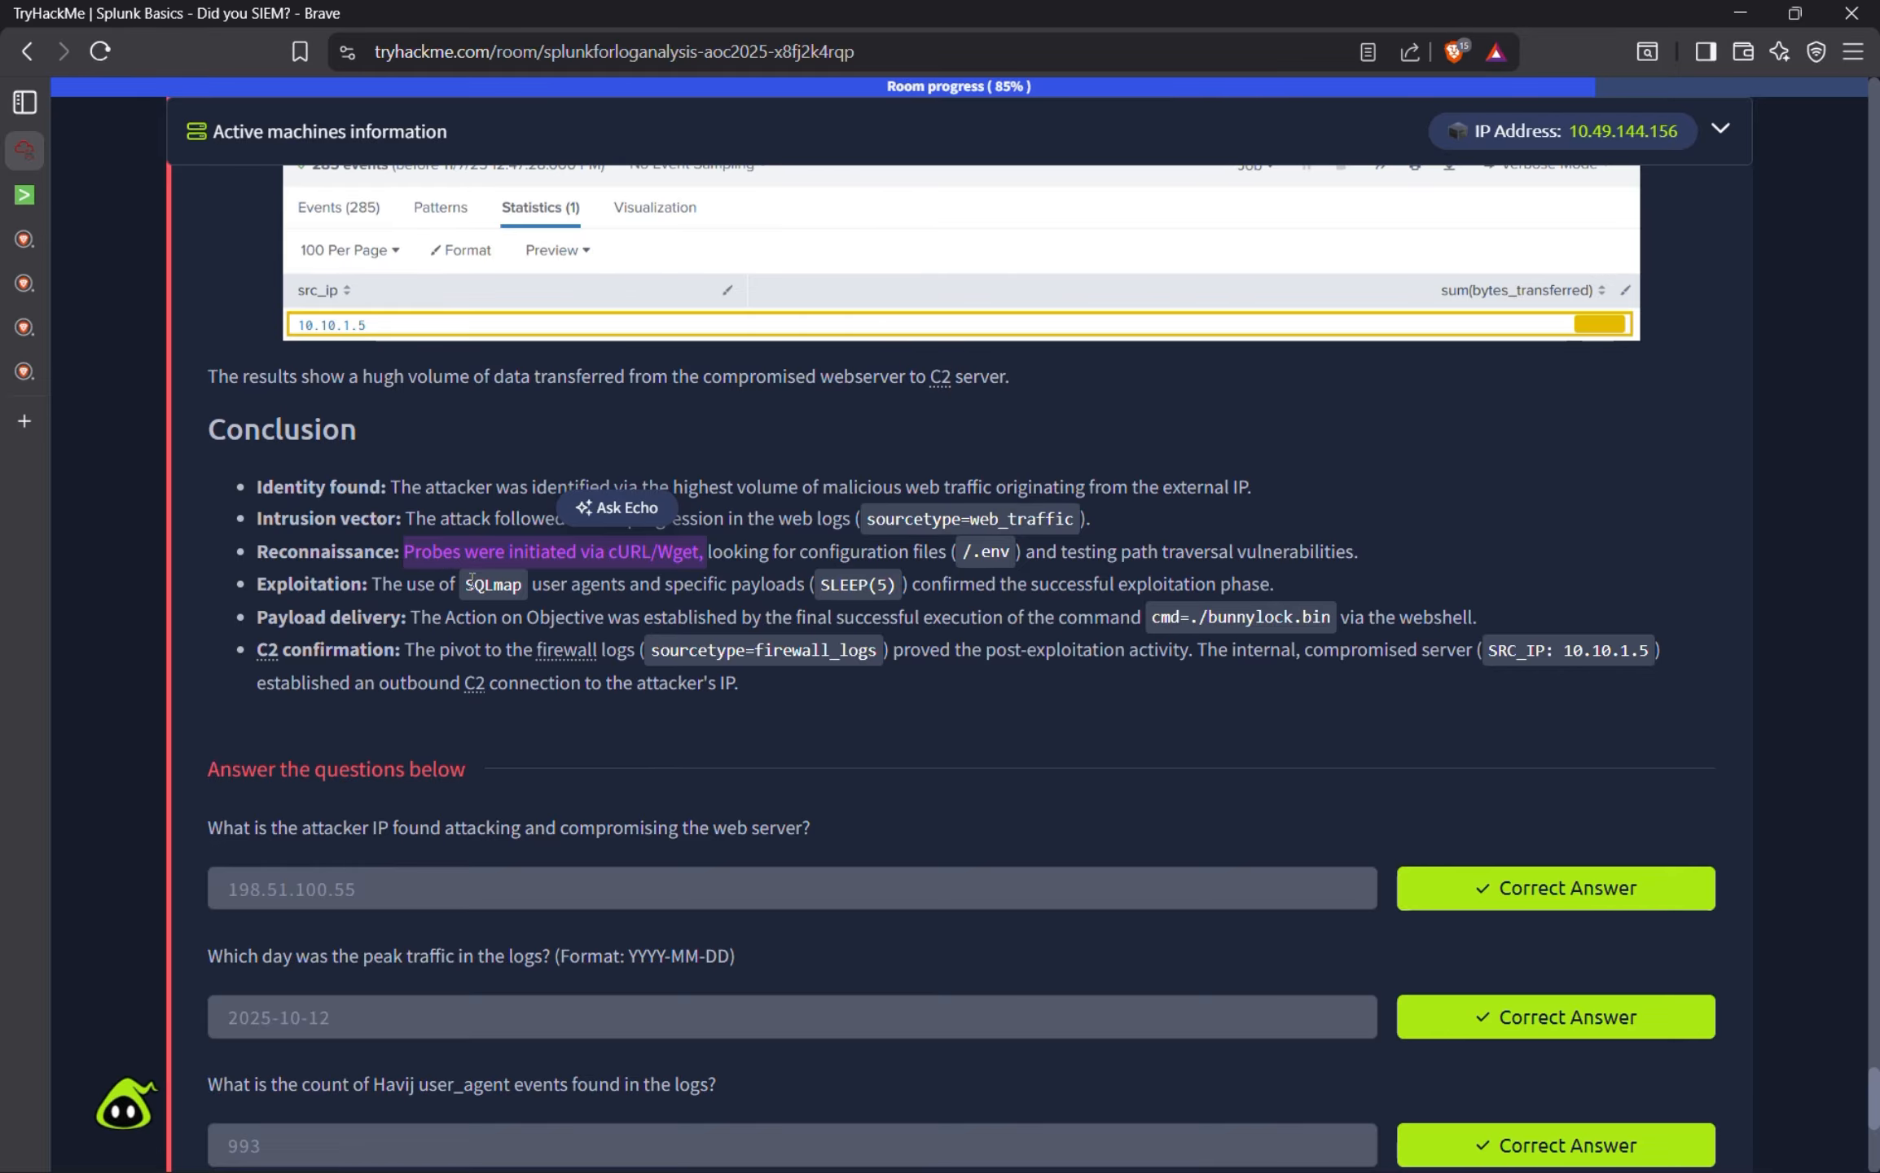
pyautogui.click(503, 584)
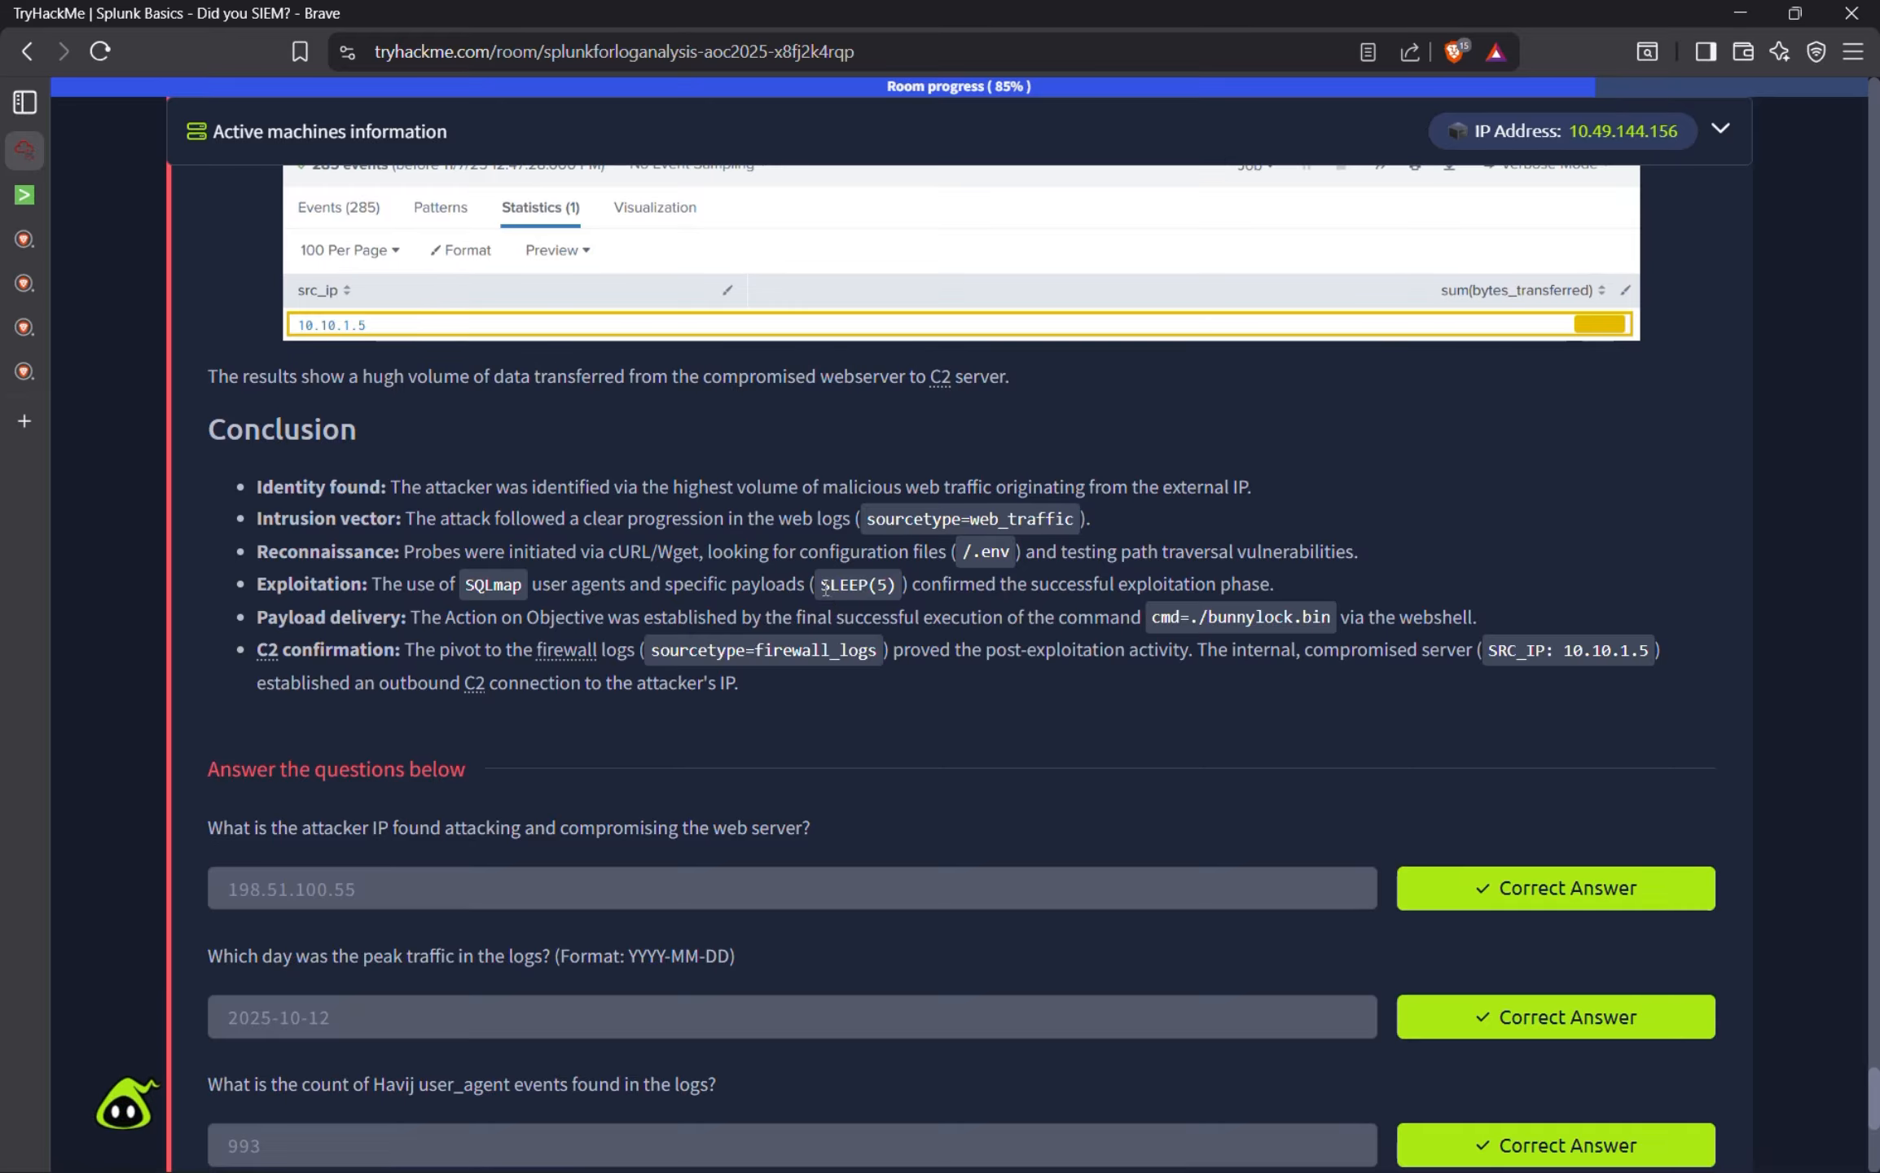
pyautogui.moveTo(821, 585); pyautogui.dragTo(888, 585)
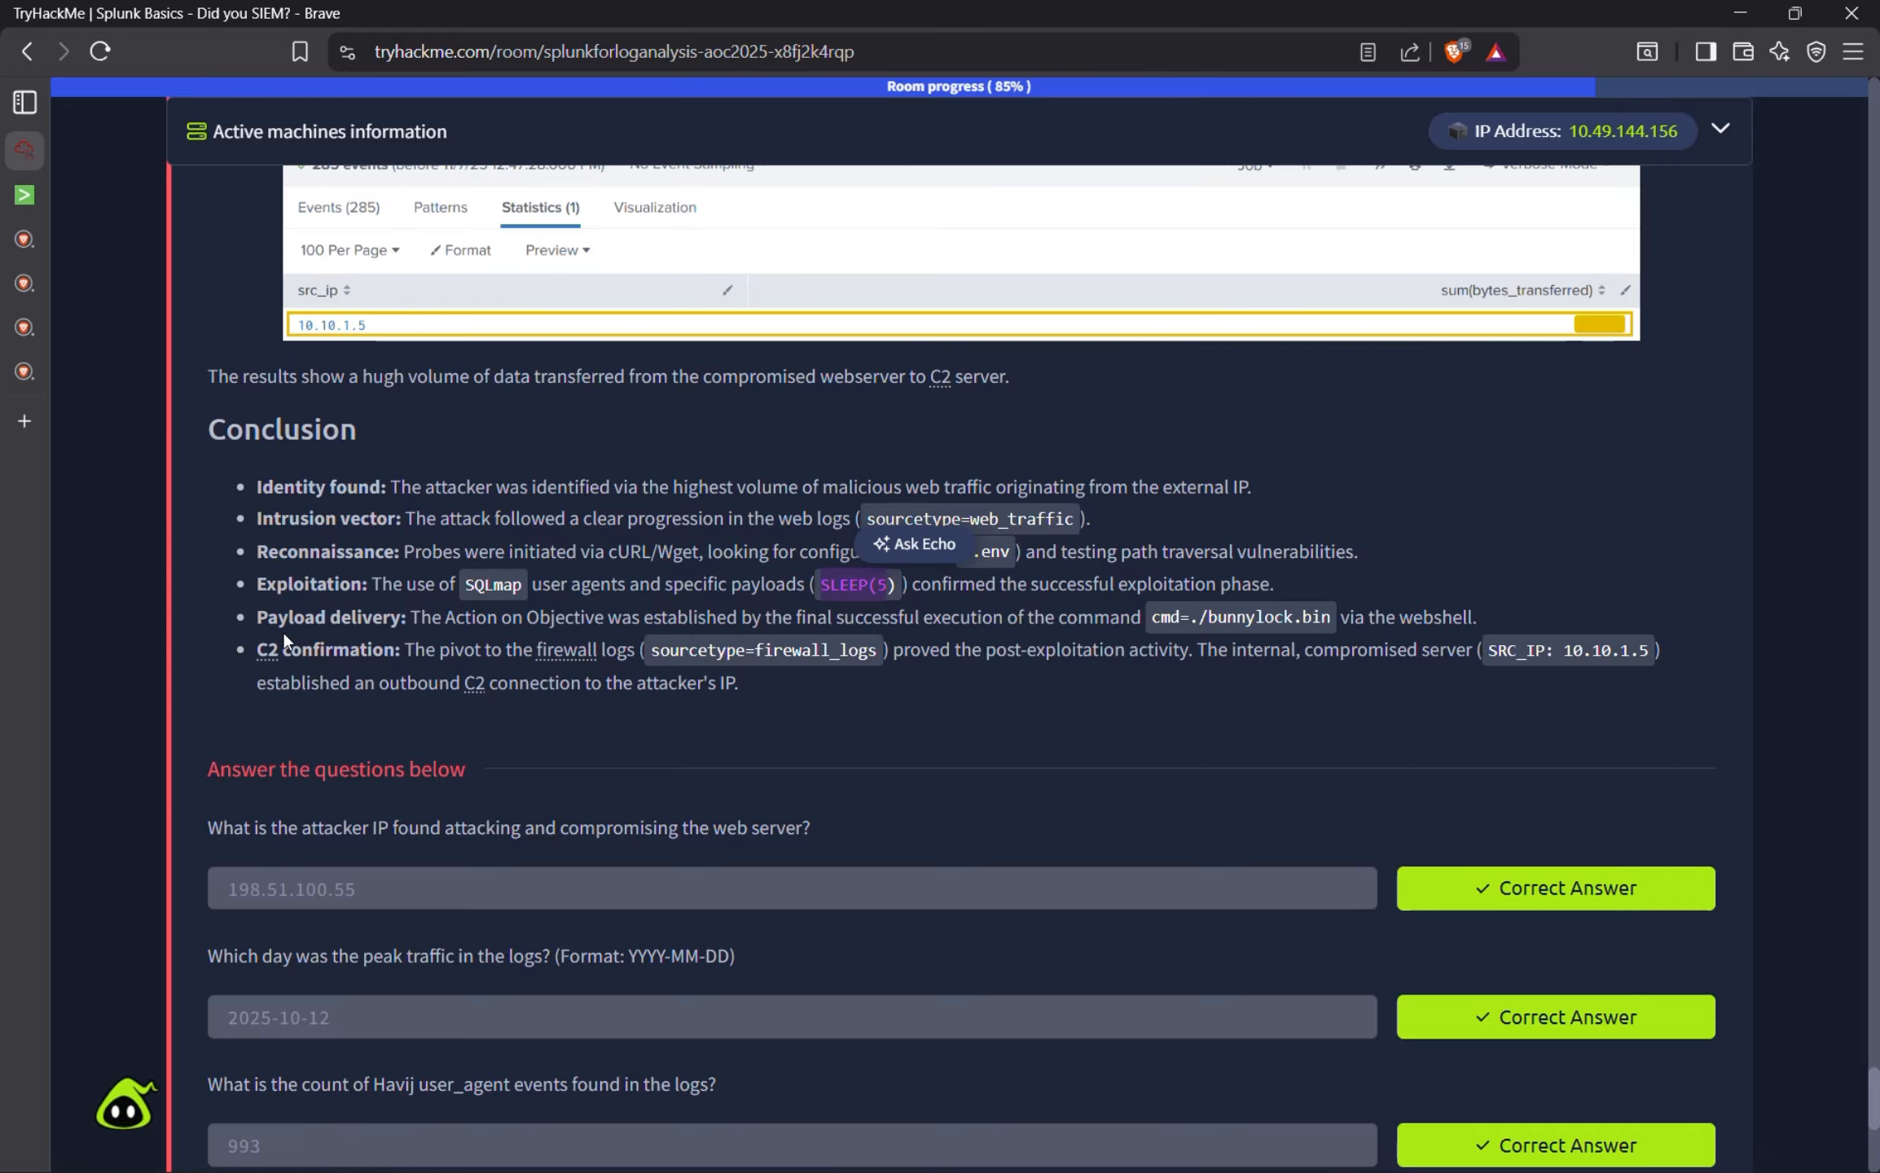
pyautogui.moveTo(287, 619); pyautogui.dragTo(389, 617)
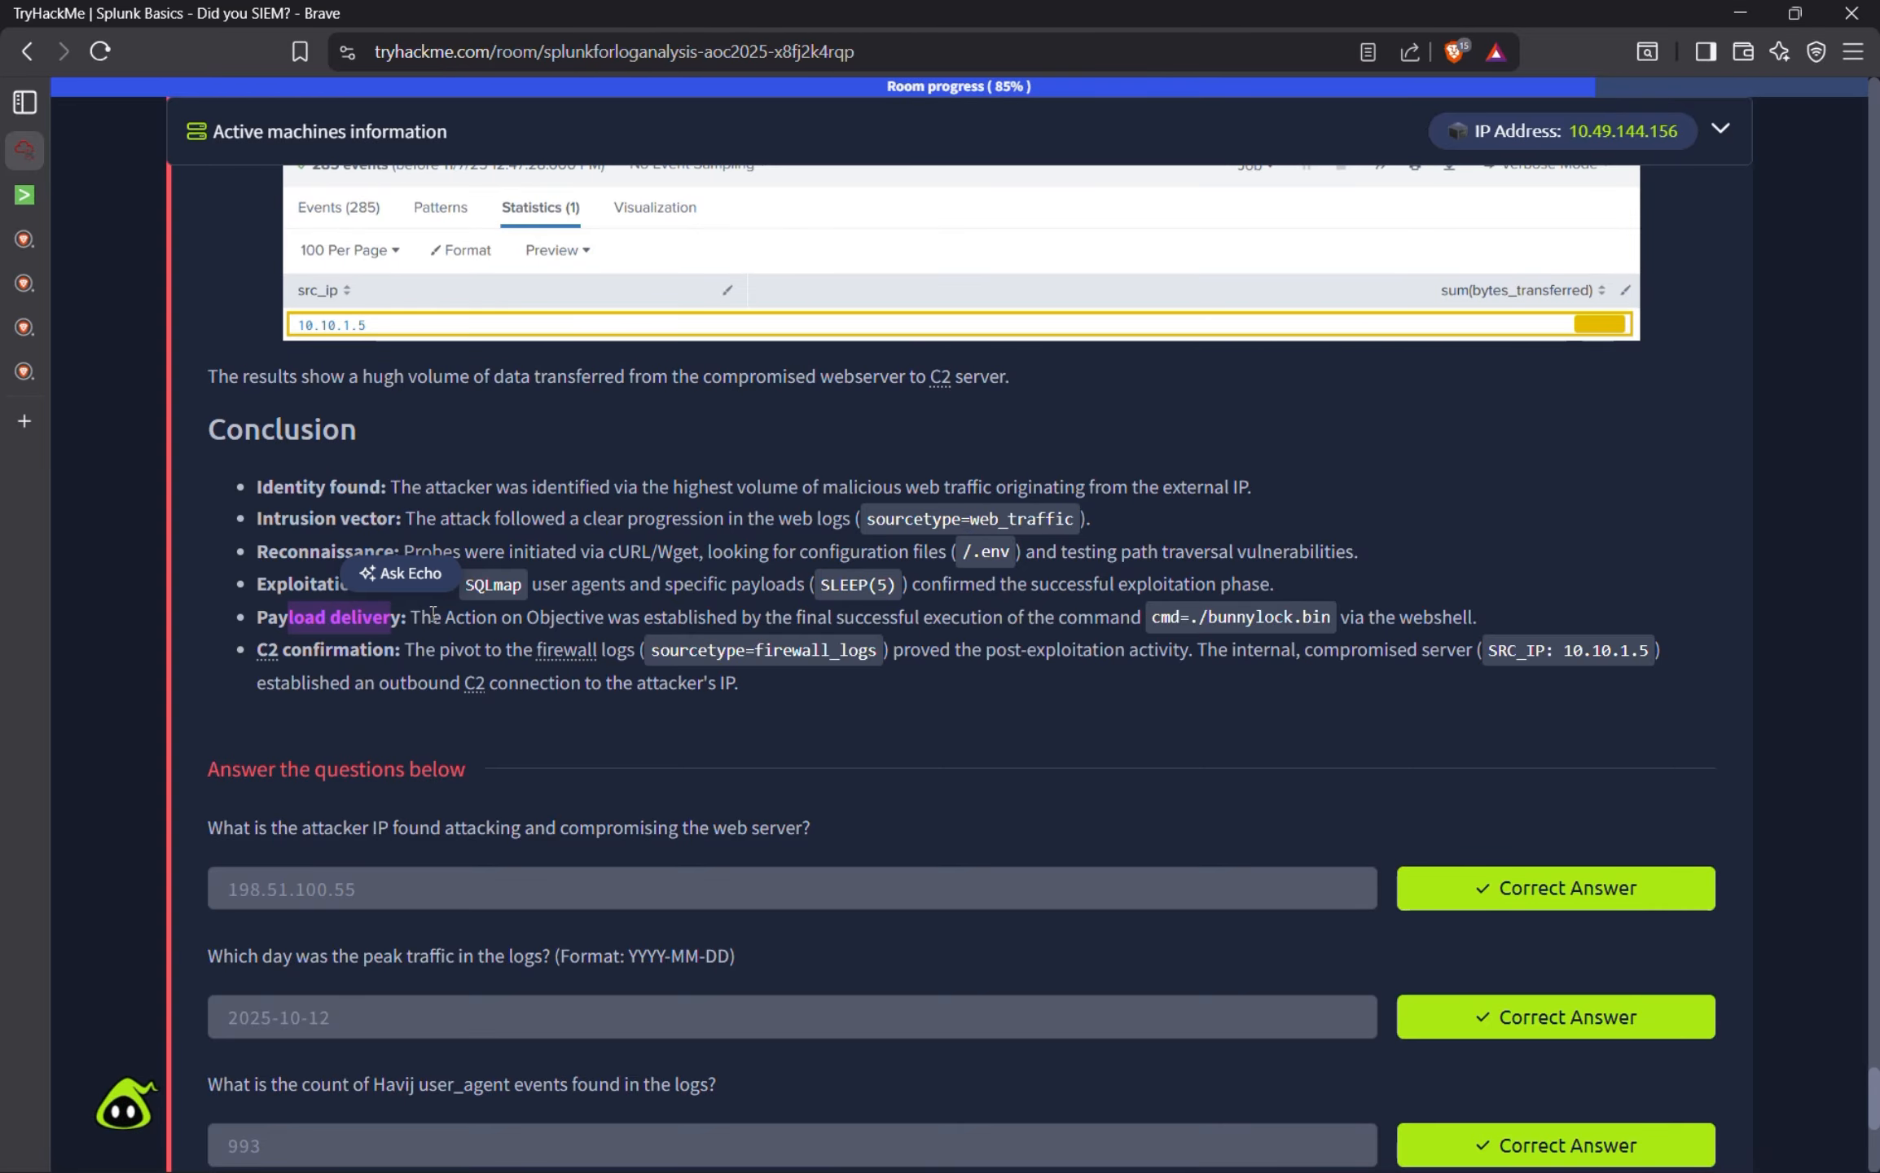
pyautogui.moveTo(1334, 614); pyautogui.dragTo(1150, 631)
pyautogui.moveTo(769, 685); pyautogui.dragTo(577, 791)
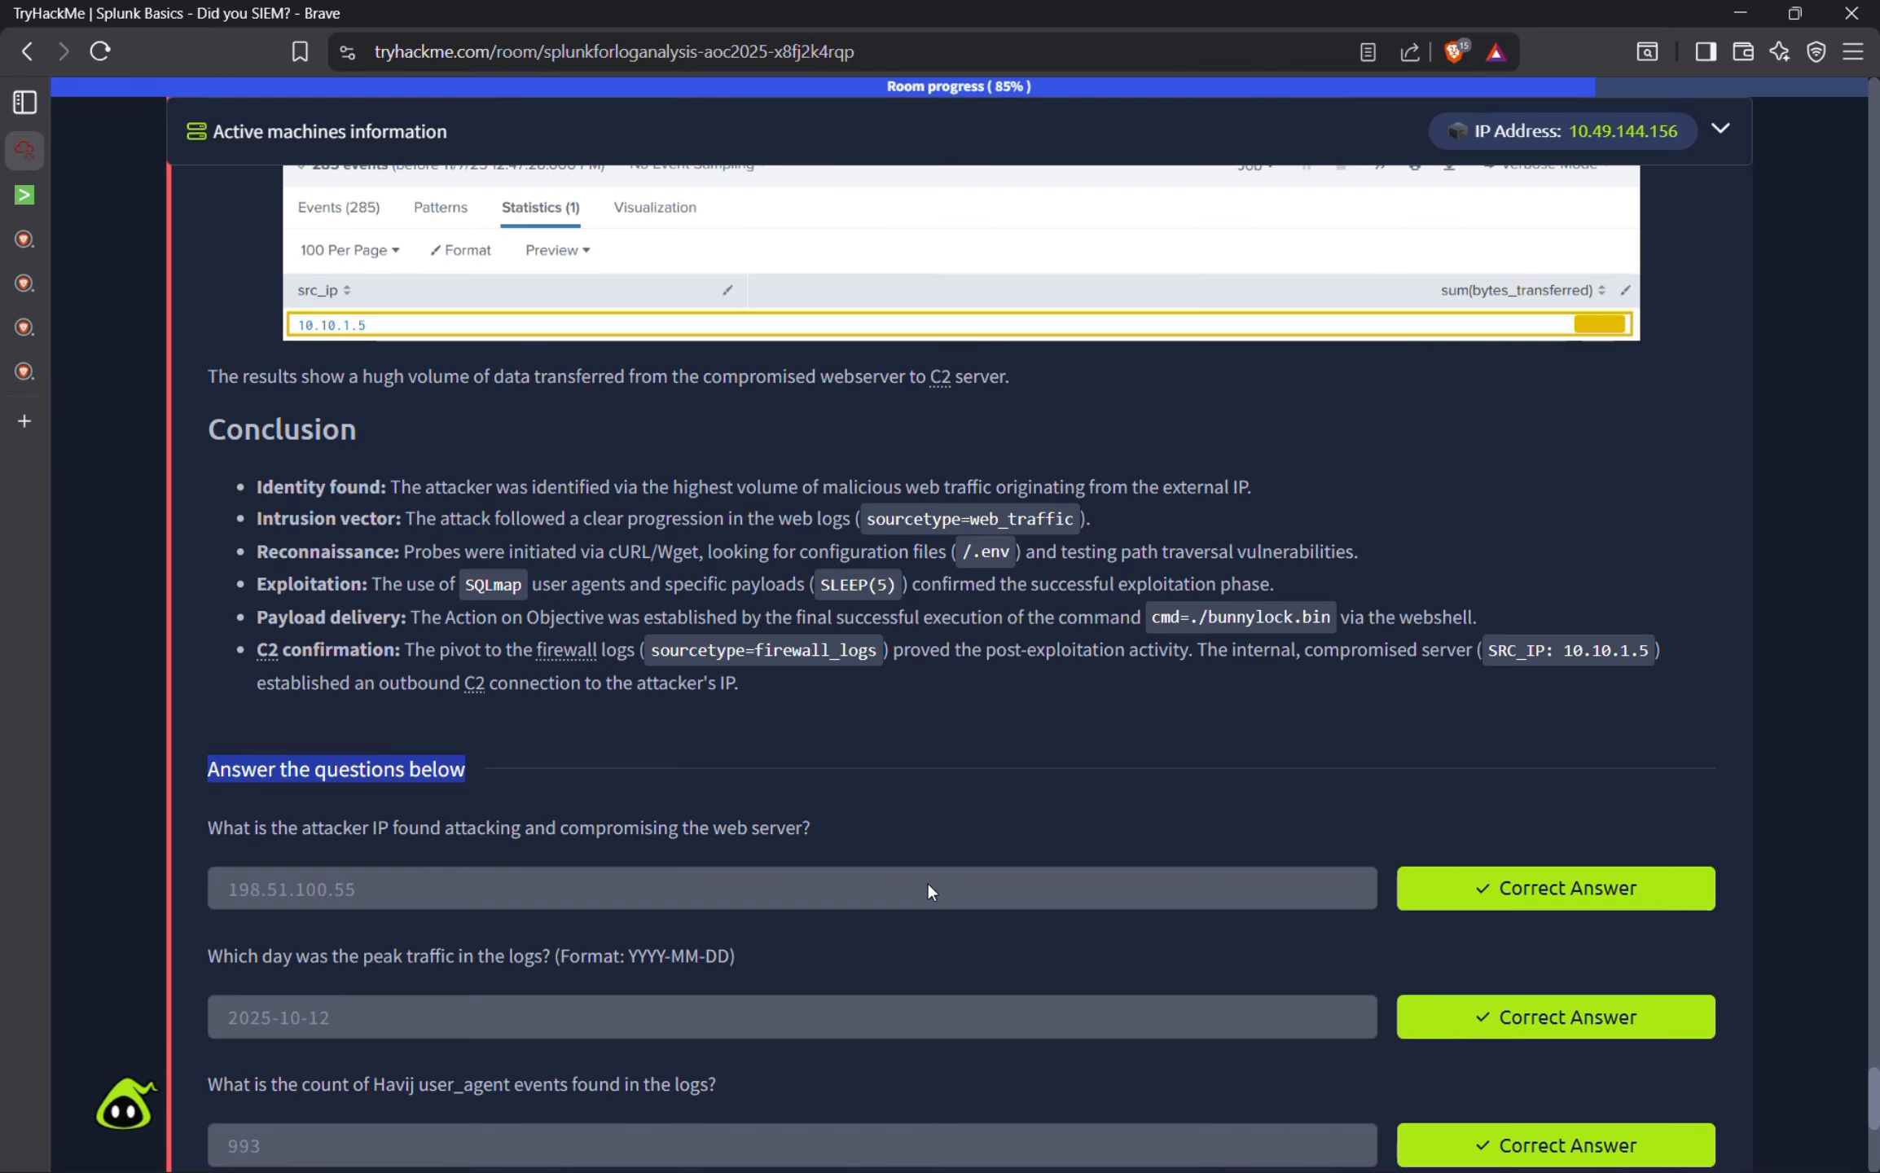
pyautogui.scroll(2, 825, 822)
pyautogui.scroll(-1, 1073, 401)
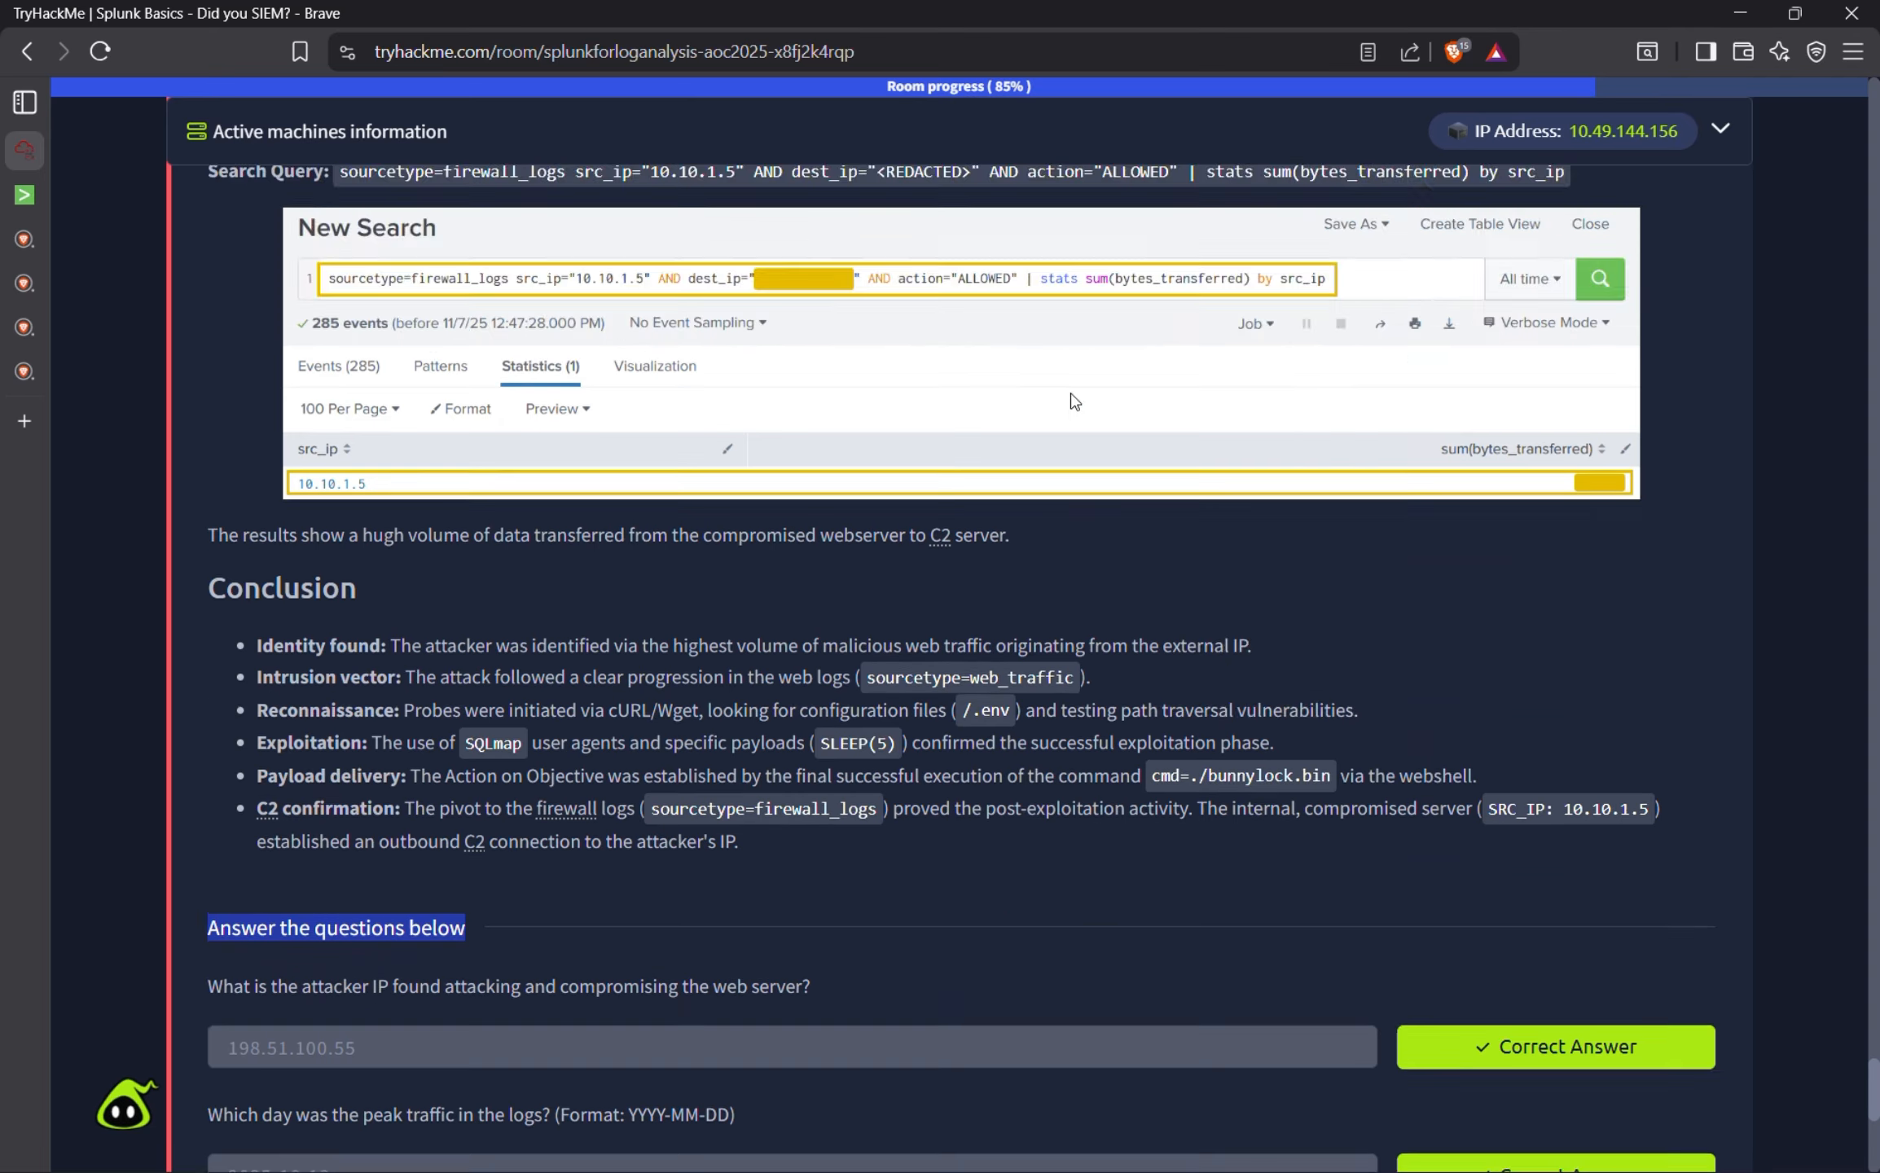
pyautogui.scroll(-3, 1074, 401)
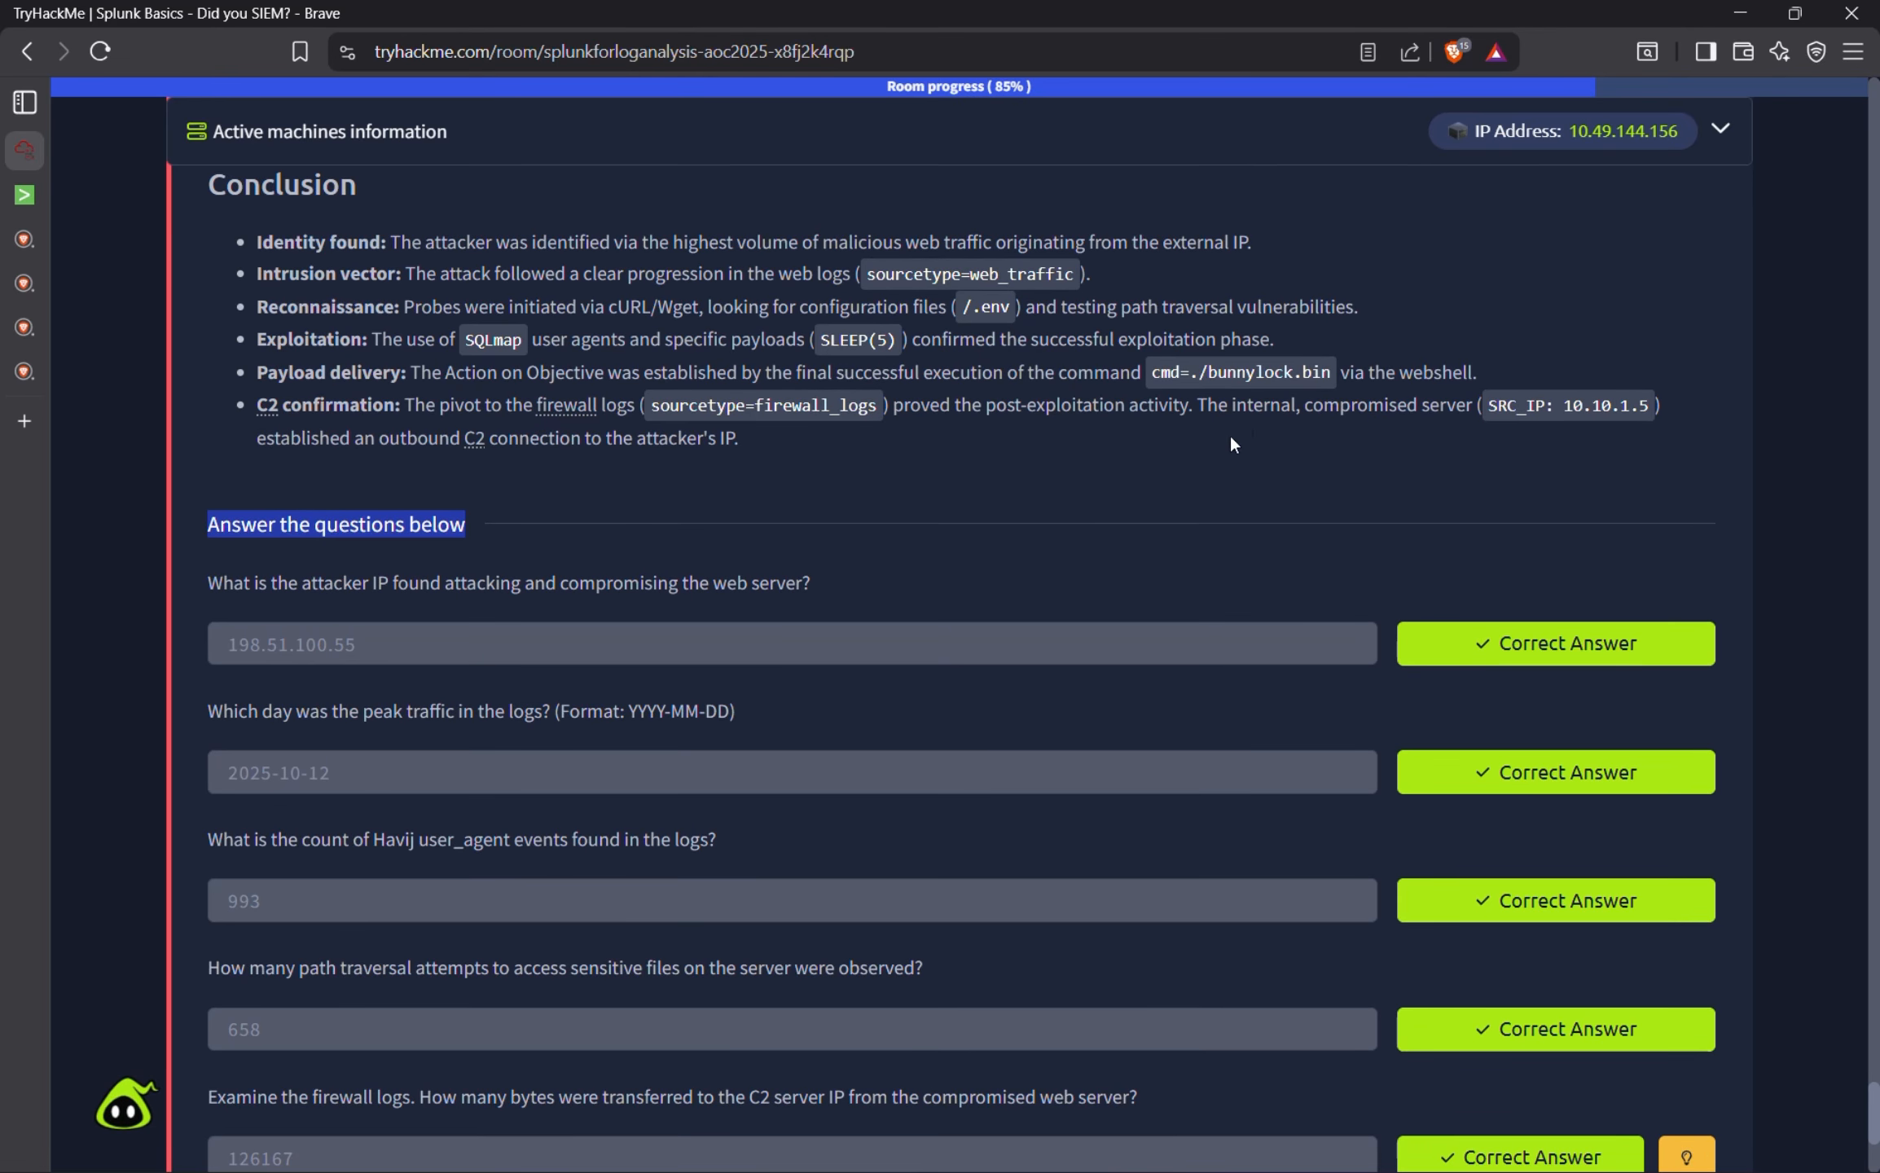
pyautogui.click(1414, 489)
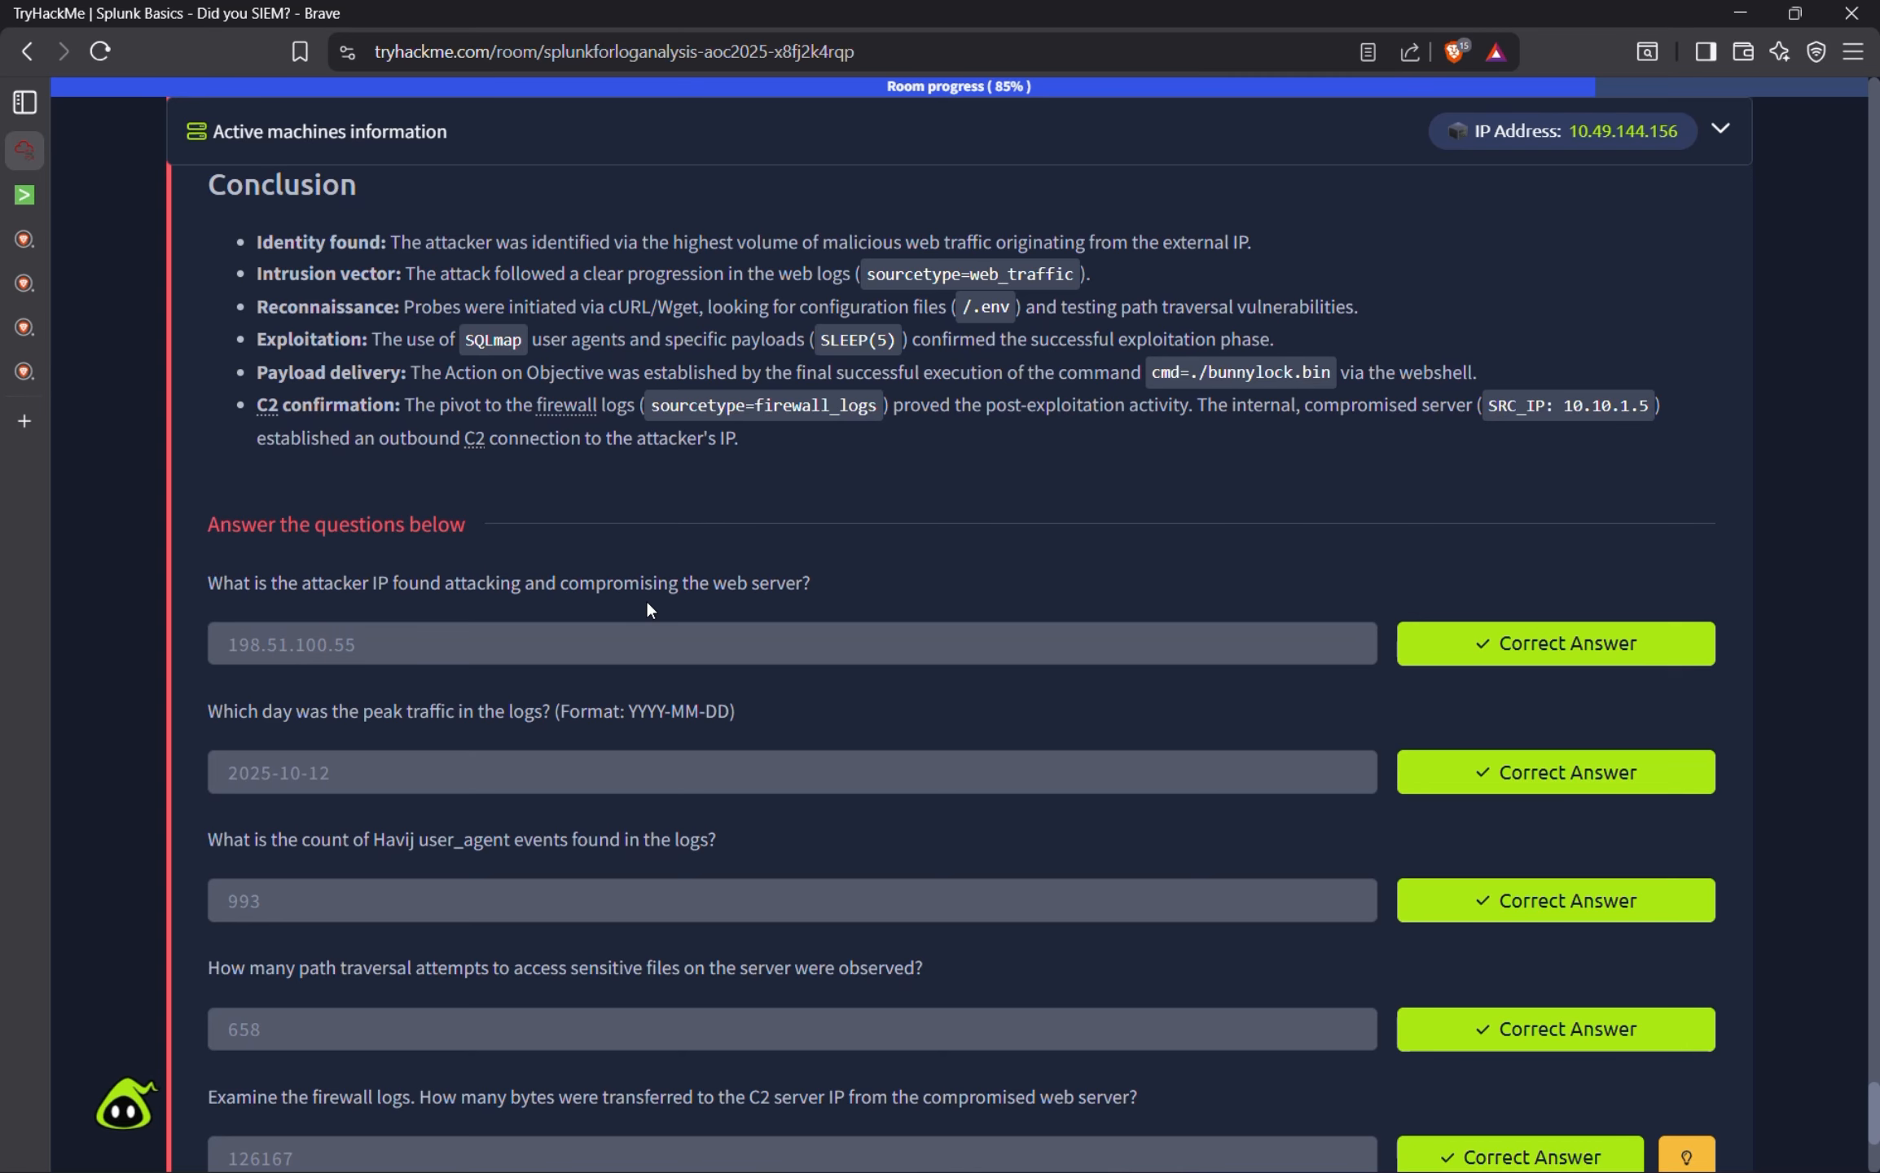
# Complete the no-answer-needed question about the Incident Handling With Splunk room and continue past the room completion summary.
pyautogui.scroll(-5, 647, 603)
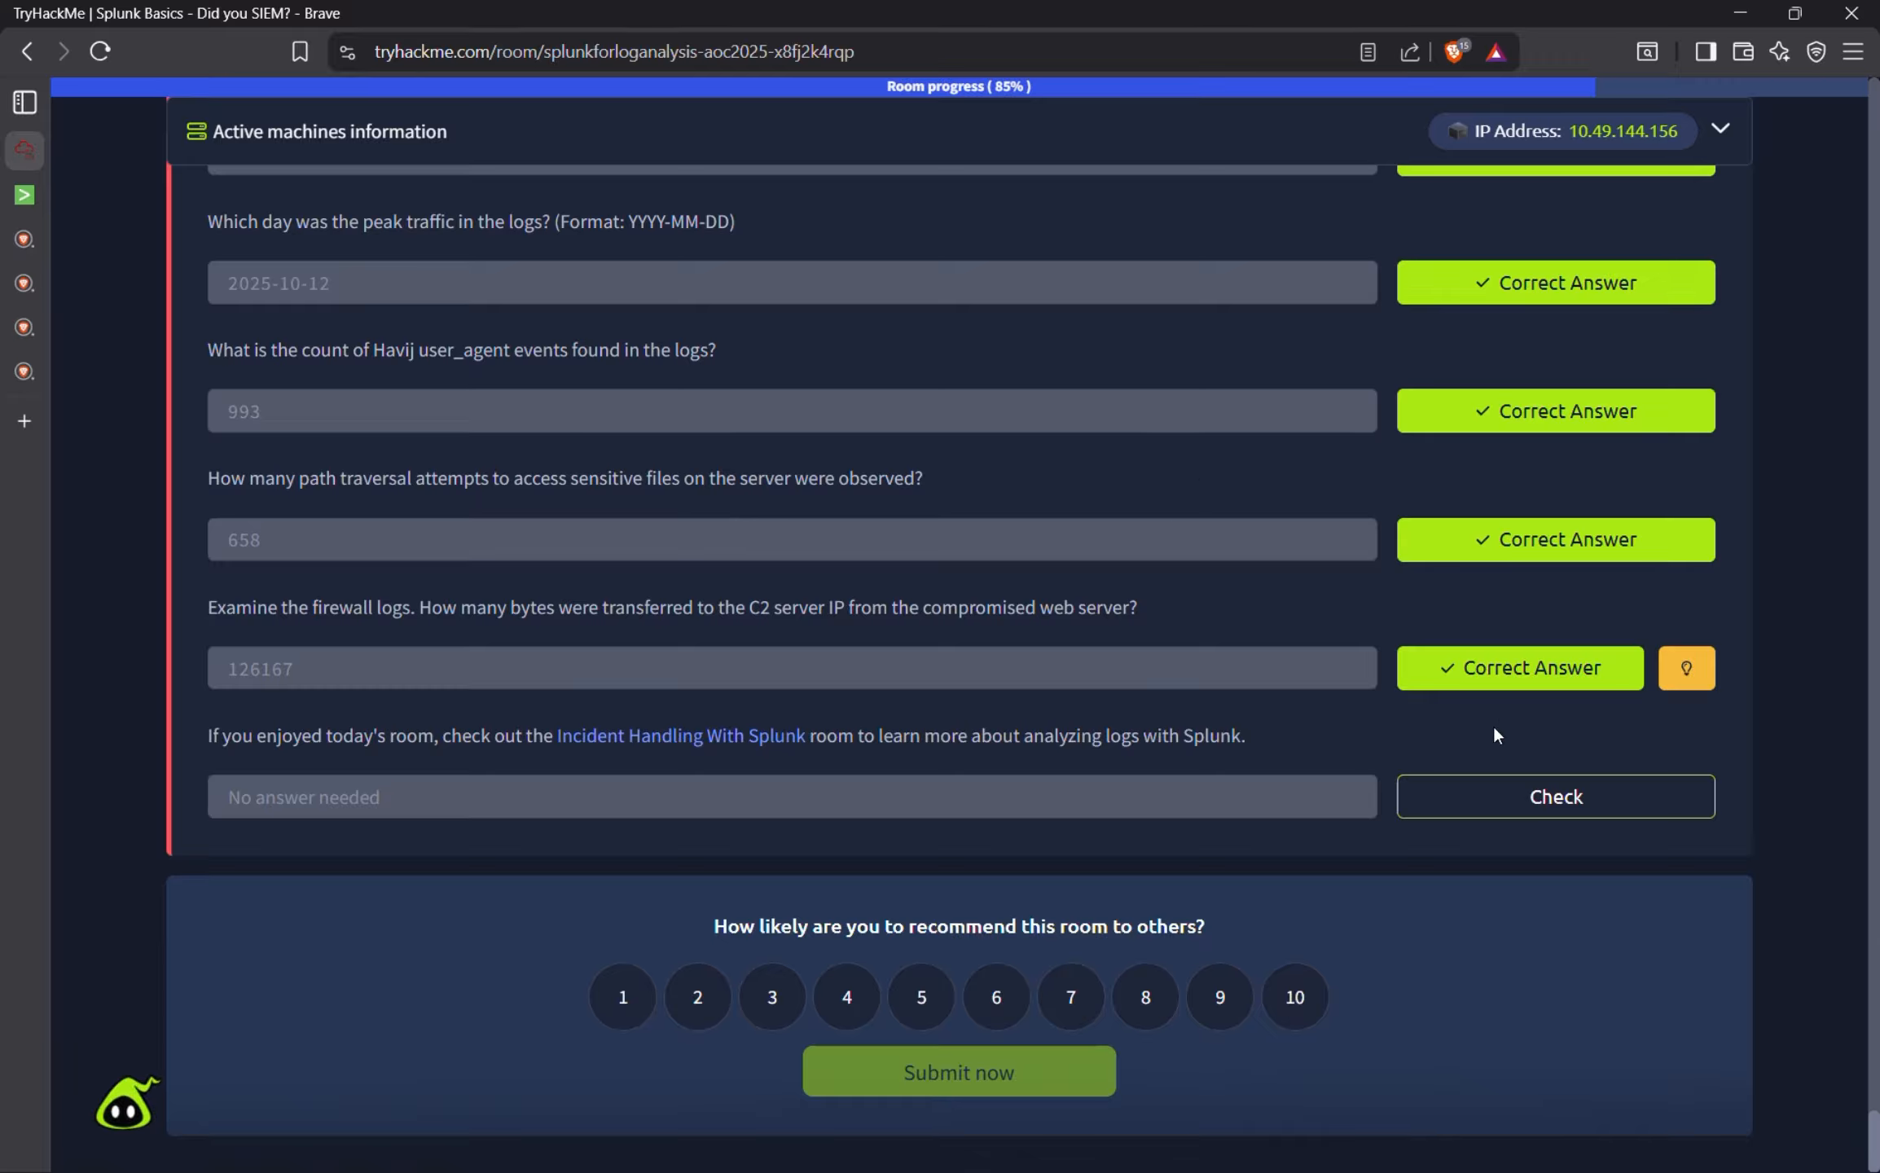
pyautogui.click(1548, 811)
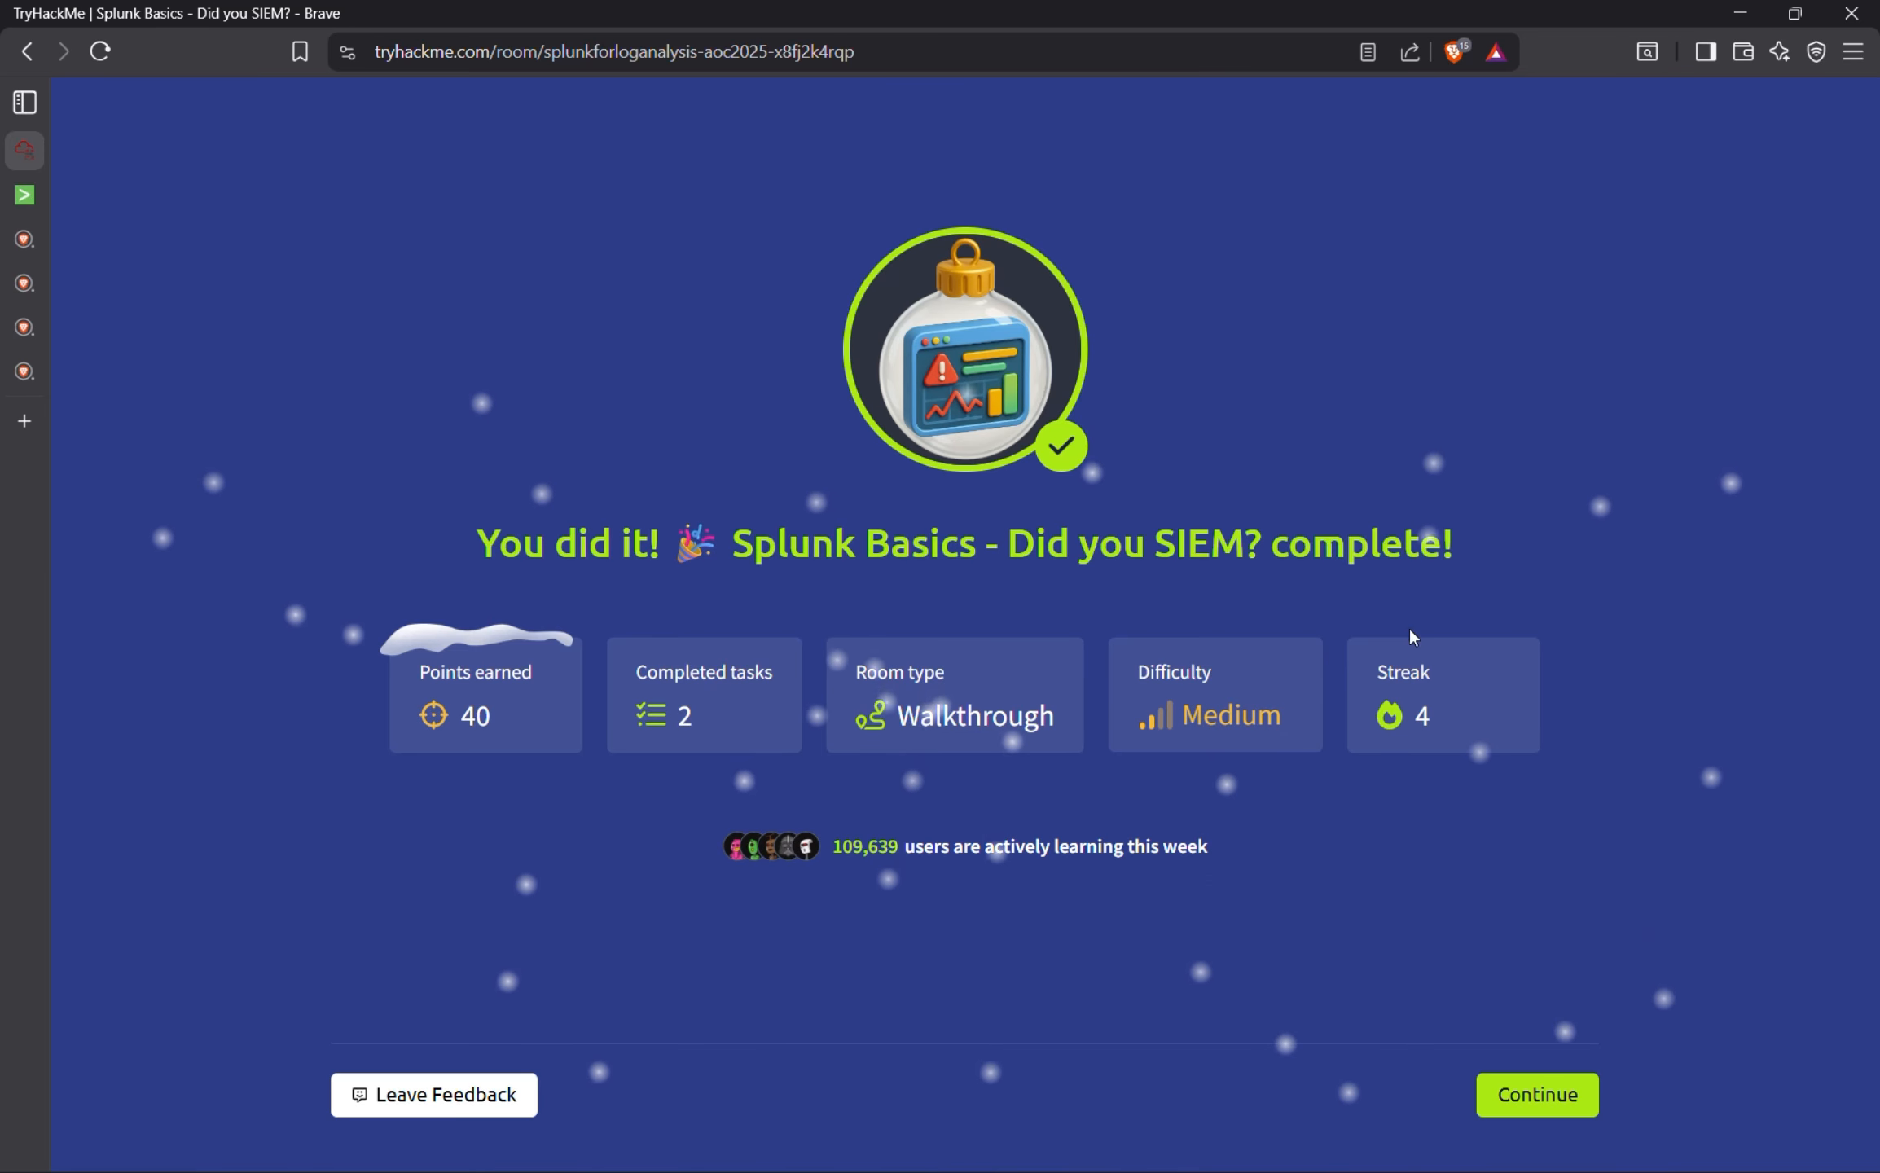
pyautogui.click(1570, 1092)
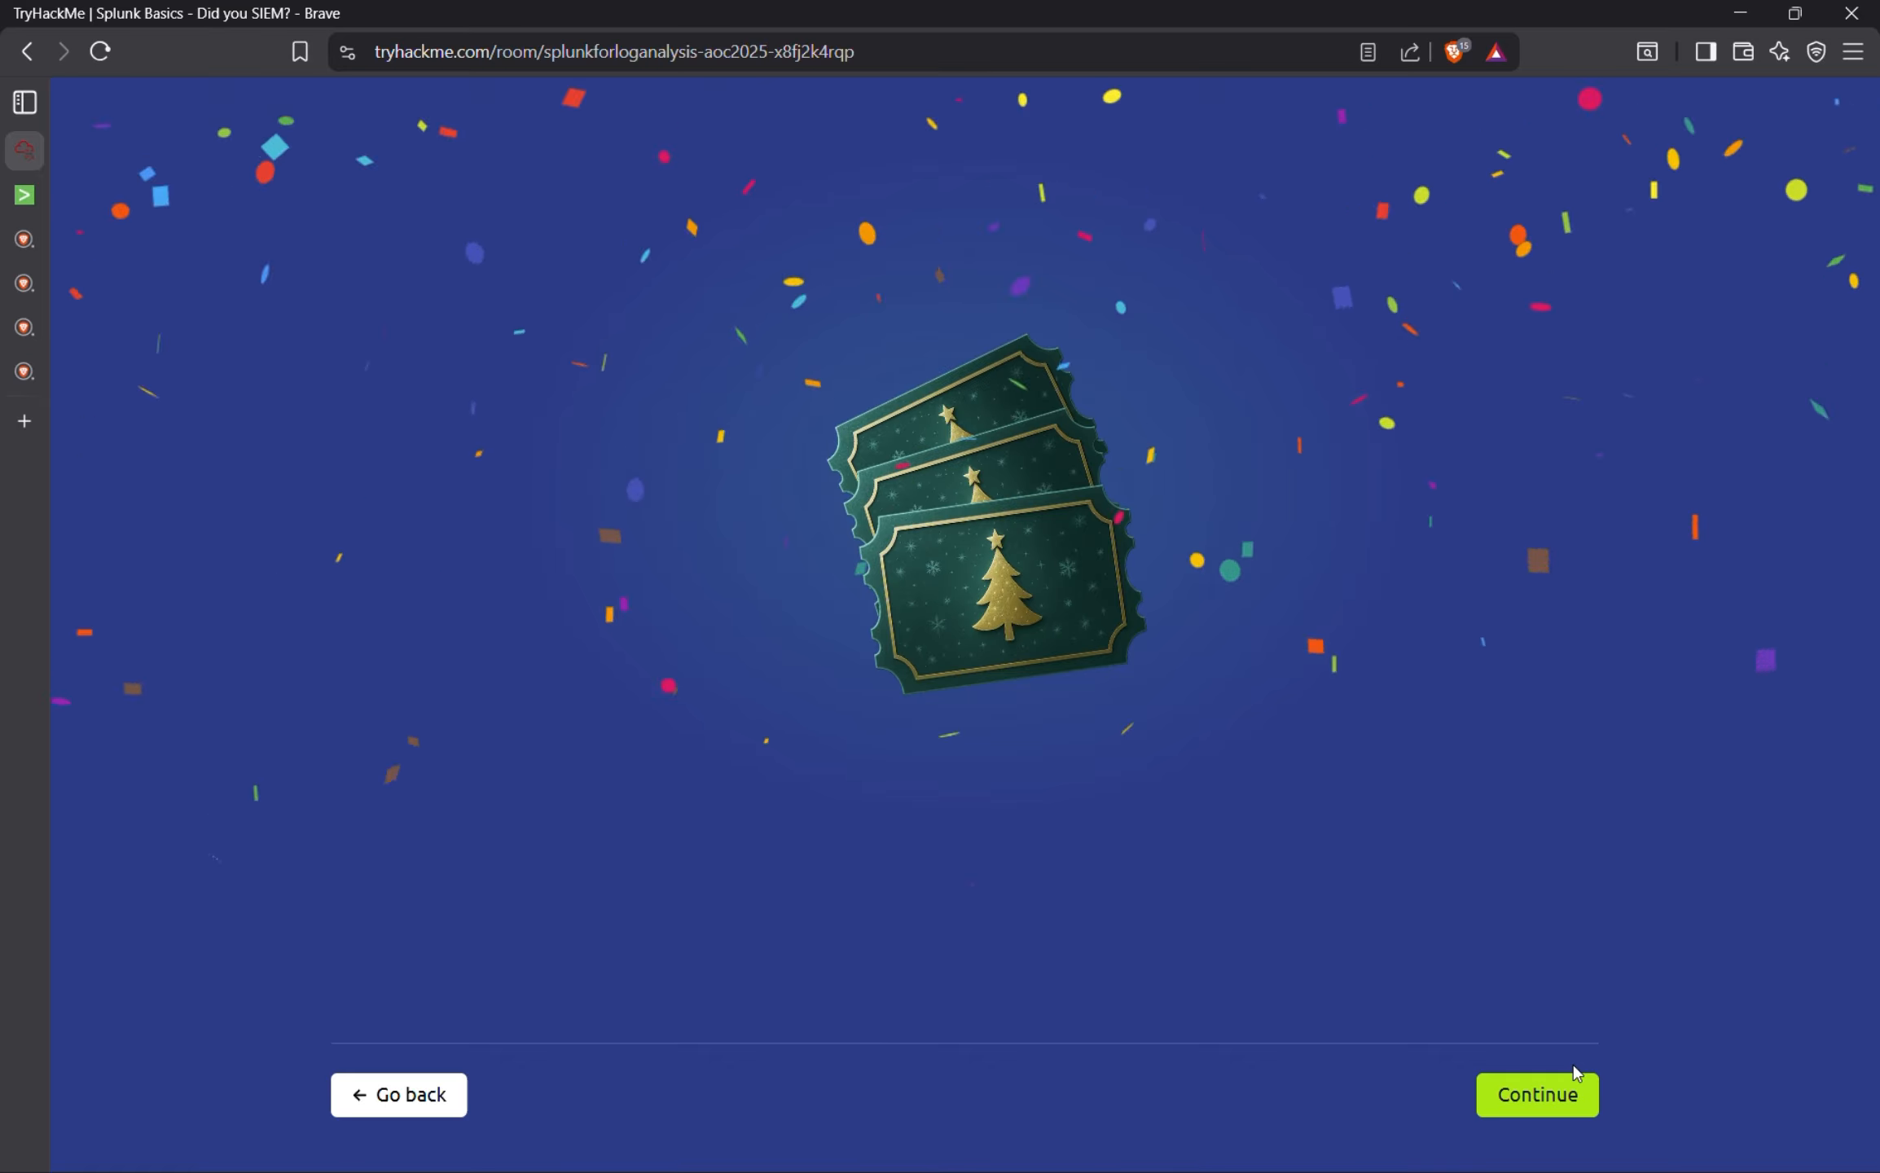
# Continue past the Advent of Cyber ticket reward and social sharing screens, and go back to the Wareville roadmap.
pyautogui.click(1579, 1104)
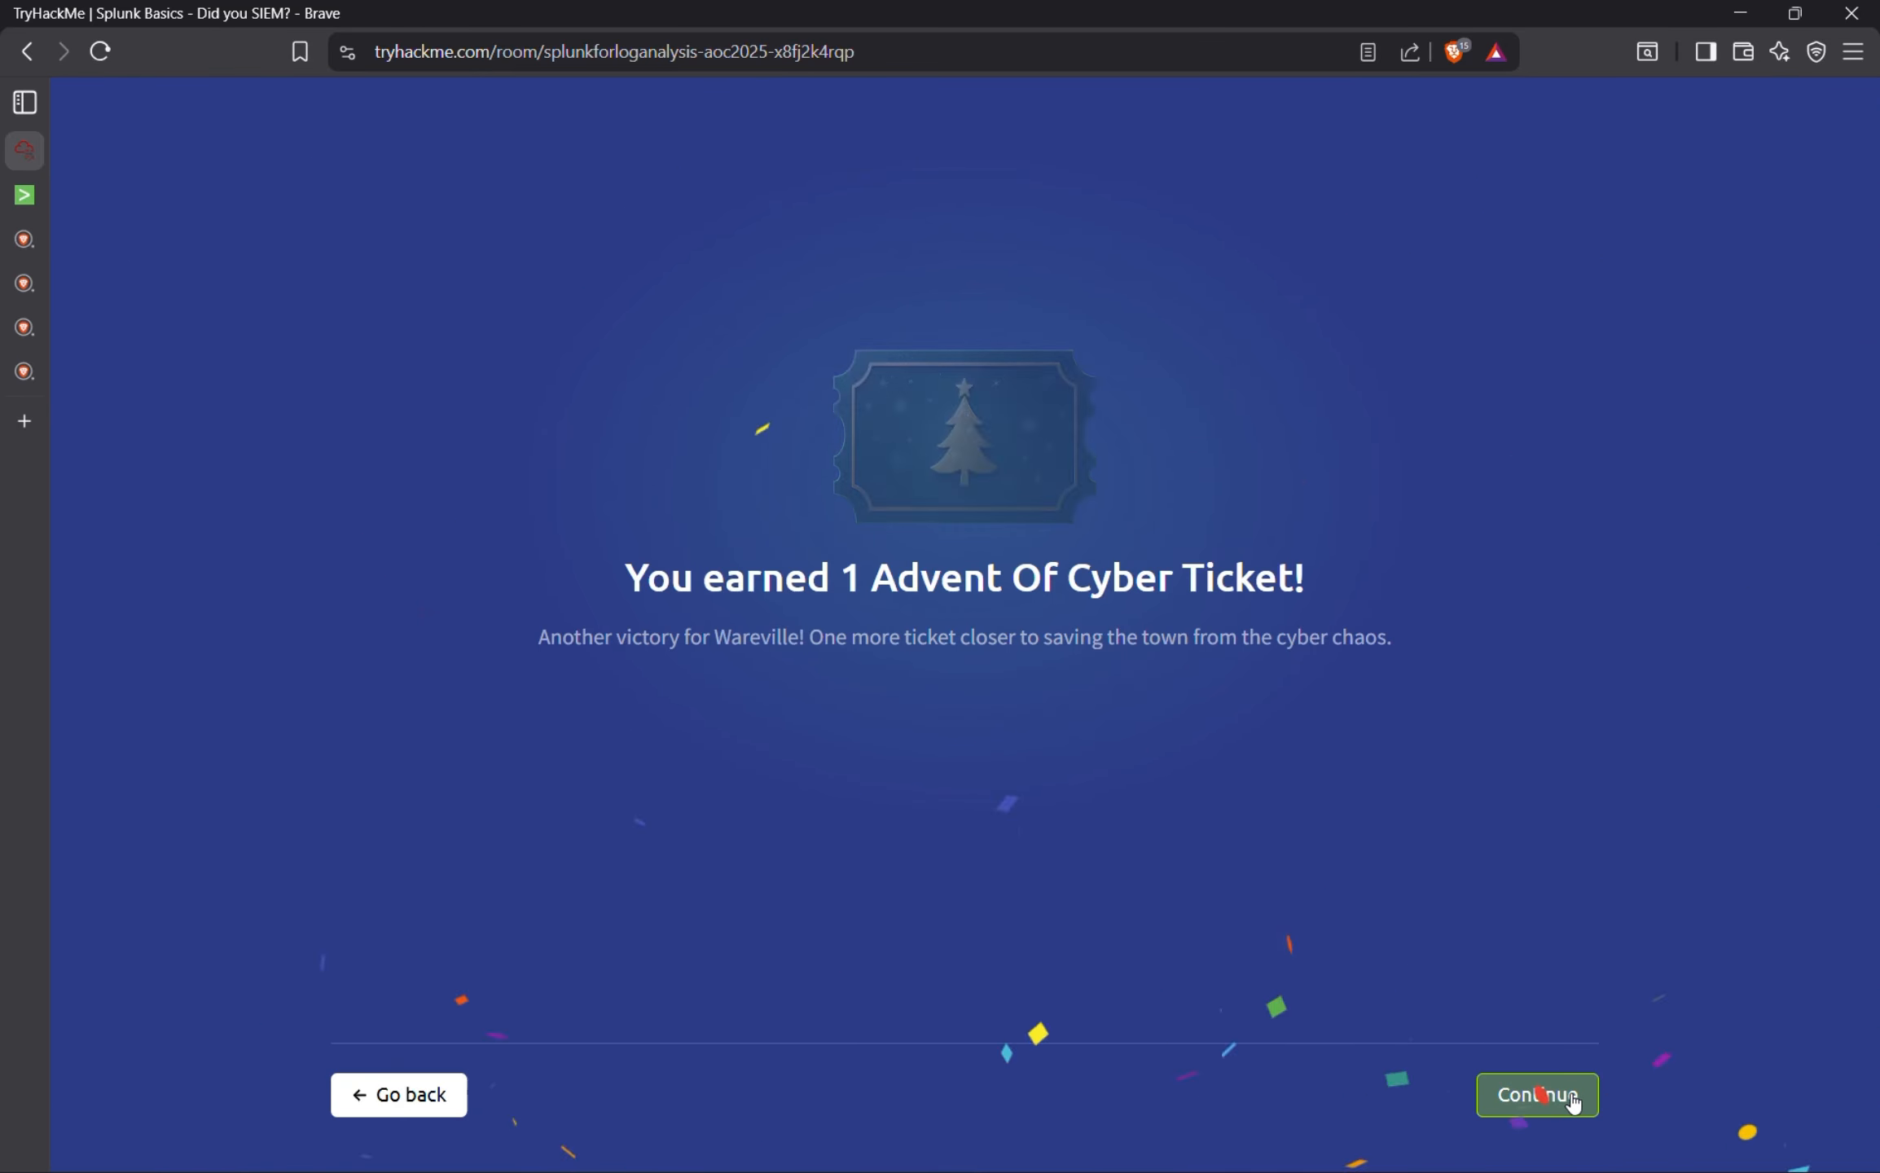
pyautogui.click(1561, 1093)
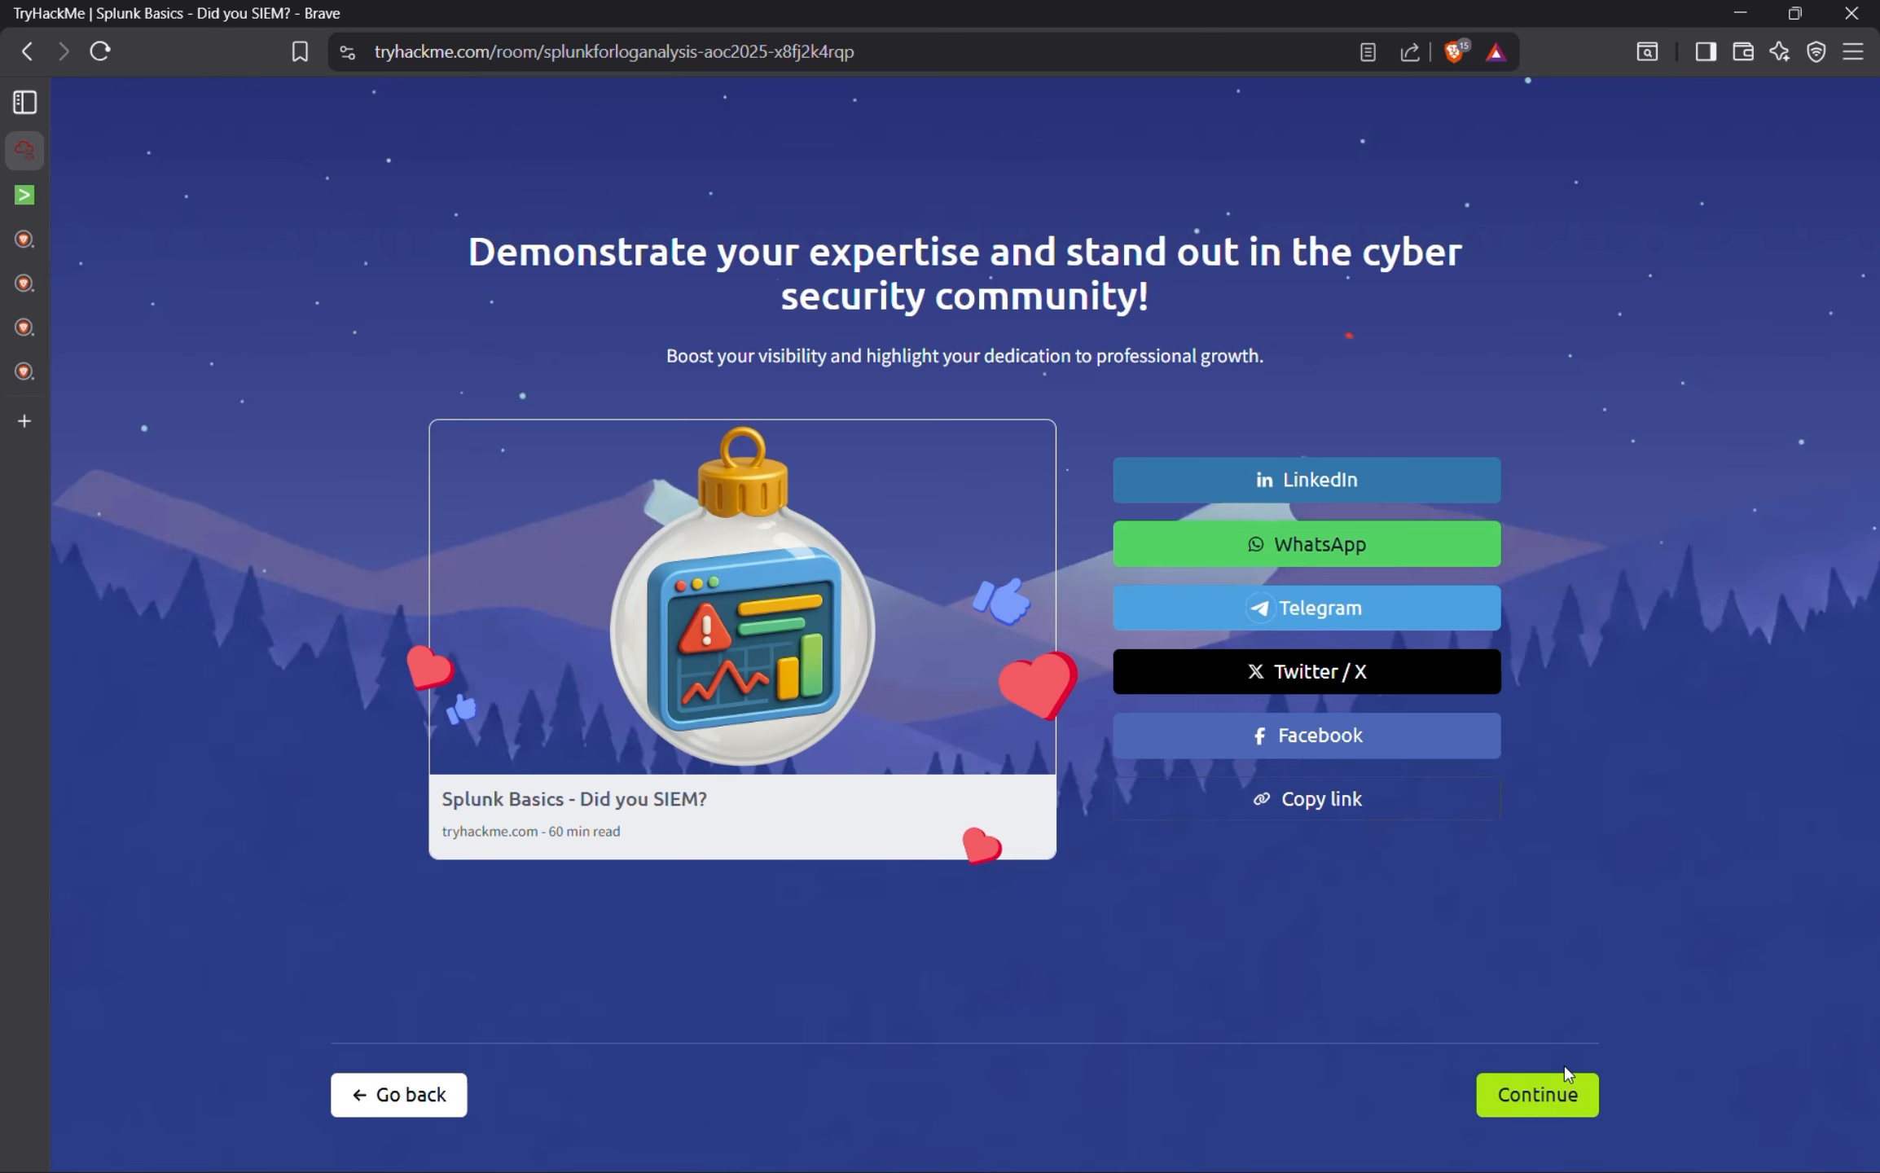
pyautogui.click(1533, 1097)
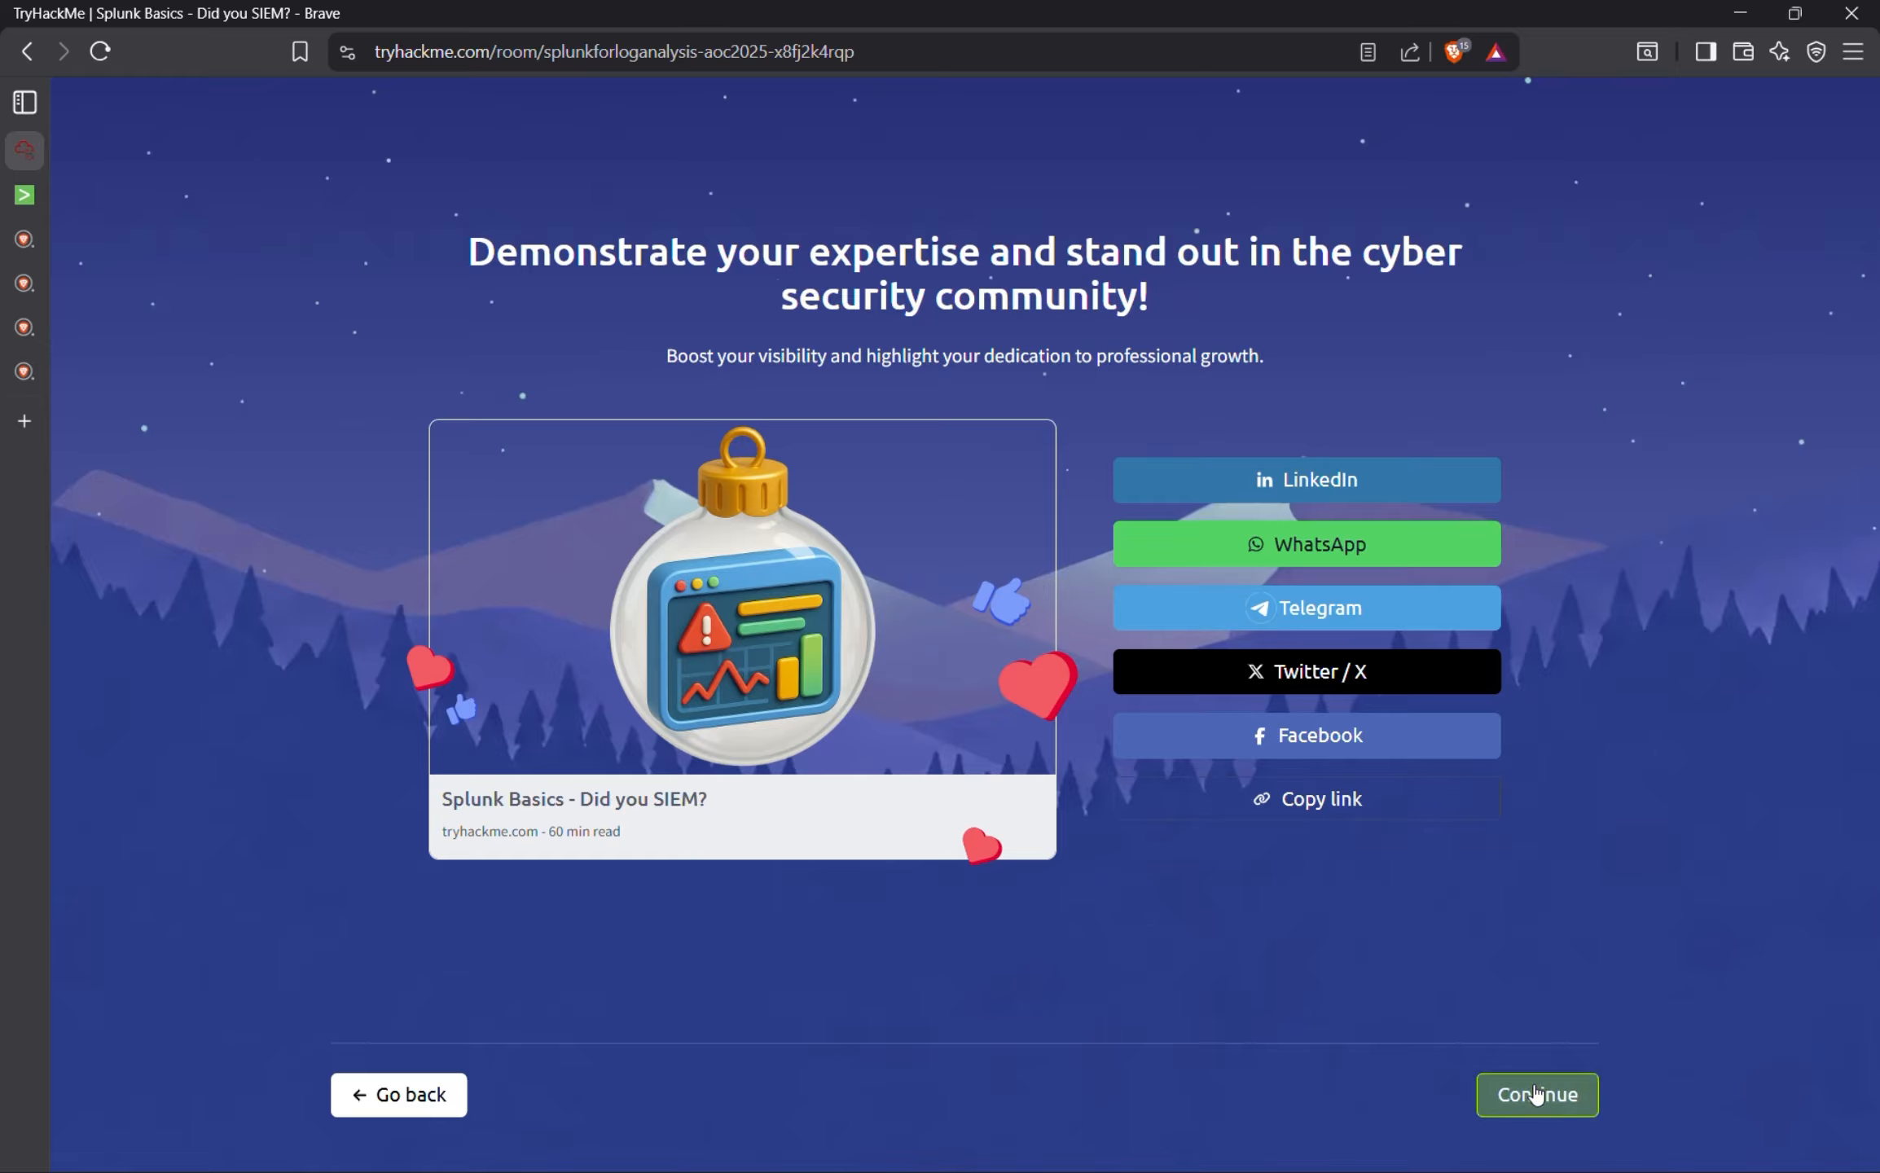
pyautogui.click(1507, 1106)
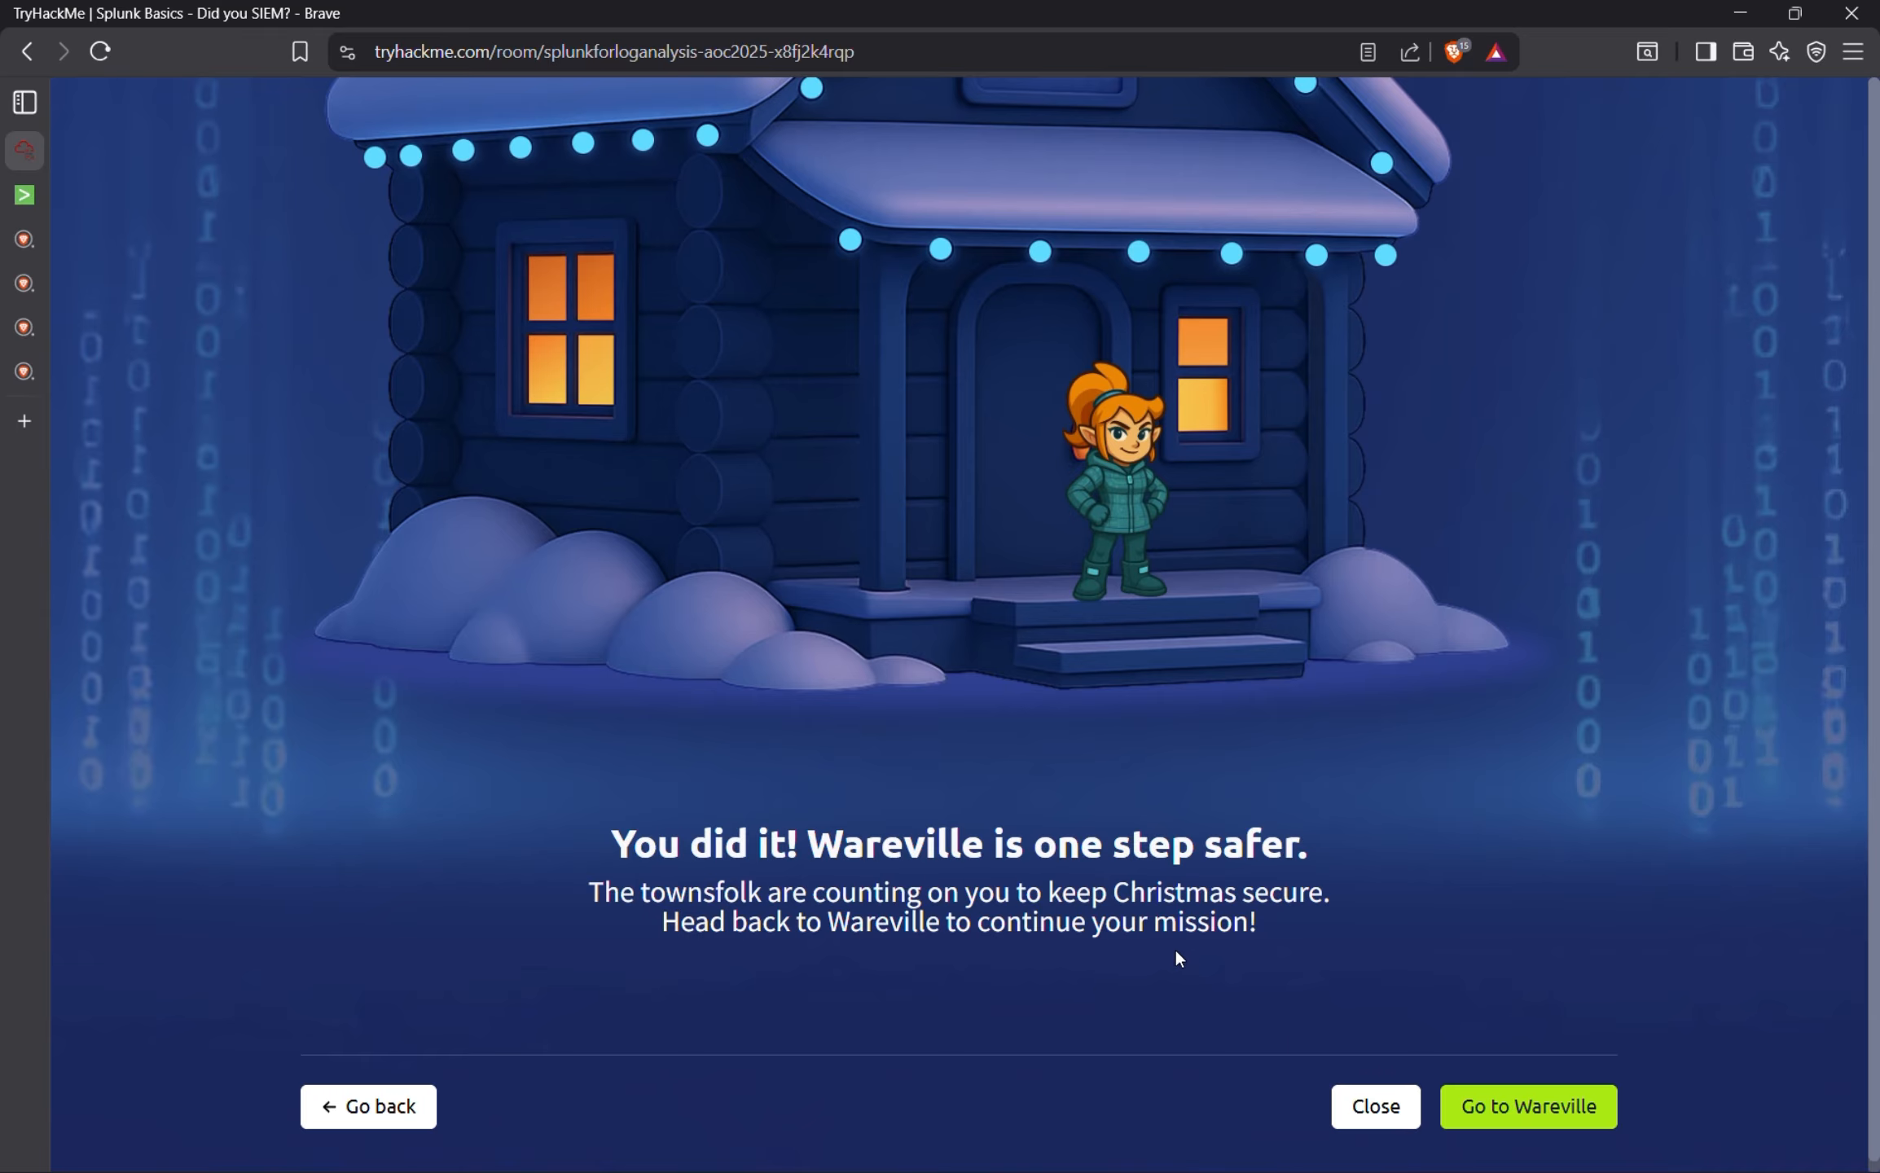
pyautogui.click(1535, 1122)
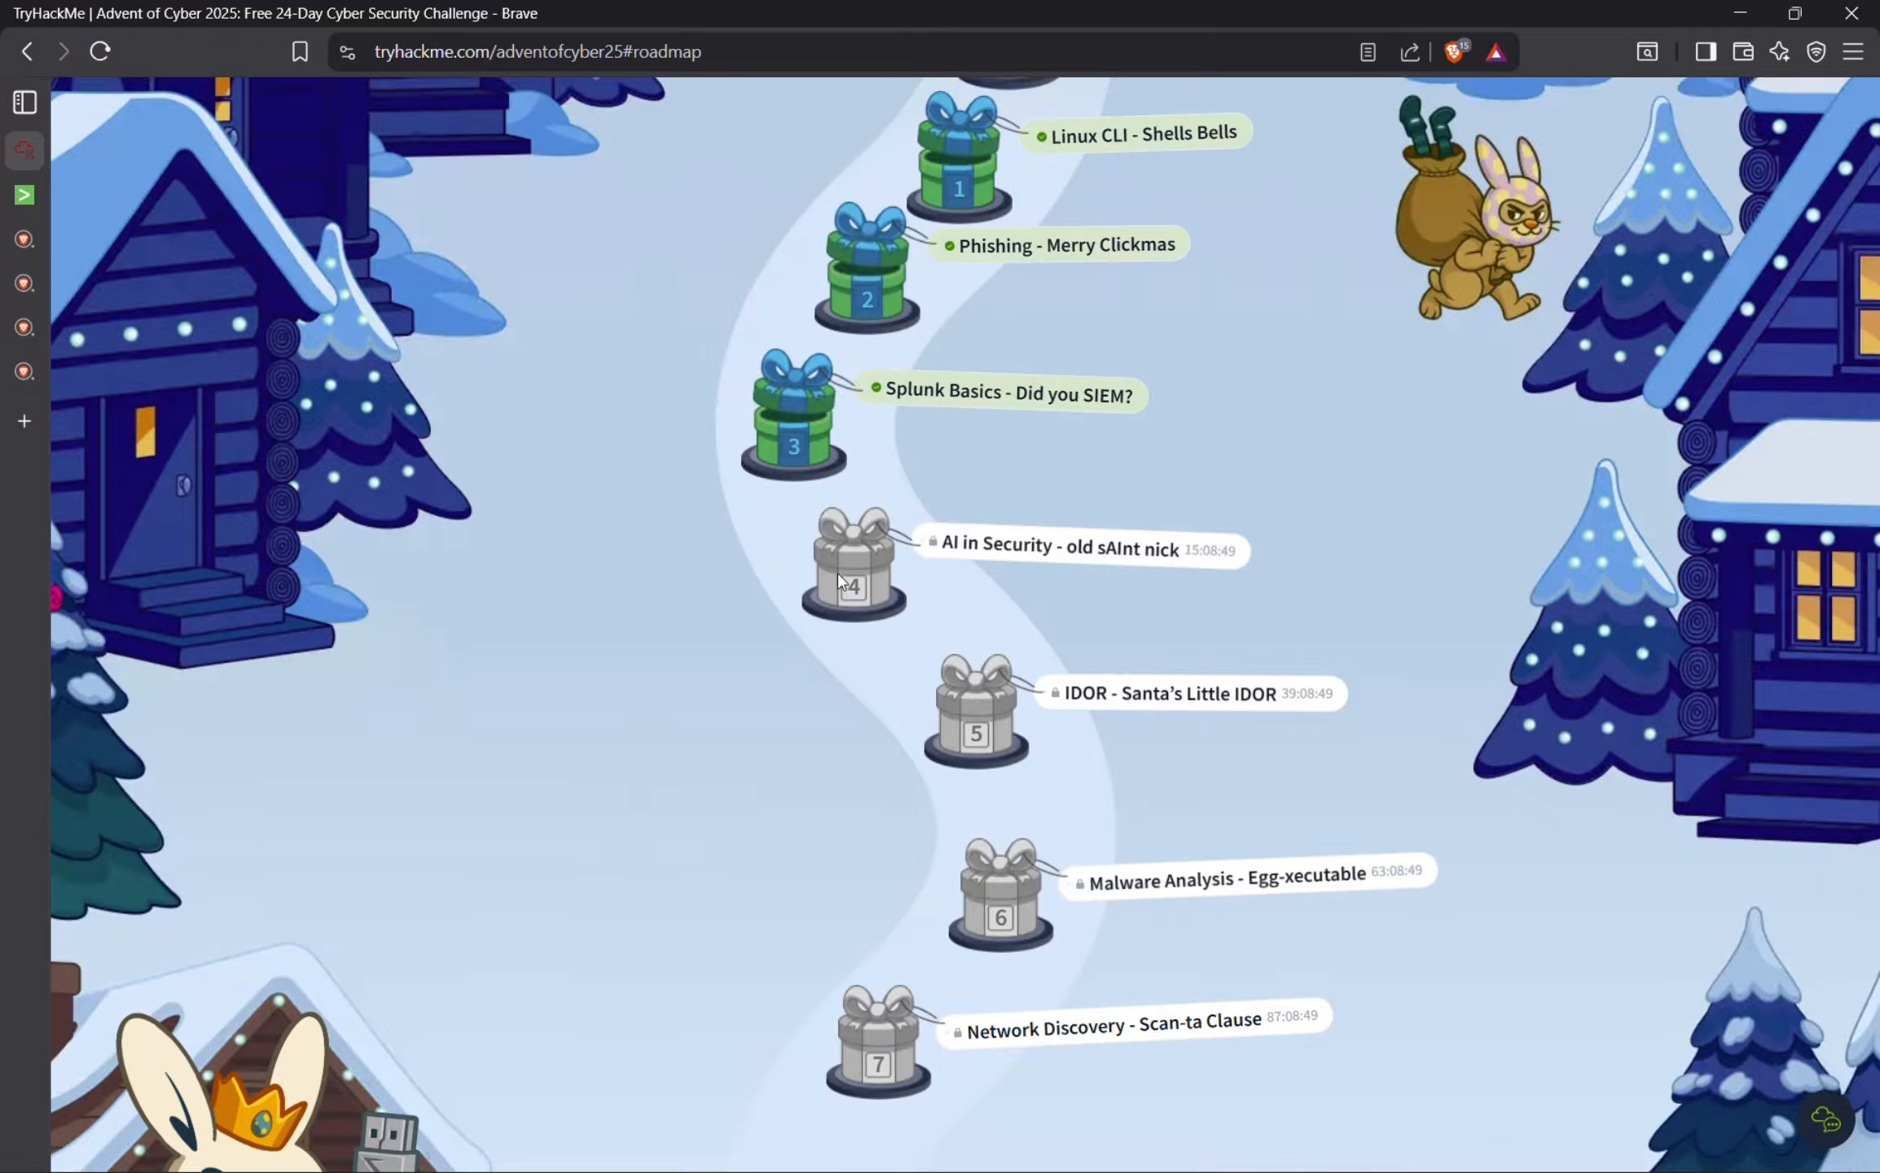
pyautogui.scroll(10, 834, 541)
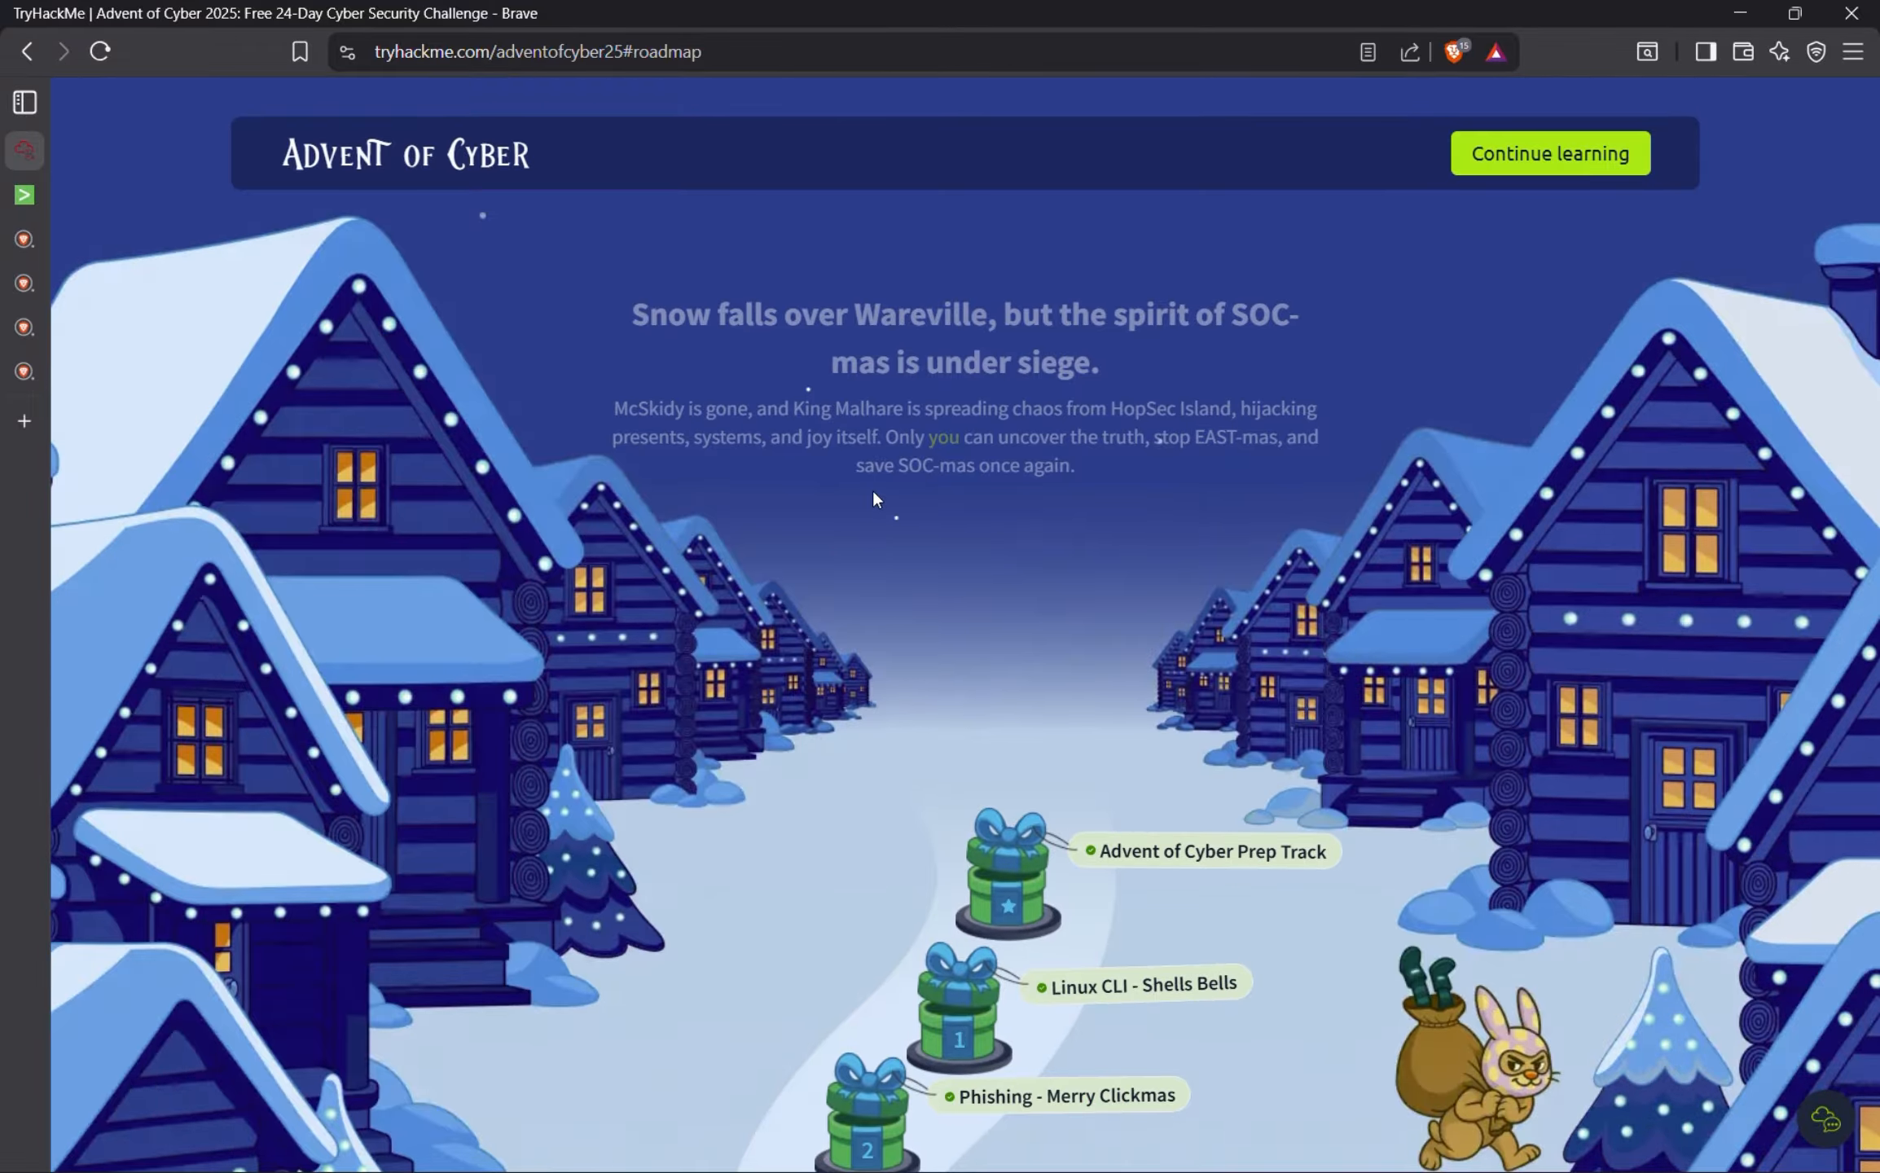
pyautogui.scroll(-5, 871, 488)
pyautogui.scroll(6, 883, 453)
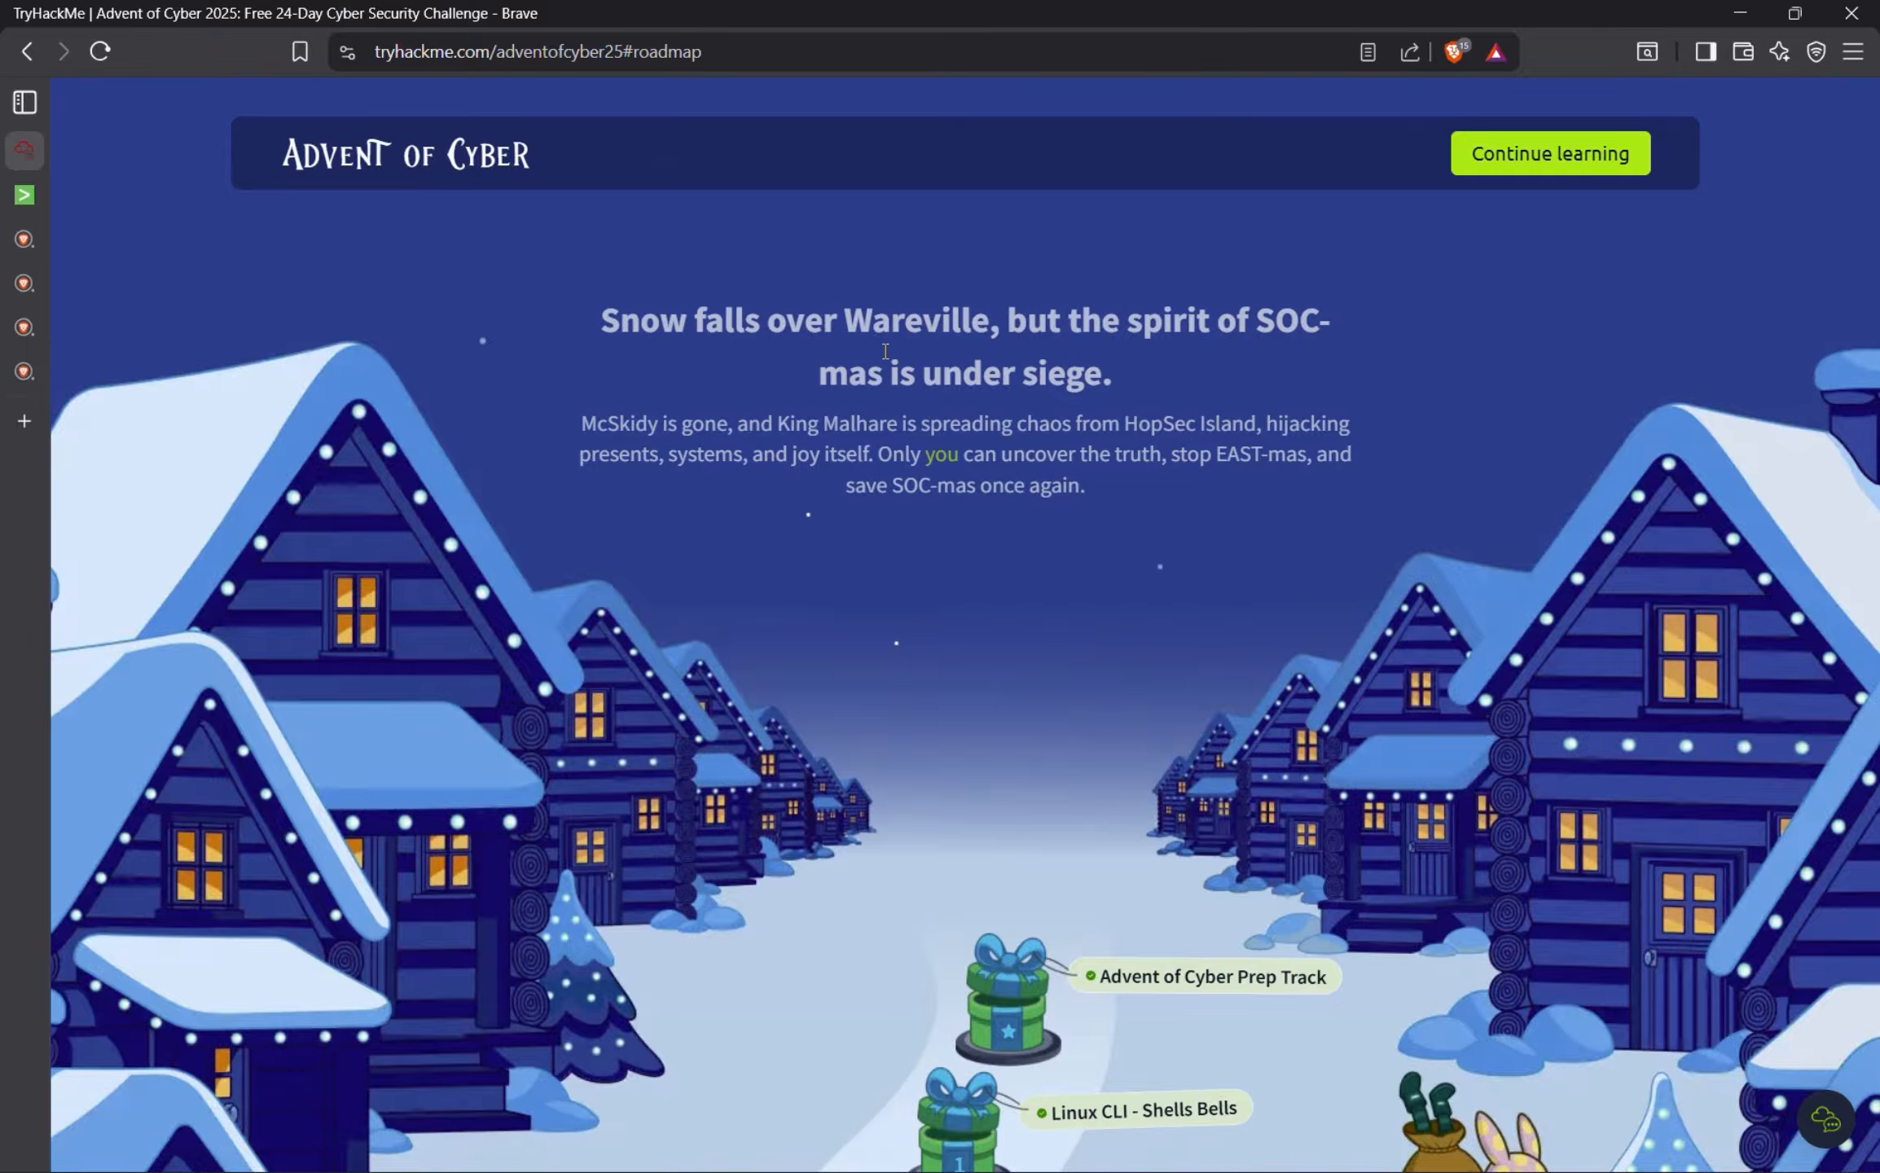
pyautogui.scroll(-3, 845, 423)
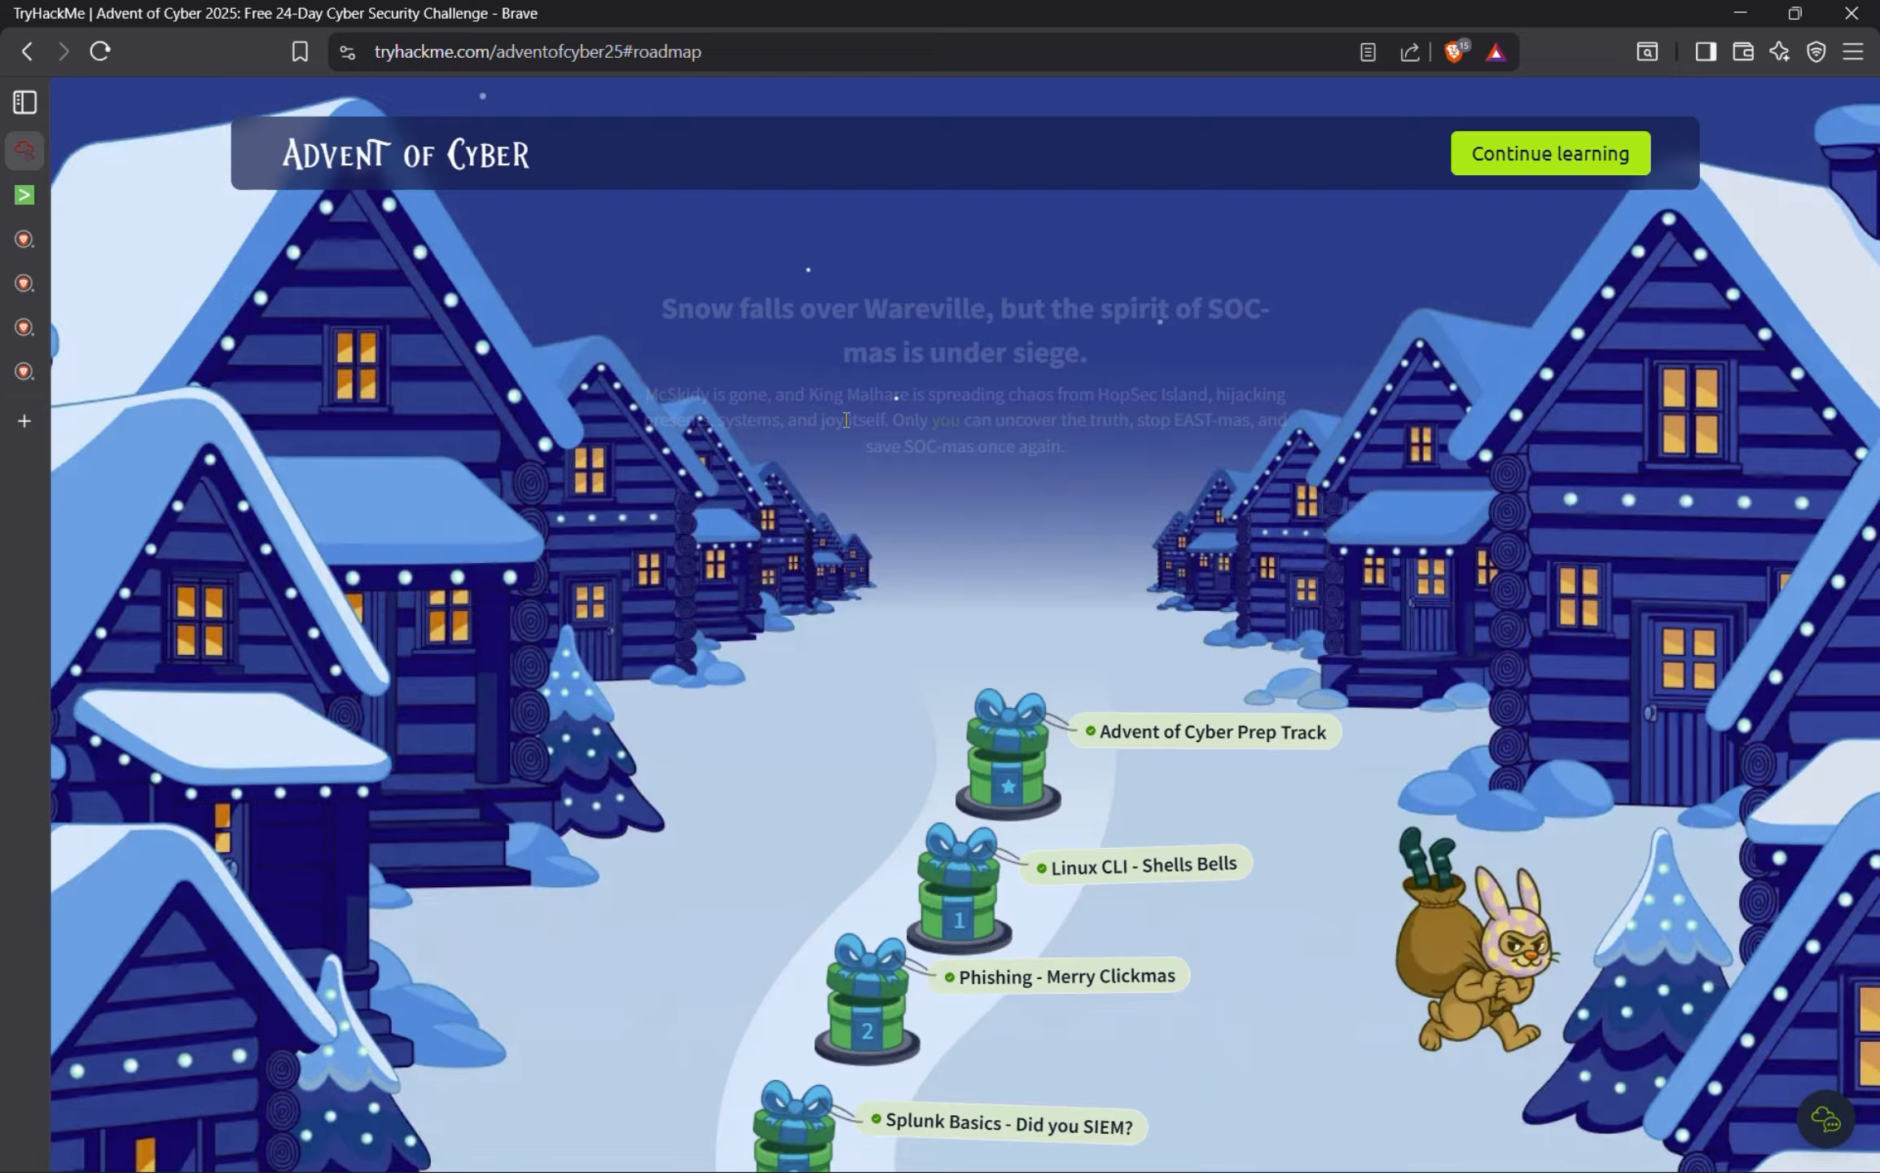
pyautogui.scroll(15, 1235, 845)
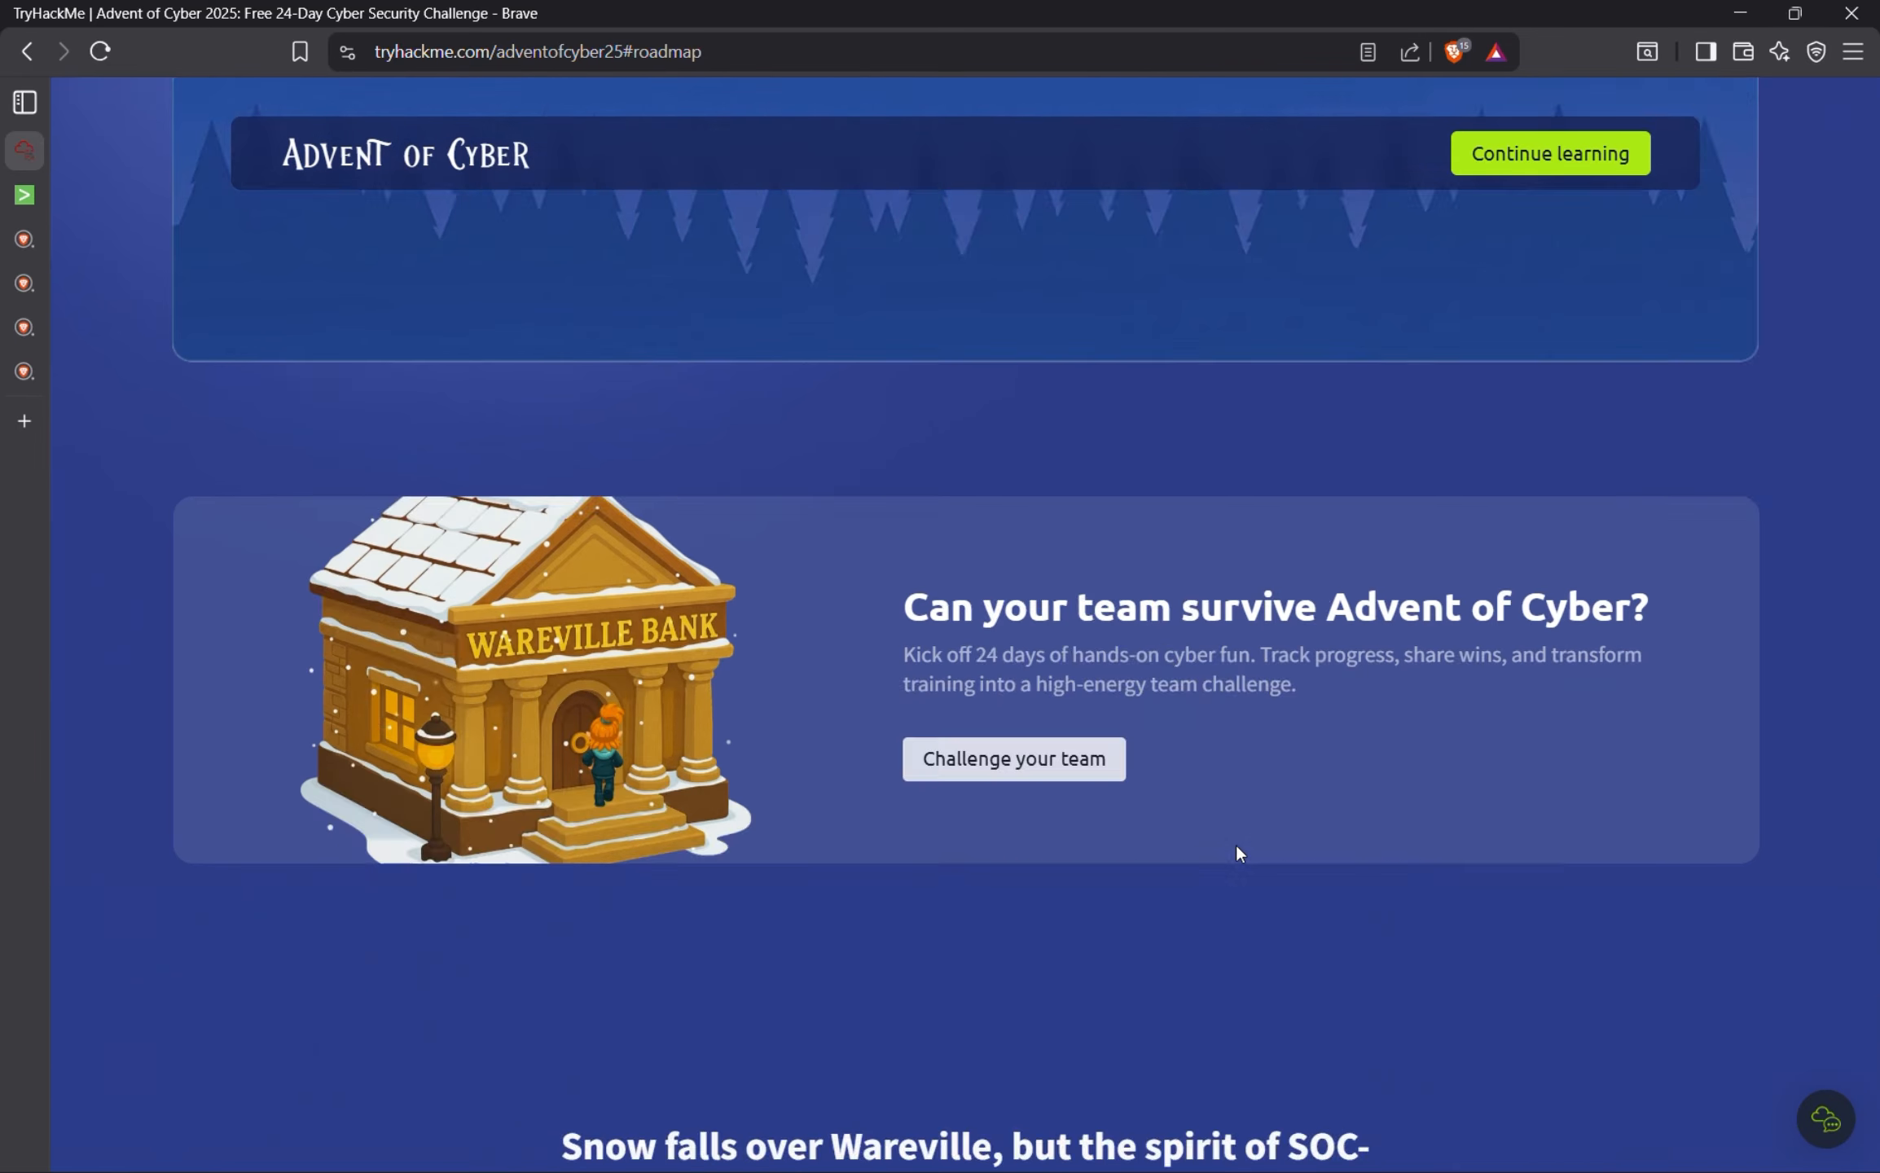